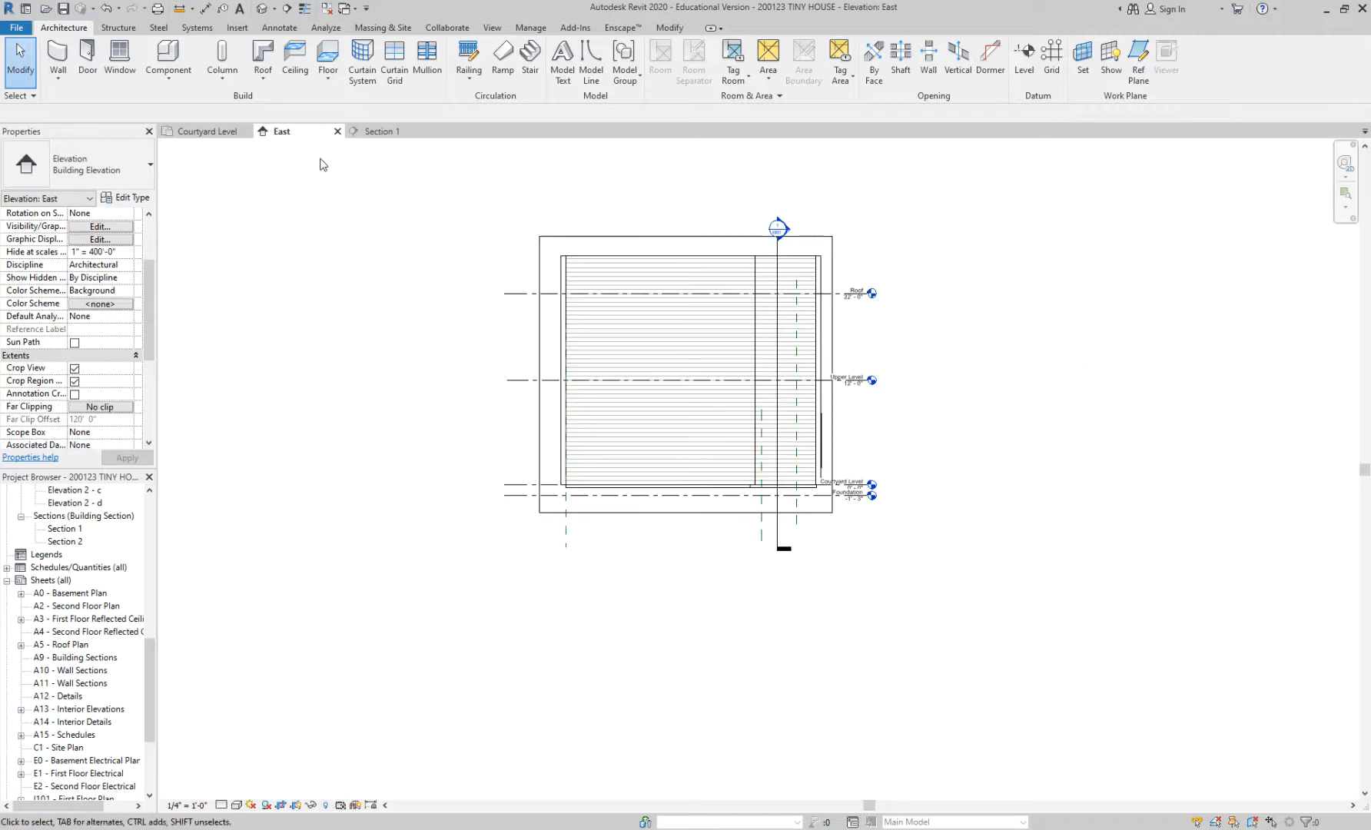
Step: Close the East elevation, look over Section 1, and bring up the Courtyard Level floor plan
click(338, 131)
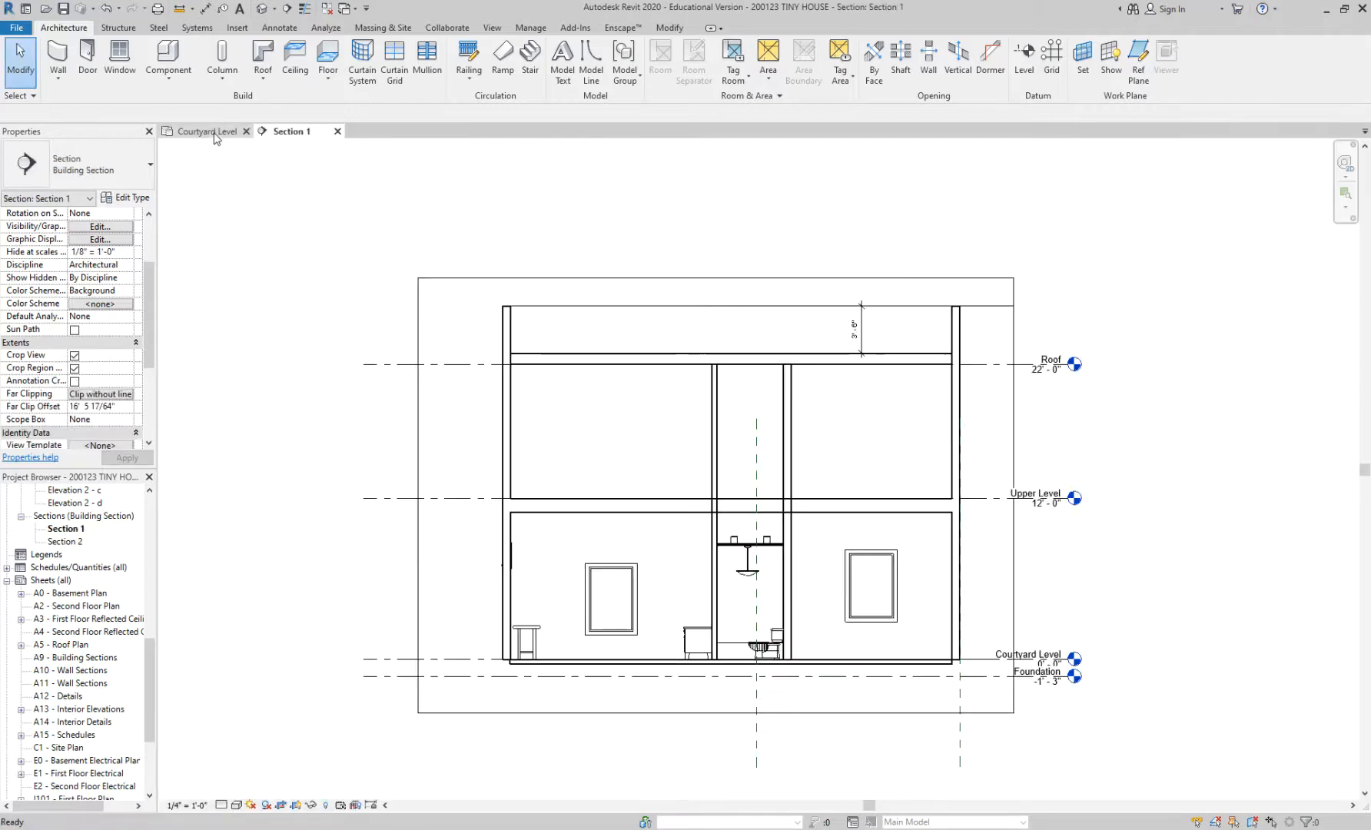
middle_drag(783, 401, 671, 384)
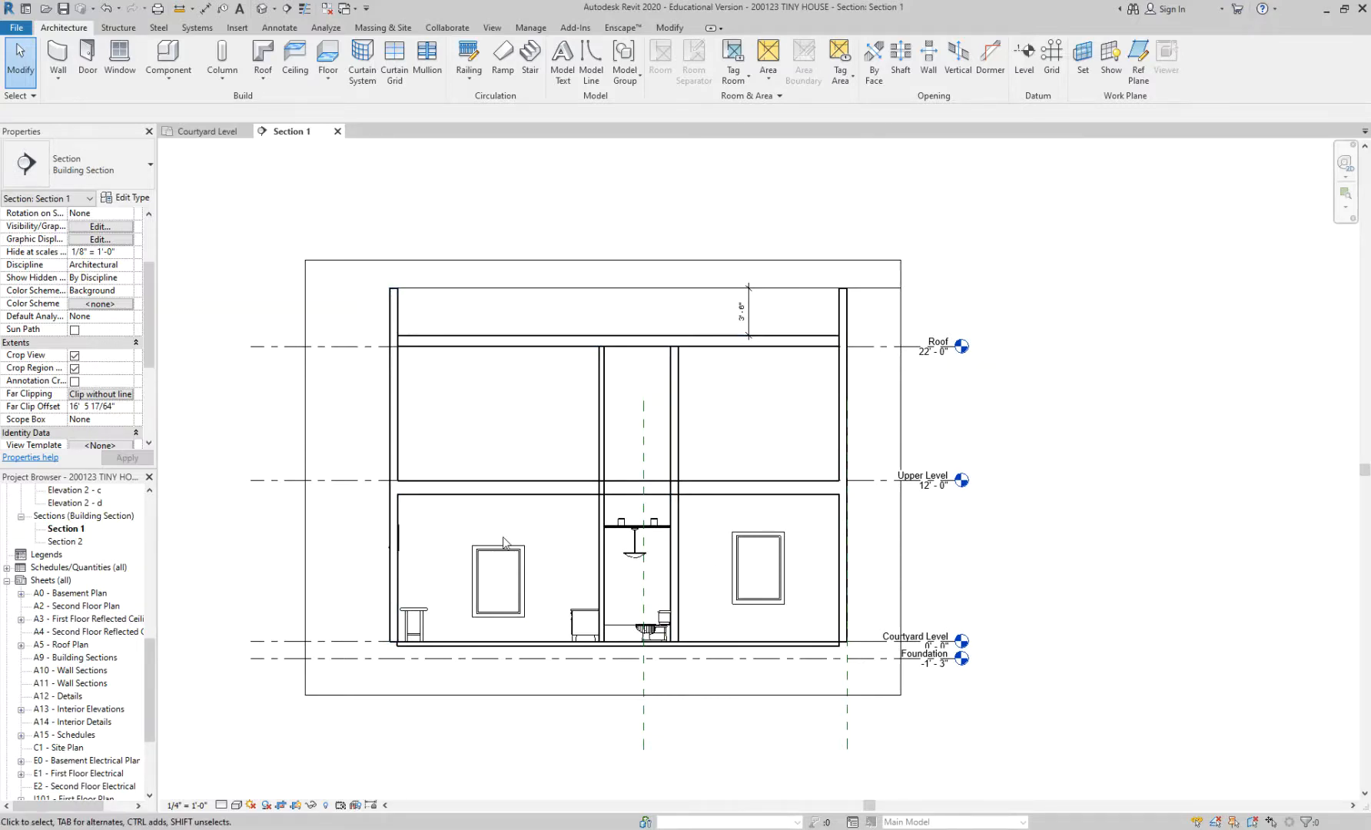
scroll(503, 542, up, 2)
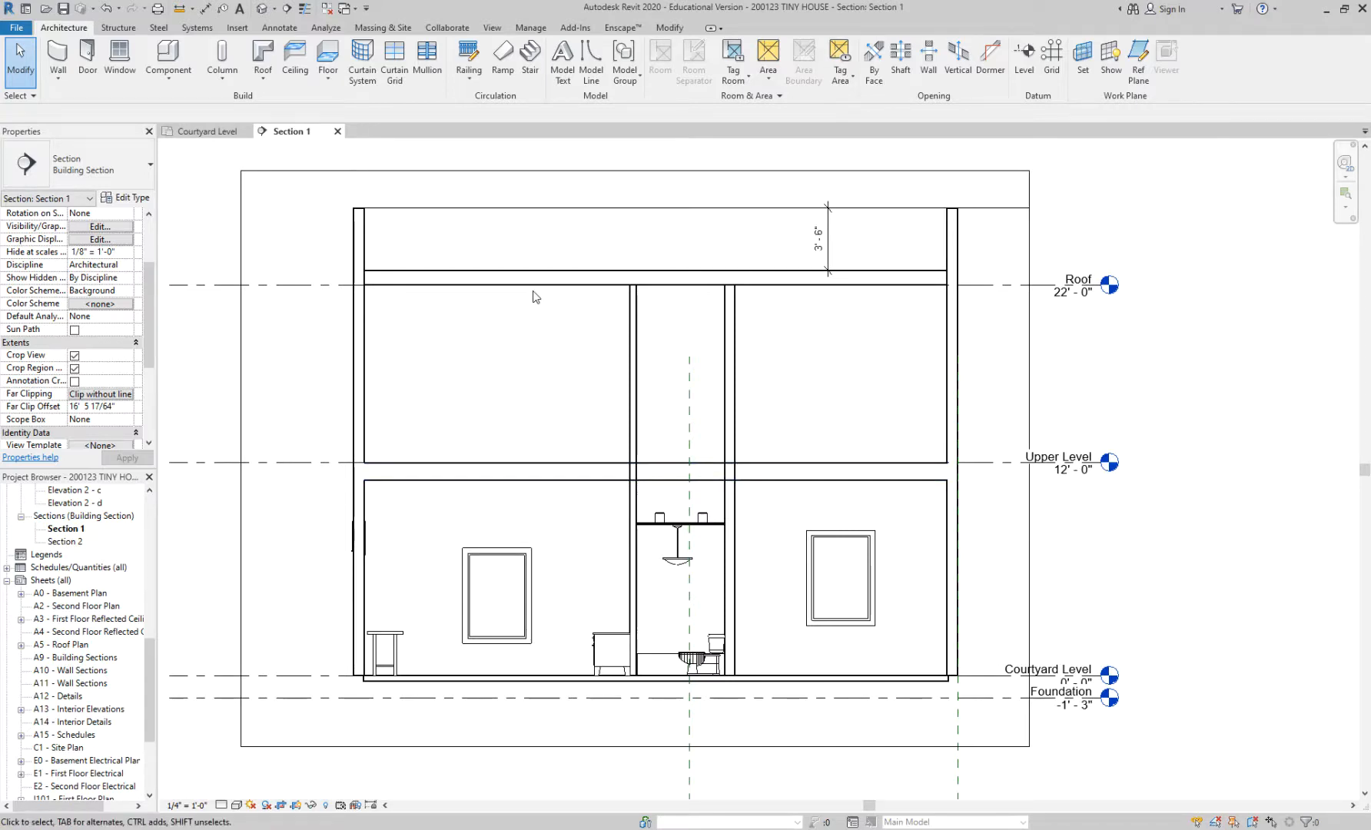
middle_drag(506, 364, 542, 367)
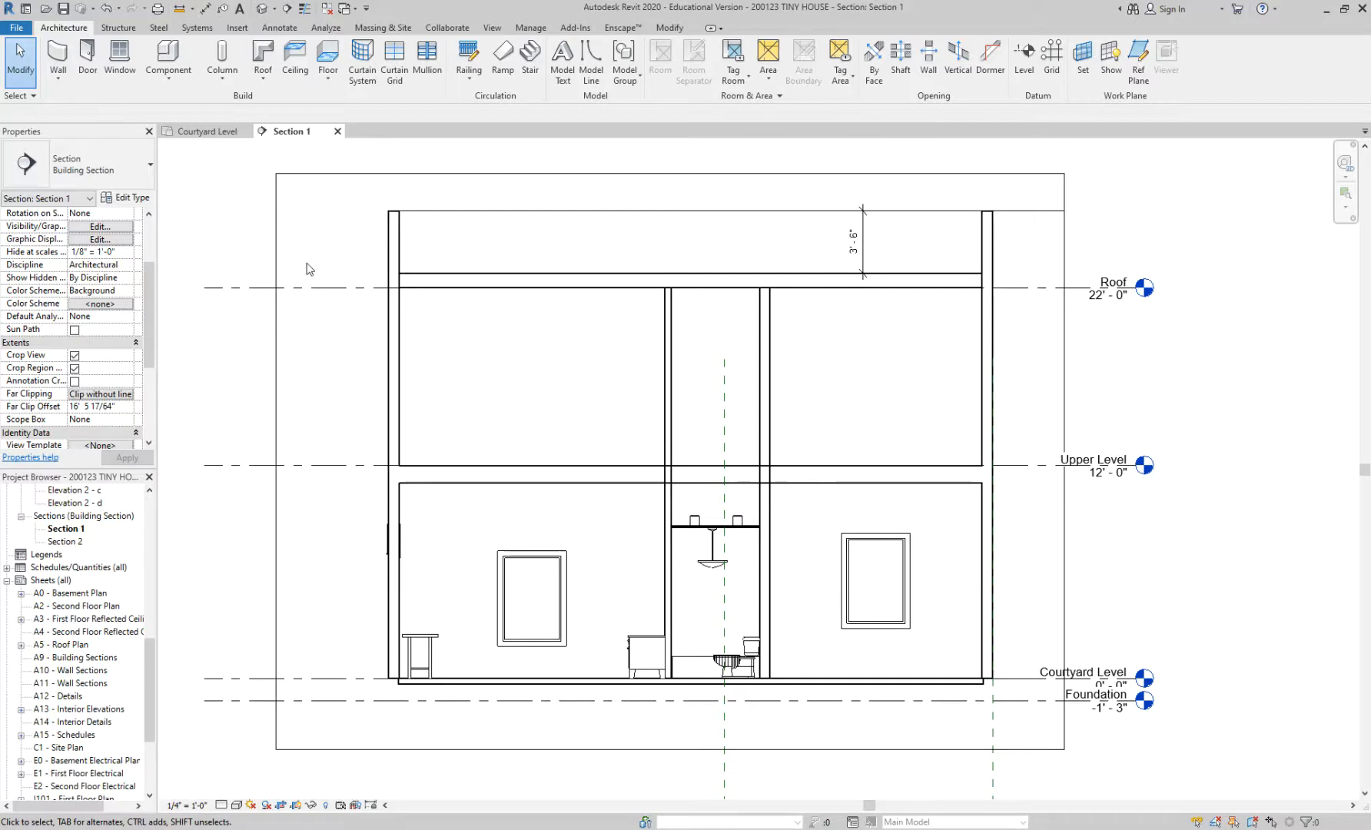
click(206, 131)
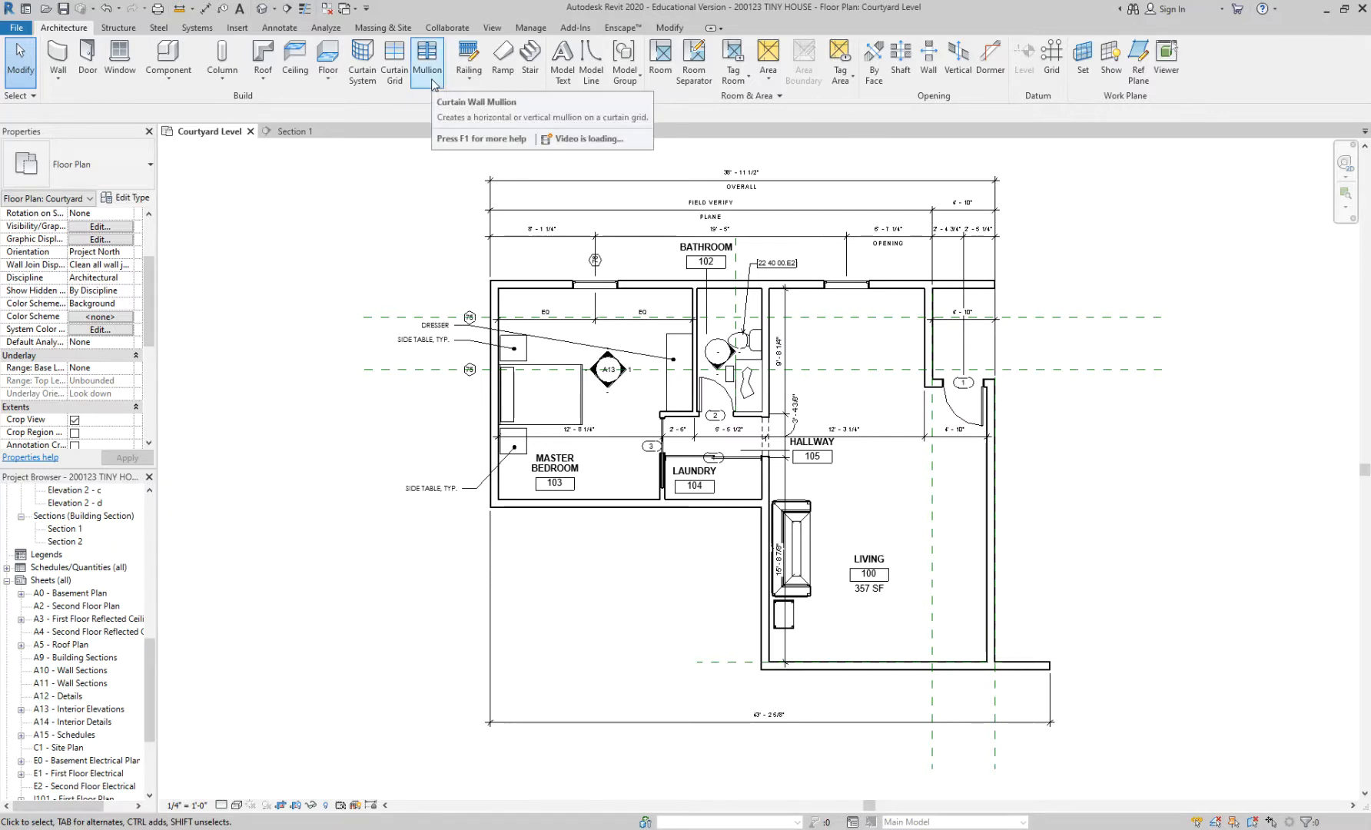
Step: Tile the open views with Section 1 beside the Courtyard Level floor plan so both drawings can be seen whole
key(w)
key(t)
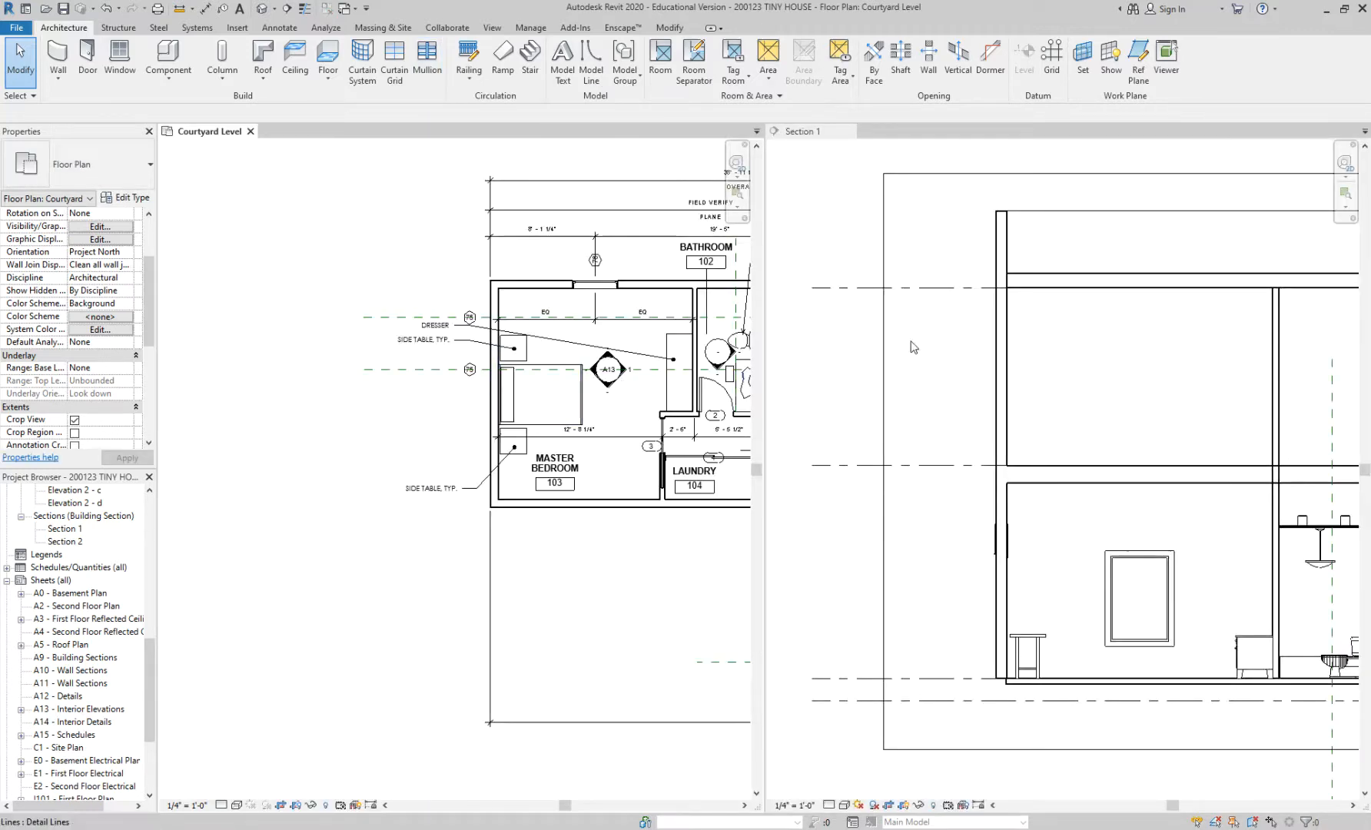
key(w)
key(t)
scroll(542, 364, down, 3)
middle_drag(538, 366, 345, 379)
scroll(946, 368, down, 2)
middle_drag(946, 360, 750, 346)
scroll(1215, 471, up, 2)
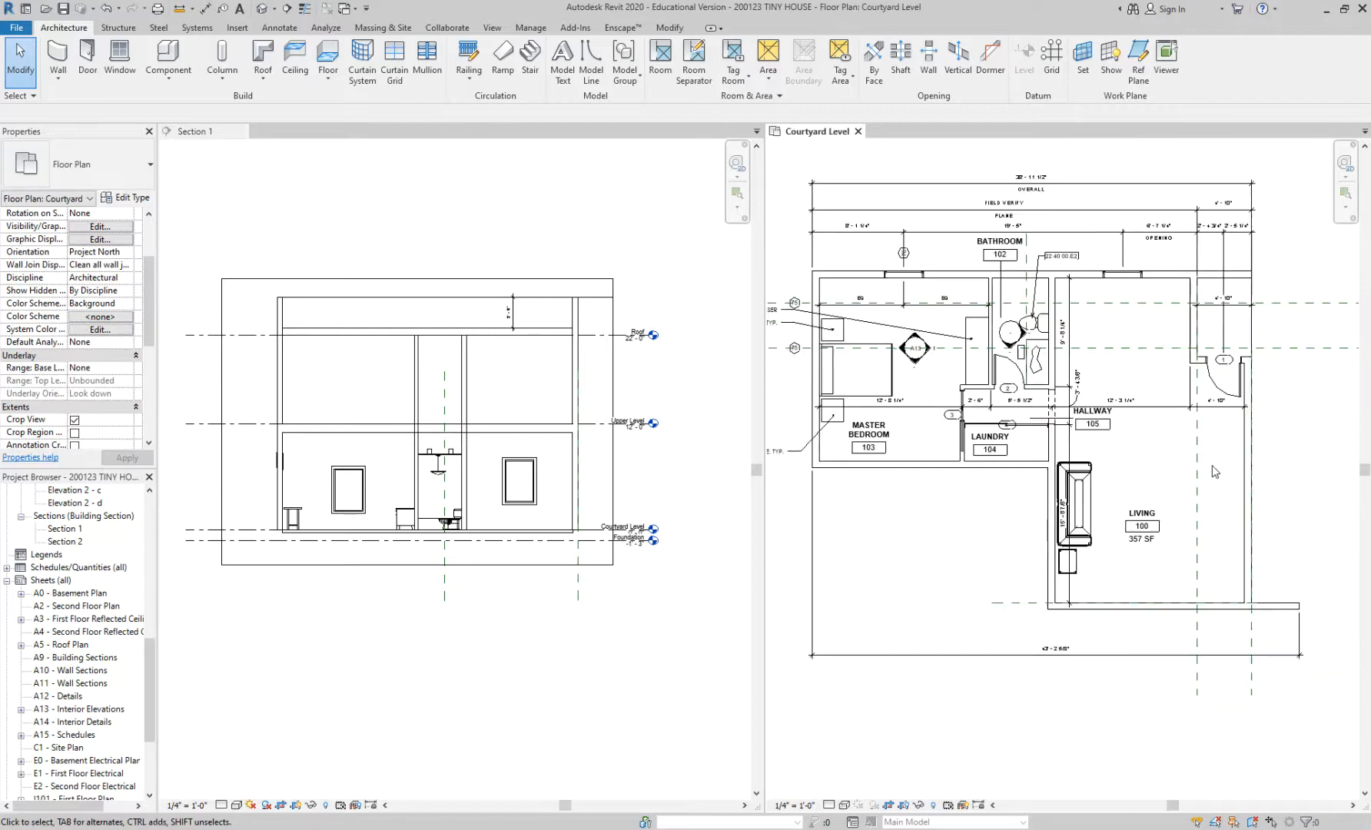
middle_drag(1153, 443, 1271, 427)
scroll(1235, 435, down, 2)
middle_drag(1113, 513, 1005, 535)
scroll(997, 508, up, 1)
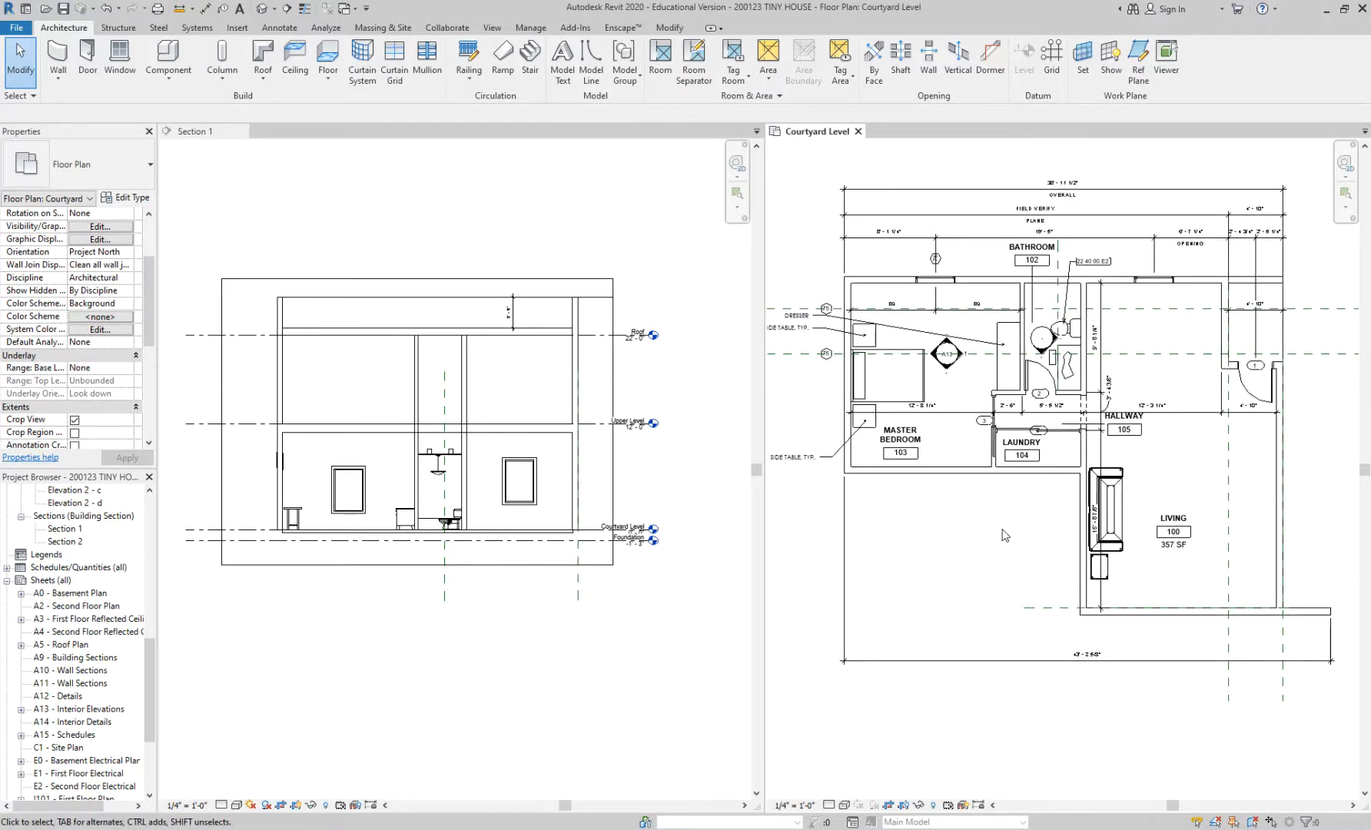
Step: Turn on the Sections annotation category in the Courtyard Level plan's visibility/graphic overrides
key(v)
key(g)
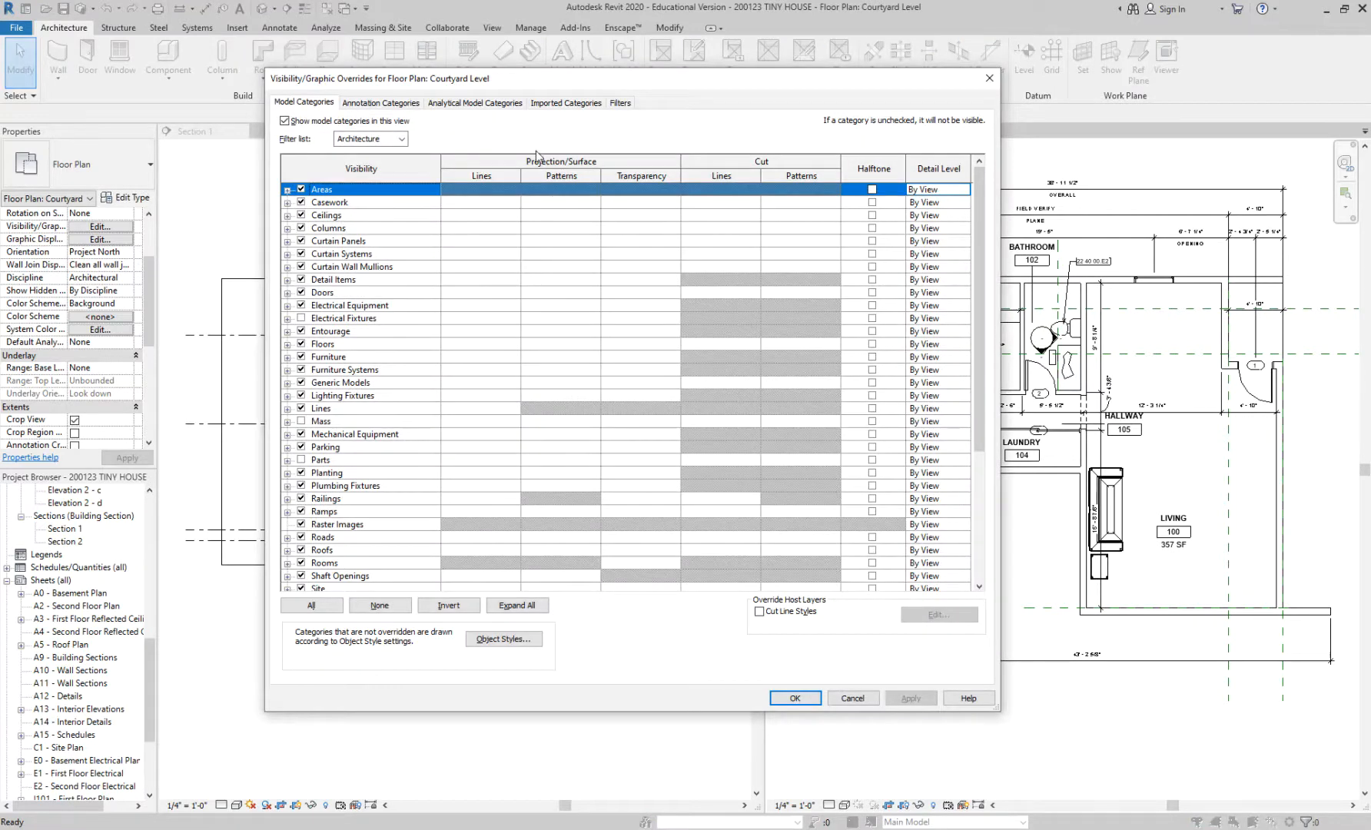
click(581, 106)
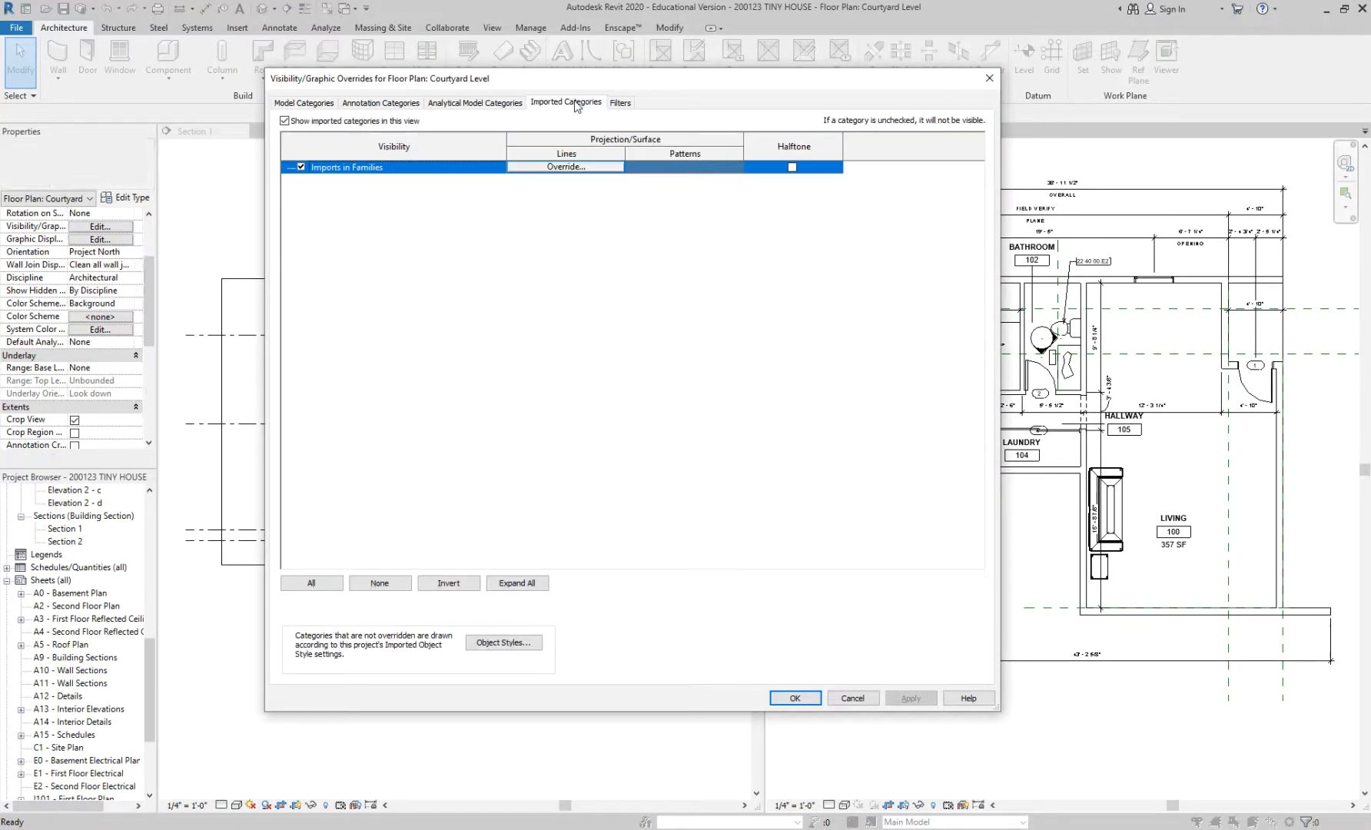
click(378, 103)
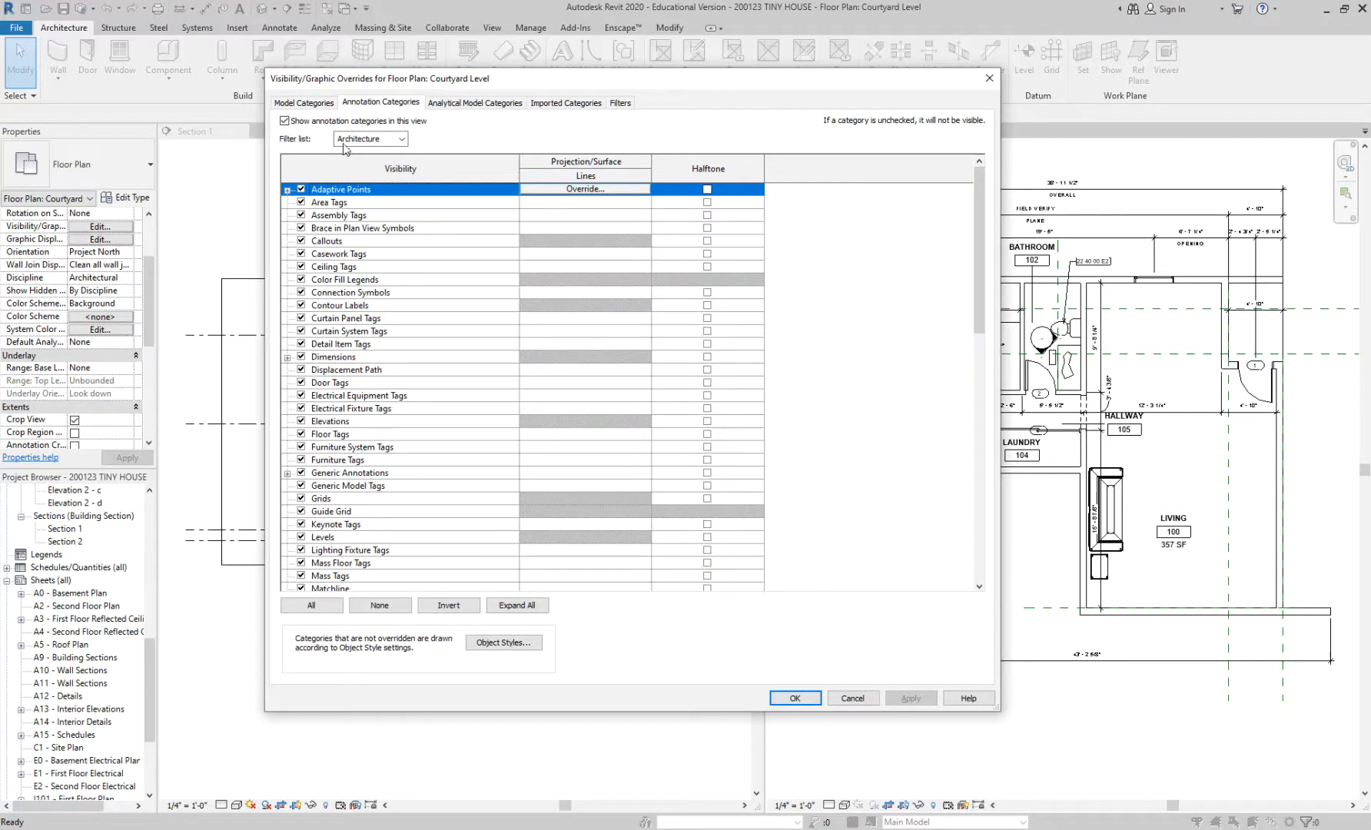
scroll(331, 378, down, 8)
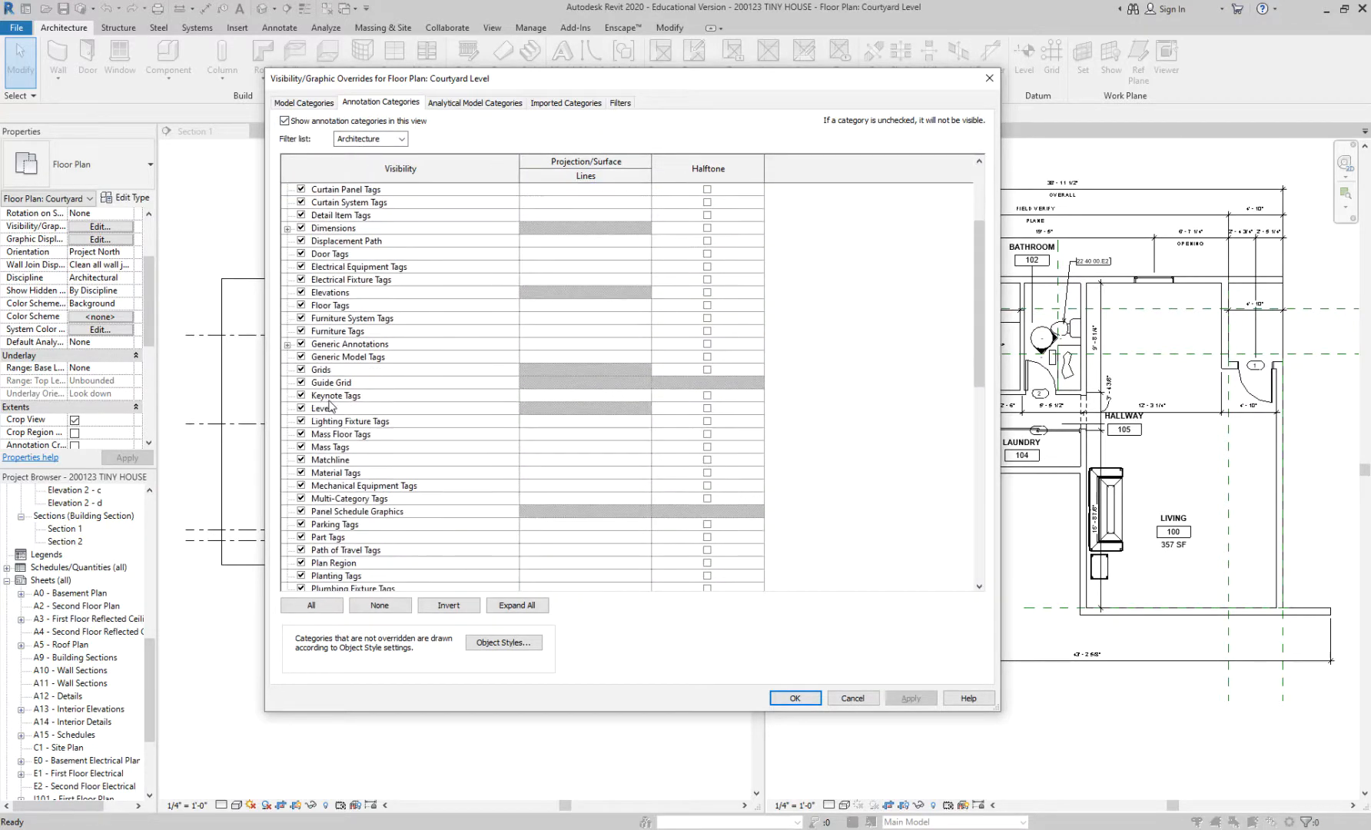
scroll(338, 525, down, 4)
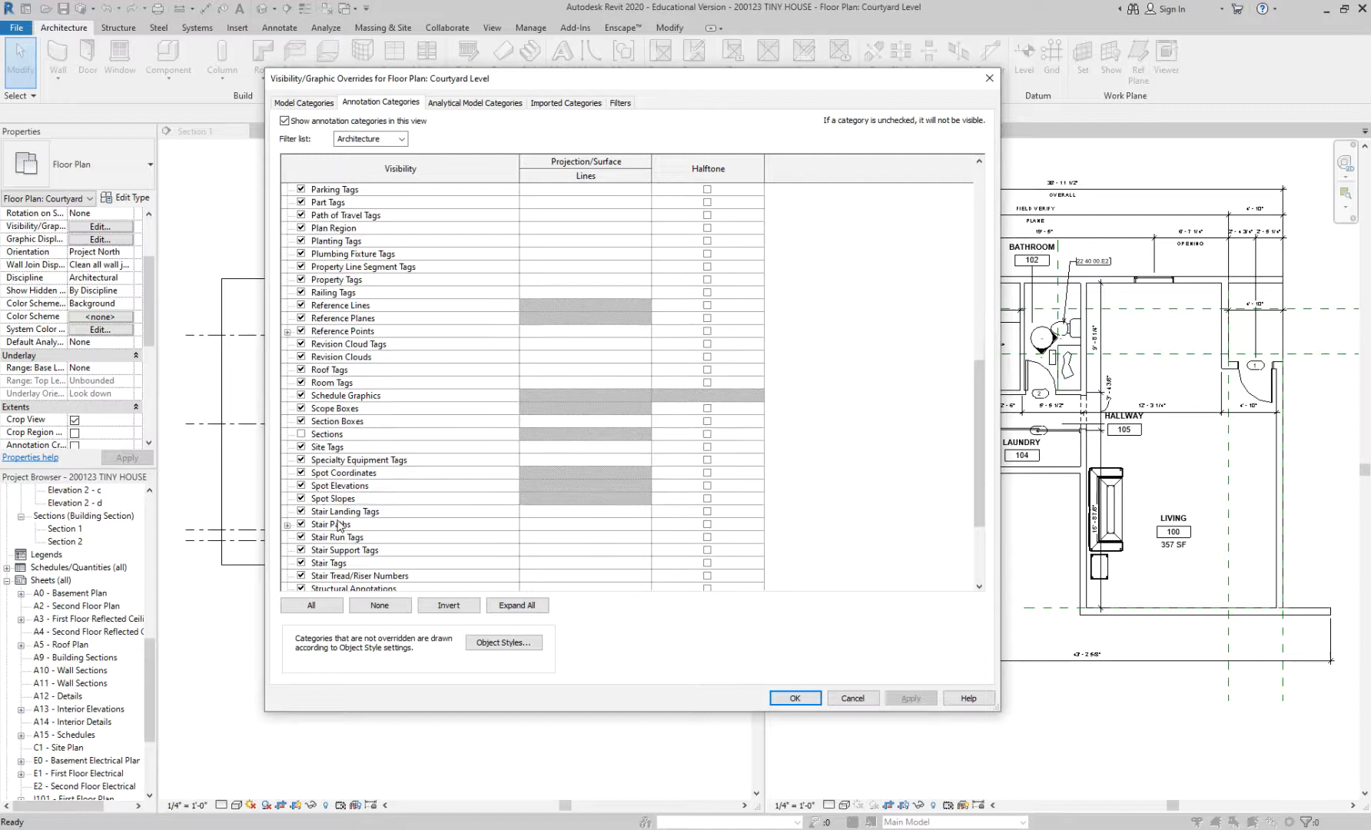
click(326, 435)
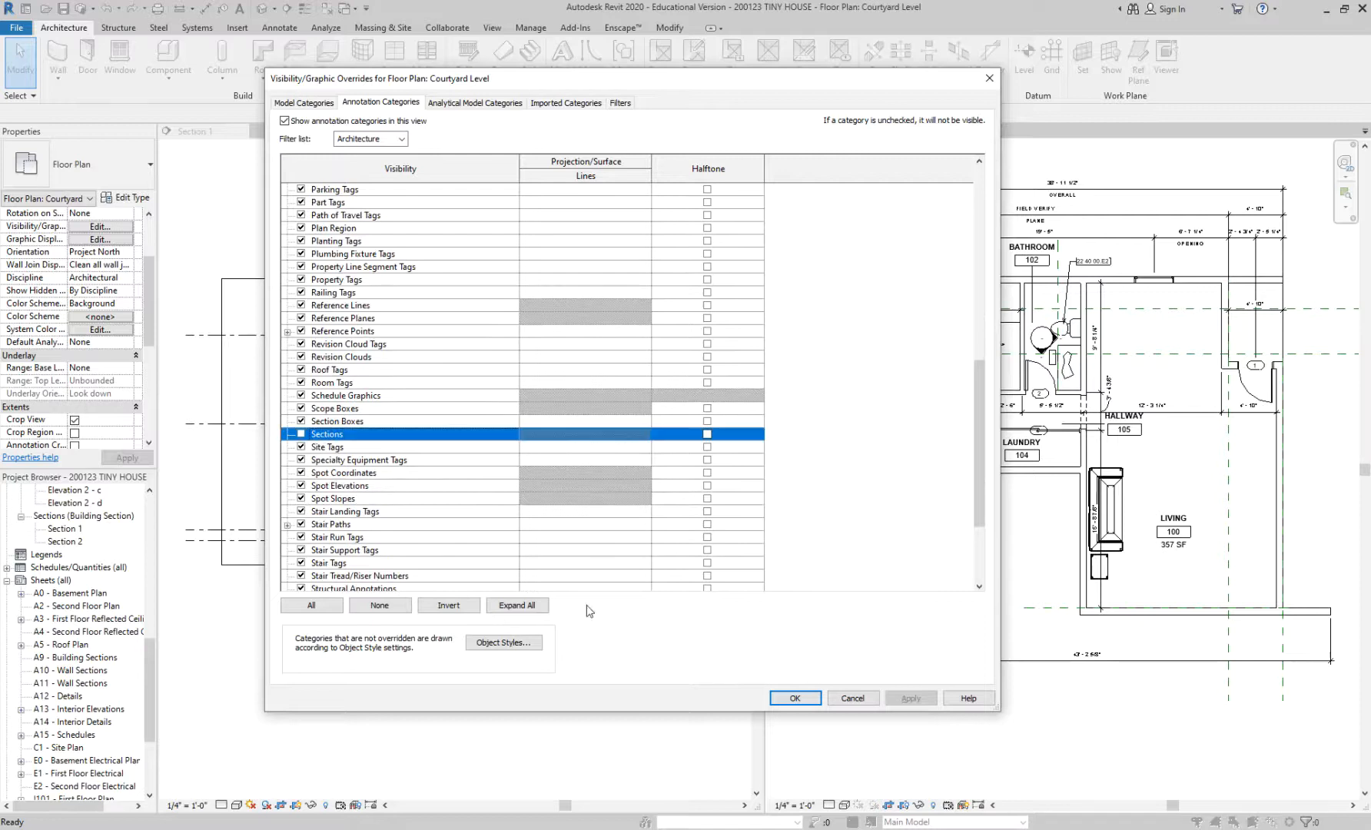
click(300, 434)
click(796, 698)
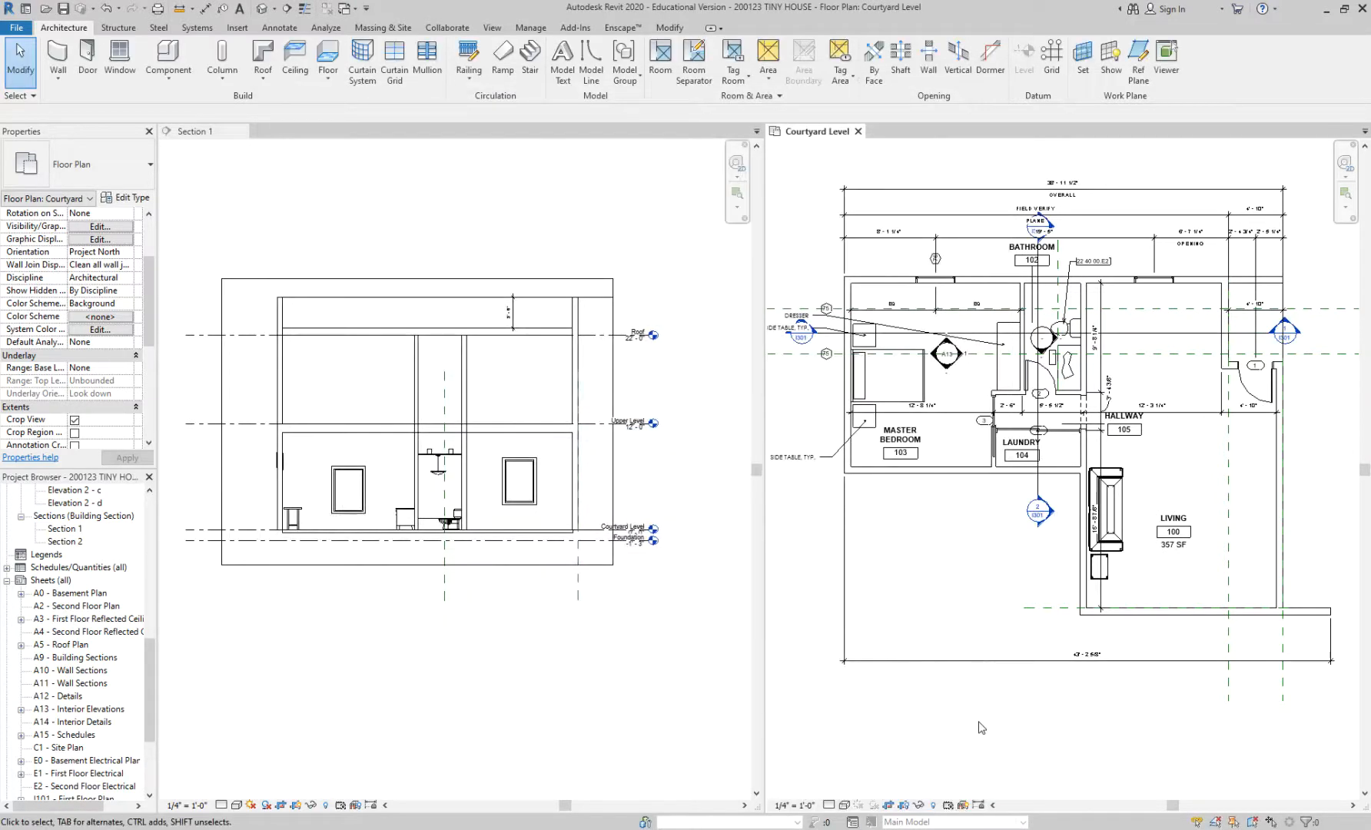
Step: Select the Section 1 line in the floor plan to examine where it cuts and how far it looks
click(1196, 334)
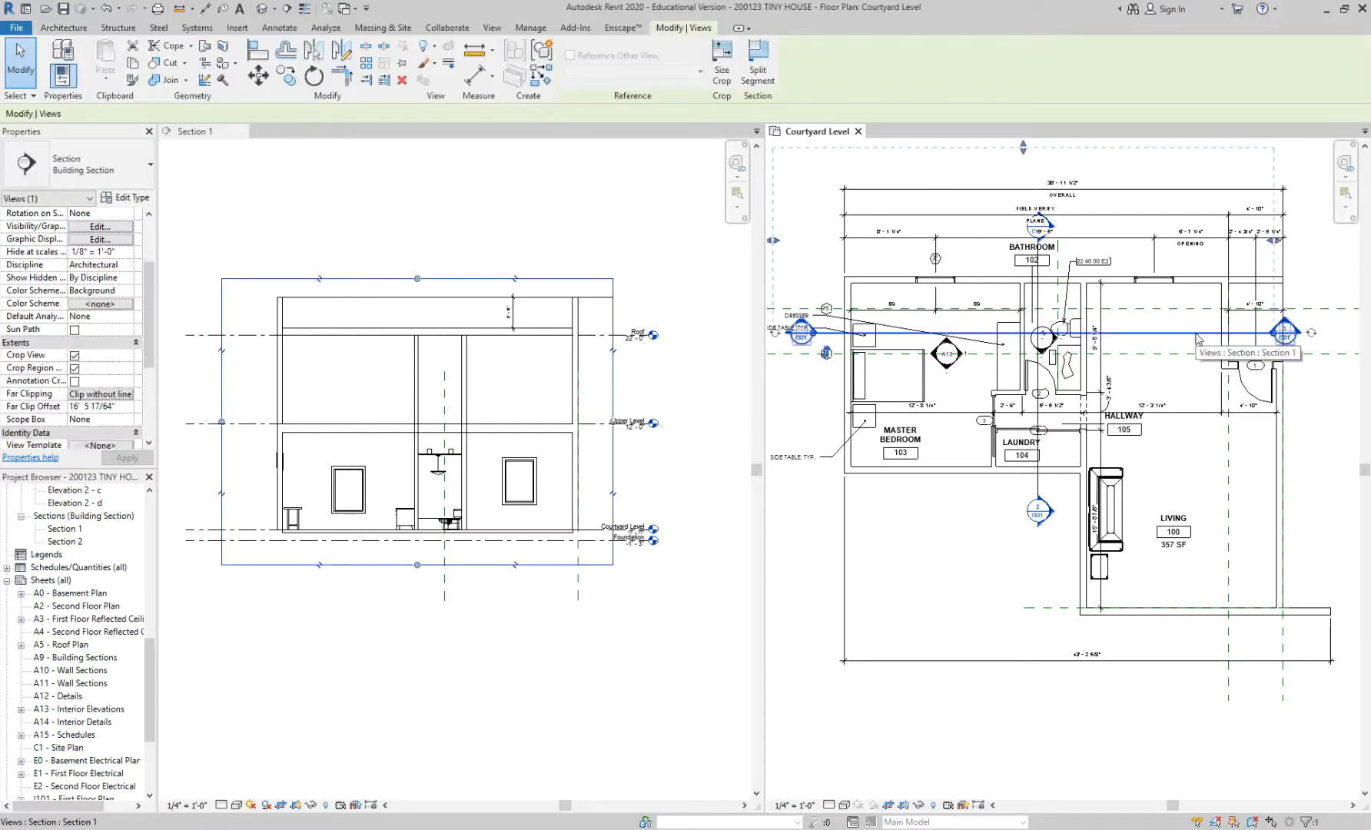
scroll(1135, 497, down, 3)
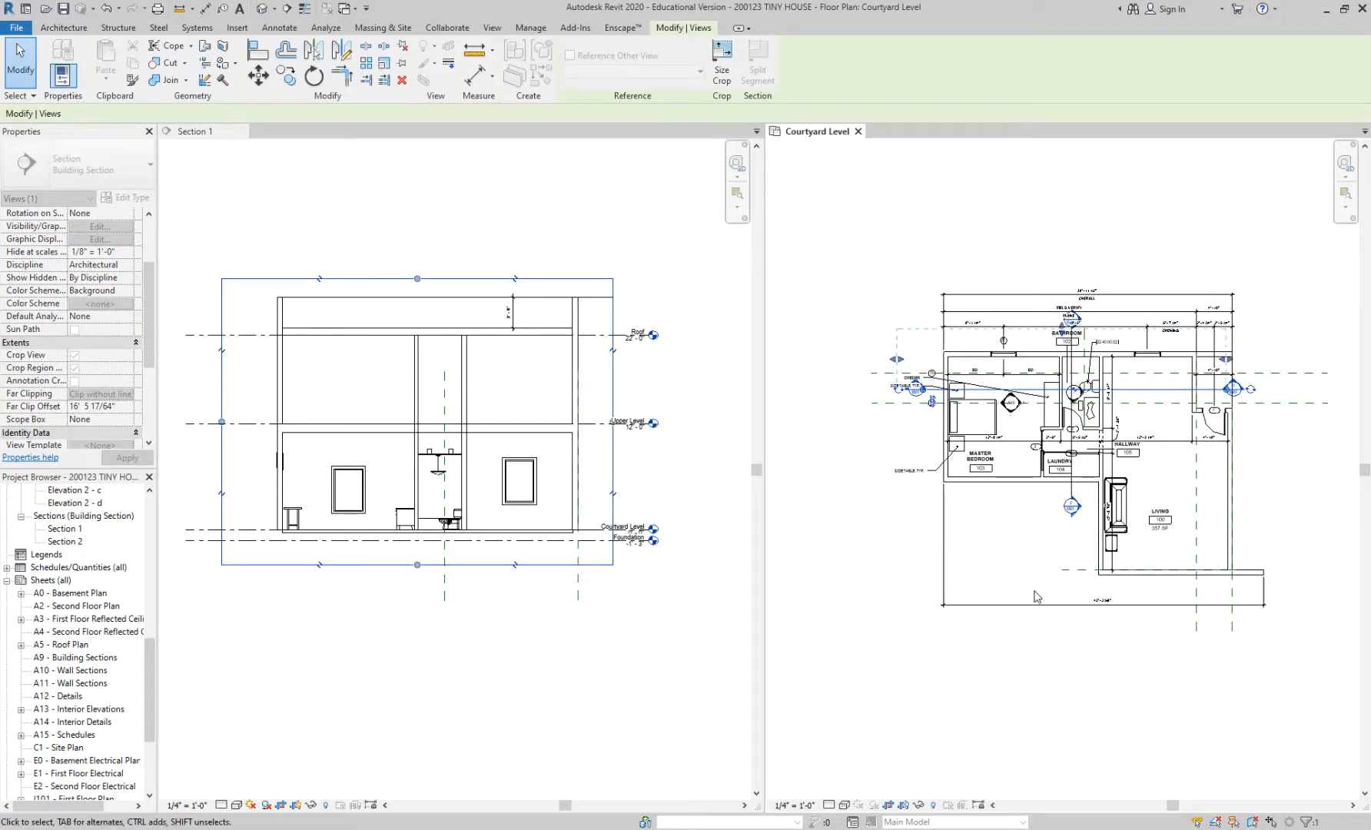
click(1024, 548)
scroll(1025, 548, up, 2)
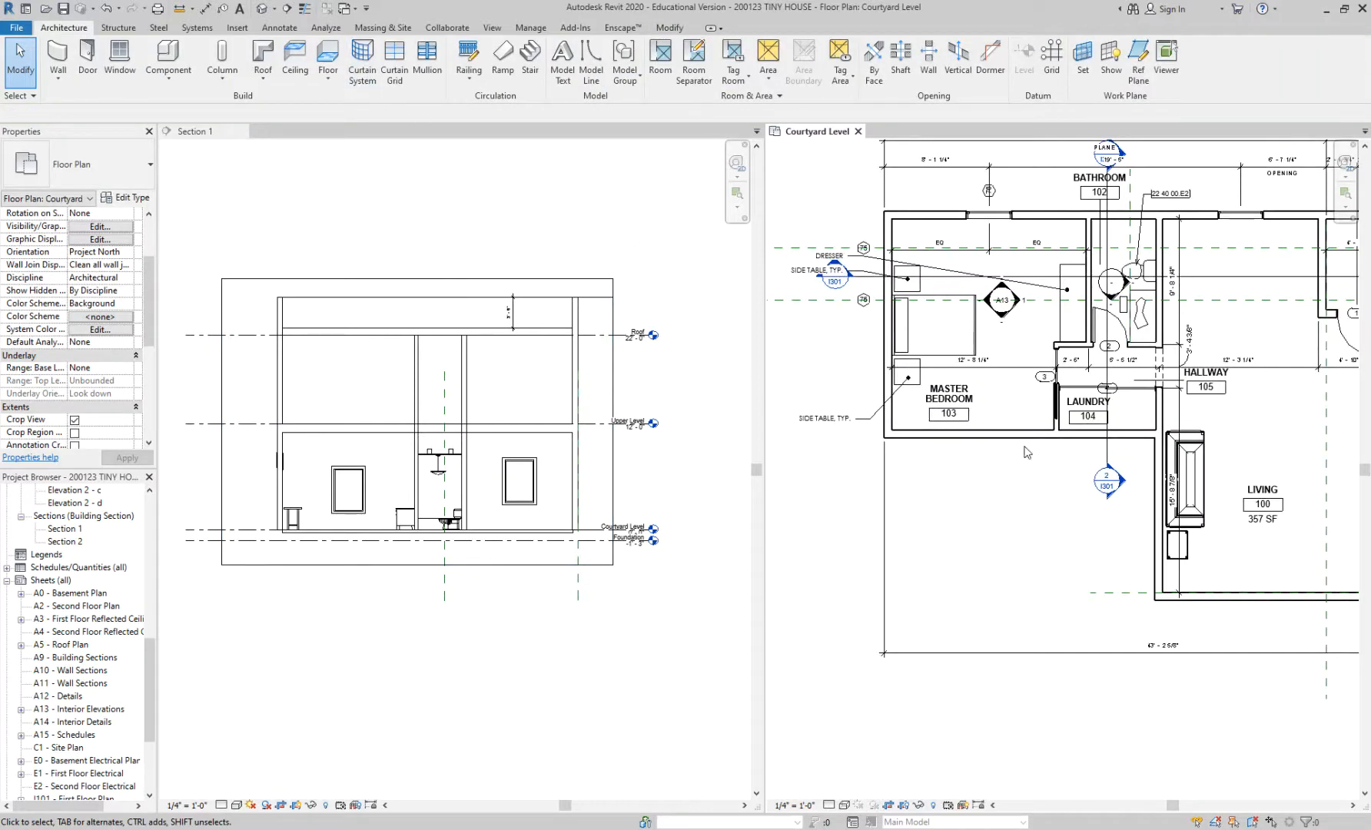
scroll(834, 549, down, 3)
scroll(1096, 559, up, 2)
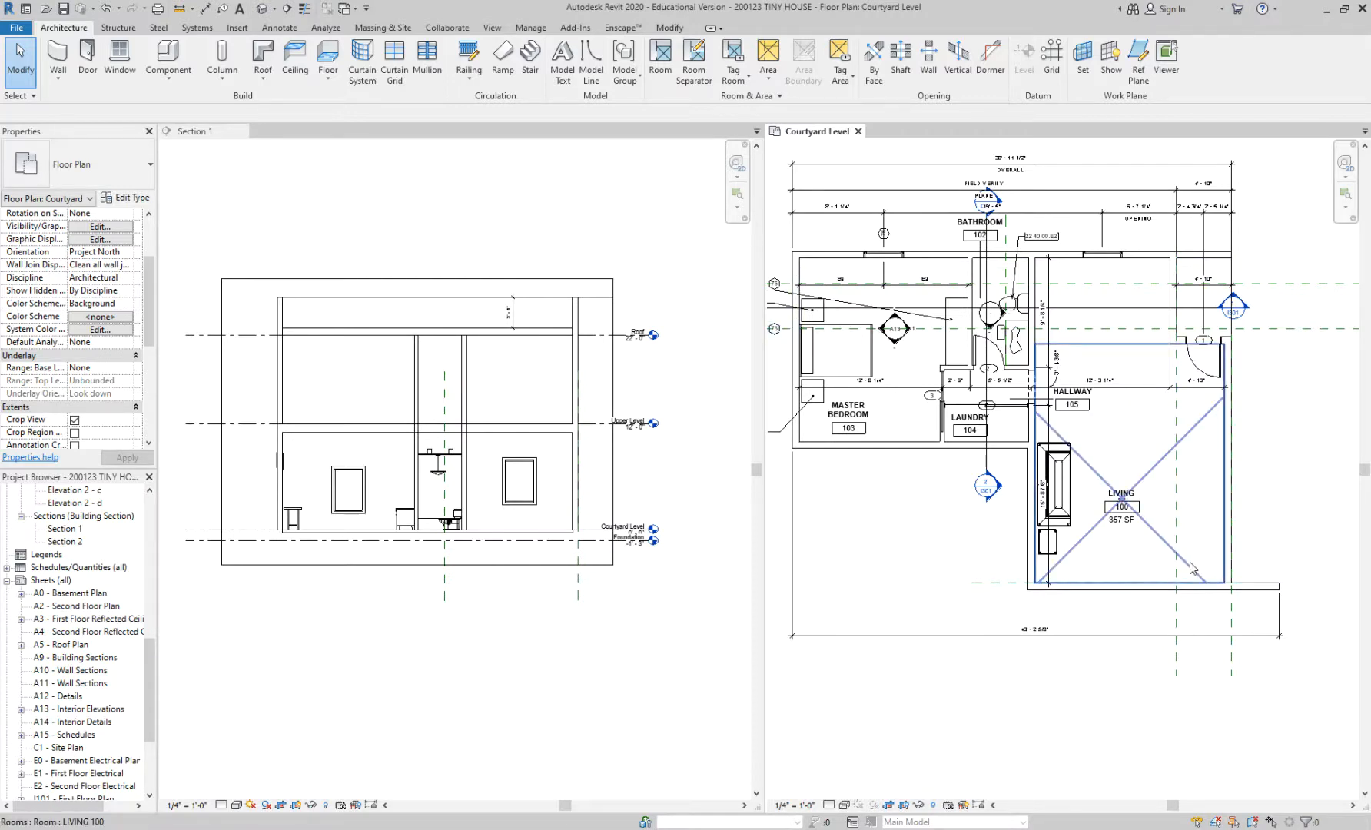
middle_drag(972, 429, 1012, 448)
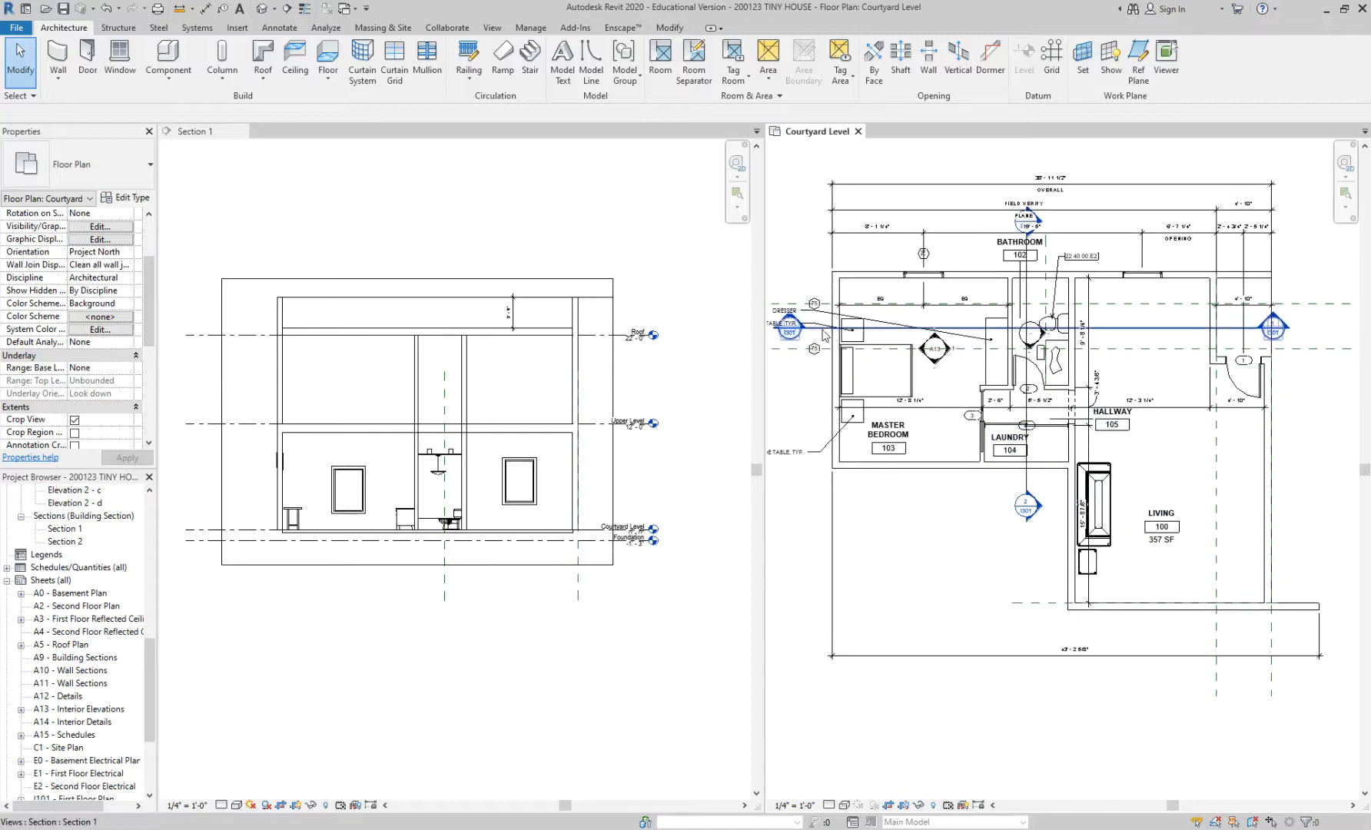
Step: Flip Section 1 to look toward the living room and extend its far clip to about 26' 1", past the lower exterior wall
click(824, 335)
scroll(818, 332, up, 5)
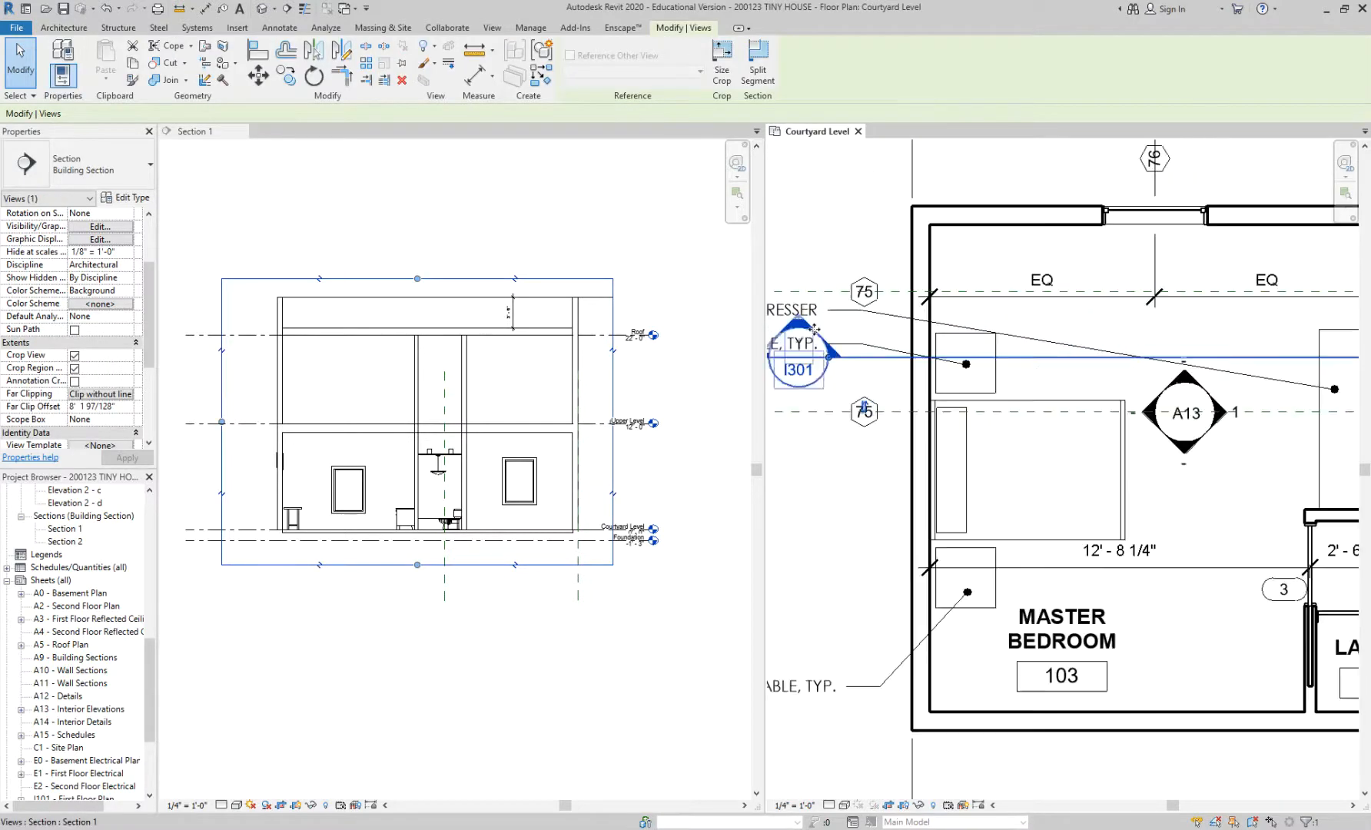
scroll(865, 396, down, 3)
click(866, 395)
scroll(866, 396, down, 3)
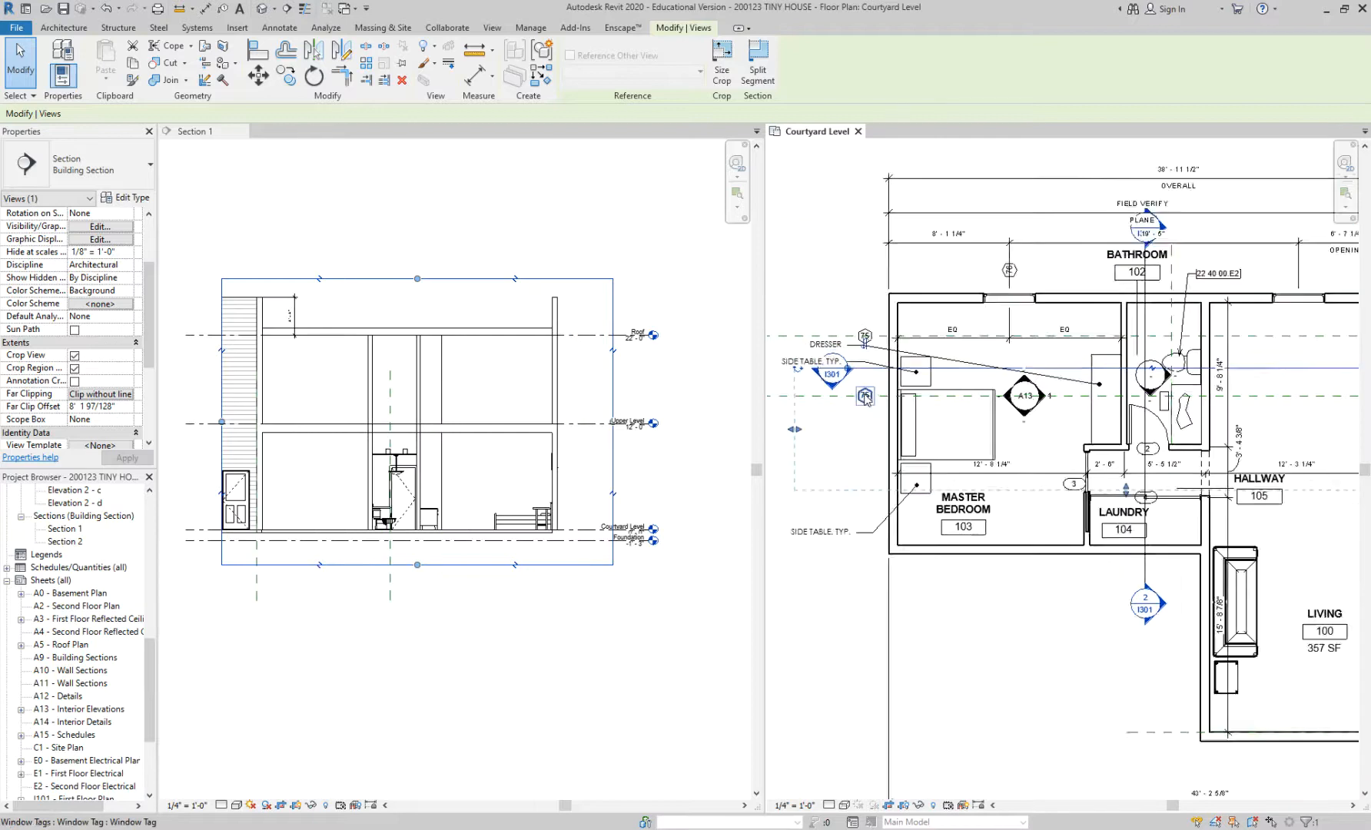
drag(1071, 665, 1073, 674)
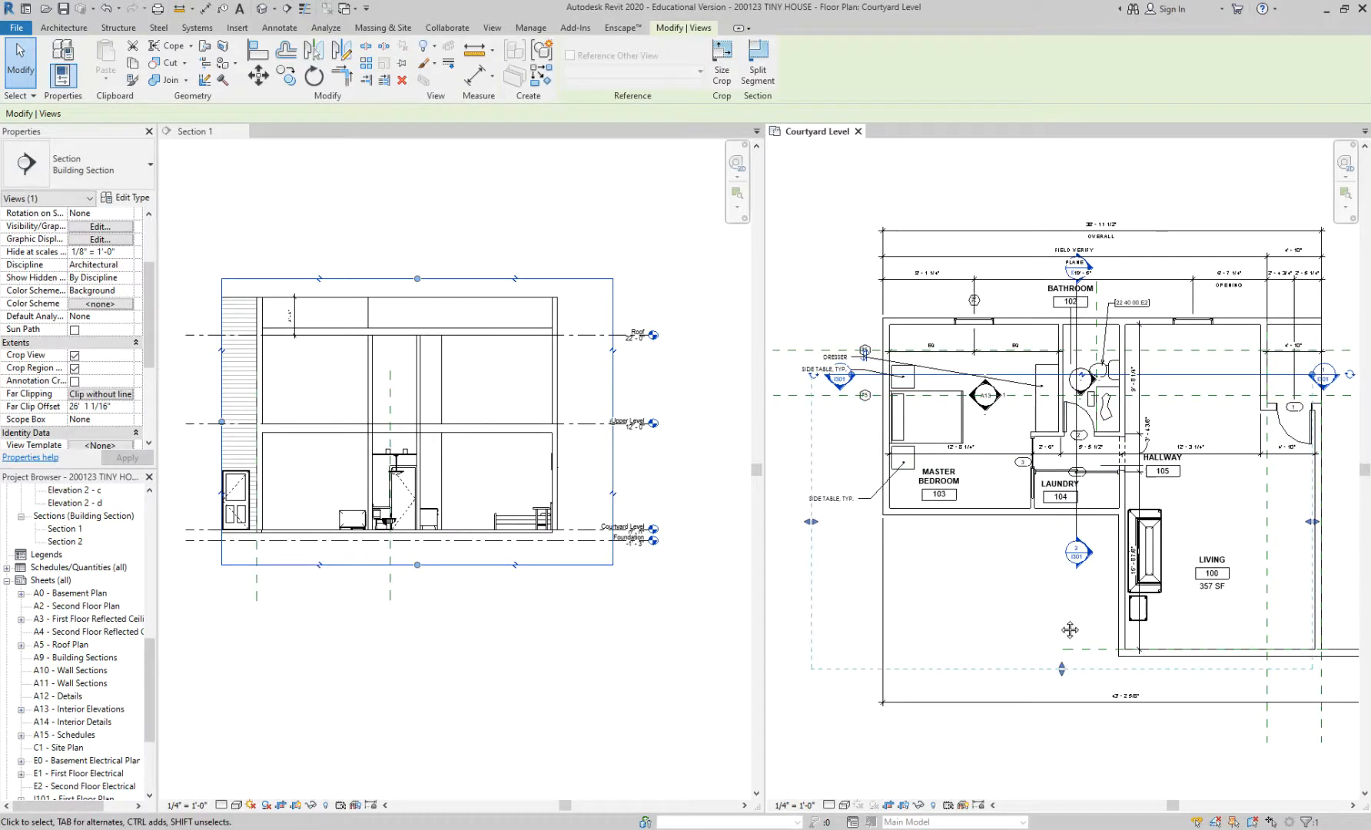
Step: Move the Section 1 line down to cut through the laundry and living room, and shorten its far clip to about 17' 11"
middle_drag(1069, 630, 1064, 640)
drag(1167, 385, 1153, 494)
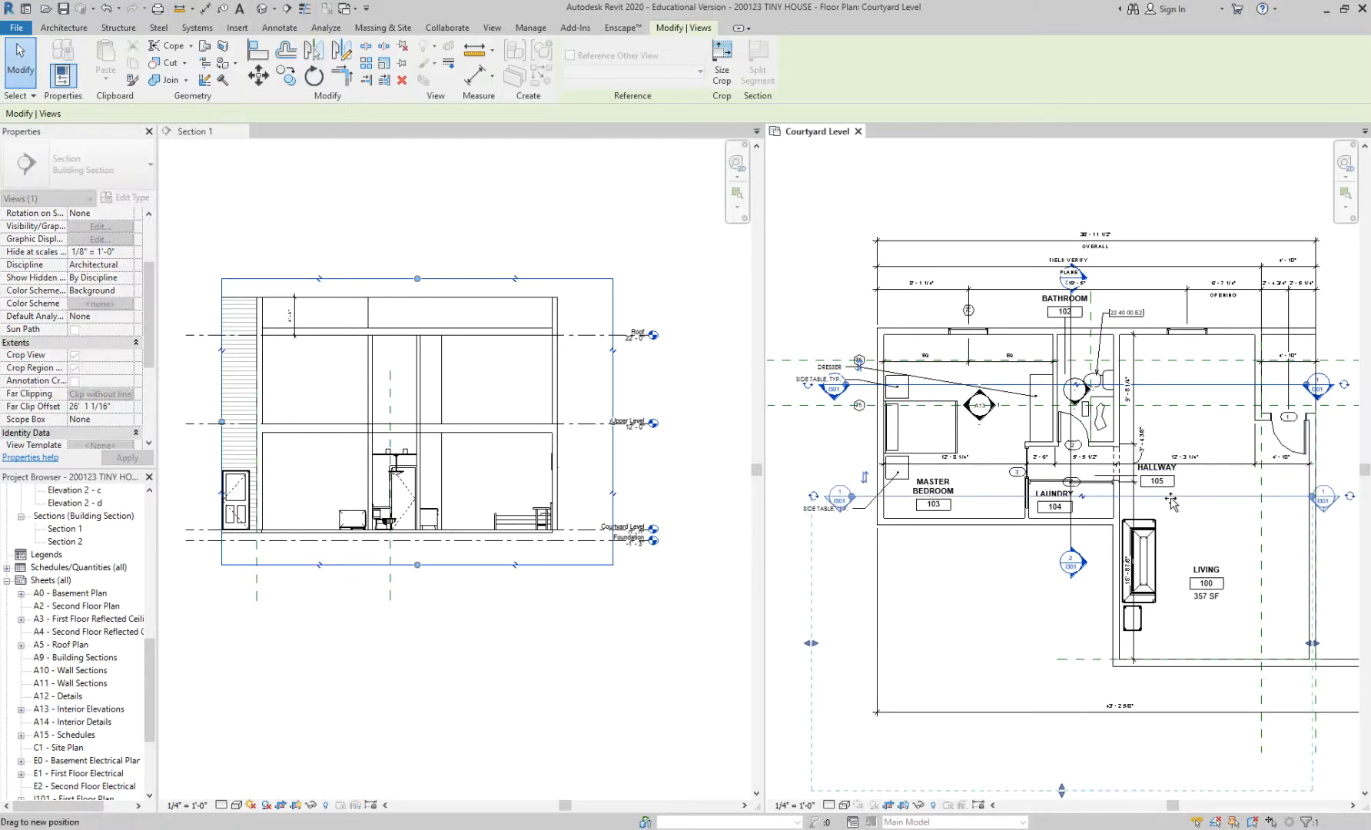
scroll(1125, 499, down, 3)
drag(1088, 645, 1086, 619)
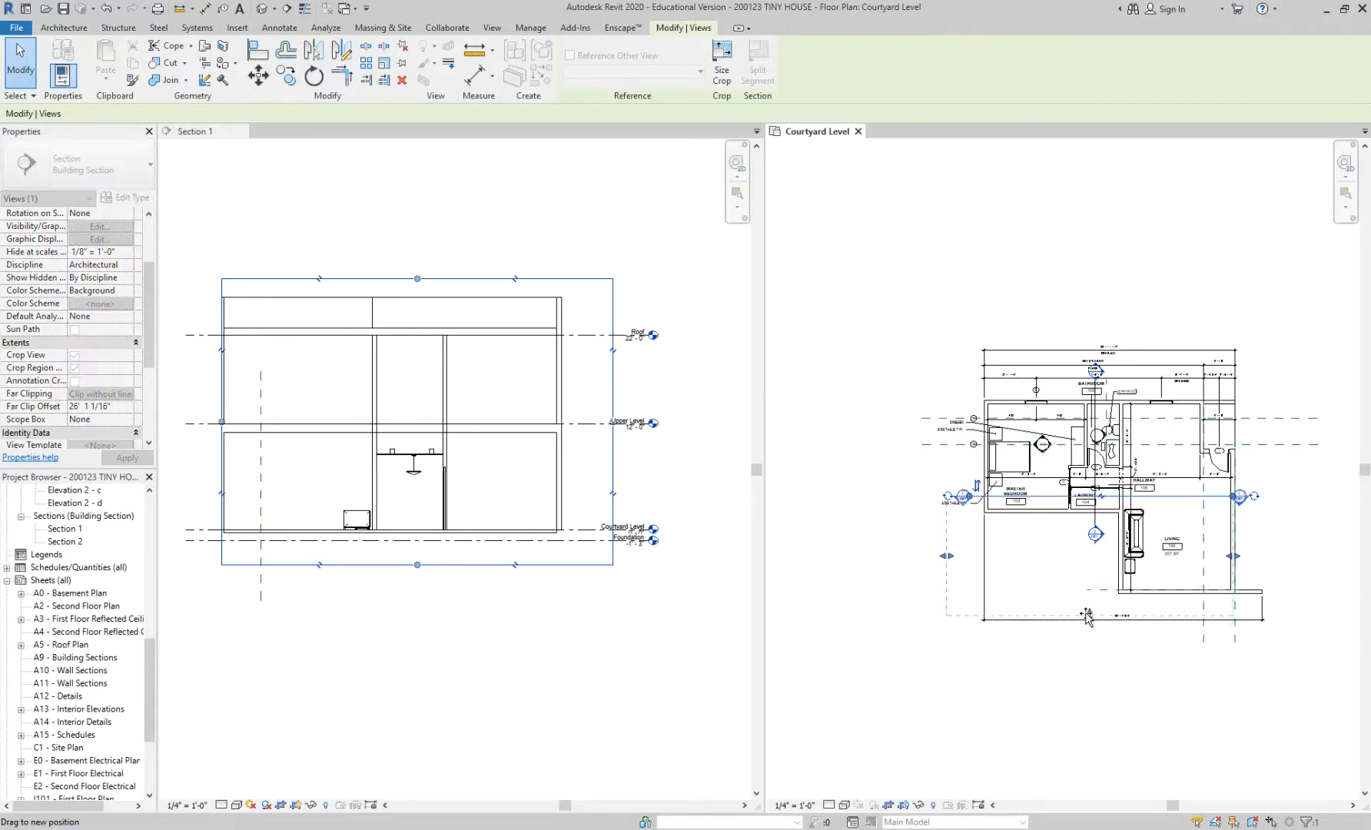
Step: Widen Section 1's crop extent past the living room's outer wall on the entry side and deselect the section
scroll(1286, 535, up, 2)
drag(1194, 470, 1222, 468)
scroll(1239, 542, down, 2)
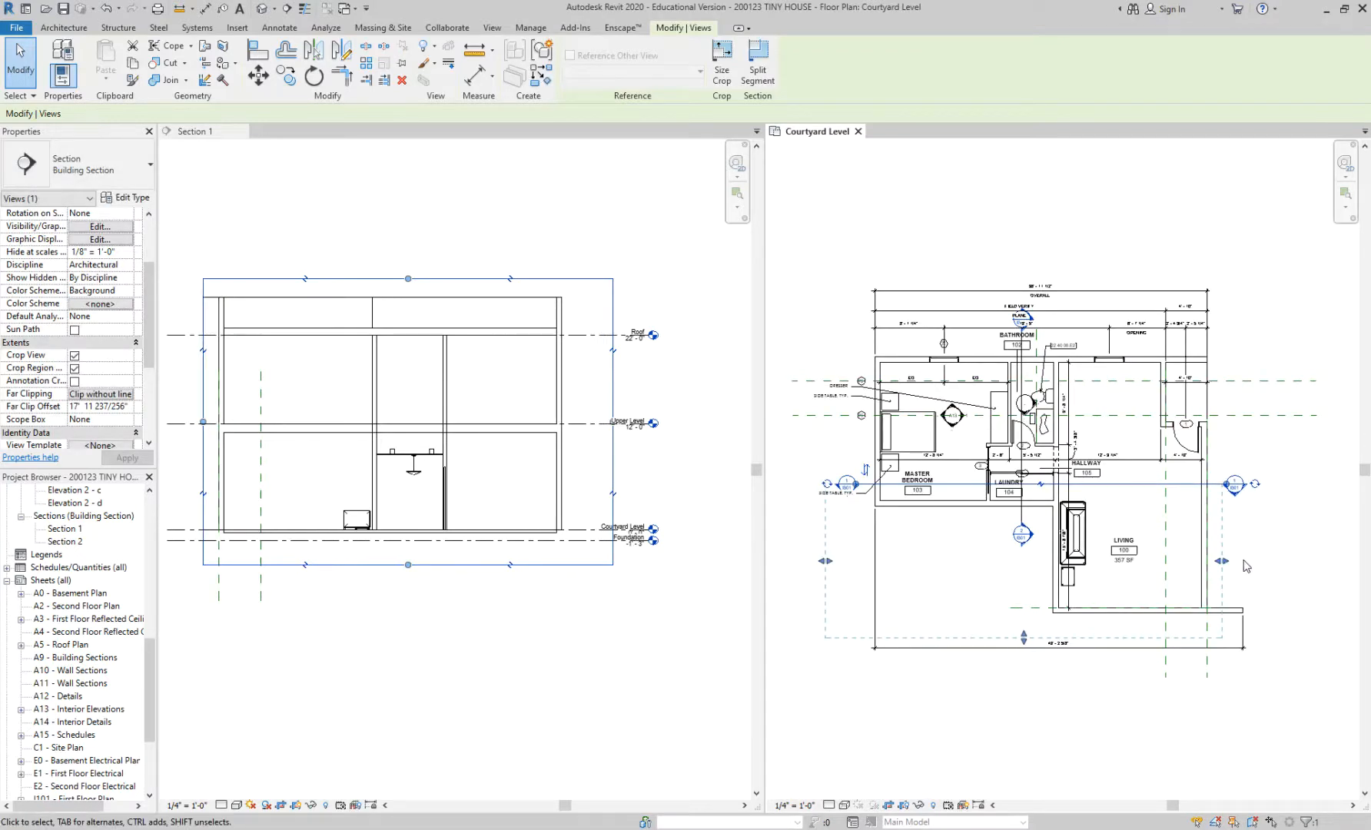
click(1032, 217)
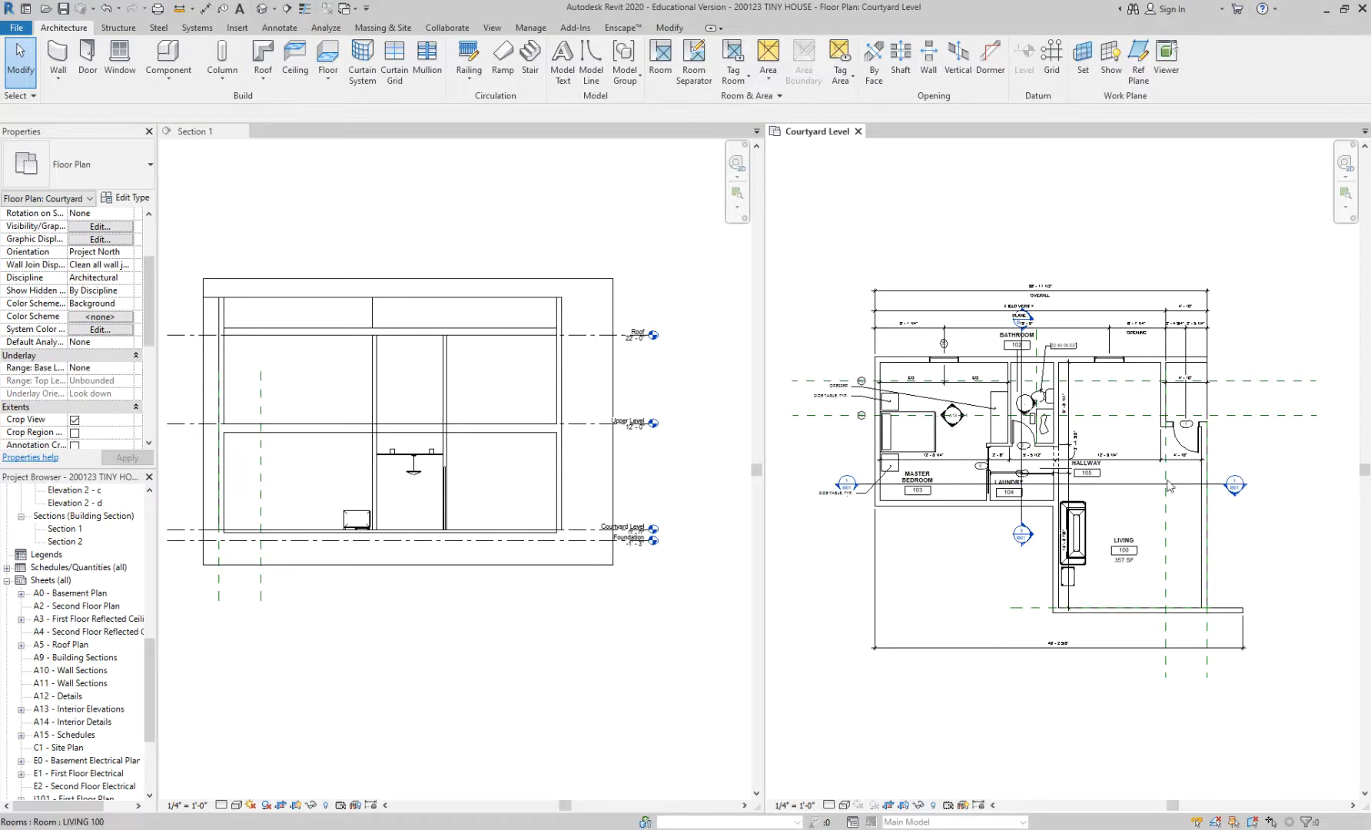
Step: Examine the Section 1 view against the position of its section line in the floor plan
click(1141, 487)
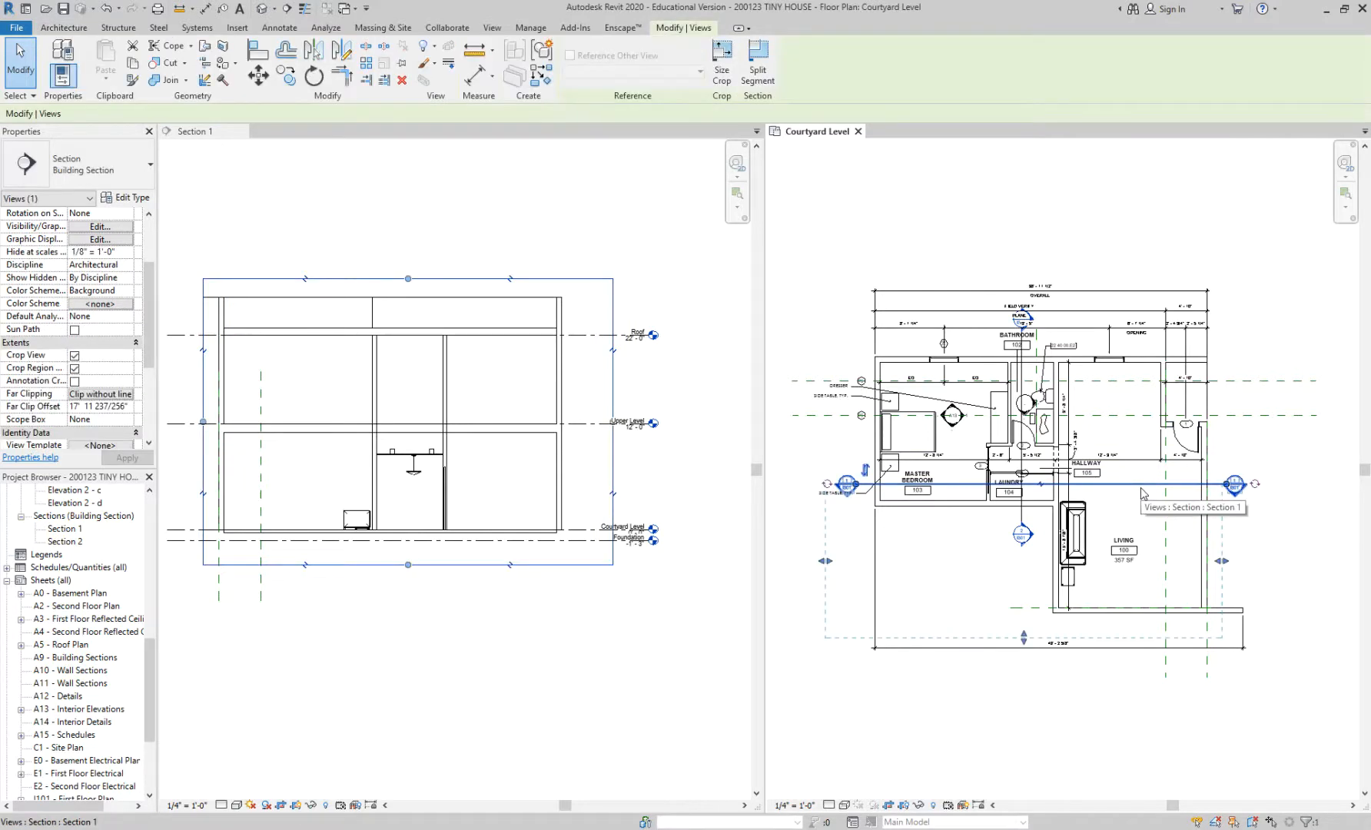
click(526, 233)
middle_drag(530, 240, 542, 252)
scroll(899, 278, up, 1)
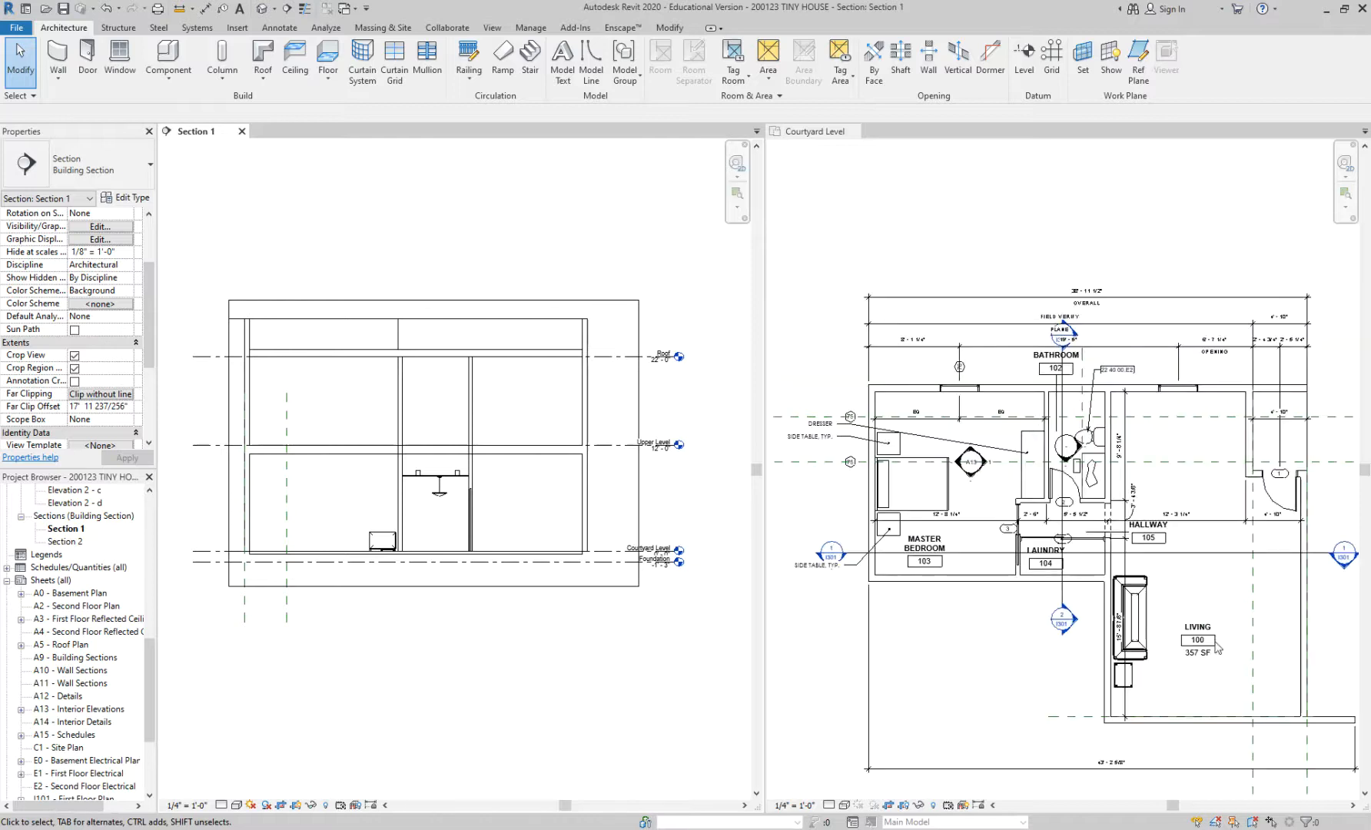
click(1212, 612)
scroll(1210, 602, up, 1)
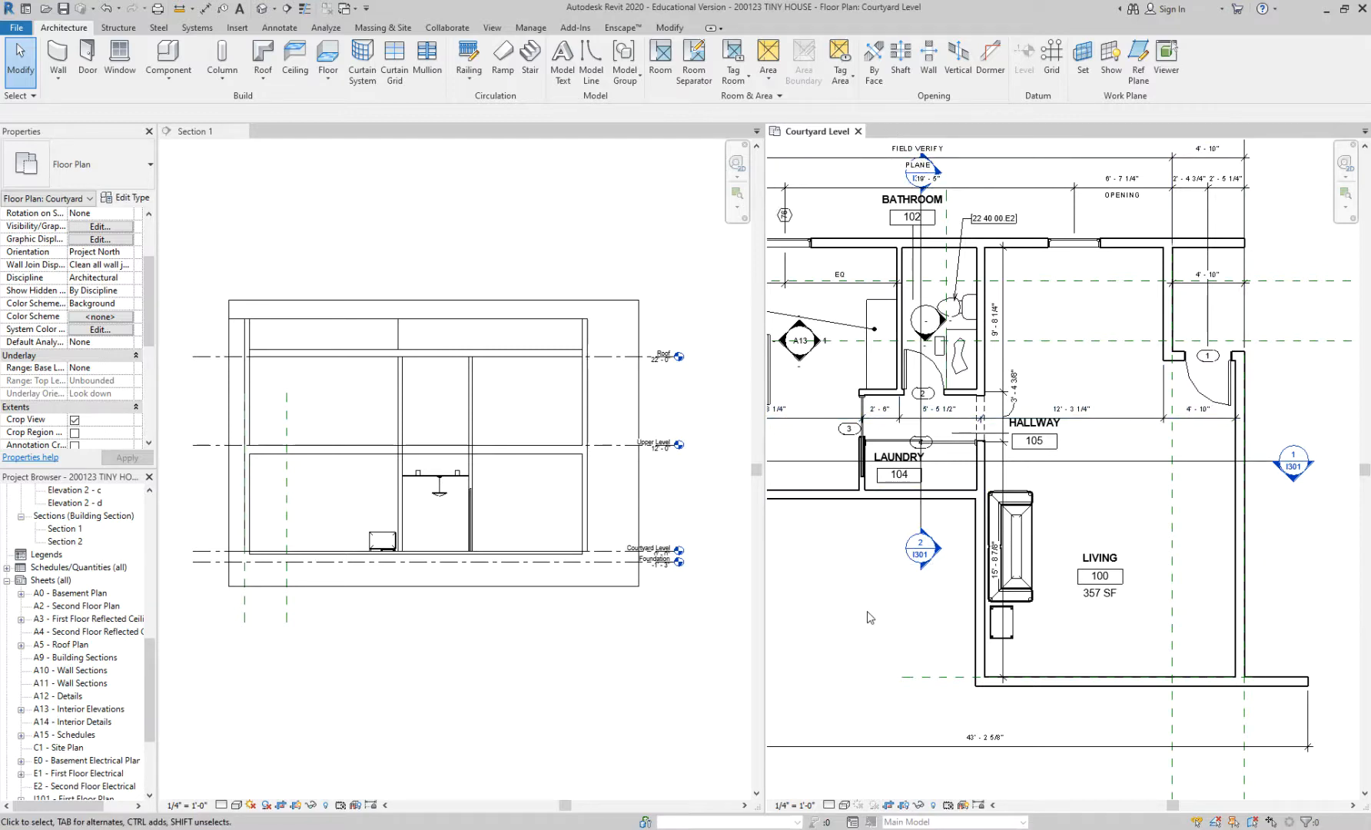
Step: Open the Upper Level ceiling plan and compare it with the Courtyard Level floor plan
middle_drag(881, 601, 851, 617)
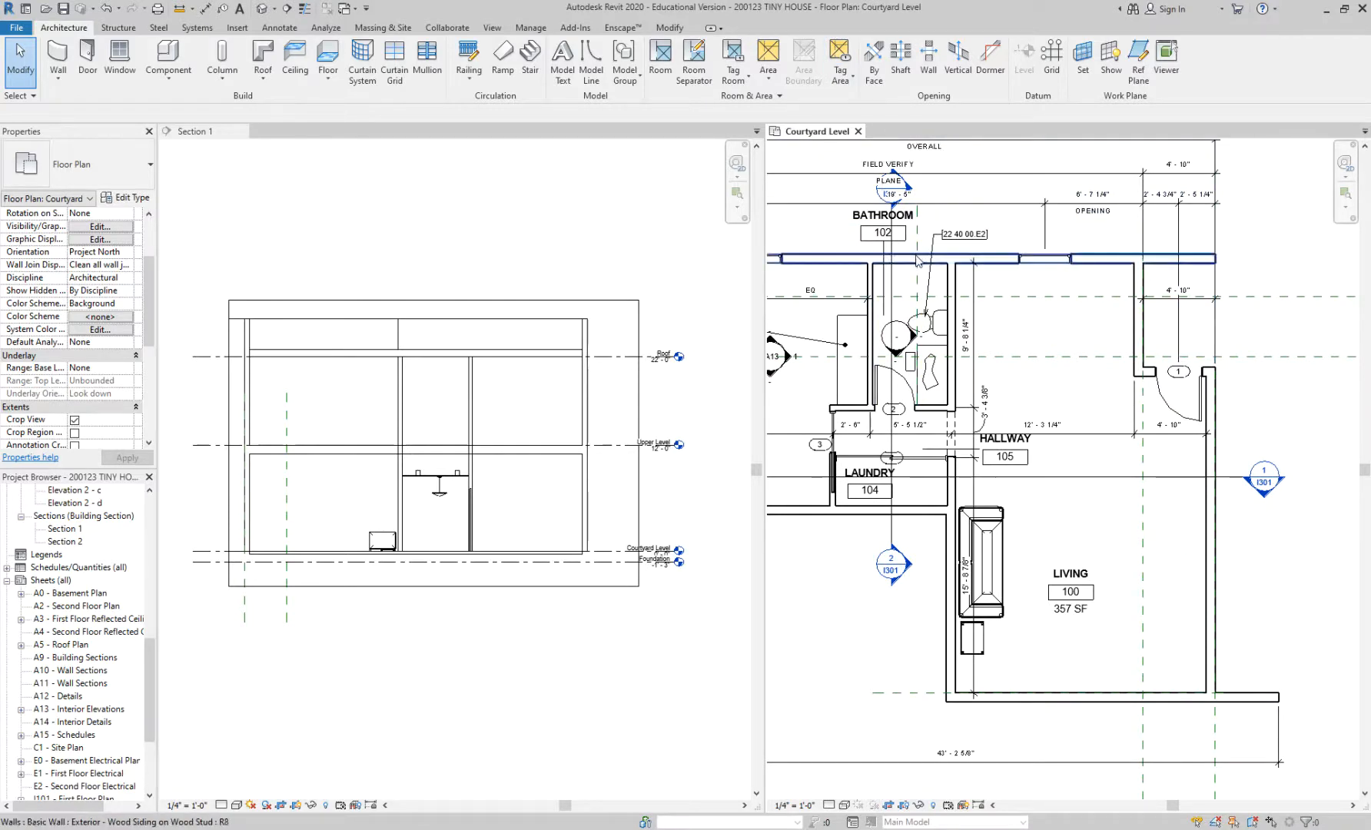
scroll(91, 561, up, 9)
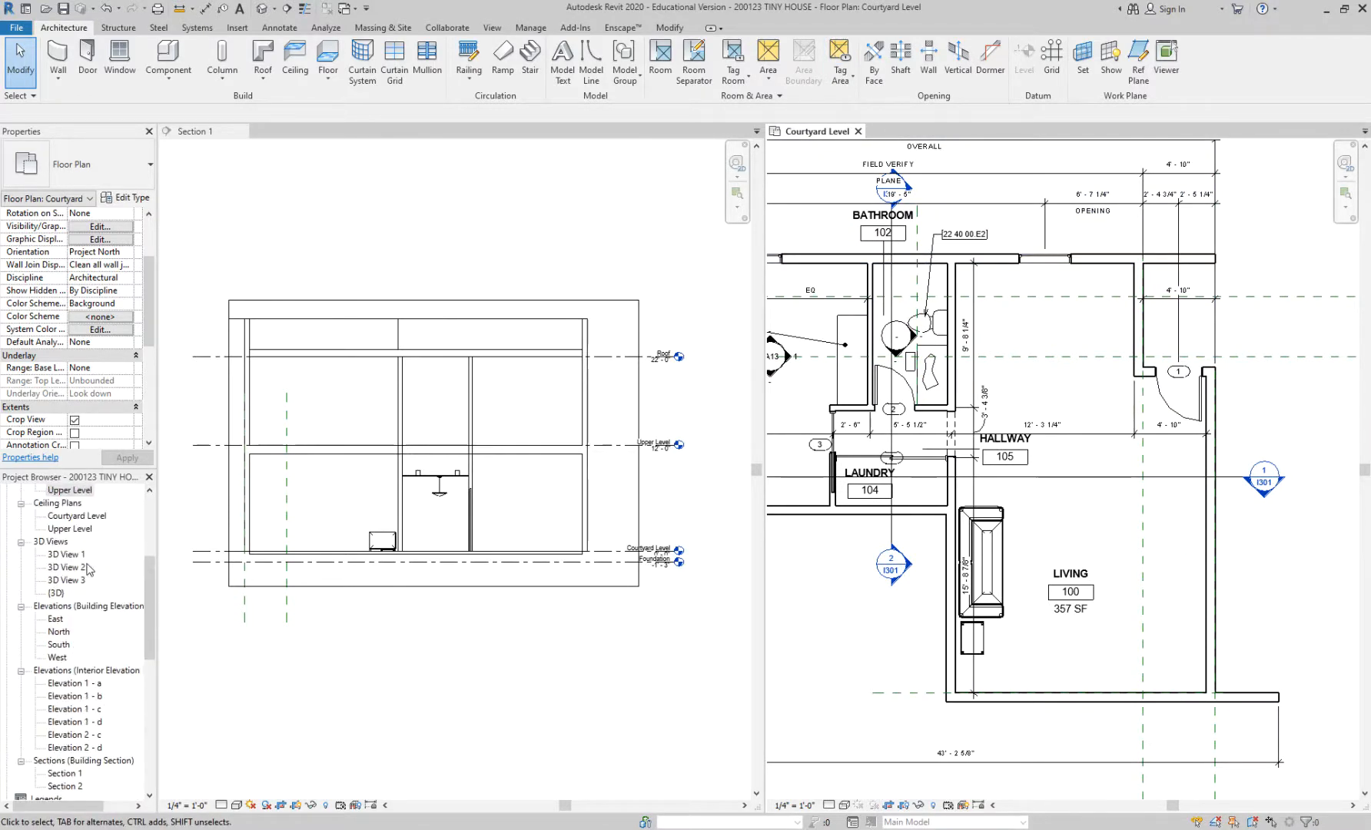
double_click(75, 620)
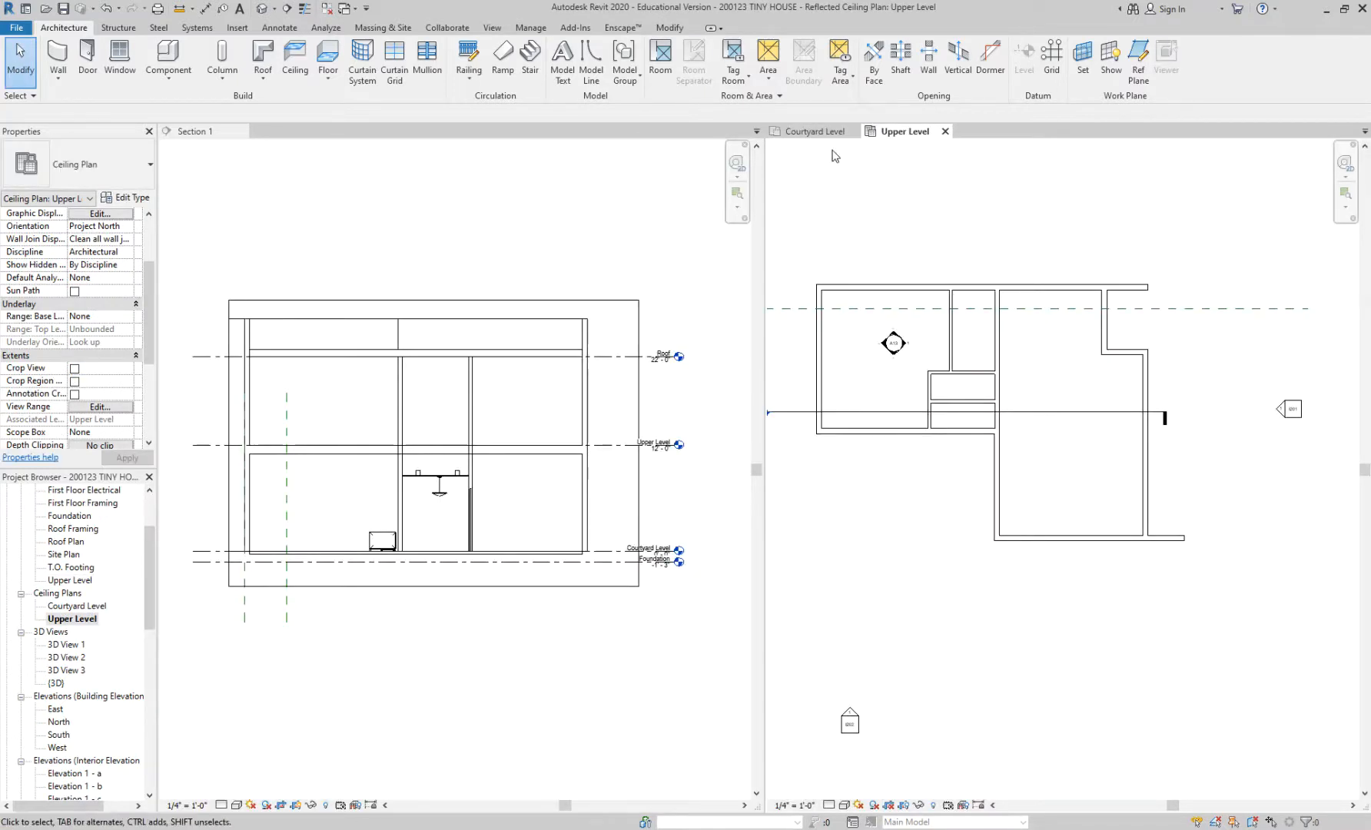
click(814, 132)
click(893, 131)
click(838, 131)
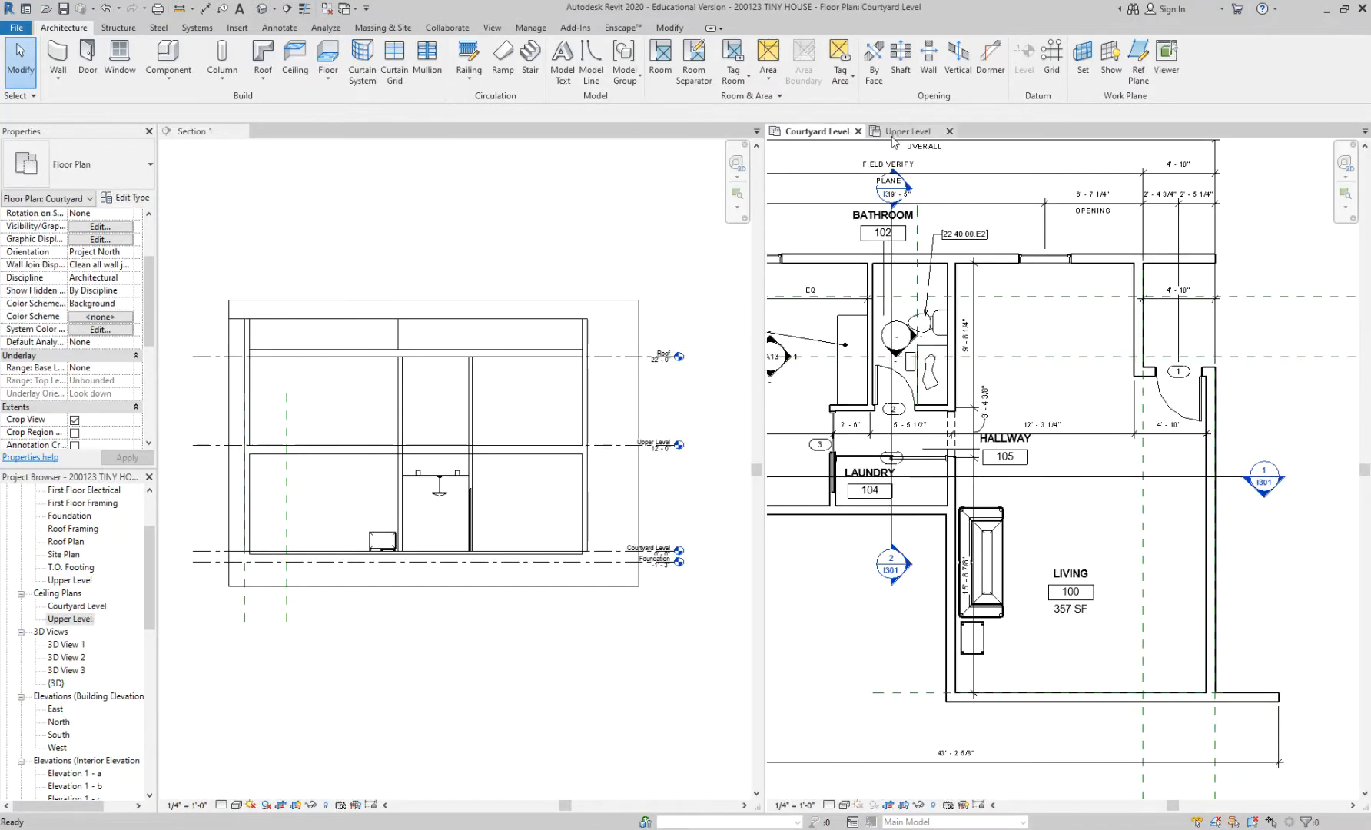
click(894, 132)
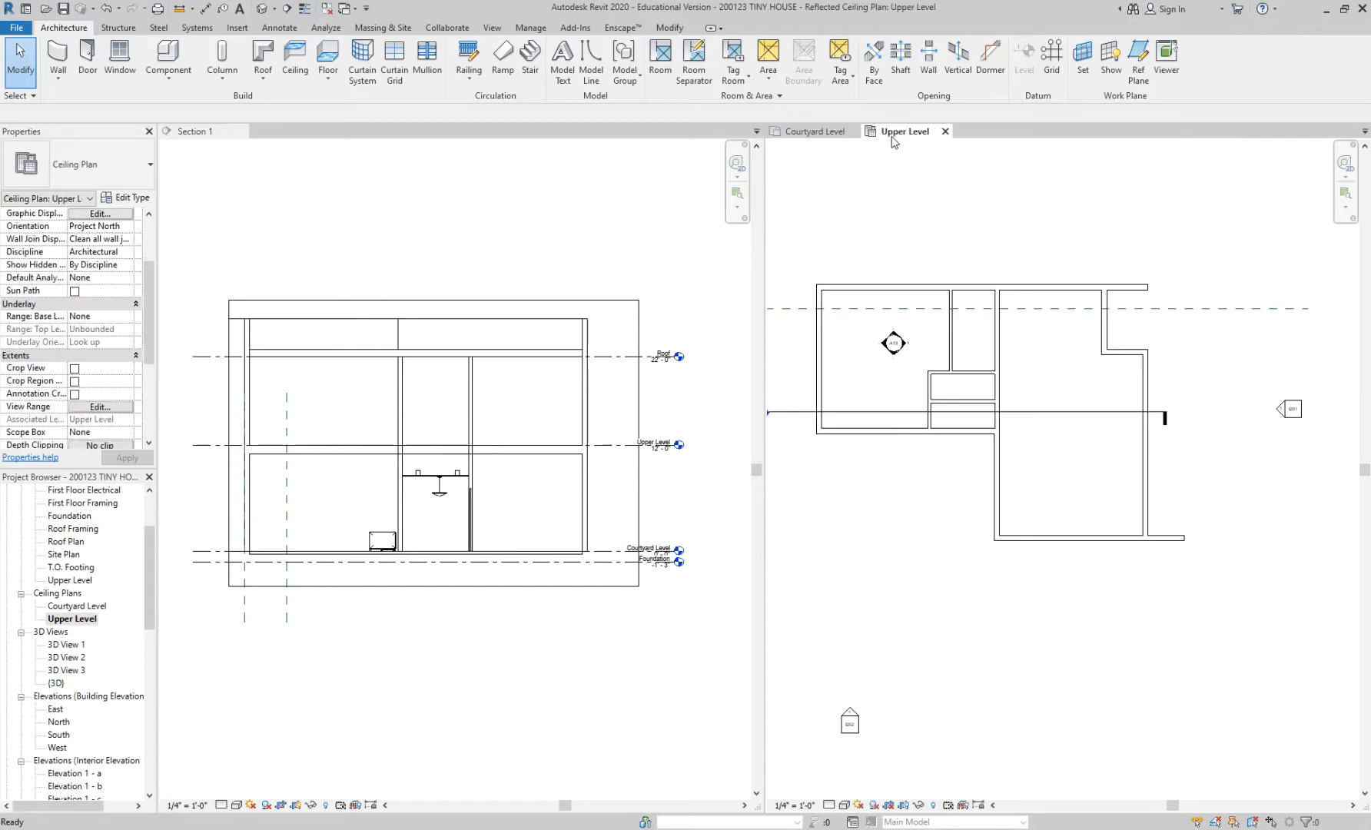
Step: Close the Upper Level ceiling plan and open the Upper Level floor plan in its place
click(838, 131)
middle_drag(1042, 394, 1096, 373)
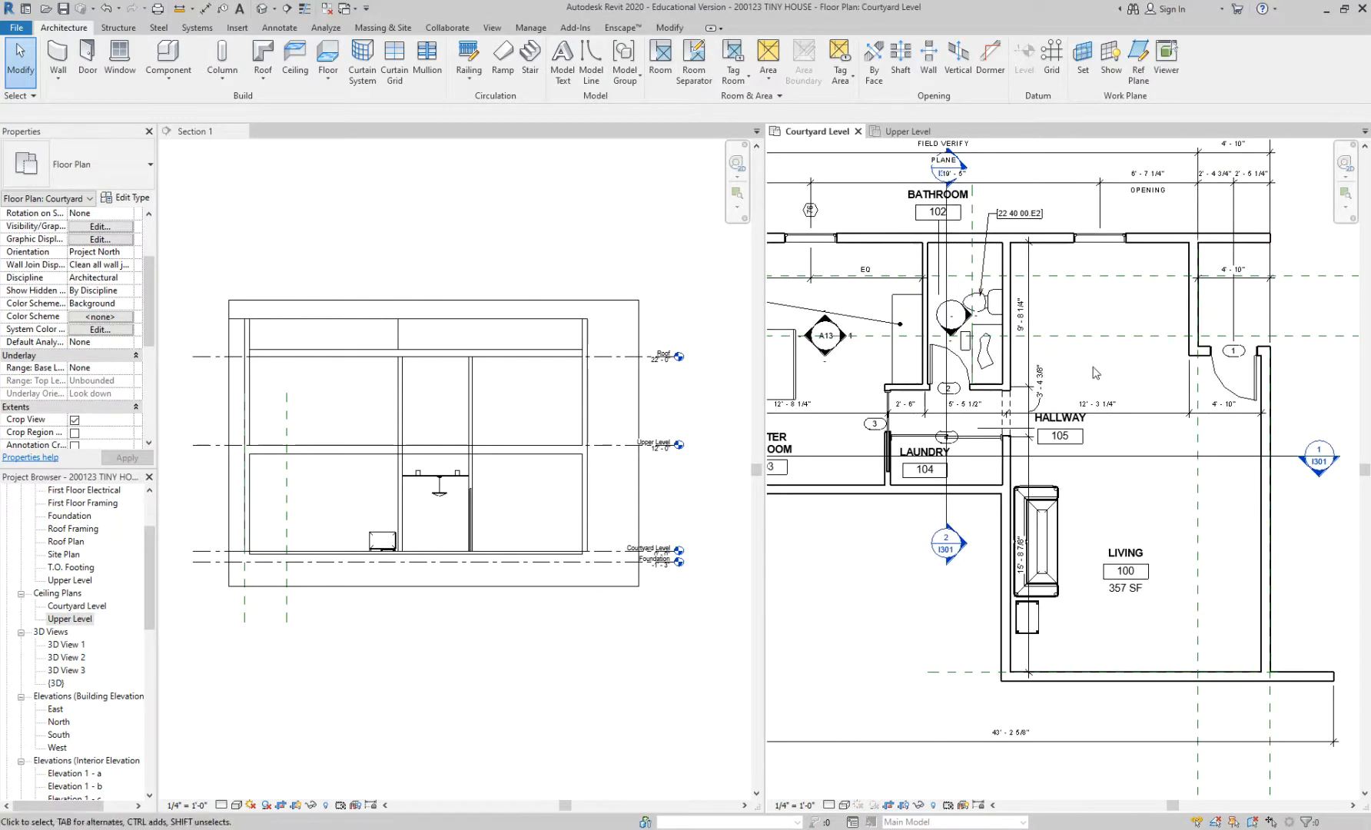
click(940, 131)
scroll(87, 573, up, 2)
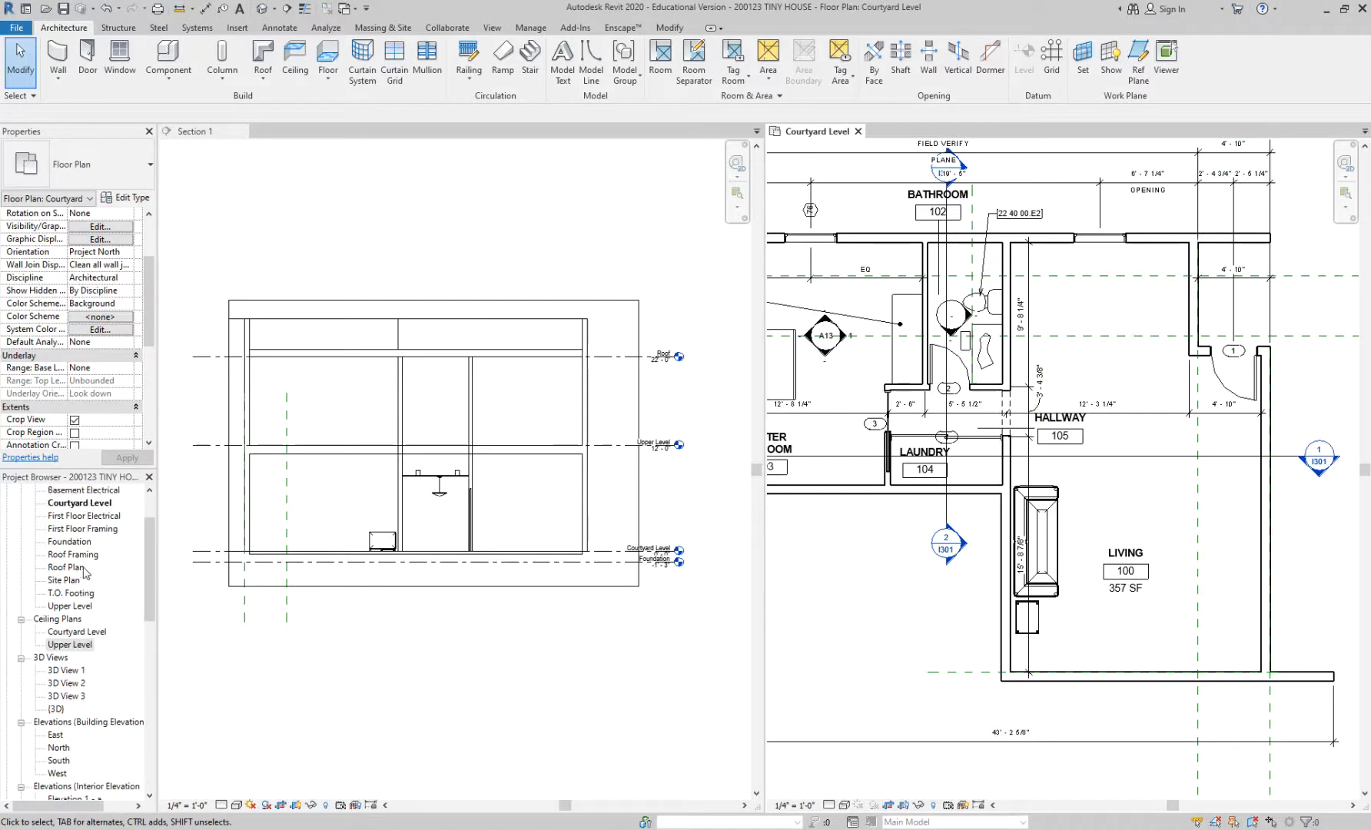
double_click(73, 619)
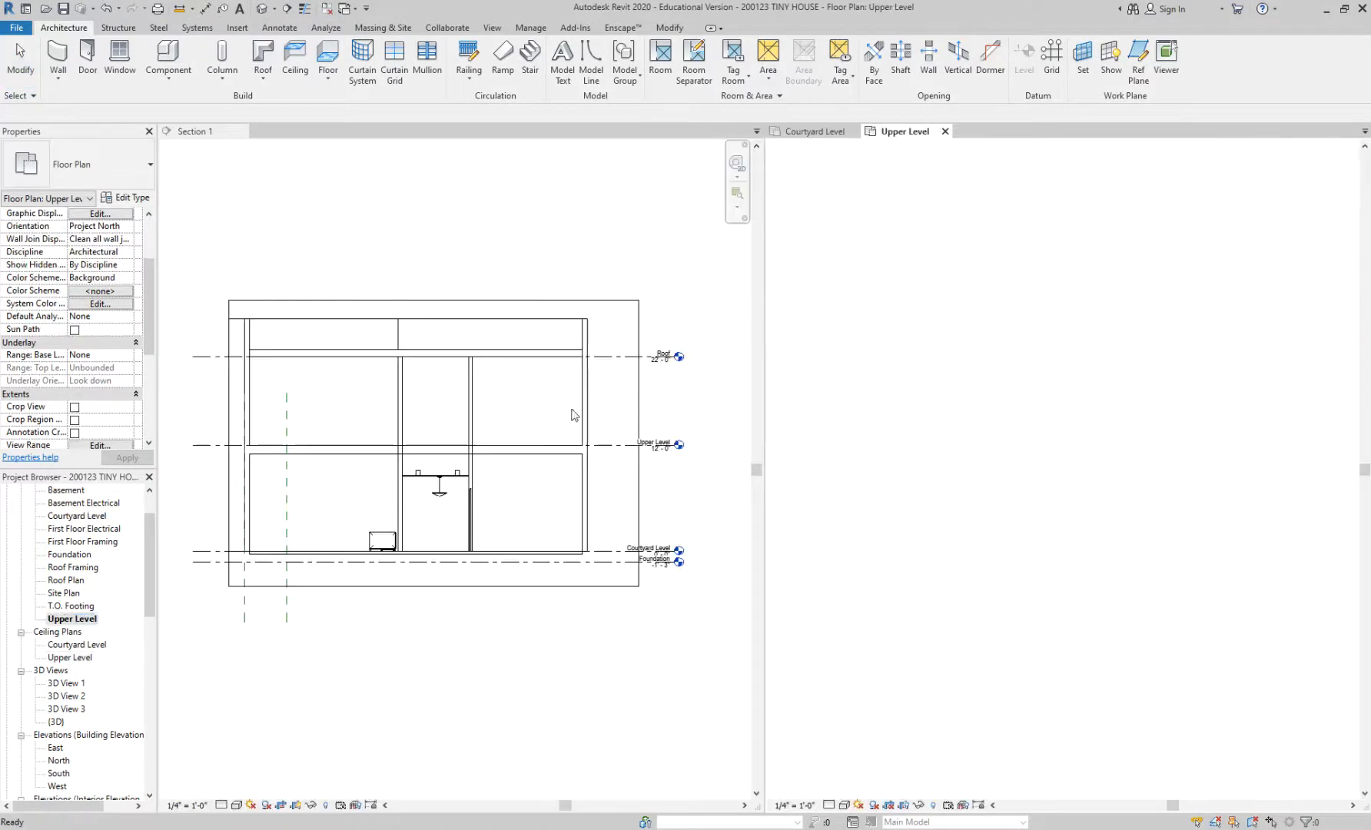
scroll(1055, 375, down, 3)
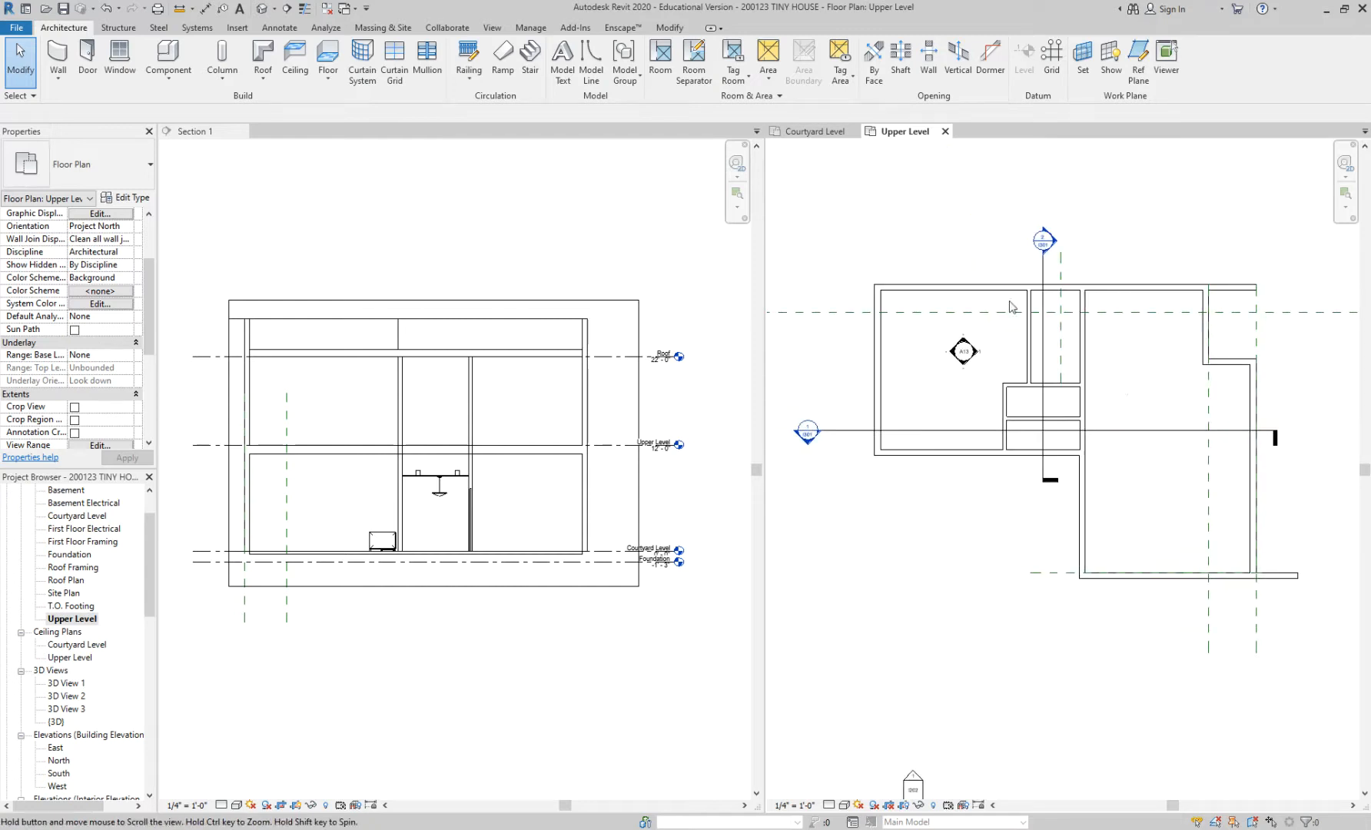
Step: Examine the Courtyard Level floor plan around the living room and hallway alongside the Section 1 view
click(814, 132)
scroll(1024, 475, down, 1)
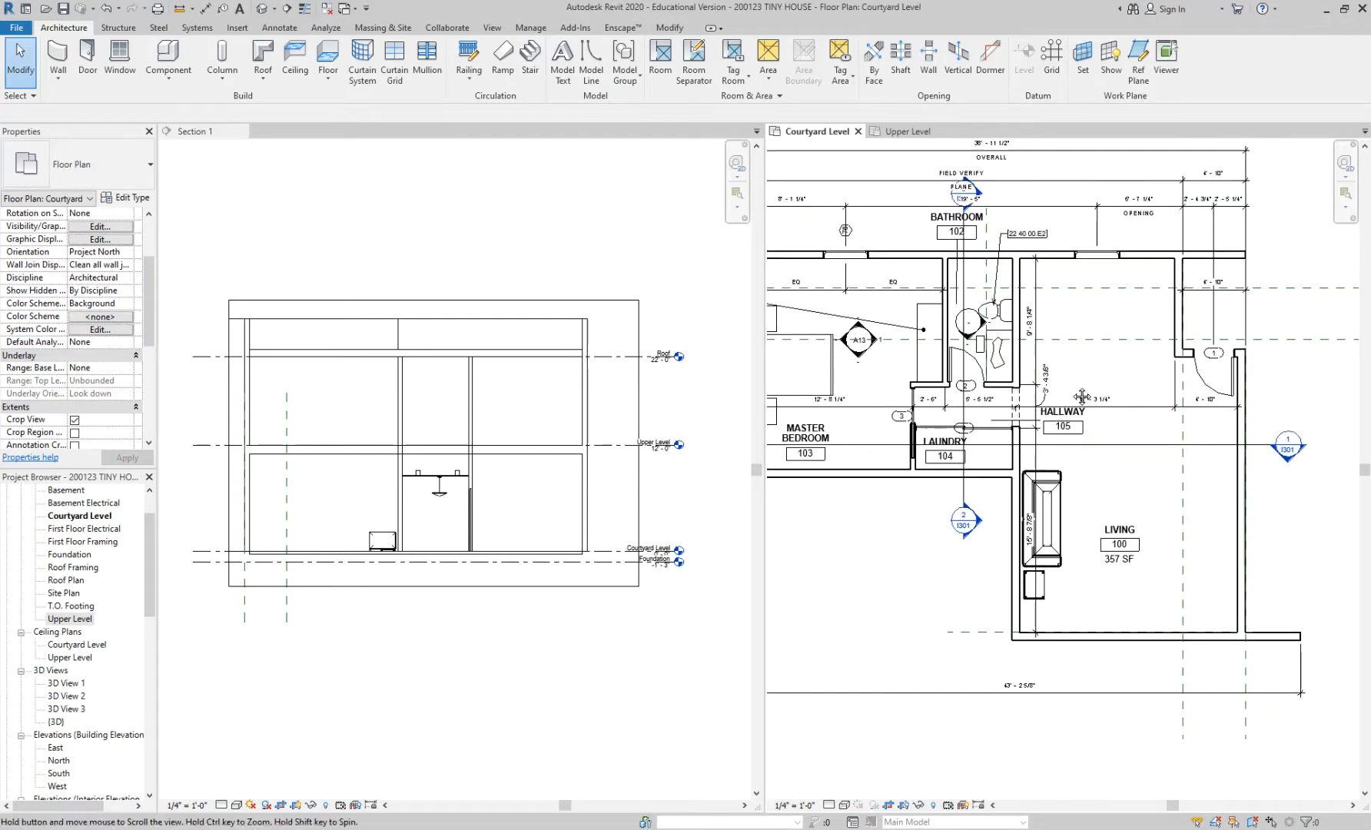
scroll(1024, 474, up, 3)
middle_drag(1022, 475, 989, 418)
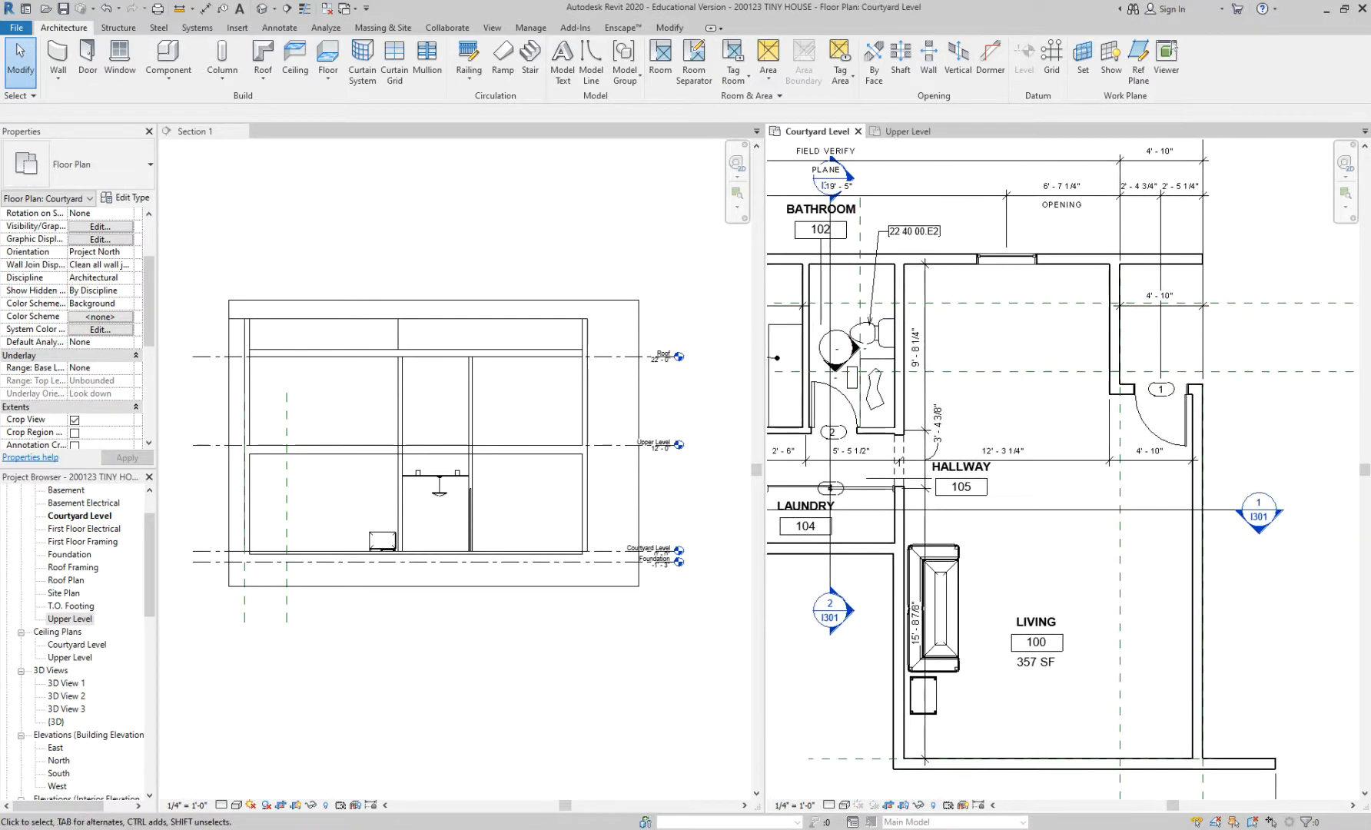
click(492, 28)
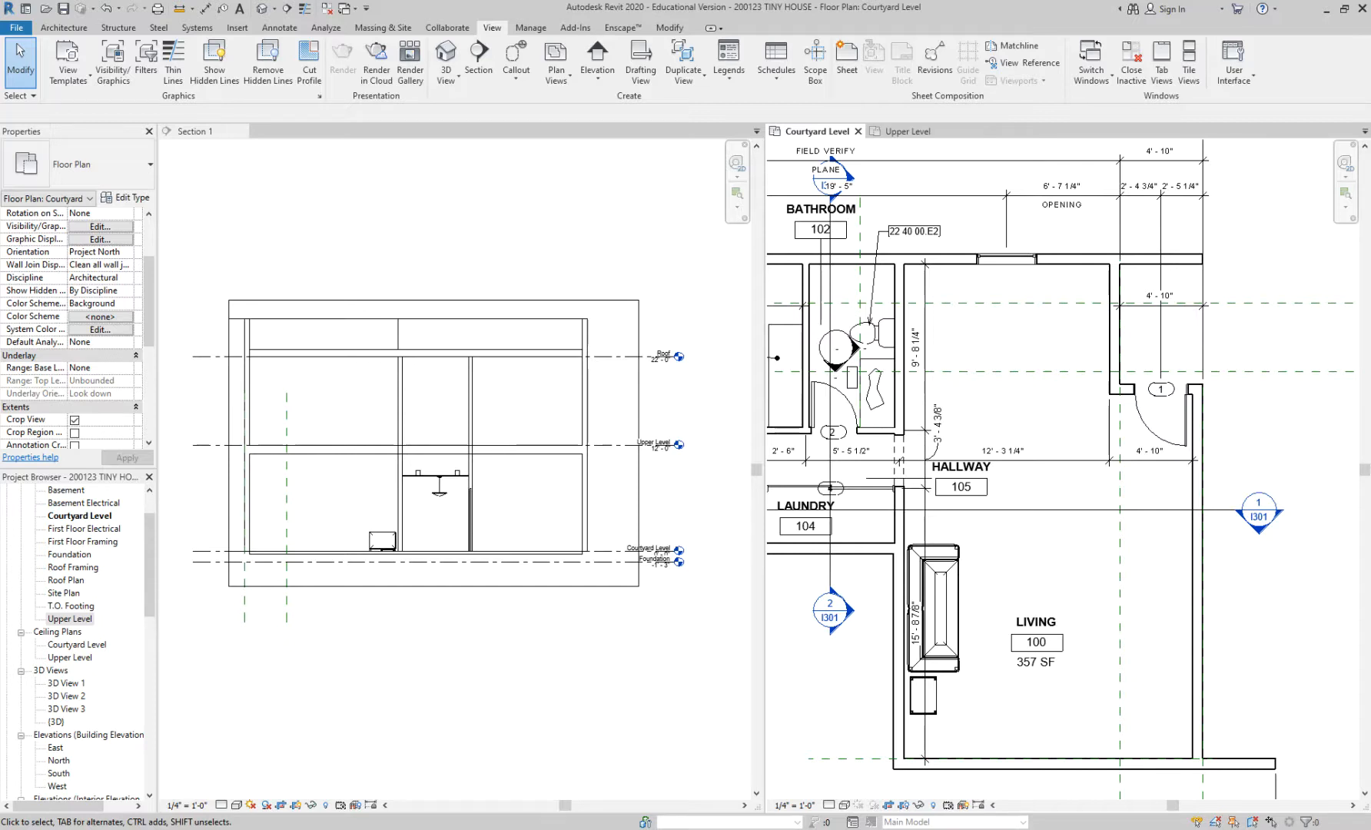
middle_drag(1060, 538, 1035, 513)
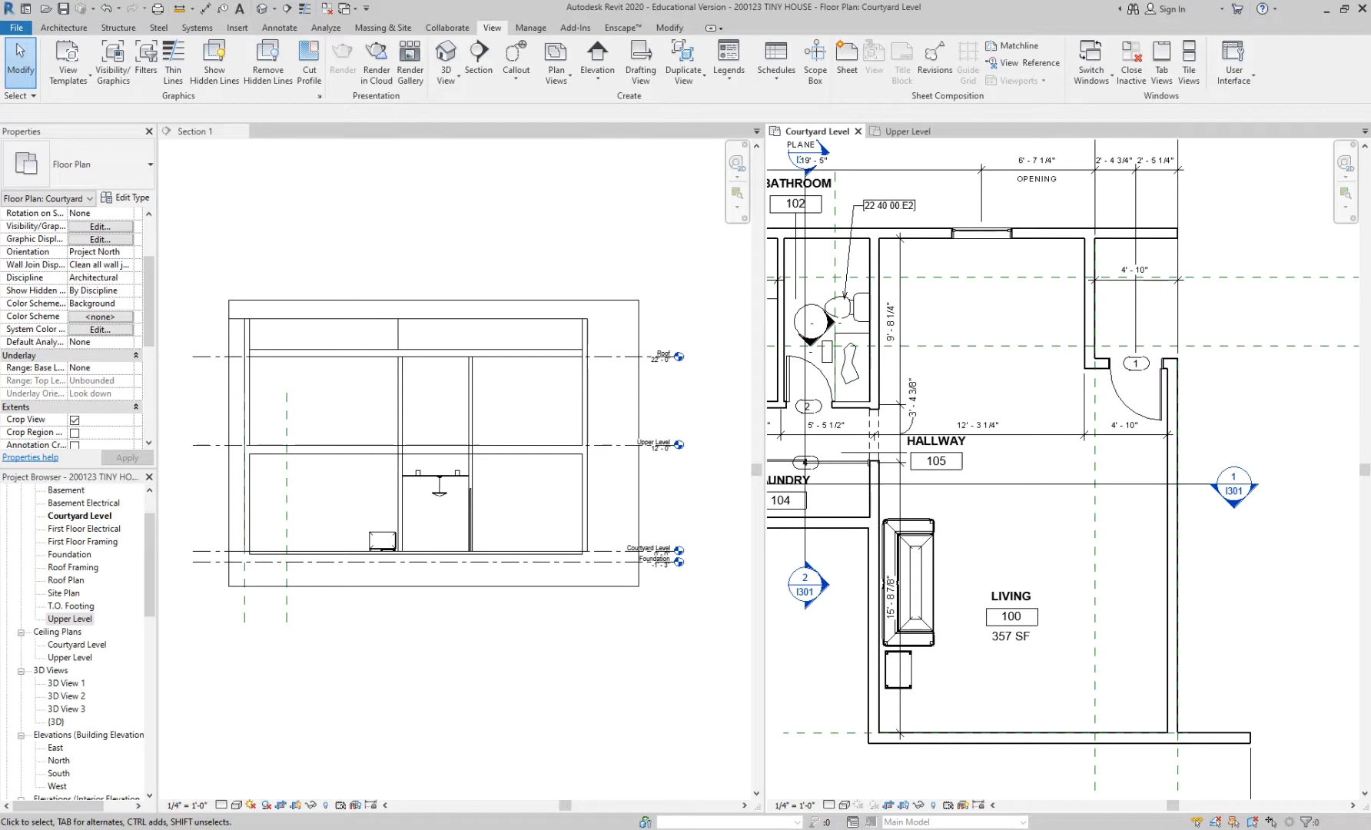
click(532, 231)
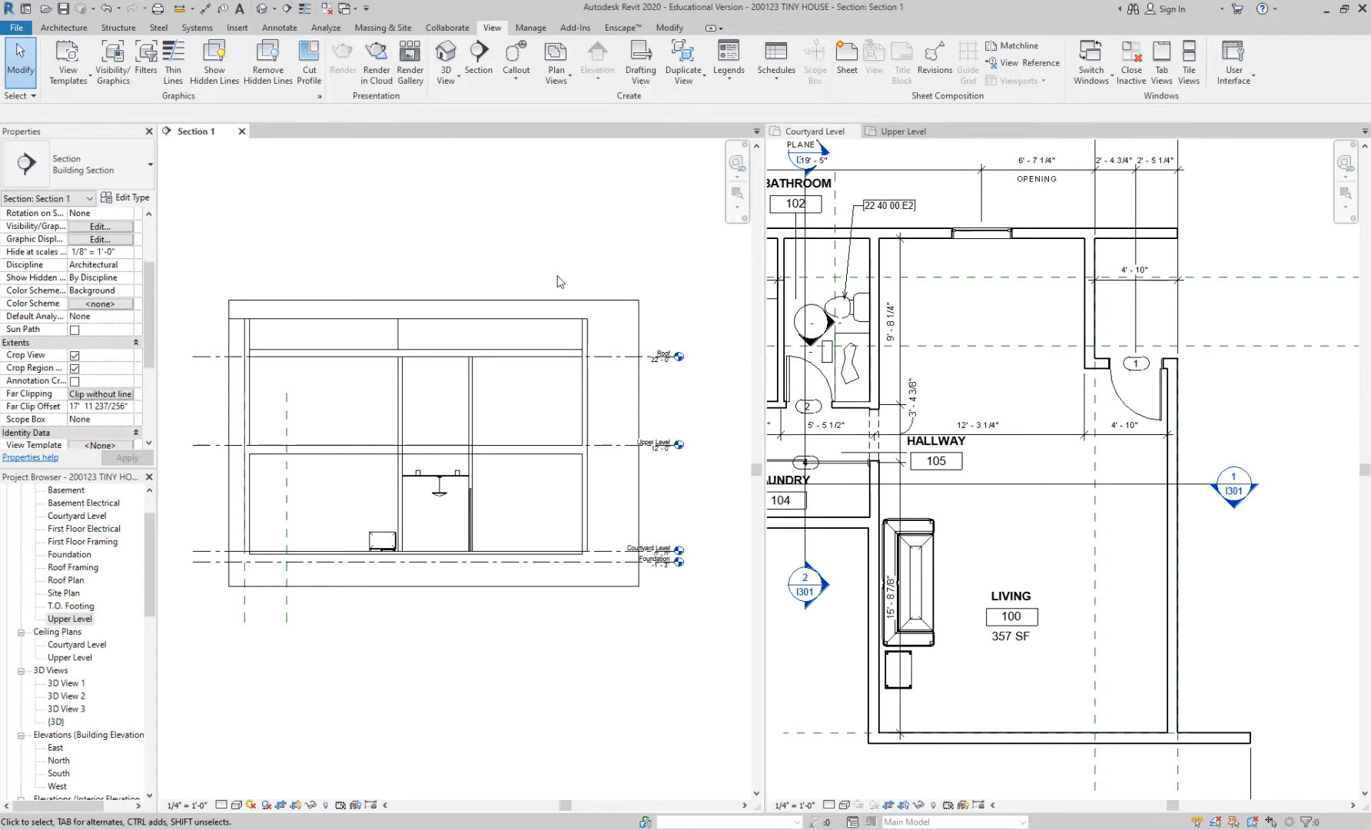
middle_drag(540, 253, 544, 240)
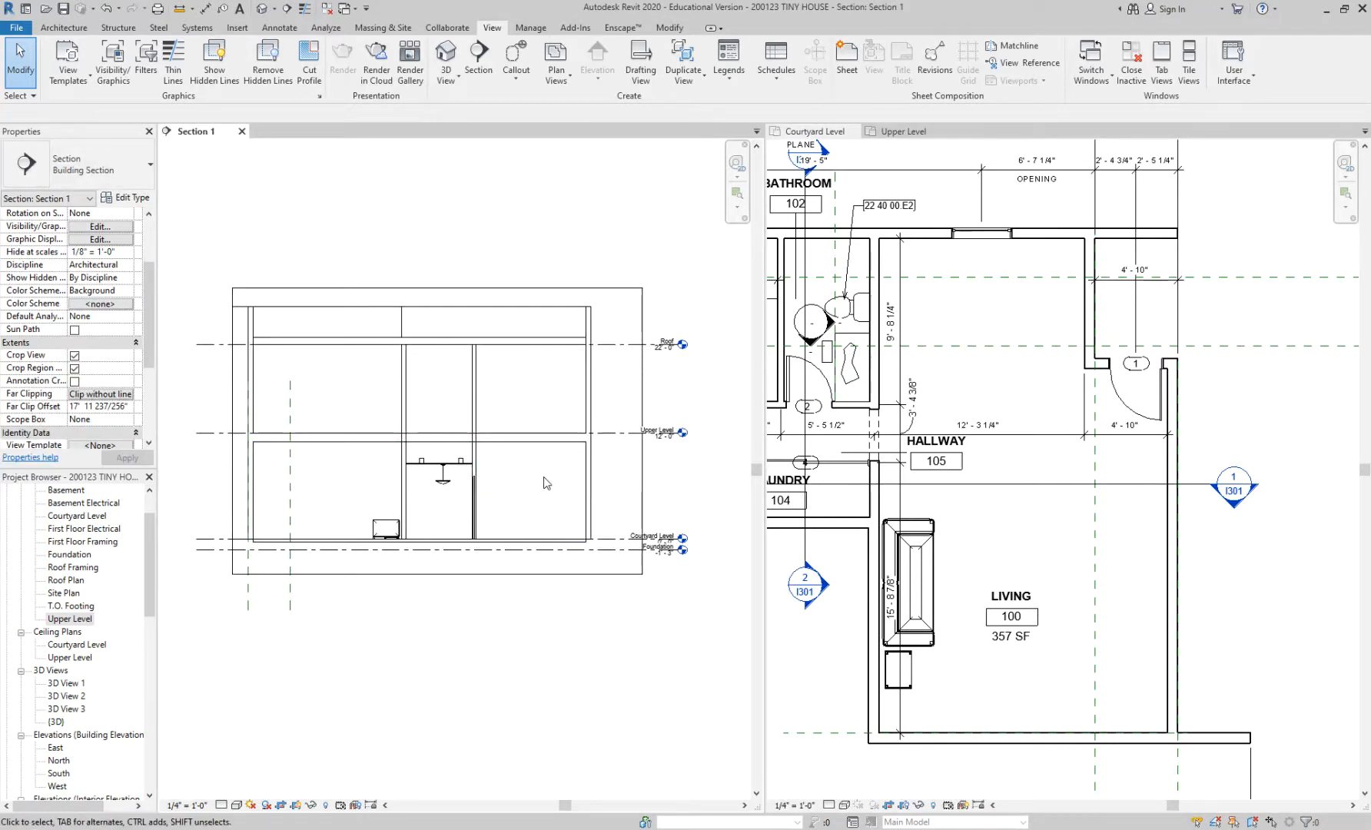
scroll(1125, 534, down, 4)
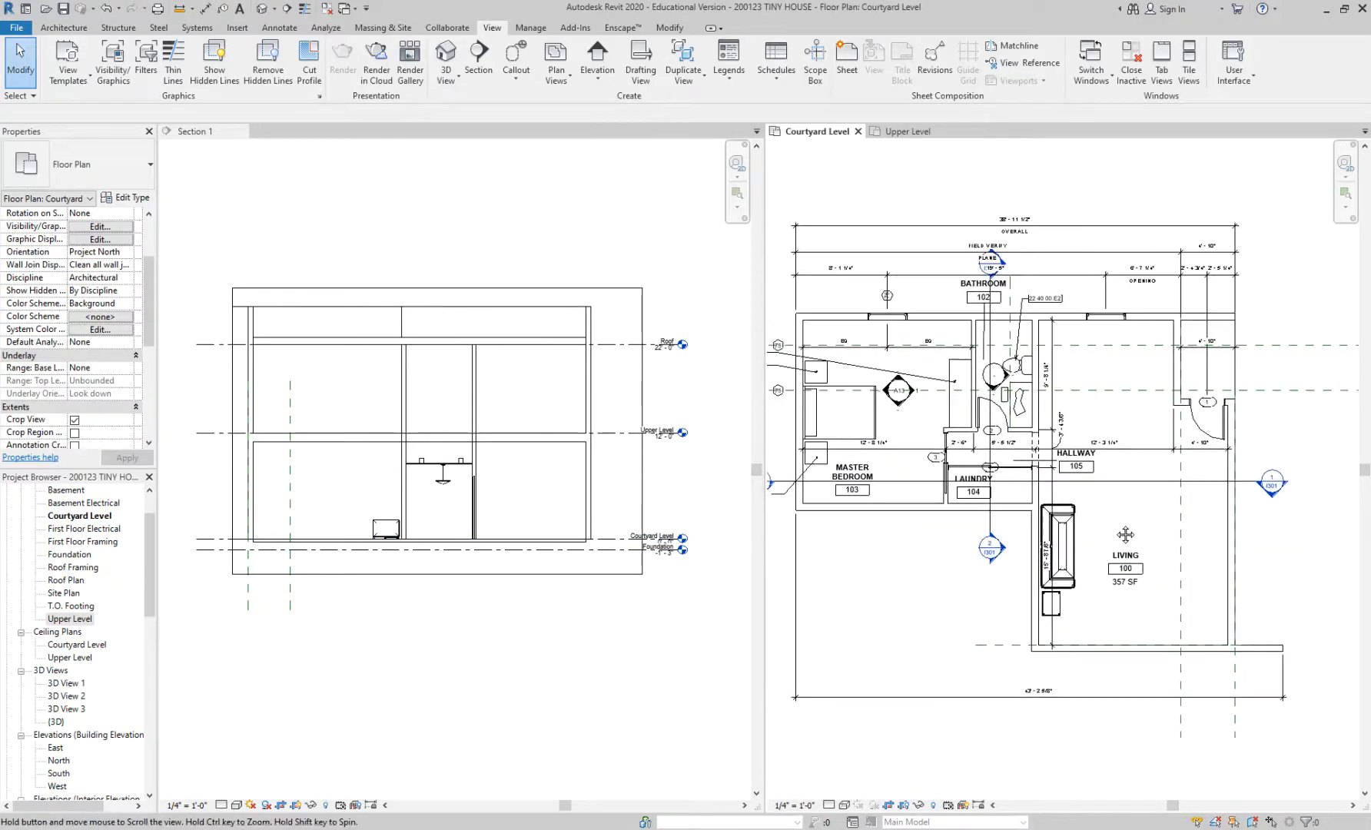
middle_drag(1125, 534, 1137, 528)
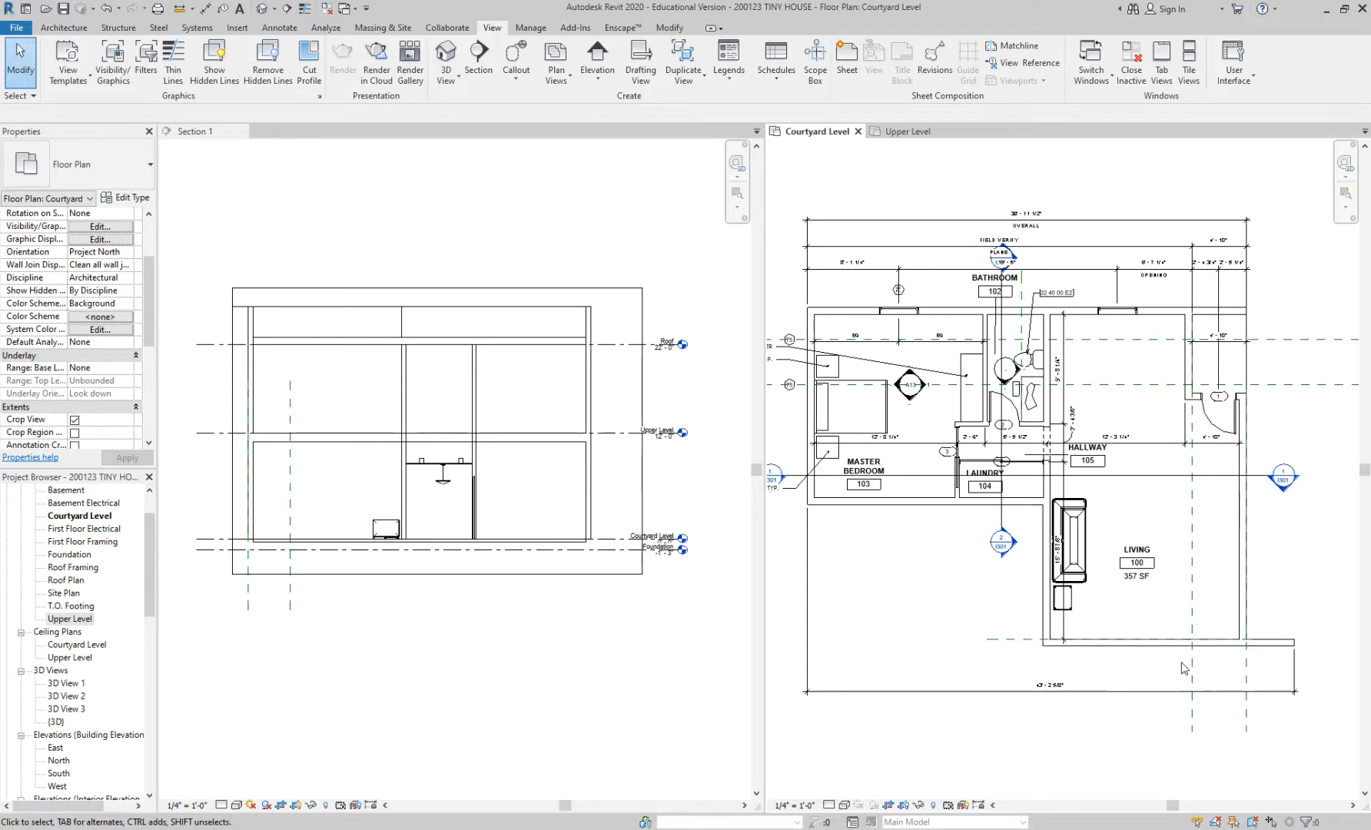
scroll(1160, 630, up, 2)
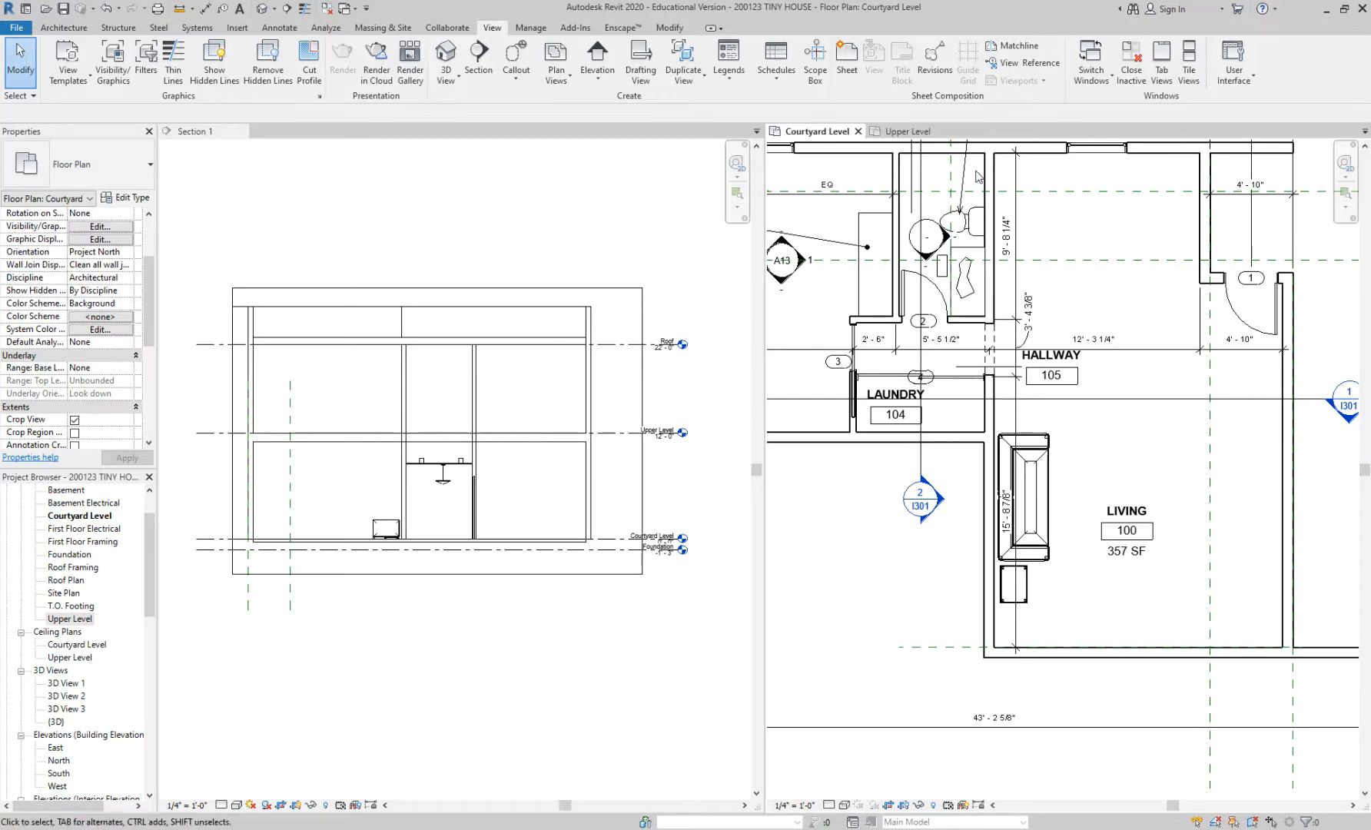
Step: Compare the Upper Level floor plan with the Courtyard Level floor plan, focusing on the living room
click(901, 132)
scroll(900, 142, up, 2)
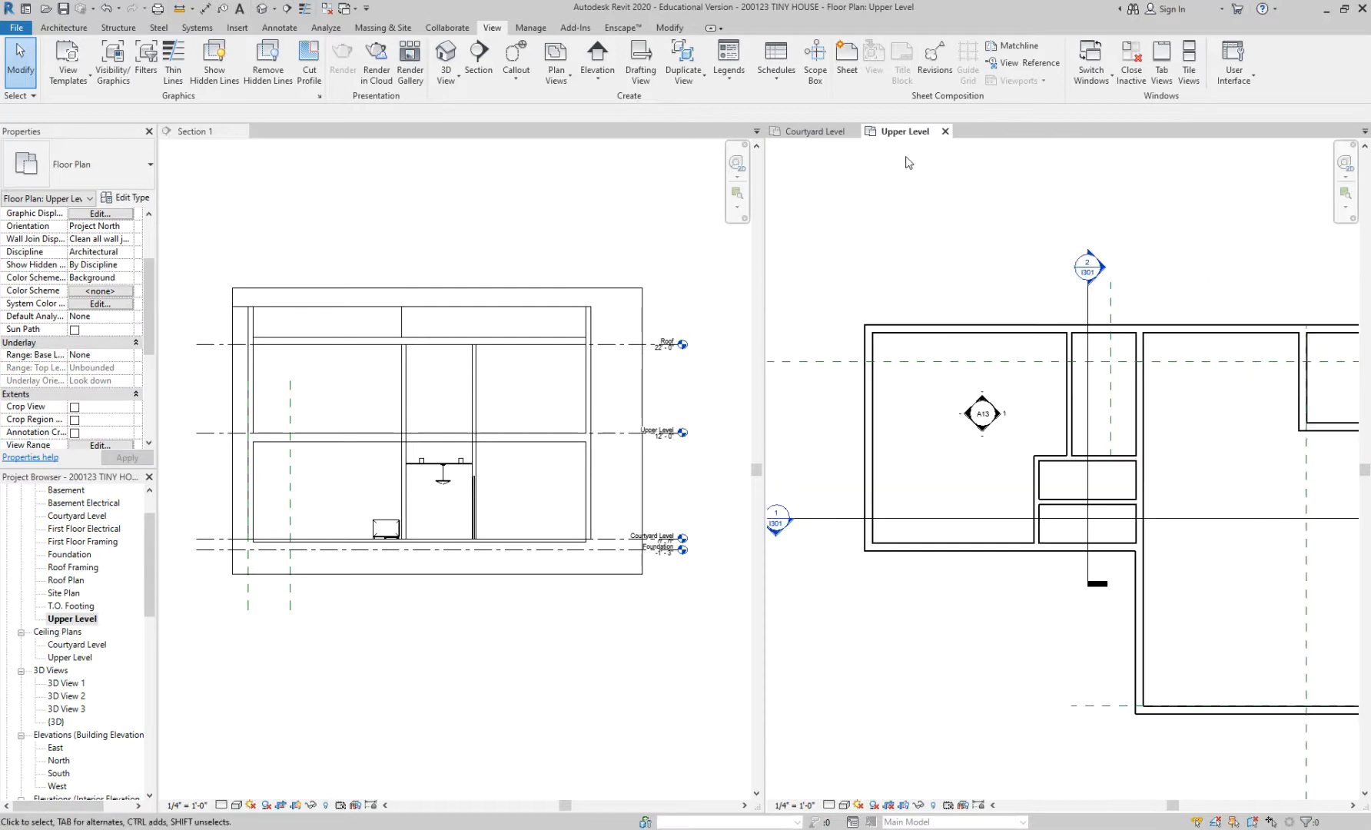
middle_drag(953, 213, 885, 181)
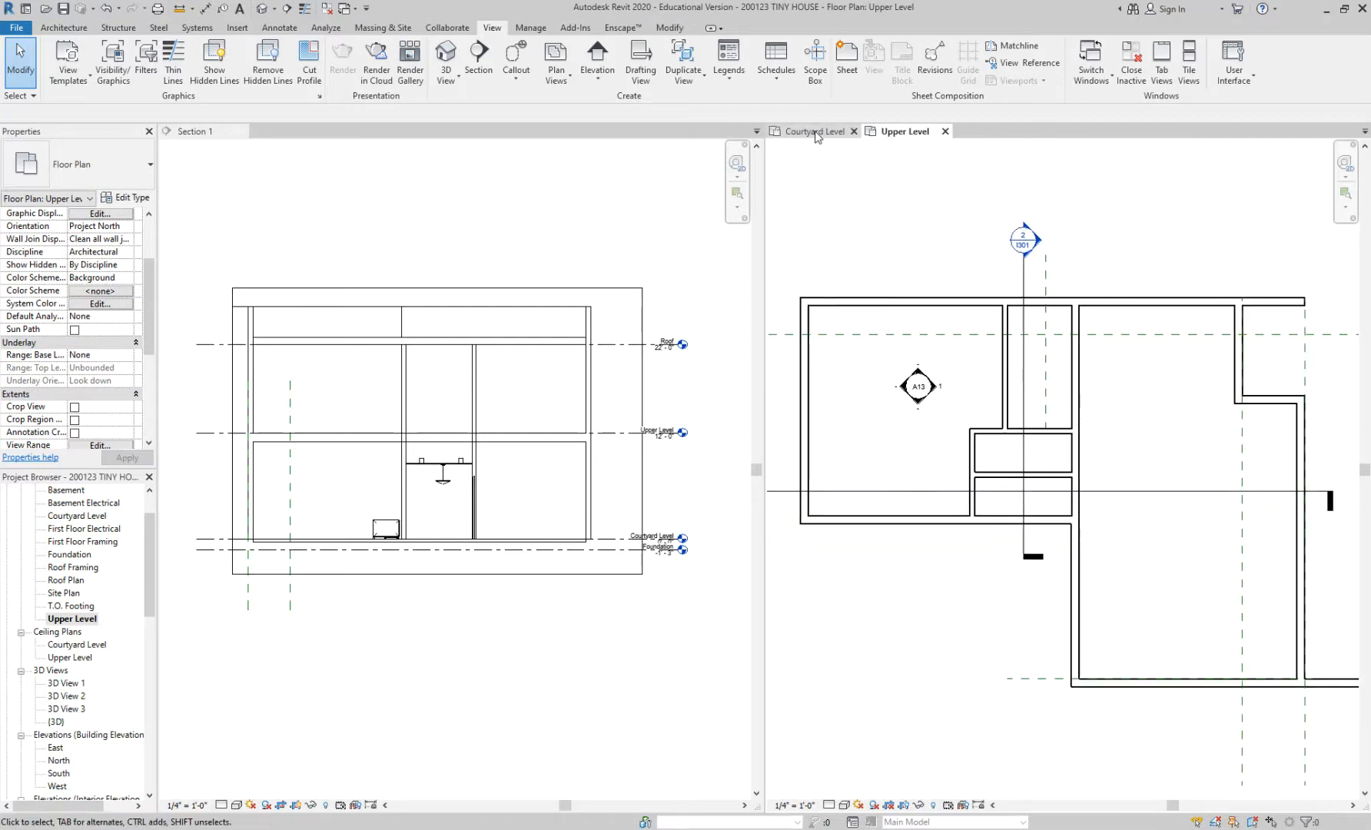
click(814, 131)
click(892, 134)
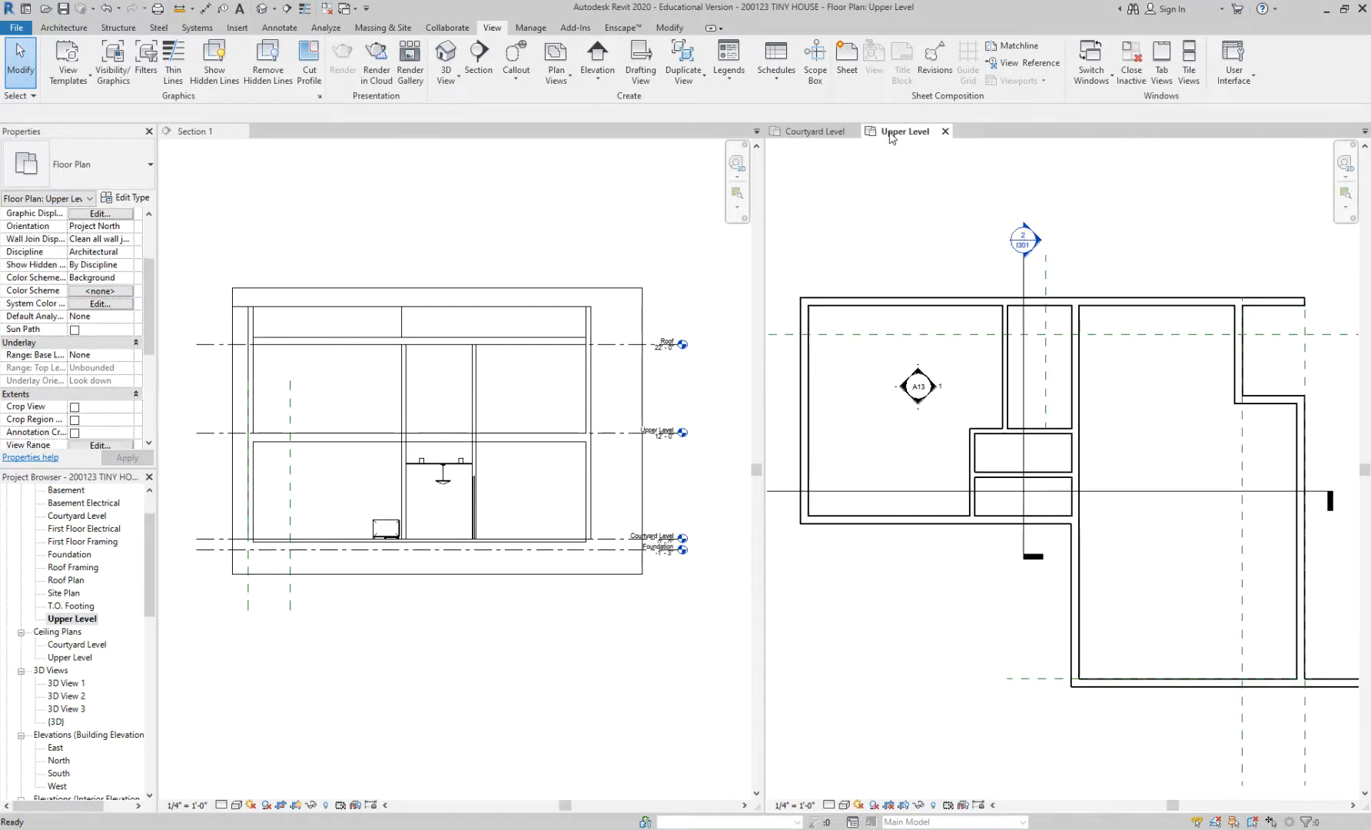
click(815, 132)
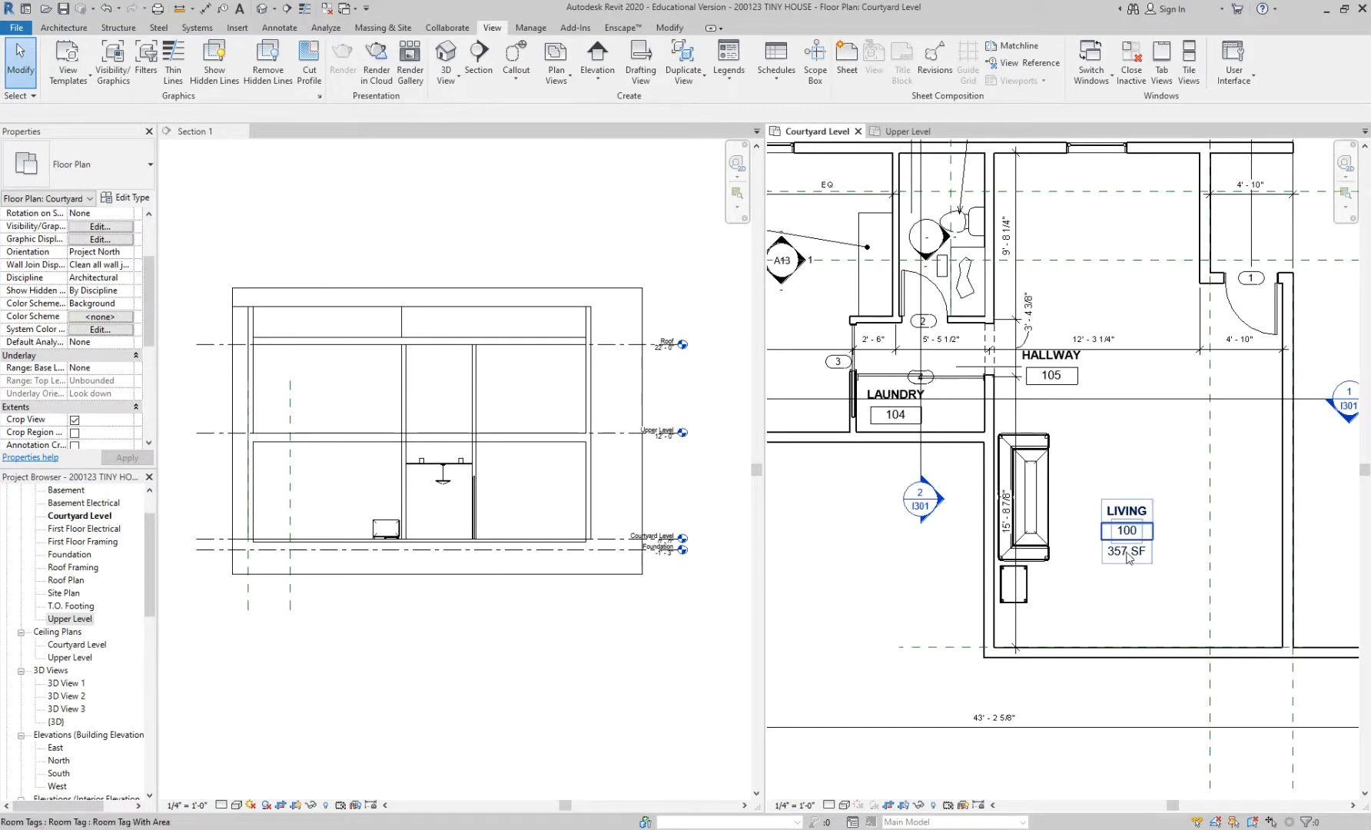
middle_drag(1141, 597, 1045, 572)
scroll(1045, 573, up, 1)
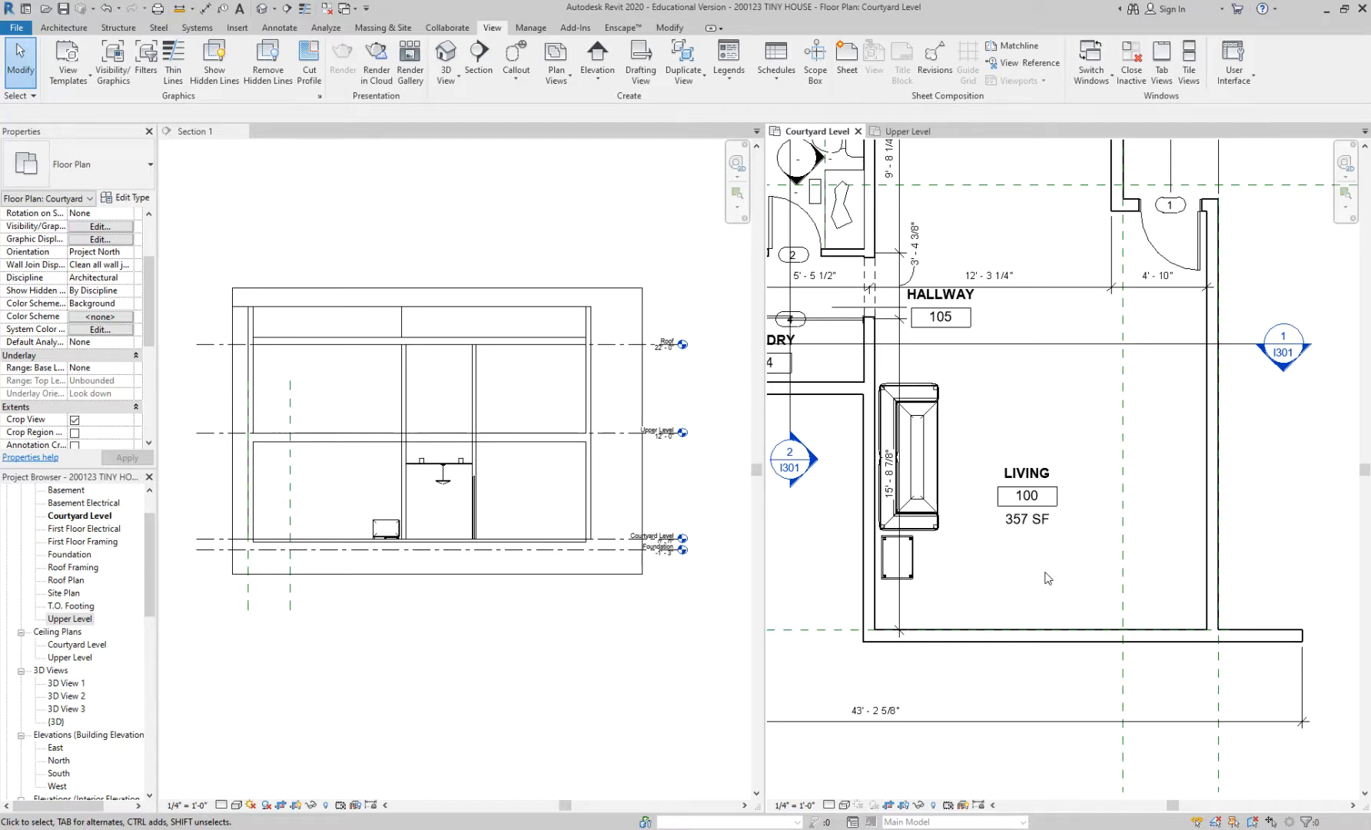
click(76, 29)
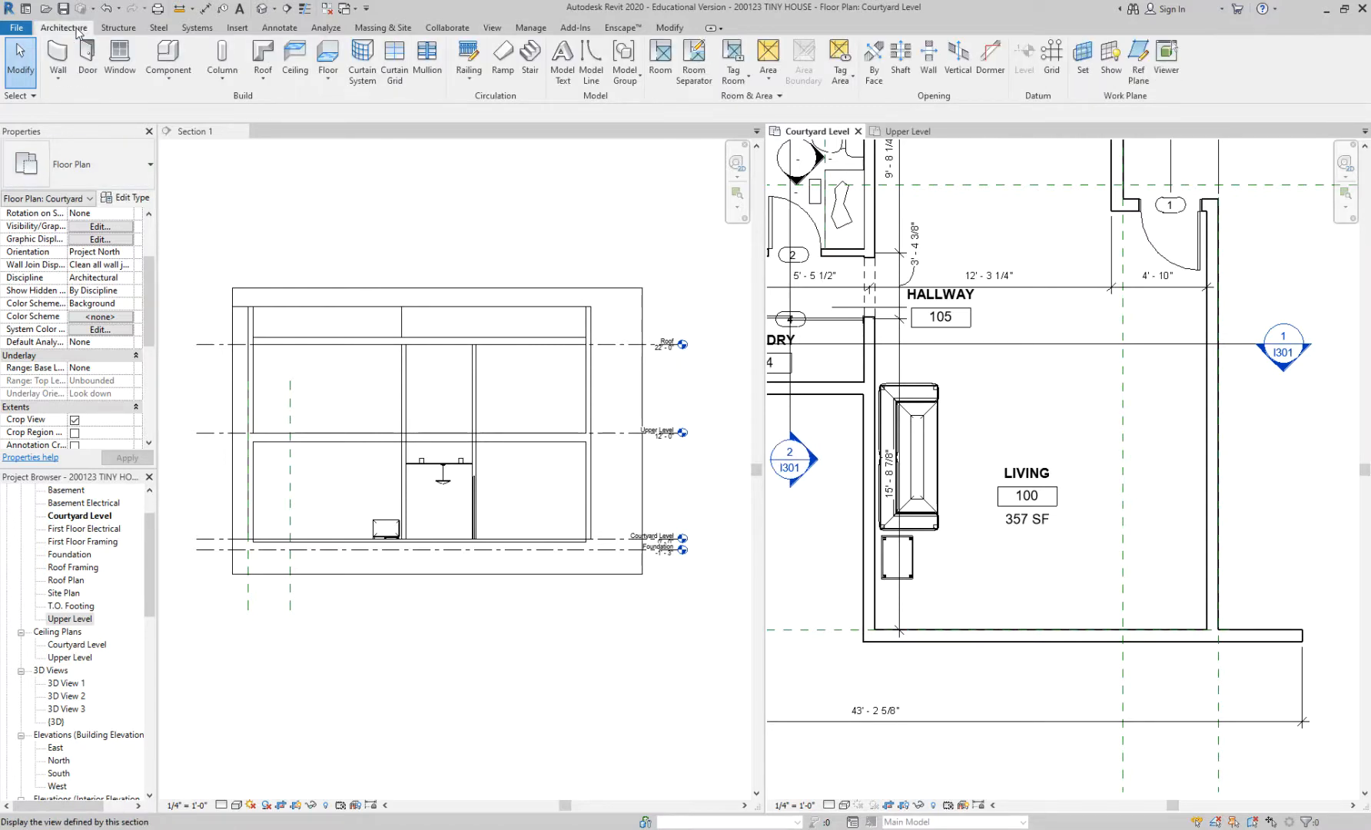
click(528, 68)
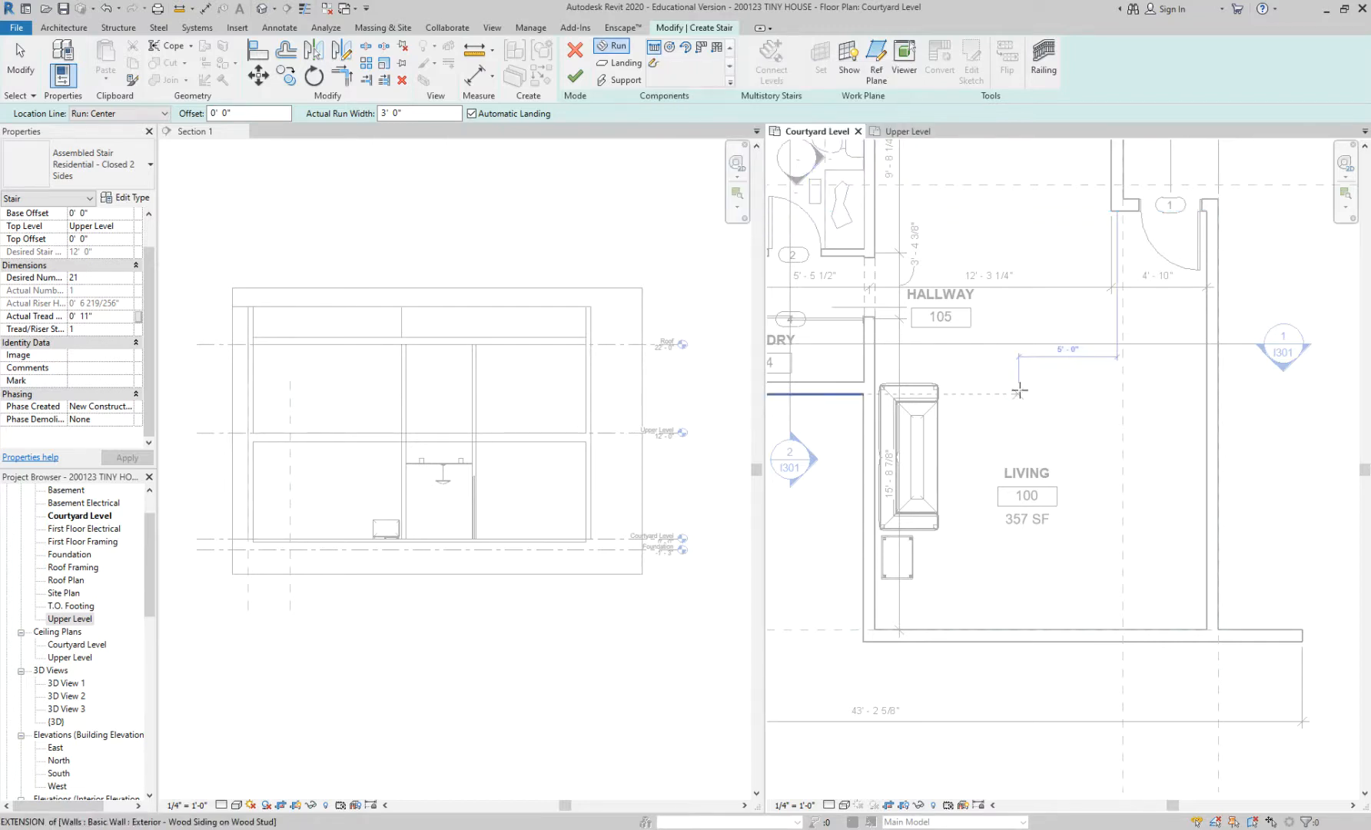
key(Escape)
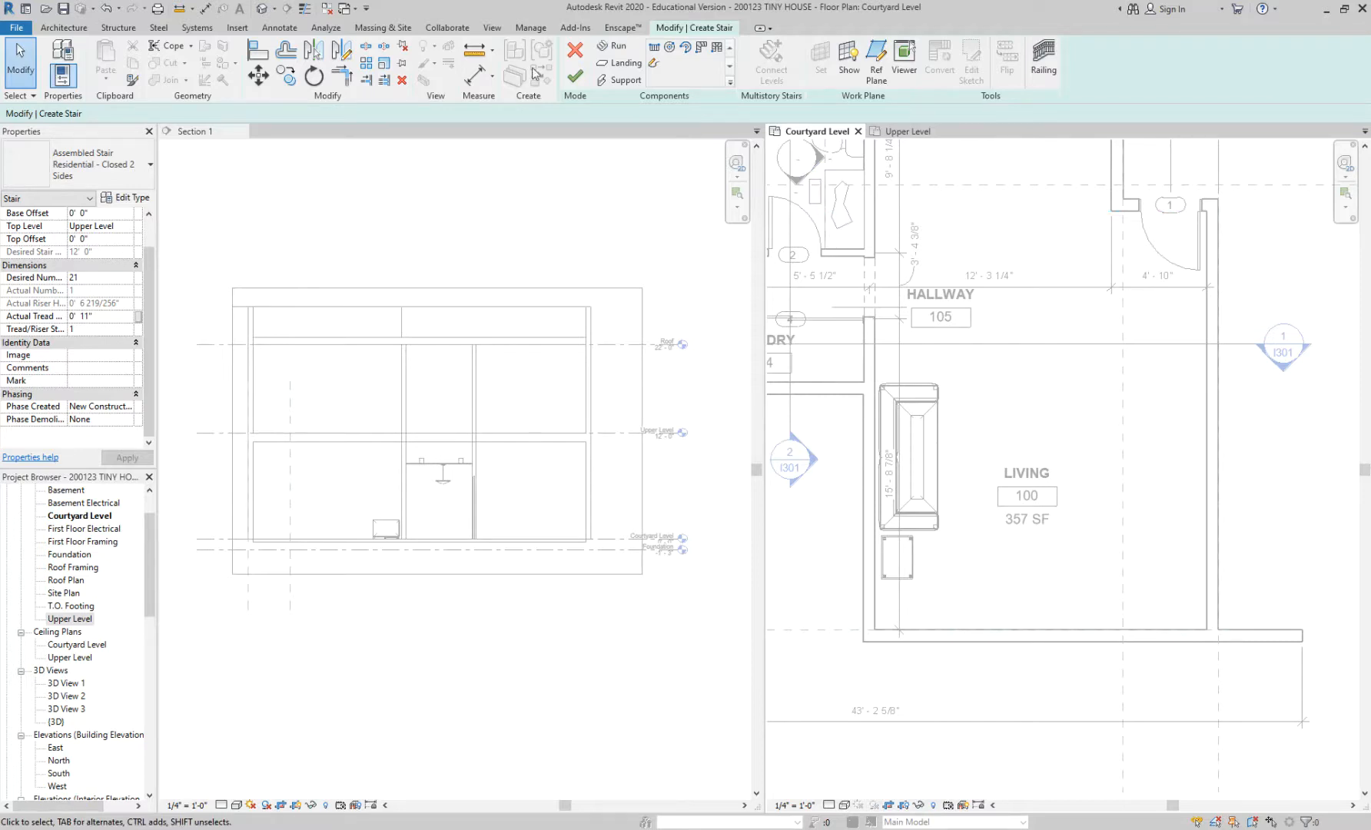
click(578, 54)
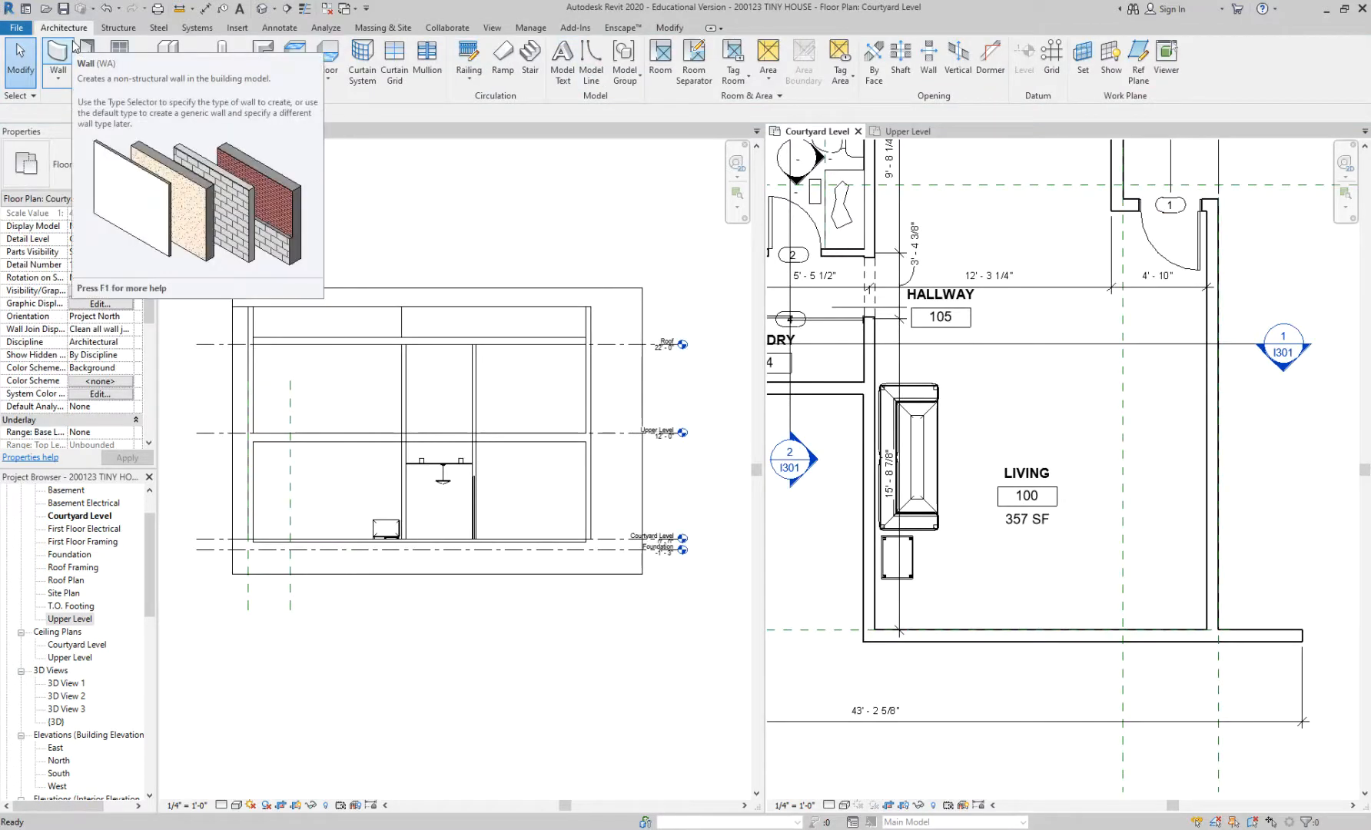
Step: Start a stair on the Courtyard Level and place the run's start point on the living room's lower wall, near the outer corner
click(529, 54)
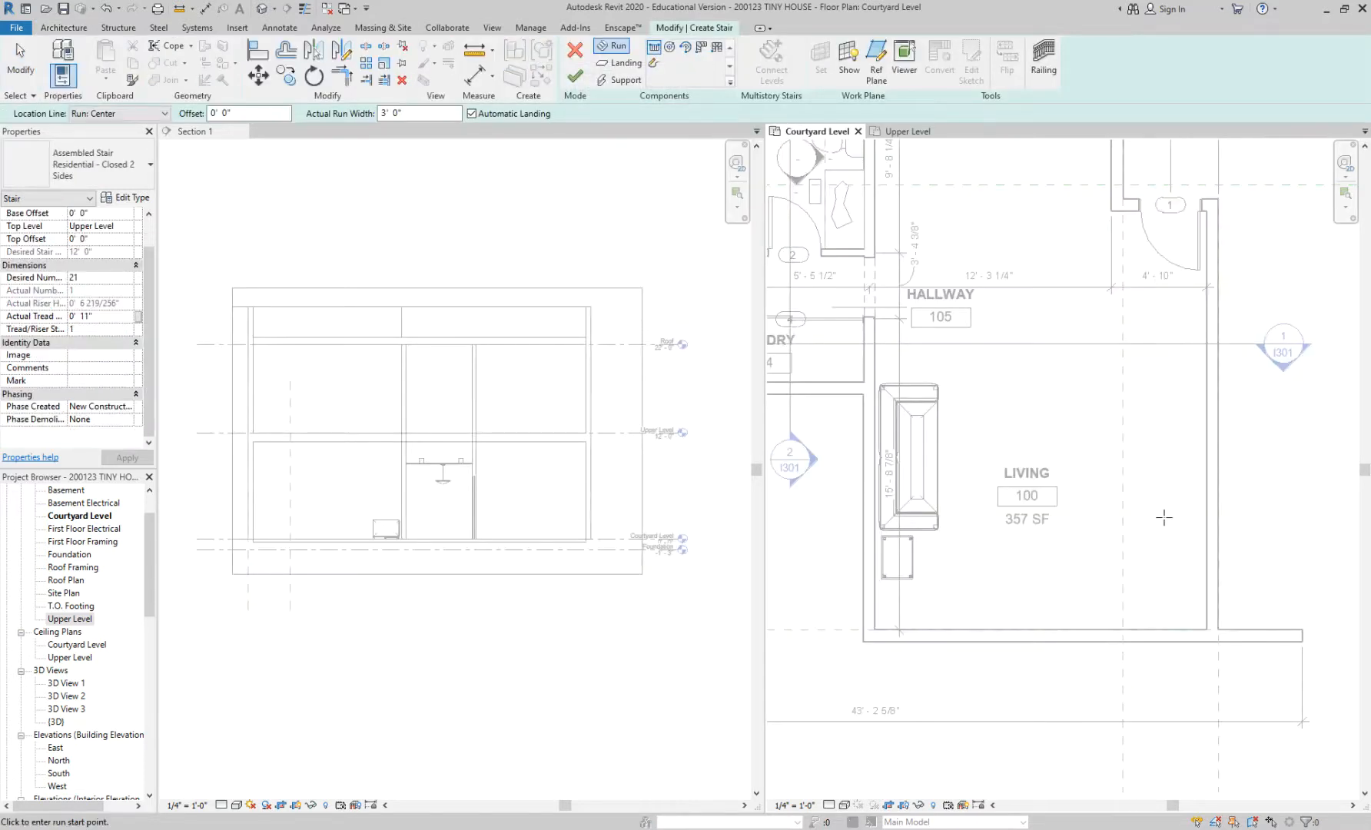
middle_drag(1164, 517, 1086, 397)
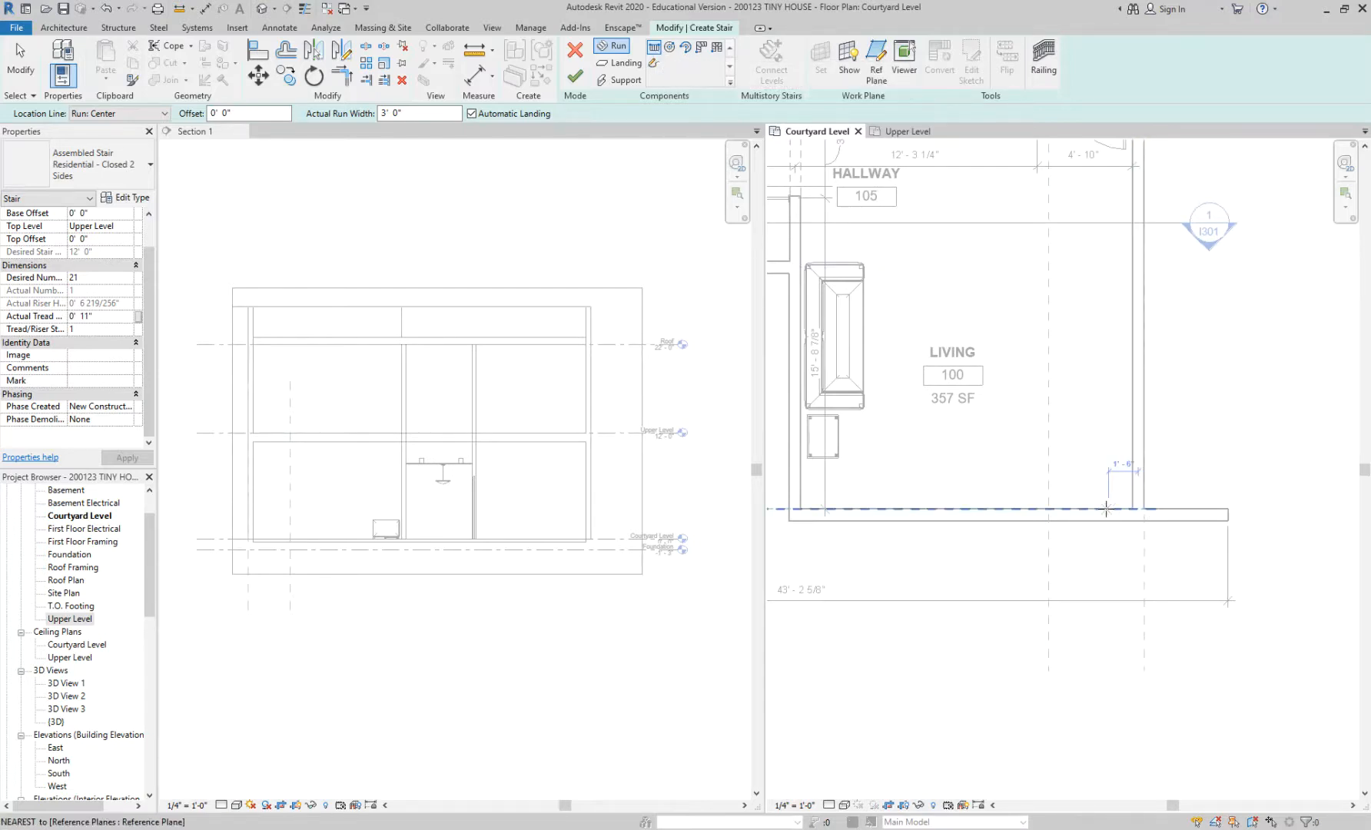
scroll(1078, 508, up, 2)
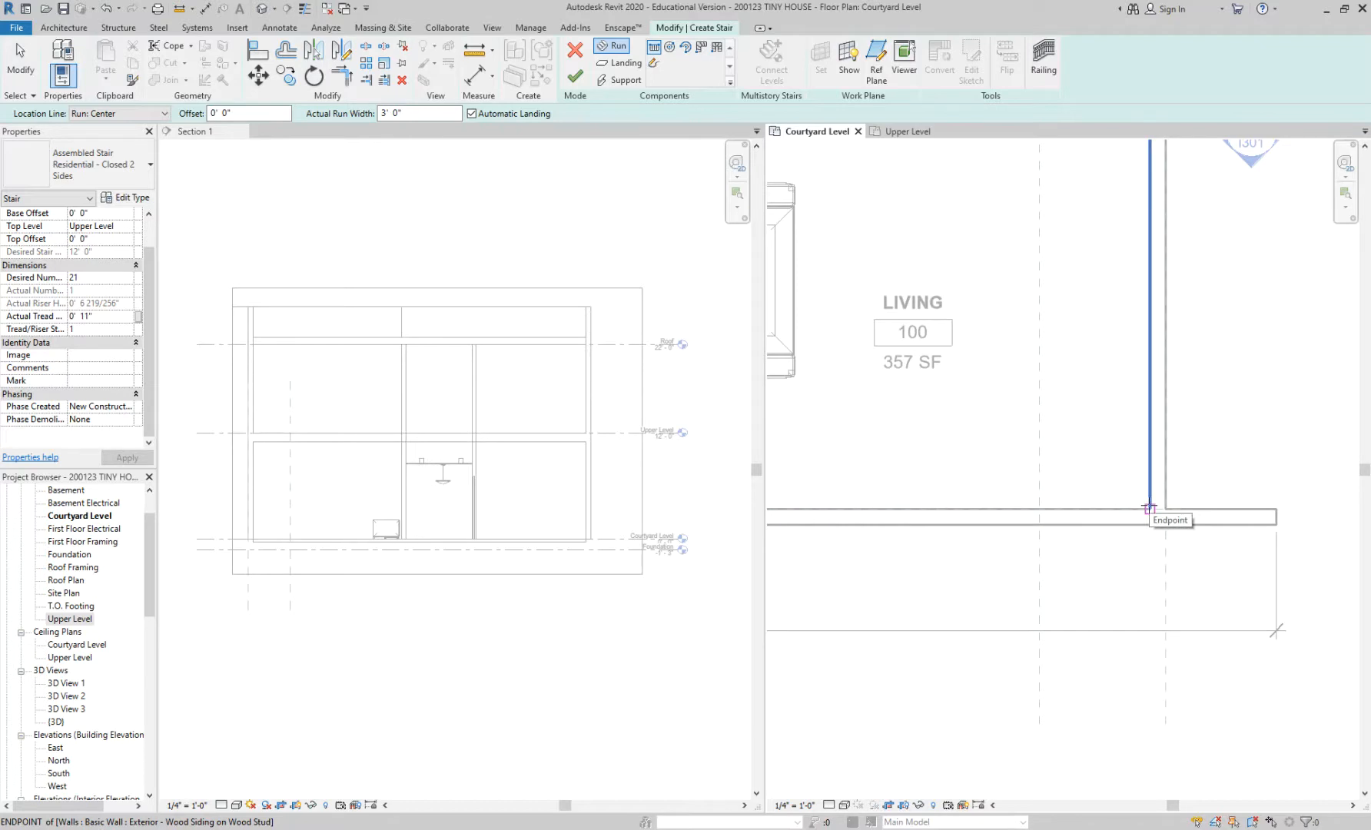
click(1061, 508)
scroll(1061, 508, down, 2)
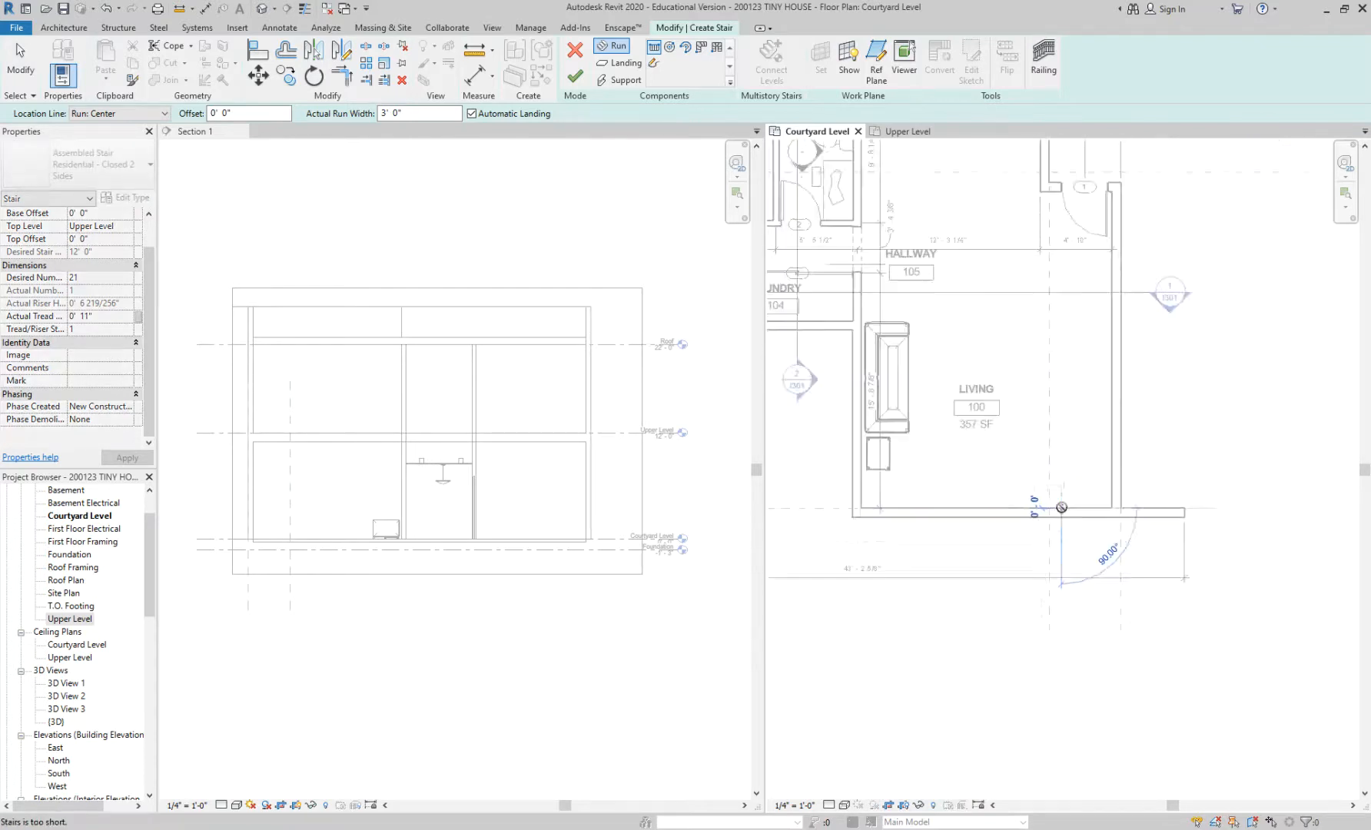
Step: Examine the previewed stair run along the living room's lower wall with its location line centered
middle_drag(1004, 518, 1116, 504)
scroll(1115, 504, up, 3)
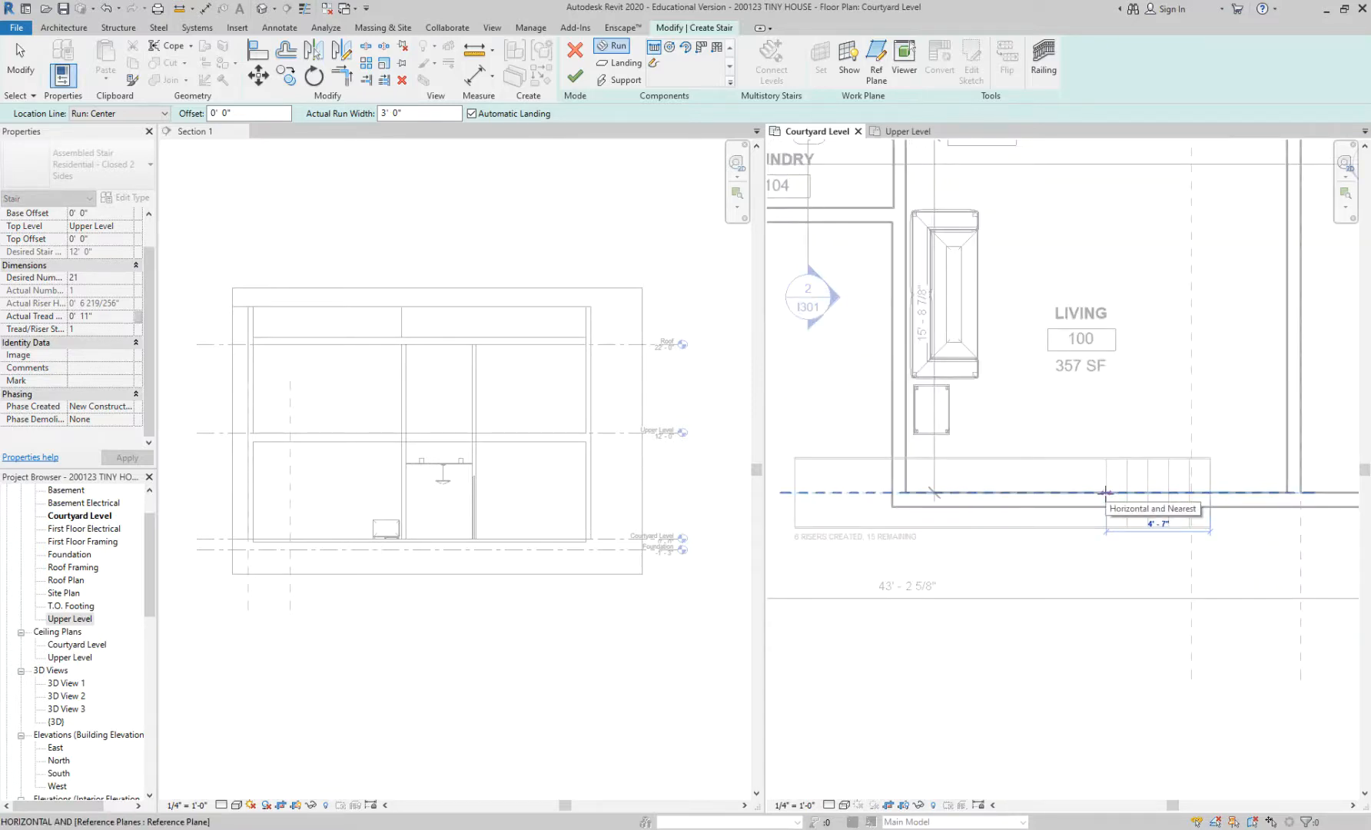
middle_drag(1113, 504, 1193, 498)
scroll(1172, 499, up, 2)
scroll(1172, 498, down, 2)
scroll(1193, 498, up, 1)
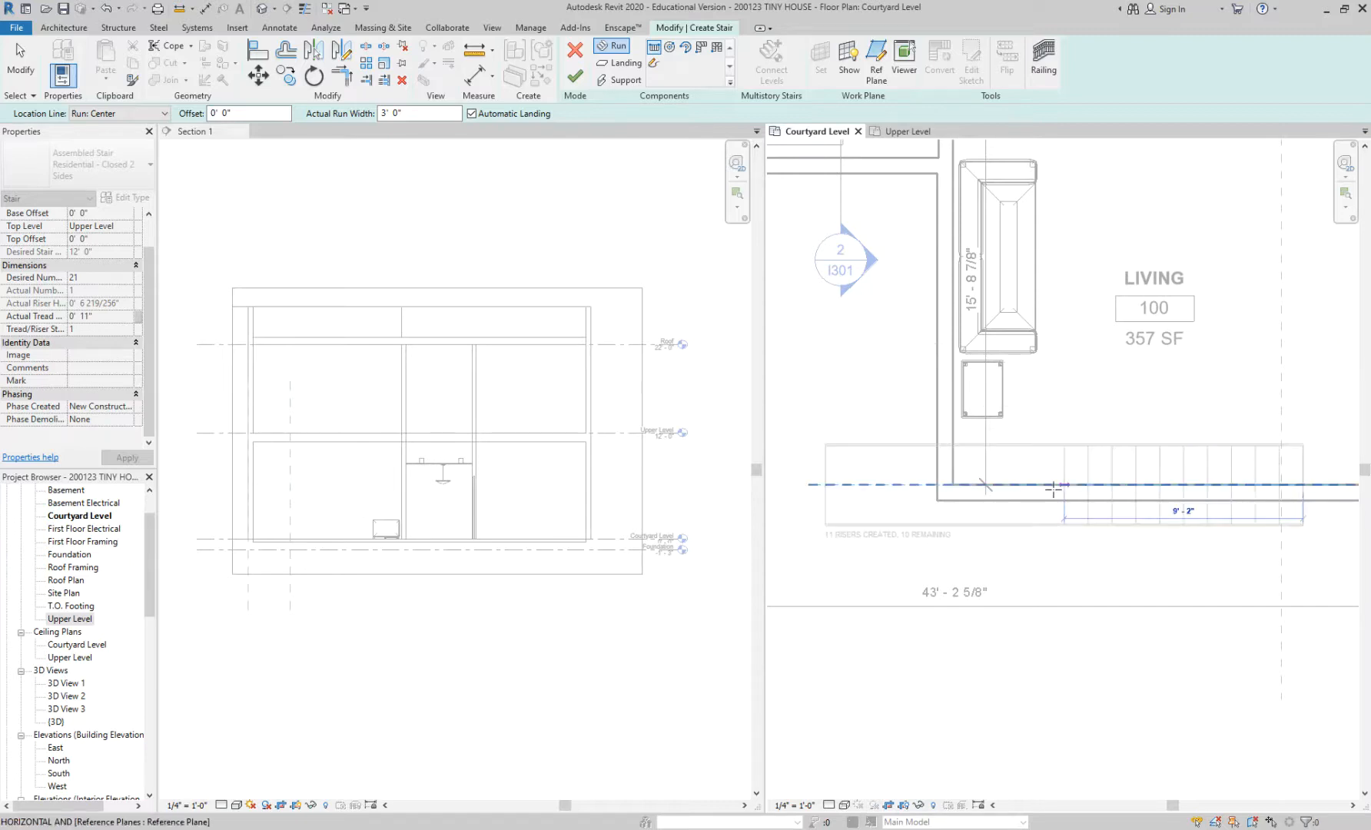
scroll(1038, 488, down, 1)
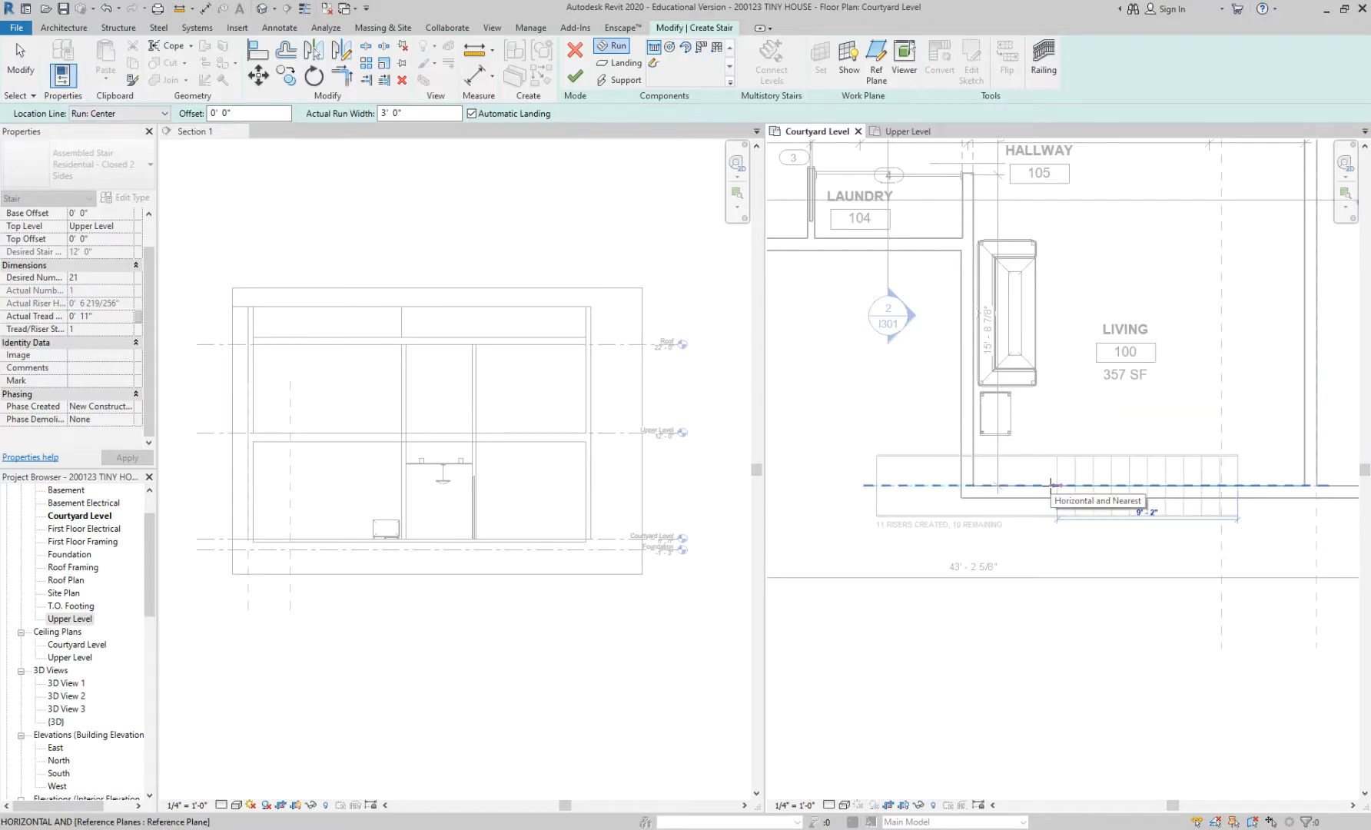
scroll(1051, 484, up, 1)
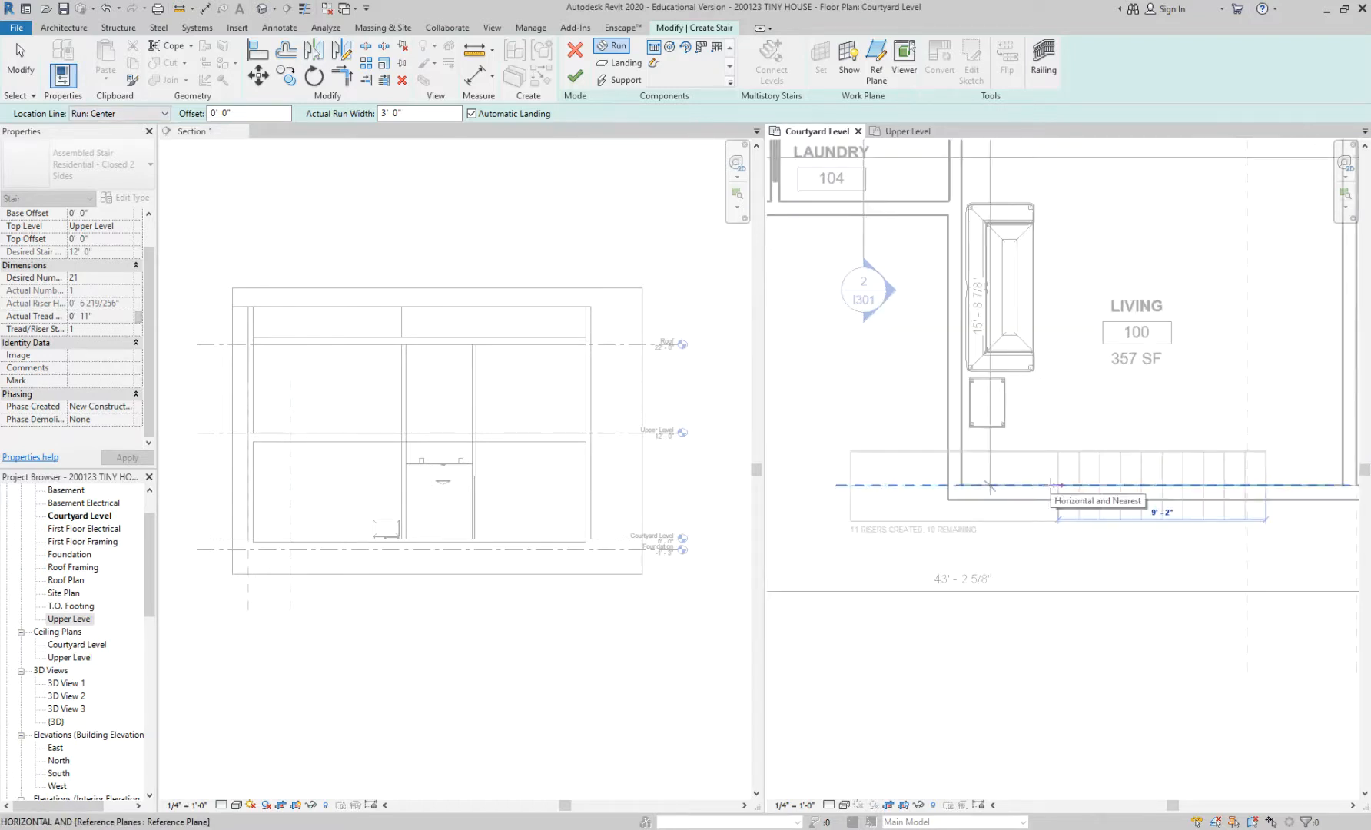
Step: Try the stair run's location line at Run: Left and Run: Right, and settle on Run: Left
click(142, 113)
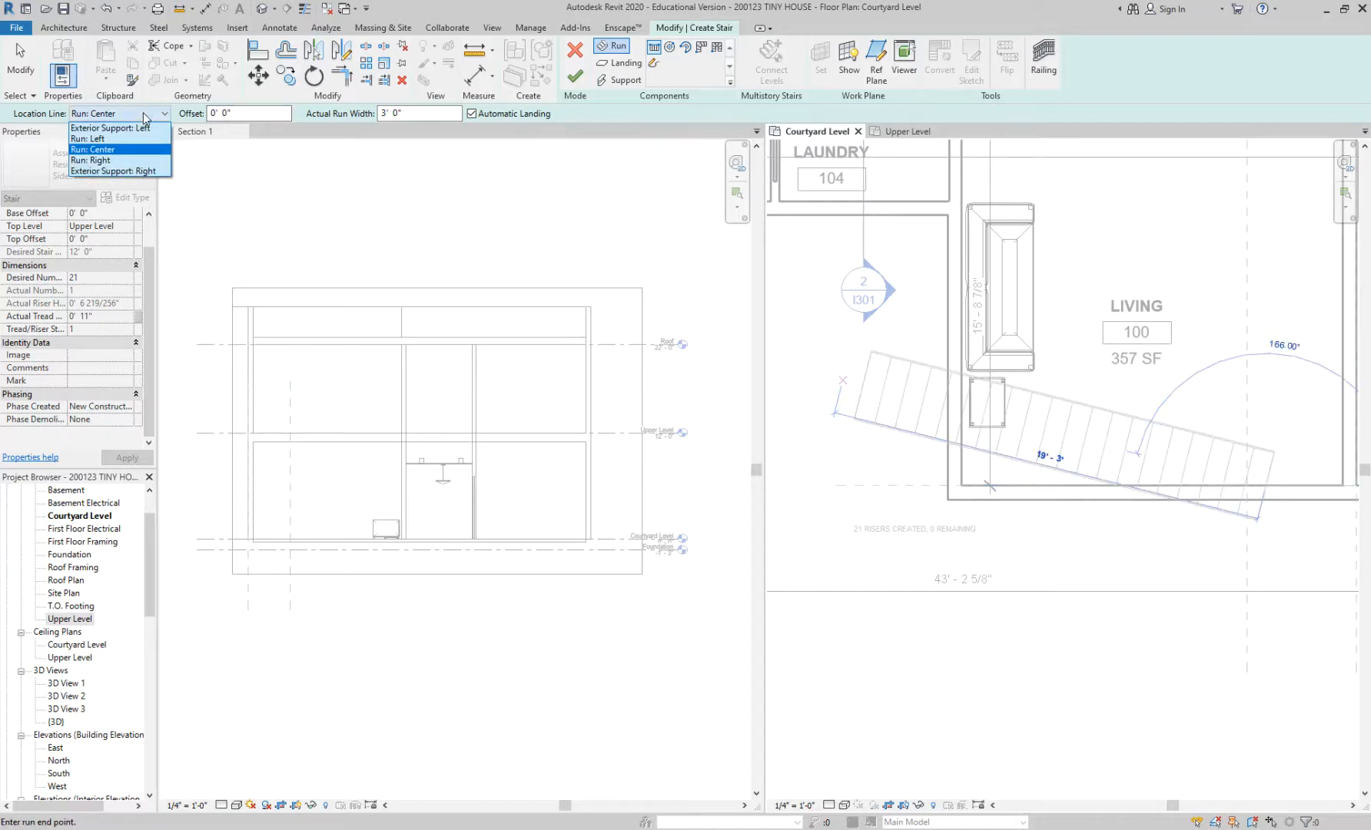
click(140, 140)
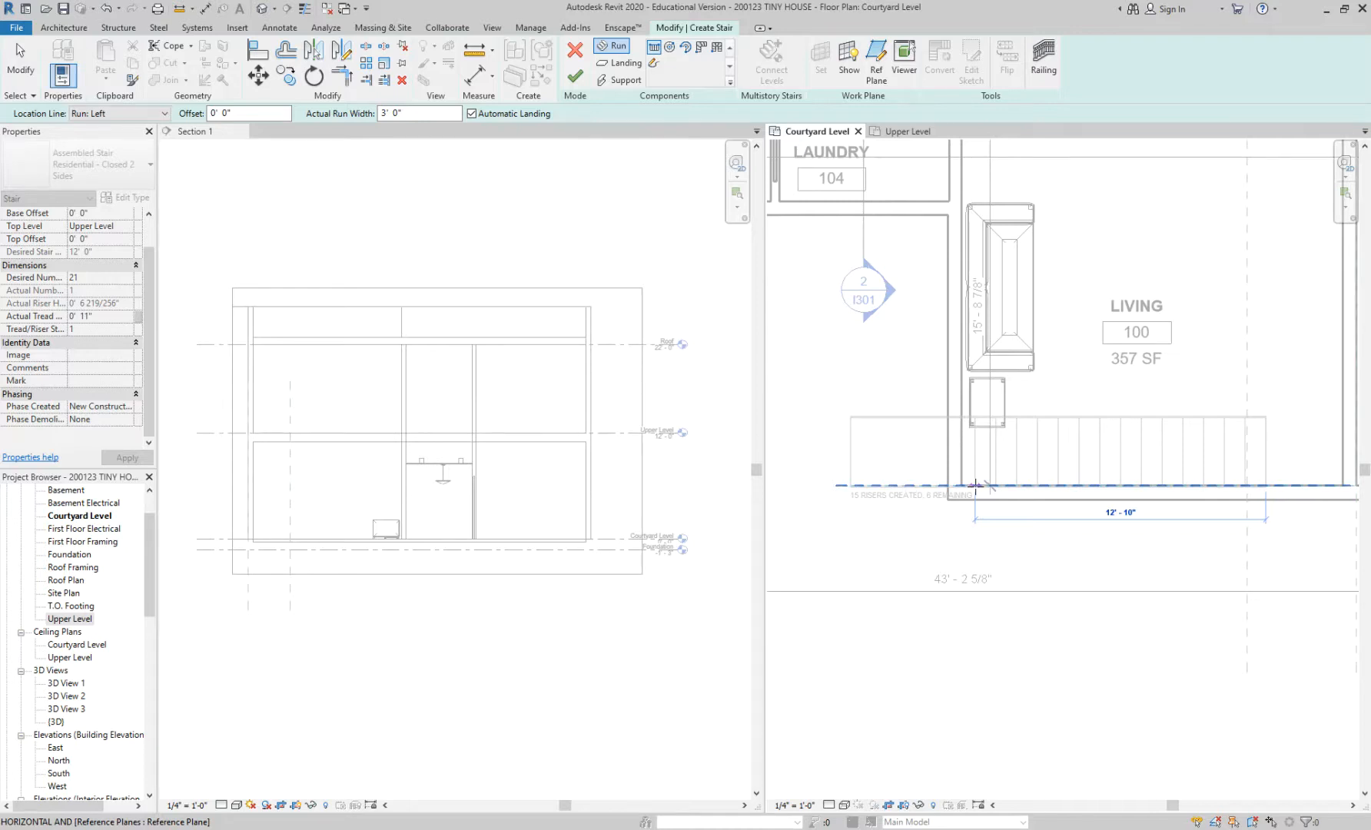
click(132, 113)
click(135, 163)
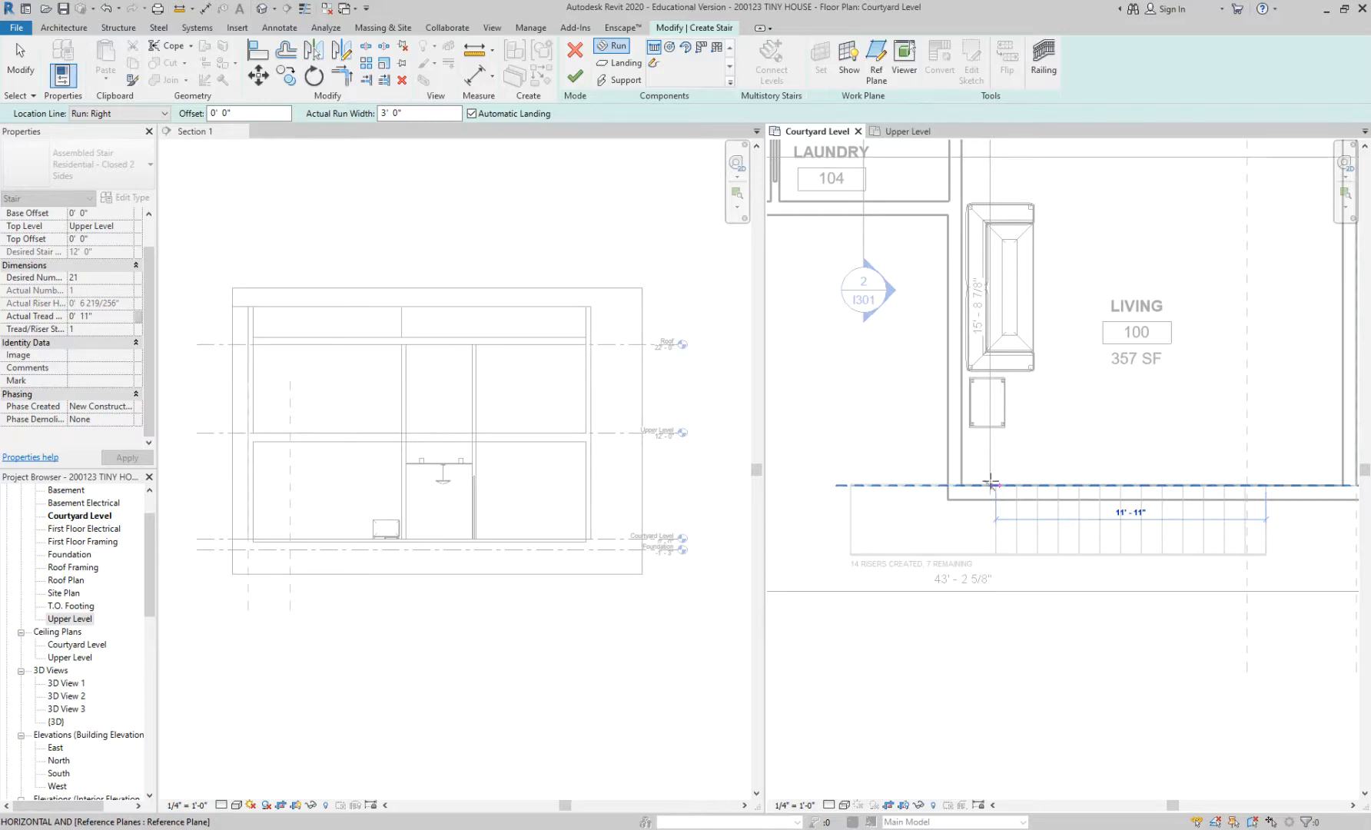
click(142, 113)
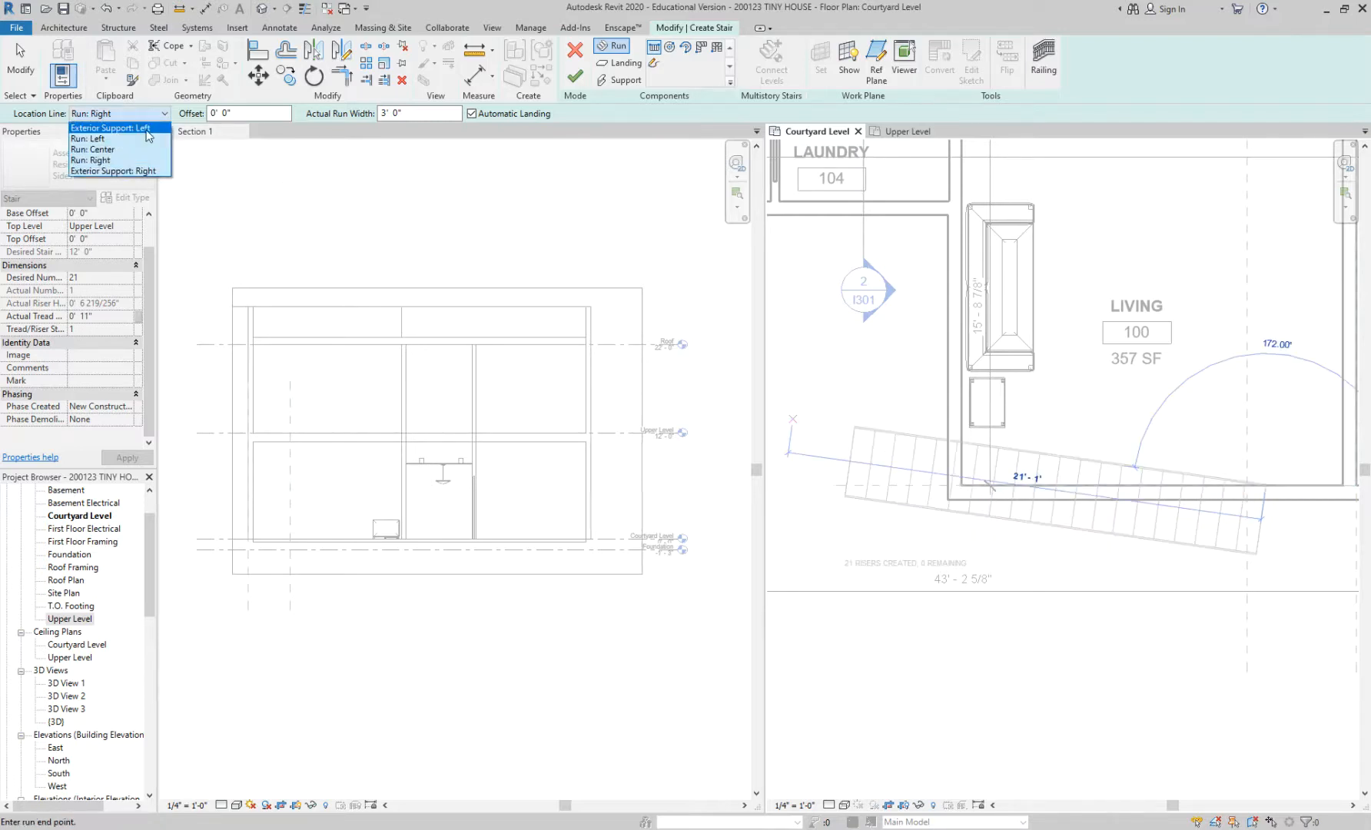
click(108, 138)
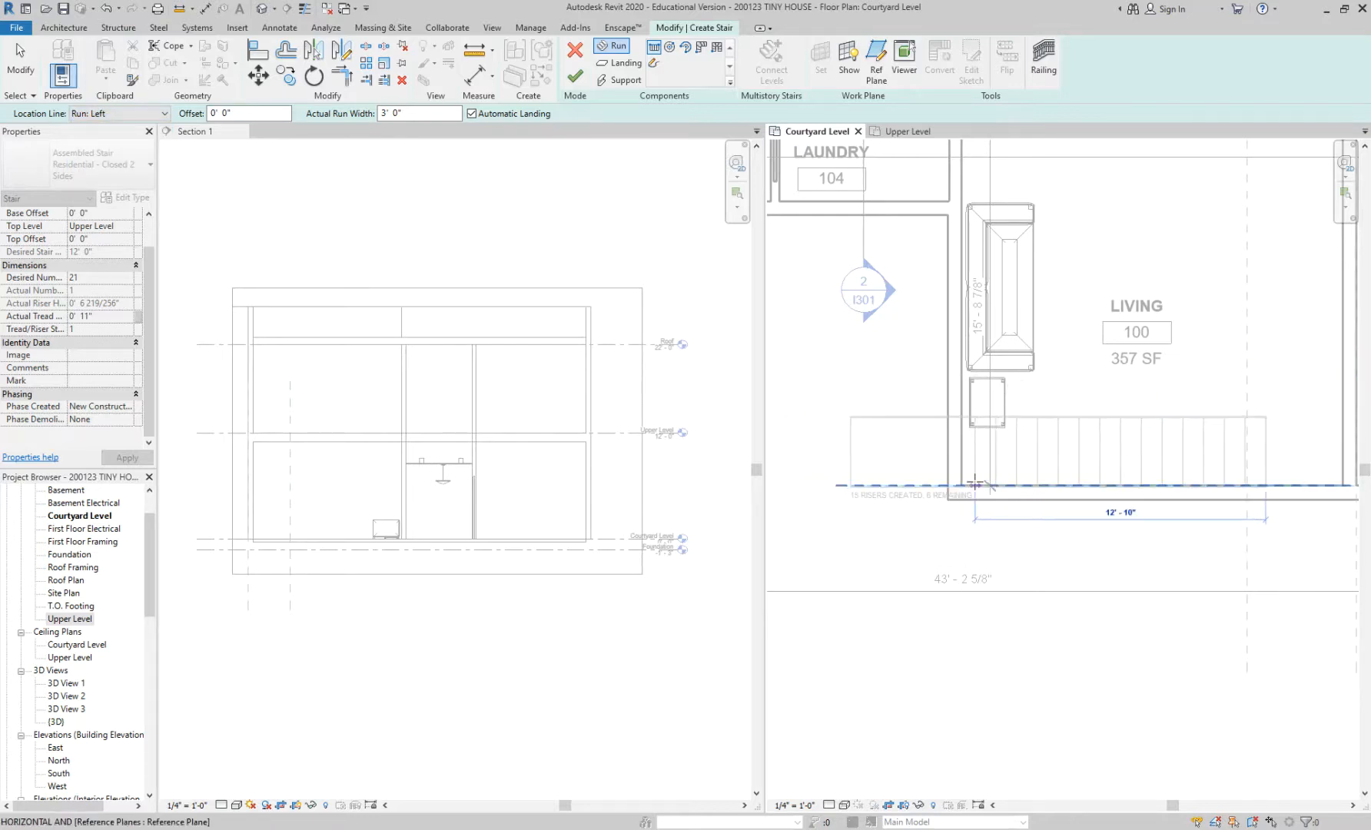
Step: Discard the stair run being previewed along the living room's lower wall
scroll(975, 484, down, 2)
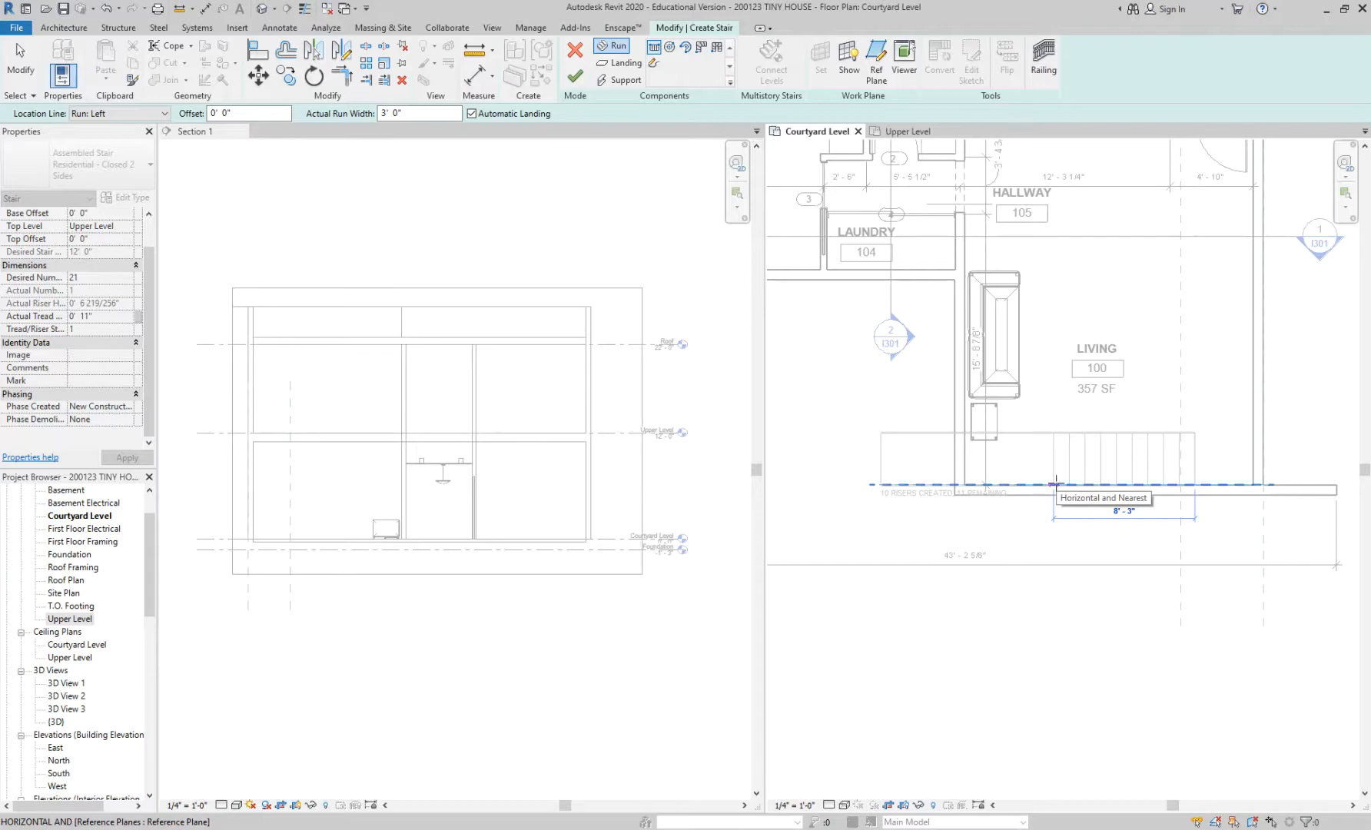
scroll(1056, 482, down, 1)
middle_drag(1056, 483, 985, 593)
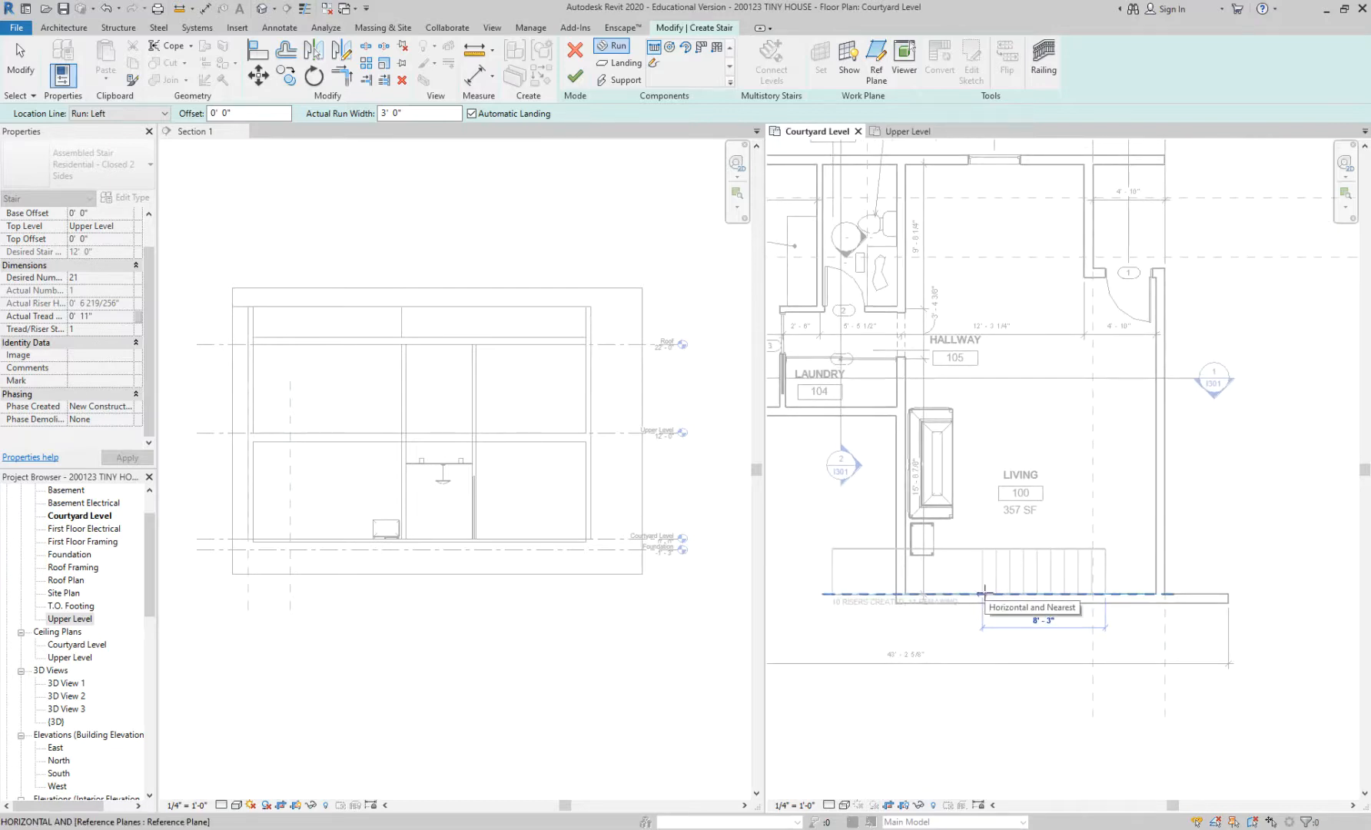
key(Escape)
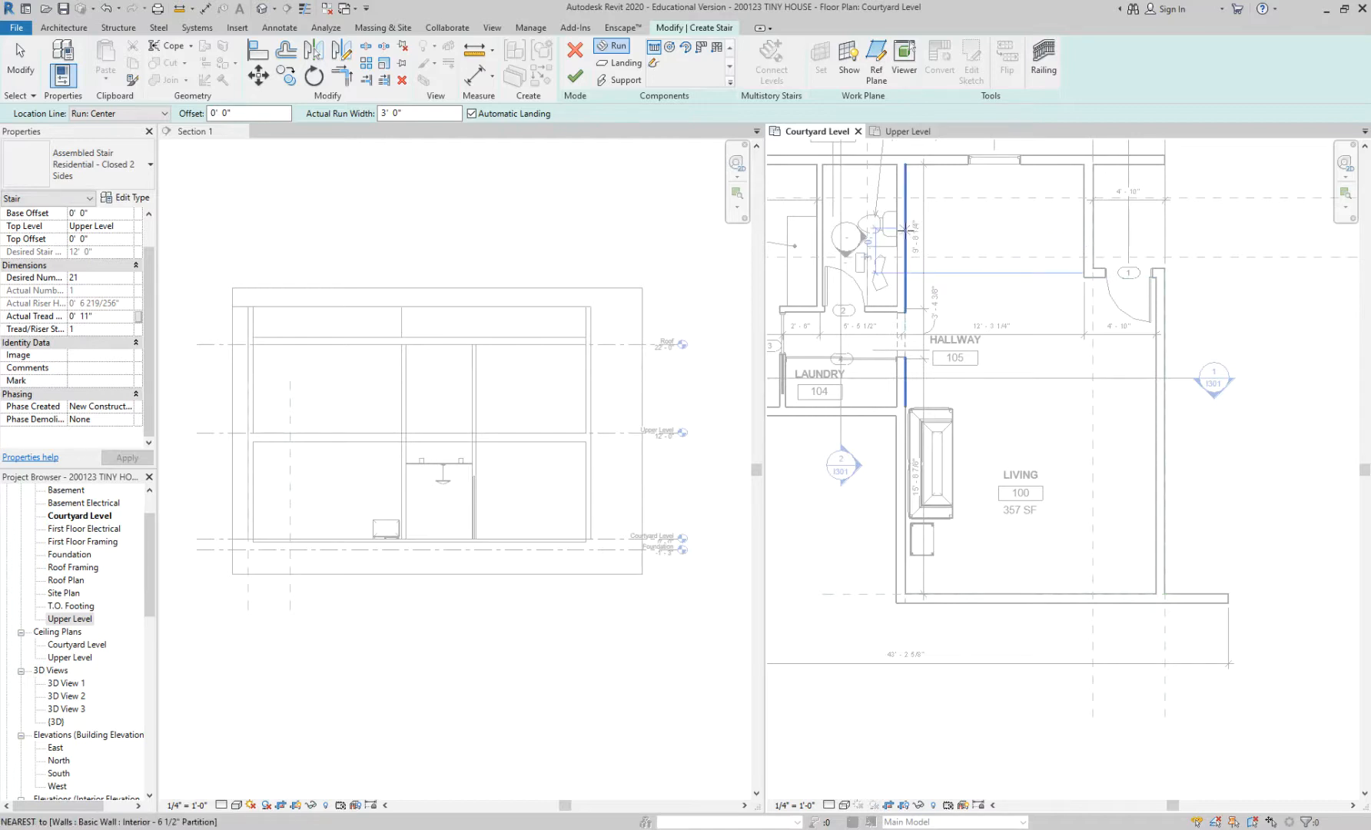
Step: Draw a straight 18' - 4" stair run with location line Run: Left, from the exterior wall beside the hallway down into the living room
click(1082, 221)
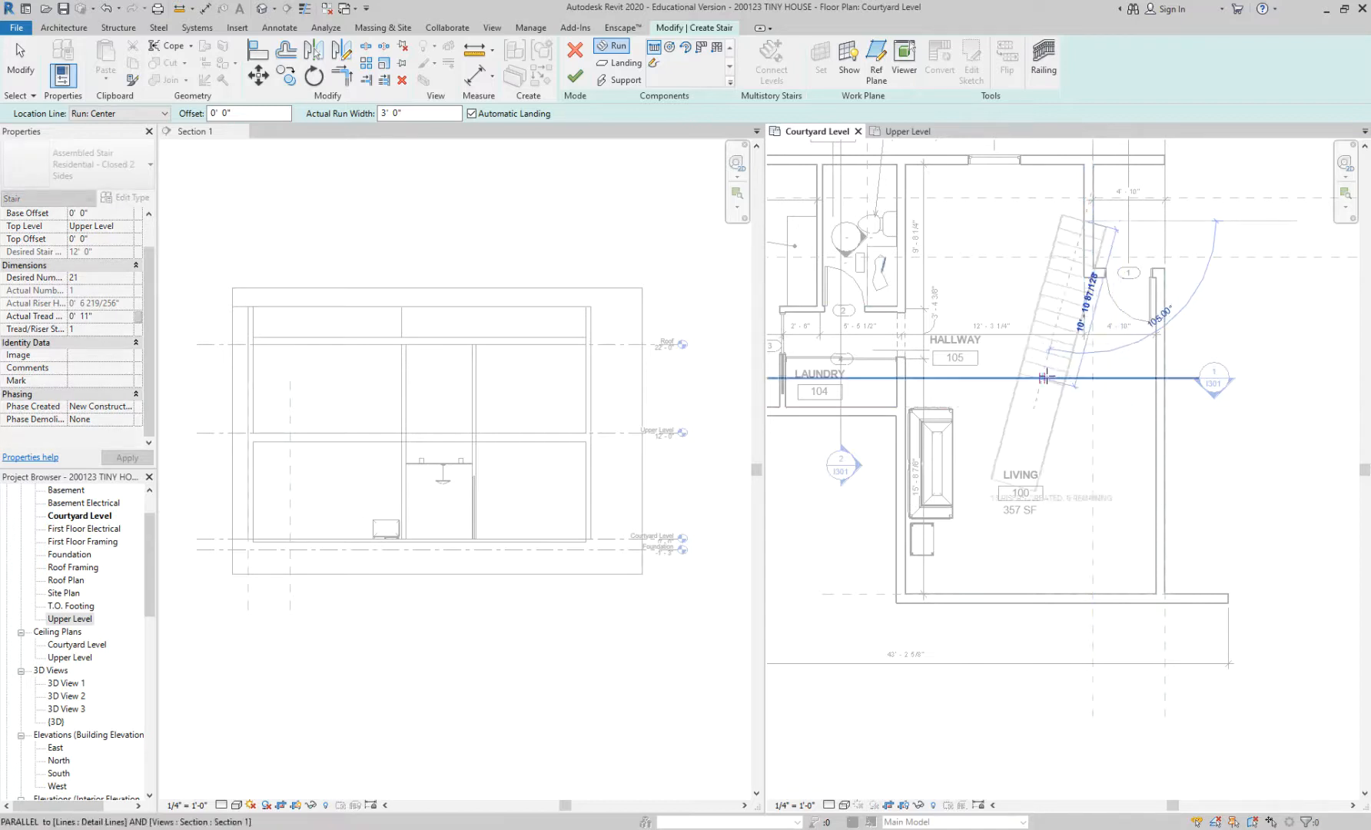
click(158, 116)
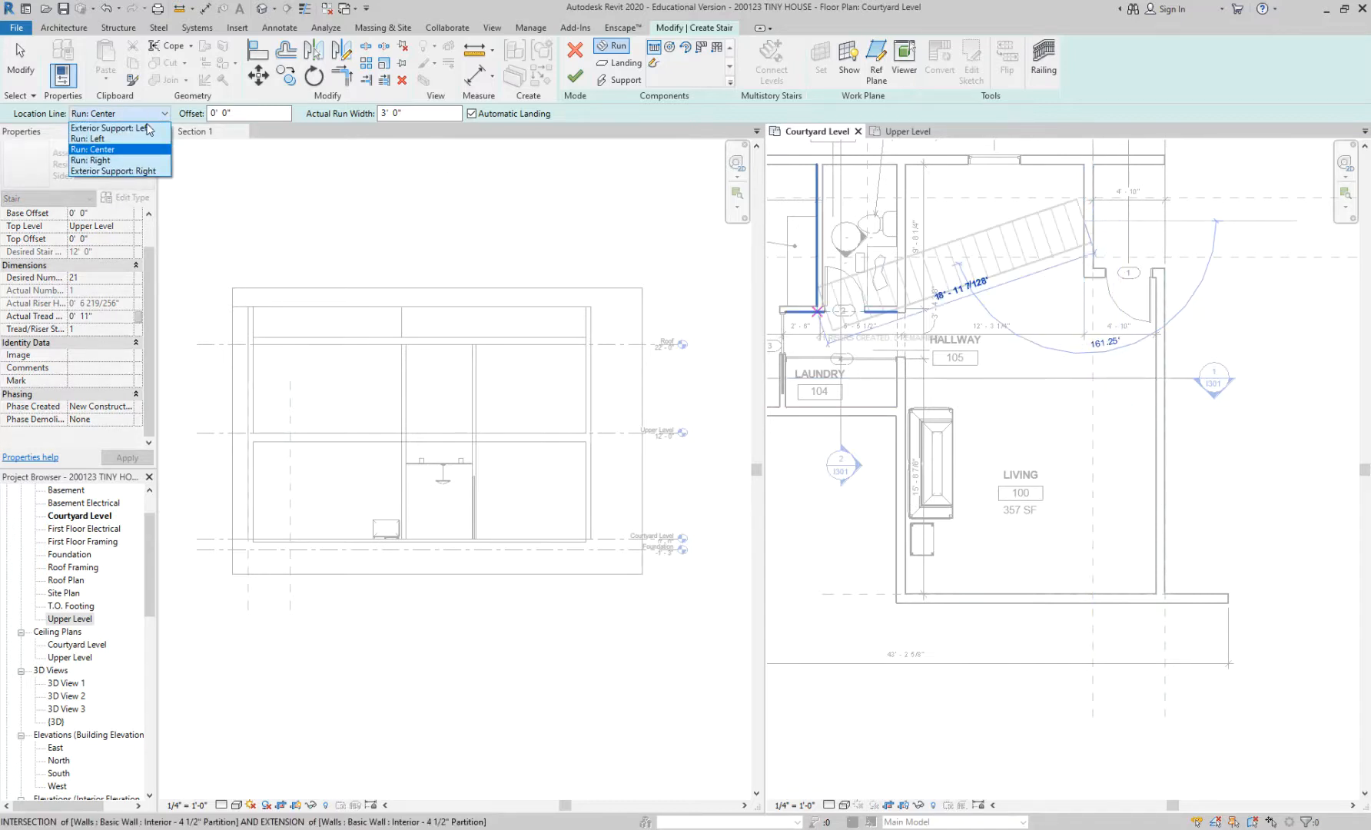
click(146, 130)
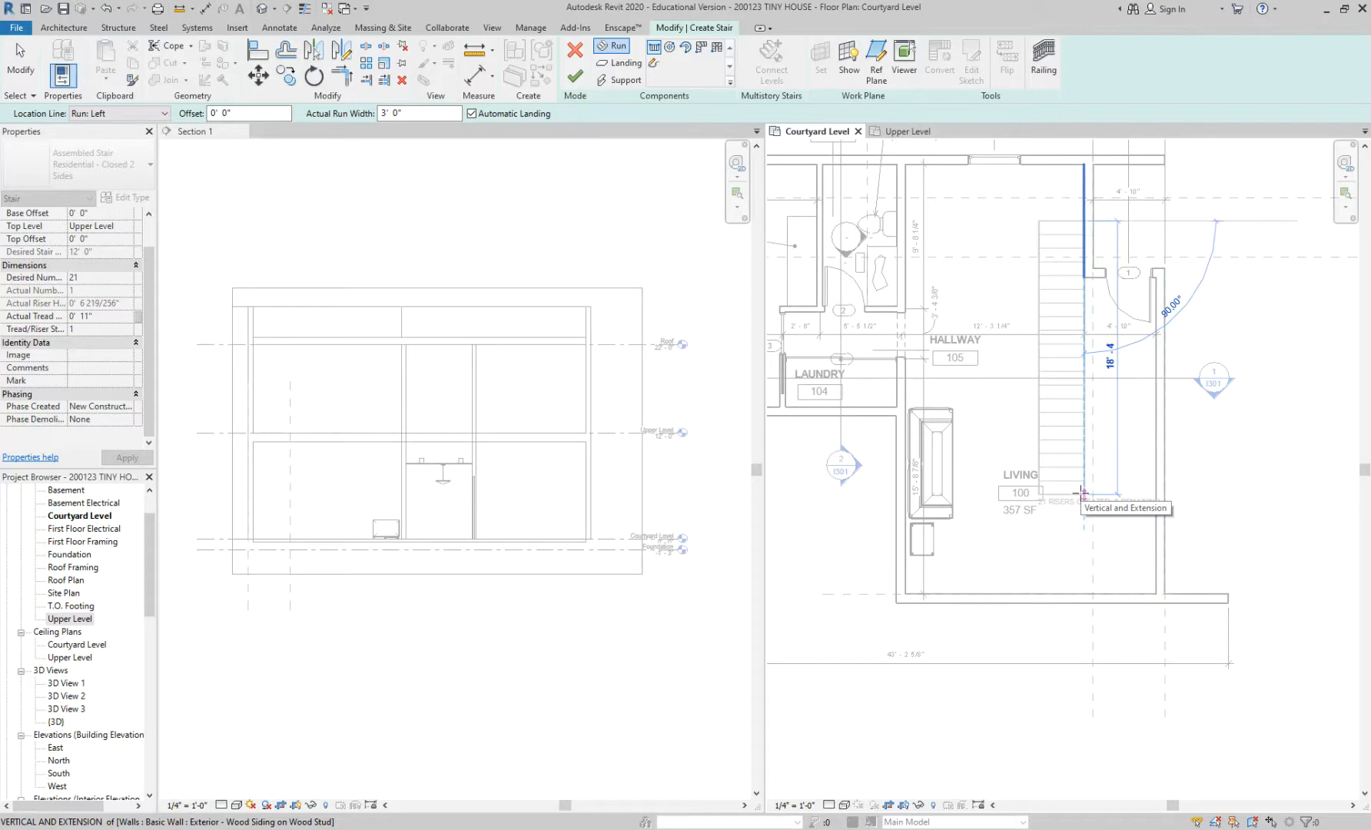
click(1084, 494)
key(Escape)
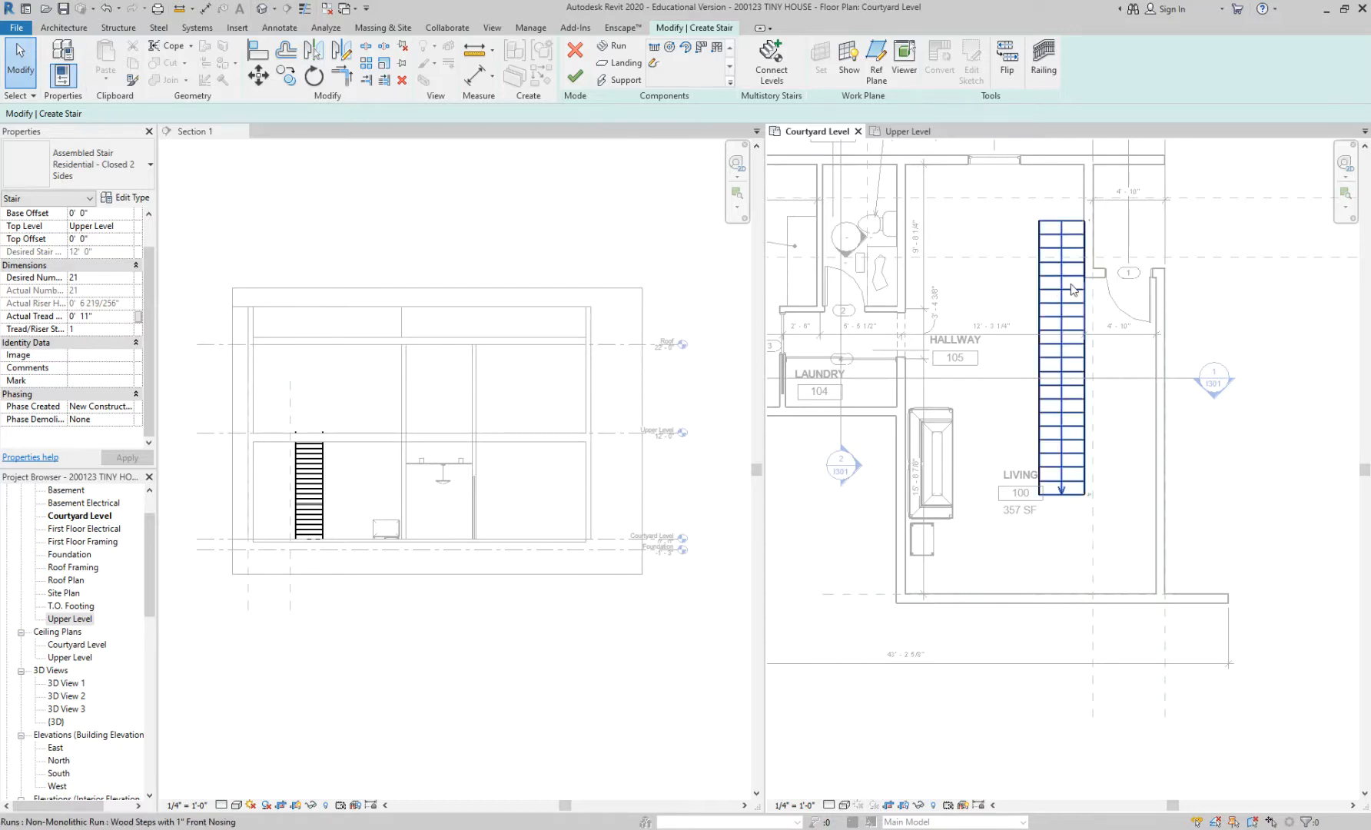
Step: Finish the stair and check how it is drawn in the Courtyard Level plan
scroll(1081, 492, up, 2)
middle_drag(1084, 528, 1073, 580)
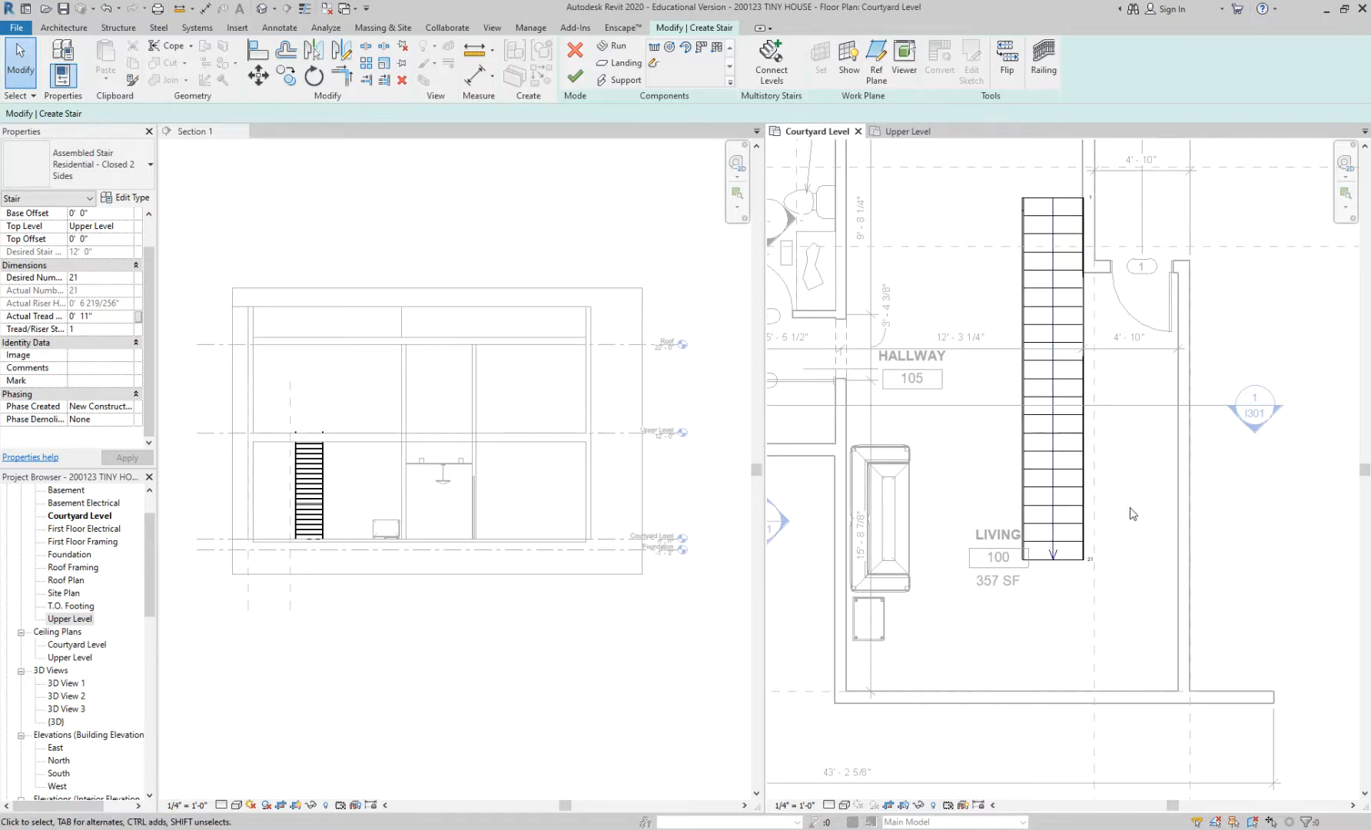
scroll(1132, 512, down, 1)
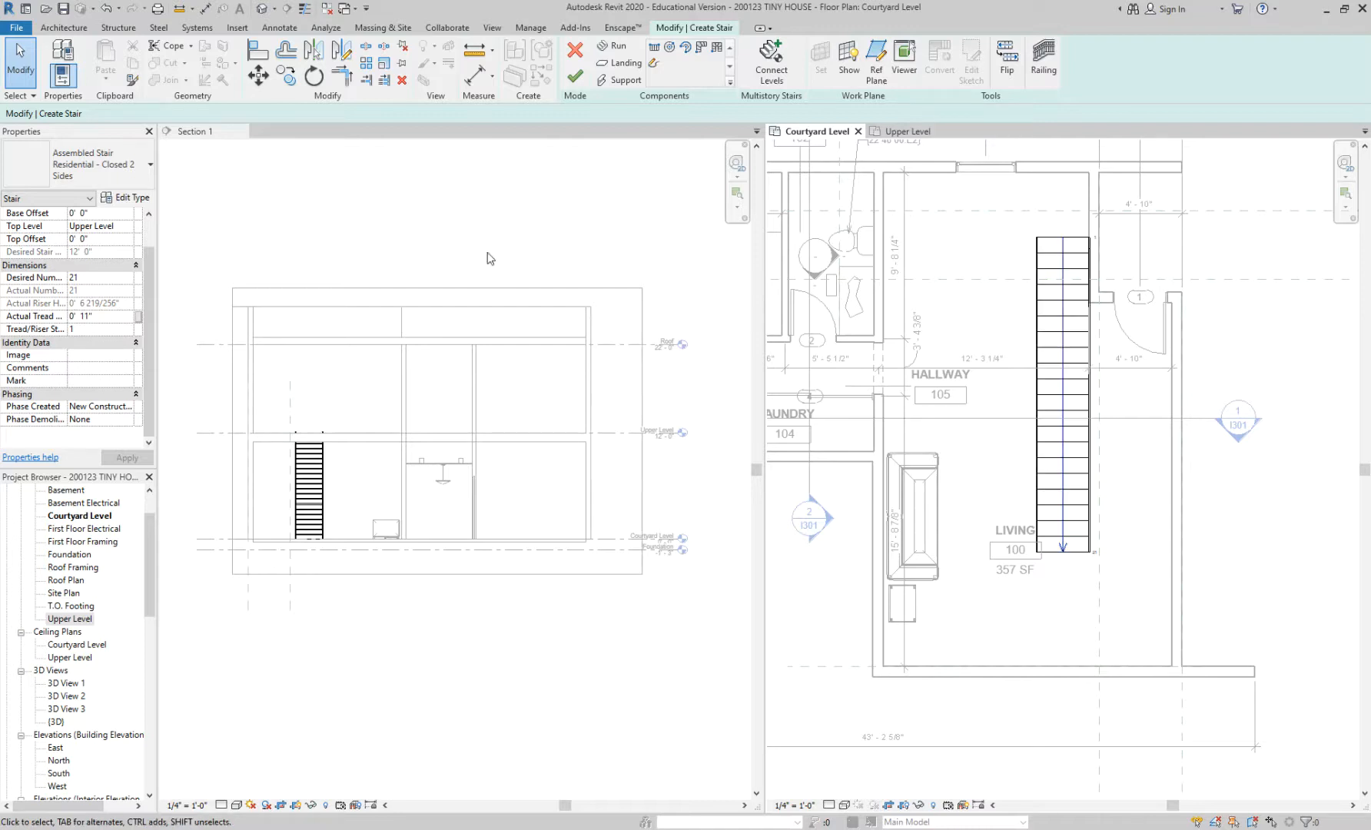
click(649, 211)
click(575, 79)
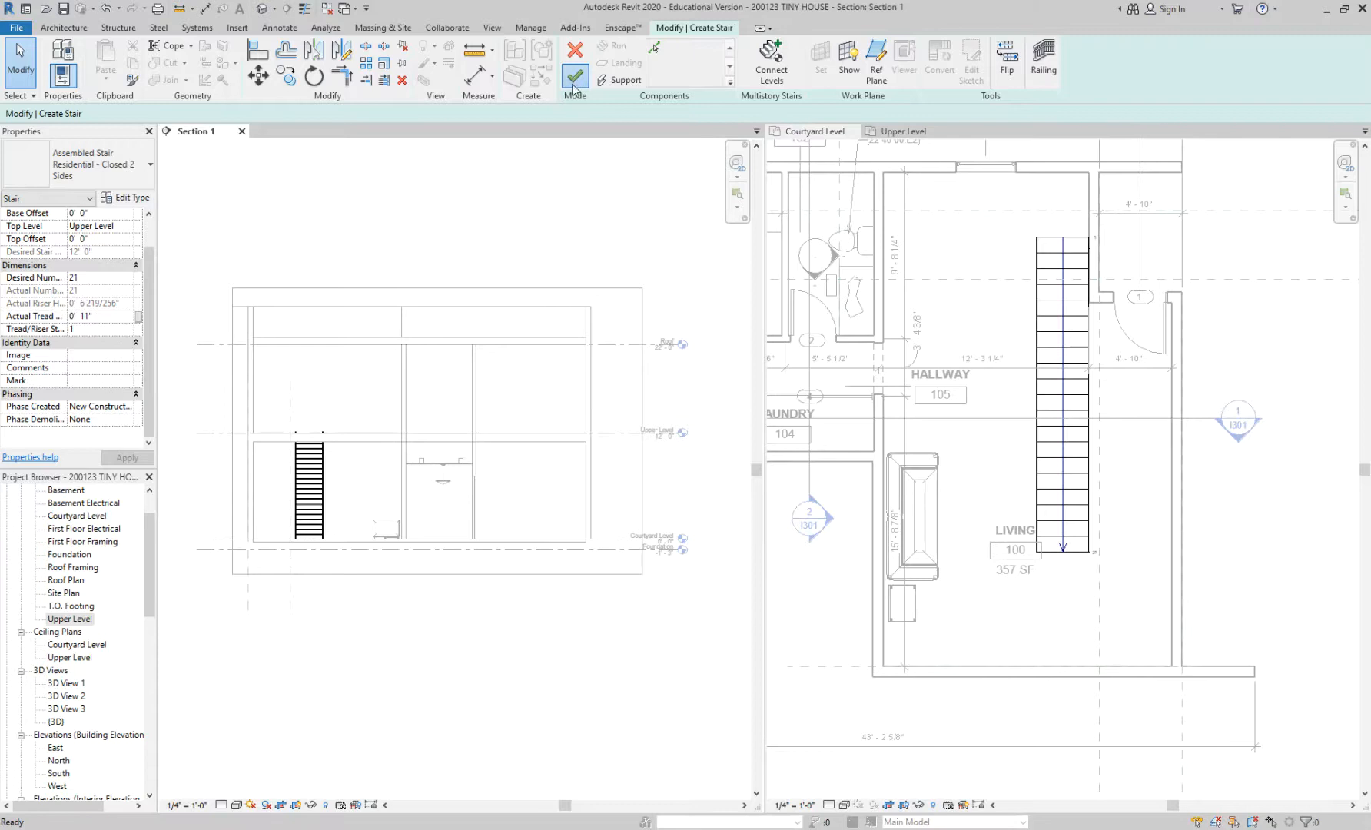
scroll(999, 300, down, 2)
click(999, 300)
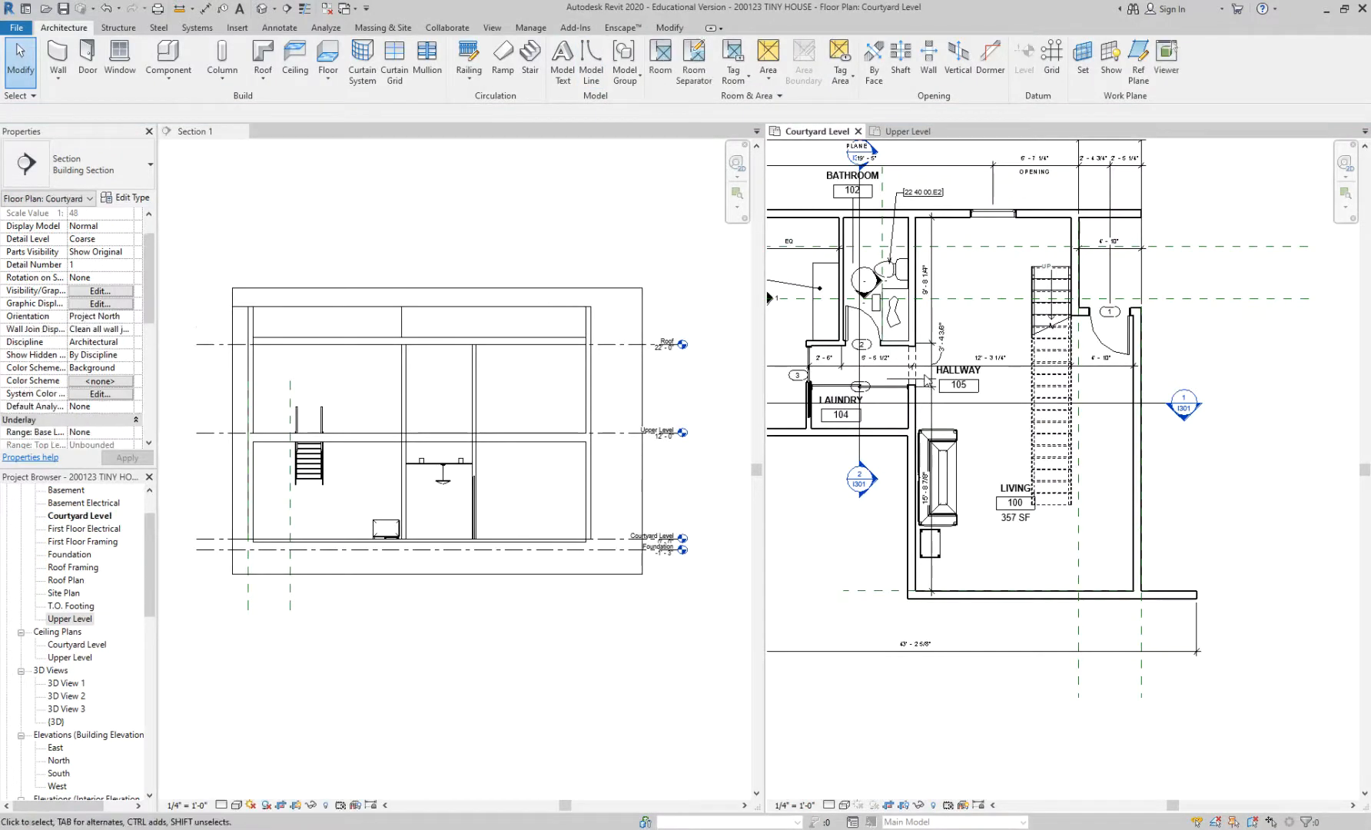
middle_drag(959, 377, 868, 463)
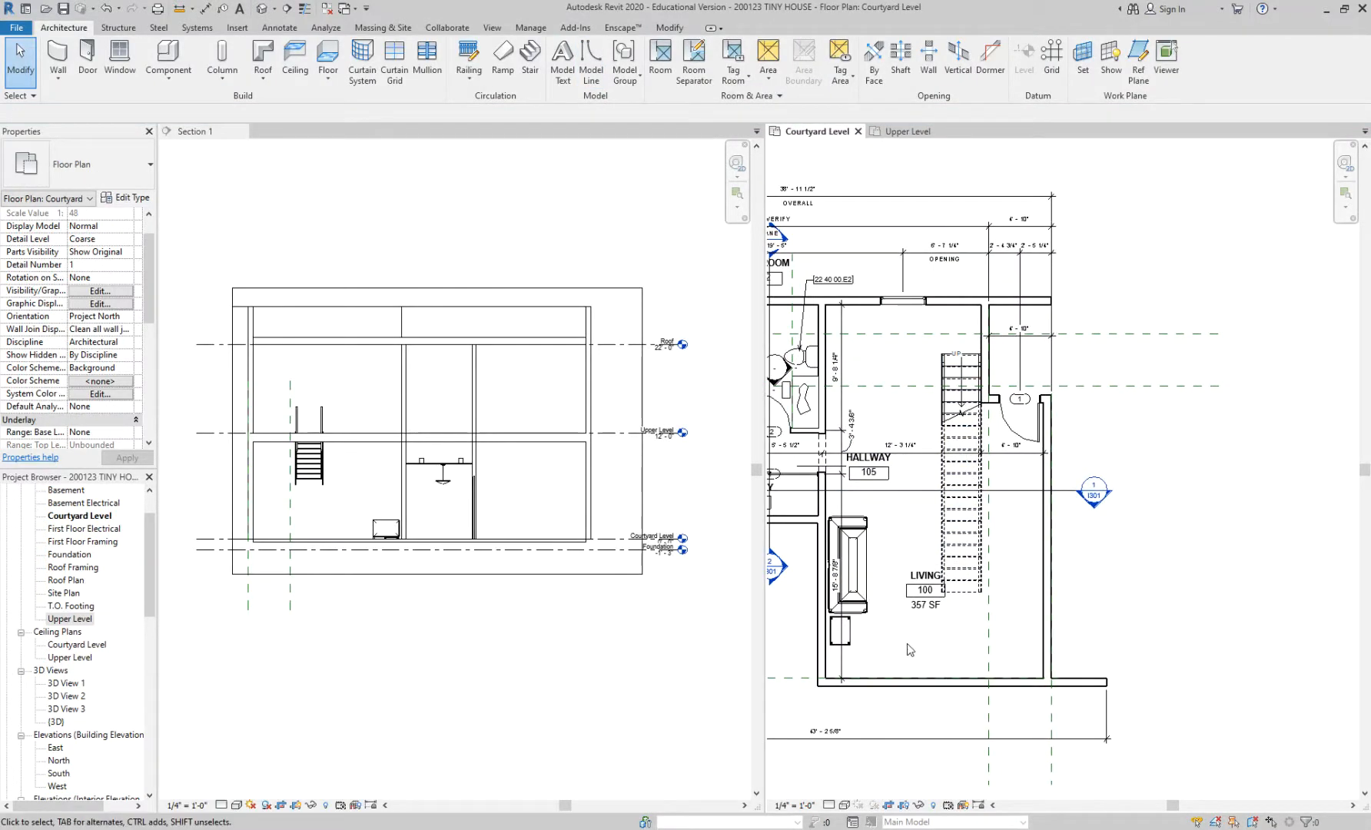
Step: Cut a vertical building section through the hallway and living room, between the sofa and the stair, looking toward the stair
click(286, 9)
click(905, 259)
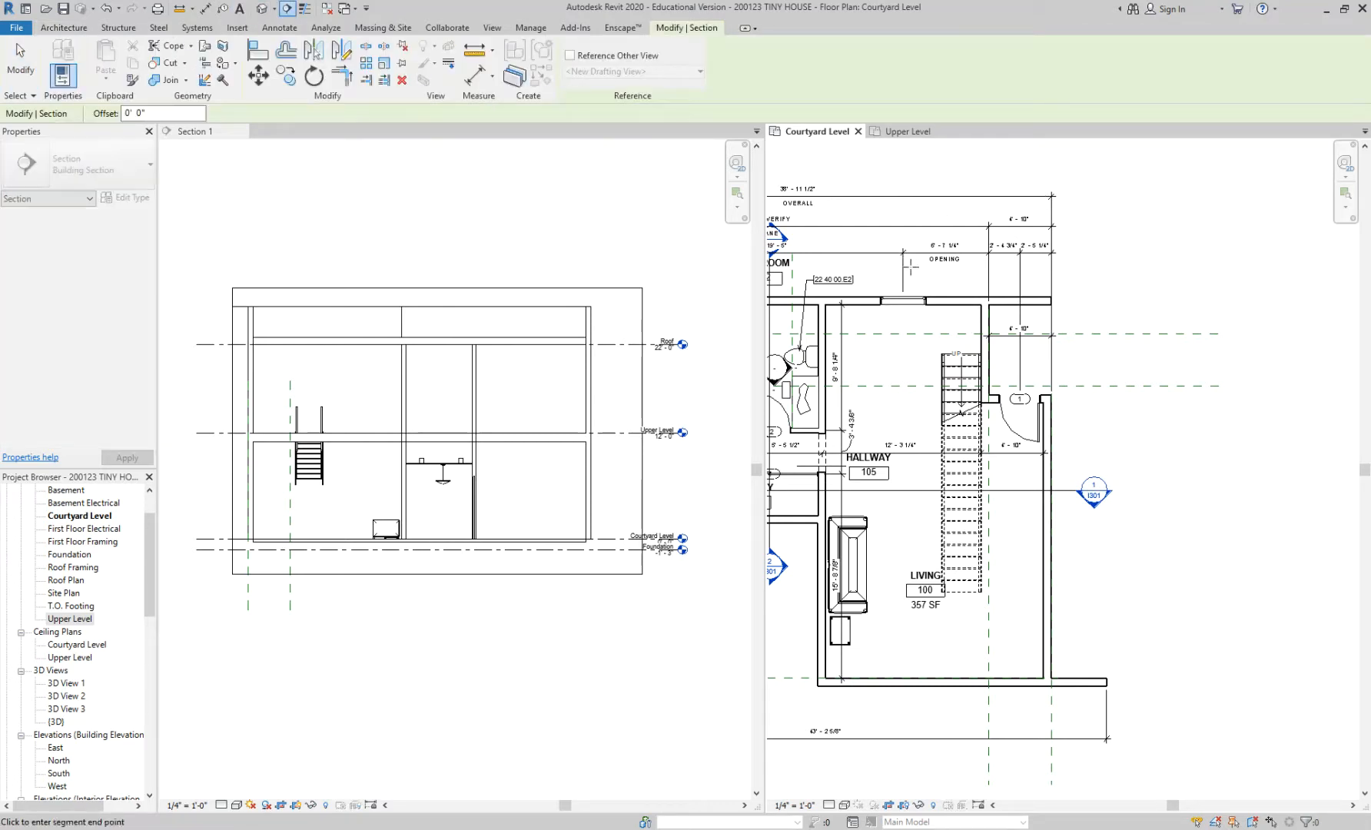
click(909, 708)
key(Escape)
key(Escape)
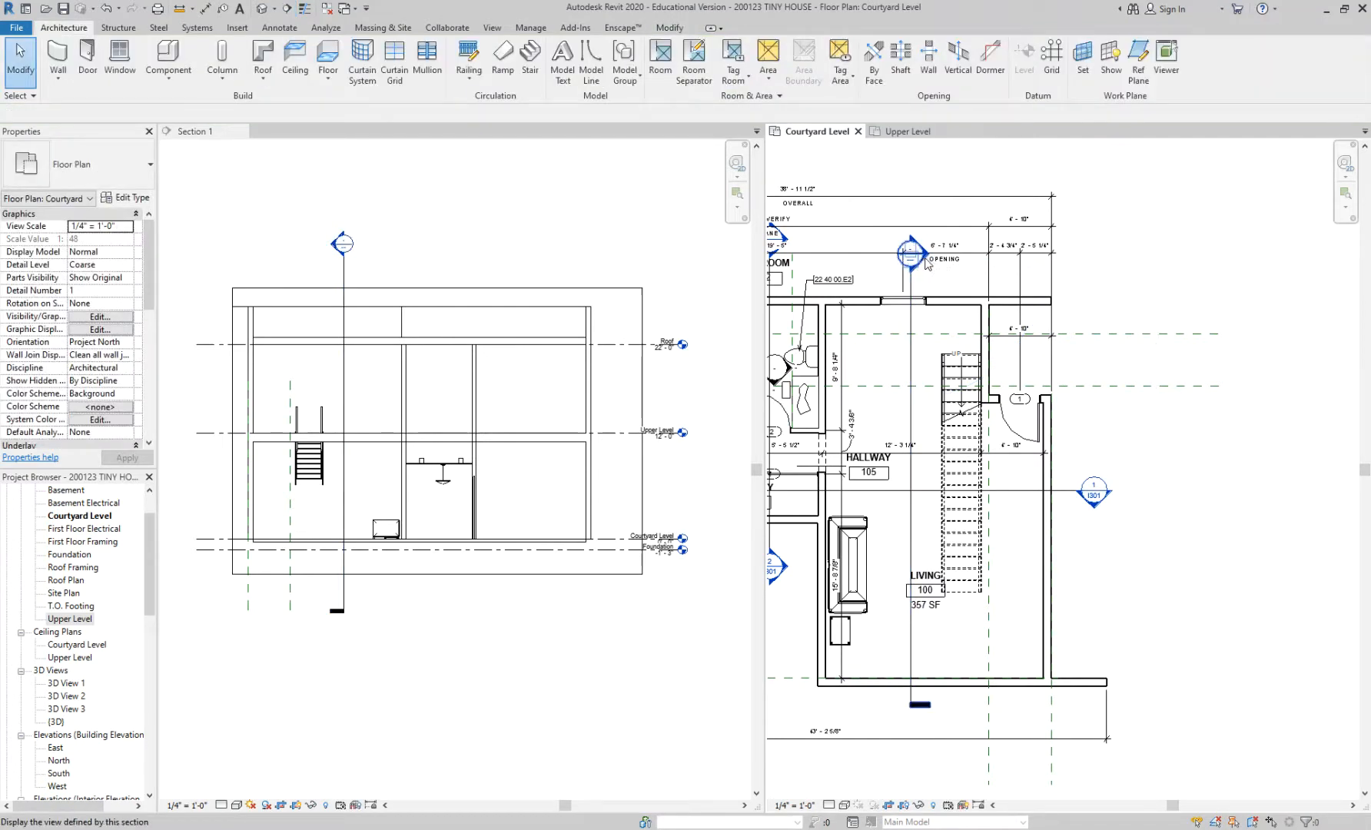
Step: Open the new section's view and group it with Section 1, alongside the Courtyard Level plan
double_click(926, 261)
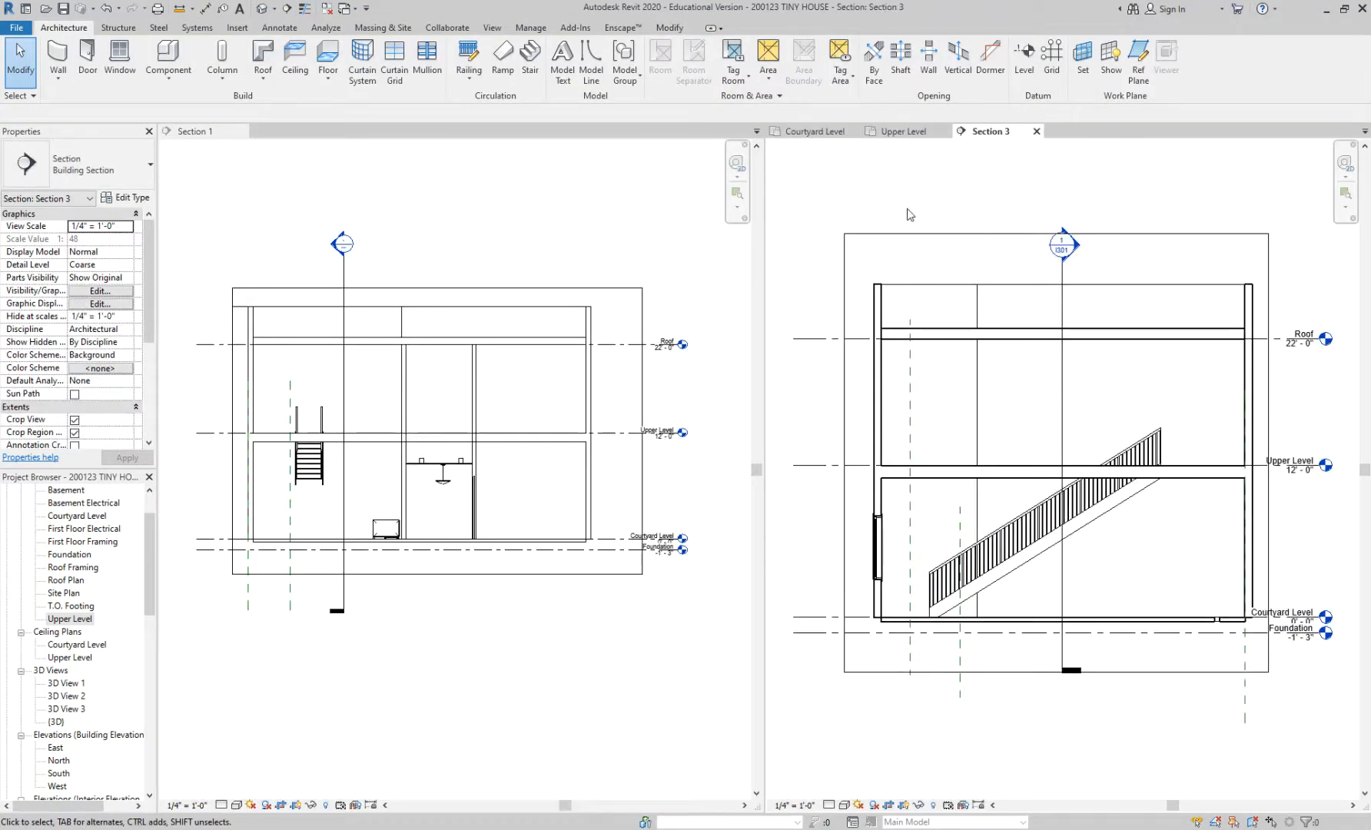
click(1037, 131)
drag(815, 132, 318, 139)
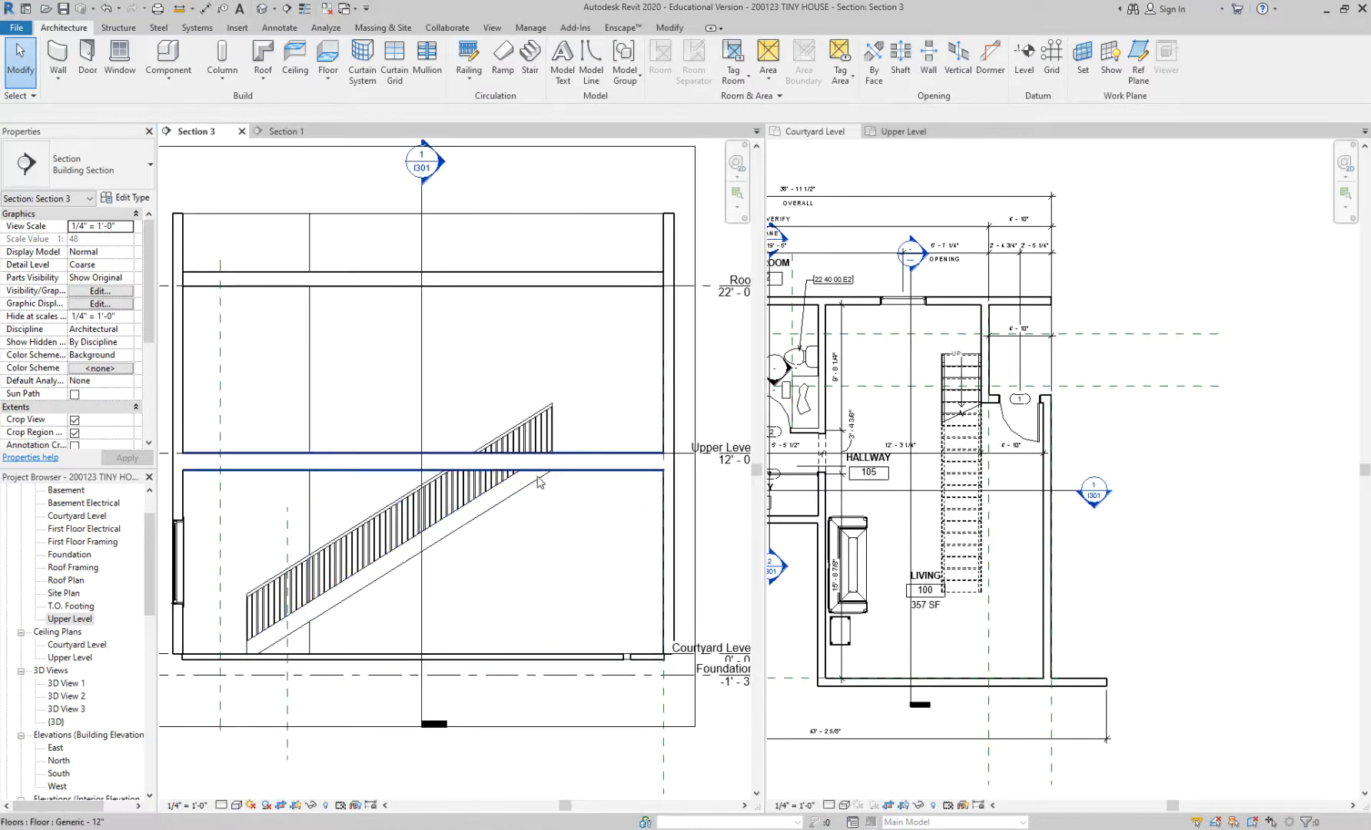
Step: Compare the stair in the new section with its run in the Courtyard Level plan
middle_drag(1137, 452, 1298, 434)
scroll(1007, 561, up, 1)
scroll(1107, 496, up, 1)
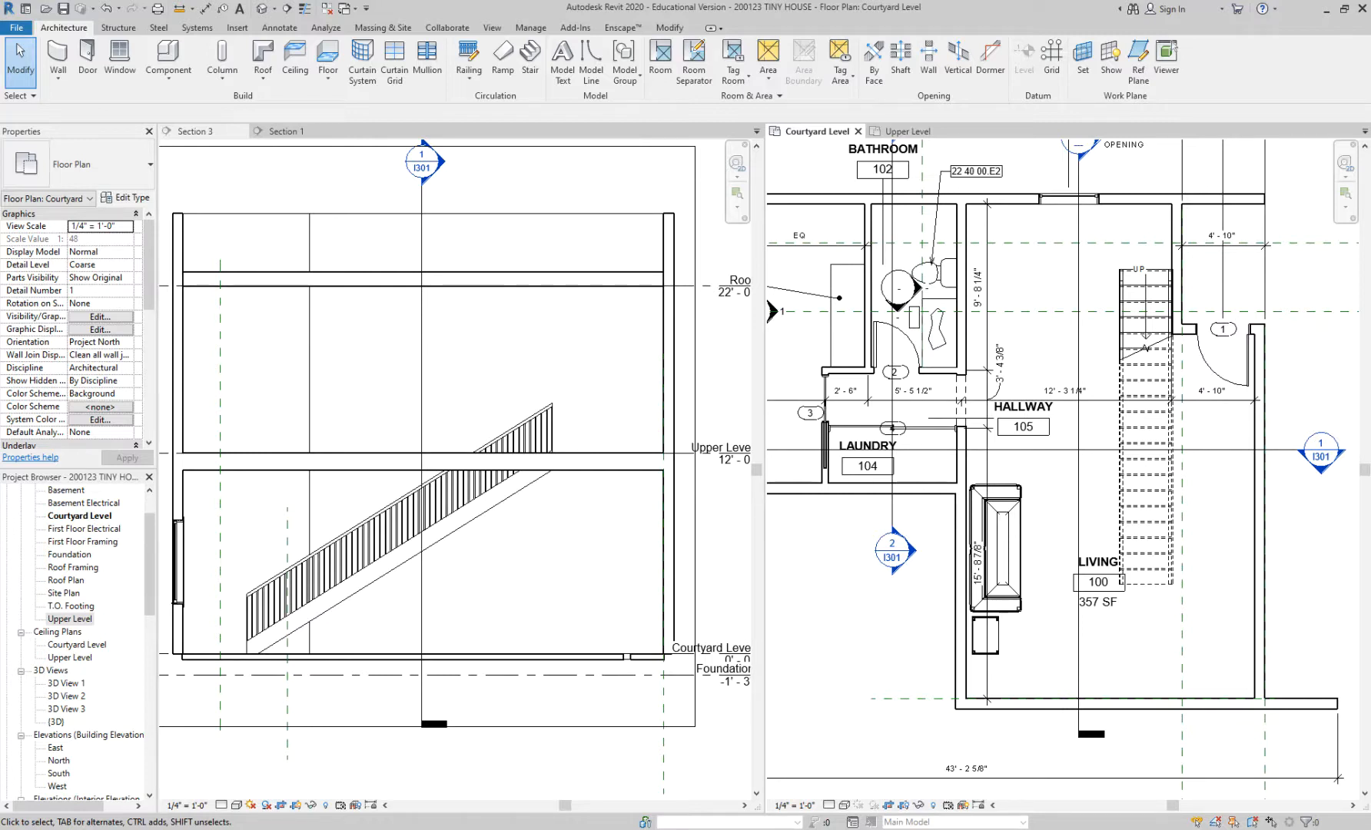
scroll(1121, 419, up, 2)
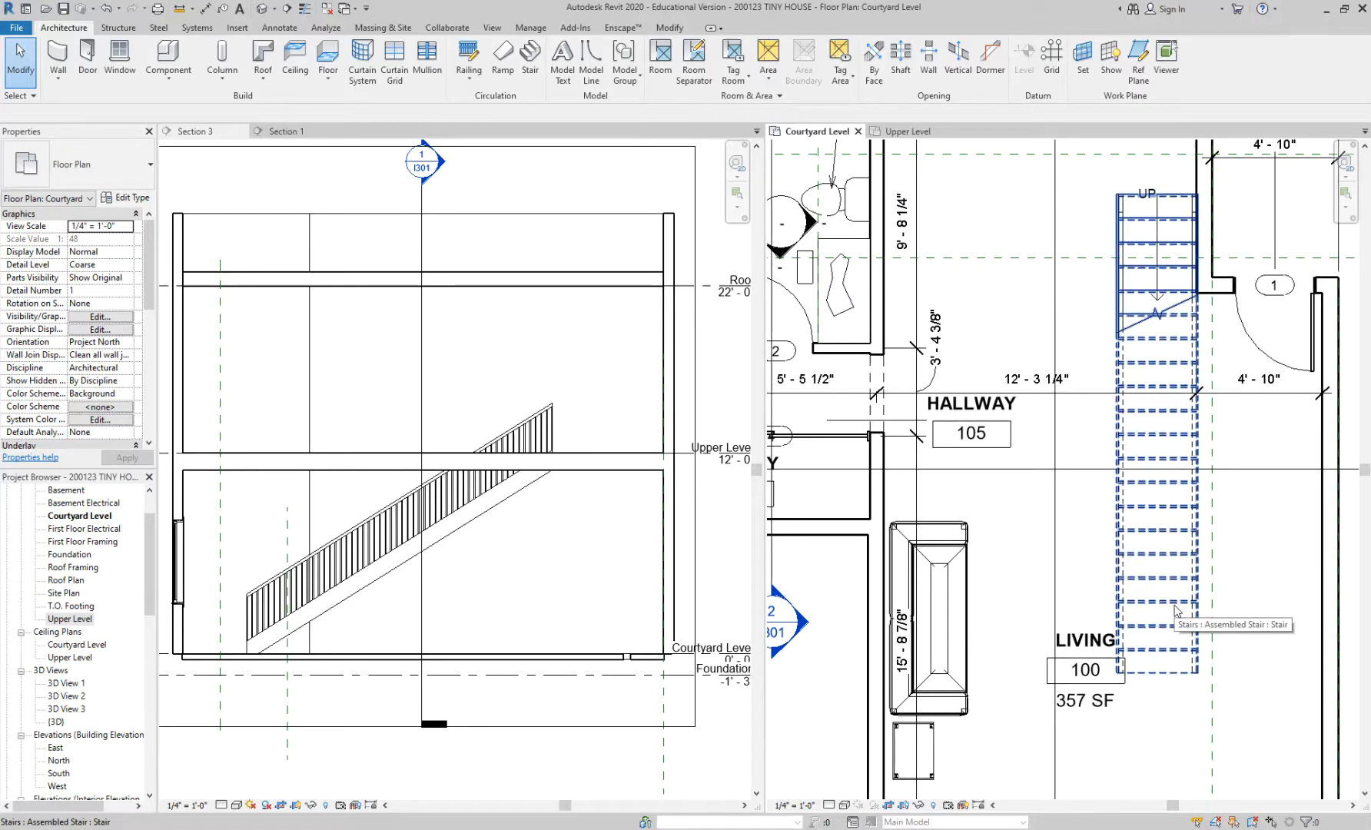
click(458, 534)
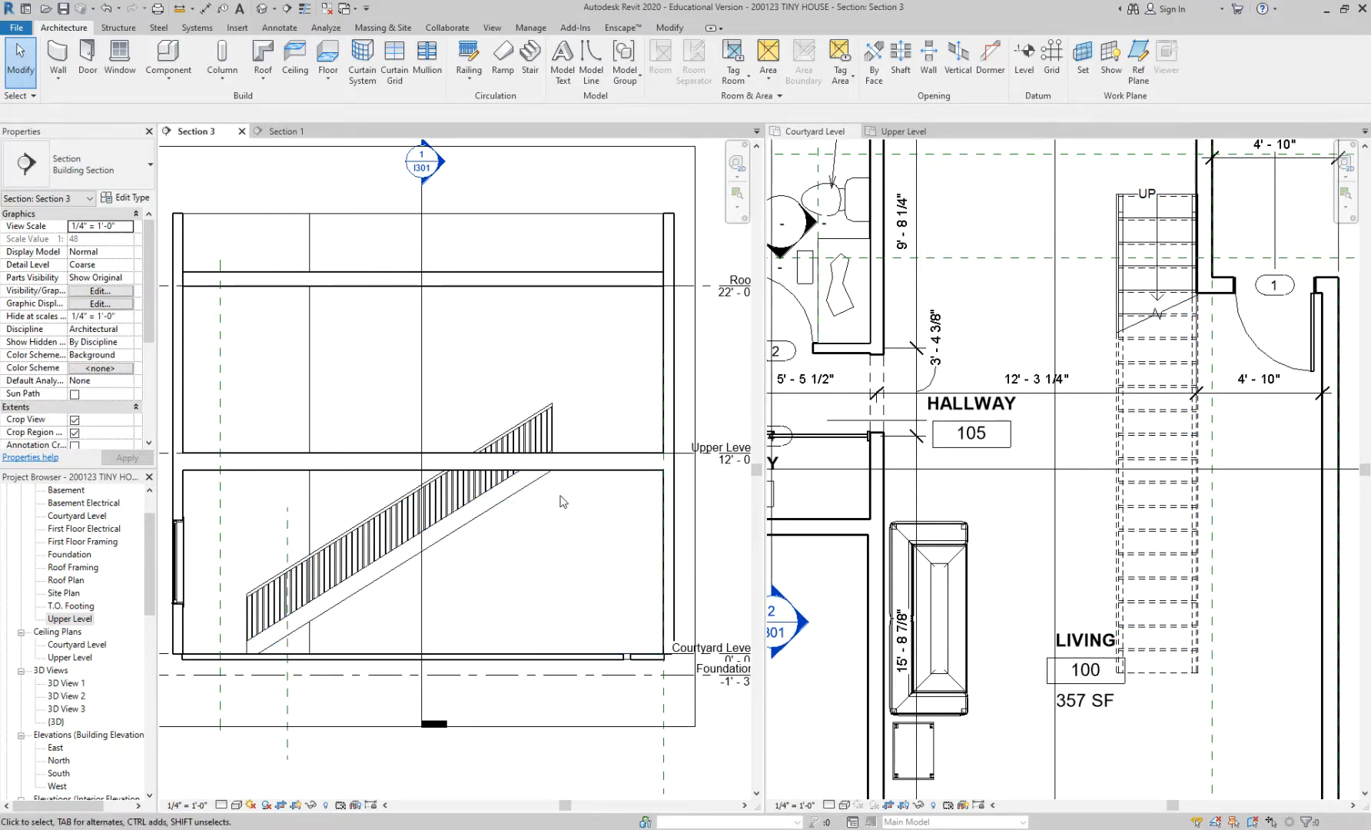
scroll(560, 499, down, 2)
scroll(1091, 415, down, 3)
Step: Try the section line through the middle of the stair, and return it to its place beside the stair
click(1071, 348)
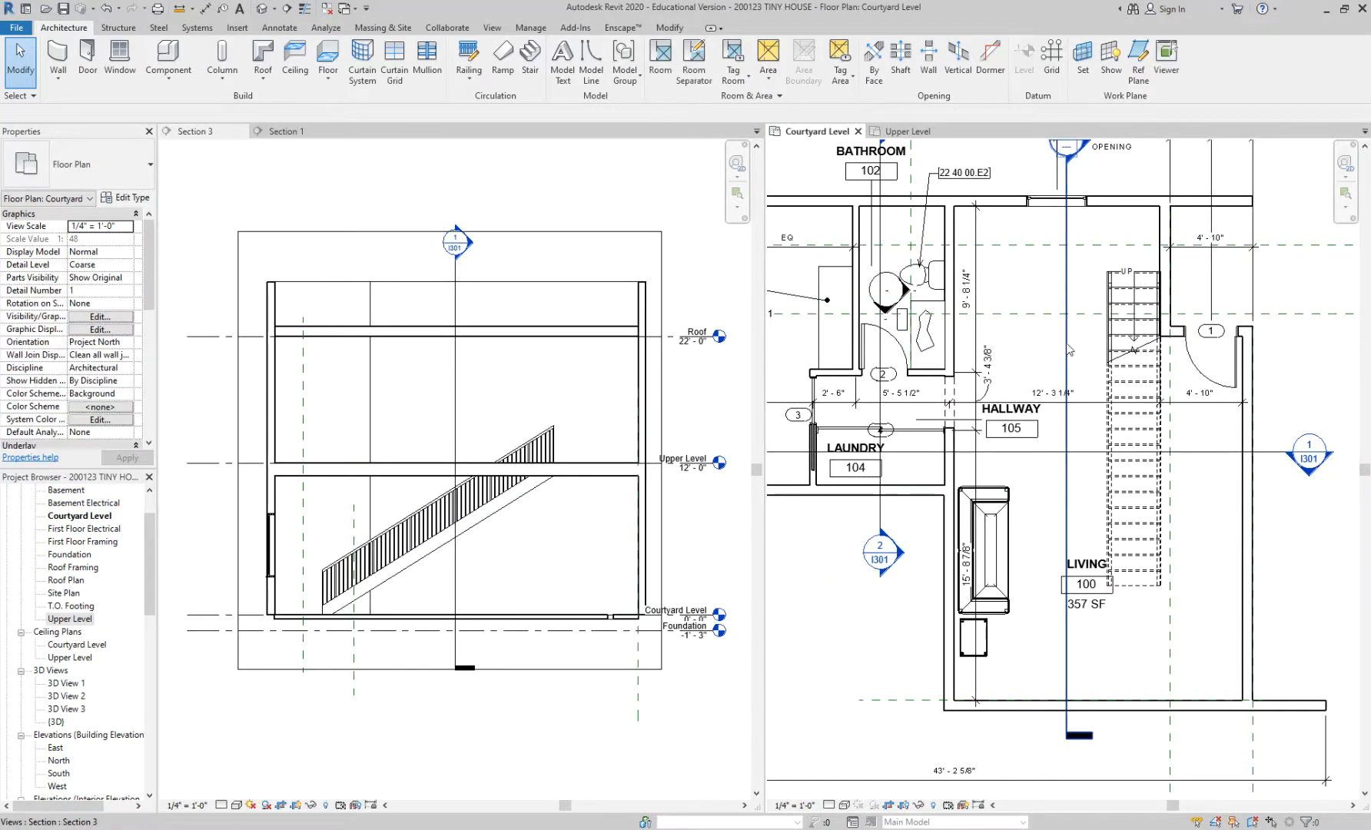
click(1072, 350)
drag(1081, 347, 1135, 350)
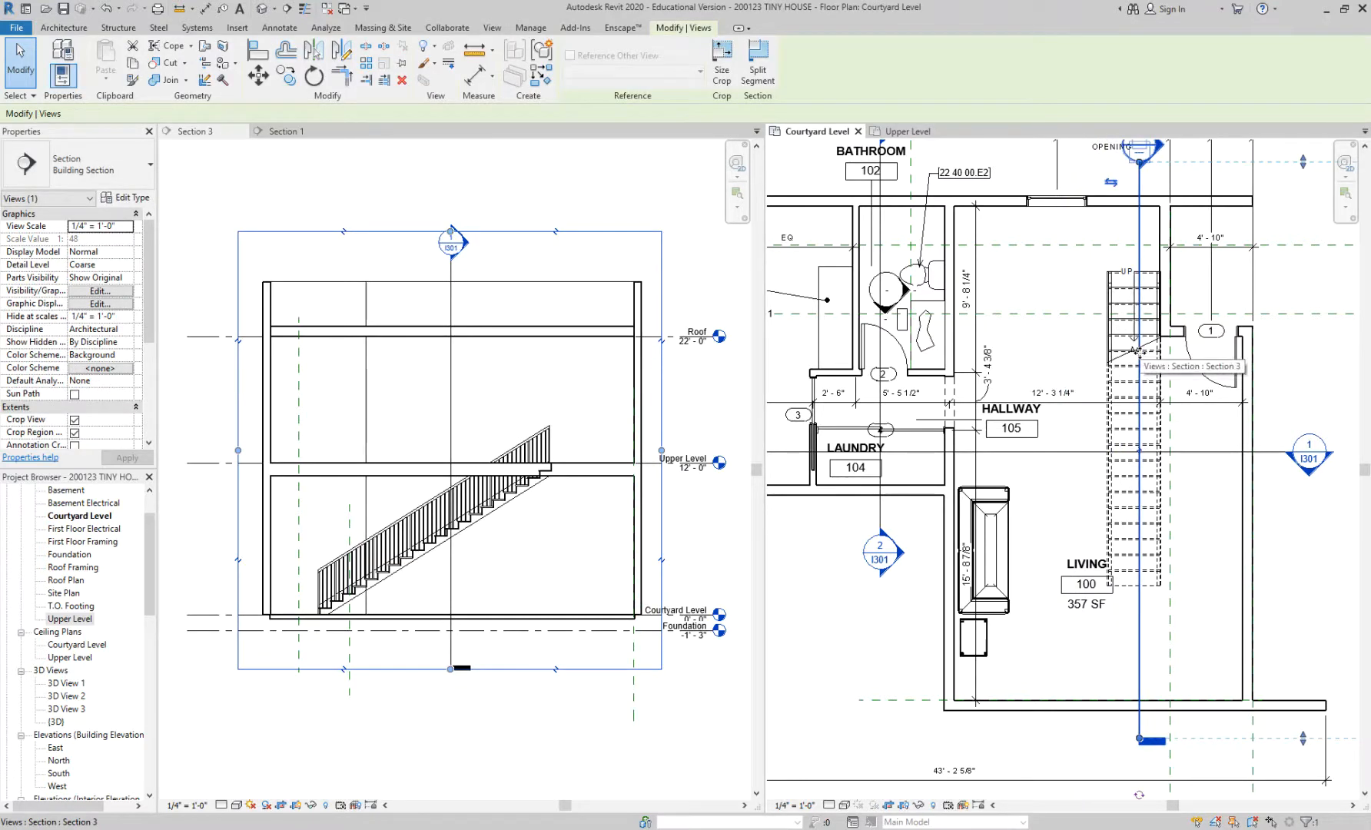
drag(1072, 361, 1072, 361)
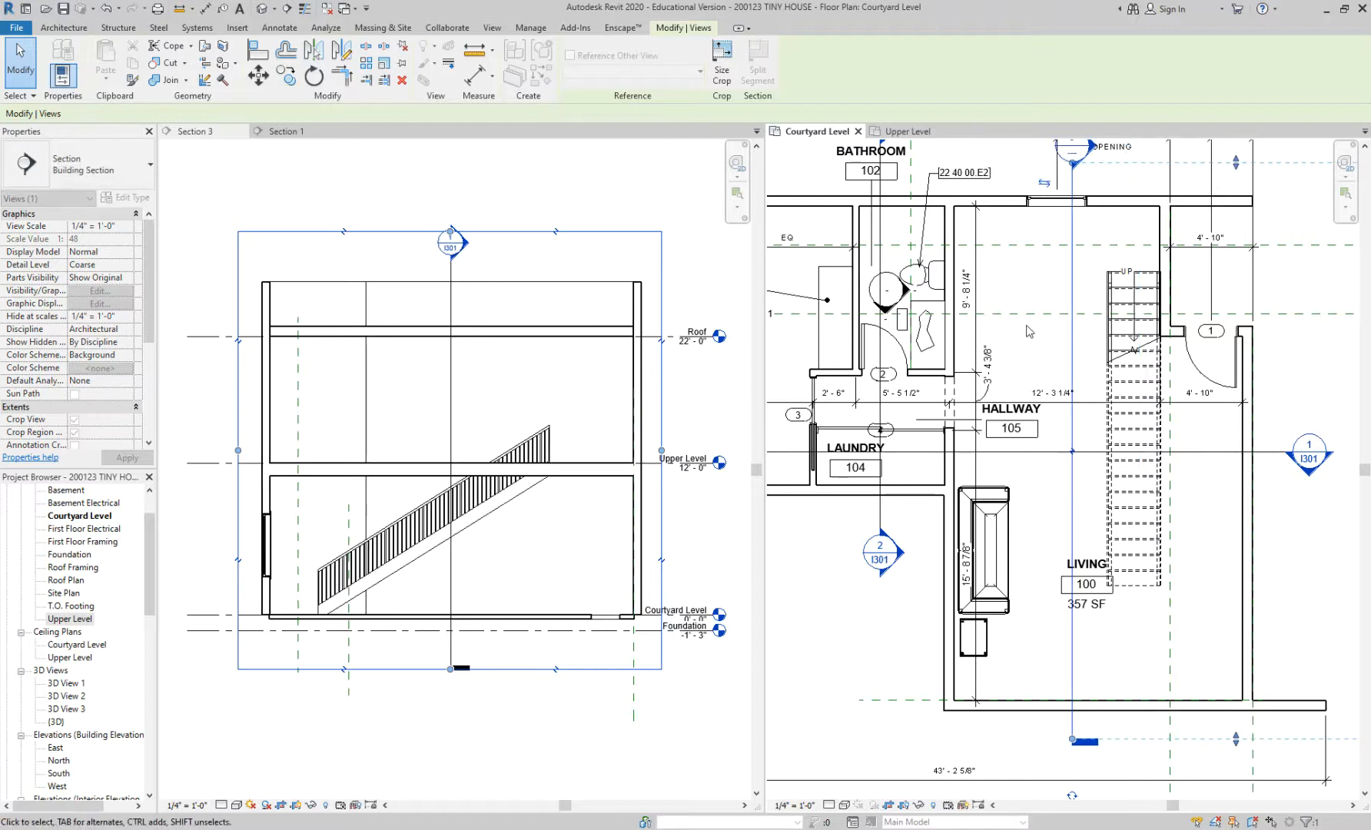
click(1029, 330)
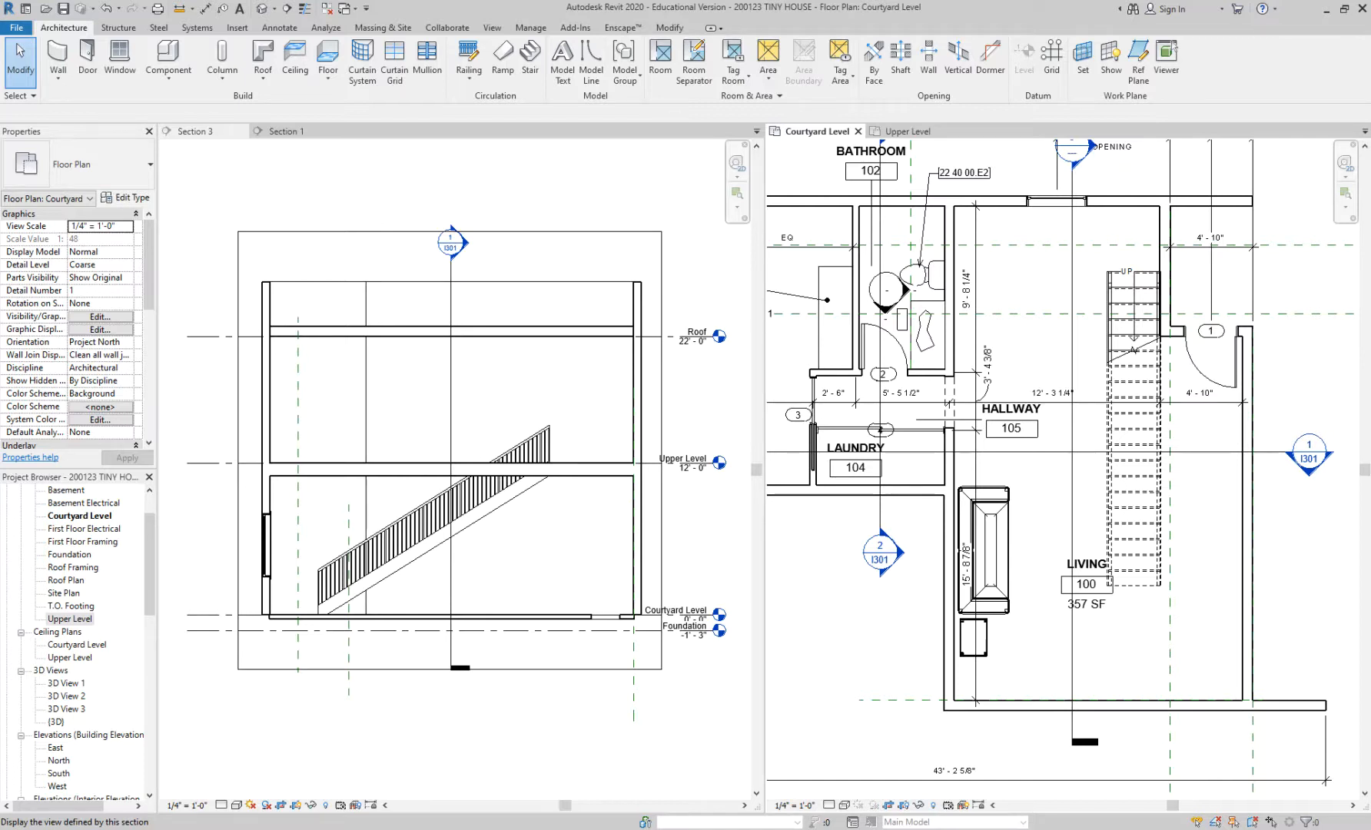
Step: Highlight the stair in the section view to examine it, and clear the selection
click(503, 505)
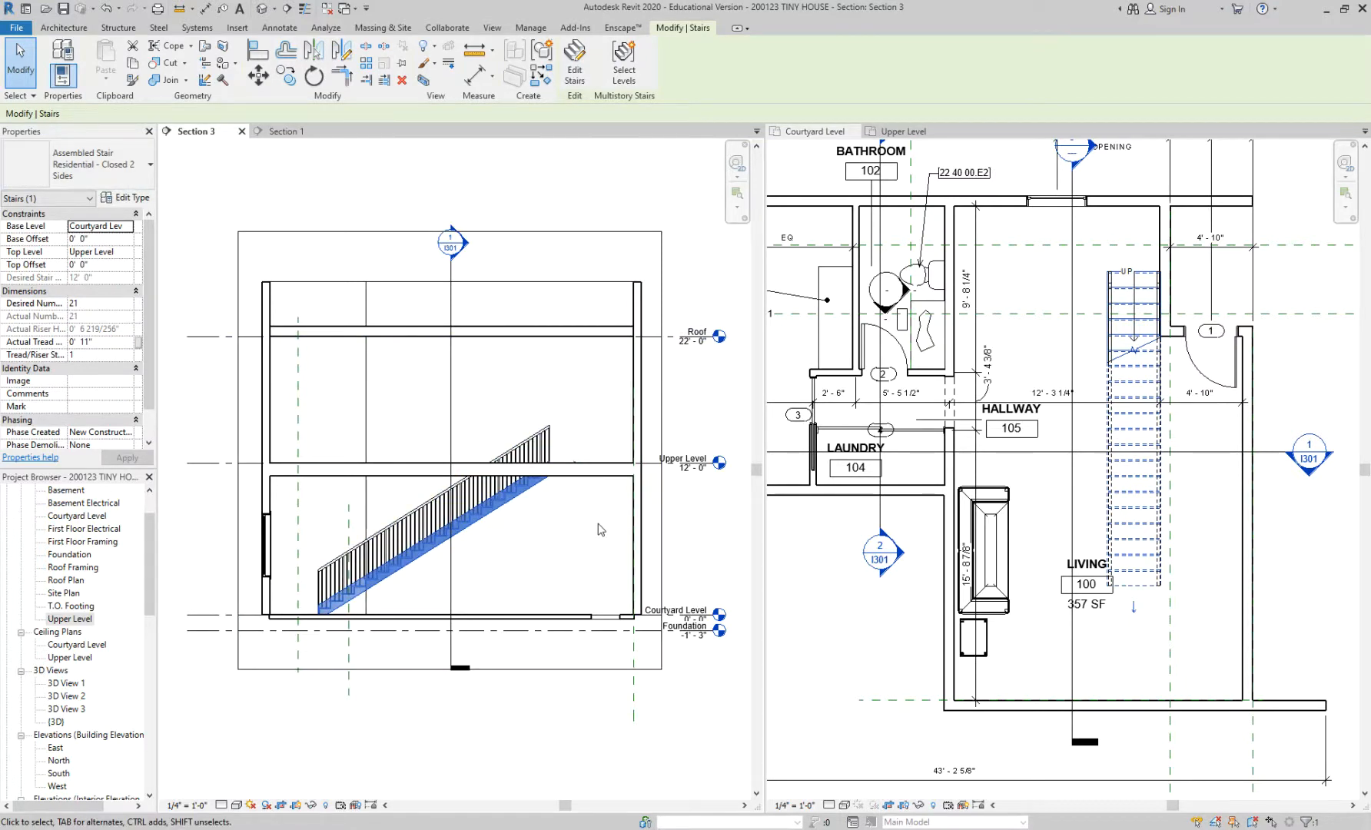
key(Escape)
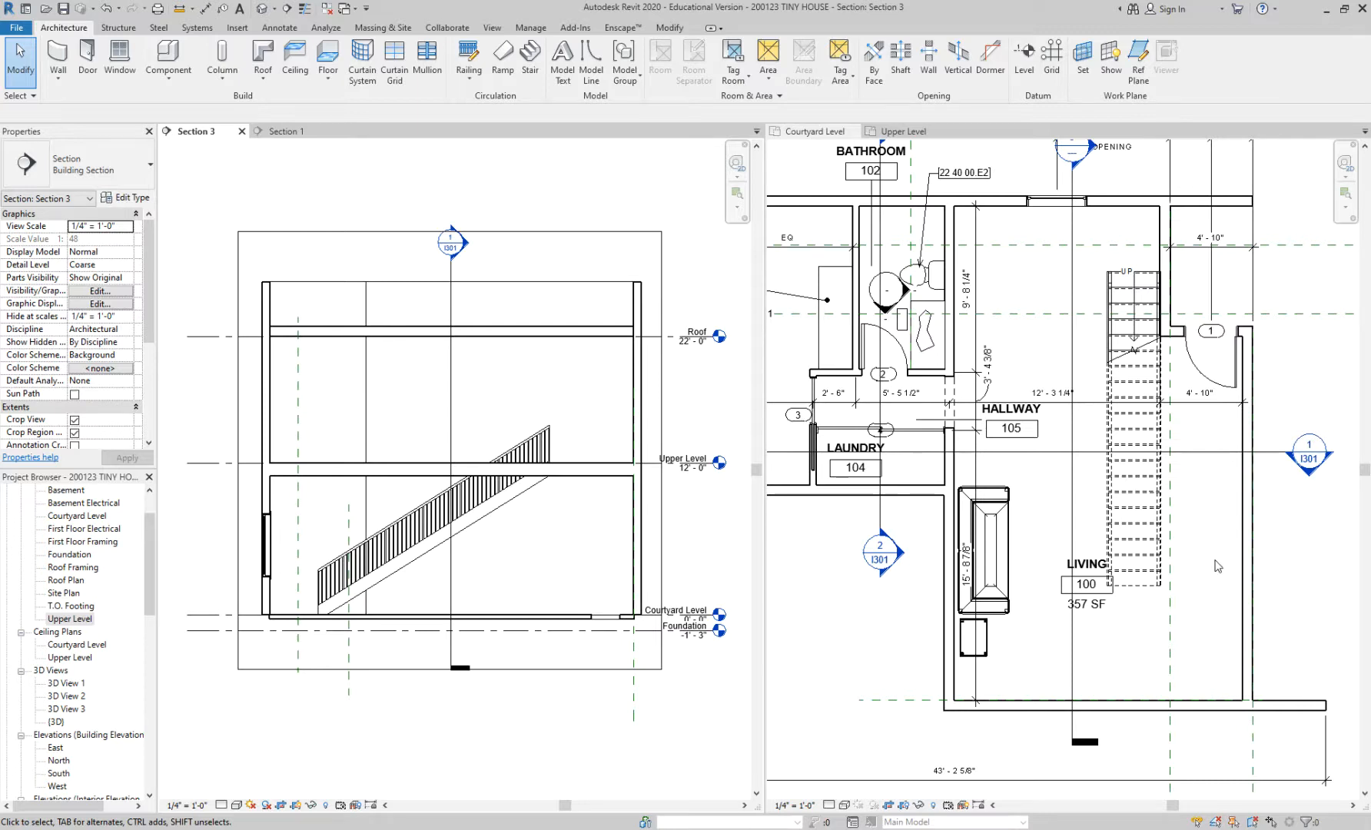
Step: Place a camera in the living room's lower corner near the side table, aimed diagonally across the stair toward the entry door
click(274, 10)
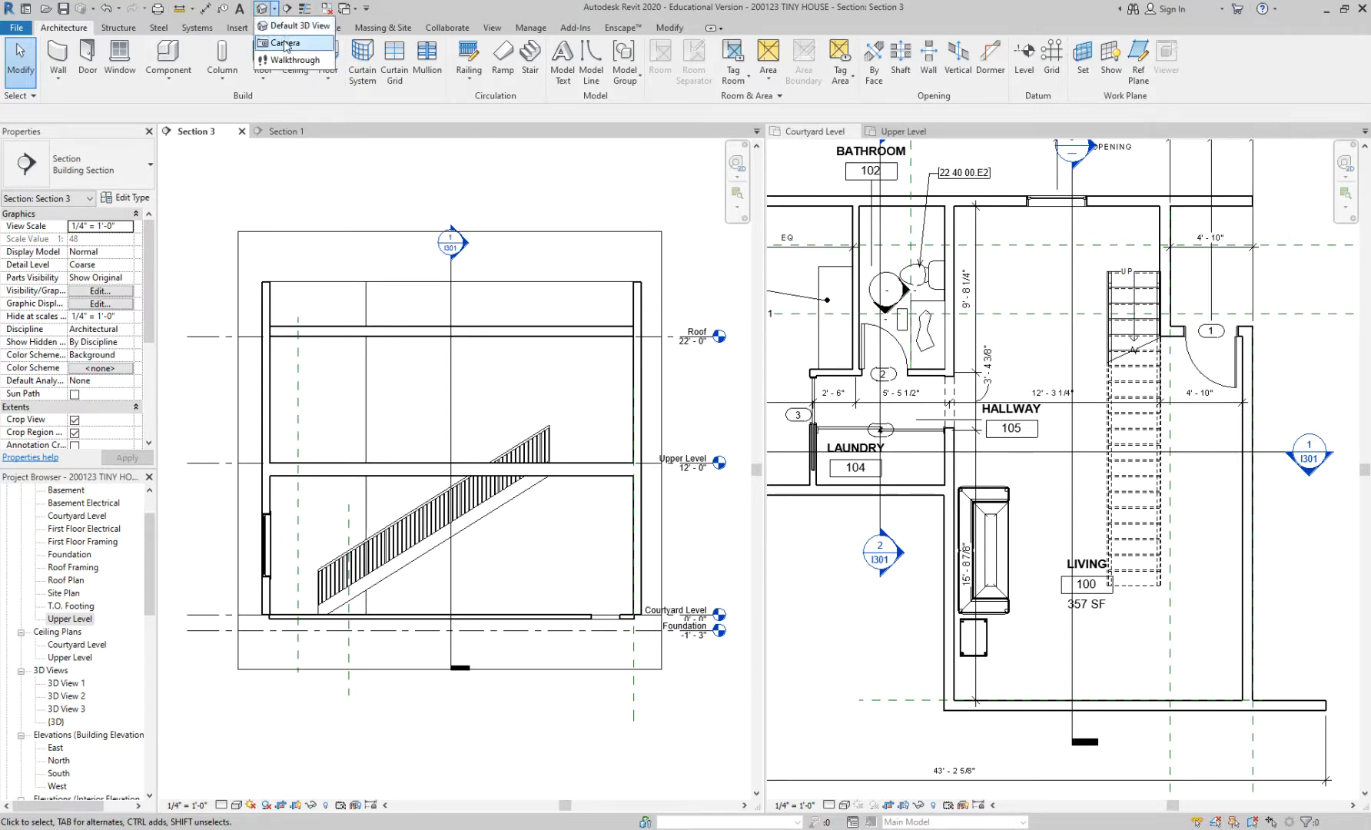
click(292, 42)
click(996, 682)
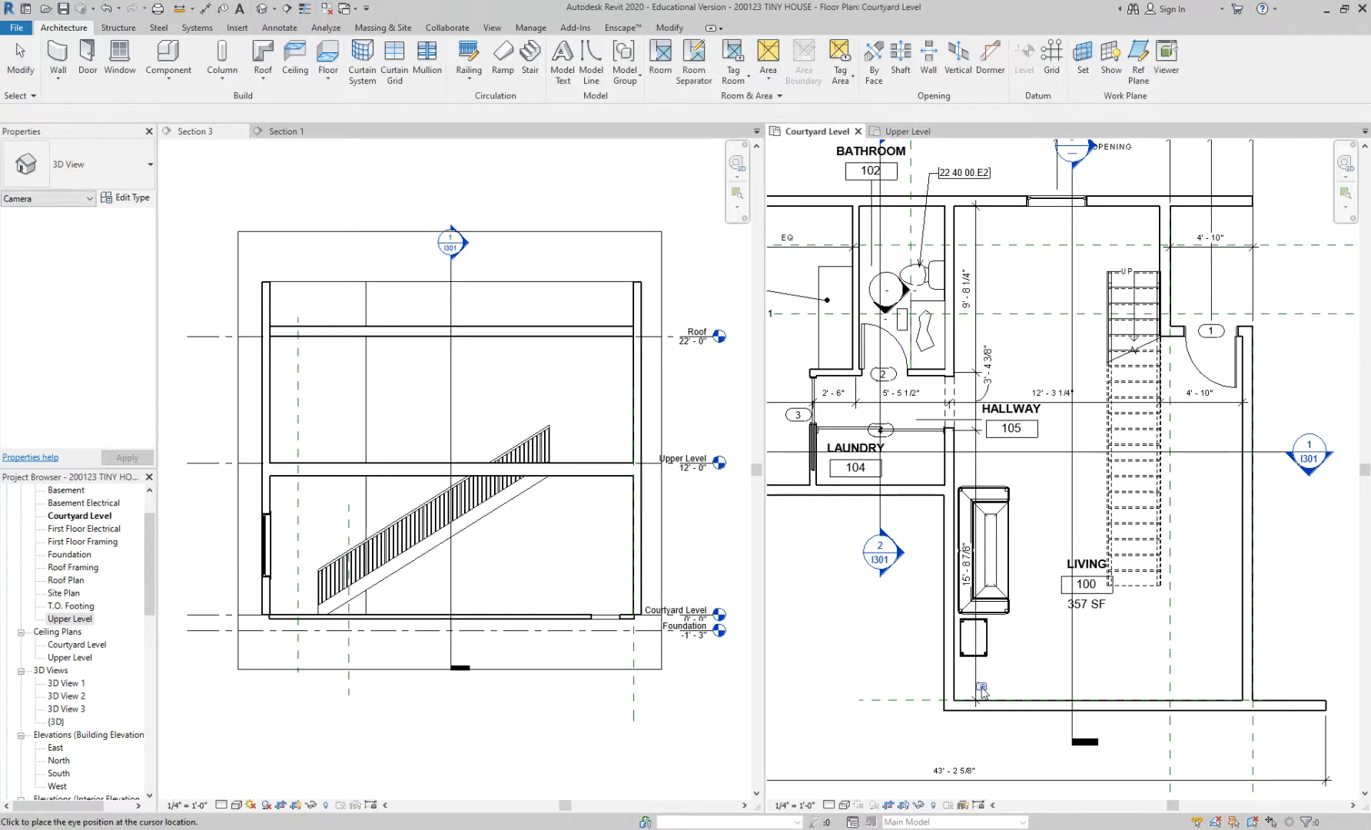
click(981, 686)
click(1207, 220)
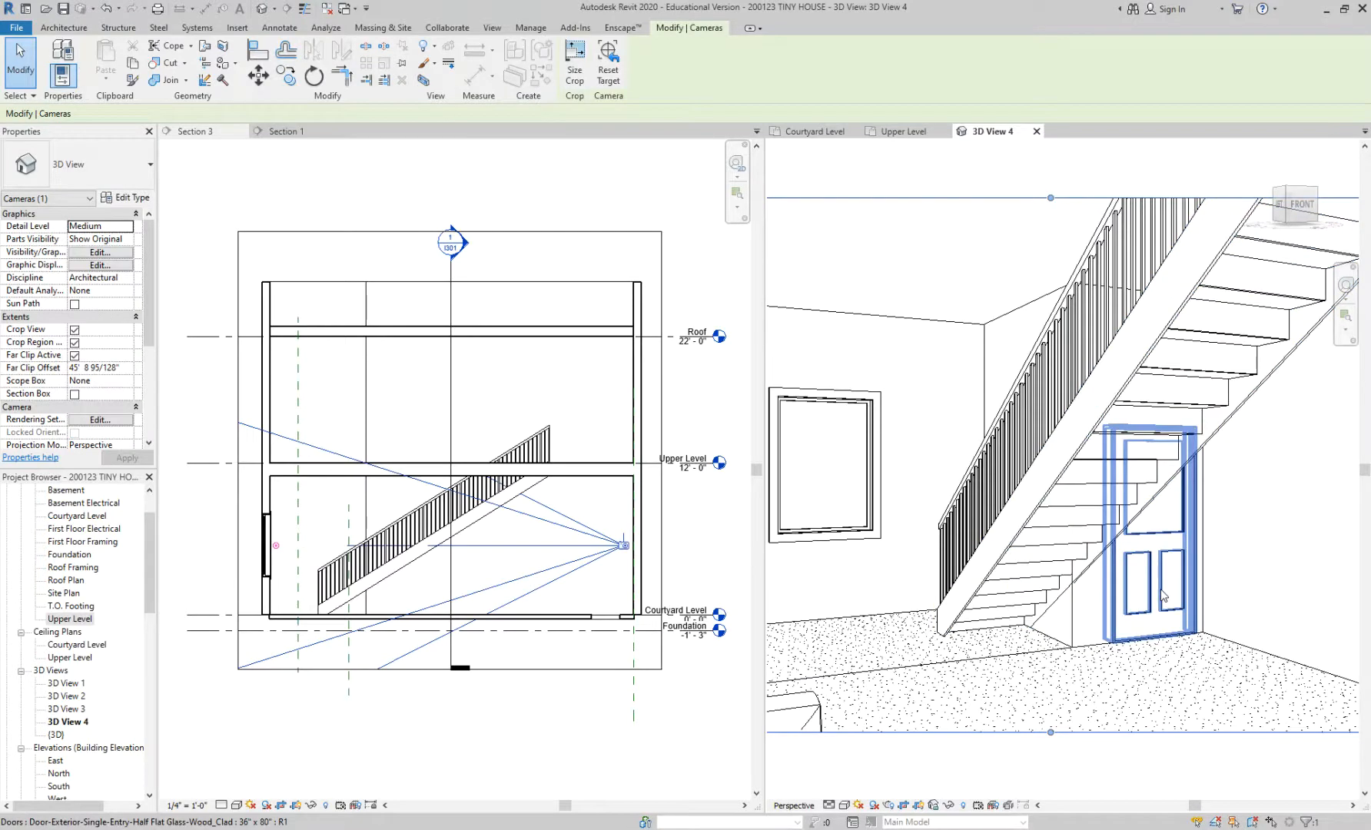
Step: Extend the camera view's crop region upward to take in more of the stair and railing
scroll(1108, 543, down, 2)
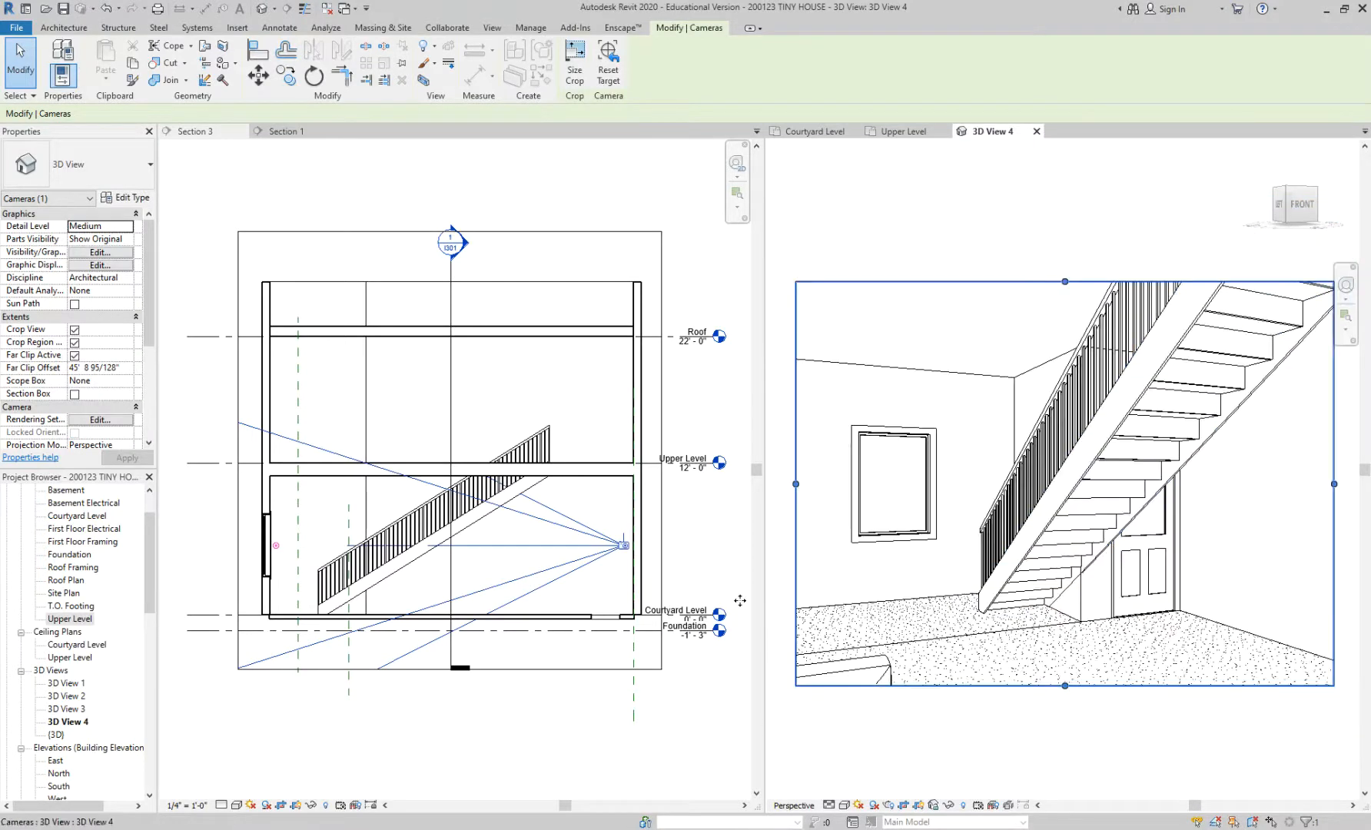
click(876, 268)
click(1065, 282)
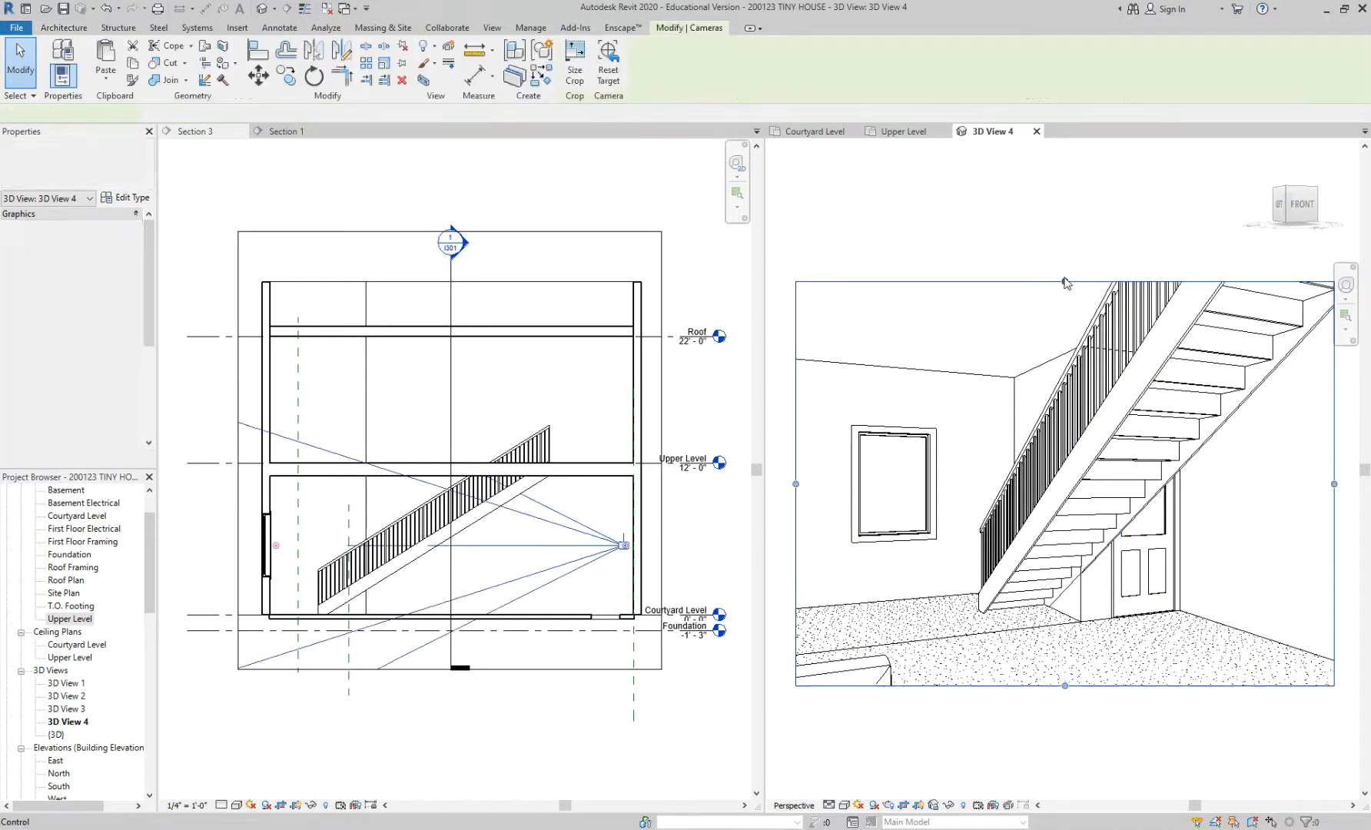
drag(1065, 281, 1066, 208)
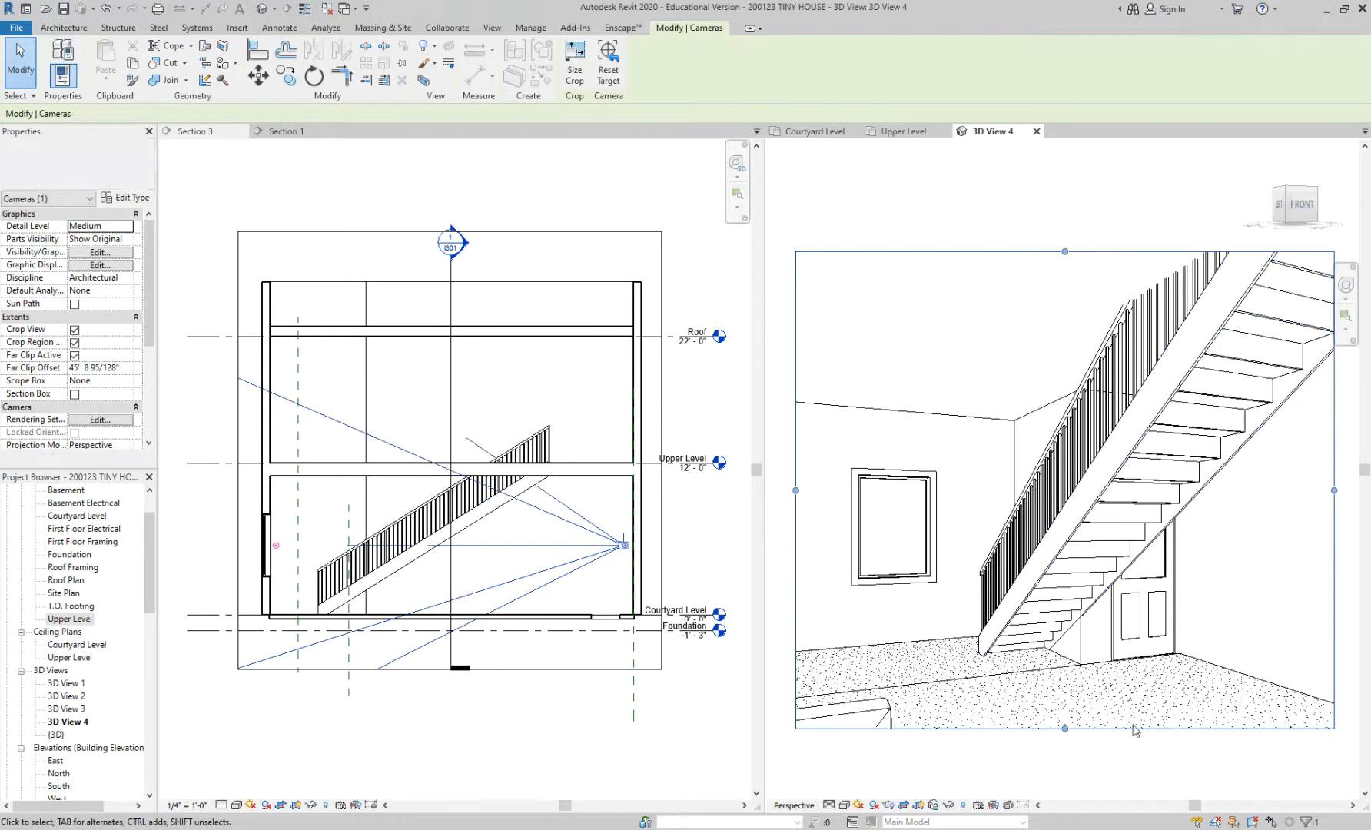
click(1075, 791)
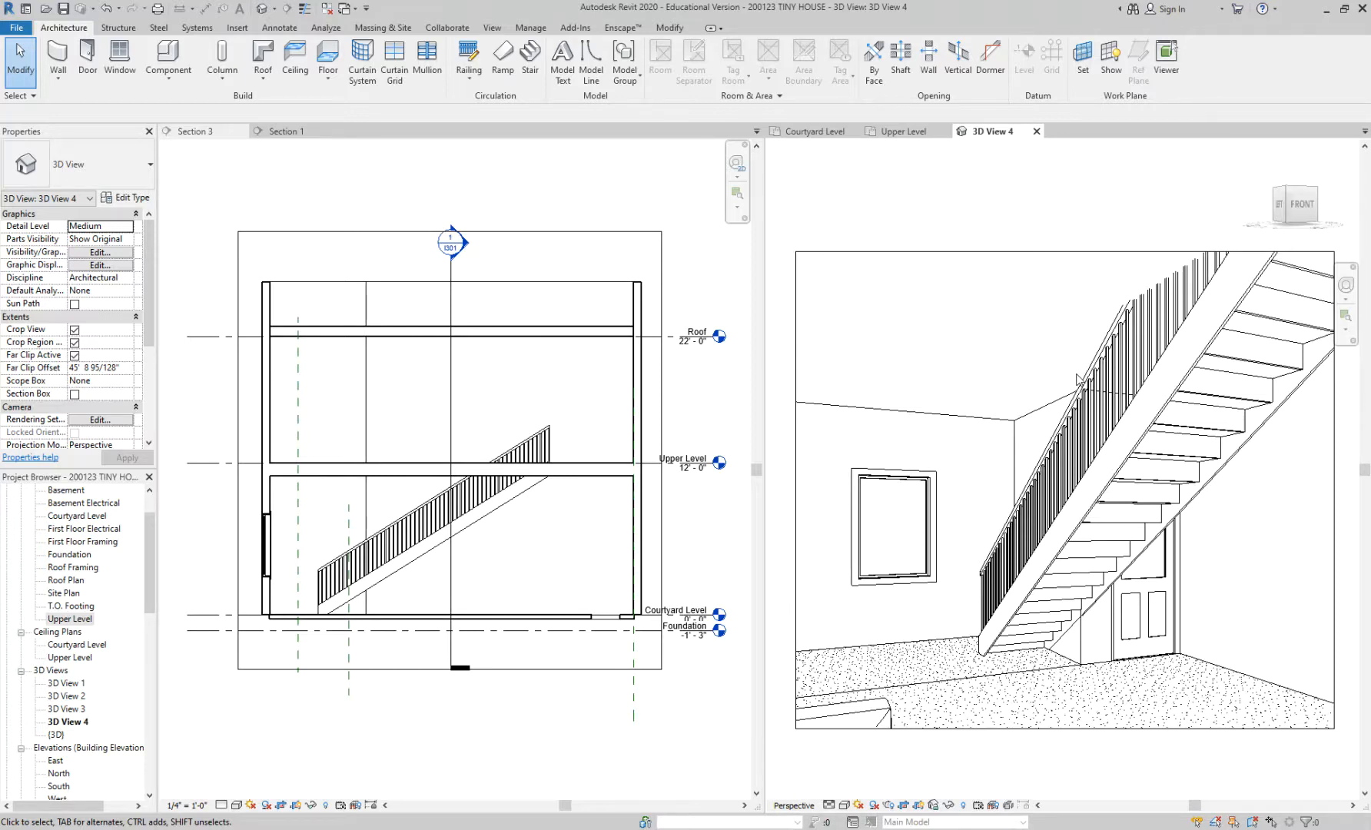
Step: Select the stair in the camera view and examine it in the section
scroll(1082, 410, up, 2)
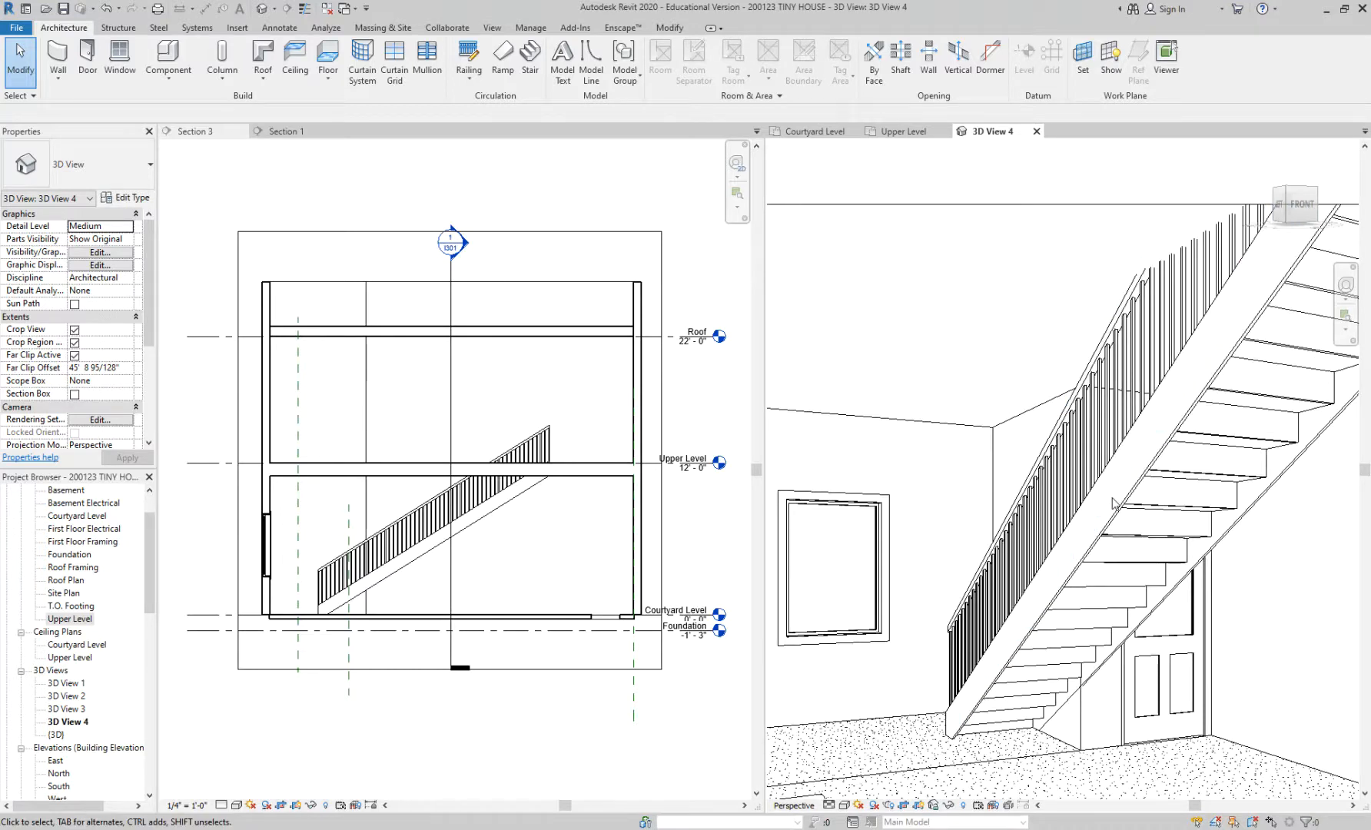
click(1118, 521)
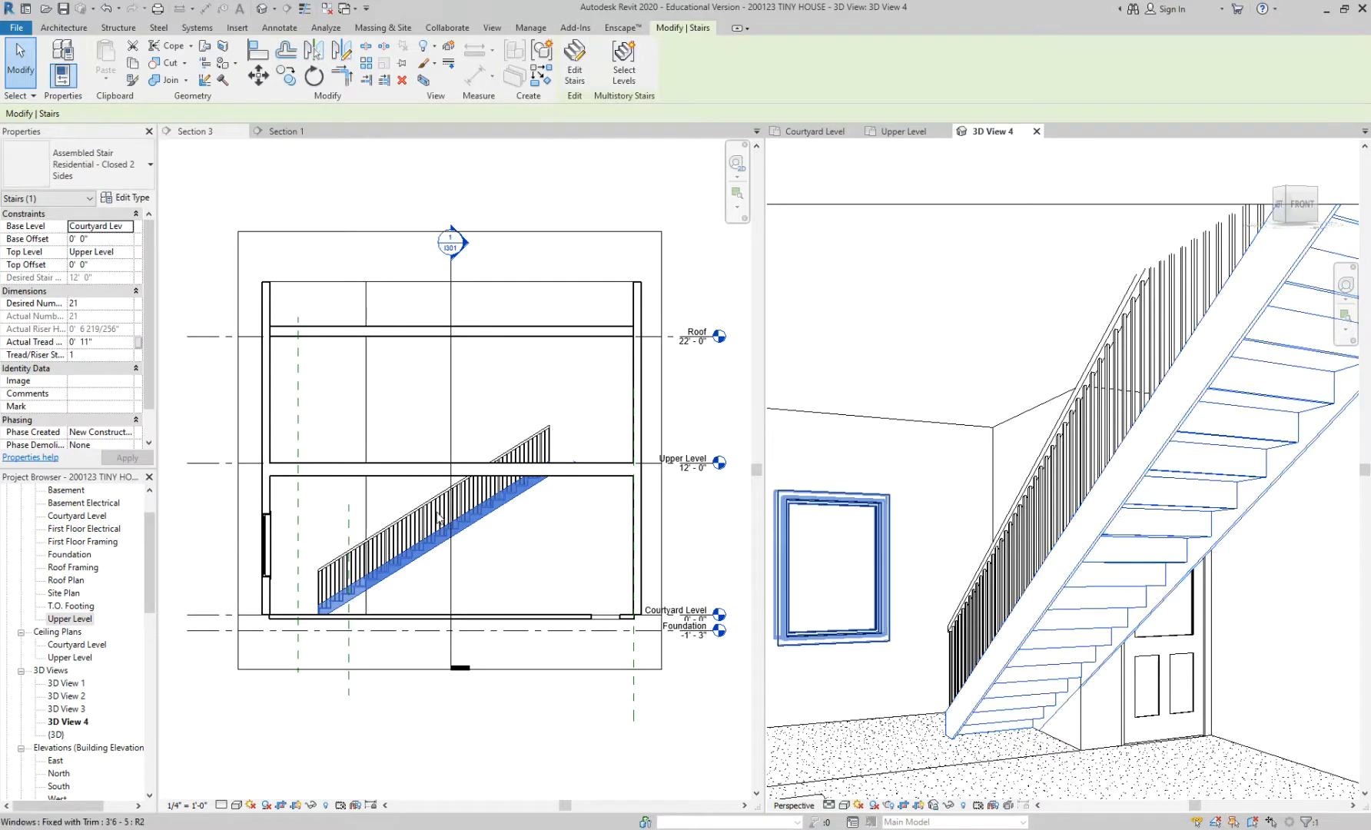
scroll(415, 547, up, 2)
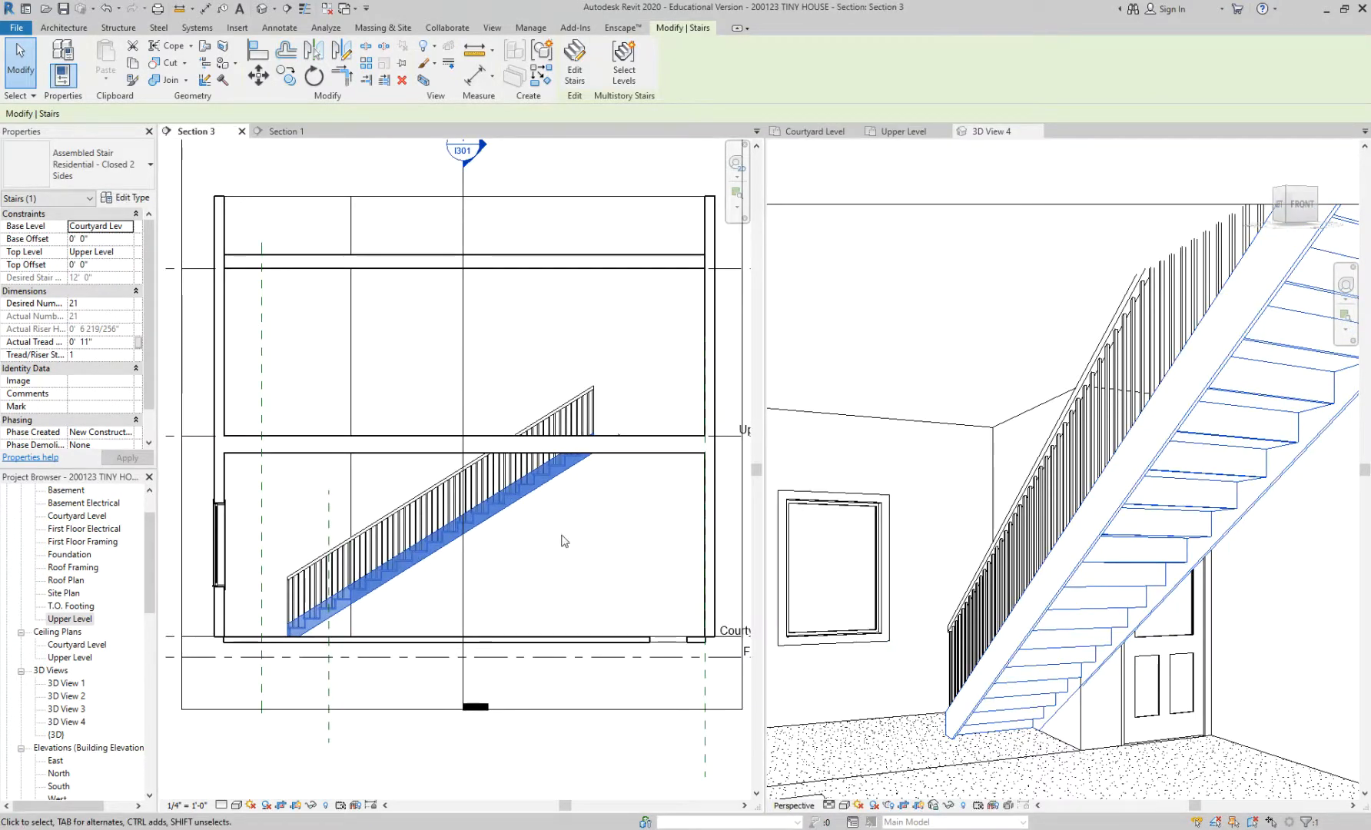
Step: Select the railing and the stair in the section view in turn to examine each one's type, and clear the selection
middle_drag(555, 547, 695, 514)
scroll(511, 510, up, 2)
click(508, 445)
click(528, 468)
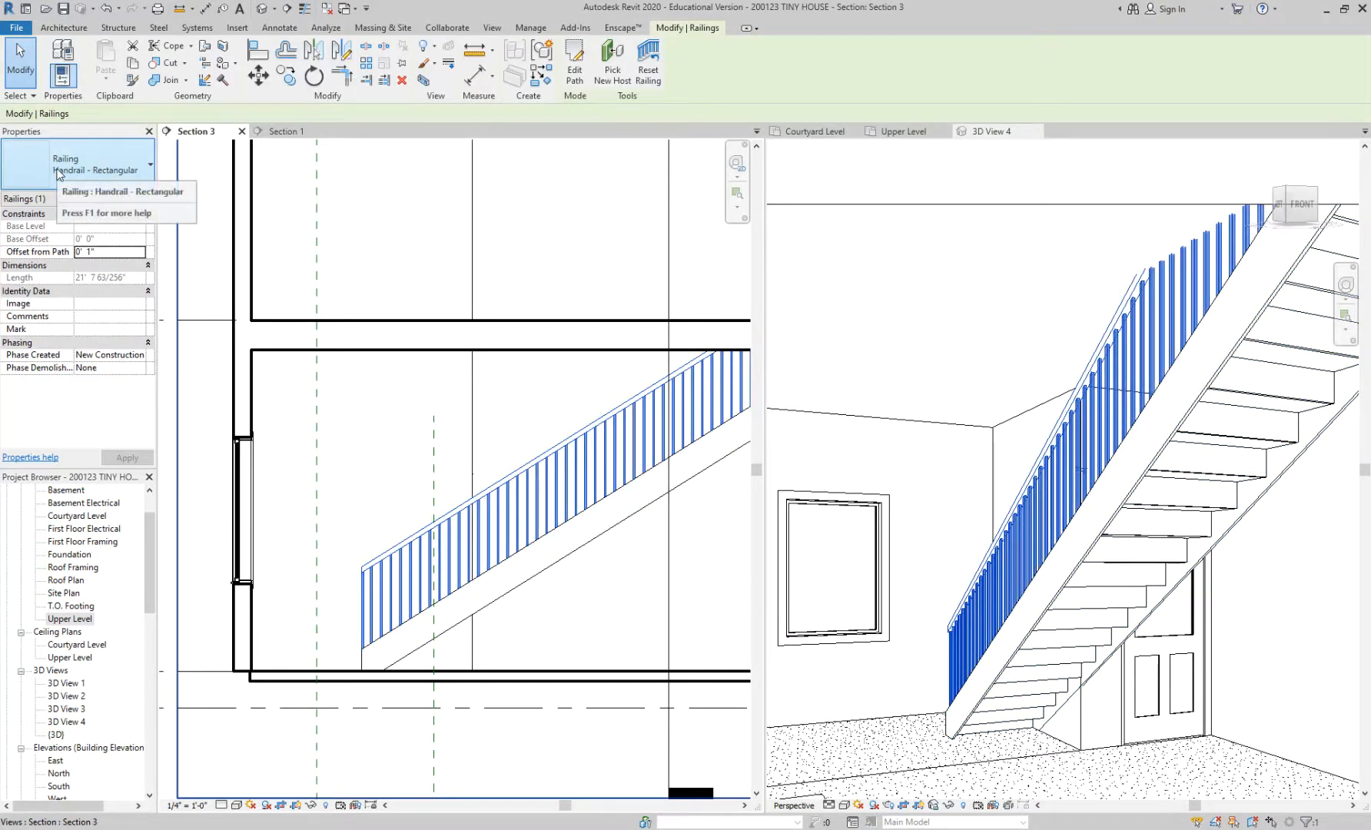
key(Escape)
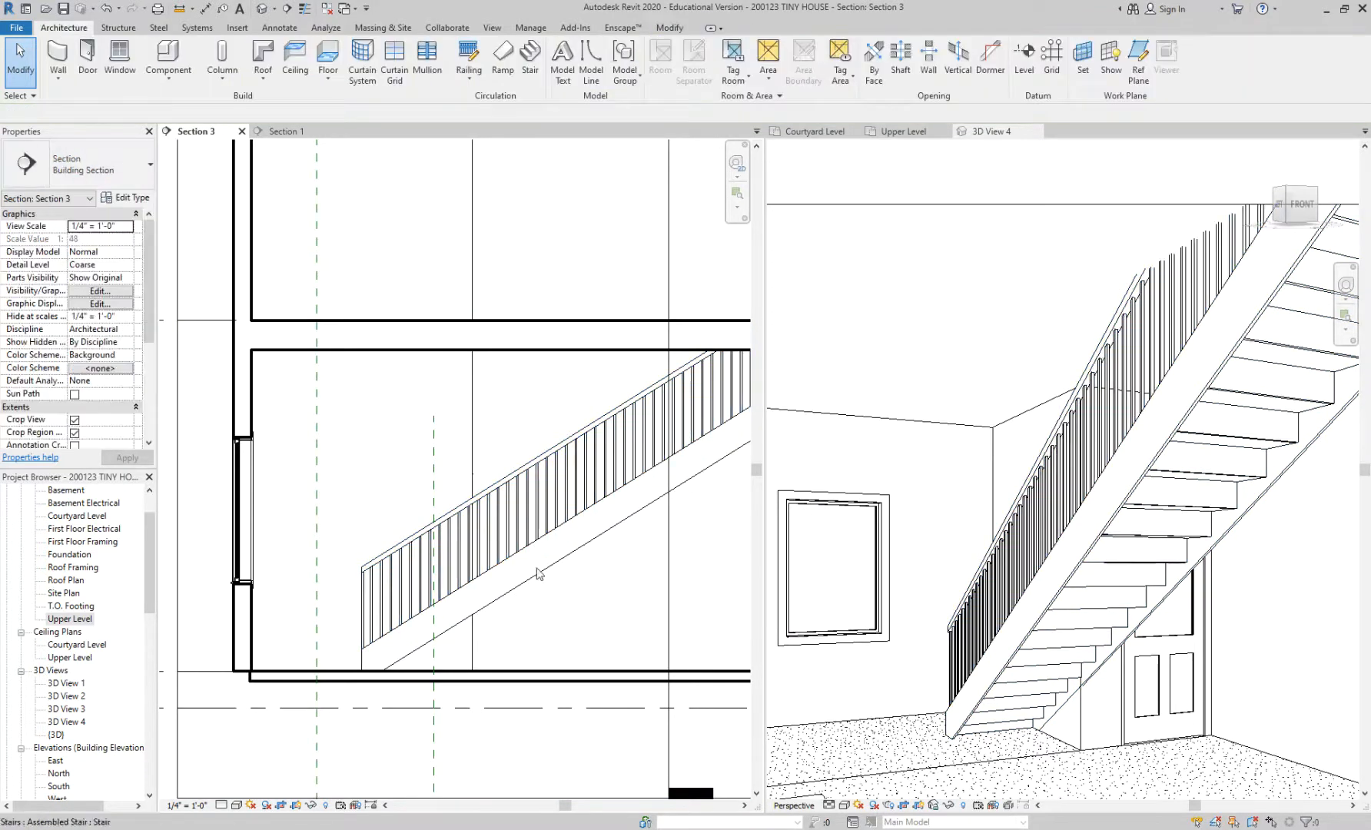
click(538, 576)
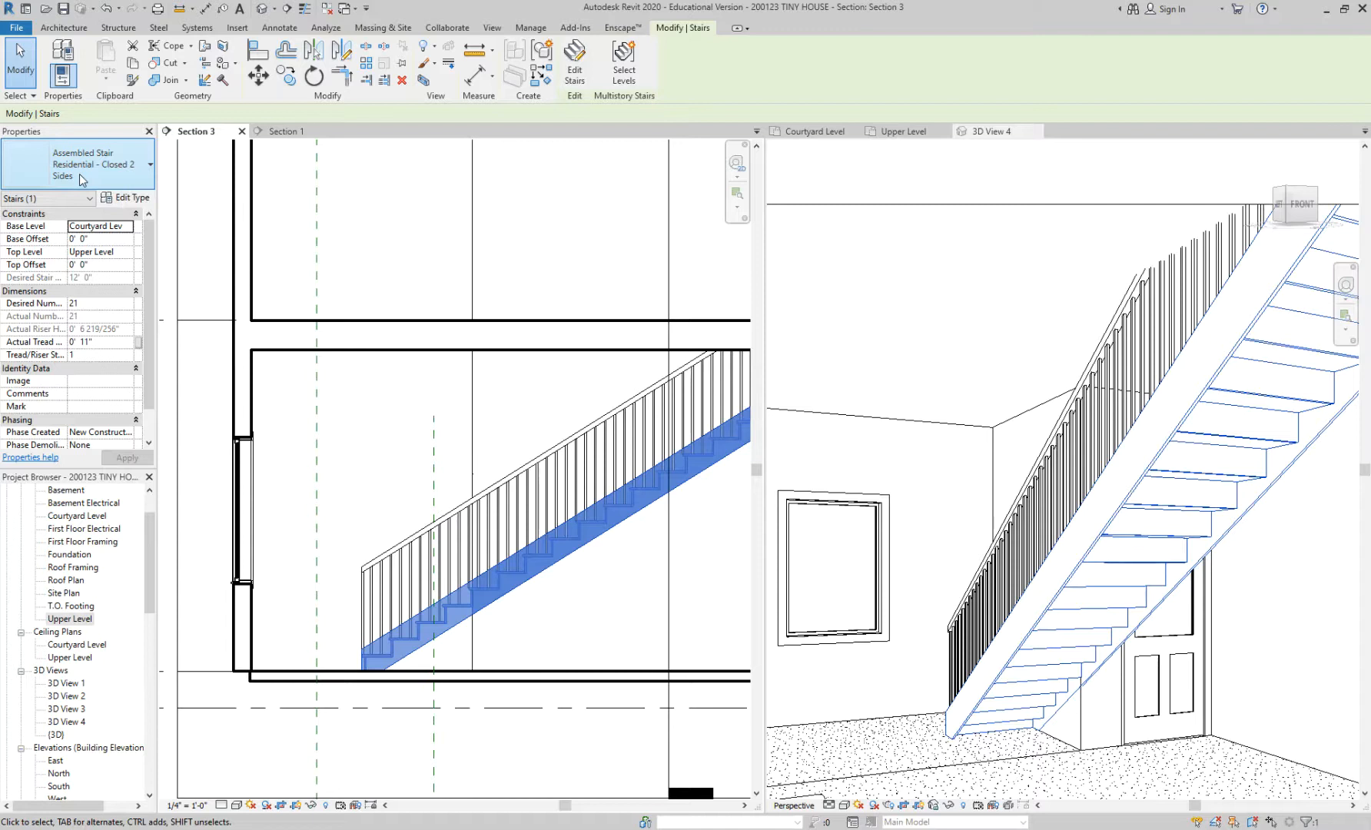
click(734, 529)
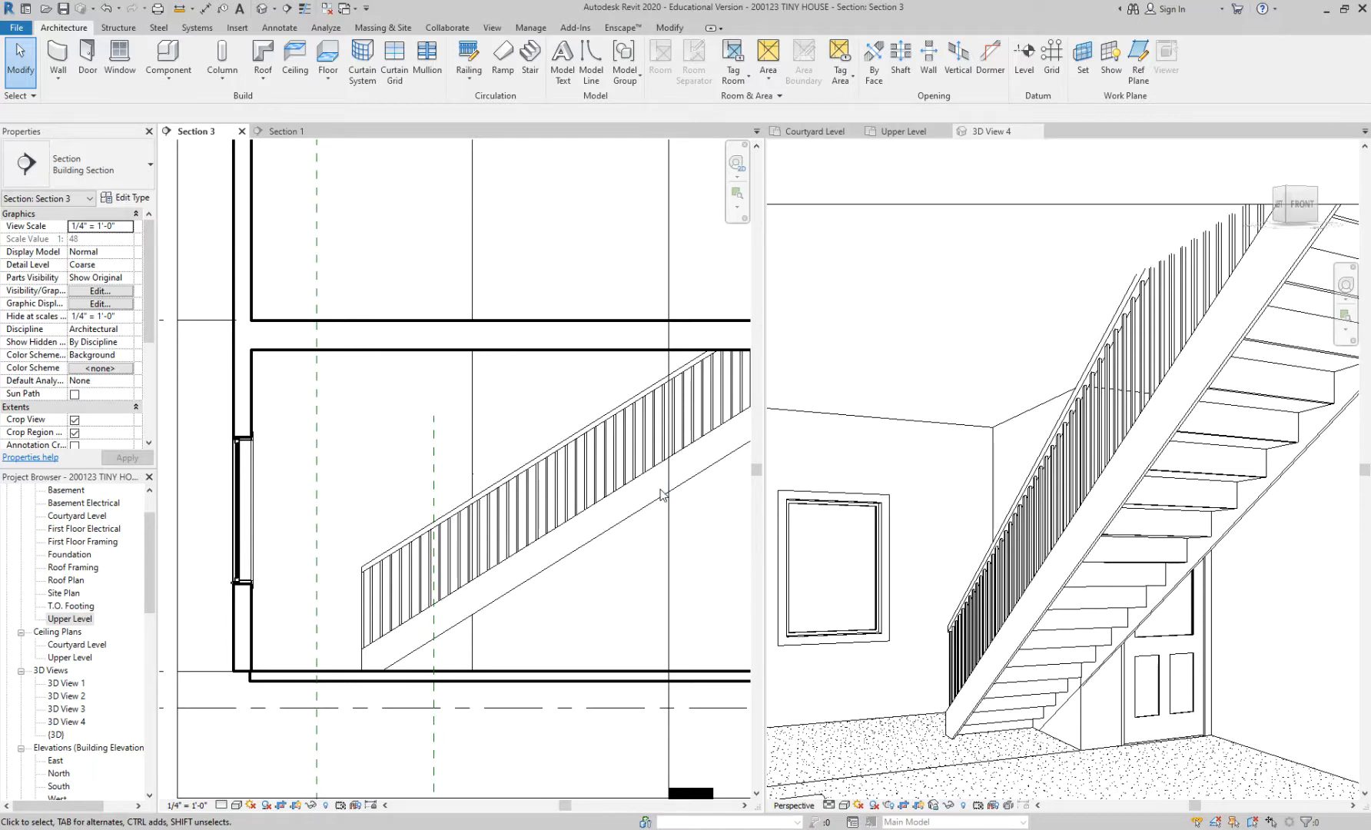
Step: Change the stair's type to Residential - Open 2 Sides and examine its stepped stringer in the section view
click(603, 547)
click(127, 184)
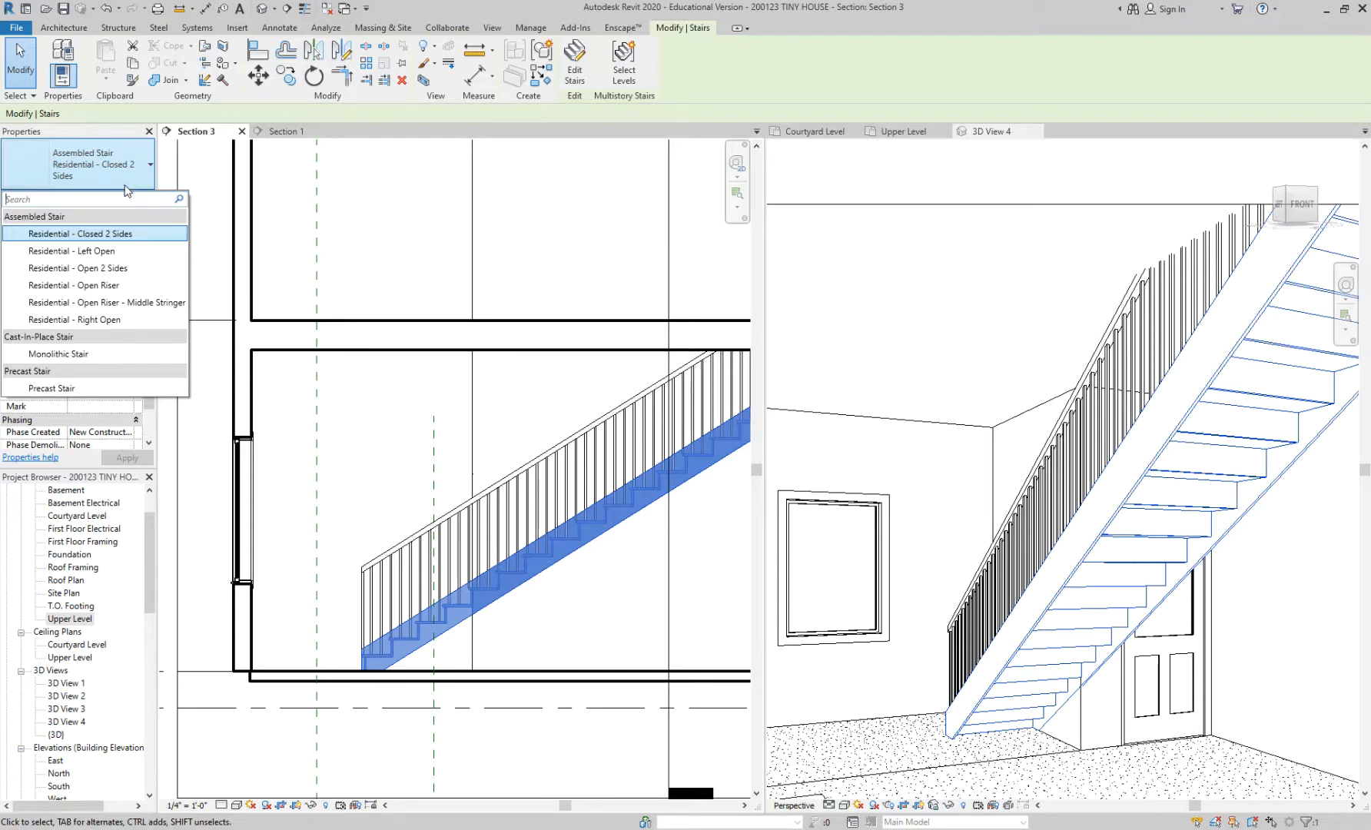
click(115, 269)
click(613, 602)
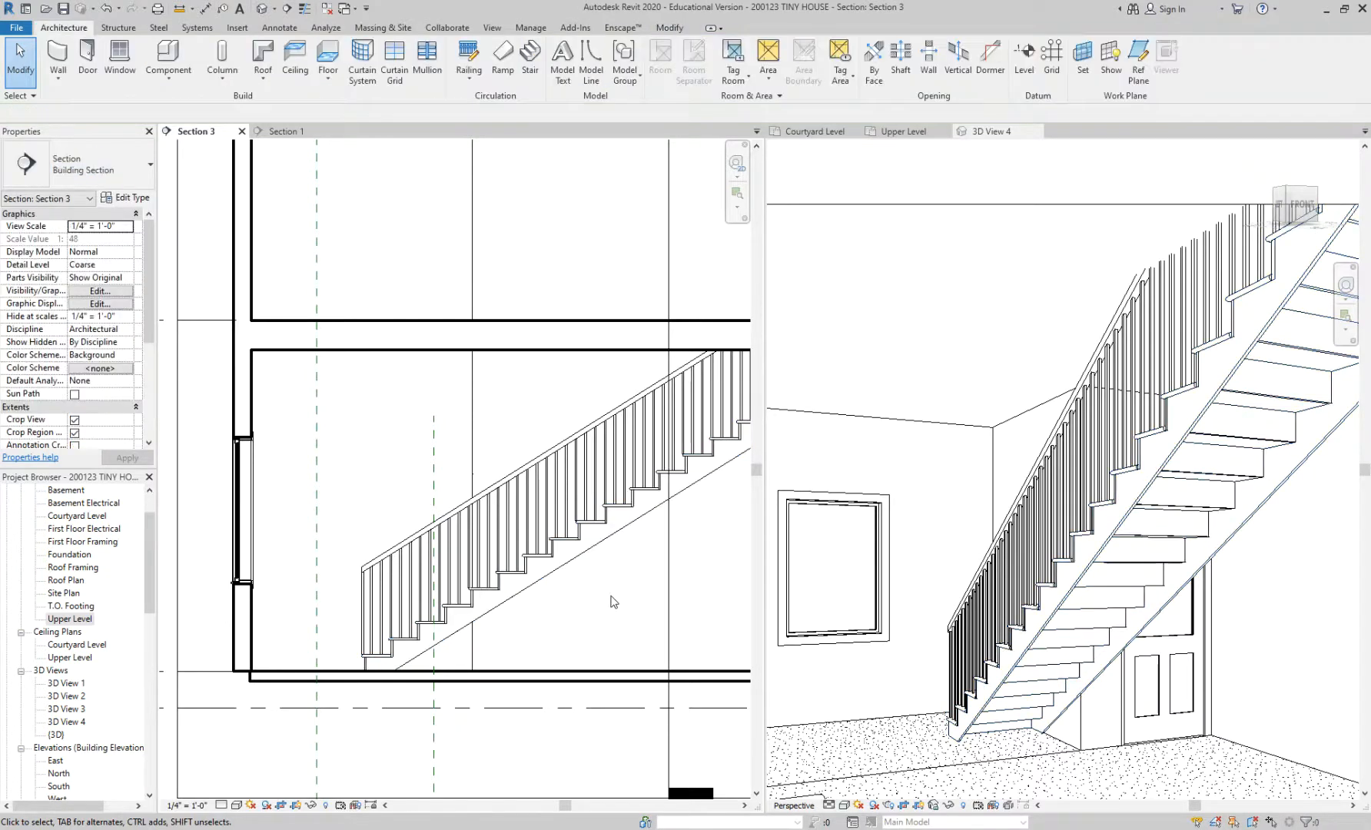
scroll(591, 569, up, 2)
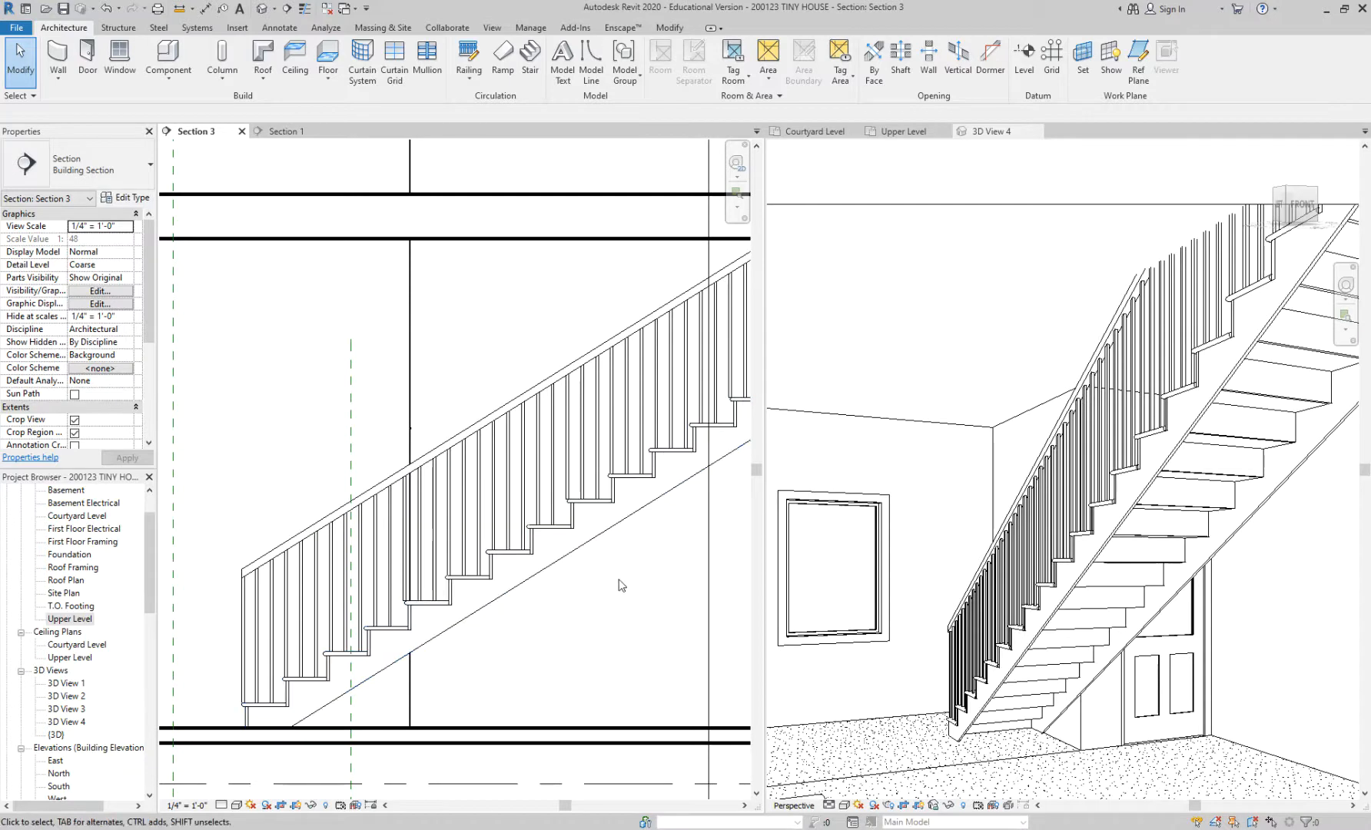
Step: Switch the stair's type back to Residential - Closed 2 Sides and clear the selection
click(623, 529)
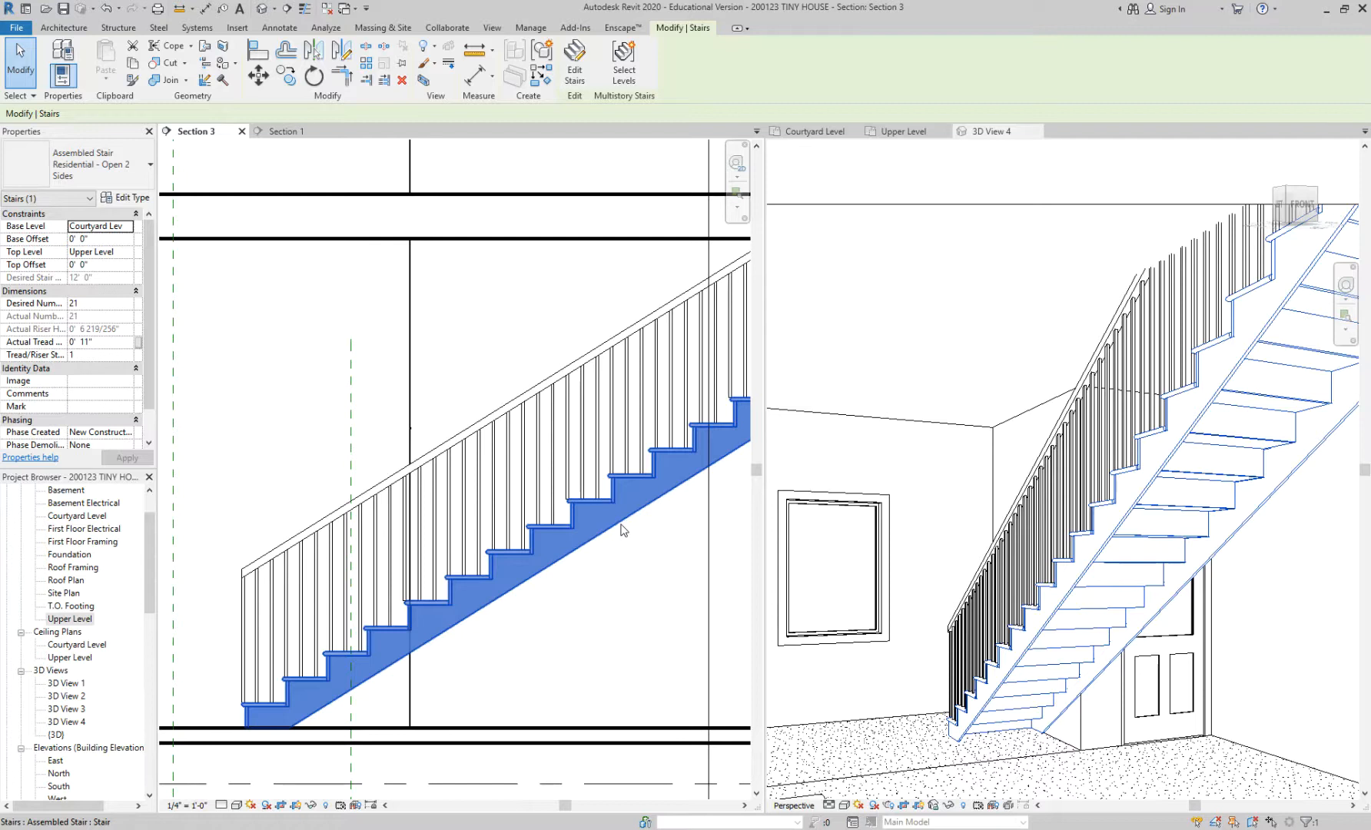
click(92, 164)
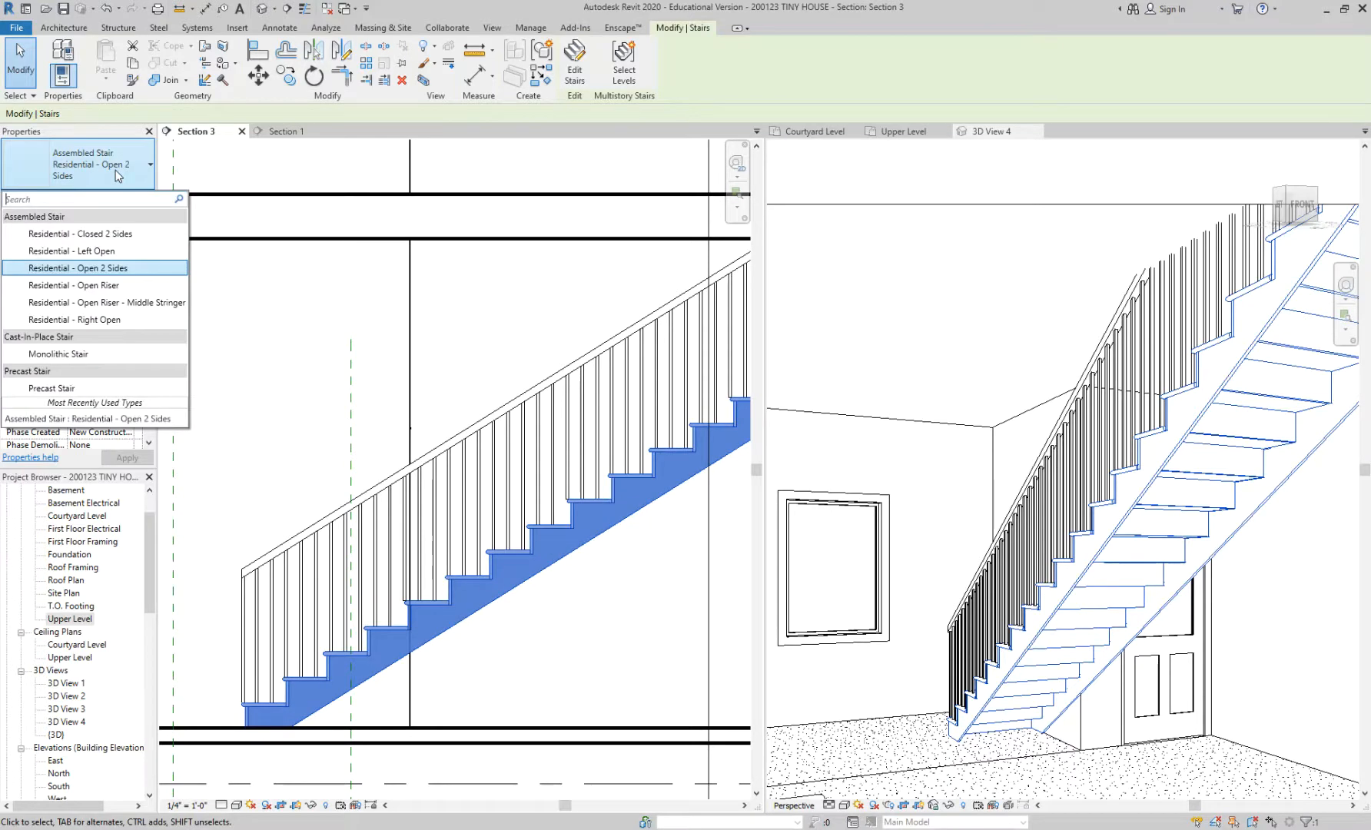
click(117, 235)
click(618, 650)
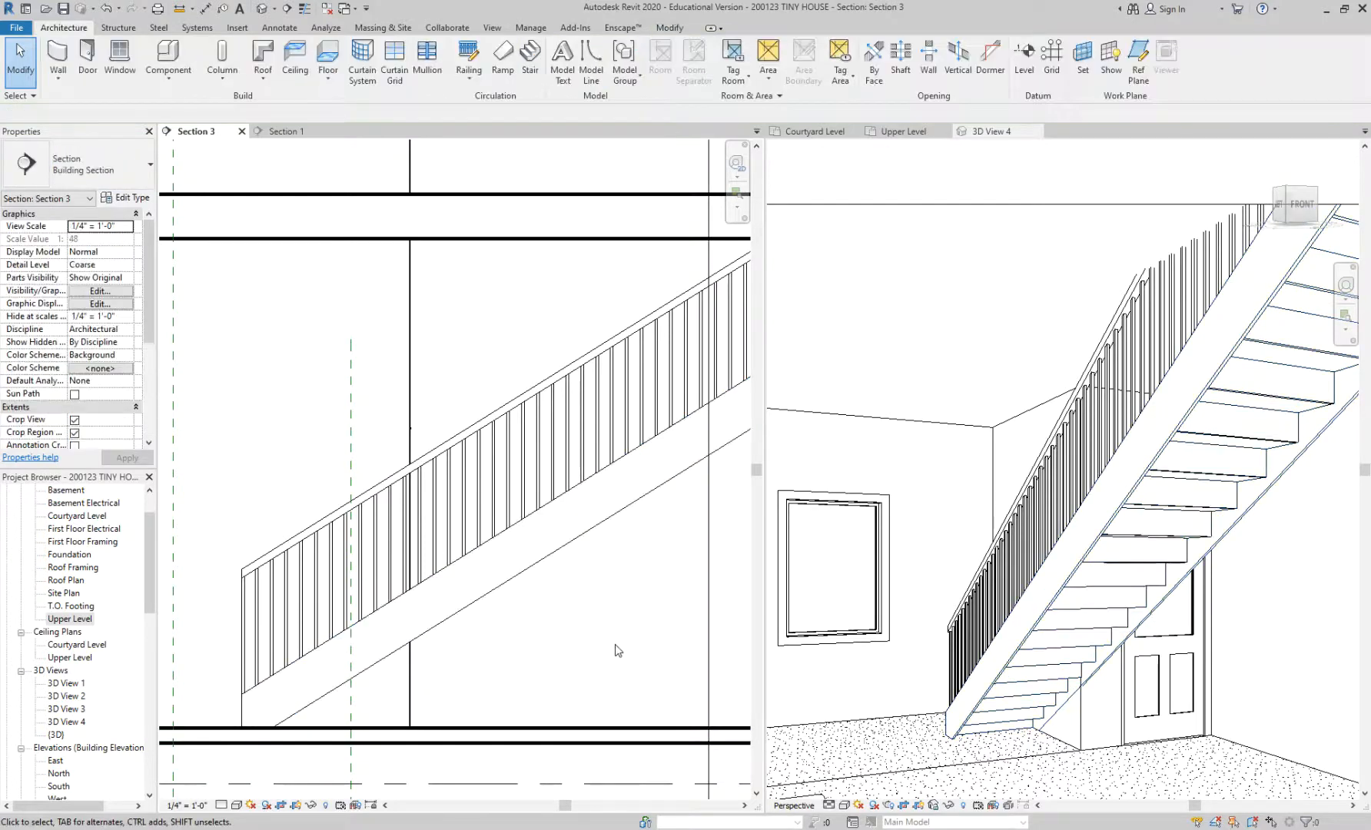
Step: Set the stair to the Residential - Open 2 Sides type again, comparing it in the section and camera views
click(561, 545)
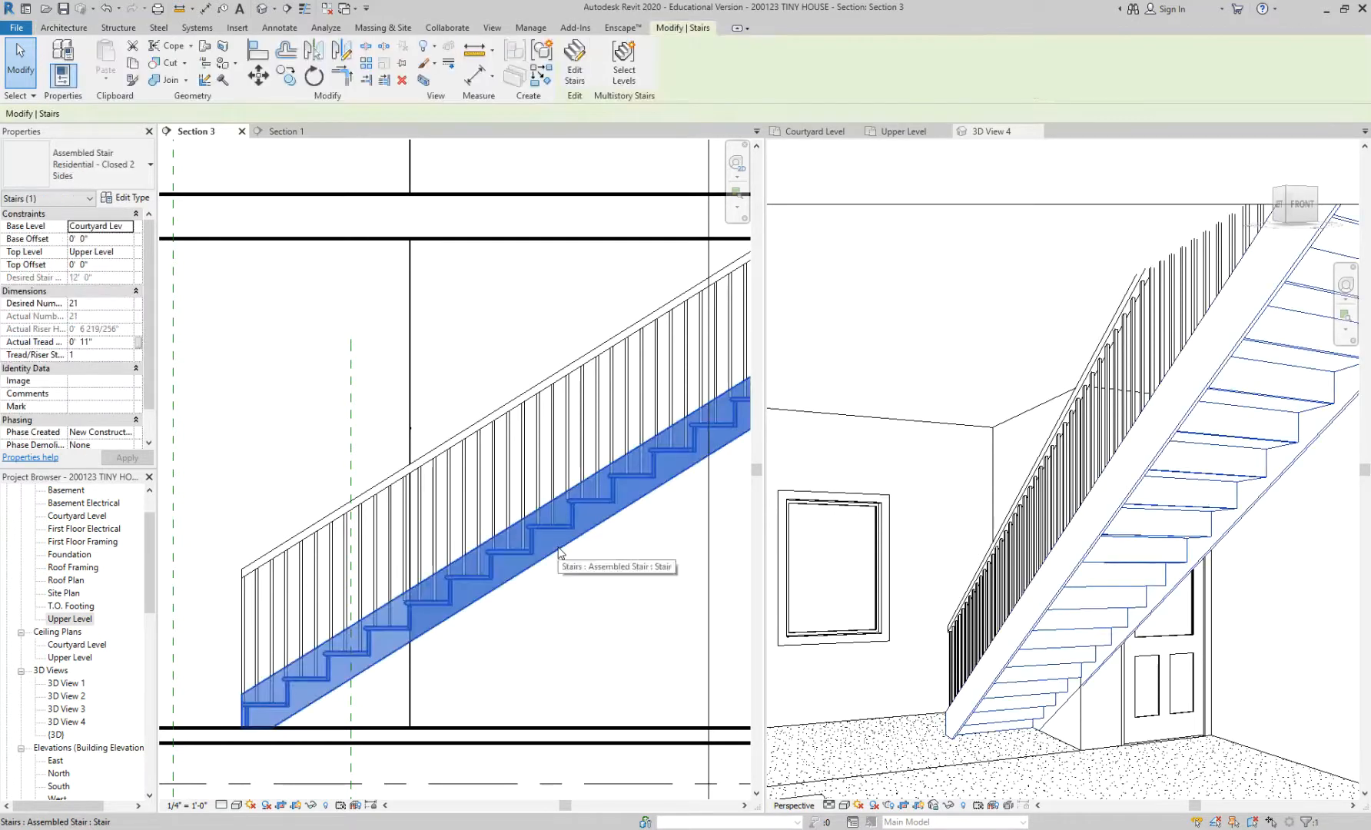
click(87, 151)
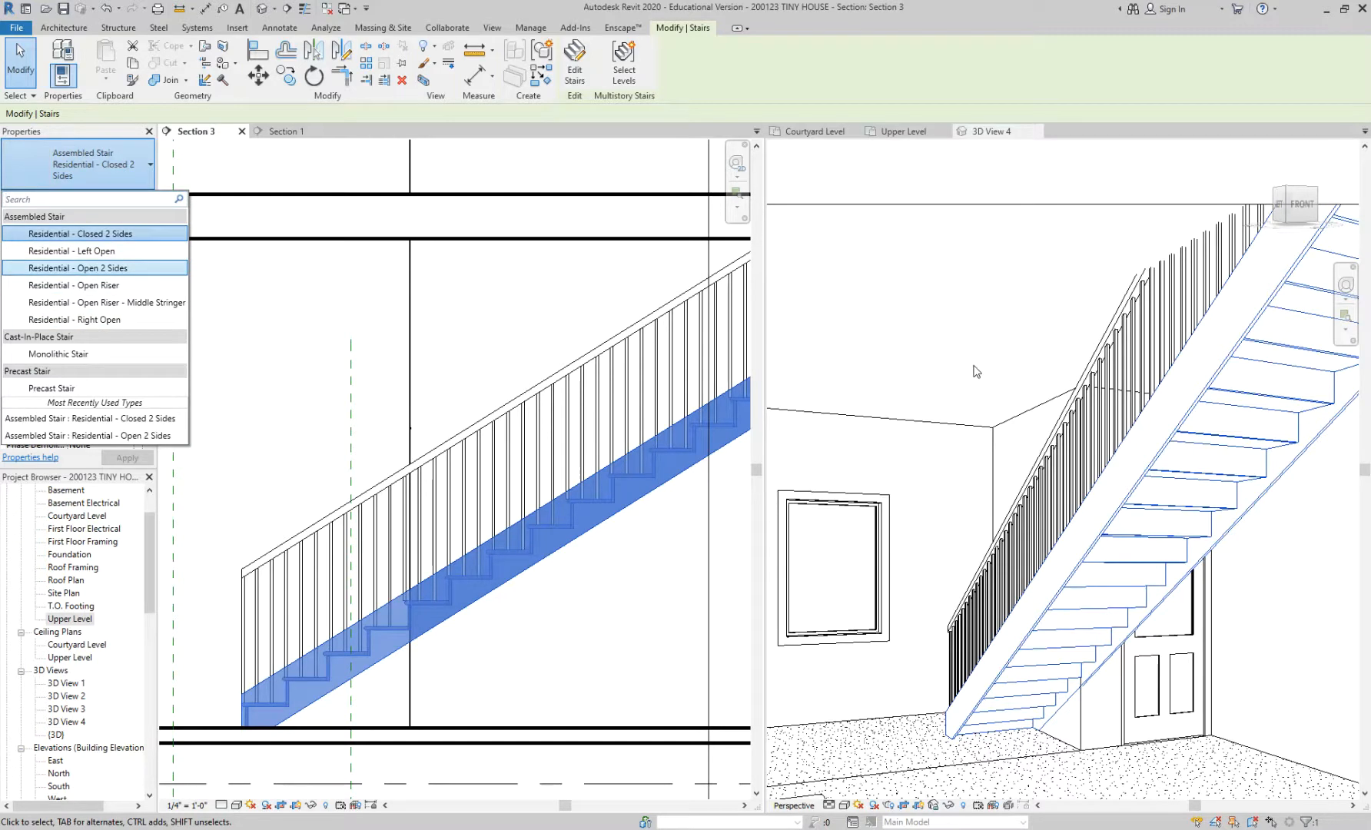
scroll(975, 372, down, 1)
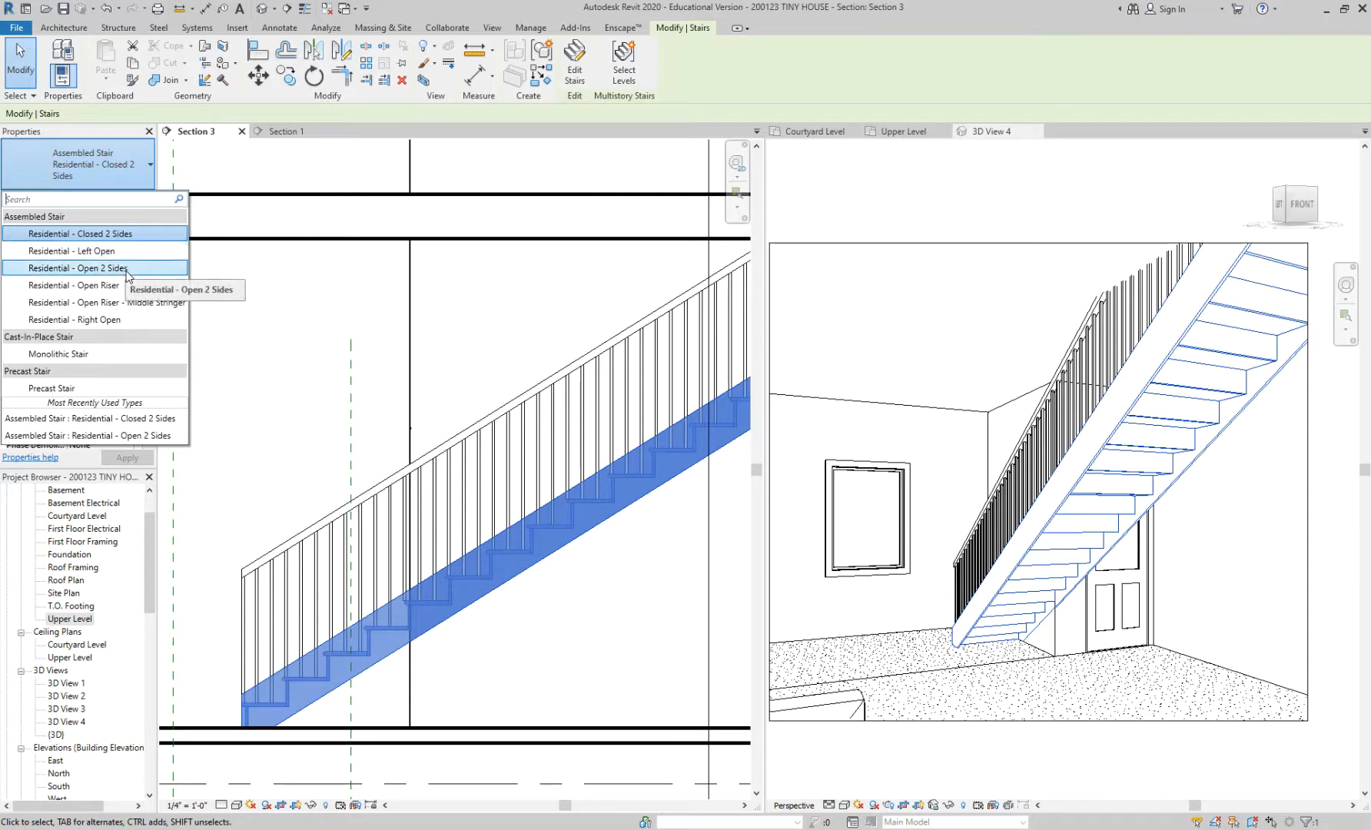
click(127, 275)
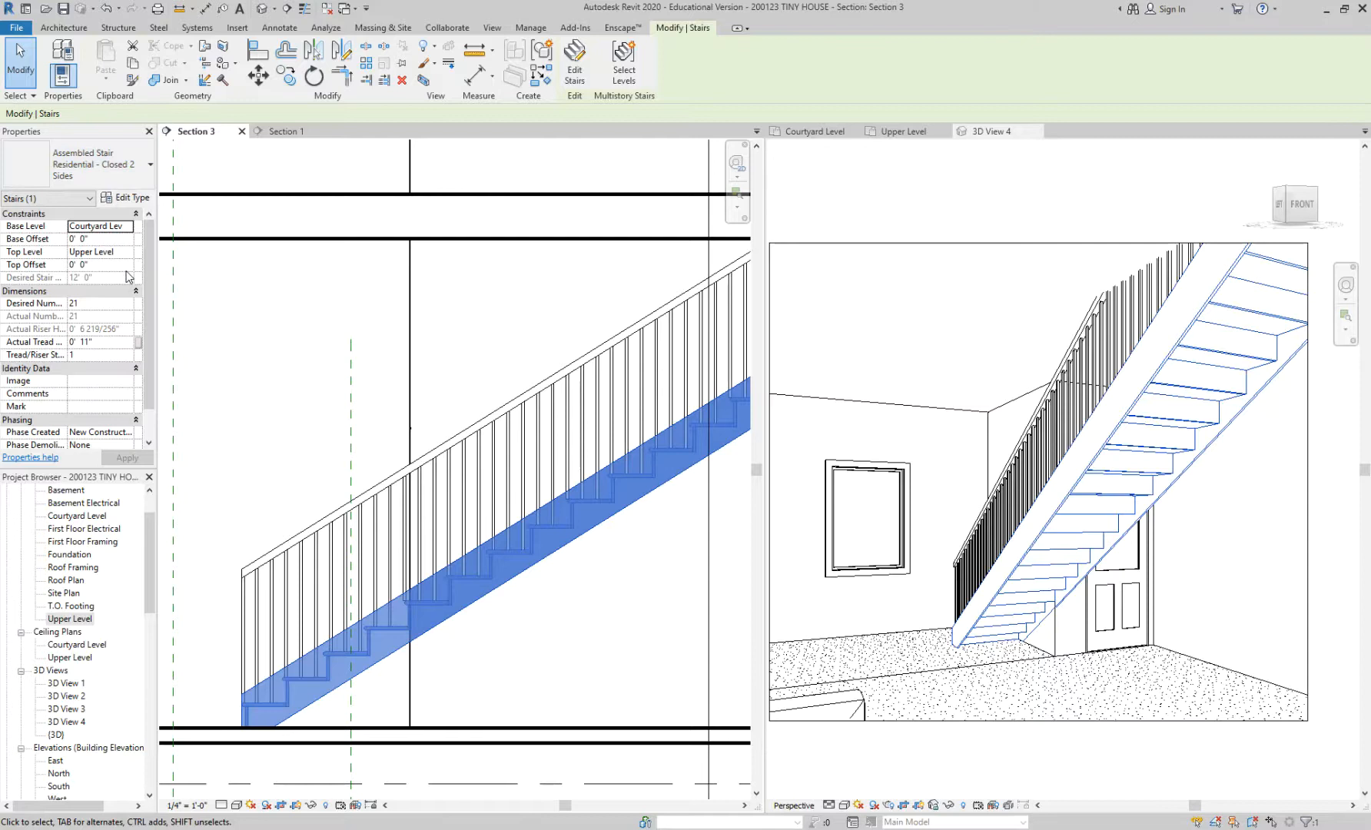
click(604, 624)
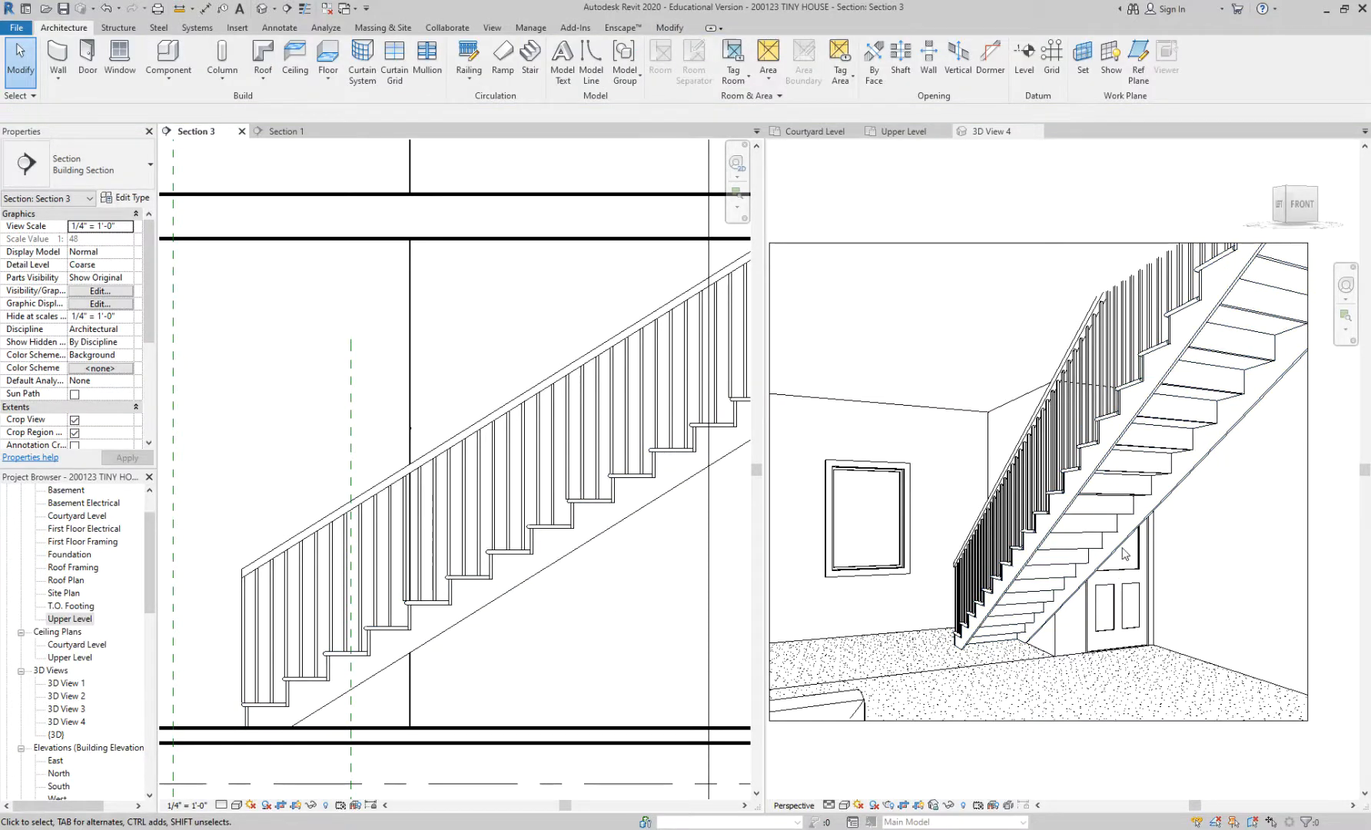
Step: Turn the camera view to the stair's underside and change the stair's type to Residential - Open Riser
click(1123, 552)
shift+middle_drag(1123, 552, 1002, 545)
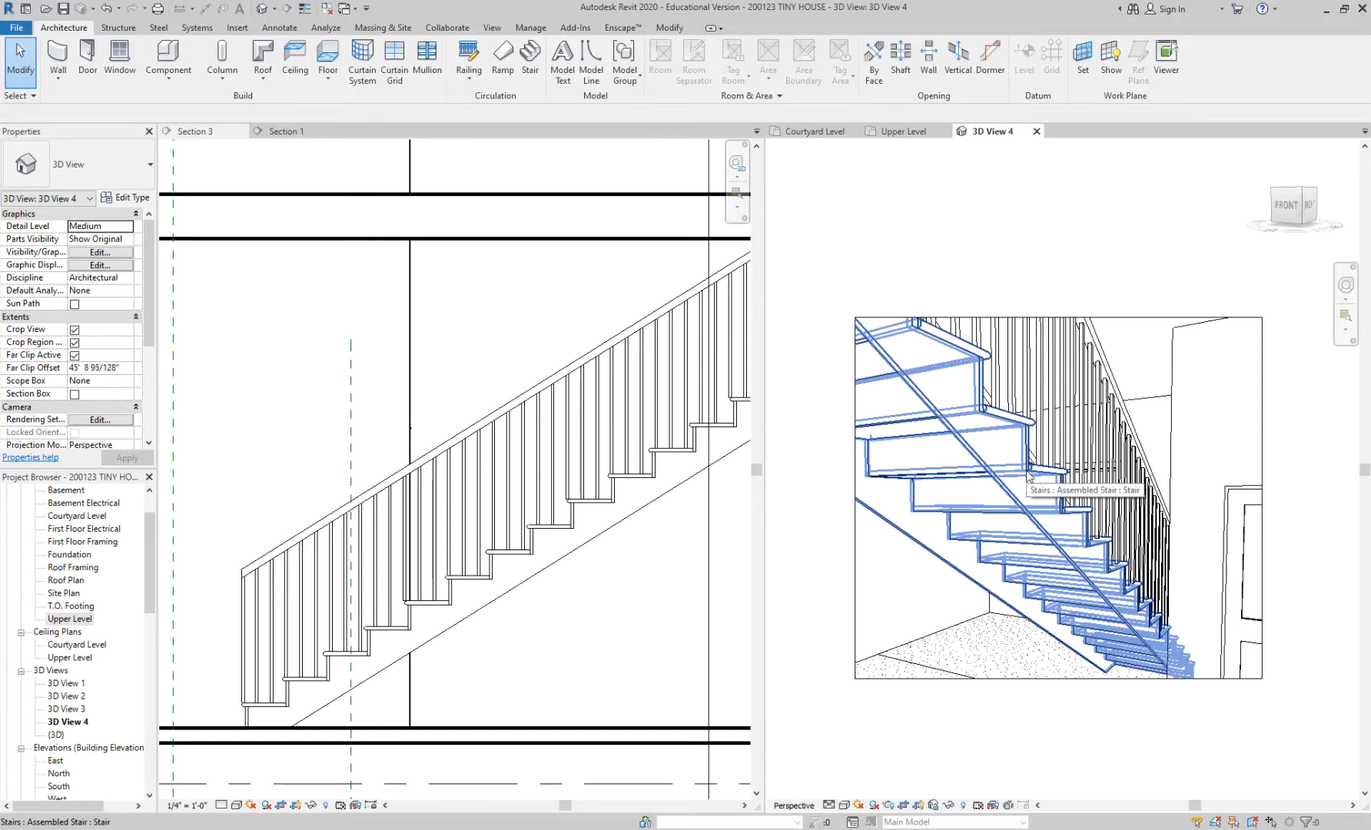
click(89, 174)
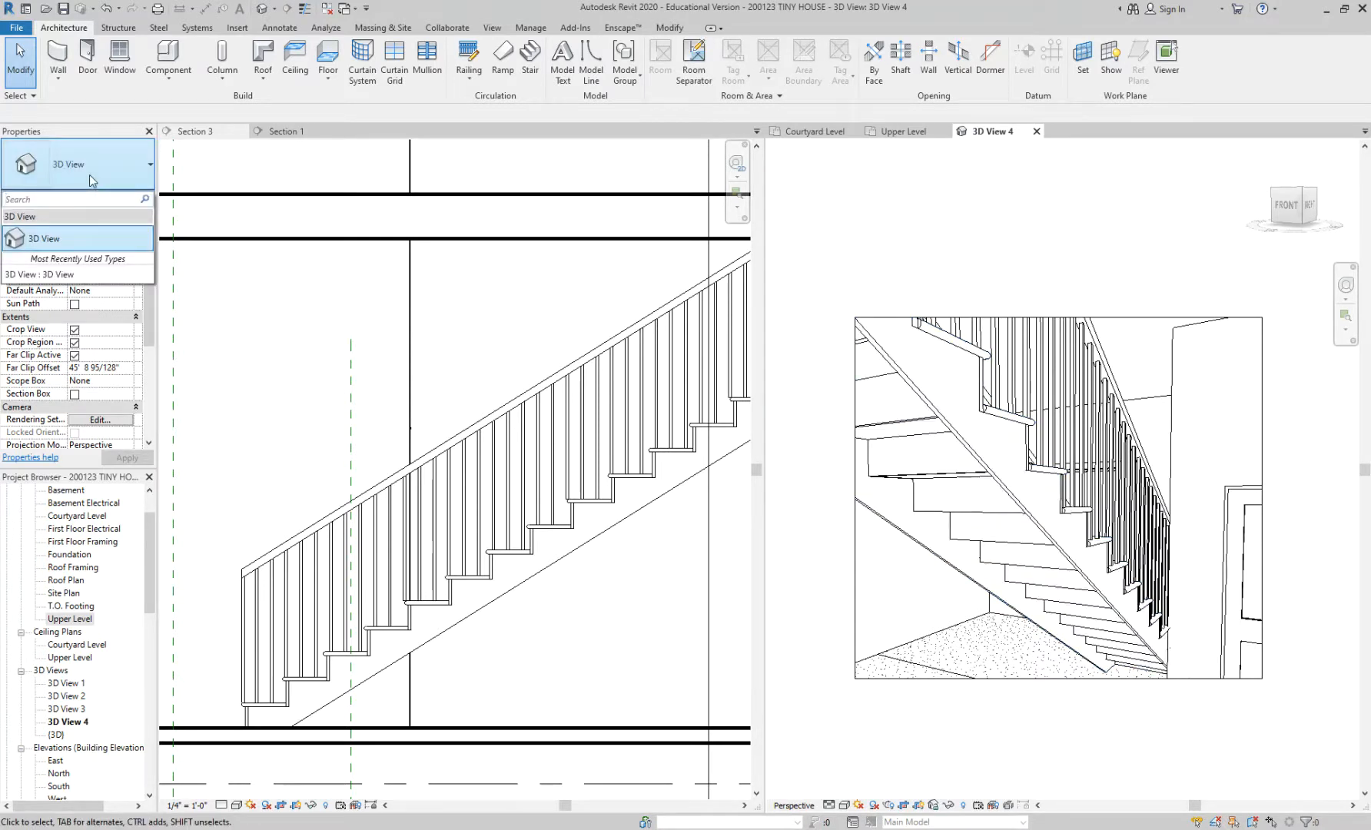
click(1023, 517)
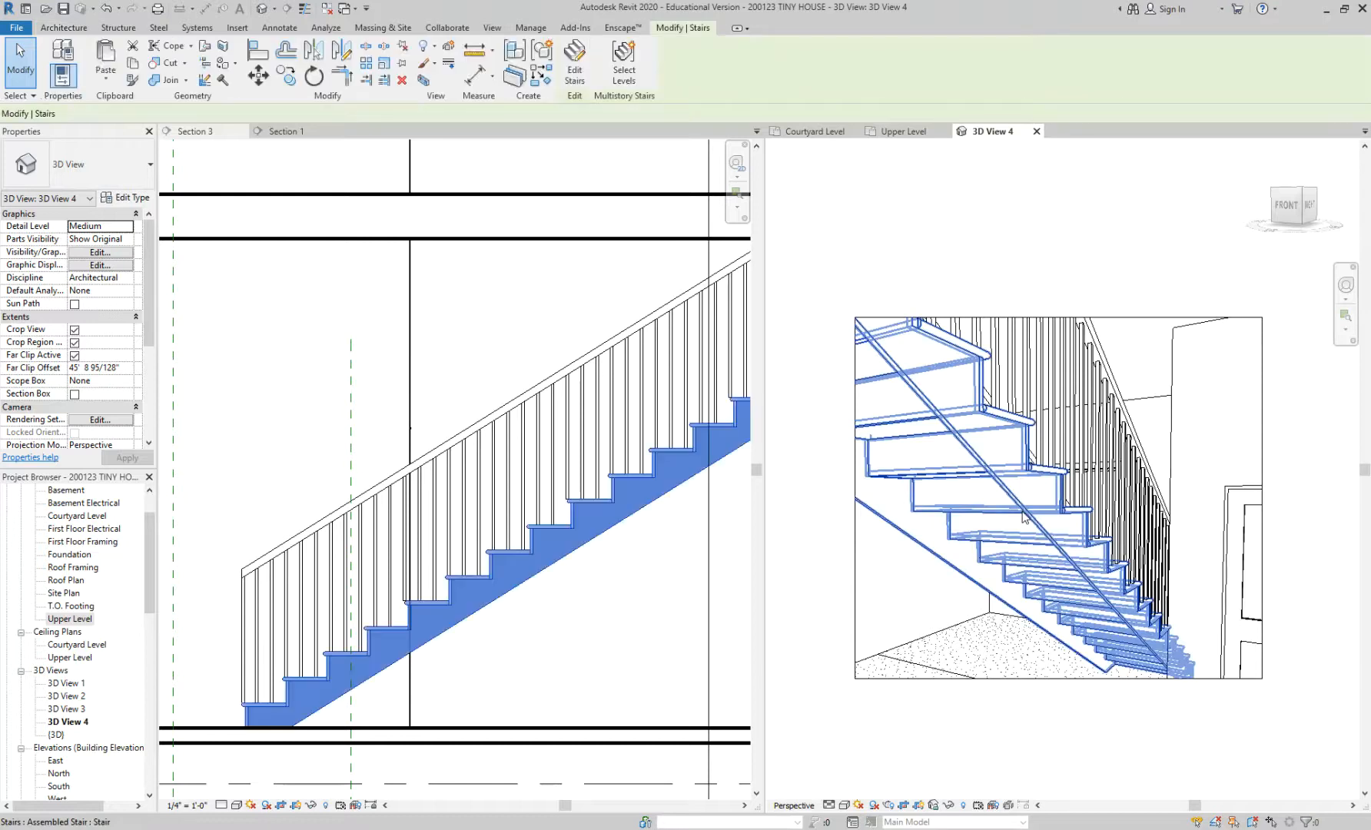
click(137, 170)
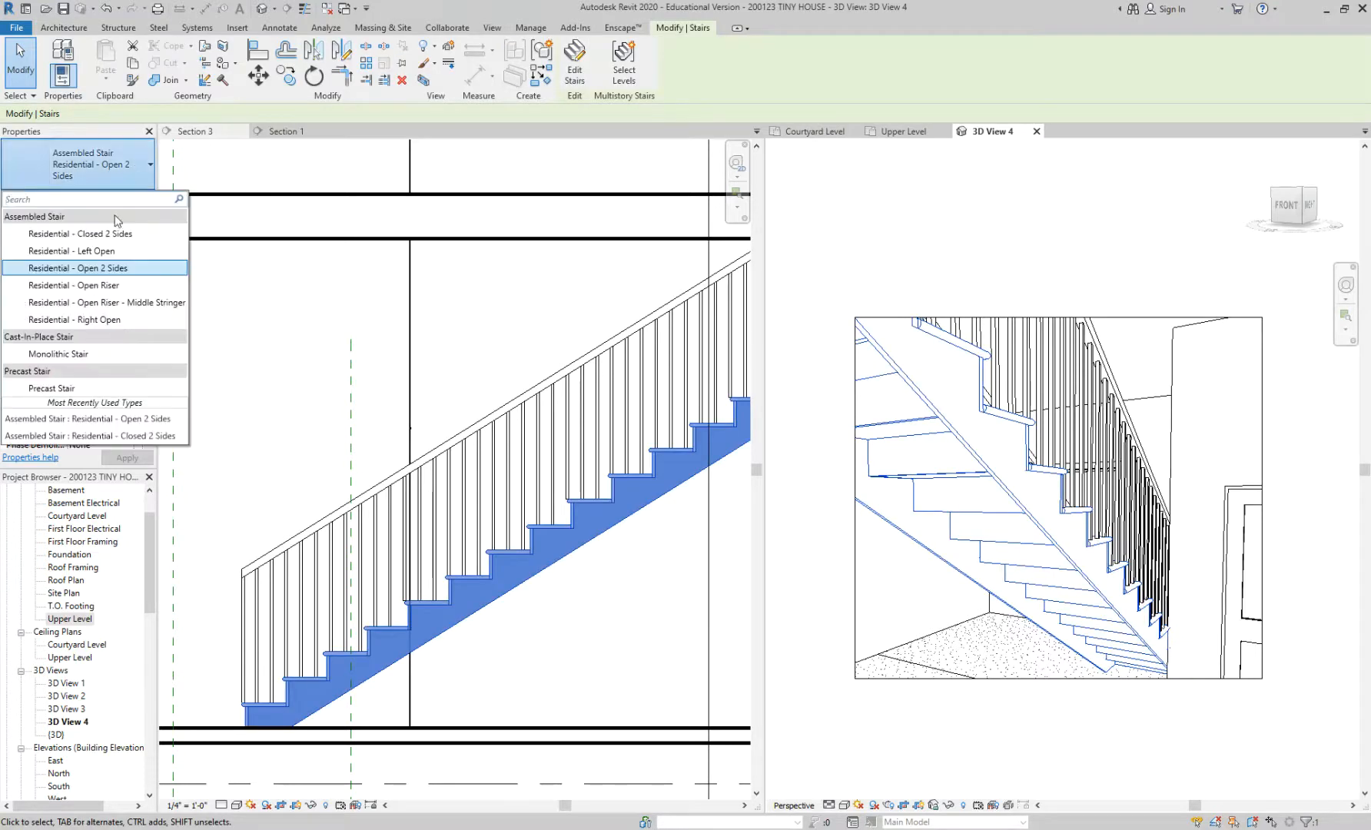
click(117, 286)
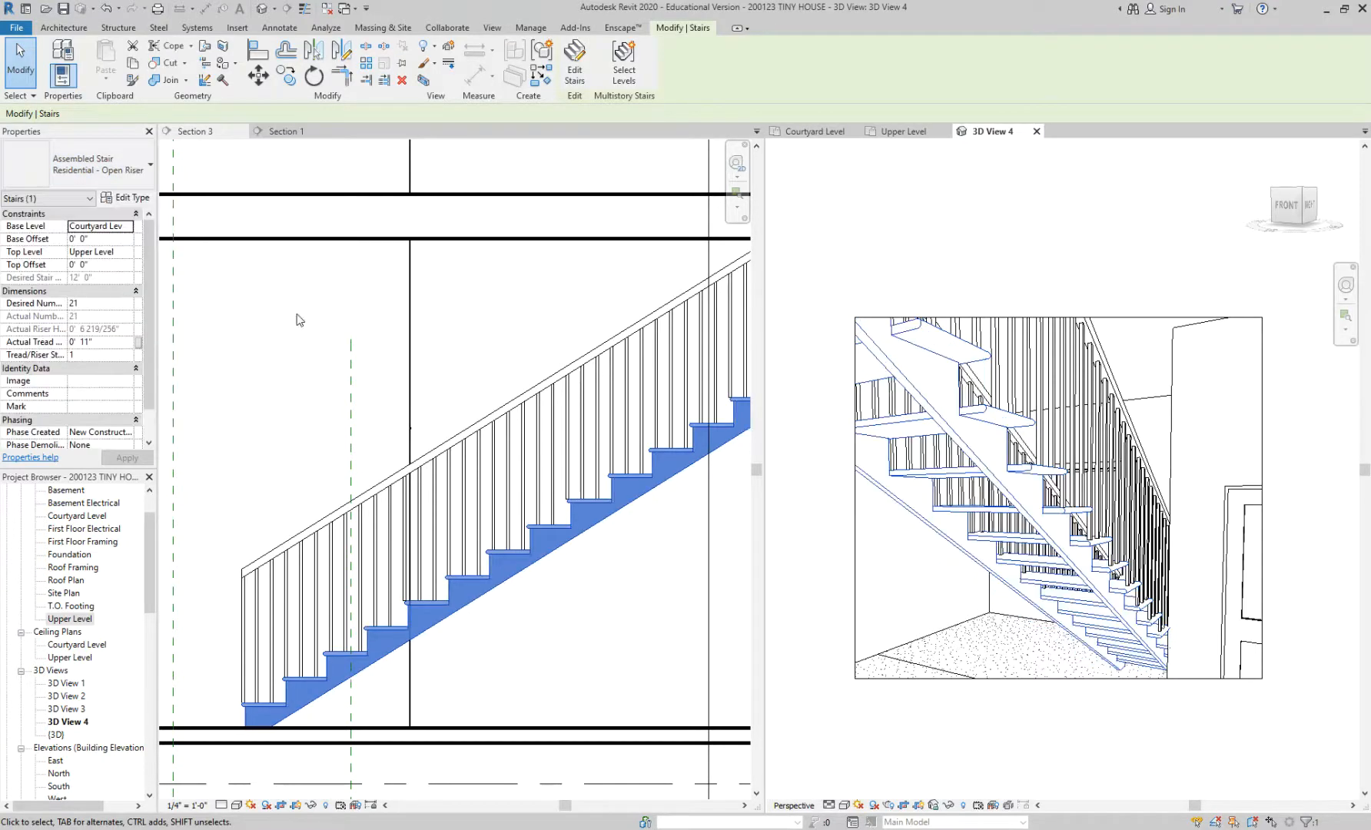
click(926, 607)
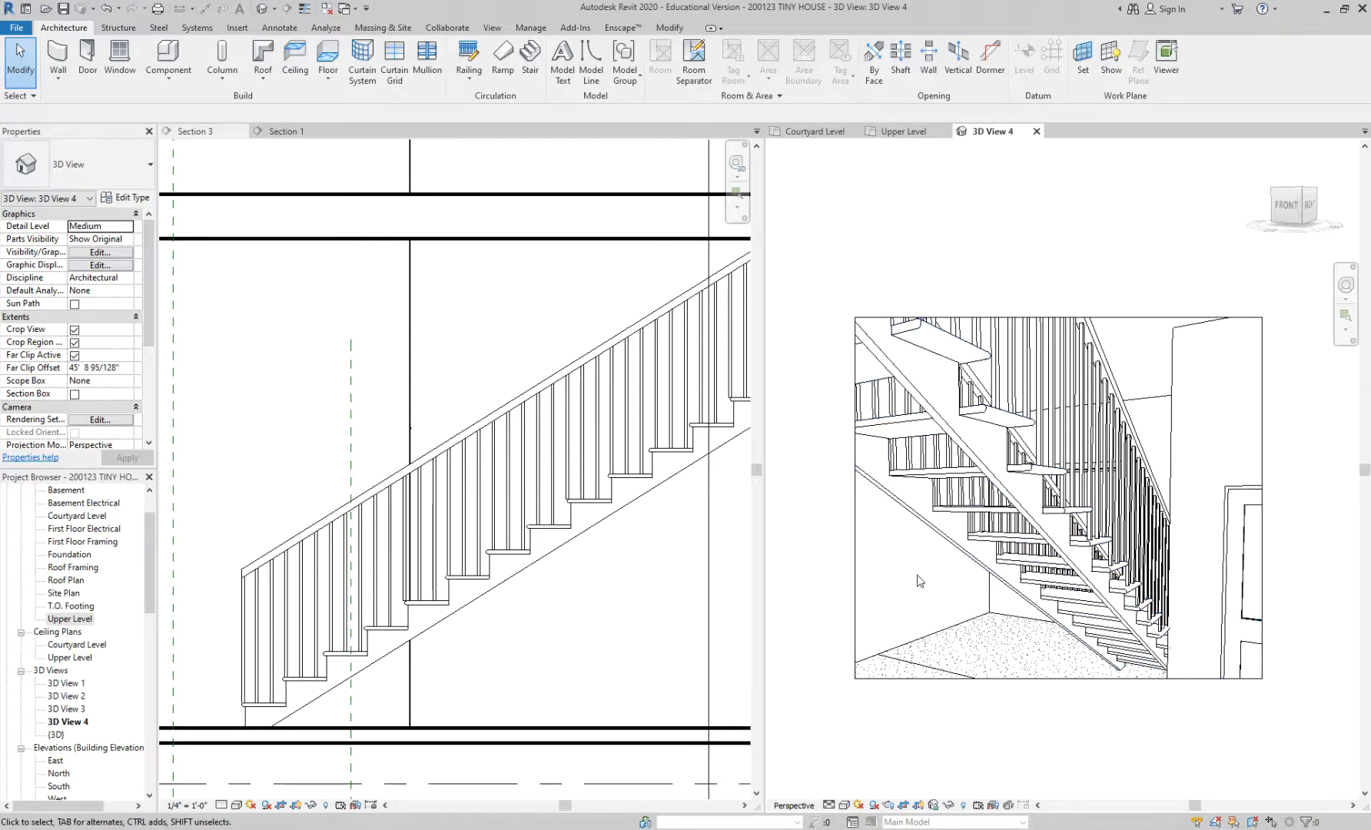
Step: Change the stair's type to Residential - Open Riser - Middle Stringer
click(918, 526)
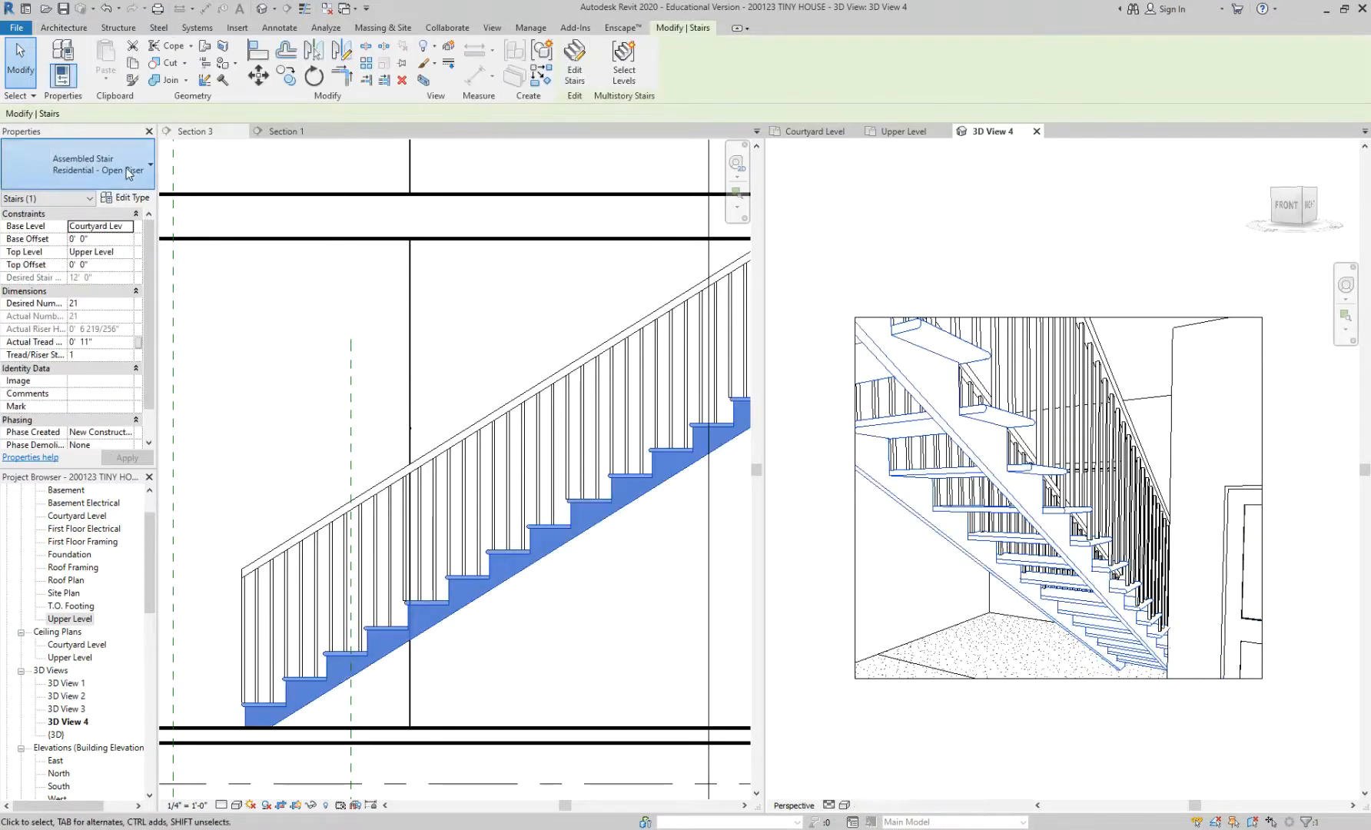
click(92, 164)
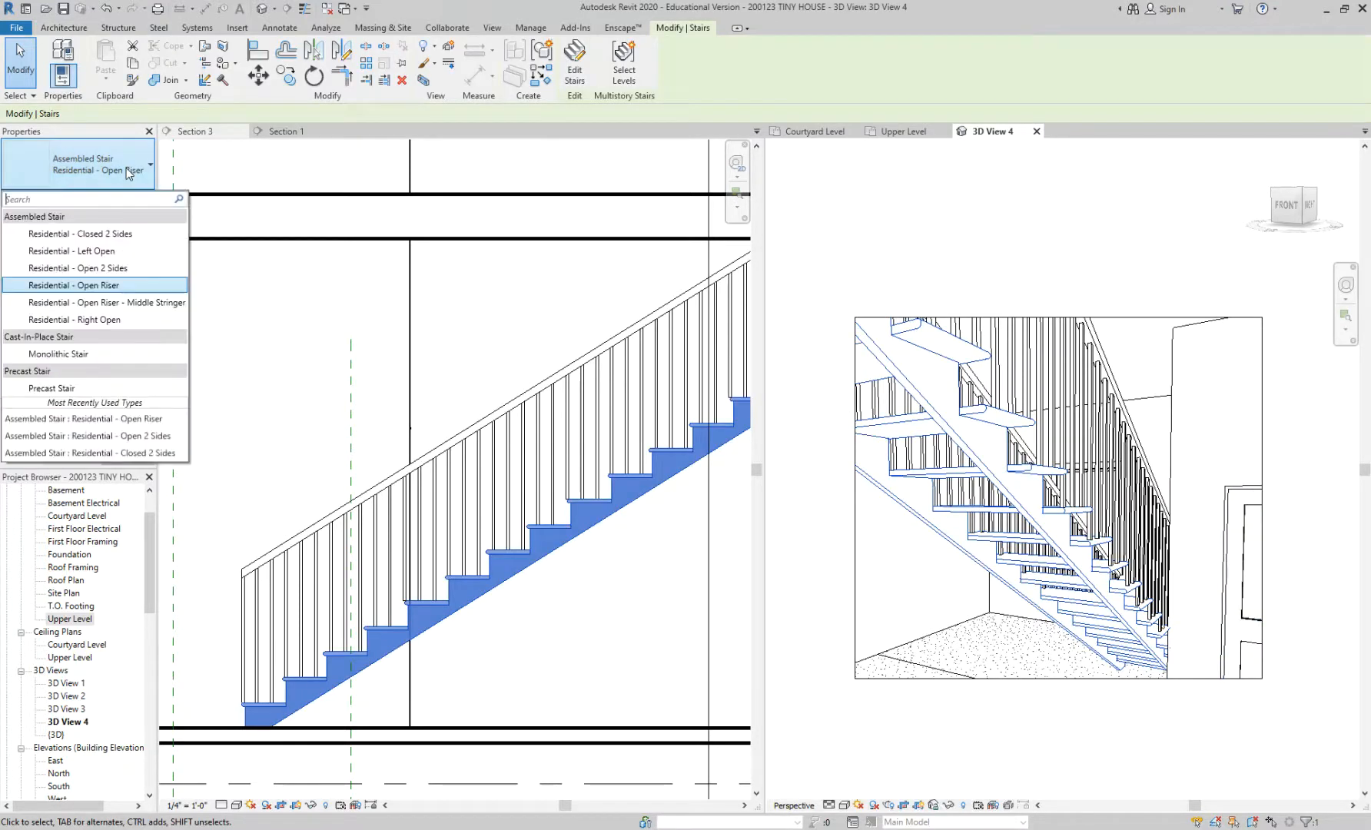
click(134, 303)
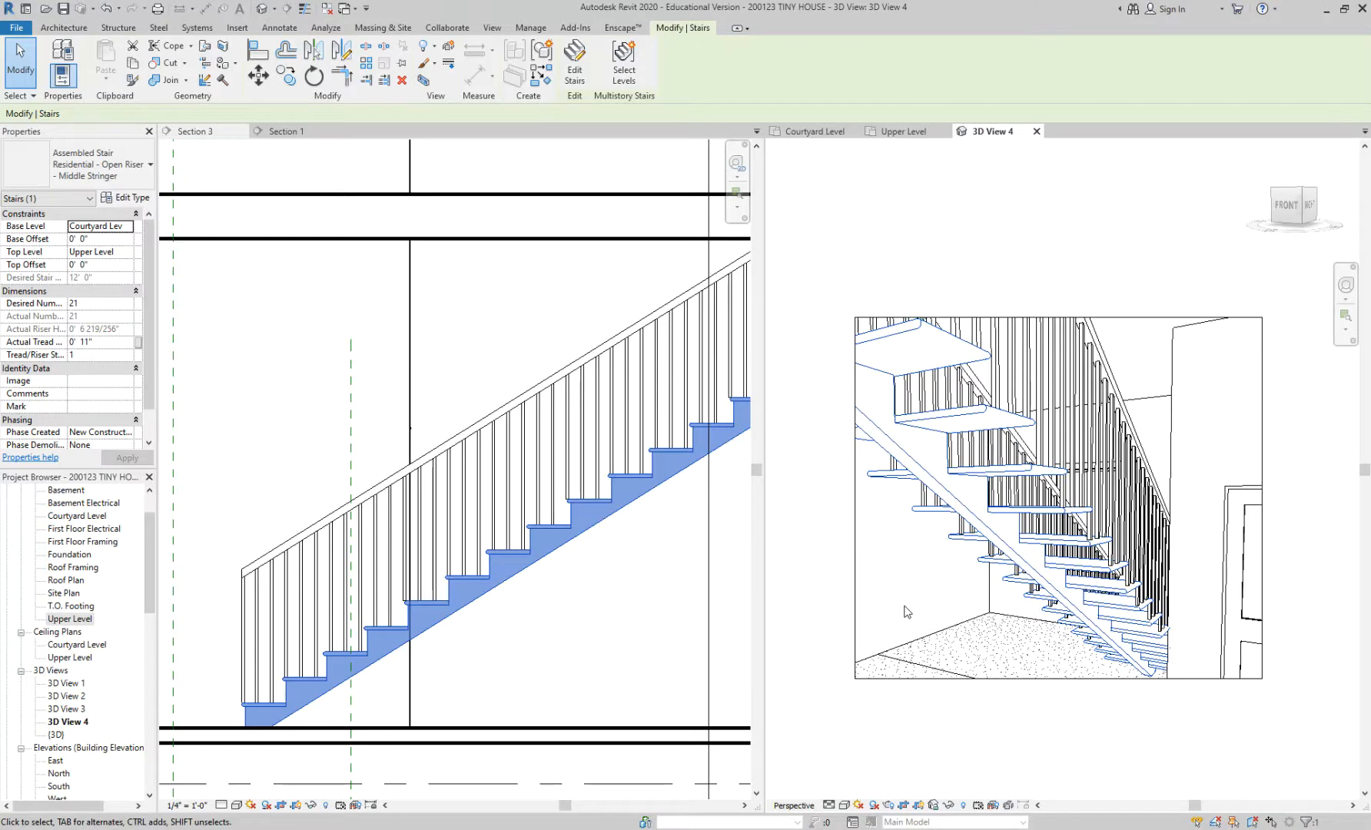
Step: Change the stair's type to Residential - Right Open and clear the selection
click(105, 170)
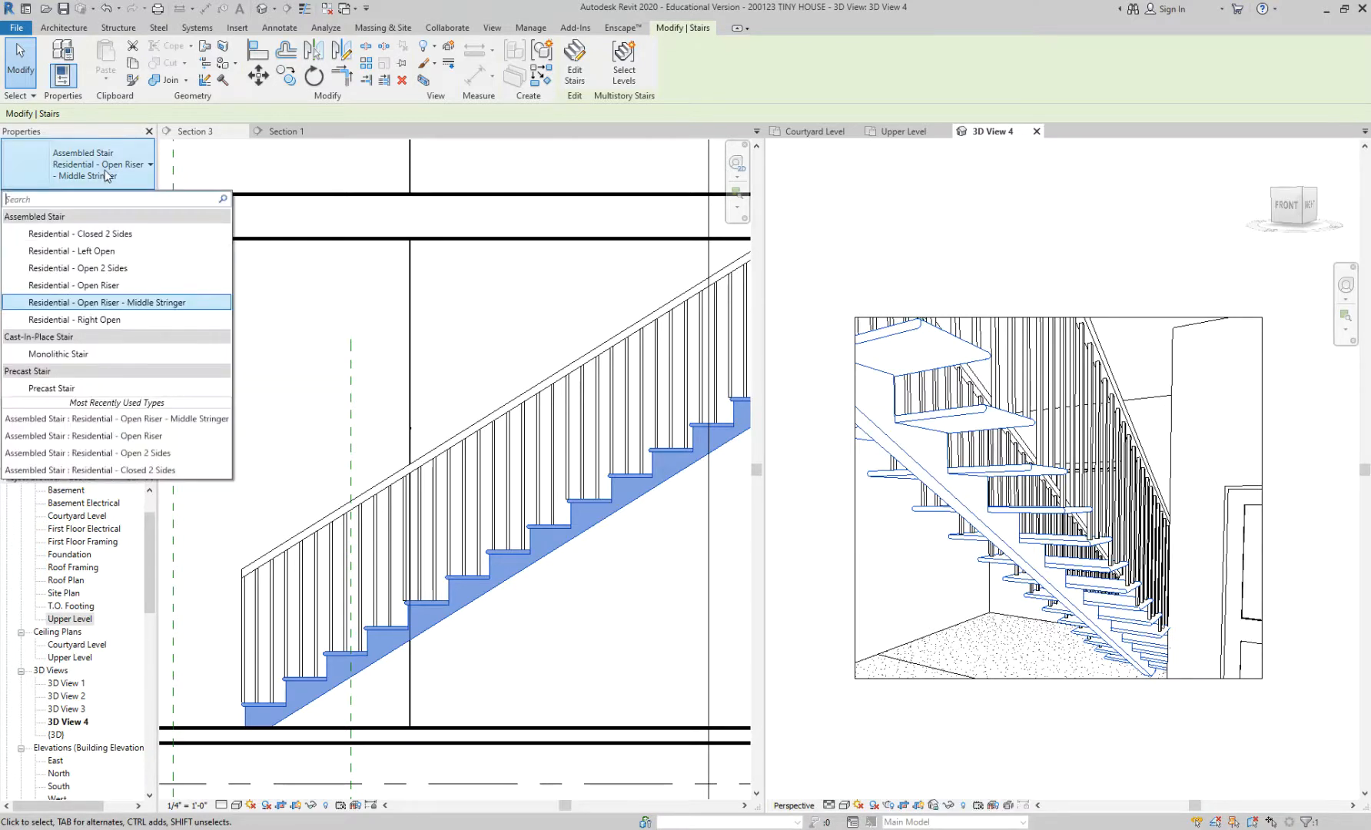
click(115, 319)
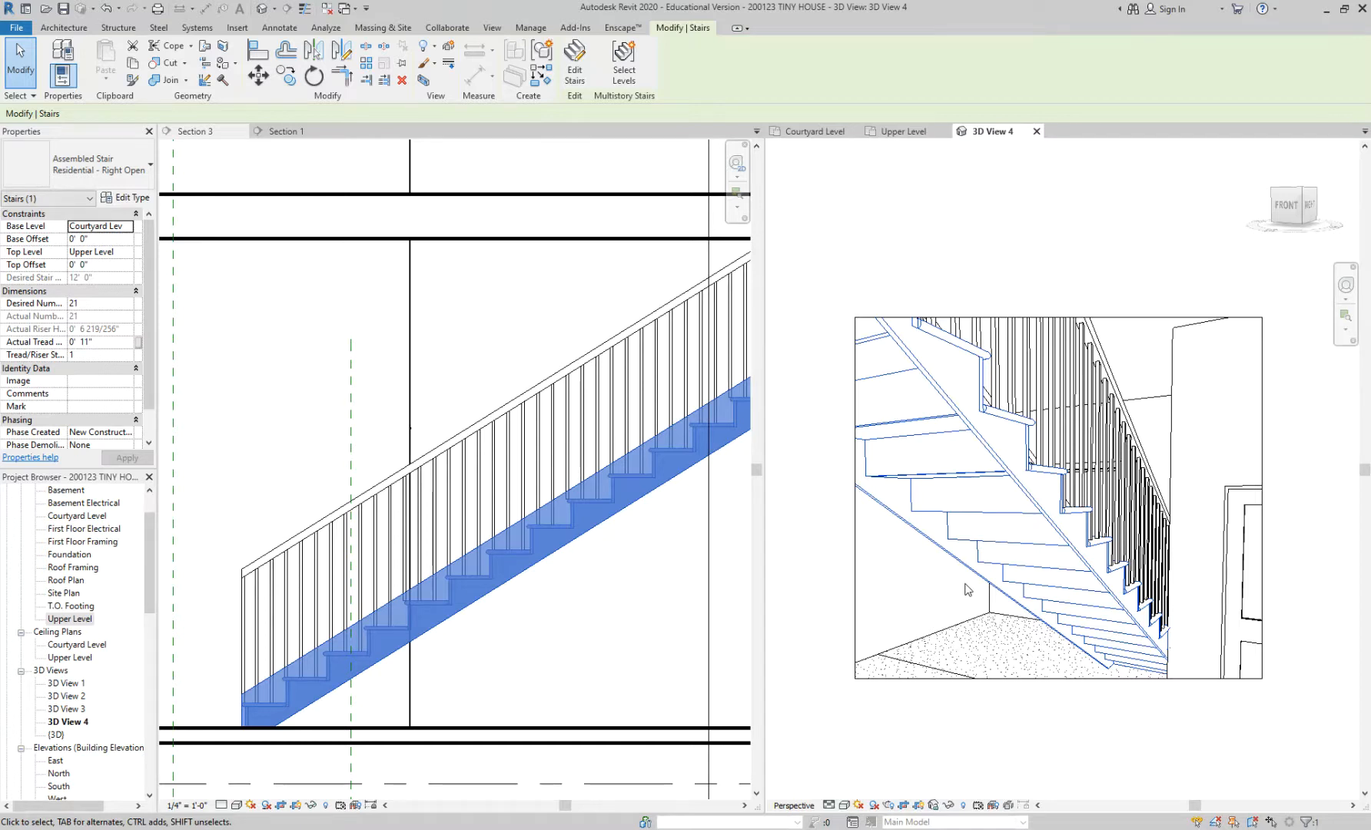
key(Escape)
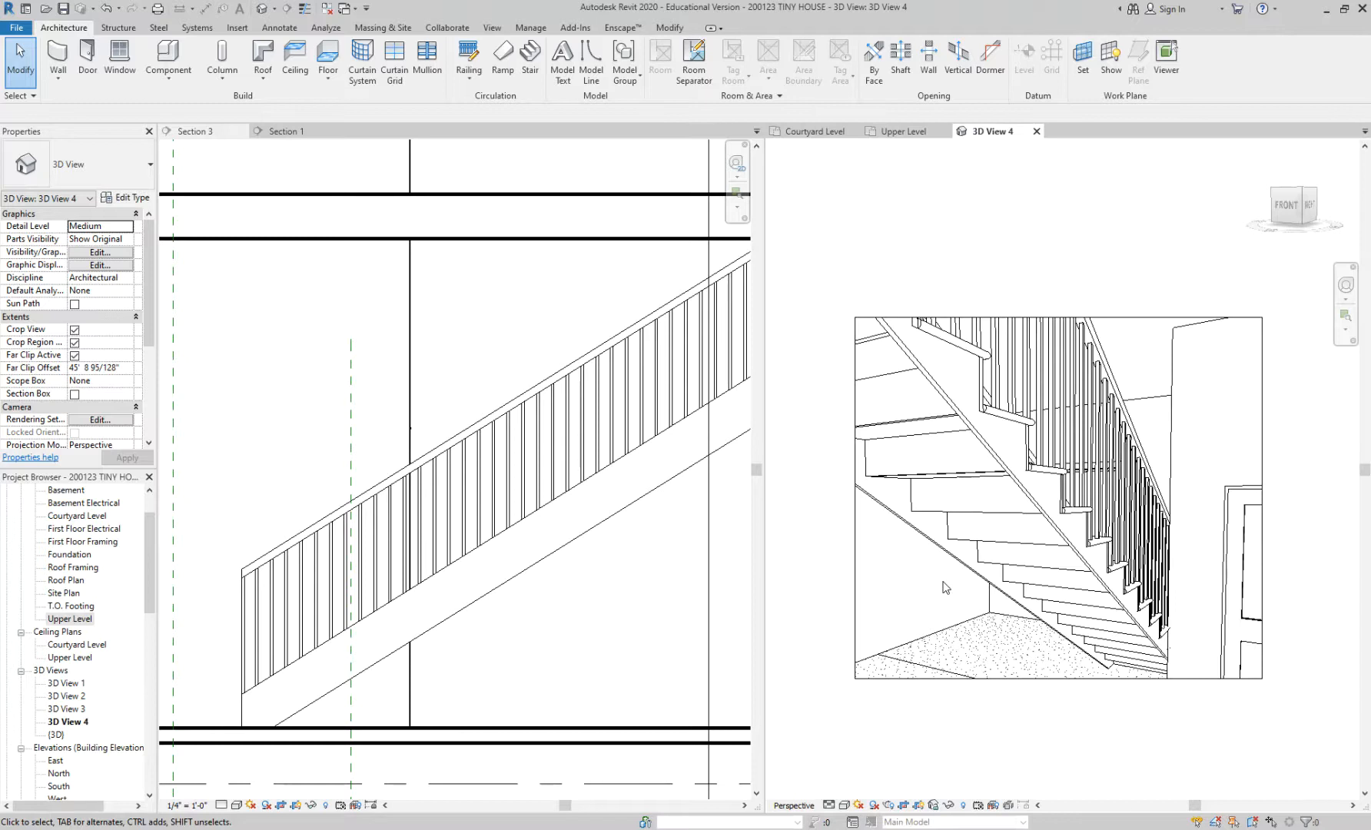
Step: Set the stair's actual tread depth to 0' 10" and accept the change
click(1059, 482)
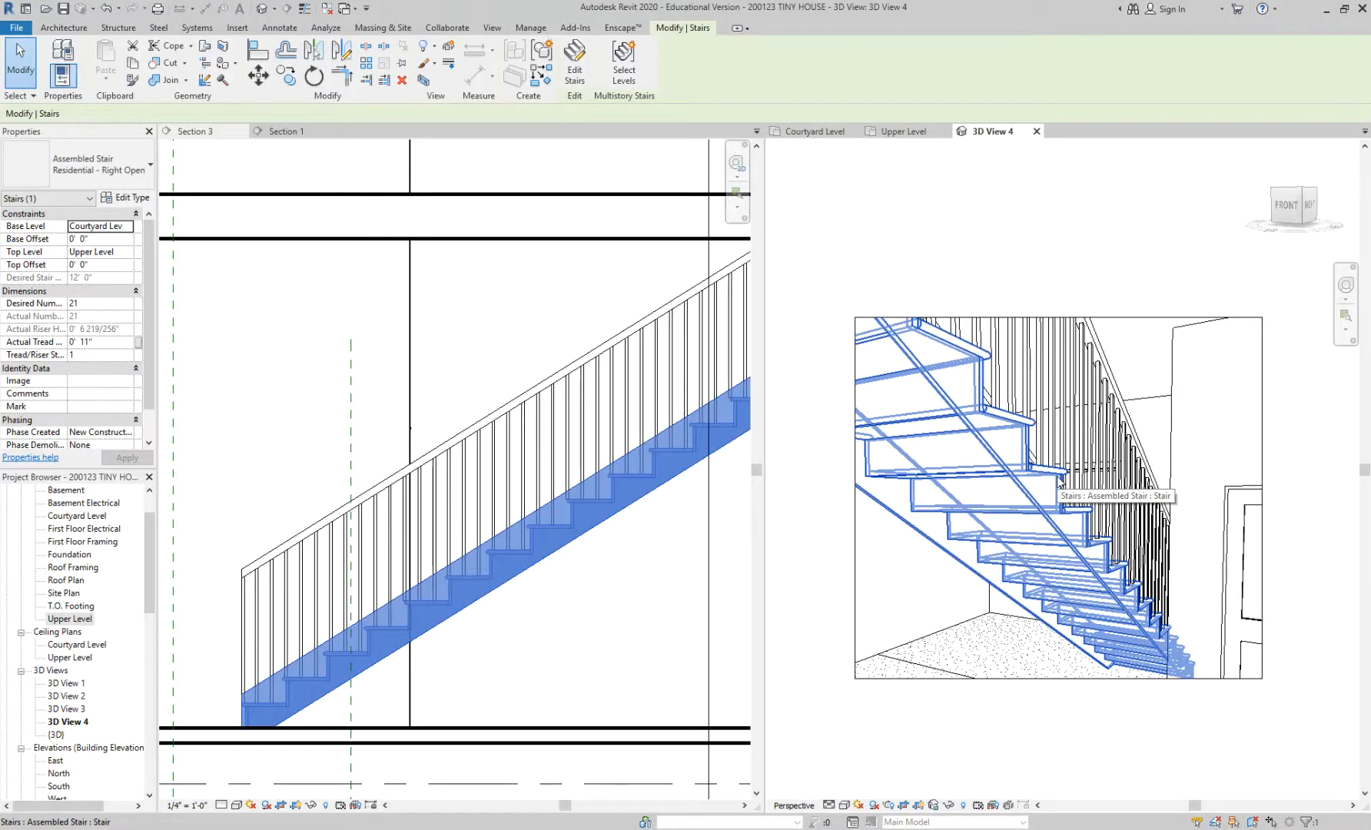
scroll(462, 606, down, 2)
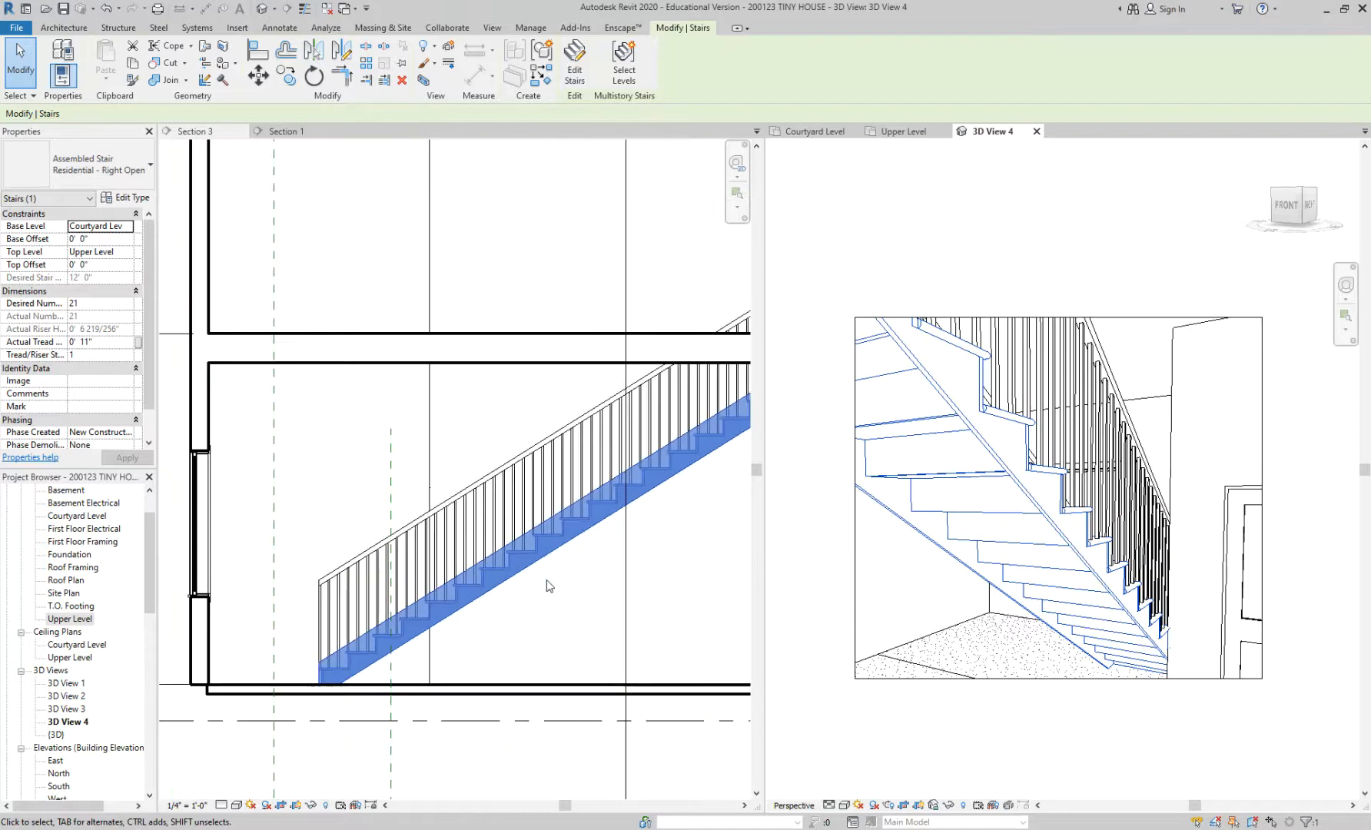
click(477, 595)
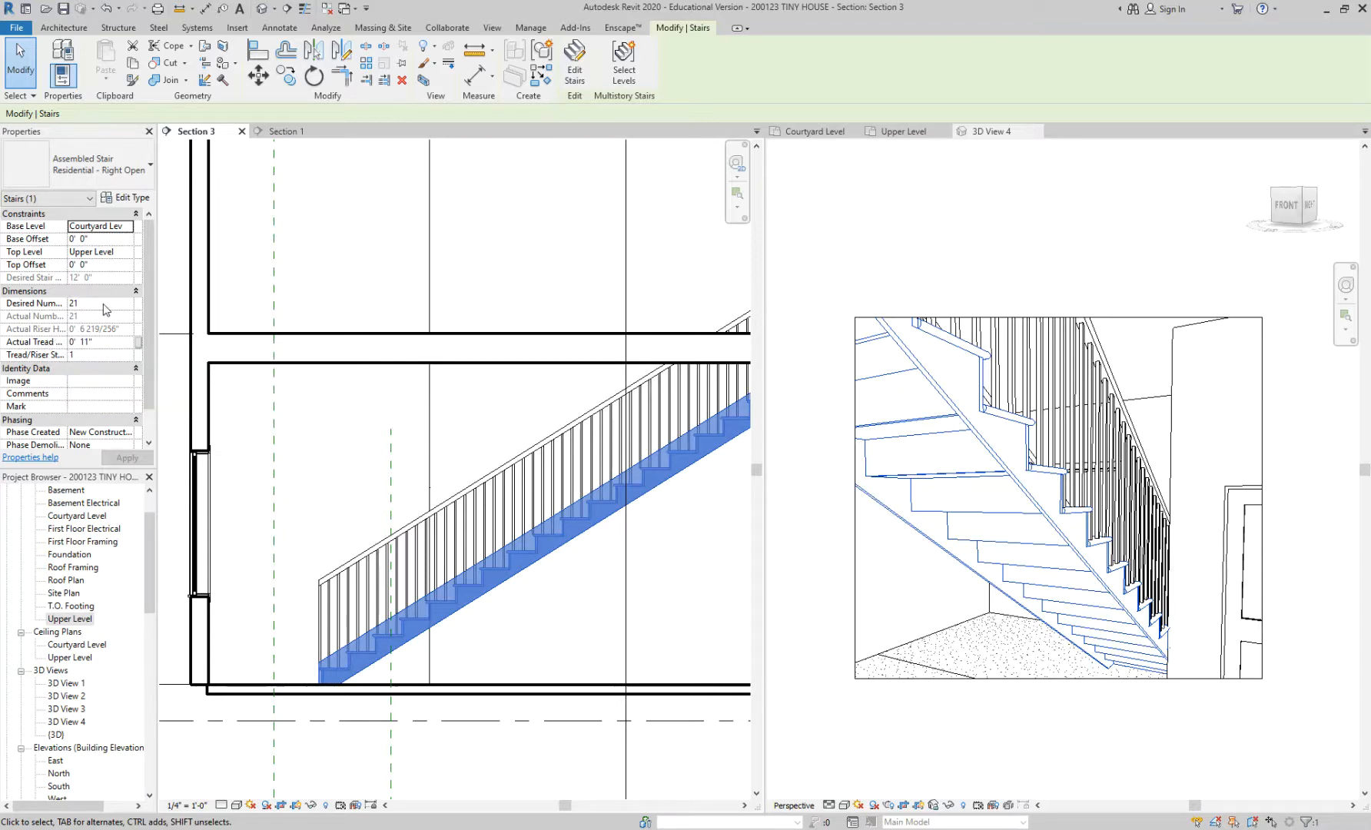
click(93, 344)
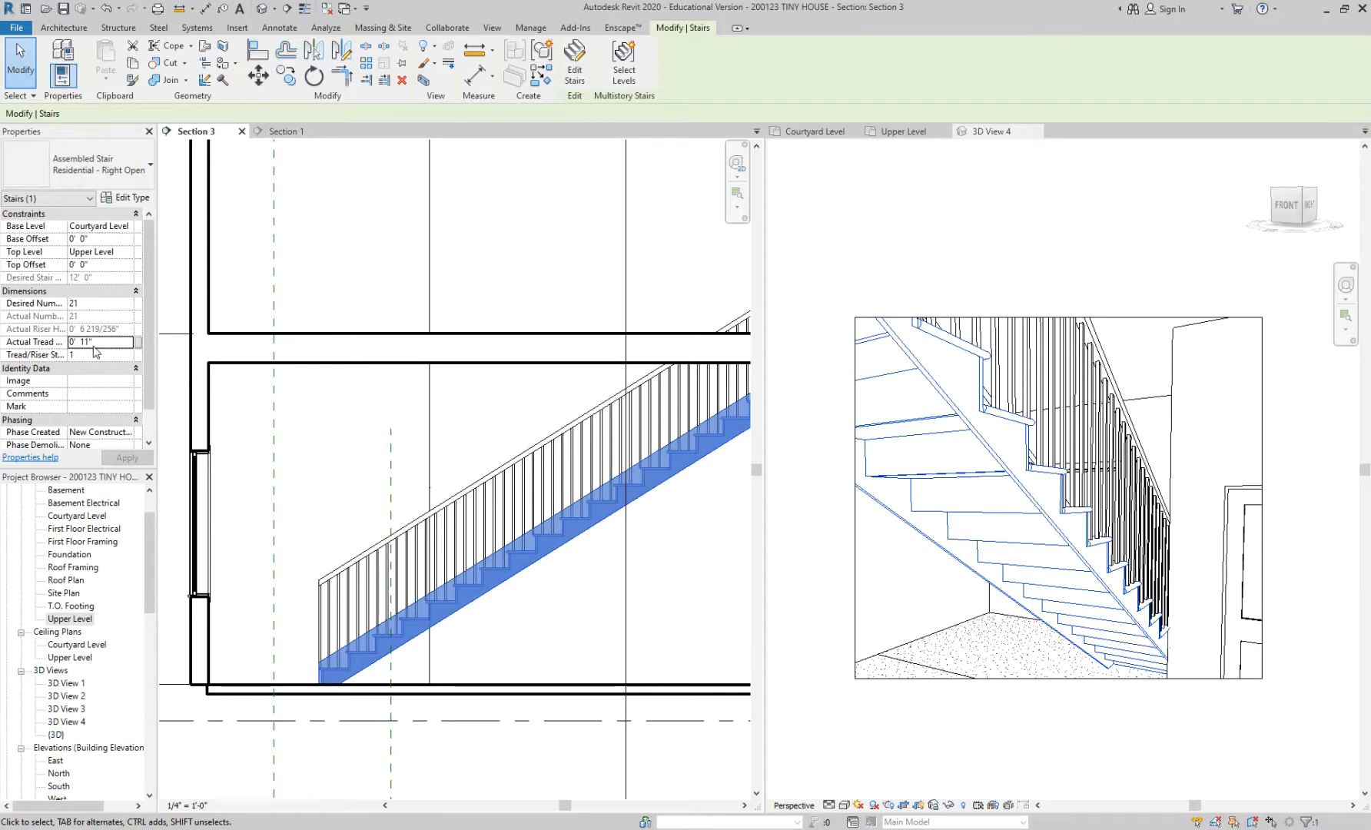
drag(84, 338, 88, 338)
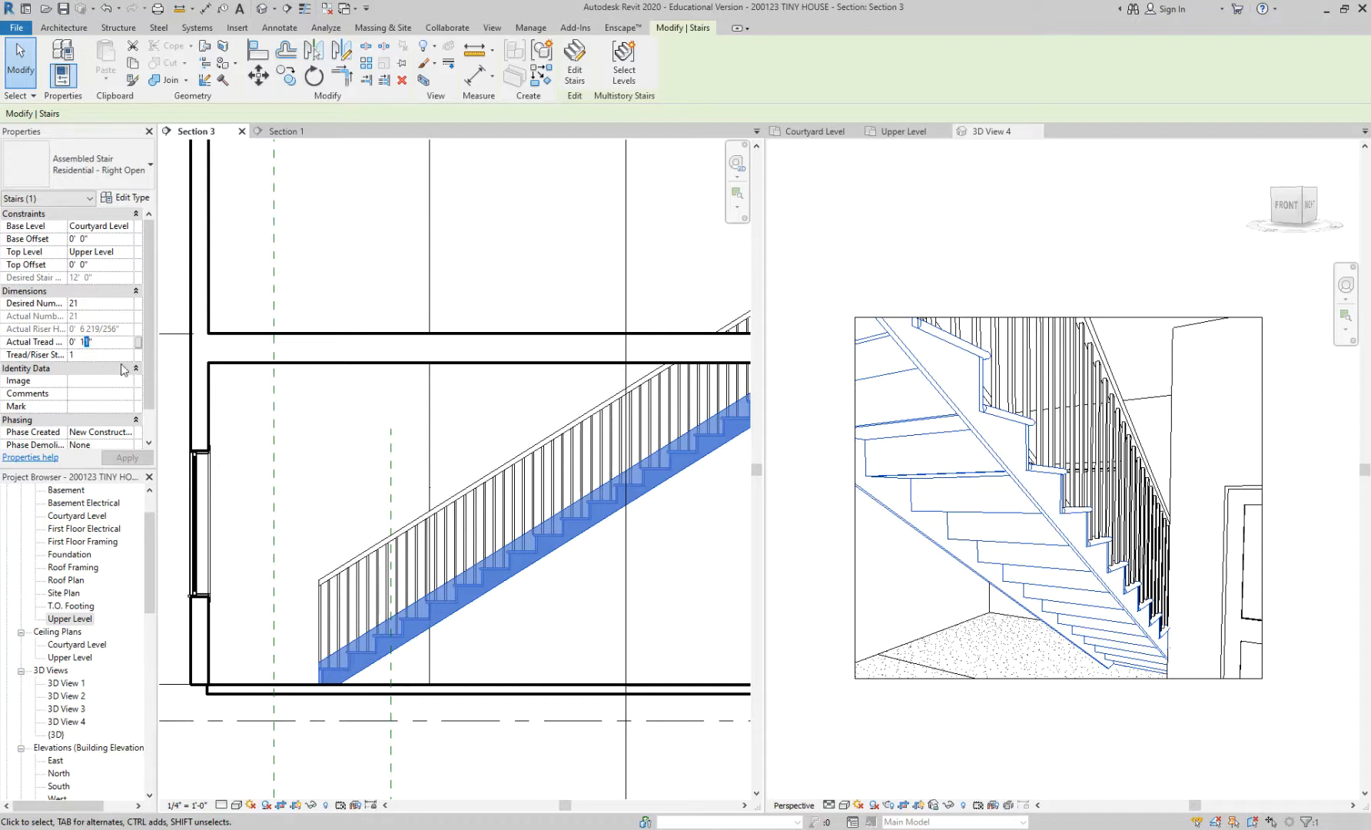
text(0)
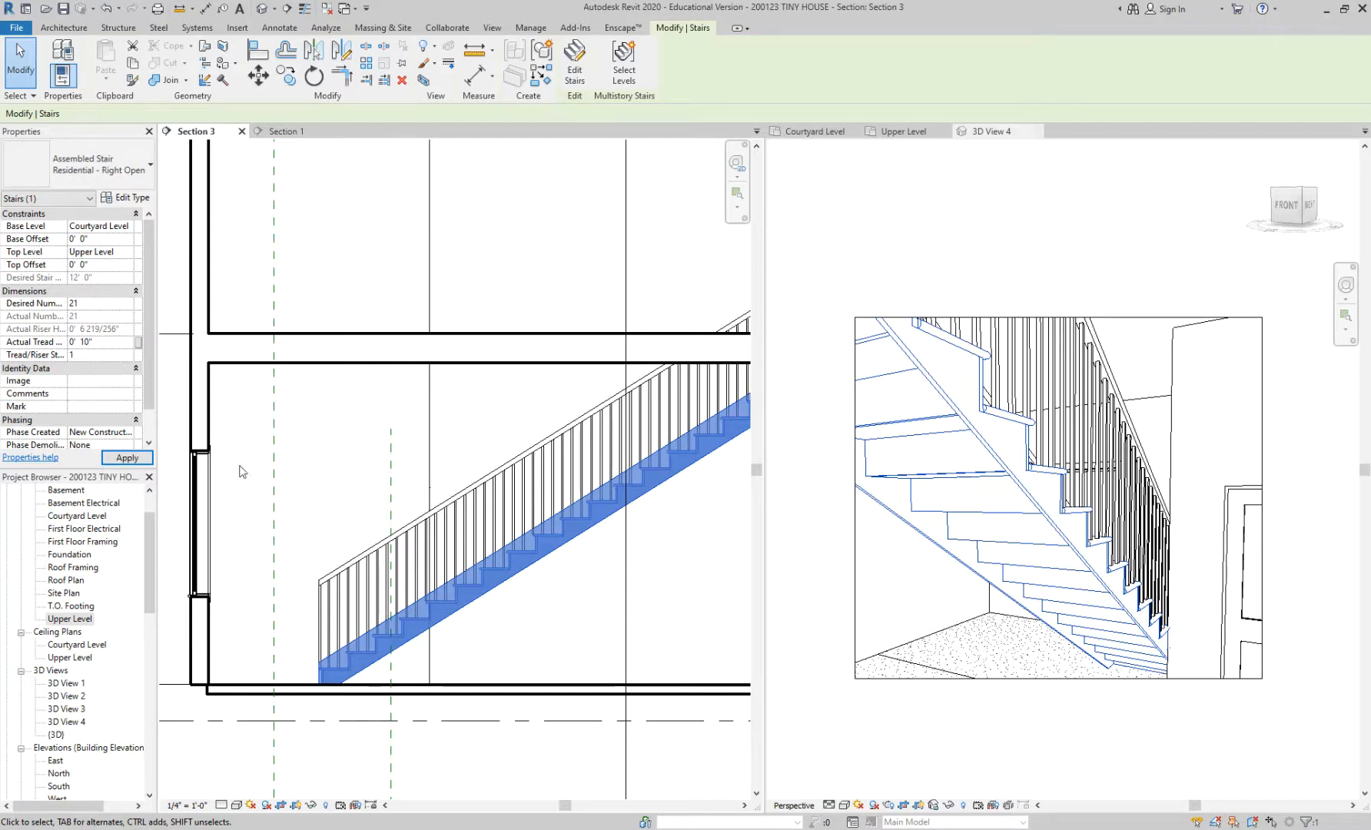
mouse_move(501, 633)
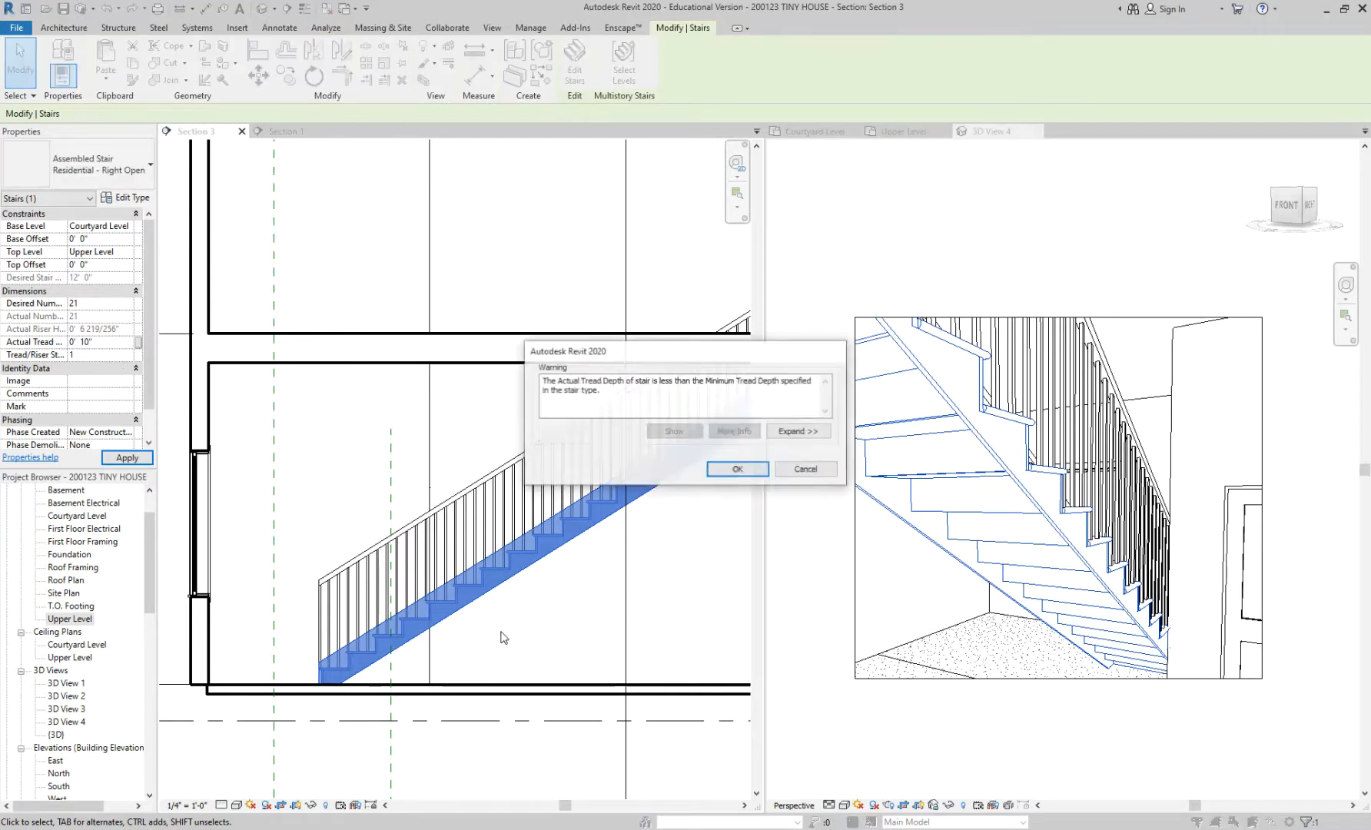
click(736, 470)
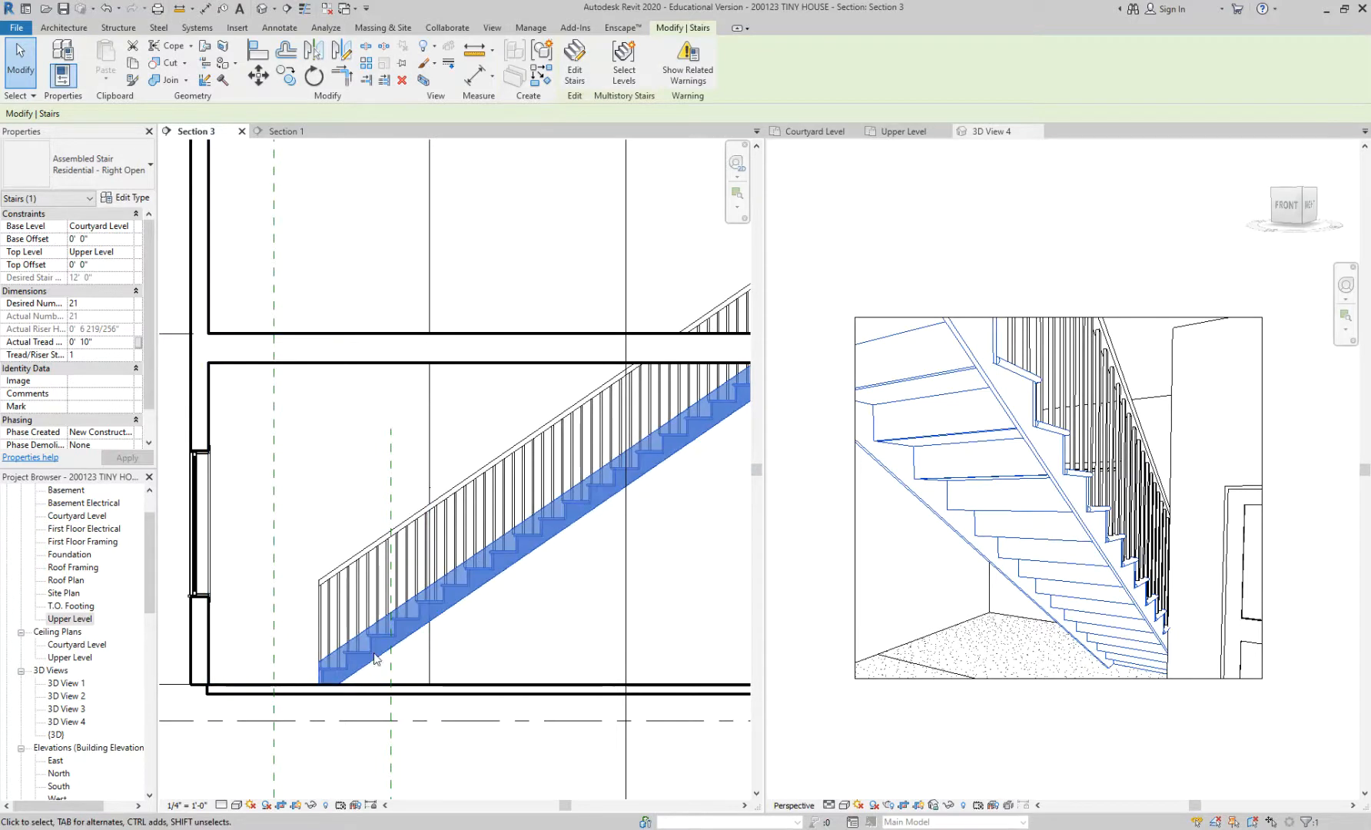
scroll(646, 538, down, 3)
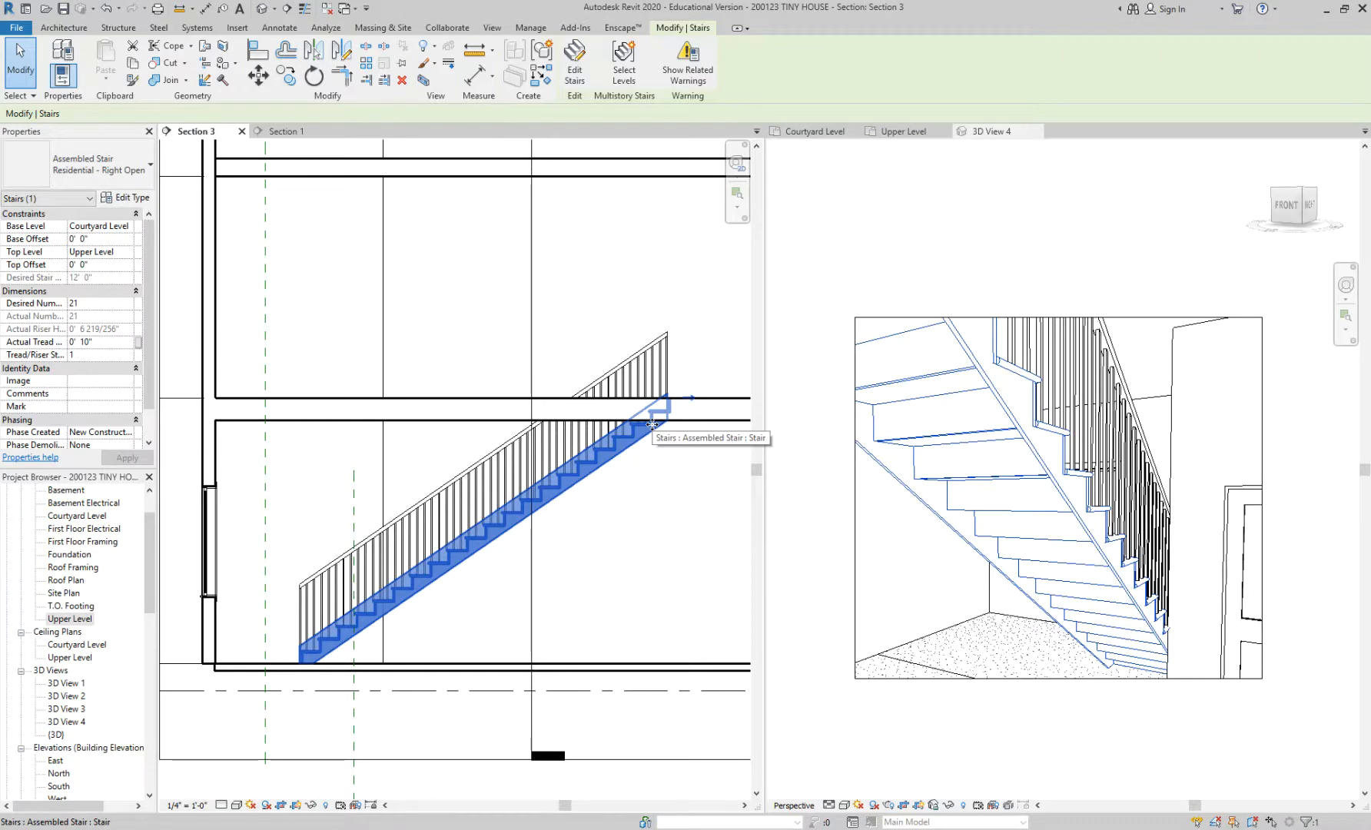
scroll(591, 462, up, 5)
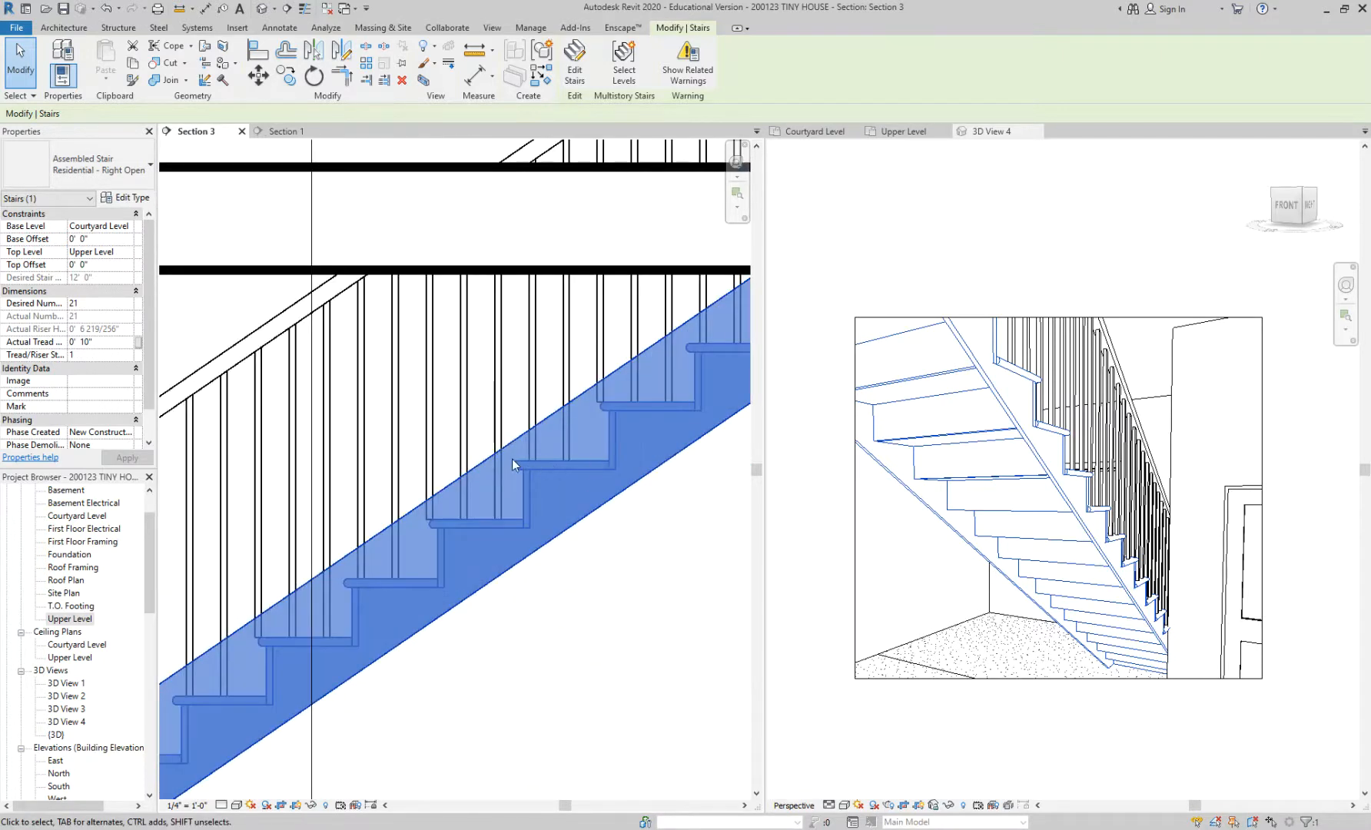
key(d)
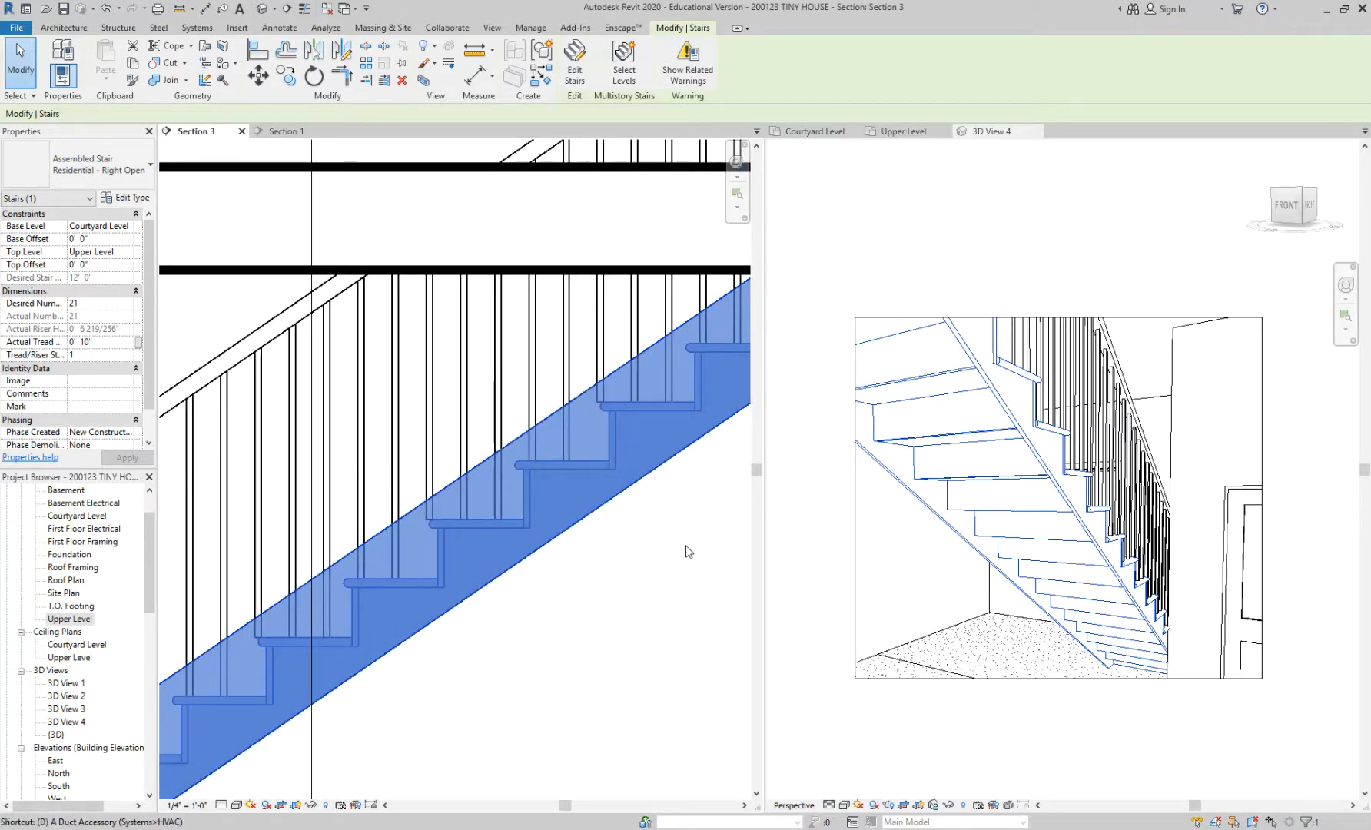
key(i)
scroll(527, 490, up, 1)
scroll(527, 491, down, 2)
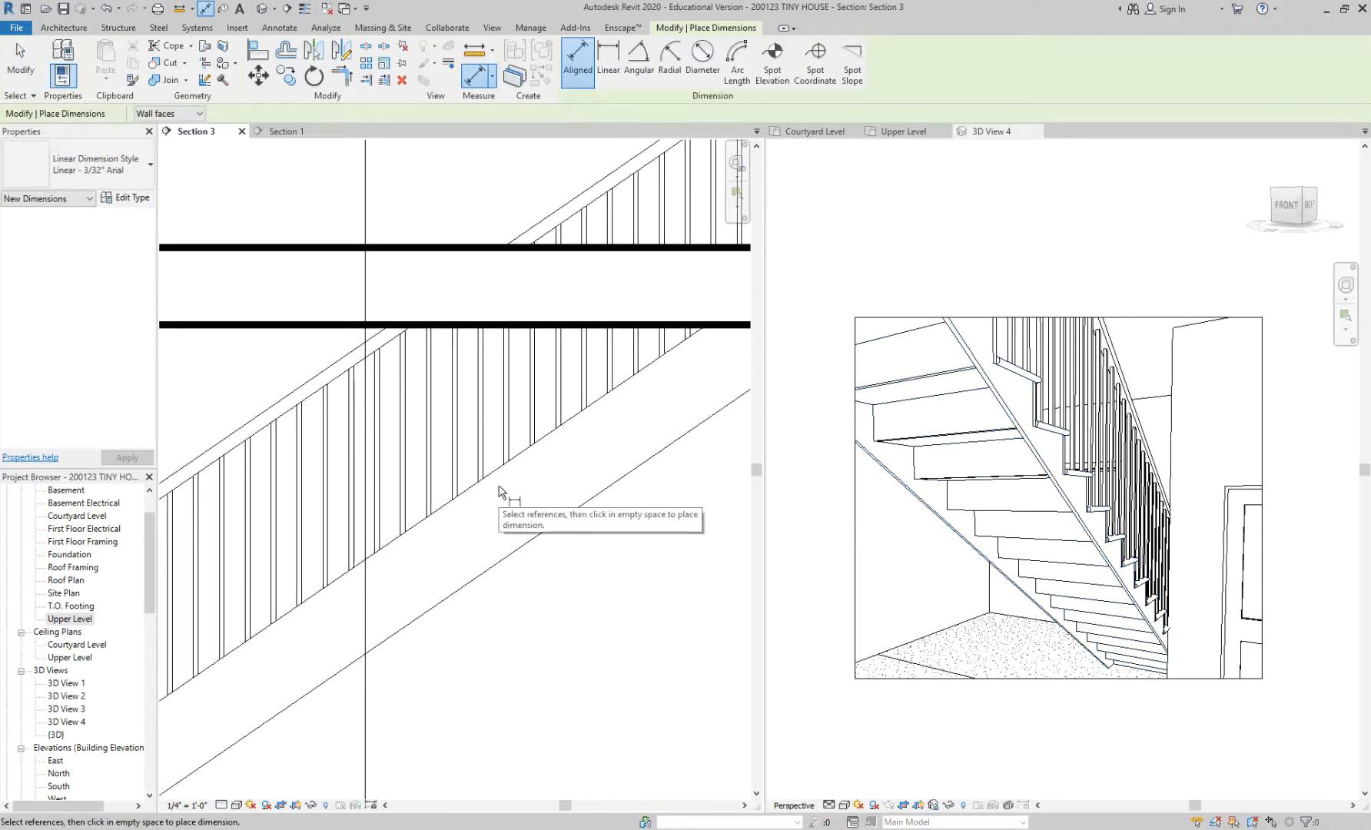
key(Escape)
Step: Switch the Section 3 view's visual style to Wireframe
click(236, 804)
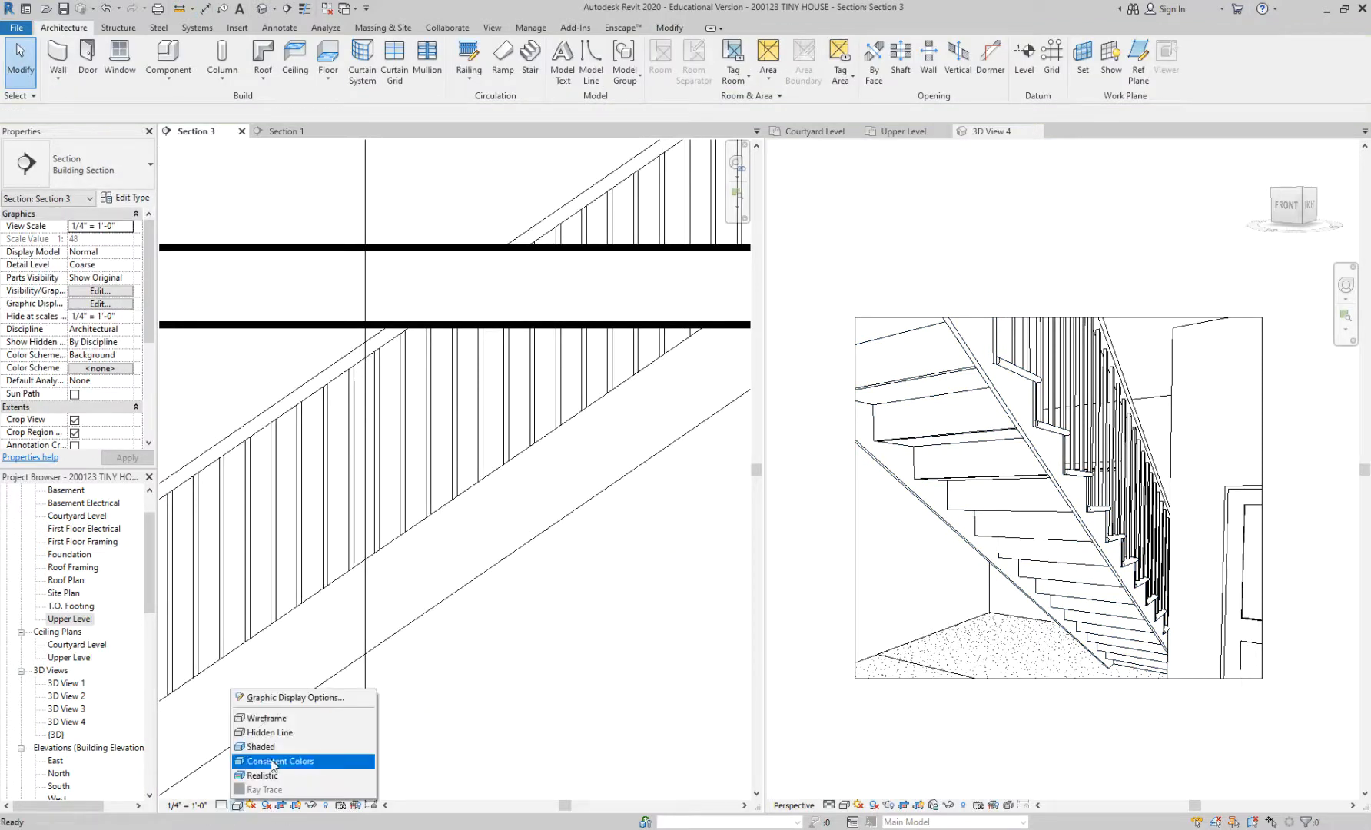
click(284, 732)
scroll(572, 588, up, 1)
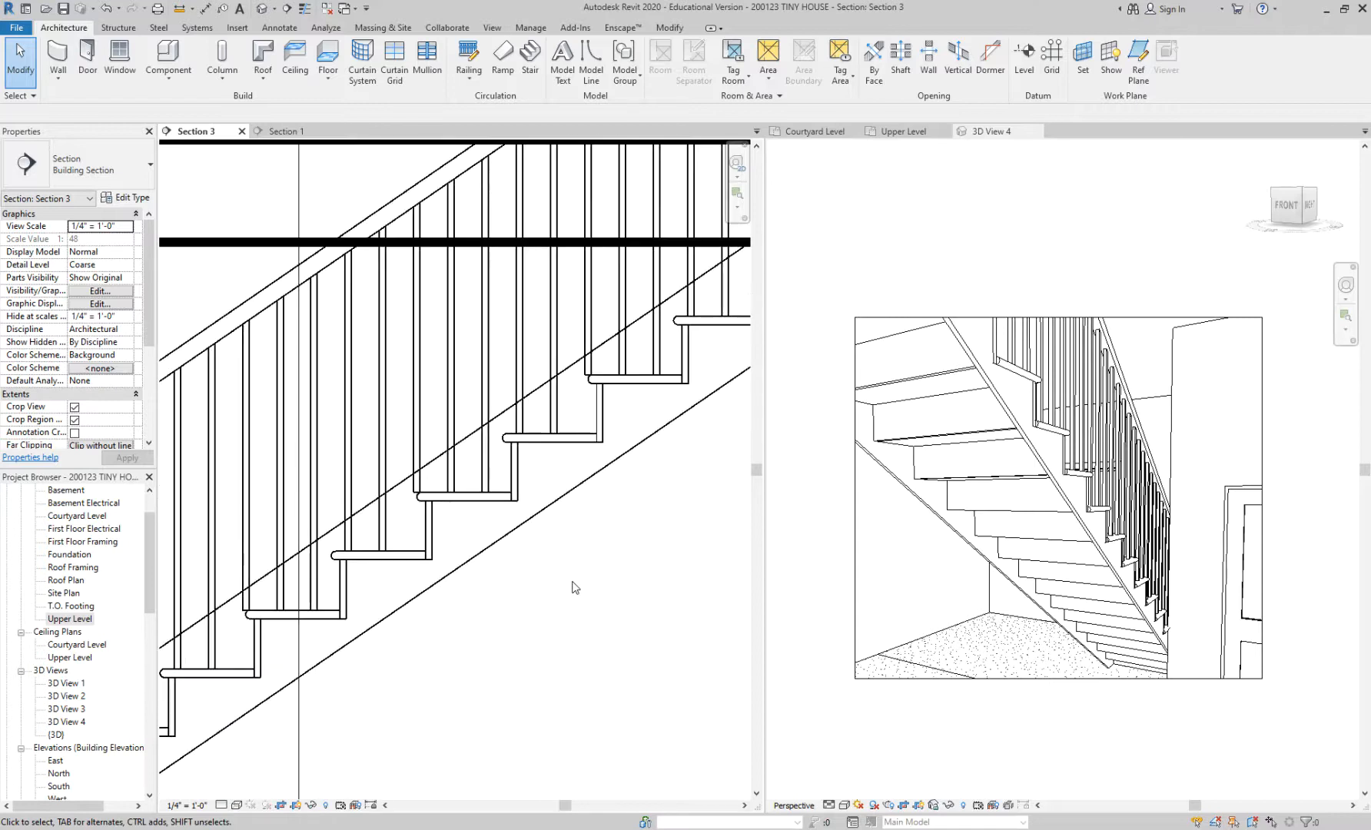
Step: Add an aligned dimension between two neighbouring riser faces and place it below the stair in Section 3
key(d)
key(i)
scroll(421, 499, up, 2)
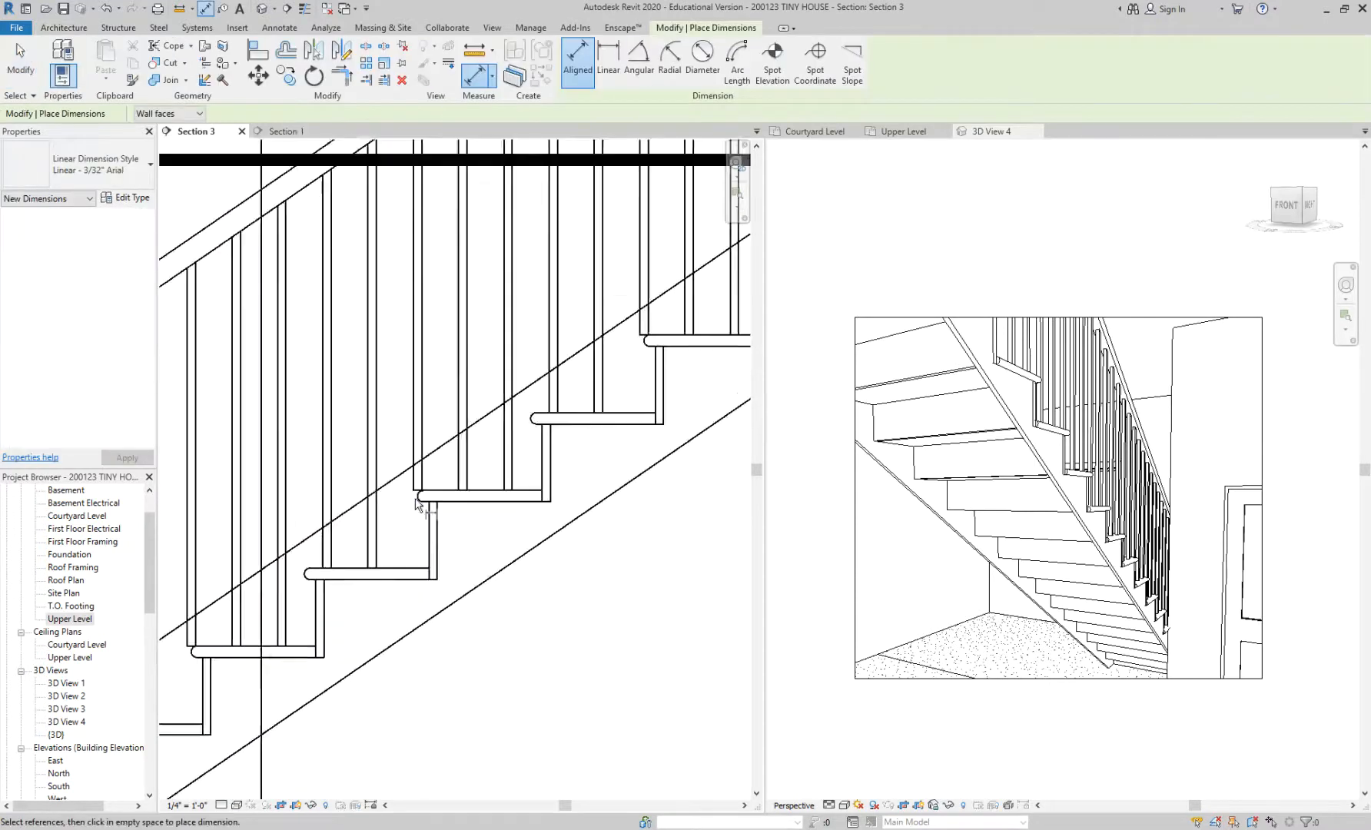
click(433, 538)
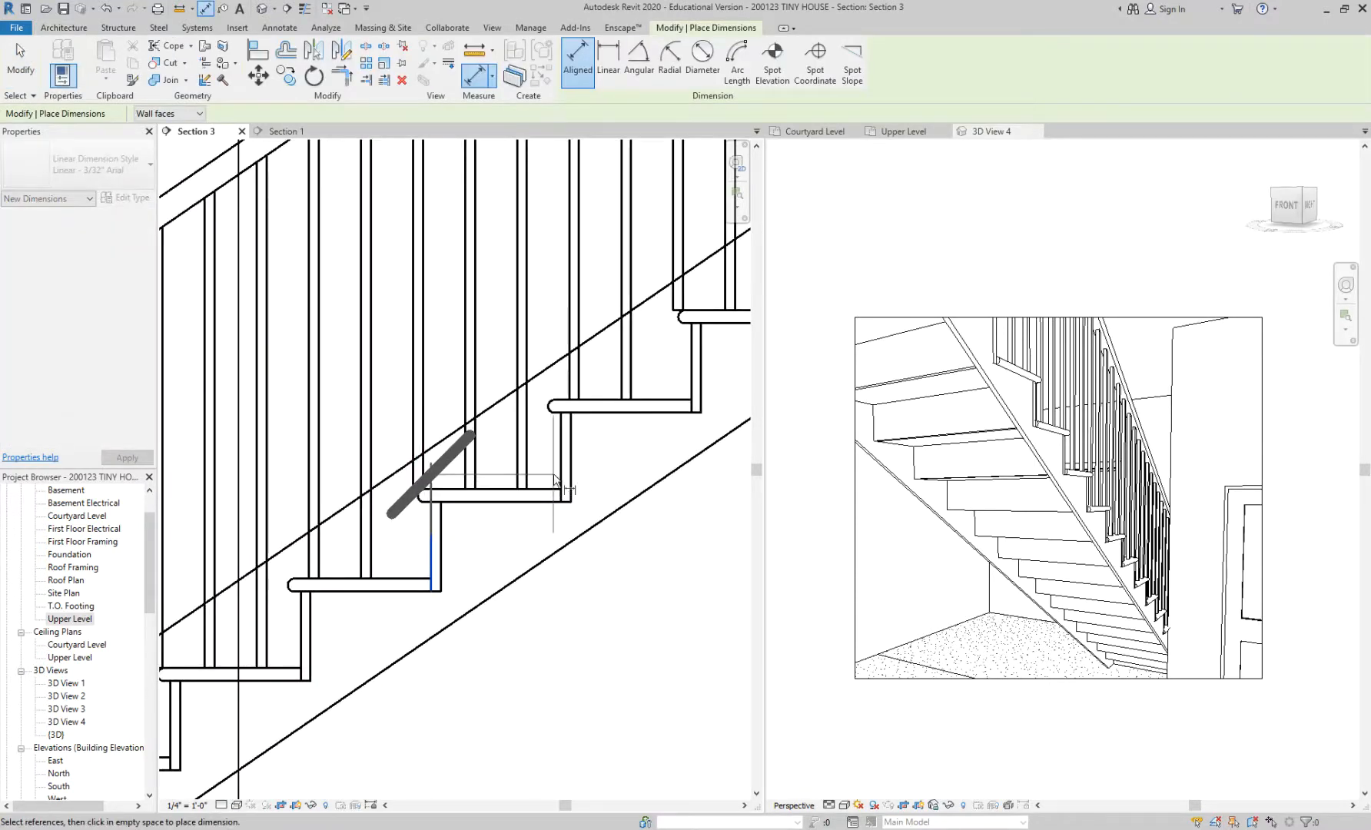
click(564, 473)
scroll(564, 472, down, 2)
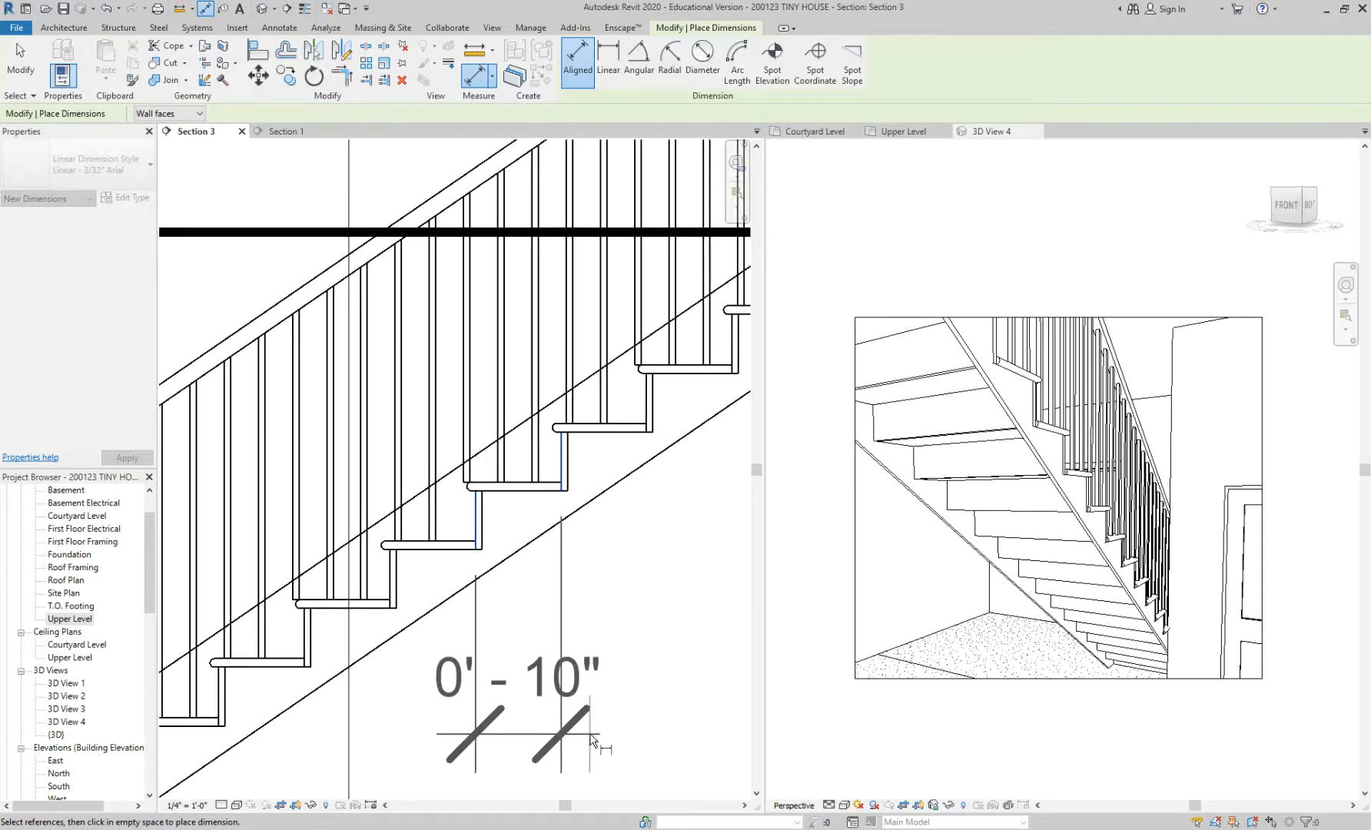
scroll(590, 731, down, 2)
click(589, 743)
scroll(629, 627, down, 3)
key(Escape)
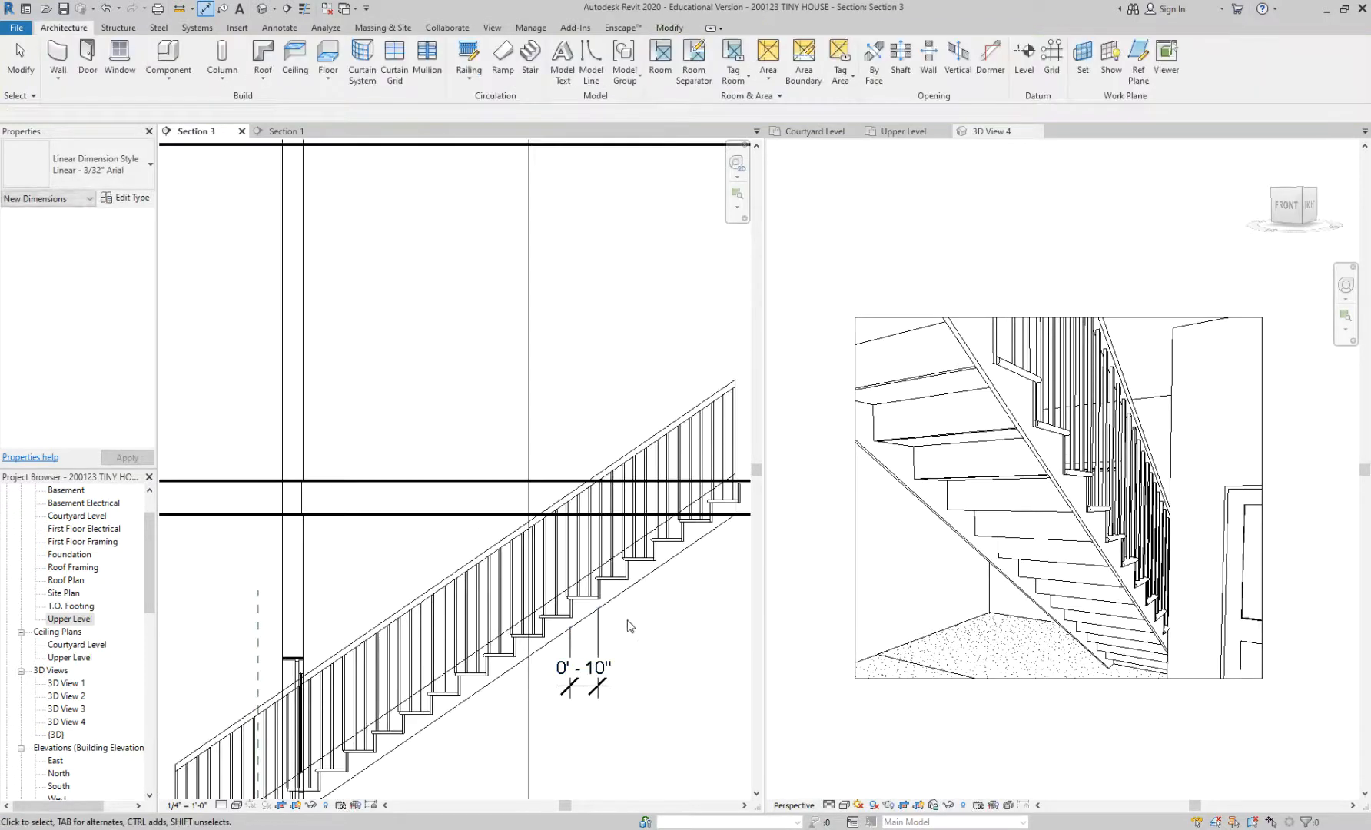
Step: Select the stair, set its actual tread depth to 0' 1", and accept the warnings
scroll(647, 581, down, 2)
click(650, 587)
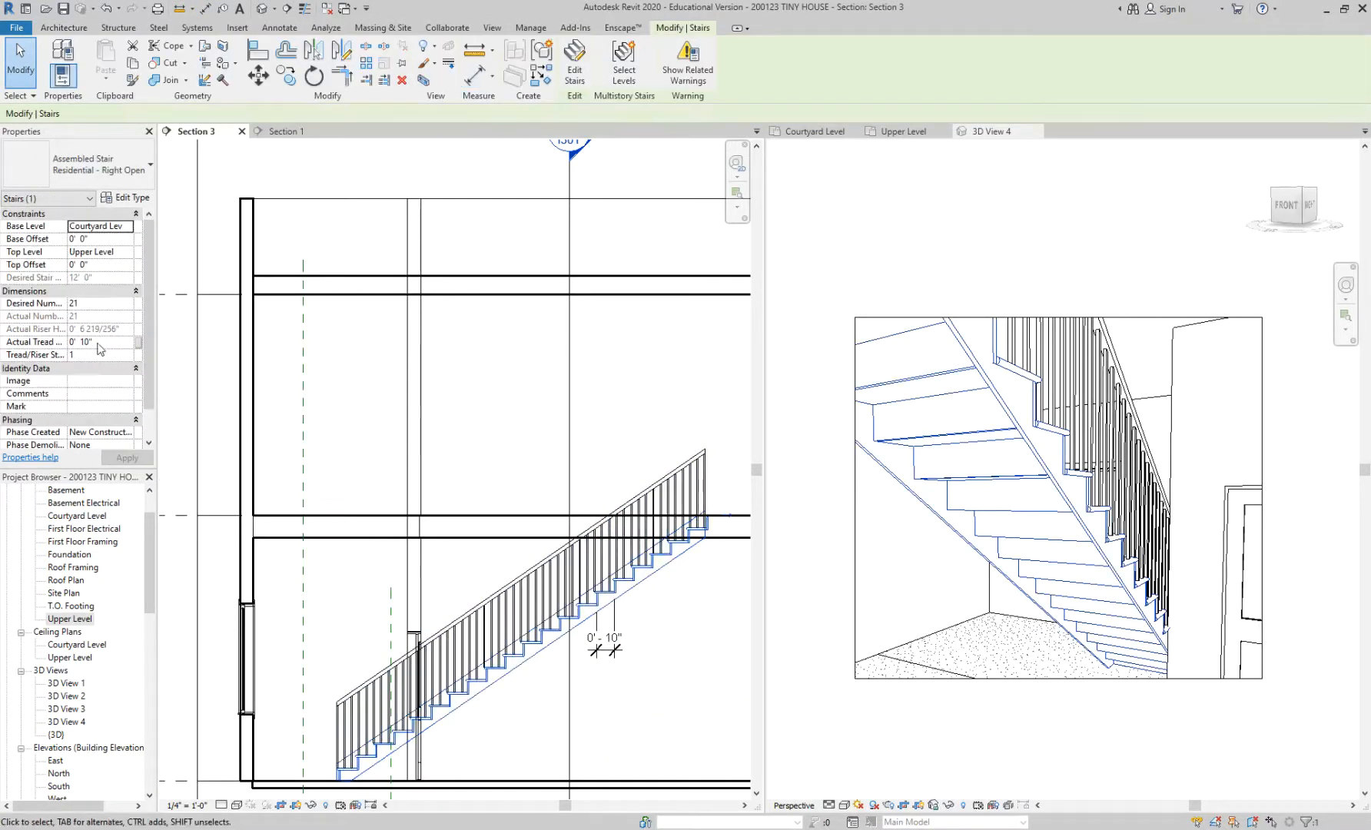
drag(106, 341, 64, 345)
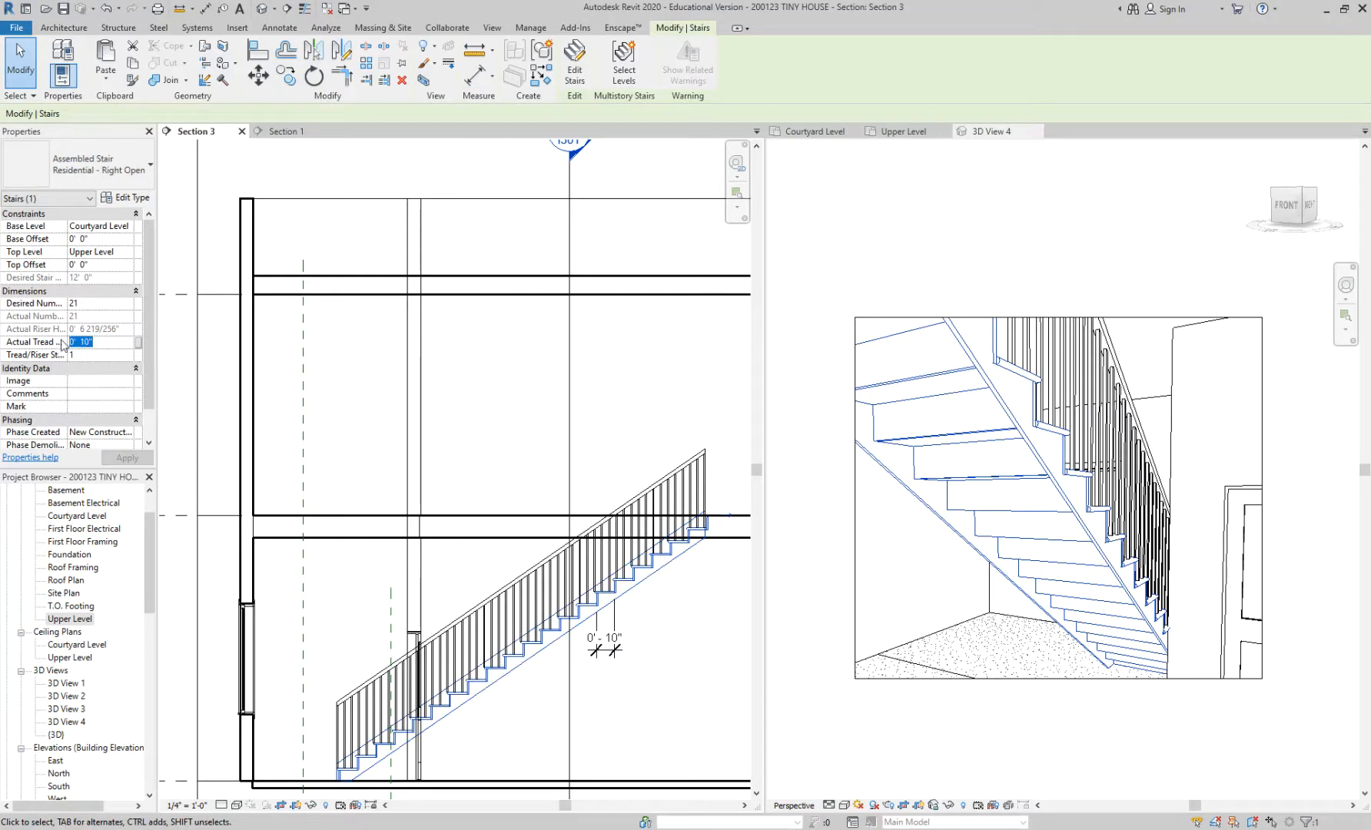
text(1)
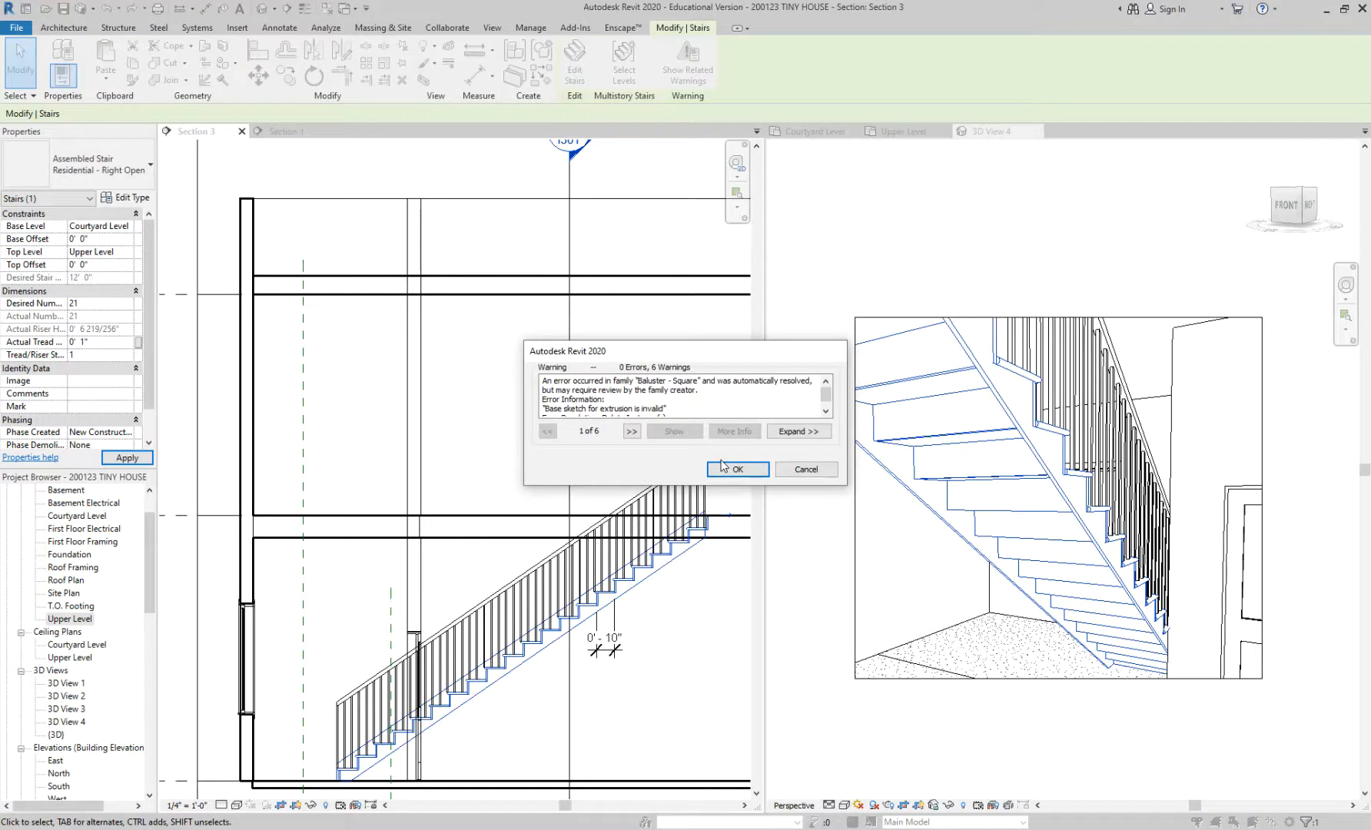
click(722, 467)
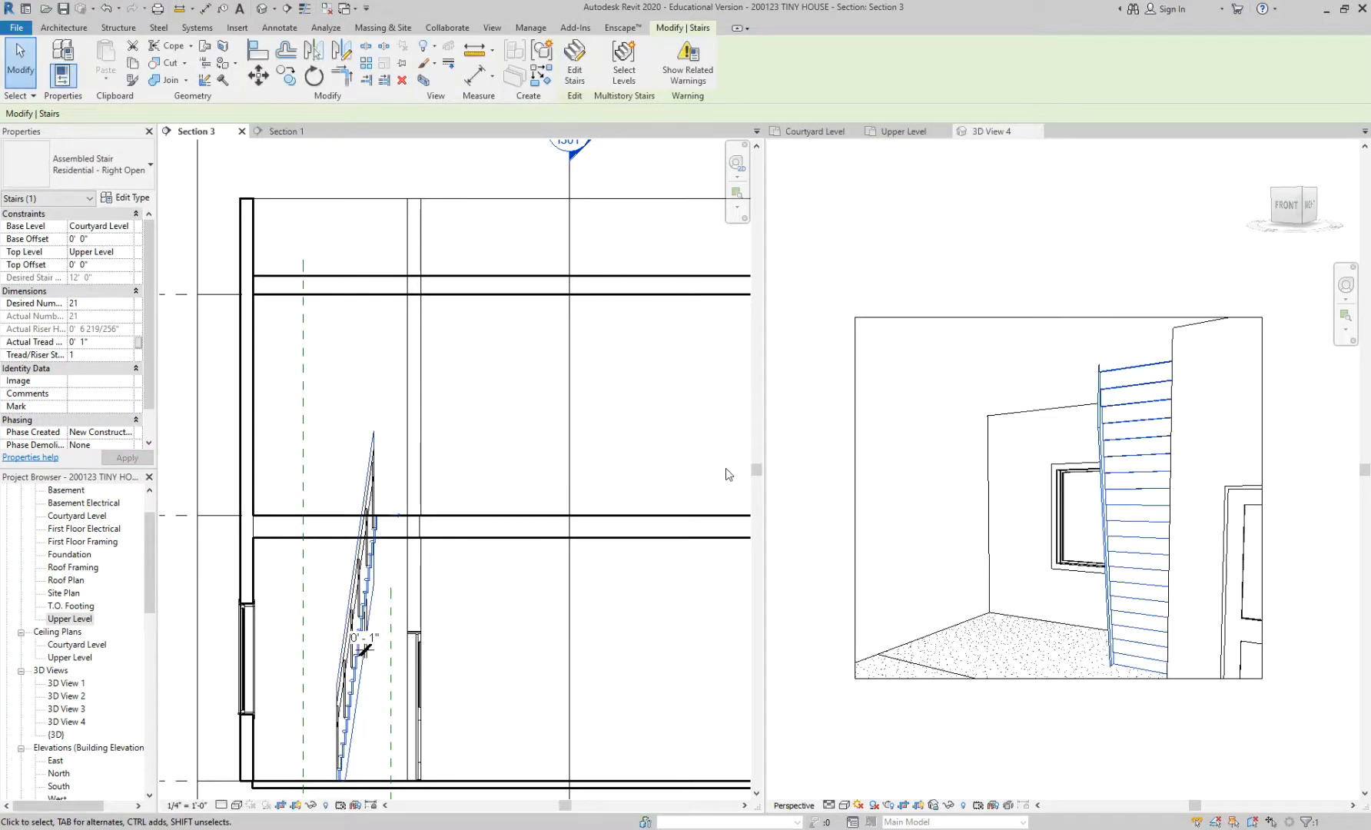
Step: Set the stair's actual tread depth to 12 inches and apply the change
click(107, 346)
text(0 12)
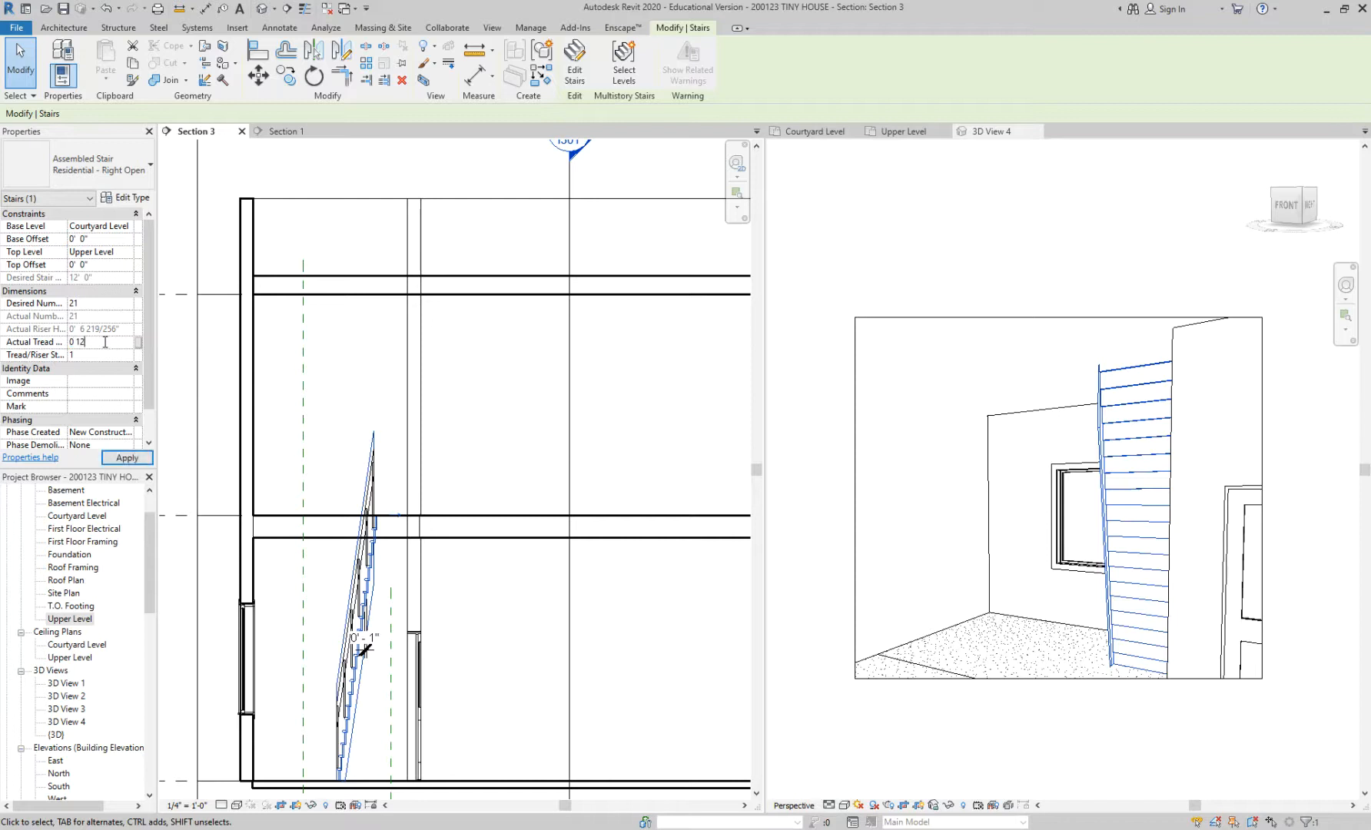
click(117, 459)
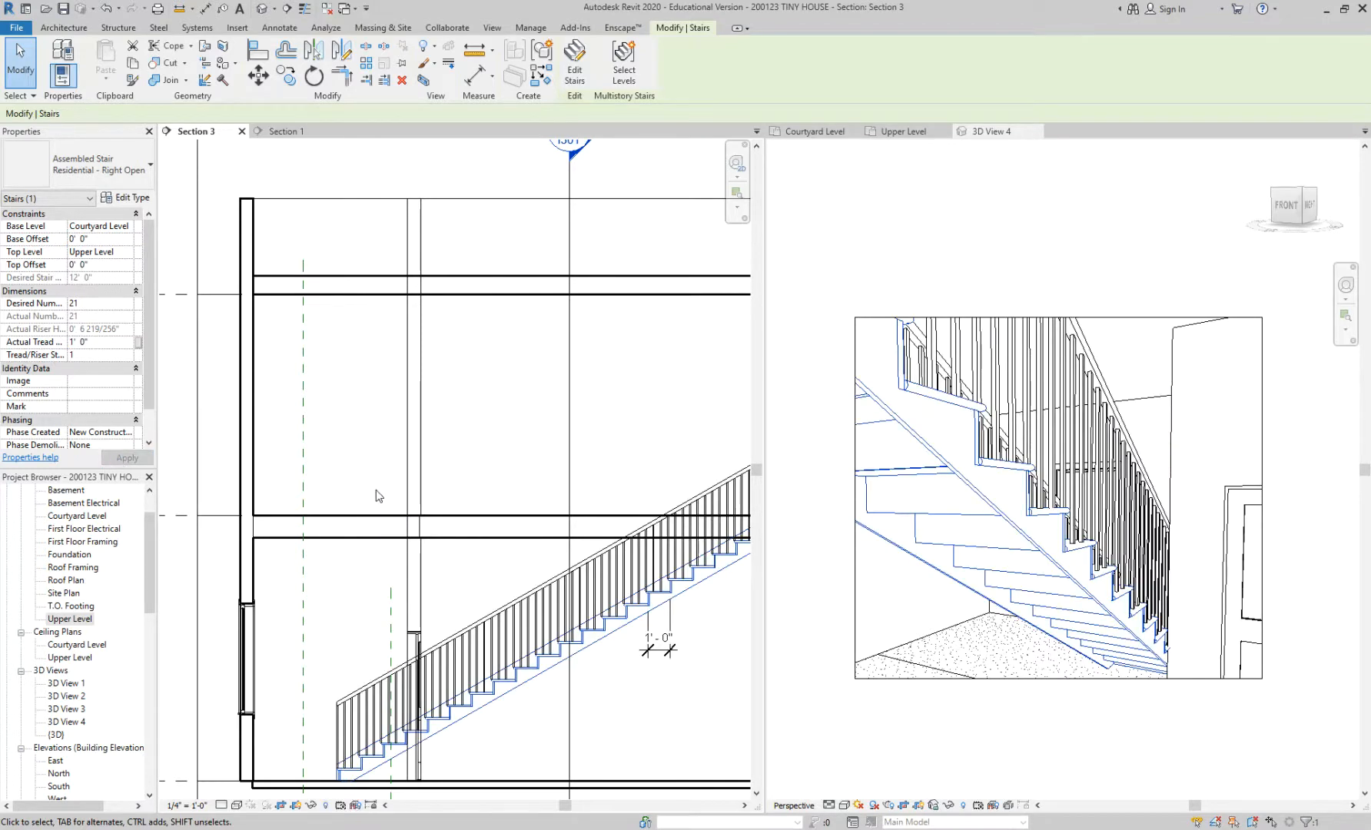
scroll(377, 493, down, 2)
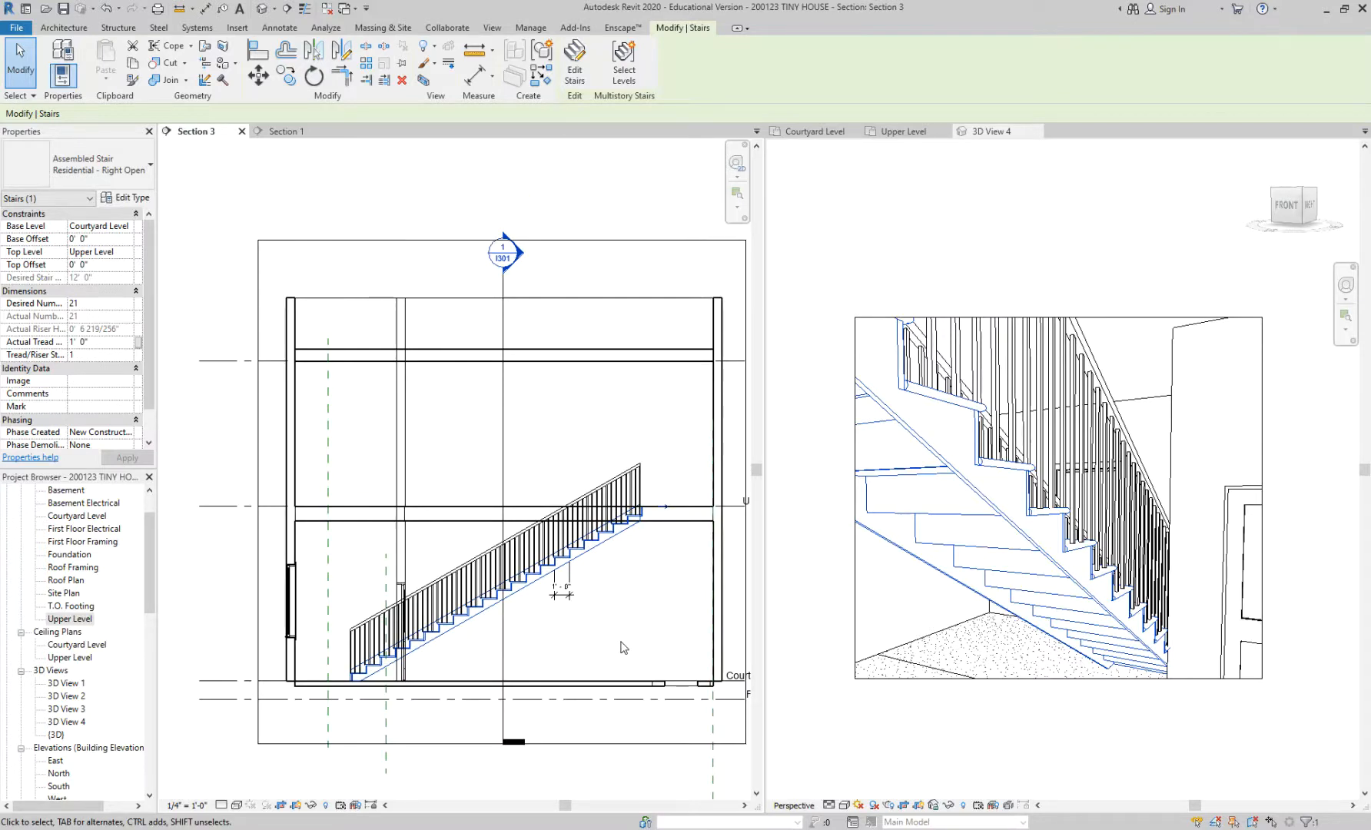
scroll(619, 643, up, 2)
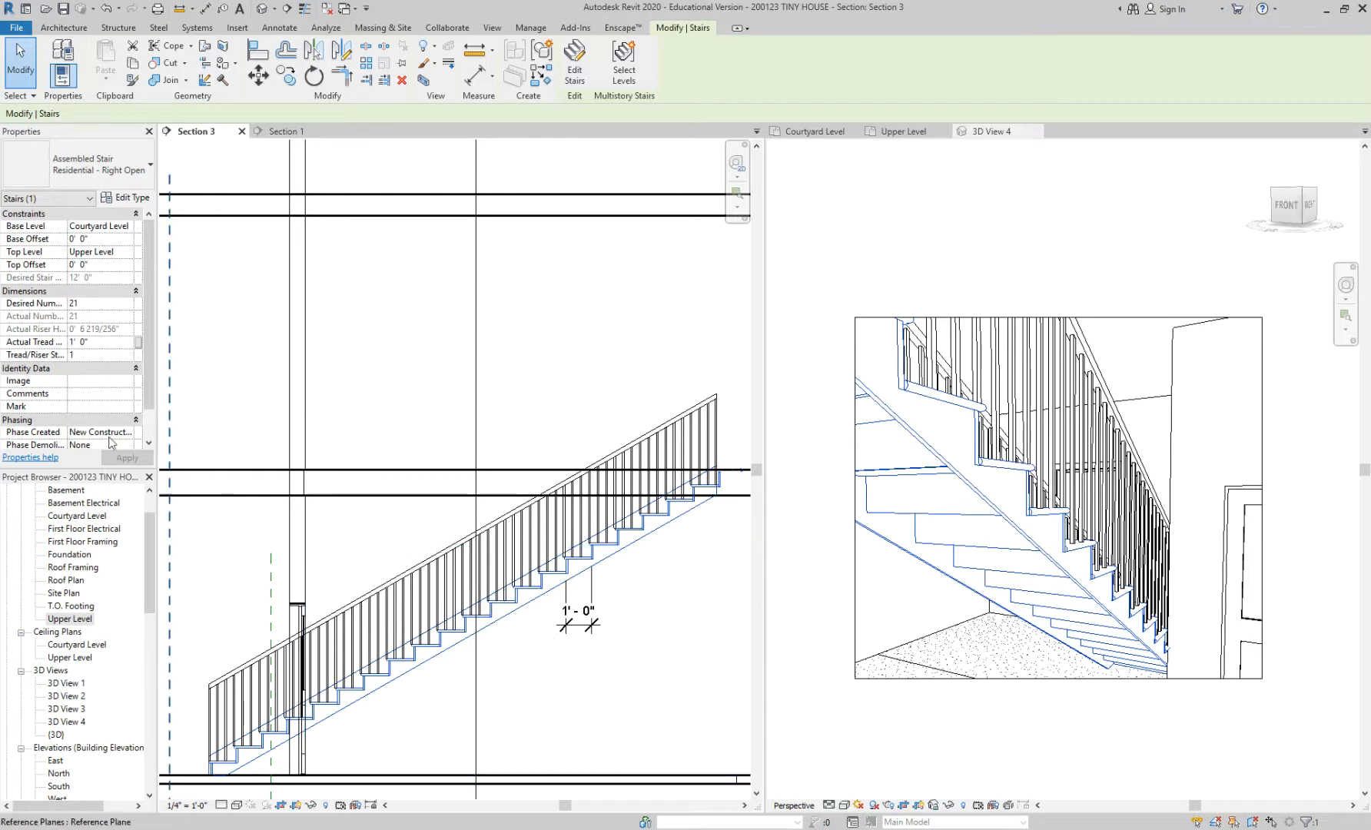
Step: Set the stair's actual tread depth to 11 inches
click(106, 343)
text(11")
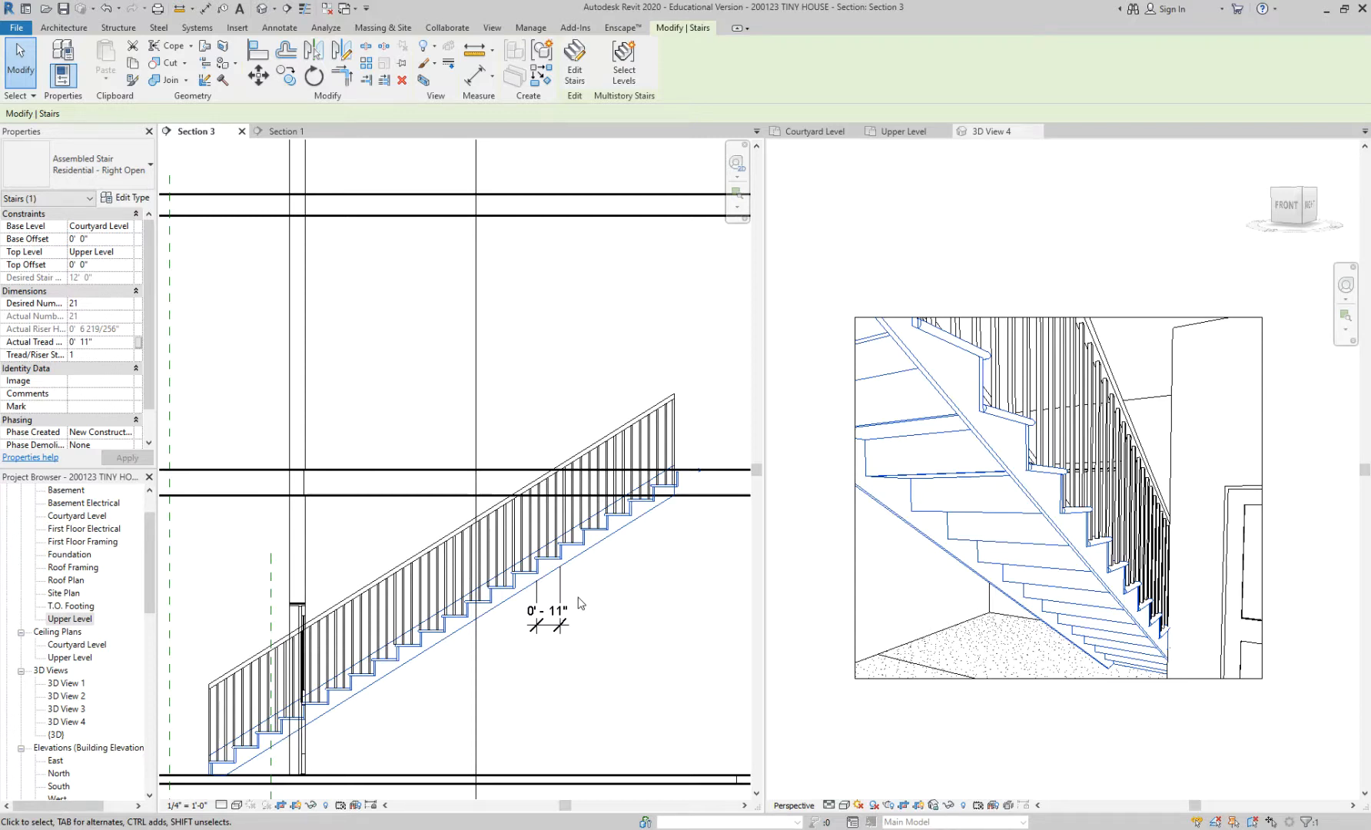
scroll(578, 597, up, 1)
middle_drag(580, 594, 618, 551)
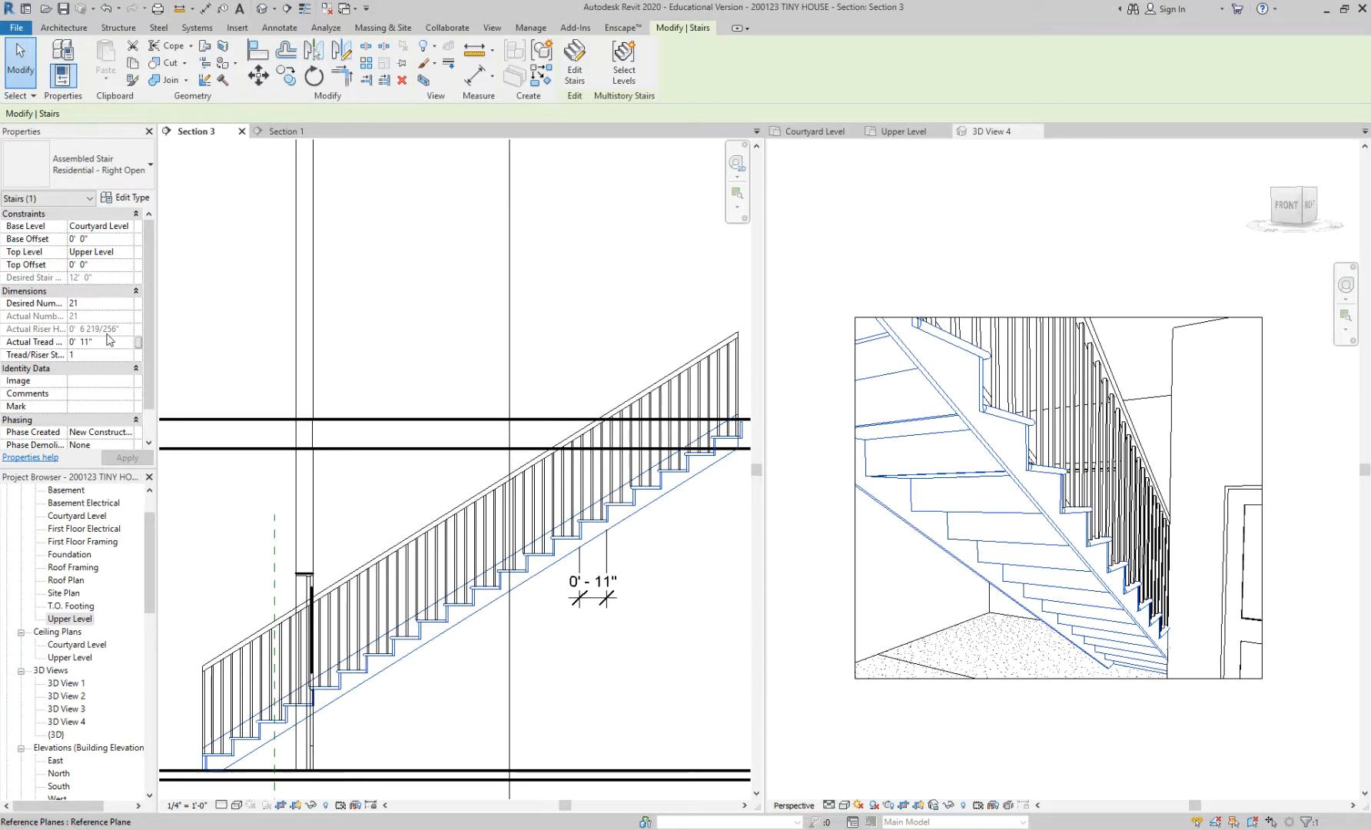
Step: Set the stair's desired number of risers to 20, accept the warnings, and reduce the number further to 19
click(93, 306)
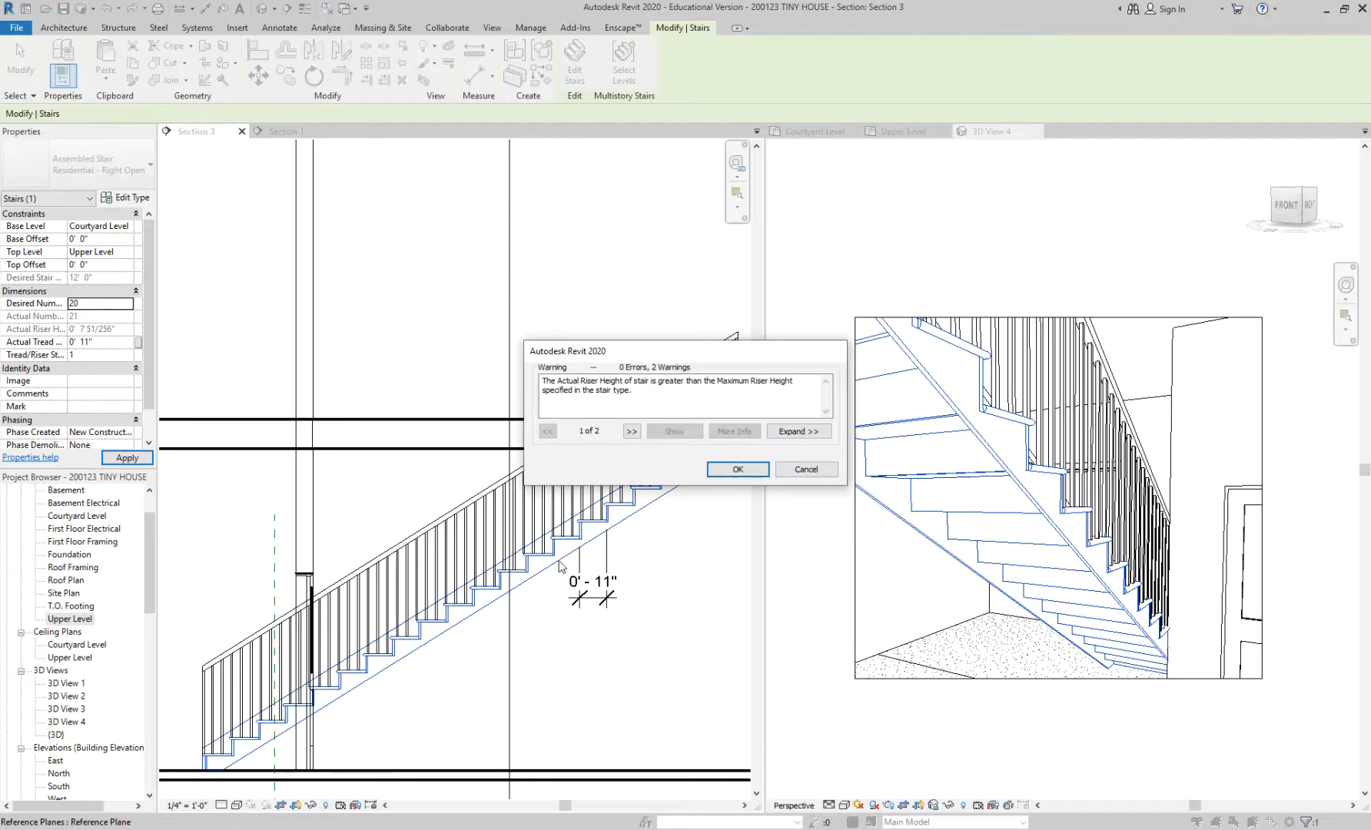
click(737, 469)
scroll(654, 528, down, 2)
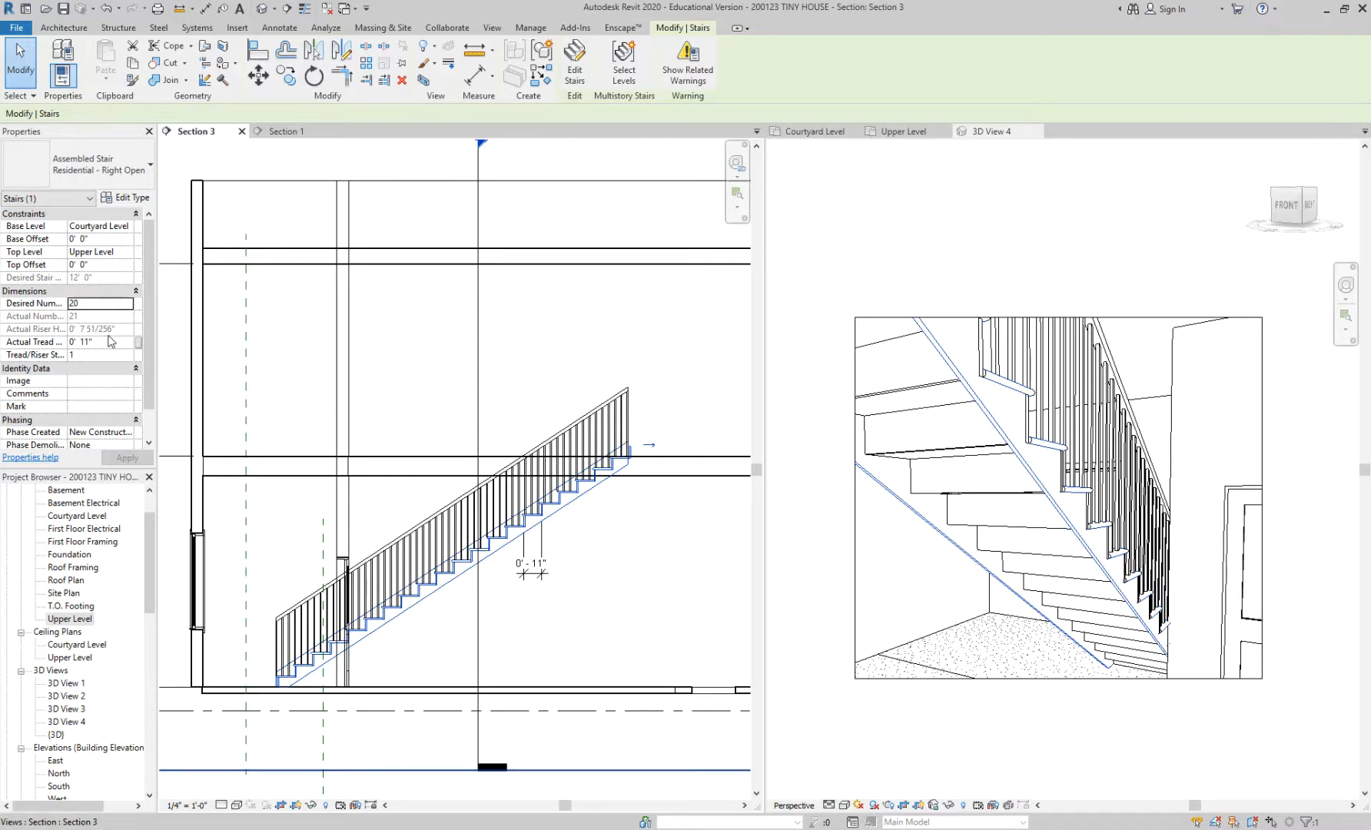
click(127, 307)
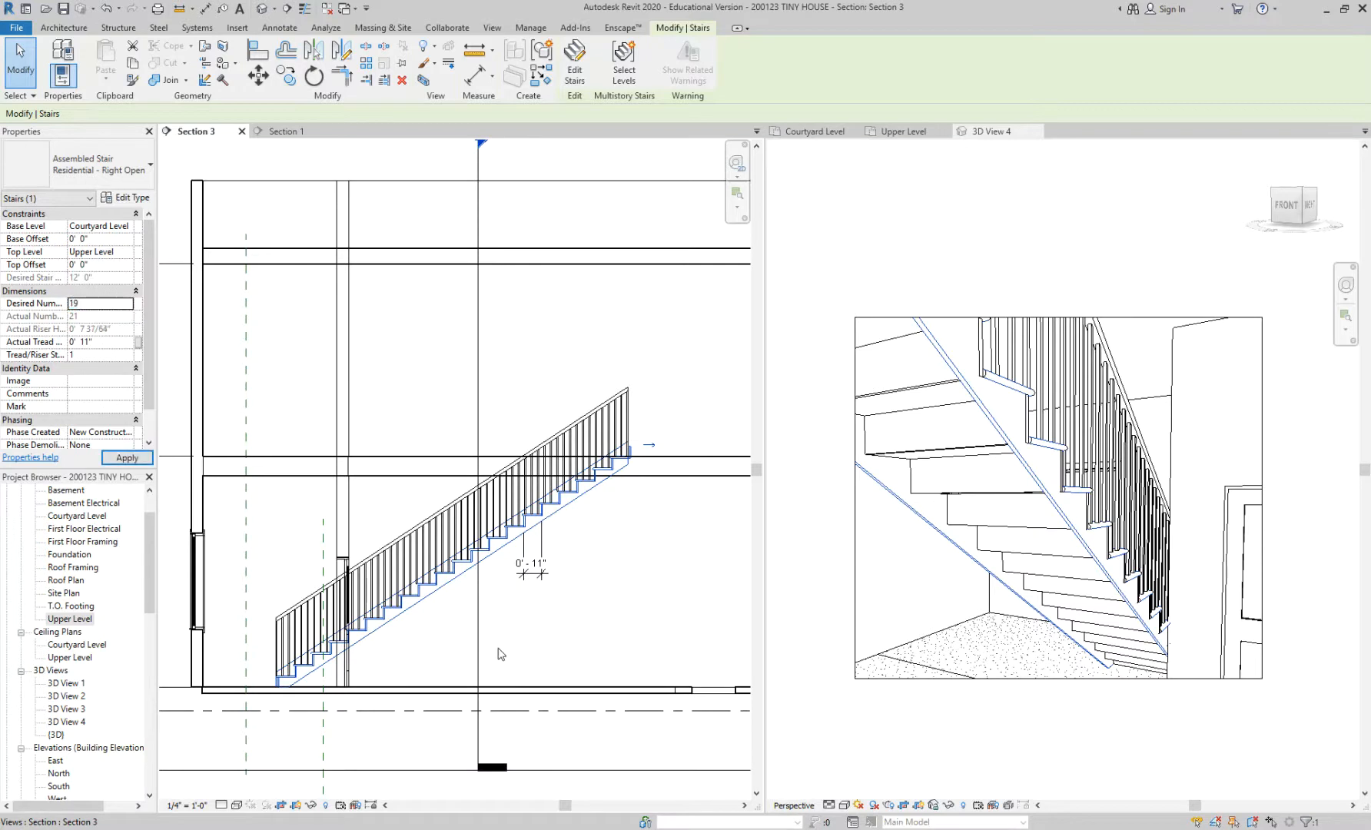
click(525, 635)
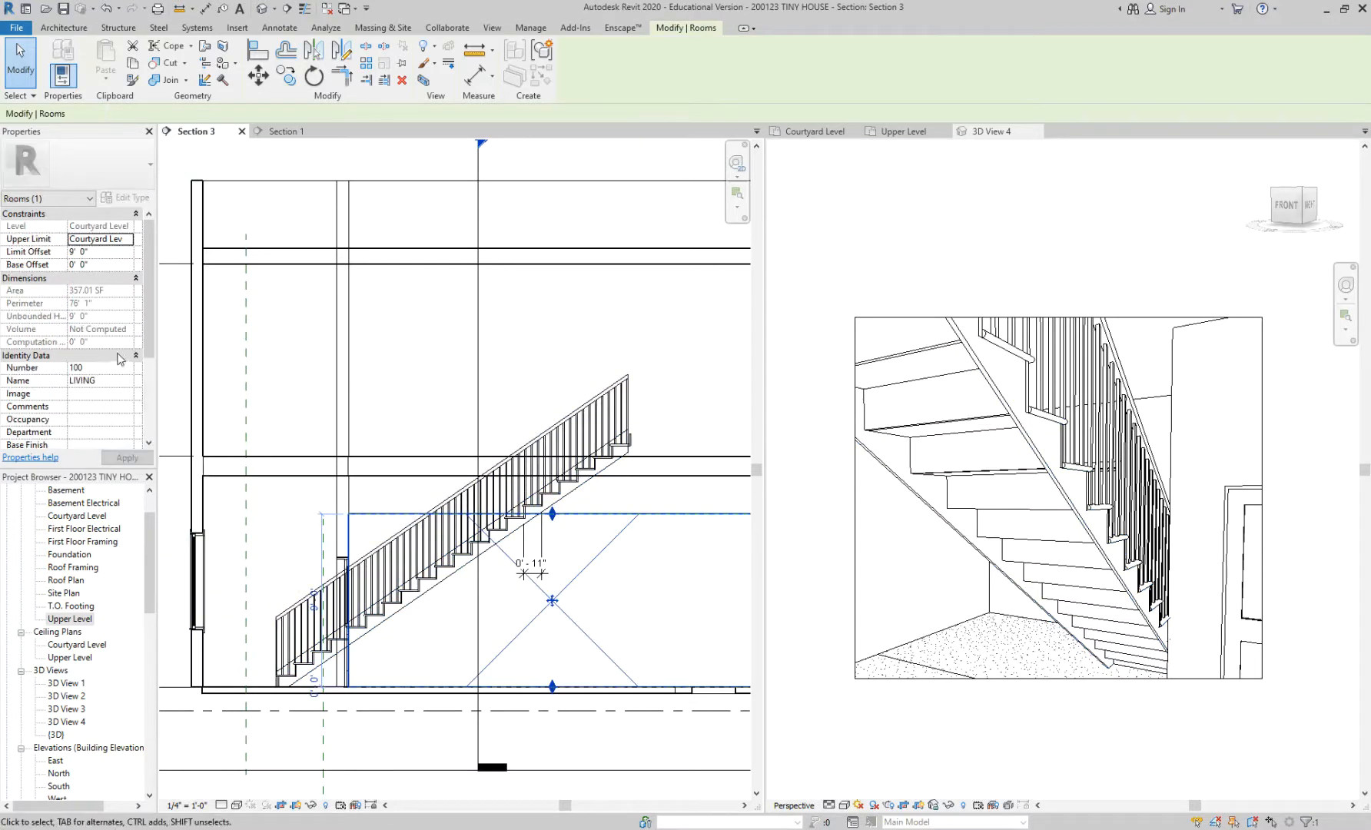
Step: Reselect the stair and set its desired number of risers to 18
click(442, 596)
click(442, 585)
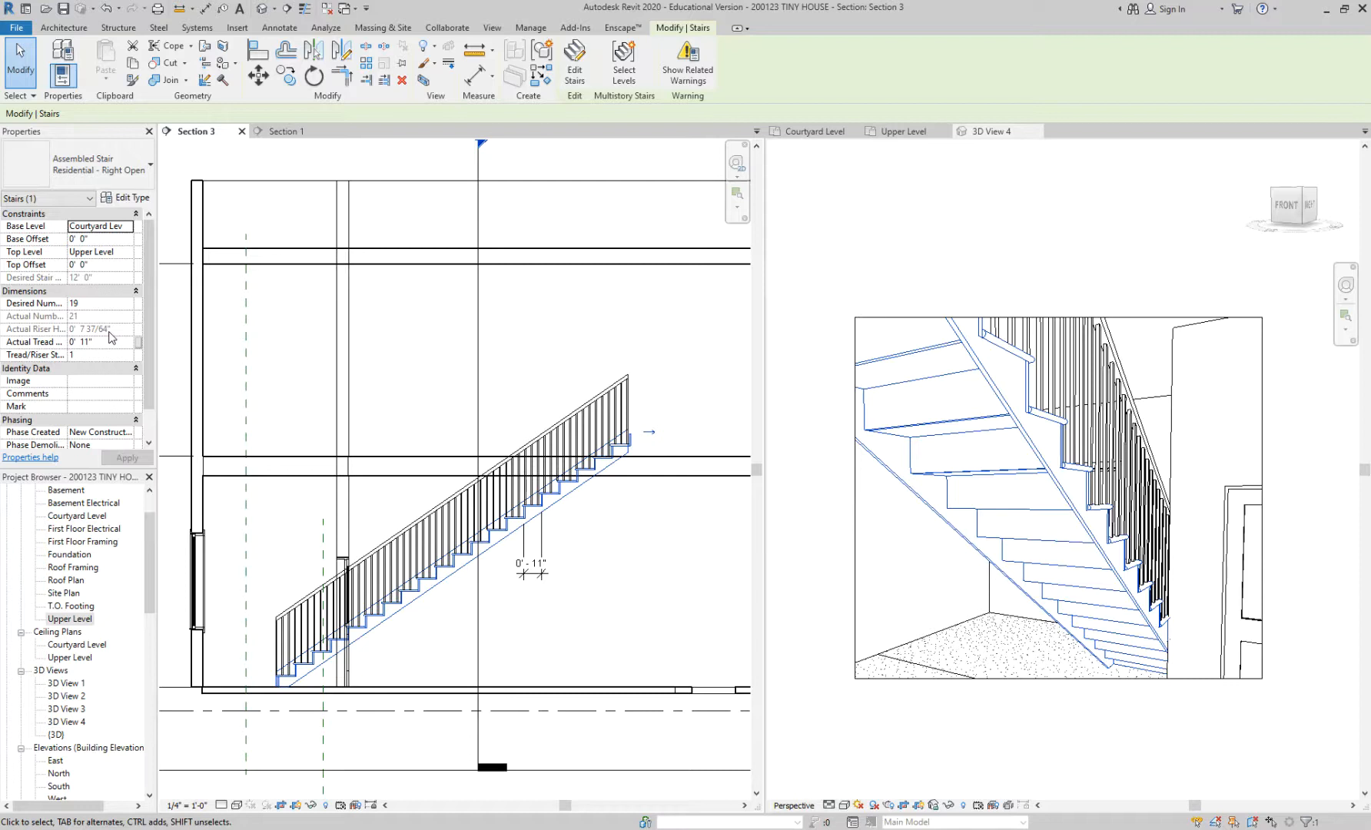
click(108, 304)
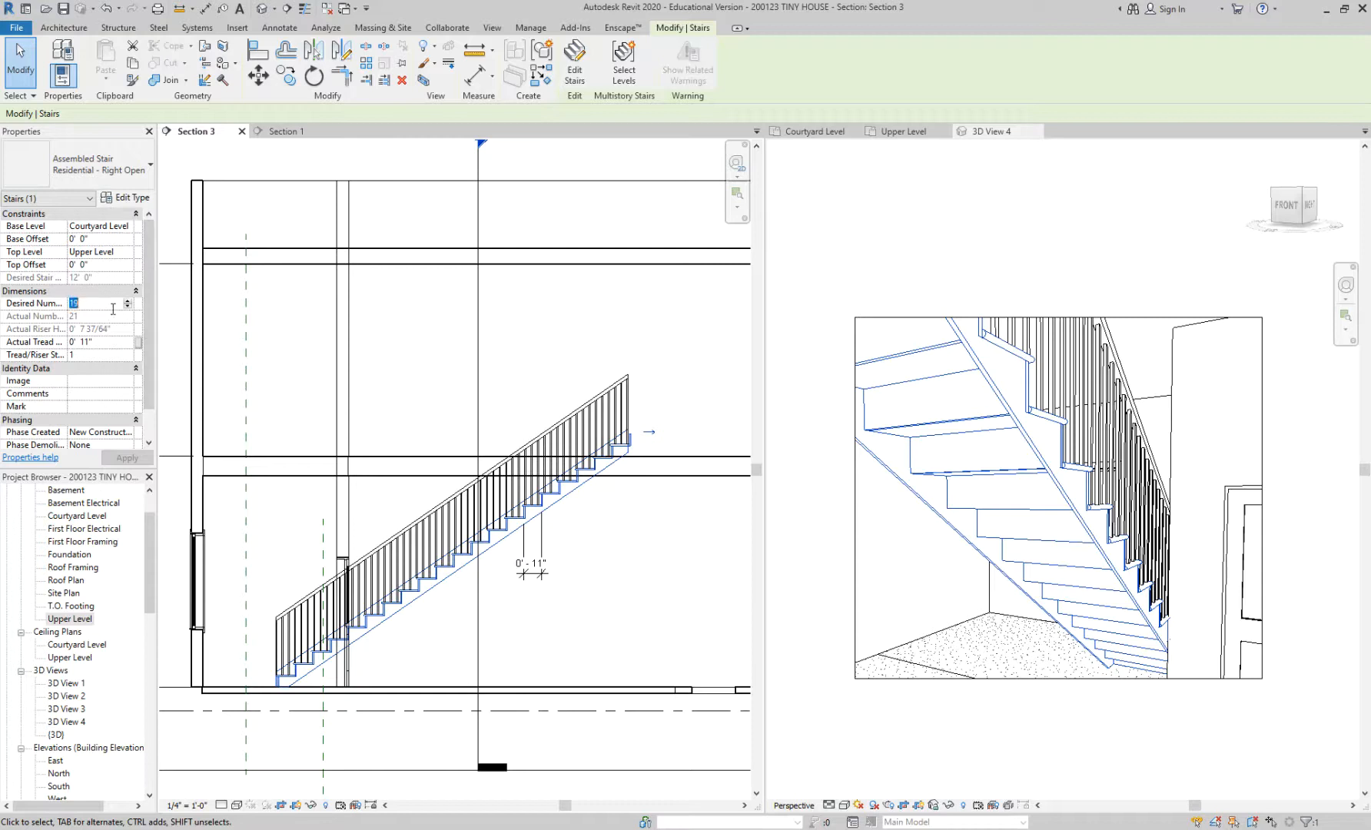
text(18)
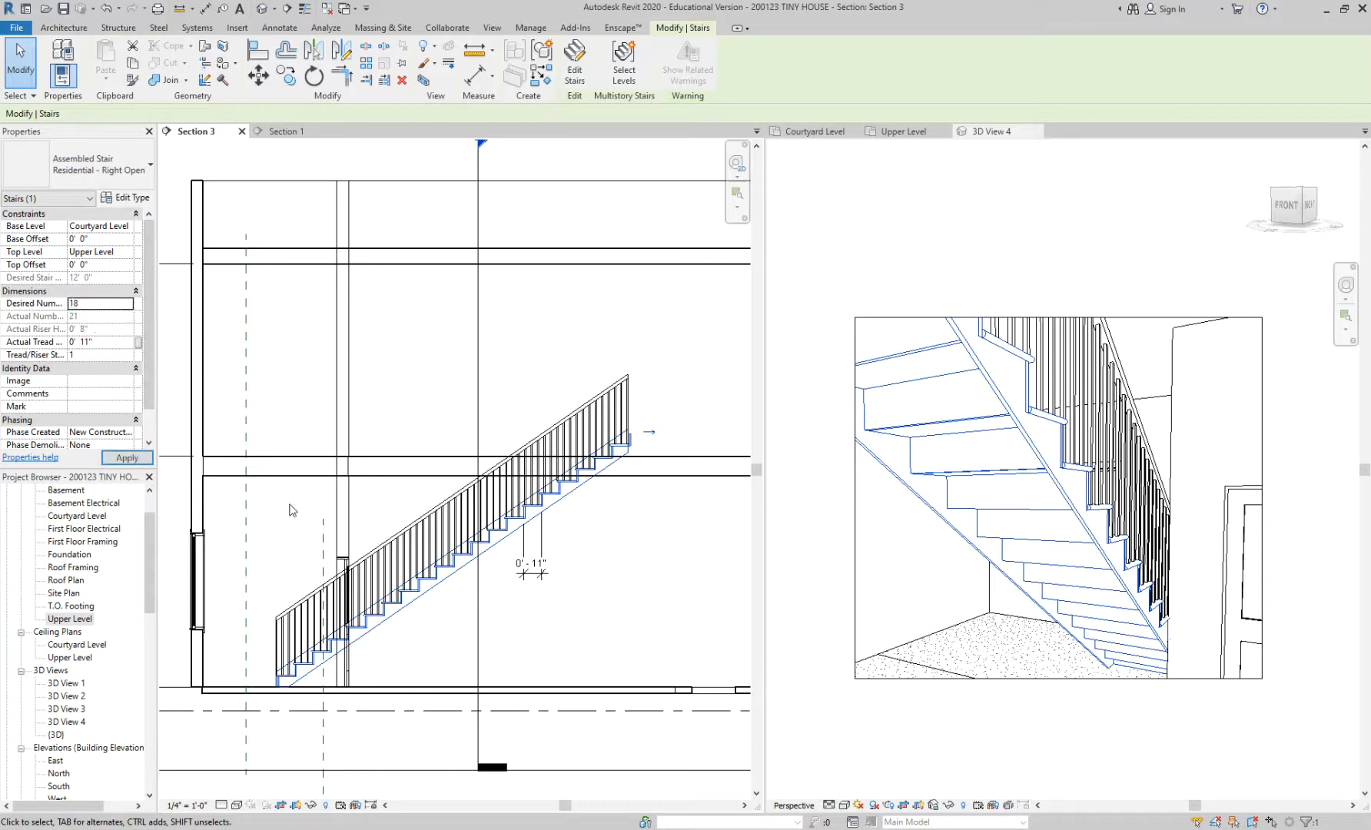
click(437, 616)
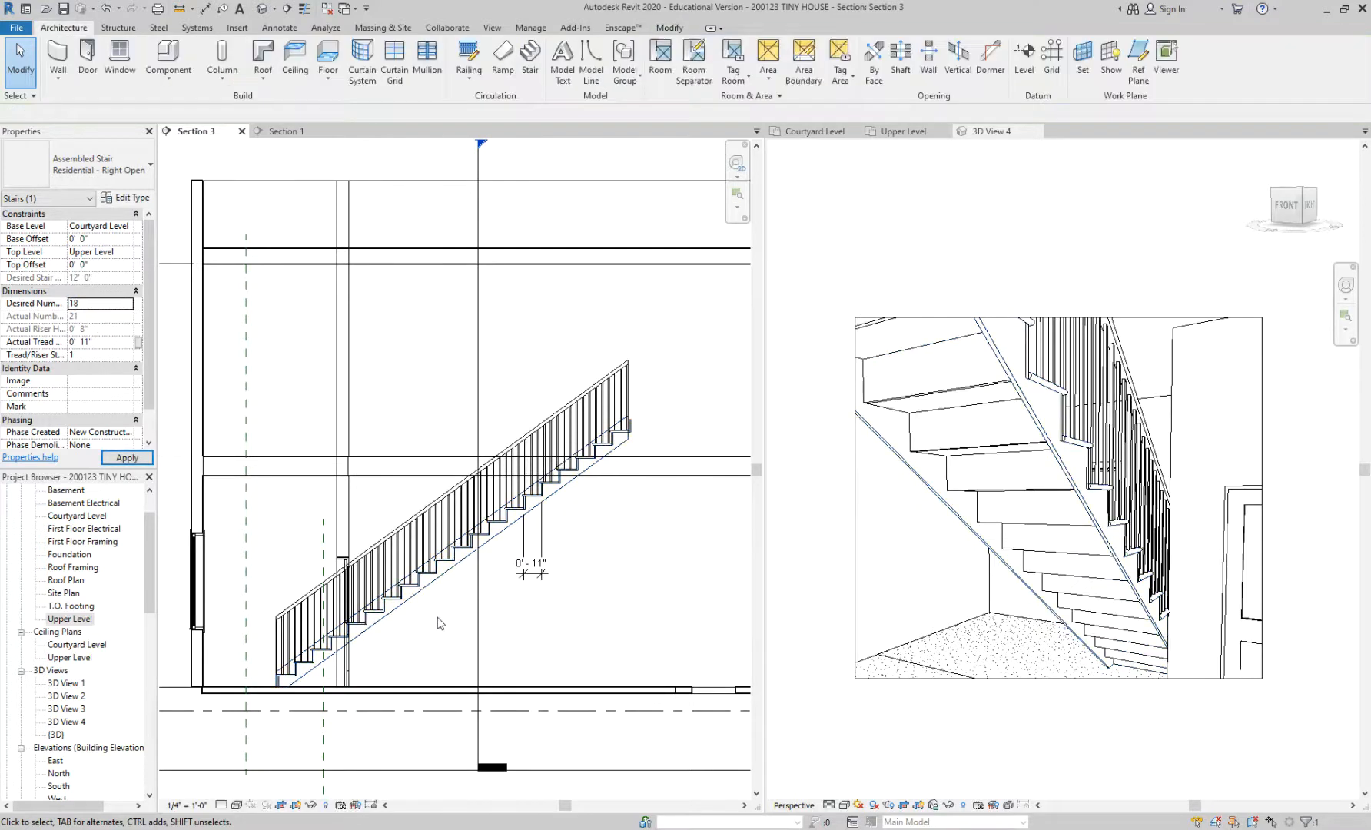
Step: Select the stair again and set its desired number of risers back to 19
click(459, 572)
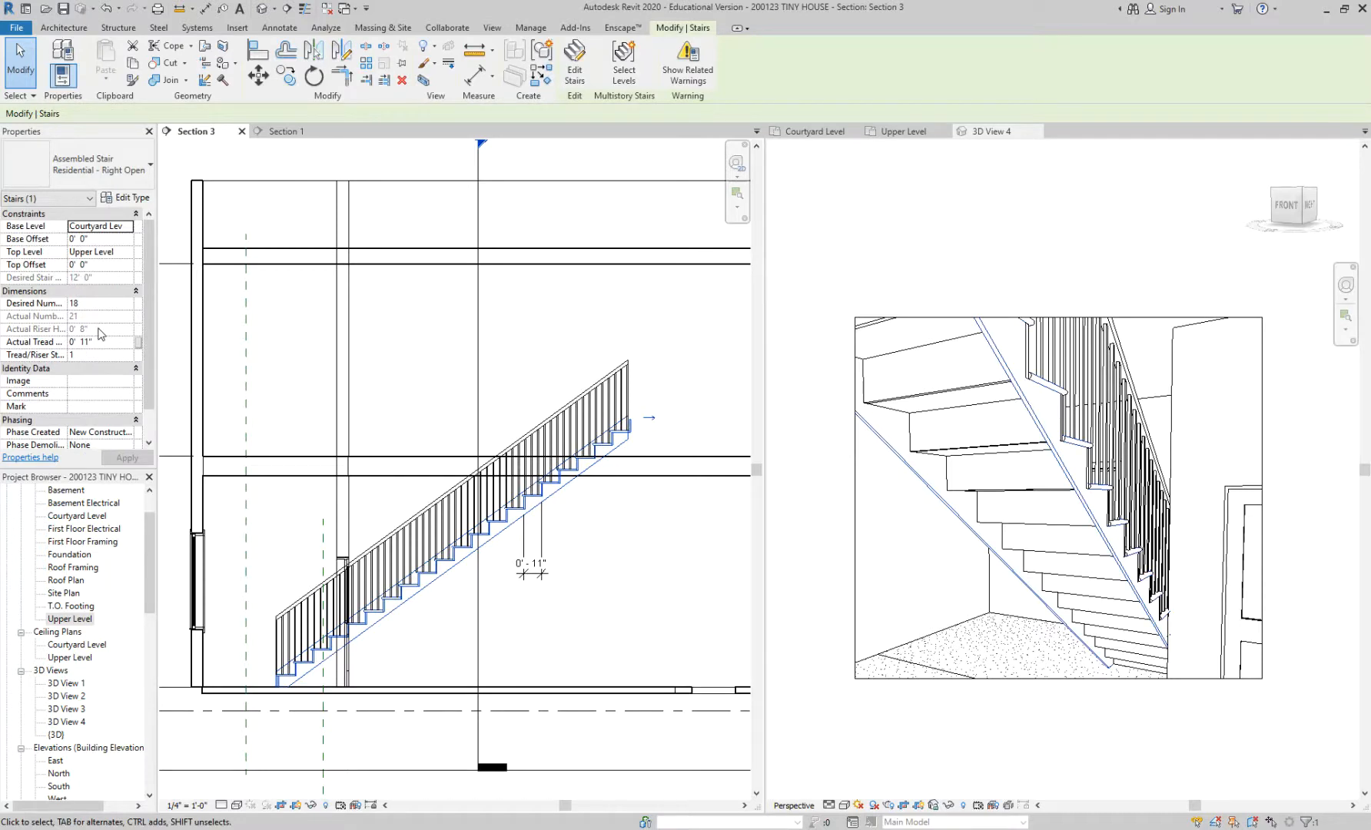
double_click(129, 304)
text(19)
click(455, 634)
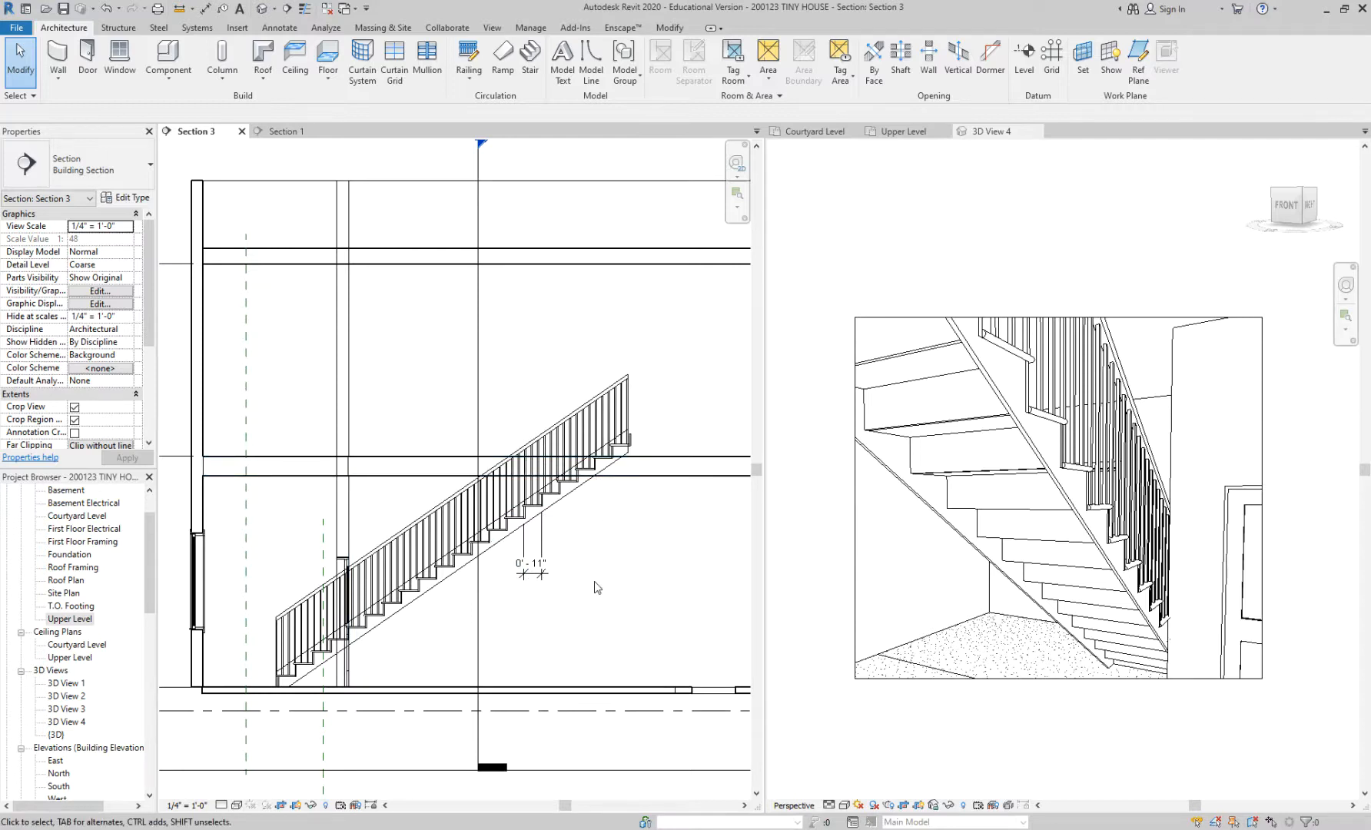
Step: Select the stair in Section 3 and delete it from the model
scroll(588, 543, up, 1)
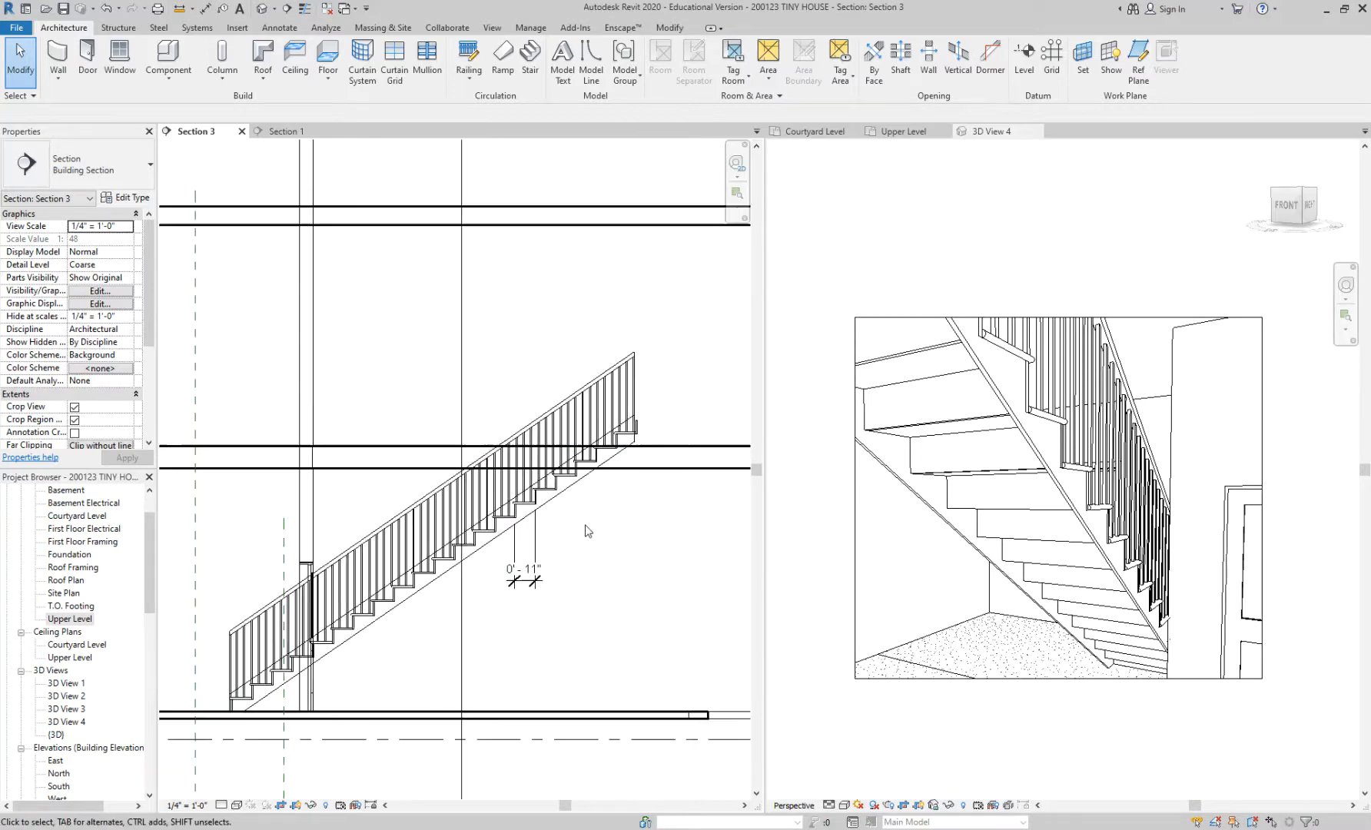
click(635, 427)
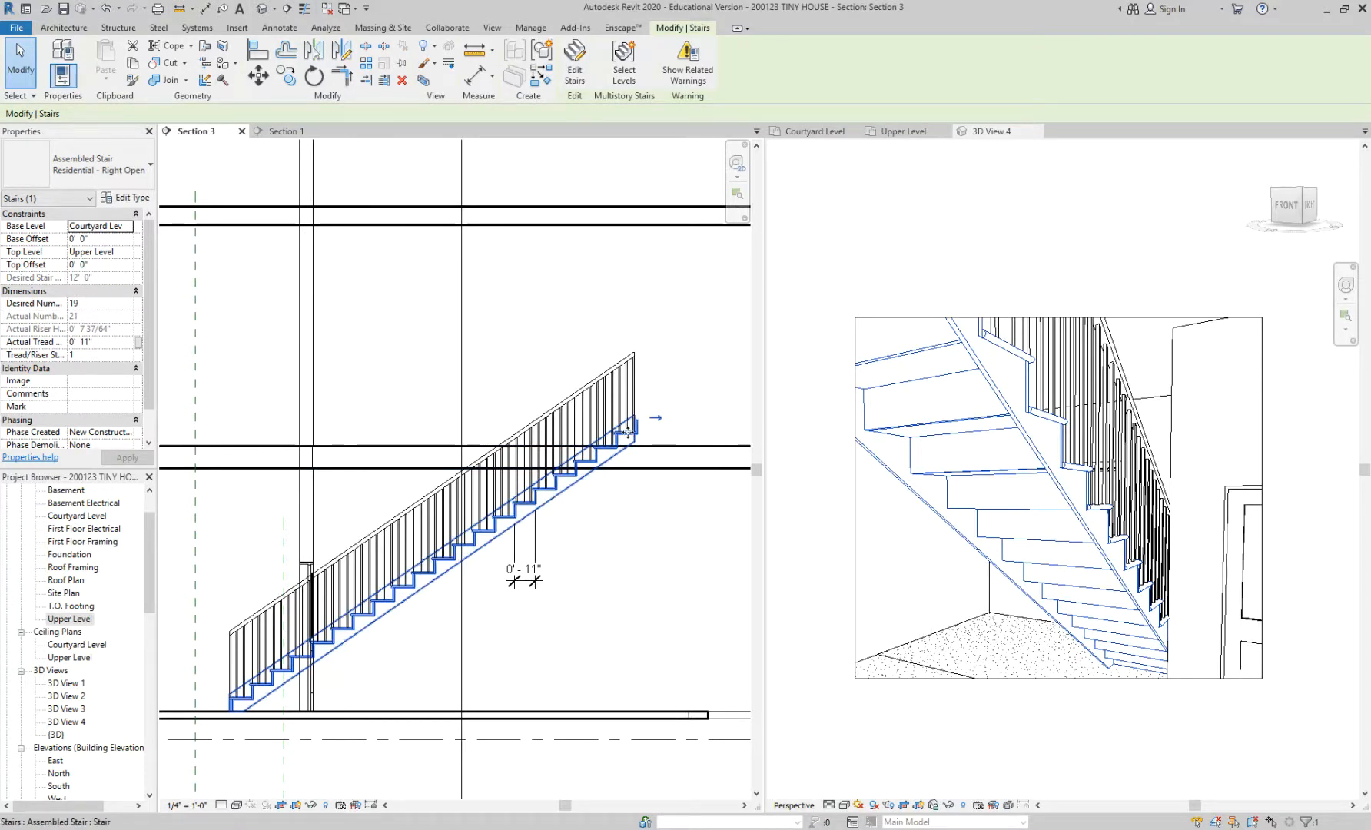
scroll(629, 433, down, 1)
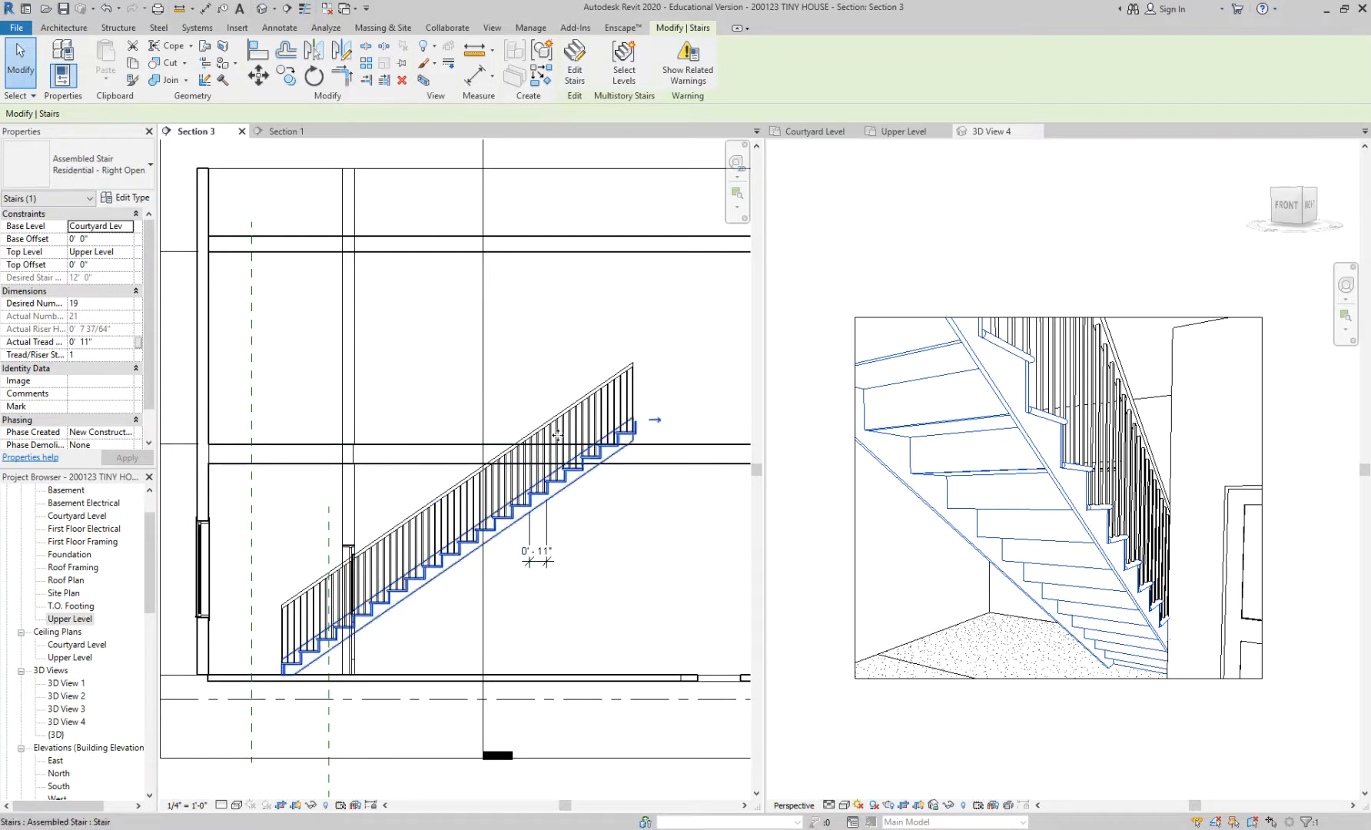
click(596, 517)
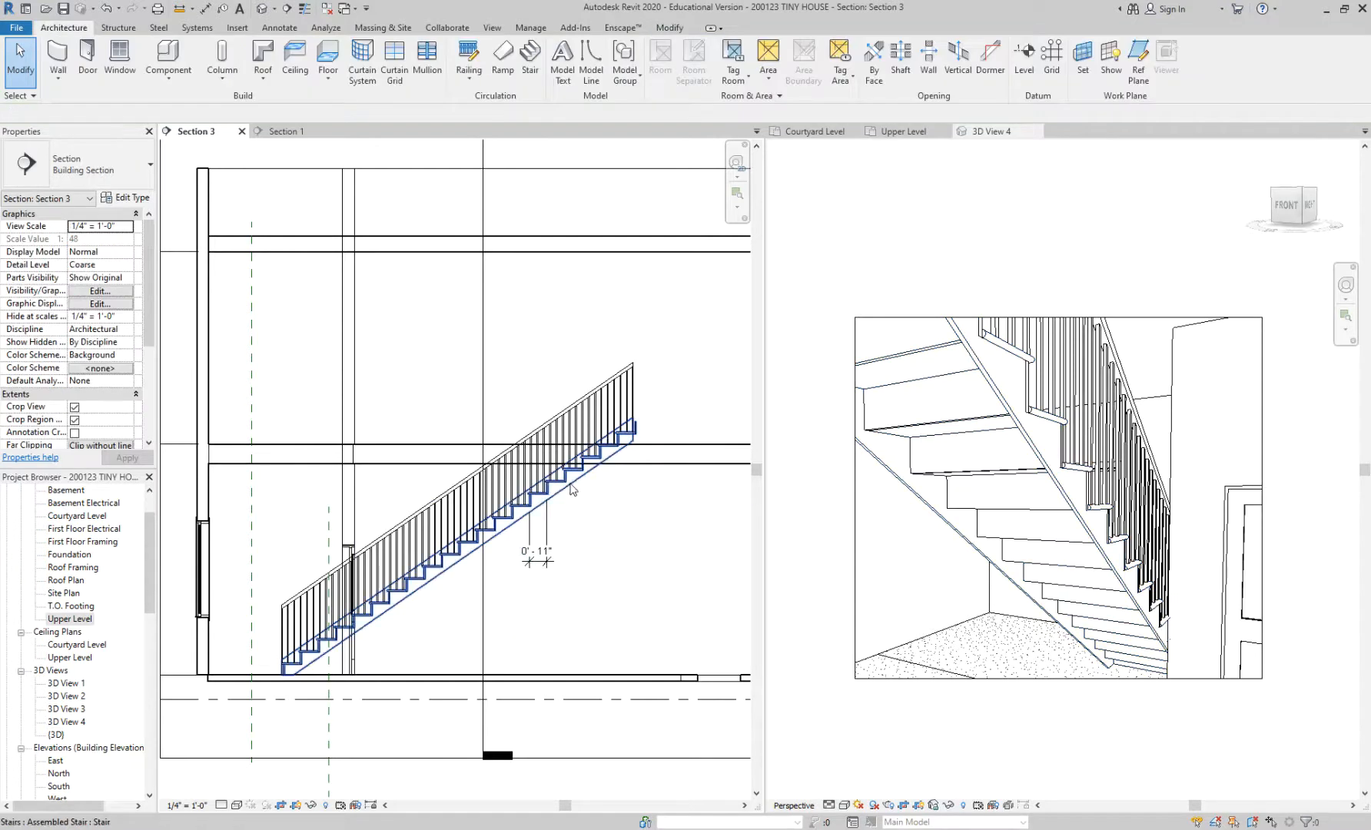
click(571, 488)
key(Delete)
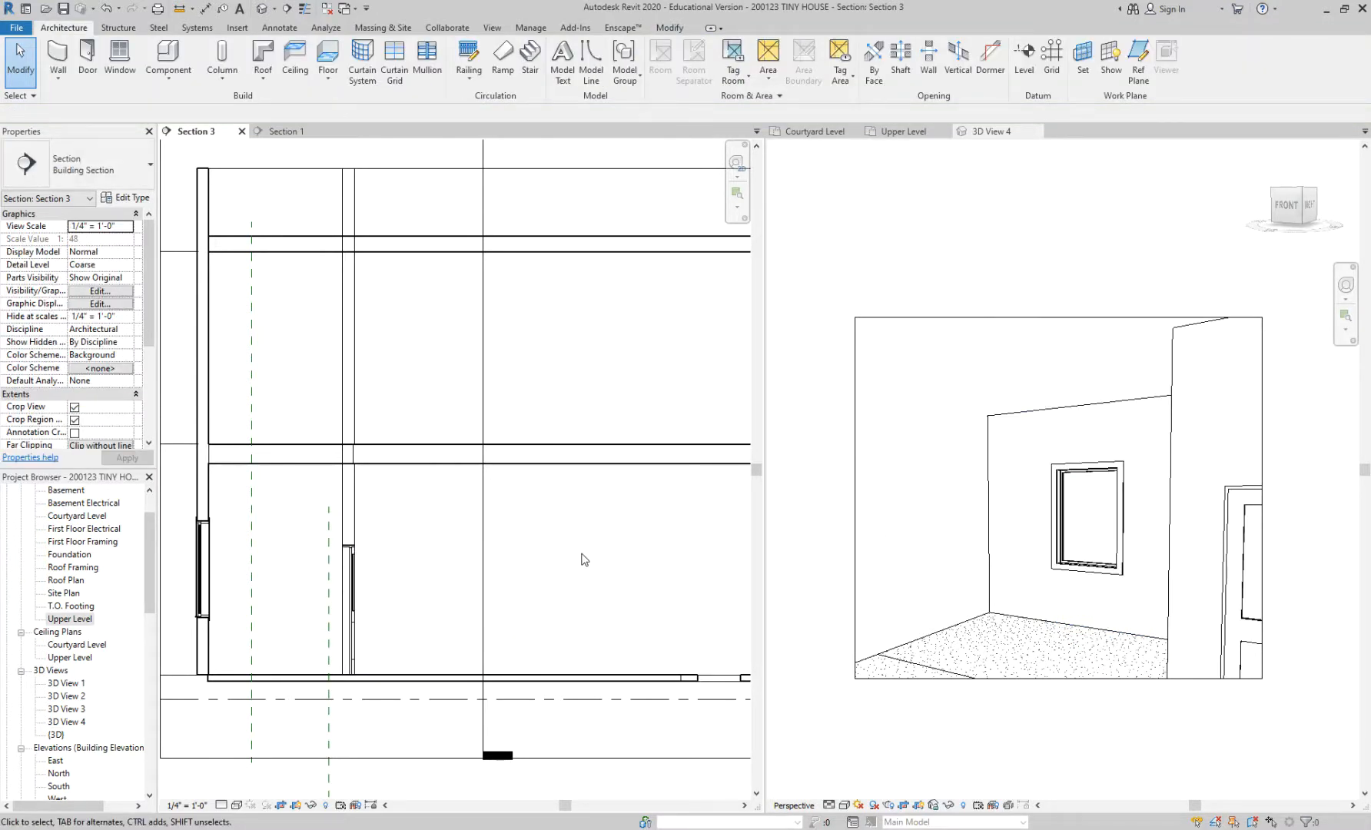
Step: Open the Courtyard Level plan and delete the sofa and the drawer unit beside it from the living room
click(822, 132)
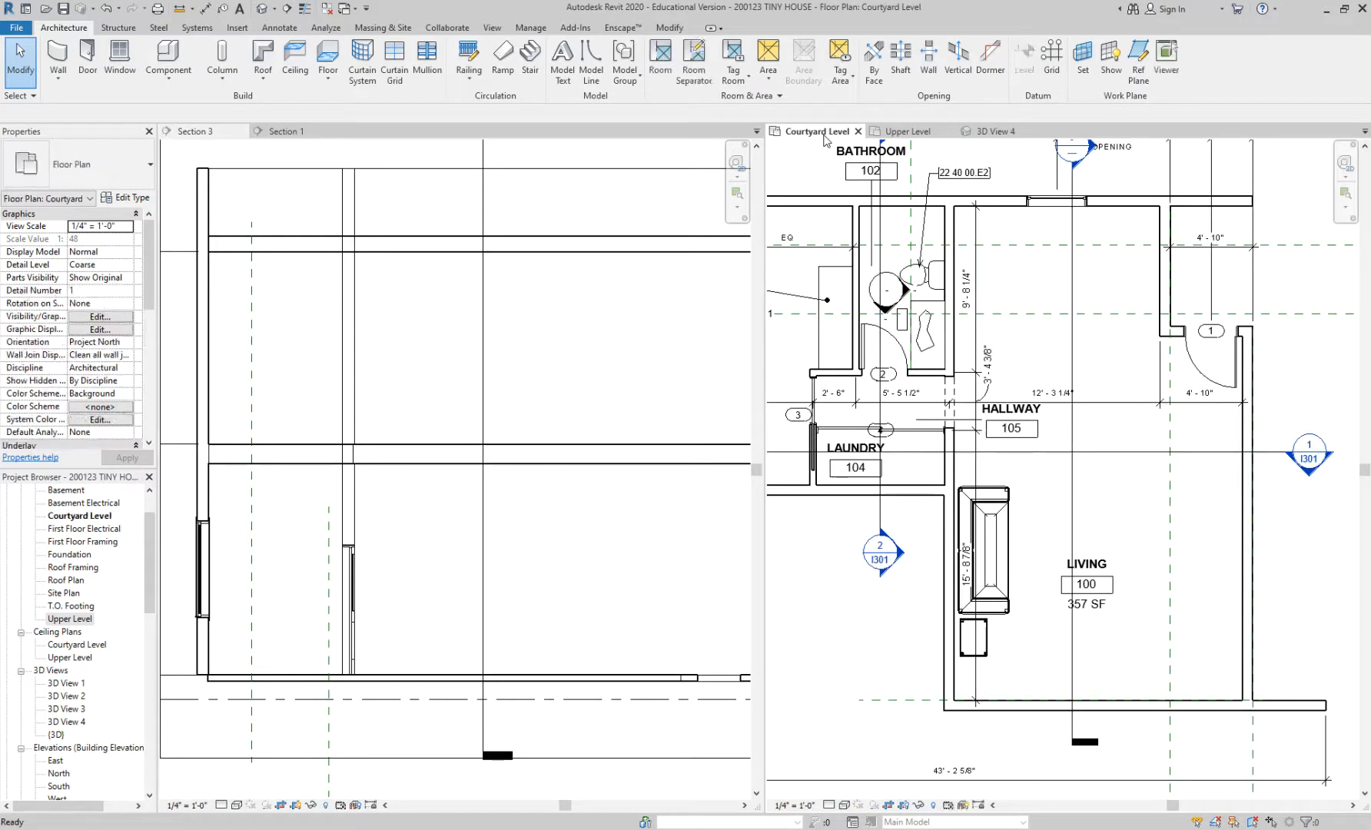
click(988, 643)
click(1005, 615)
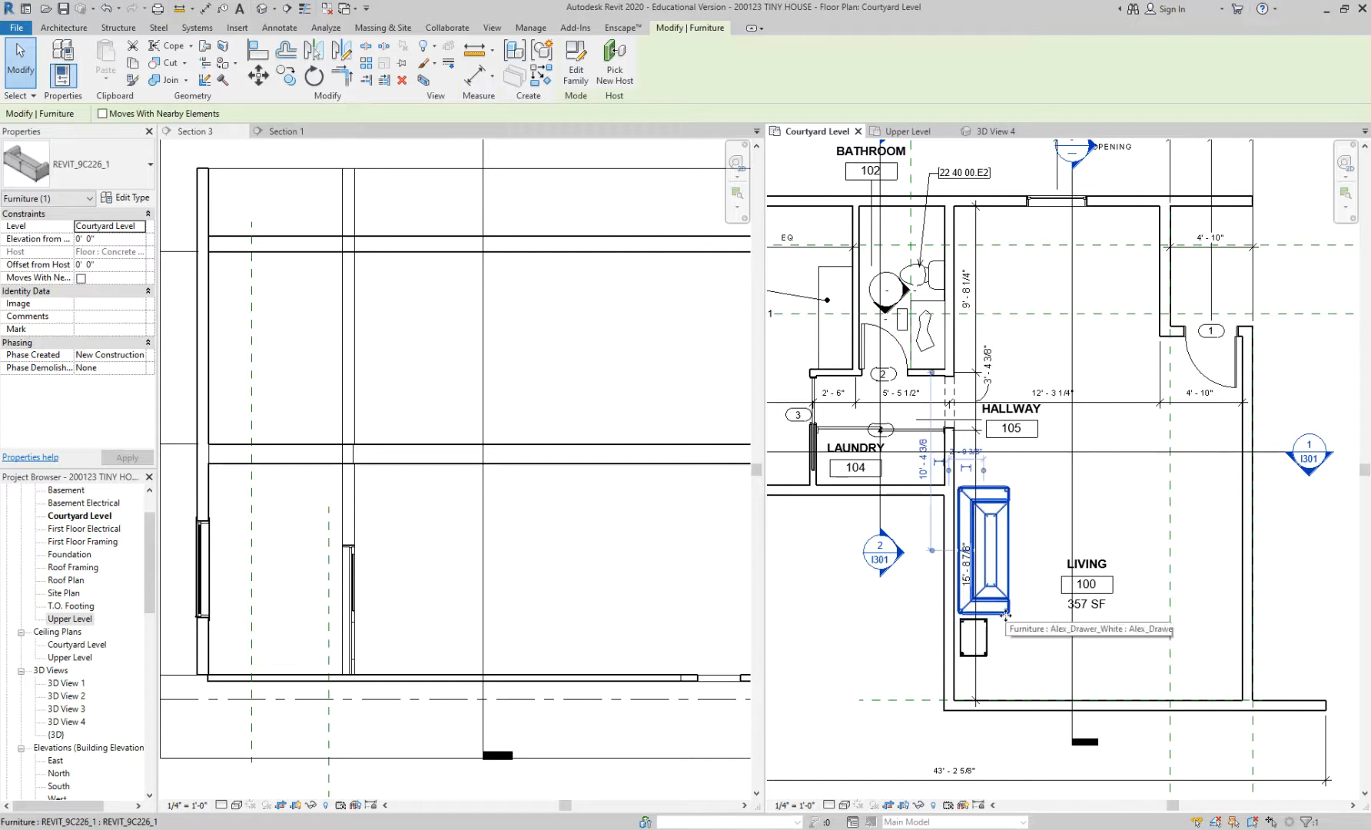
key(Escape)
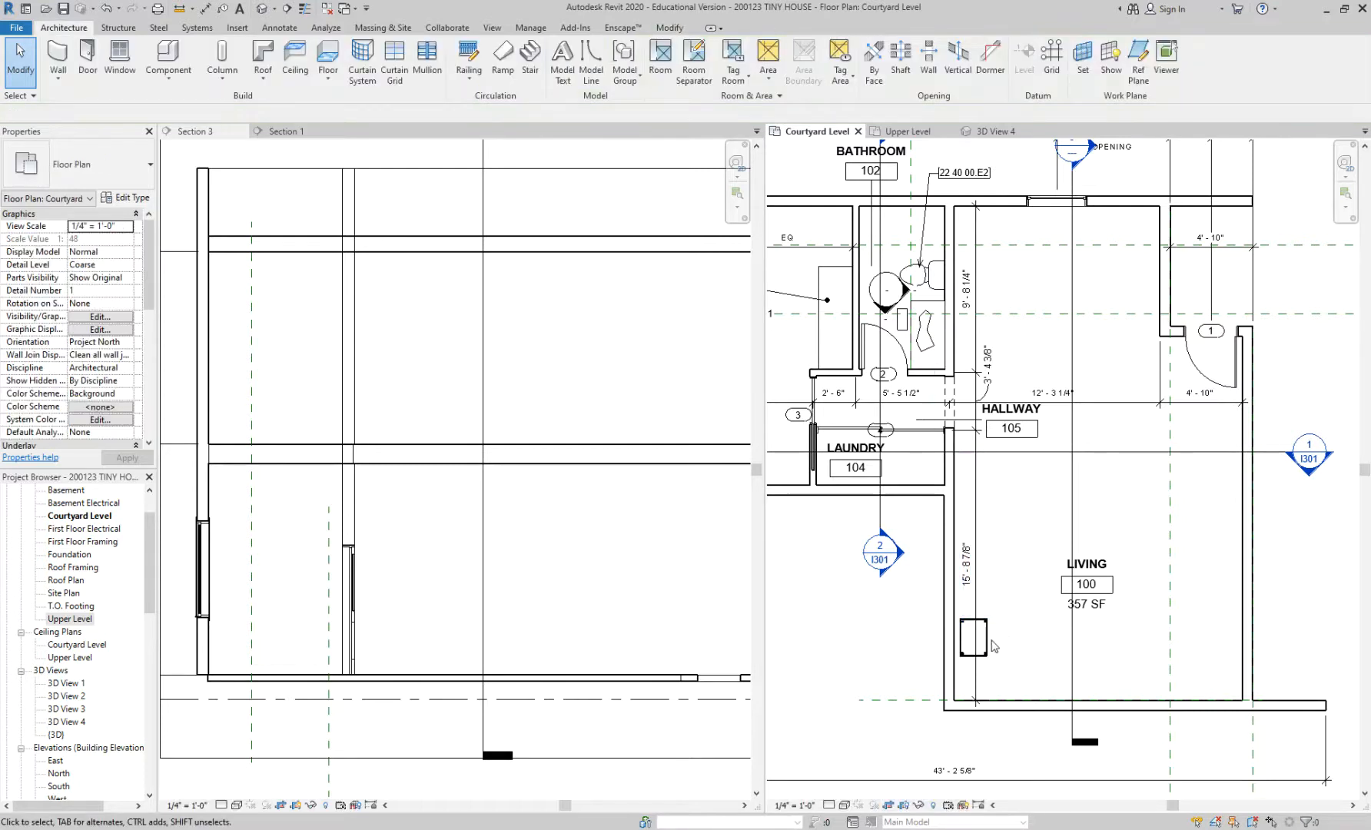
click(987, 643)
key(Escape)
middle_drag(1205, 588, 1119, 564)
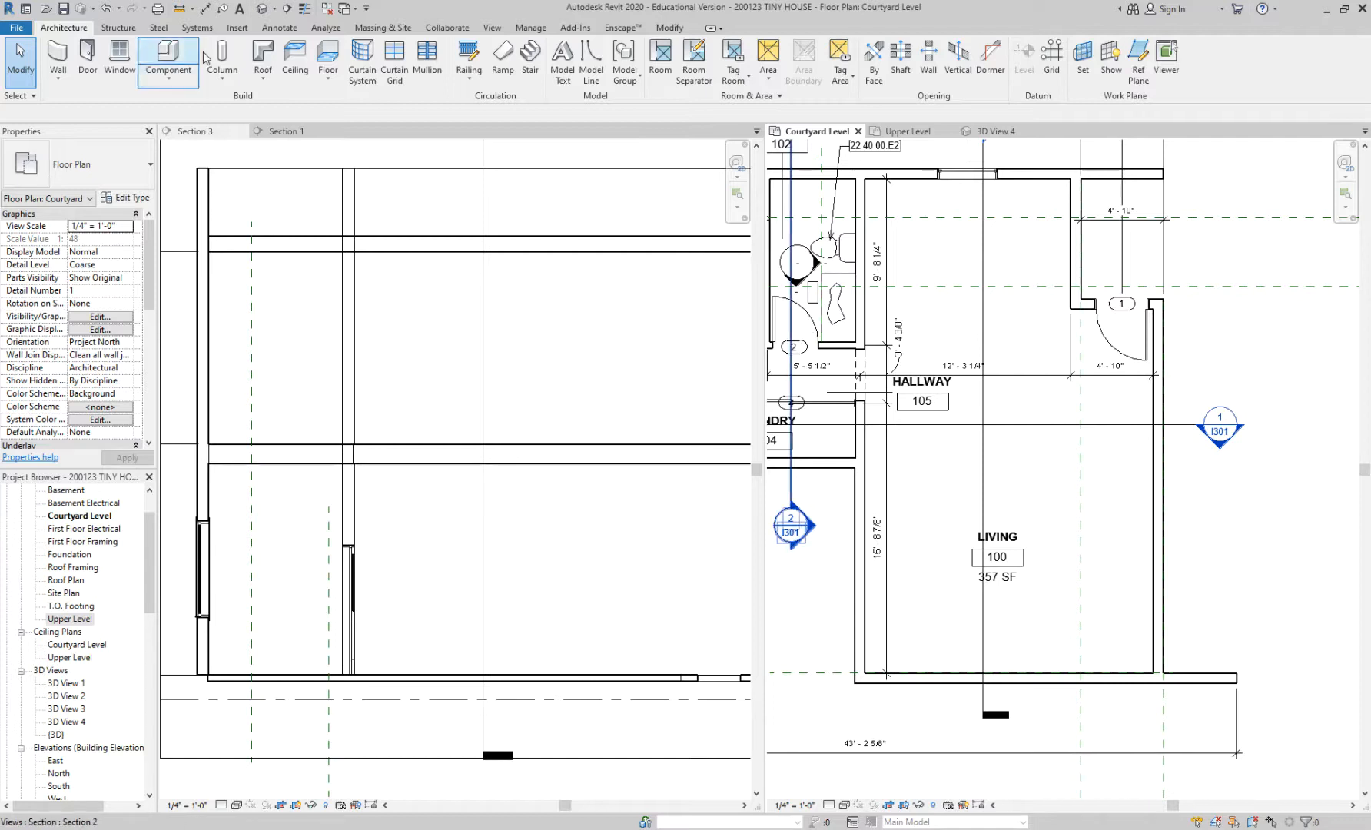
Step: Start a stair and draw its first straight run about 9' - 2" long, heading south along the living room's east wall
click(530, 56)
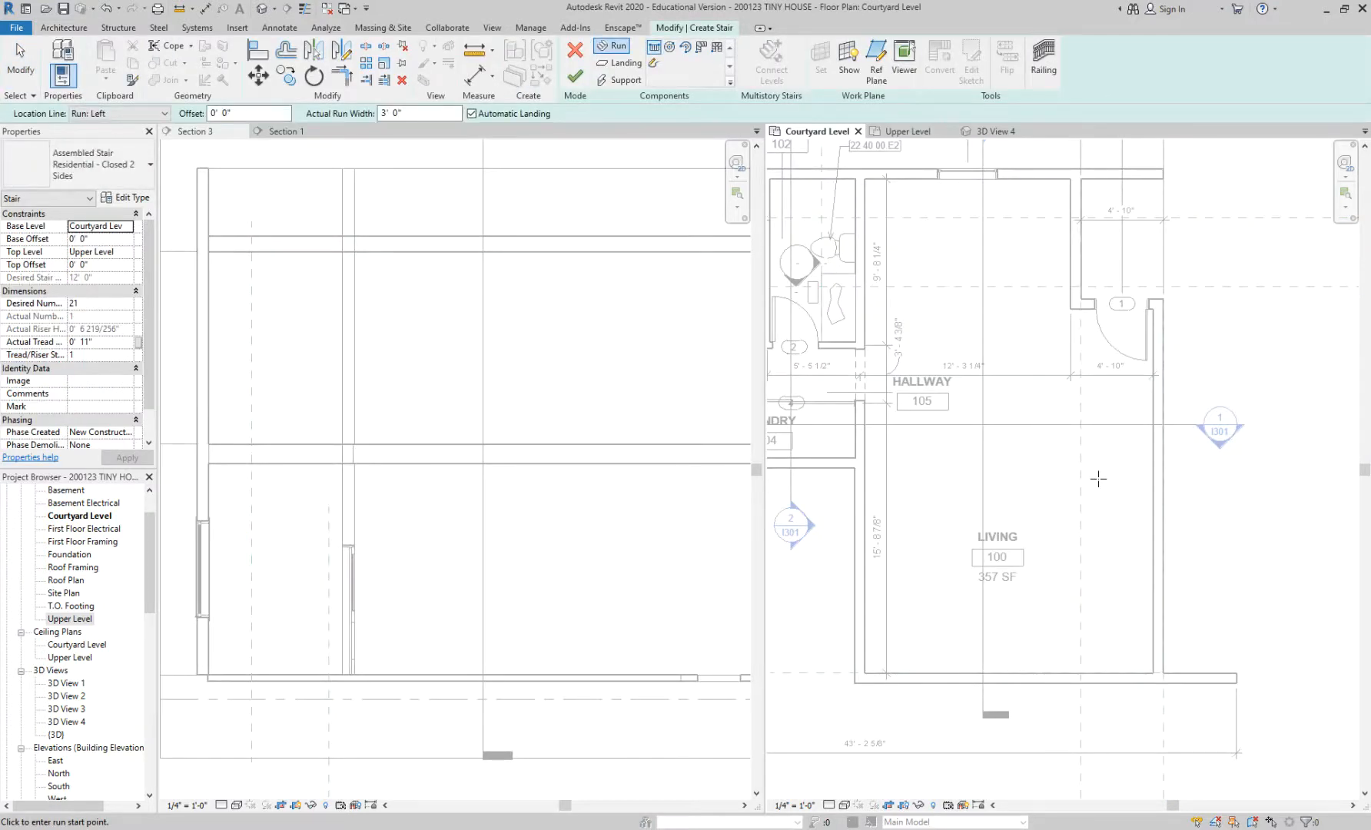
click(1152, 446)
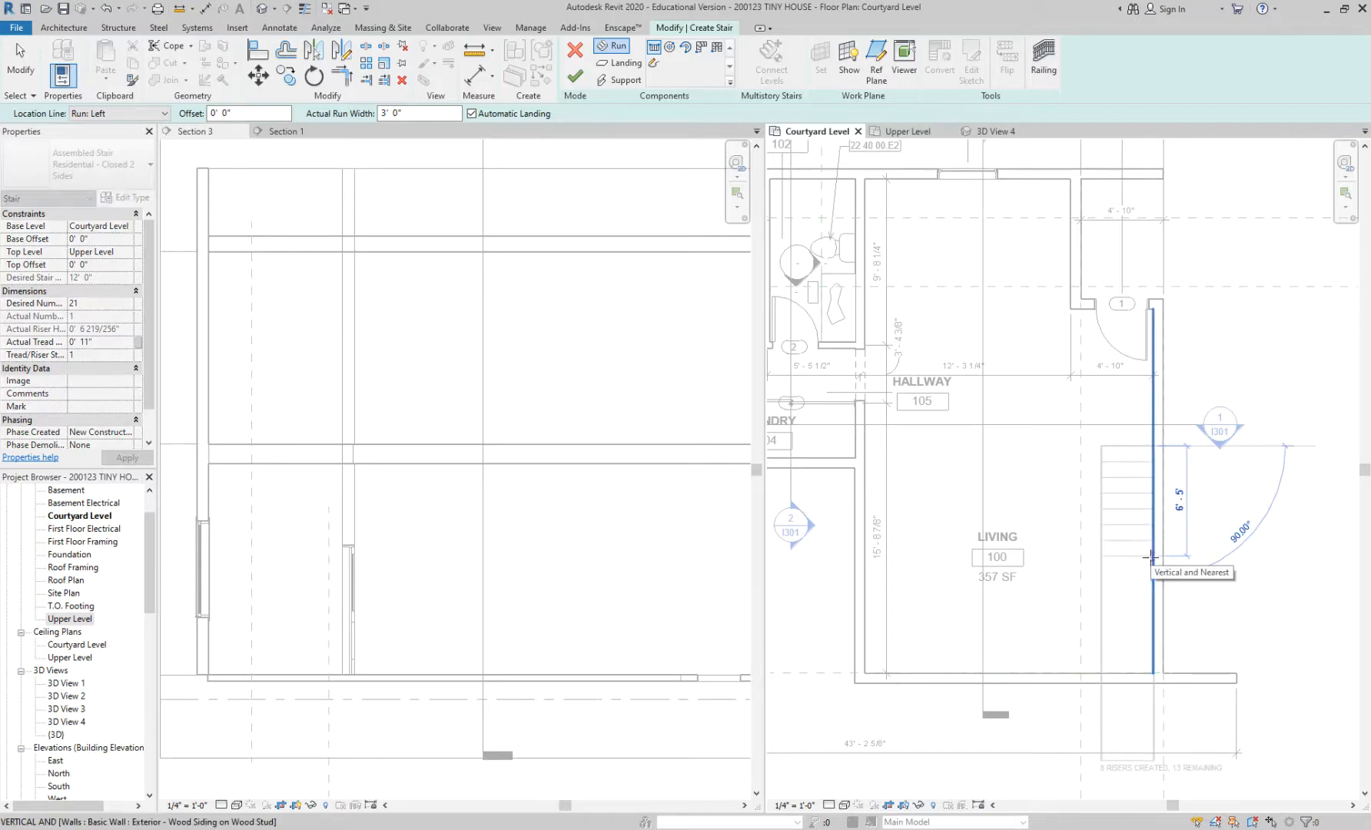
scroll(1152, 557, up, 1)
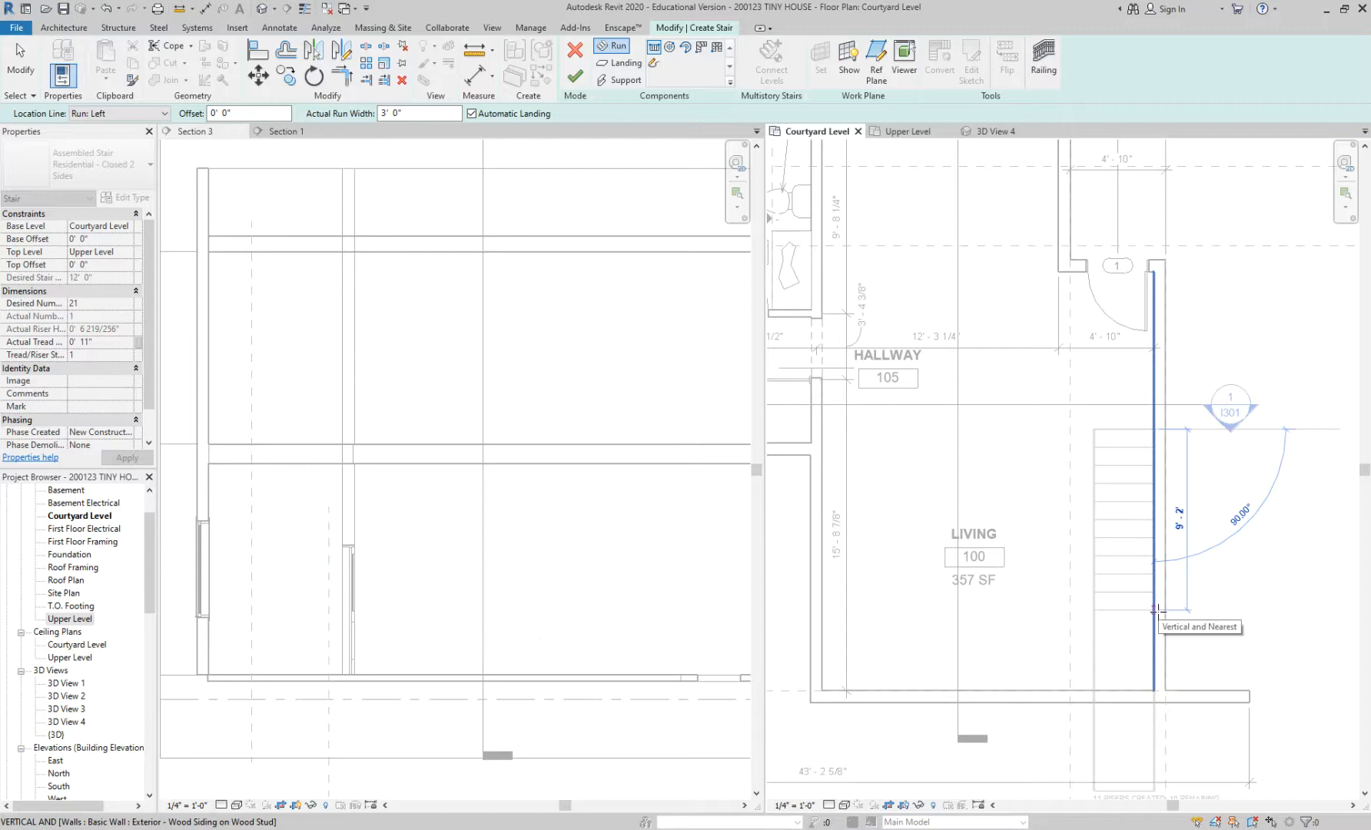
click(1157, 611)
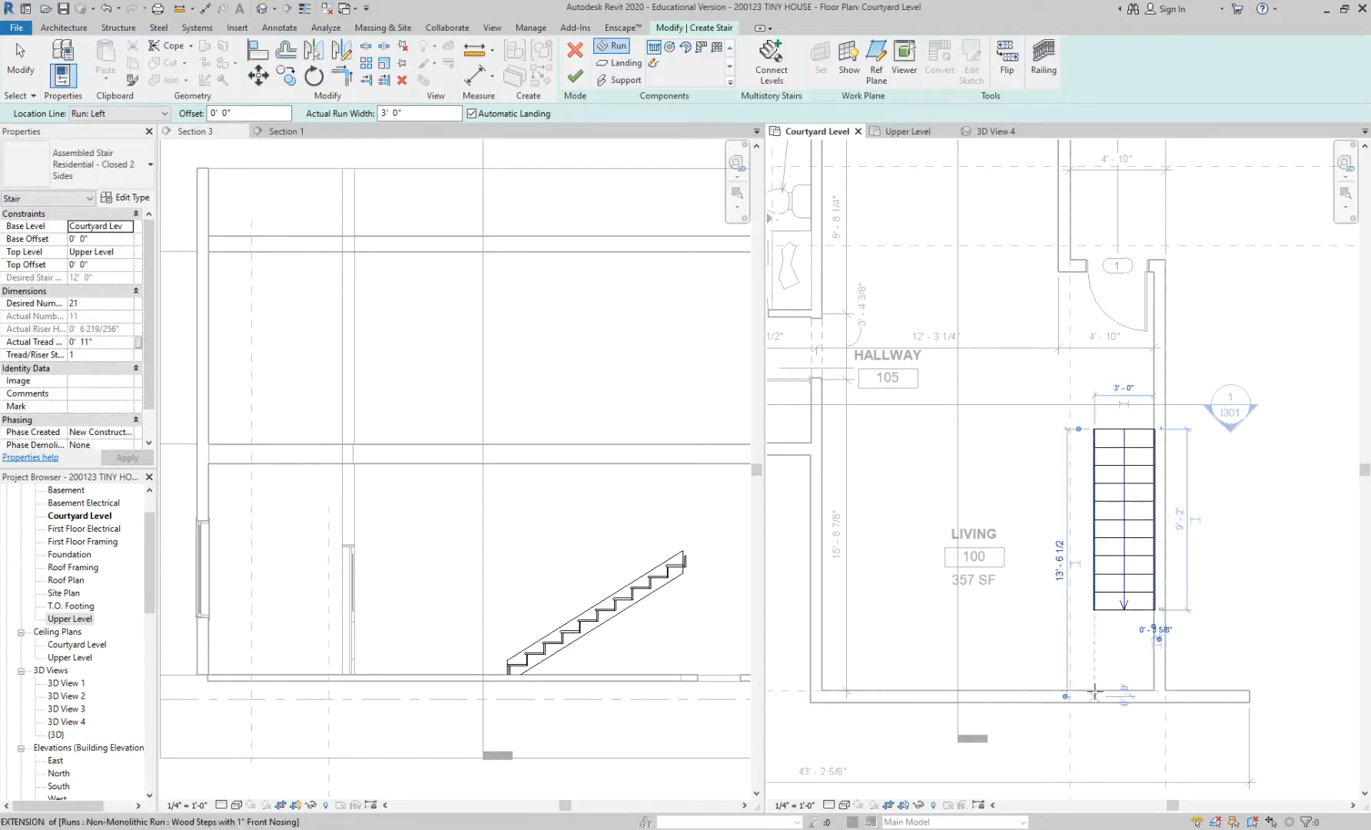
Step: Draw the second run westward along the south wall from the stair edge's intersection with the reference plane, and finish the L-shaped stair
scroll(1094, 693, up, 2)
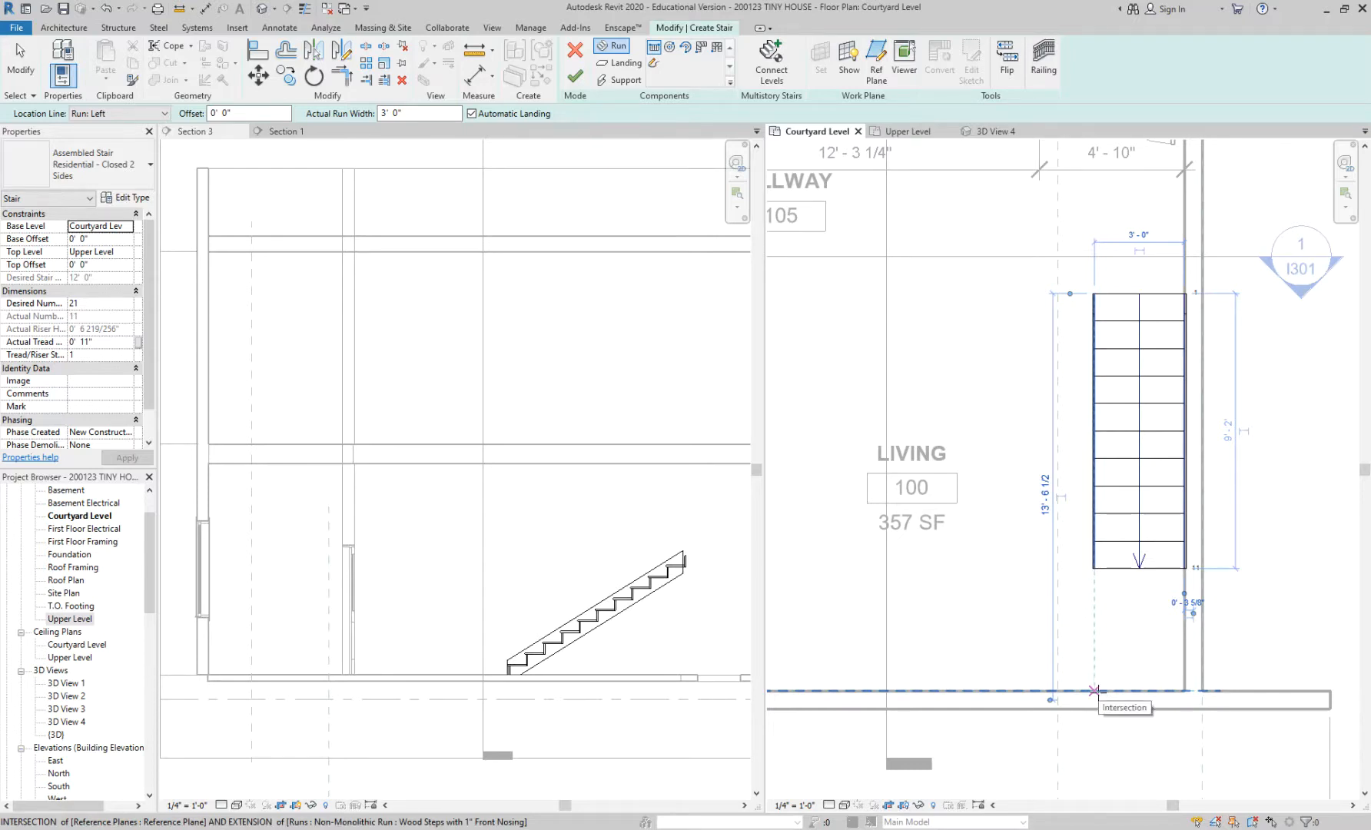
click(1094, 690)
scroll(1094, 690, down, 2)
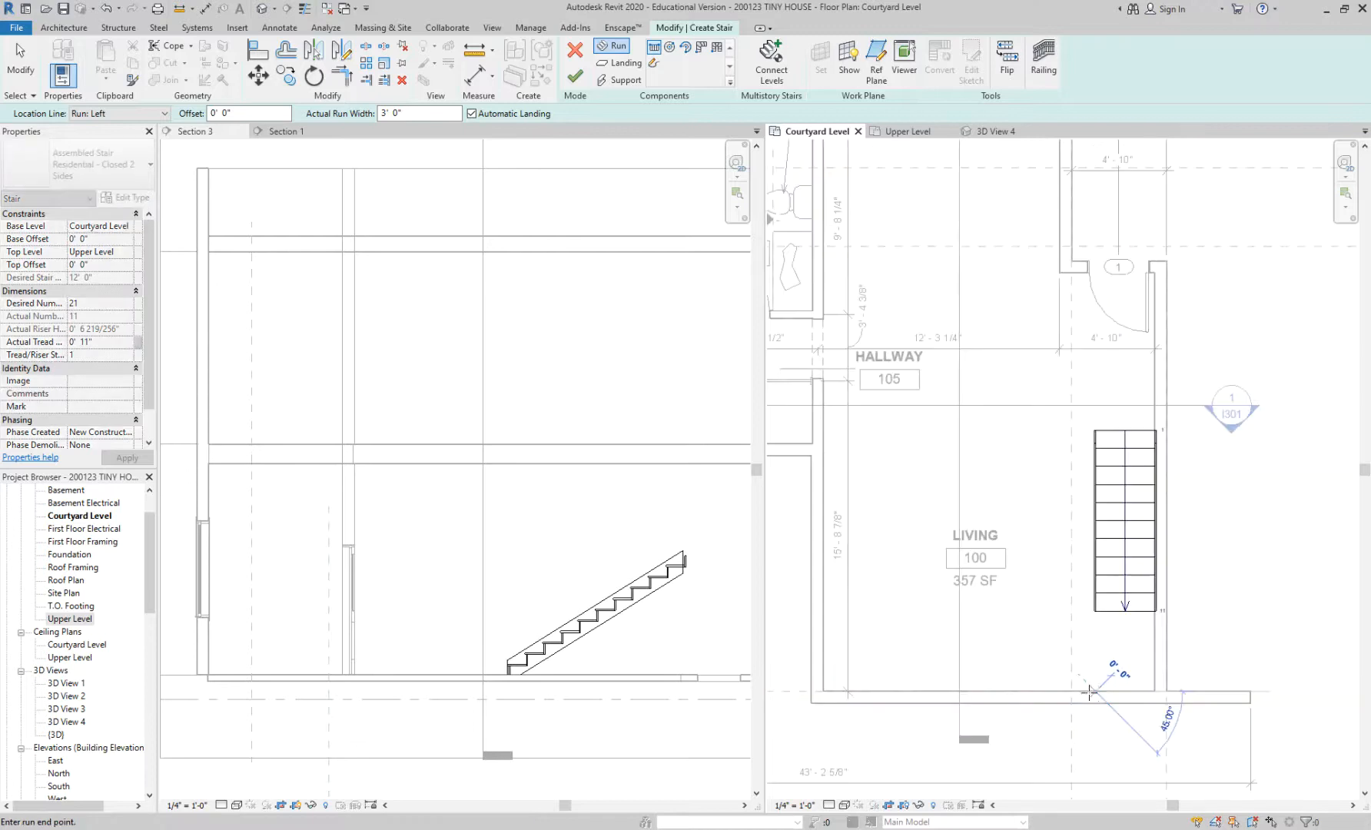
click(933, 691)
key(Escape)
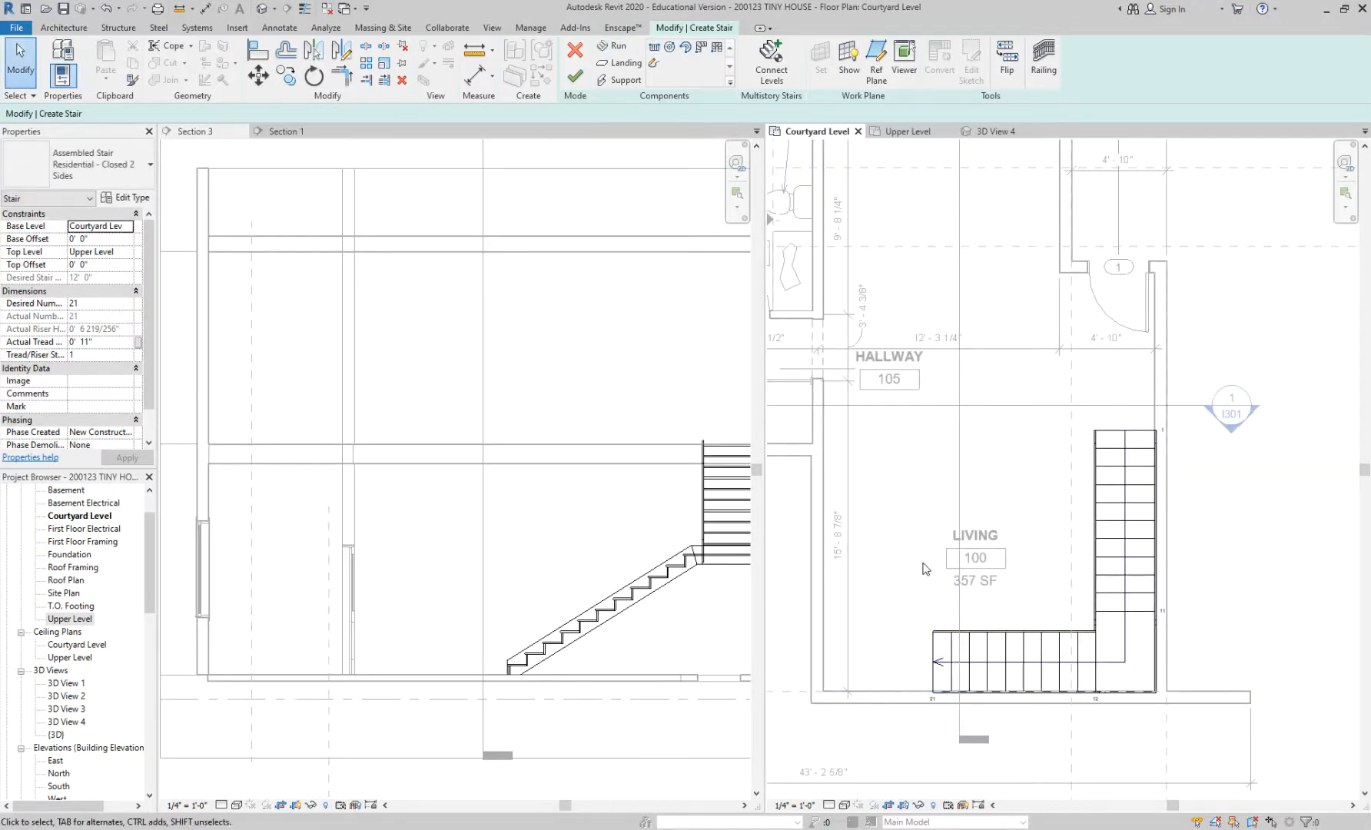
click(575, 77)
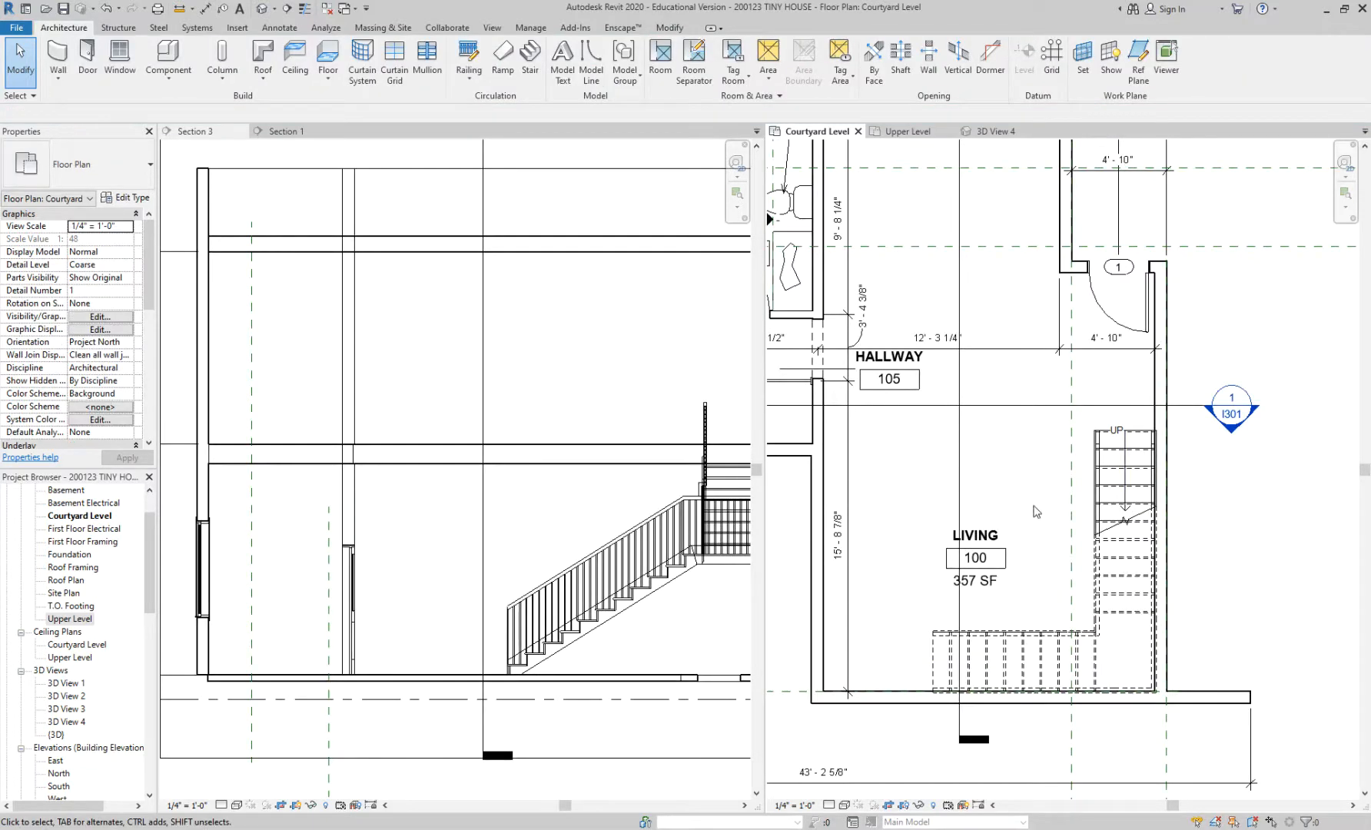
Step: Delete the L-shaped stair from the Courtyard Level plan
click(1058, 635)
key(Delete)
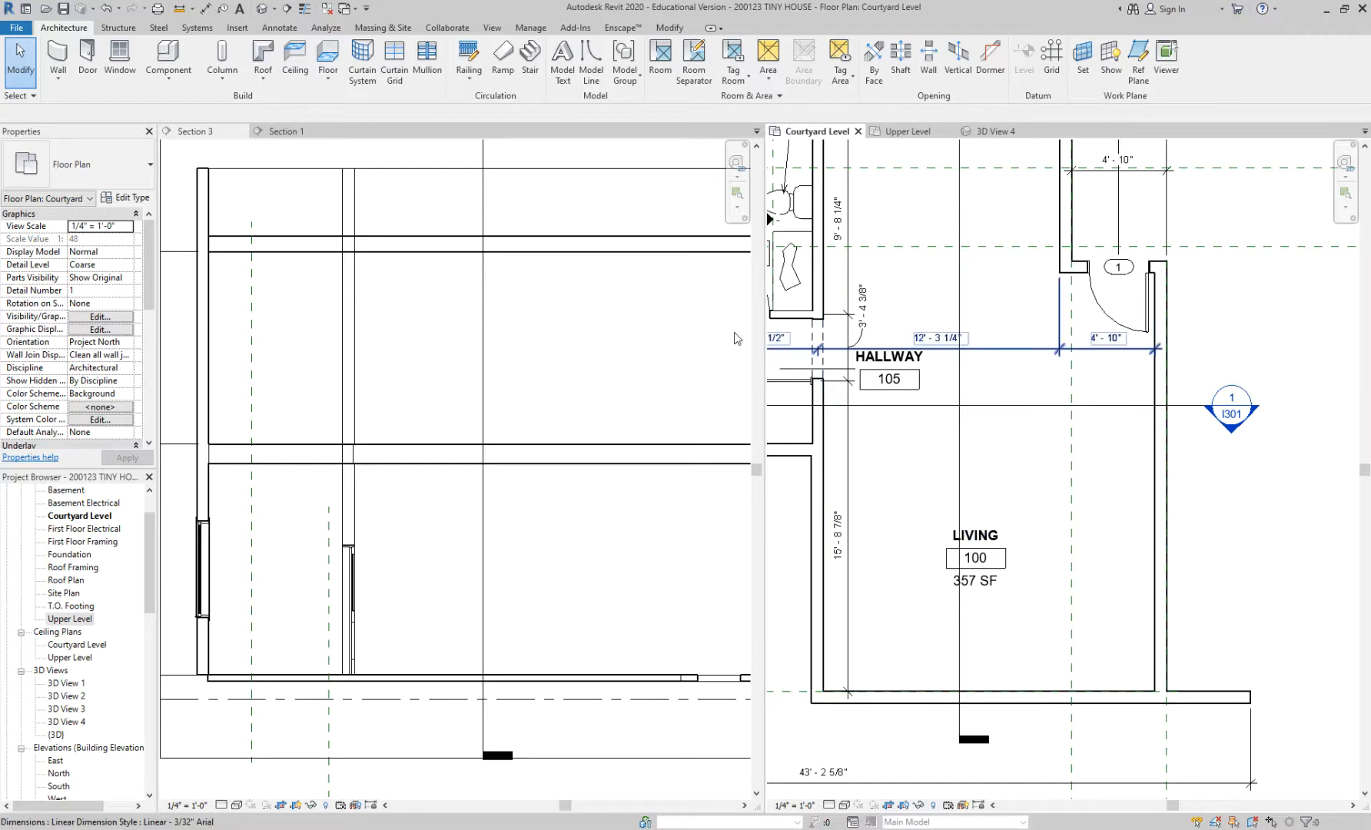
Step: Start a new stair and draw a shorter first run, about 7' - 4" long, heading south along the living room's east wall
click(530, 61)
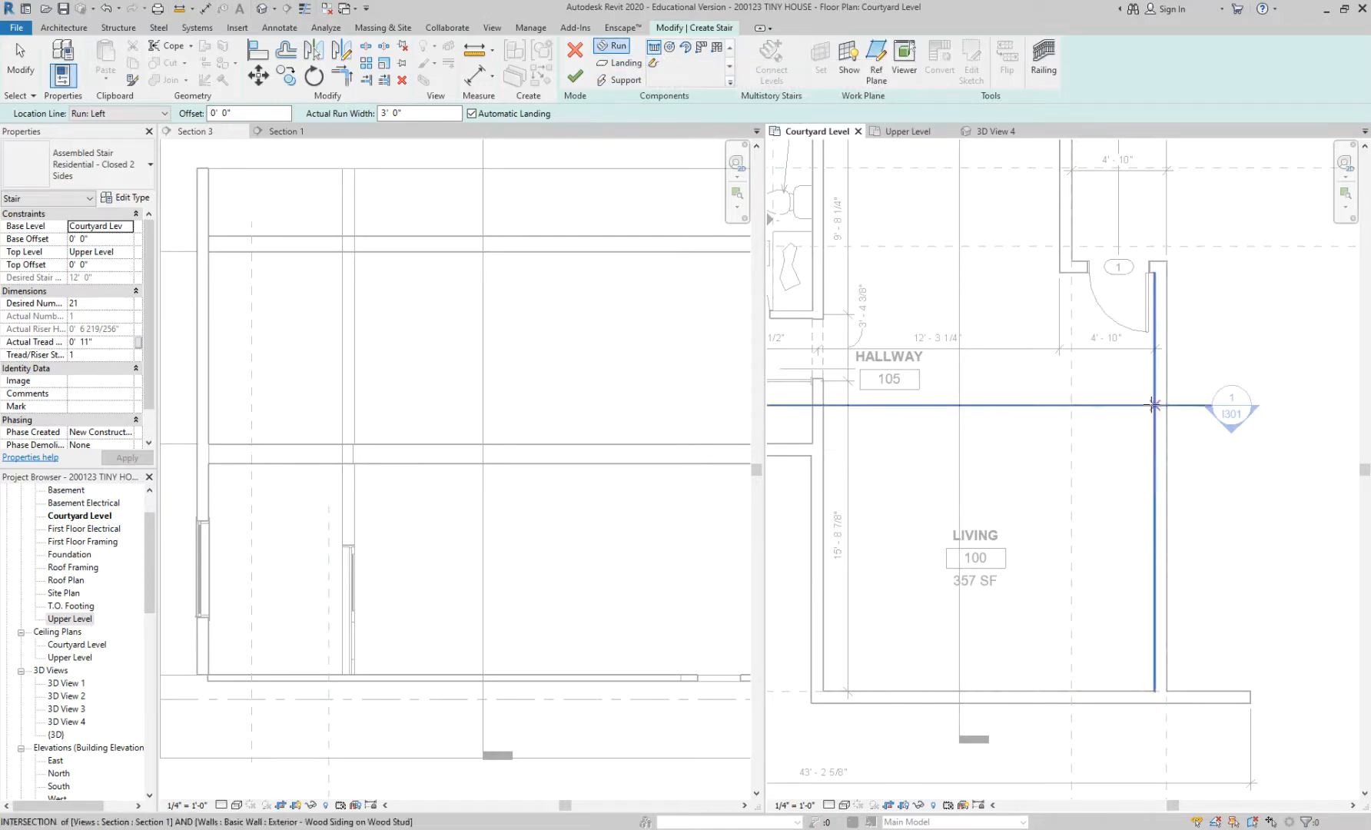
click(1152, 481)
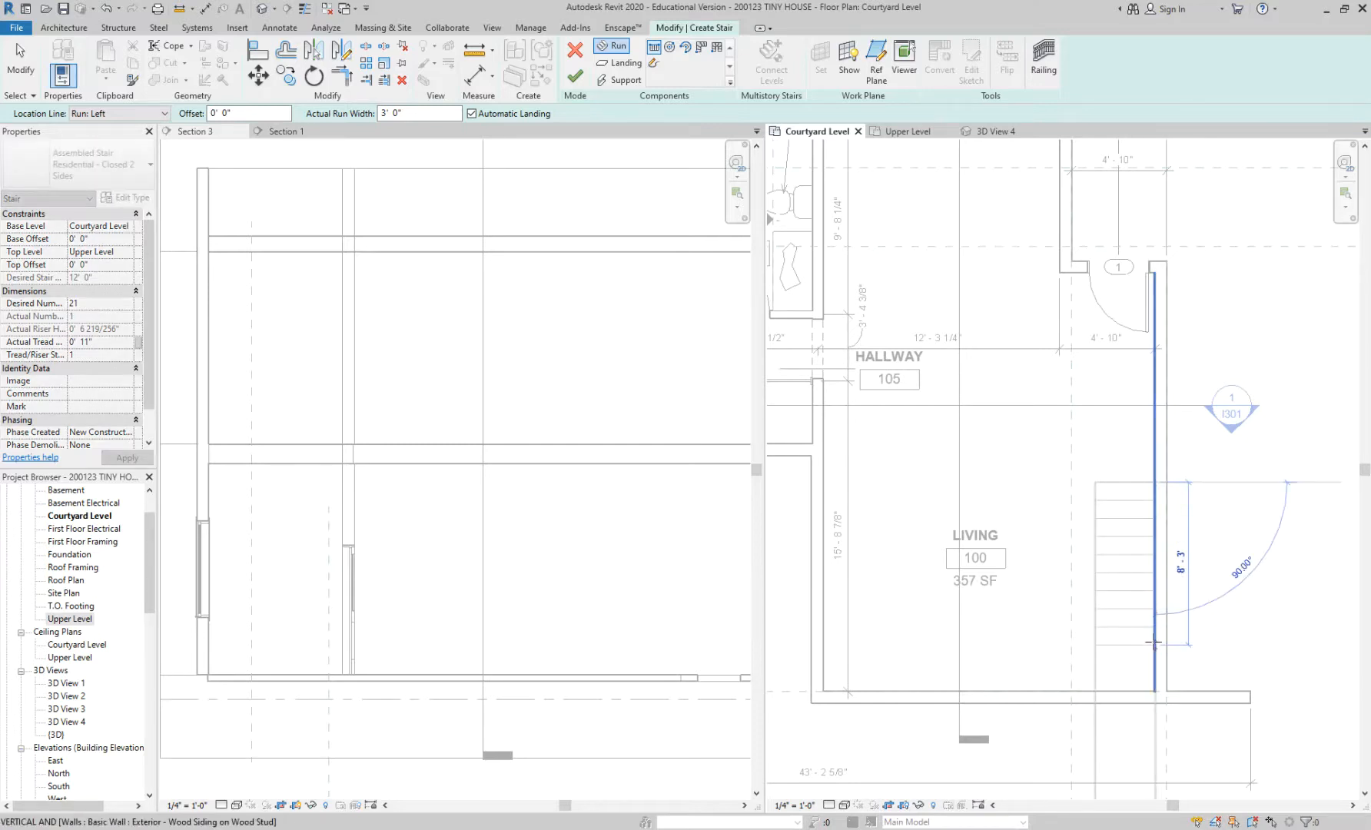
scroll(1152, 633, up, 3)
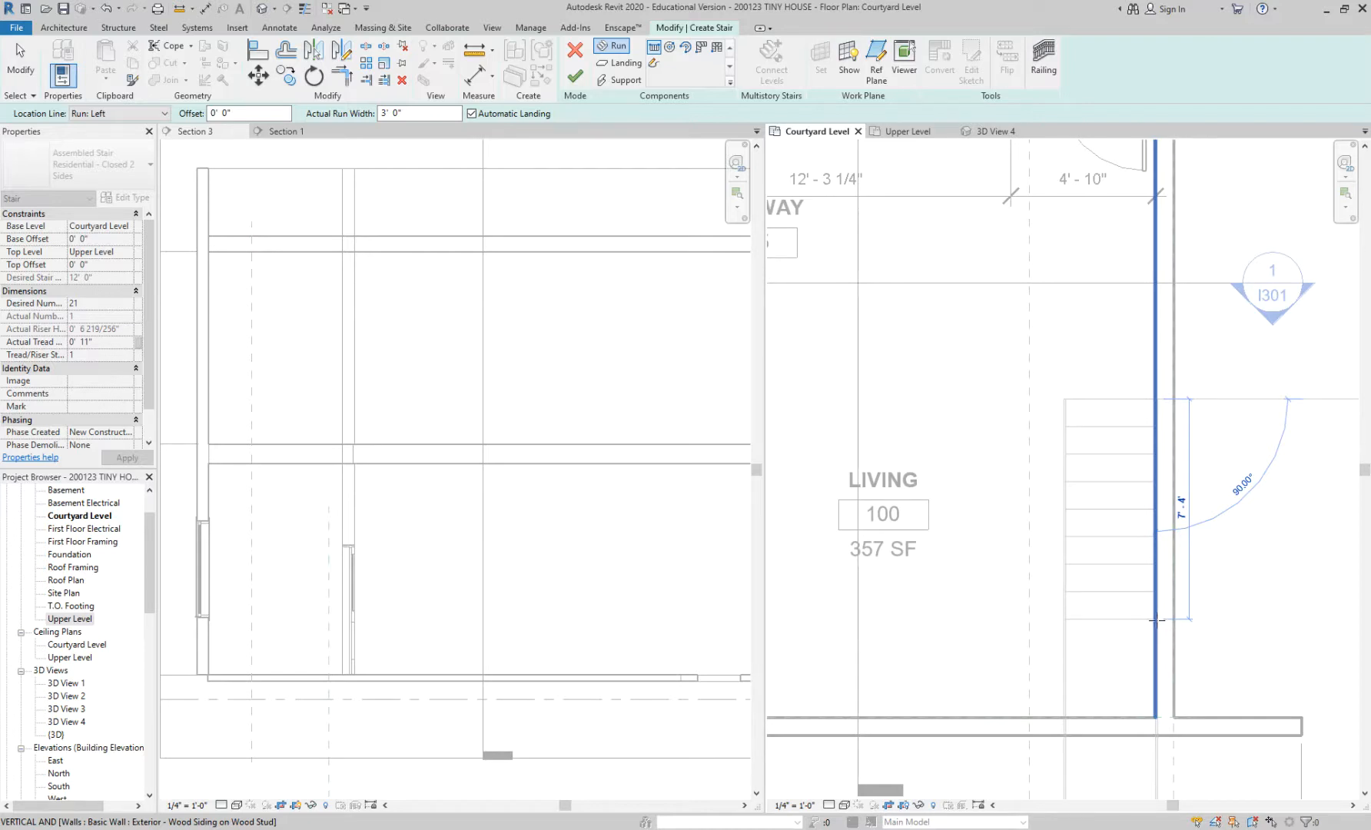
click(1156, 620)
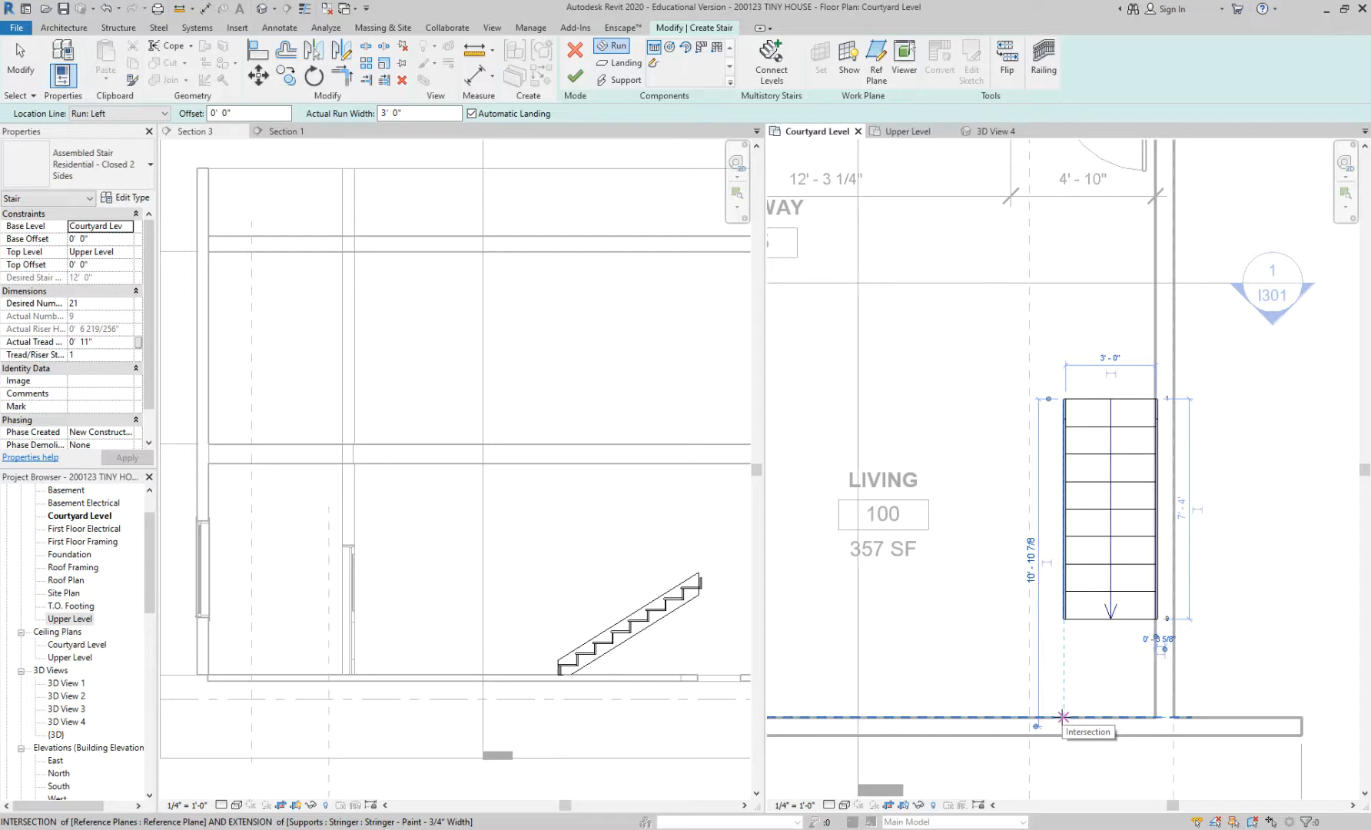
Step: Draw the second run about 10' - 1" long westward along the south wall with an automatic corner landing, and finish the stair
click(1062, 716)
scroll(1063, 716, down, 1)
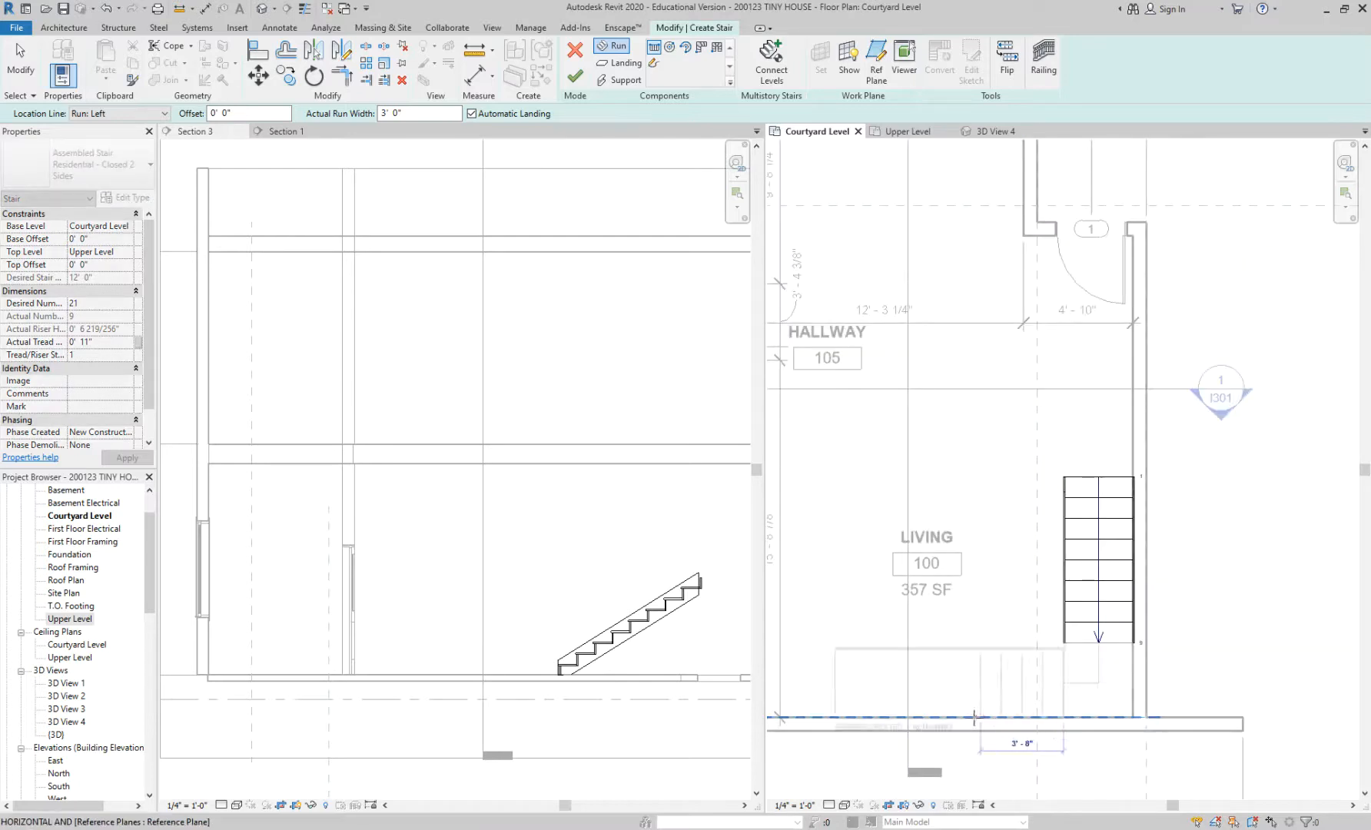
click(838, 716)
key(Escape)
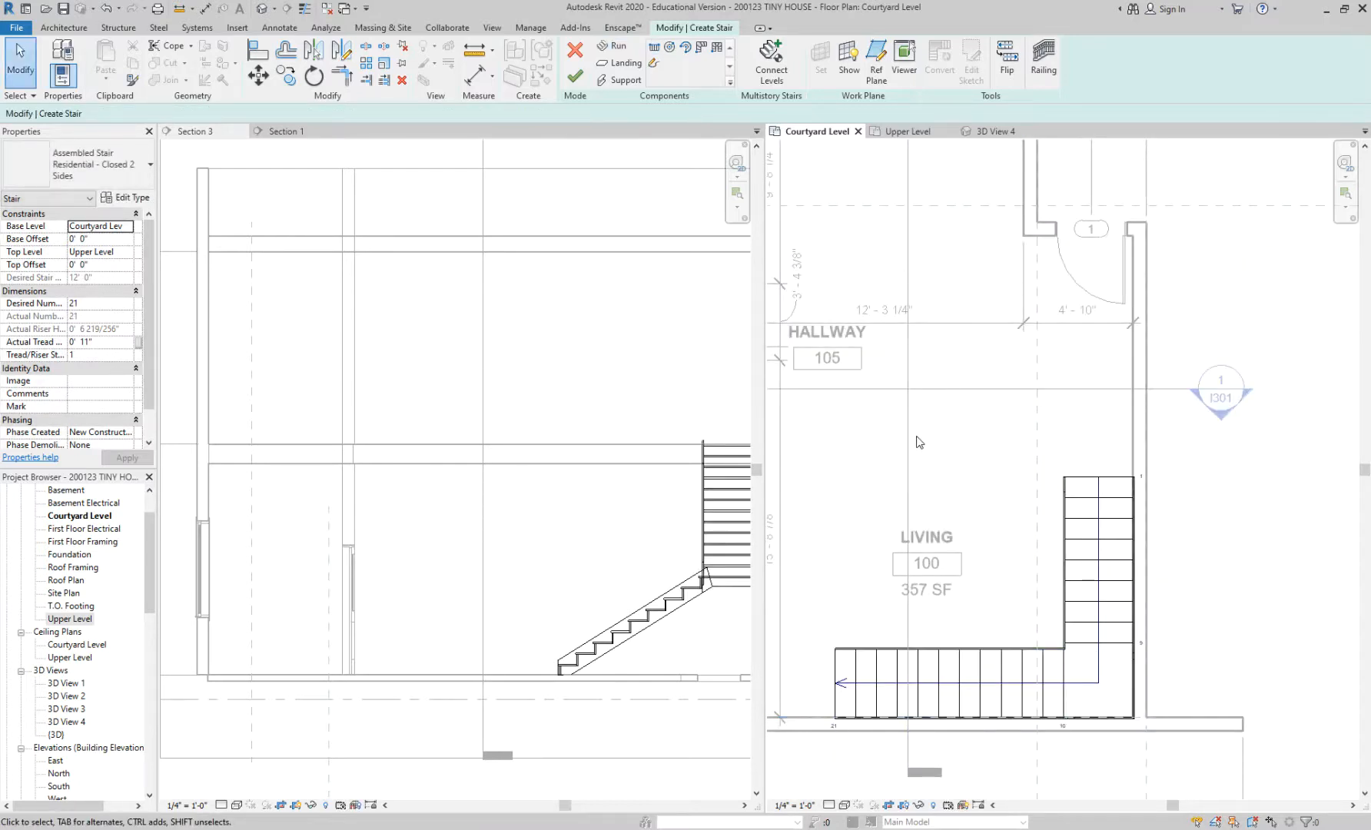
scroll(965, 440, down, 2)
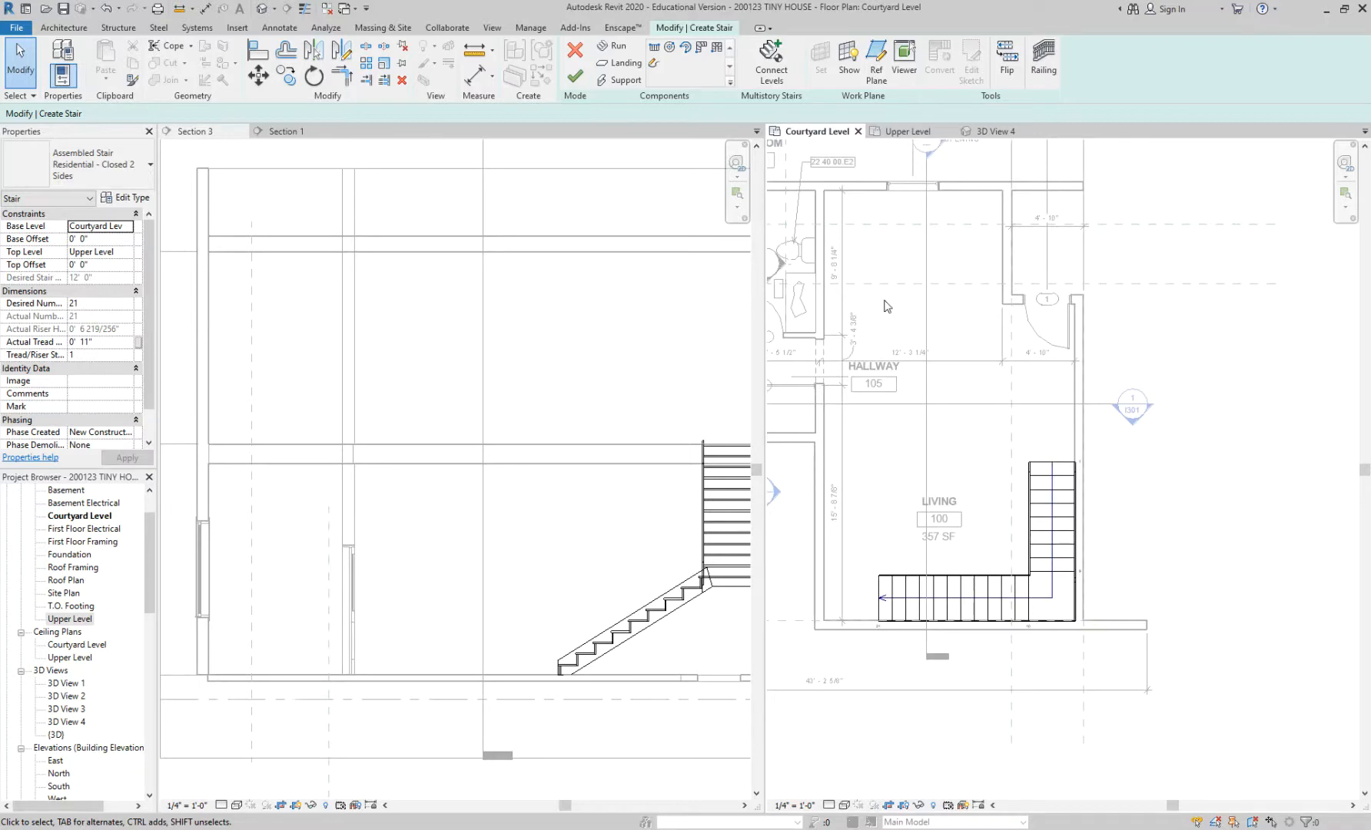
click(575, 76)
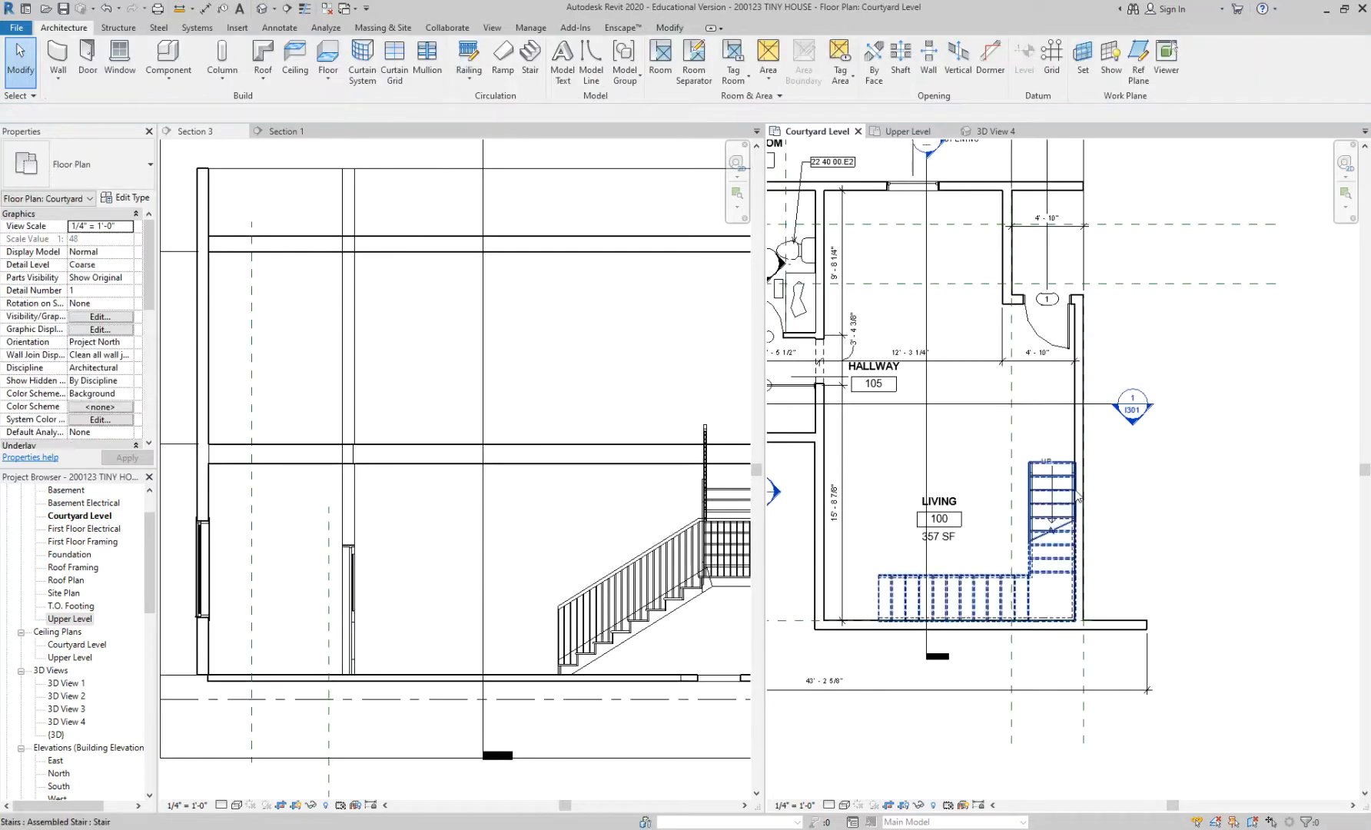
Step: Inspect the new L-shaped stair and its wall-side railing in the Courtyard Level plan
scroll(1042, 492, up, 3)
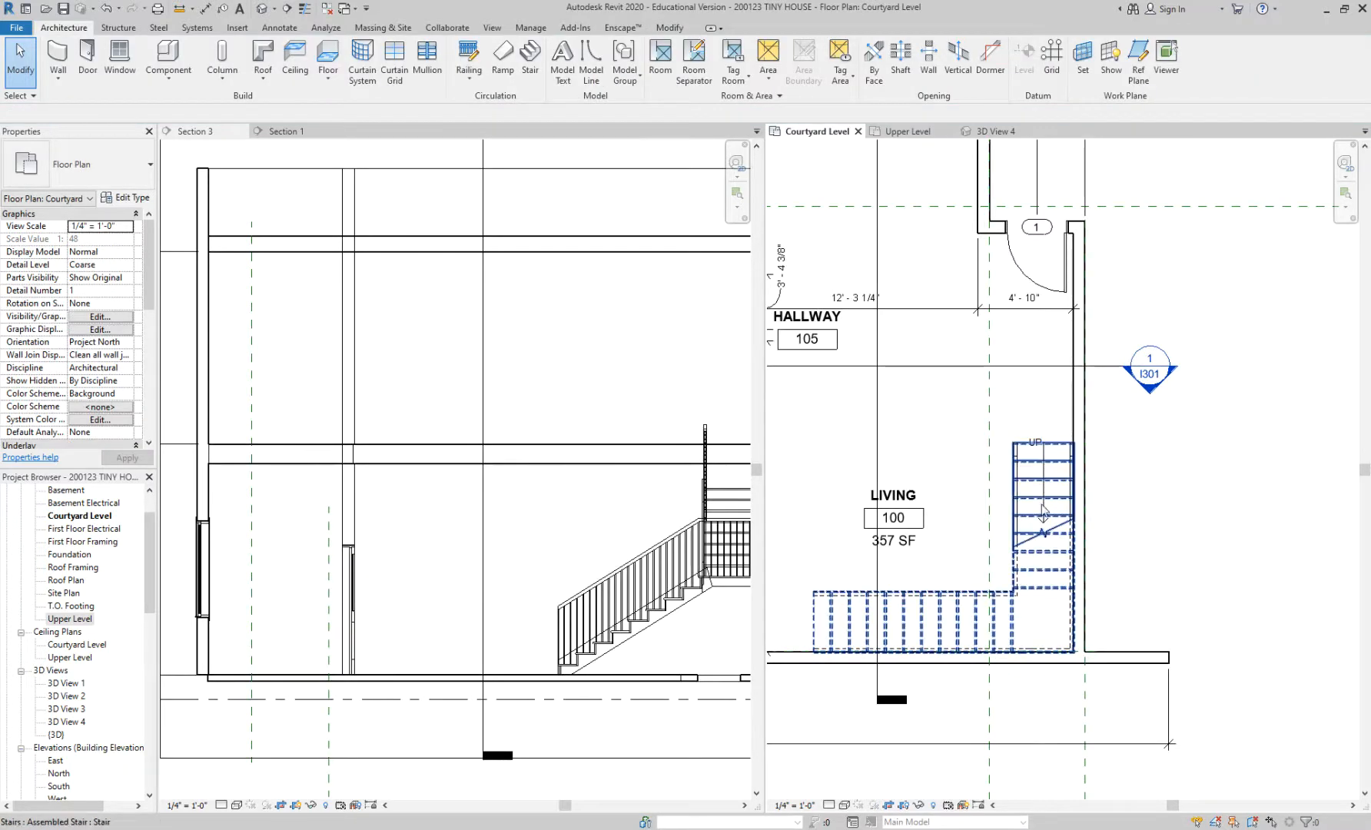
click(972, 427)
click(1224, 550)
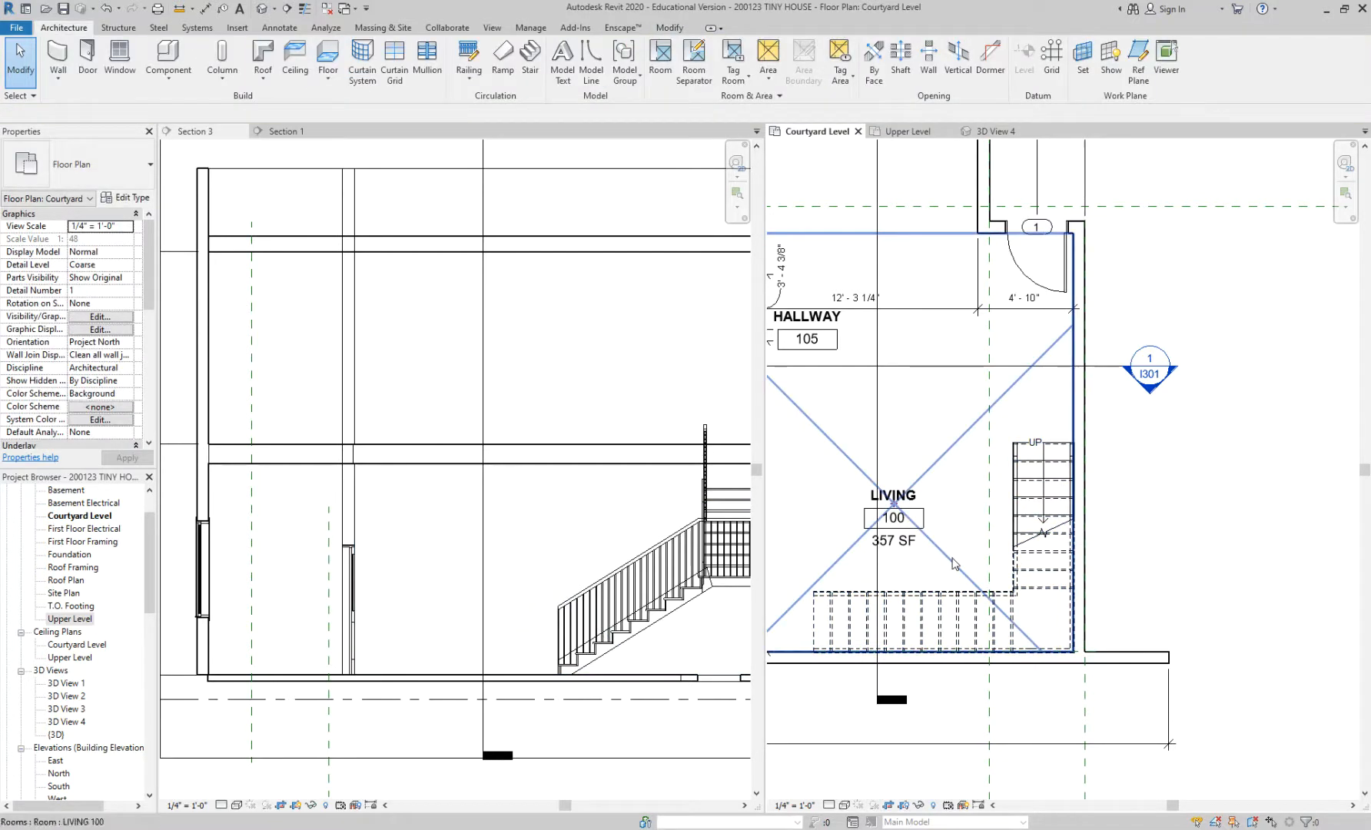
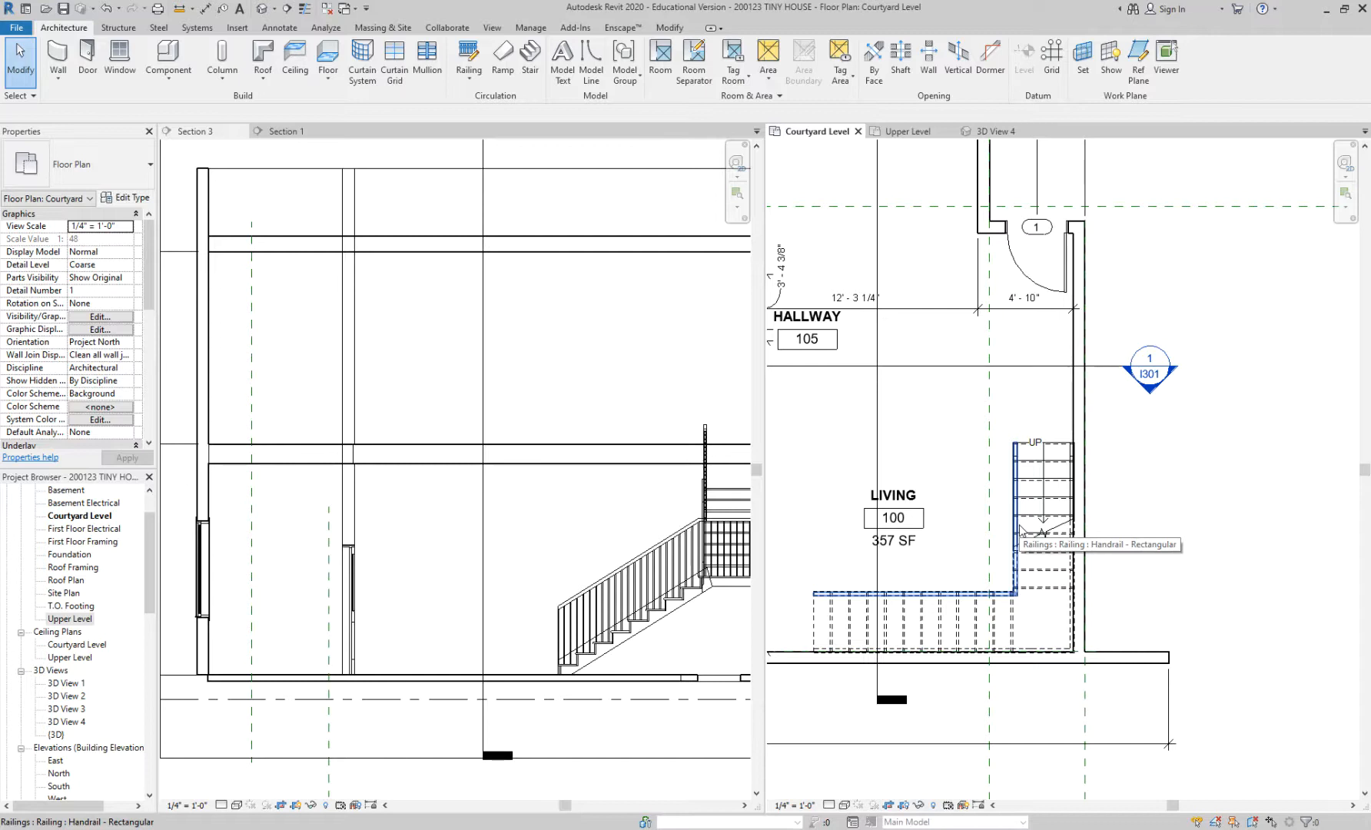
click(1068, 452)
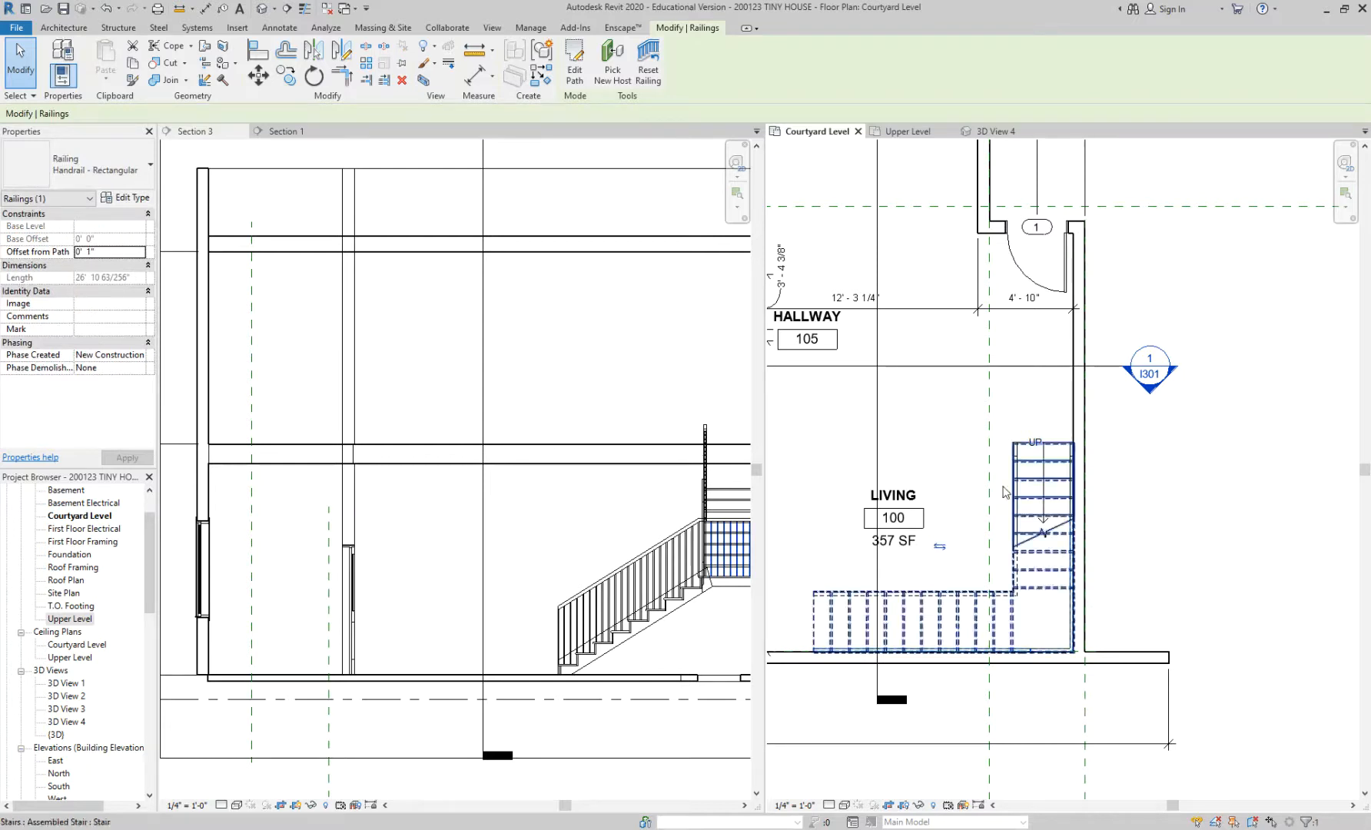
scroll(961, 484, up, 2)
click(1031, 465)
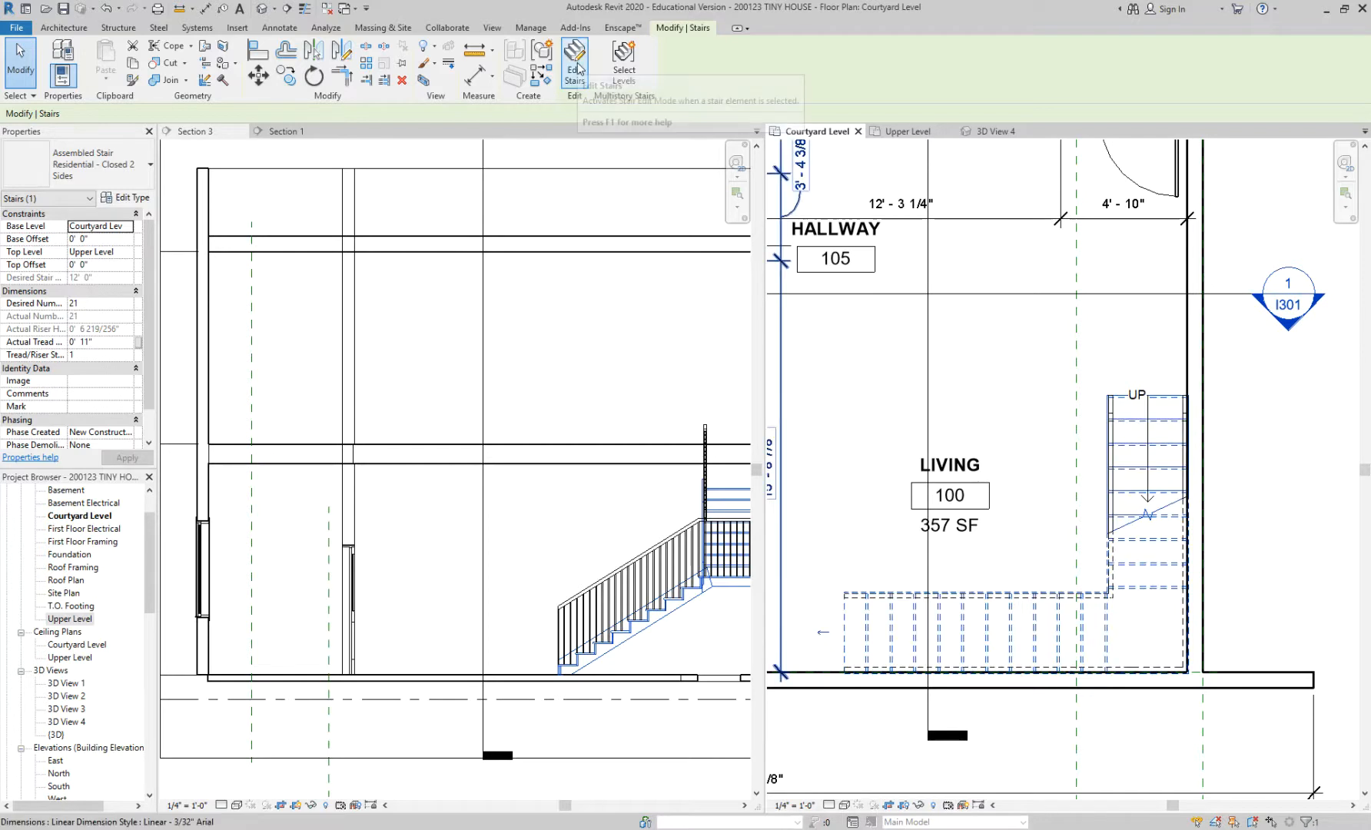
click(1162, 364)
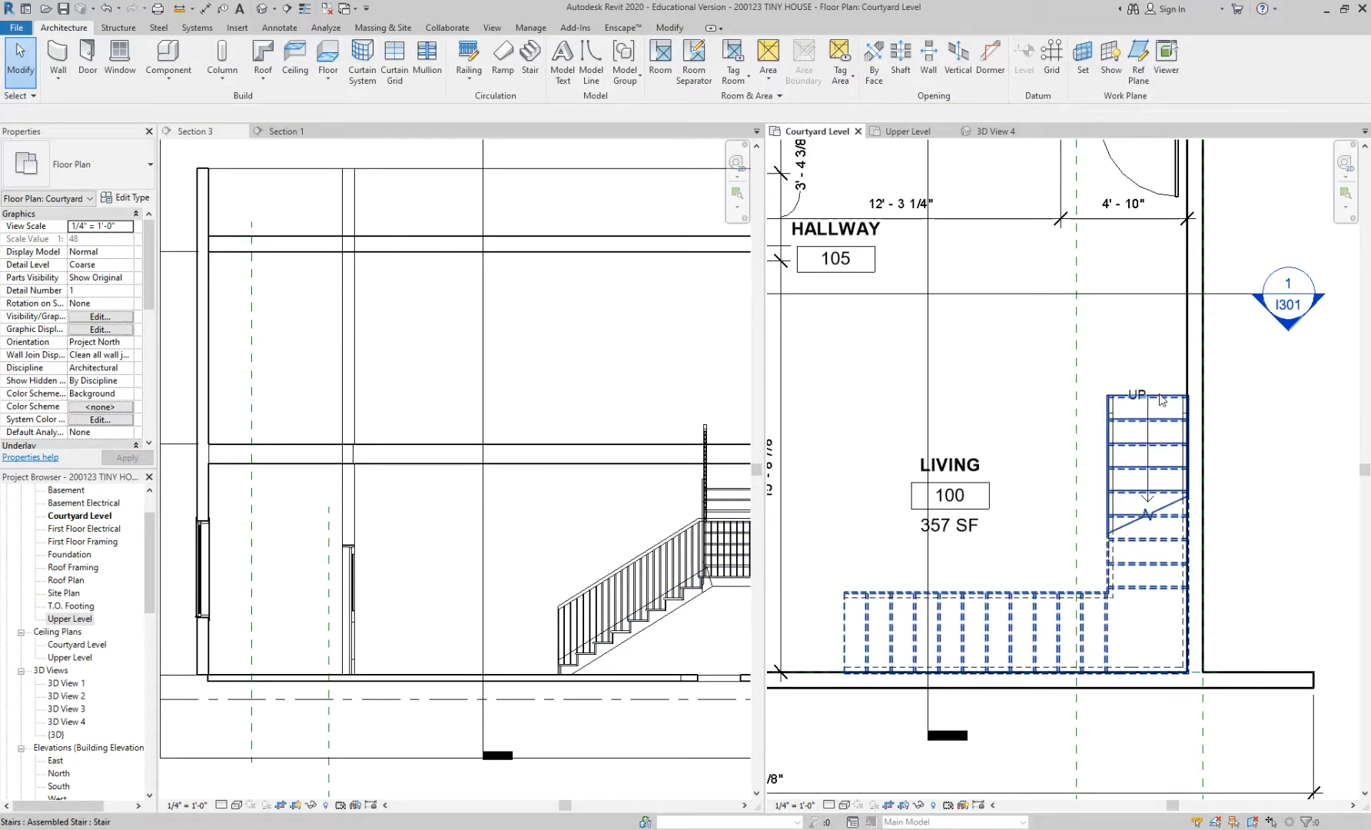
scroll(1160, 396, down, 2)
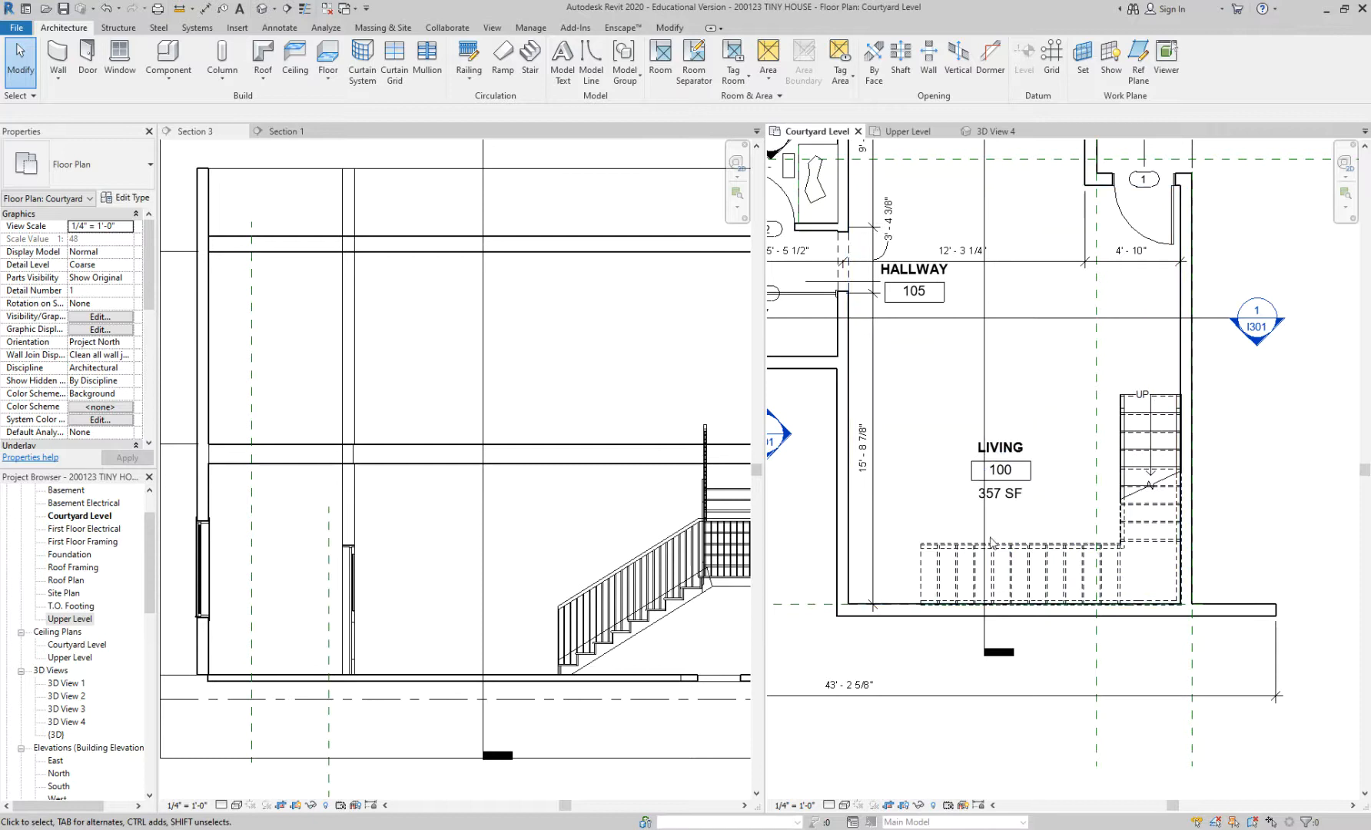
click(952, 545)
click(893, 567)
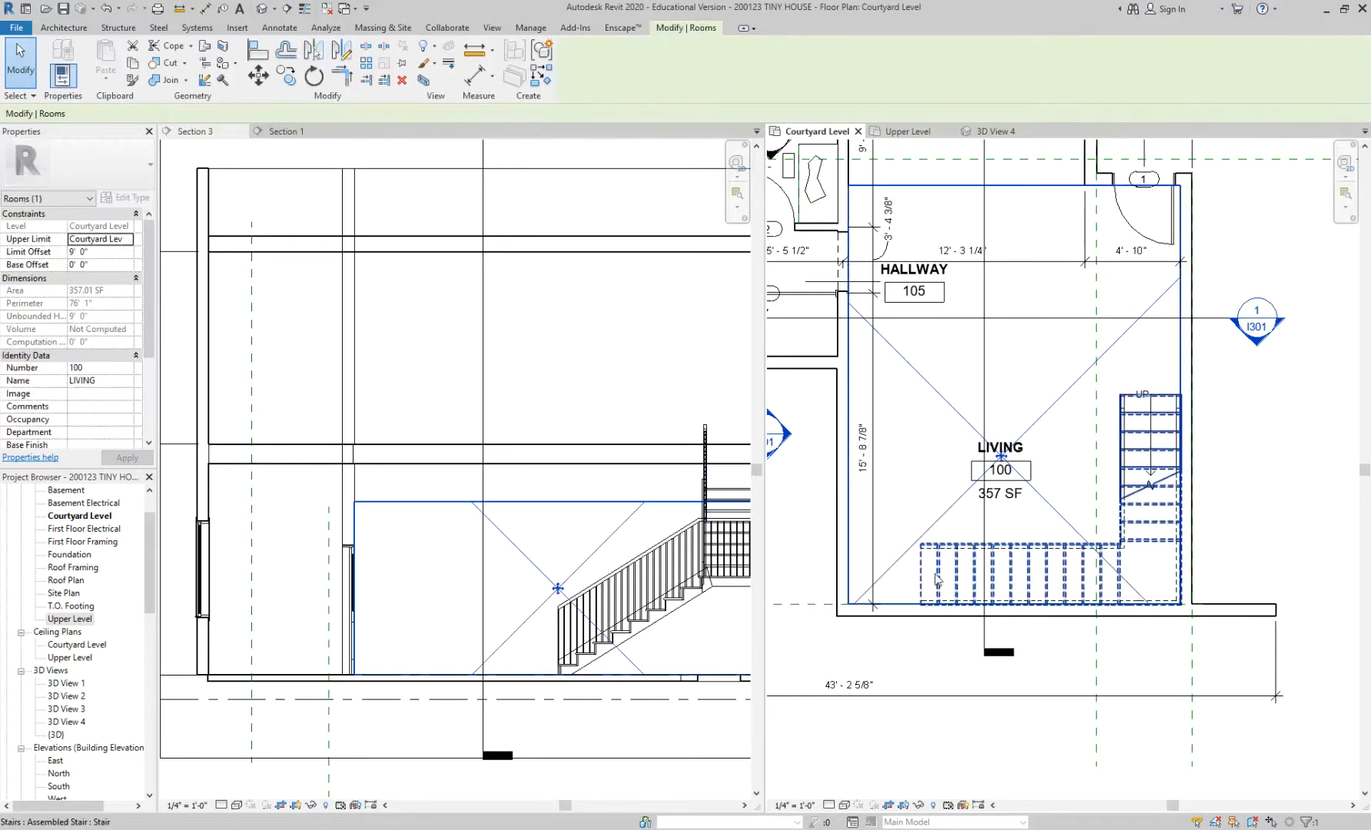
Step: Edit the L-shaped stair and shorten its second run along the south wall to about 8' - 3"
click(941, 589)
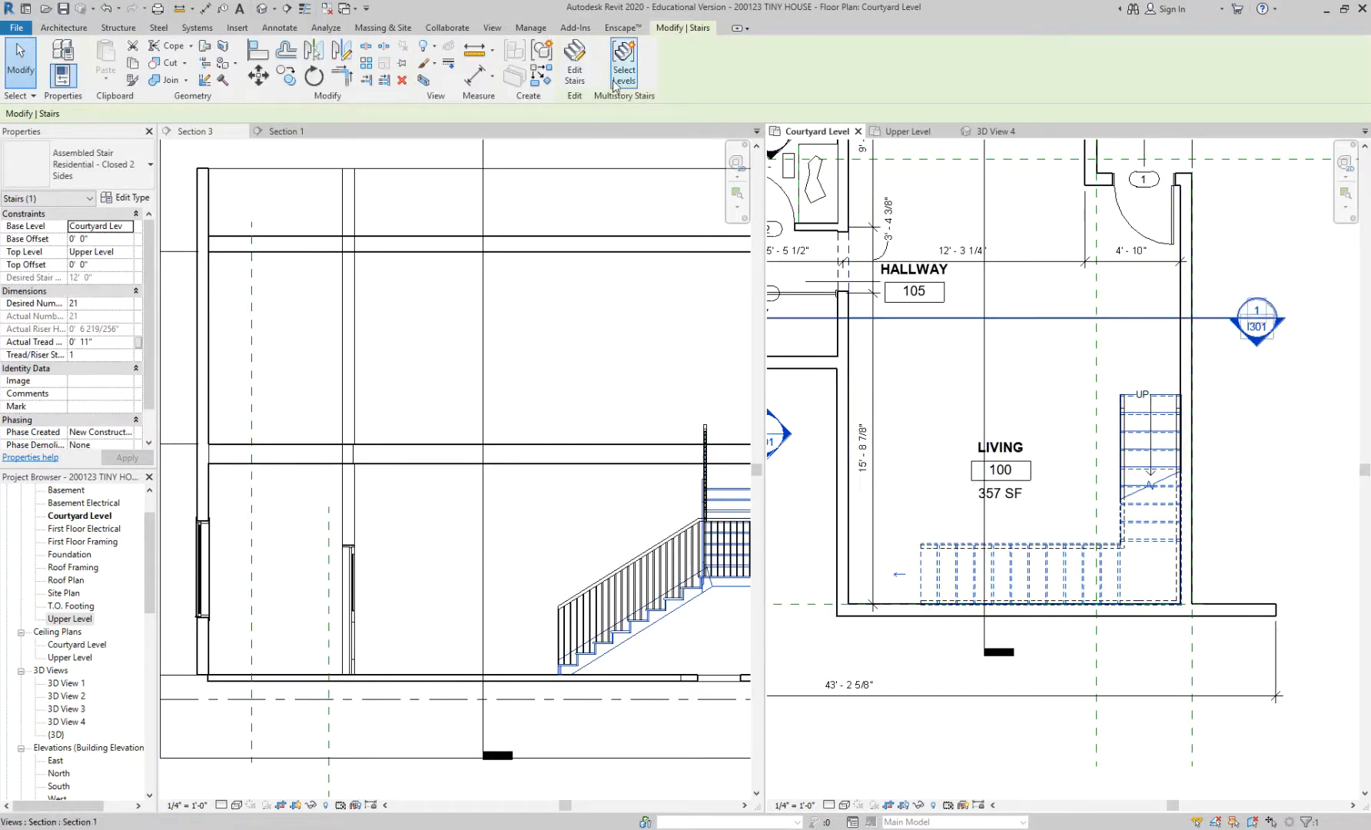
double_click(943, 589)
scroll(951, 604, up, 2)
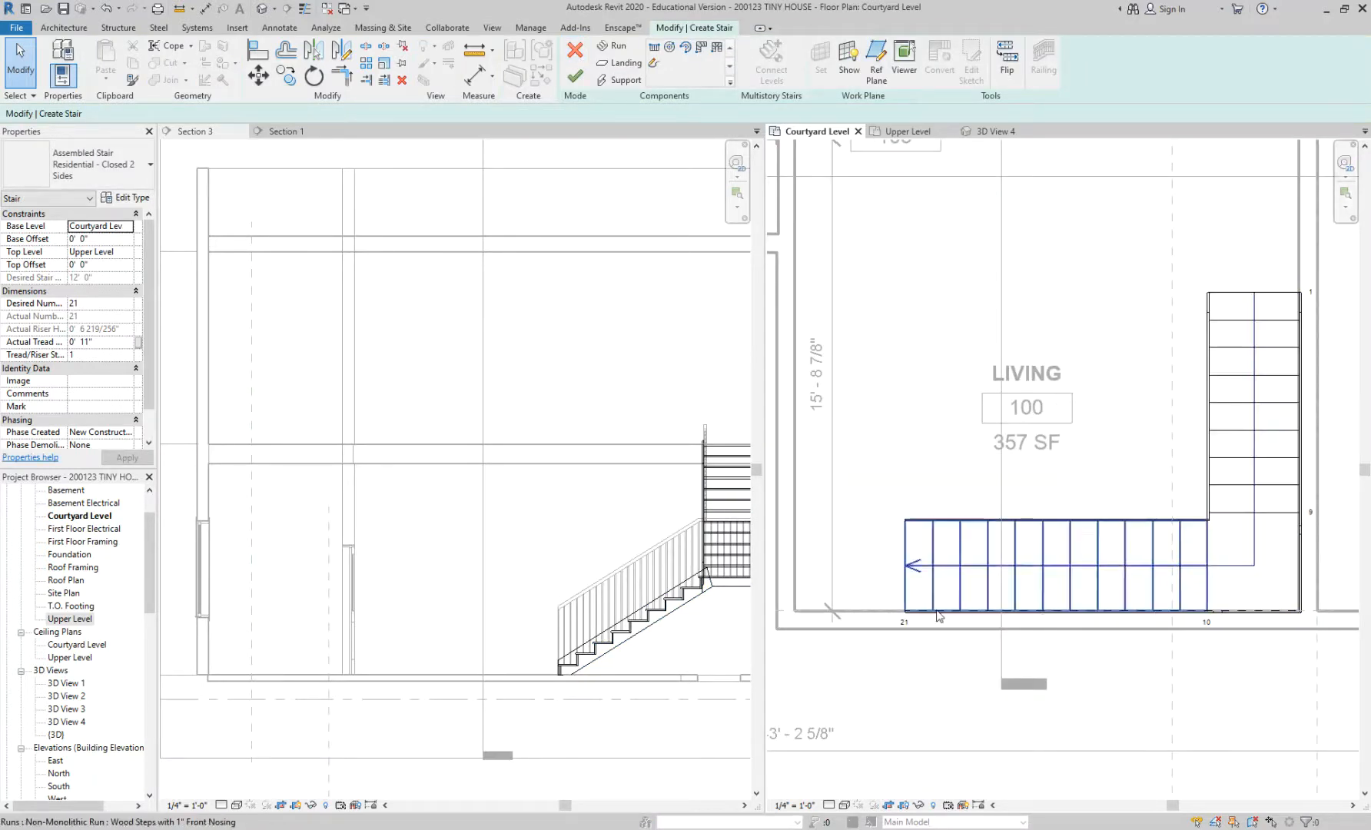
click(910, 619)
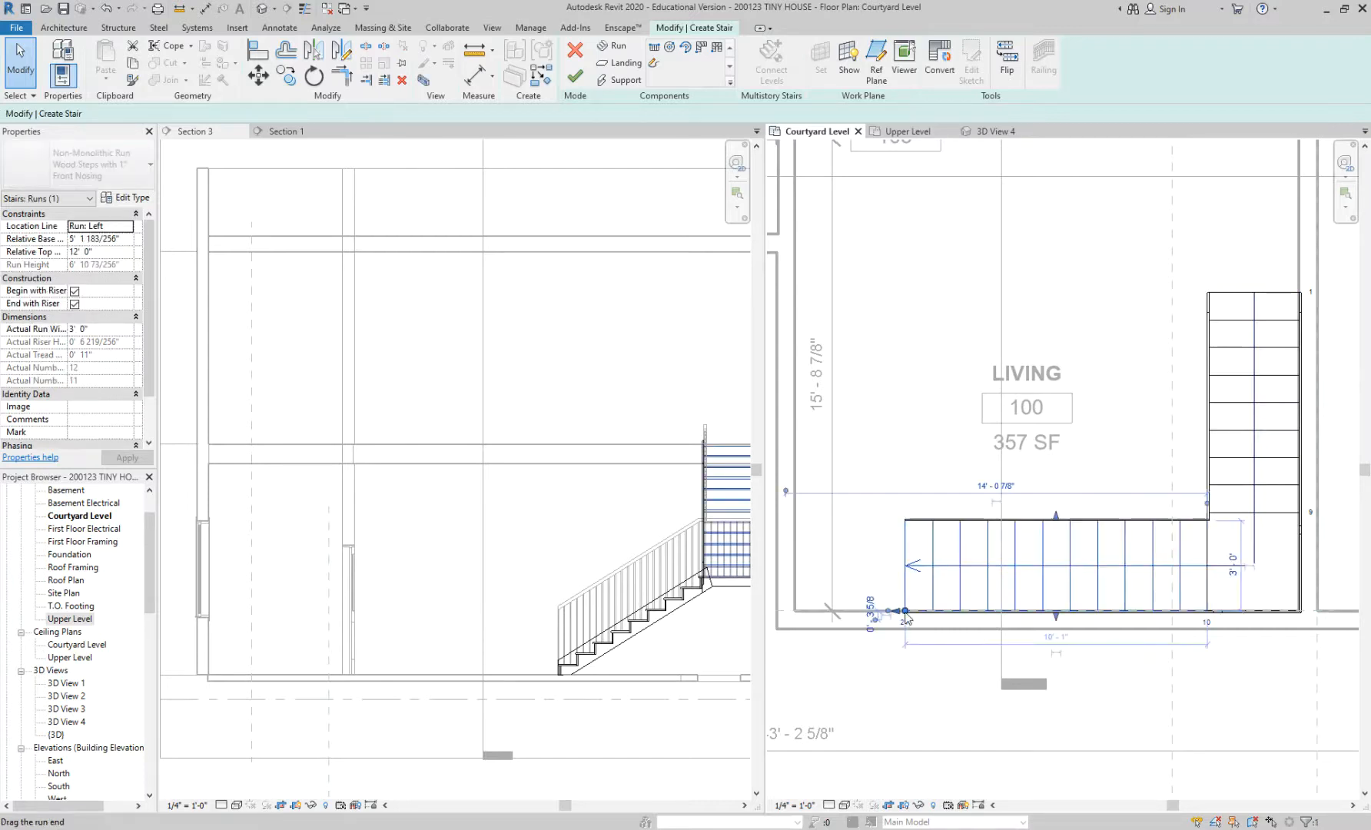
drag(907, 612, 959, 612)
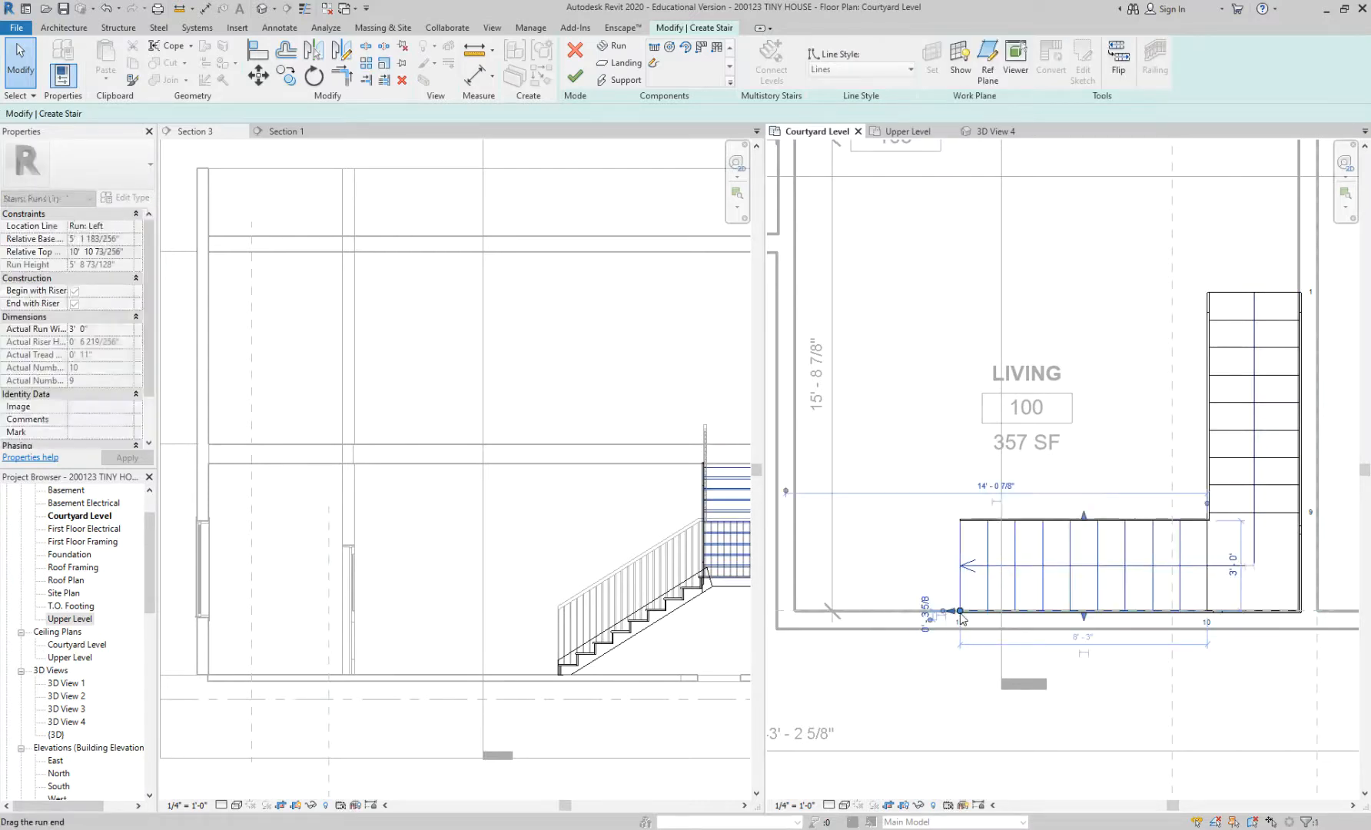
Step: Try to extend the stair's first run further north along the living room's east wall
middle_drag(936, 569, 837, 555)
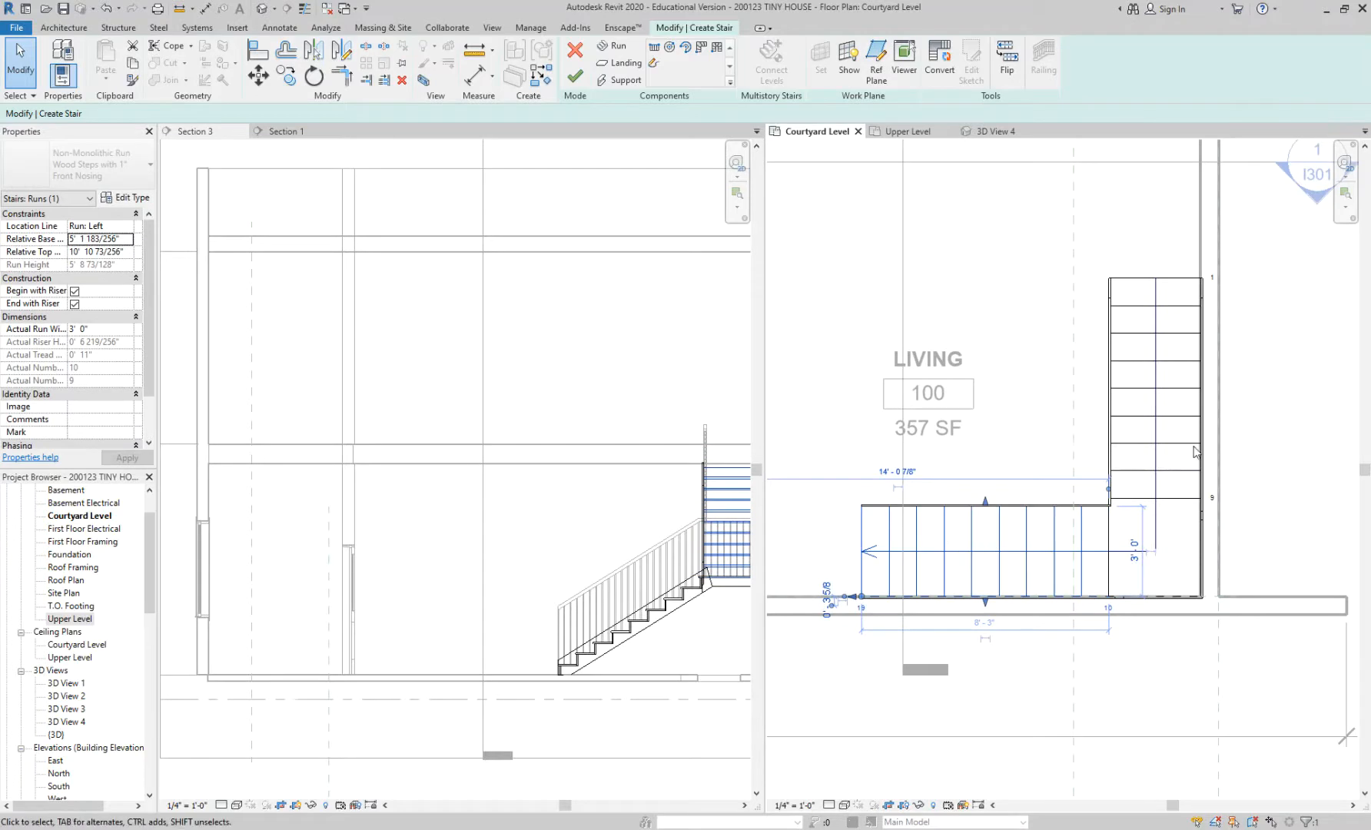
click(1130, 282)
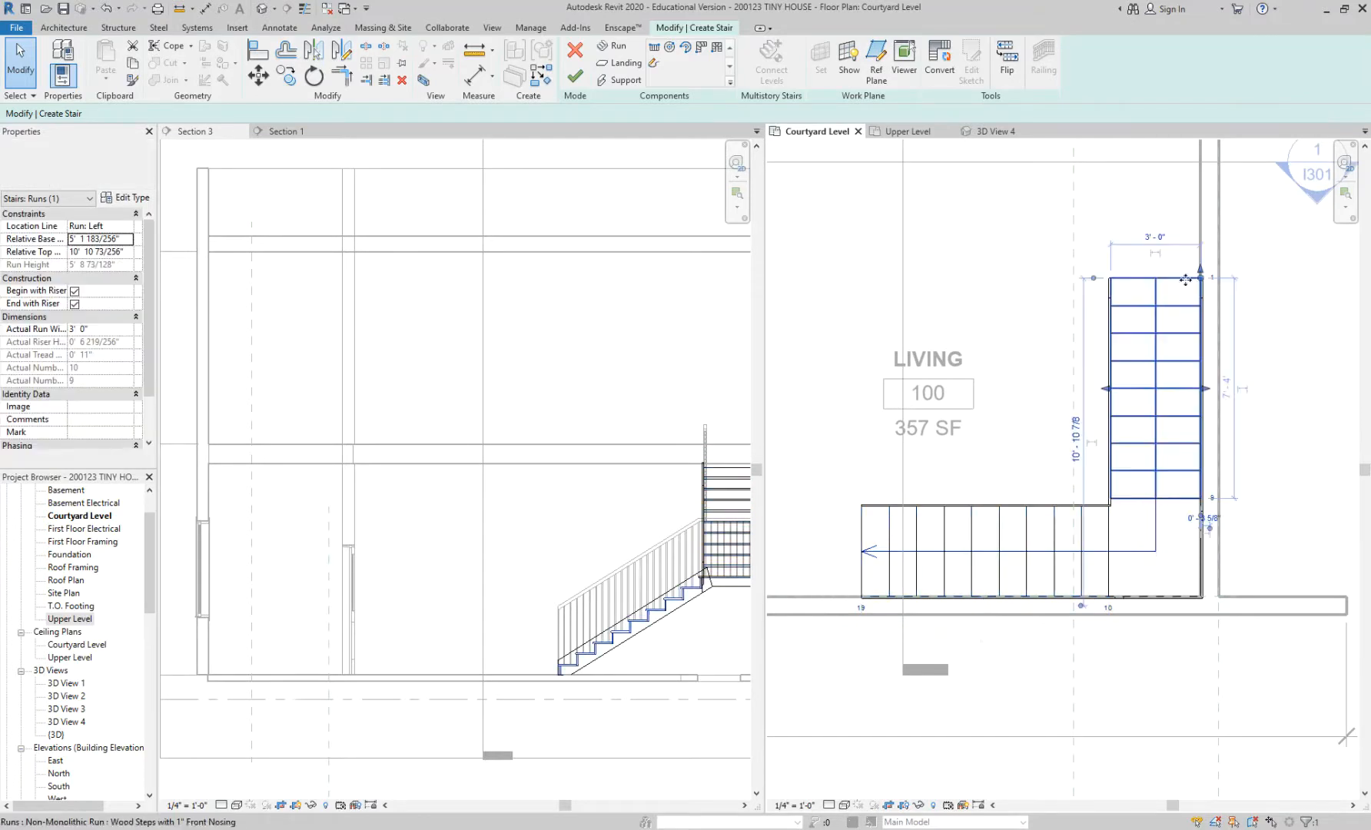
drag(1200, 278, 1200, 221)
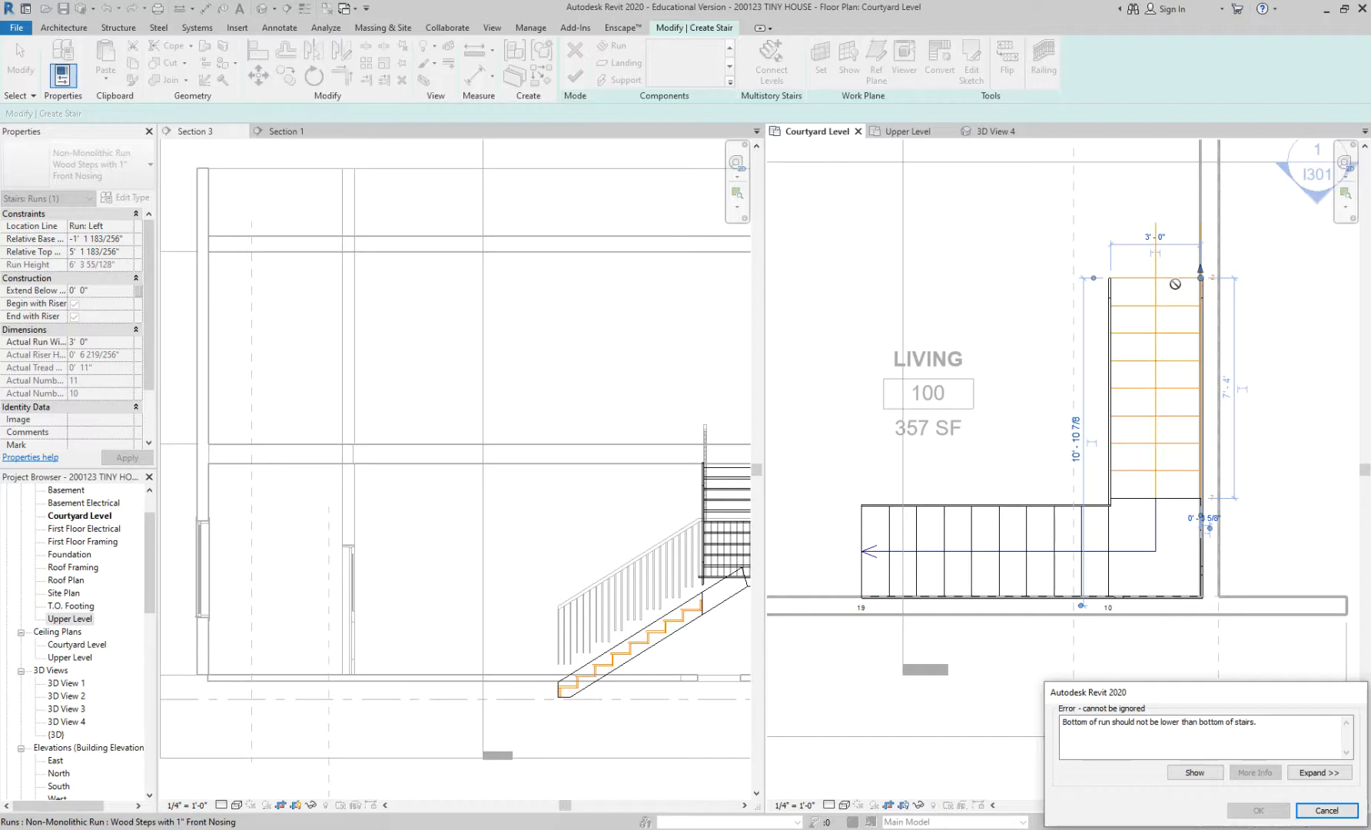
click(1330, 808)
Step: Cancel the stair edit and discard its changes
scroll(1030, 304, down, 2)
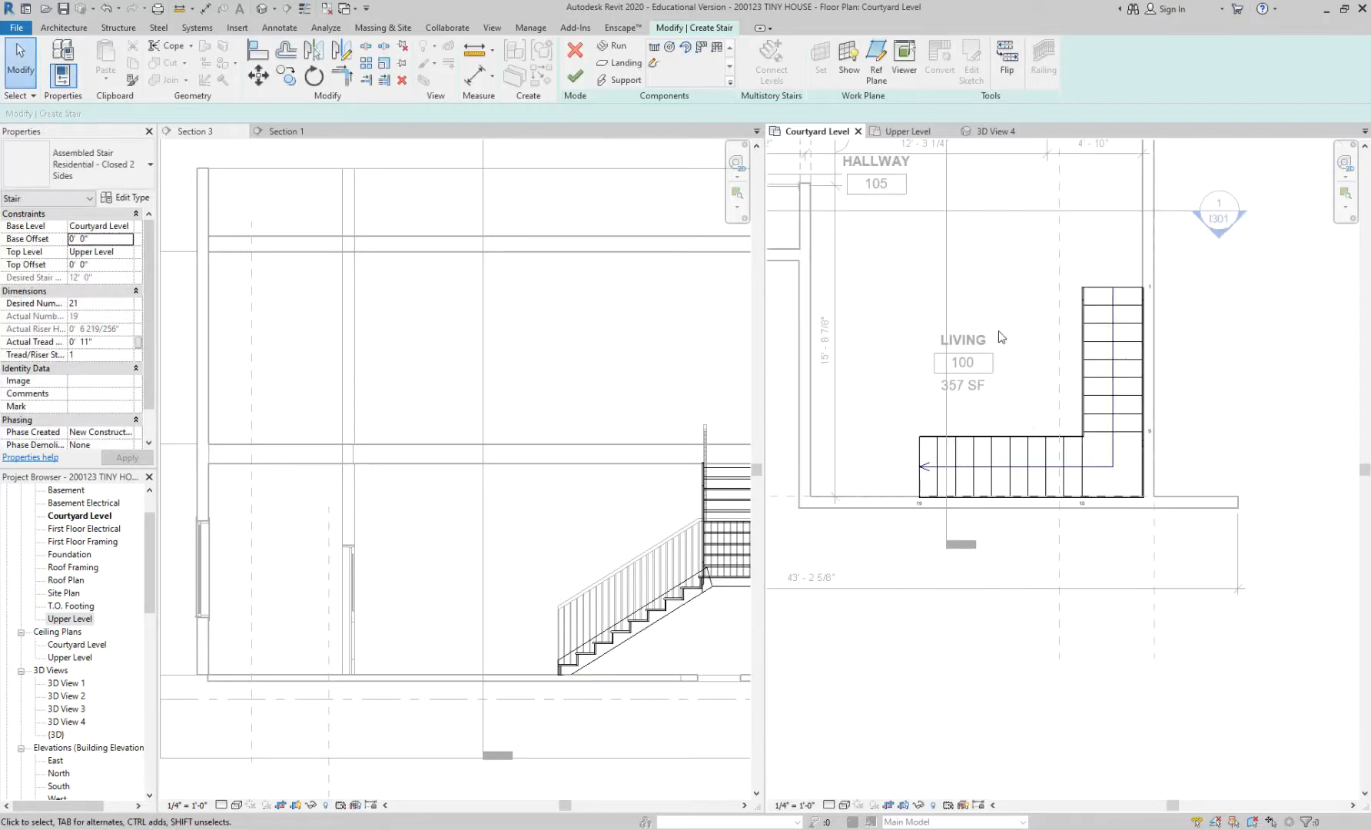
click(574, 51)
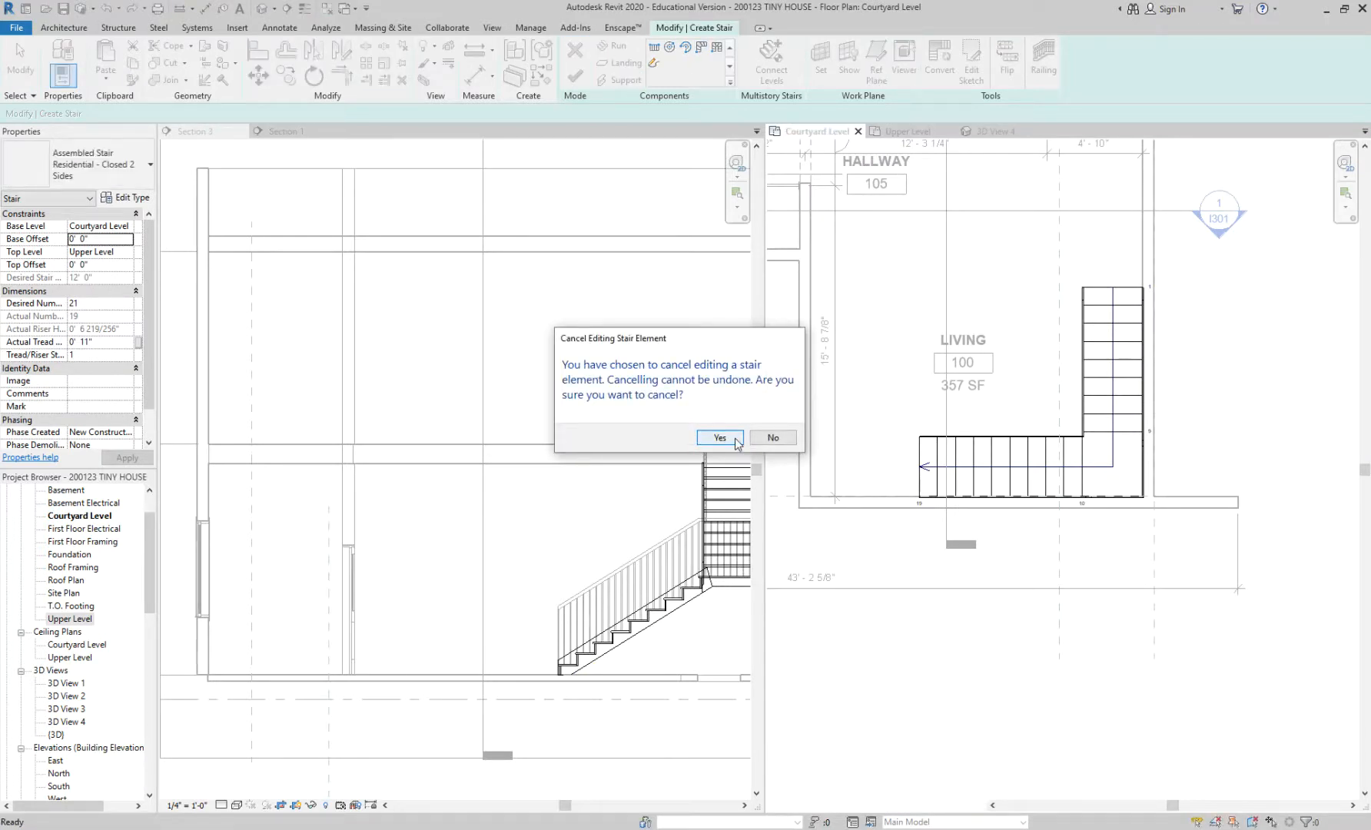
click(720, 438)
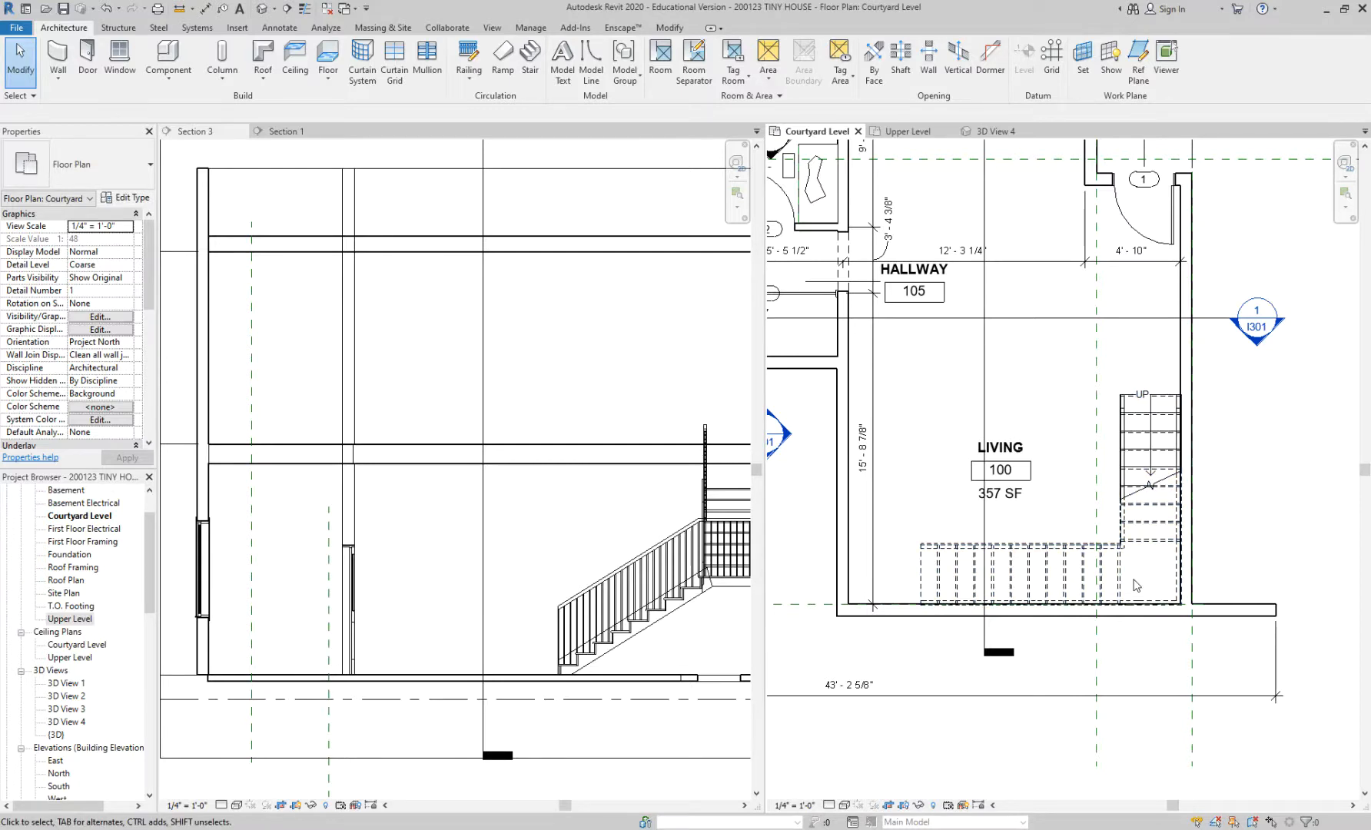
Step: Examine the L-shaped stair's runs, landing and fit against the living room walls in the Courtyard Level plan
scroll(1136, 585, up, 1)
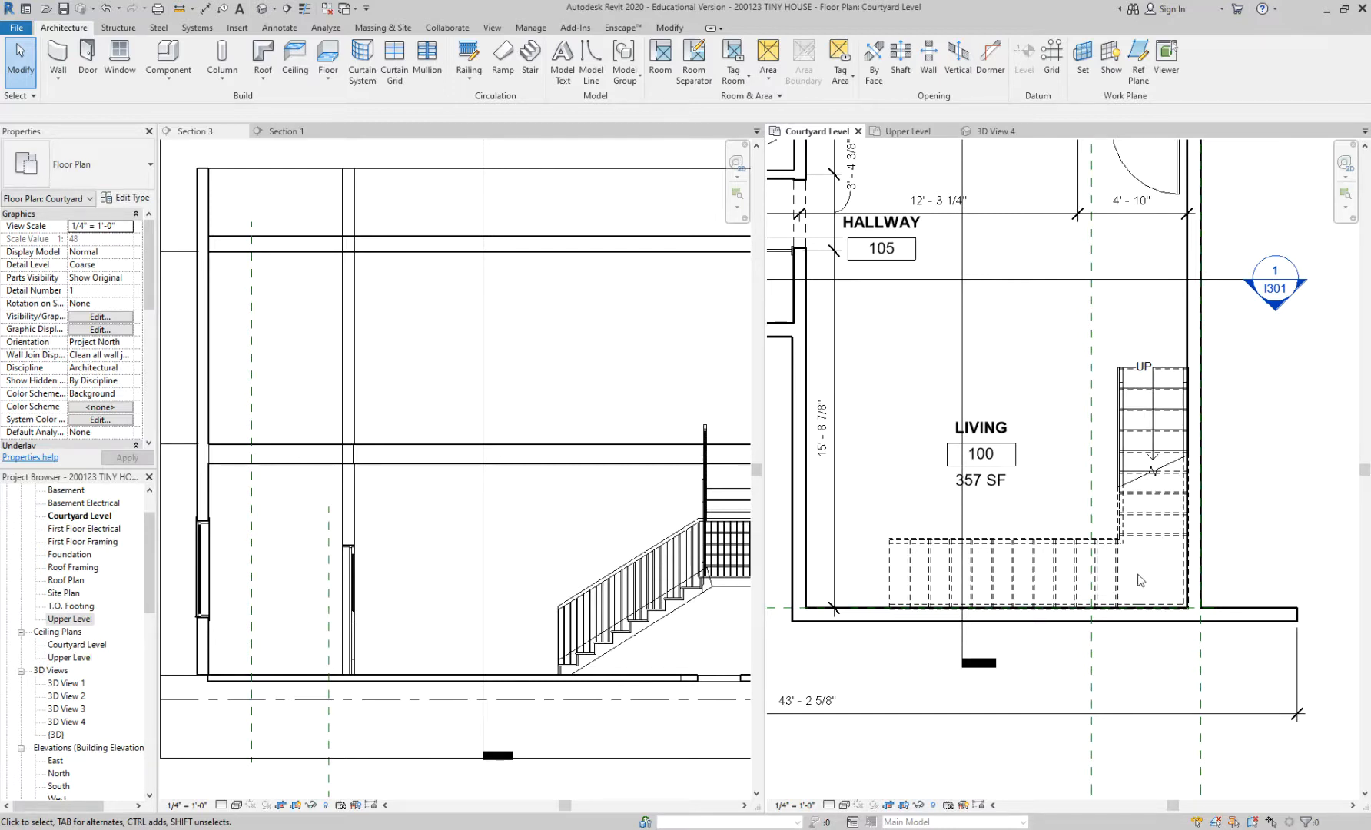
scroll(1138, 584, up, 1)
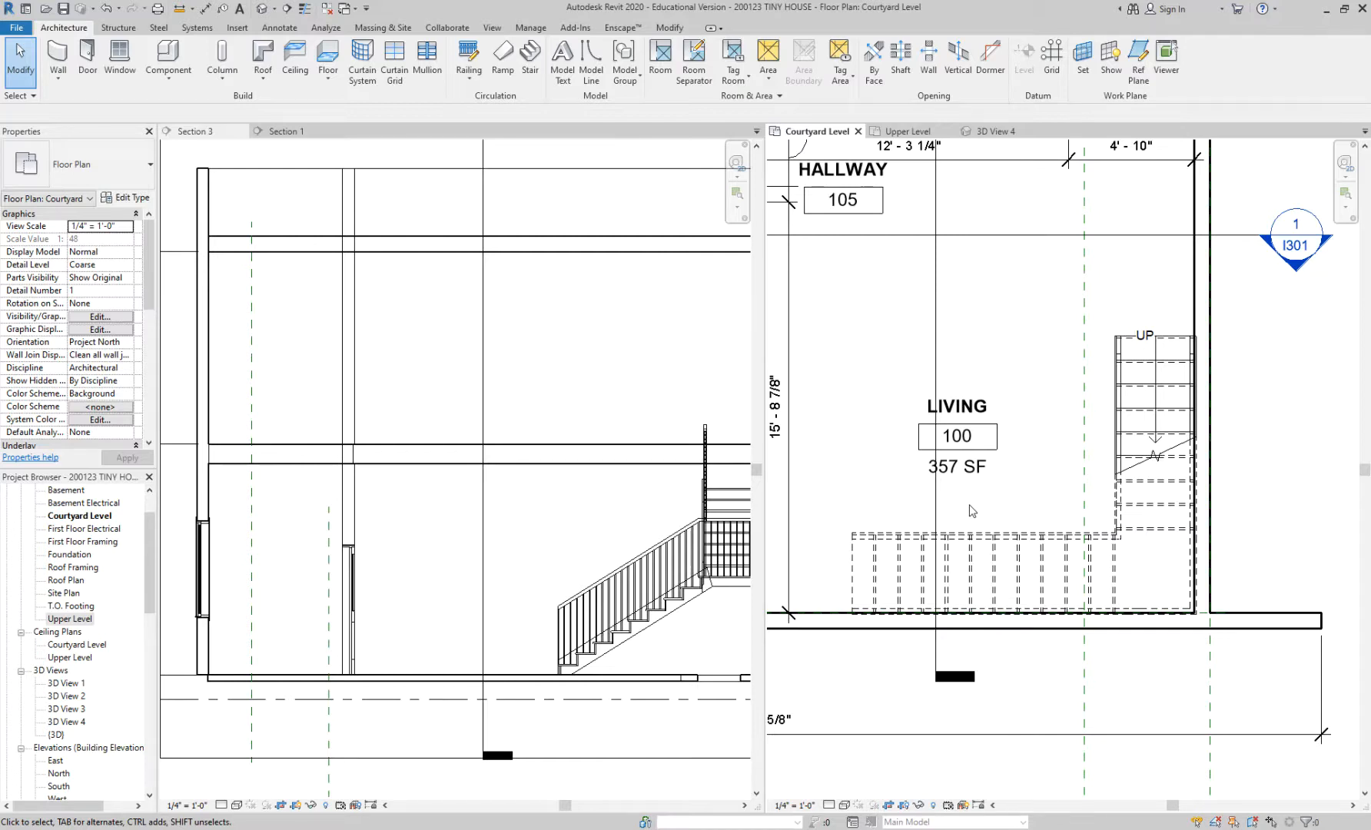
scroll(1017, 515, down, 2)
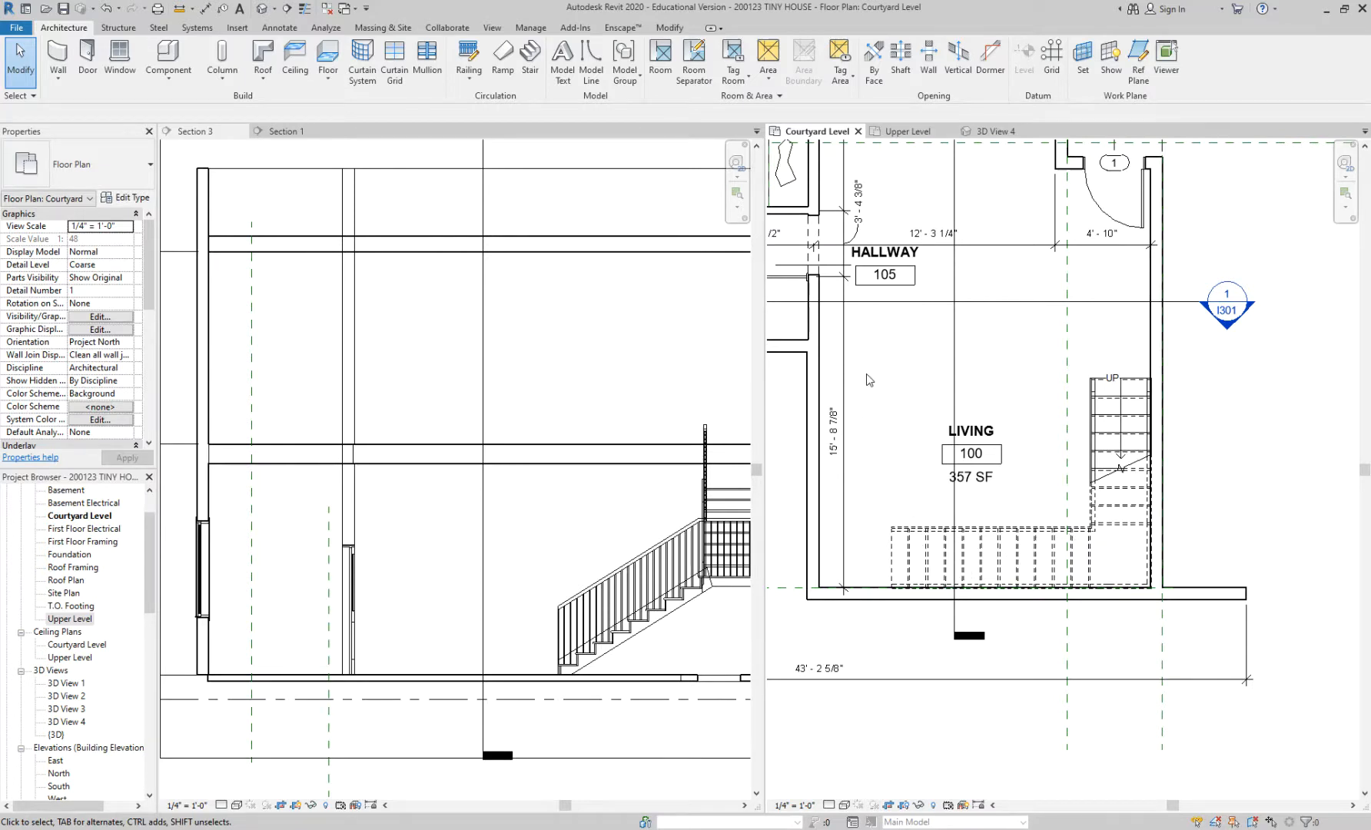
scroll(1149, 450, up, 1)
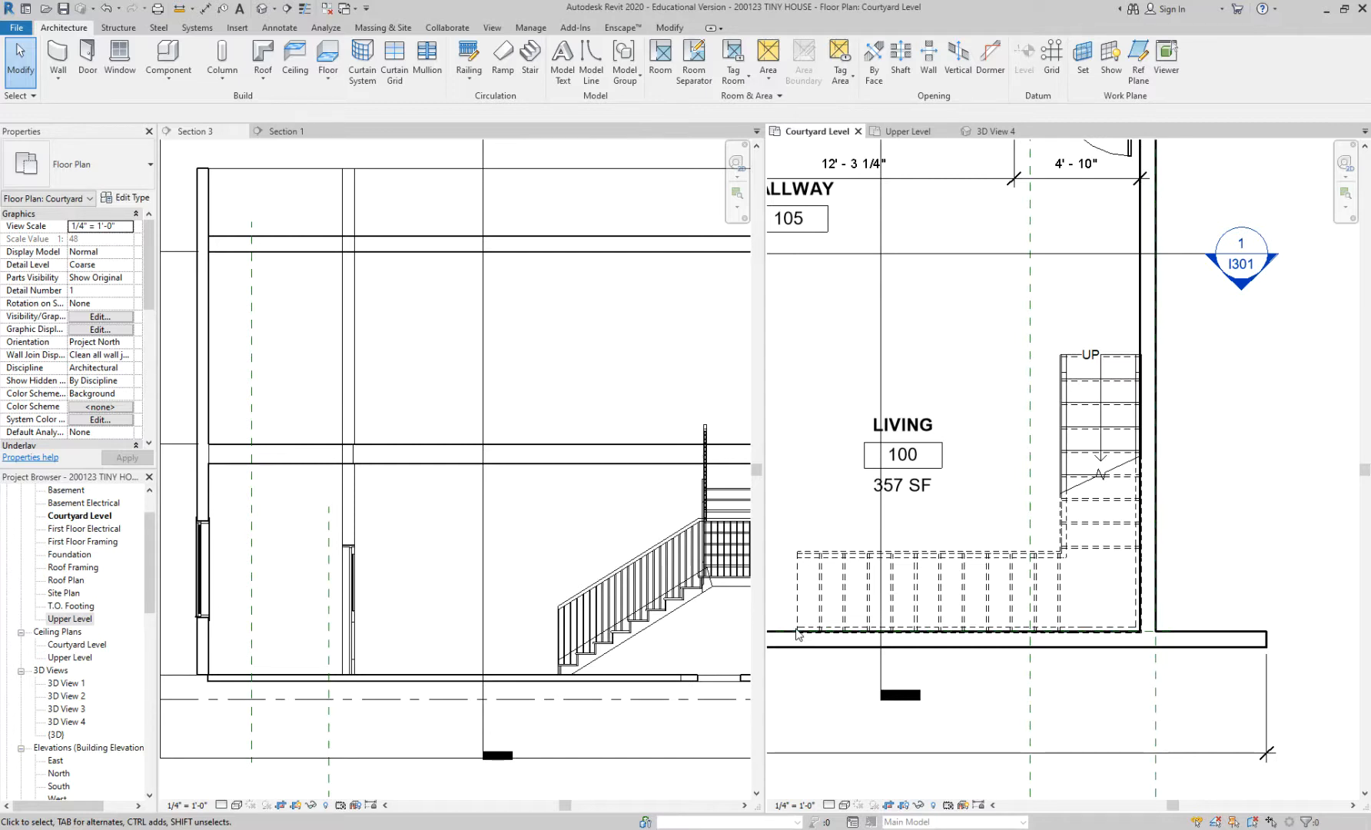
scroll(1099, 561, down, 2)
click(1098, 558)
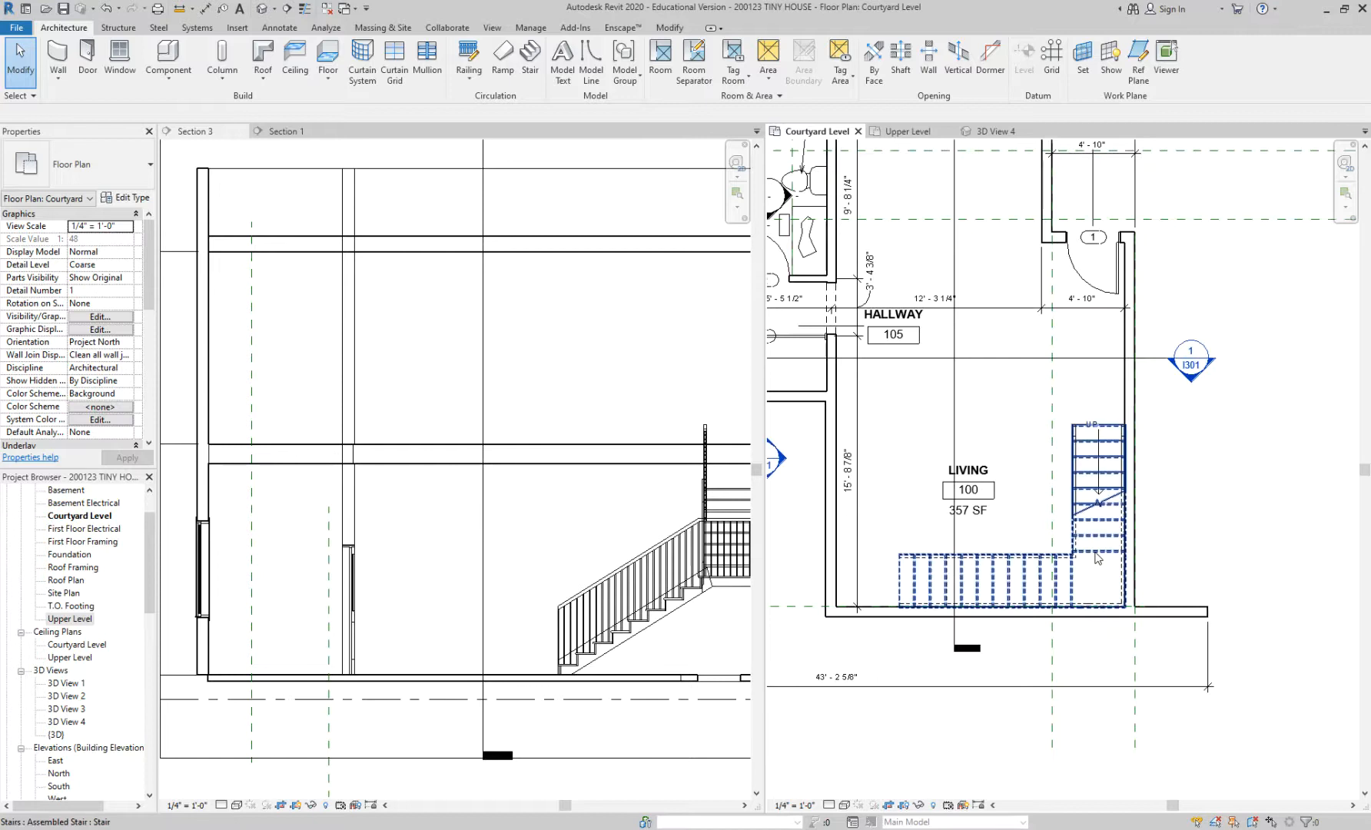
click(1098, 558)
key(Escape)
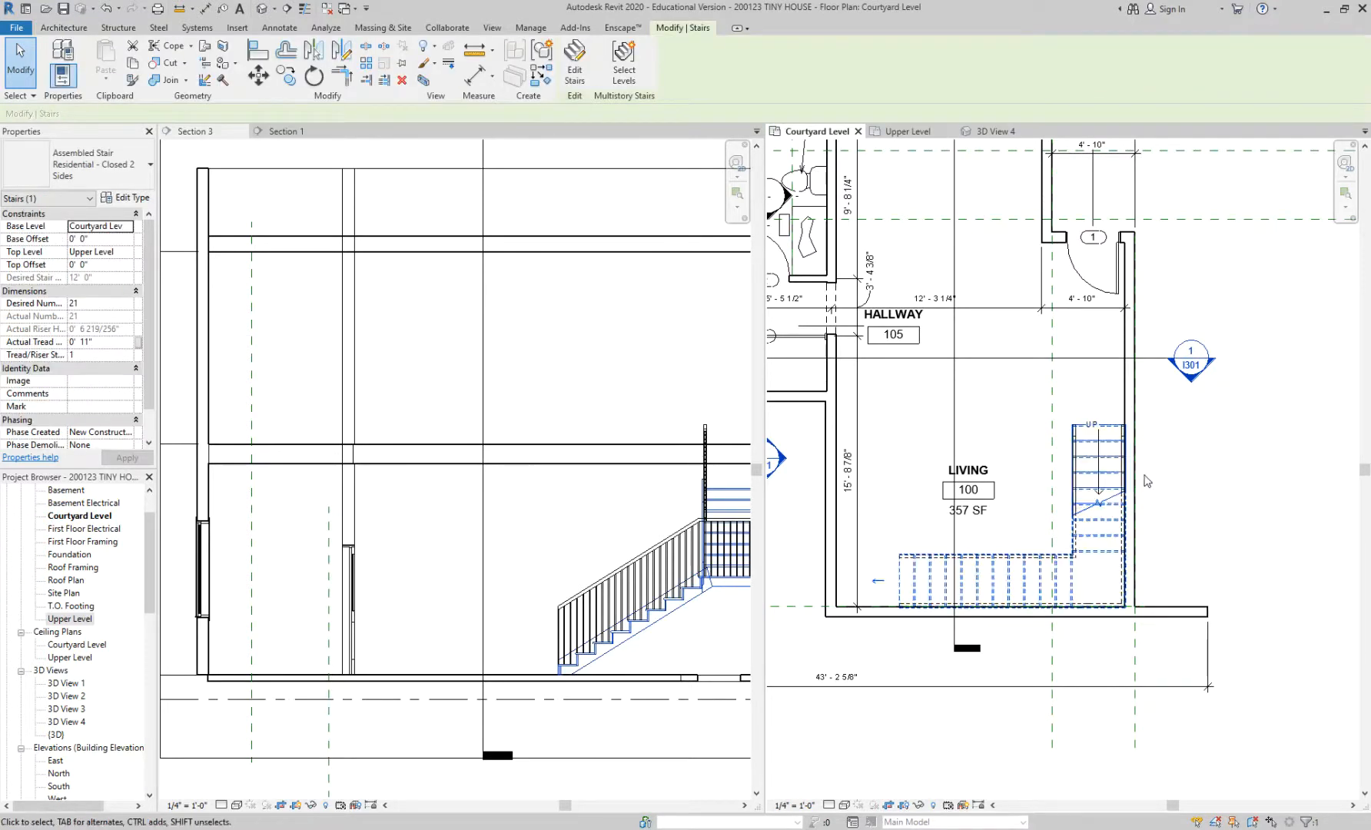
scroll(1138, 476, up, 3)
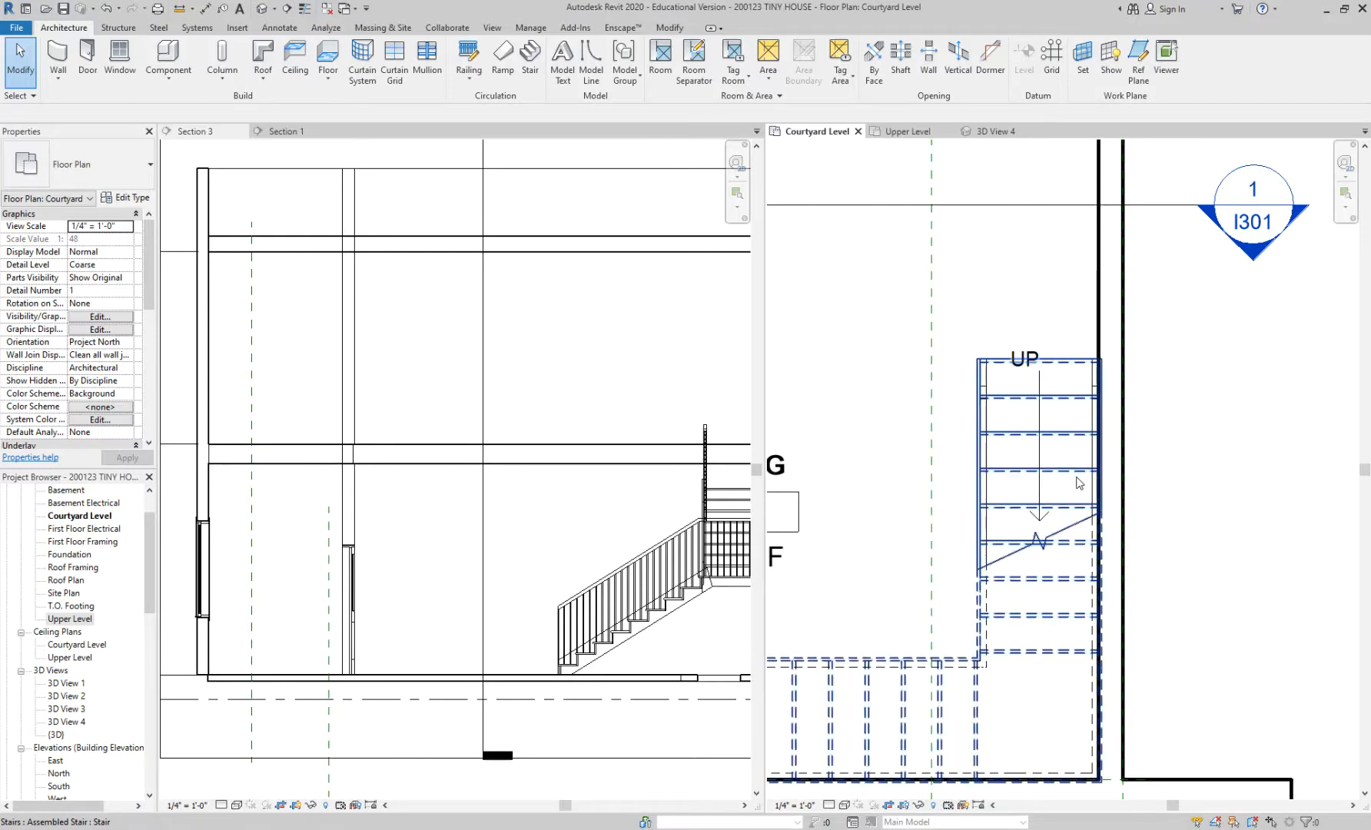
scroll(1061, 684, down, 2)
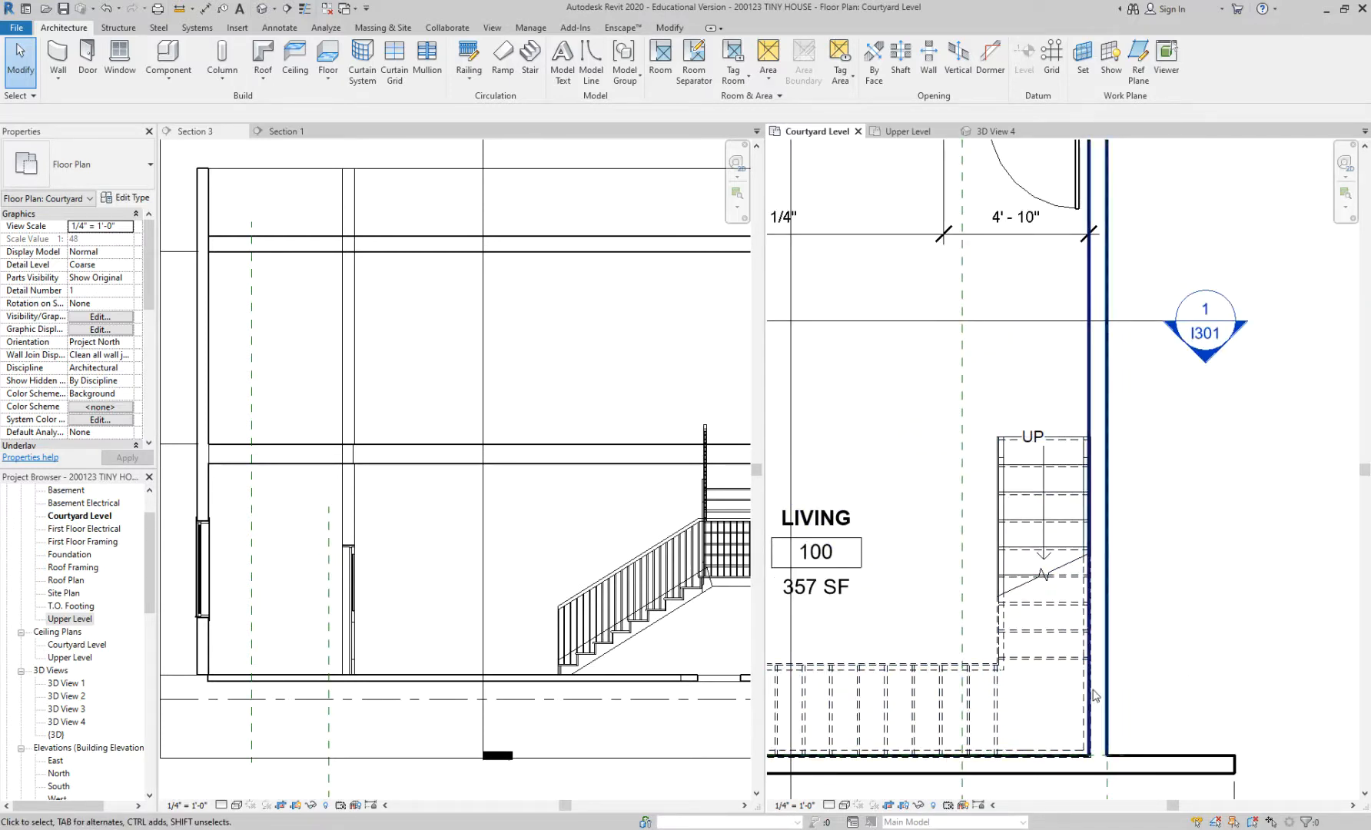
scroll(1081, 682, down, 2)
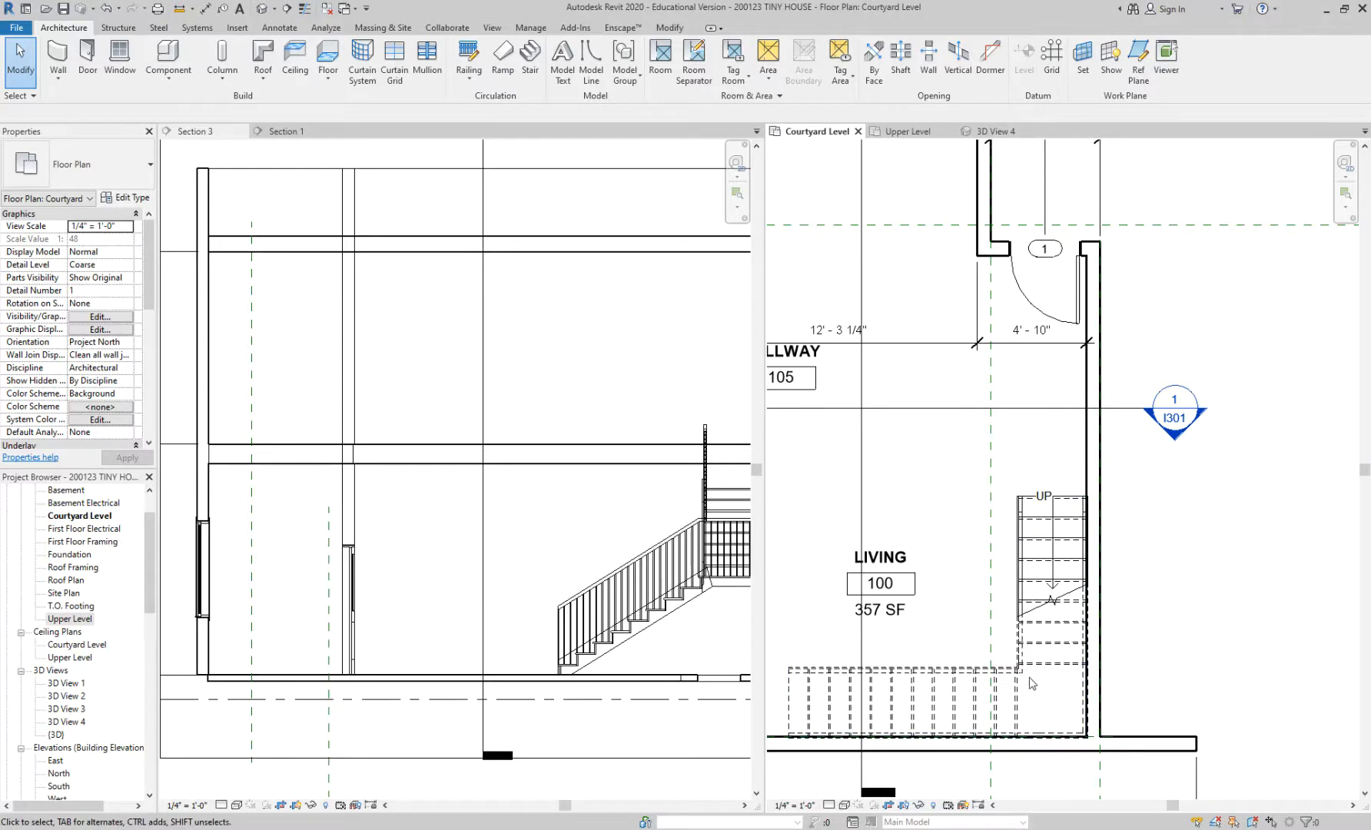
Step: Delete the L-shaped stair and the north-south reference plane inside the living room
click(1049, 673)
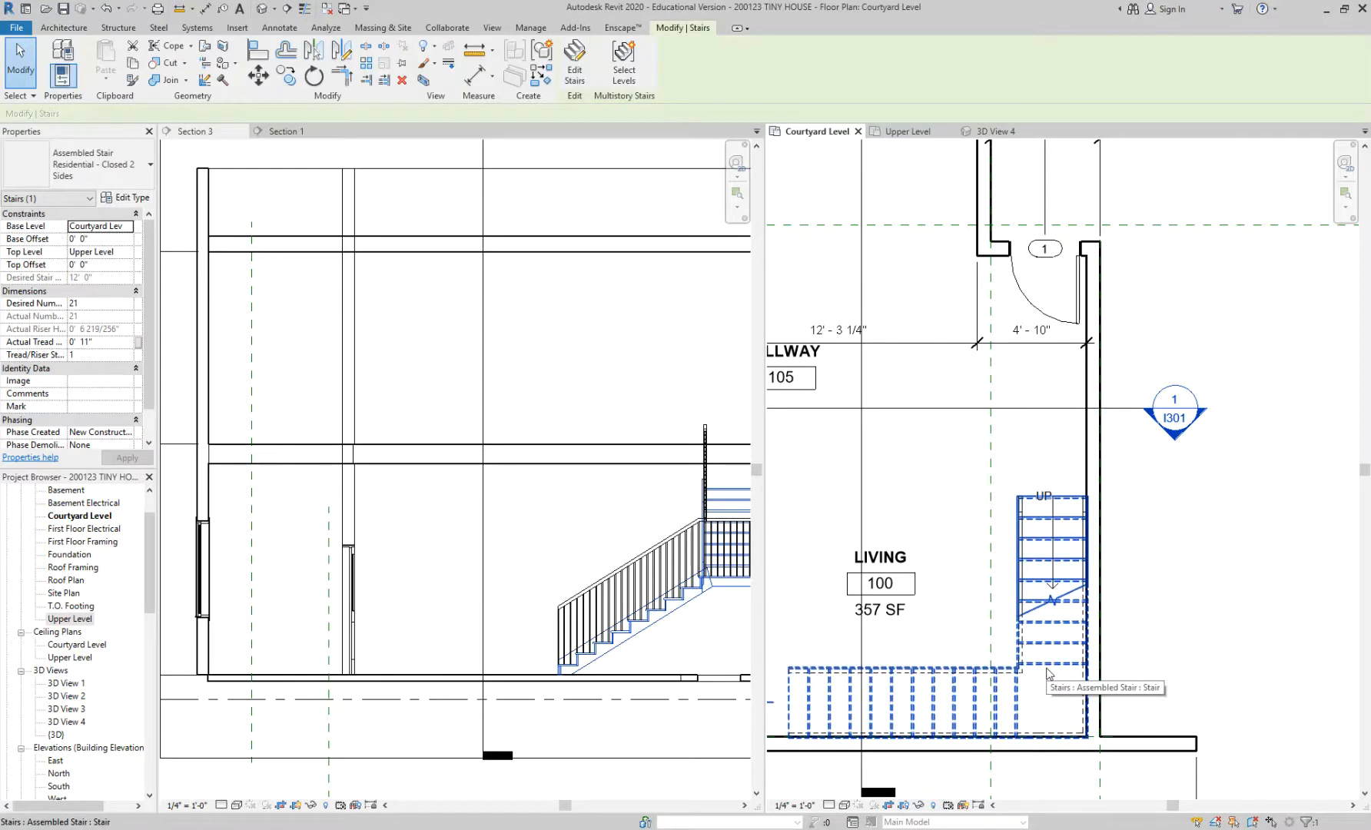
key(Delete)
middle_drag(1050, 557, 1080, 522)
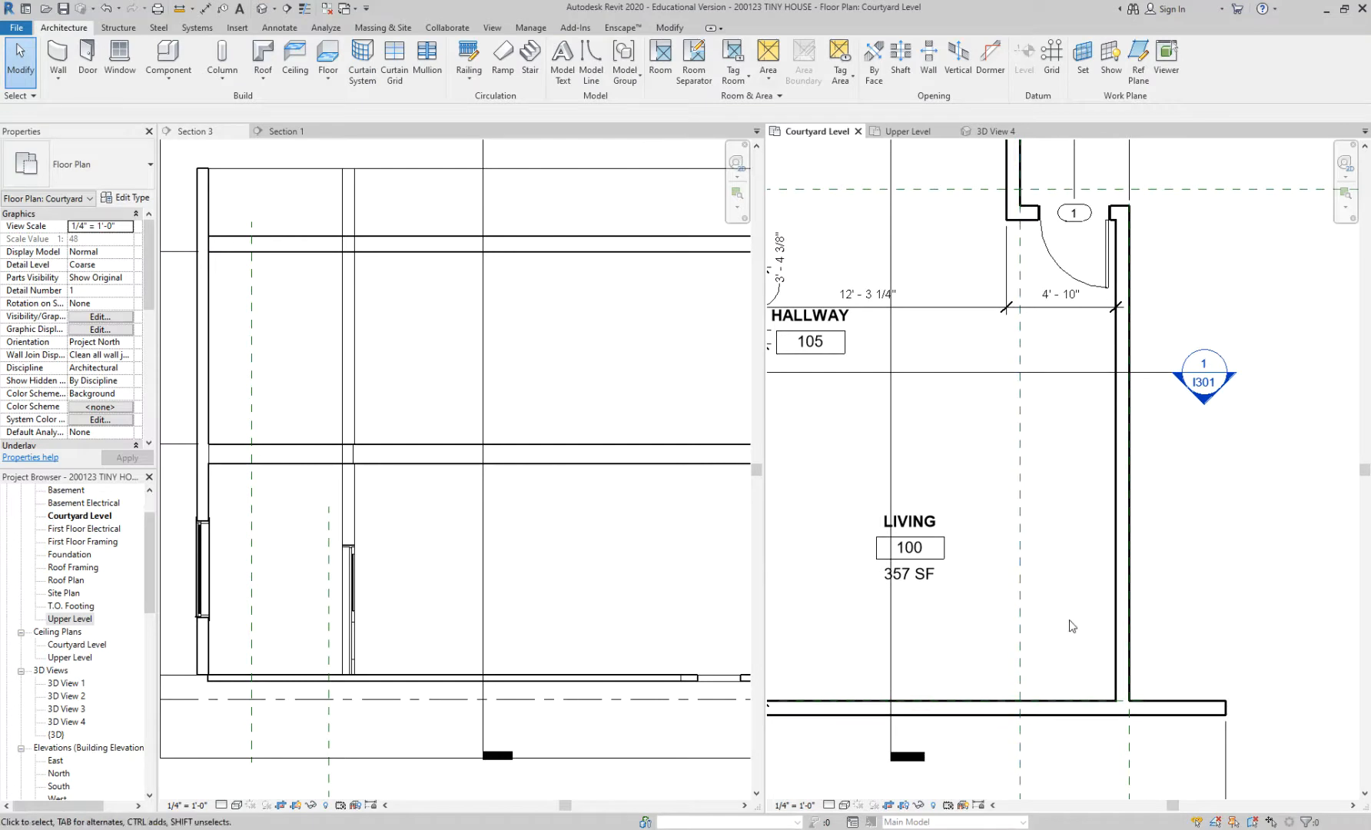
middle_drag(1075, 627, 1149, 602)
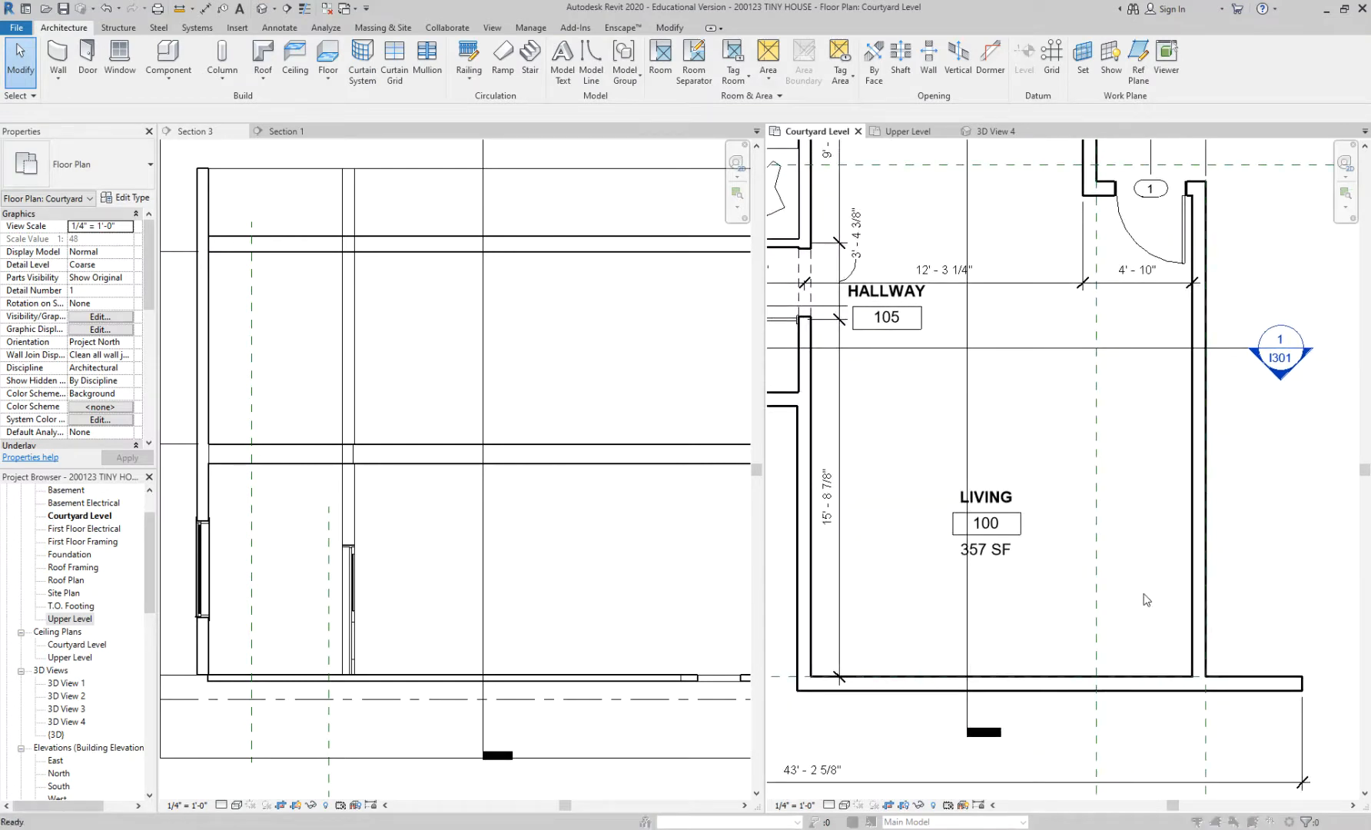
click(652, 388)
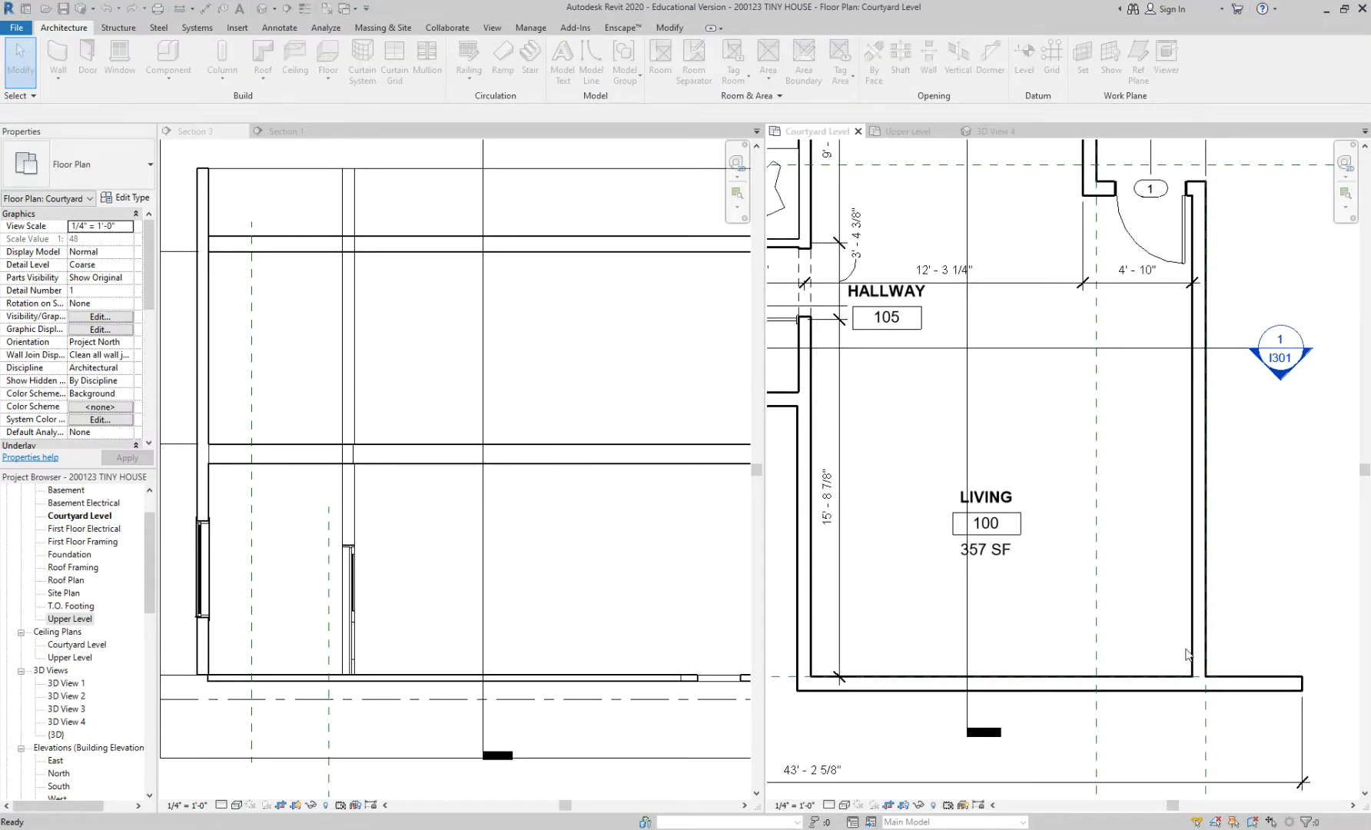
click(1098, 577)
key(Delete)
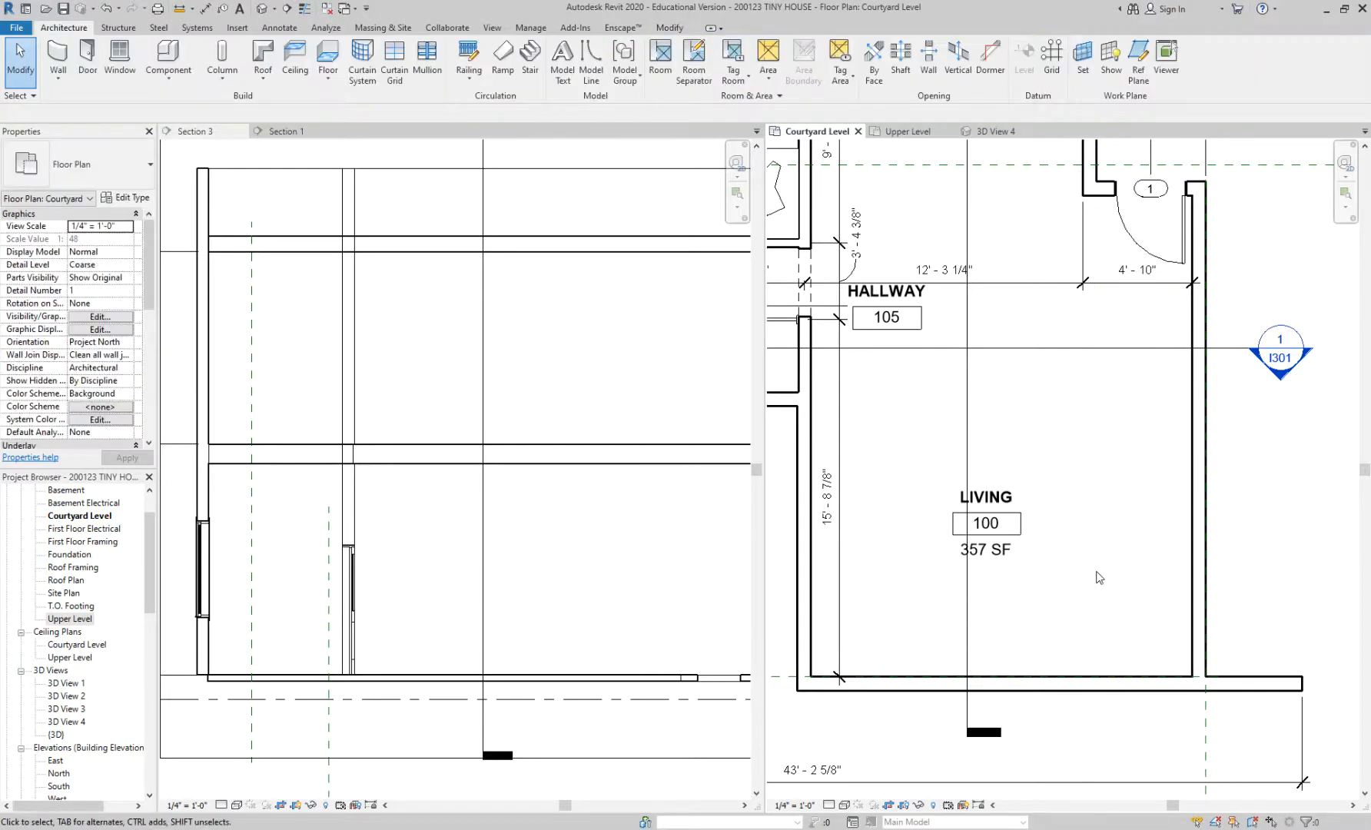
Step: Draw a north-south reference plane about 5' - 4" west of the living room's east wall, crossing the south wall
key(r)
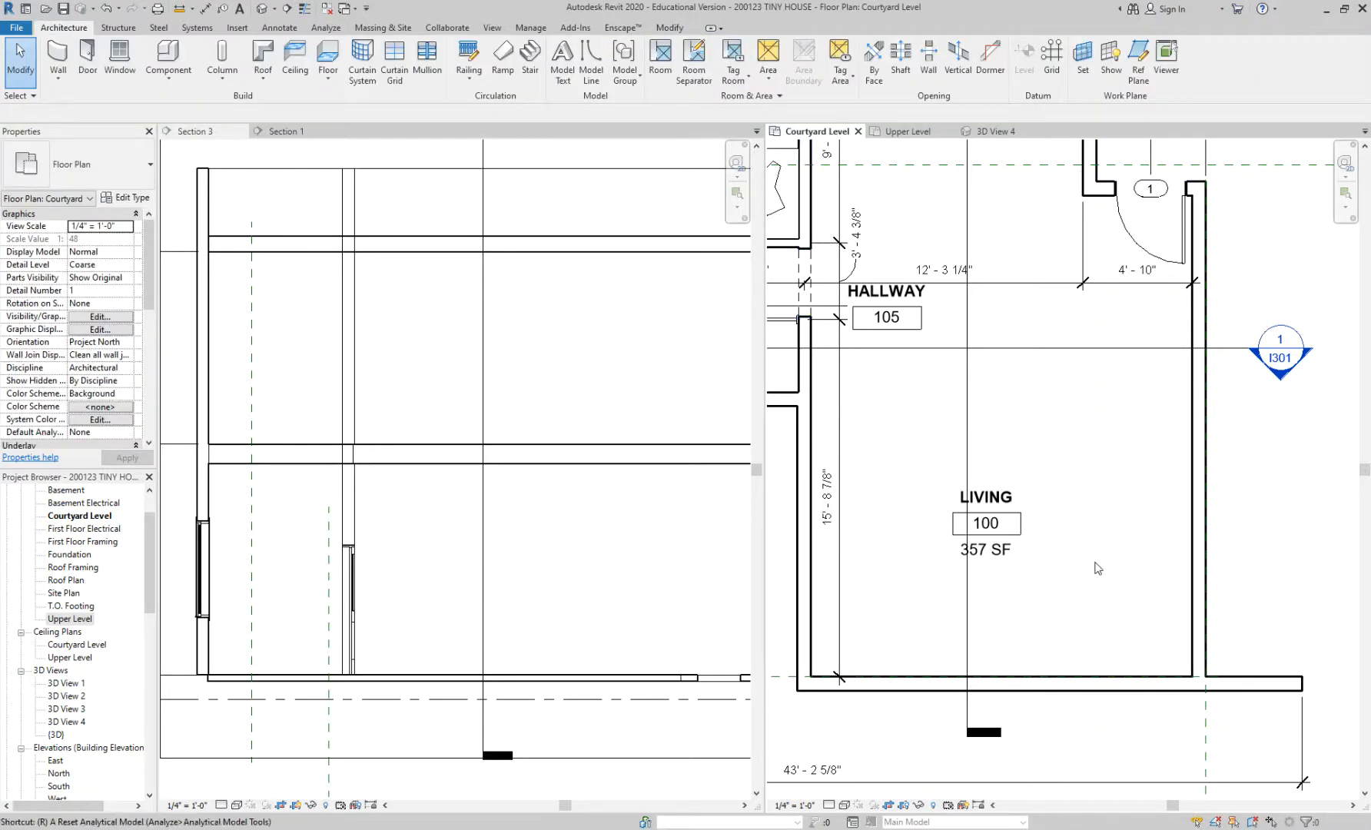
key(p)
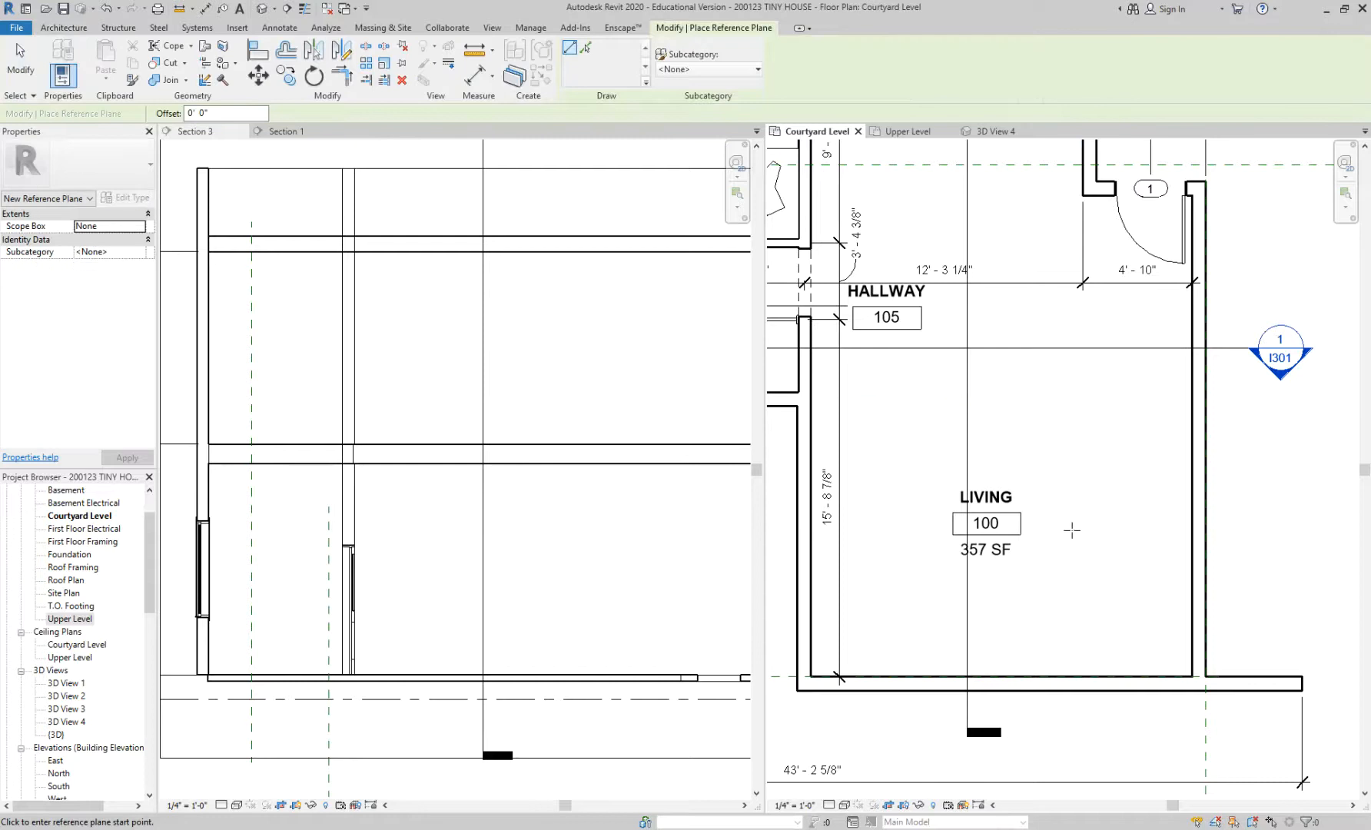
click(1072, 530)
key(Escape)
key(Escape)
Step: Dimension the new north-south reference plane to the inner face of the east wall
scroll(1104, 653, up, 3)
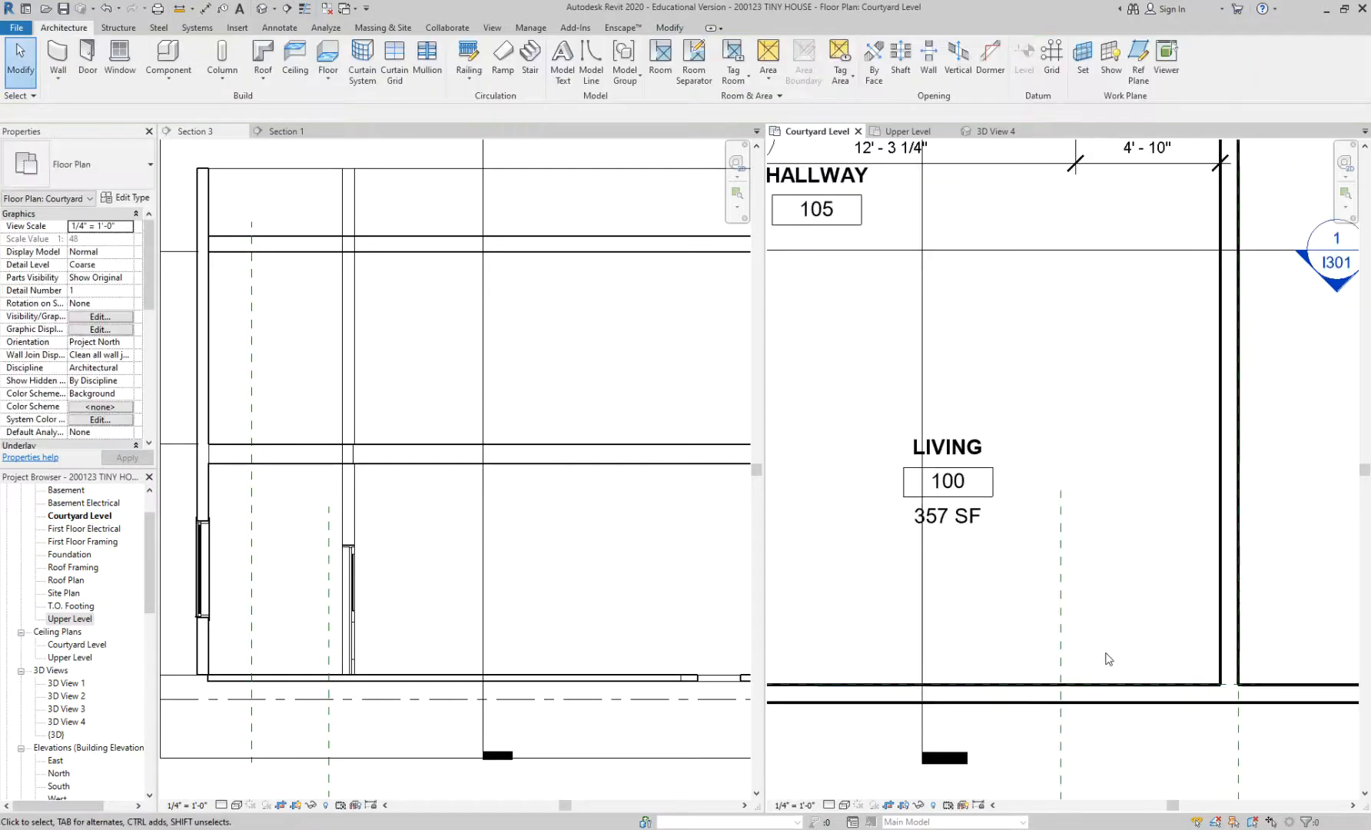
key(d)
key(i)
click(1060, 630)
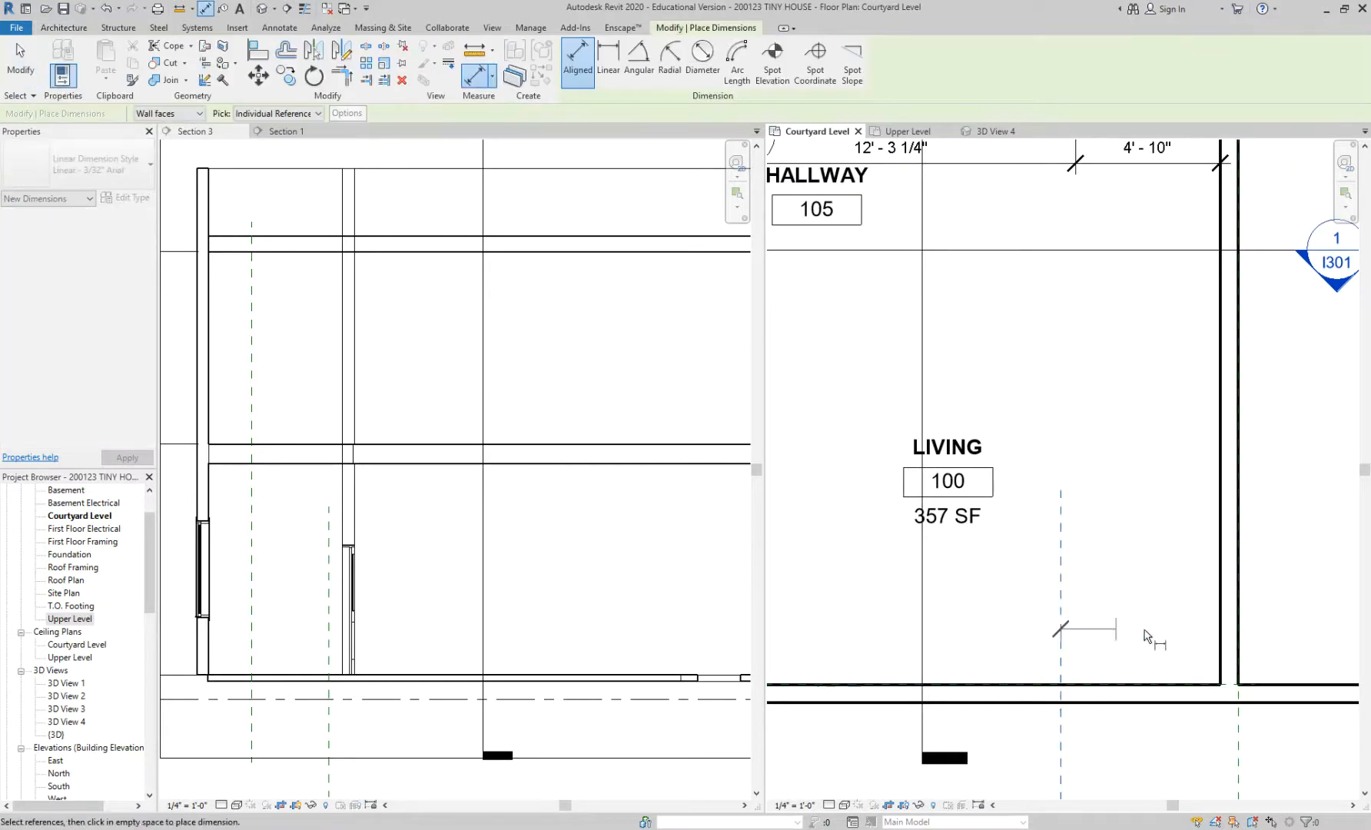
click(1219, 632)
click(1307, 613)
key(Escape)
key(Escape)
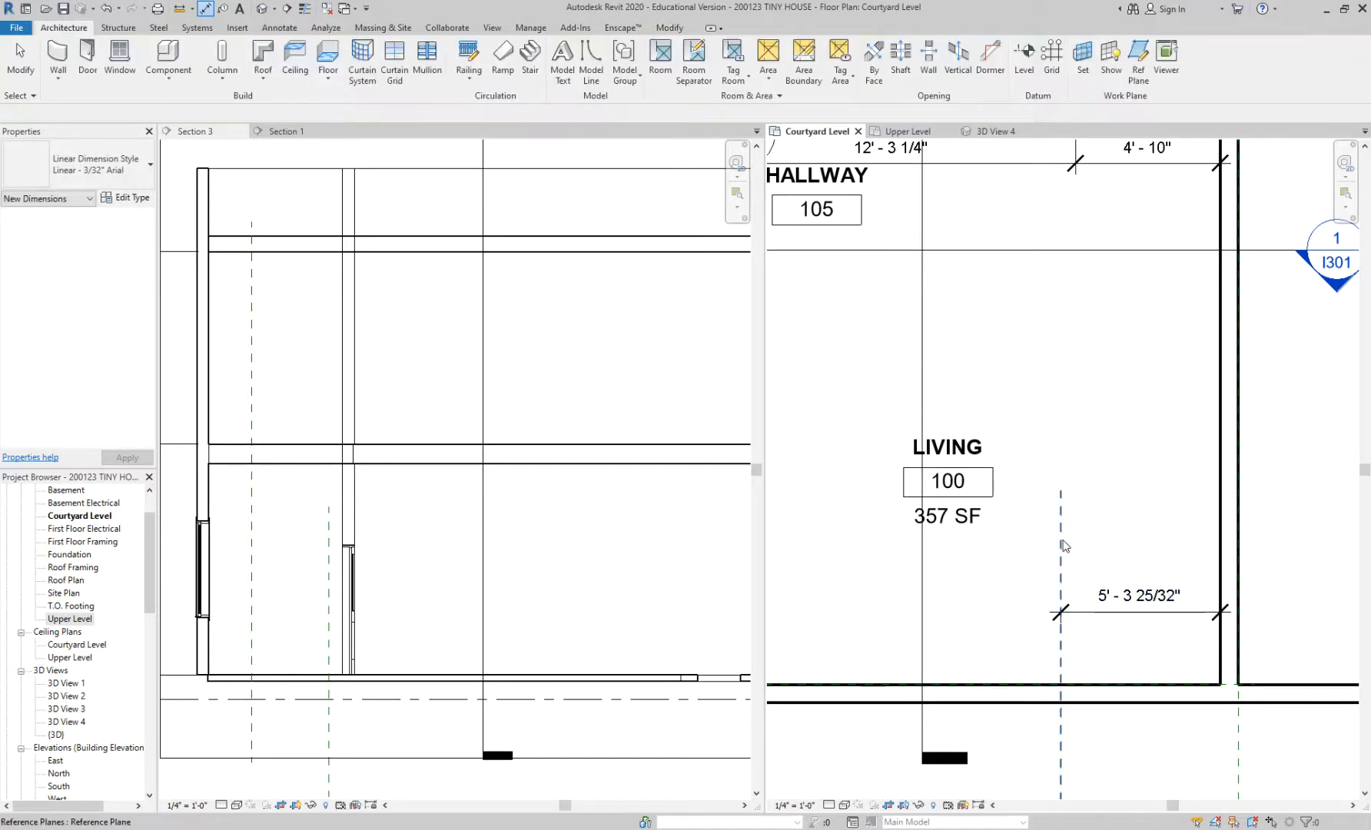
Step: Set the north-south reference plane's distance from the east wall to 4' - 0"
click(1061, 551)
click(1139, 598)
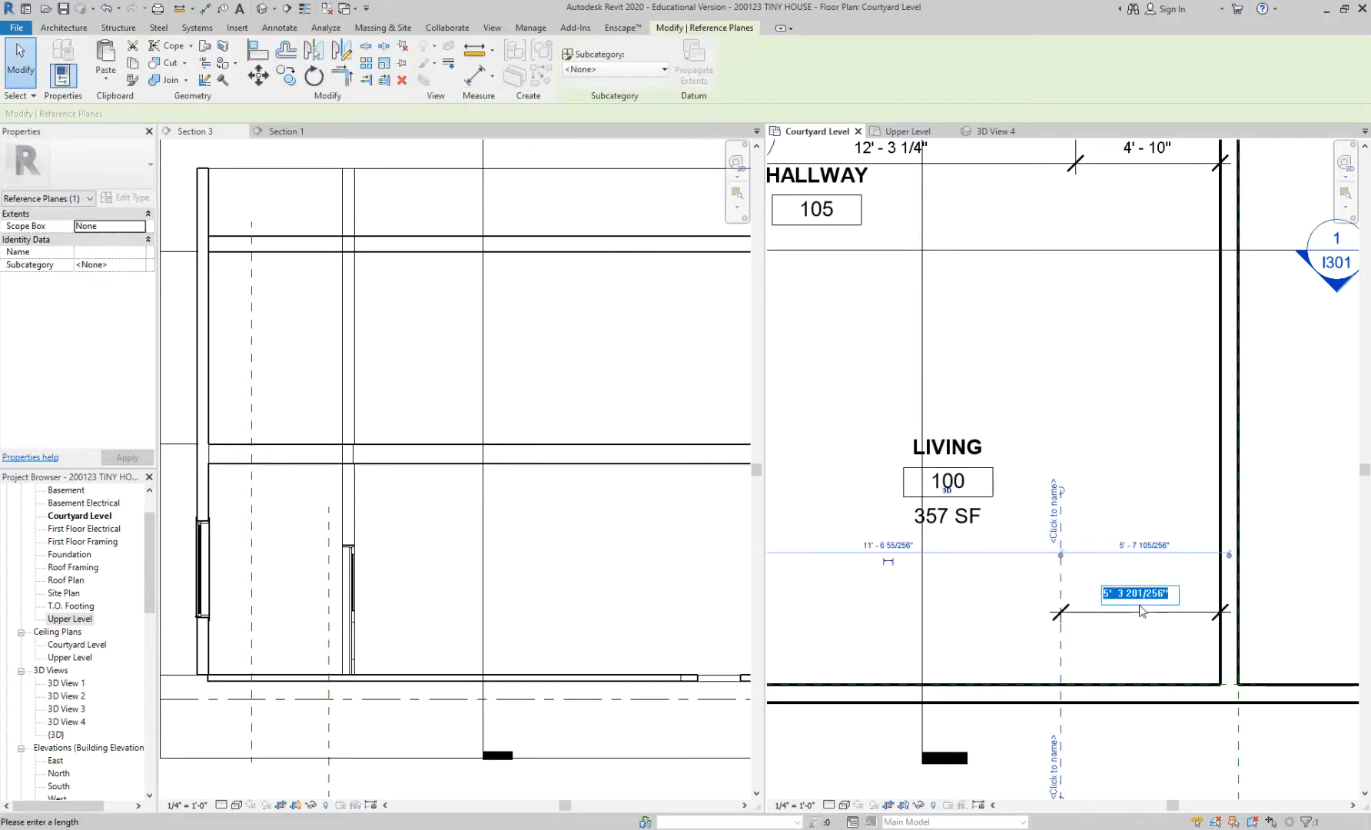
text(4)
key(Return)
click(1156, 515)
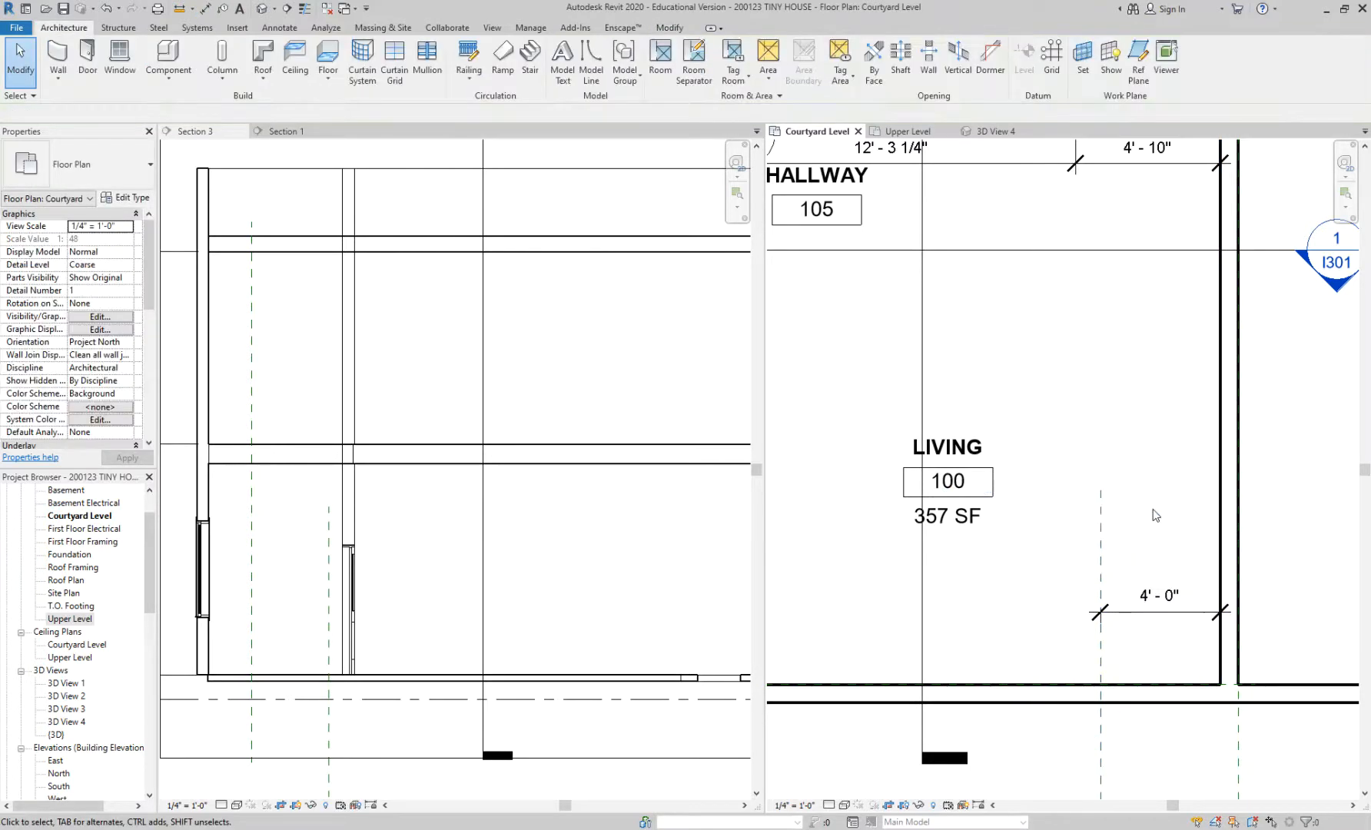
Step: Draw an east-west reference plane across the east wall, about 3' - 8" north of the south wall's inner face
middle_drag(1157, 515, 1089, 552)
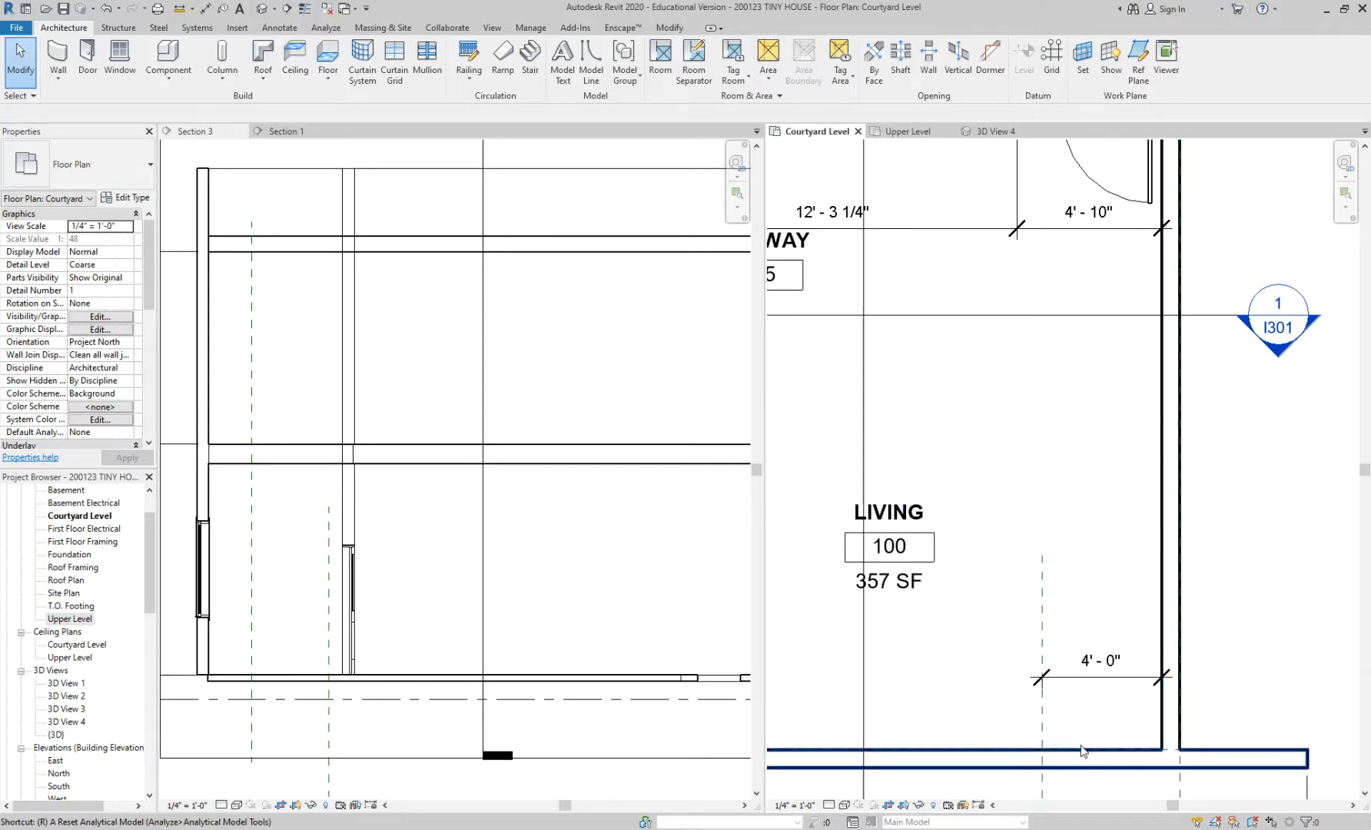
key(r)
key(p)
click(1056, 641)
click(1261, 640)
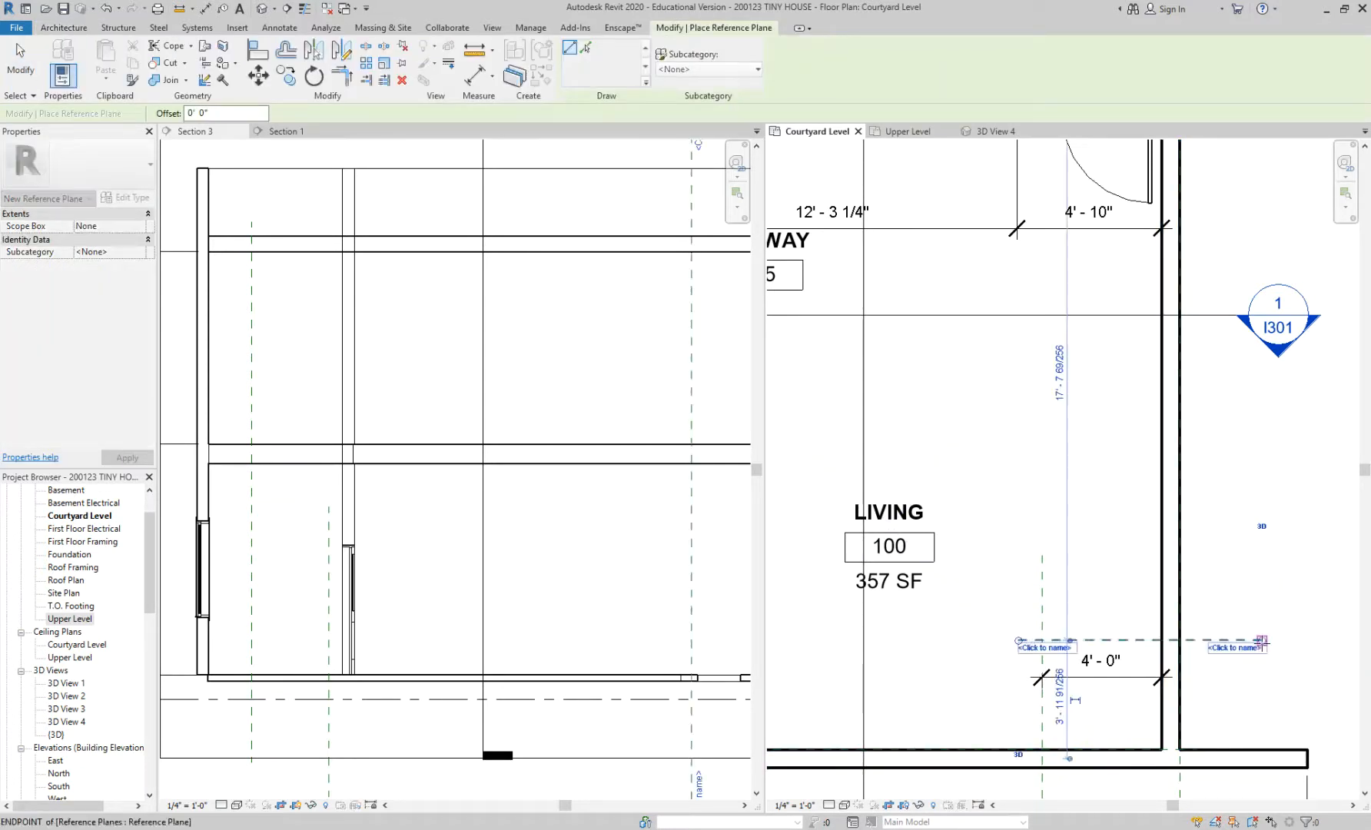
key(Escape)
key(Escape)
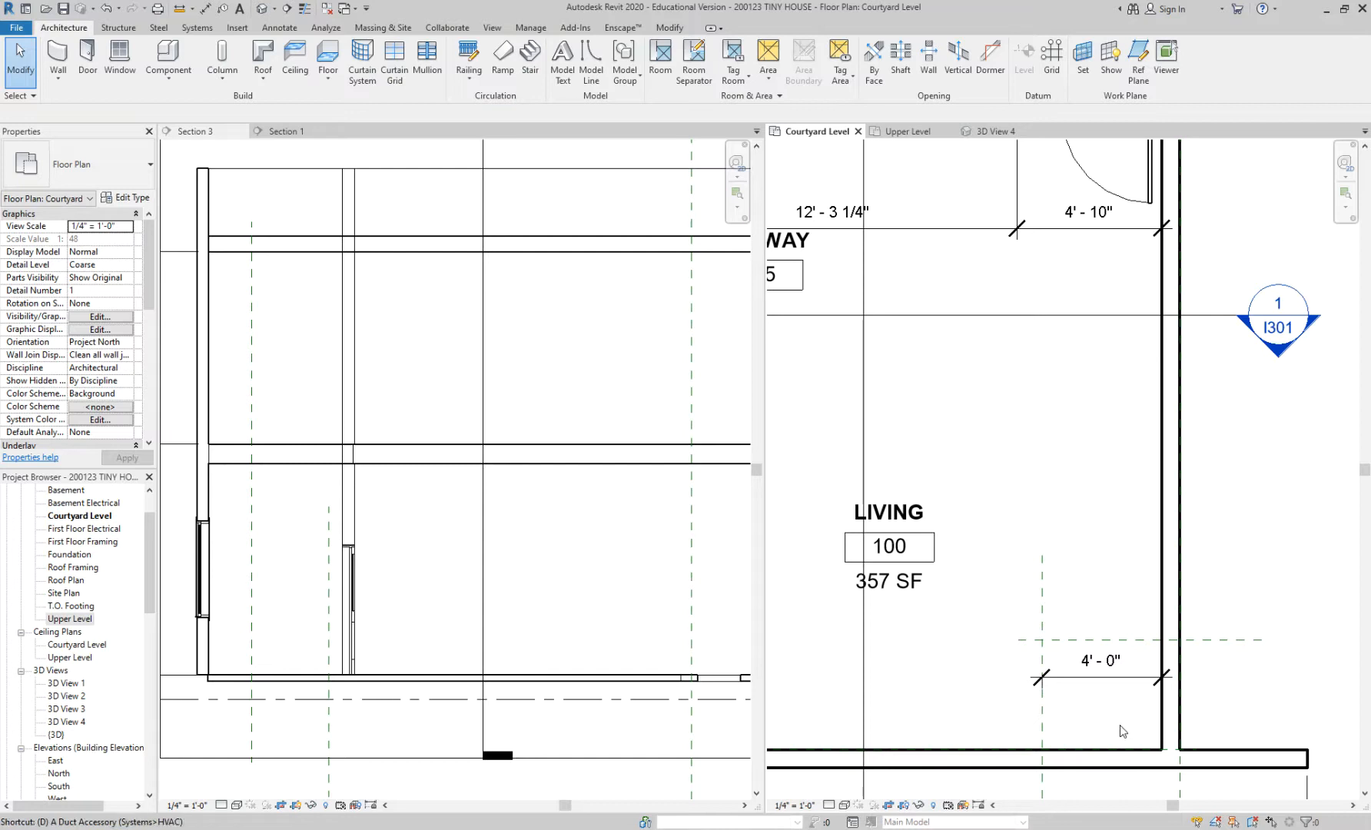
key(r)
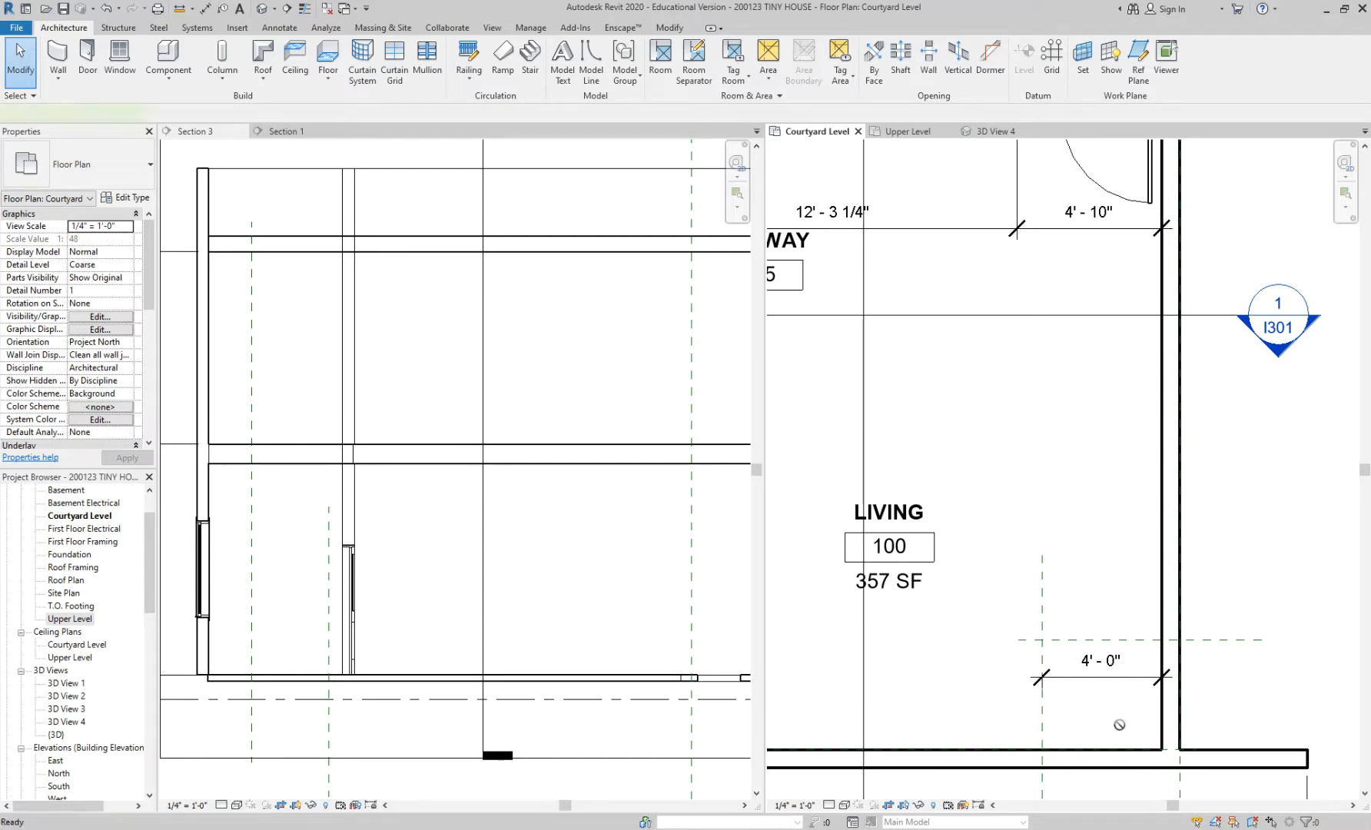
key(Escape)
key(Escape)
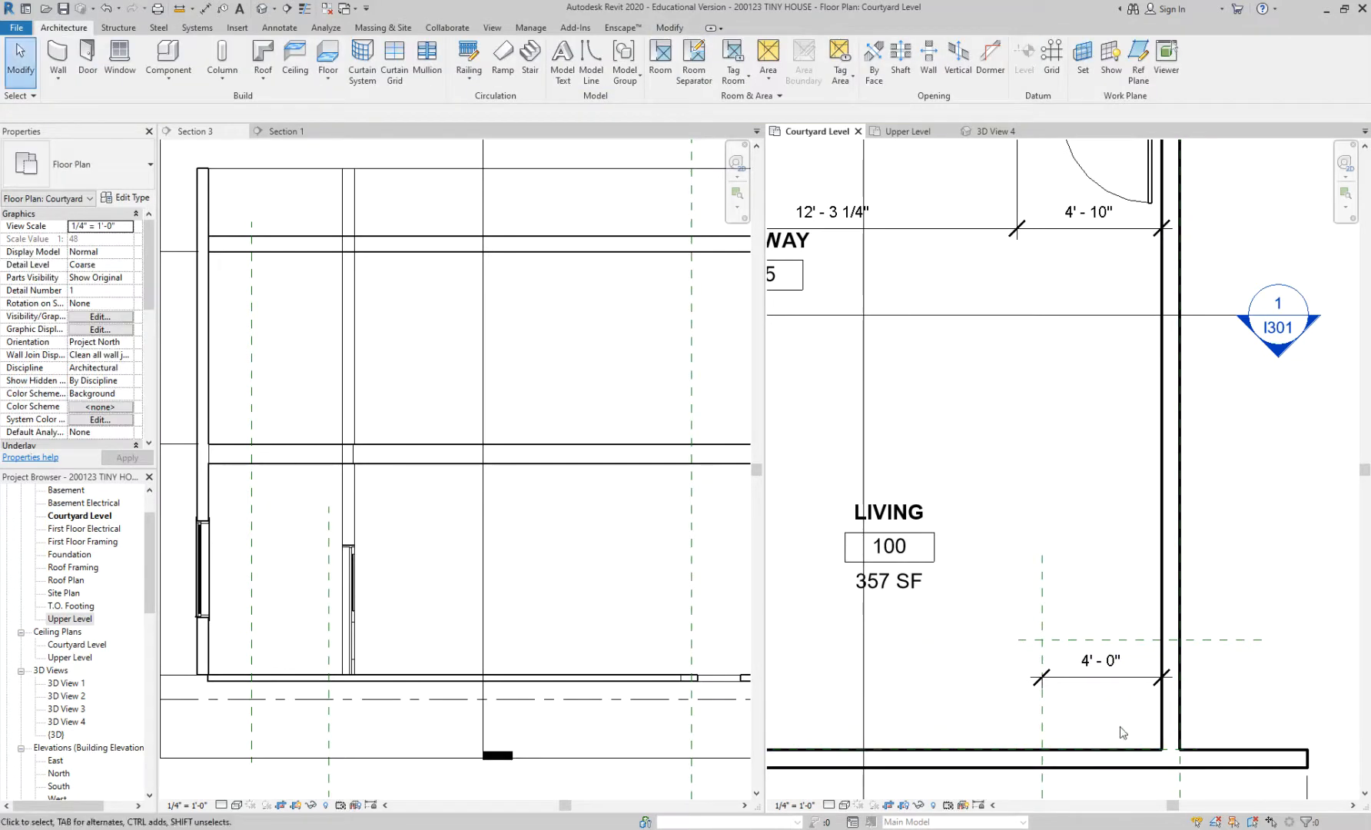
Step: Dimension the east-west reference plane to the inner face of the south wall
key(d)
key(i)
click(1122, 749)
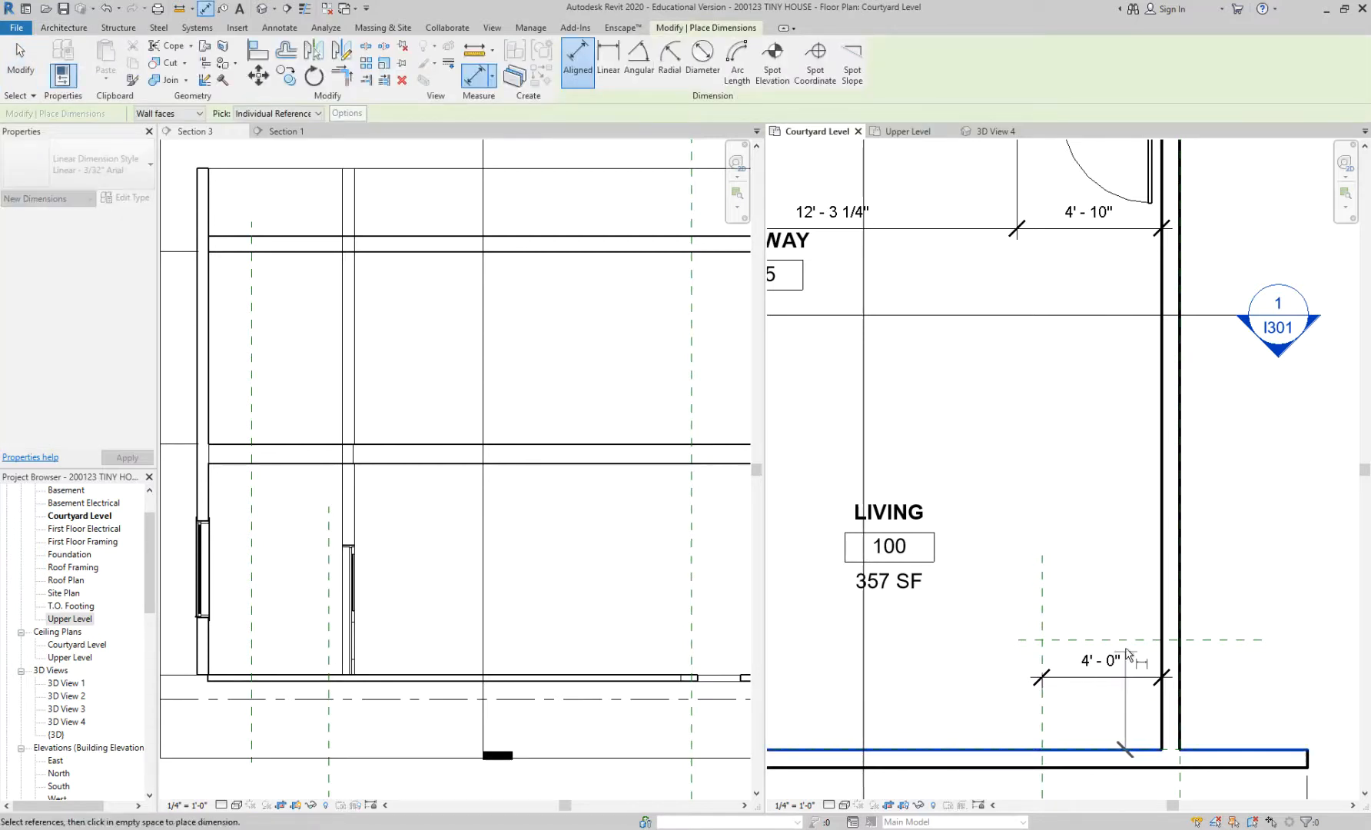
click(1128, 640)
click(1254, 549)
key(Escape)
key(Escape)
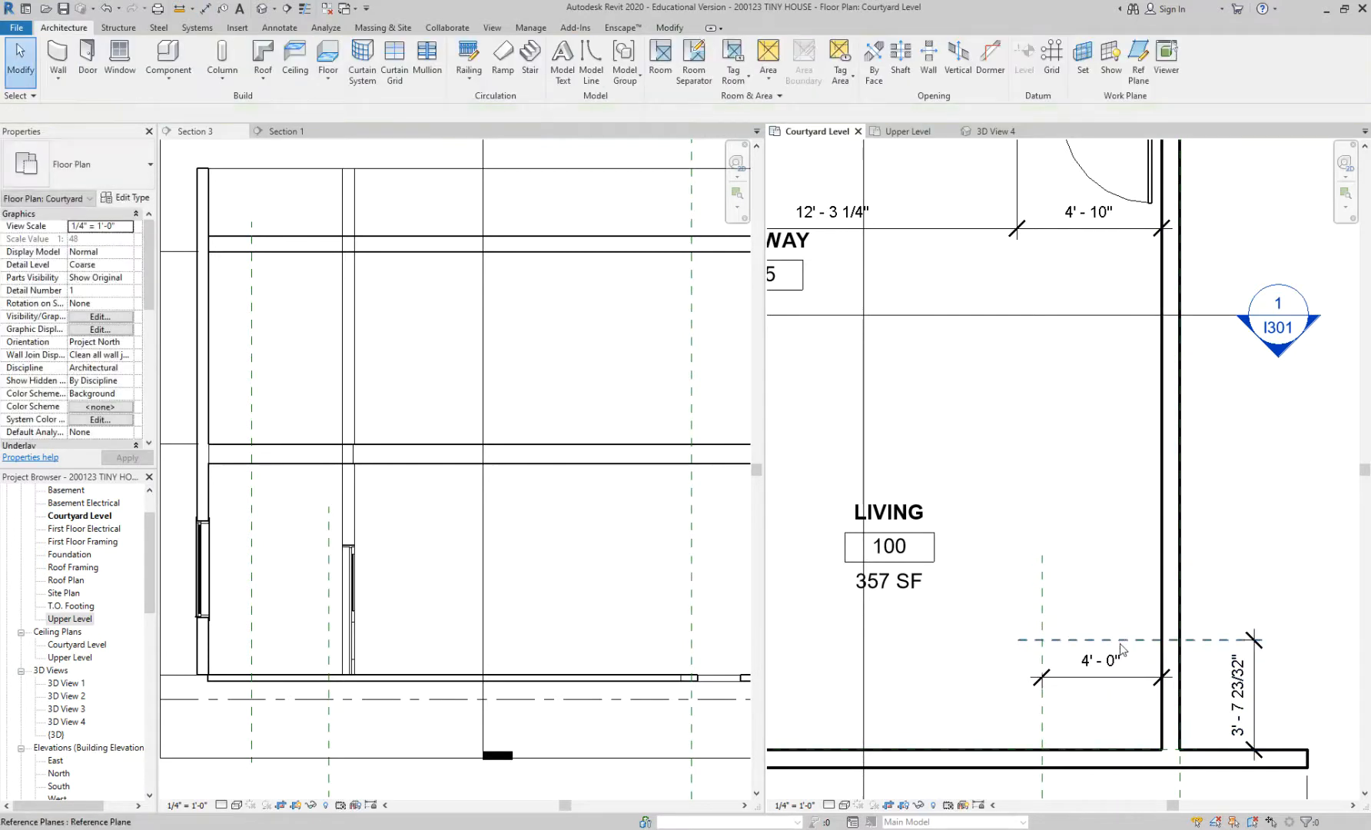
Step: Set the east-west reference plane's distance from the south wall's inner face to 4' - 0"
click(1119, 640)
click(1237, 690)
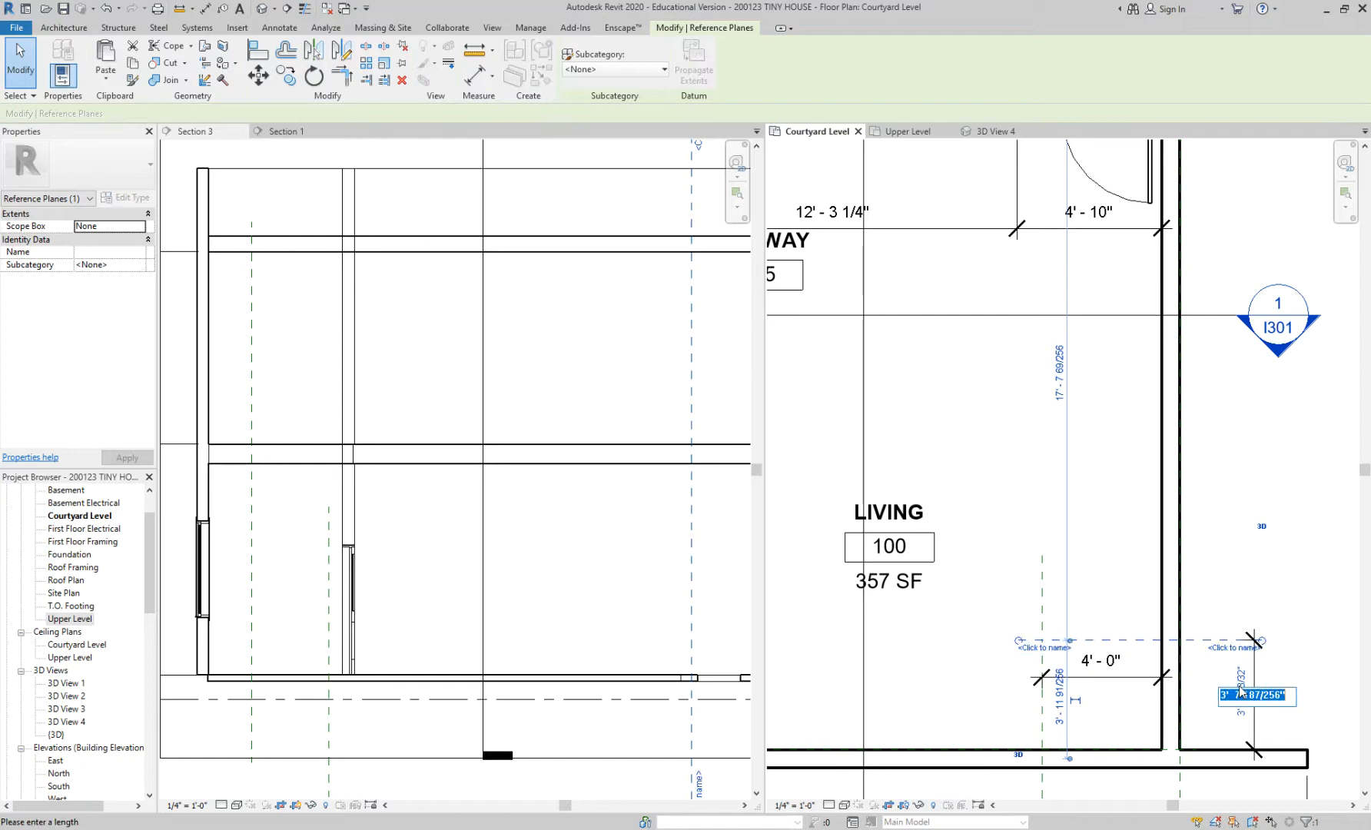
text(4)
key(Return)
click(1195, 405)
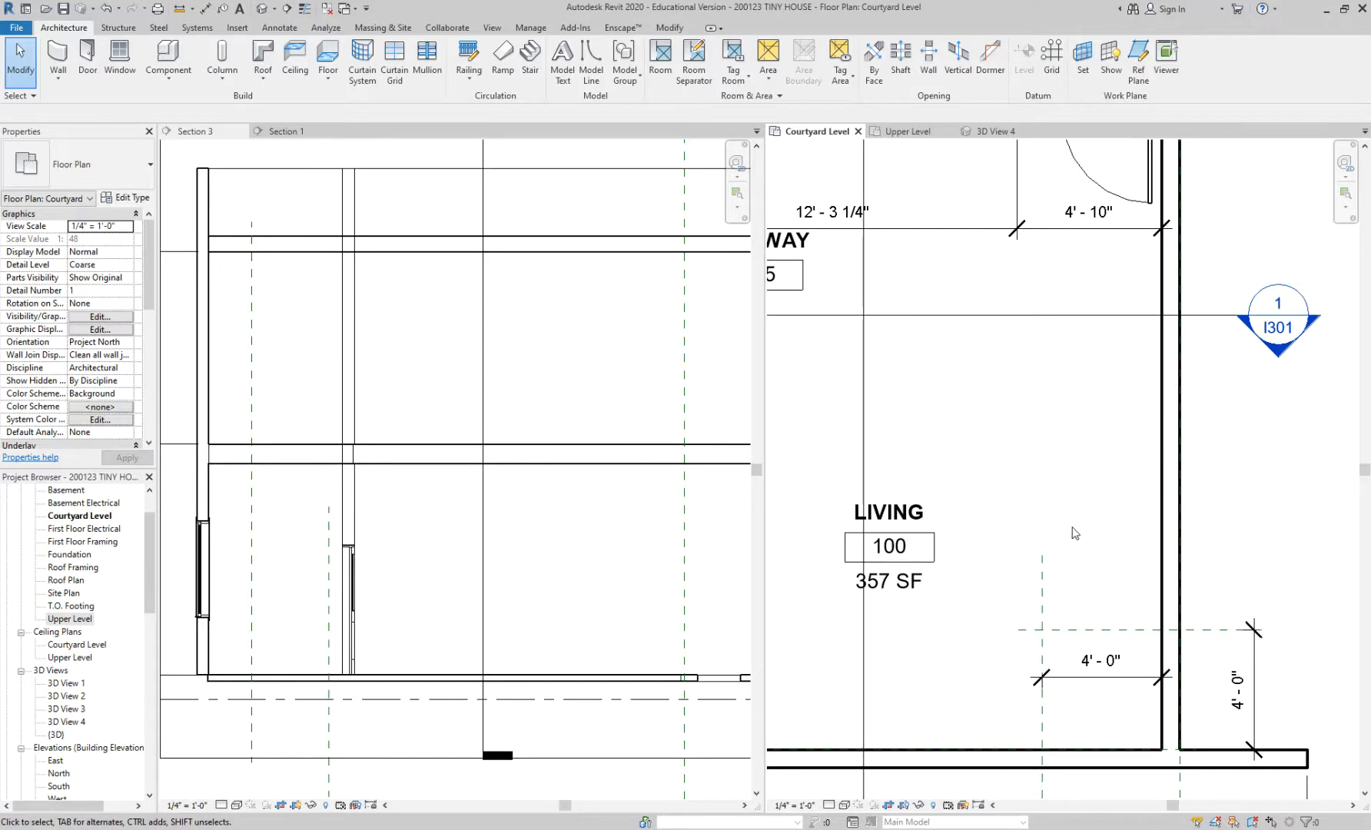
Step: Start a 3' - 0" wide stair with a run about 3' - 8" long heading south along the east wall's inner face
click(530, 57)
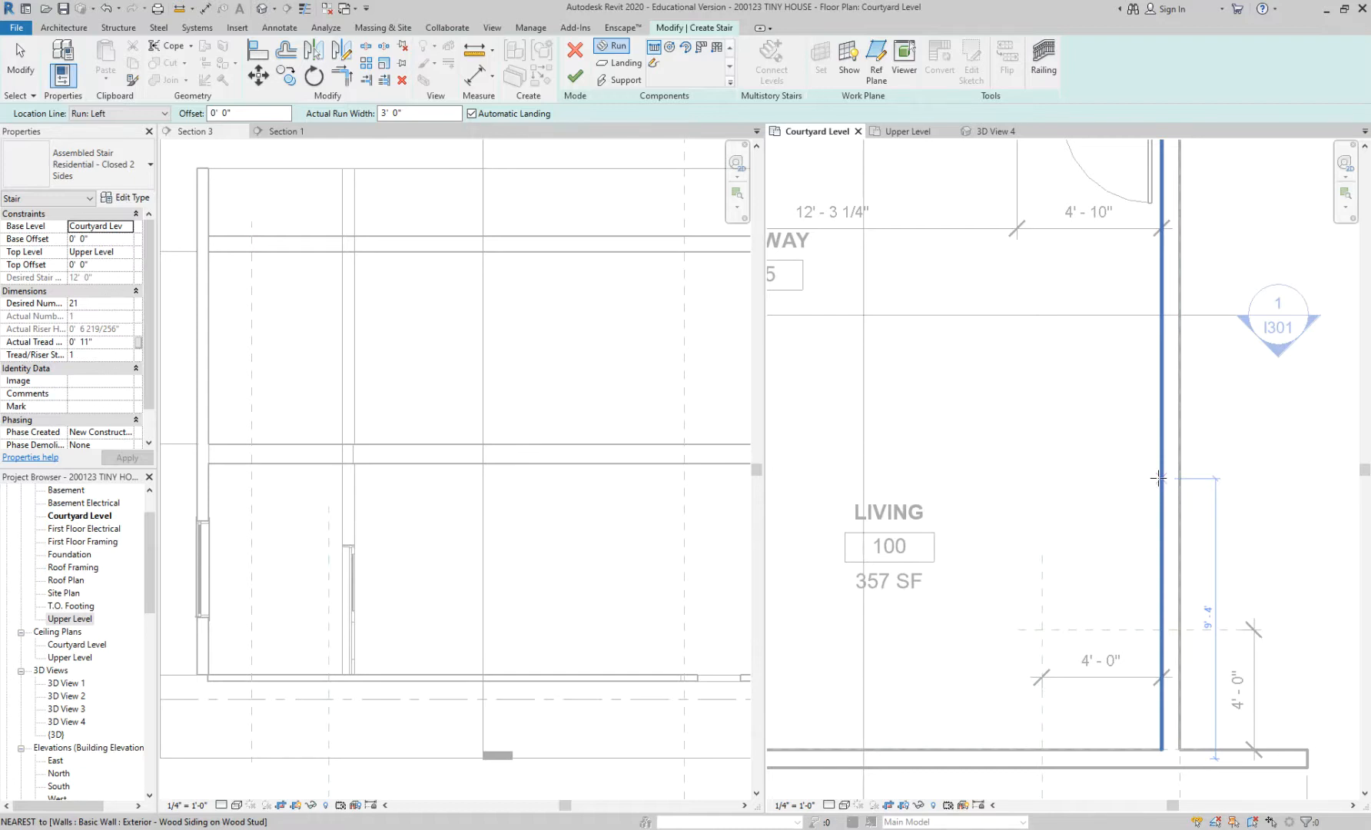
click(1158, 478)
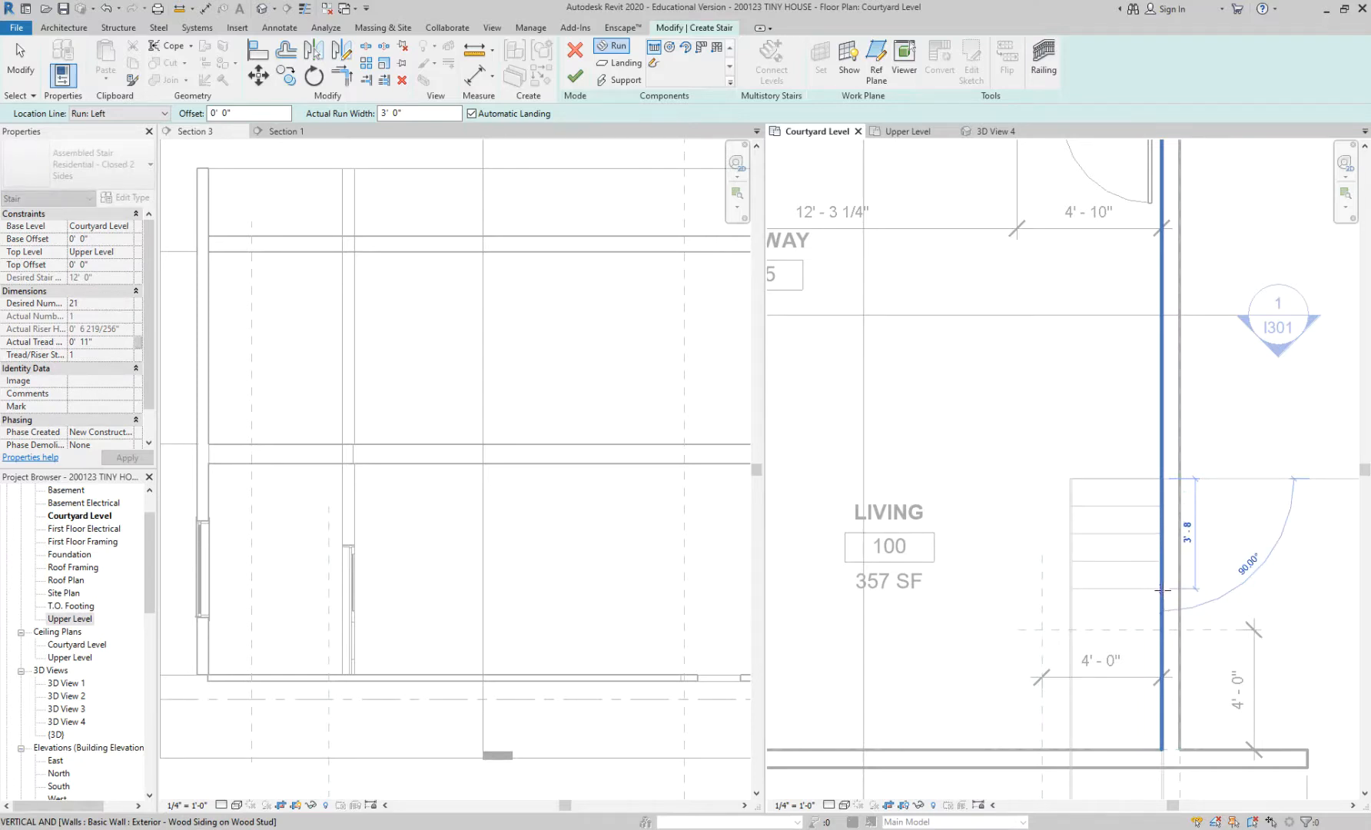
click(1162, 590)
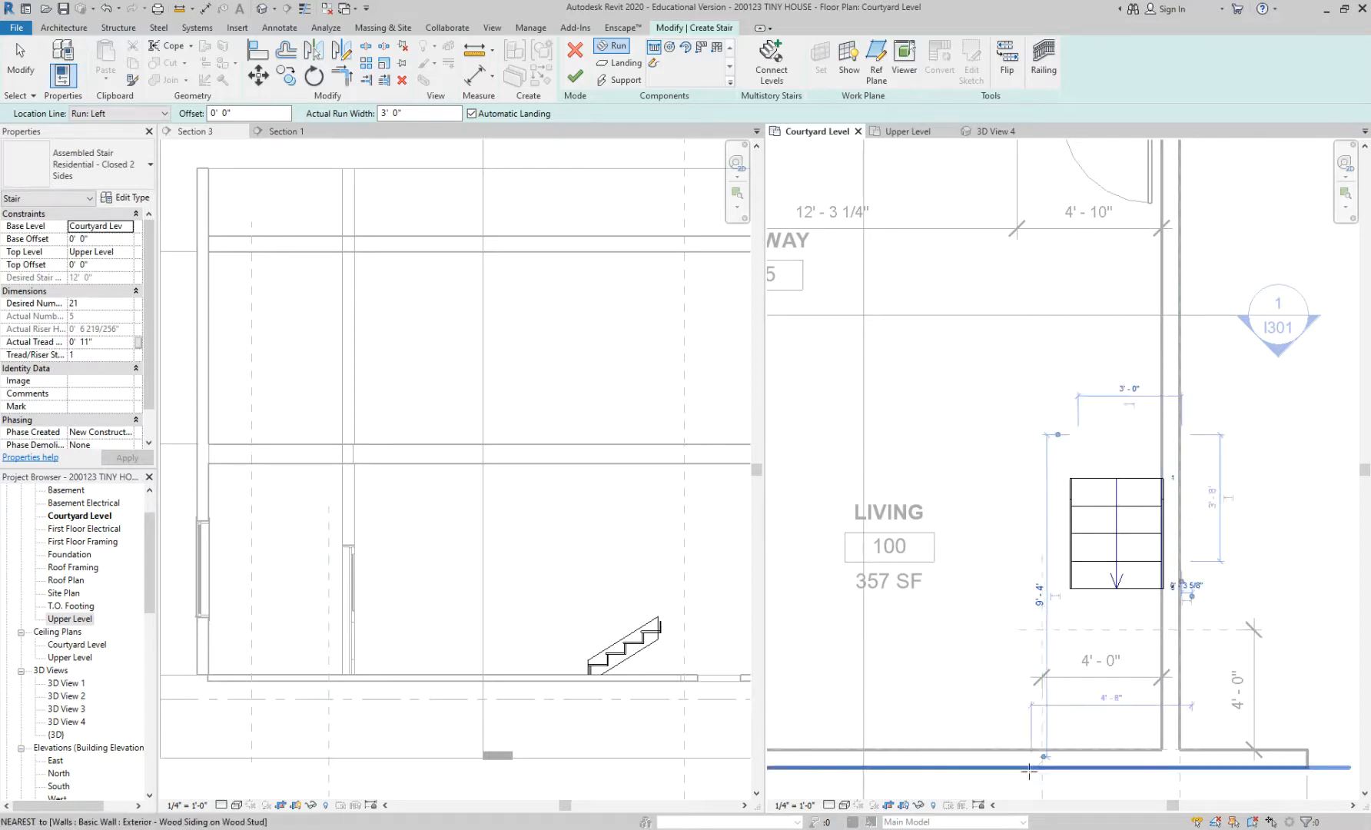
Step: Draw the second run 9' - 2" west along the south wall, starting where the north-south reference plane meets the wall's inner face
scroll(1042, 755, up, 2)
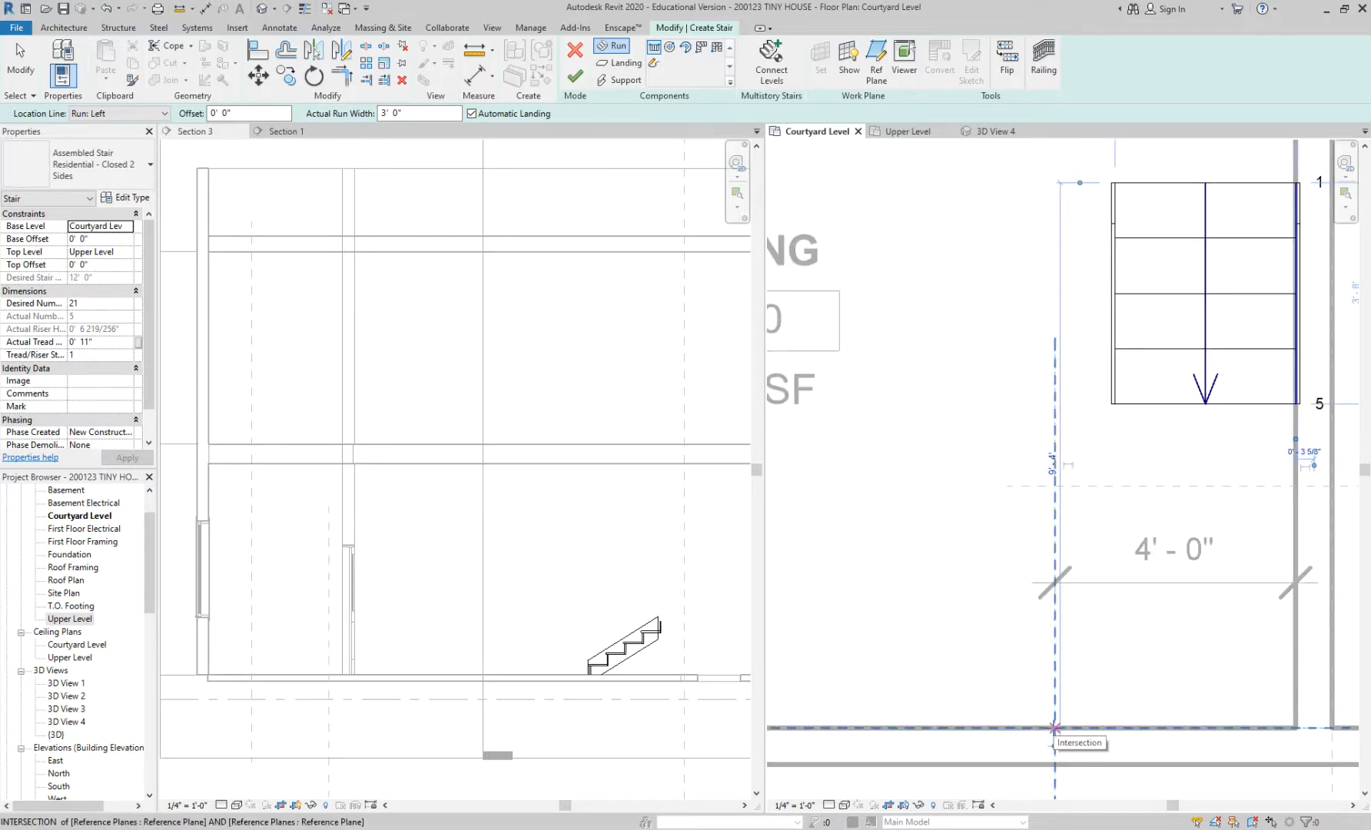
click(1054, 727)
scroll(1054, 725, down, 2)
middle_drag(970, 708, 1356, 705)
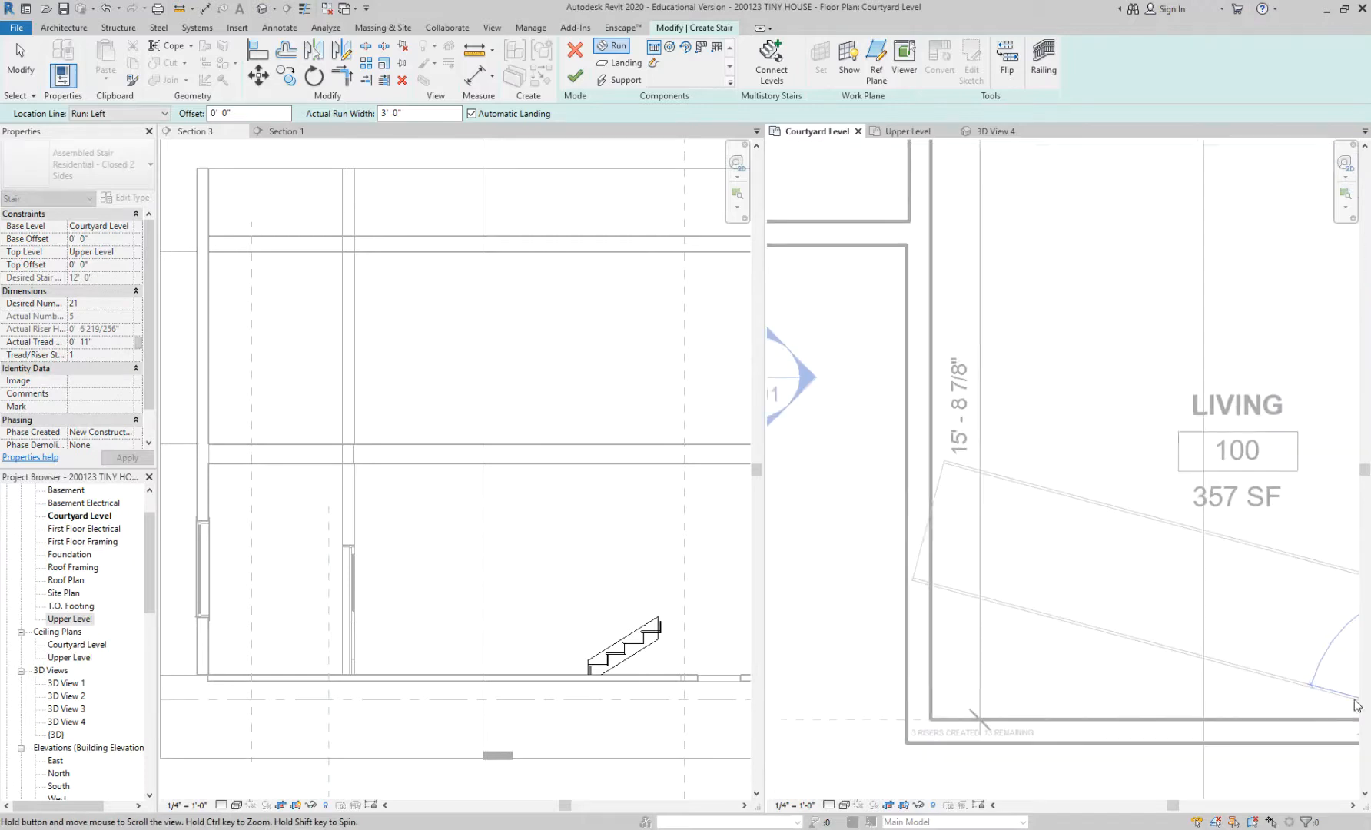
scroll(1354, 707, down, 1)
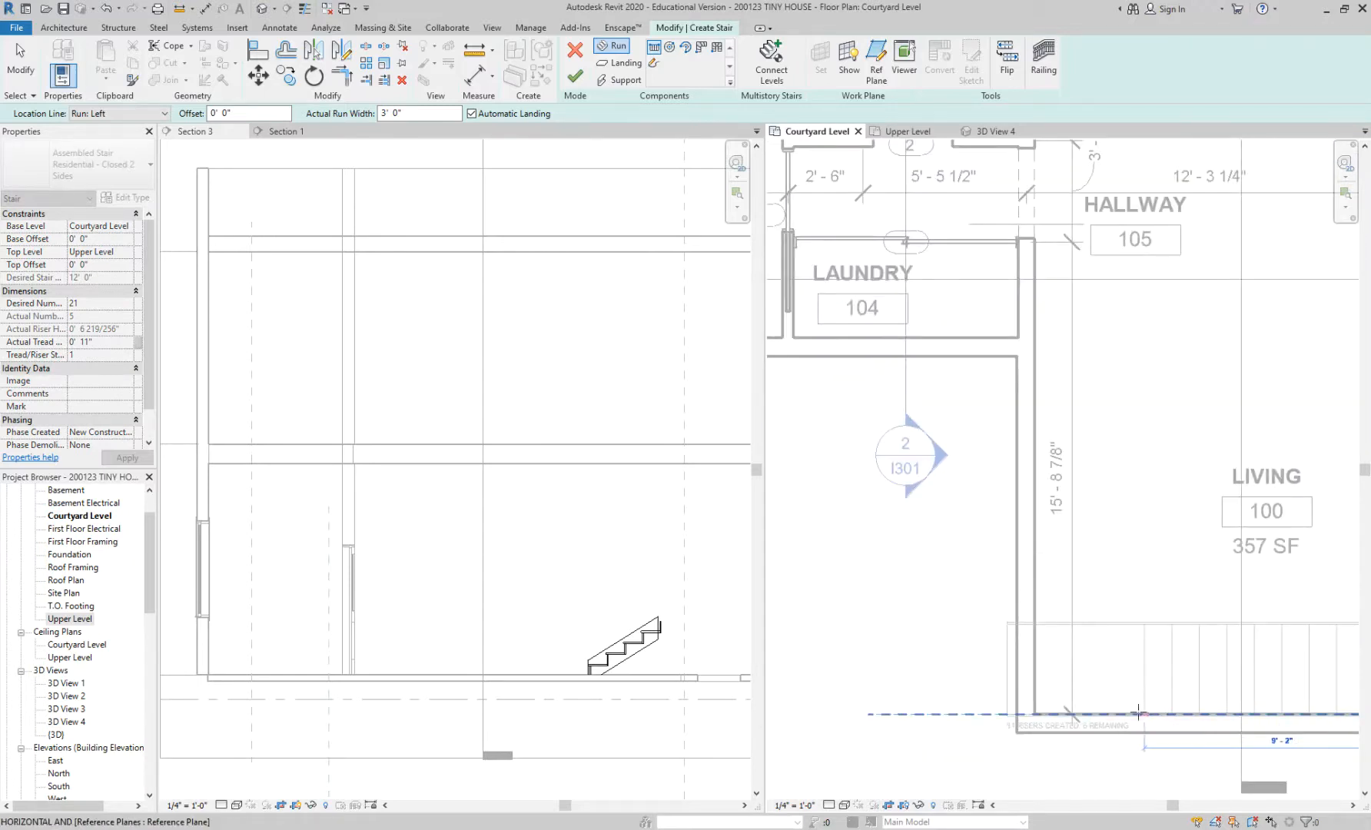
middle_drag(1137, 713, 966, 714)
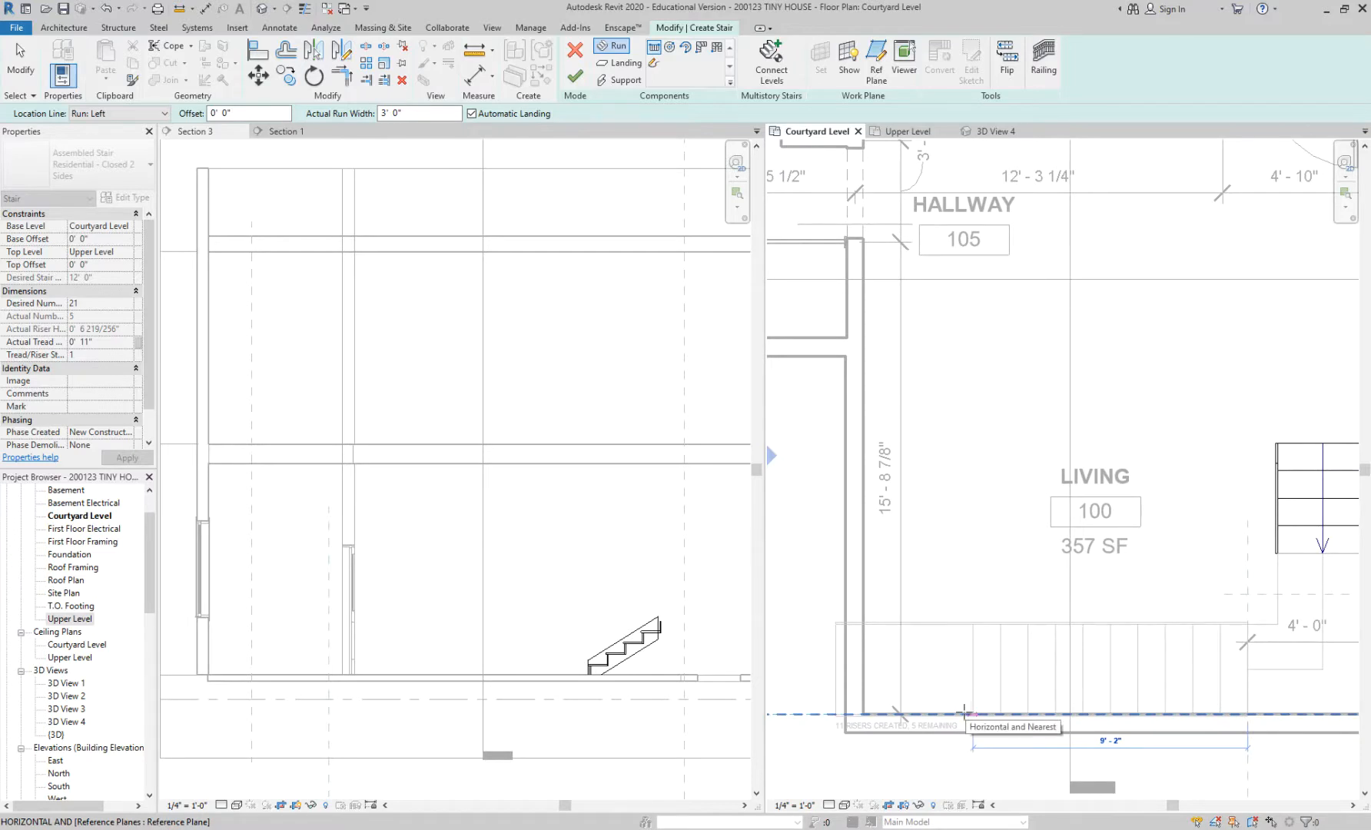
scroll(945, 711, down, 1)
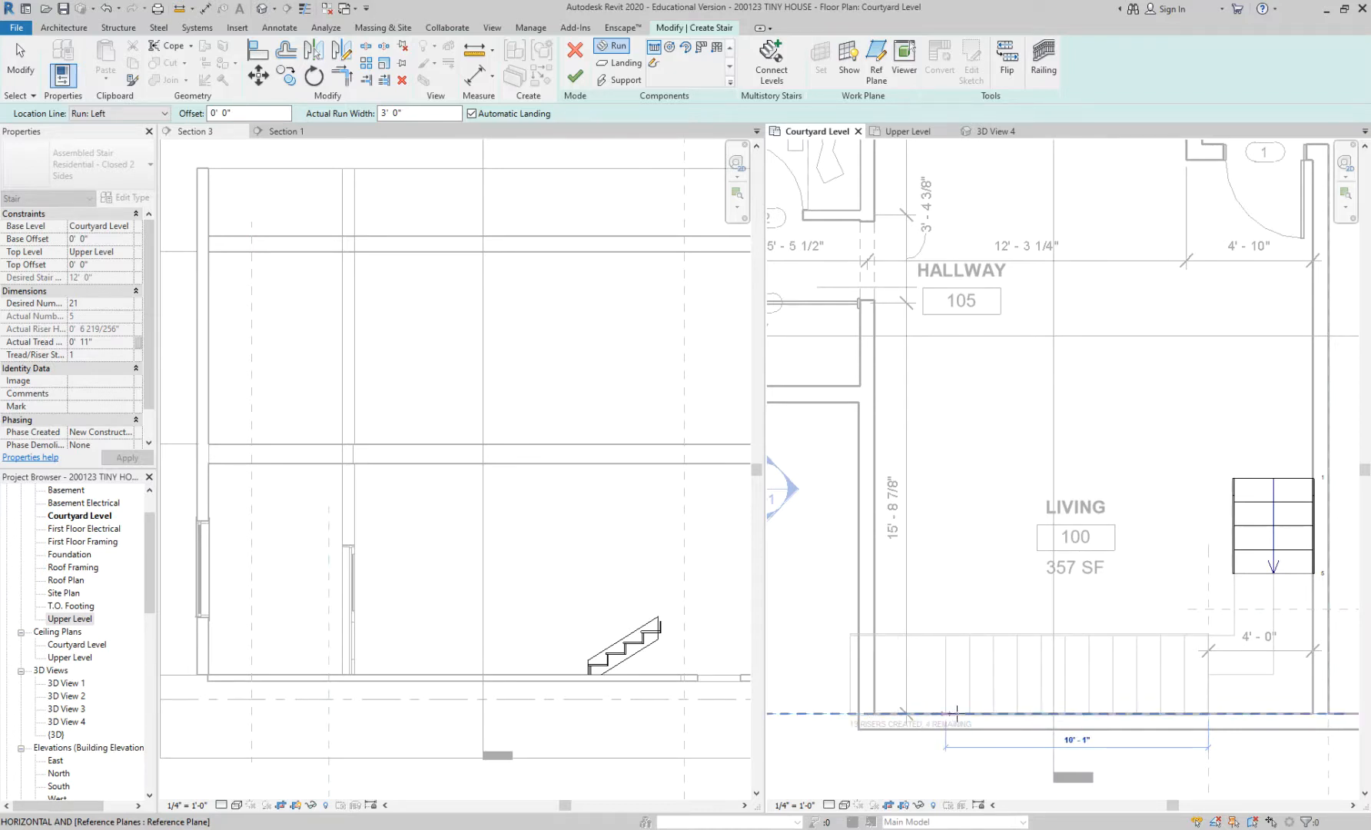
scroll(953, 713, up, 4)
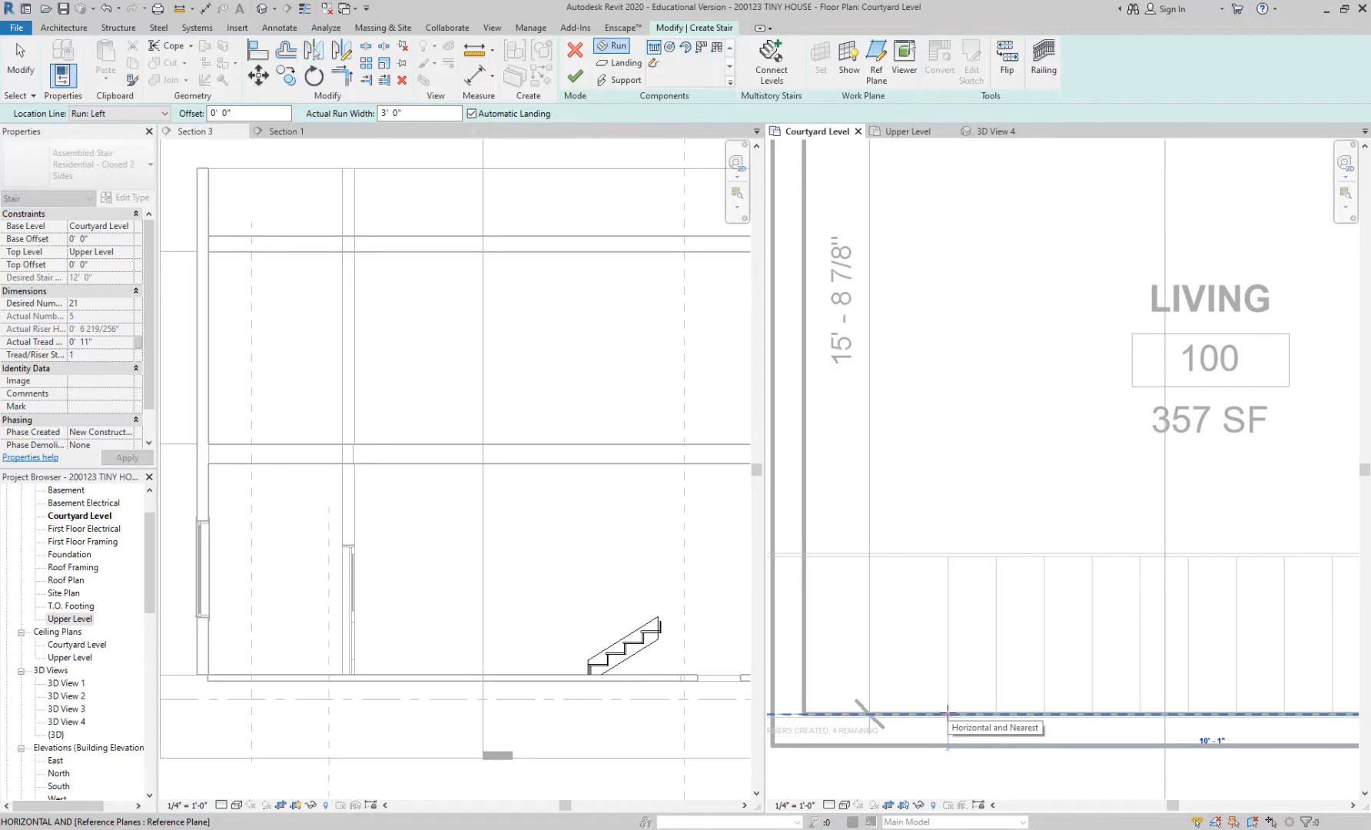
click(995, 715)
scroll(995, 714, down, 2)
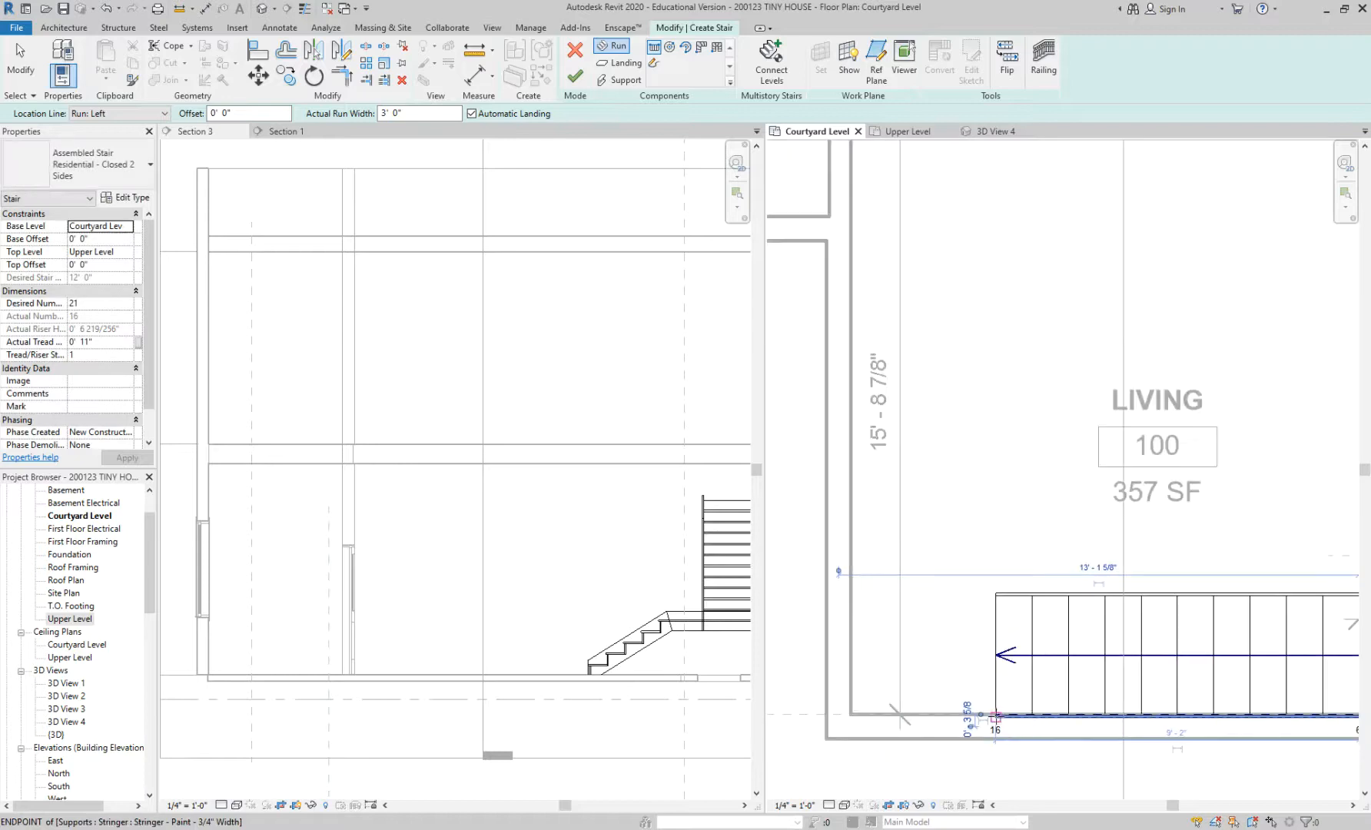
Step: Draw a third run with the remaining risers, heading north along the living room's west wall from the middle run's north edge
scroll(987, 596, down, 2)
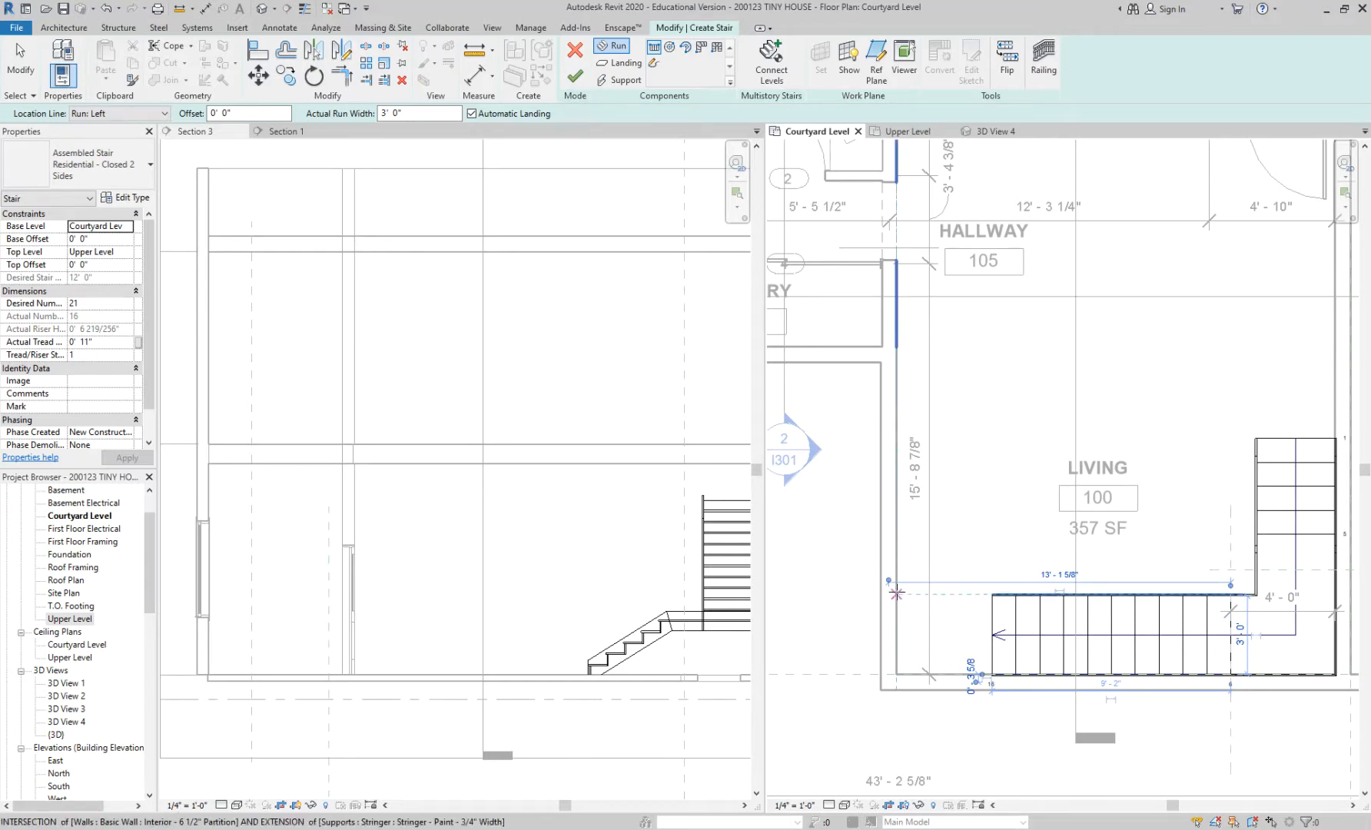
click(896, 594)
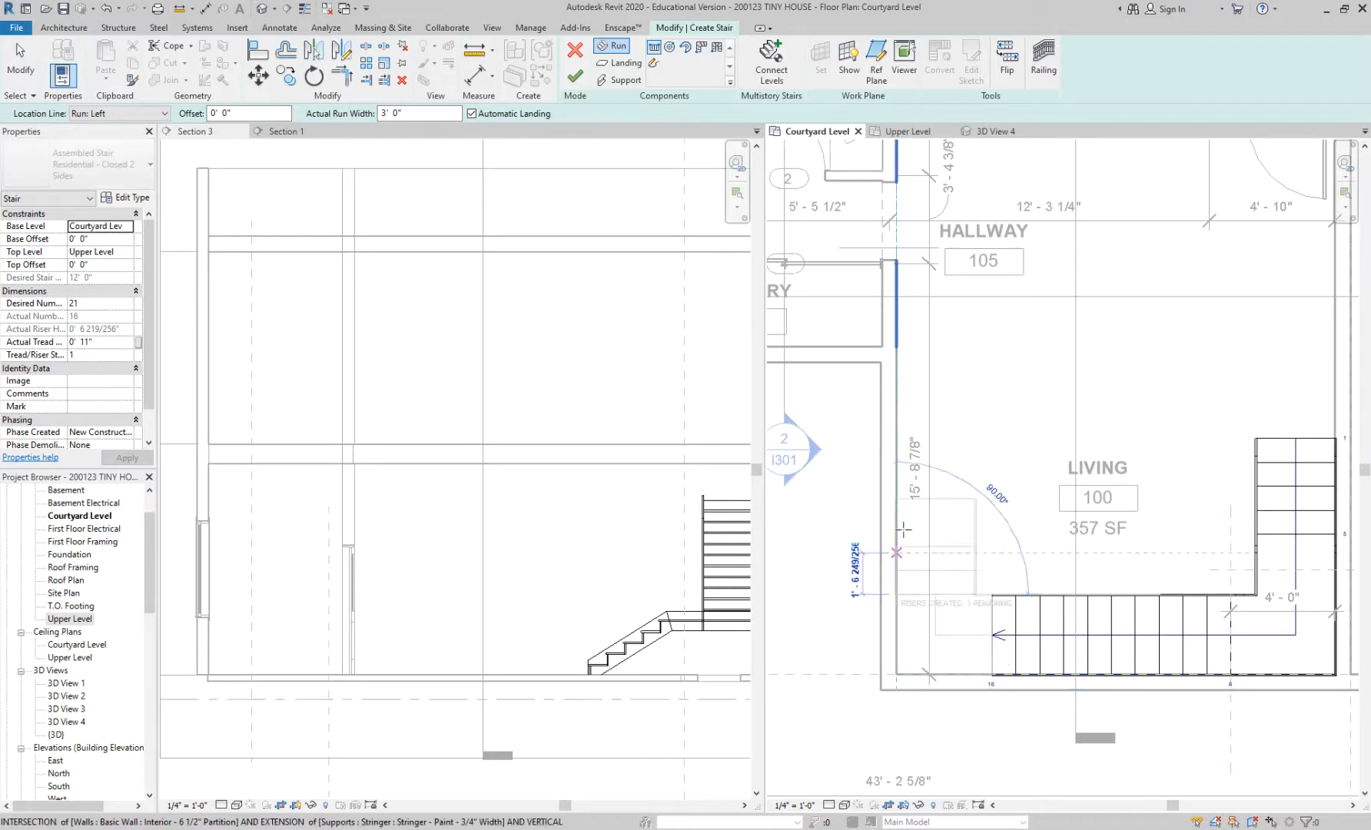
click(895, 455)
key(Escape)
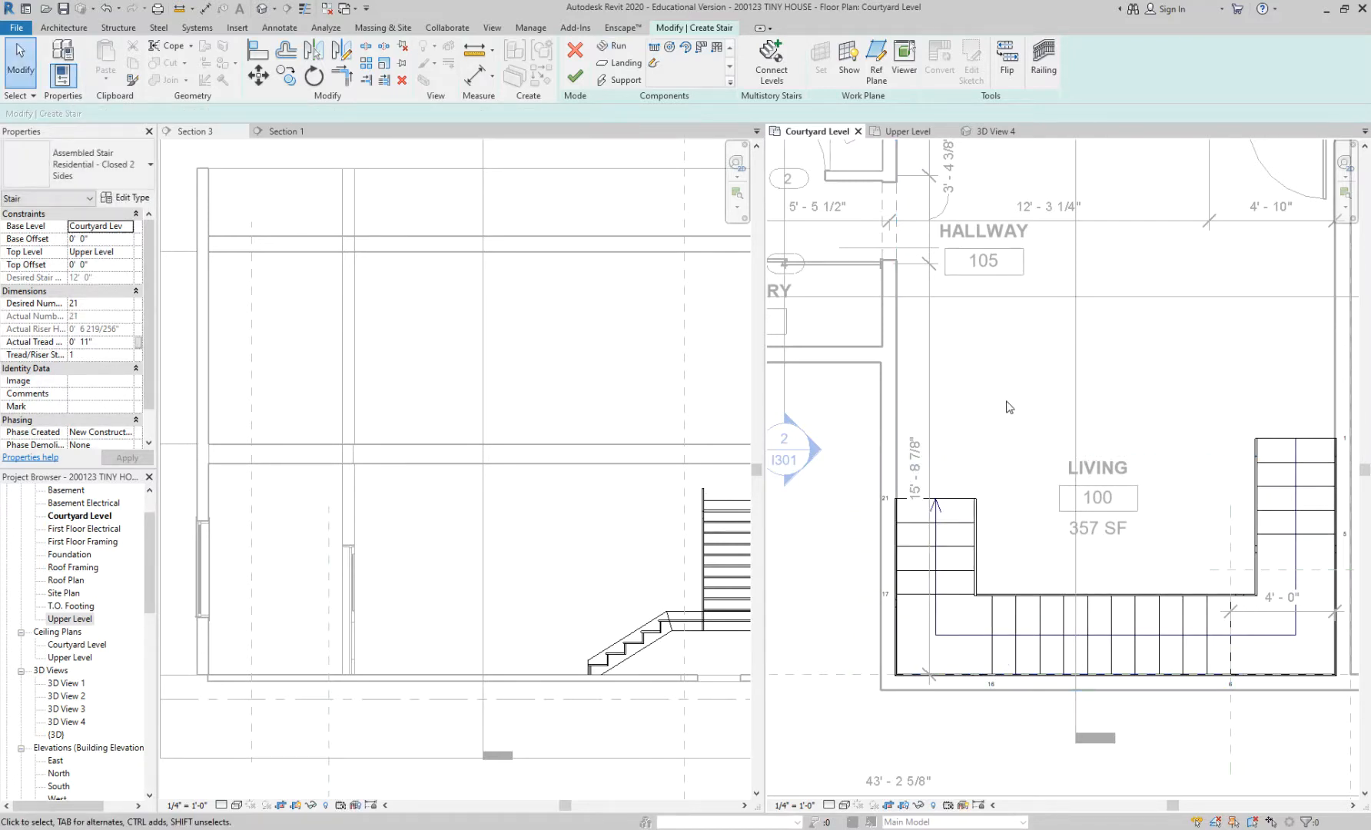
Step: Move the first run along the east wall south so its last riser sits on the east-west reference plane
middle_drag(1009, 407, 941, 360)
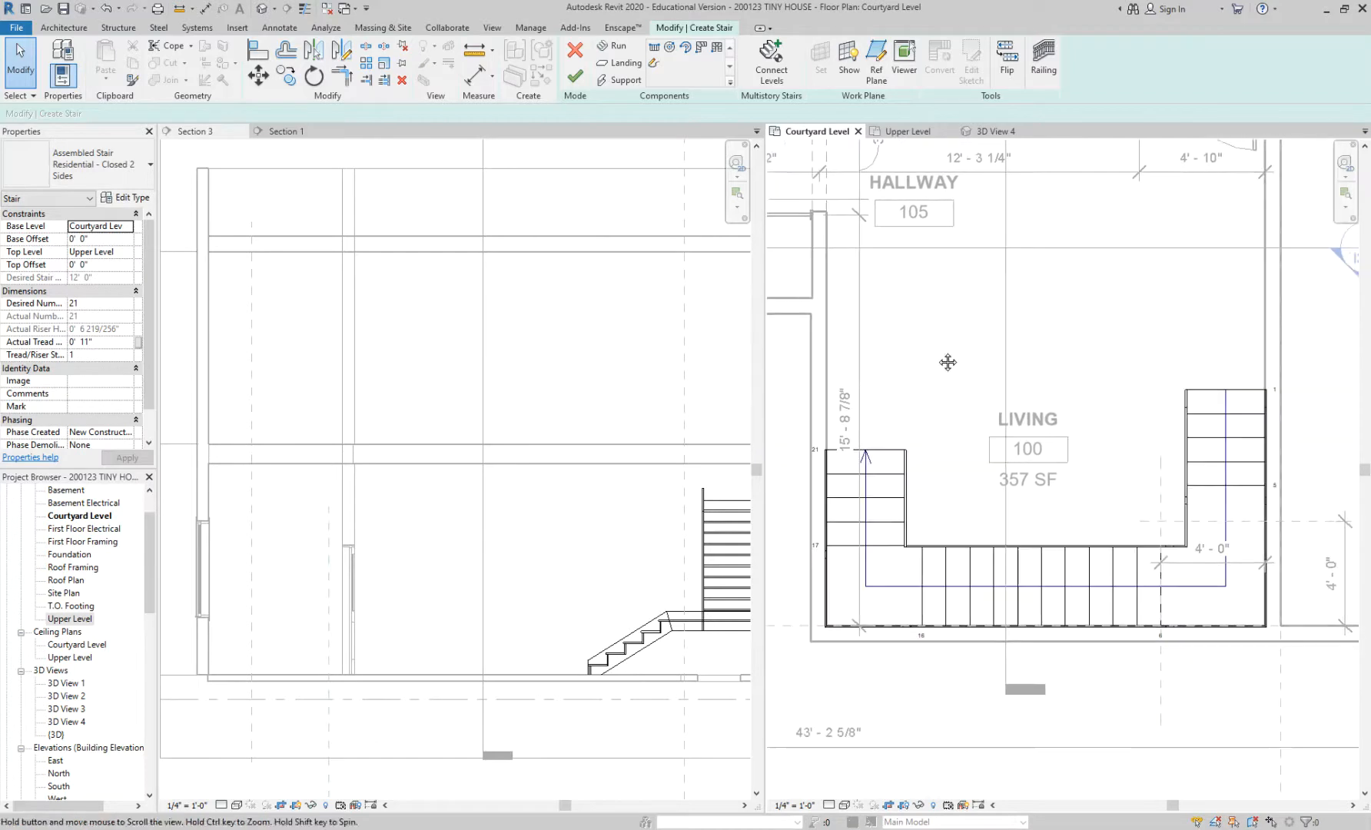
click(1246, 467)
scroll(1203, 508, up, 2)
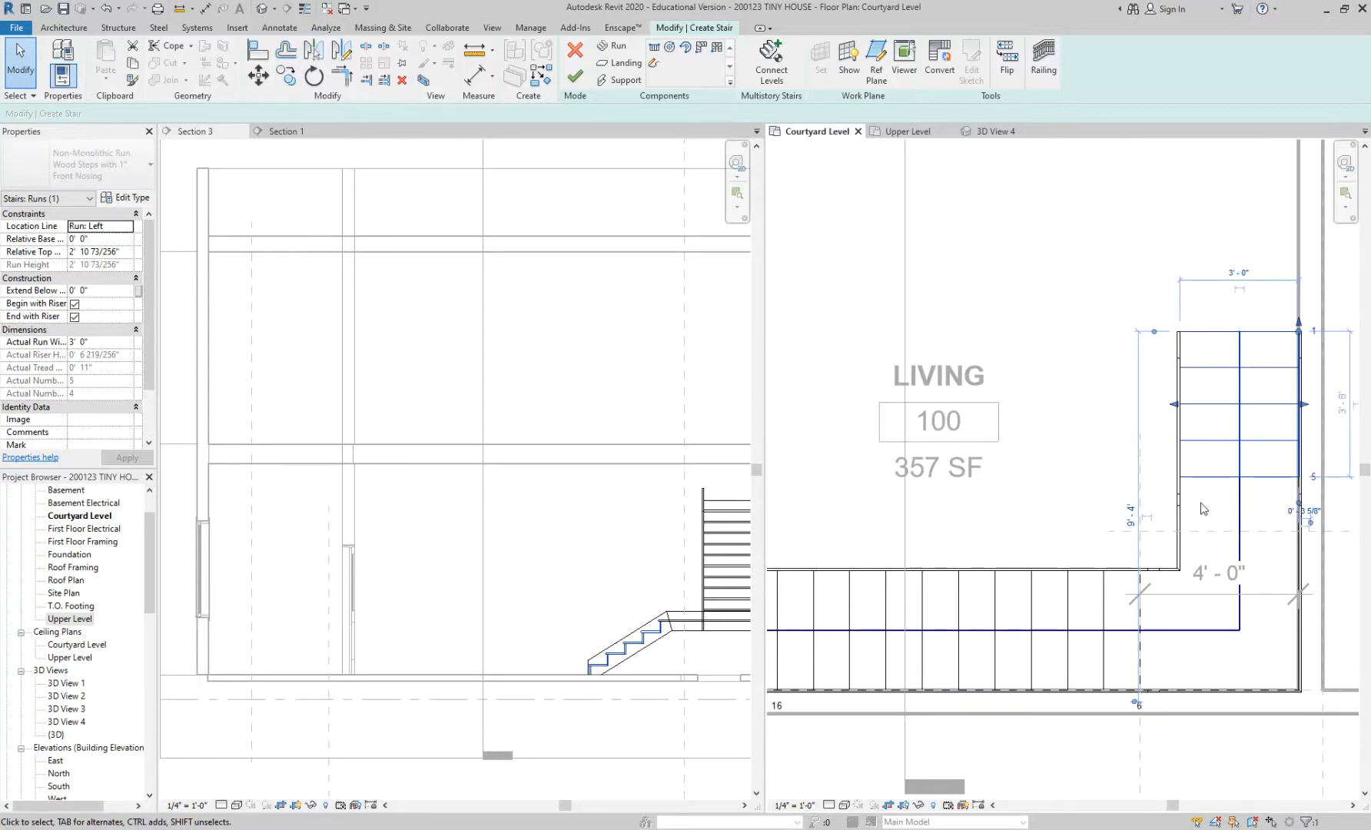
key(m)
key(v)
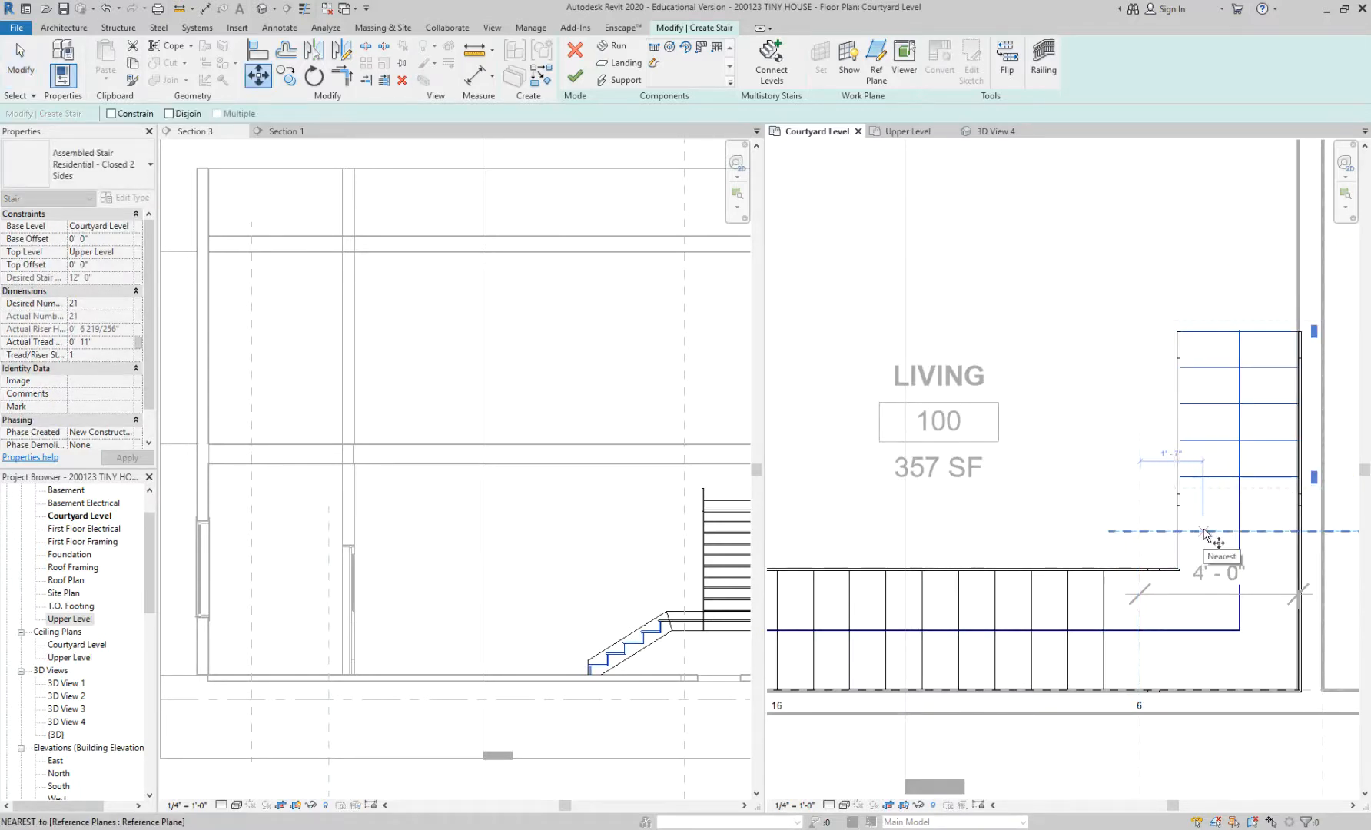
middle_drag(1203, 530, 1115, 528)
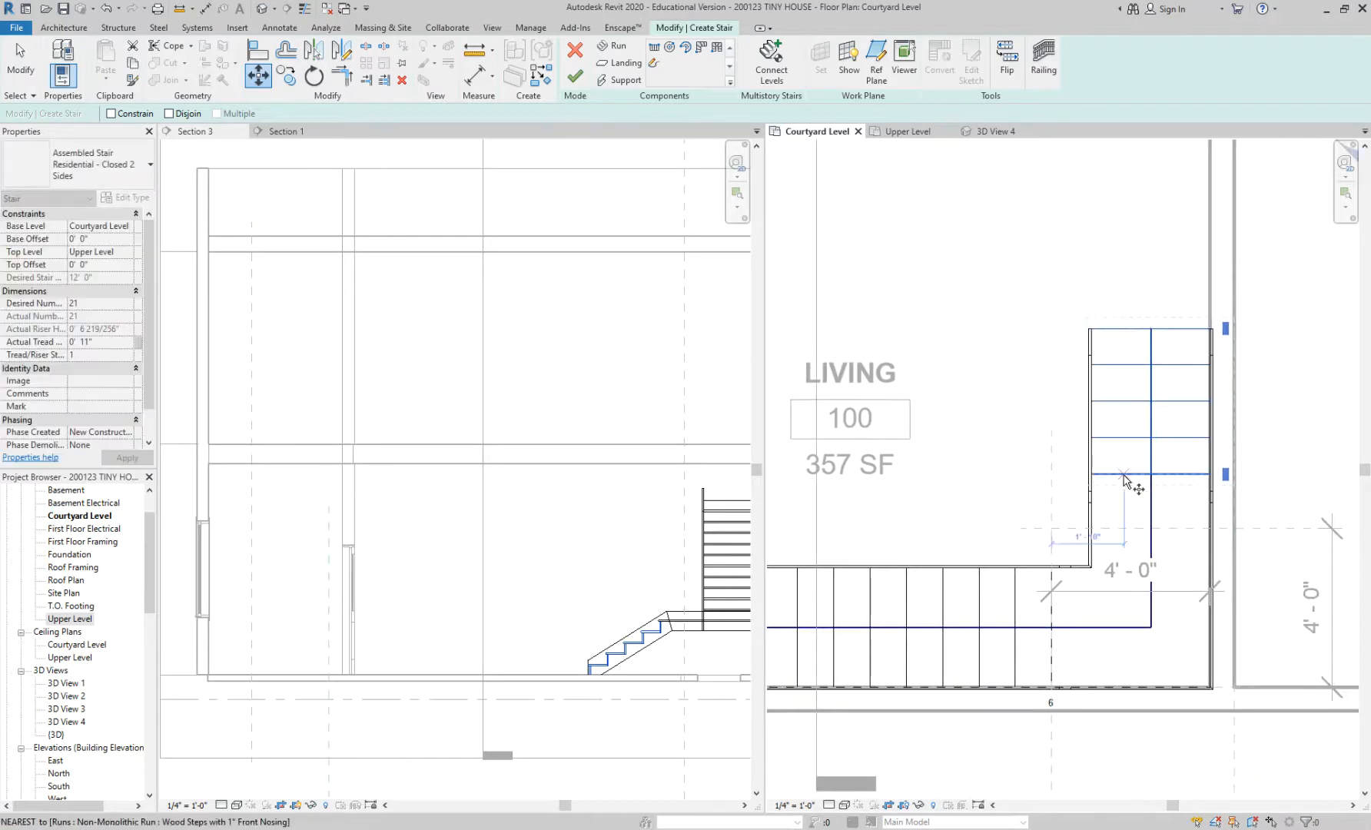
click(1124, 475)
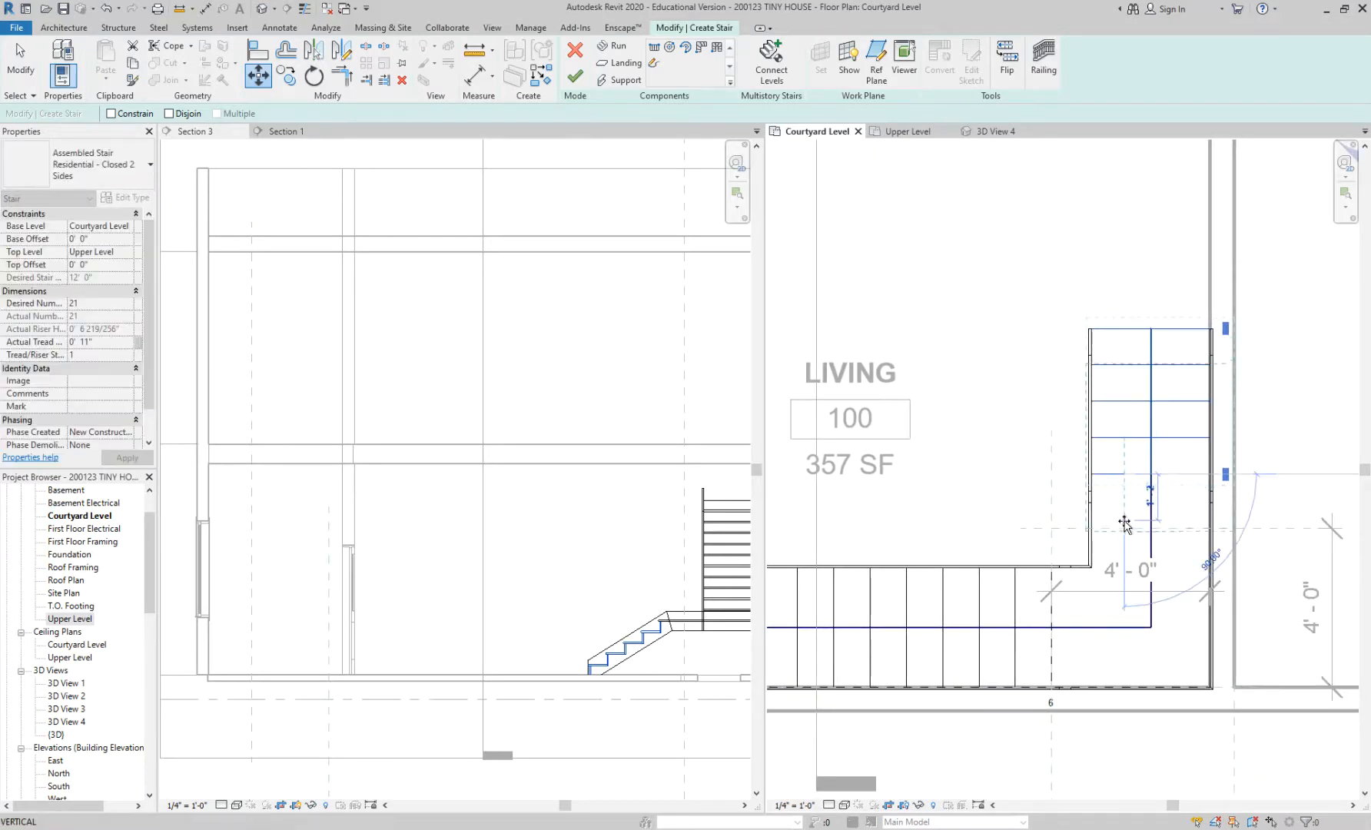
click(1124, 528)
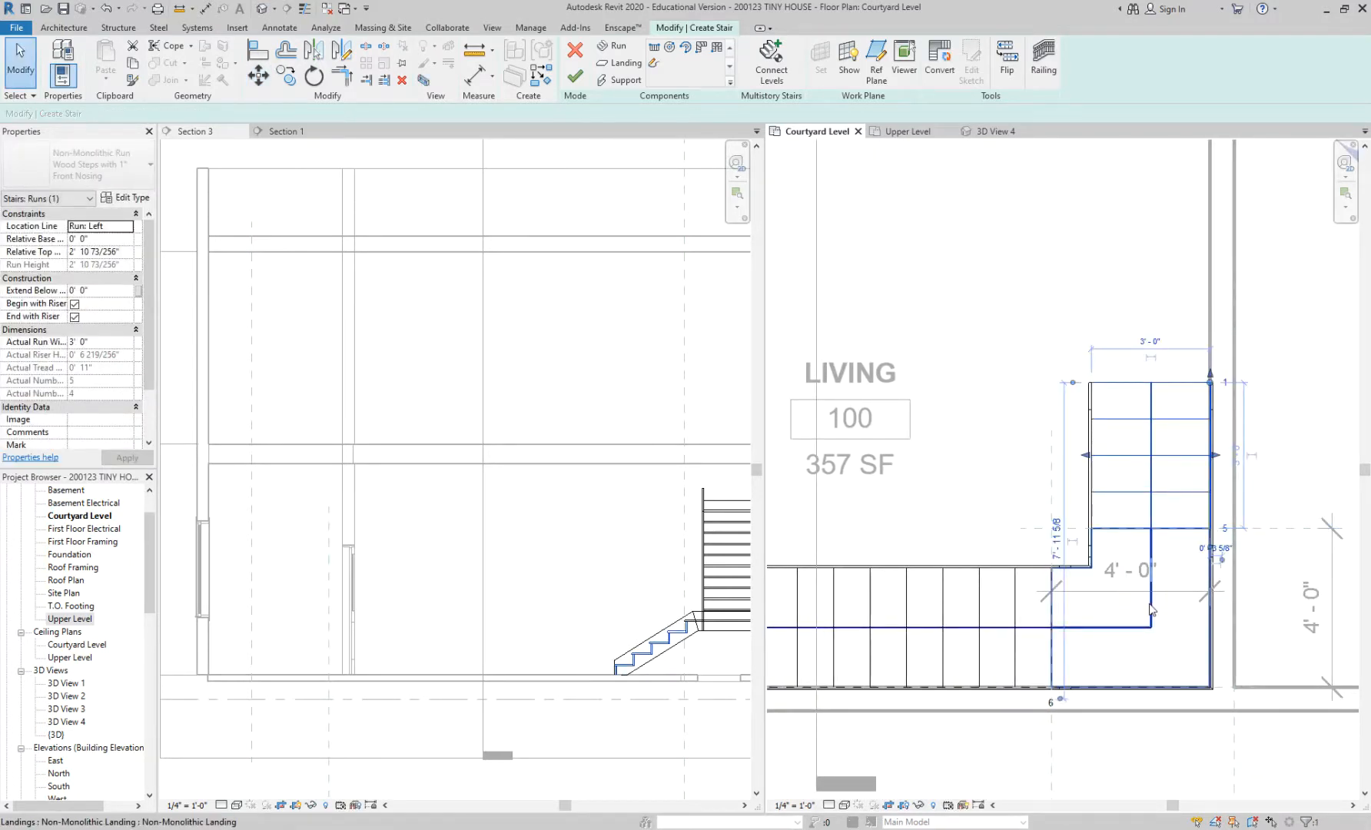
Step: Align the first riser of the west run with the east-west reference plane and finish the stair
scroll(1165, 625, down, 2)
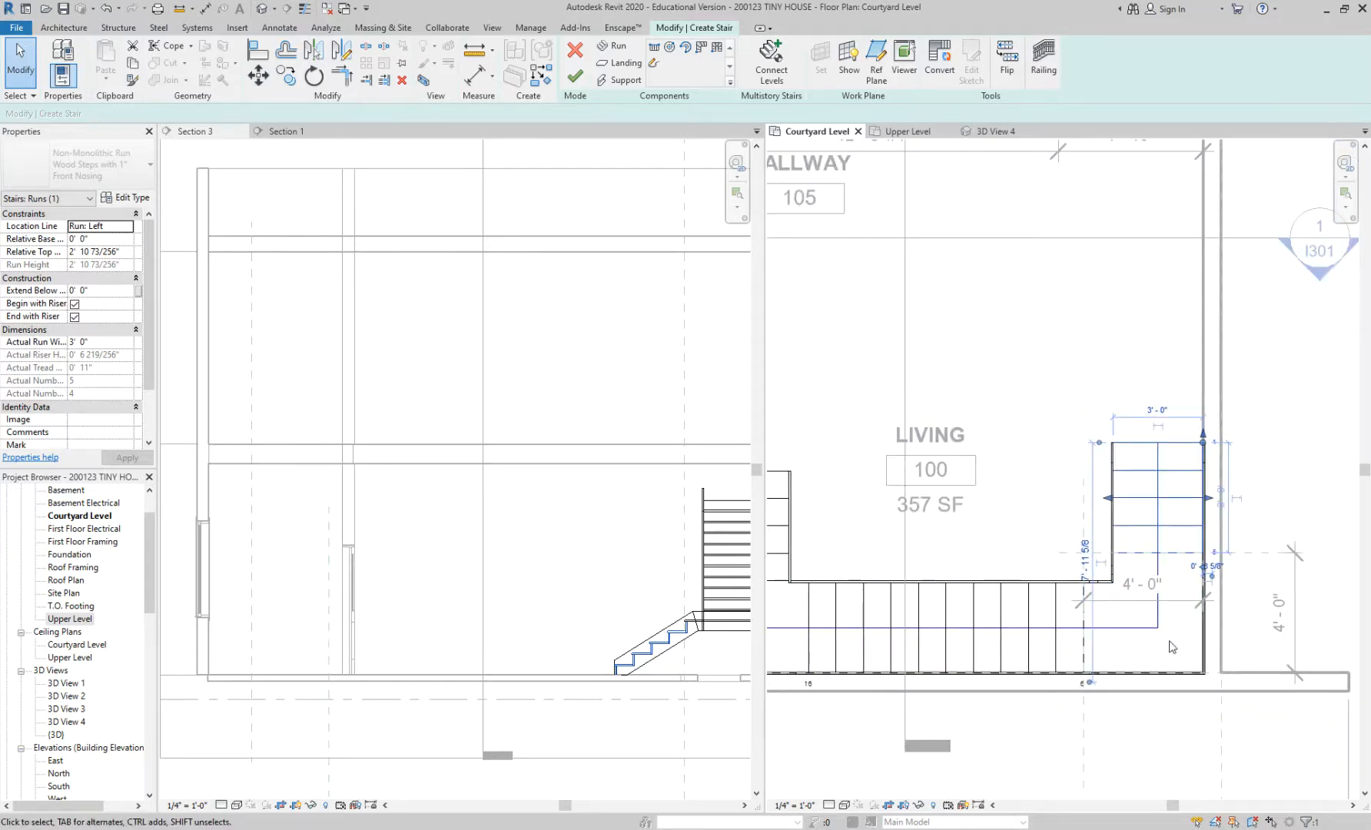
middle_drag(1167, 624, 1216, 505)
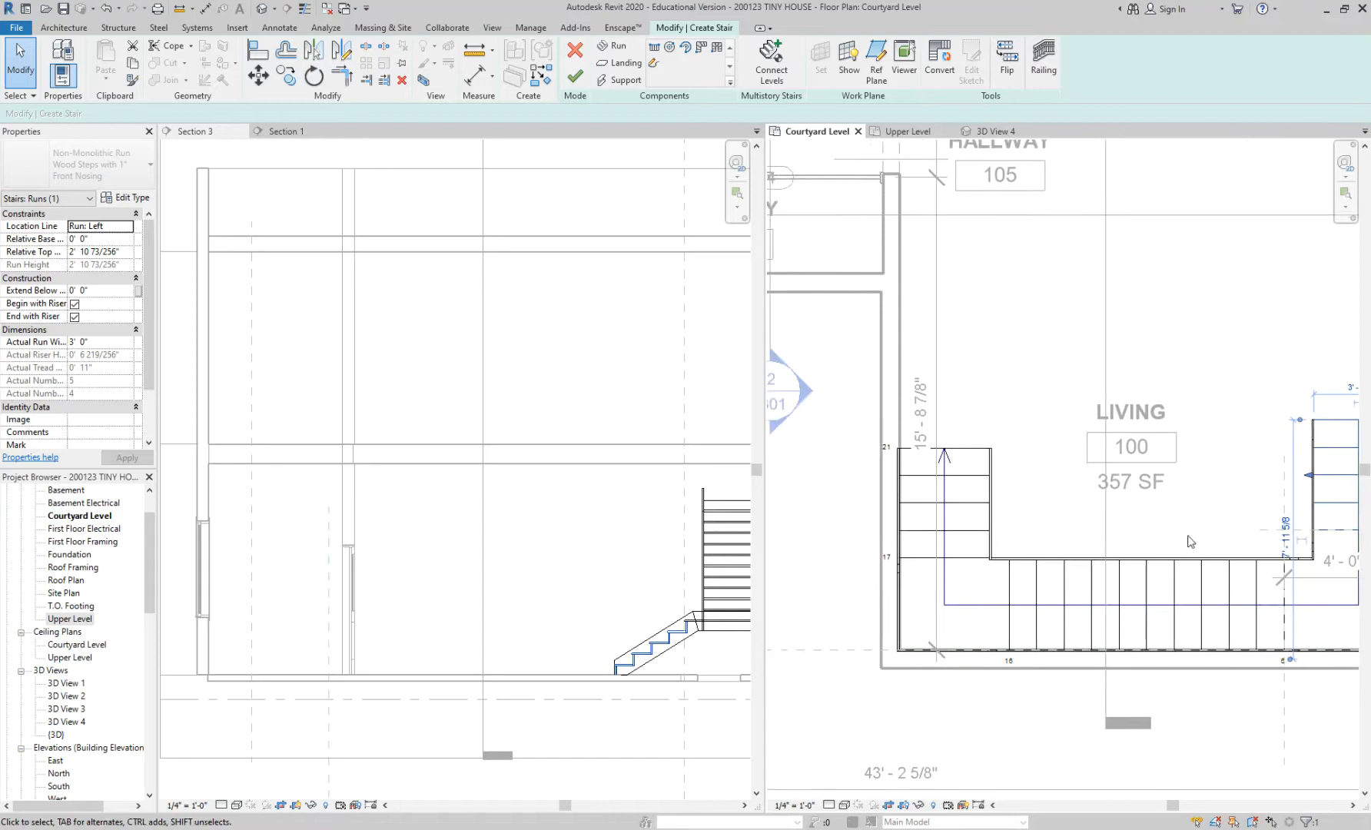
scroll(1003, 533, down, 1)
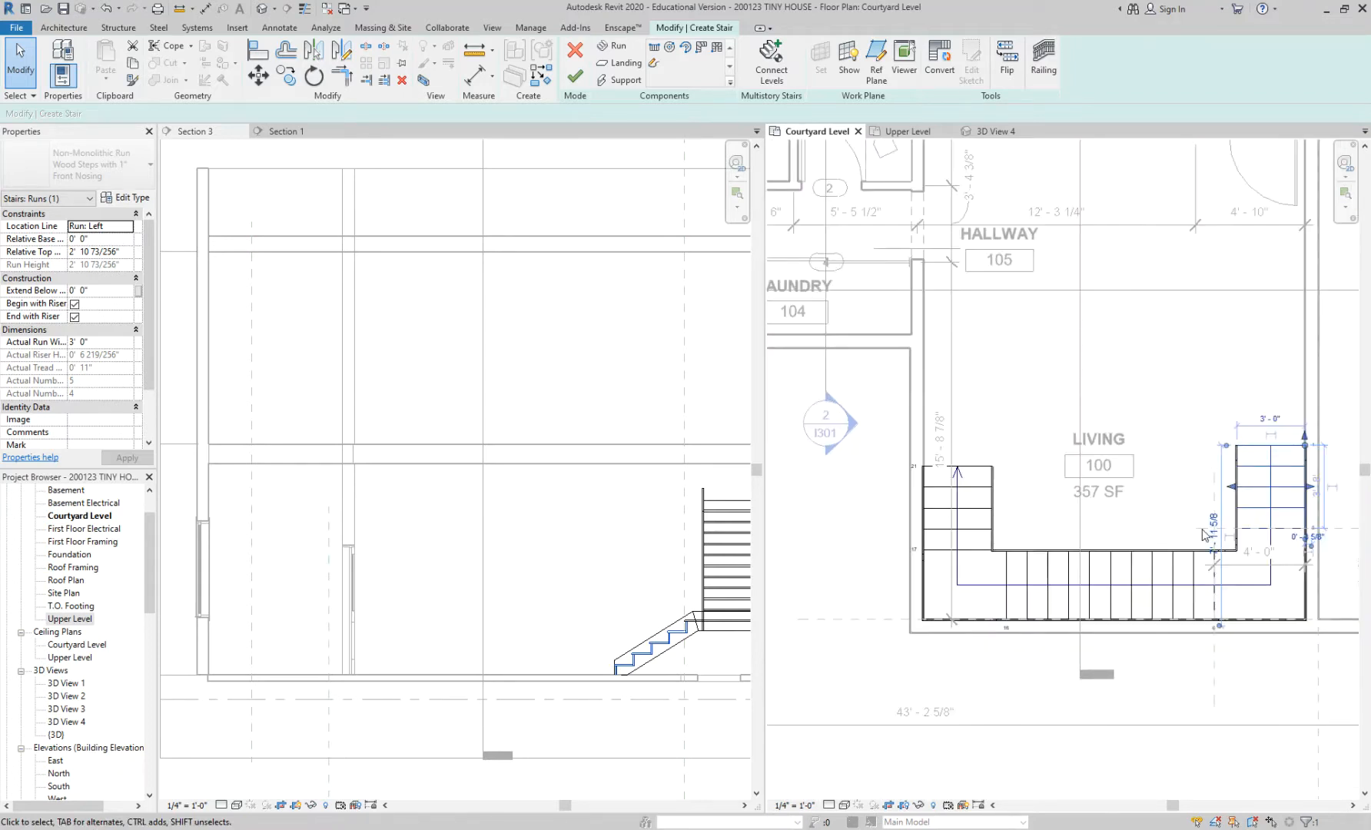
click(1205, 534)
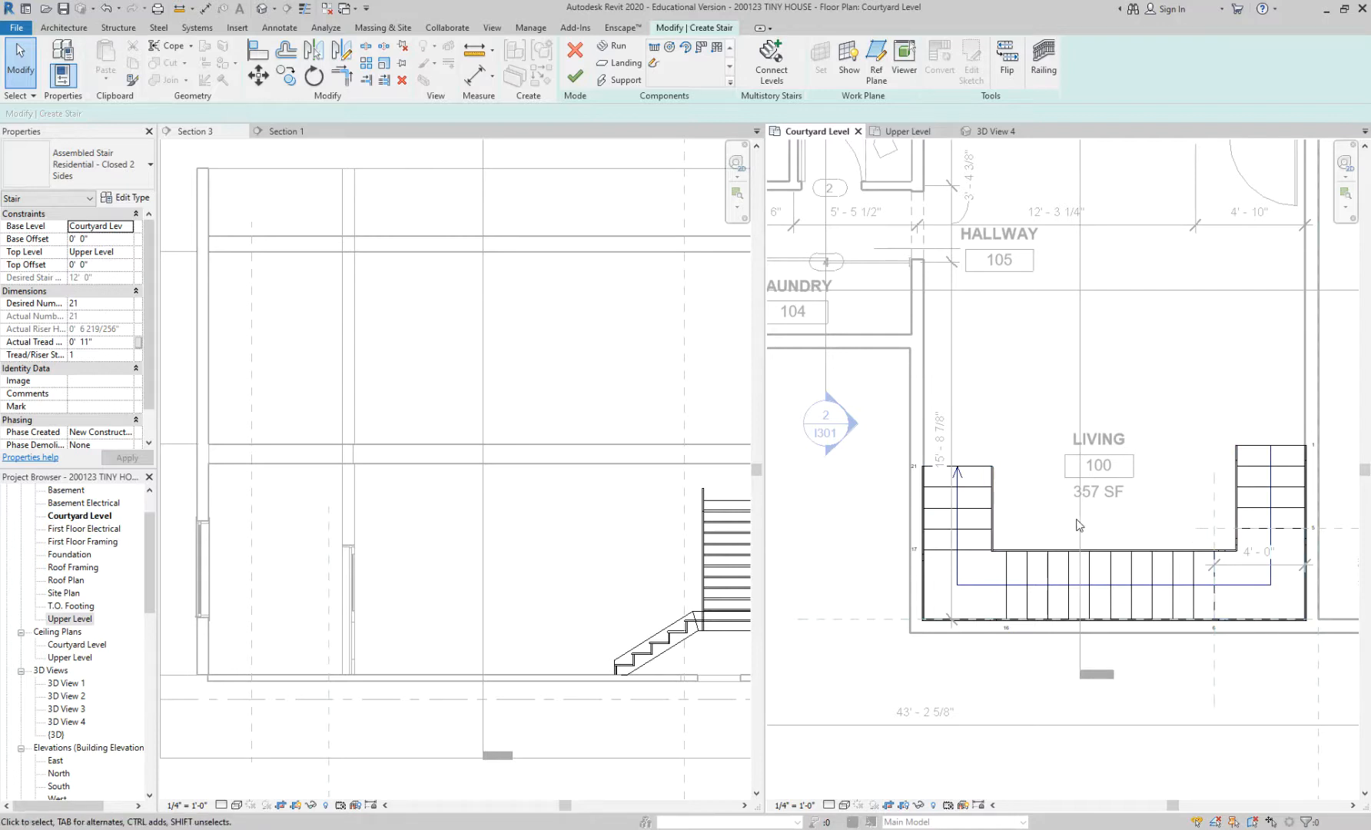
middle_drag(1075, 517, 1035, 509)
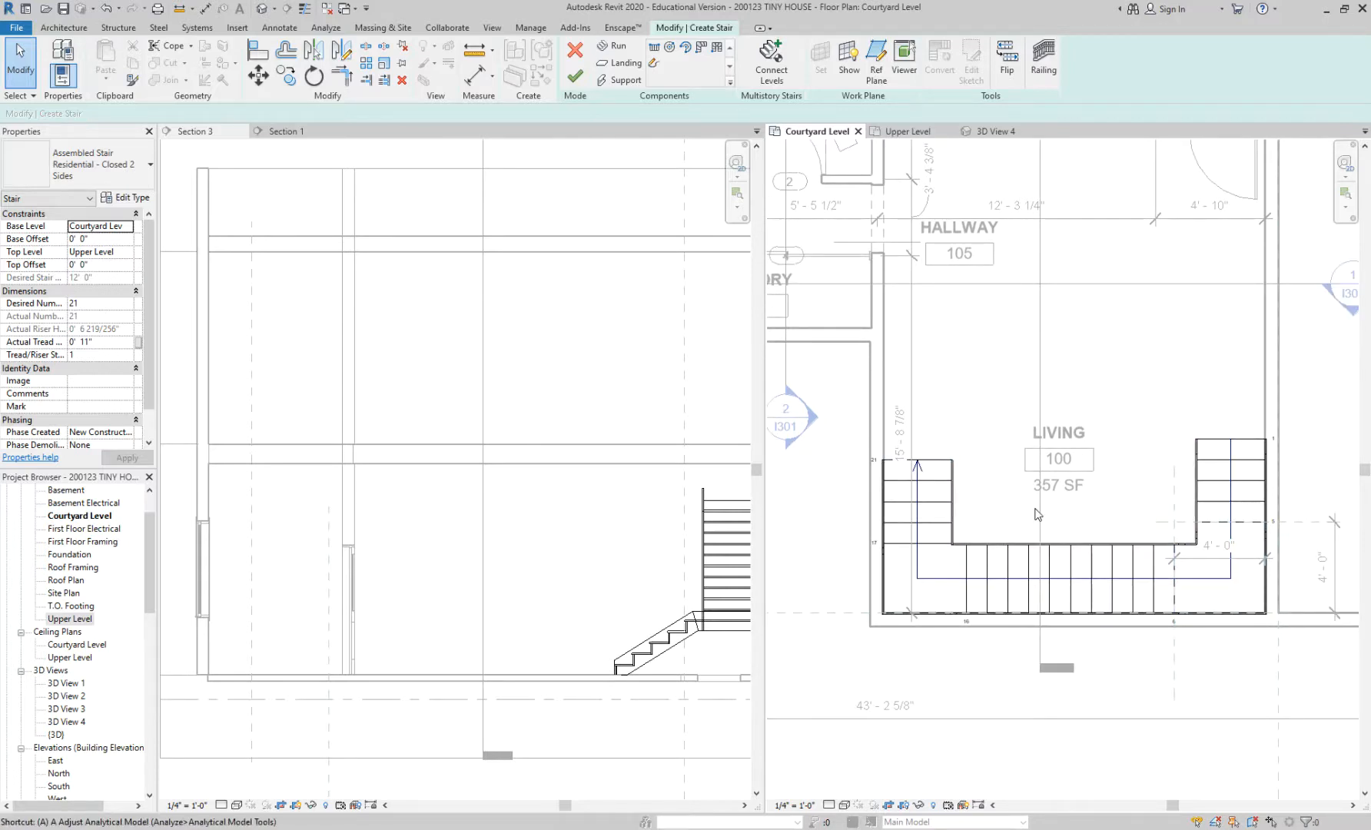
key(a)
key(l)
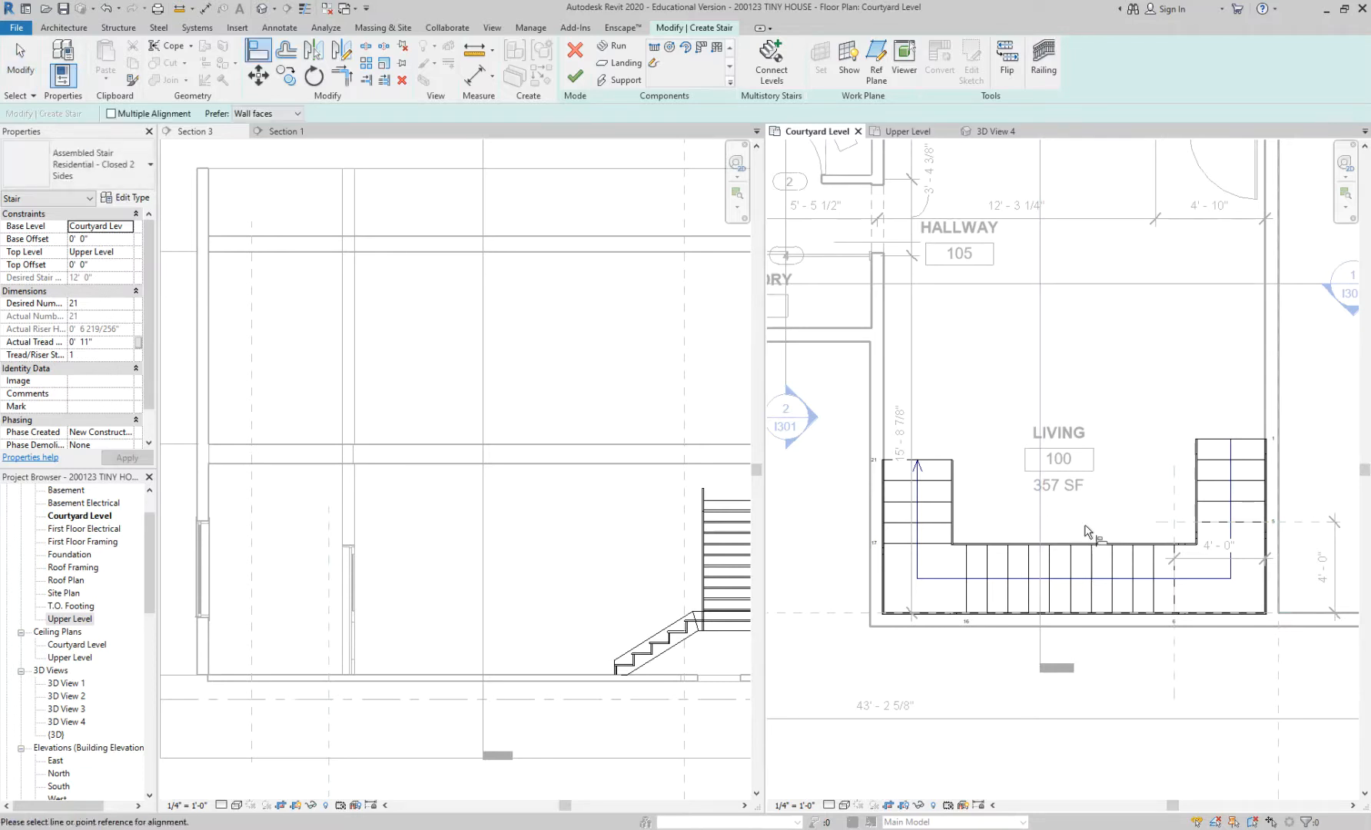
click(1213, 523)
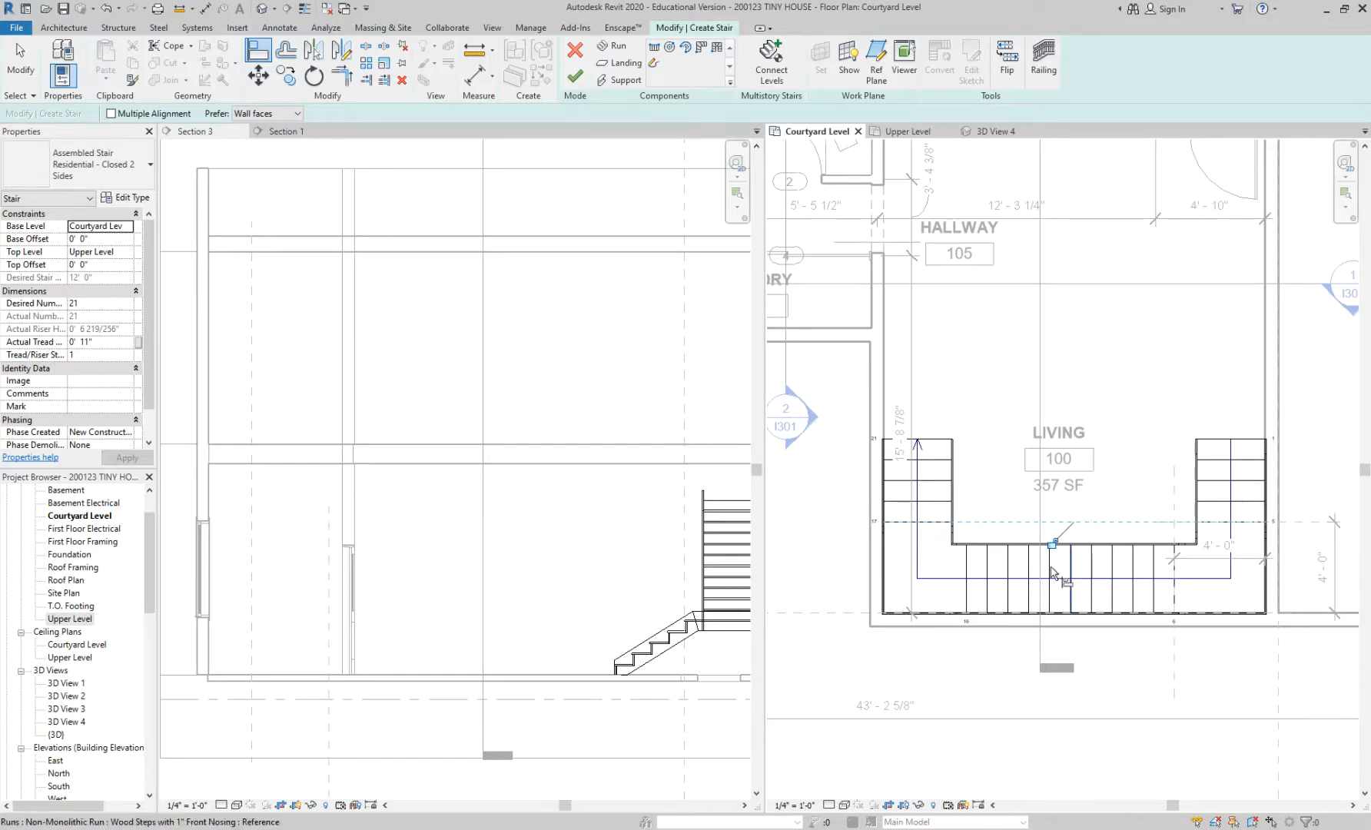
middle_drag(977, 360, 912, 367)
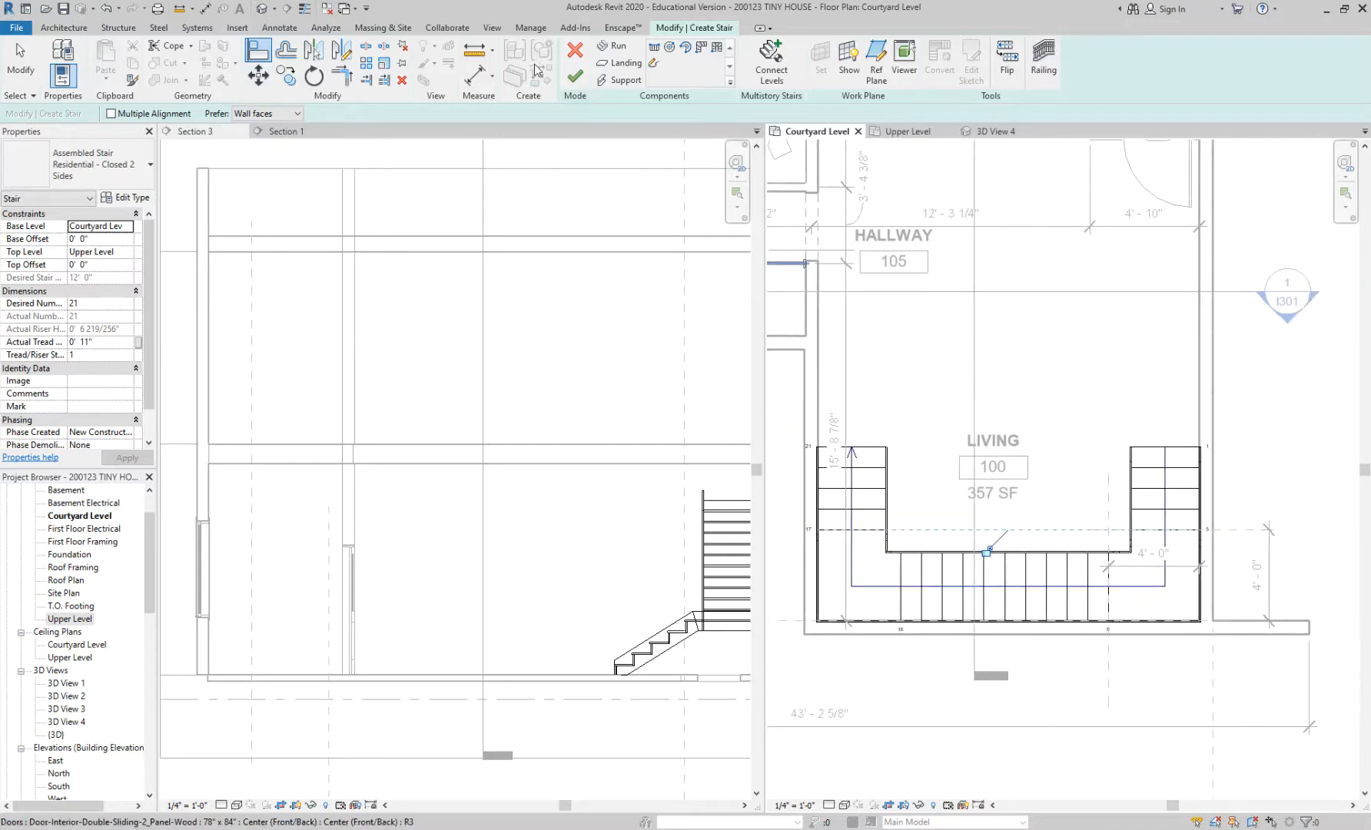
click(576, 77)
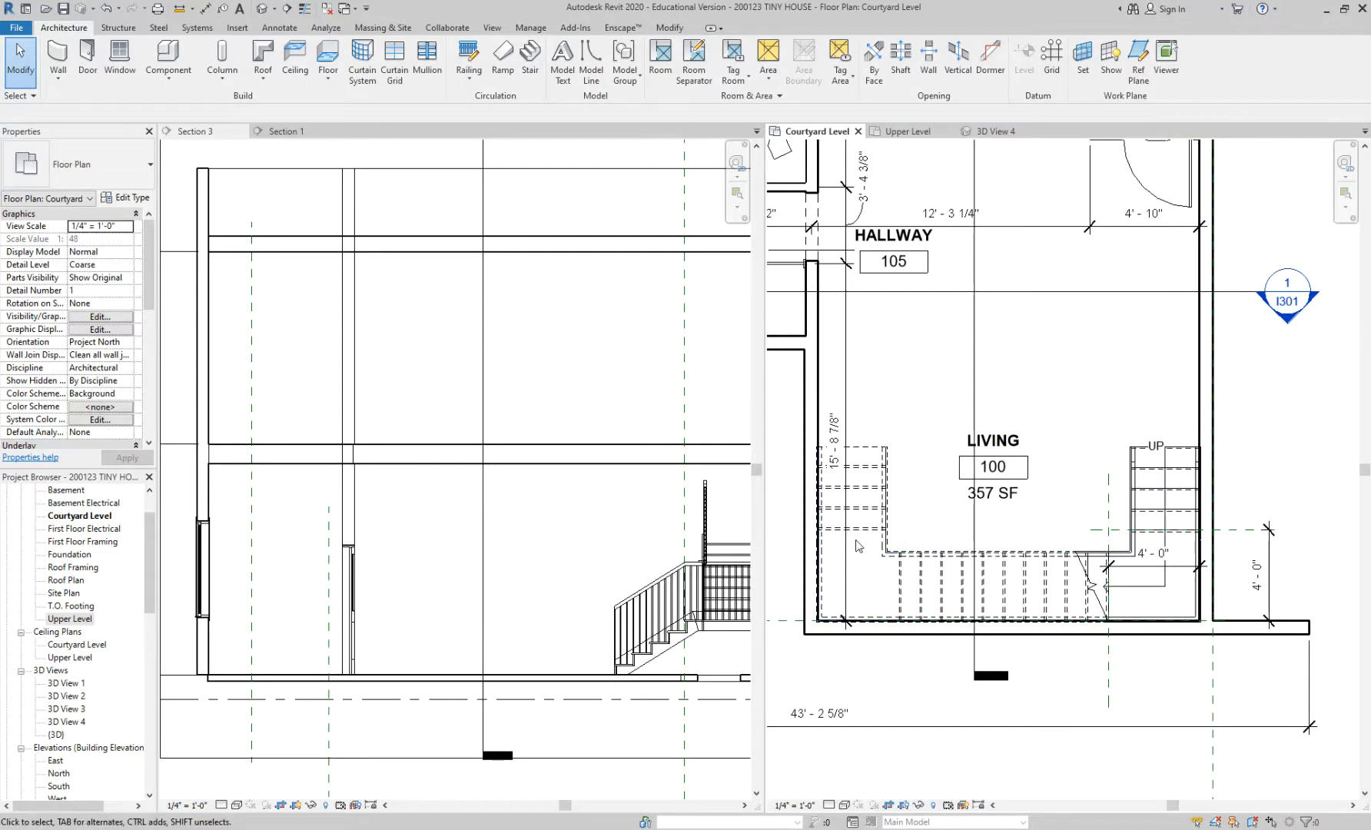
Step: Examine the finished three-run stair and its railings in Section 3 and Section 1
scroll(1033, 460, down, 3)
scroll(640, 541, down, 2)
click(639, 541)
click(574, 550)
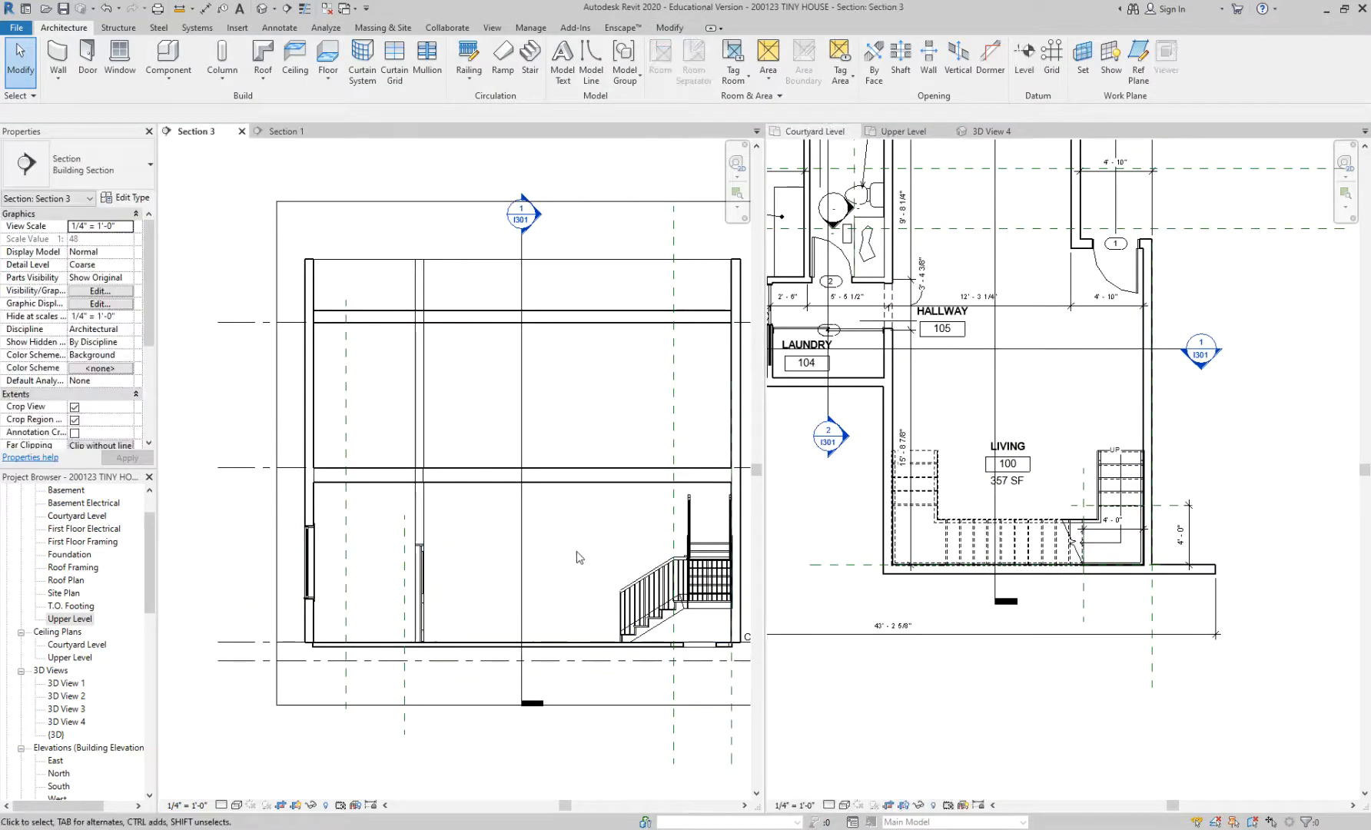
click(286, 131)
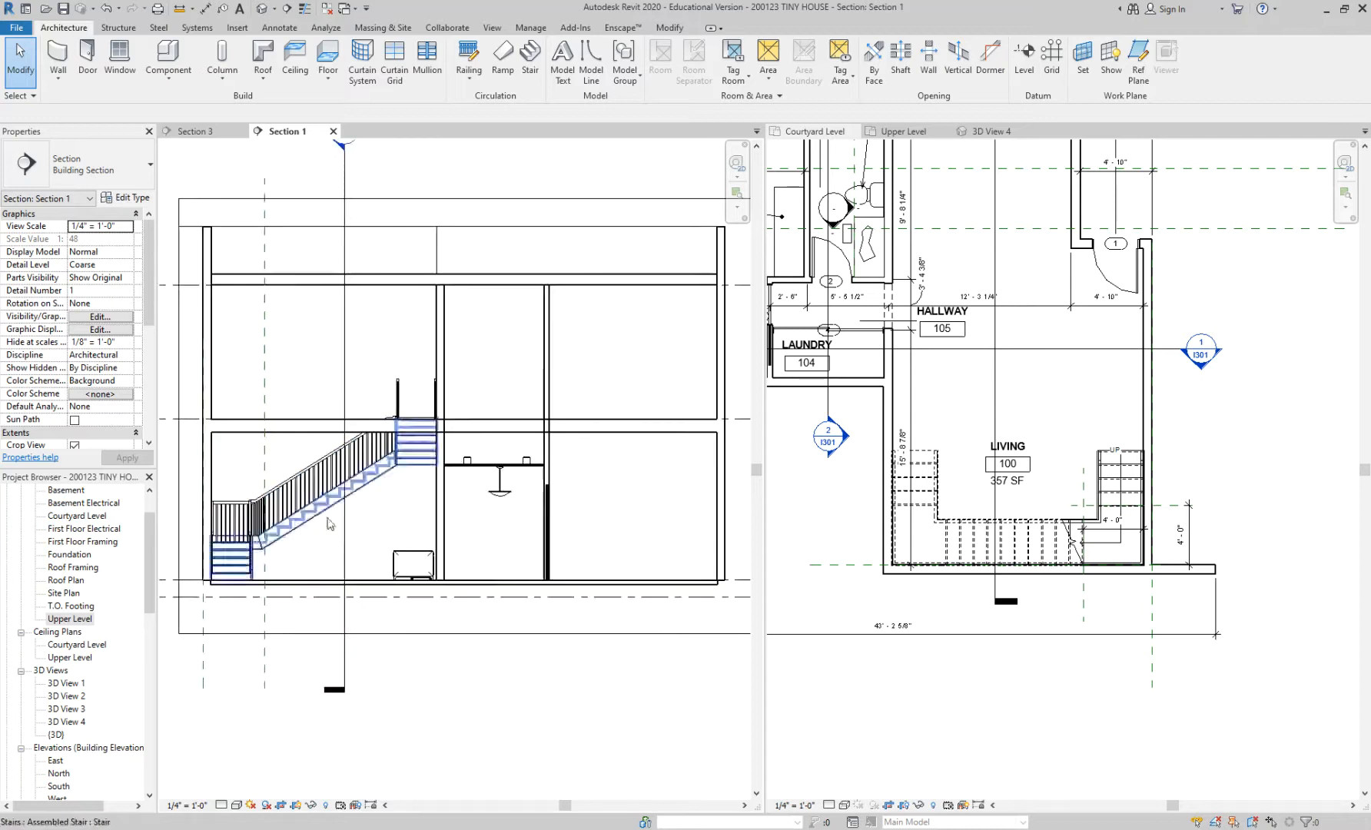
scroll(221, 567, up, 3)
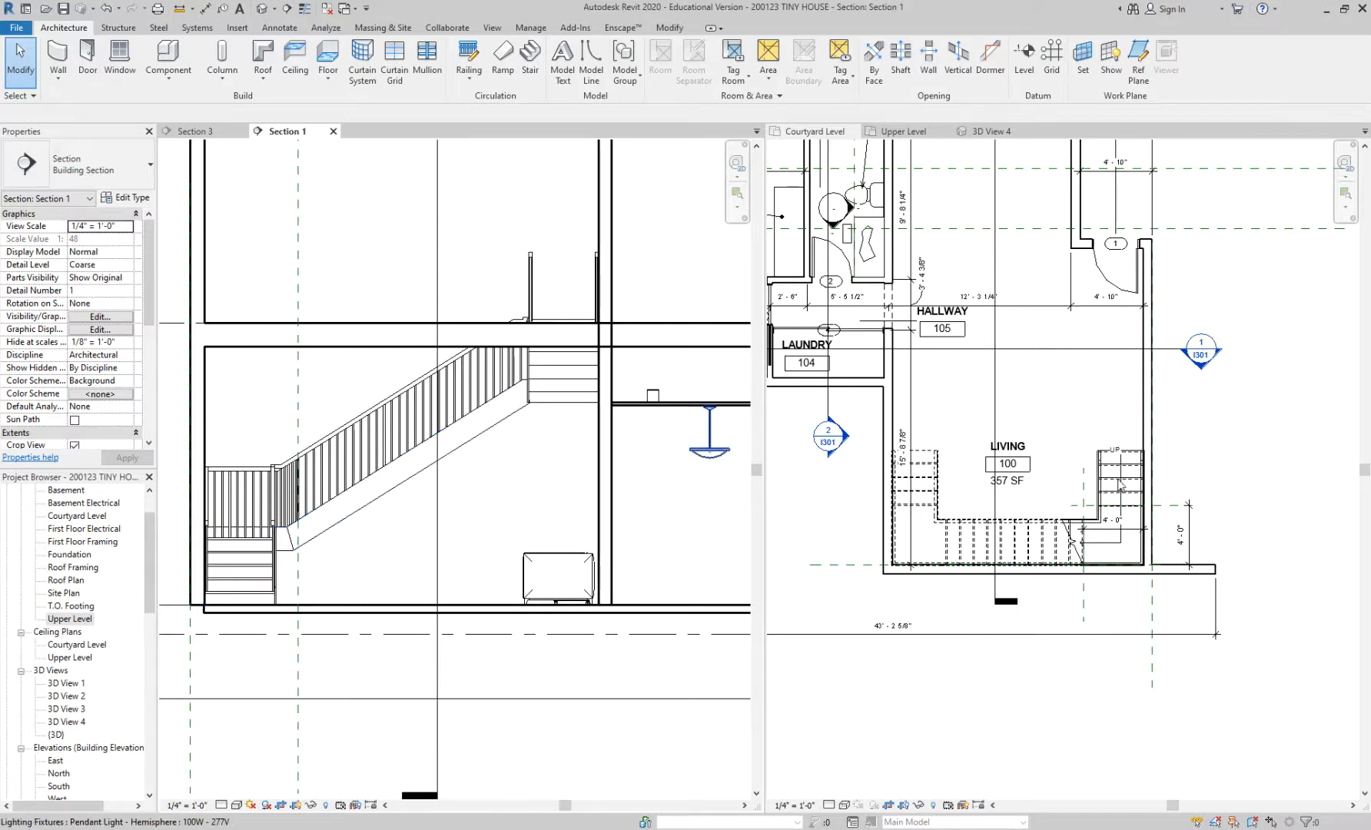
Step: Delete the three-run stair from the living room in the Courtyard Level plan
click(1136, 457)
click(1136, 457)
key(Delete)
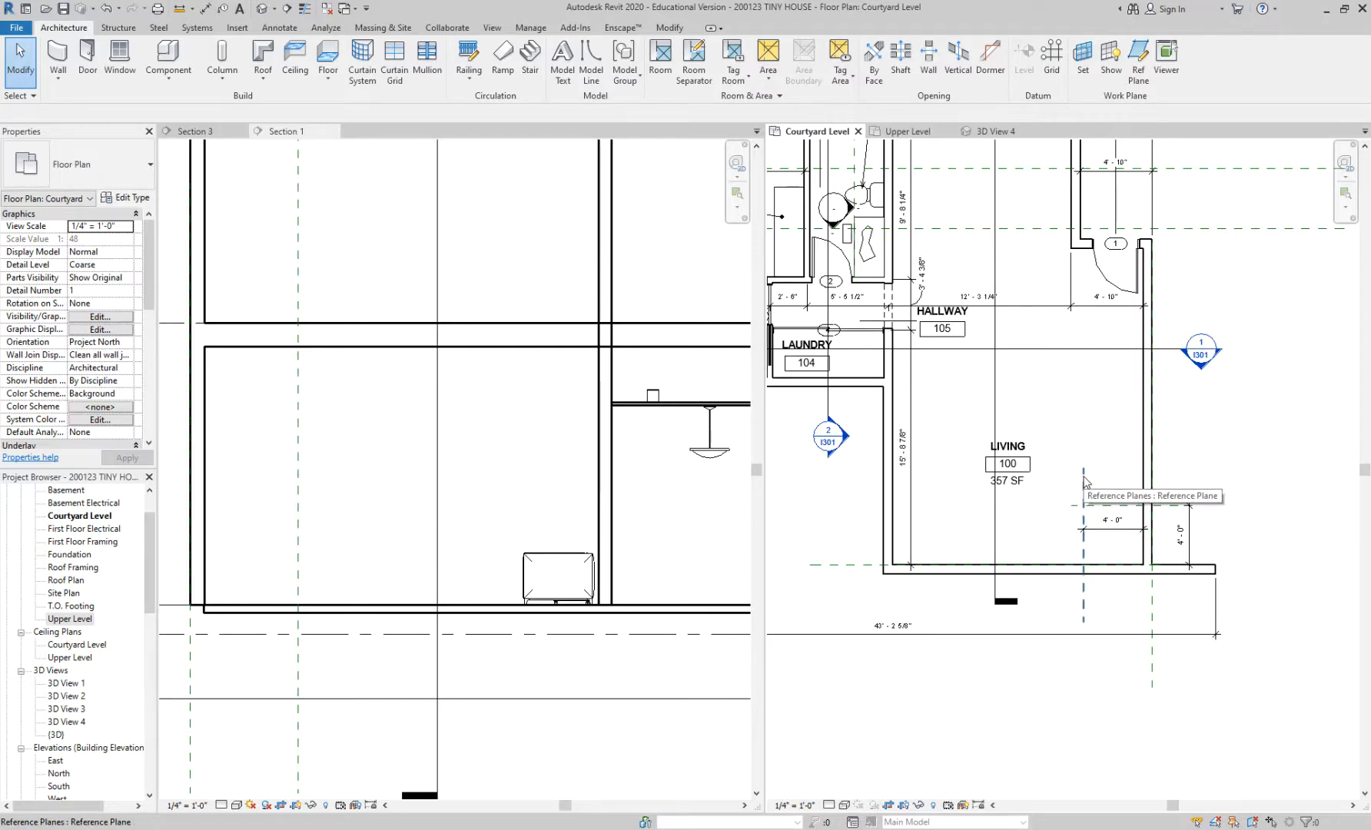
scroll(1068, 778, down, 5)
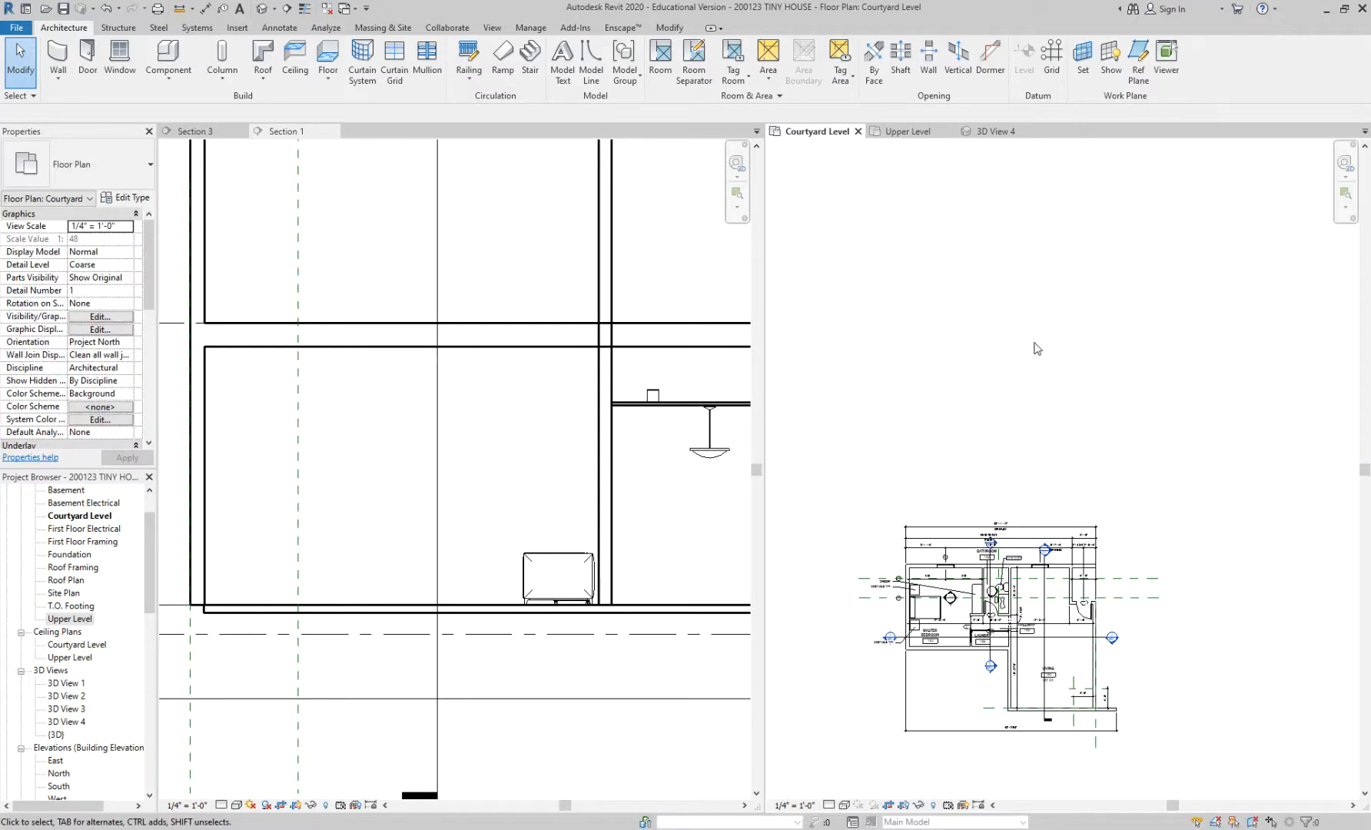
Step: Draw a rectangle of Interior - 4 1/2" Partition walls, up to level Roof, in the empty area north of the house
scroll(1090, 517, up, 4)
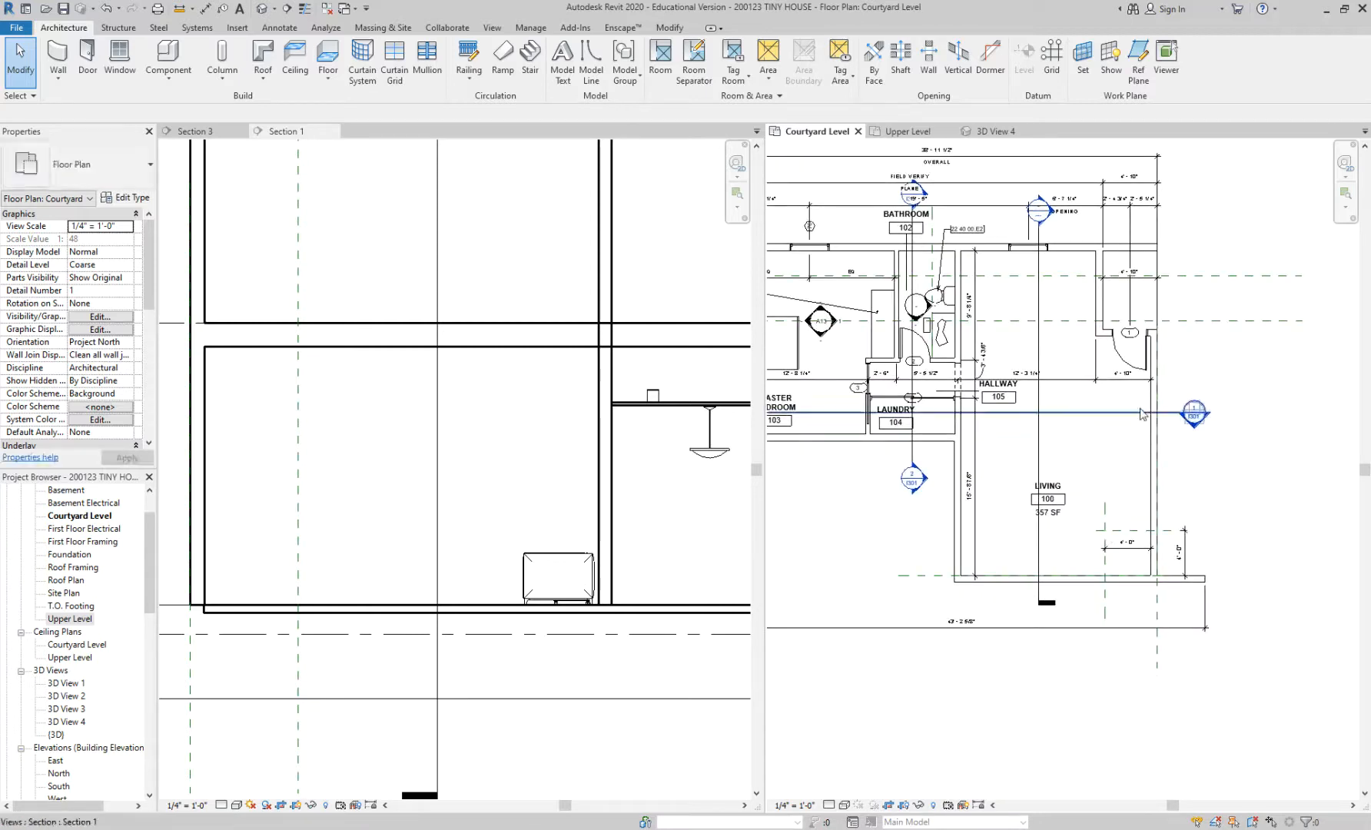
scroll(1104, 561, down, 2)
scroll(1106, 565, down, 1)
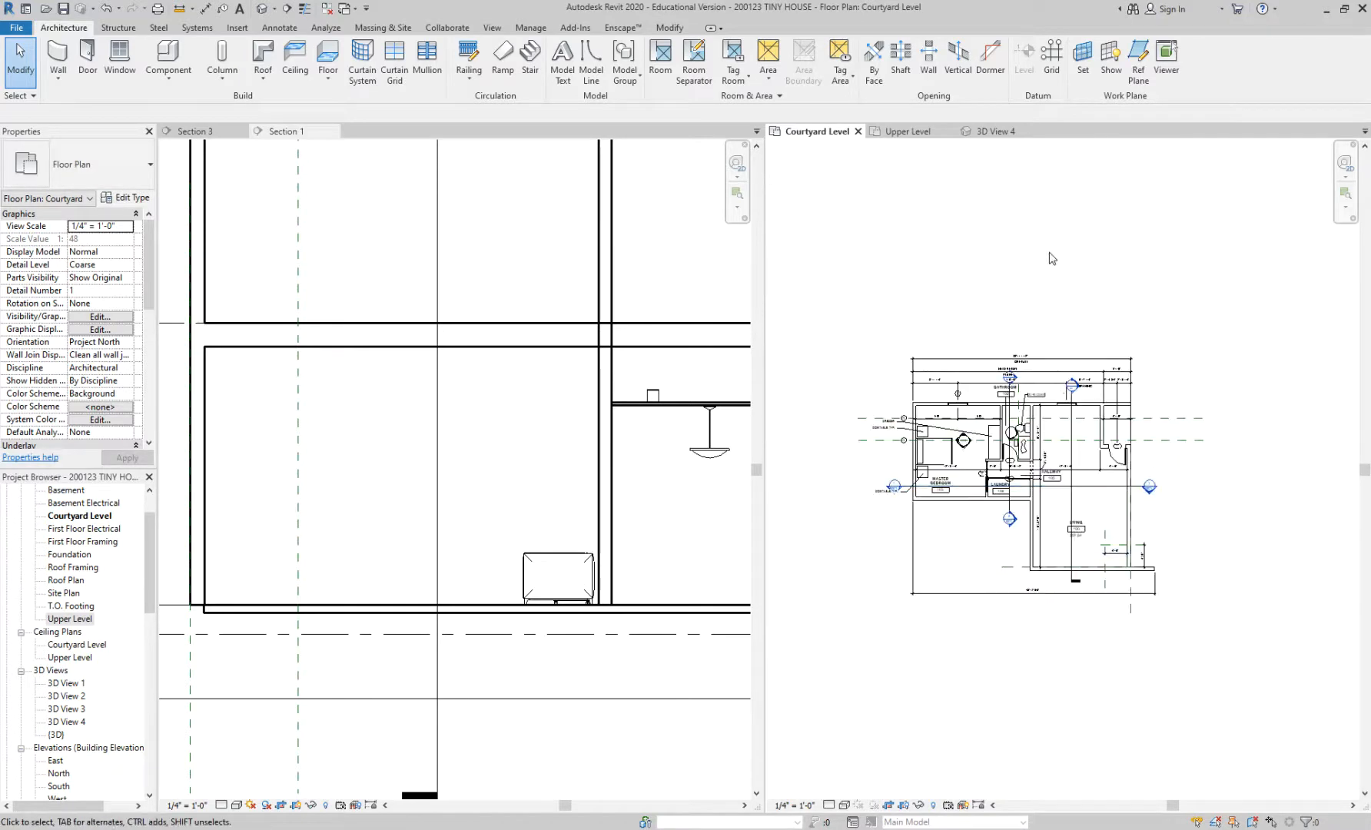
middle_drag(1052, 259, 1037, 344)
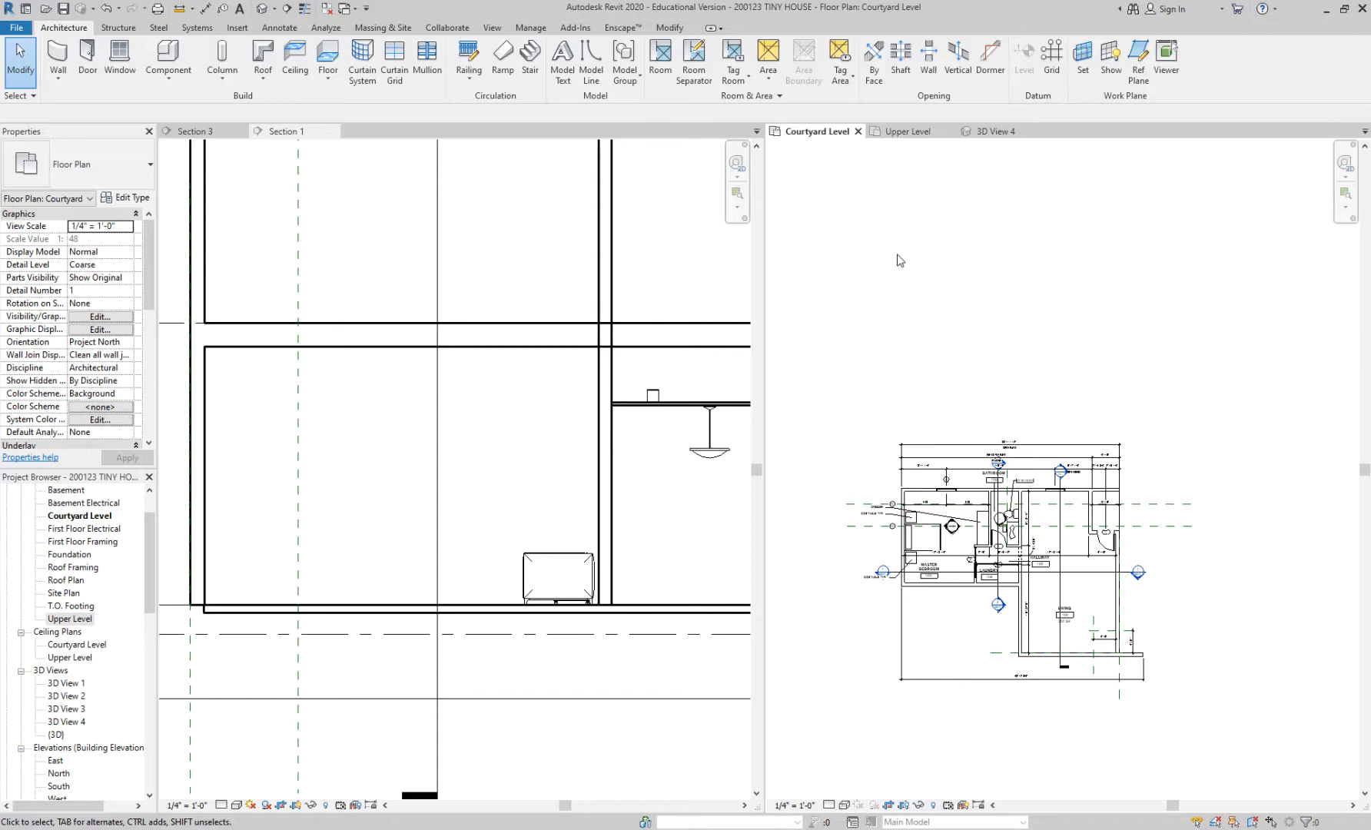
click(55, 56)
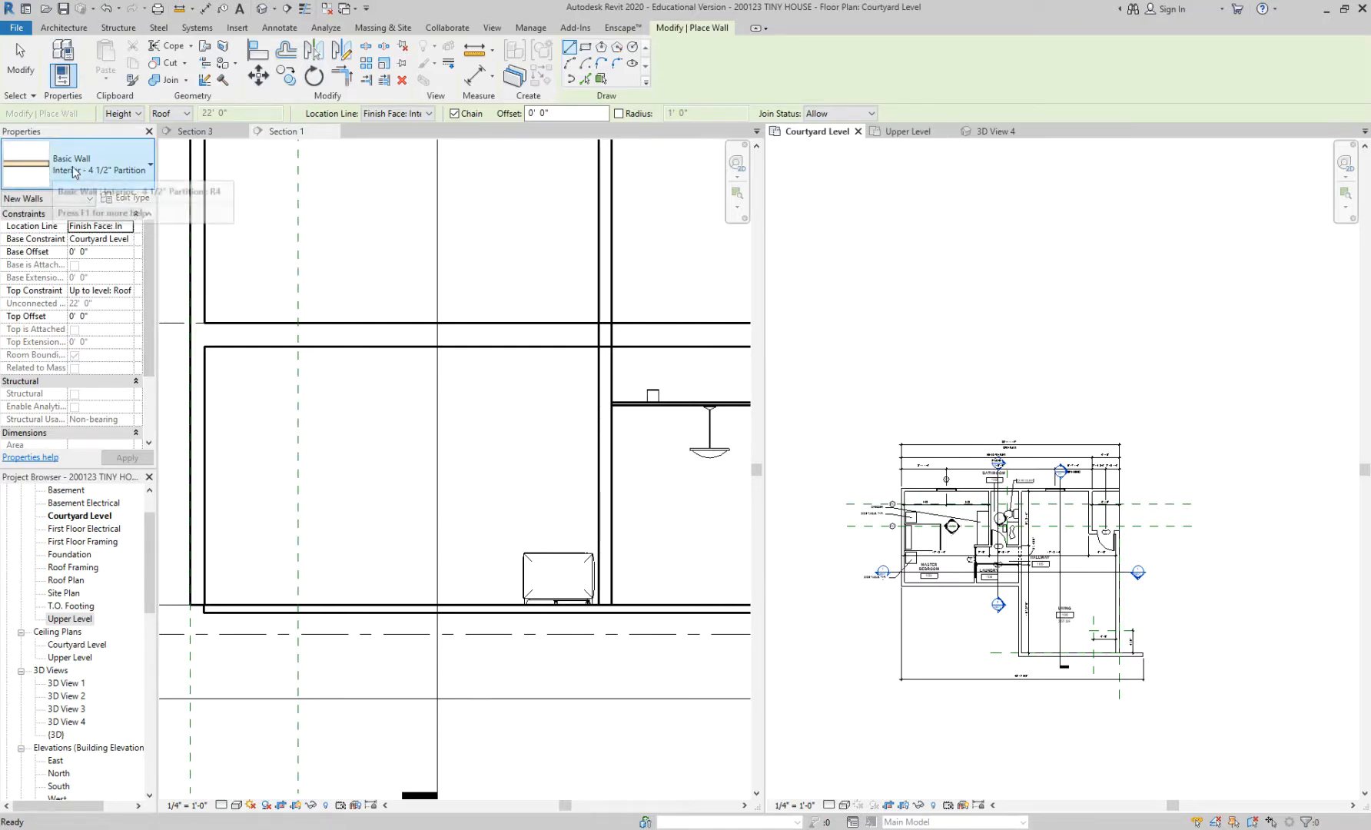
click(584, 48)
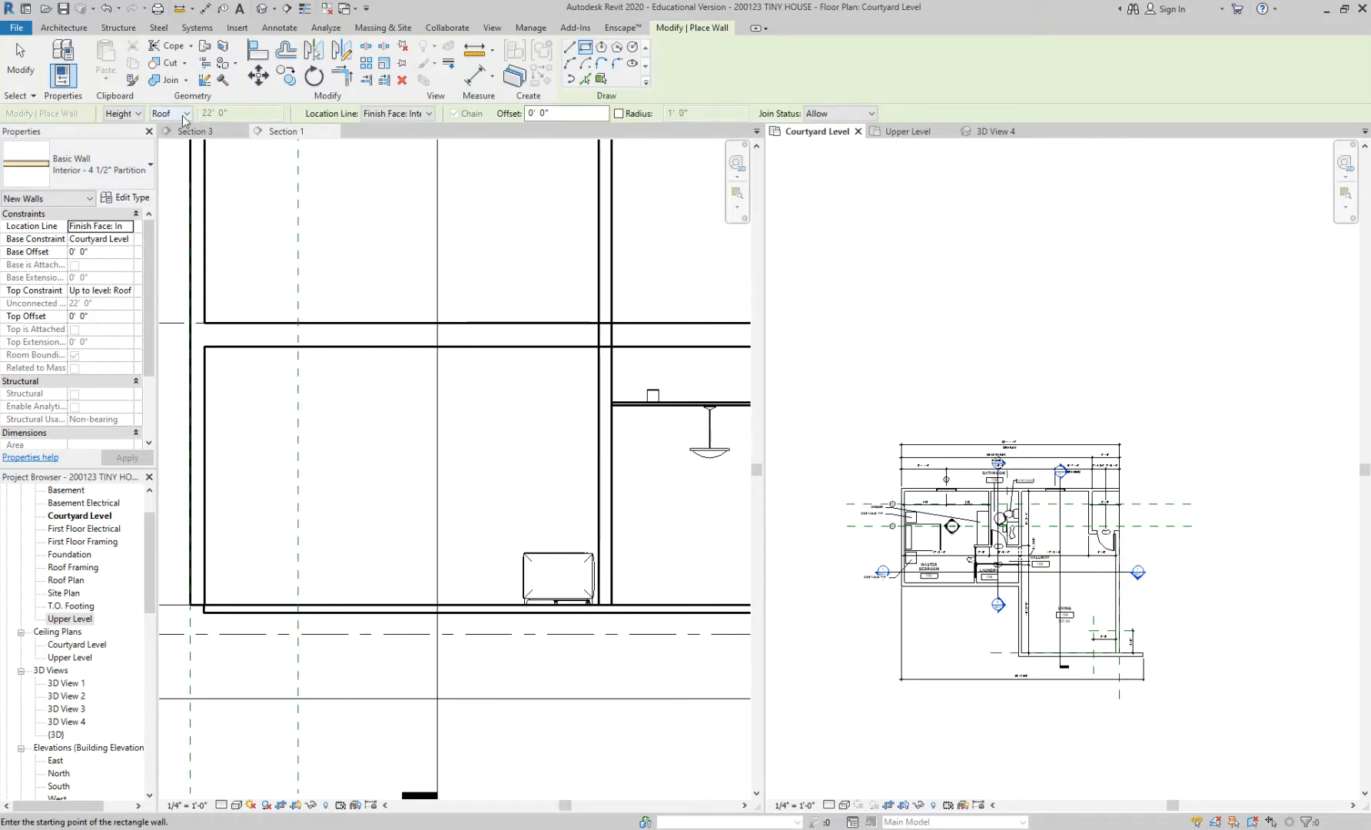
click(852, 225)
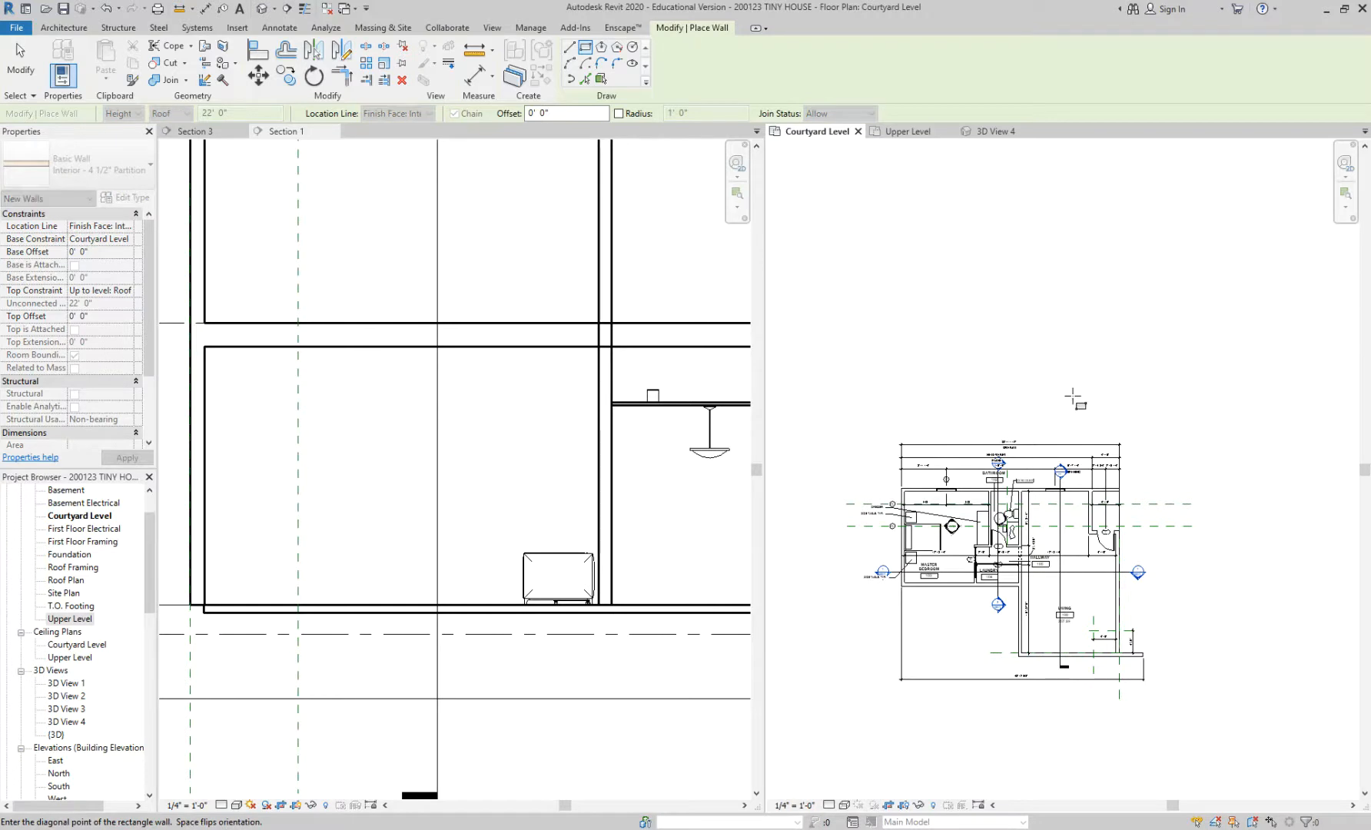
scroll(1072, 397, down, 1)
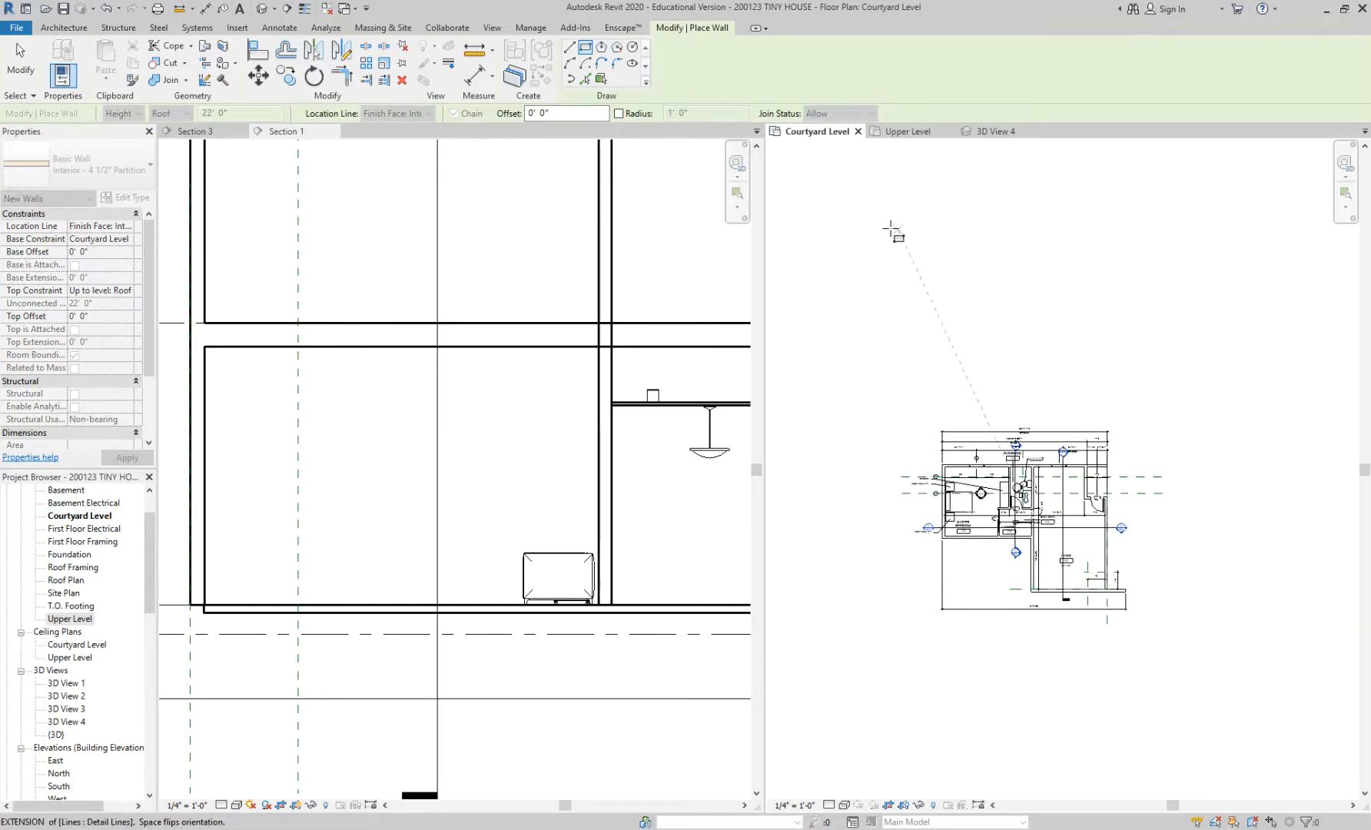
click(908, 261)
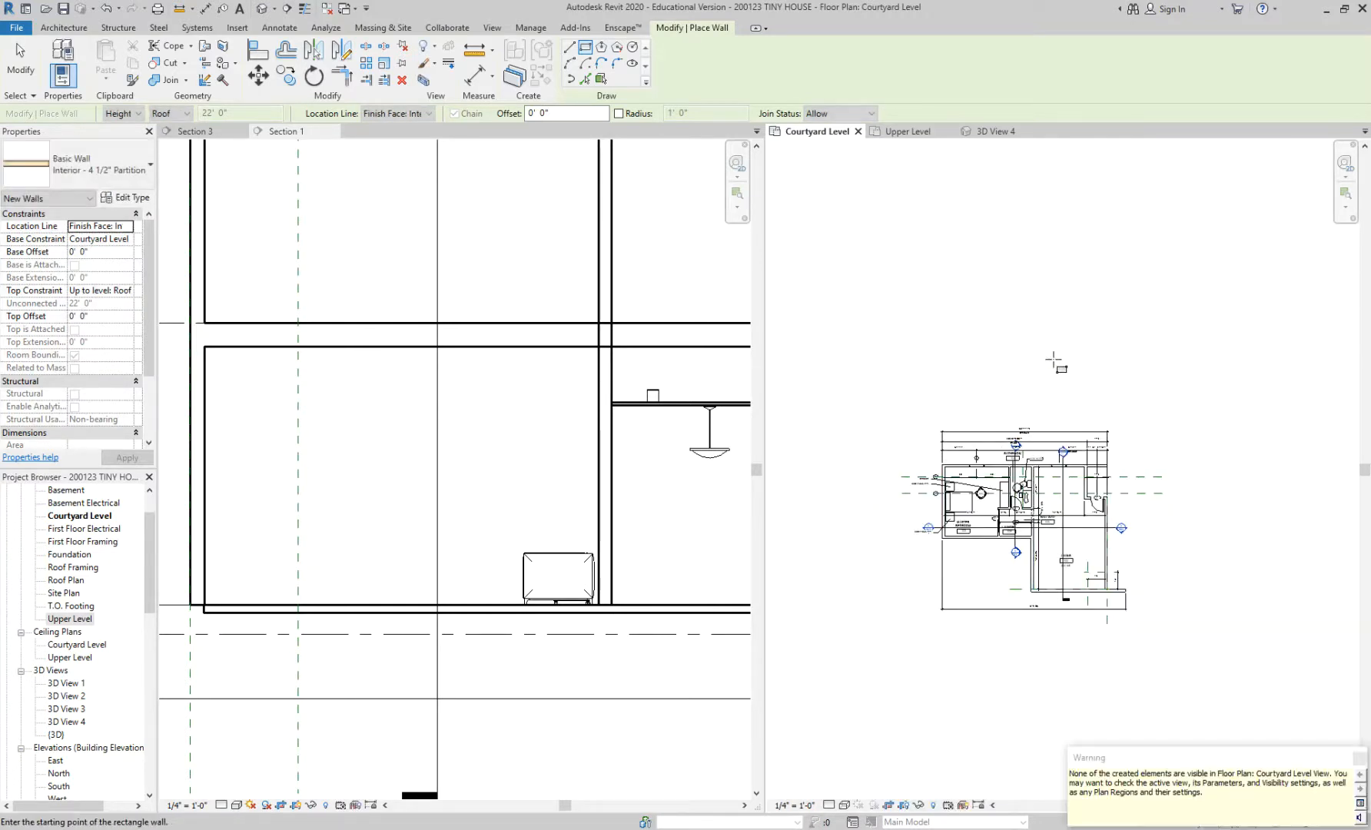
key(Escape)
key(Escape)
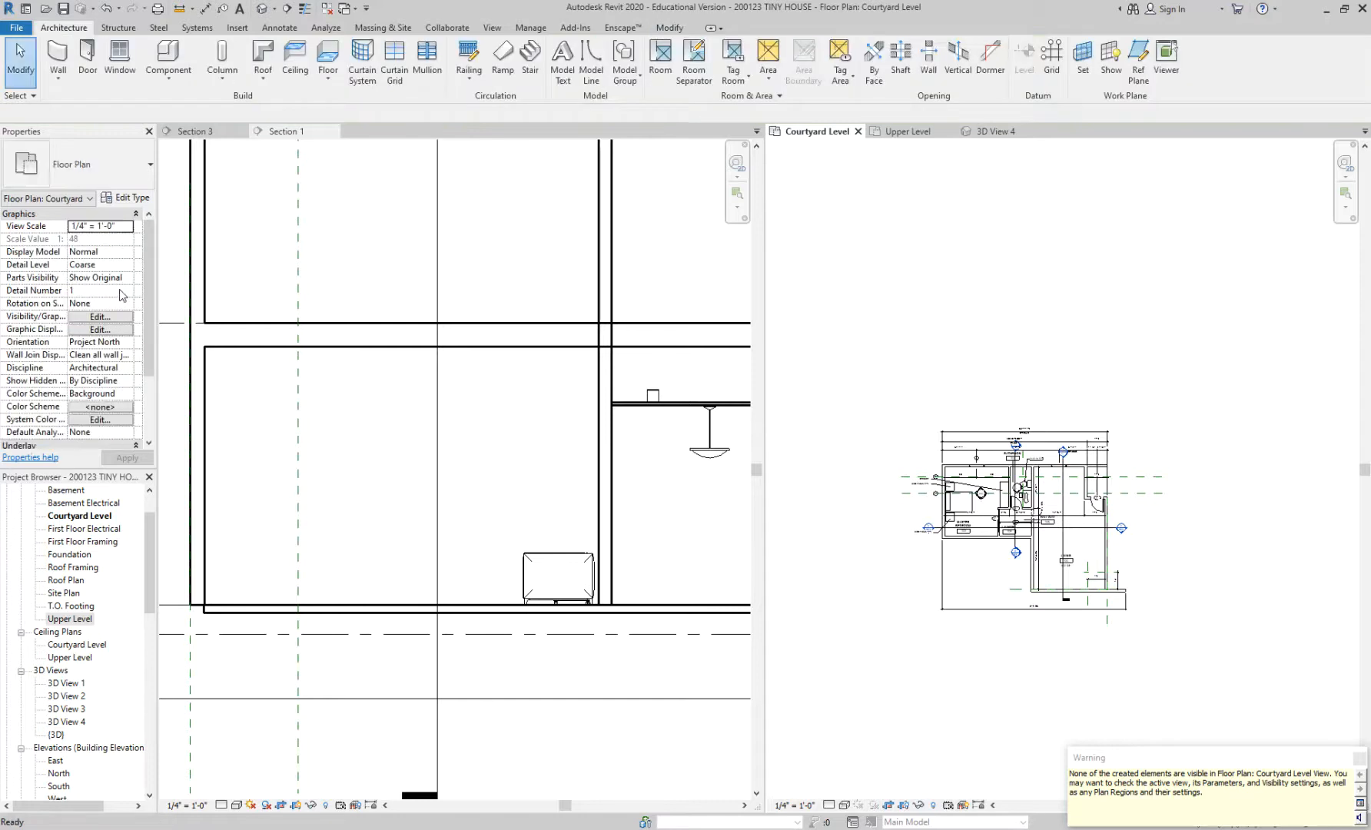
Step: Turn off Crop View for the plan and move the partition rectangle's east and south walls outward, to about 16' - 6" wide by 21' - 0" deep
scroll(146, 315, down, 2)
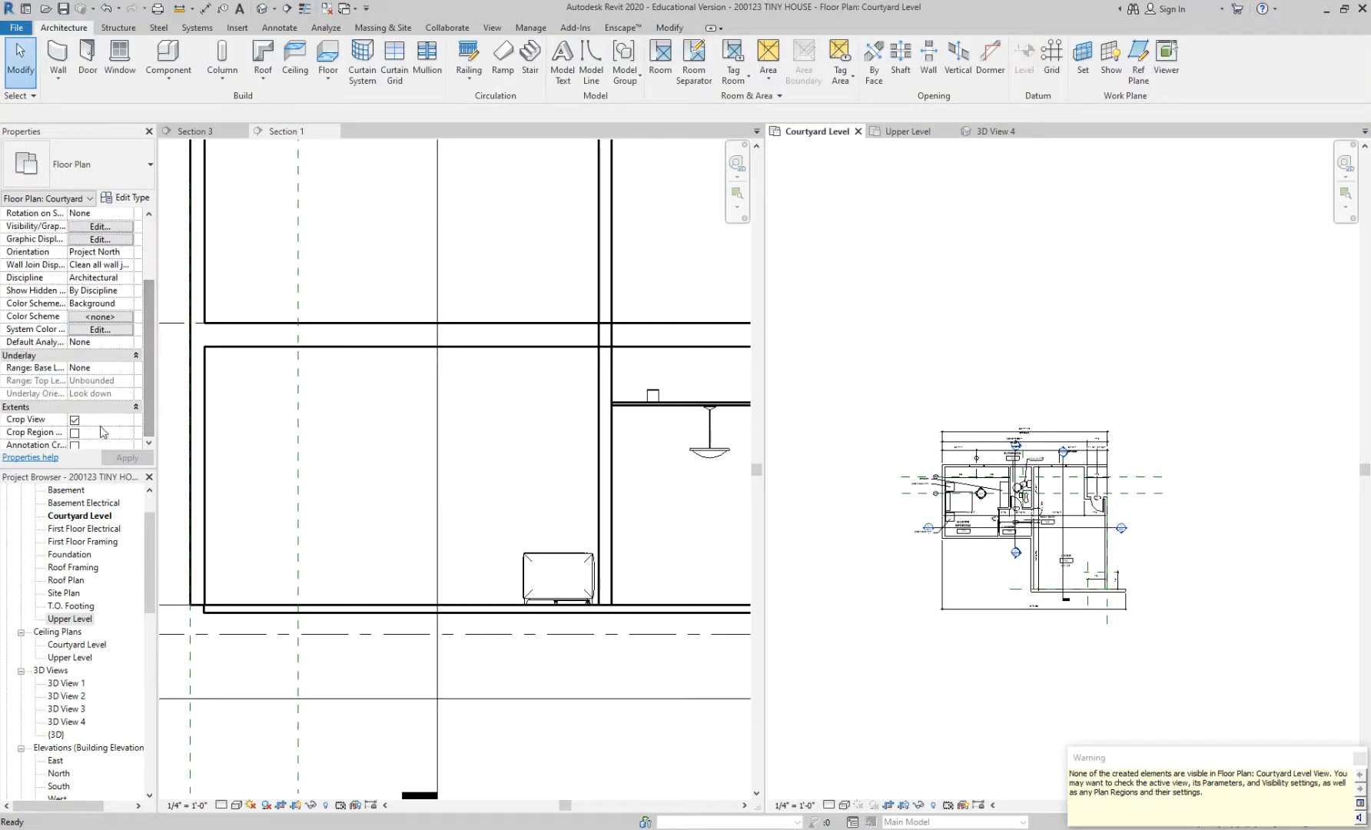
scroll(885, 239, up, 4)
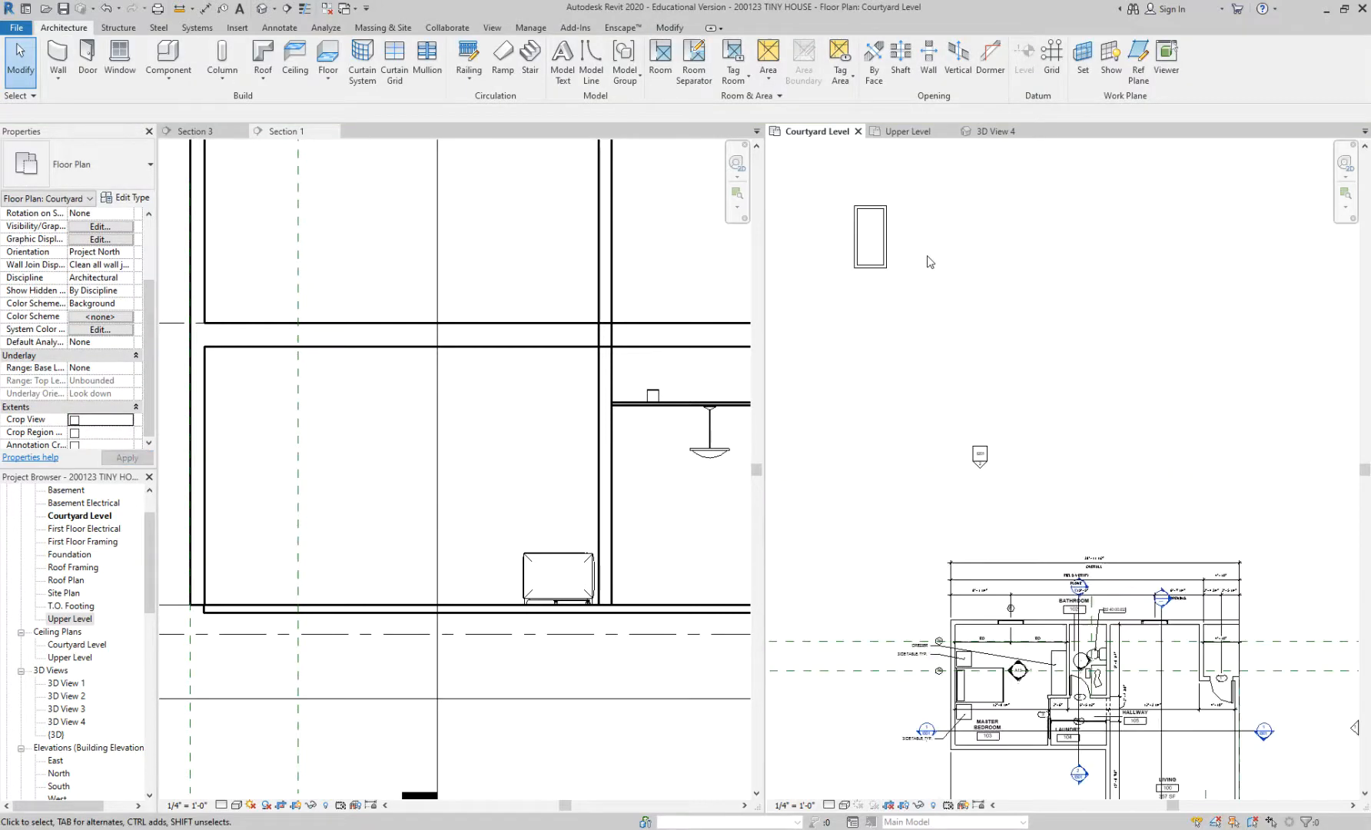
click(884, 231)
scroll(883, 231, up, 2)
drag(894, 239, 1071, 239)
drag(954, 309, 957, 486)
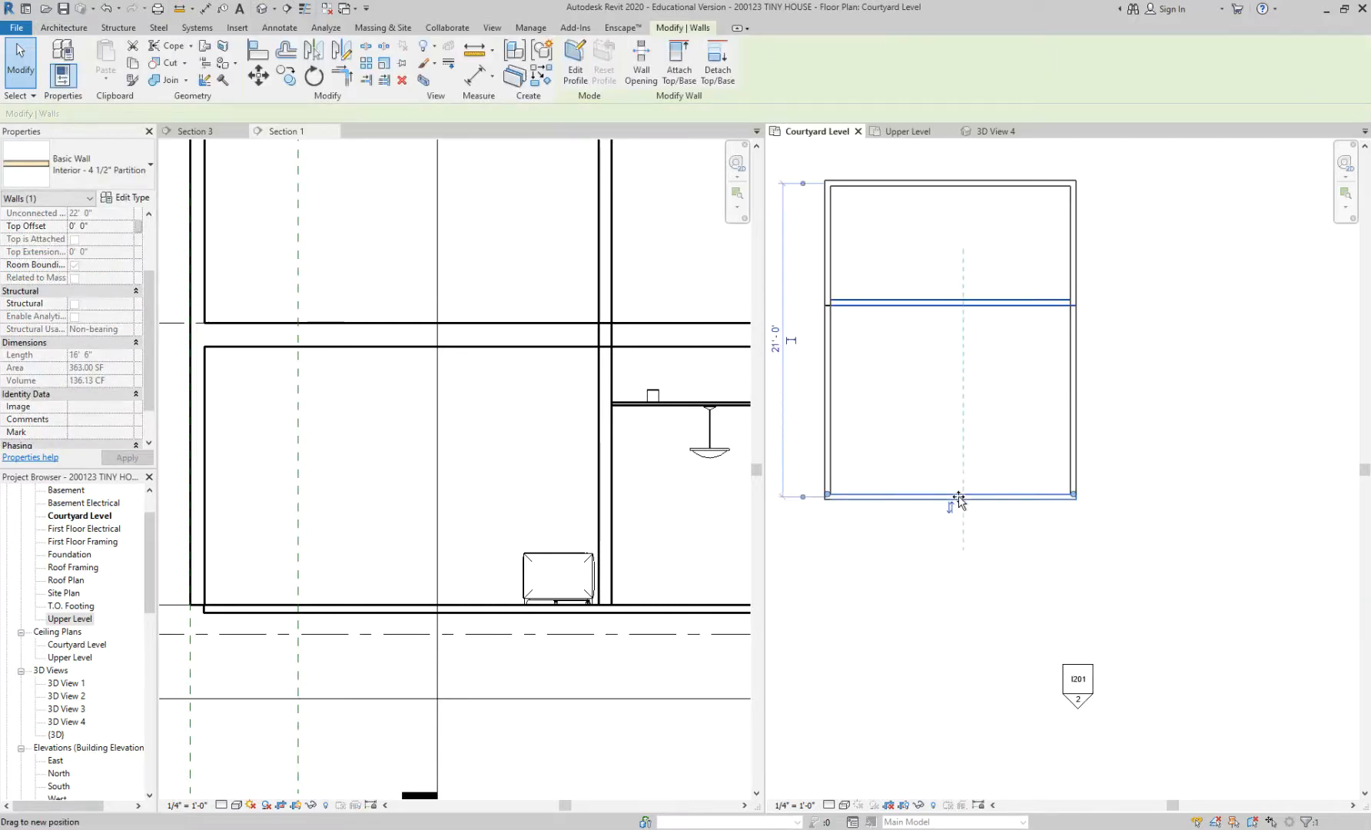
Step: Enlarge the partition rectangle by moving its west, north and east walls outward, to a depth of about 28' - 0"
scroll(959, 483, down, 2)
drag(884, 346, 796, 338)
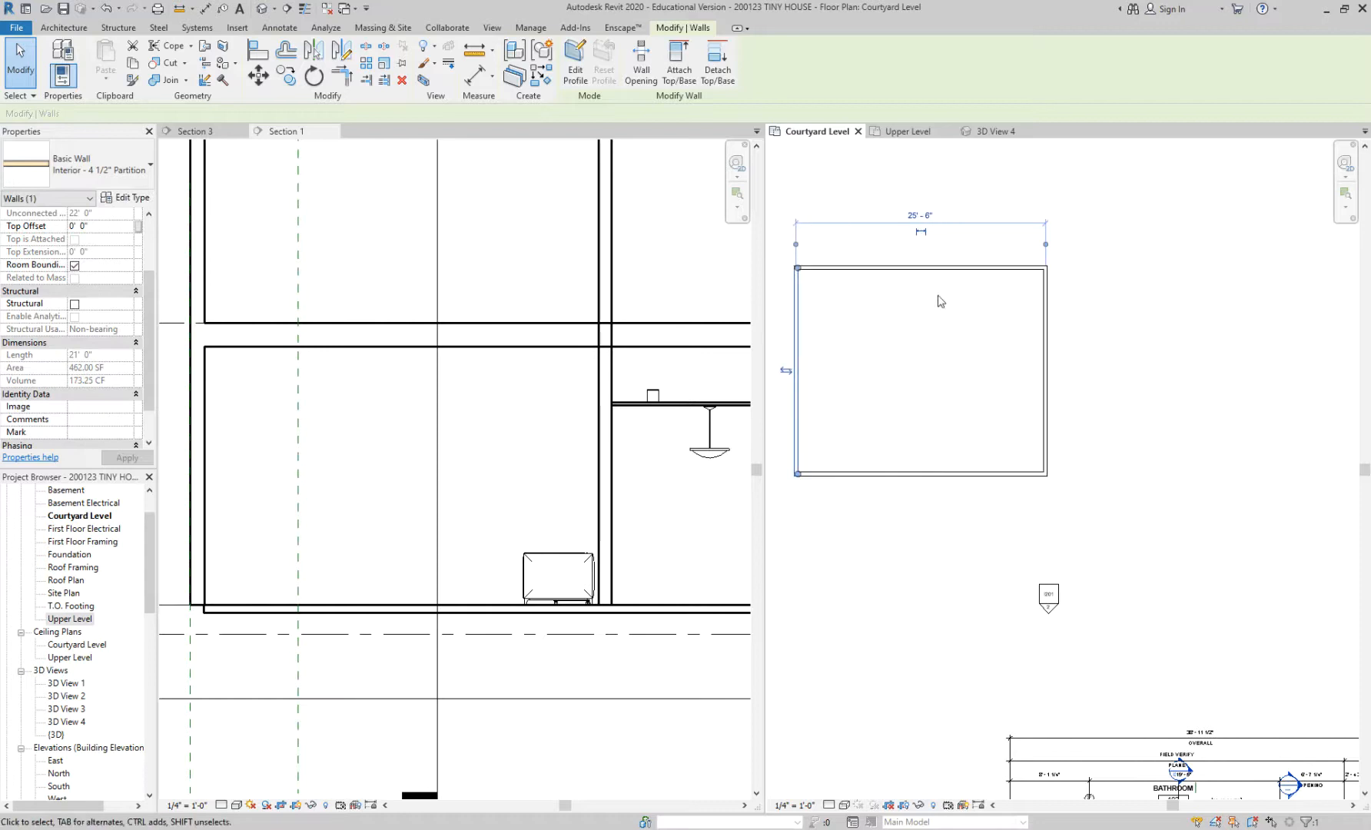
click(942, 267)
drag(942, 268, 942, 199)
scroll(1183, 377, down, 2)
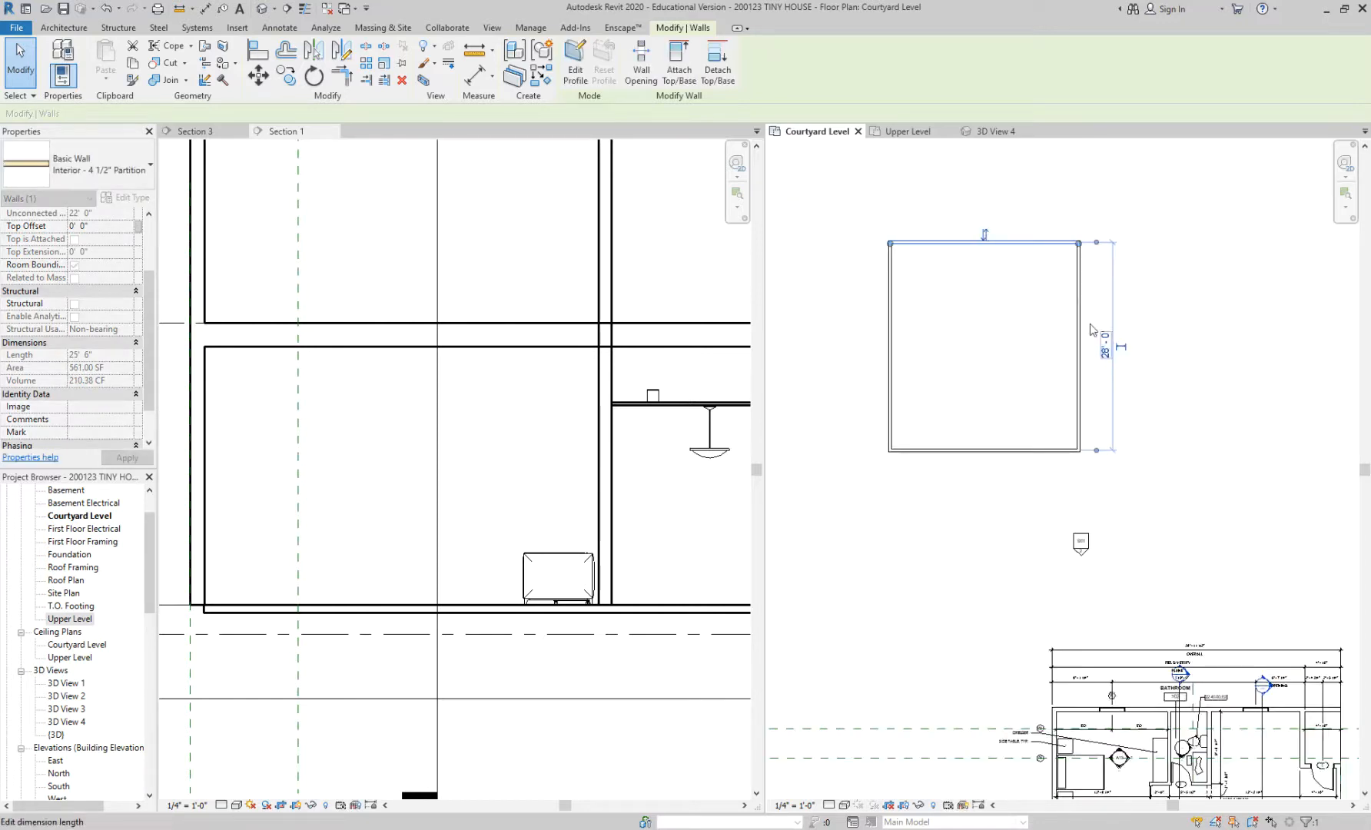
click(1080, 306)
drag(1080, 306, 1118, 304)
click(1199, 345)
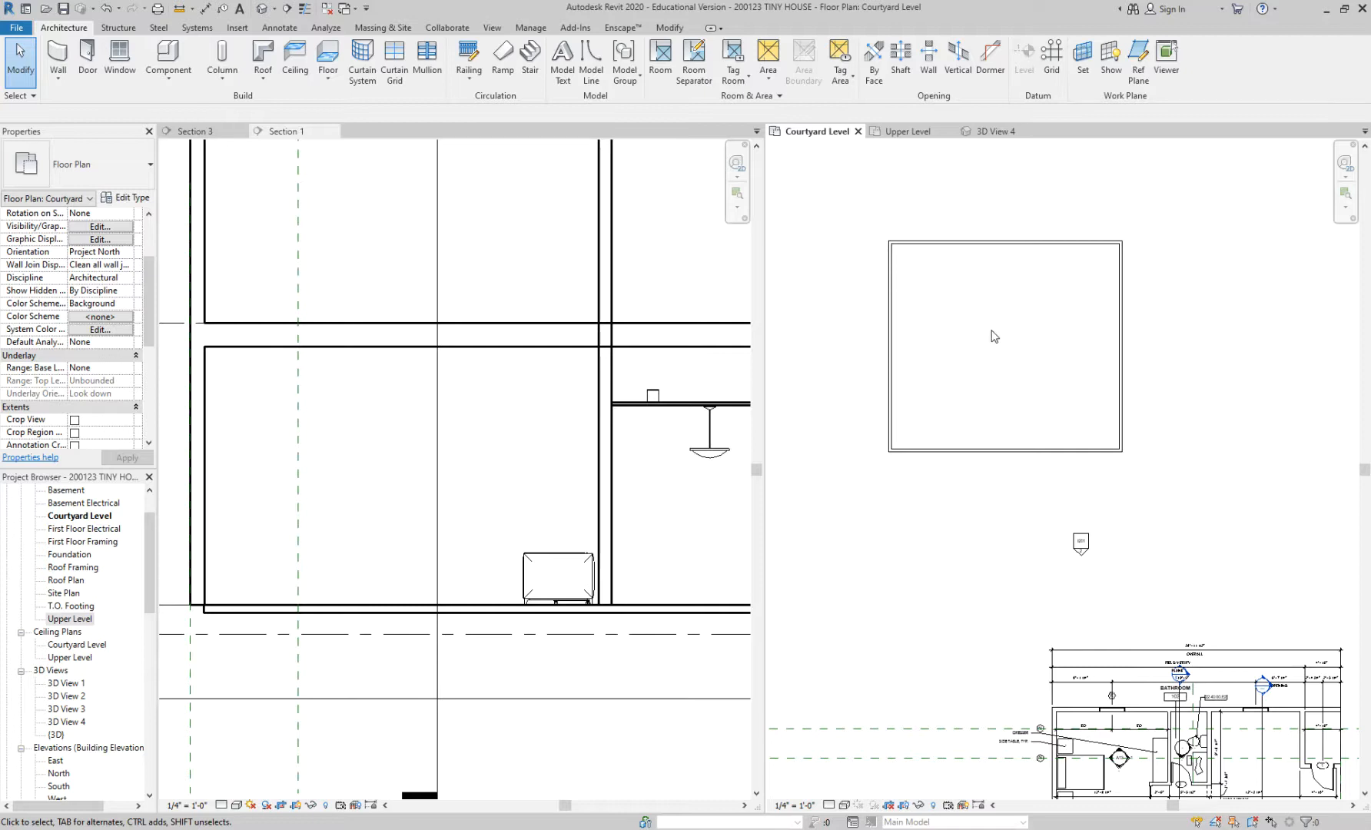
Step: Delete the 4' - 0" dimension between the living room's north-south reference plane and the east wall
scroll(1012, 331, down, 2)
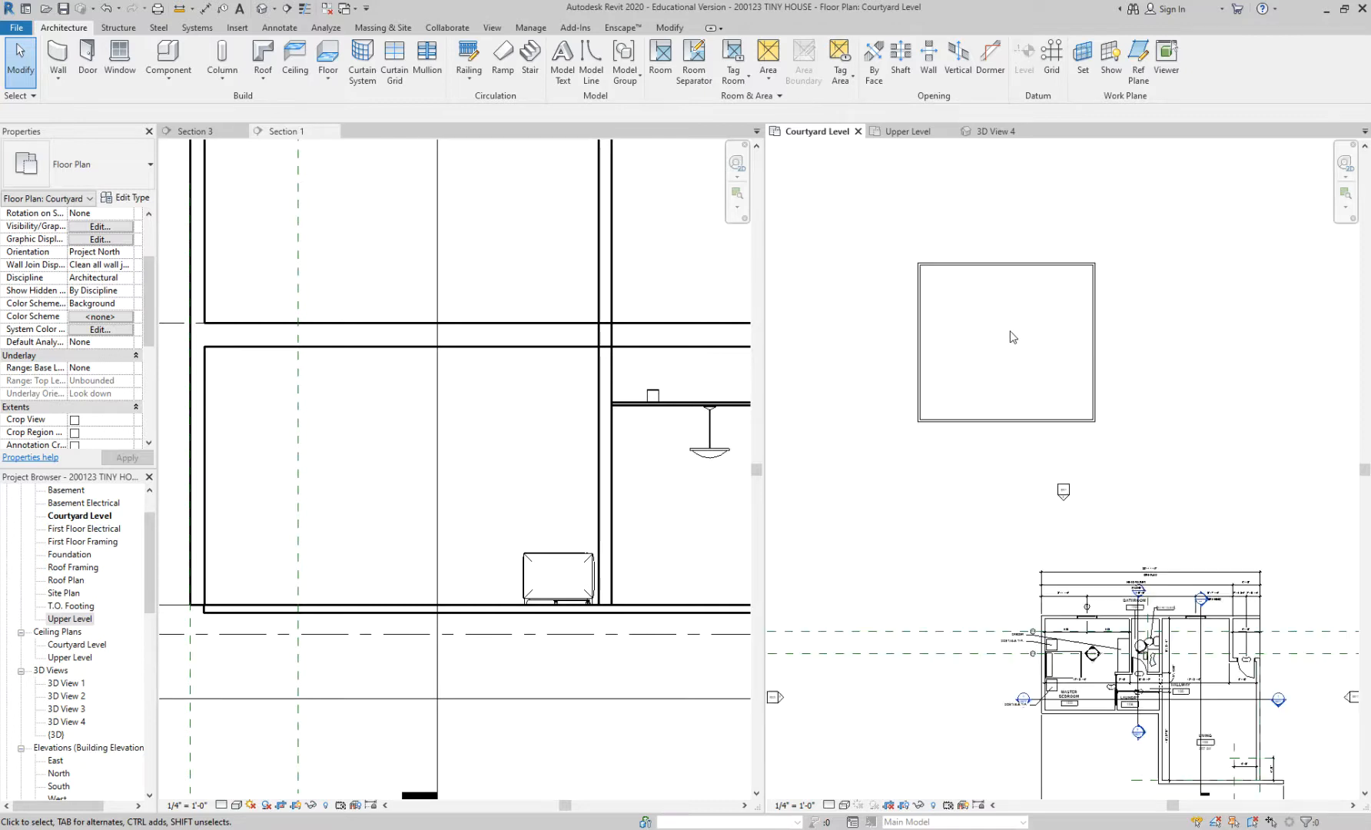
scroll(1198, 674, up, 2)
scroll(1196, 661, up, 2)
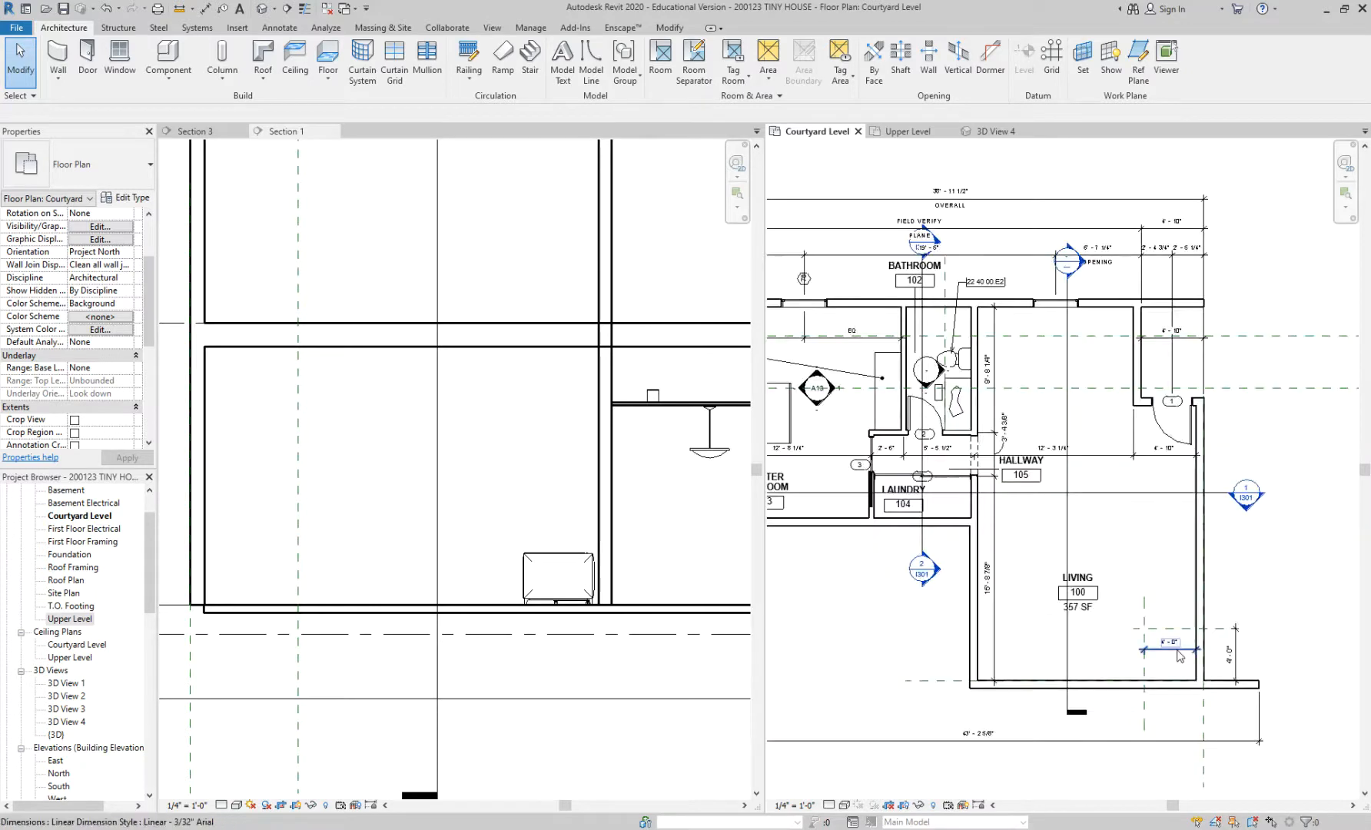
click(1180, 655)
key(Delete)
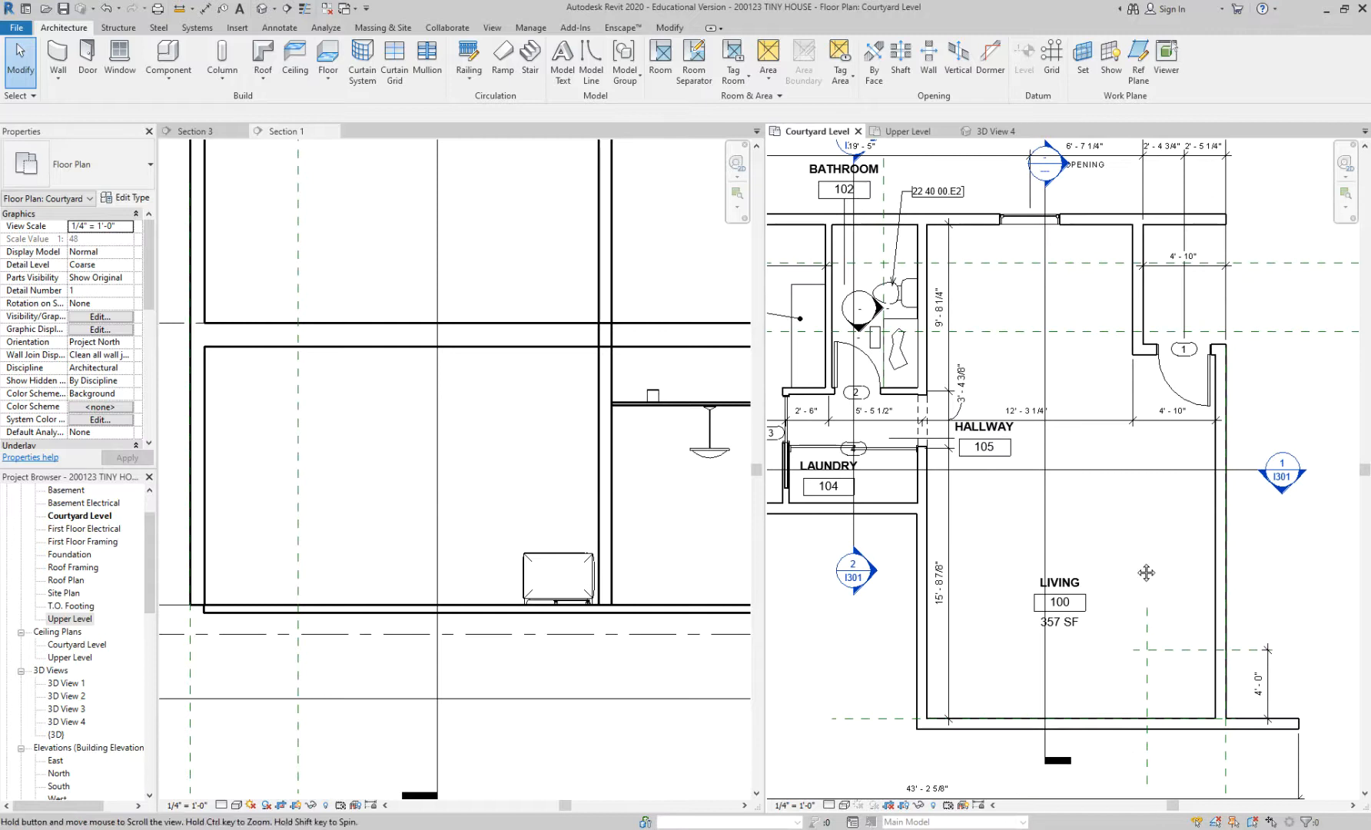
Step: Delete the two crossing reference planes at the living room's southeast corner
middle_drag(1138, 569, 1160, 499)
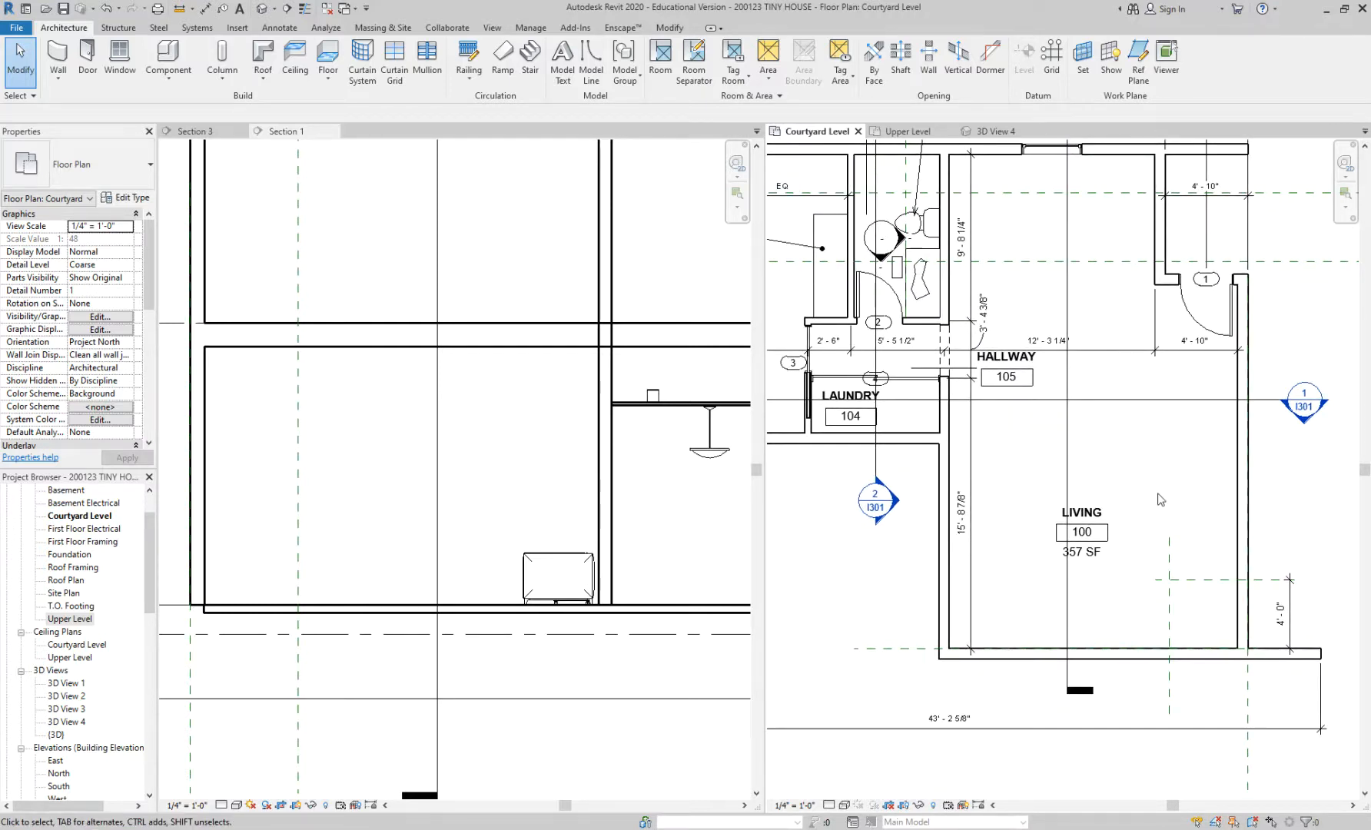
scroll(1188, 624, up, 1)
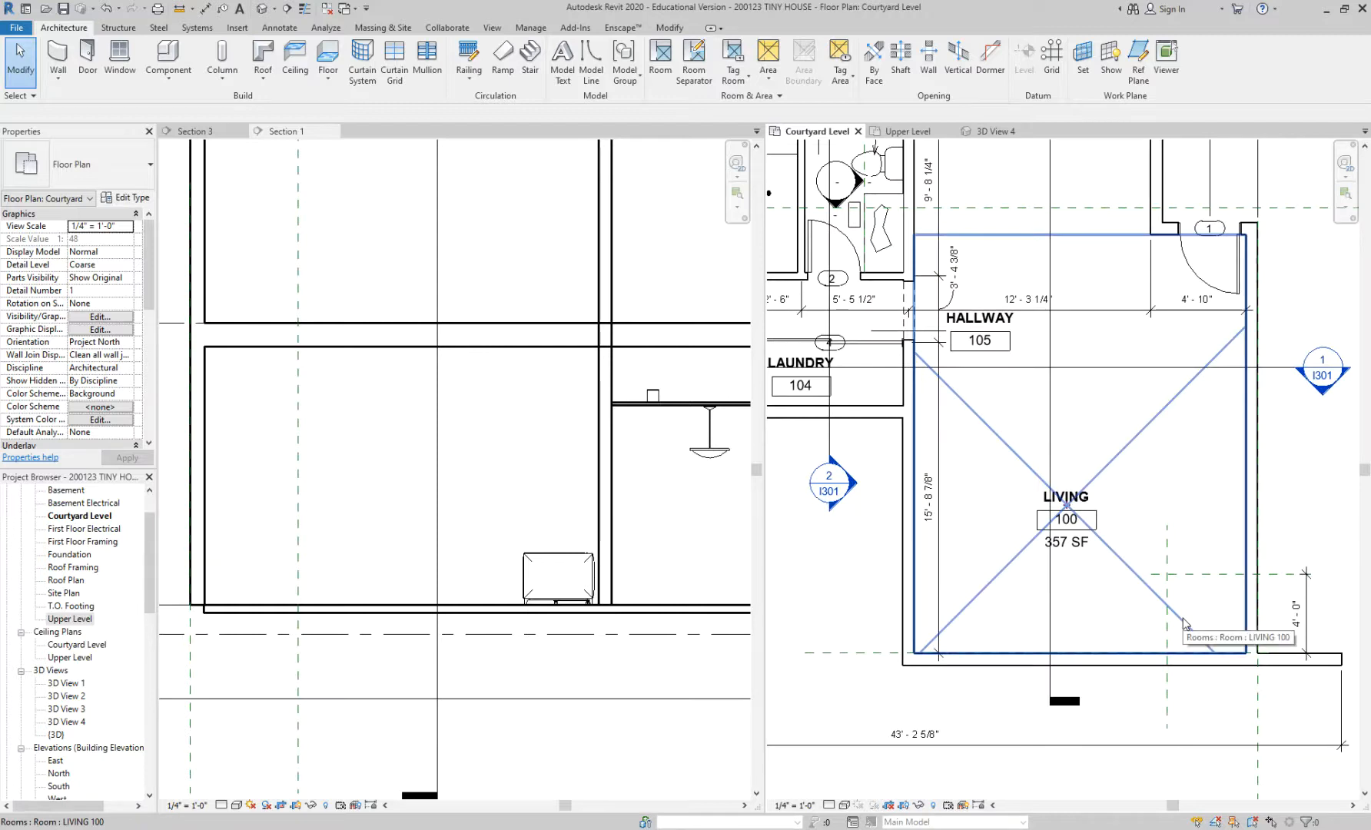
scroll(1198, 609, up, 1)
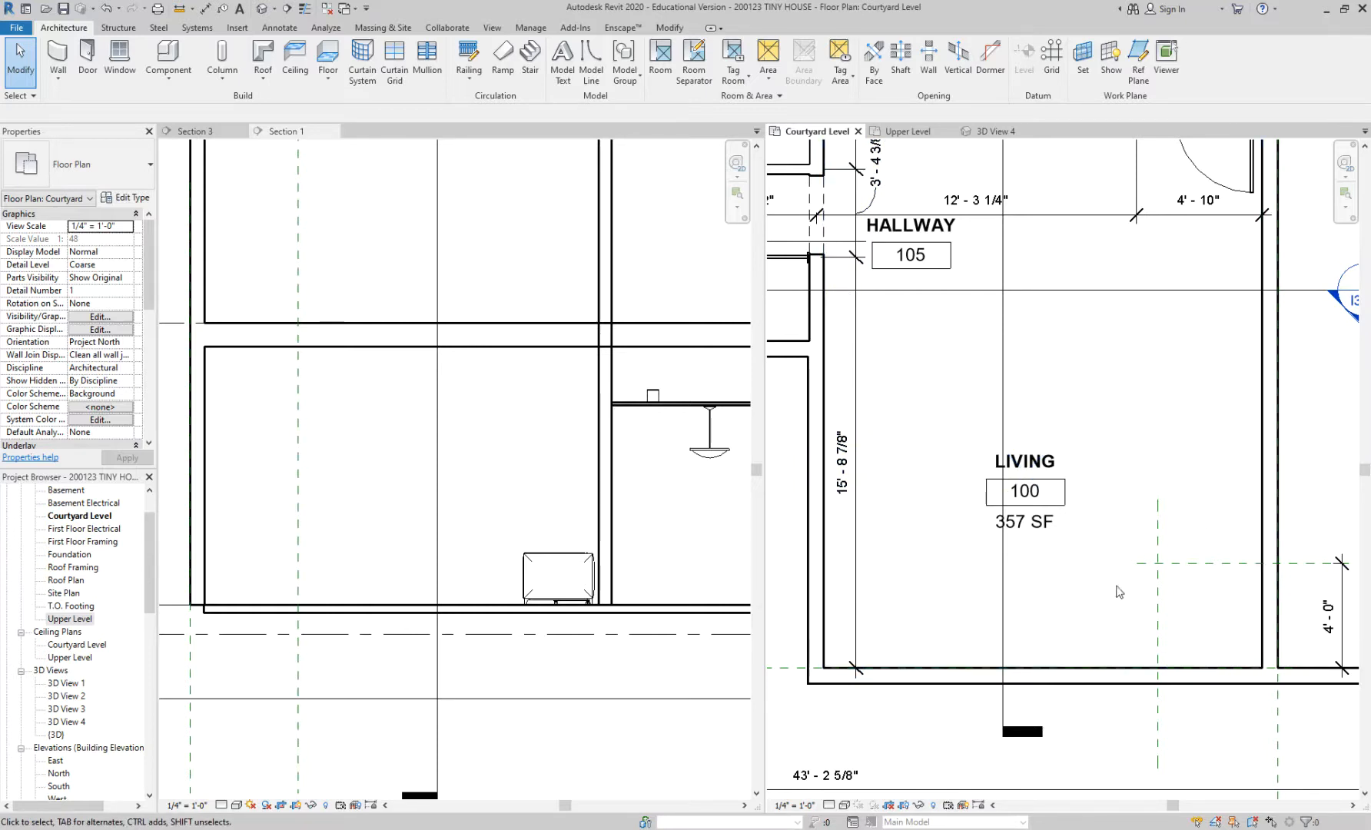
scroll(1119, 592, down, 2)
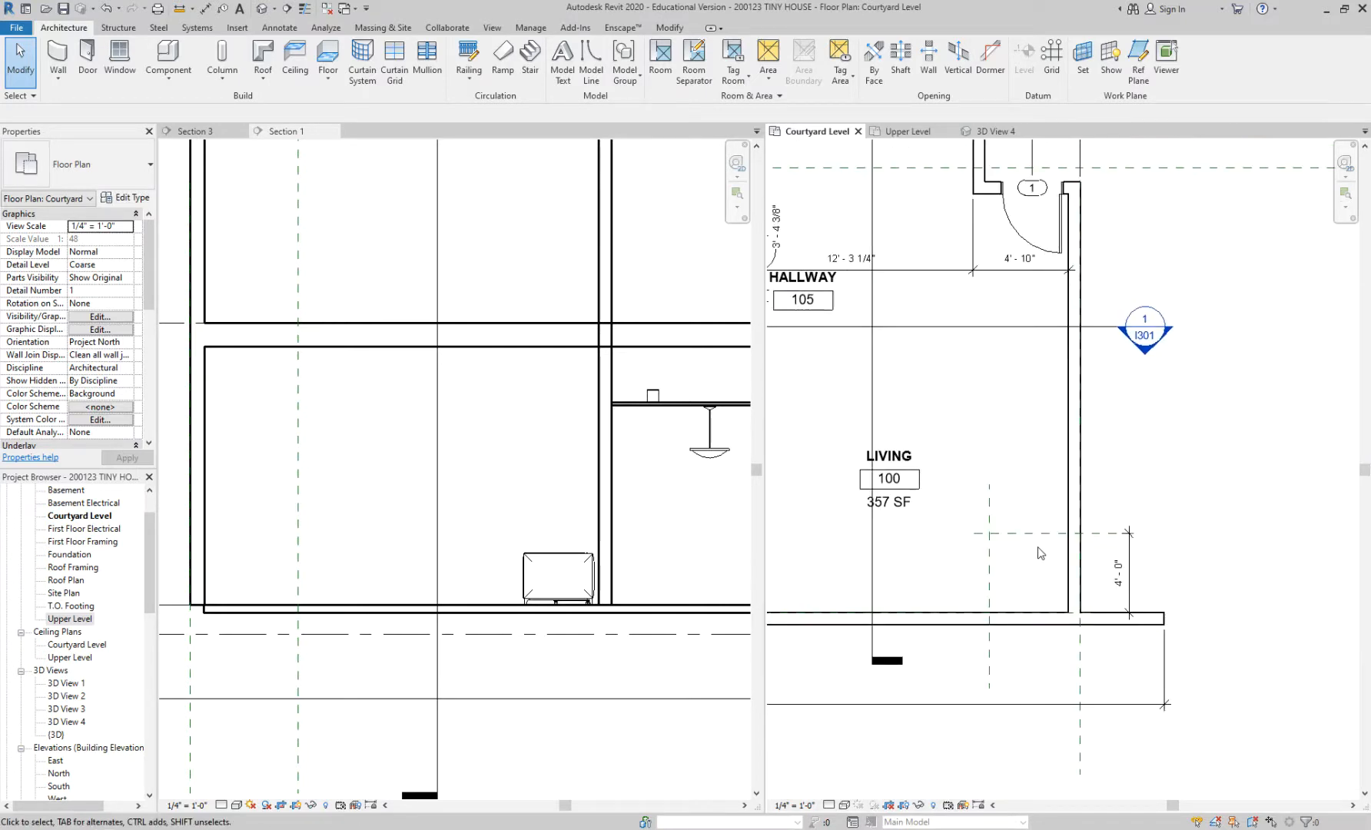
click(1037, 532)
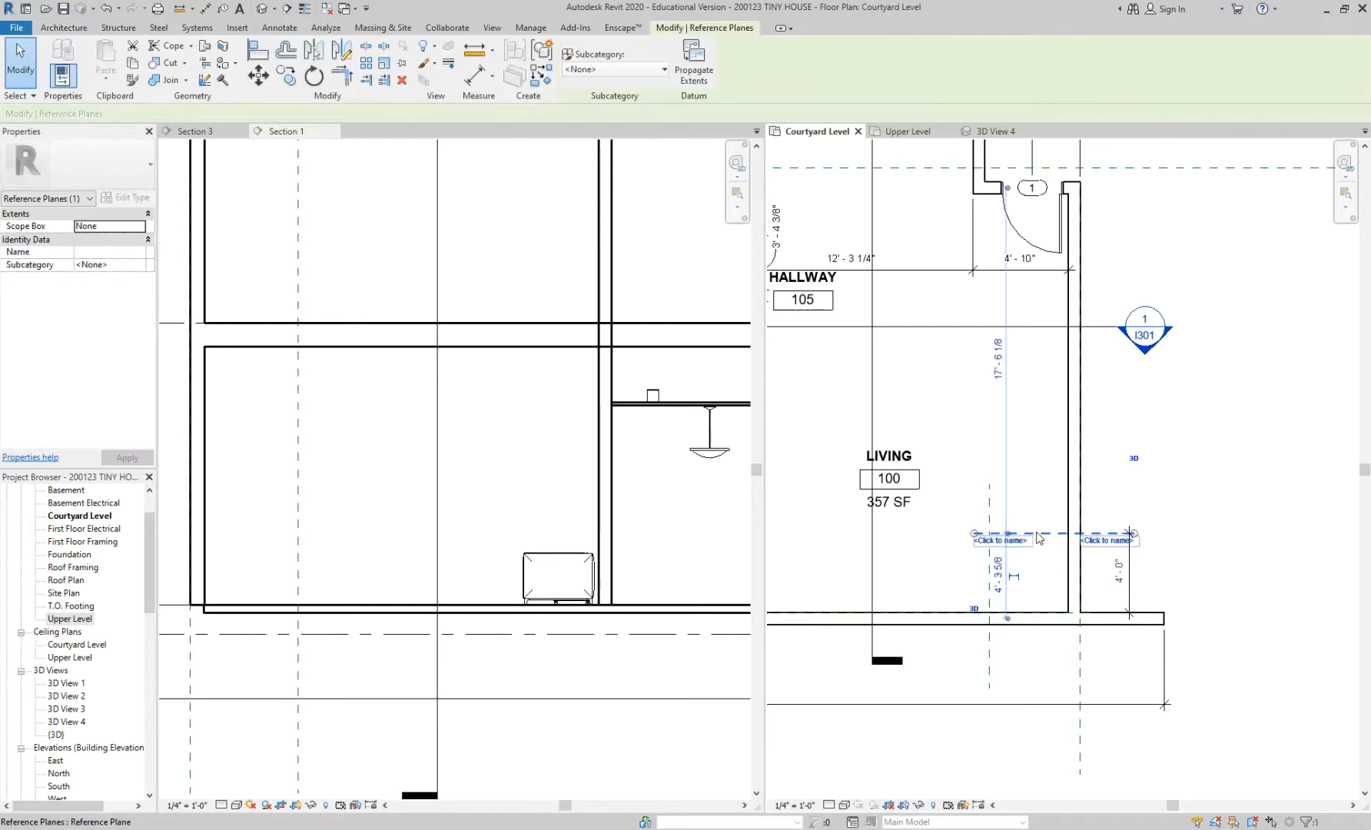
click(989, 666)
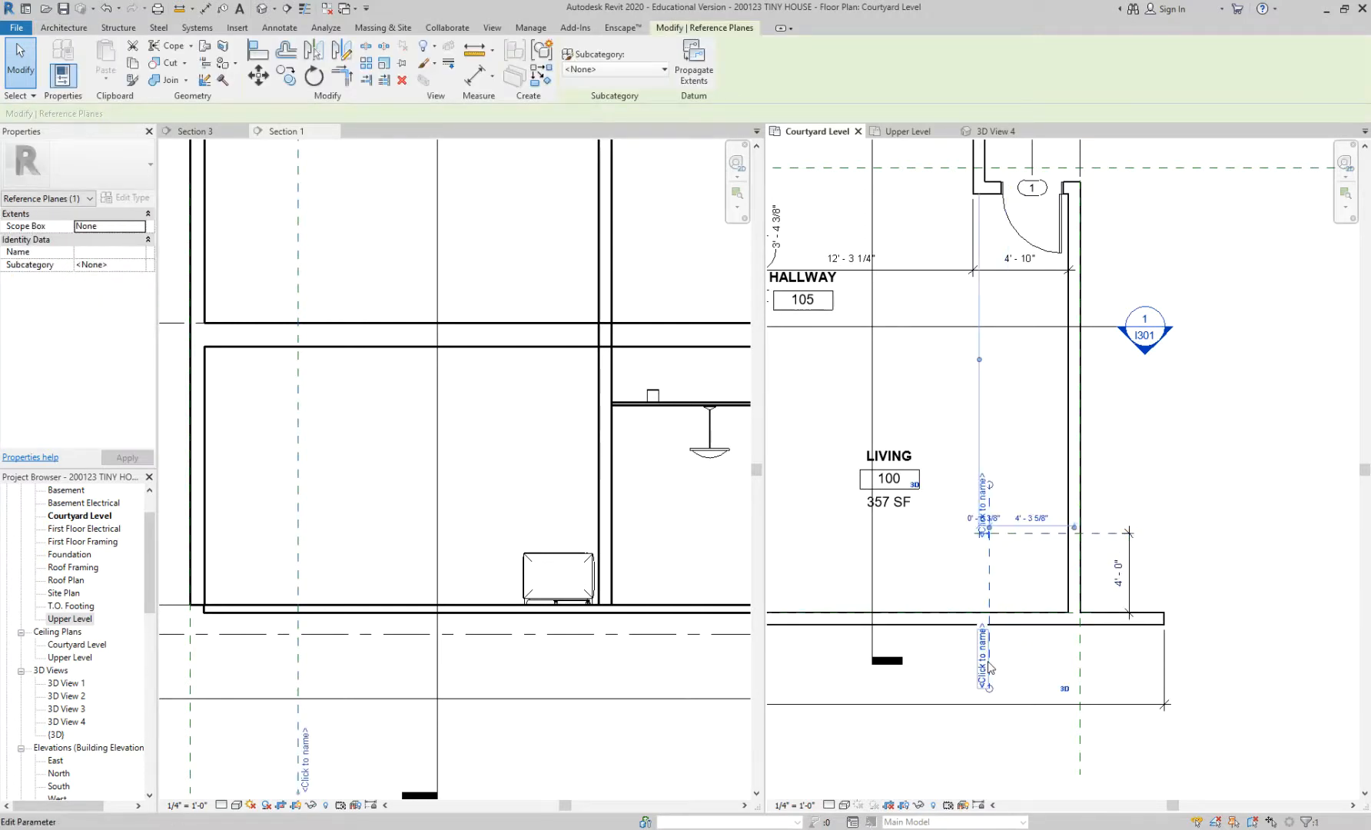
key(Delete)
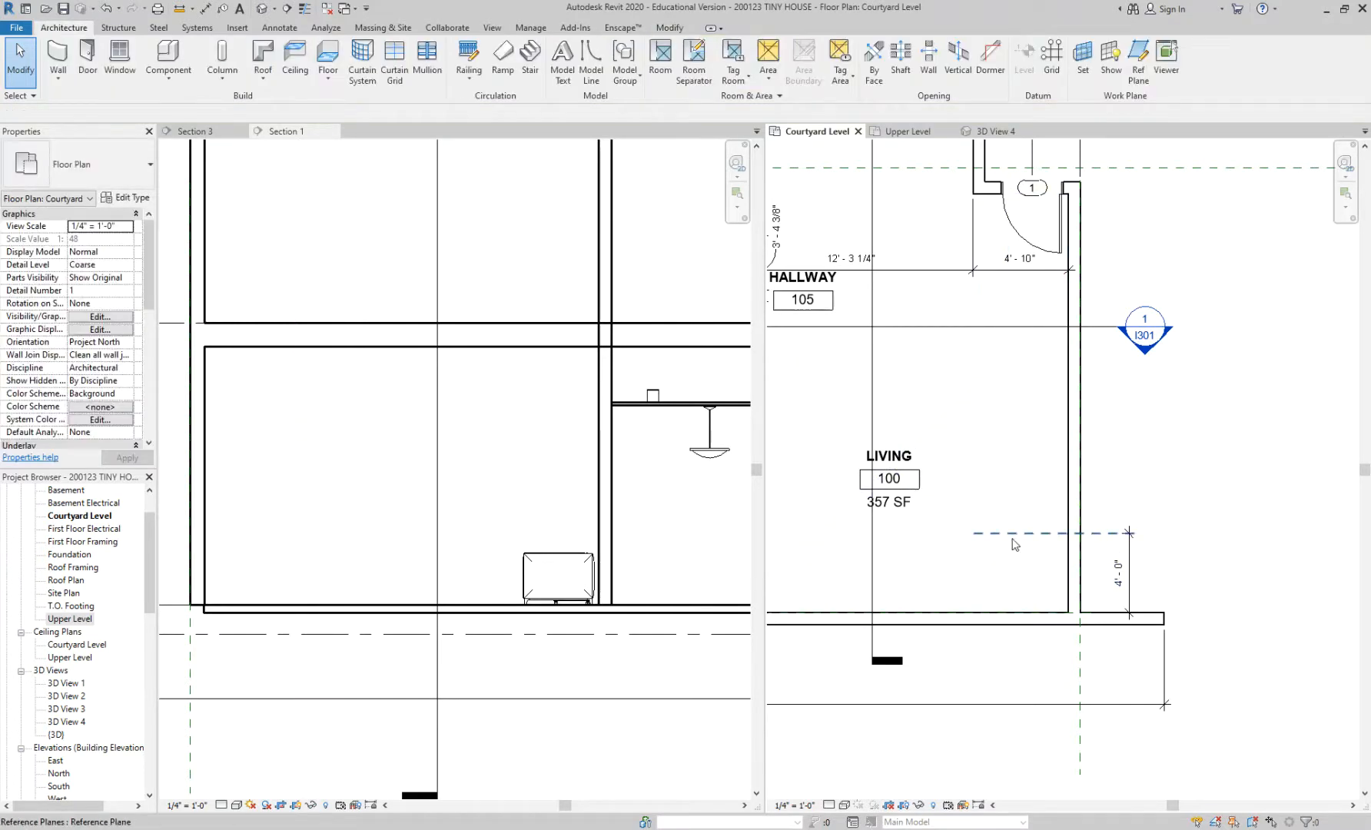
Step: Sketch an east-west reference plane about 4' - 2" from the living room's south wall and a north-south one about 4' - 10" from the east wall
middle_drag(991, 556, 1050, 567)
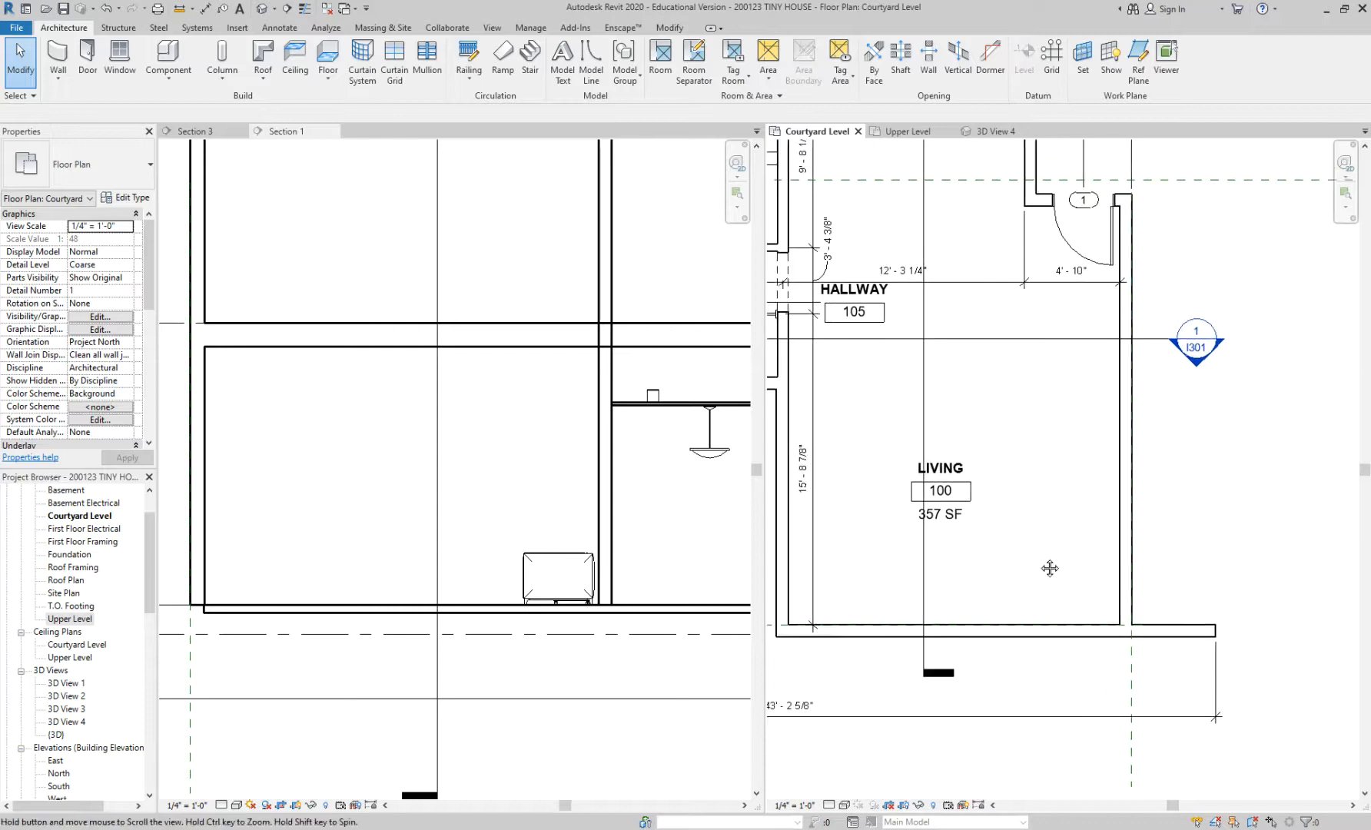
key(r)
key(p)
click(994, 542)
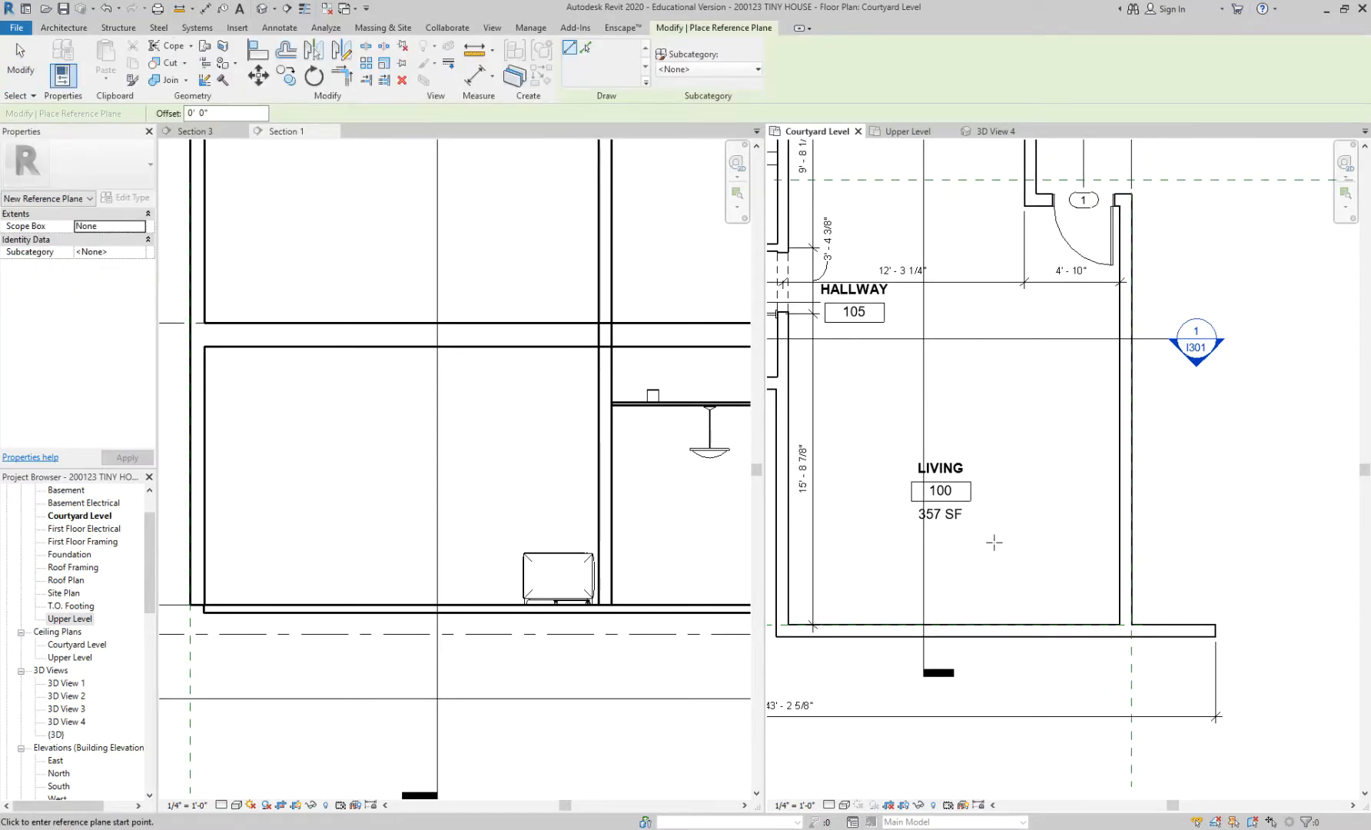
click(1208, 542)
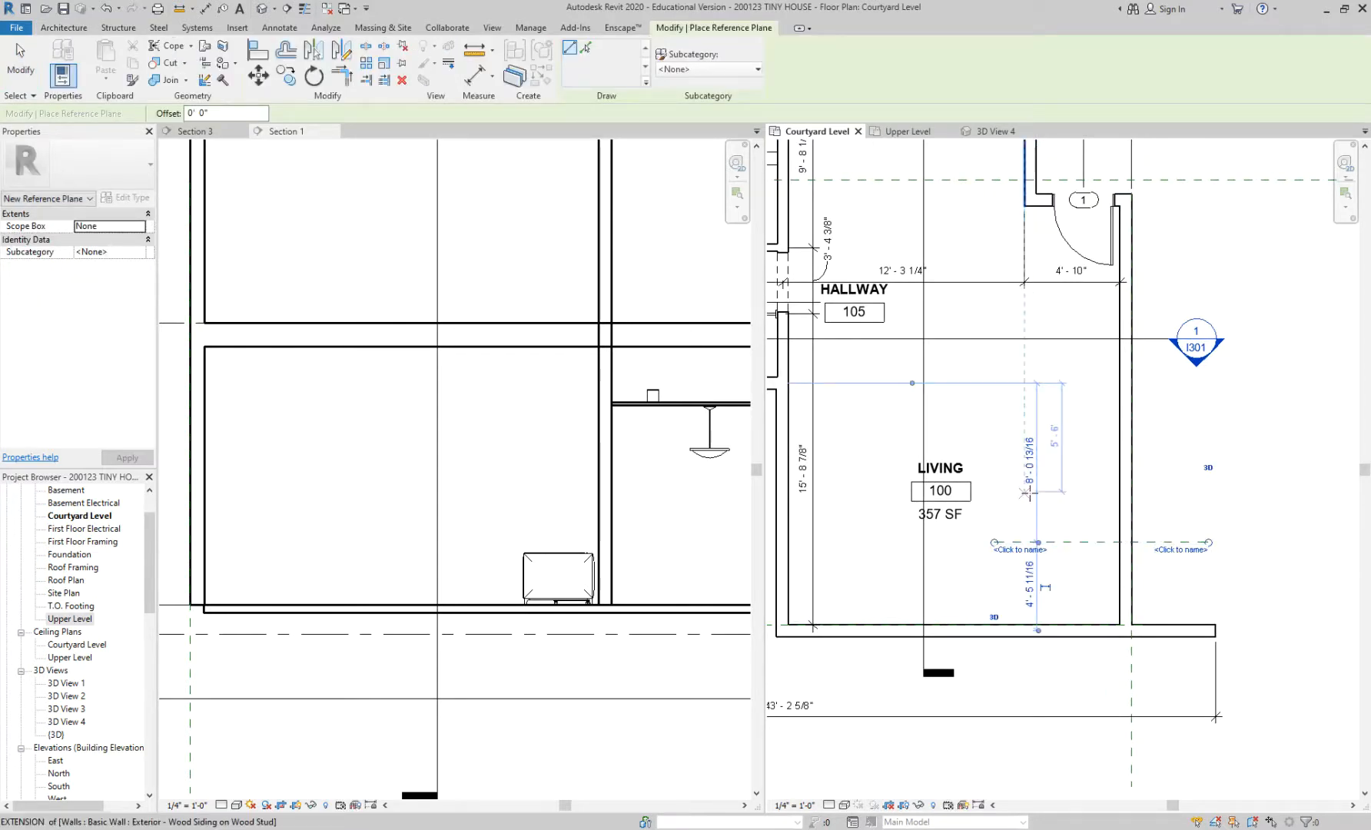
click(1025, 493)
click(1037, 667)
key(Escape)
key(Escape)
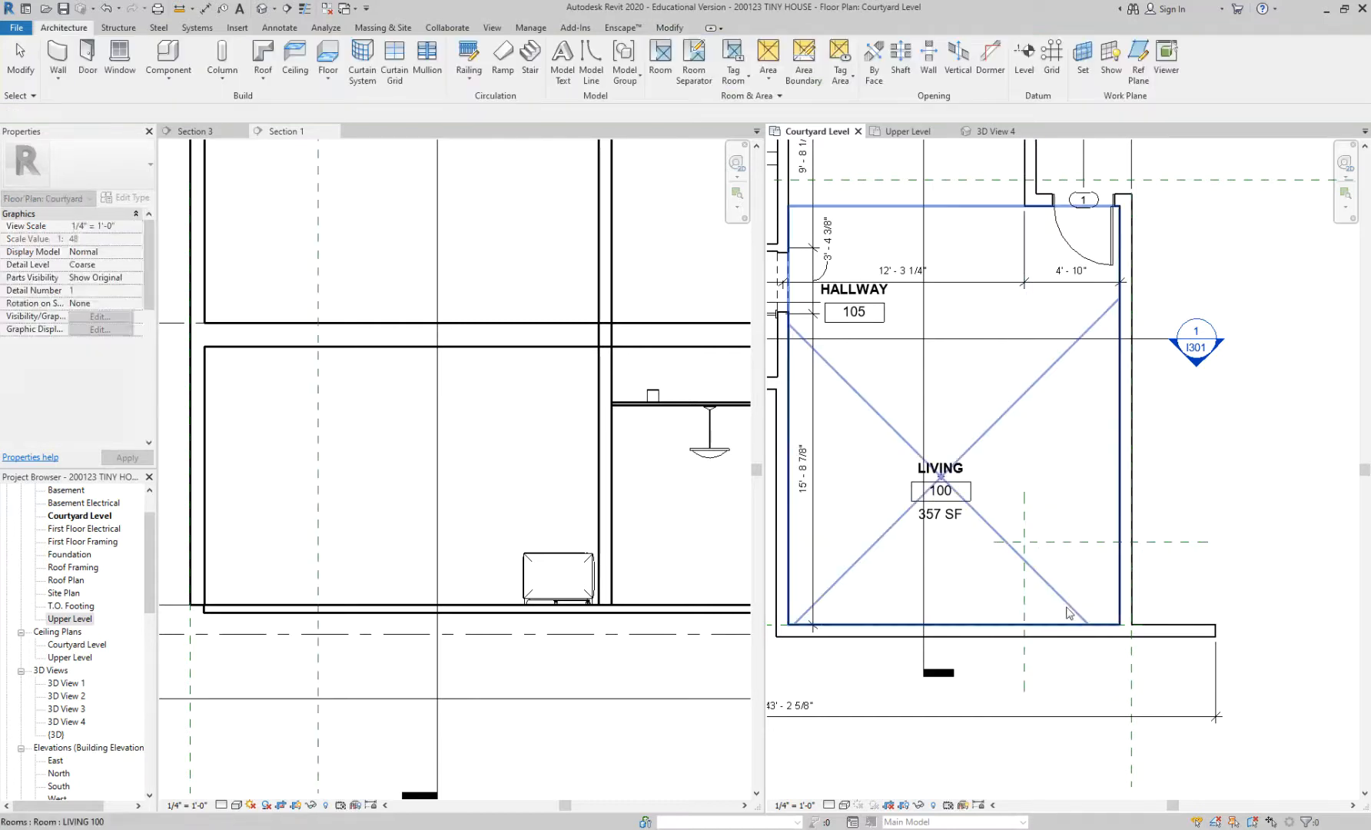
scroll(1064, 603, up, 3)
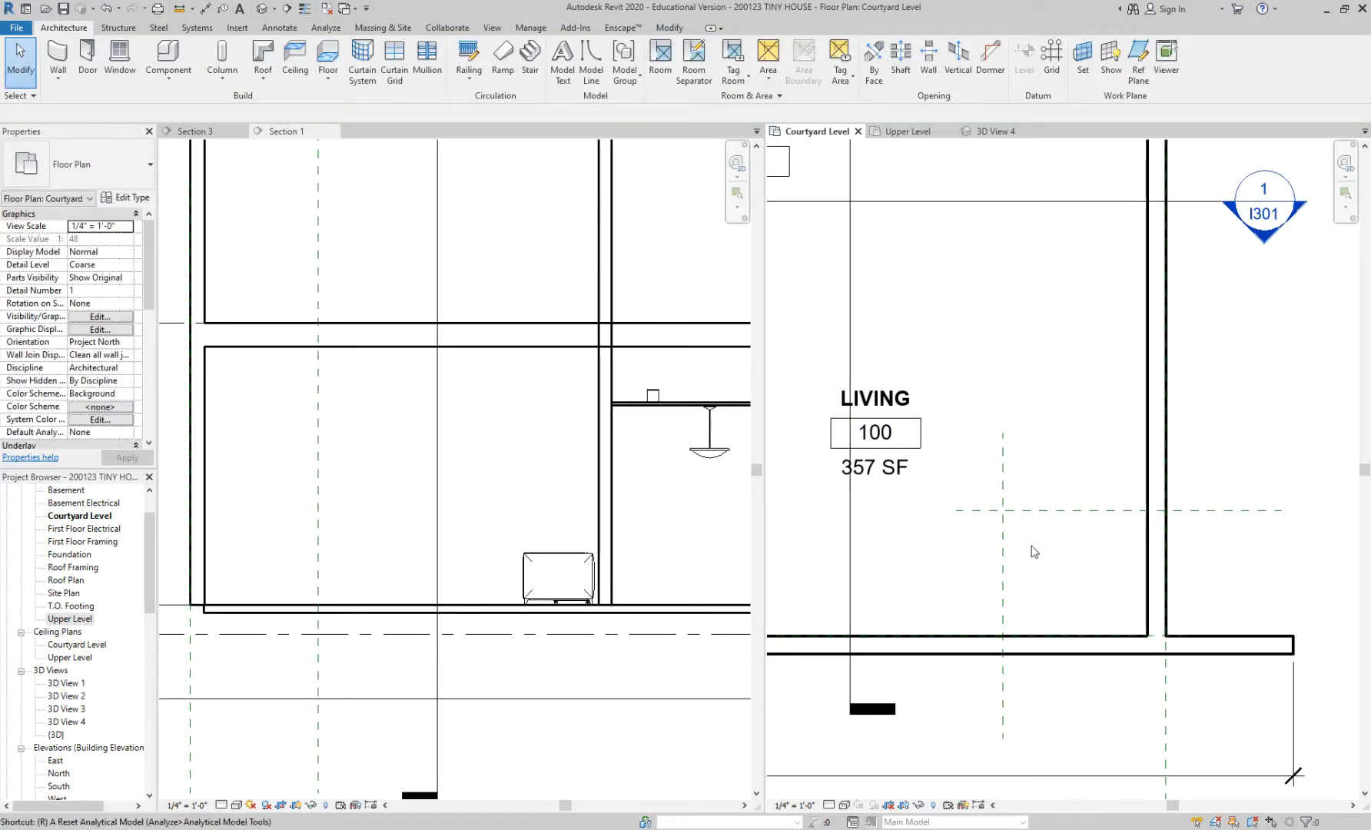
key(r)
key(p)
key(Escape)
key(Escape)
Step: Dimension the distance from the north-south reference plane to the inner face of the east wall, placing it below the south wall
key(d)
key(i)
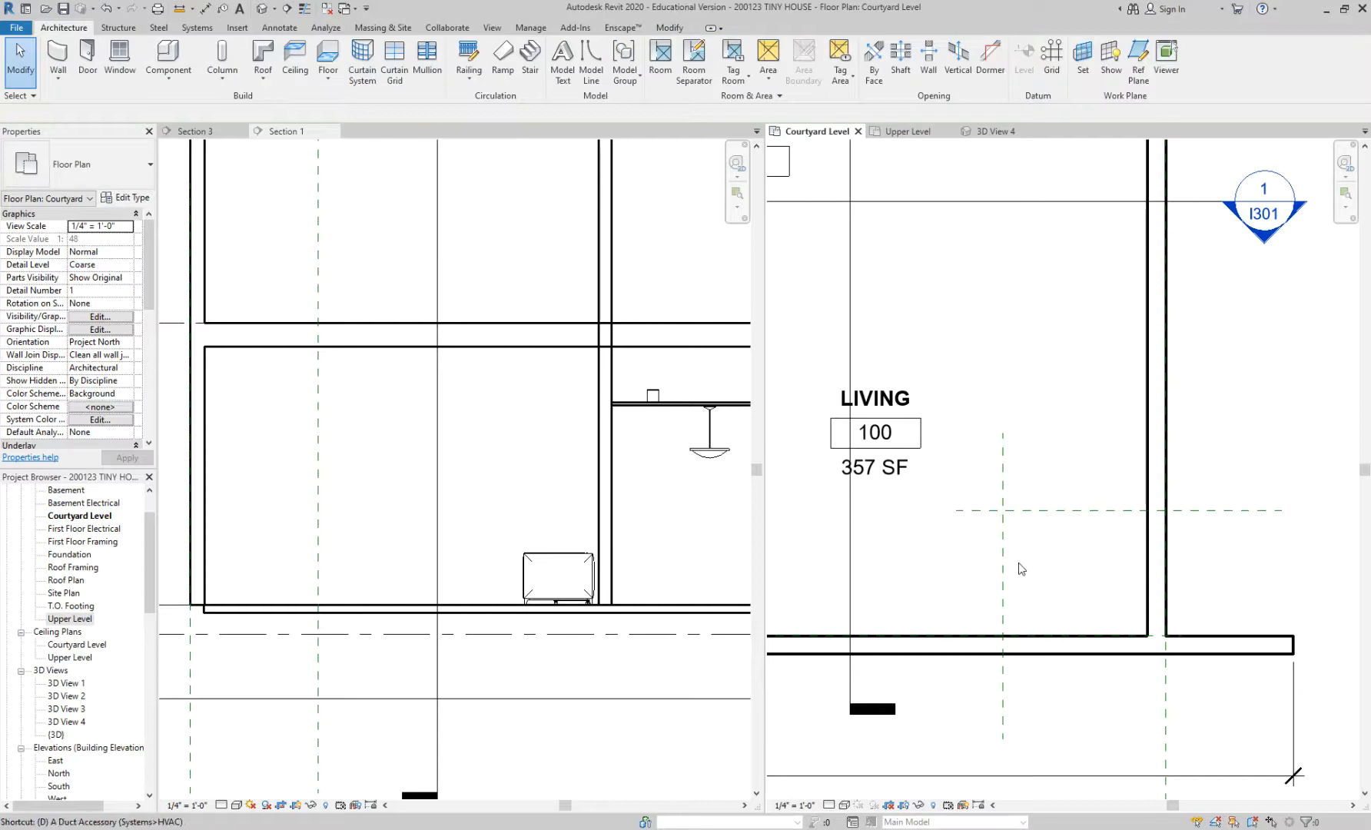
click(1003, 565)
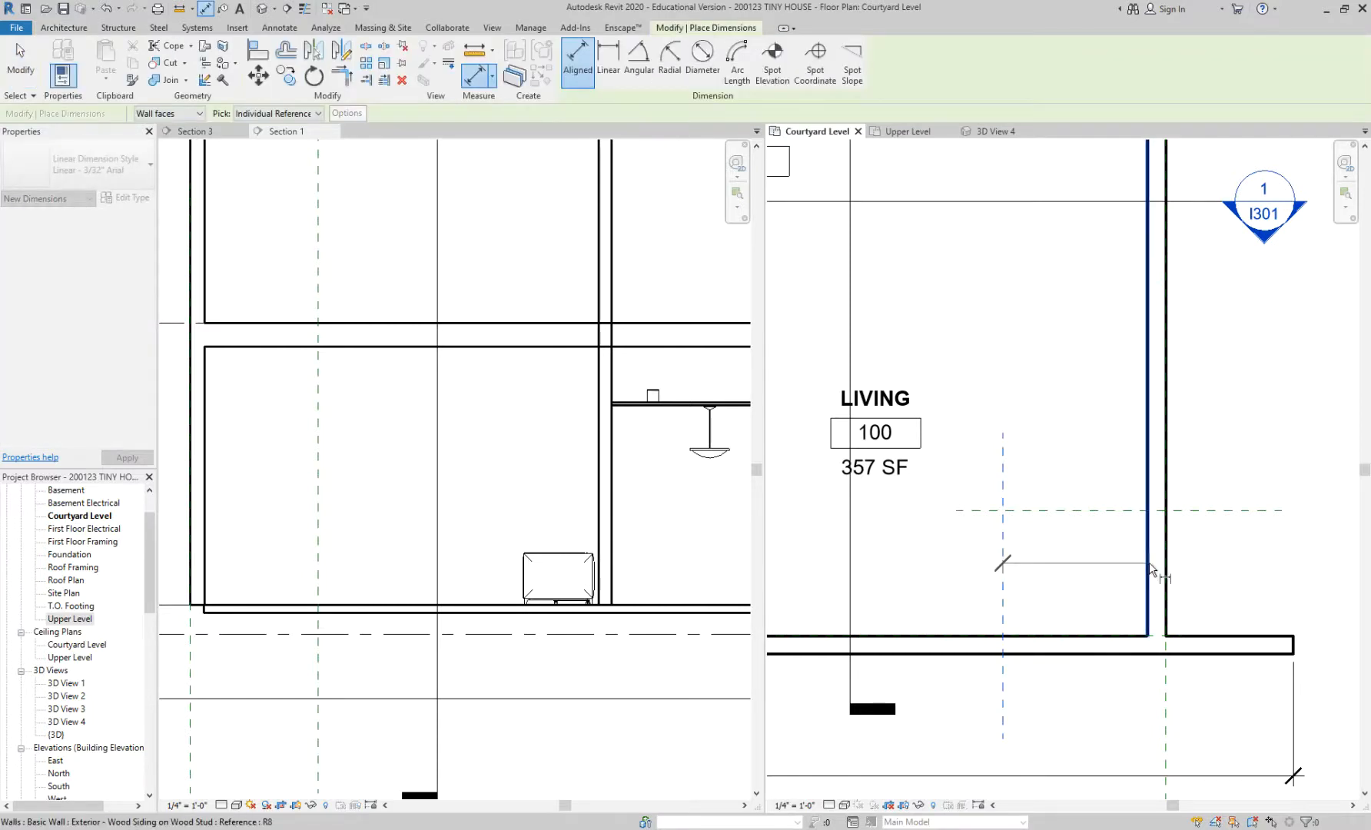
click(1147, 569)
click(1130, 730)
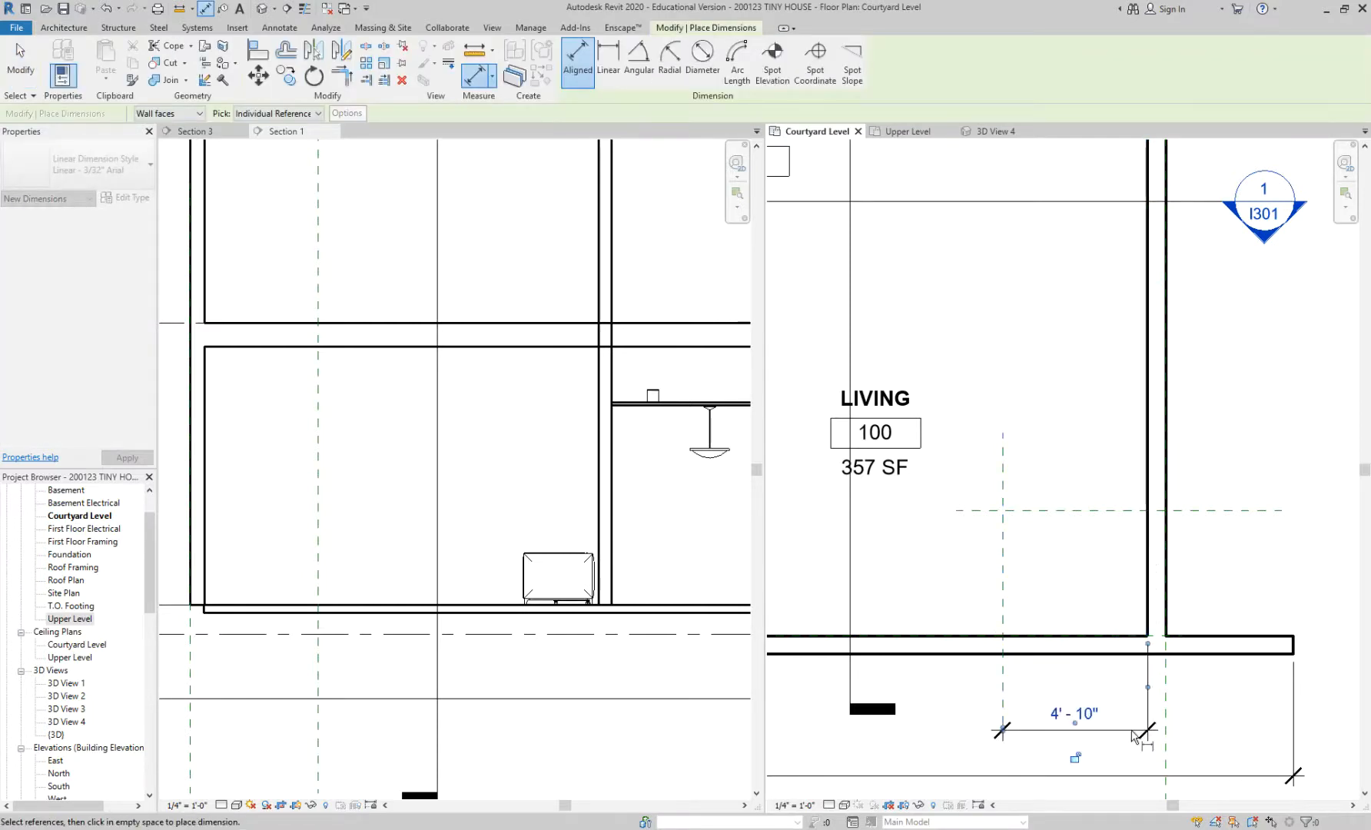
Step: Dimension the distance from the east-west reference plane to the inner face of the south wall, placing it outside the east wall
click(1069, 510)
click(1080, 636)
click(1230, 696)
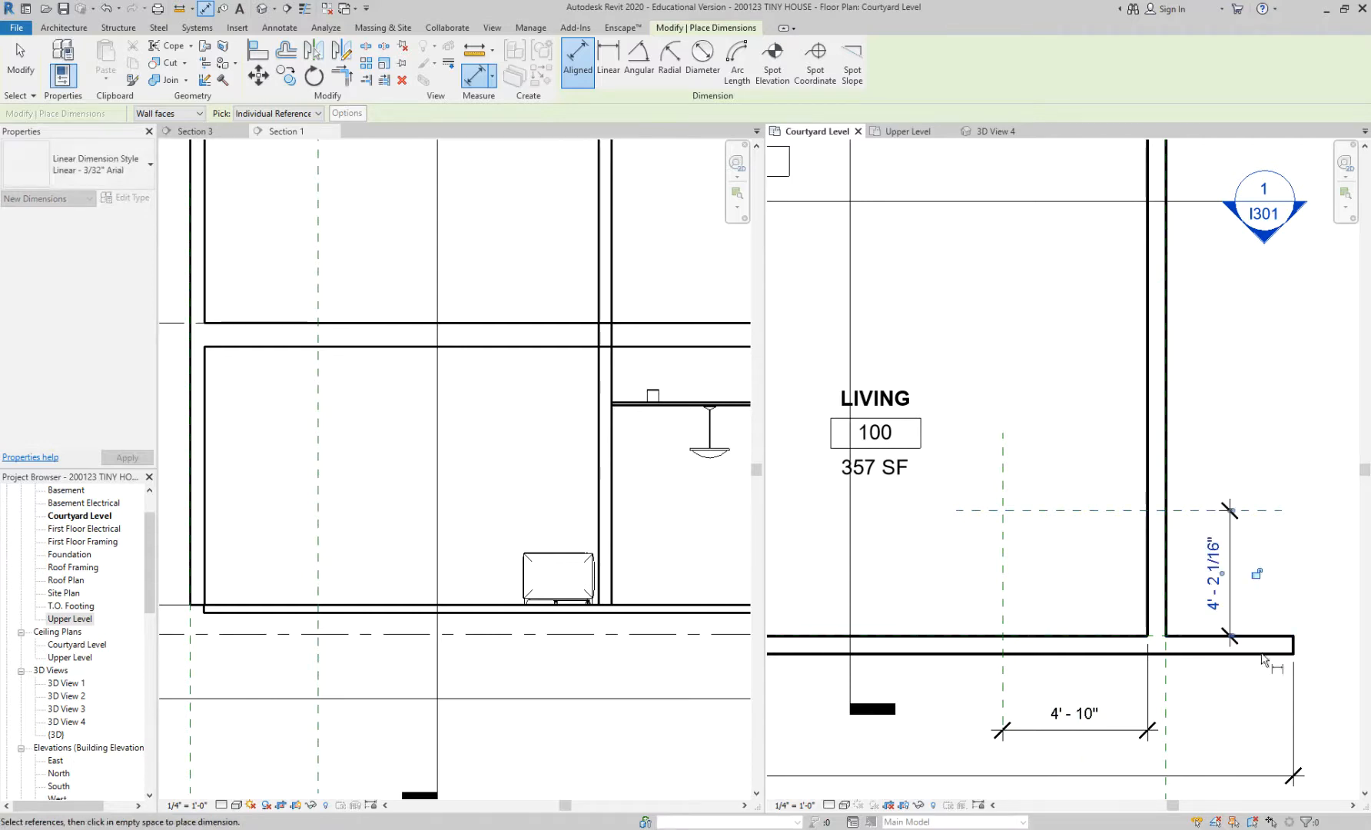
key(Escape)
key(Escape)
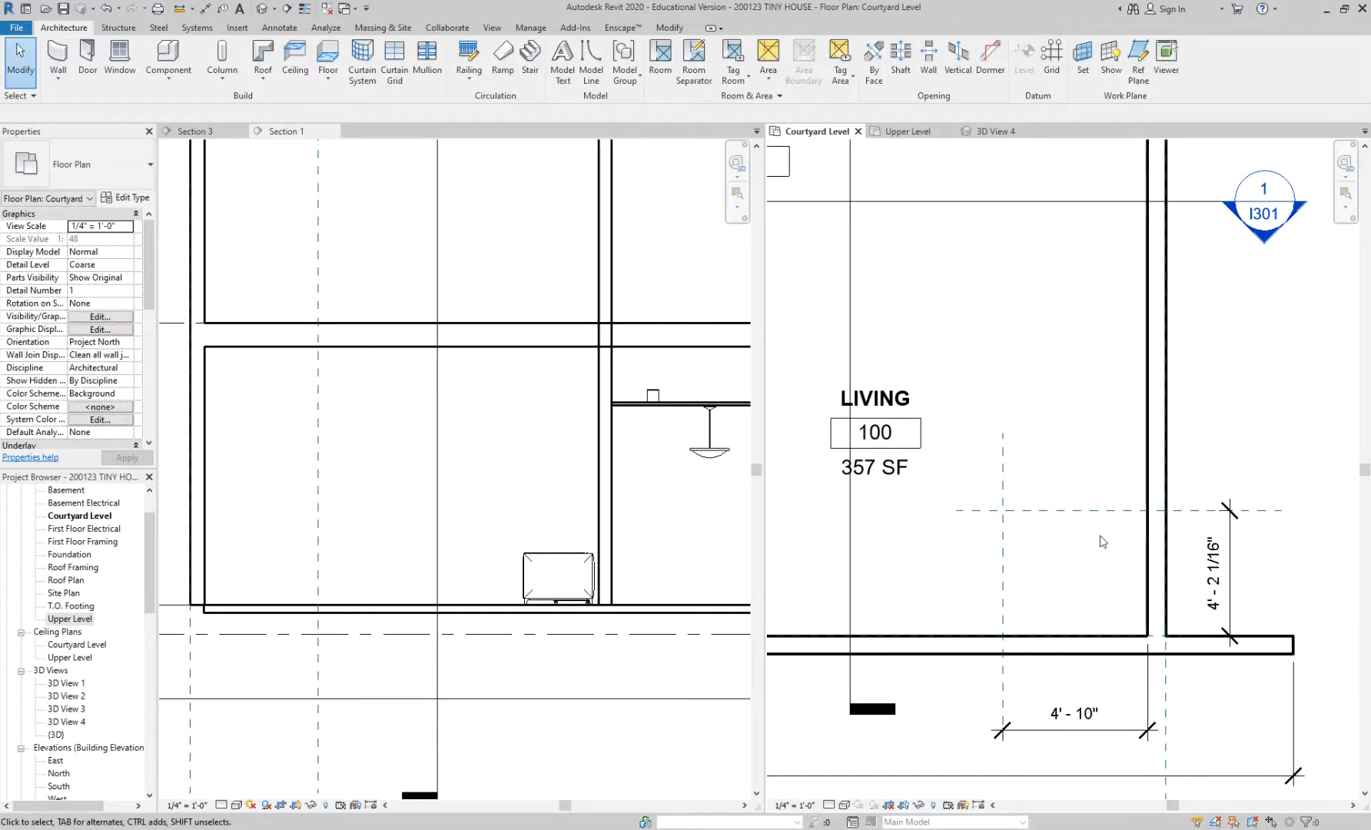
Step: Set the east-west reference plane 4' - 0" from the inner face of the living room's south wall
middle_drag(1301, 592, 1223, 529)
scroll(1223, 530, up, 1)
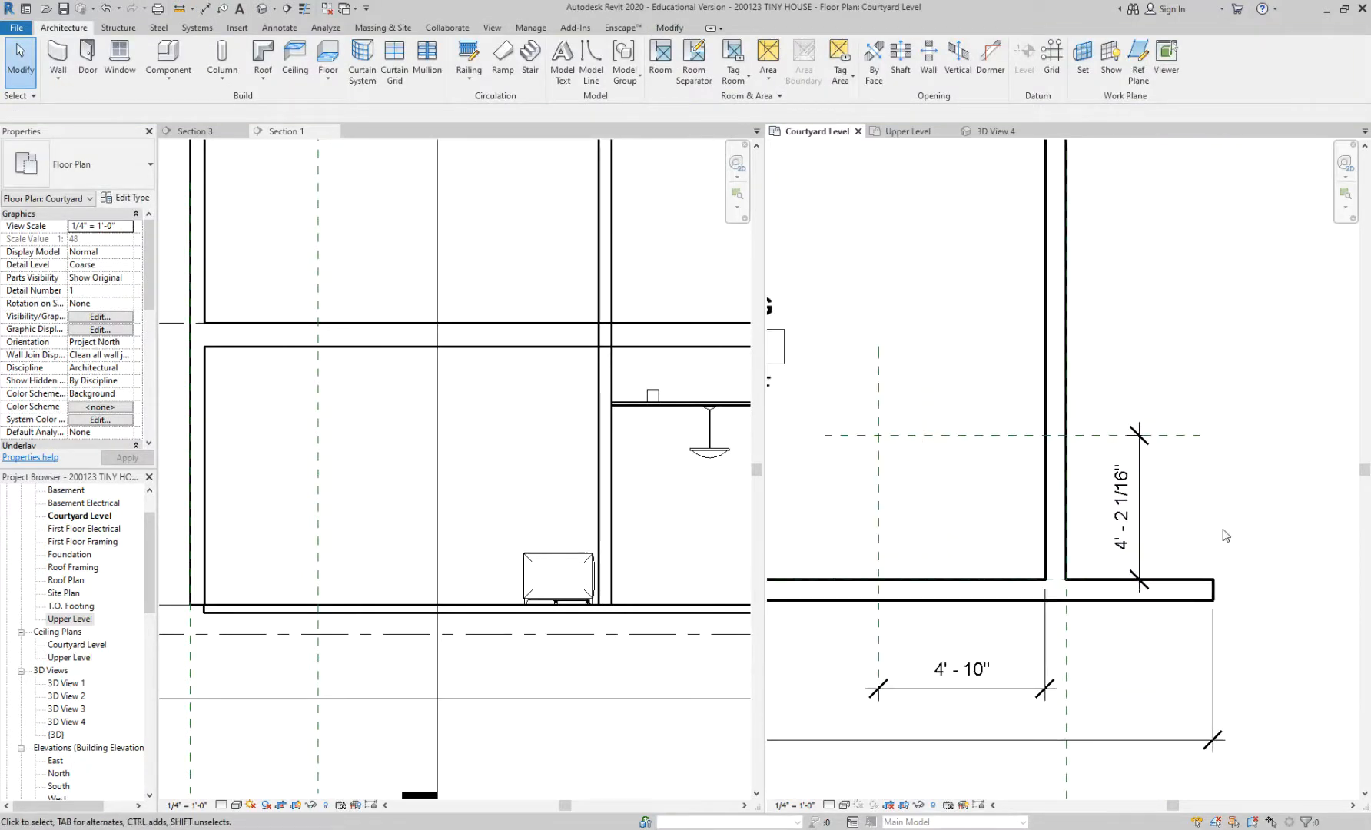
click(953, 436)
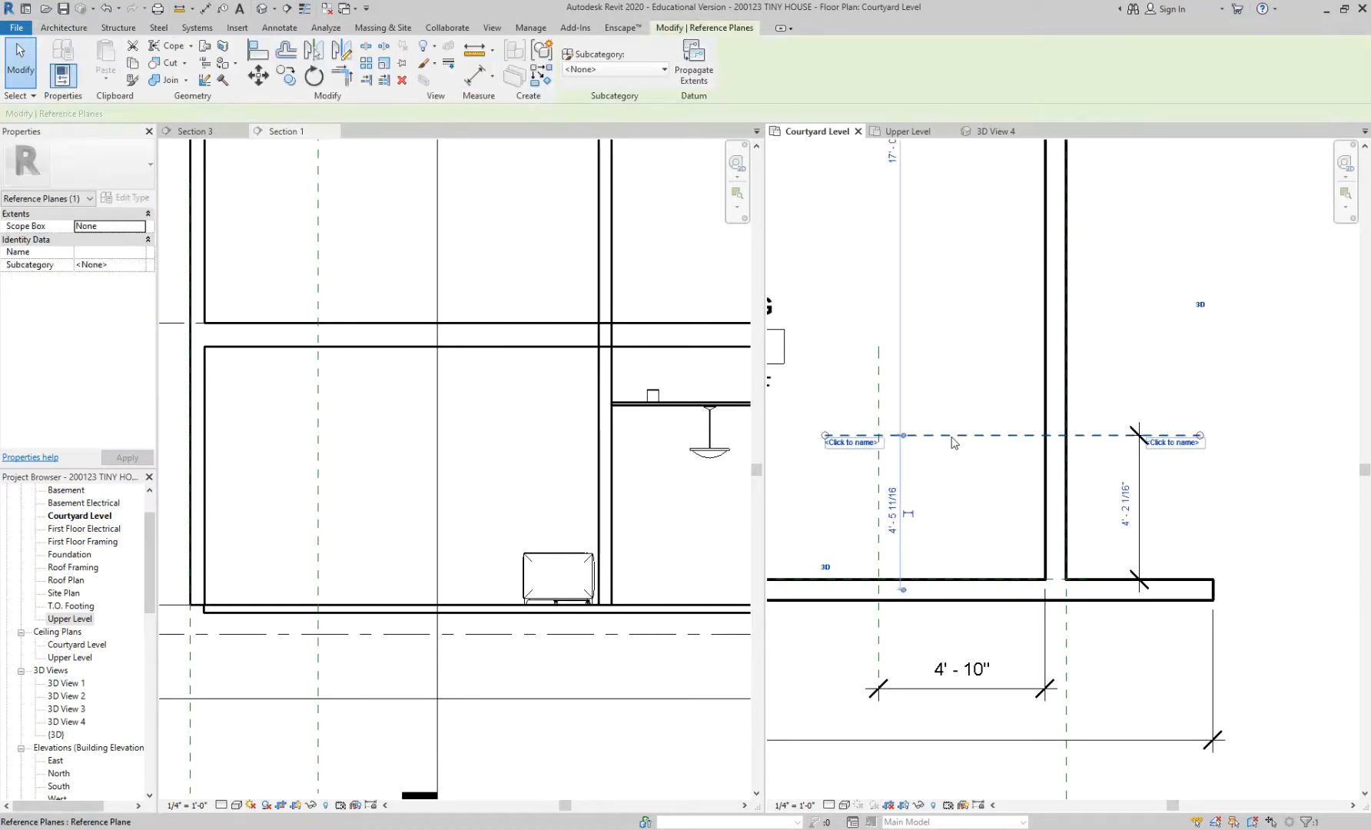
click(1128, 520)
text(4)
key(Return)
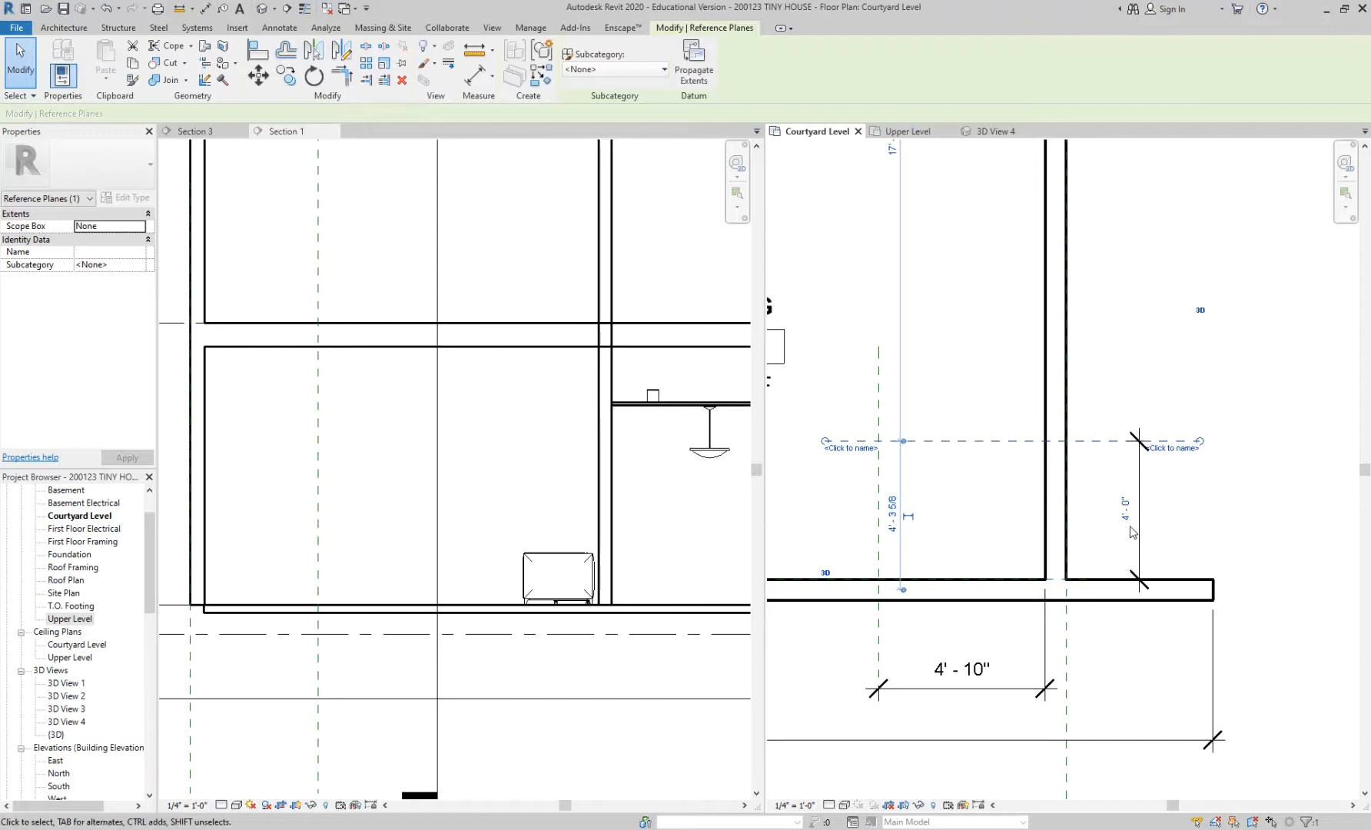
Step: Set the north-south reference plane 4' - 0" from the inner face of the living room's east wall
click(878, 367)
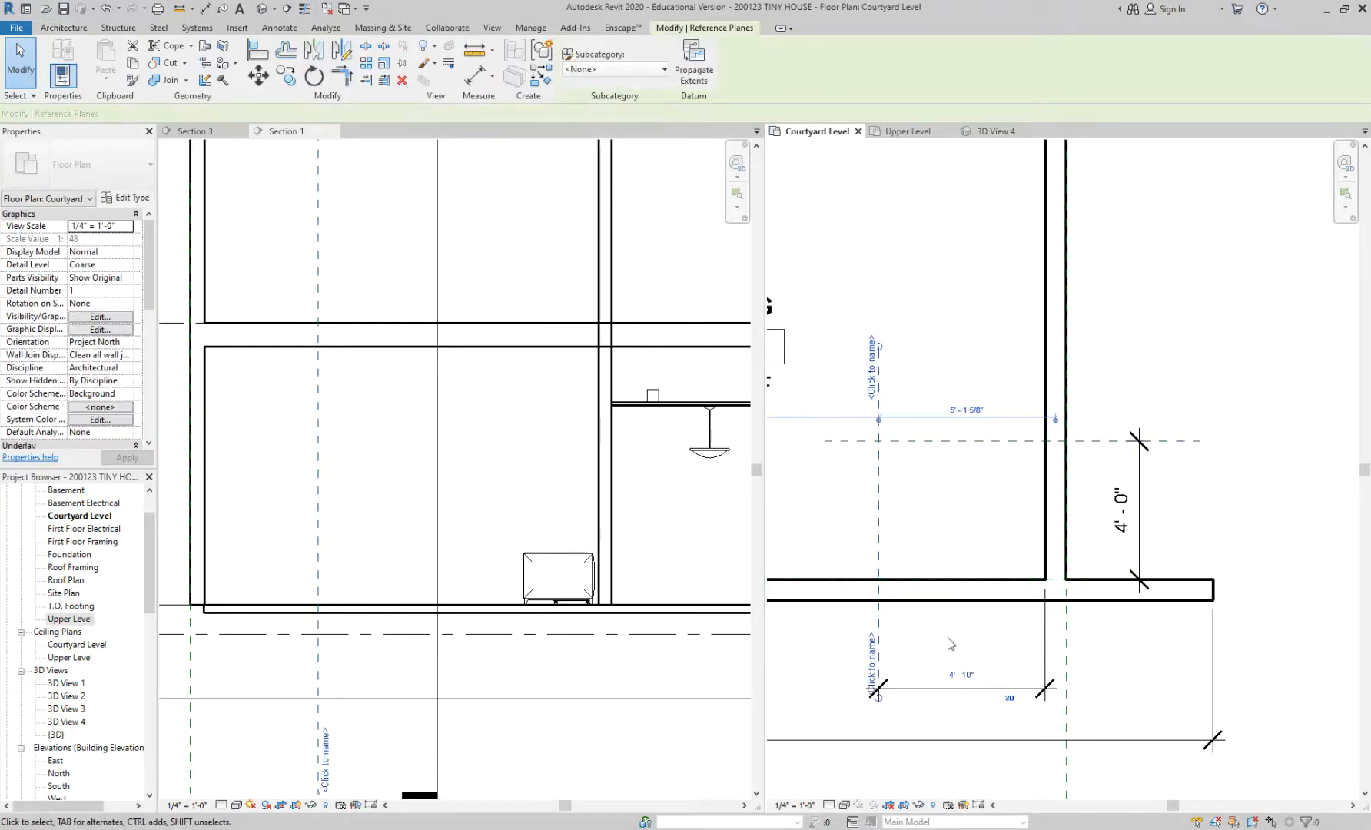
click(953, 669)
text(4)
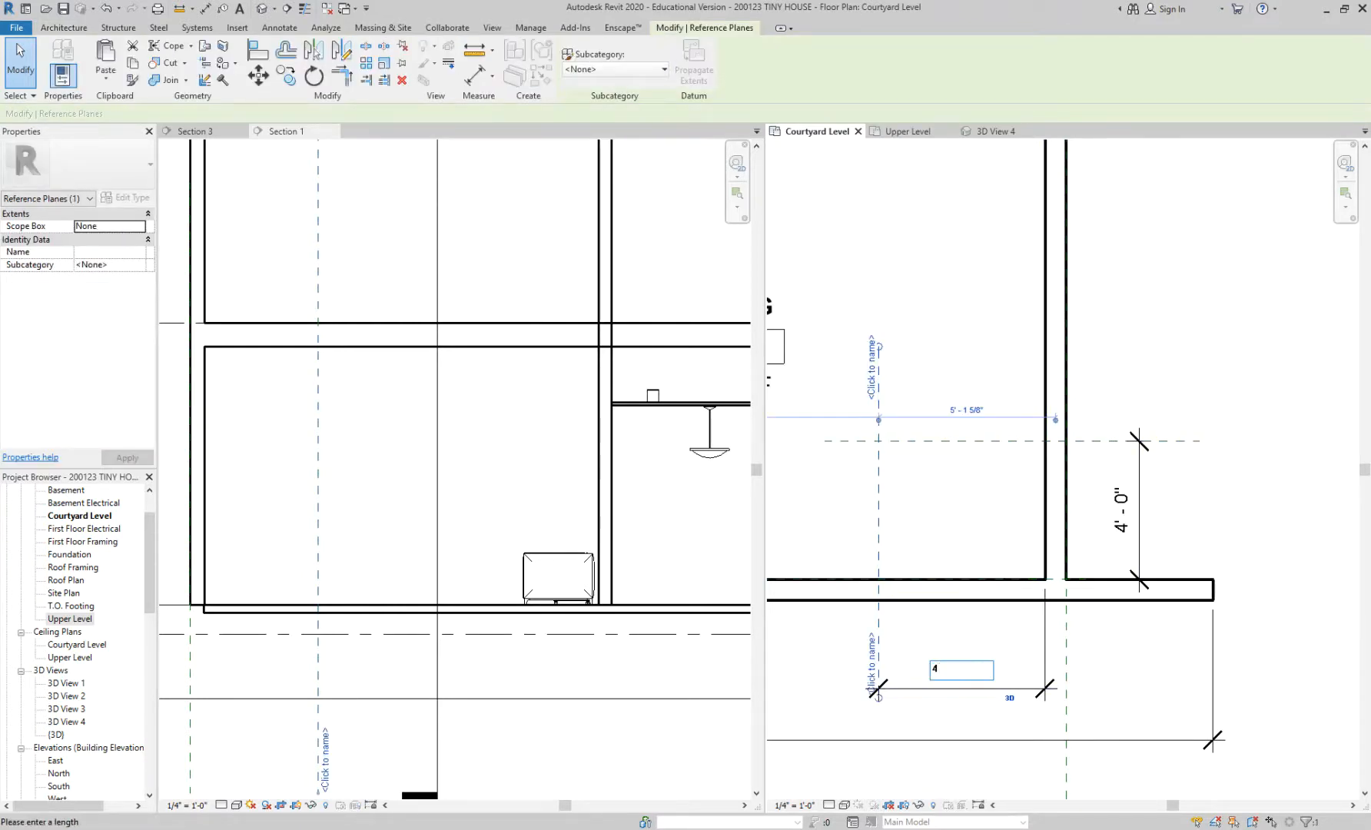
key(Return)
click(1204, 302)
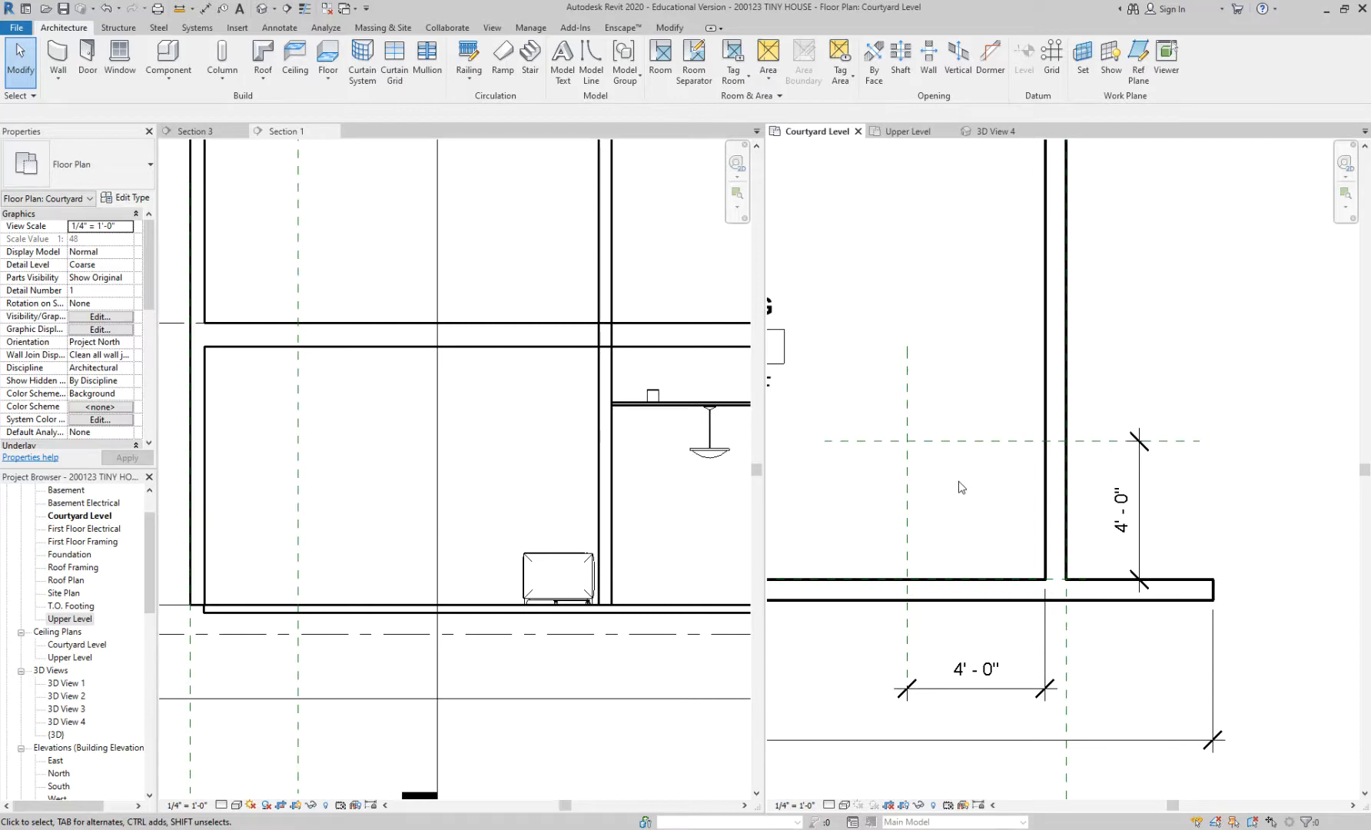
scroll(960, 487, down, 3)
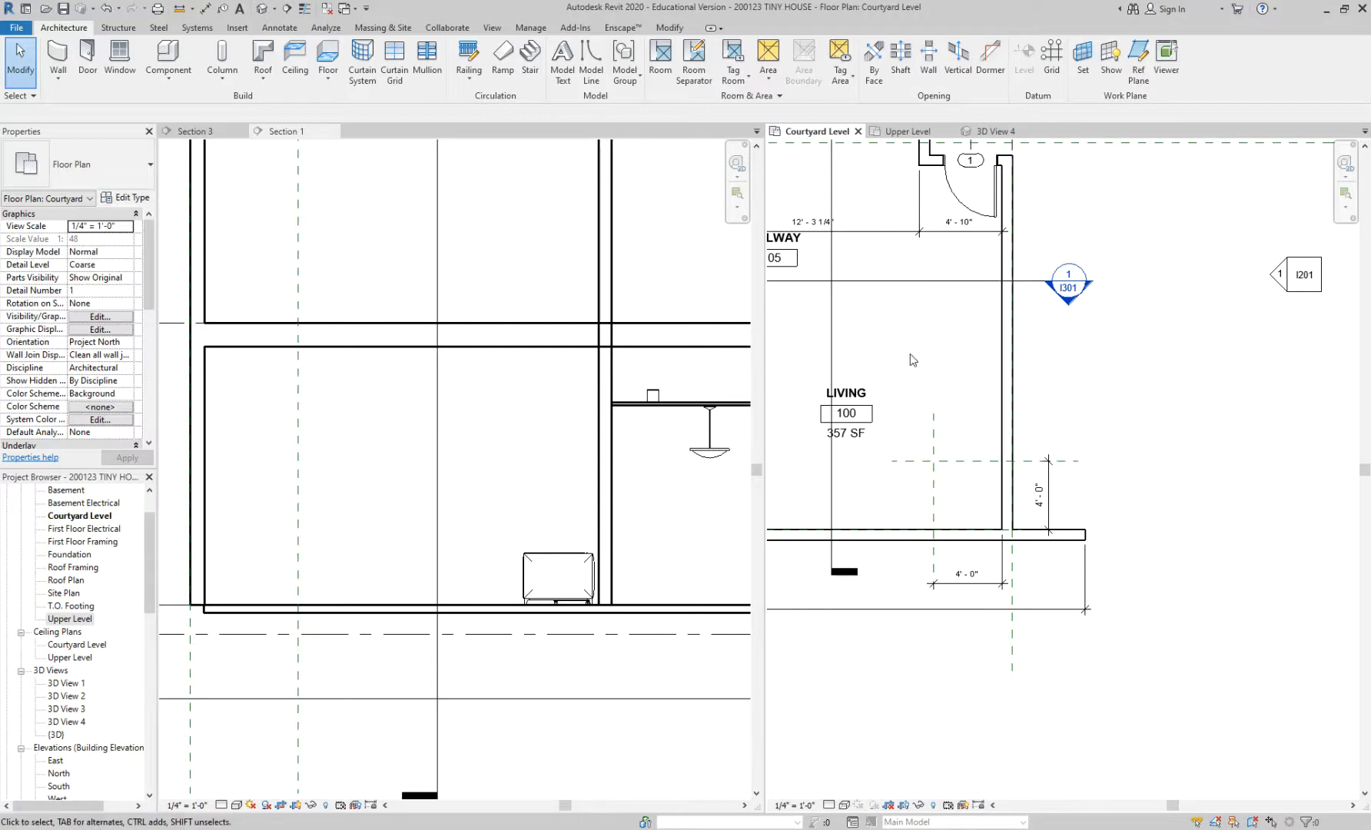
middle_drag(912, 359, 1028, 375)
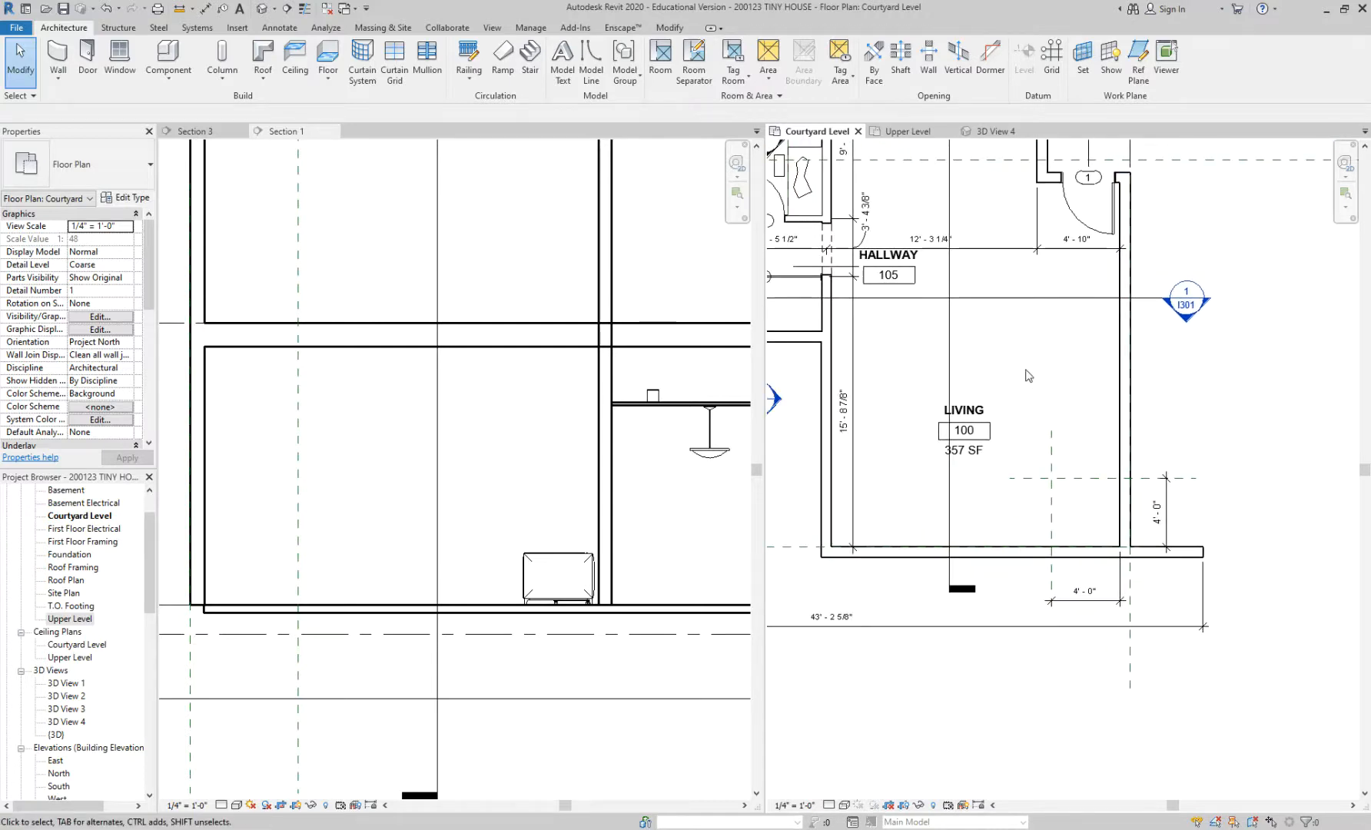
click(1006, 298)
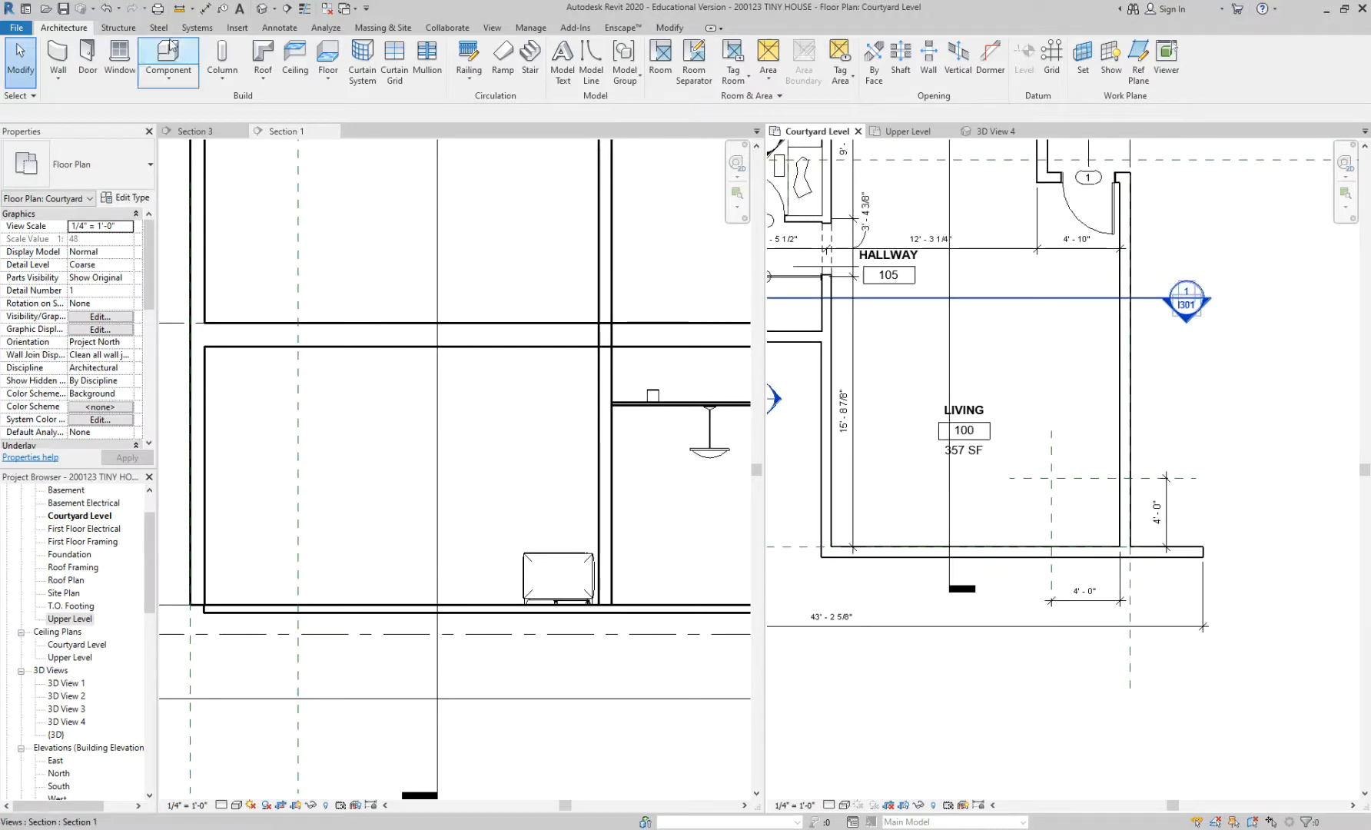
click(529, 60)
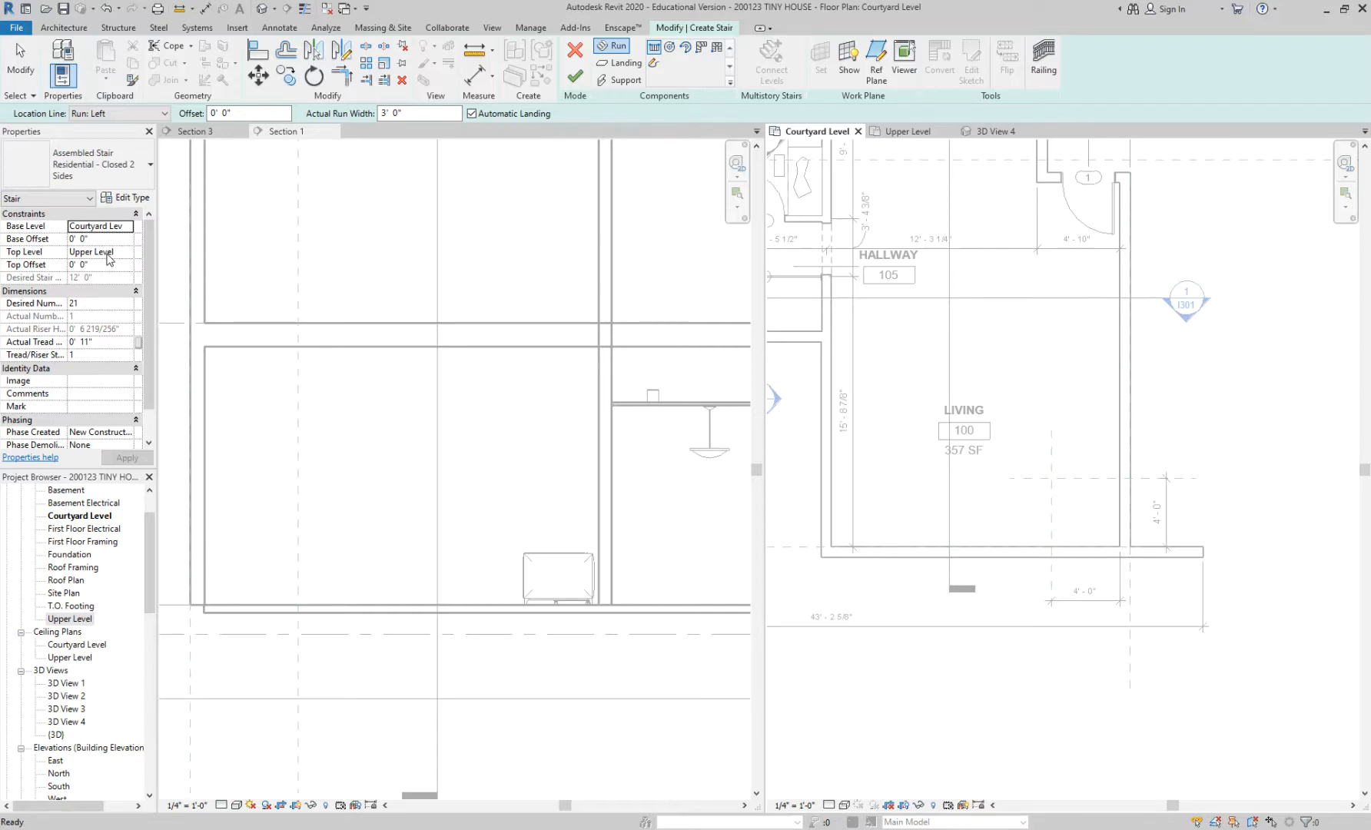
key(Escape)
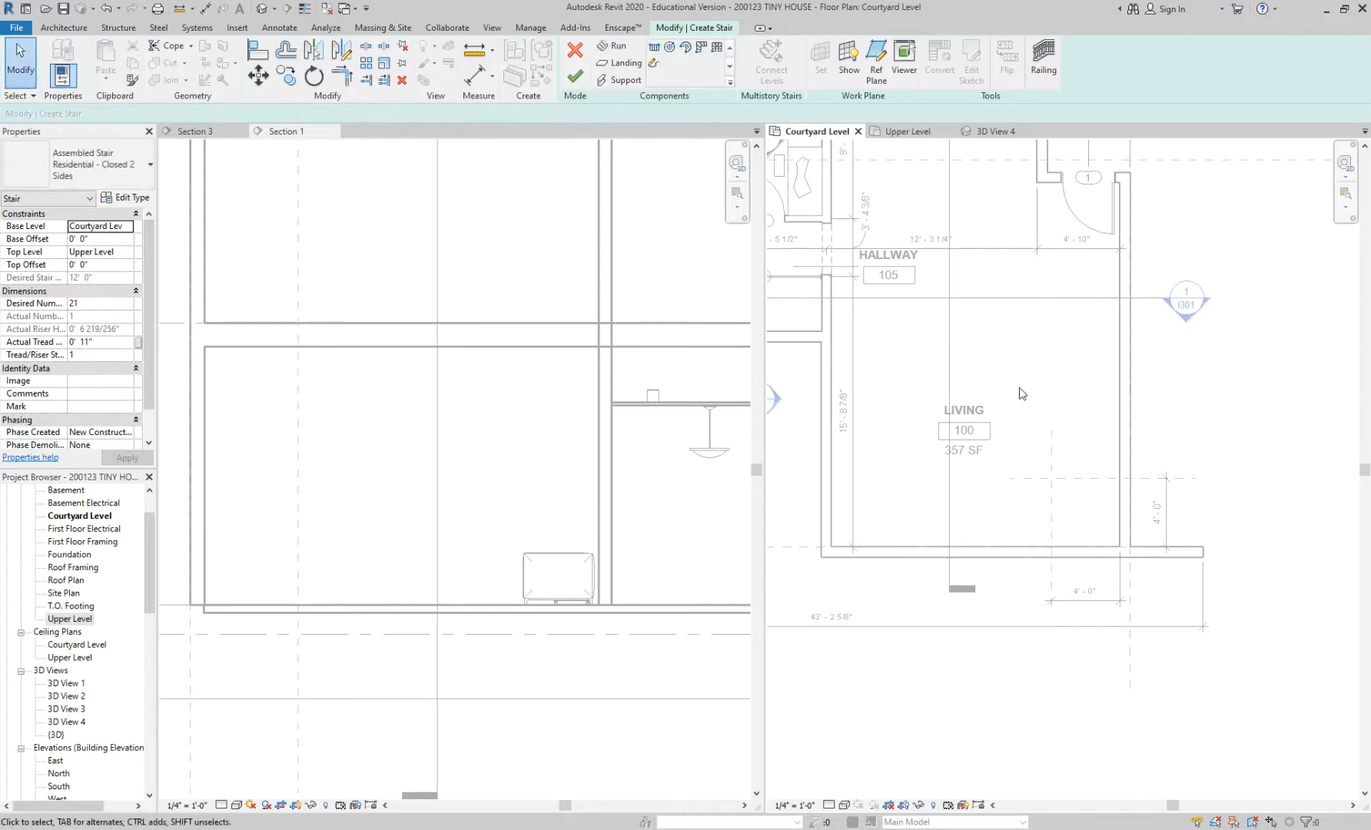
click(577, 51)
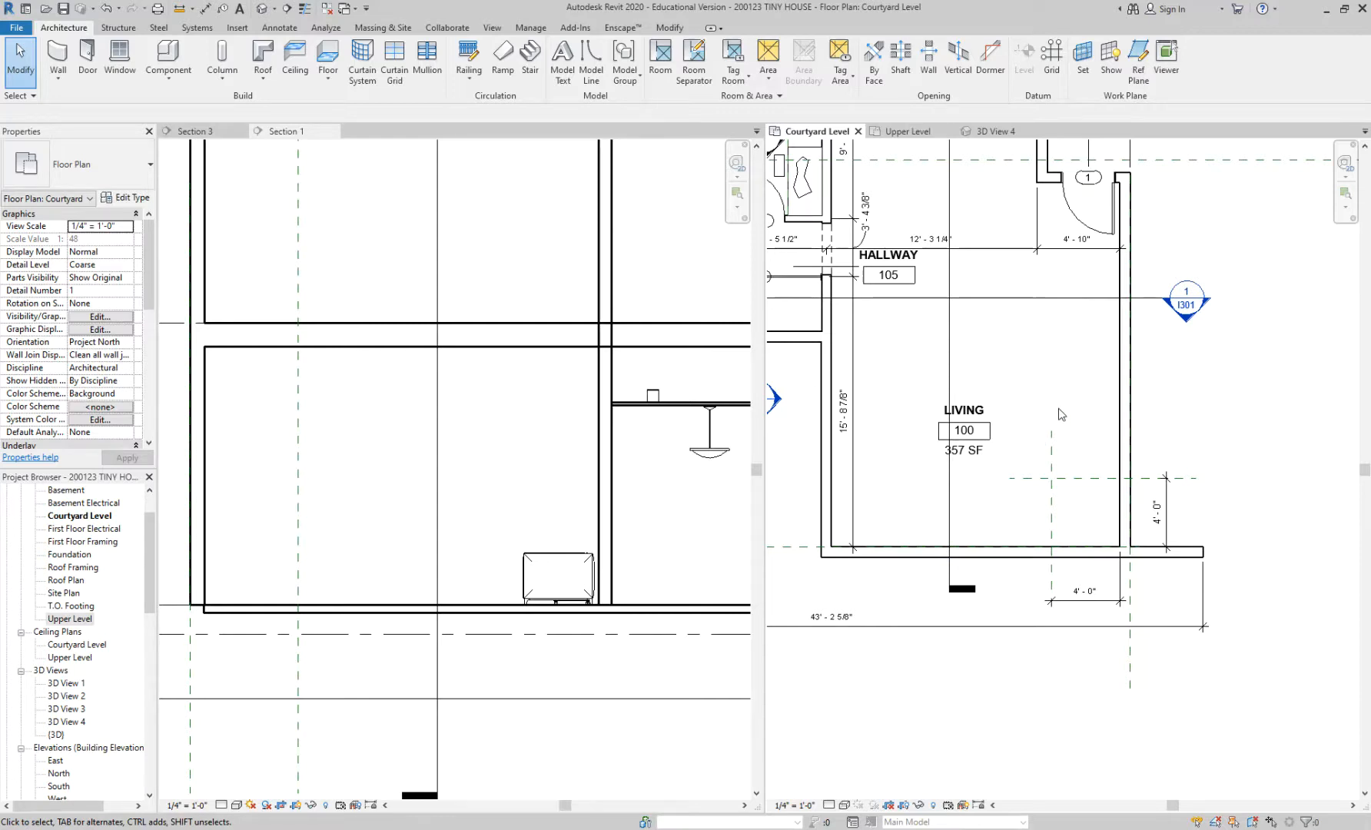
Step: Start a stair with a 3' - 0" wide run of five risers heading south along the east wall's inner face
scroll(1092, 427, up, 2)
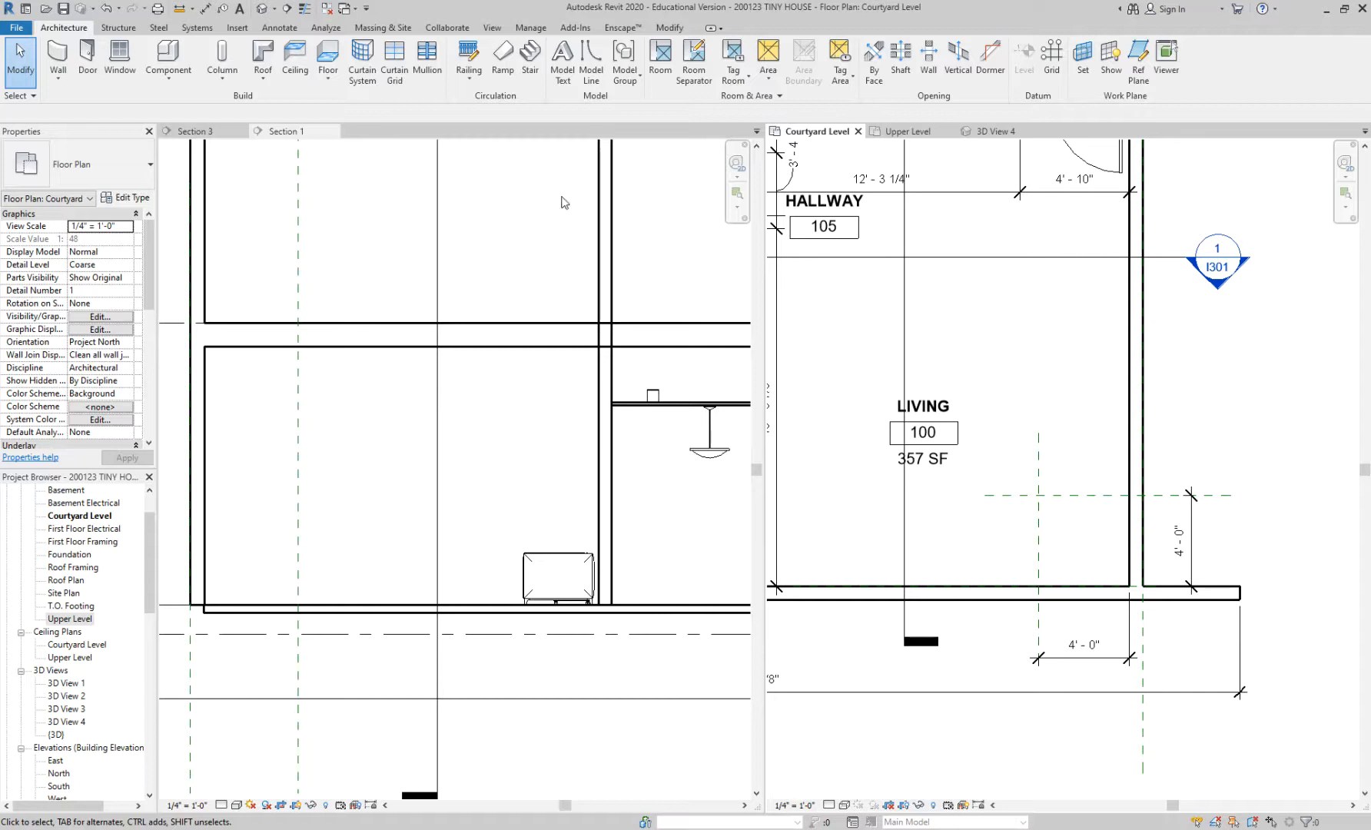
click(529, 57)
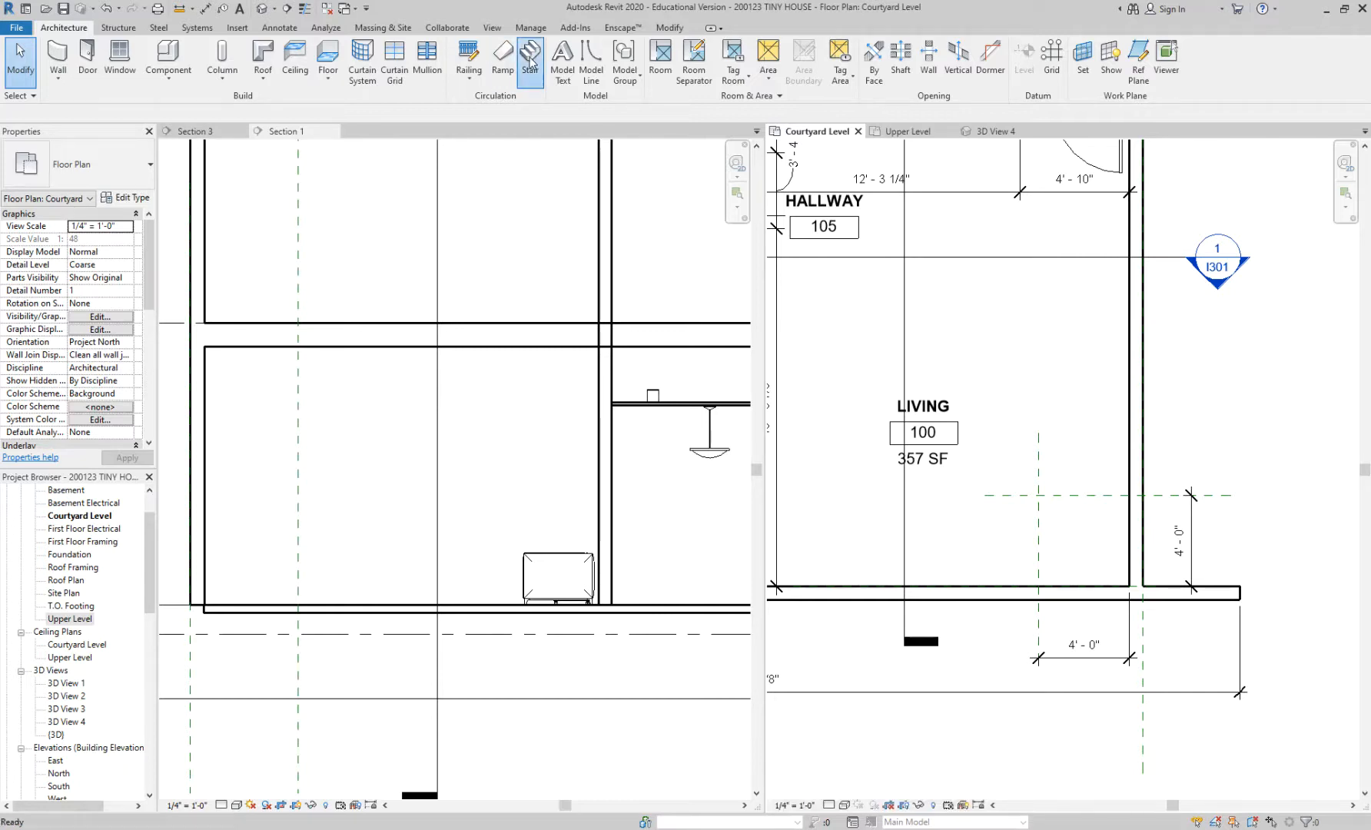
scroll(1133, 450, up, 1)
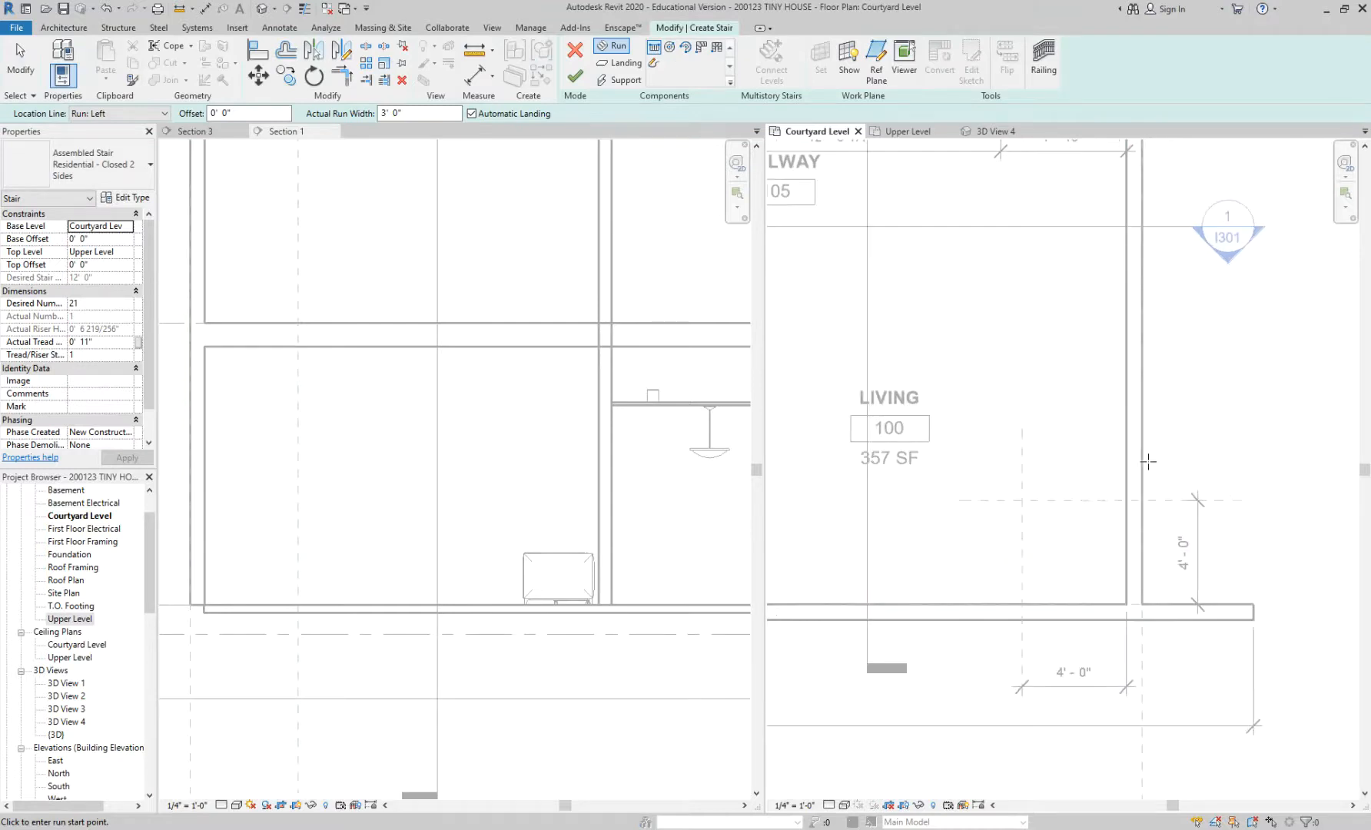
click(1124, 372)
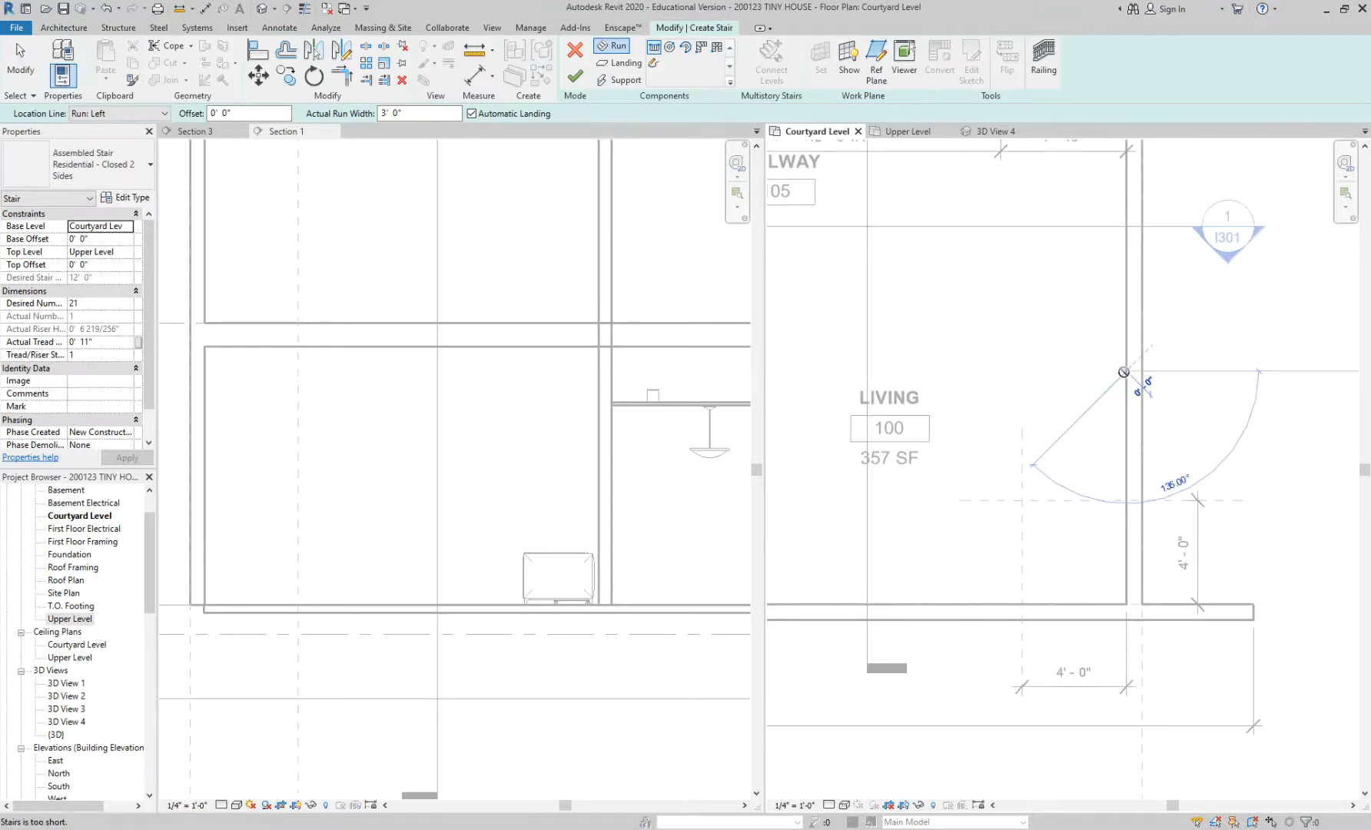
click(1124, 469)
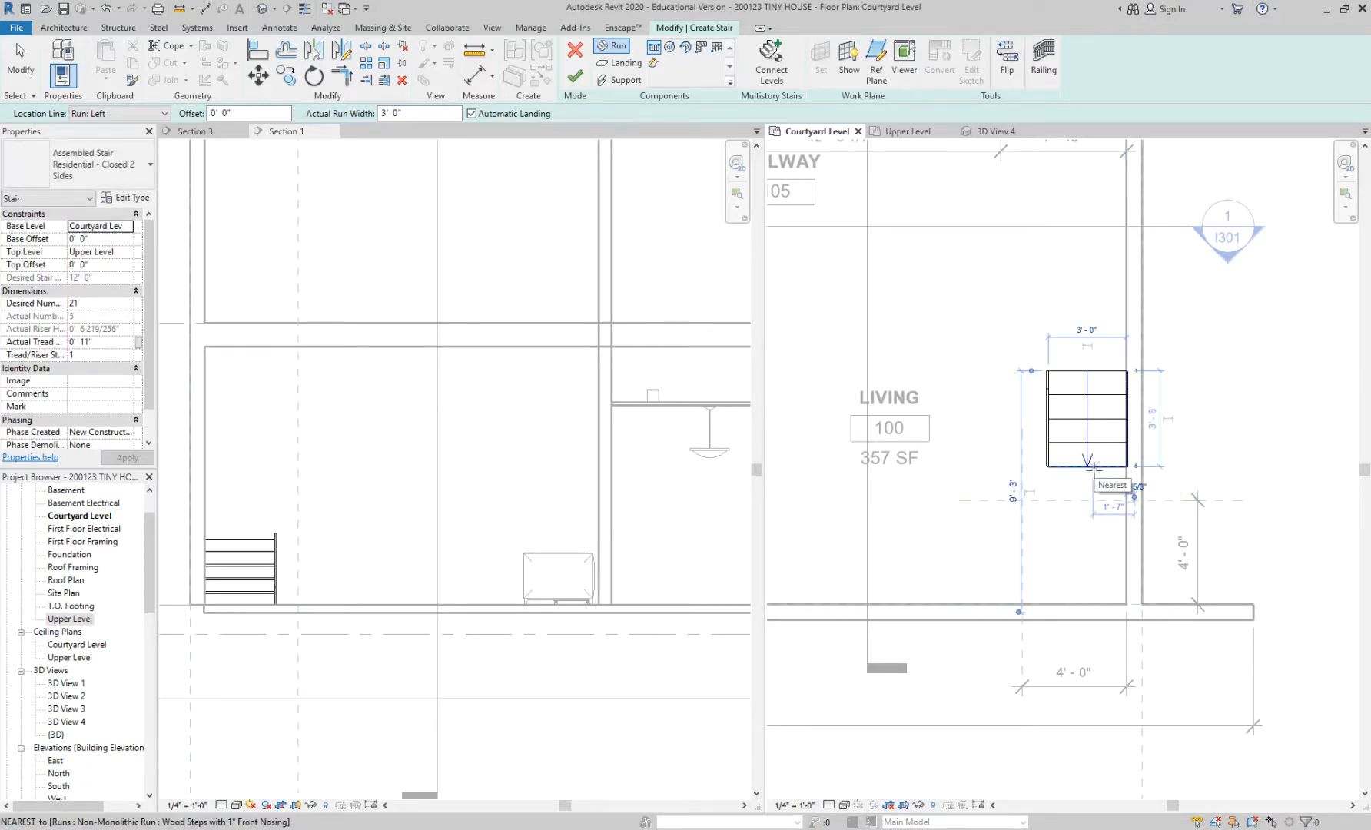
Step: Add a second run 9' - 2" long heading west along the south wall, starting where the north-south reference plane meets the wall face
scroll(1066, 560, up, 3)
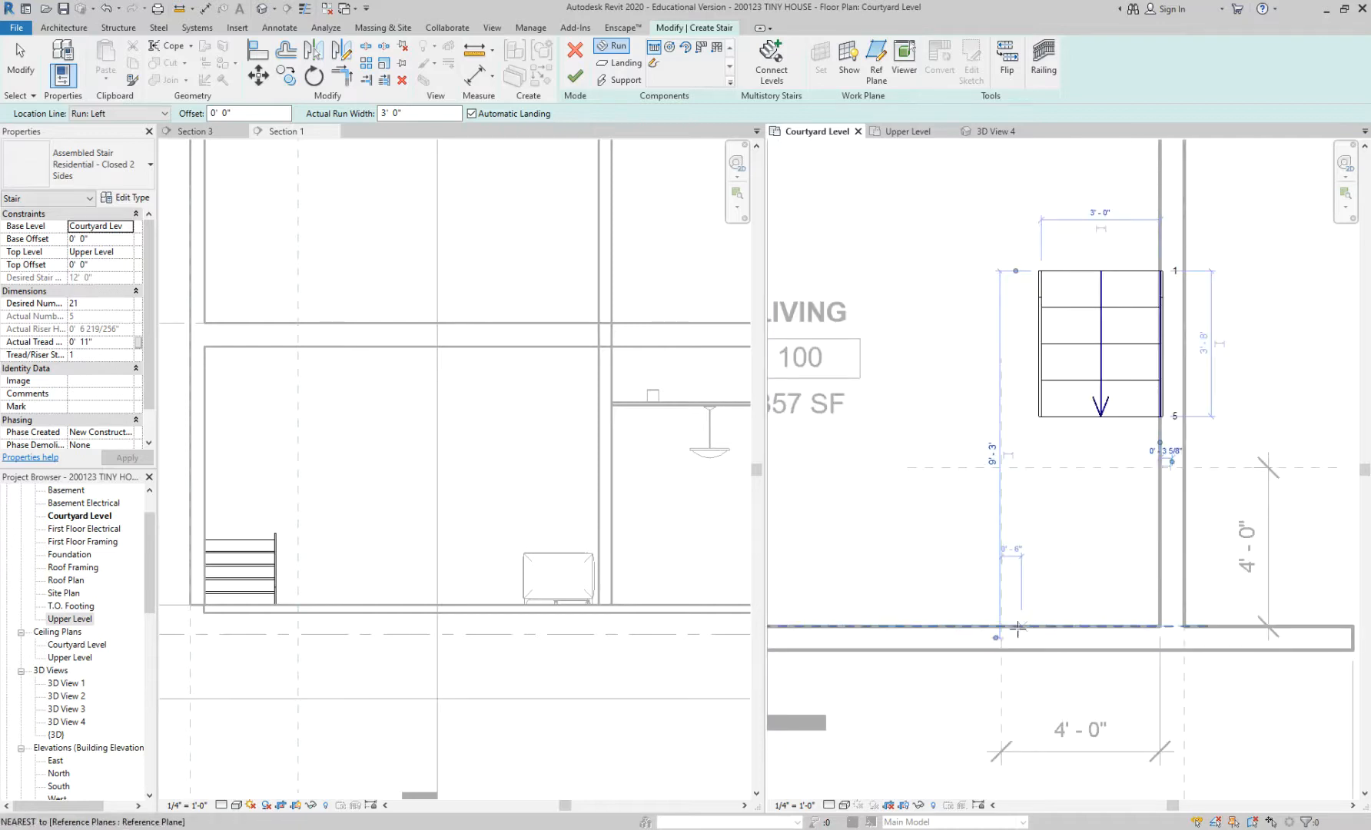
scroll(1006, 626, up, 2)
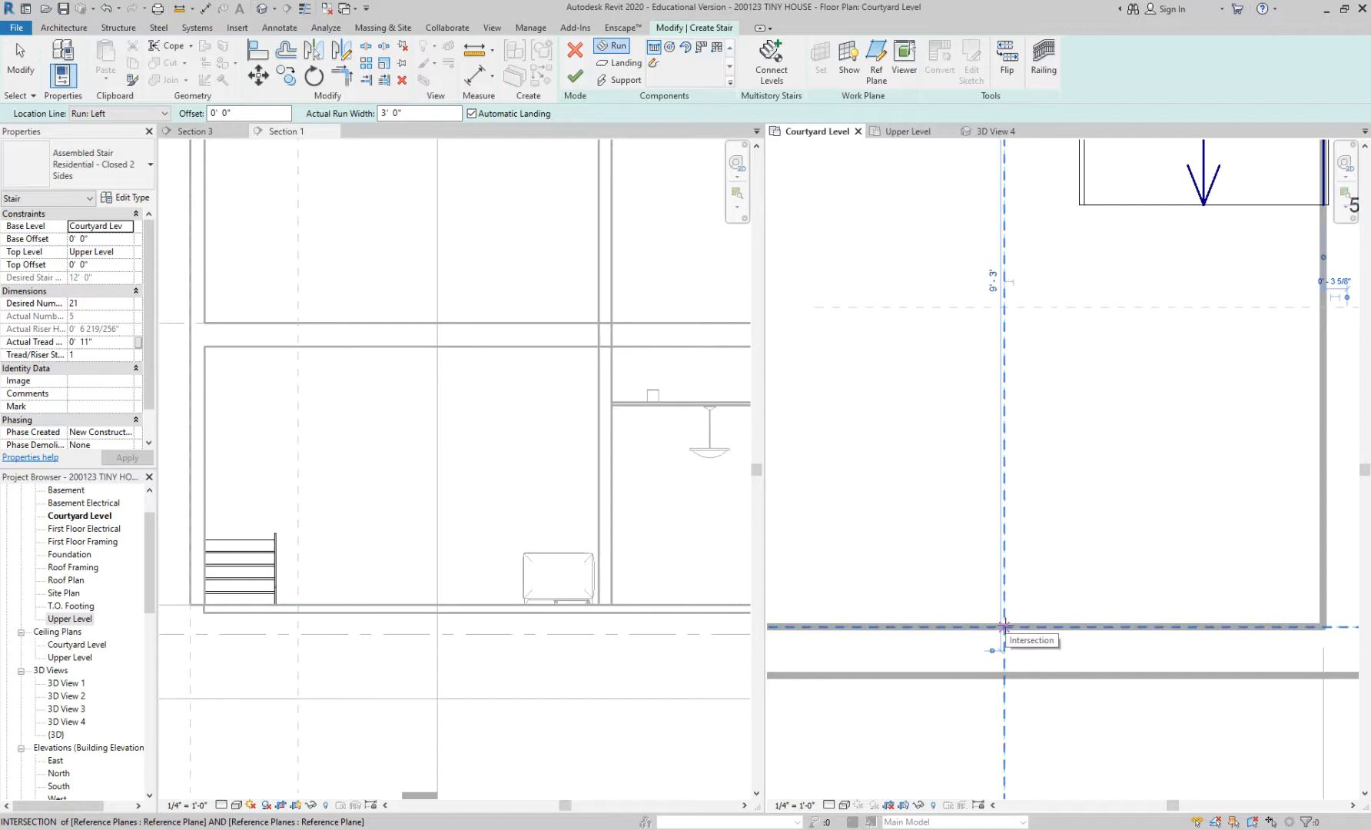
click(1005, 626)
scroll(1014, 635, down, 1)
middle_drag(1015, 636, 1256, 588)
scroll(1250, 582, down, 1)
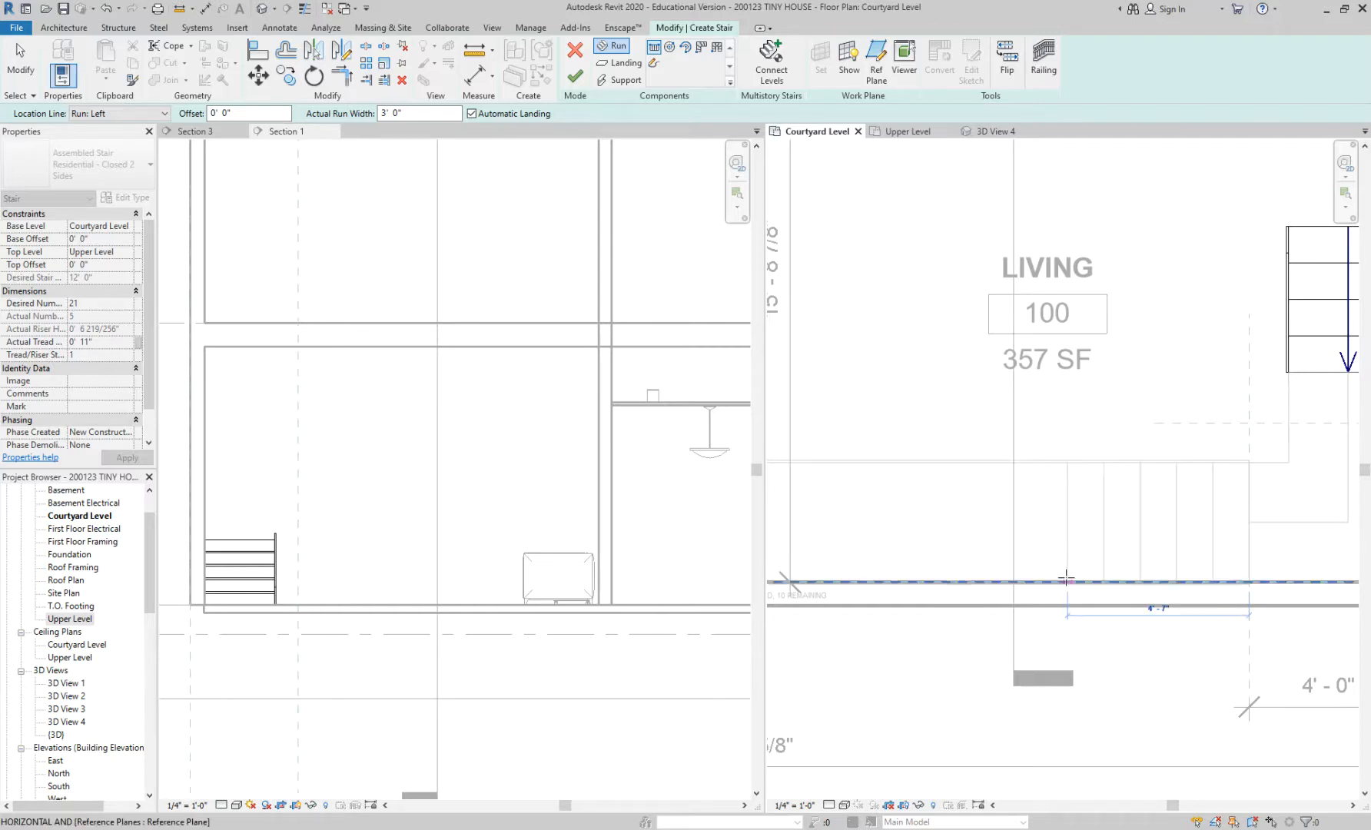
scroll(1067, 578, down, 2)
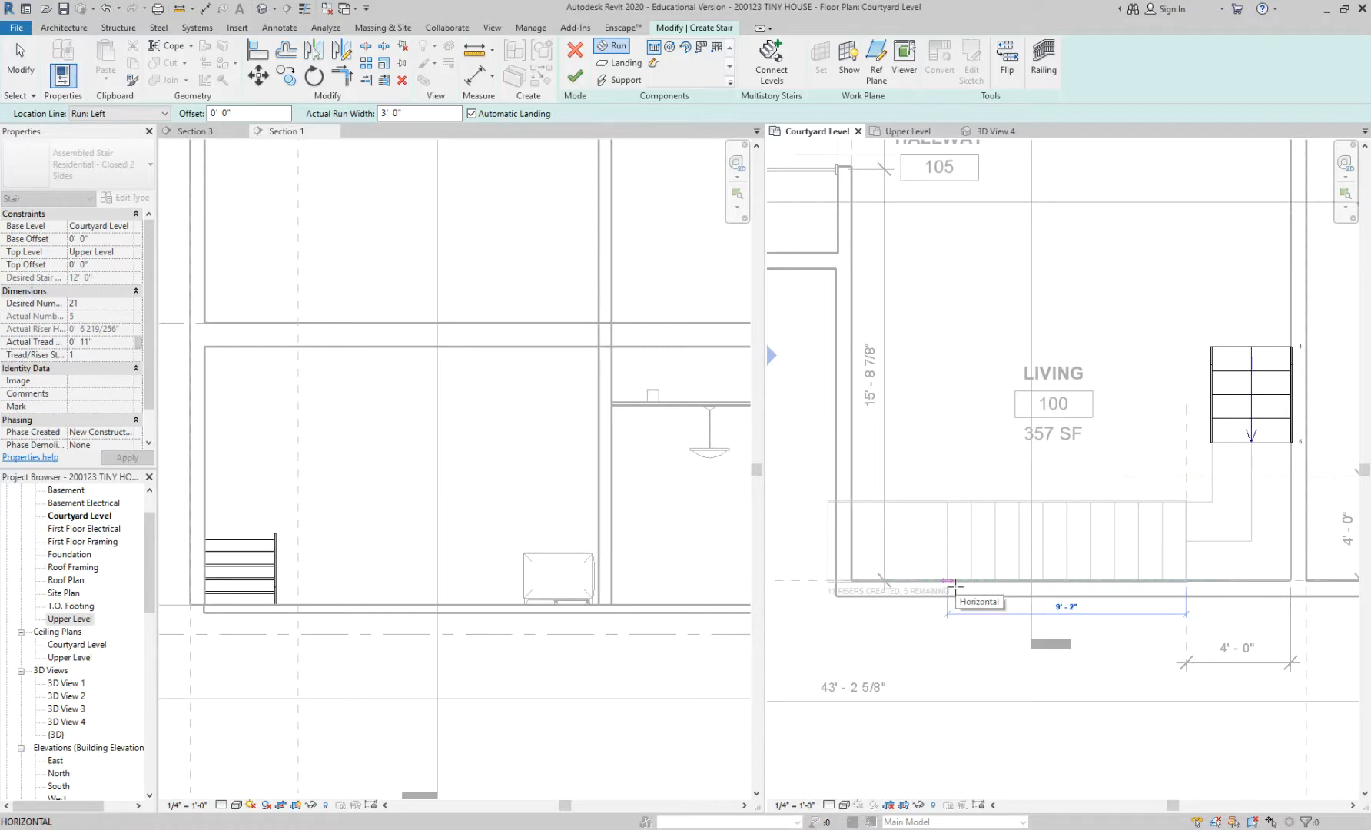
scroll(953, 586, up, 2)
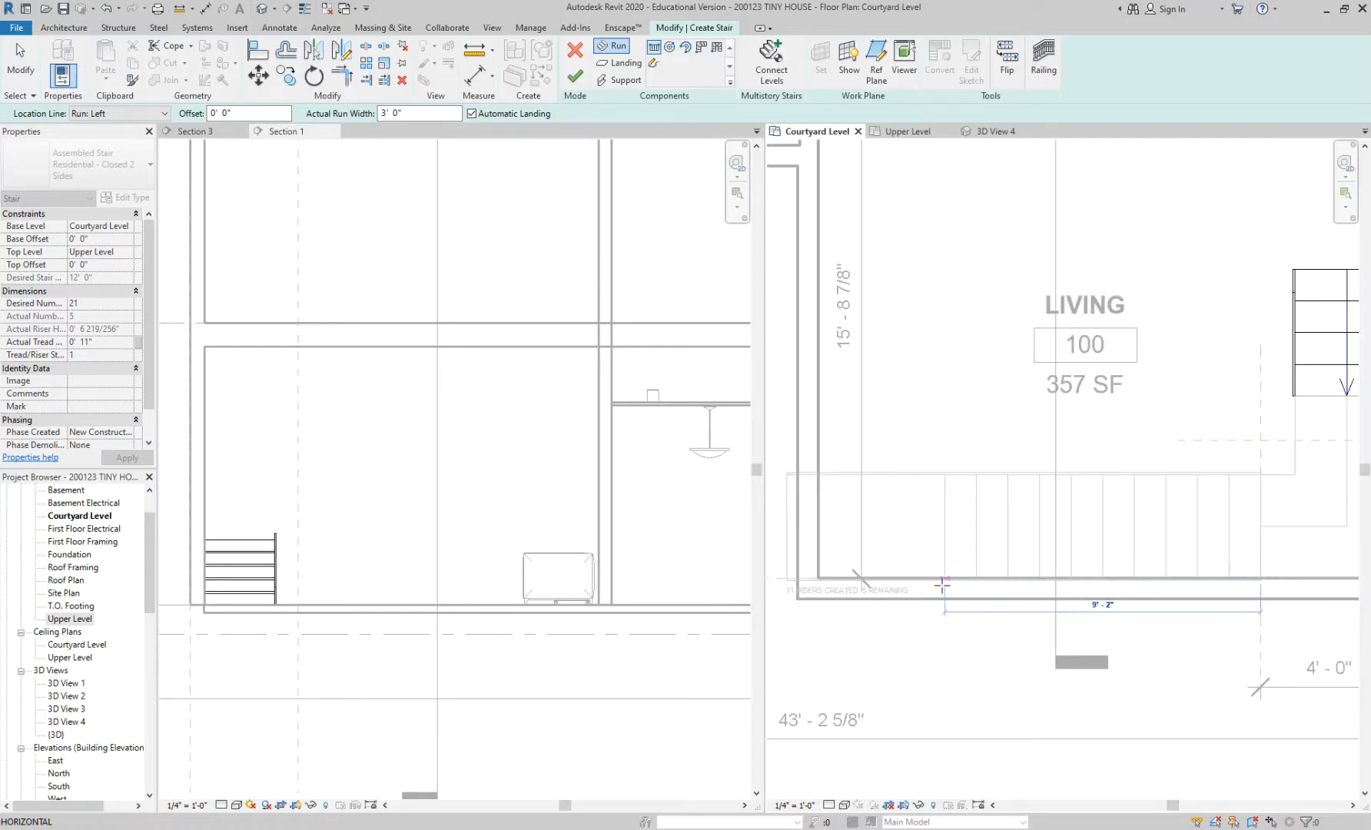
scroll(922, 583, up, 3)
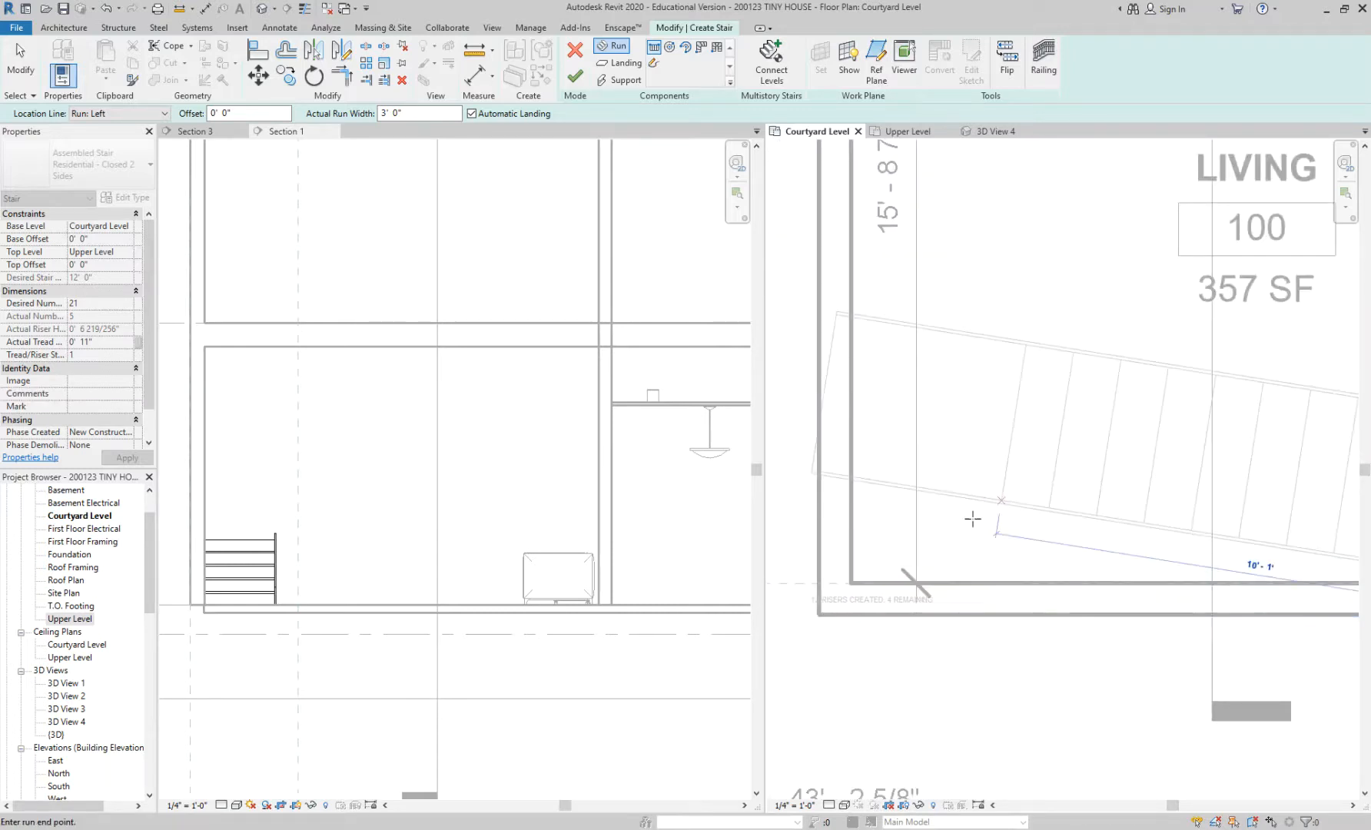
click(1044, 582)
scroll(1076, 691, down, 2)
middle_drag(972, 594, 933, 451)
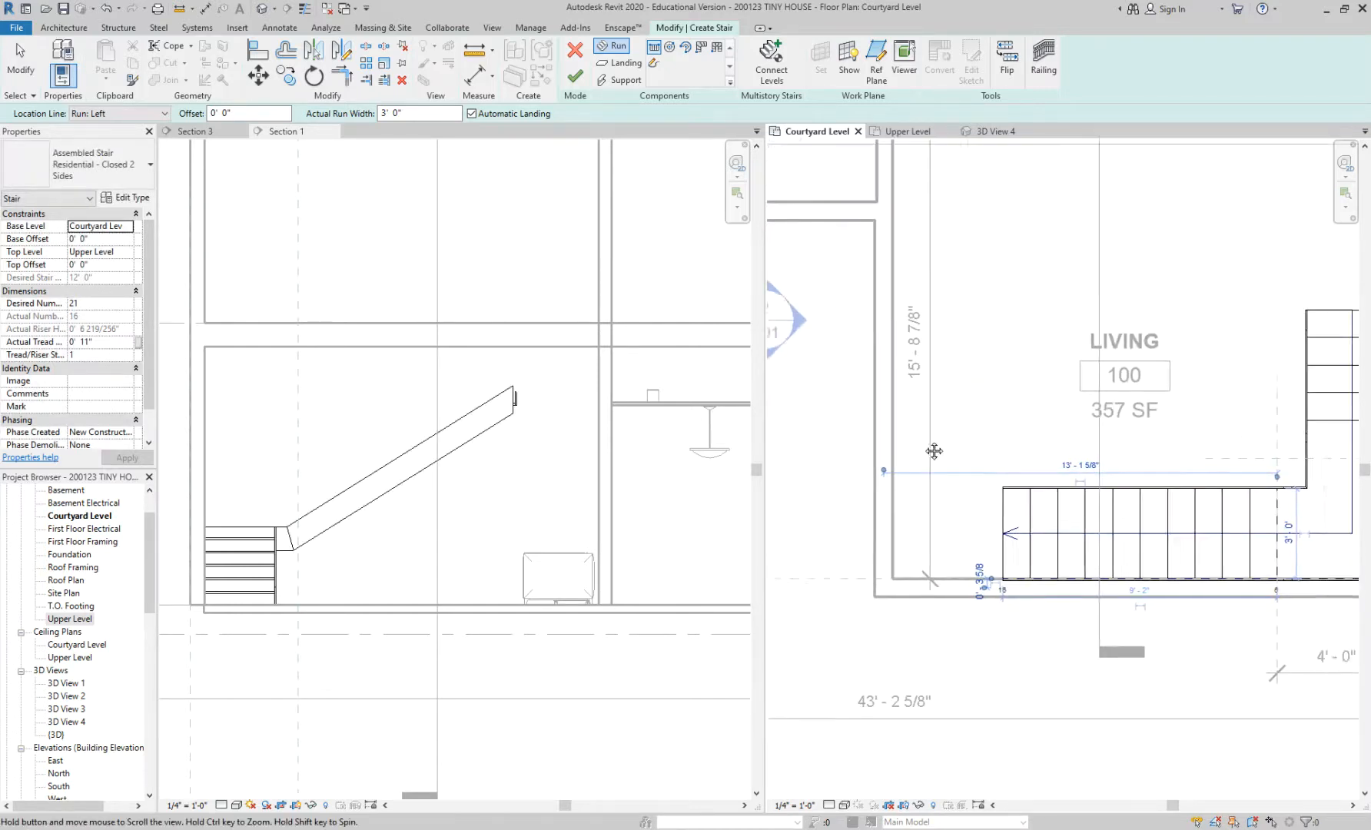
Step: Add the remaining five risers as a run heading north along the west wall, starting in line with the middle run's inner stringer
scroll(934, 451, down, 2)
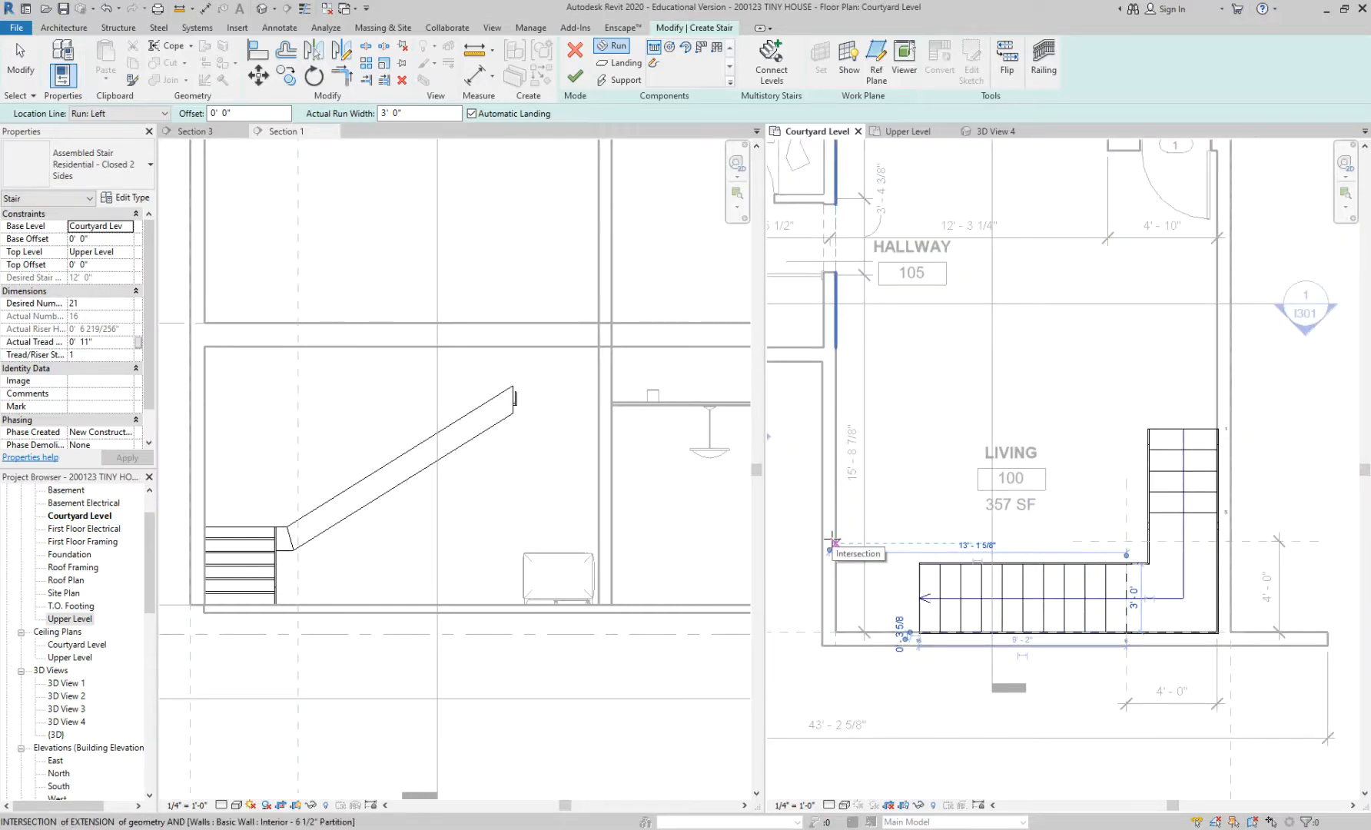
scroll(833, 542, up, 1)
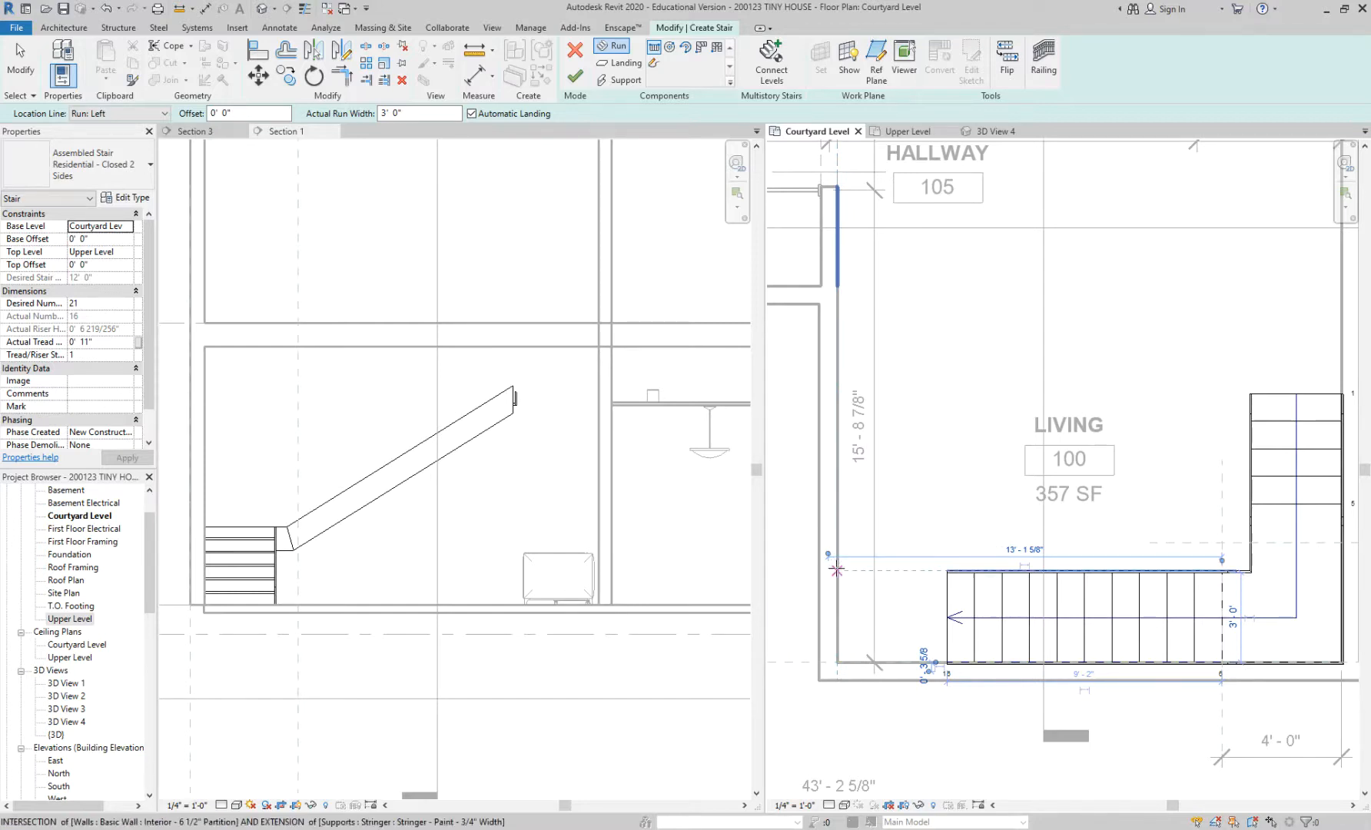
click(836, 570)
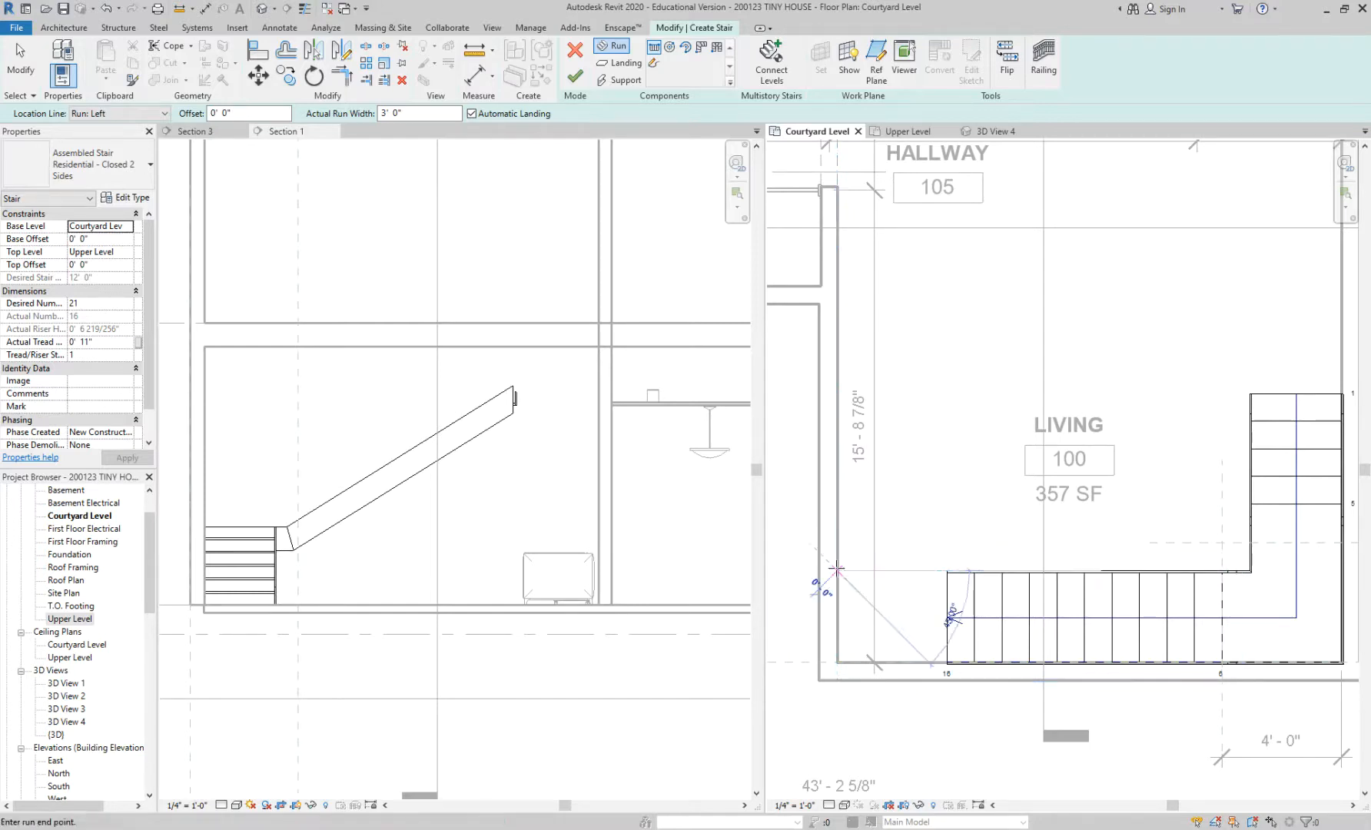
click(836, 401)
key(Escape)
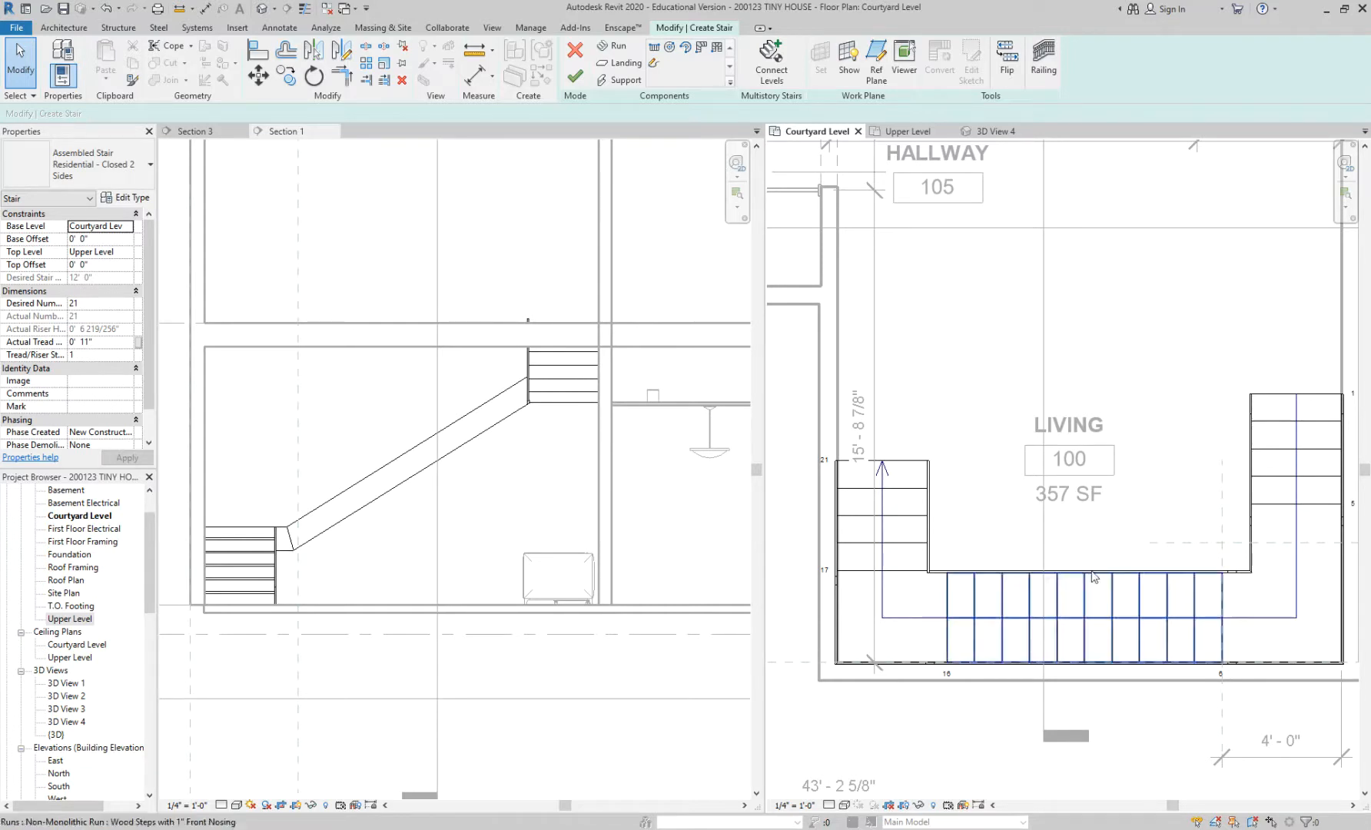
Step: Move the first run south so its last riser lines up with the east-west reference plane
middle_drag(1191, 505, 1097, 494)
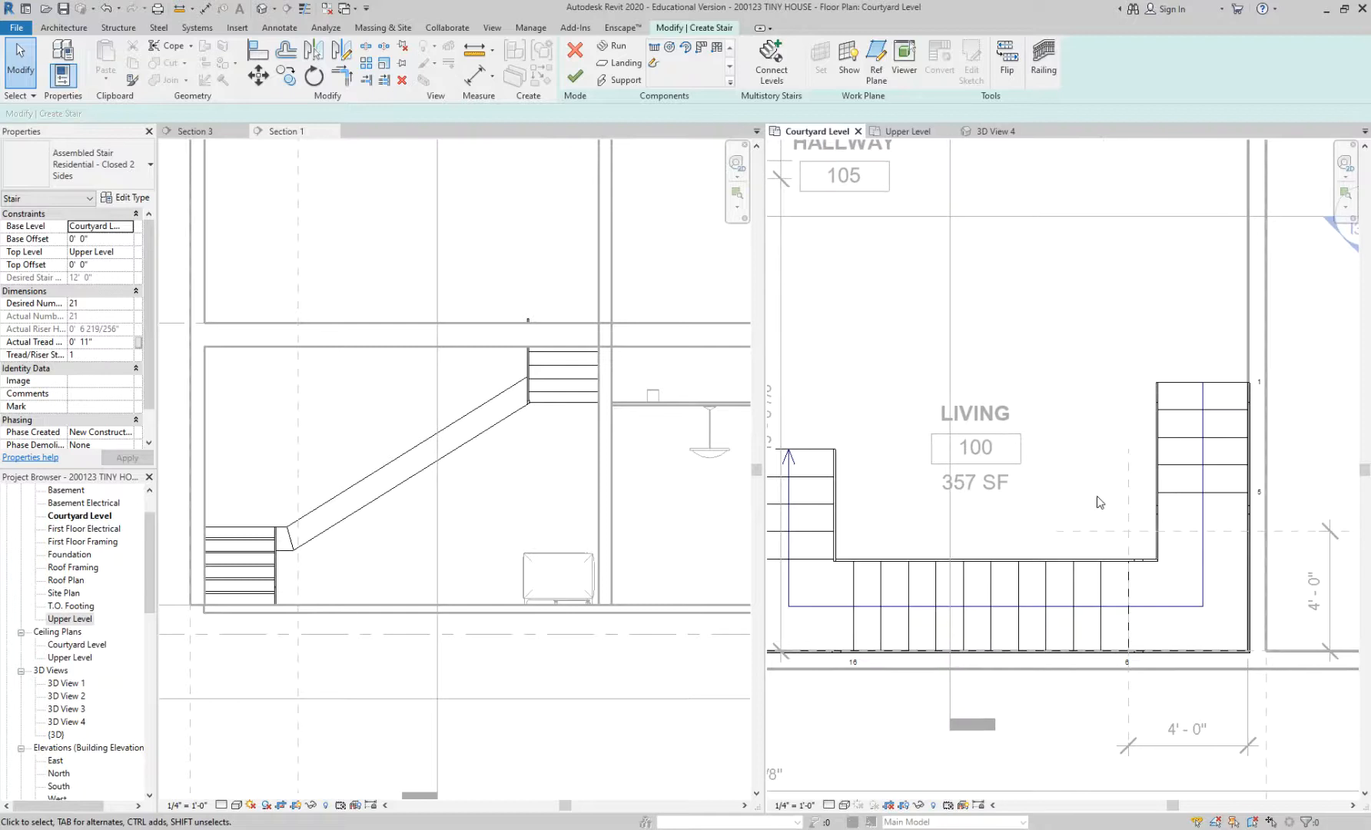
click(1195, 461)
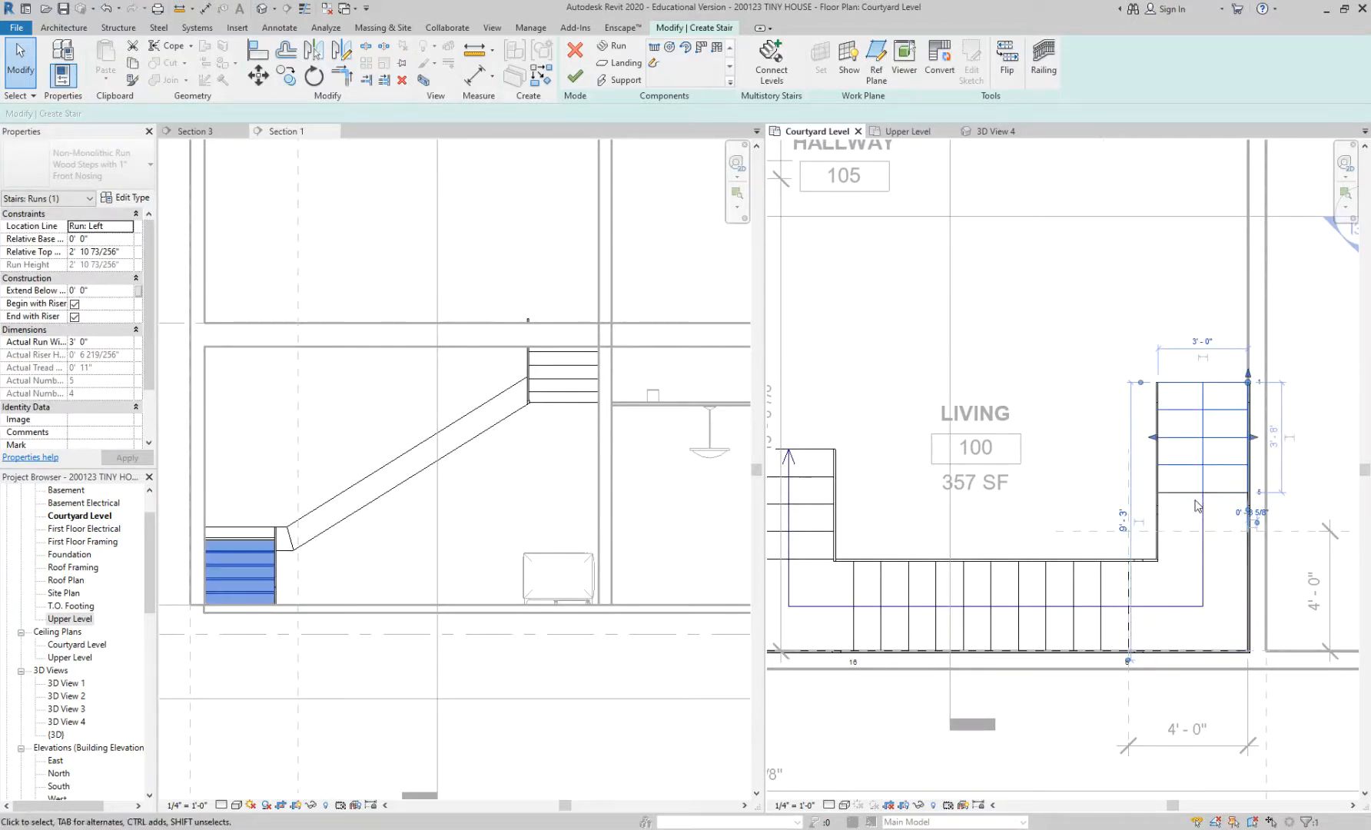
scroll(1195, 499, up, 1)
drag(1190, 507, 1191, 533)
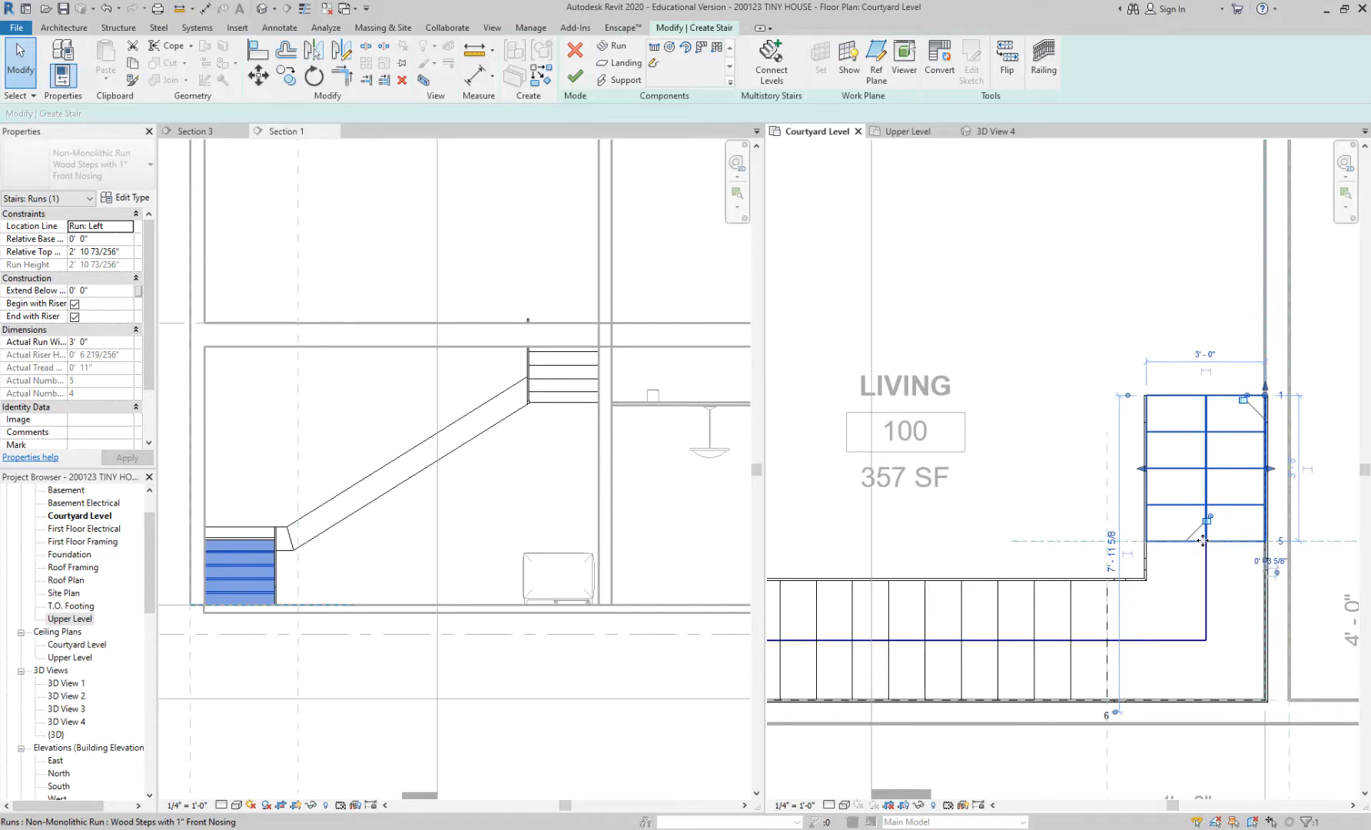
scroll(1228, 488, down, 2)
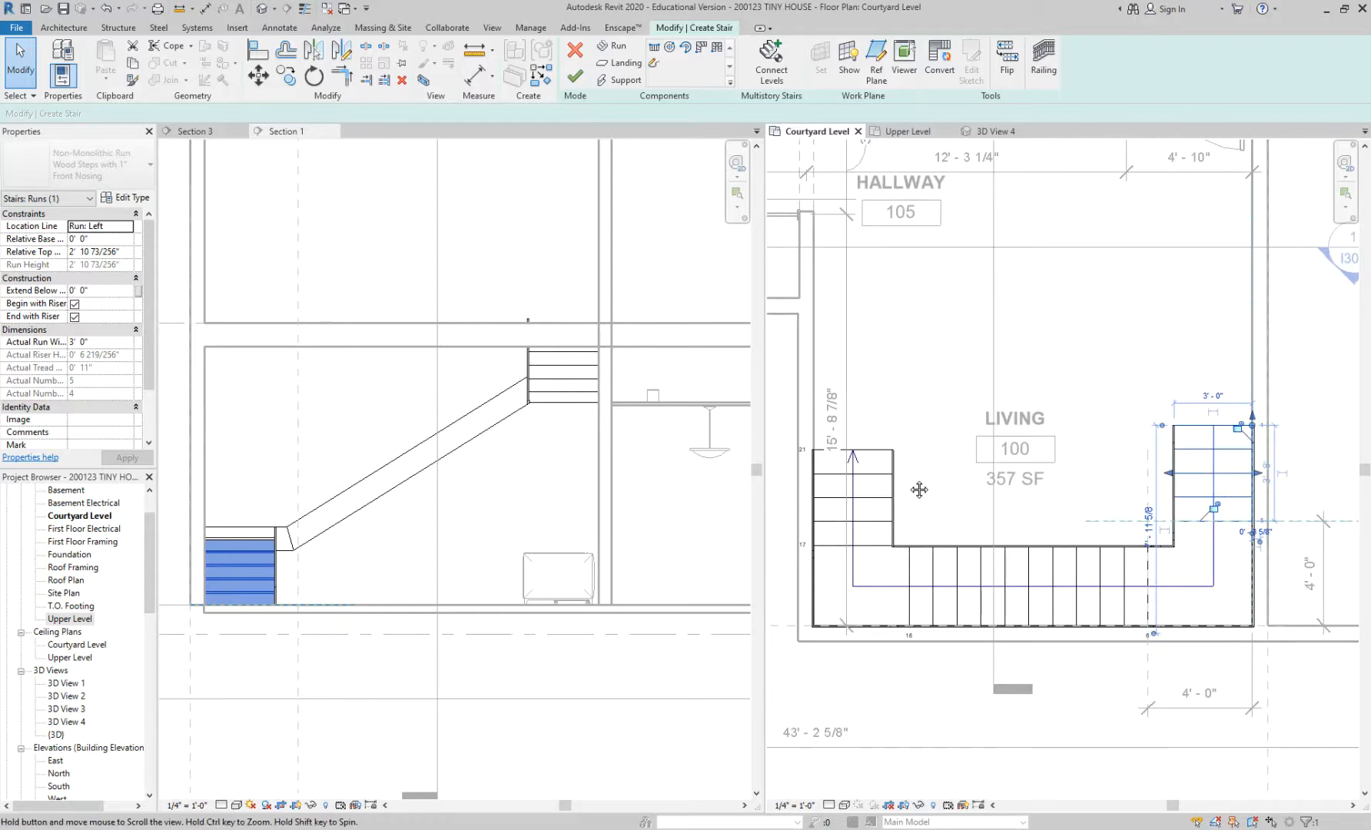
middle_drag(918, 567, 994, 557)
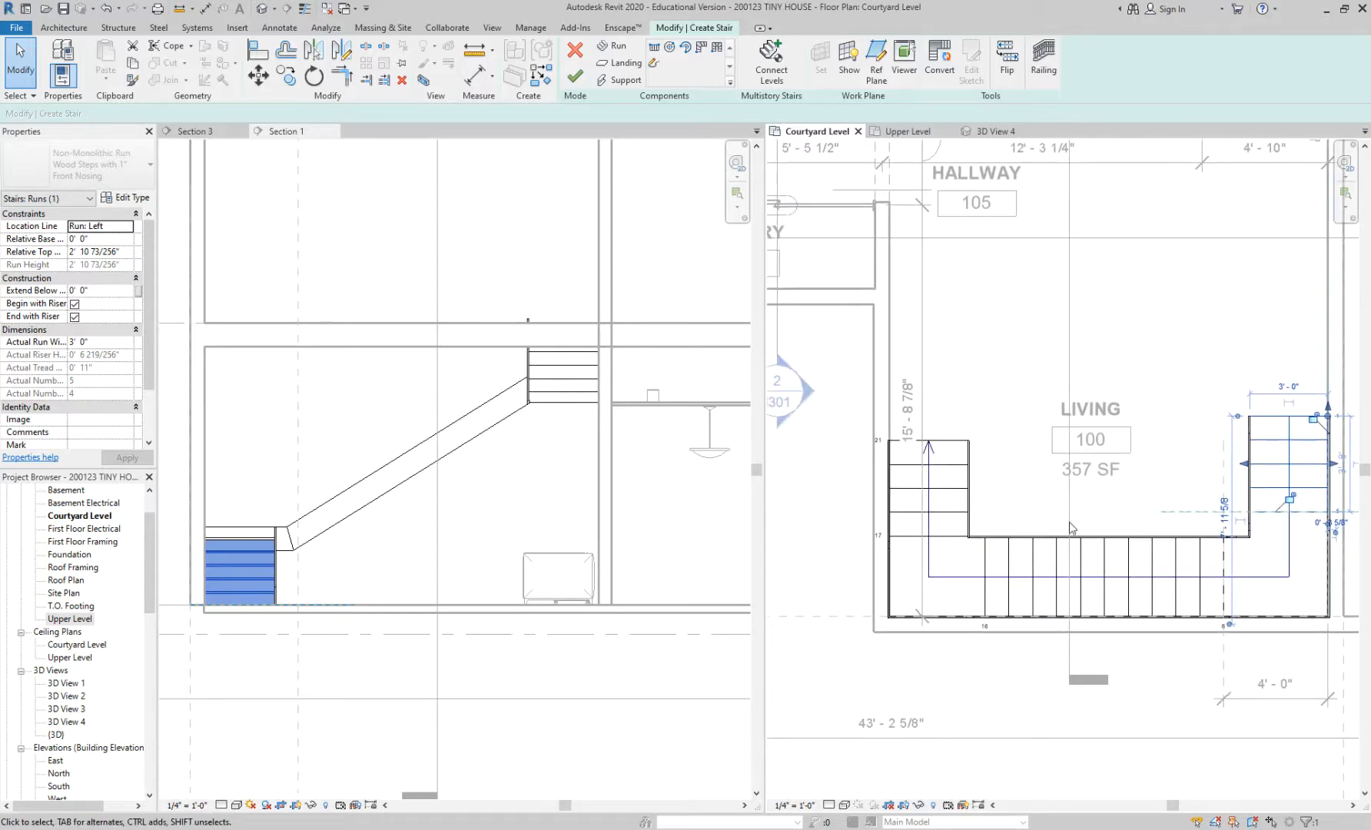
scroll(1072, 523, up, 1)
click(1121, 524)
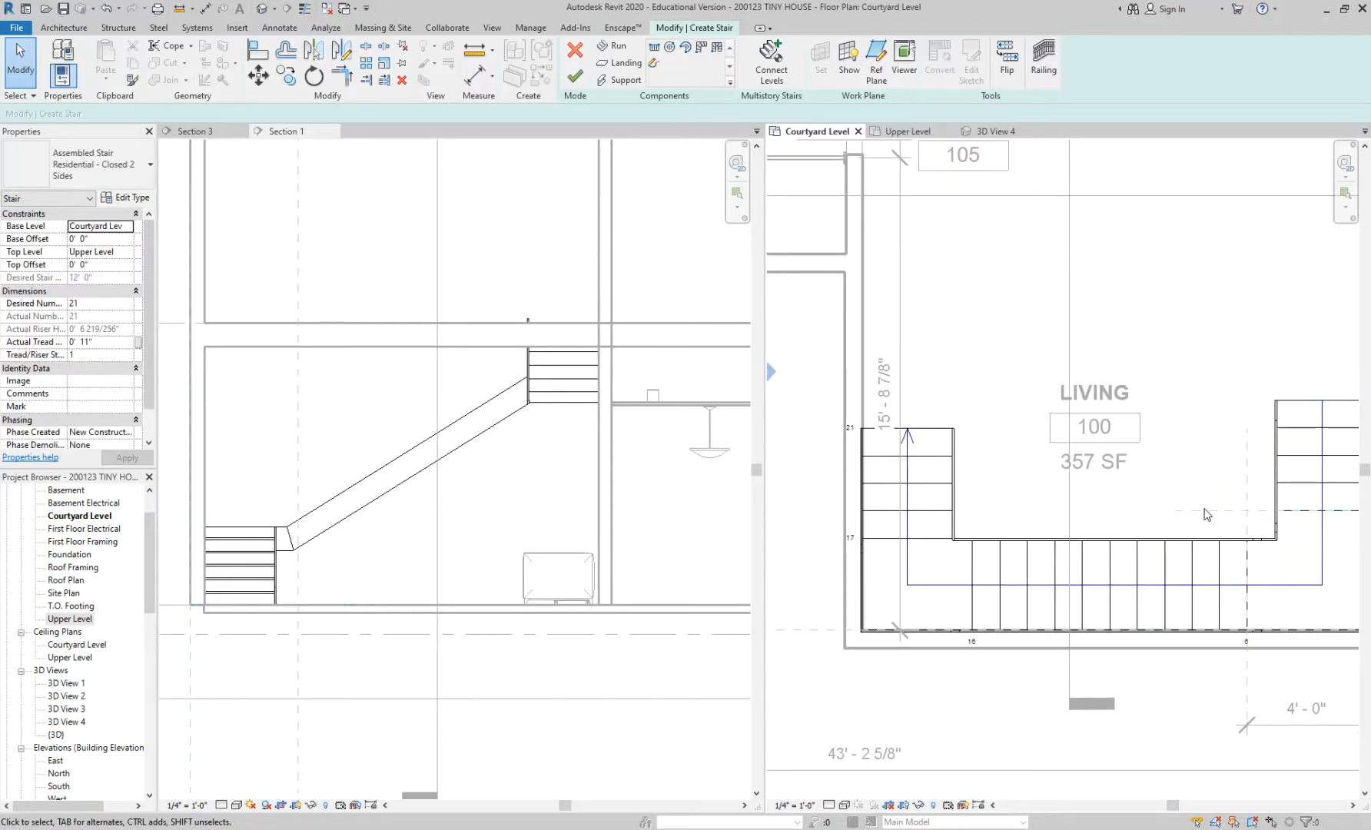
key(r)
key(p)
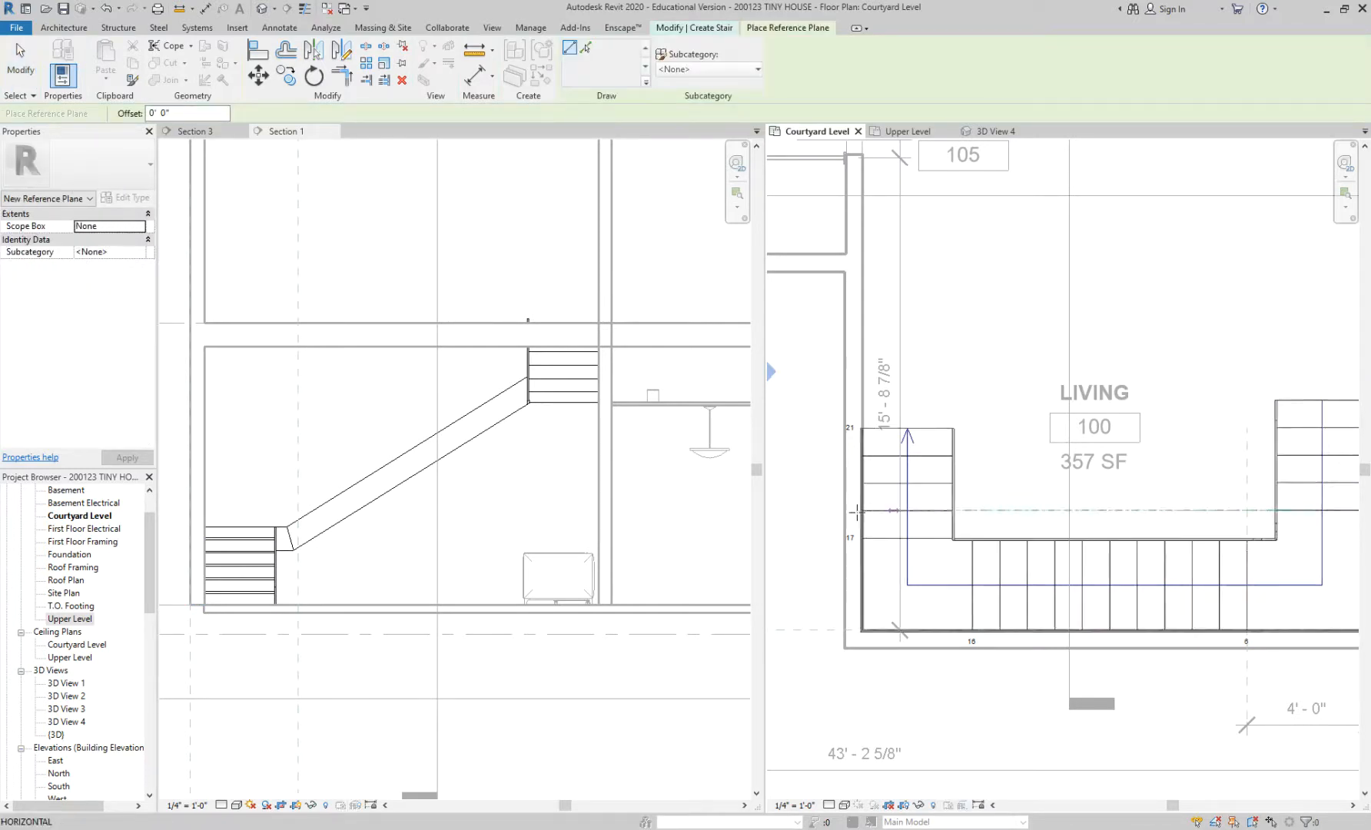
click(1277, 509)
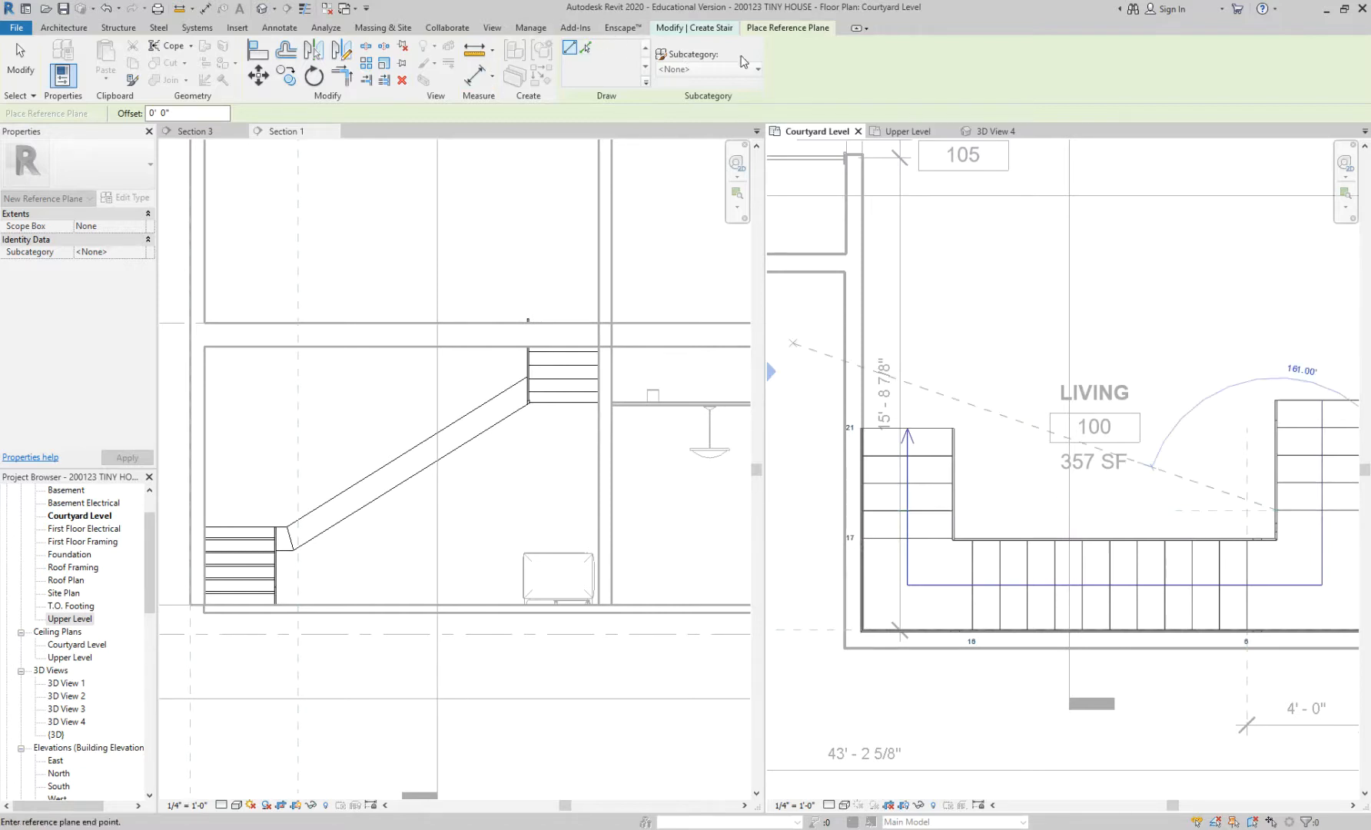
key(Escape)
key(Escape)
Step: Align the first riser of the west wall's run with the east-west reference plane and finish the stair
middle_drag(1024, 508, 943, 491)
key(a)
key(l)
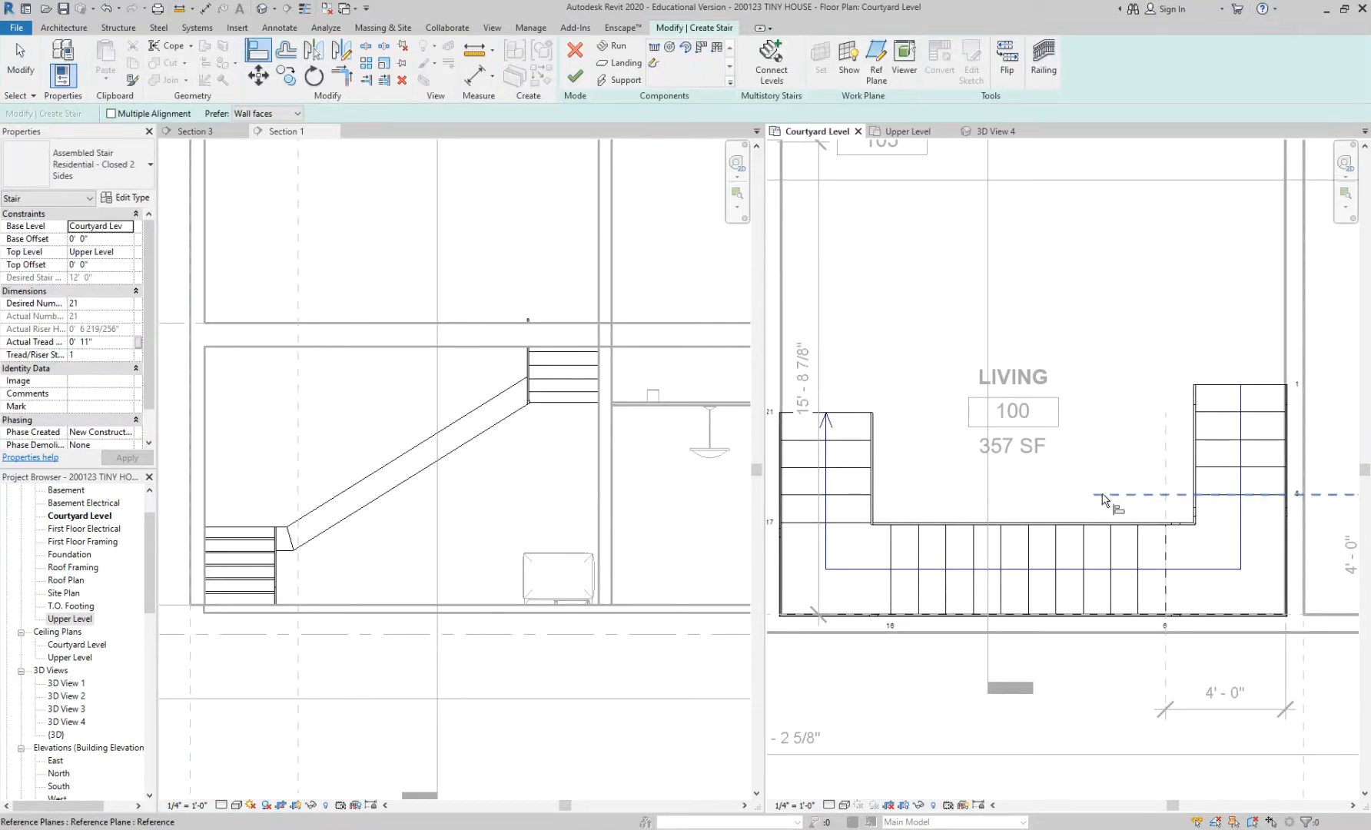
click(1103, 496)
click(857, 524)
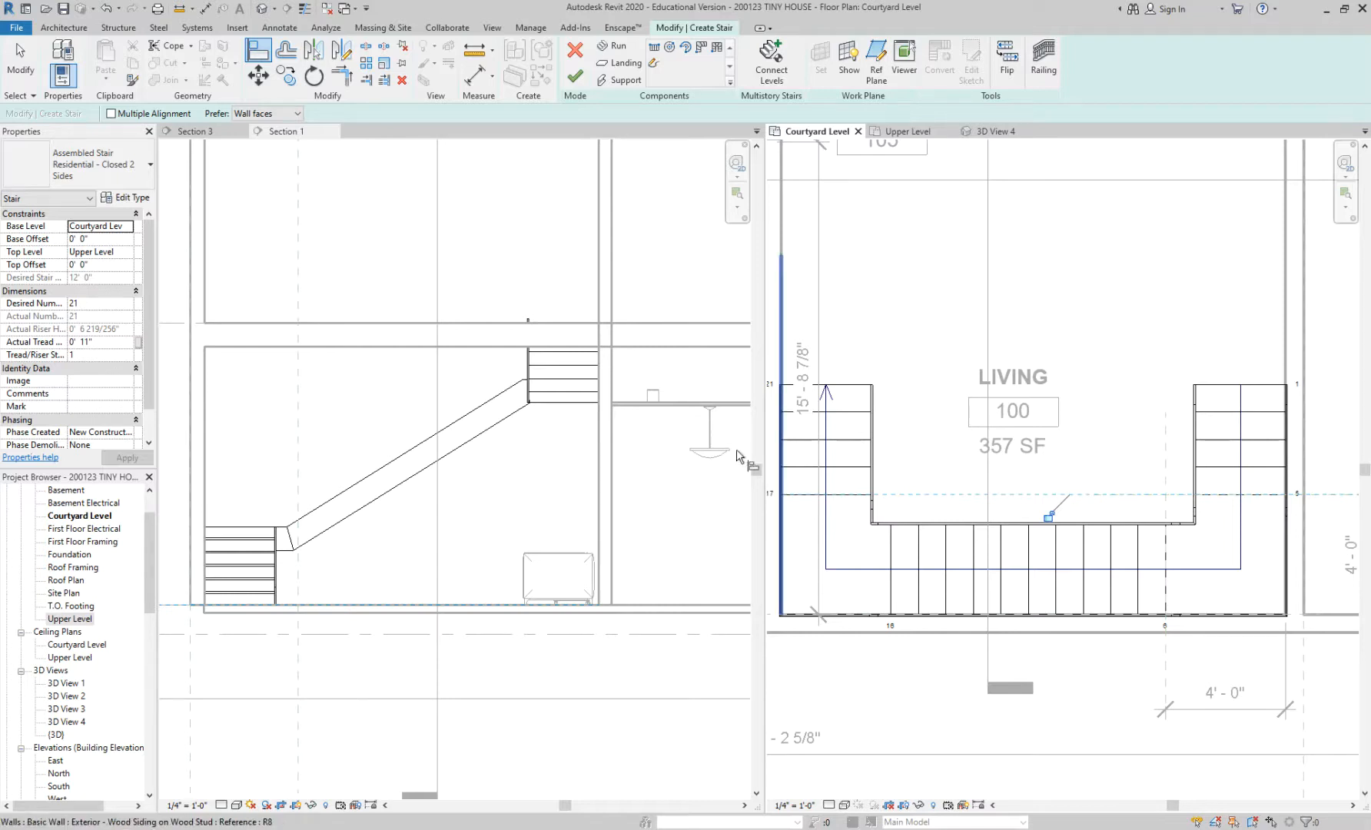
click(573, 77)
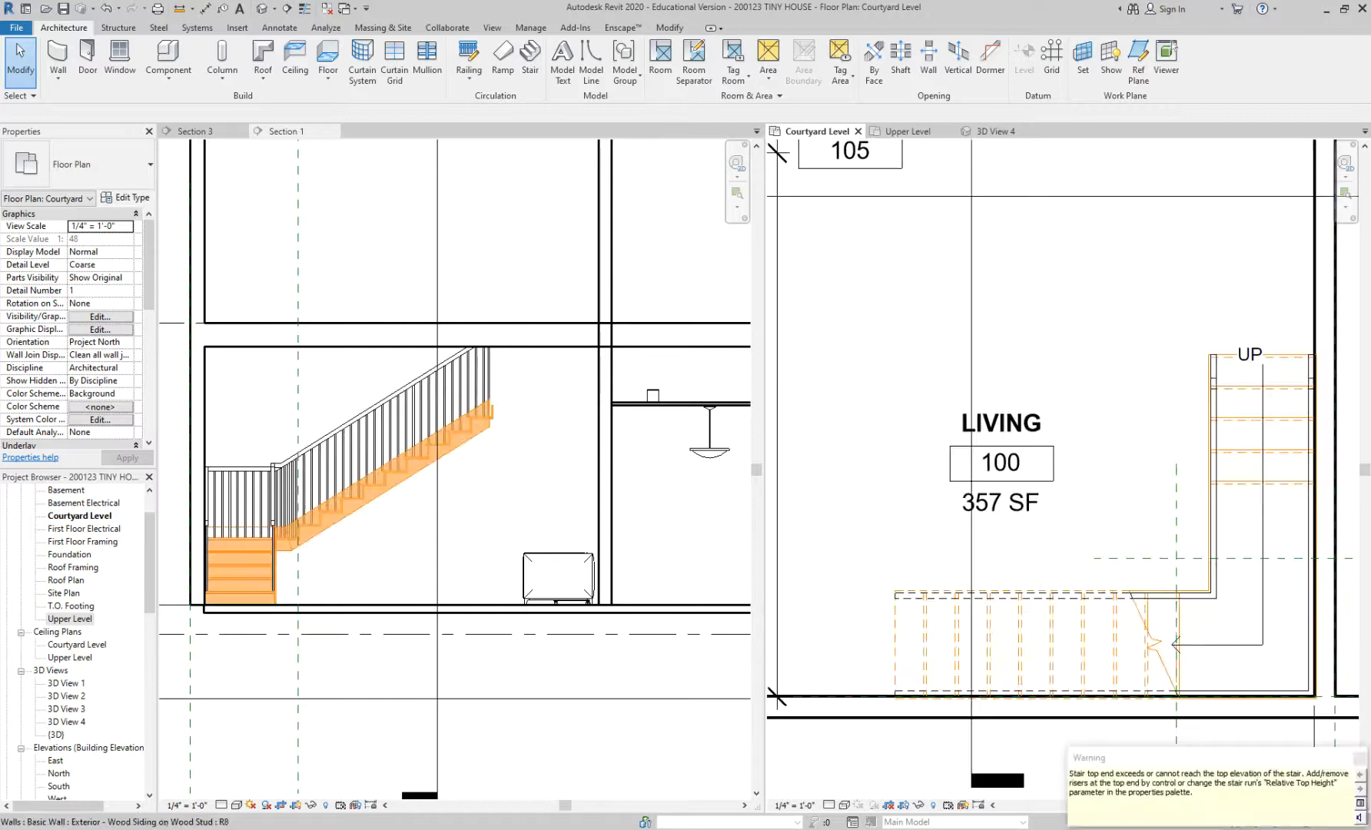
Step: Reopen the incomplete two-run living room stair for editing
scroll(1004, 319, down, 2)
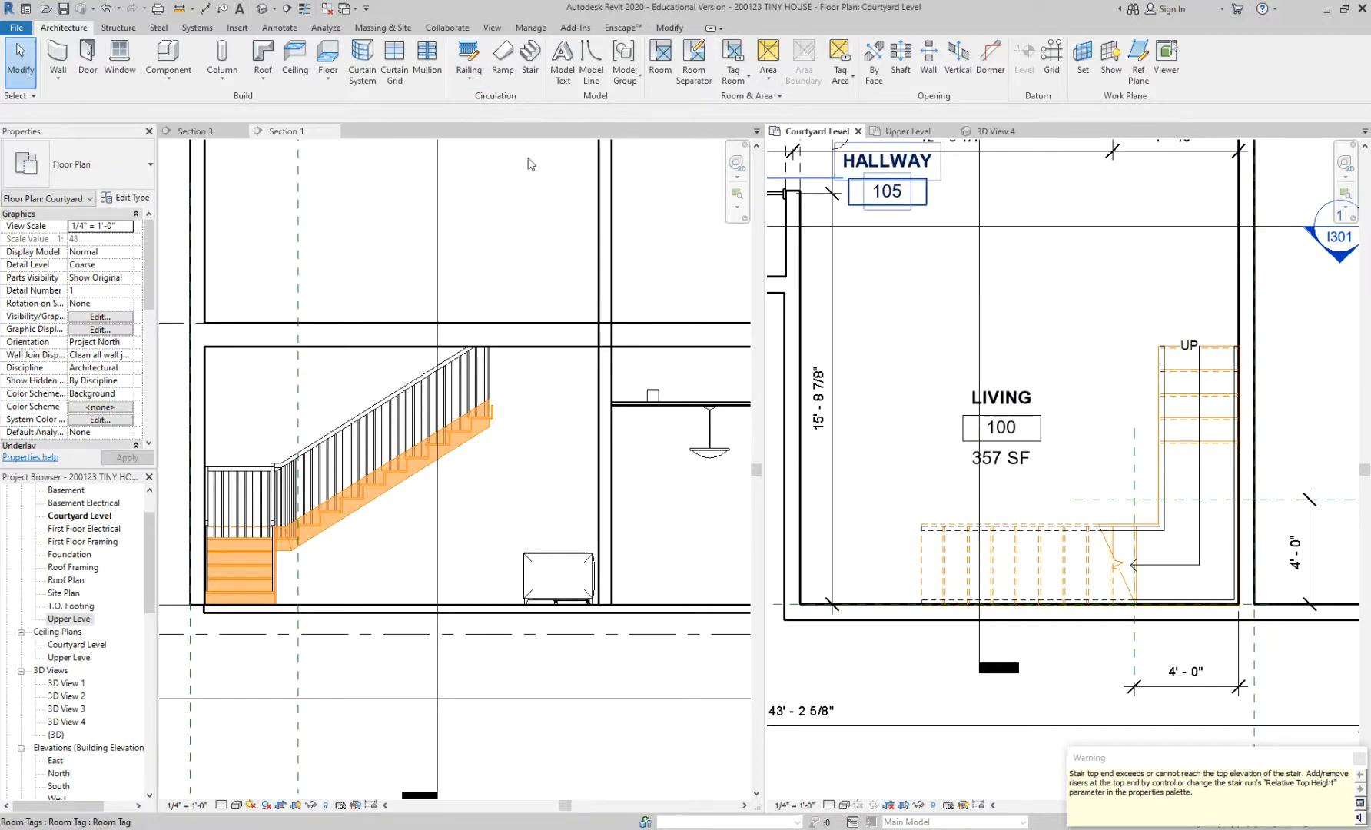
click(1016, 554)
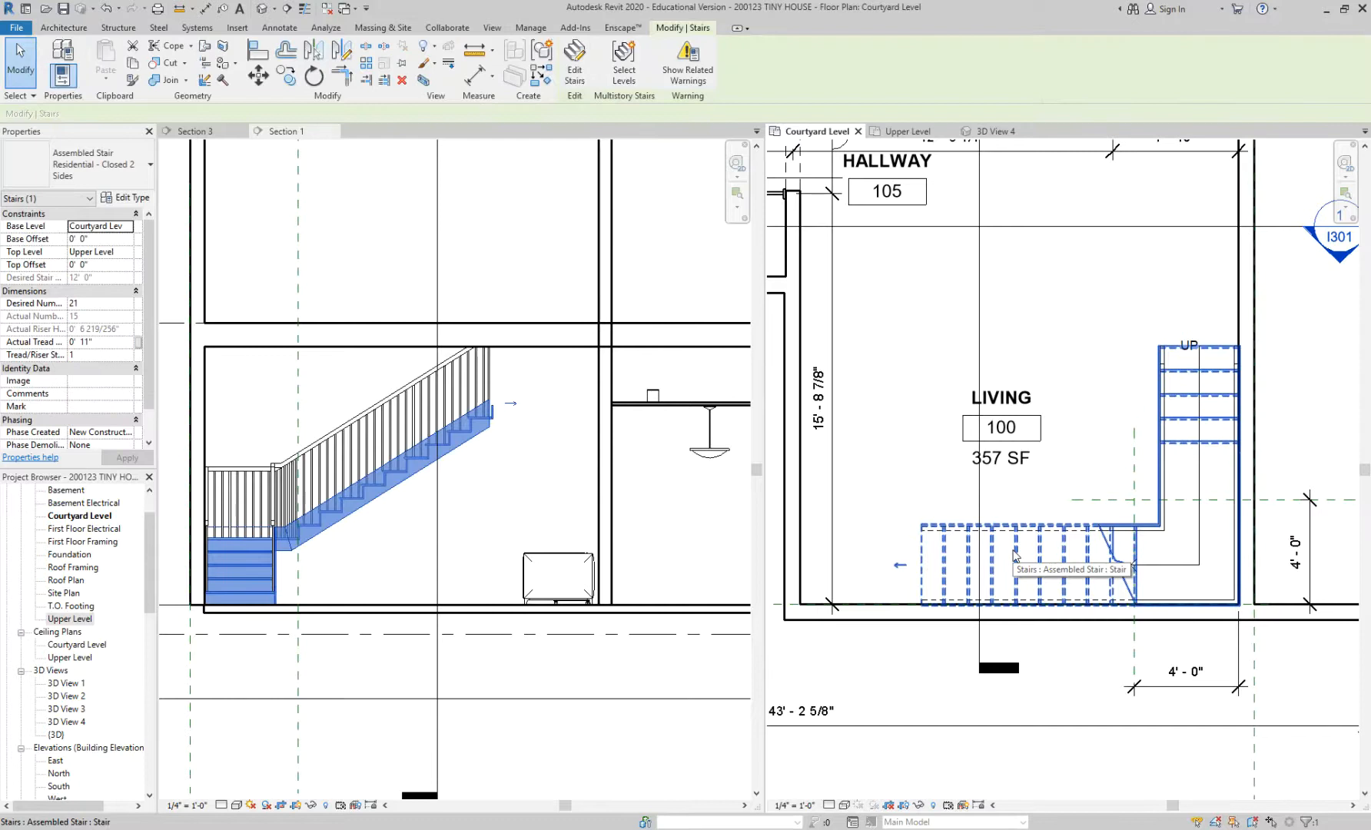
click(577, 65)
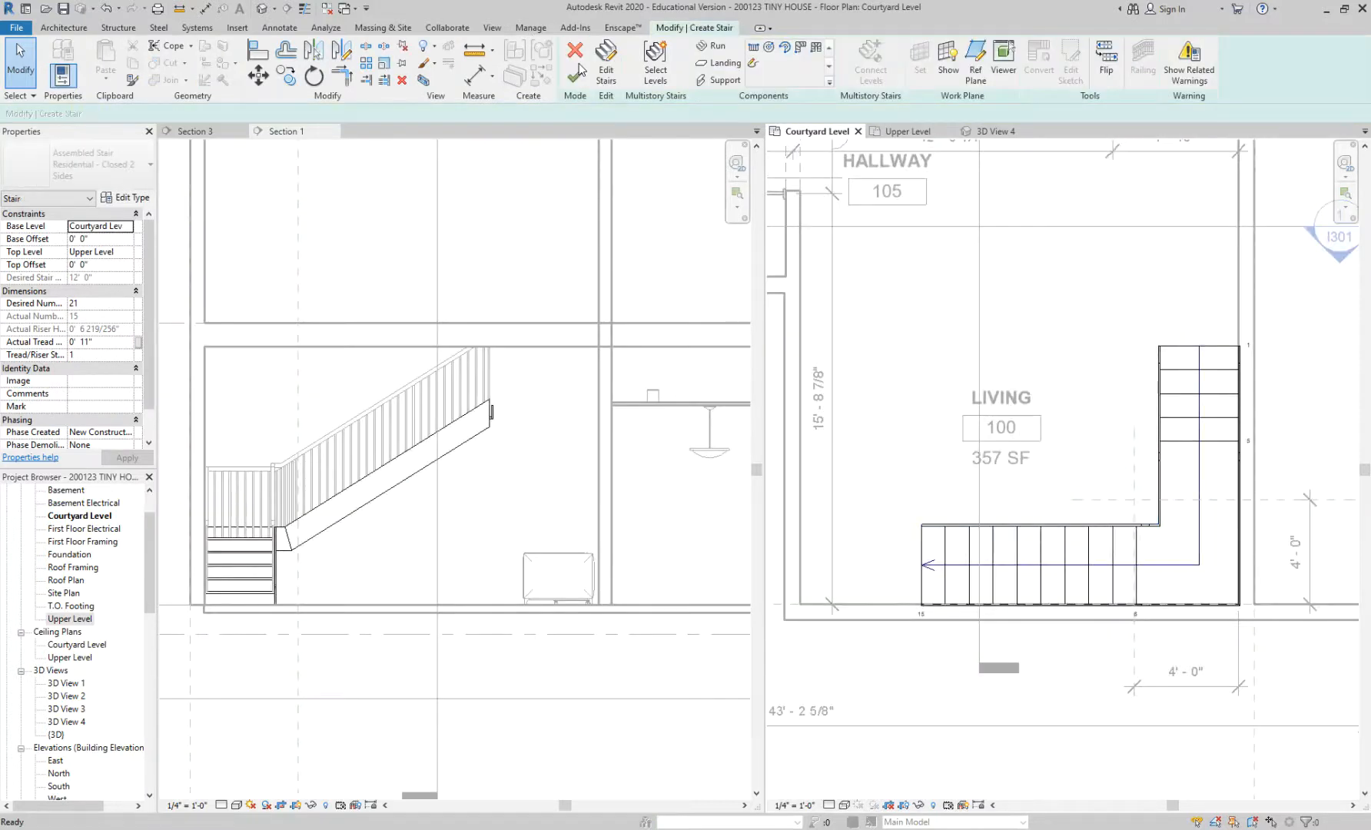
Step: Try to lengthen the run along the south wall westward to riser 18, and undo the change
click(923, 544)
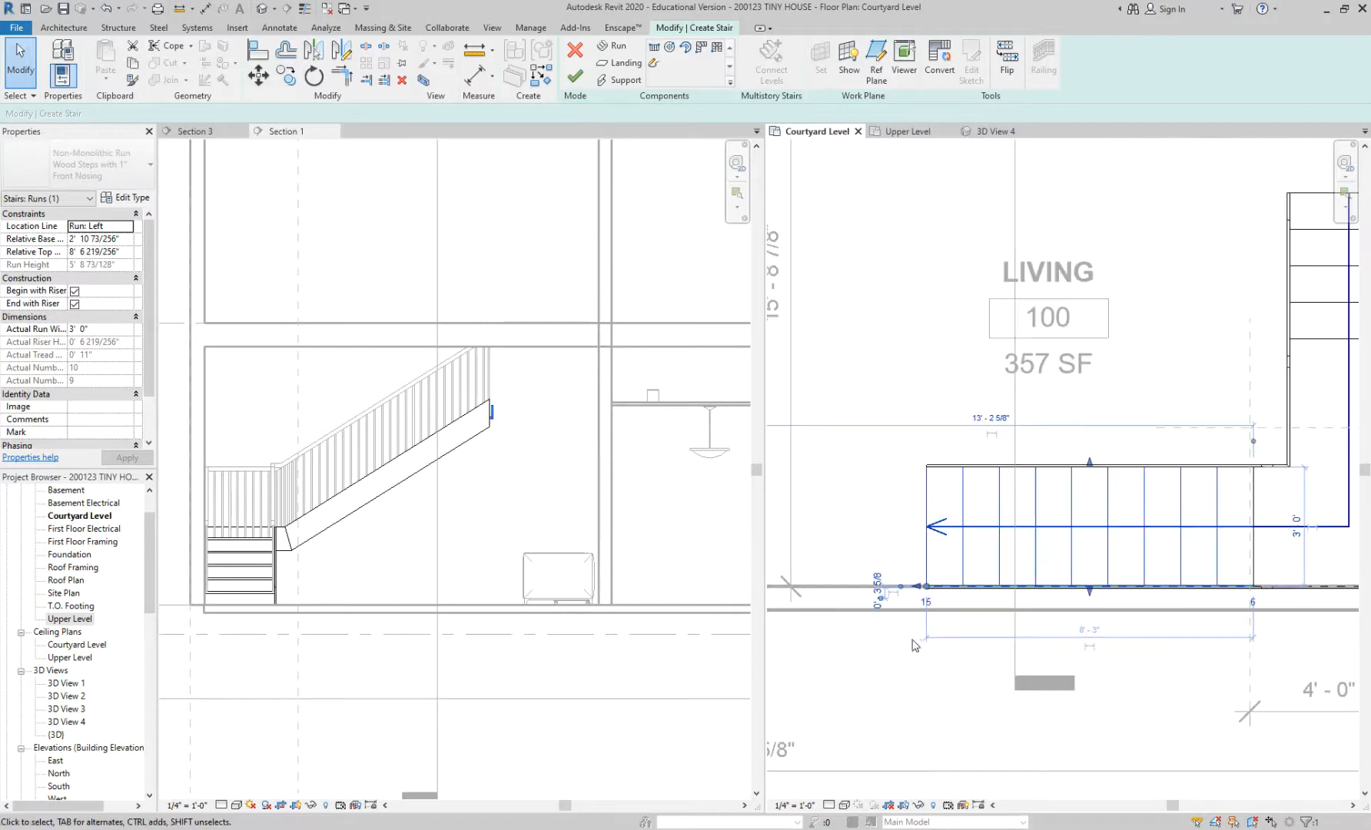
scroll(914, 624, up, 2)
drag(884, 586, 817, 586)
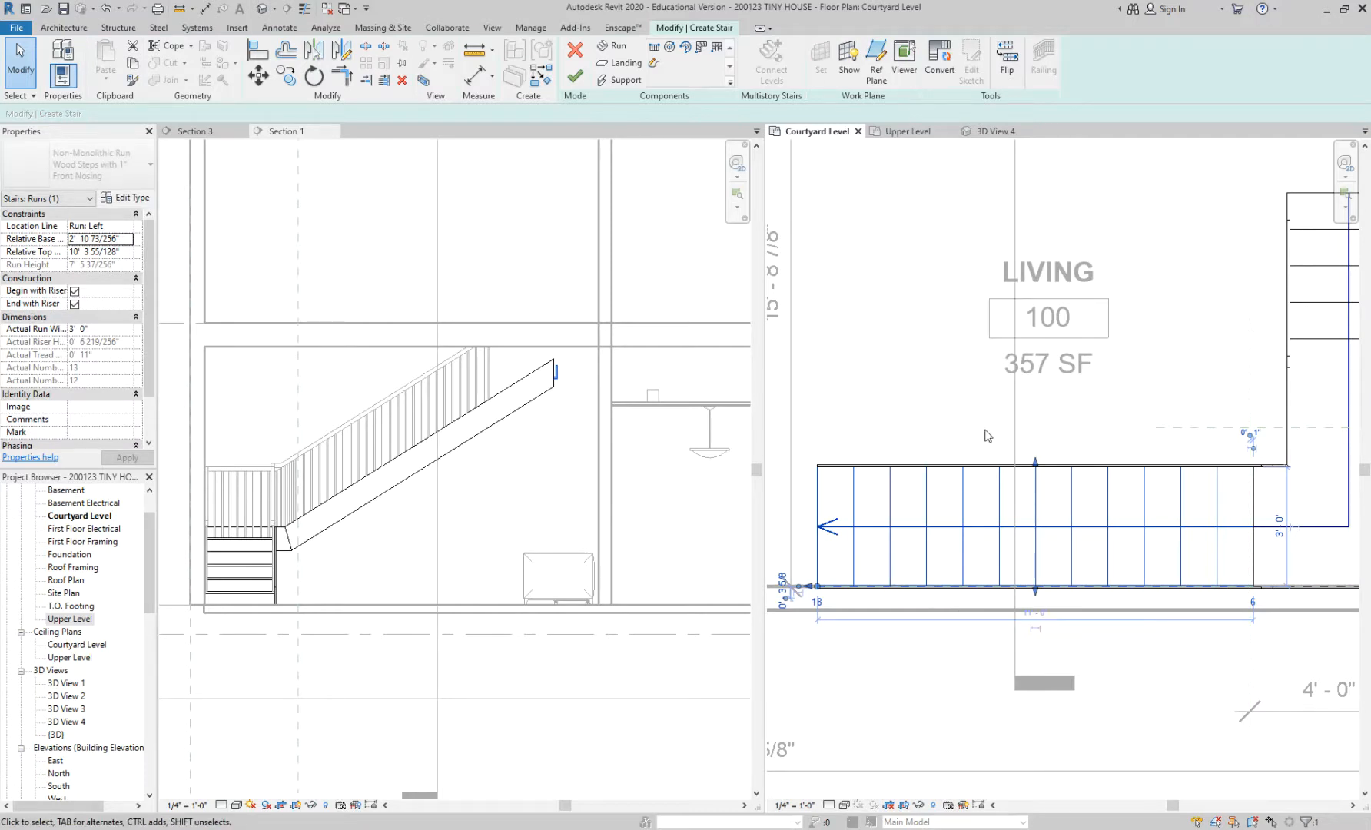
key(ctrl+z)
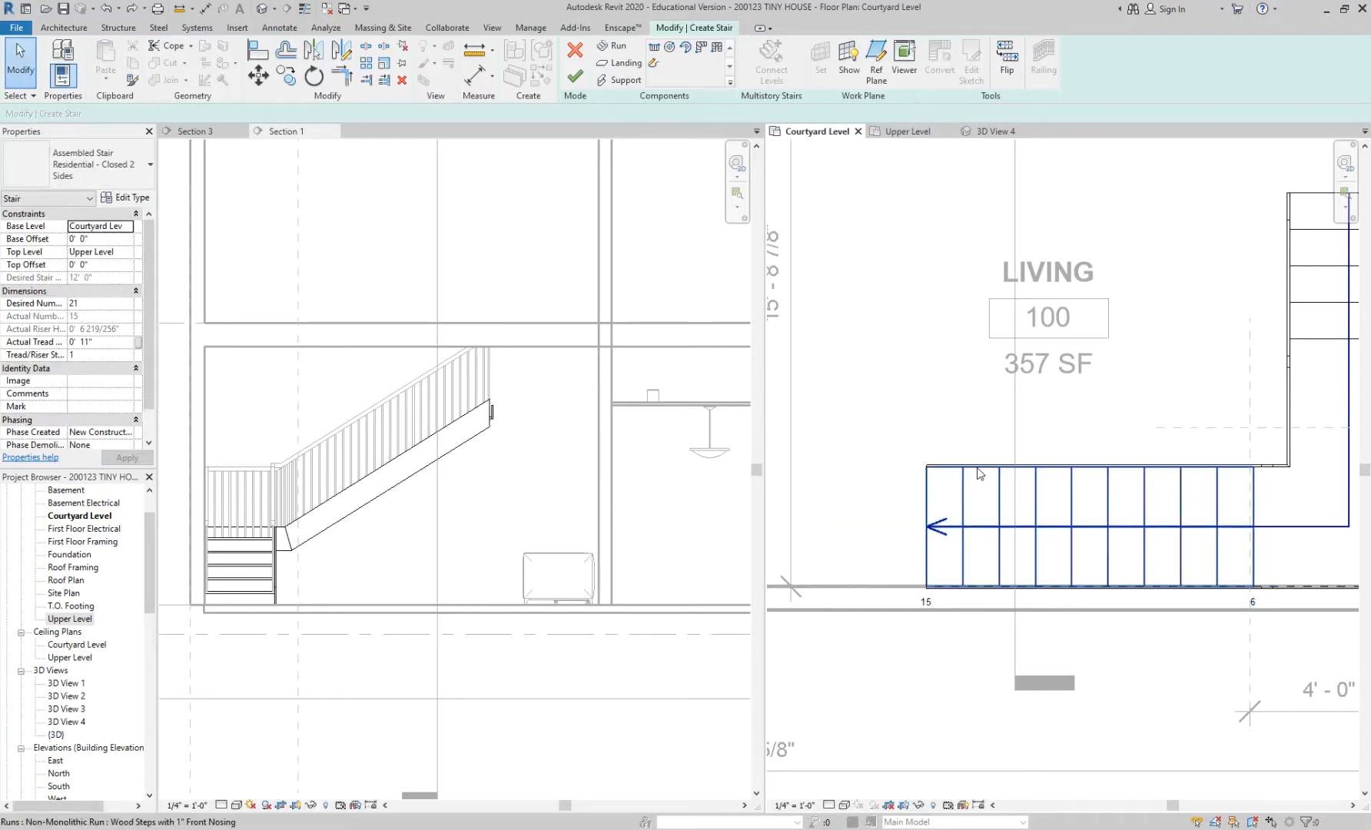
Step: Start adding another run to continue the stair beyond the west end of the south wall's run
scroll(977, 472, down, 2)
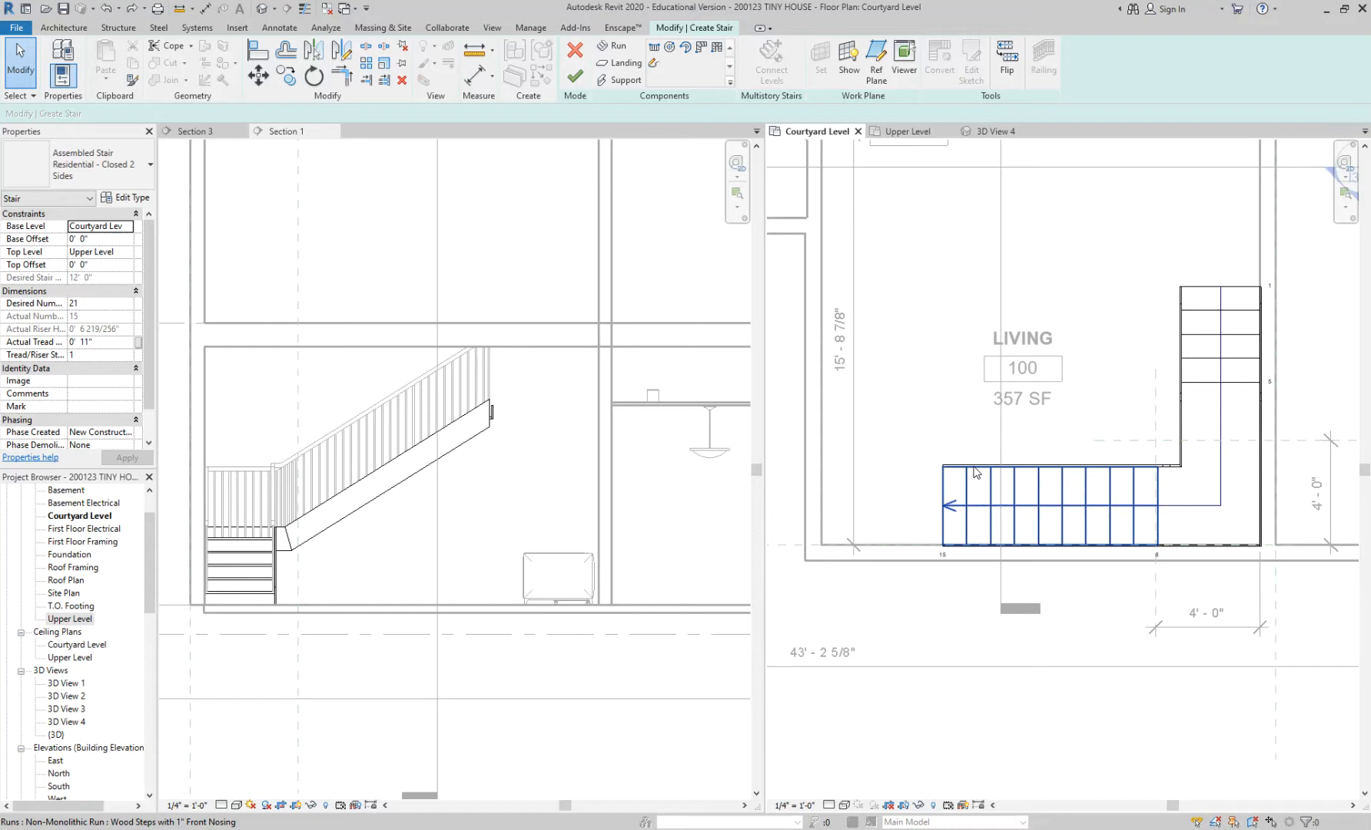
click(976, 472)
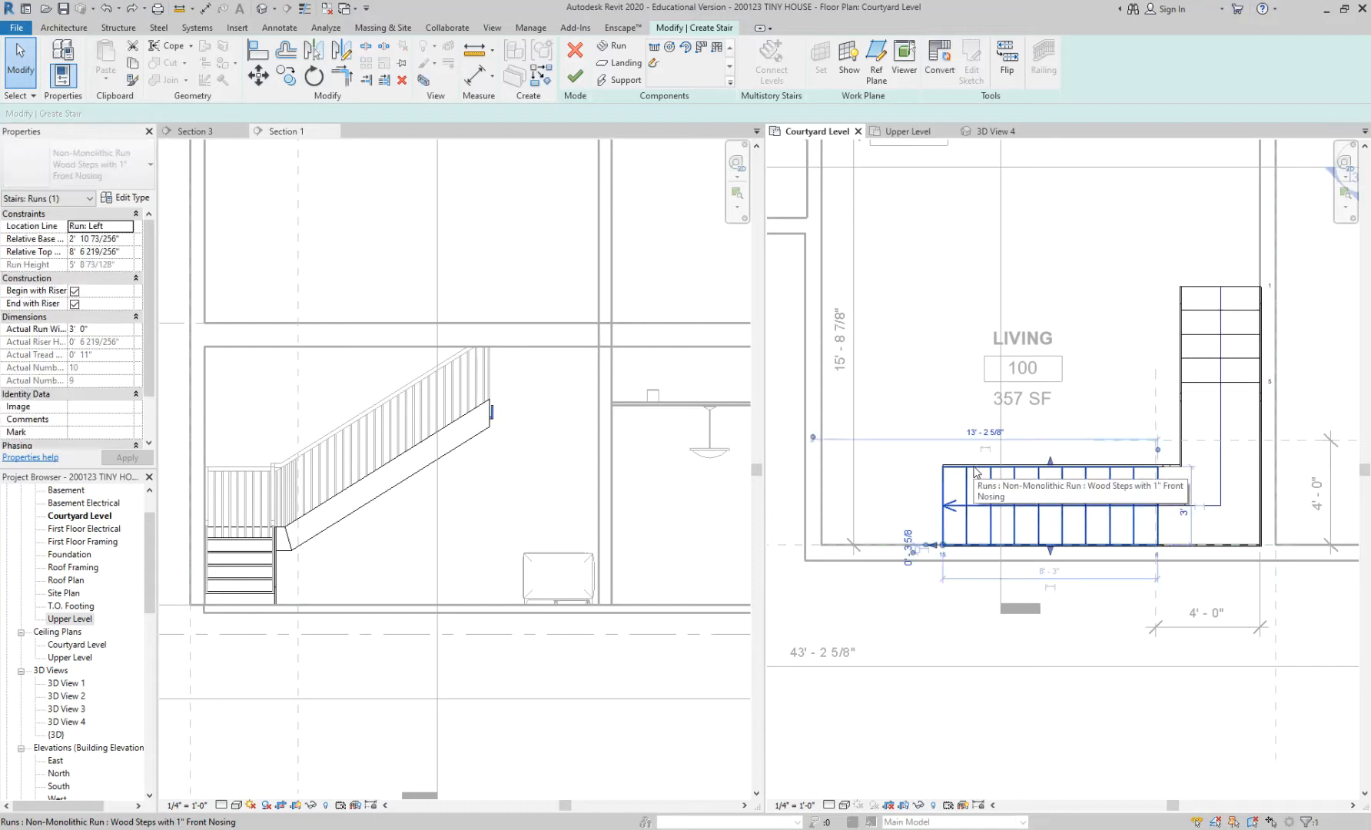
click(653, 48)
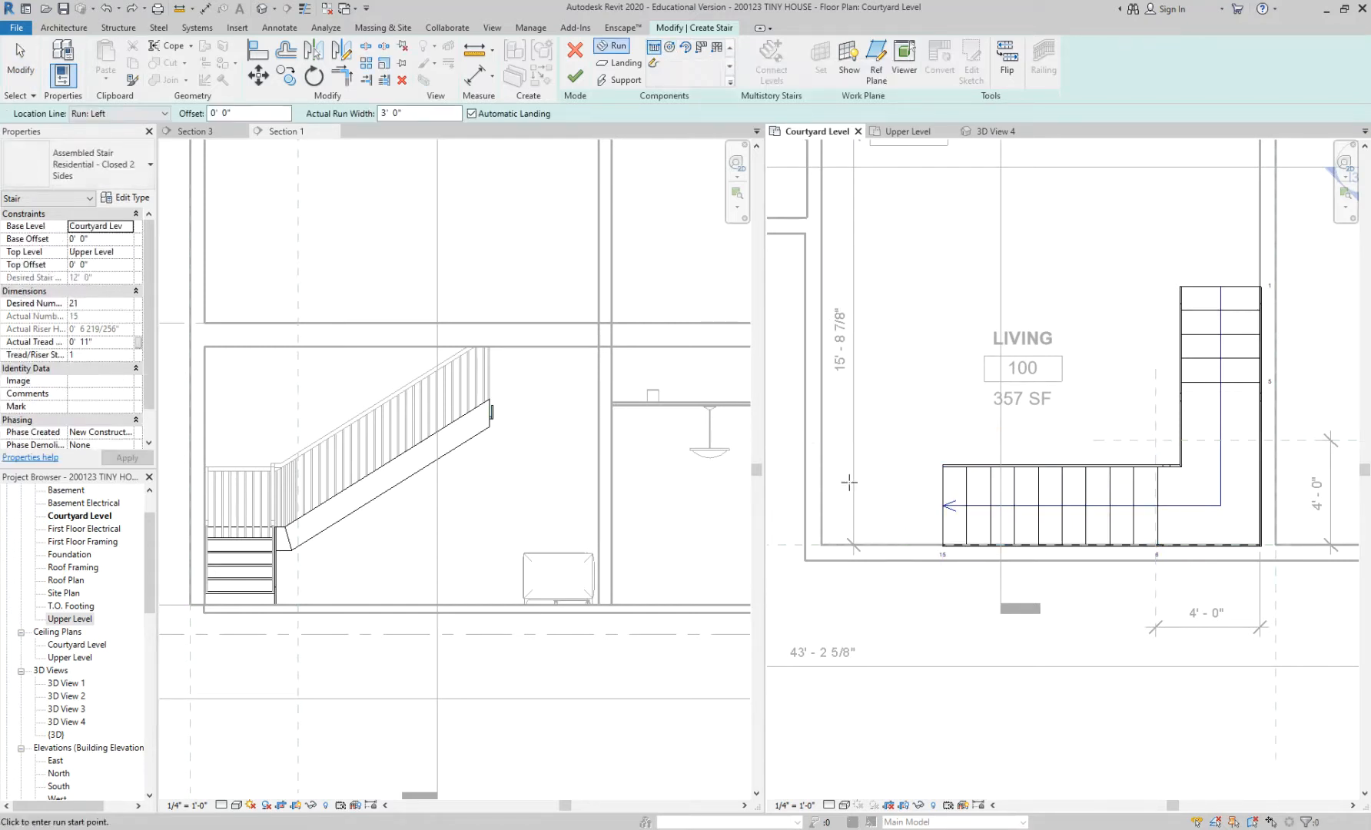
Step: Draw the third stair run up along the living room's west wall in plan, using the 6 remaining risers
click(820, 455)
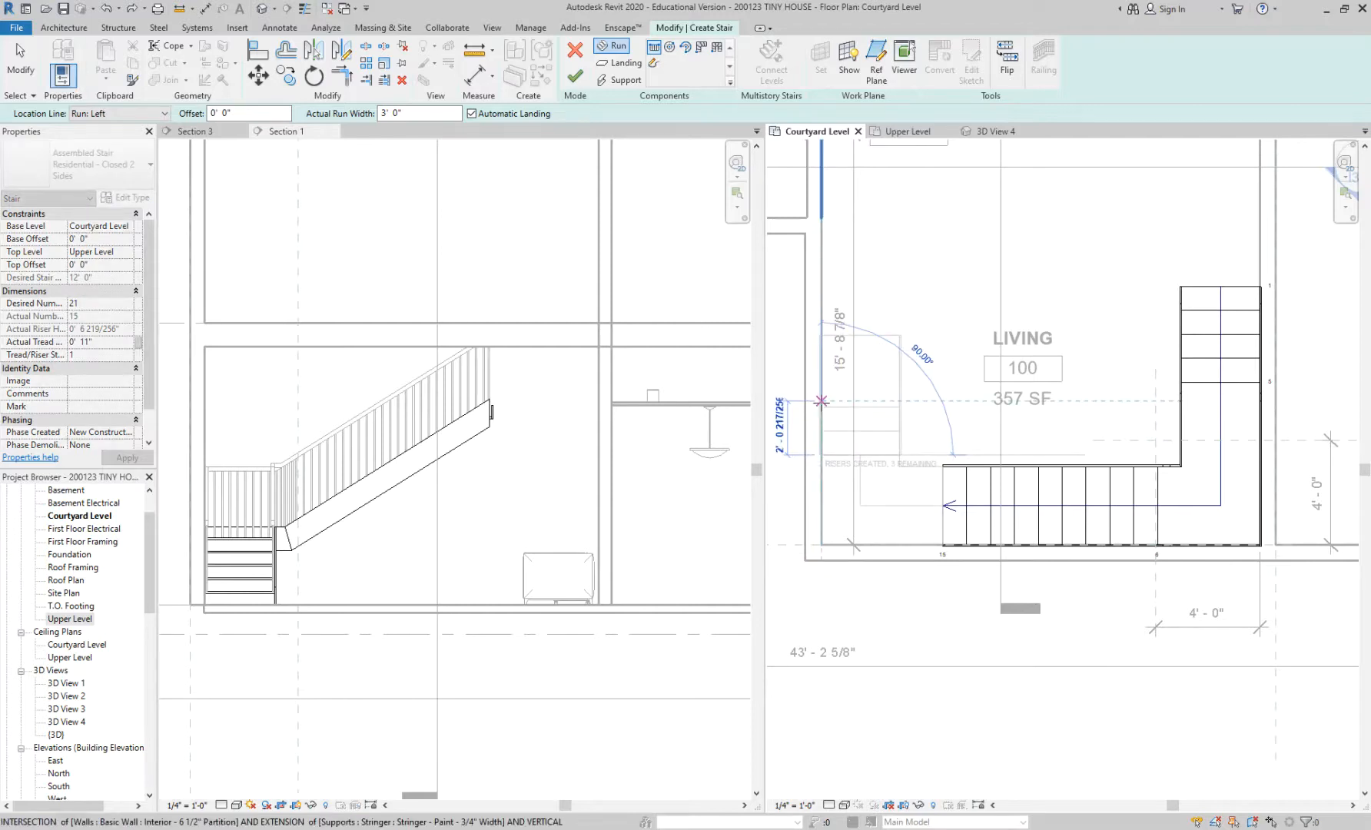
click(823, 336)
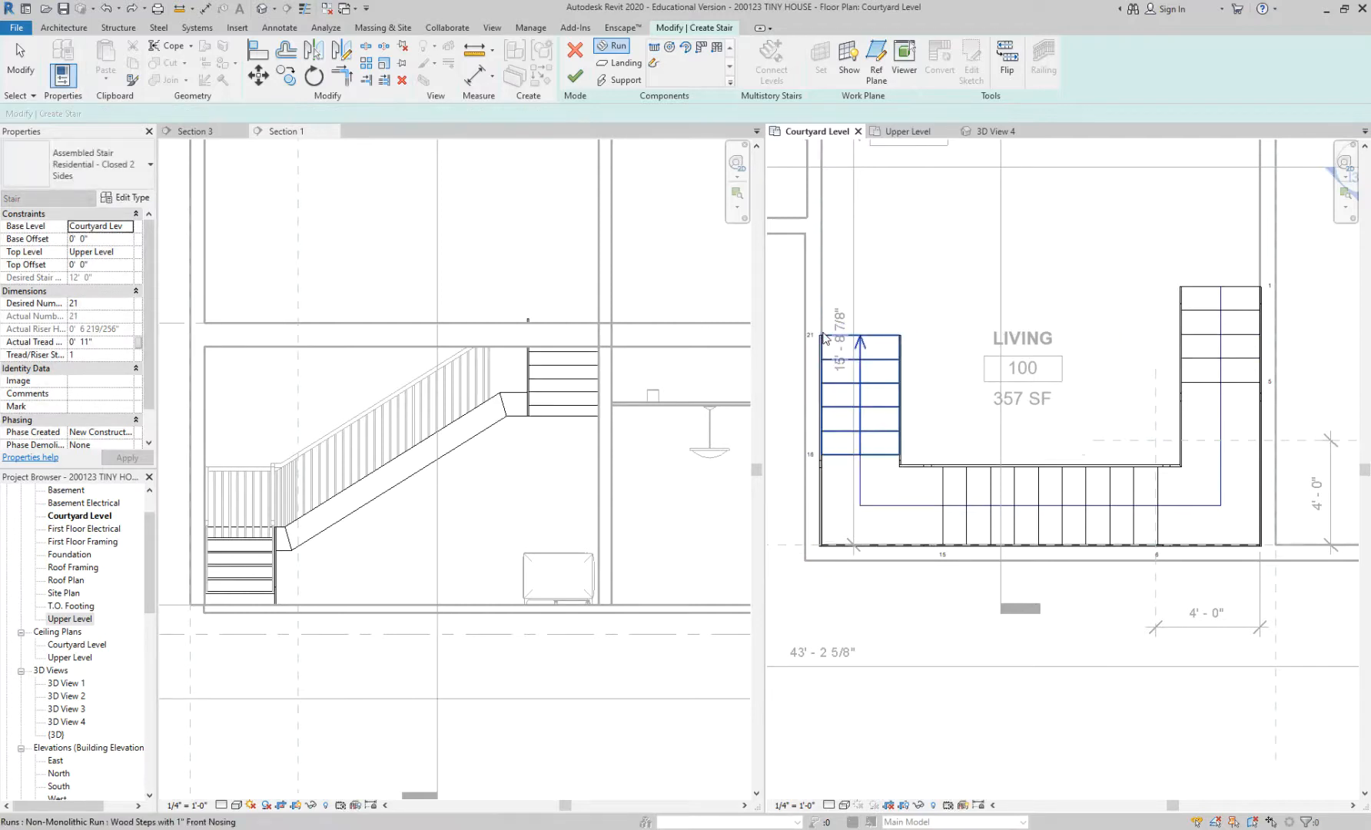
key(Escape)
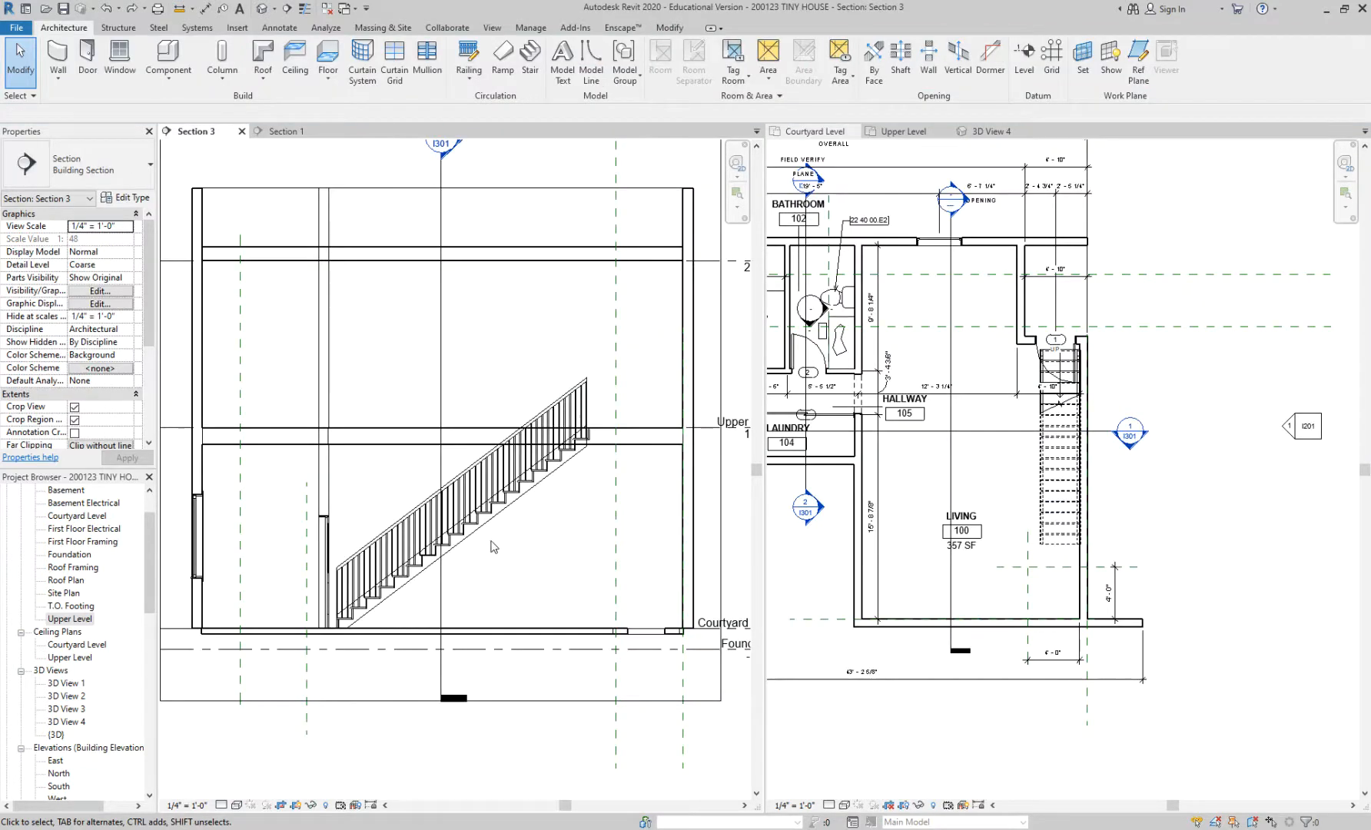
Step: Set the desired number of risers of the straight stair in Section 3 to 18 and apply the change
middle_drag(531, 561, 634, 552)
click(580, 518)
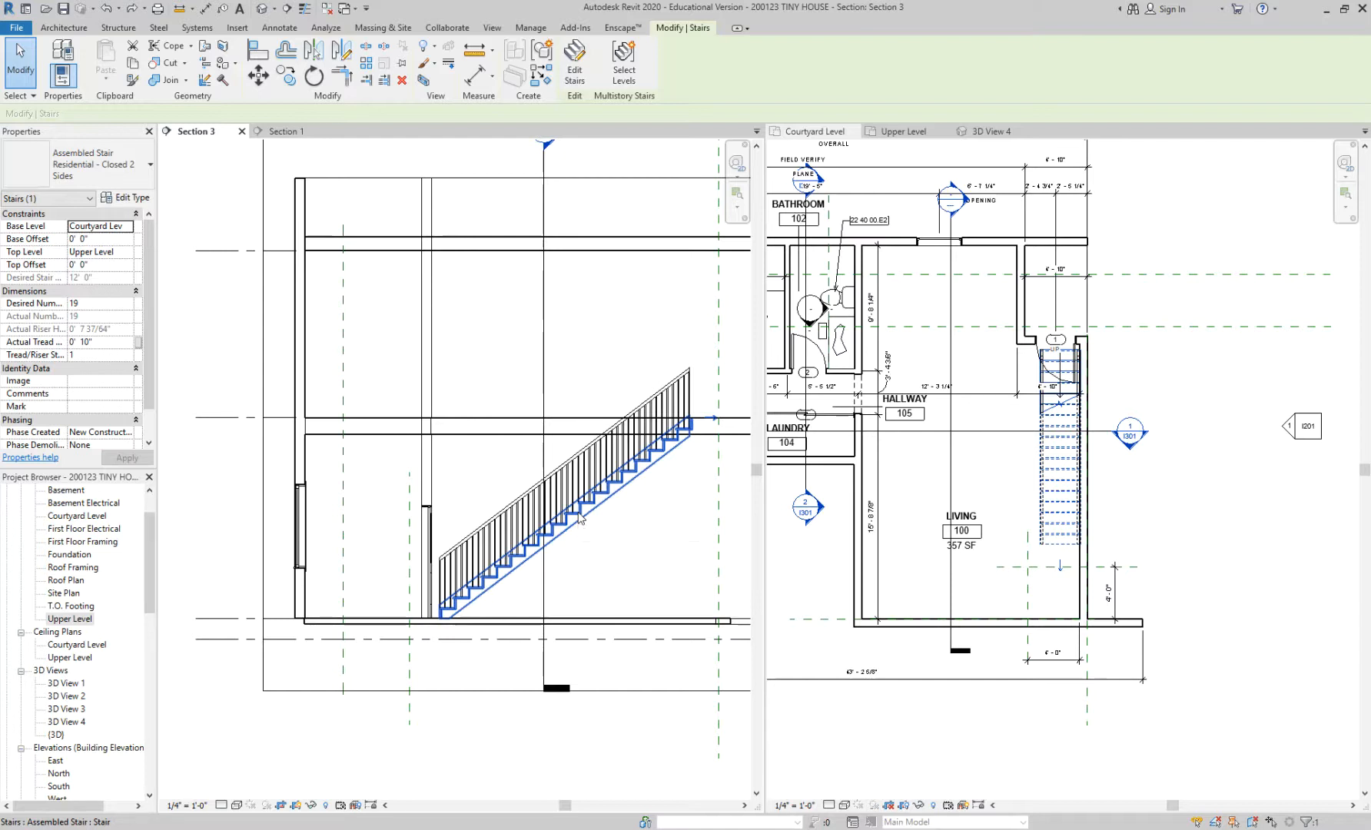
key(Escape)
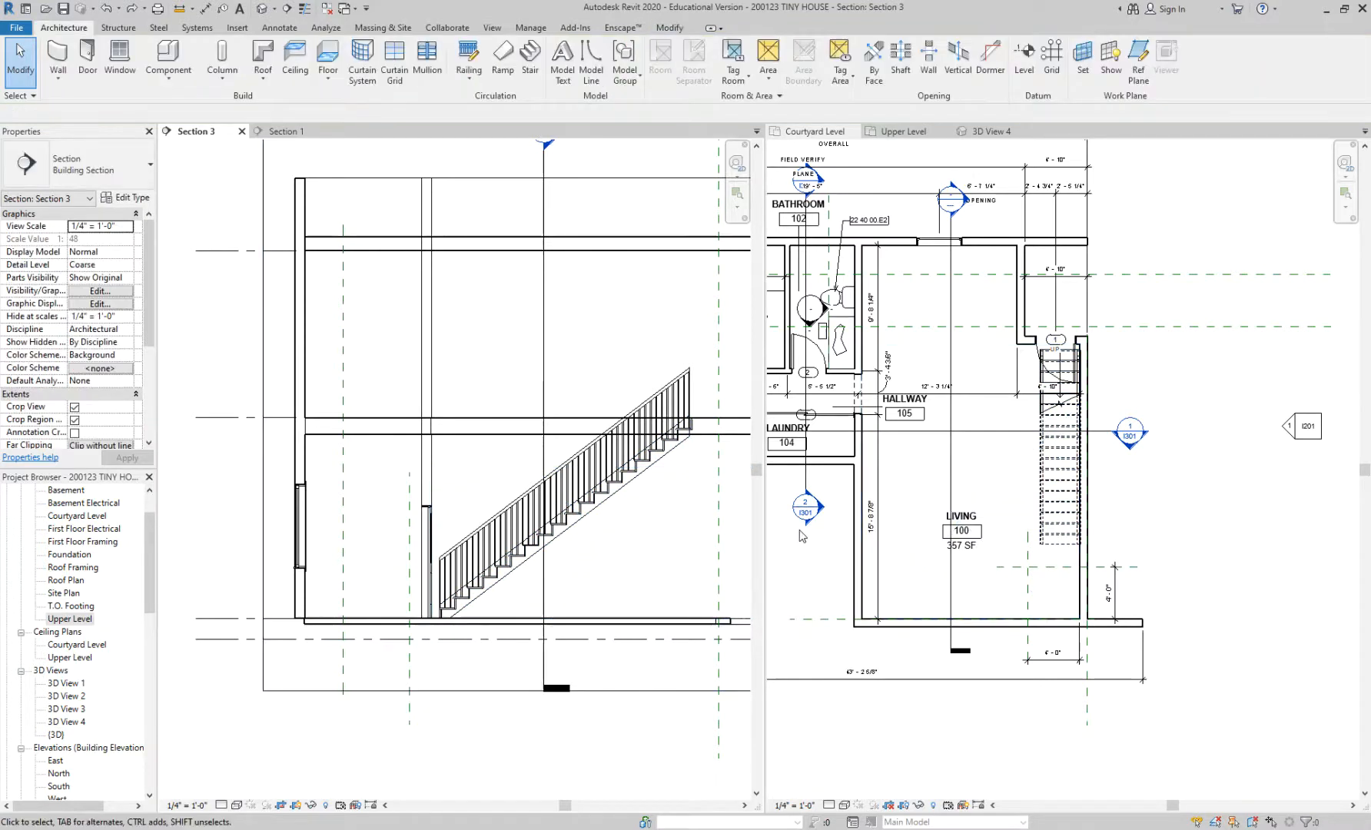
click(566, 531)
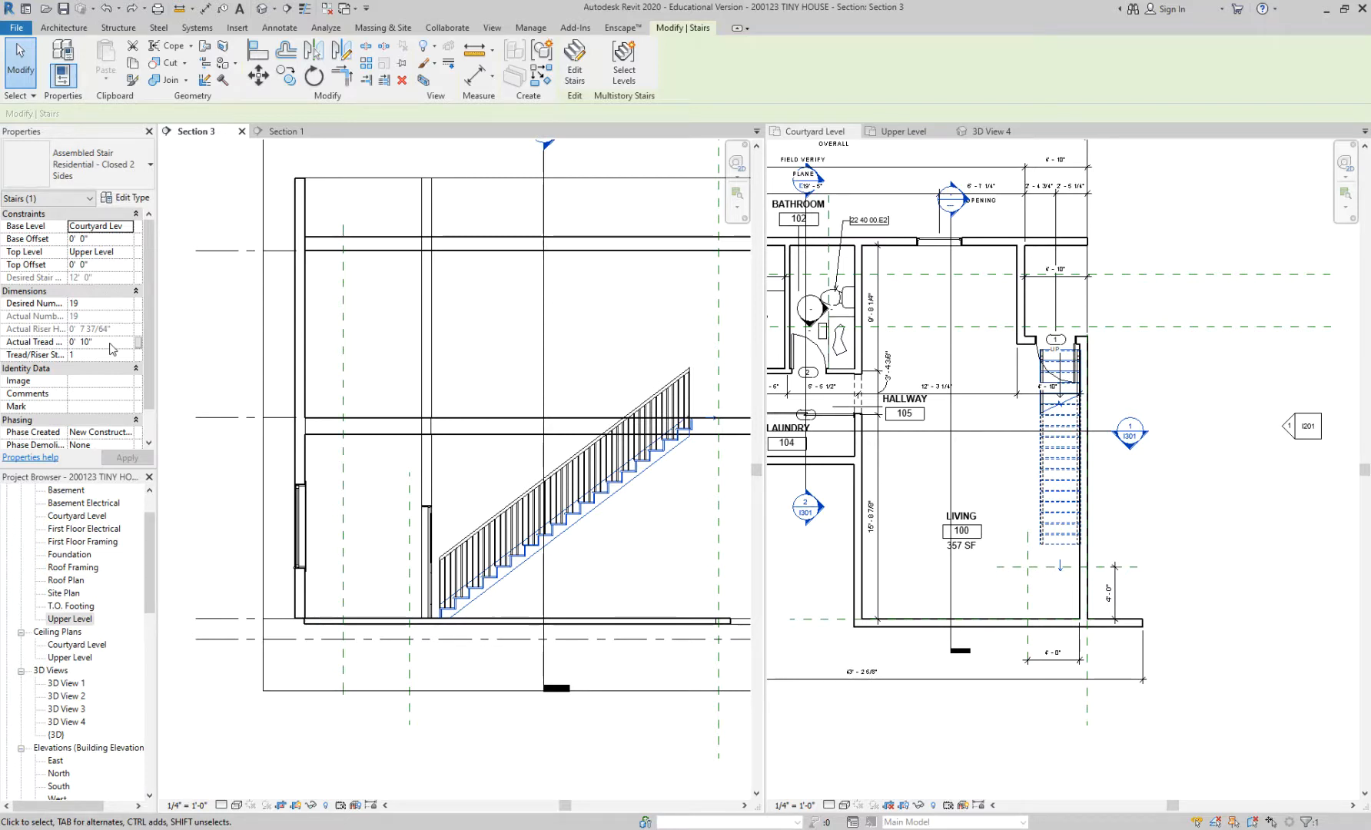
scroll(630, 542, up, 2)
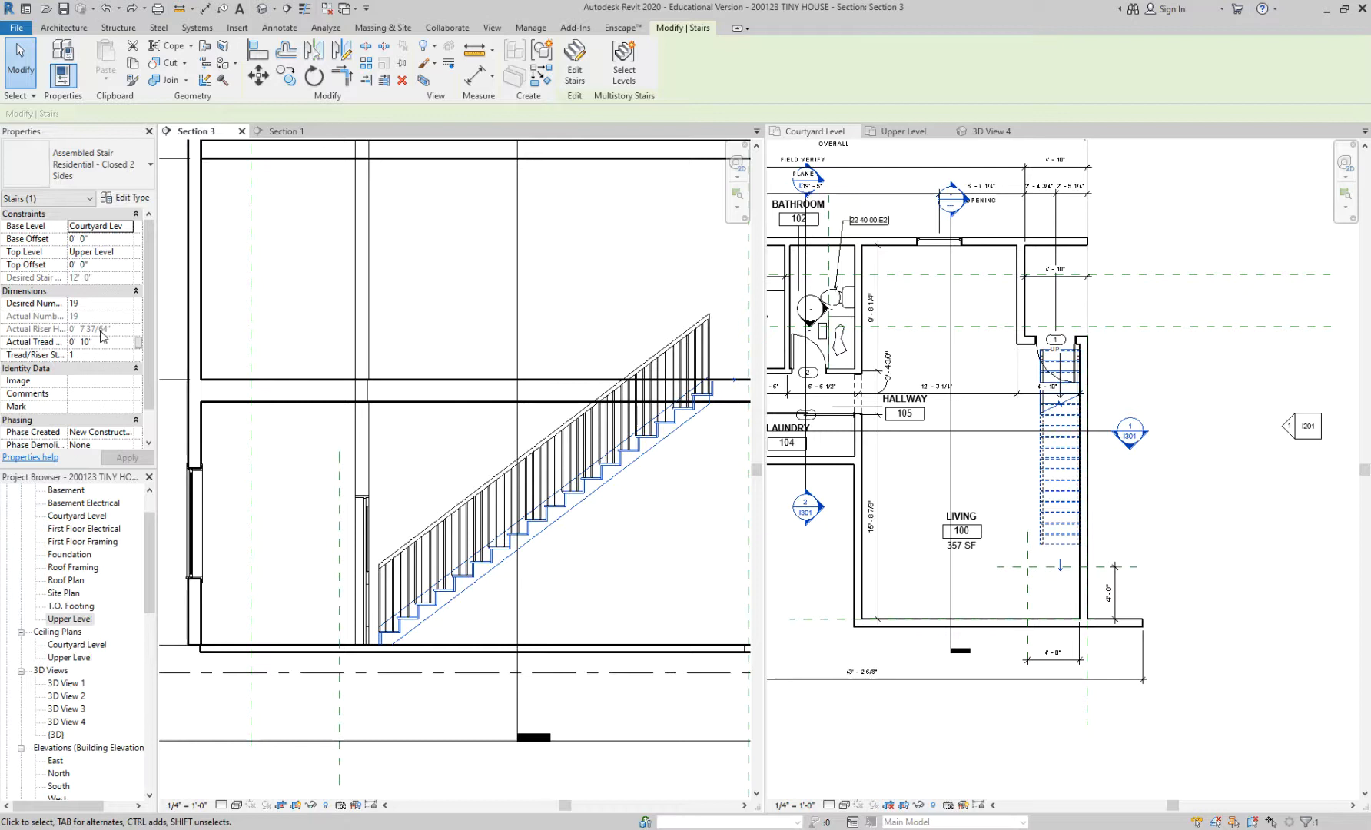
click(100, 302)
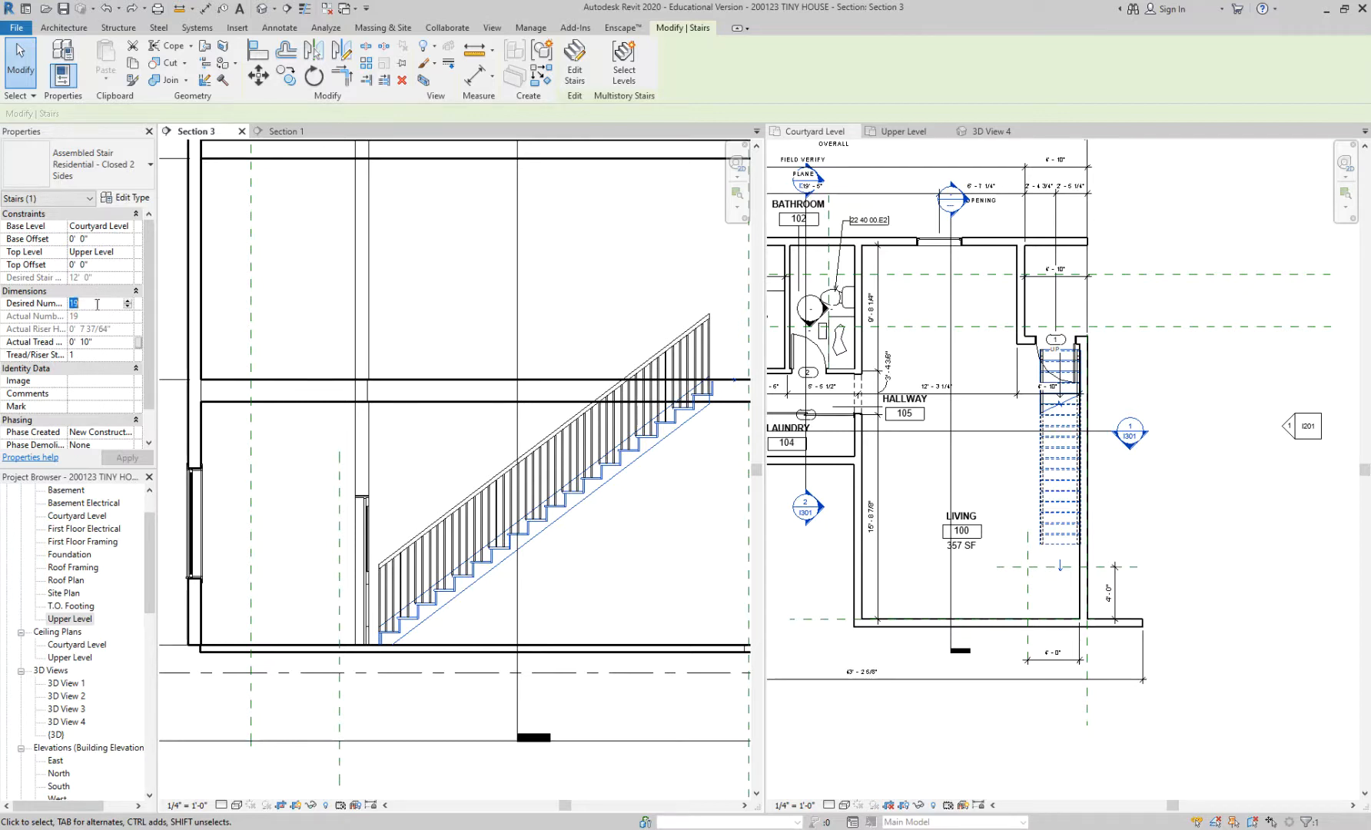
click(128, 305)
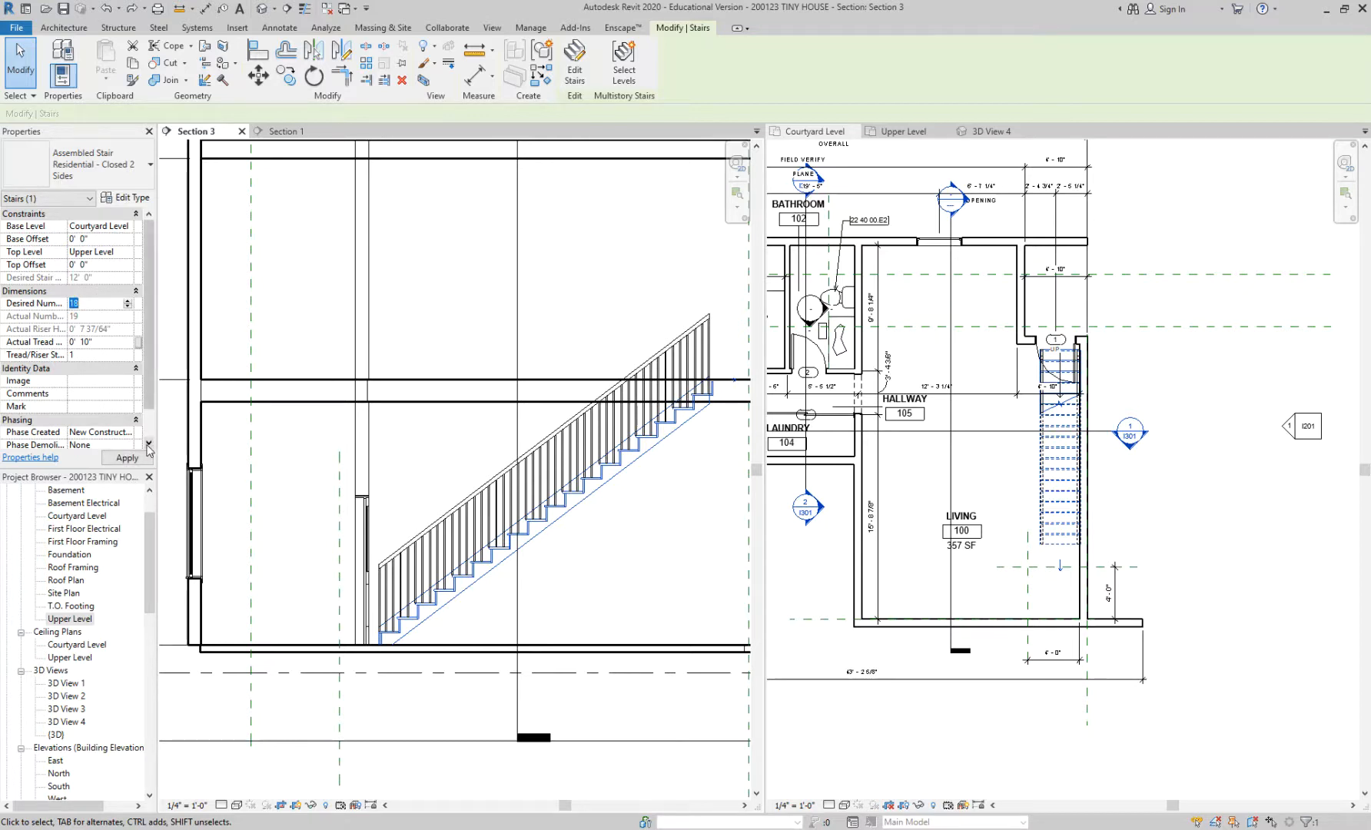
click(132, 458)
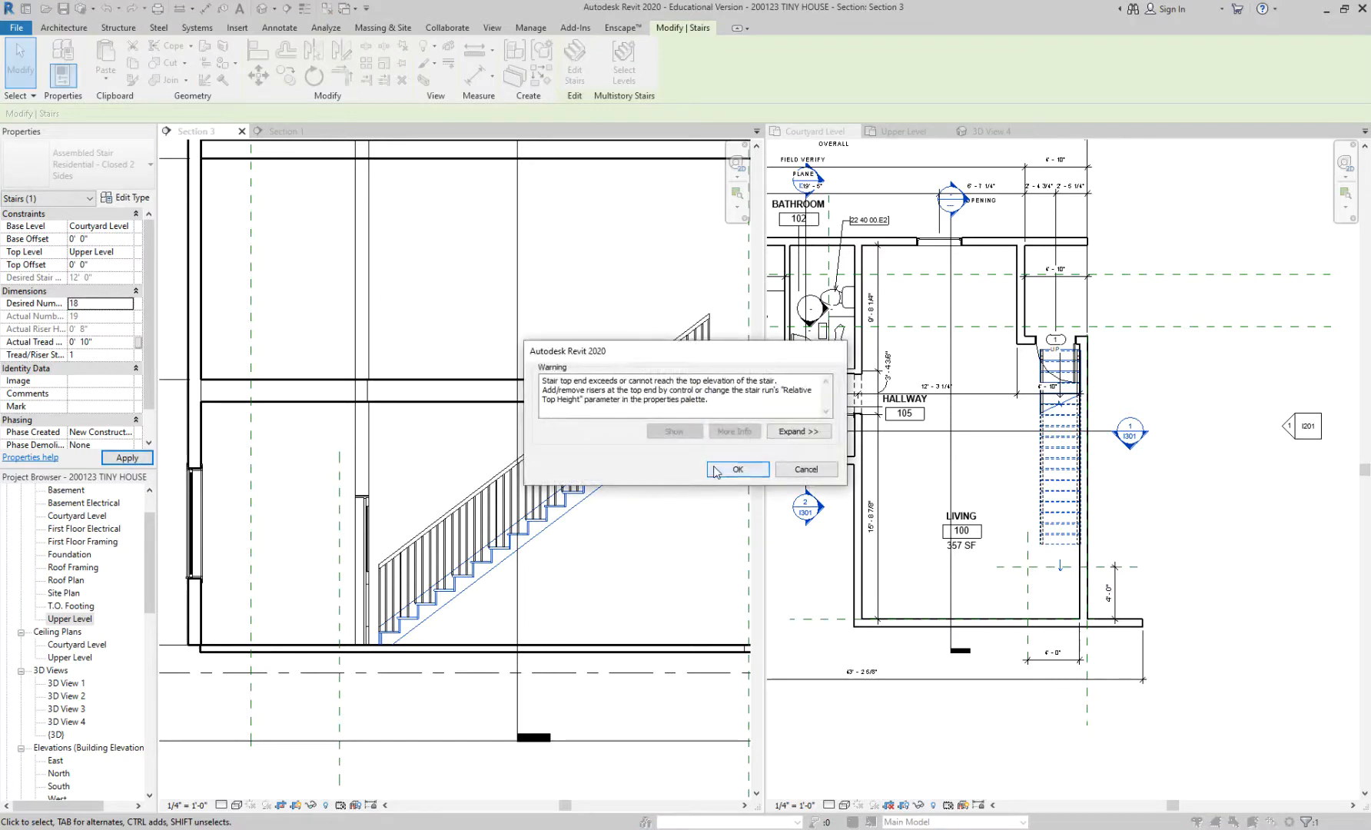
click(719, 470)
middle_drag(698, 475, 639, 480)
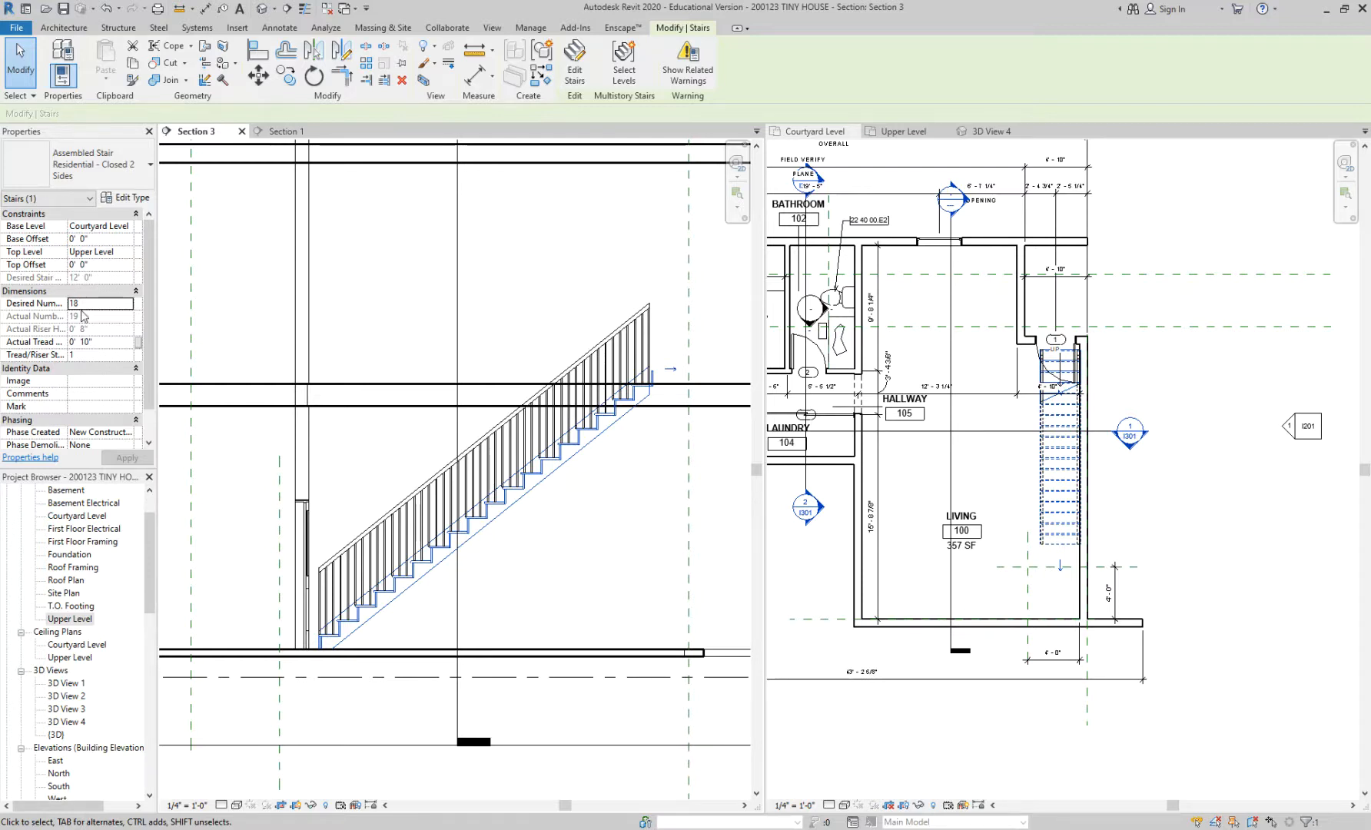
click(601, 515)
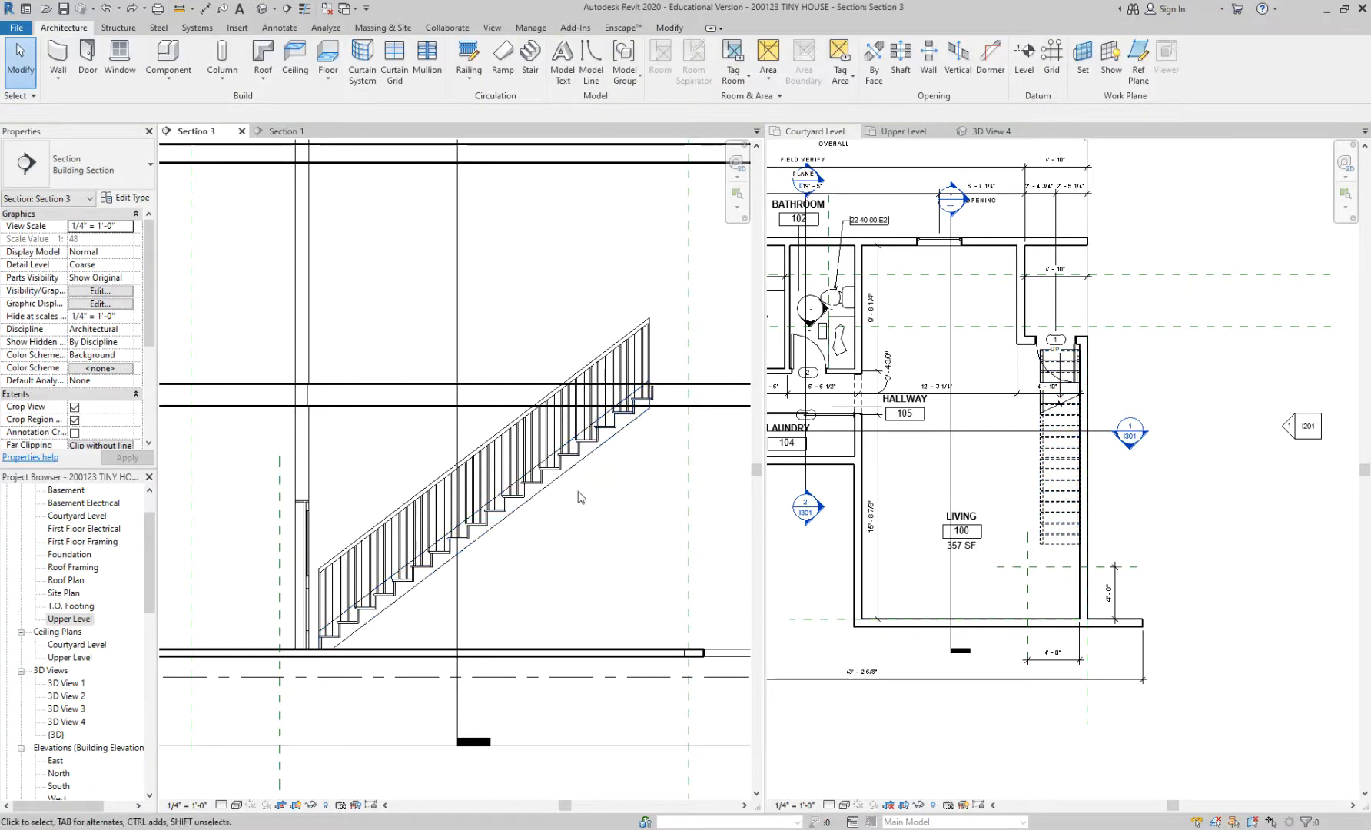
Step: Create a straight 3' 0" wide stair with 18 risers on the Courtyard Level plan, in the living room west of the existing stair
click(1049, 474)
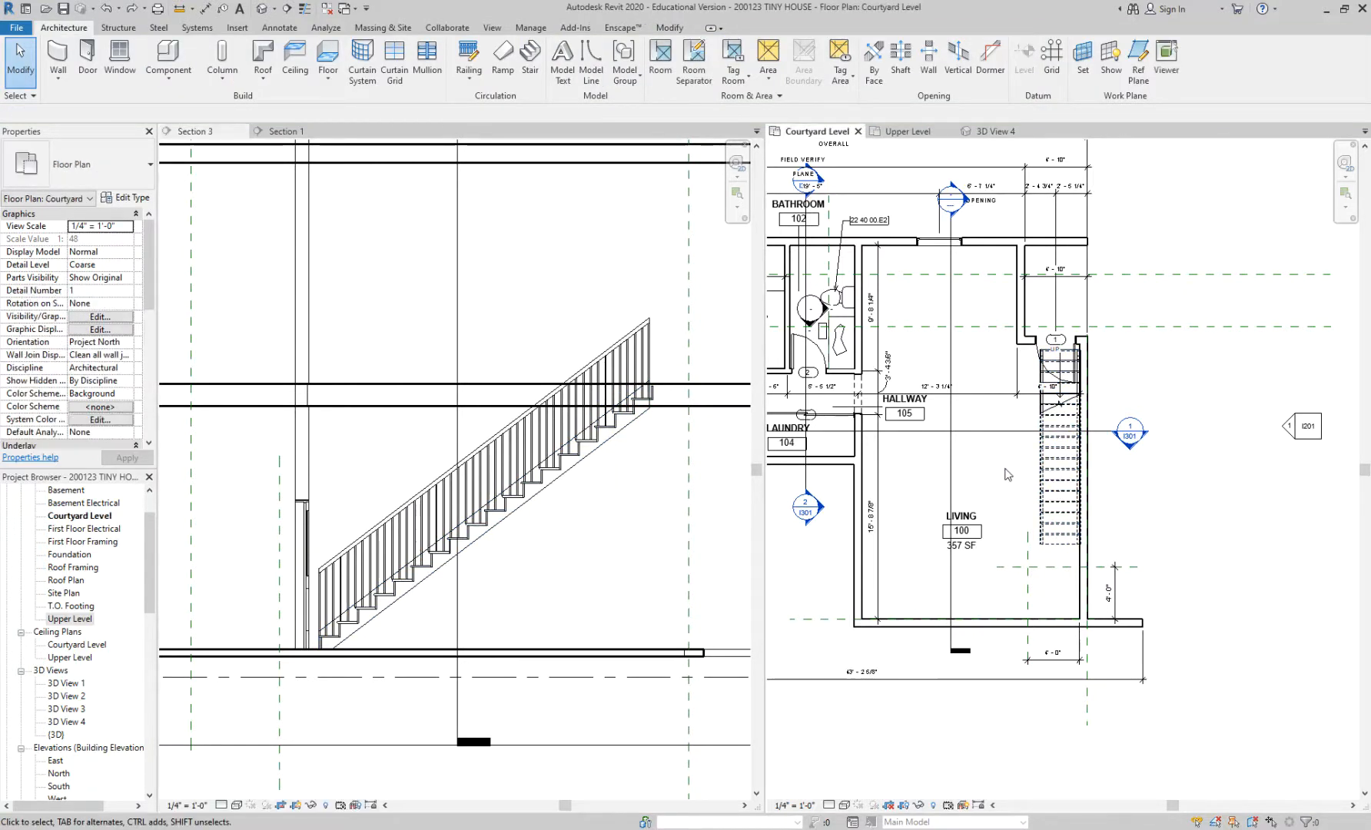
click(529, 56)
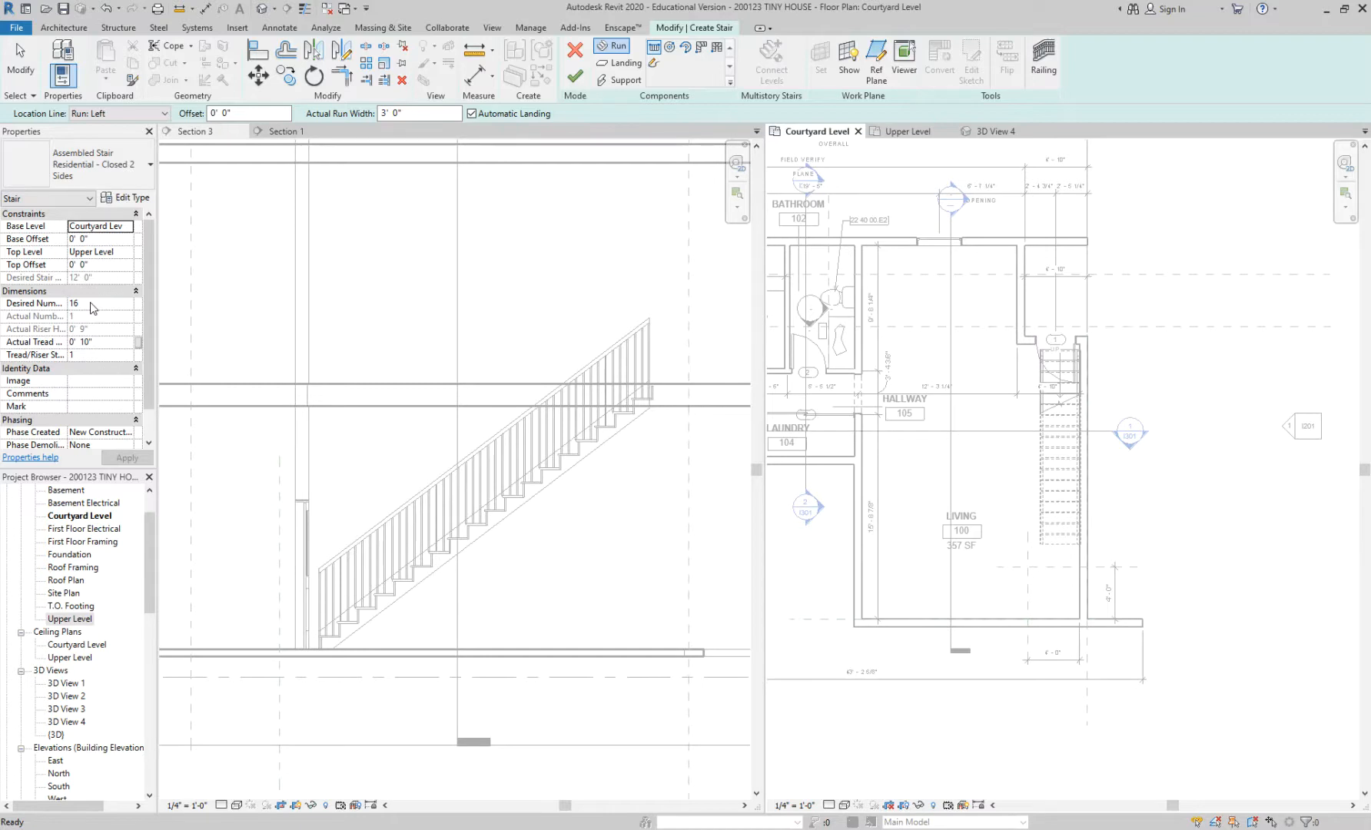
click(88, 305)
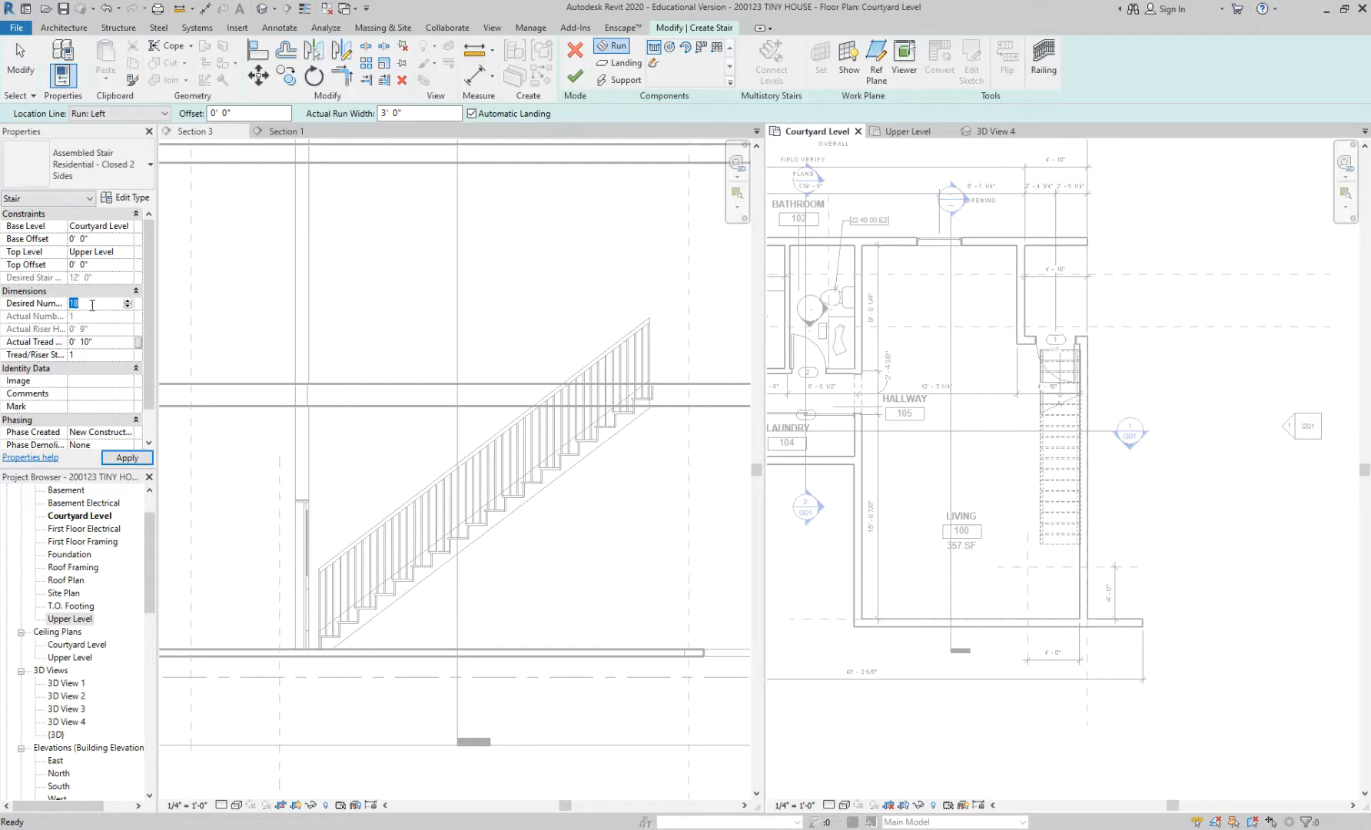
text(18)
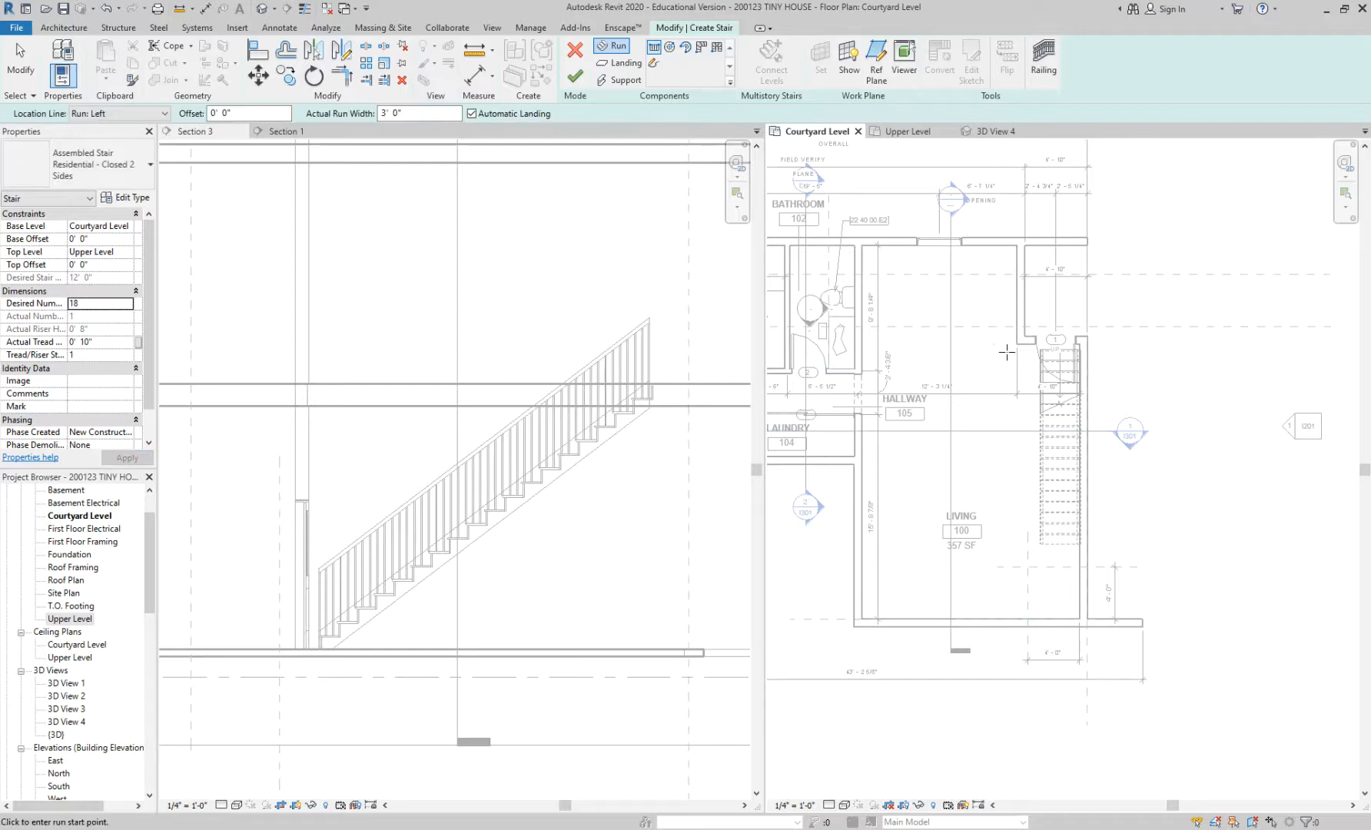
click(994, 354)
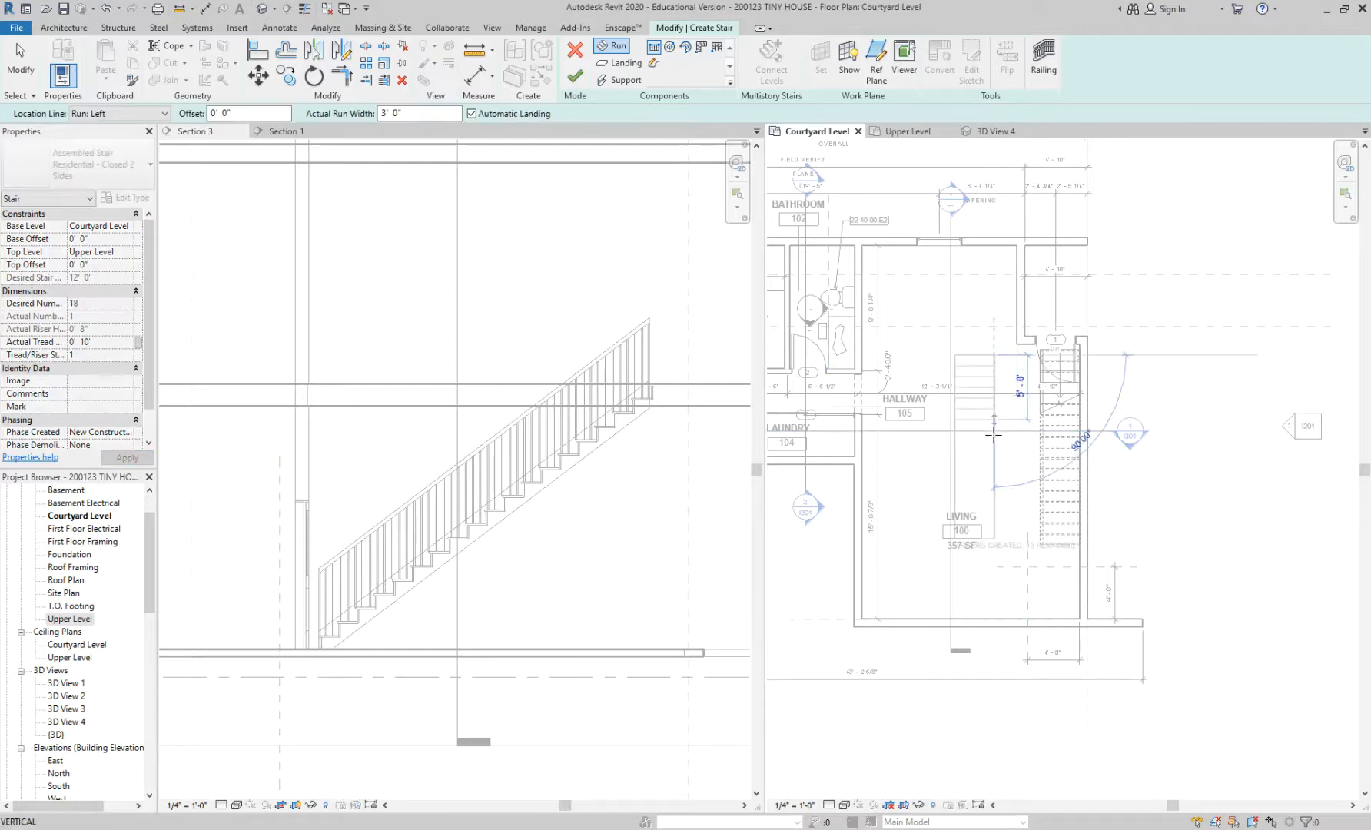
click(995, 555)
key(Escape)
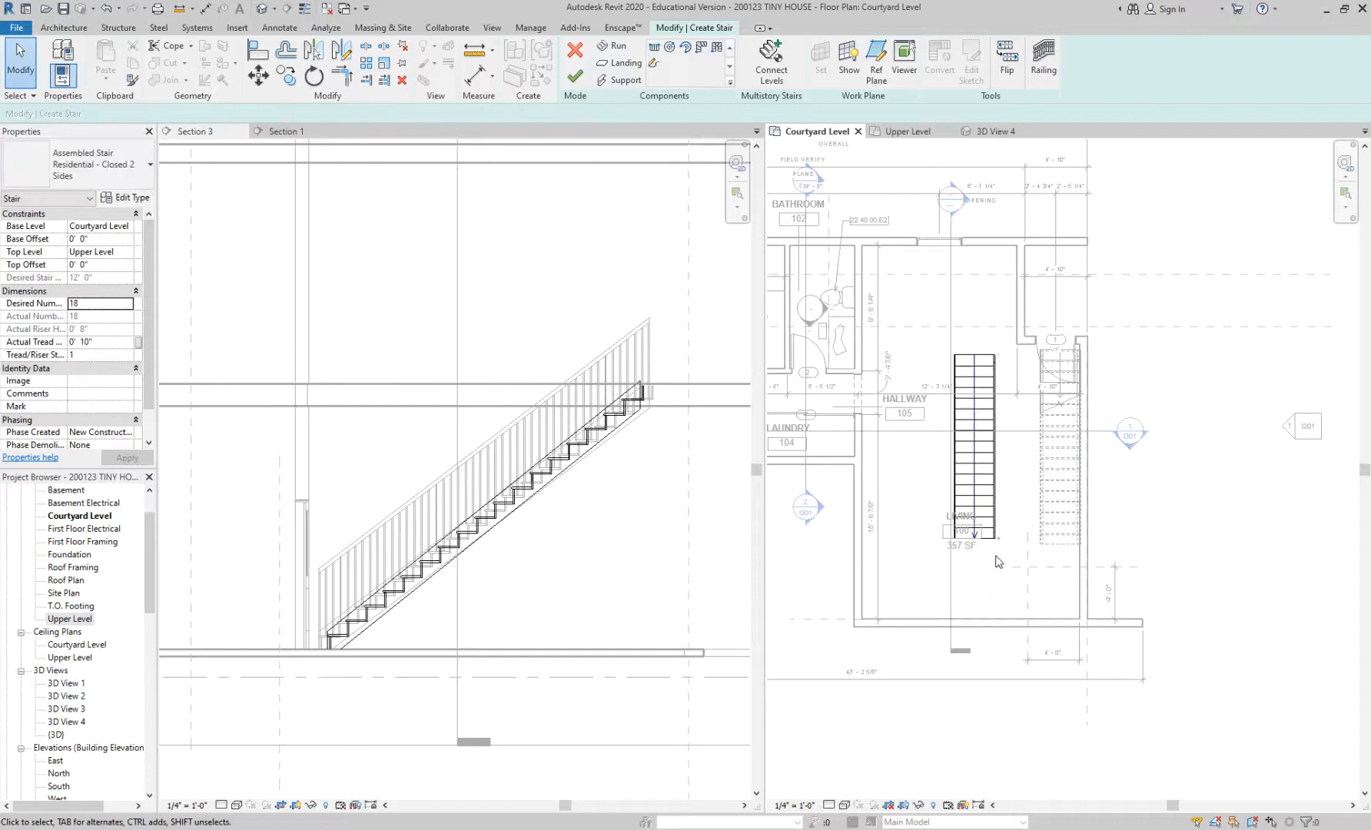
click(575, 76)
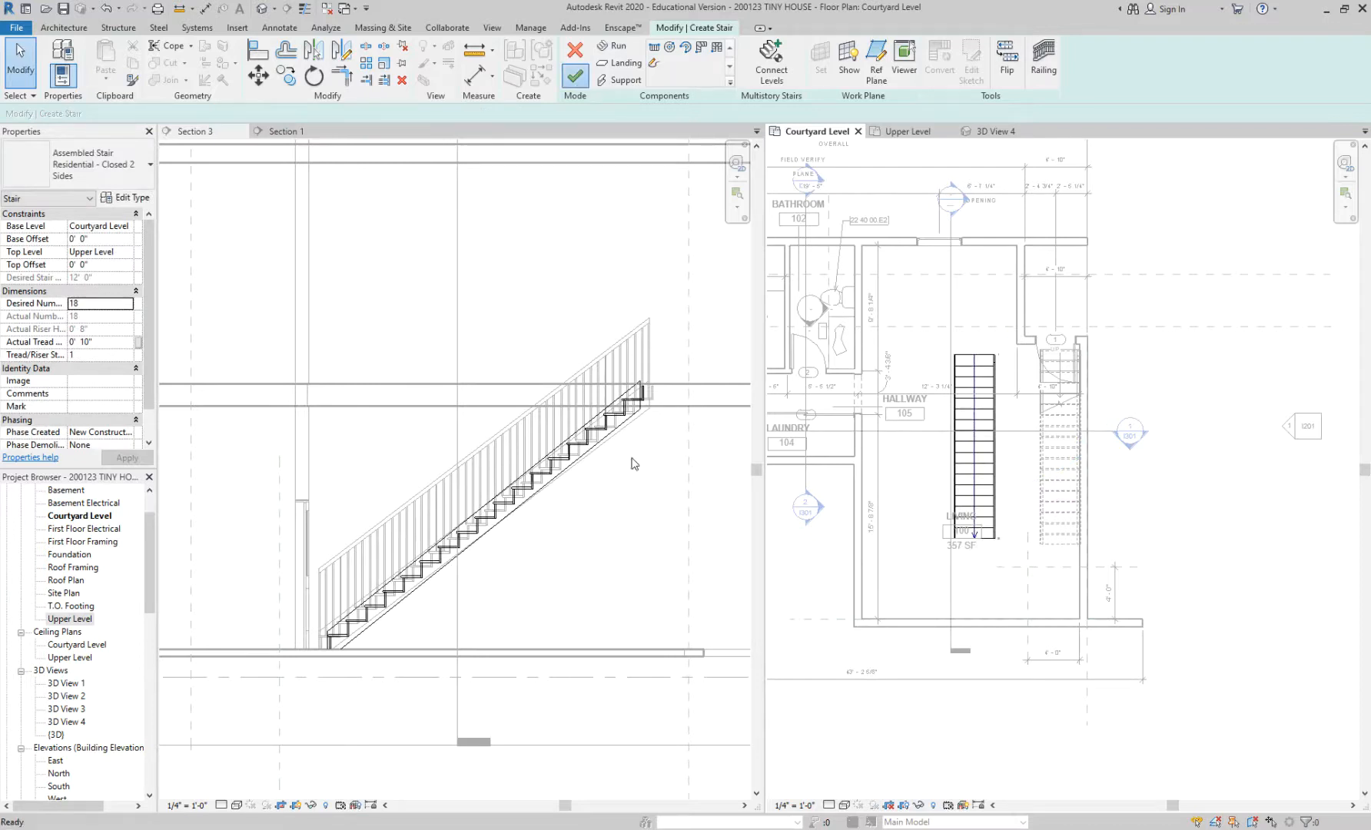
Step: Try deleting the new 18-riser stair in the living room and undo the deletion
click(976, 485)
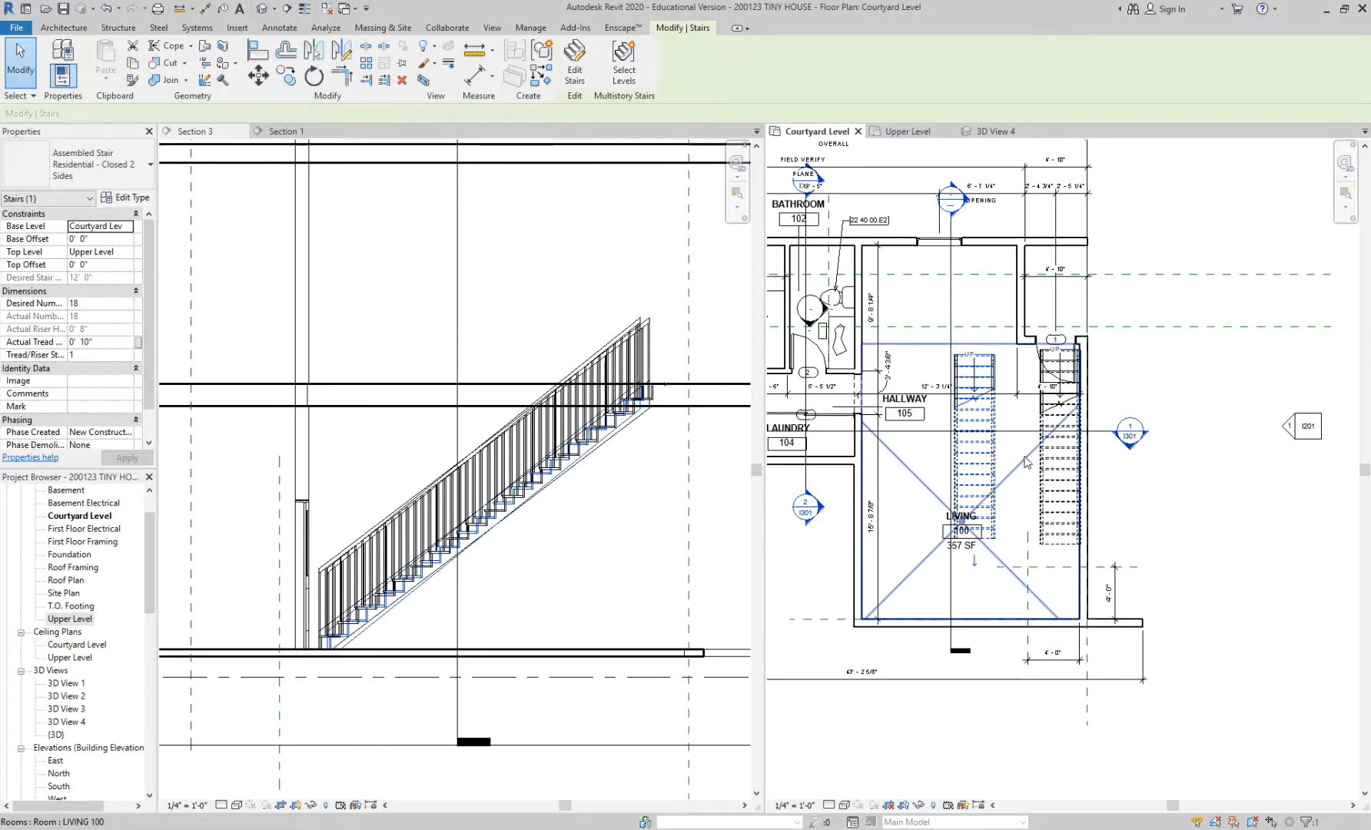
key(Escape)
click(1065, 496)
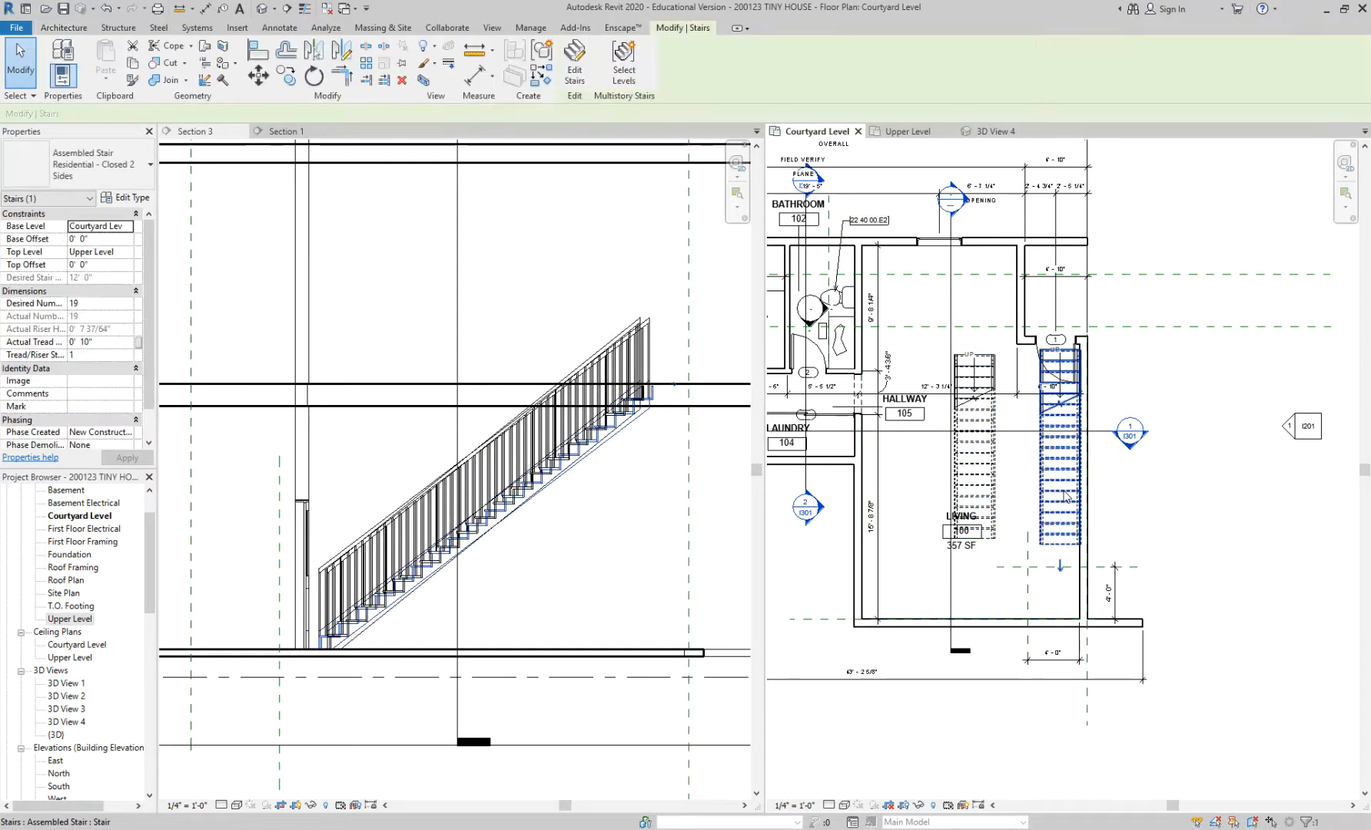
key(Escape)
click(995, 475)
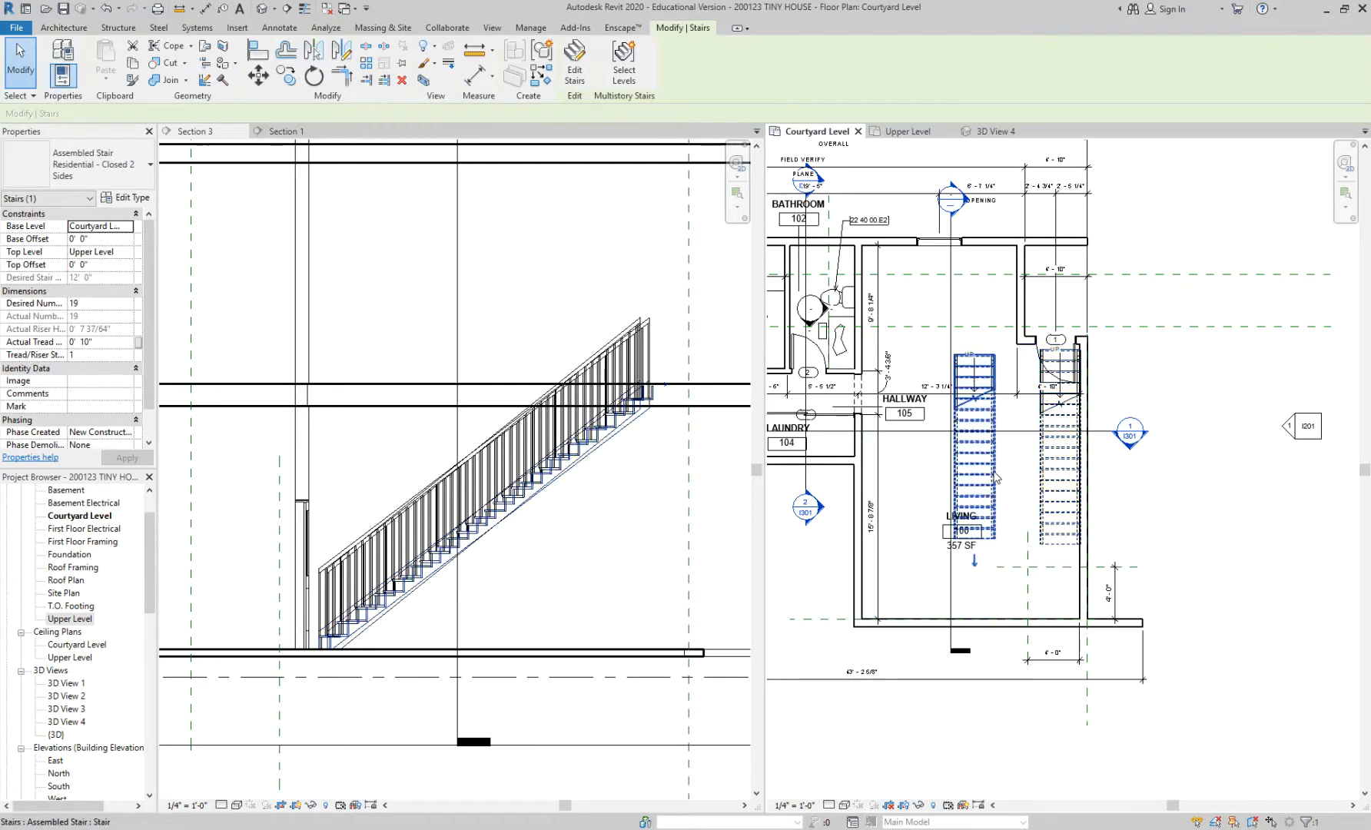
key(Delete)
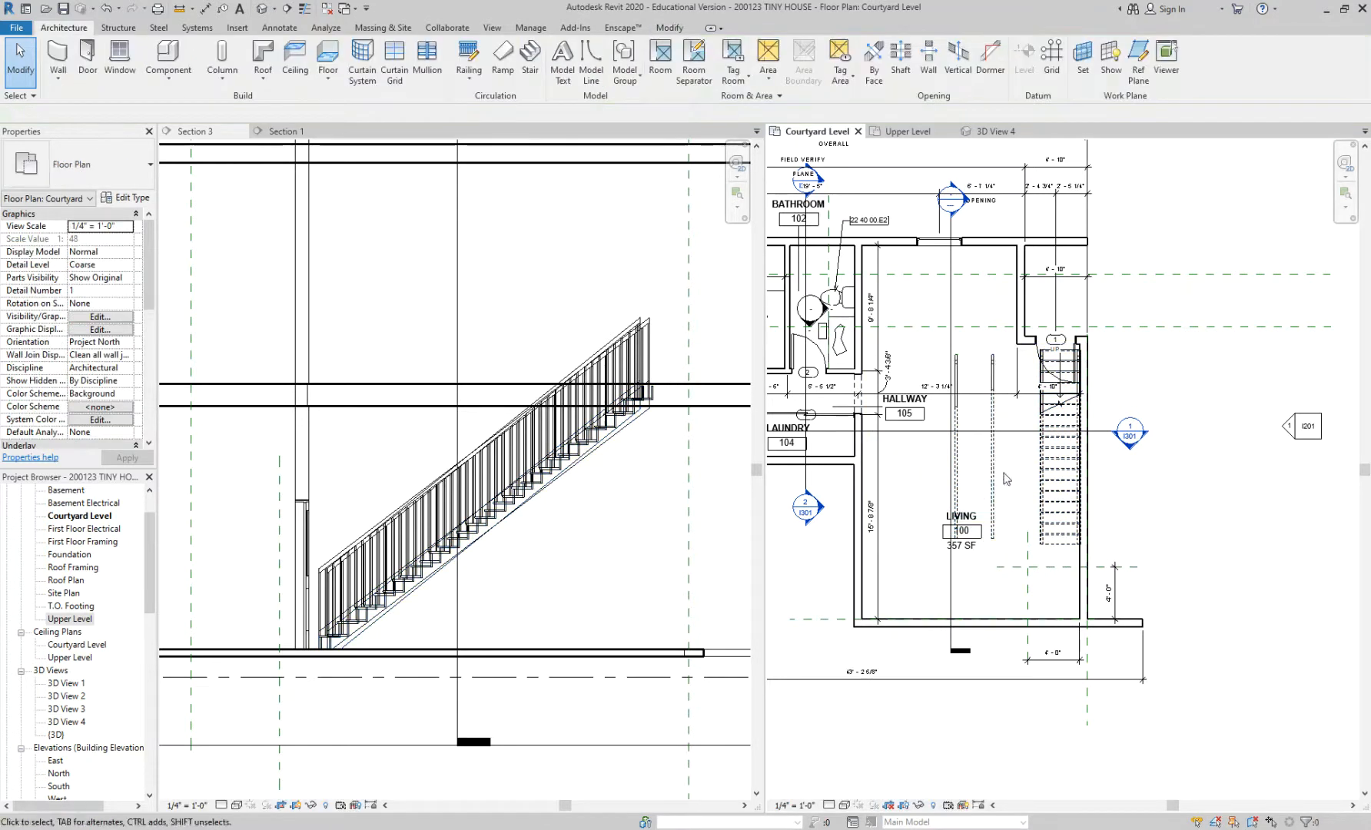
scroll(1003, 478, up, 2)
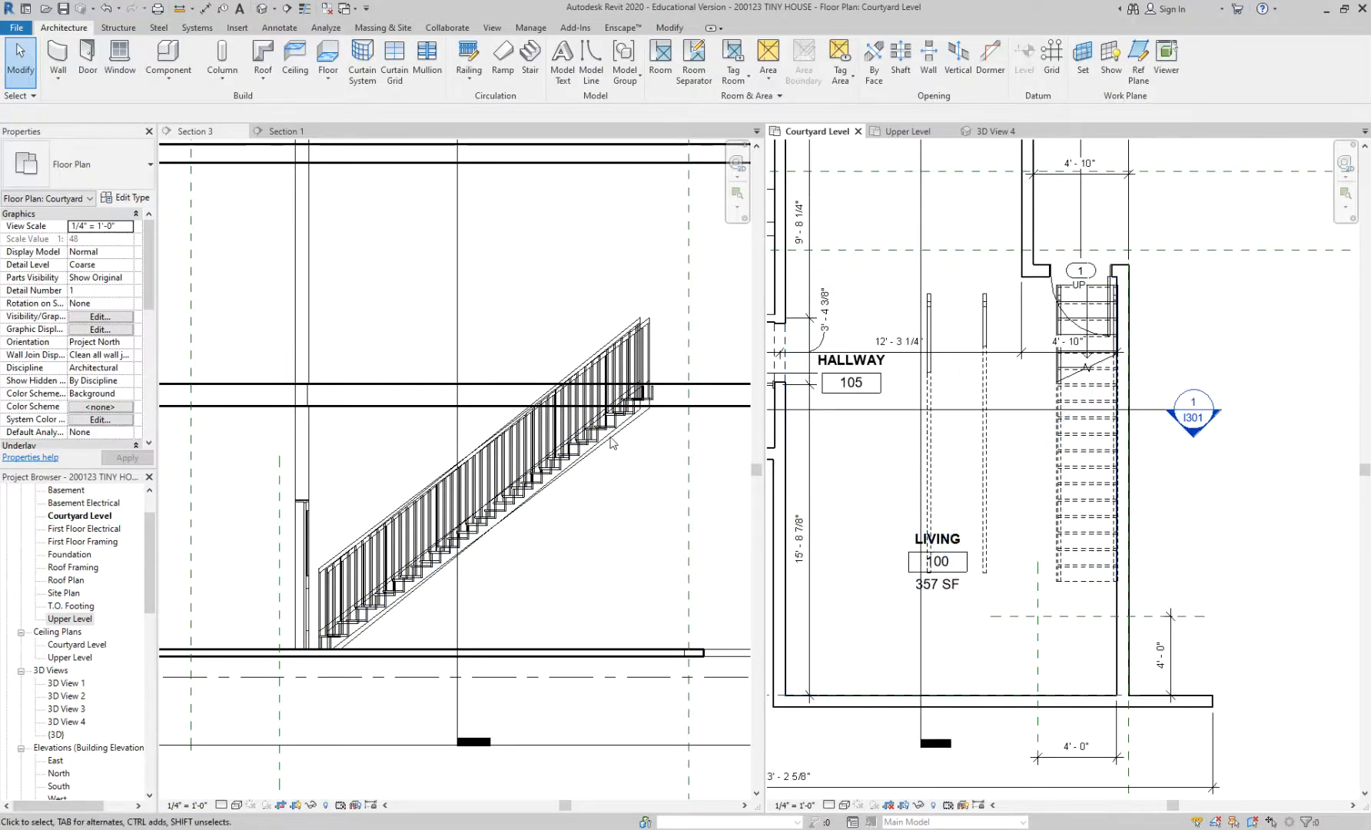
key(ctrl+z)
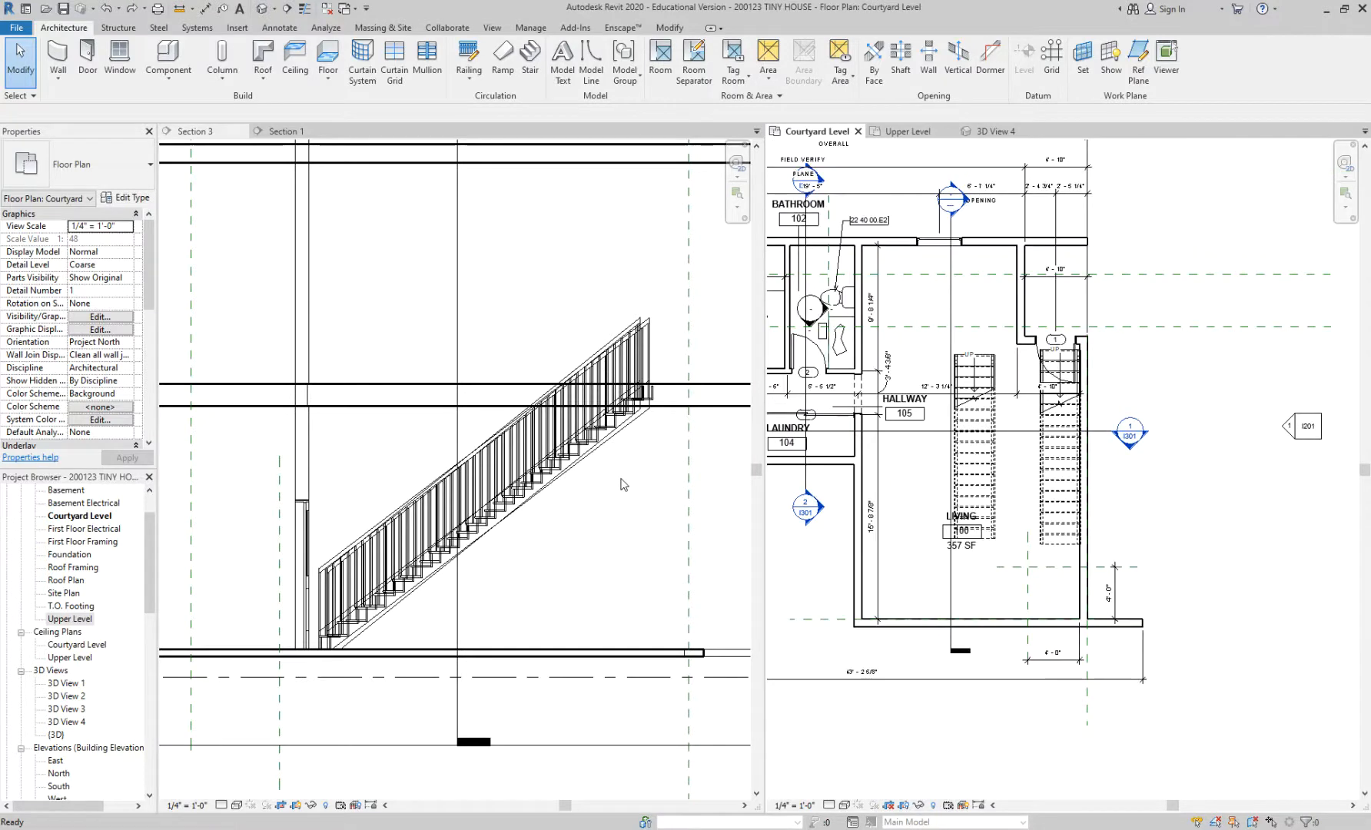
Step: Change the existing stair along the living room's east wall to 18 desired risers and apply the change
click(591, 457)
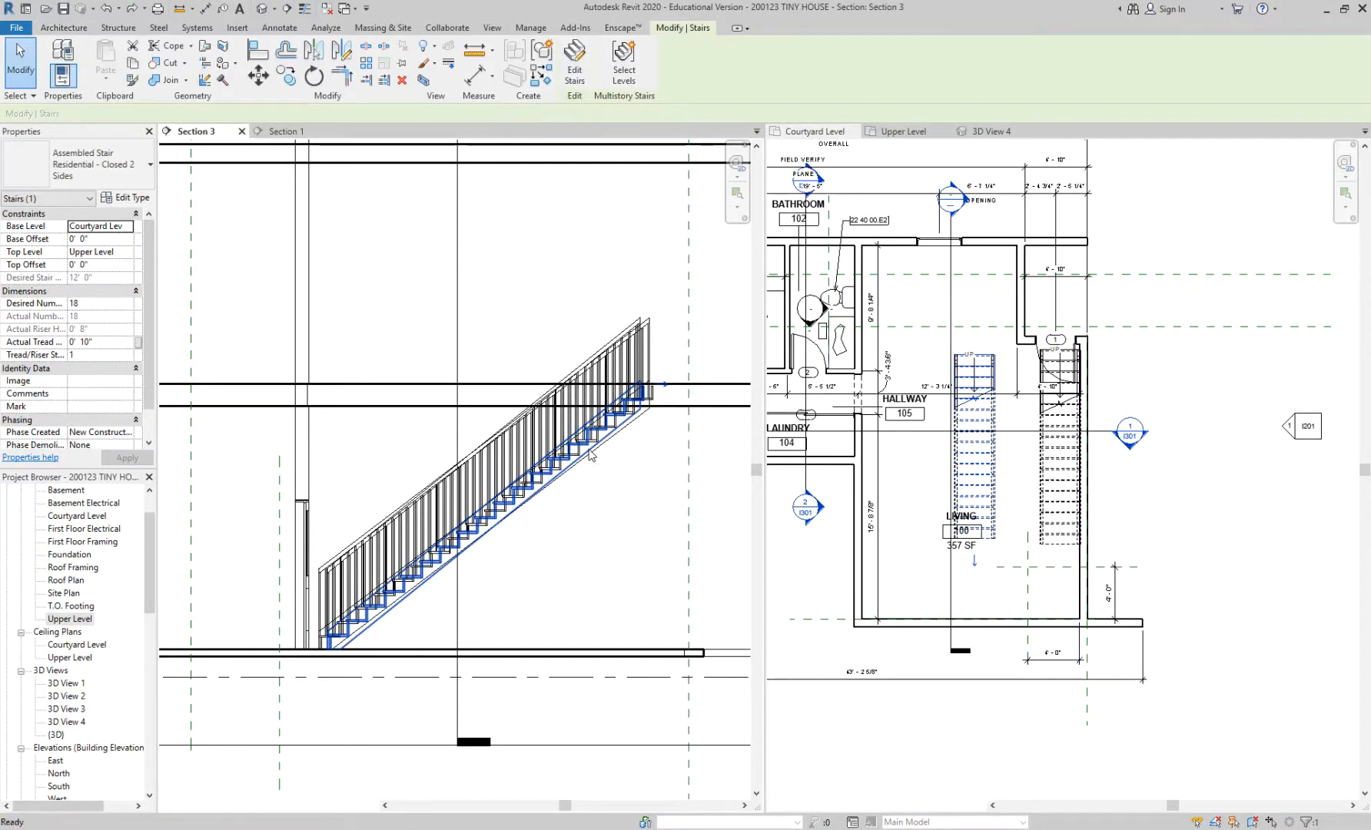
key(Escape)
click(1060, 488)
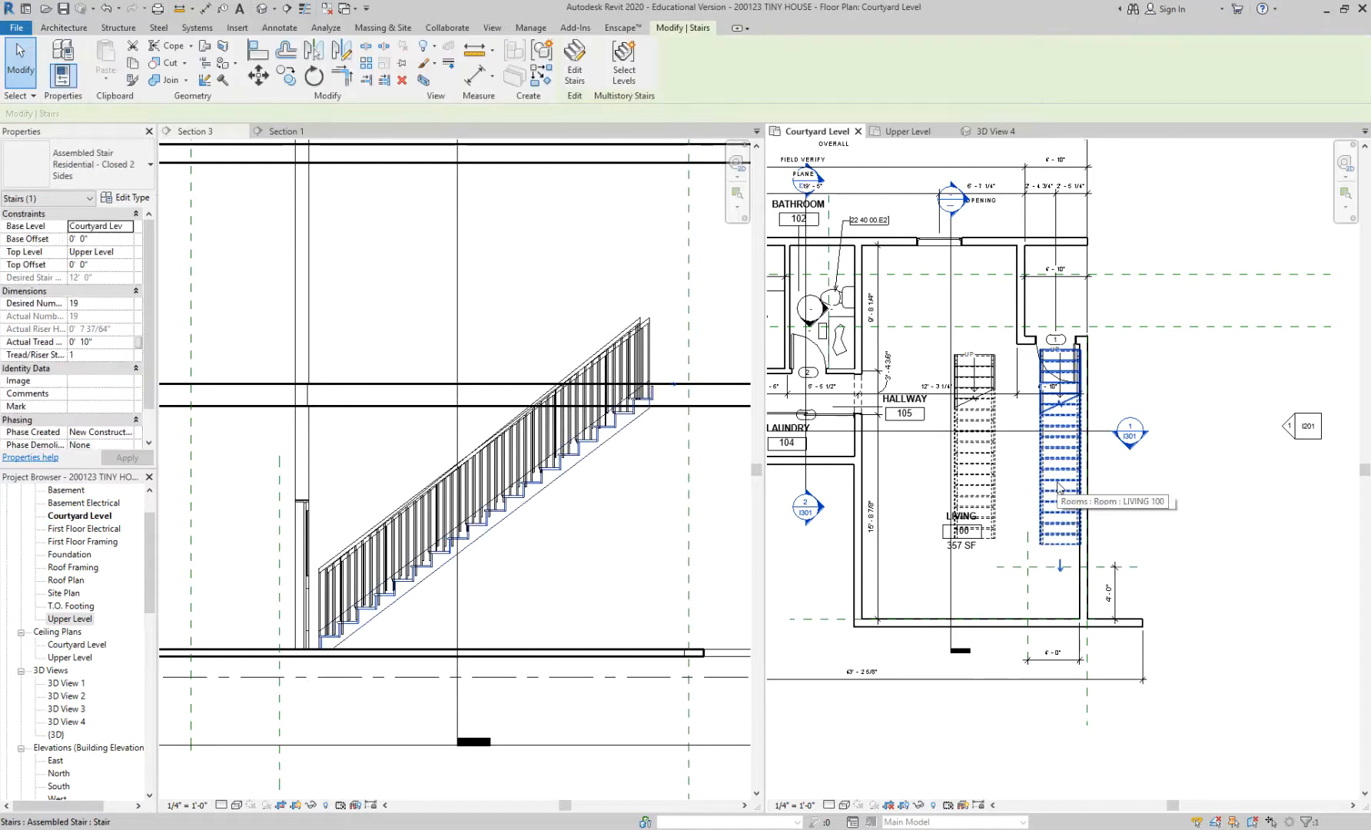
scroll(1059, 486, up, 1)
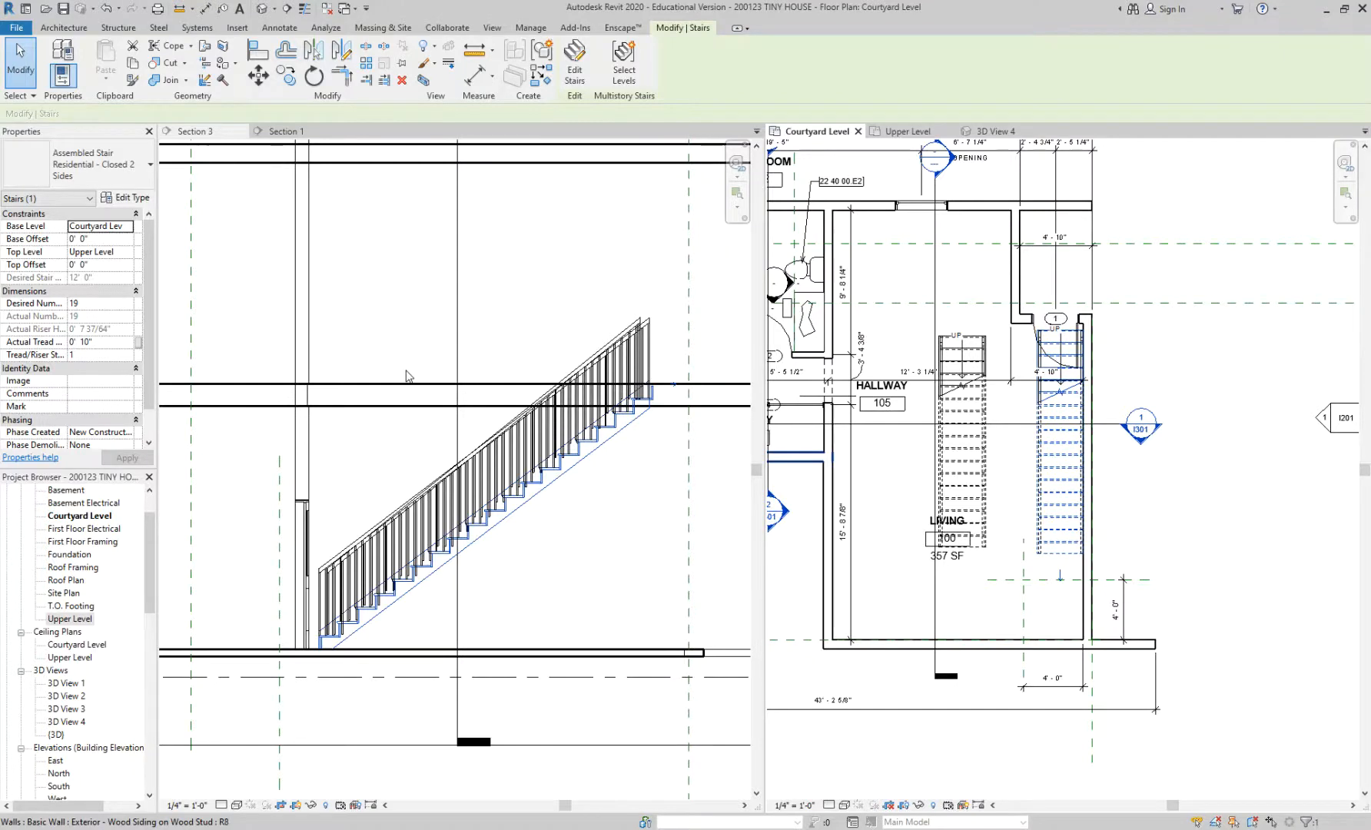
scroll(408, 376, up, 2)
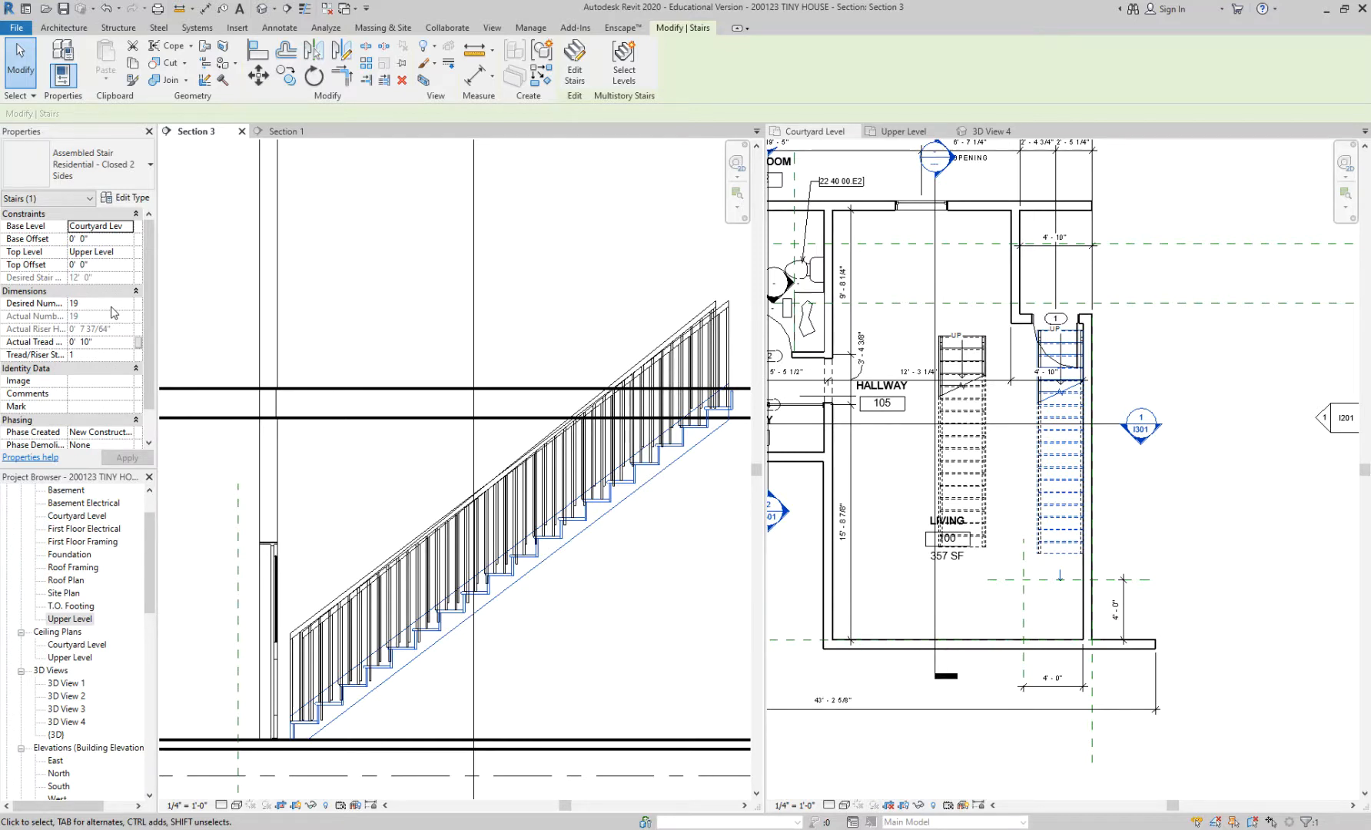
scroll(1038, 503, up, 2)
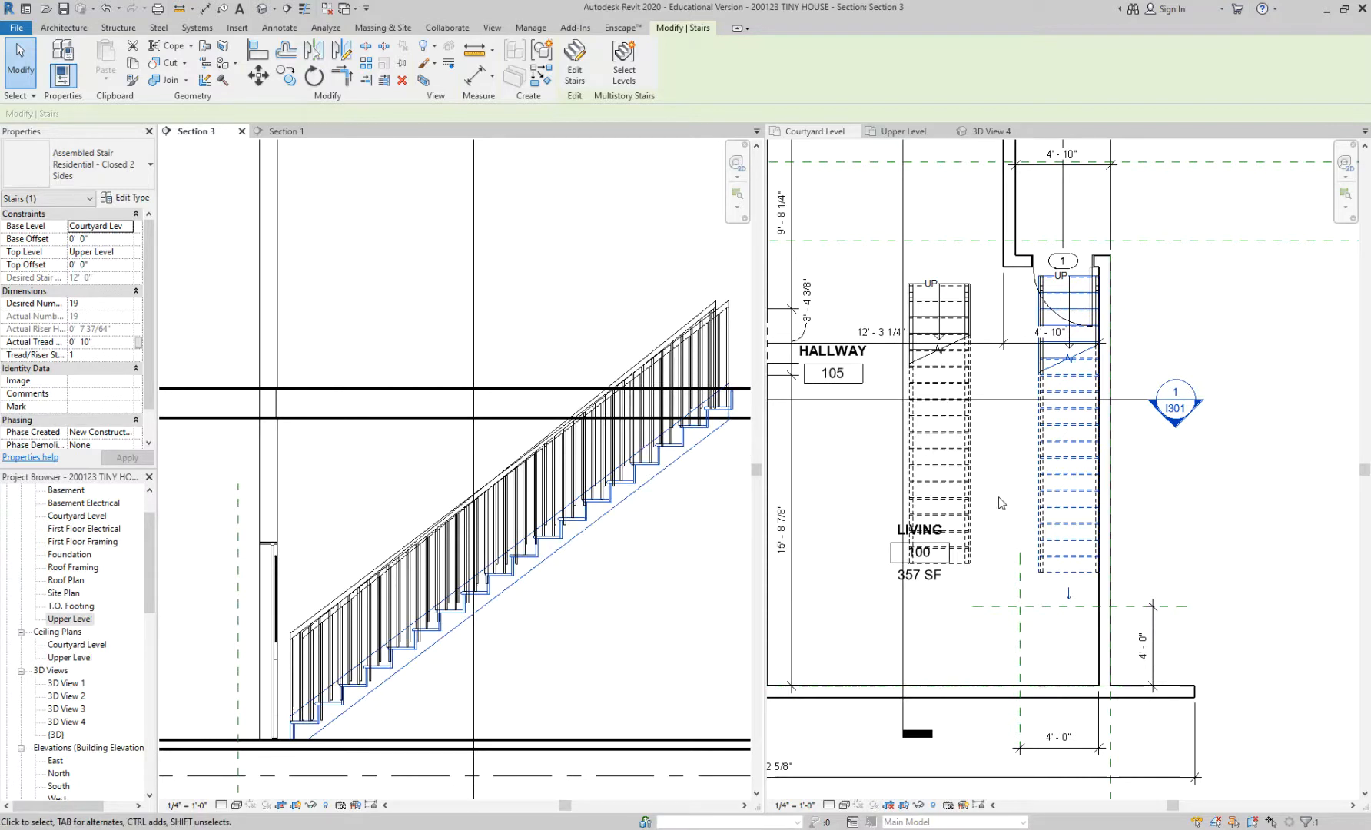
middle_drag(684, 526, 650, 483)
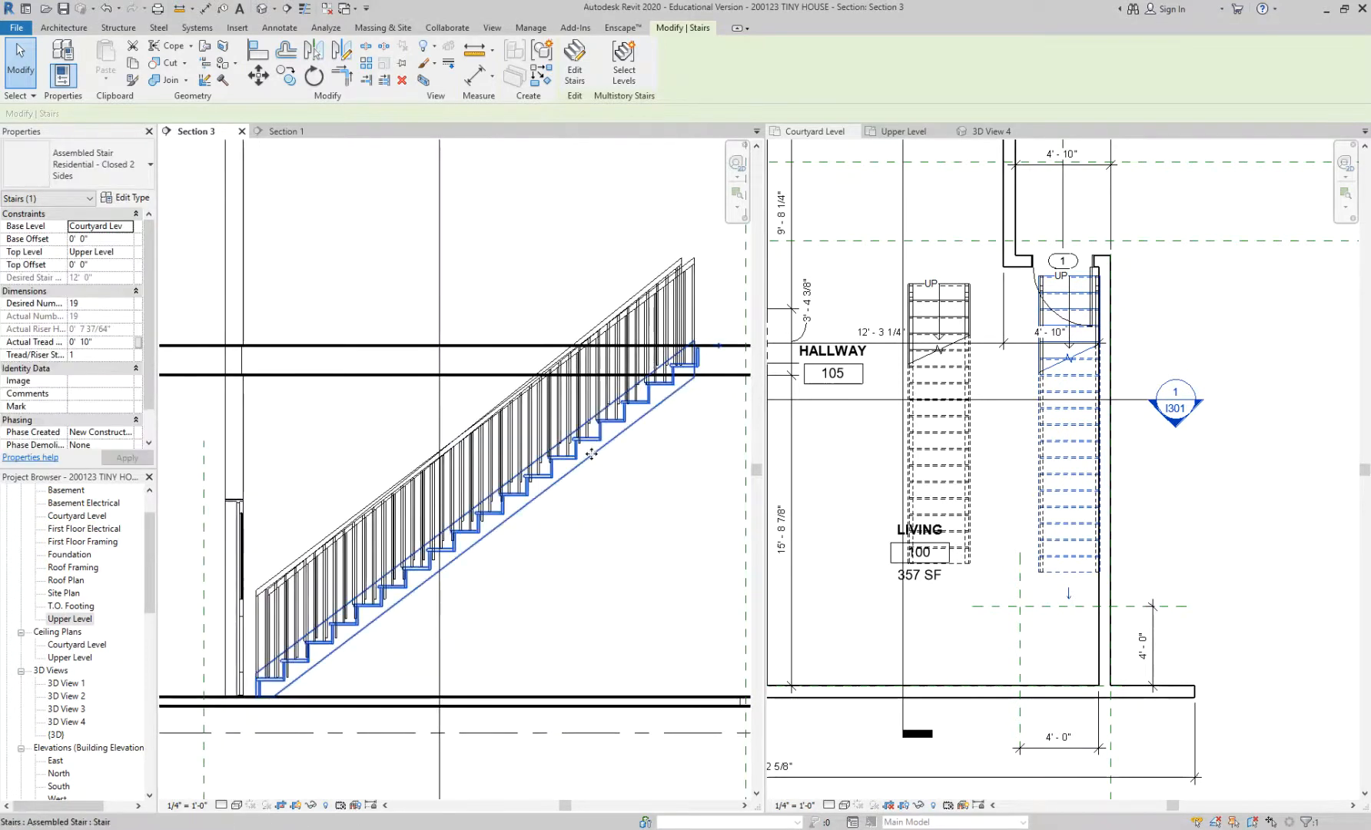
click(115, 304)
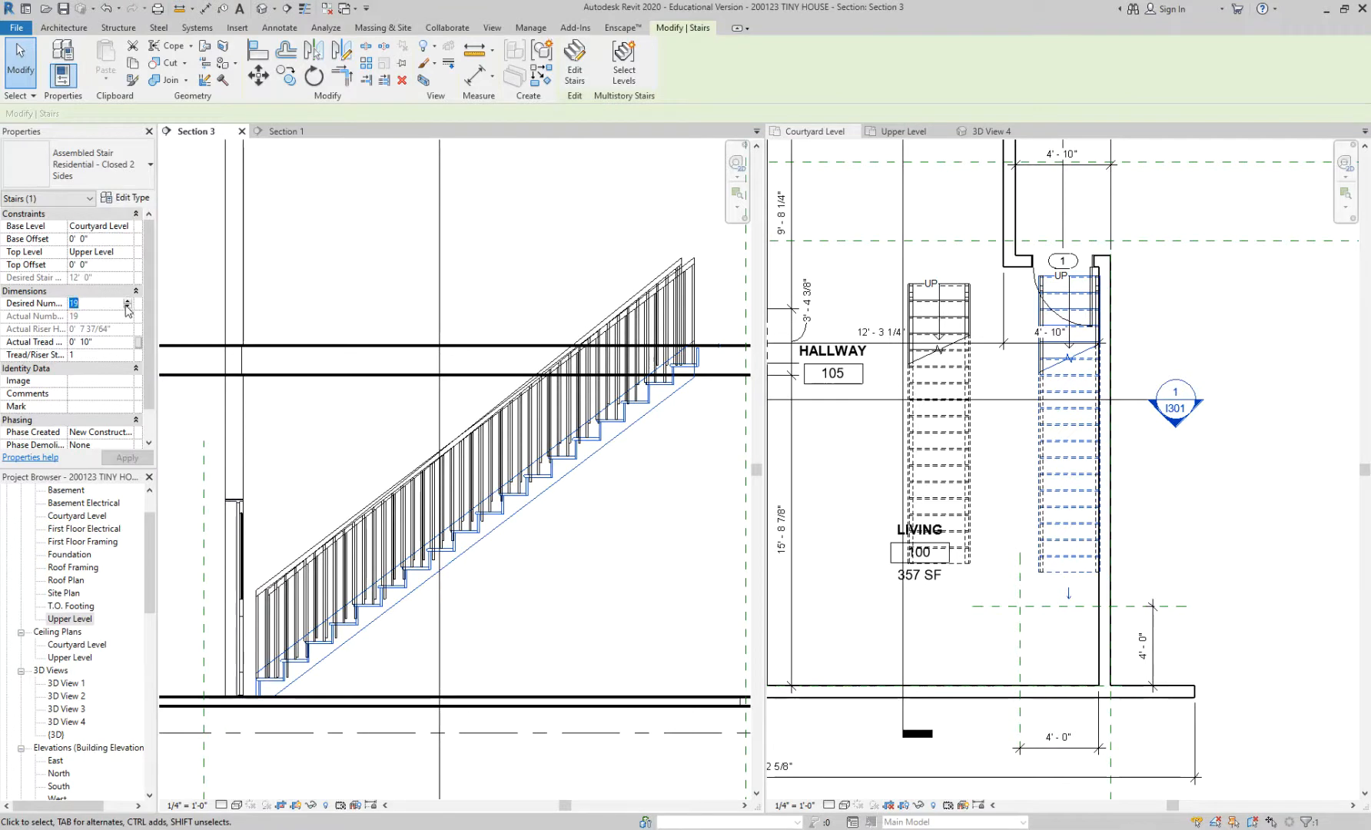
click(127, 308)
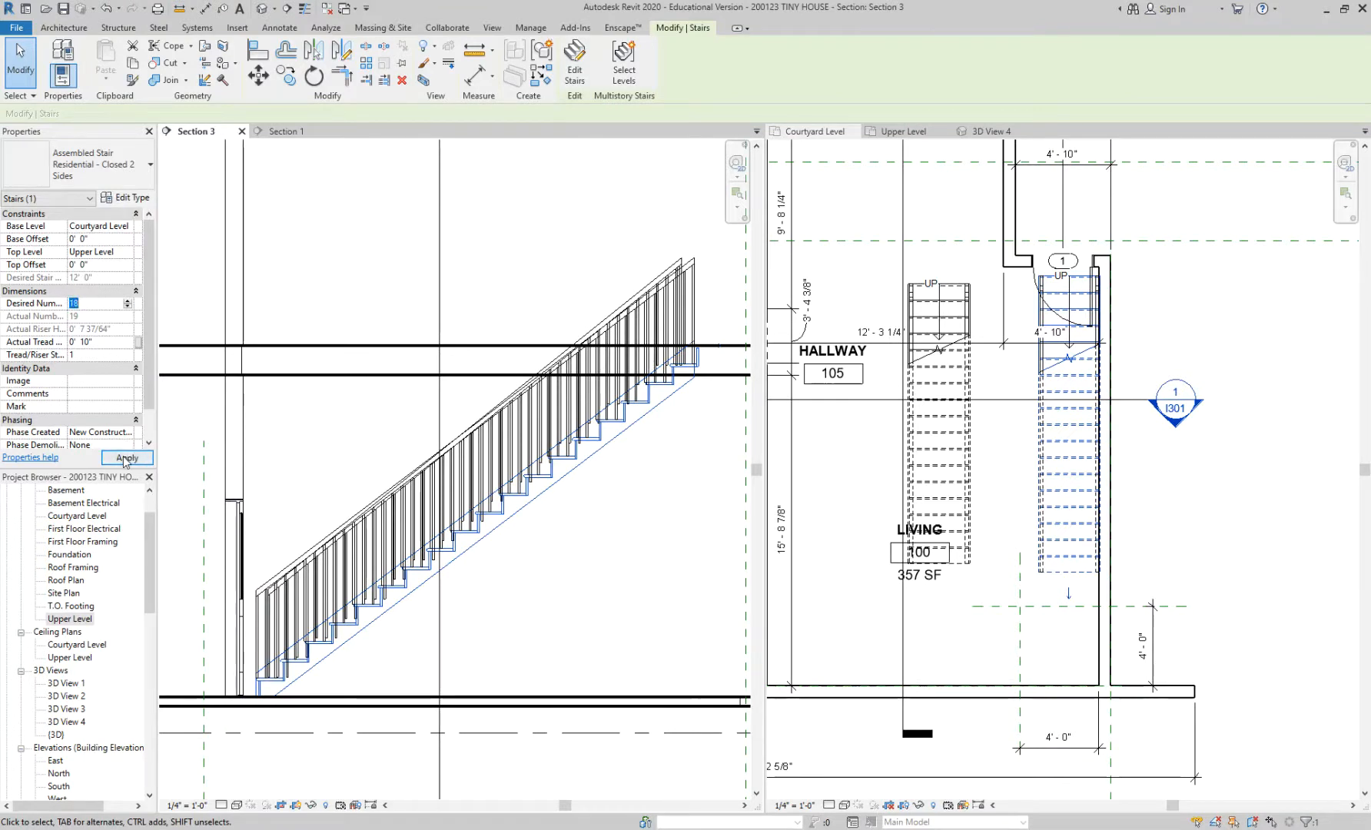
click(126, 458)
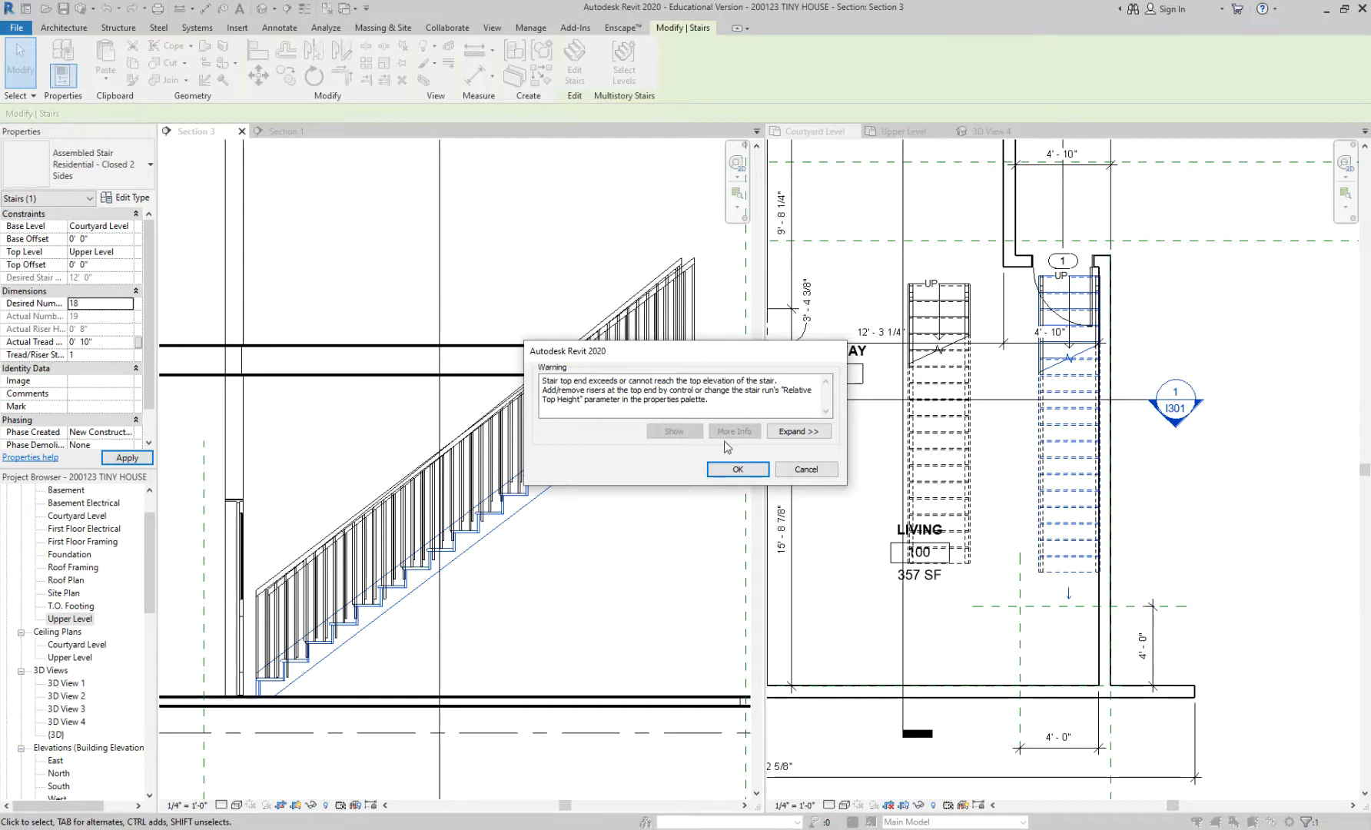
click(738, 469)
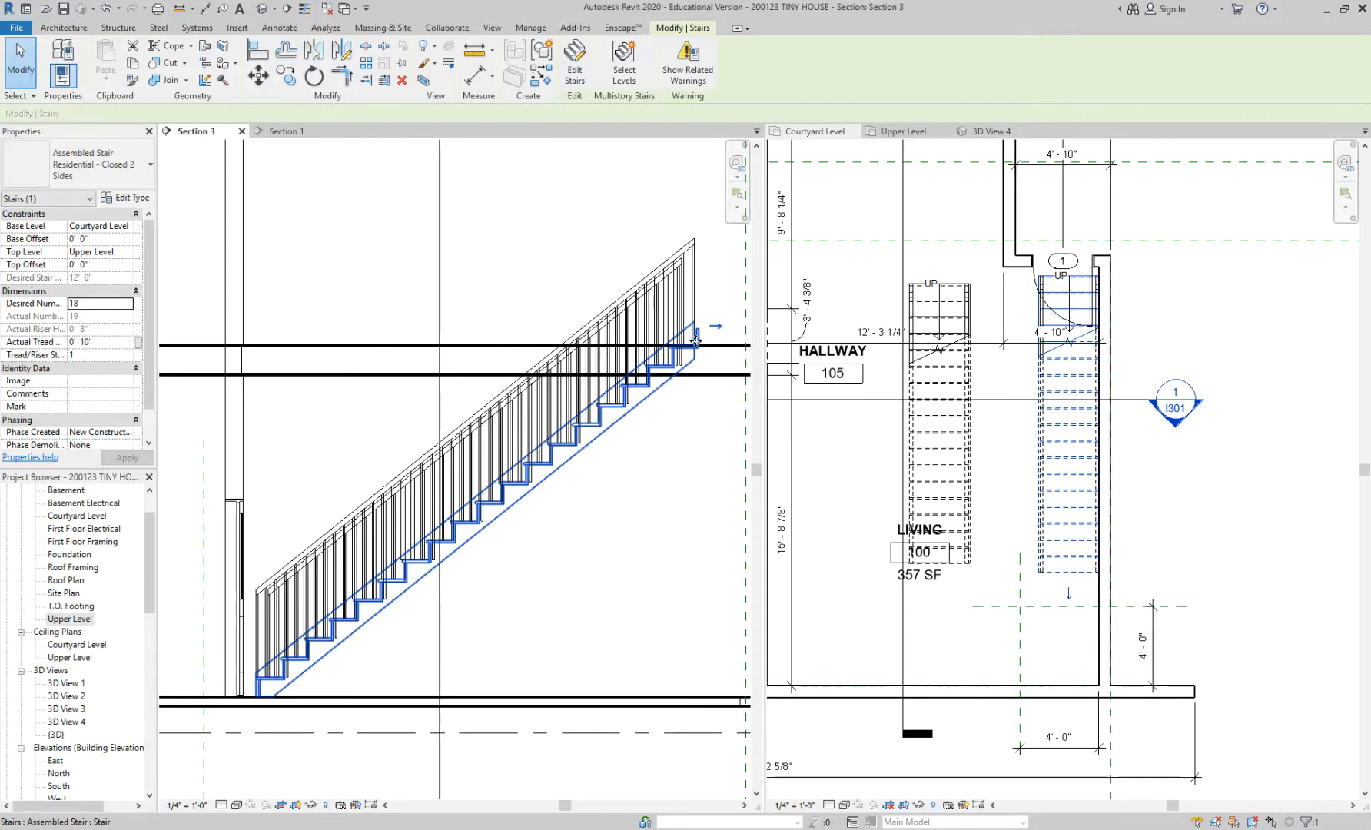
Step: Delete the 18-riser stair in the living room, west of the stair along the east wall
key(Escape)
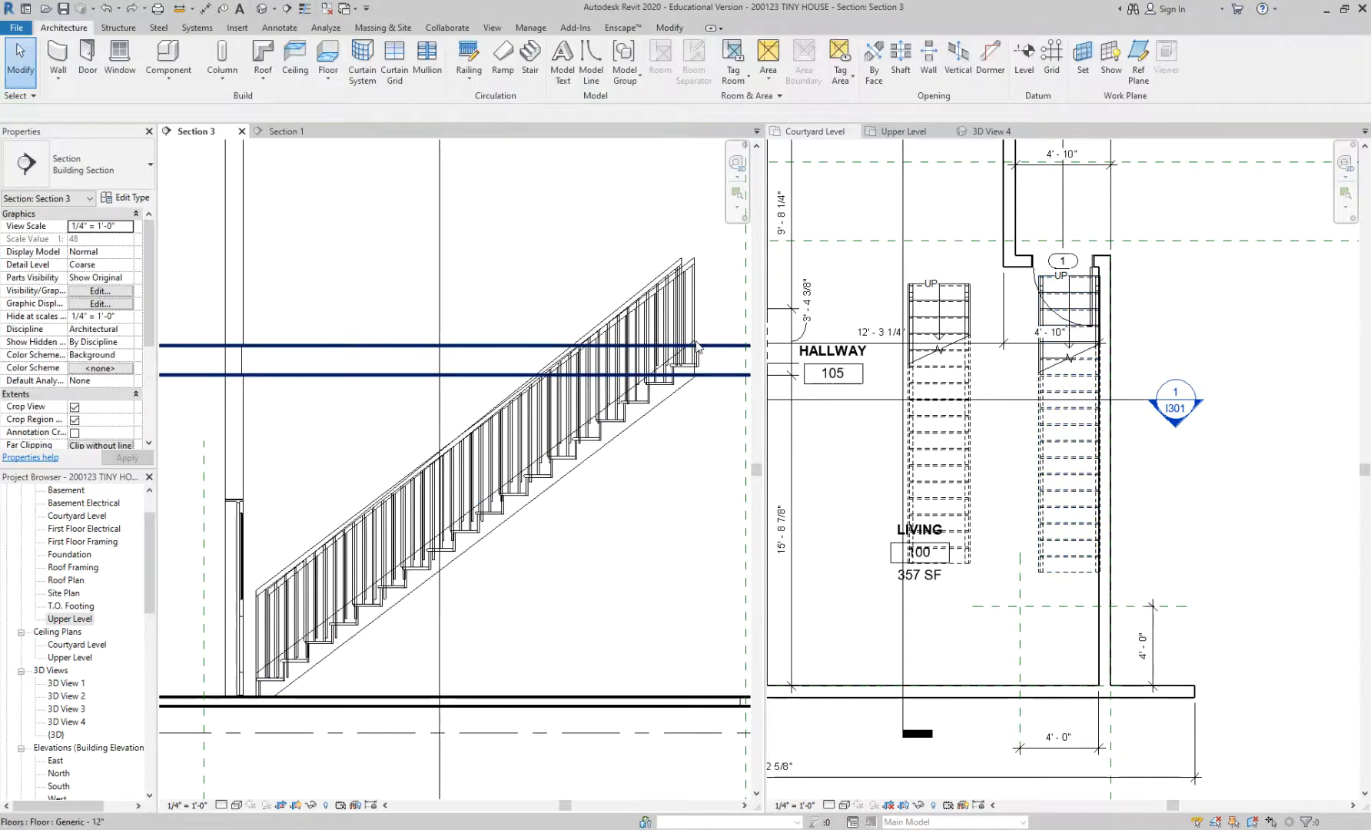
click(960, 420)
click(959, 420)
key(Delete)
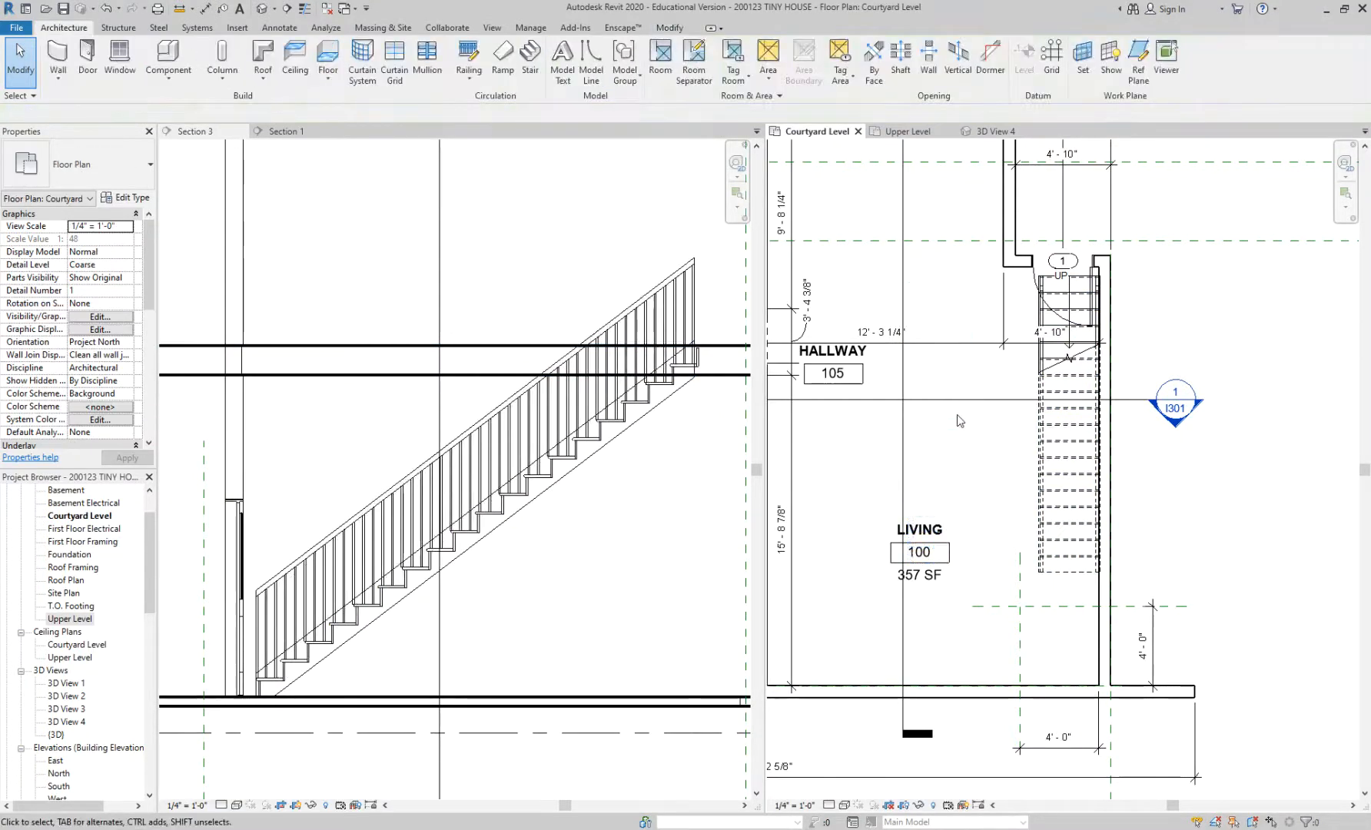
Step: Create a straight 3' 0" wide stair with 18 desired risers on the Courtyard Level plan, running south through the living room, and finish it
click(531, 60)
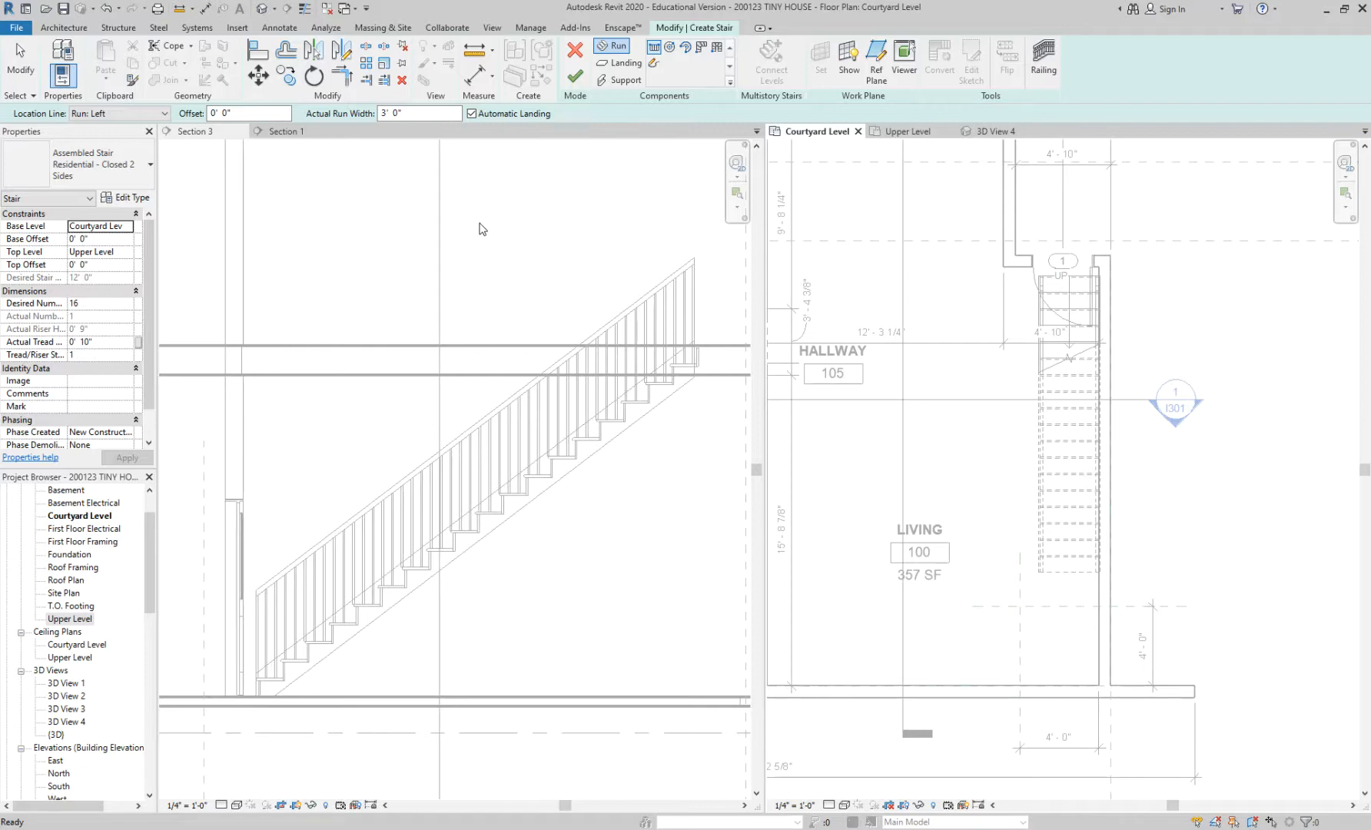
click(86, 303)
click(127, 302)
click(127, 302)
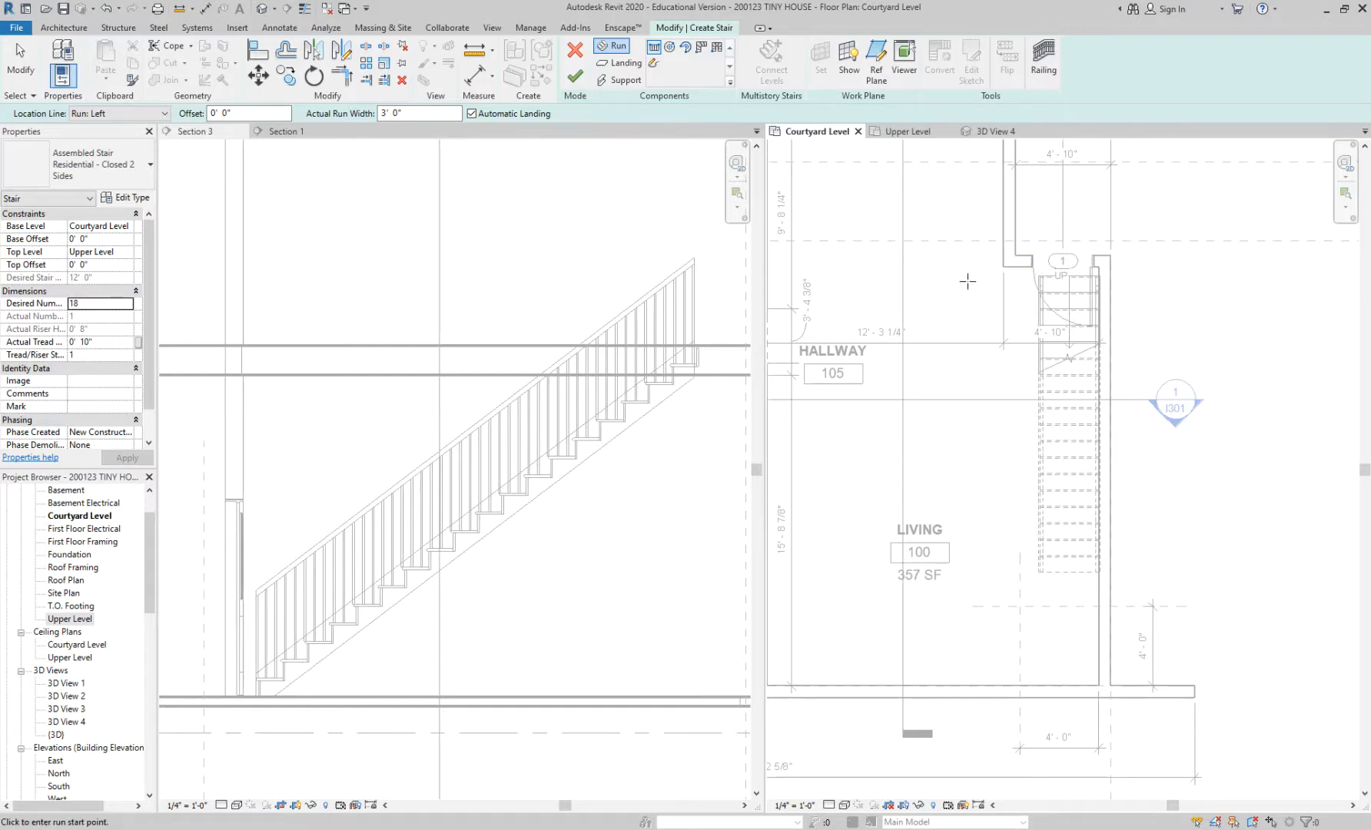
click(966, 278)
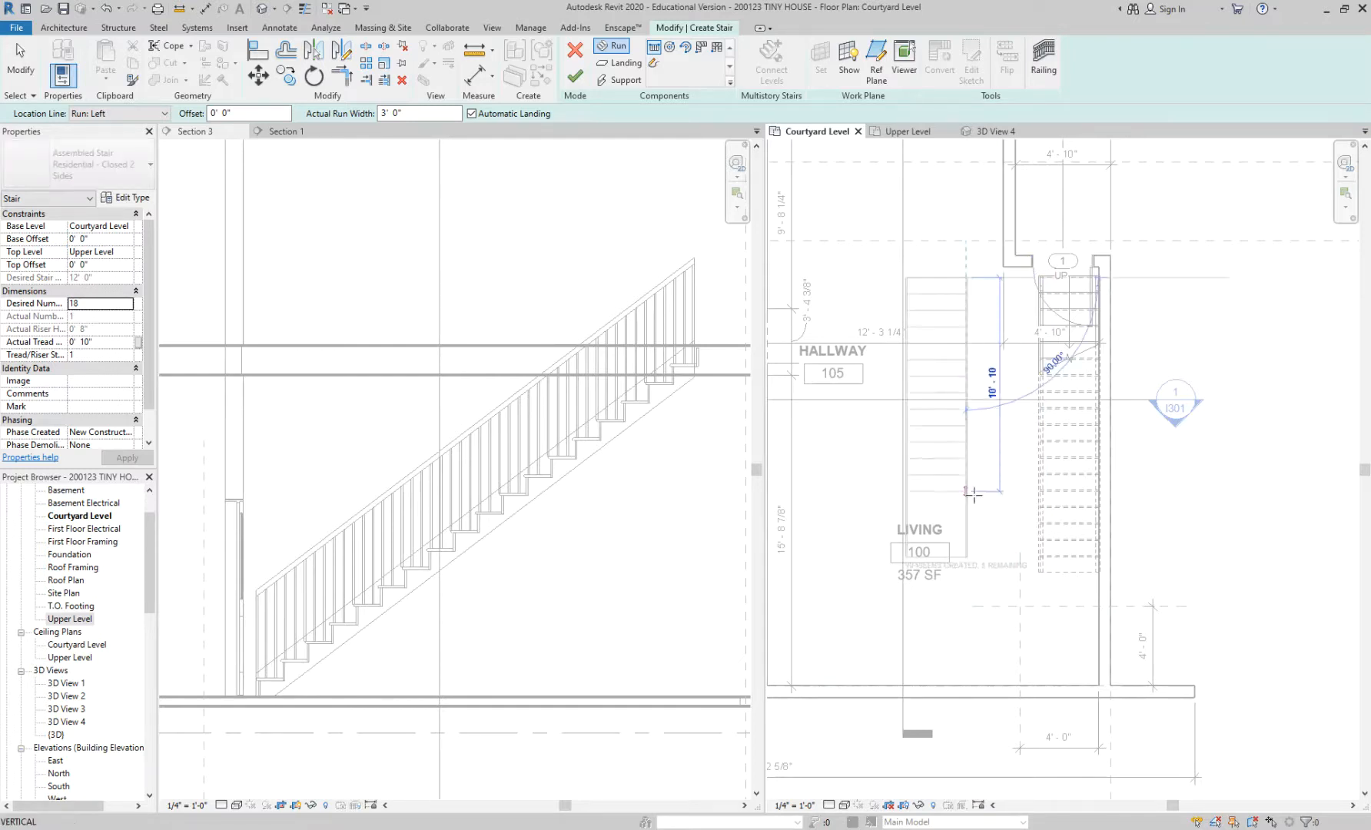
click(965, 541)
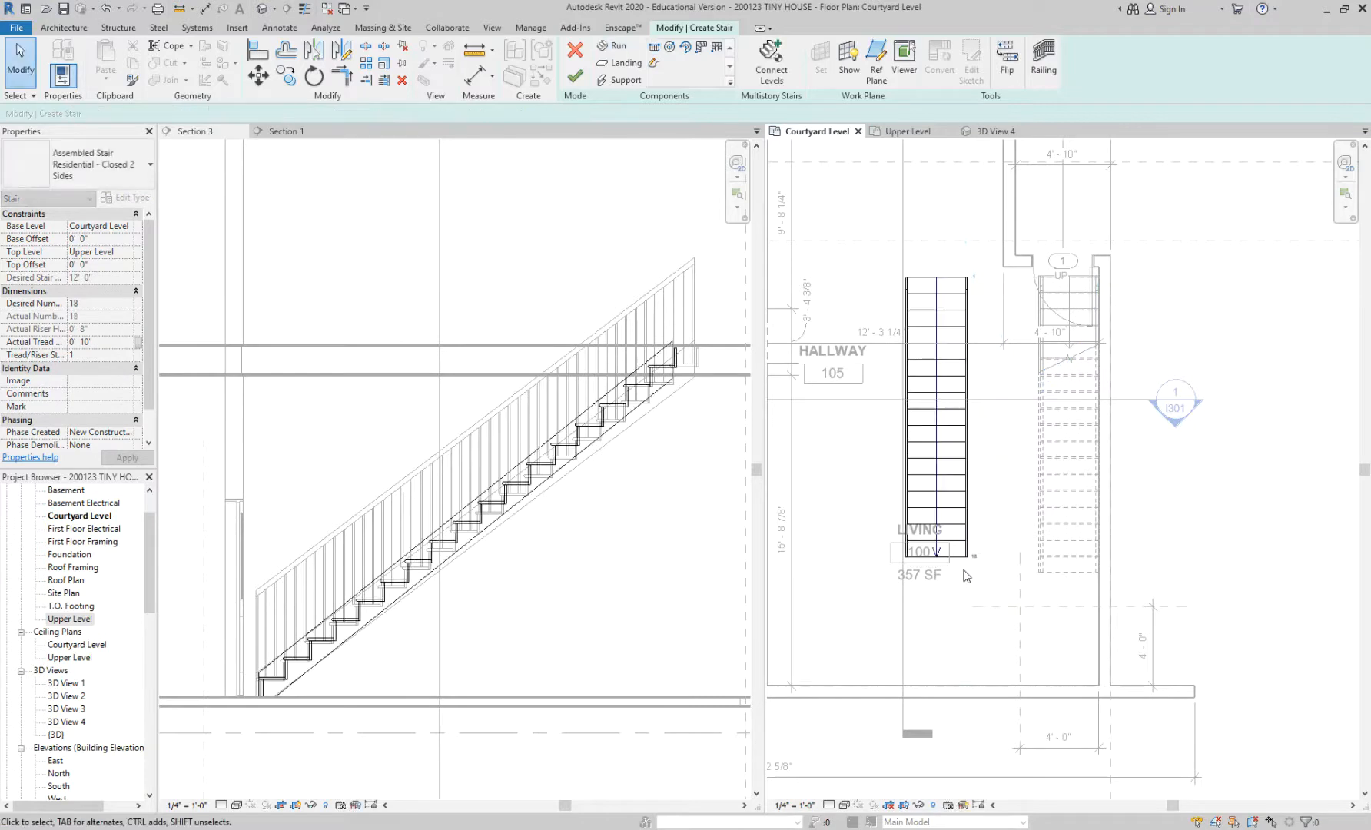
scroll(965, 575, up, 2)
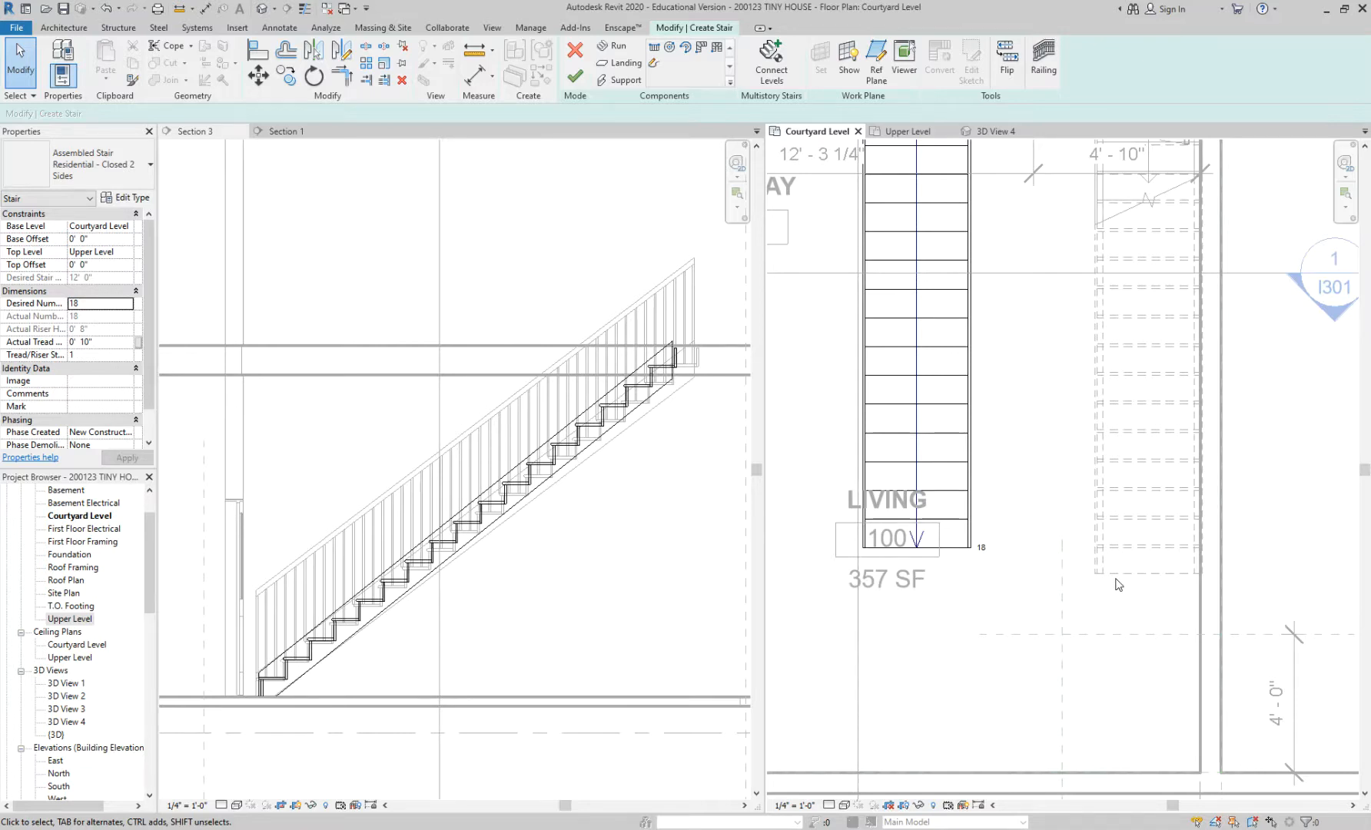
scroll(1116, 584, down, 3)
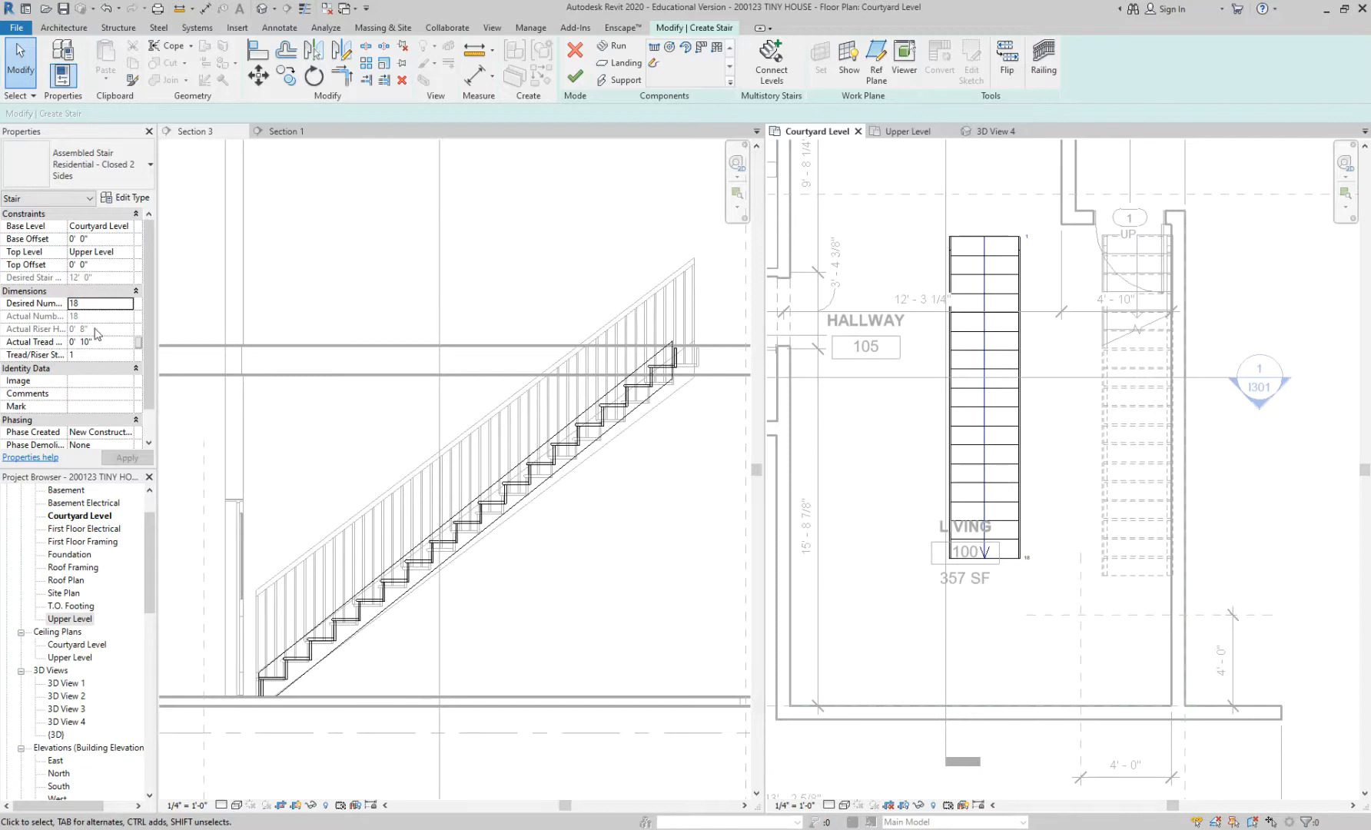
click(575, 76)
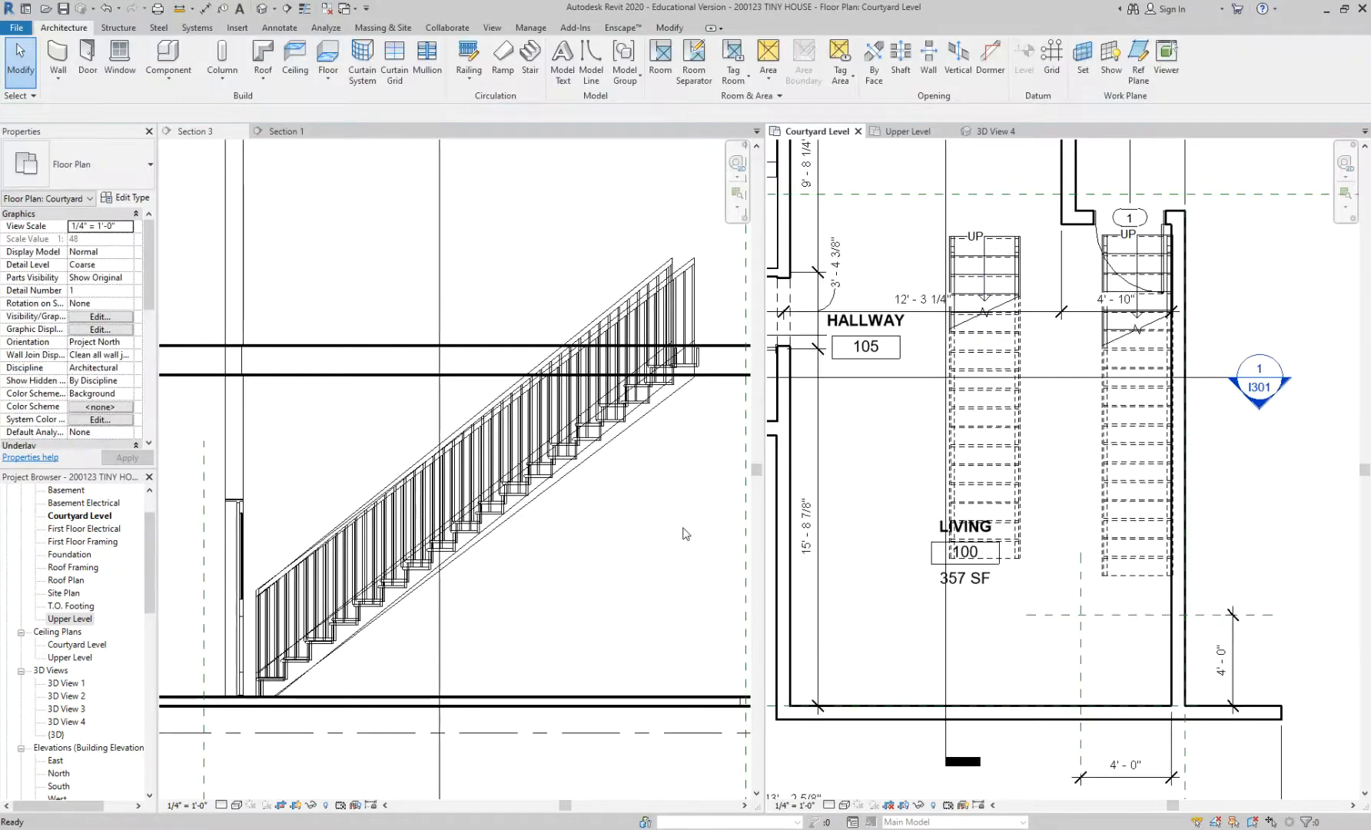
Step: Inspect the riser properties of the overlapping stairs in Section 3
click(633, 487)
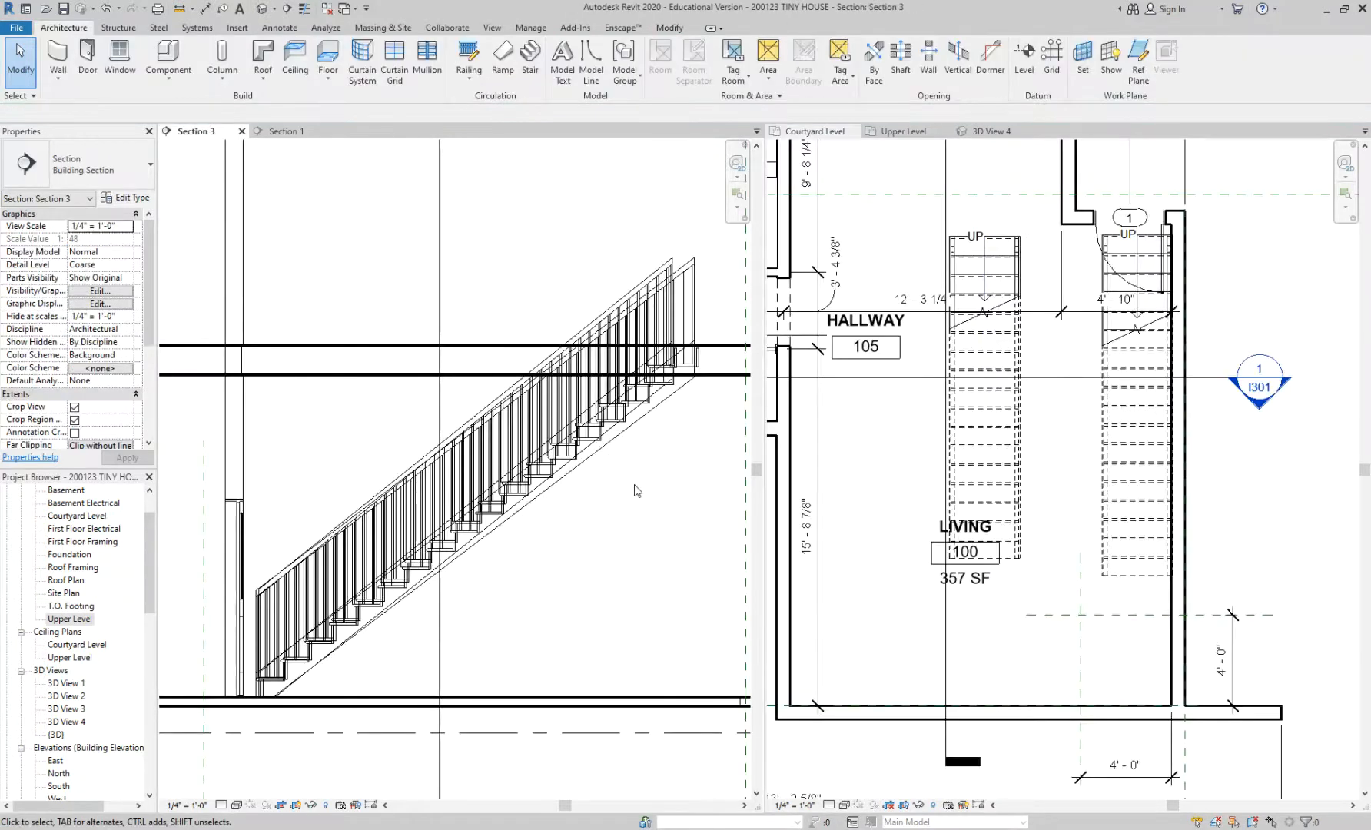
click(633, 430)
key(Escape)
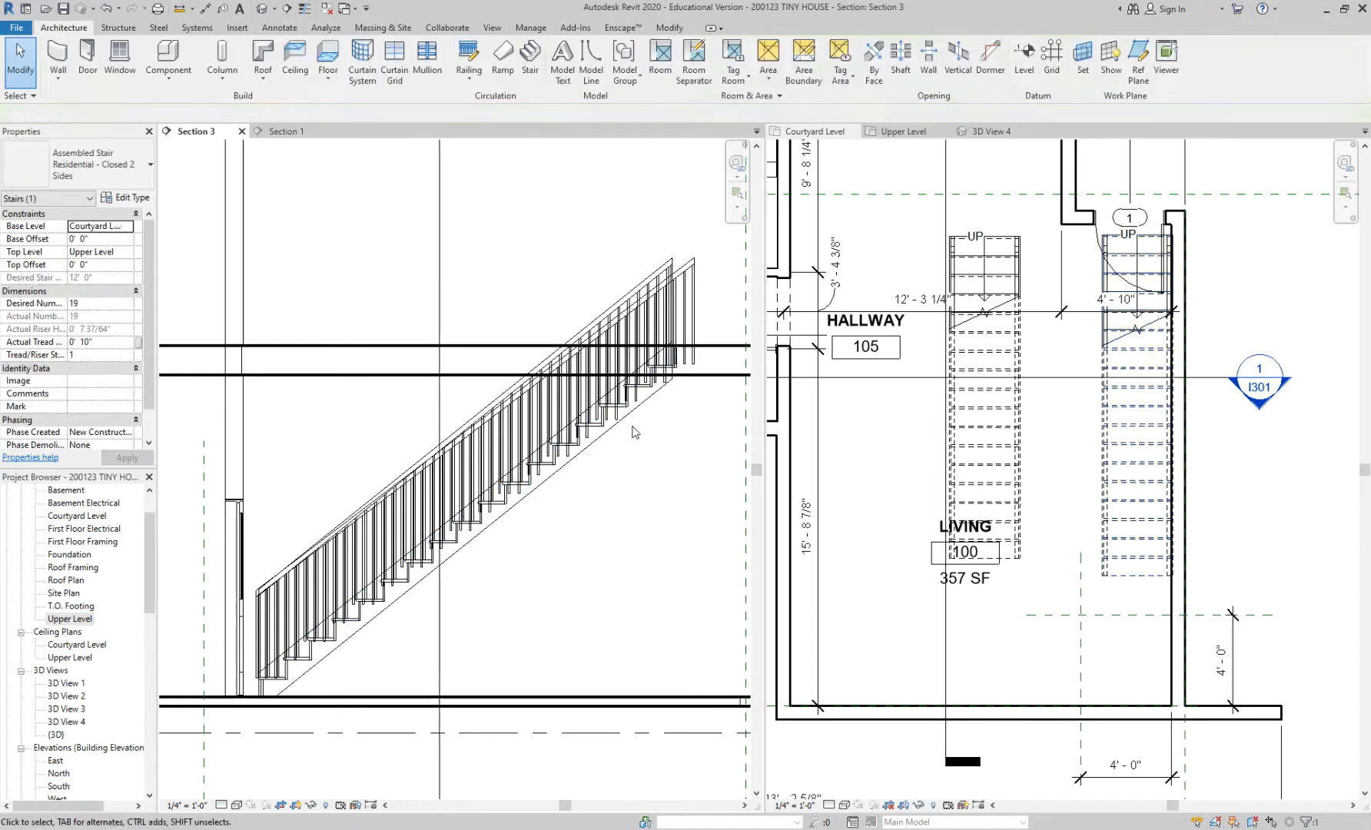
scroll(632, 423, up, 1)
click(633, 403)
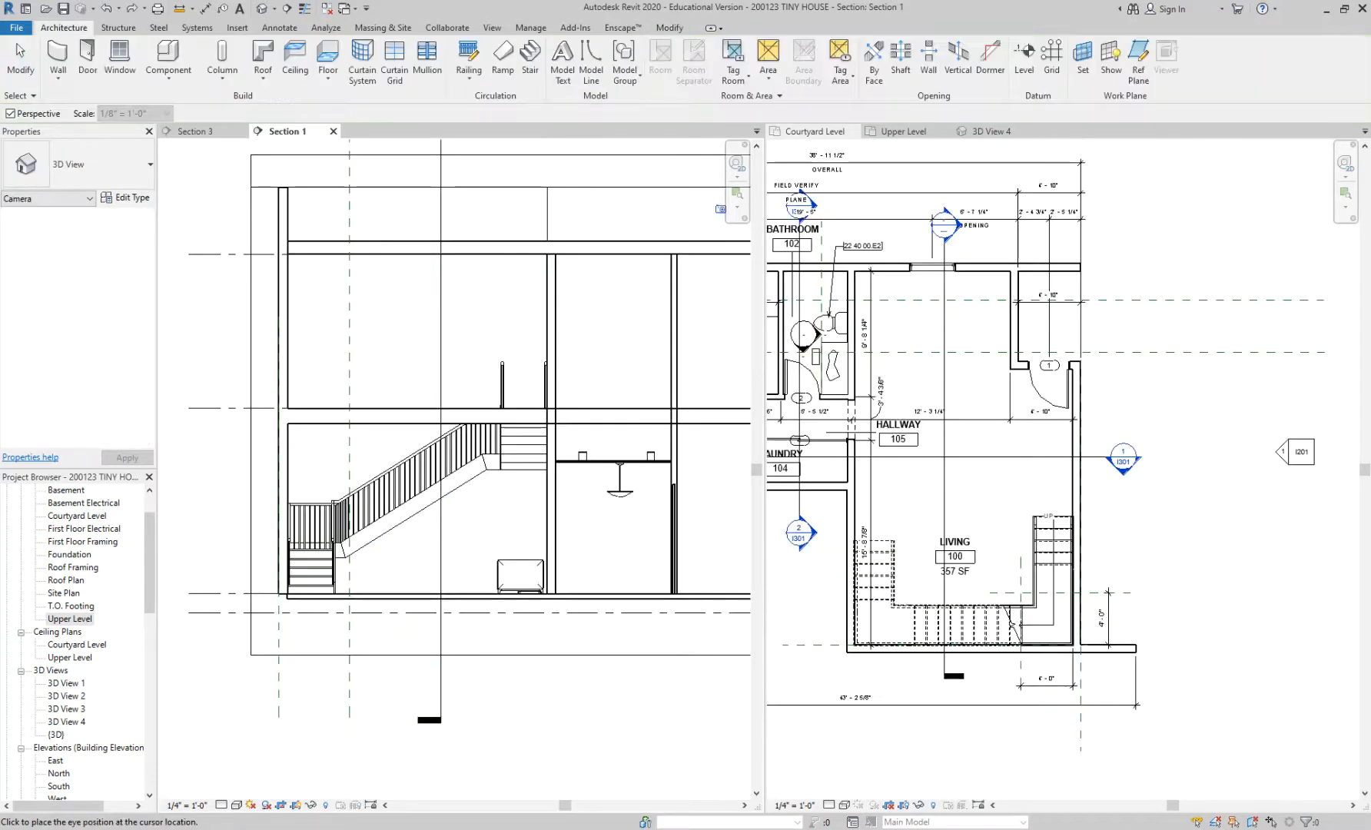
Step: Place a perspective camera near the northwest corner of the living area on the Courtyard Level plan, aimed at the stair's southeast corner
scroll(884, 296, up, 2)
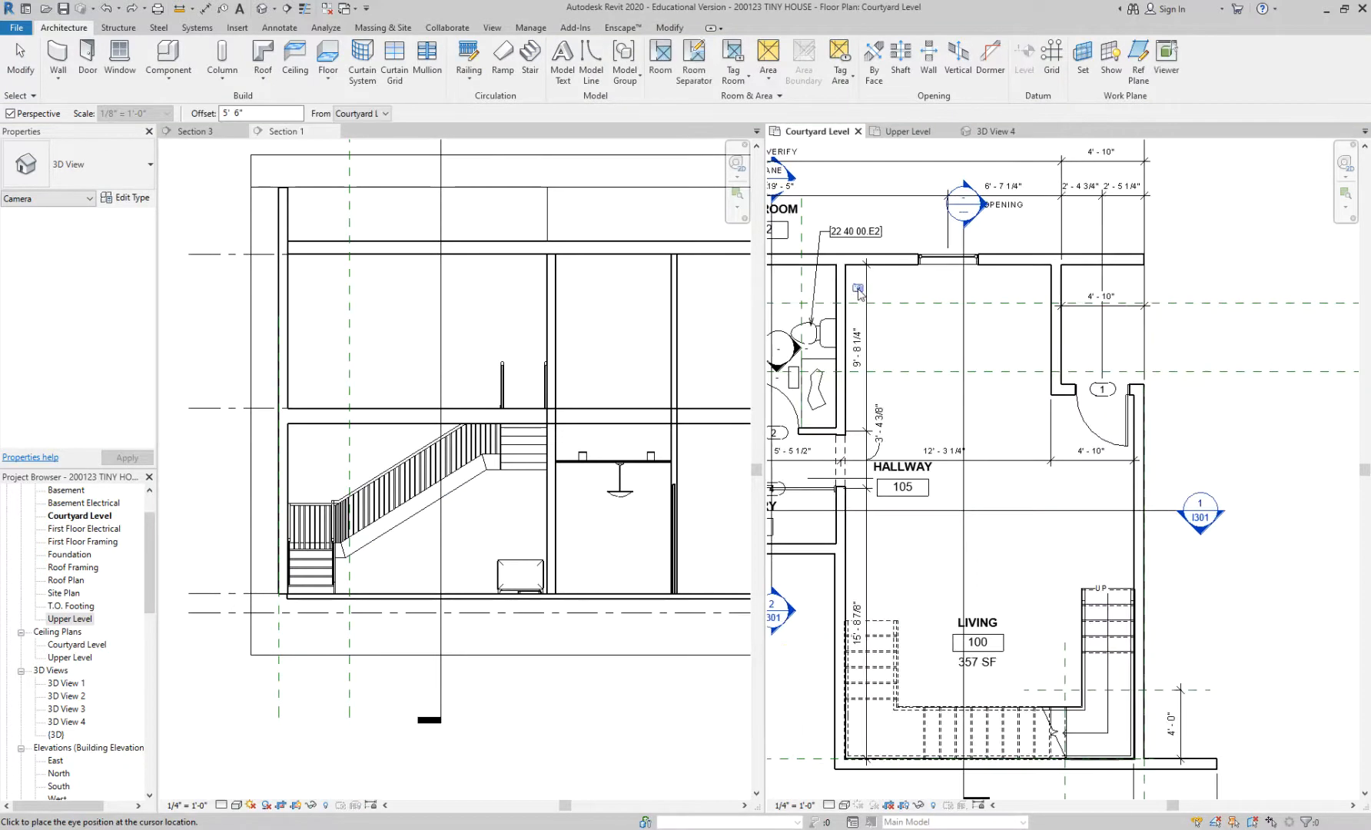
click(855, 284)
click(1097, 786)
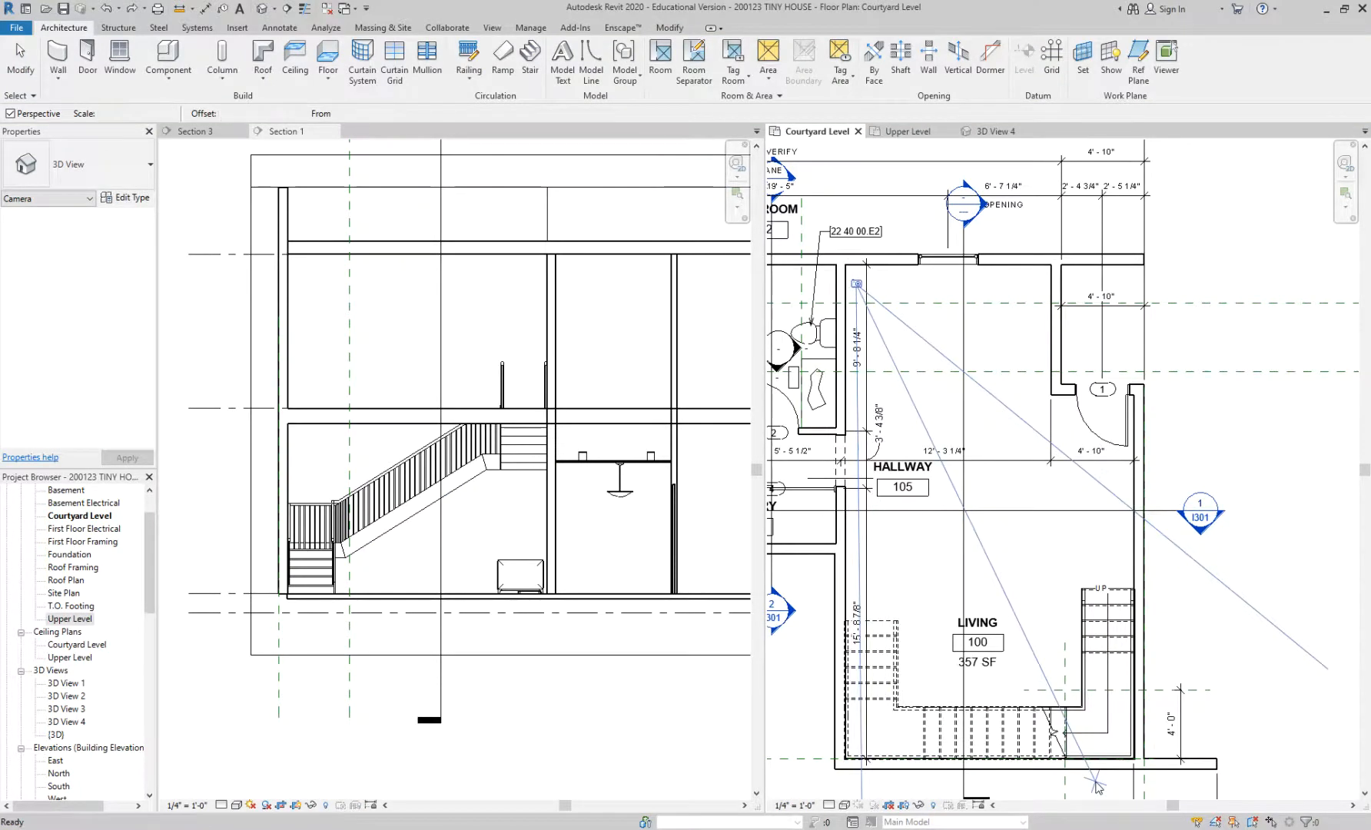
scroll(1041, 435, up, 2)
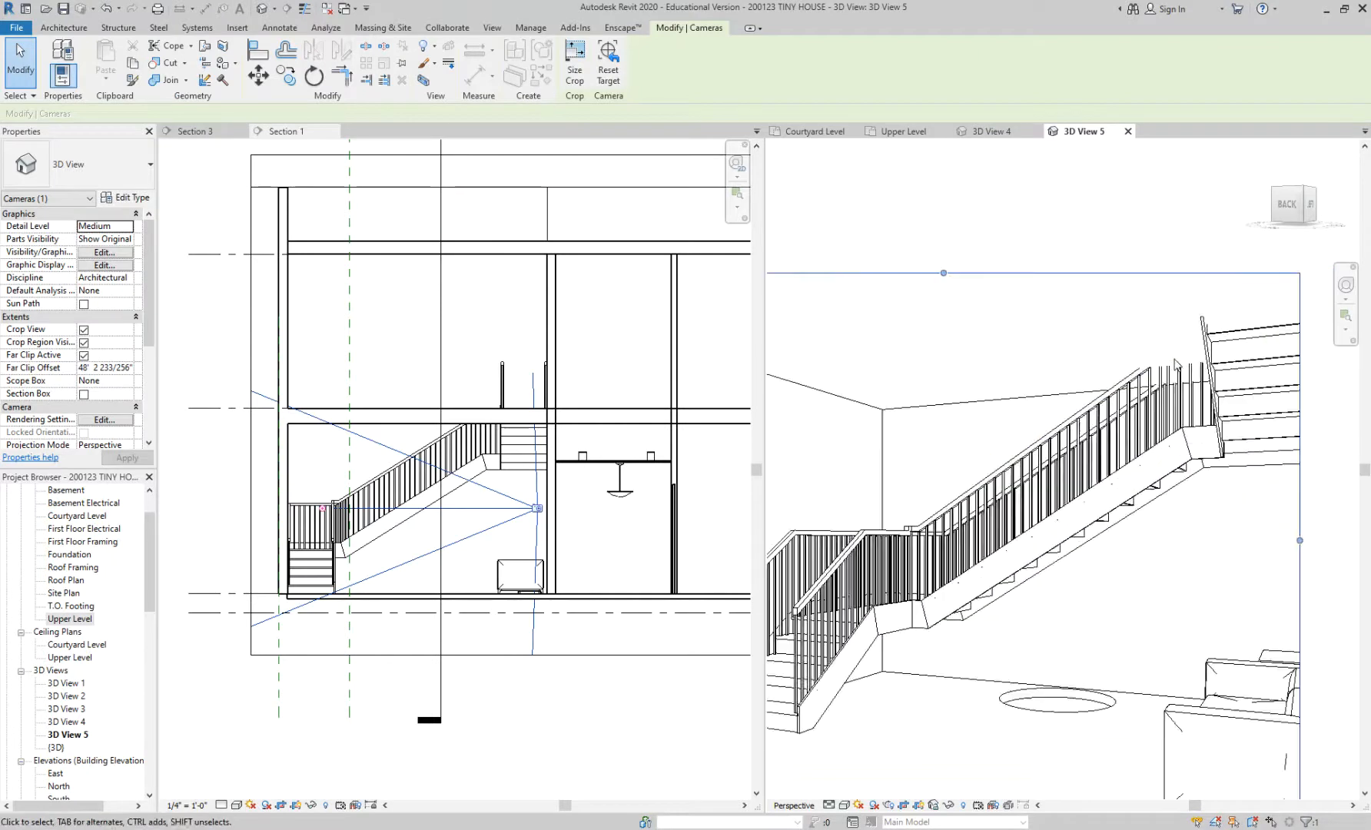
scroll(1030, 404, up, 2)
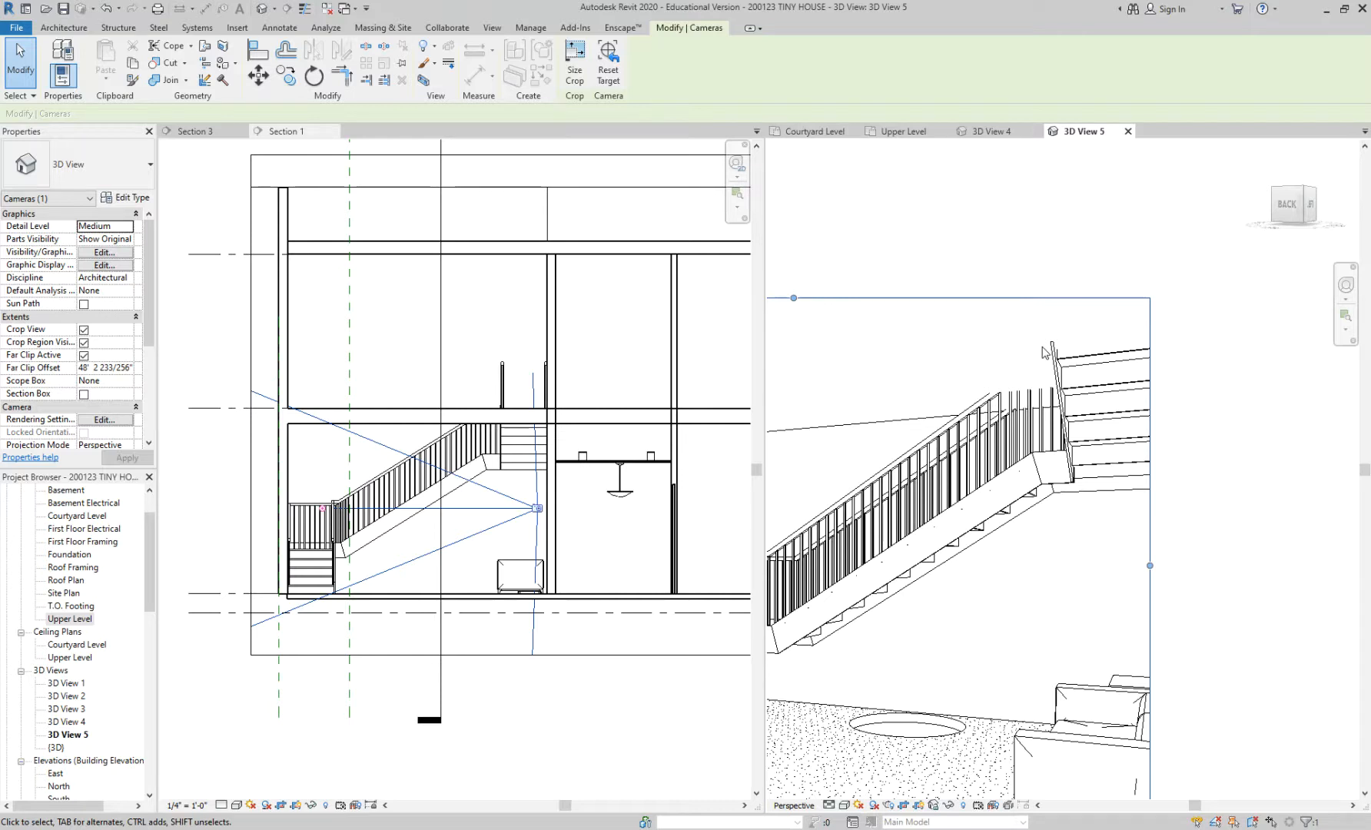
scroll(1045, 351, down, 3)
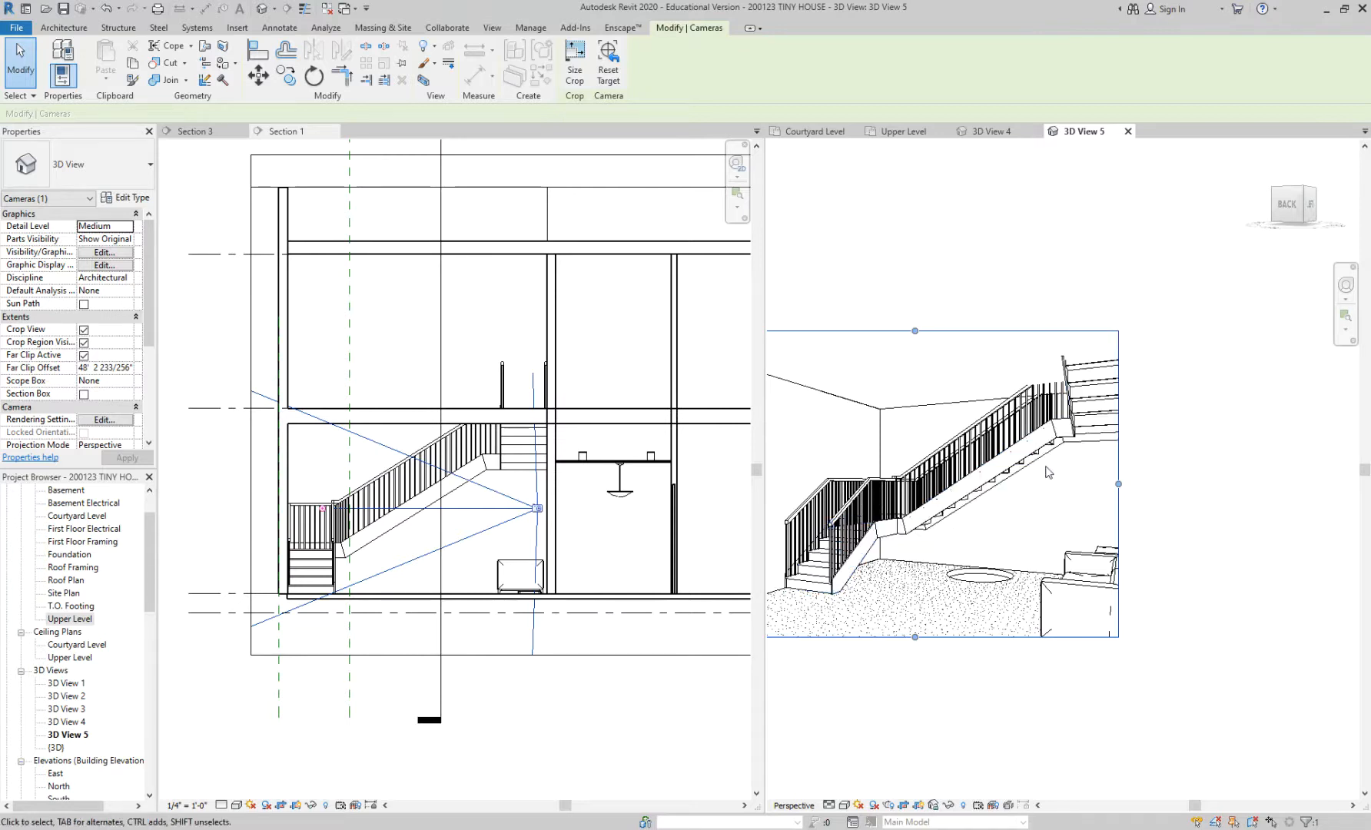
Step: Enlarge the camera view's crop region on its right and top edges to show the upper end of the stair
drag(1118, 483, 1222, 484)
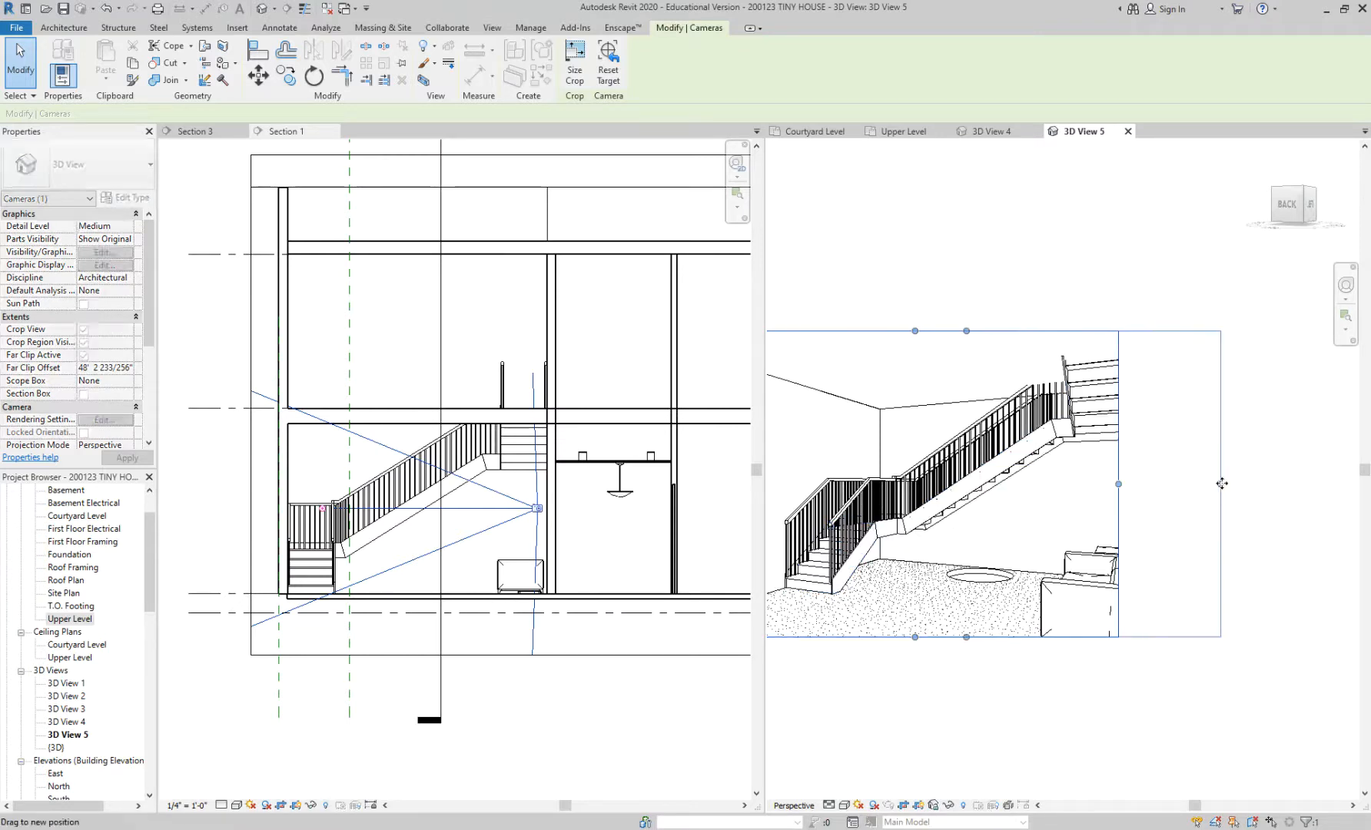
drag(966, 330, 966, 285)
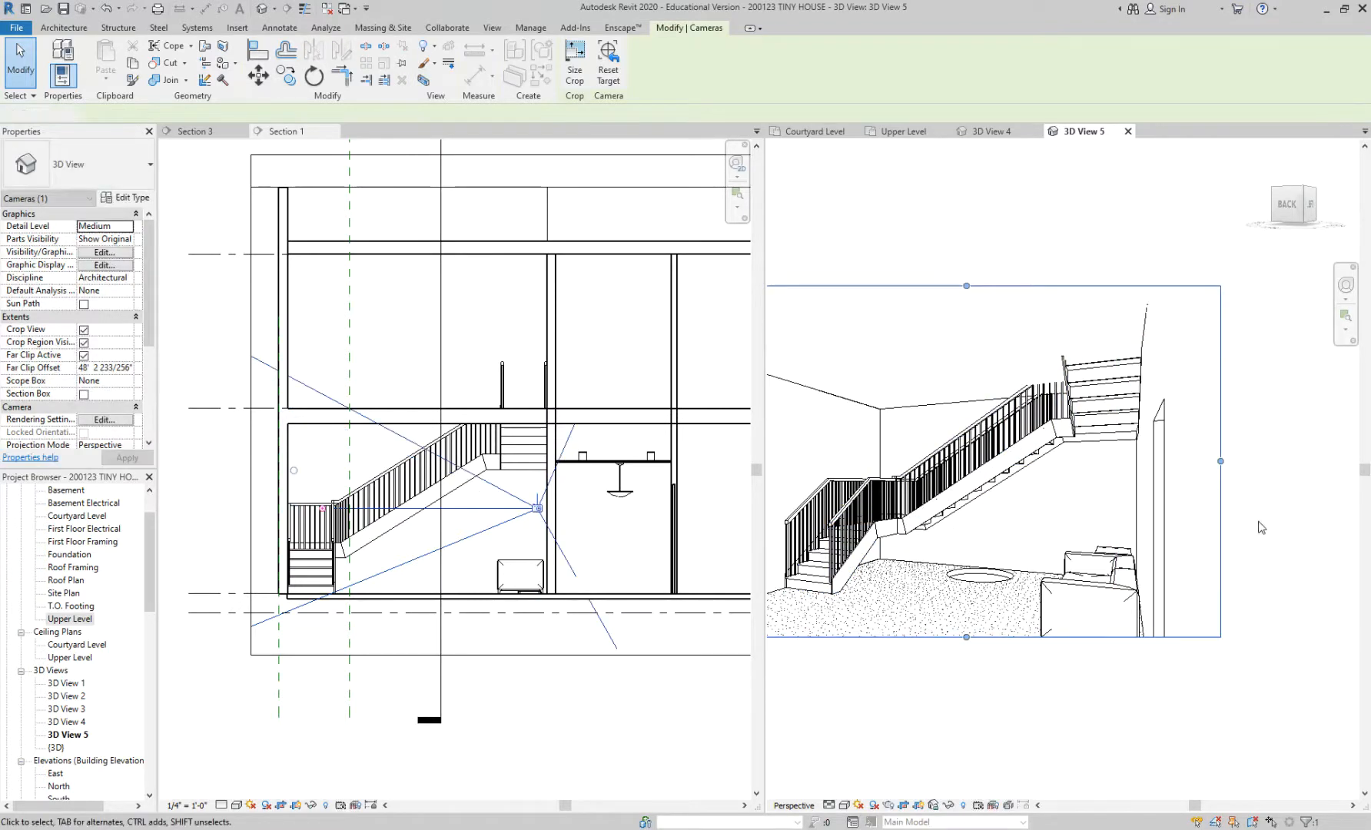
key(Escape)
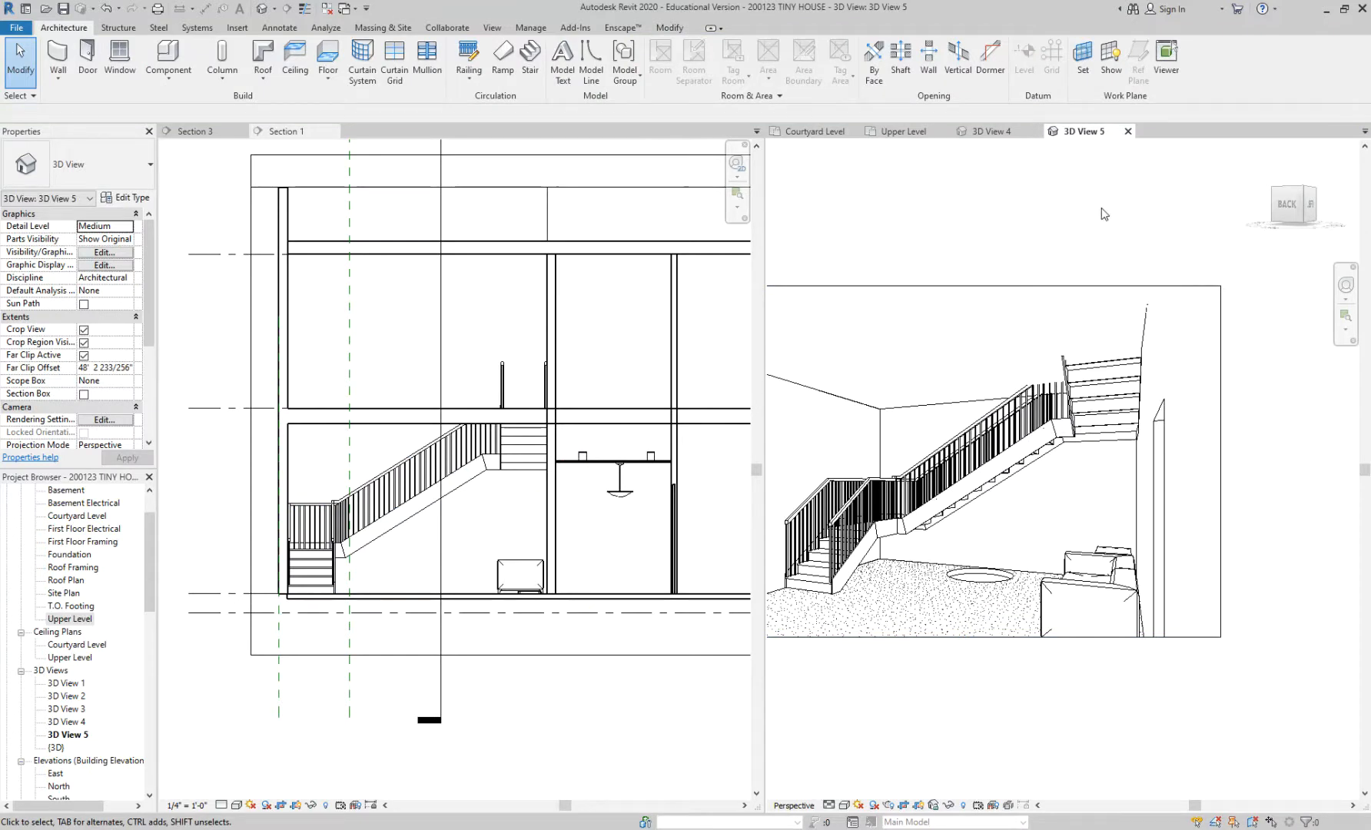
Step: Open the Upper Level plan and check its view range settings without changing them
click(911, 135)
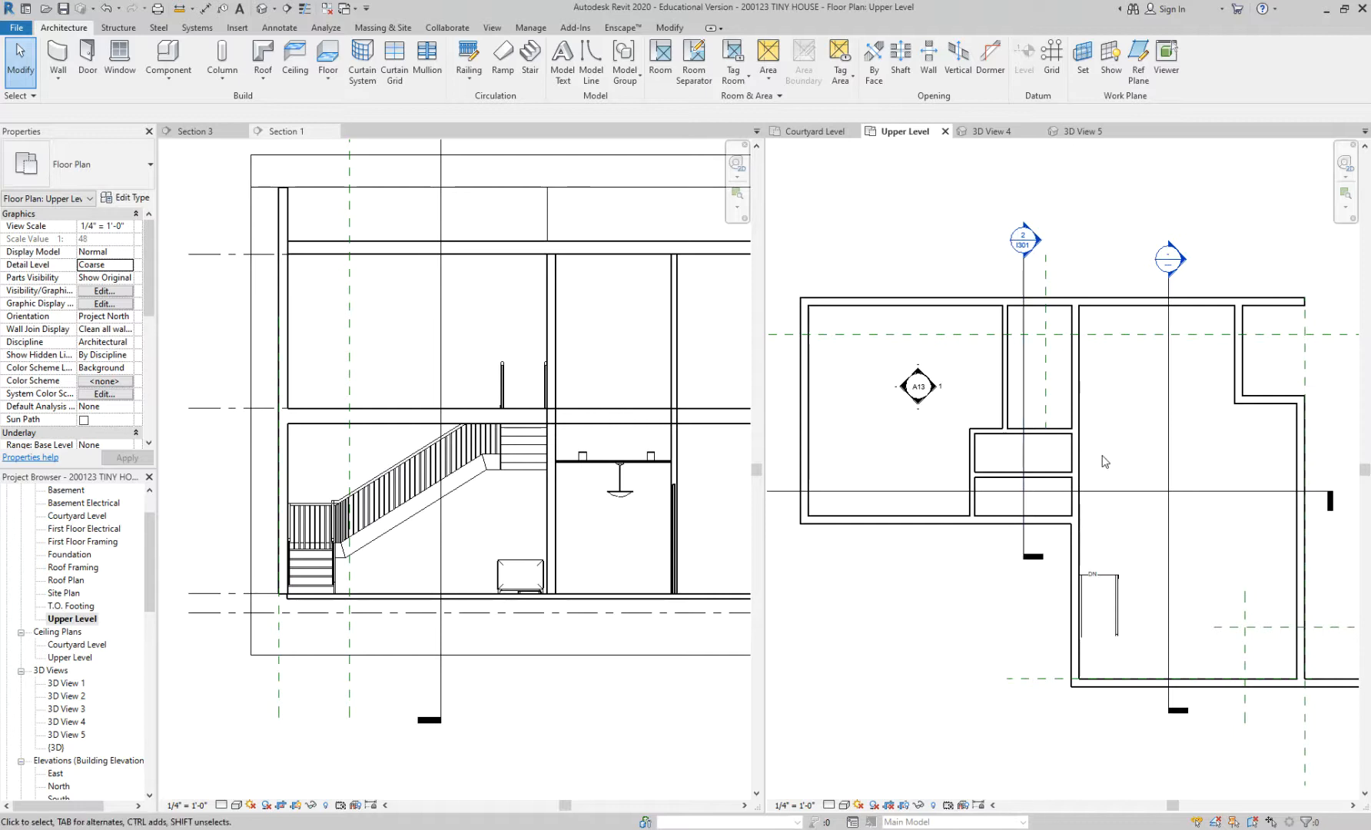
middle_drag(1112, 430, 1009, 345)
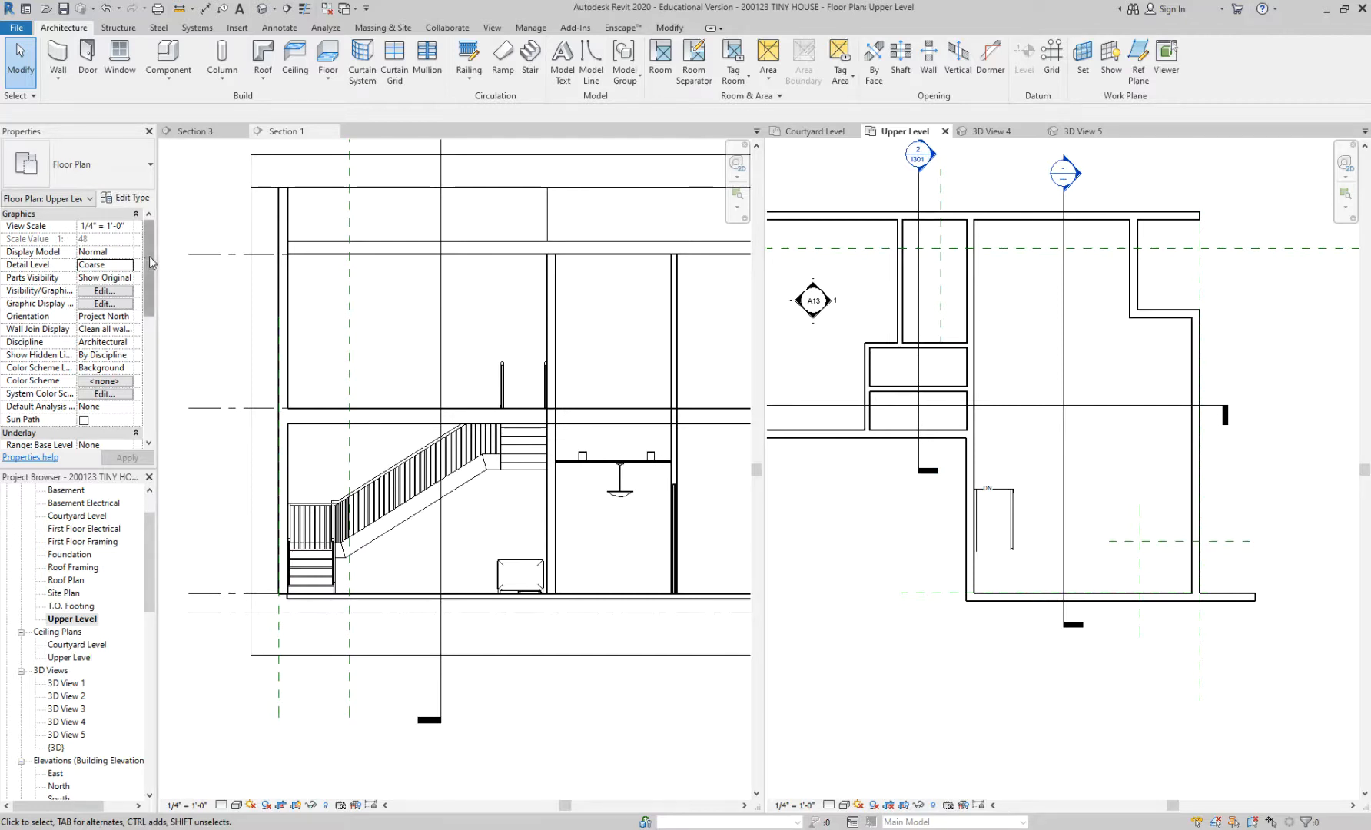
drag(149, 256, 153, 328)
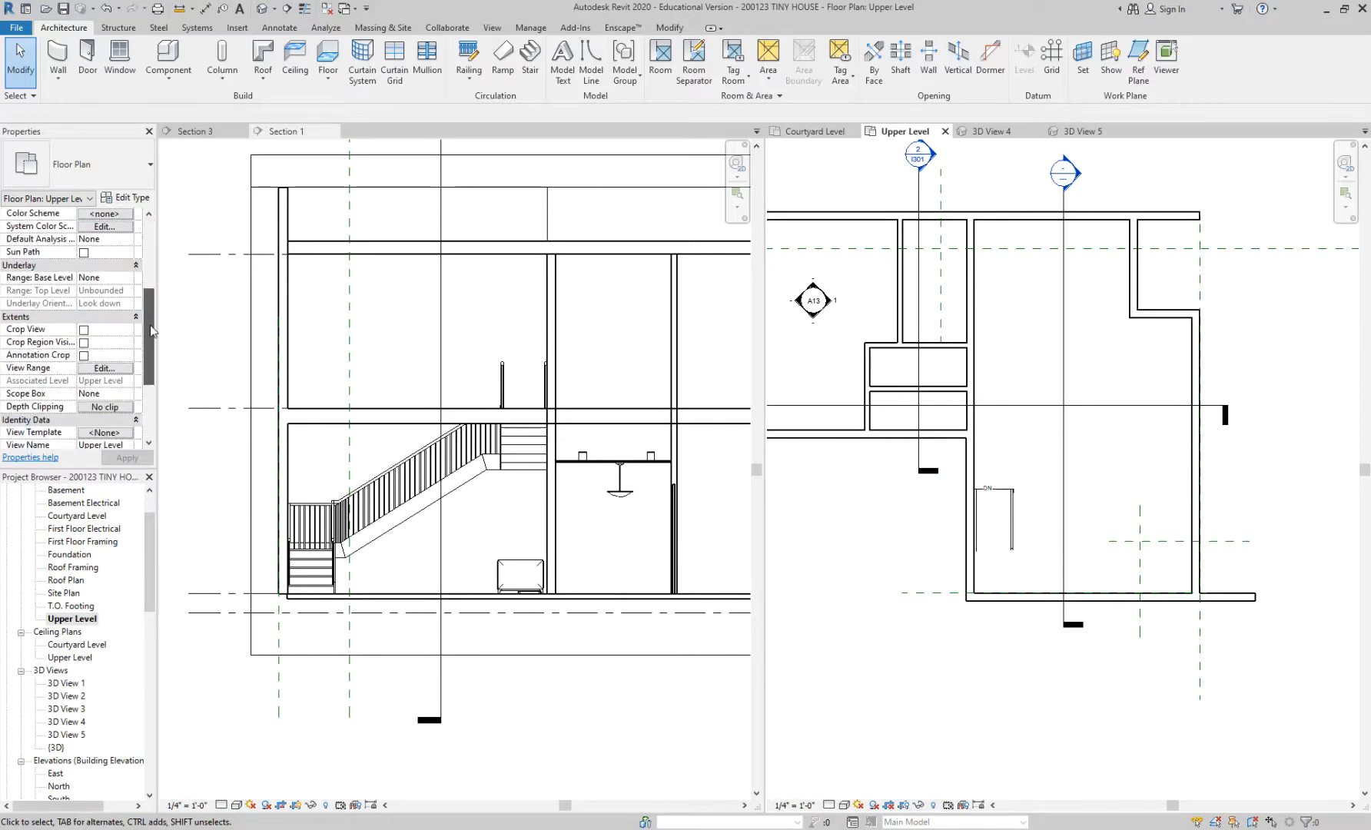
click(104, 368)
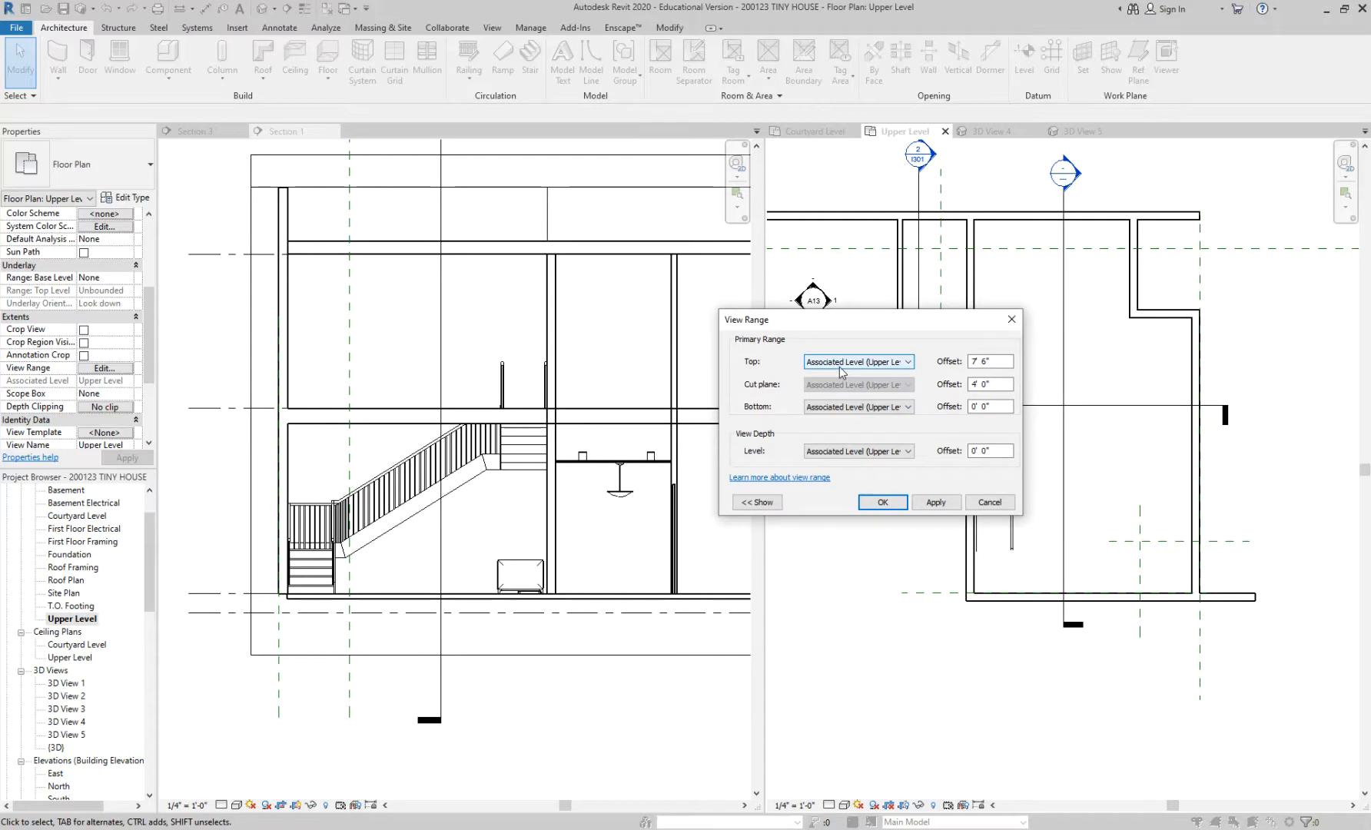
click(1012, 319)
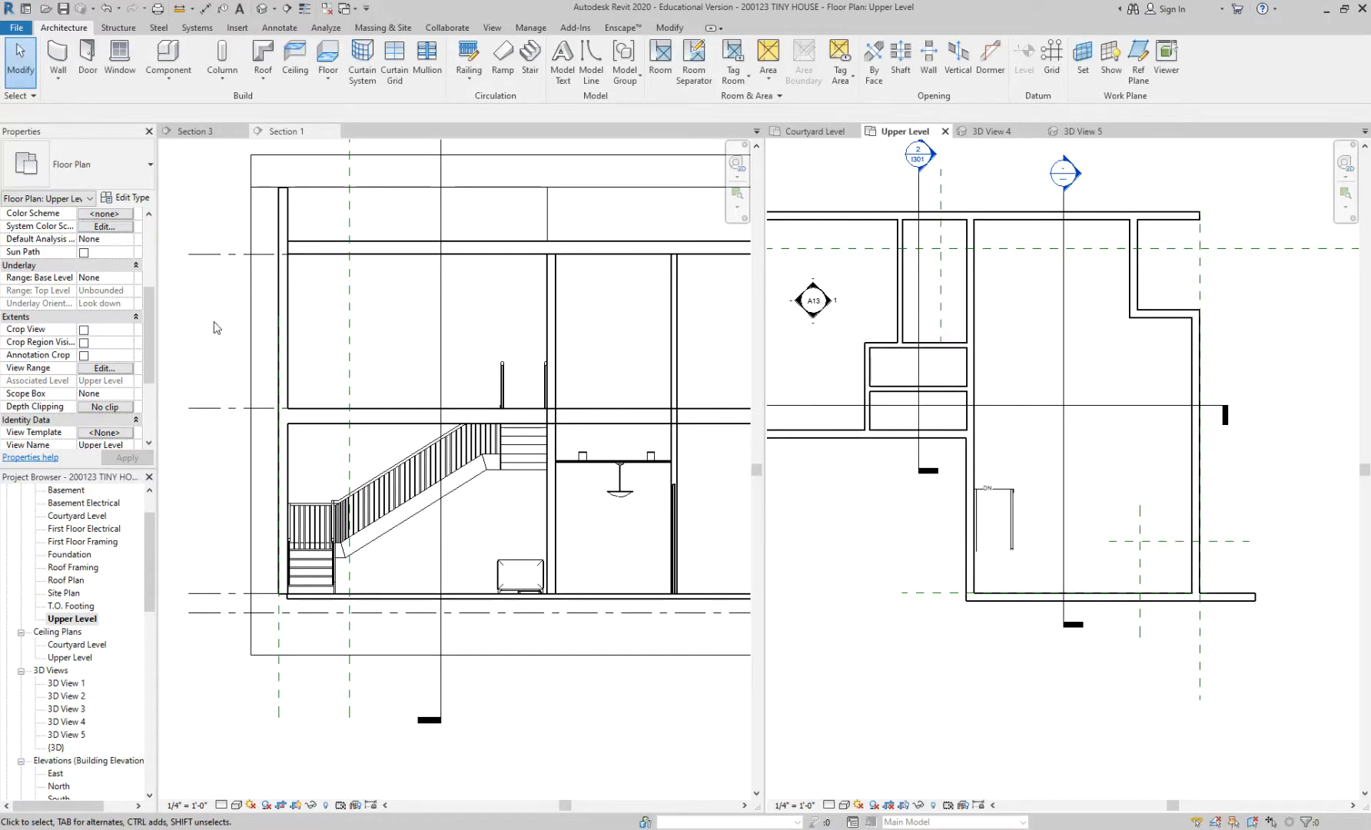
Step: Set the Upper Level plan's underlay base level to Courtyard Level and apply it
click(117, 276)
click(128, 278)
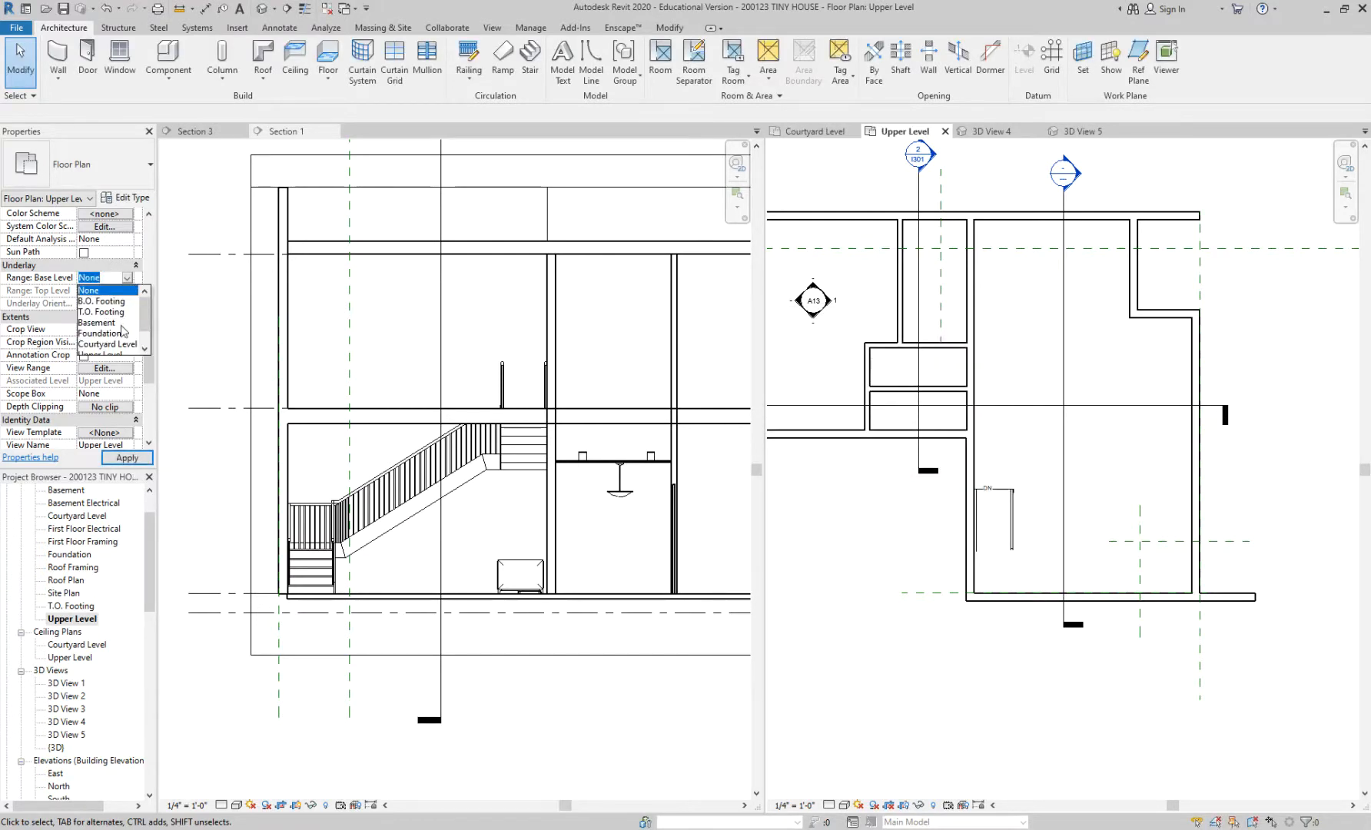
scroll(122, 342, up, 2)
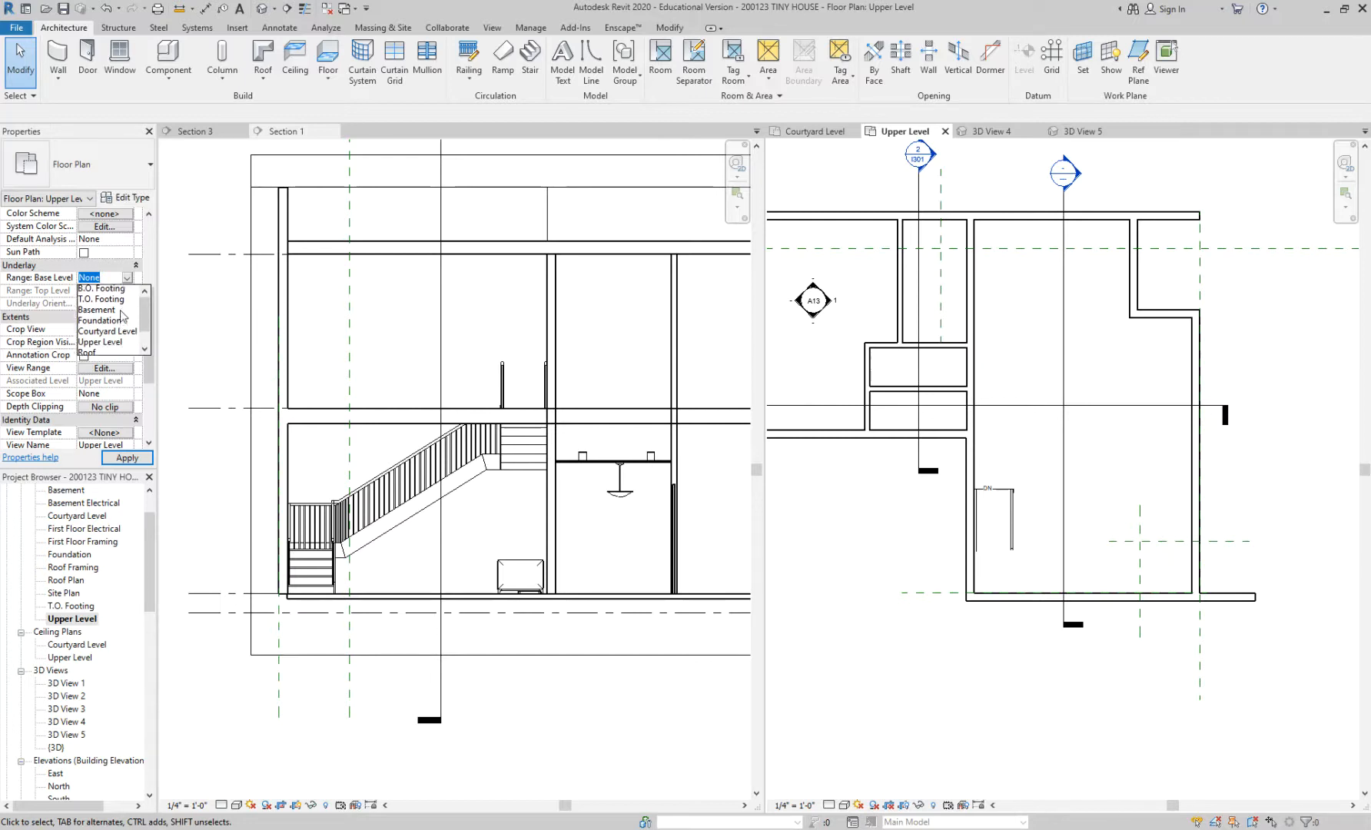
click(123, 344)
click(127, 457)
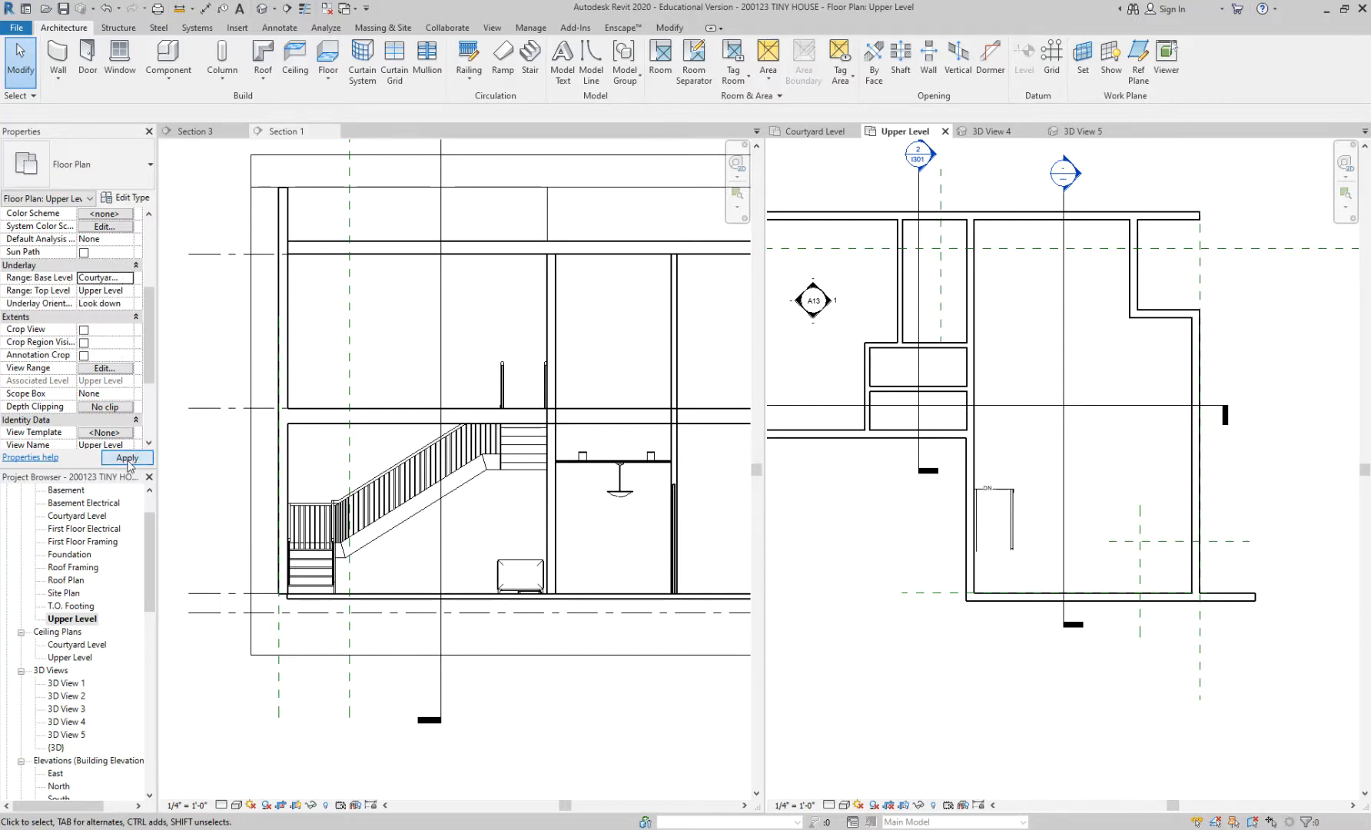
Step: Examine the stair's inner railing and the surrounding underlay on the Upper Level plan
scroll(1013, 504, up, 2)
click(1018, 503)
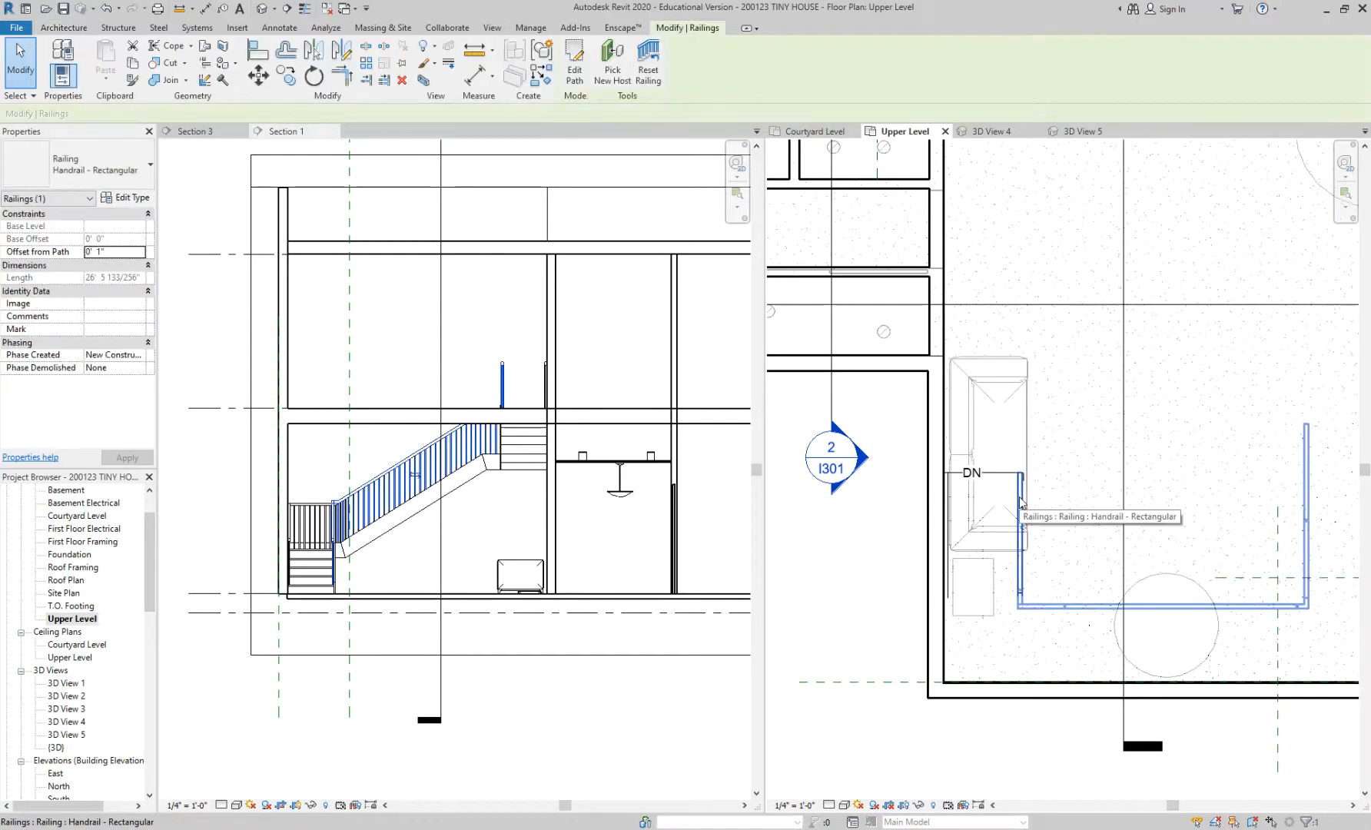
scroll(1020, 504, down, 1)
click(1076, 614)
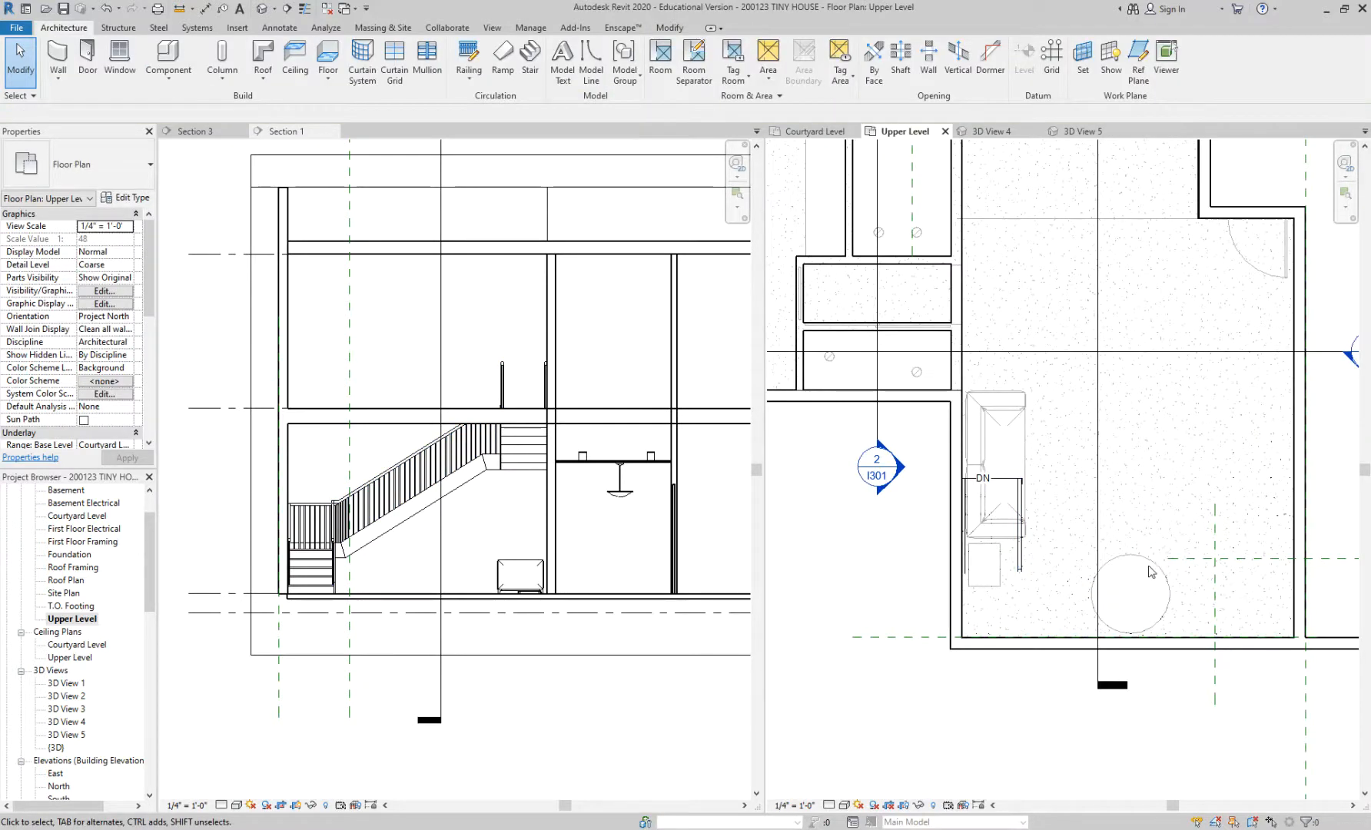
scroll(1150, 563, down, 1)
scroll(1106, 287, down, 1)
middle_drag(1106, 287, 999, 383)
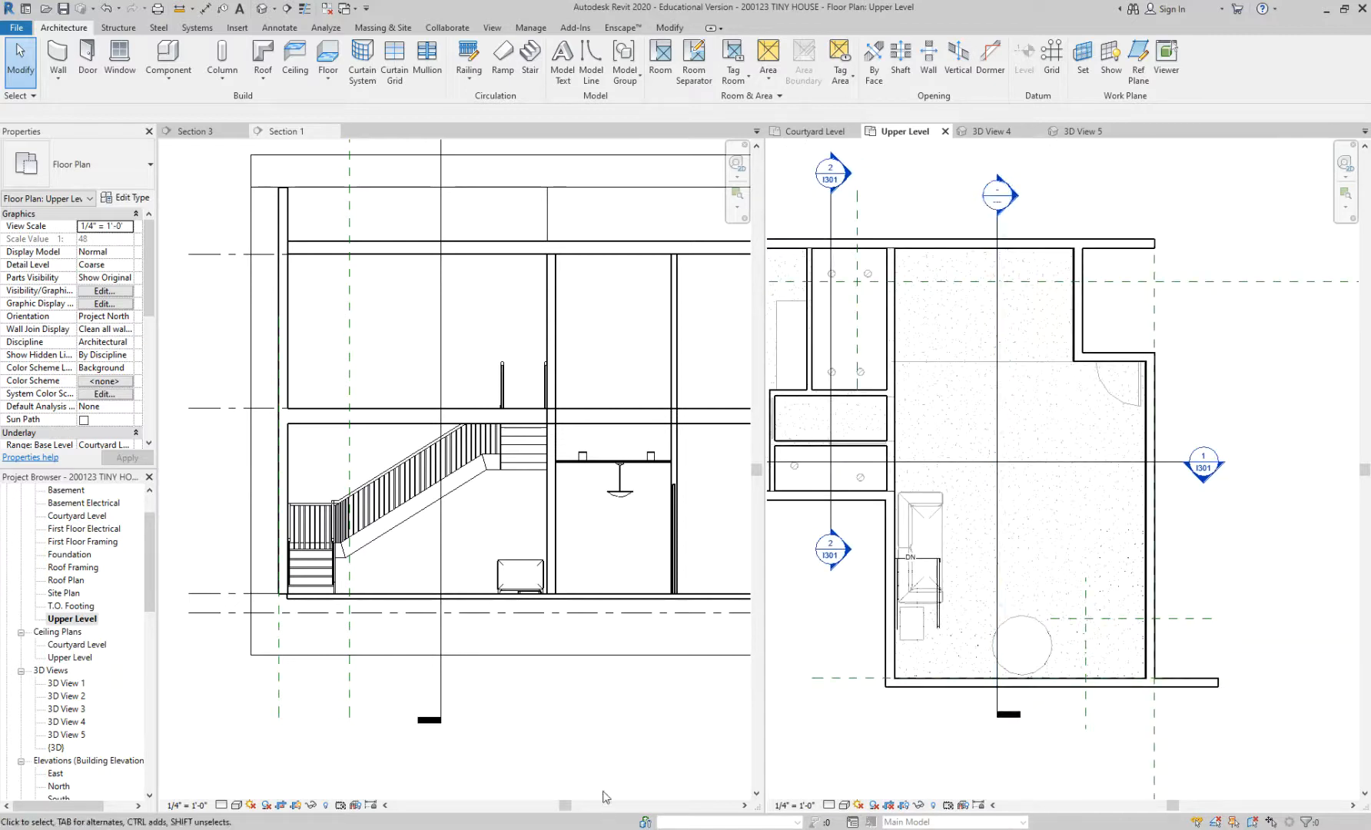
Step: Switch the Upper Level plan to the Wireframe visual style to examine the stair below, and return it to Hidden Line
click(845, 805)
click(889, 720)
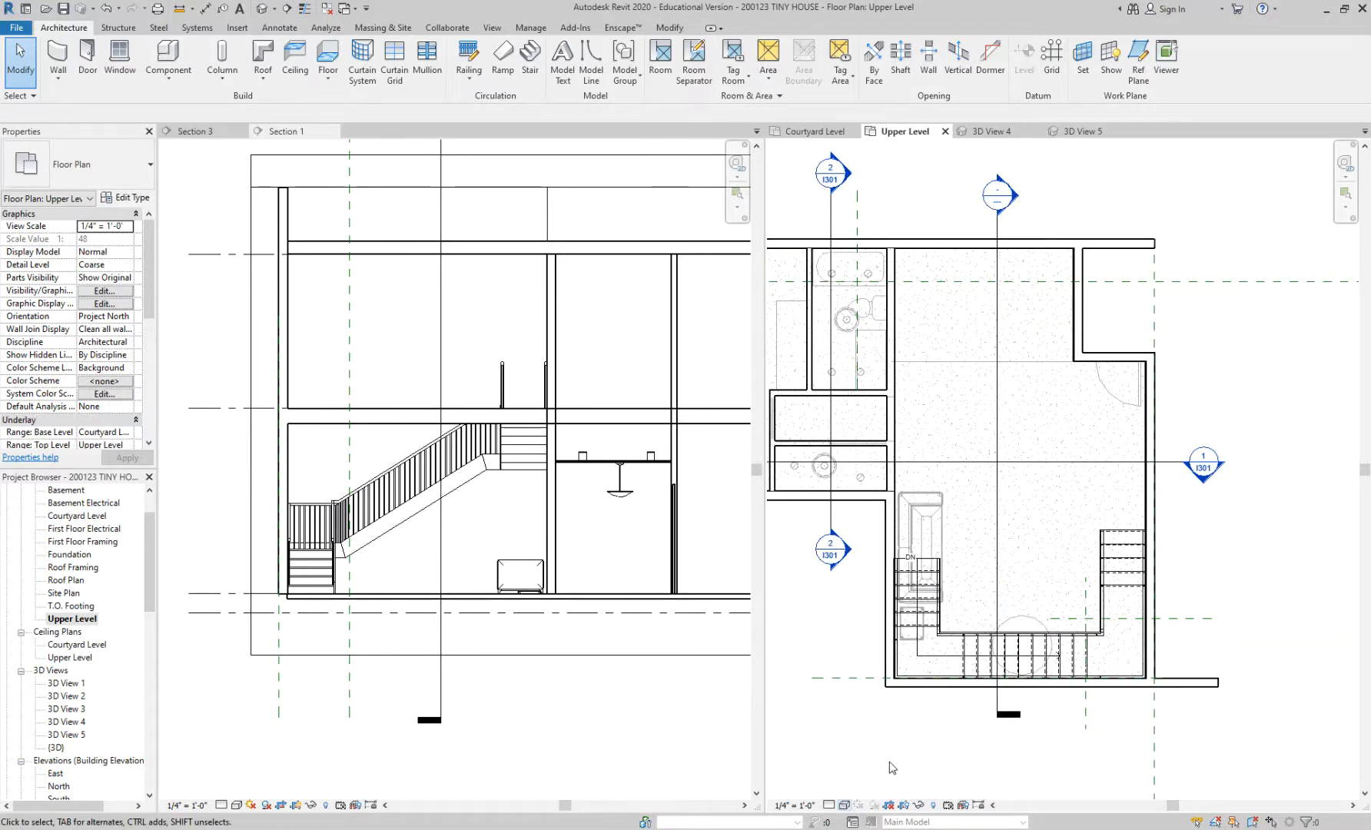
scroll(892, 768, up, 1)
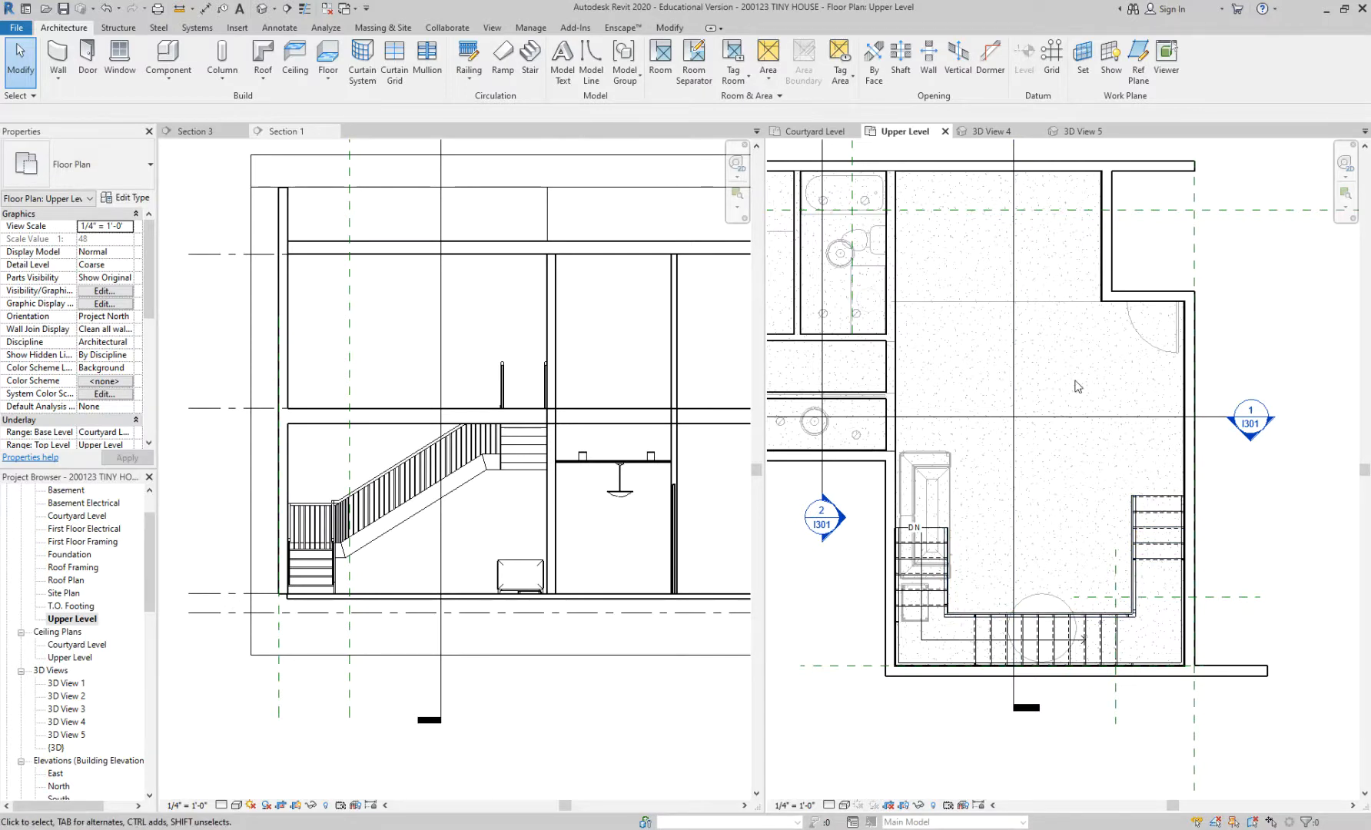
click(845, 805)
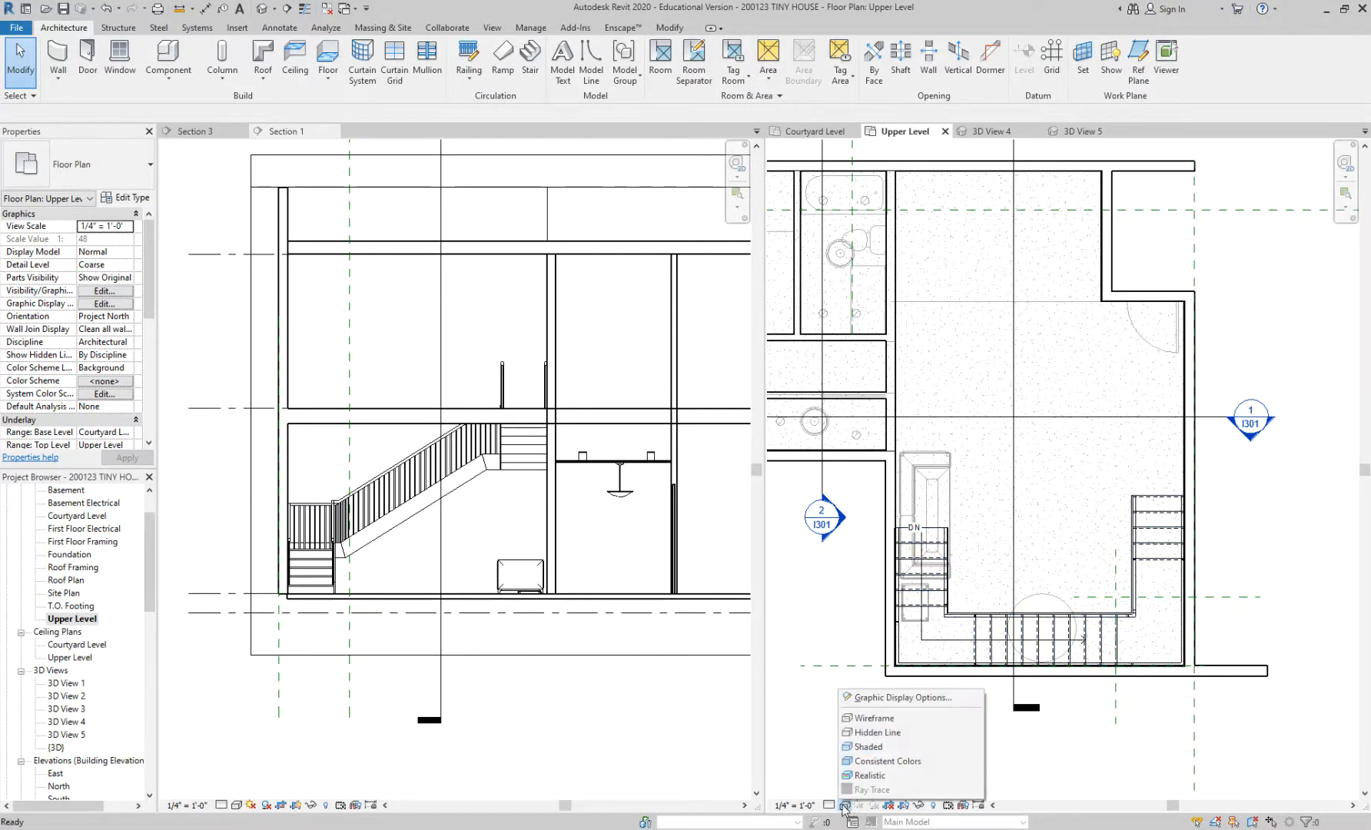
click(876, 733)
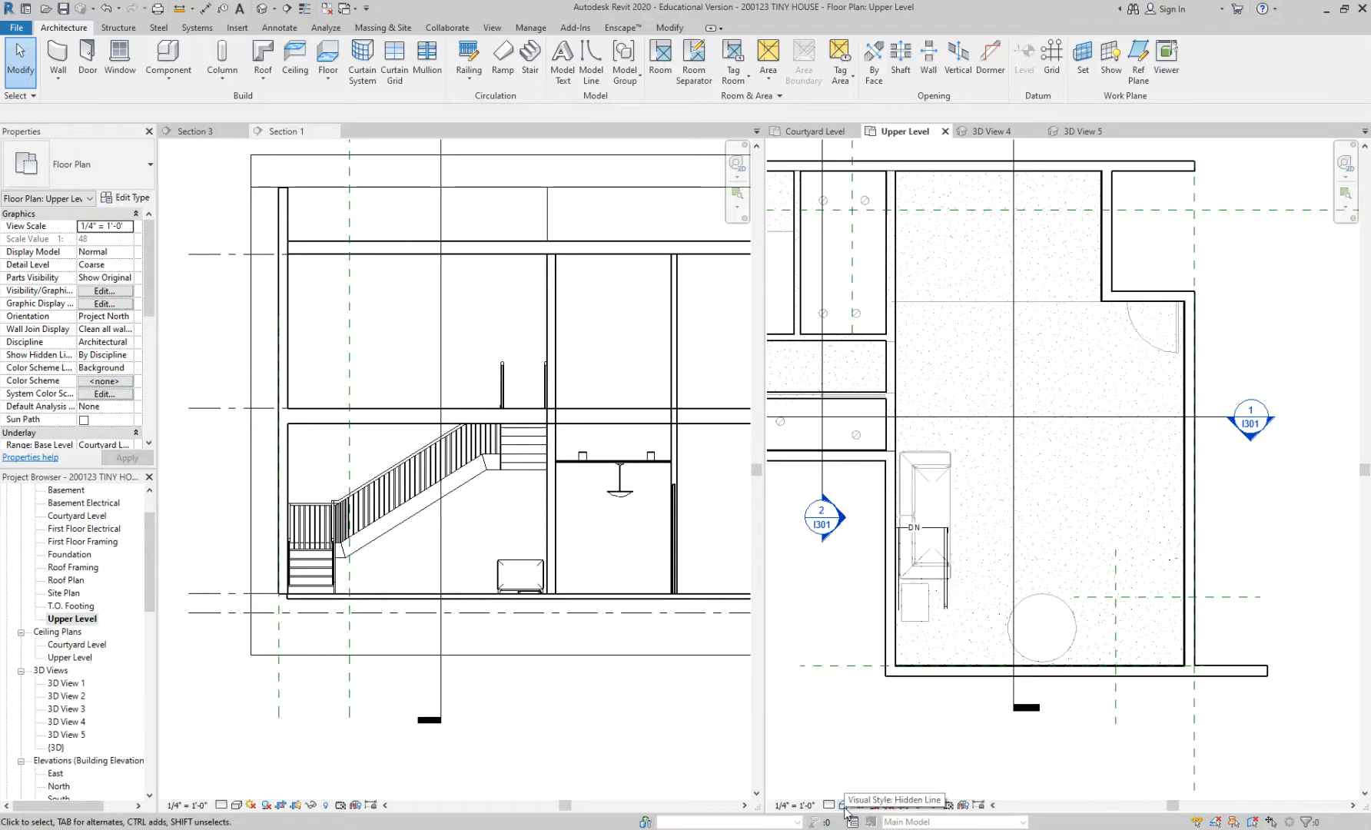
Step: Set the Upper Level plan's visual style to Wireframe to reveal the wraparound stair below the floor
click(845, 807)
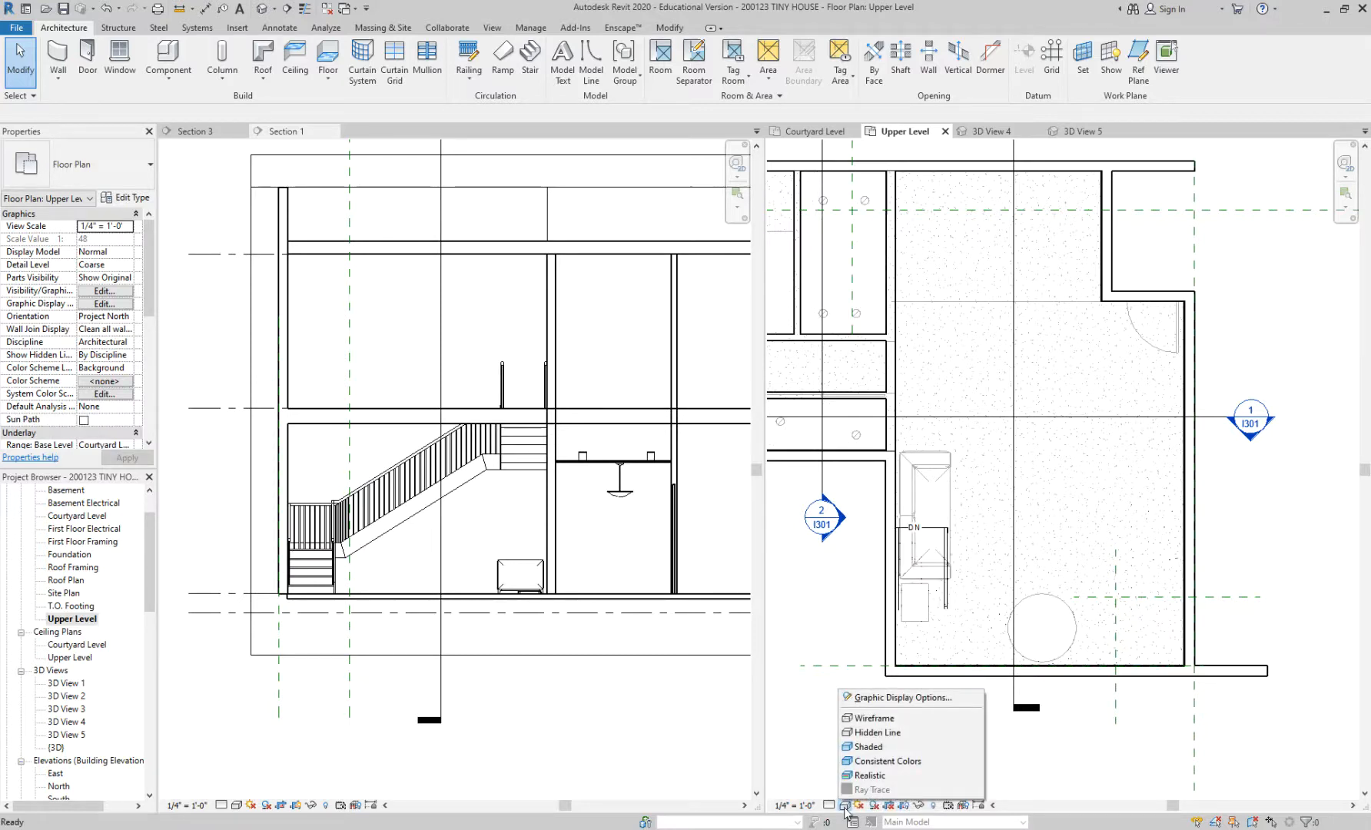
click(893, 725)
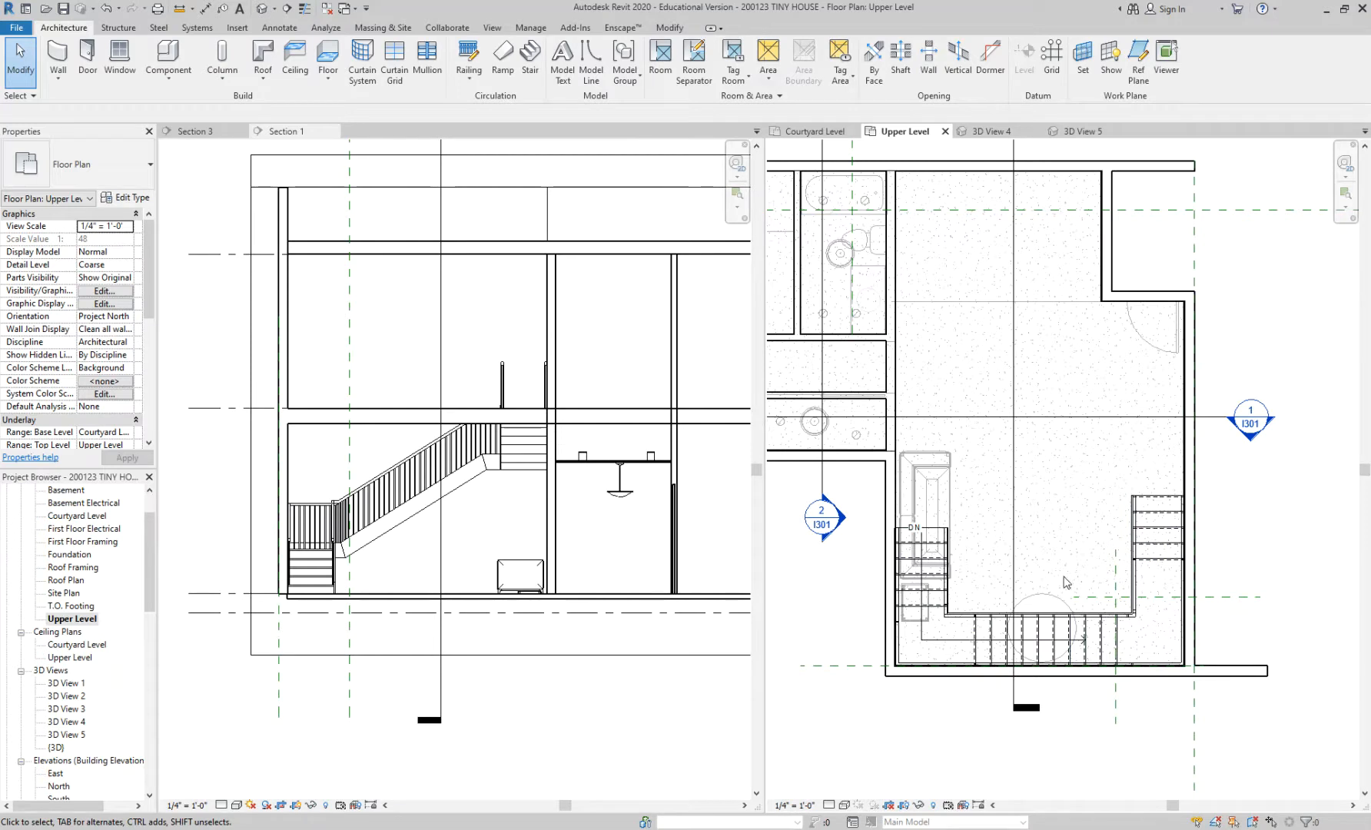
scroll(1065, 581, up, 2)
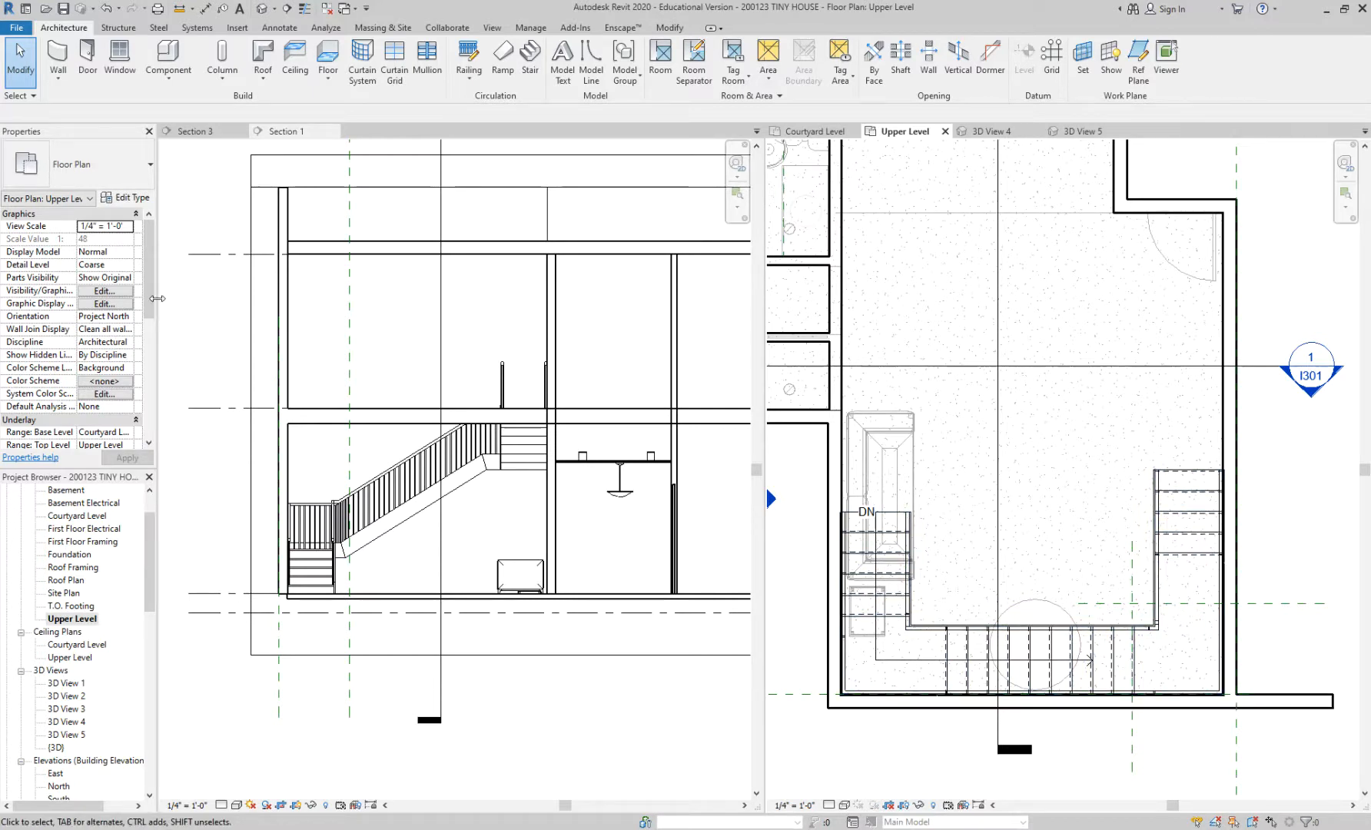
Step: Check the underlay base level choices of the Upper Level plan and keep Courtyard Level
drag(142, 269, 141, 318)
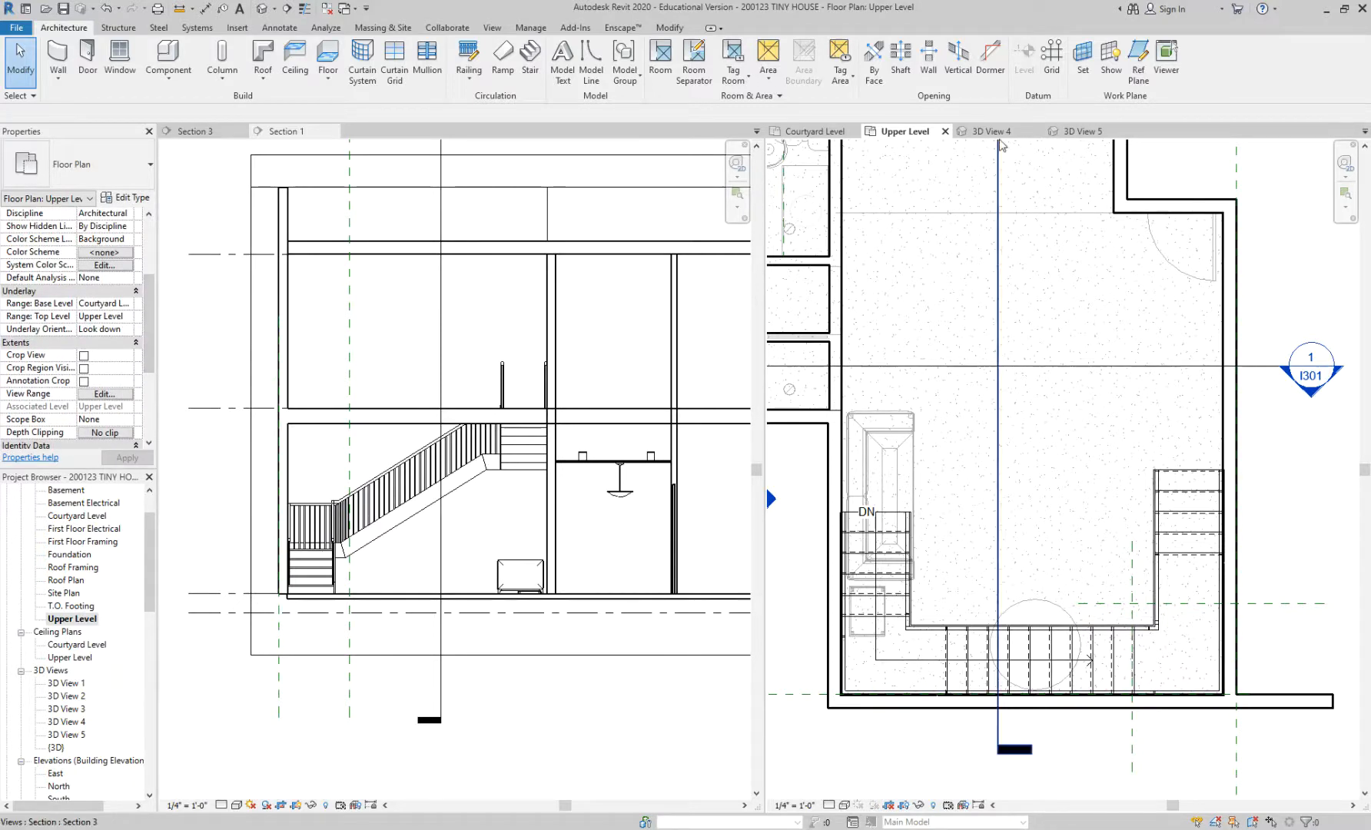
click(113, 304)
click(127, 304)
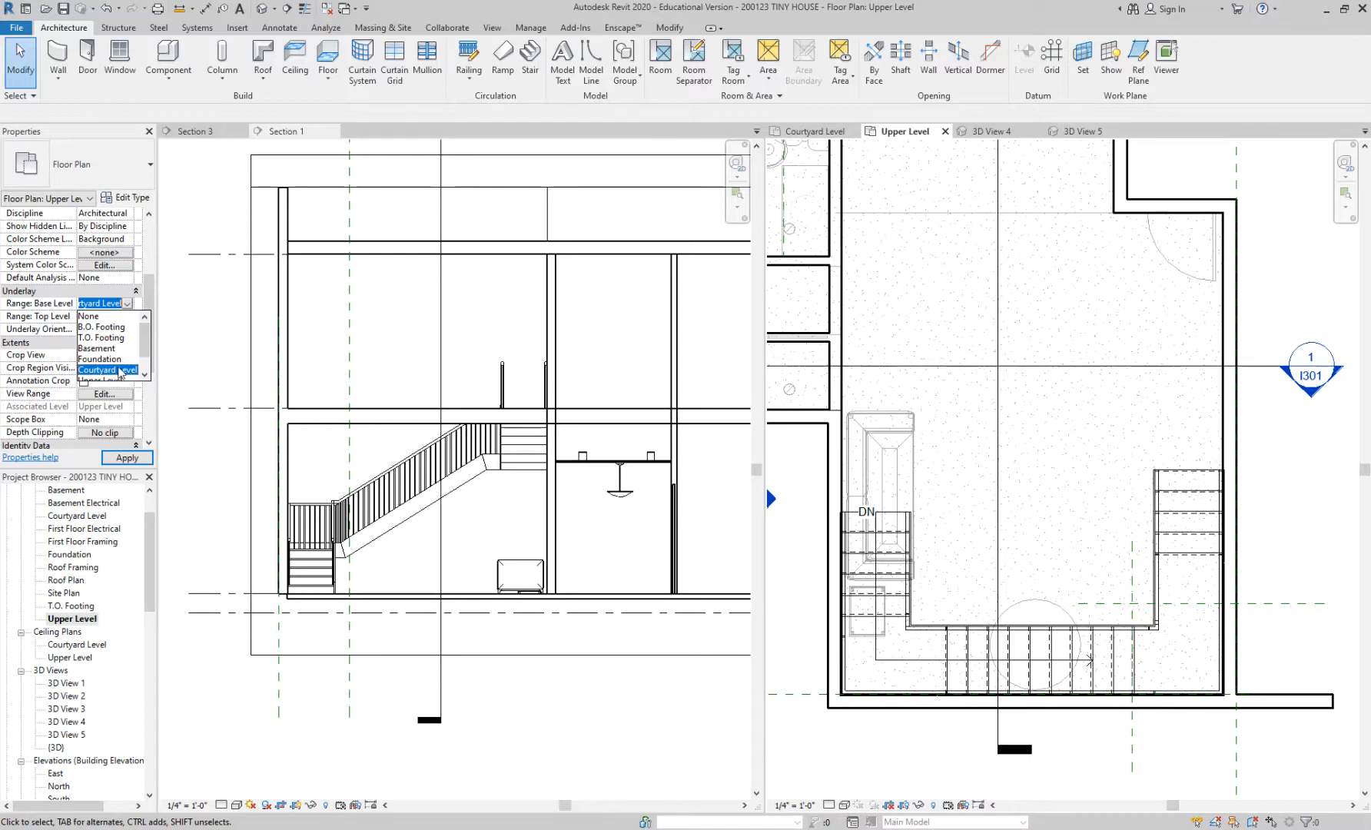
click(120, 371)
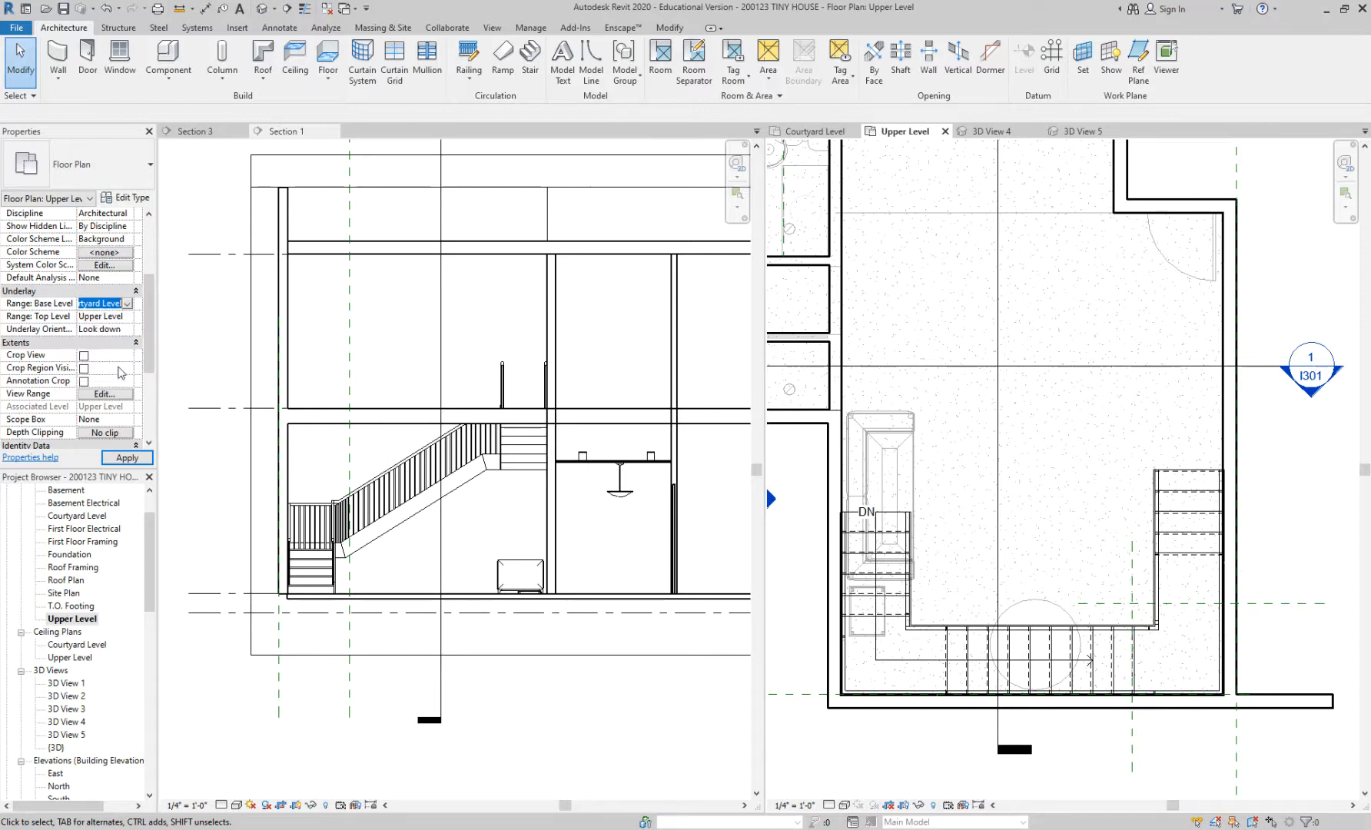
Step: Return the Upper Level plan to the Hidden Line visual style and examine the floor over the stair
click(844, 804)
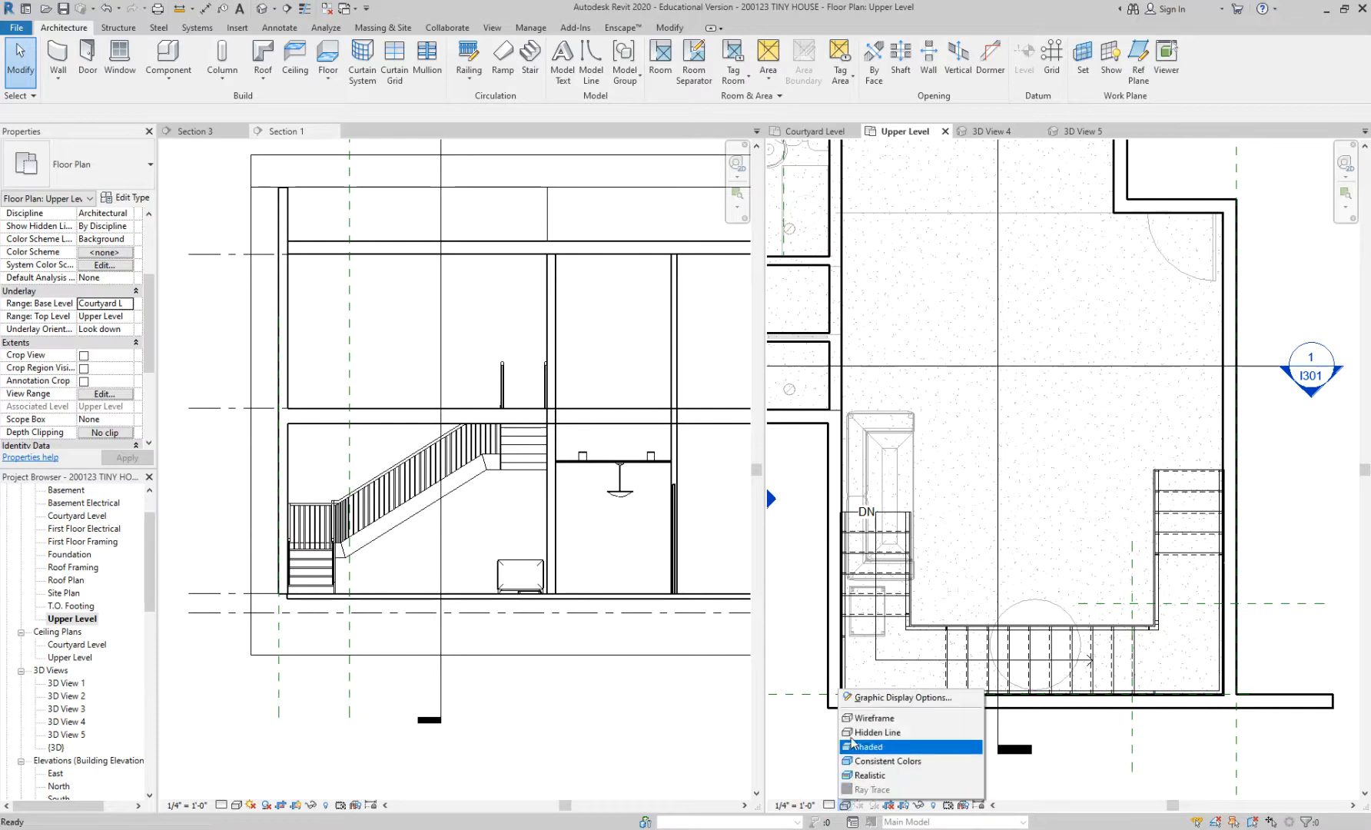
click(857, 733)
scroll(1023, 444, down, 1)
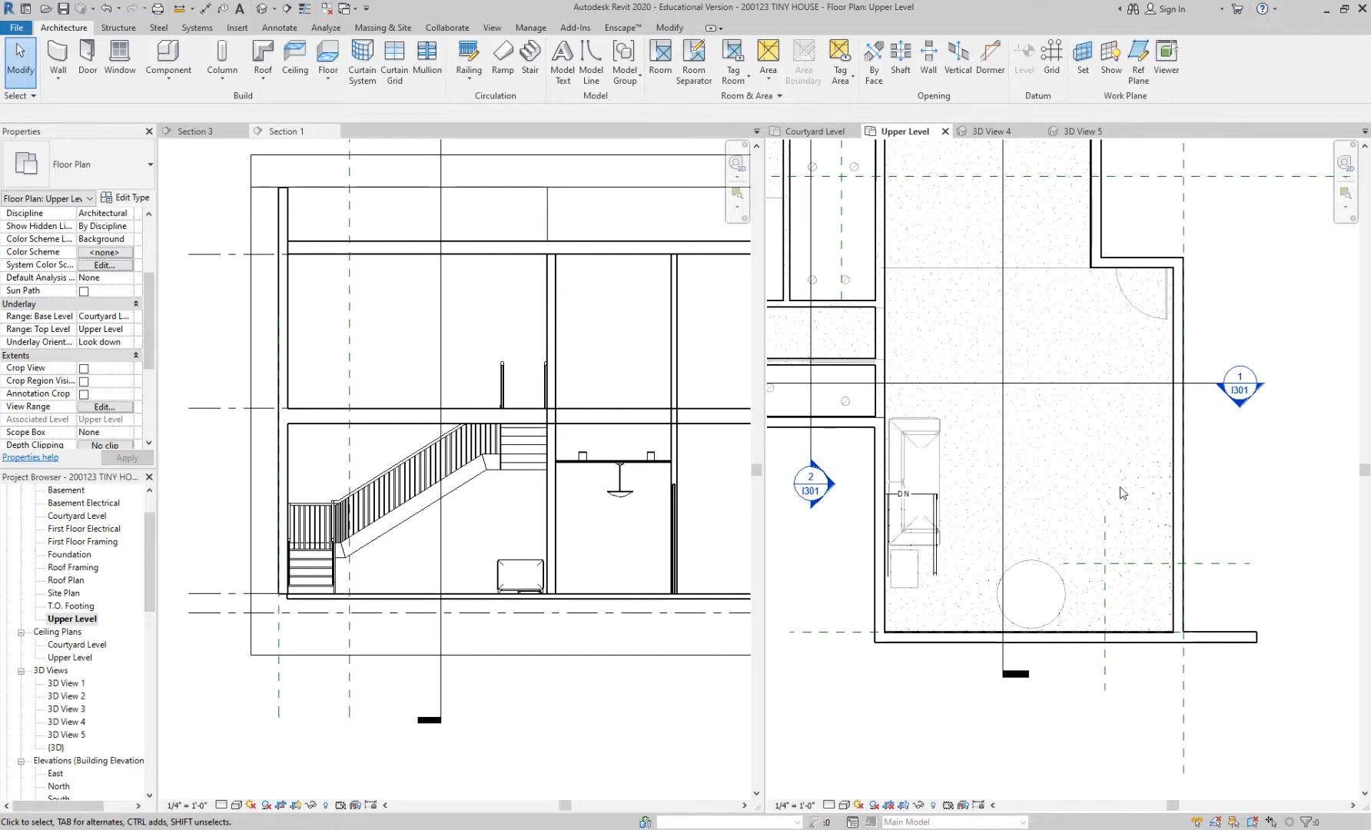
middle_drag(1046, 345, 1043, 542)
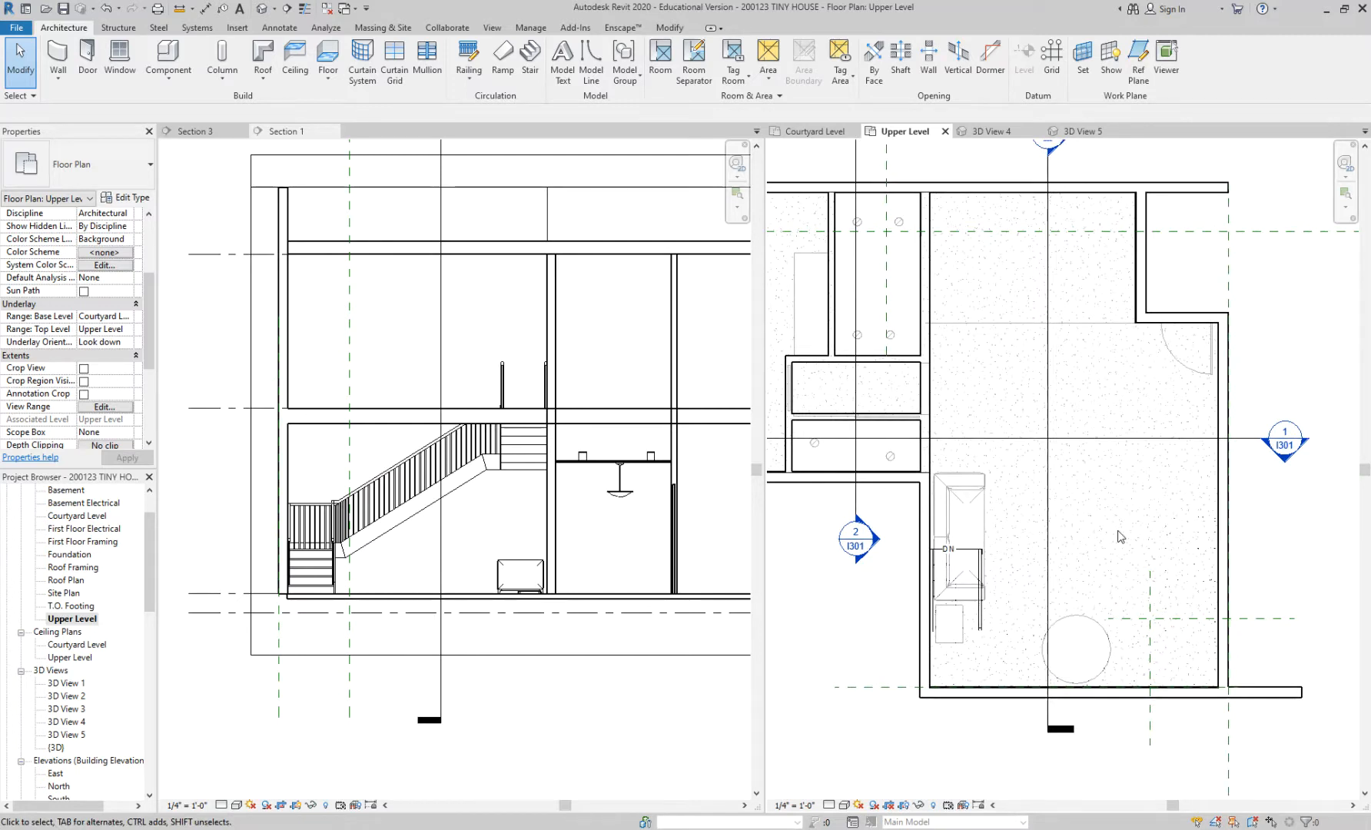
Step: Switch the Upper Level plan back to Wireframe and examine the wraparound stair
click(844, 805)
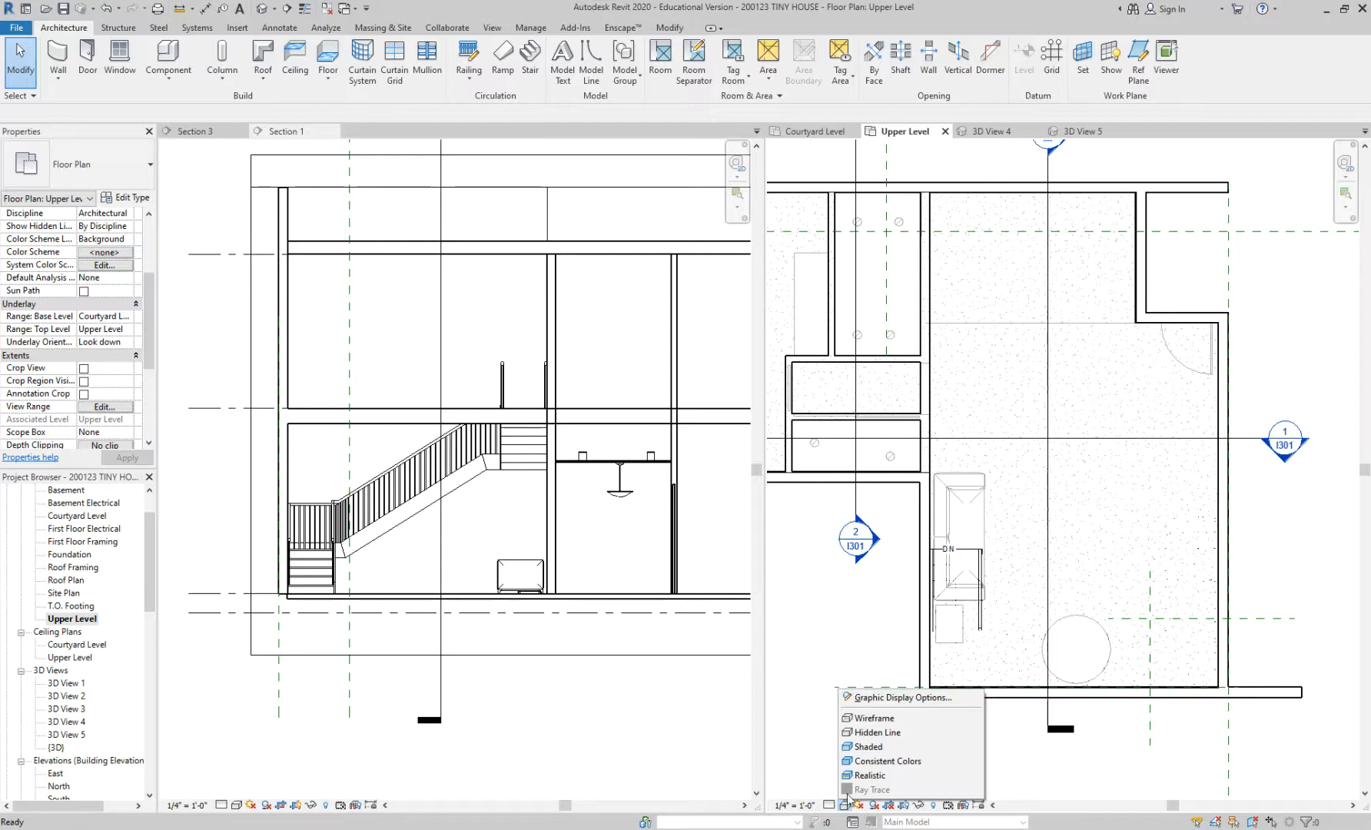
click(866, 720)
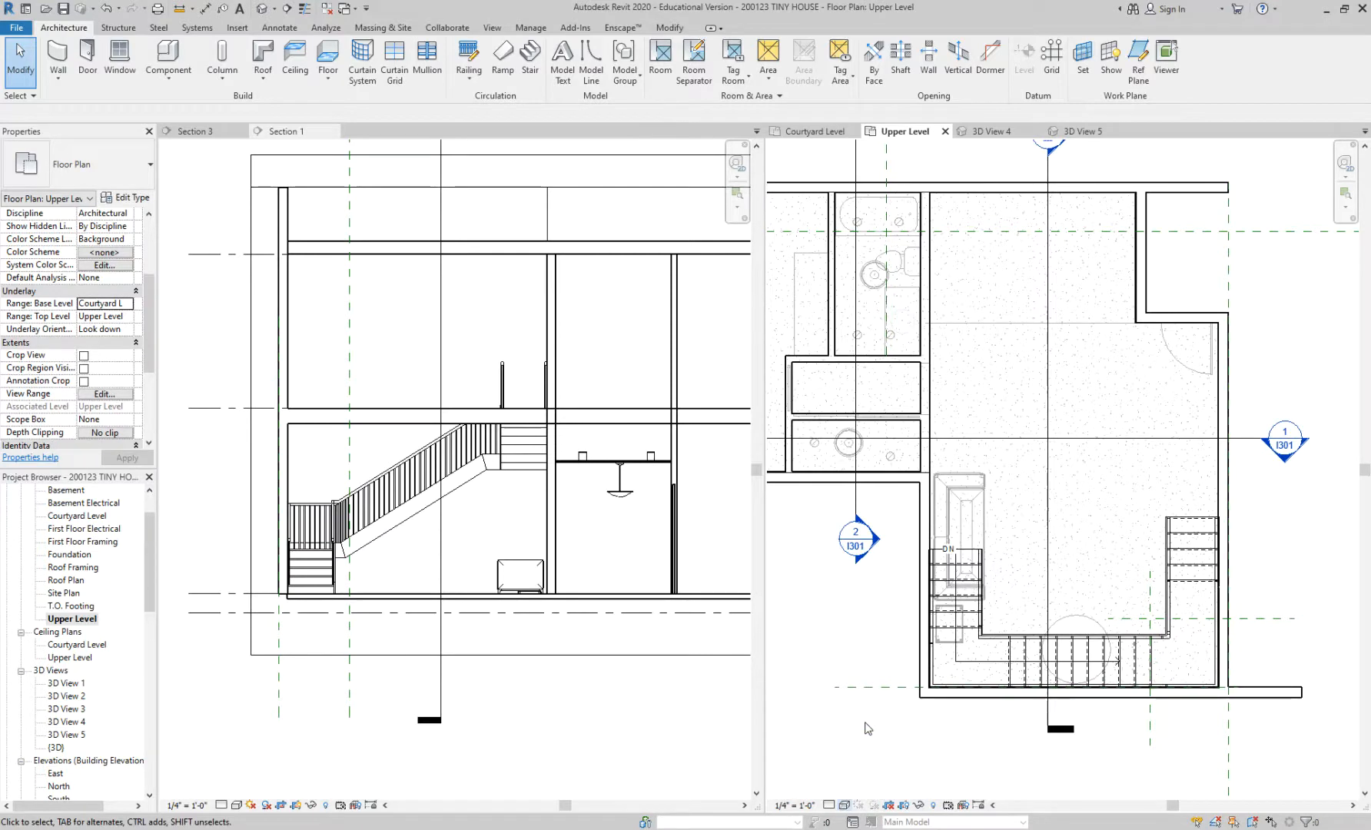
scroll(961, 684, up, 2)
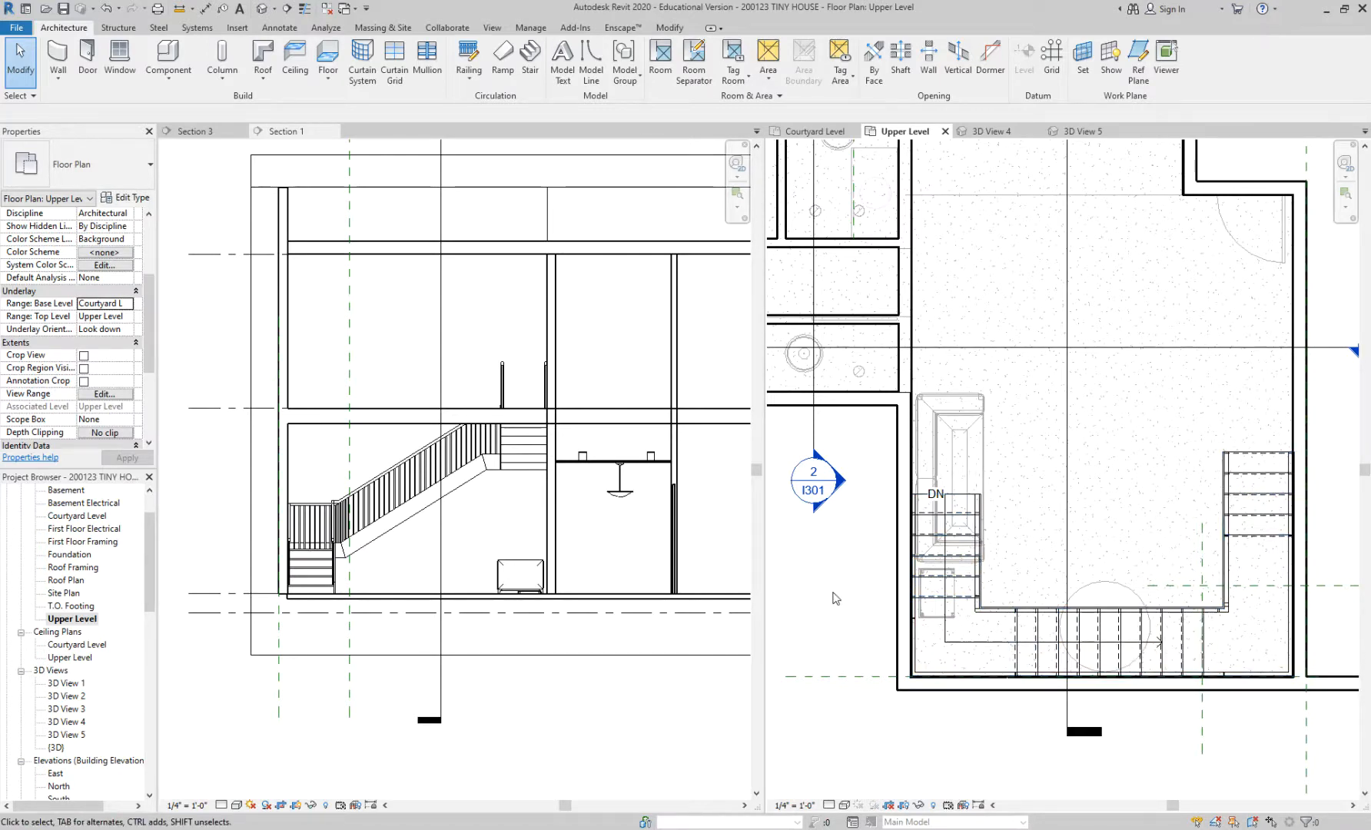
Step: Select the Generic - 12" floor in Section 1, examine its outline on the Upper Level plan, and clear the selection
click(350, 434)
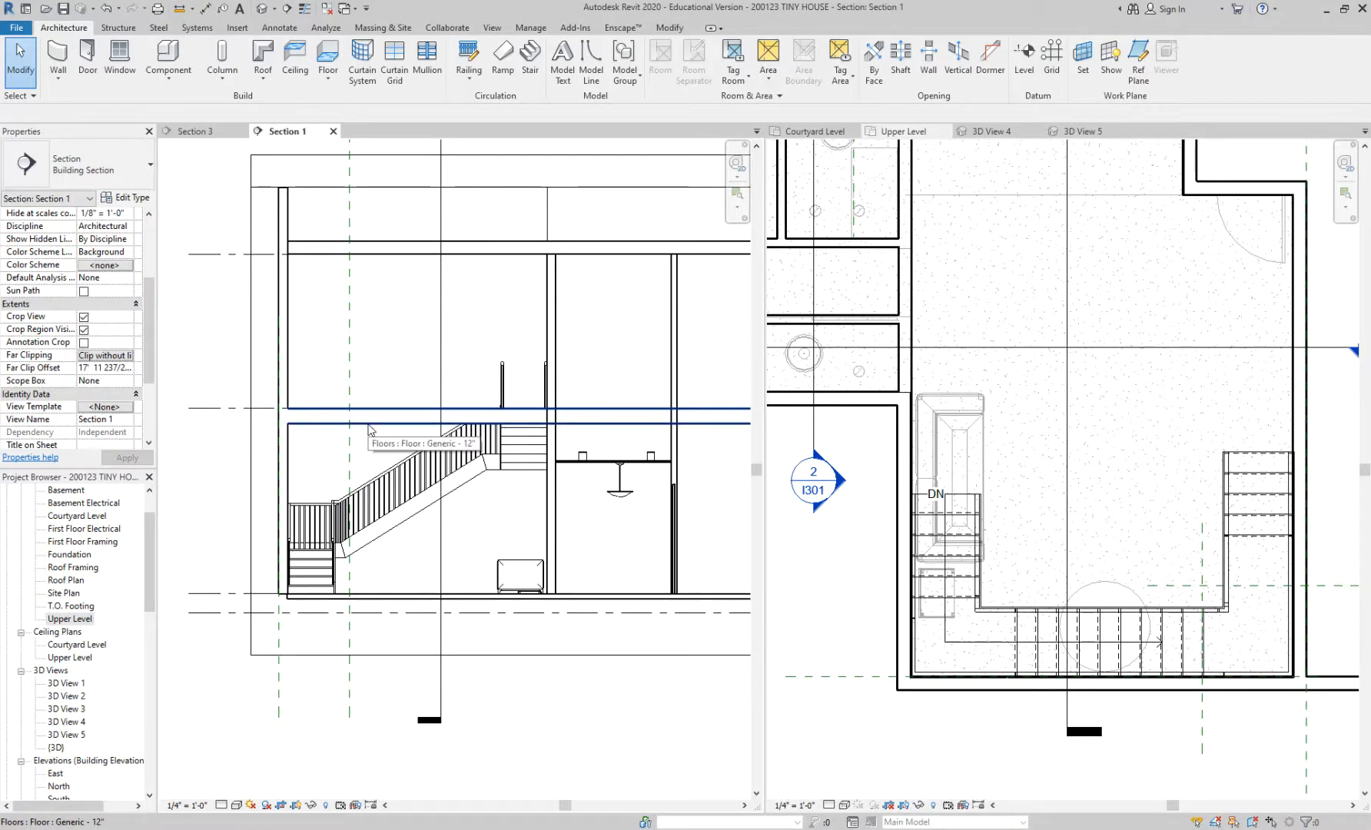
click(369, 429)
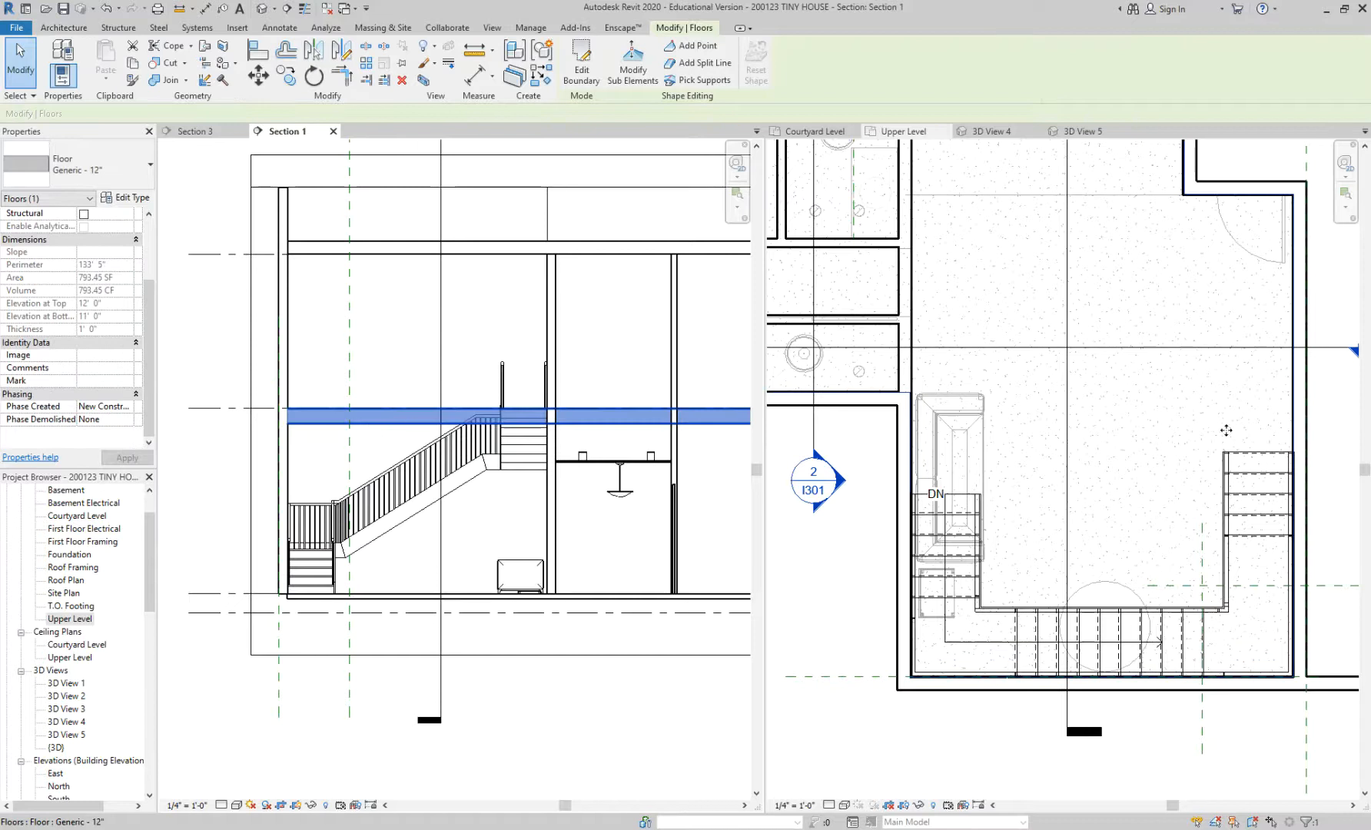
scroll(1161, 503, down, 3)
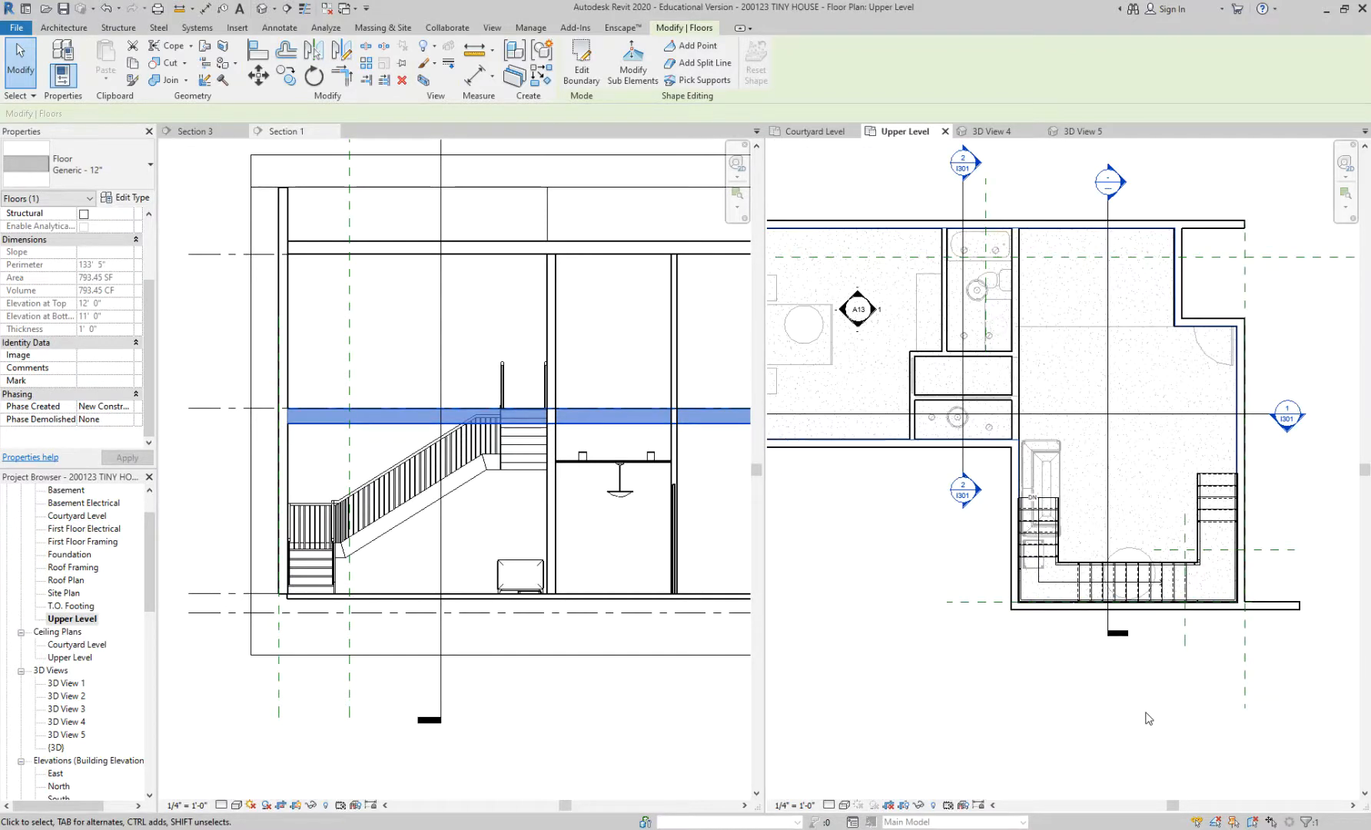
middle_drag(909, 633, 951, 651)
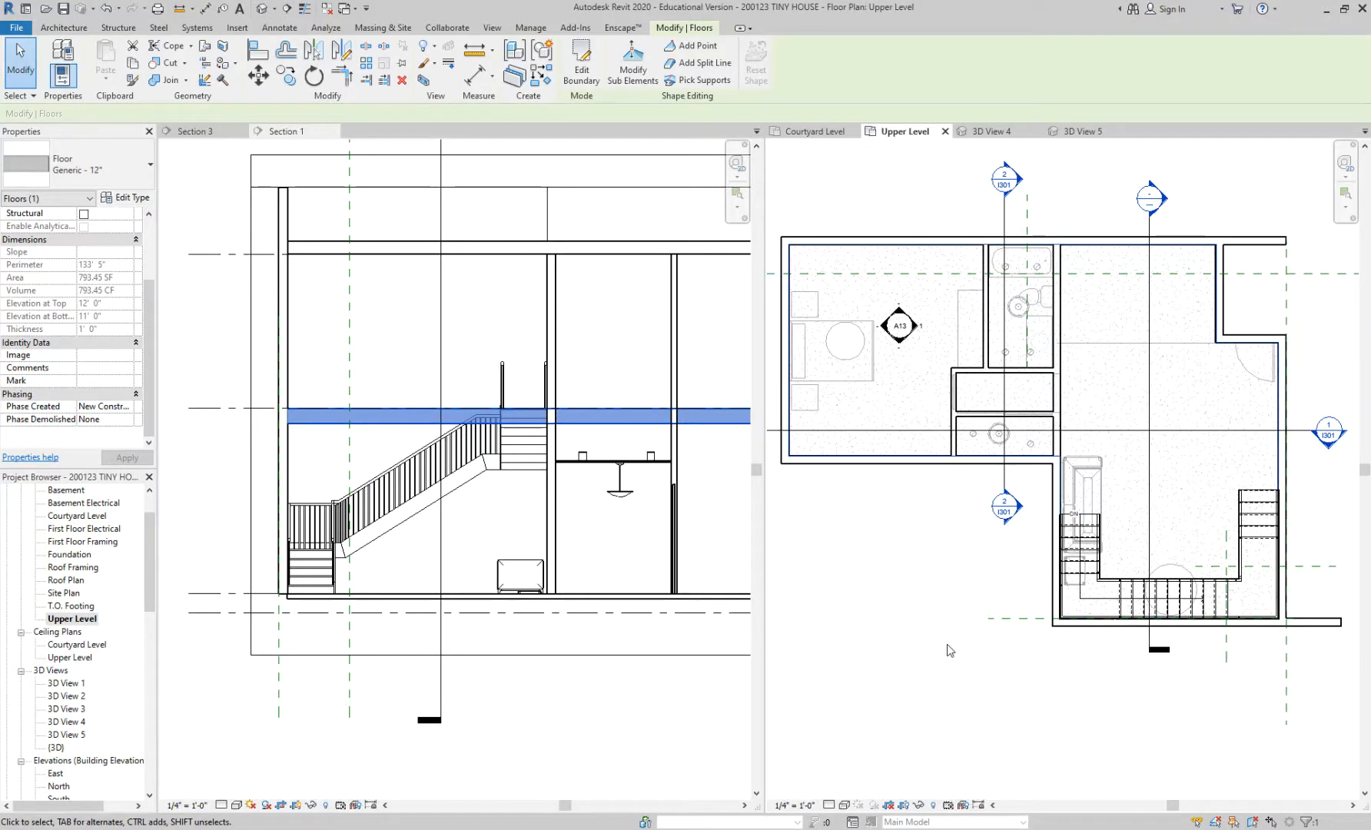
click(950, 632)
Step: Try to highlight the floor edge at the exterior wall south of the bedroom by cycling through the overlapping elements
scroll(892, 461, up, 3)
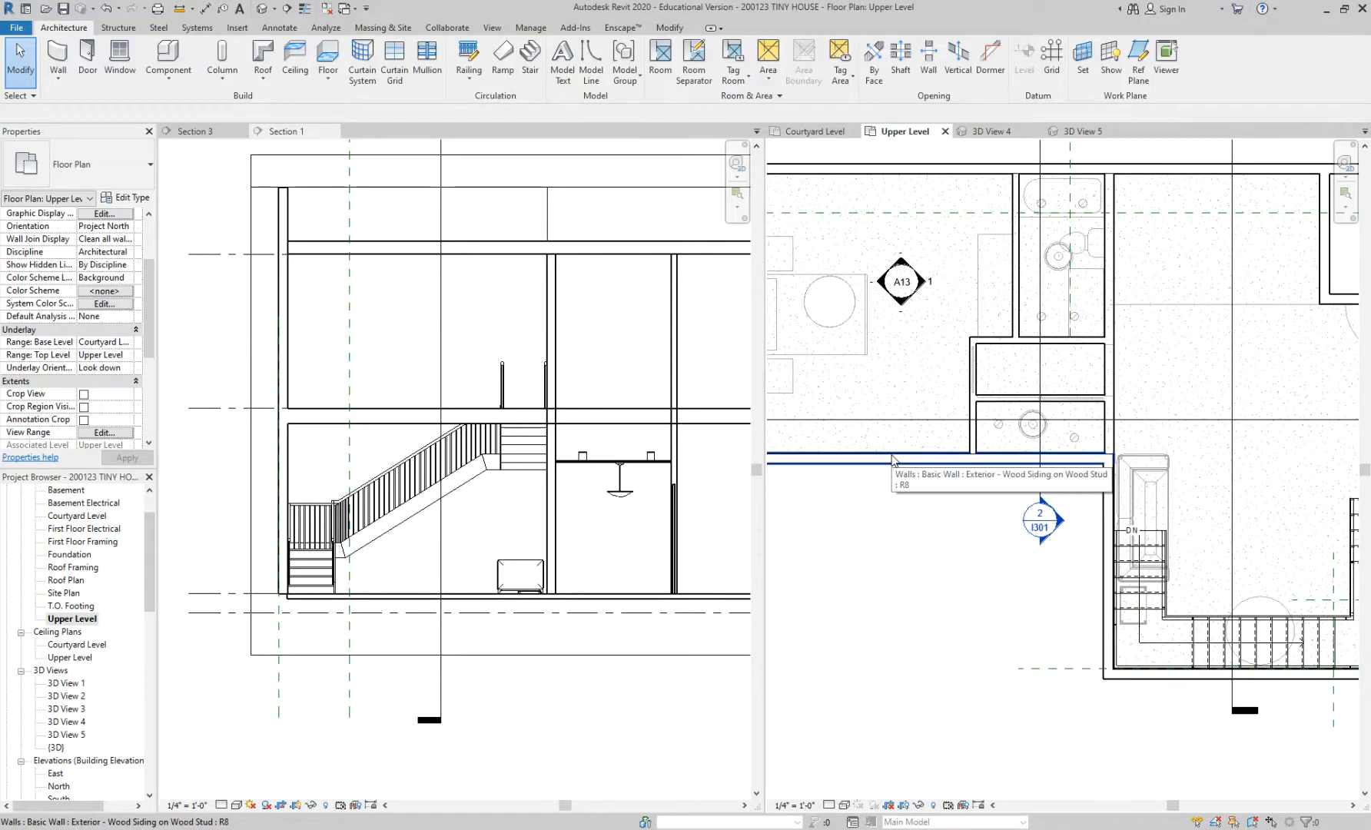
scroll(892, 460, up, 3)
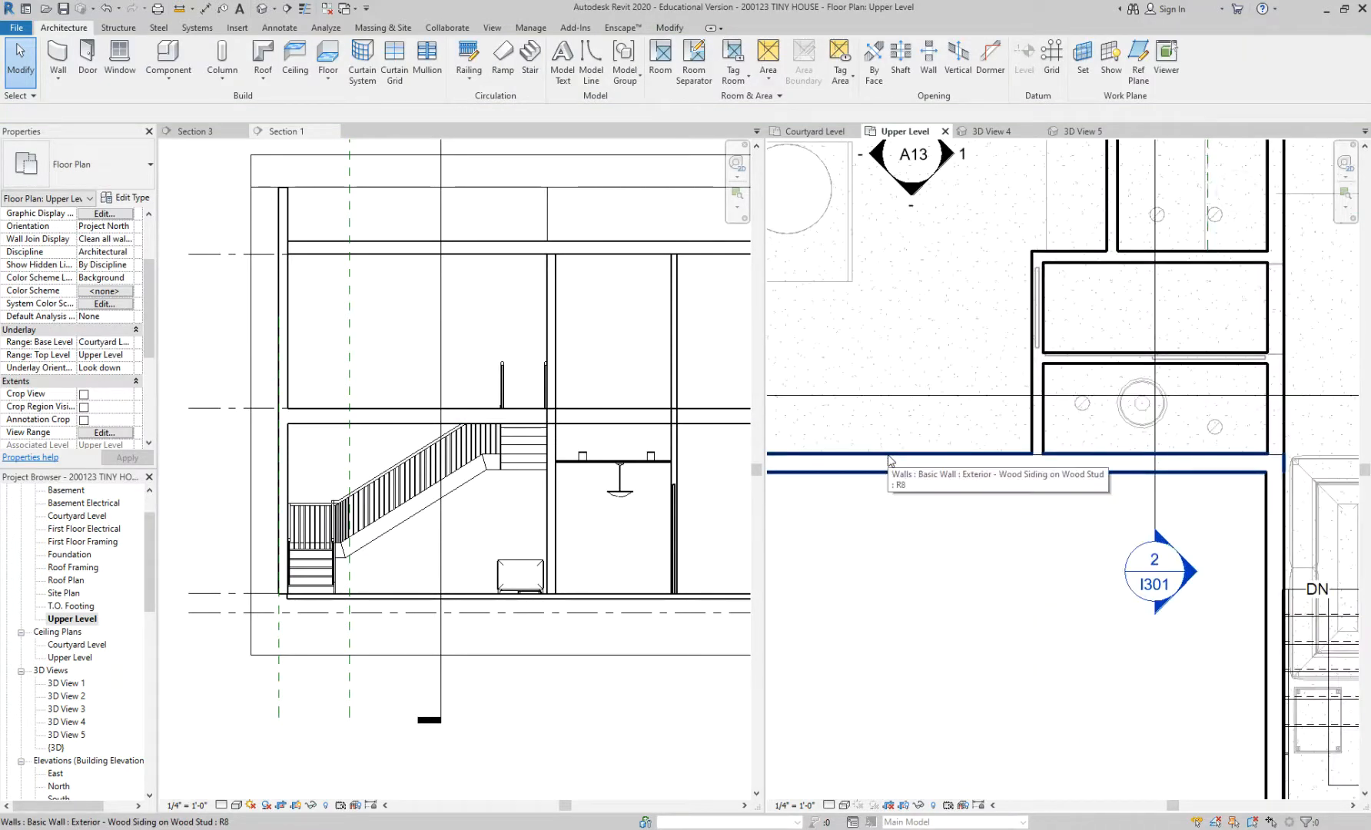
scroll(892, 460, down, 2)
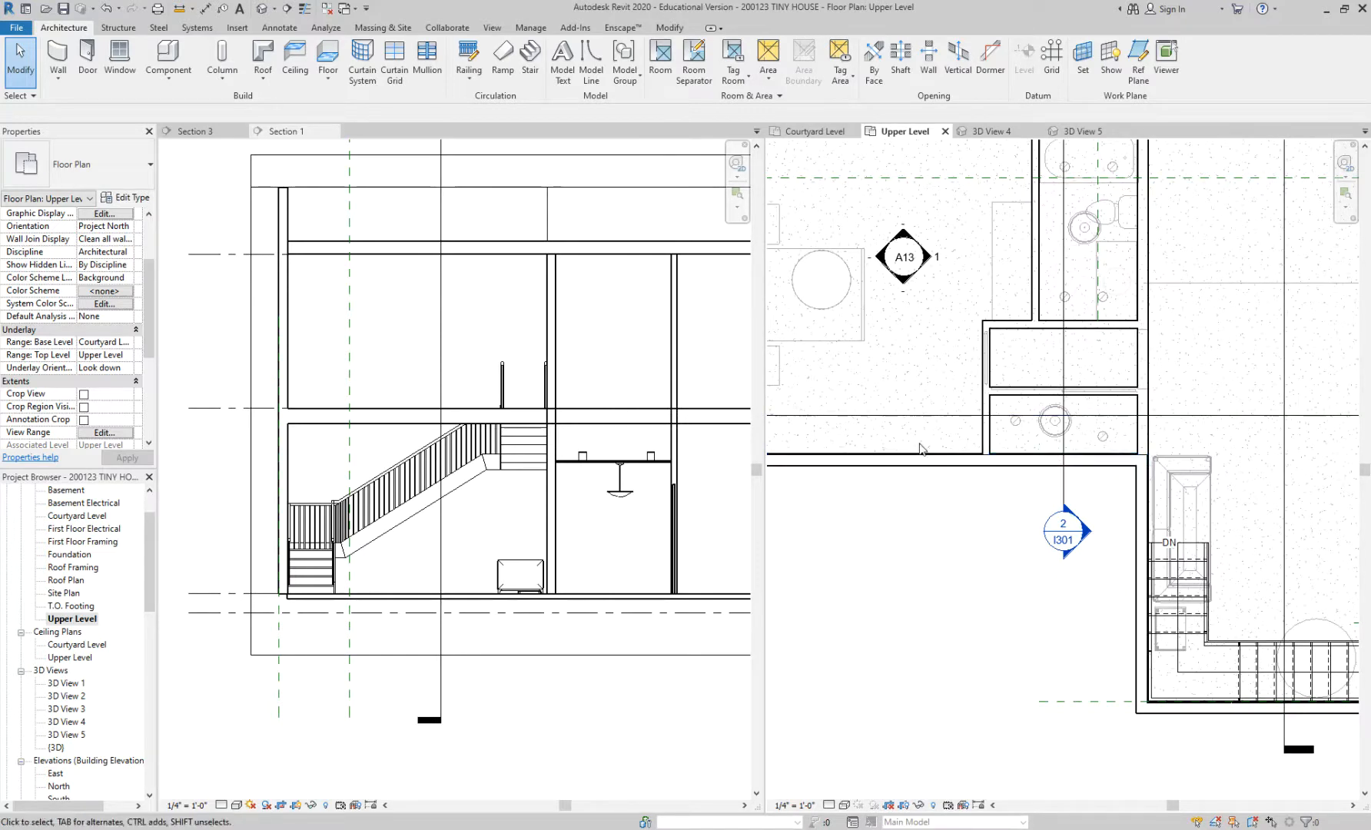
scroll(907, 459, up, 3)
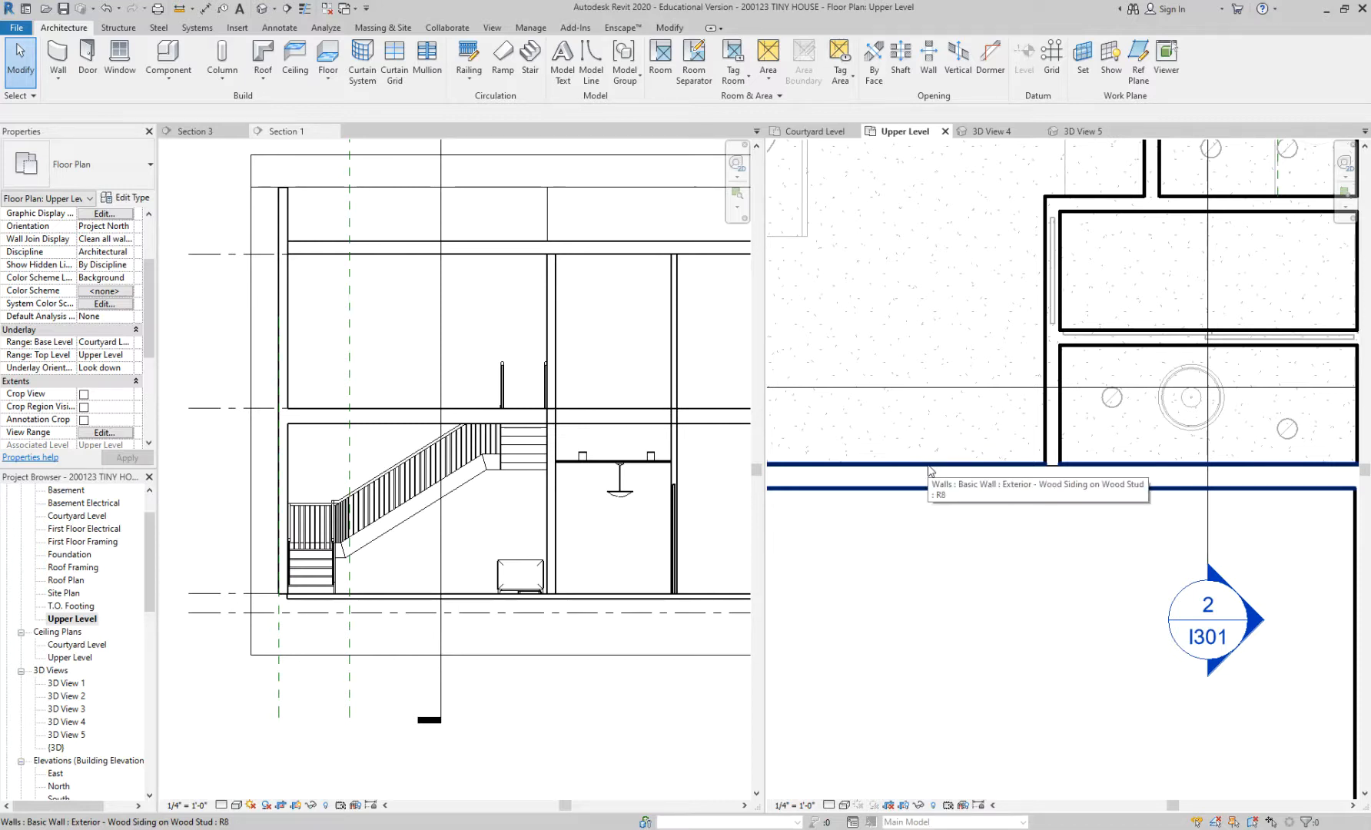
key(Tab)
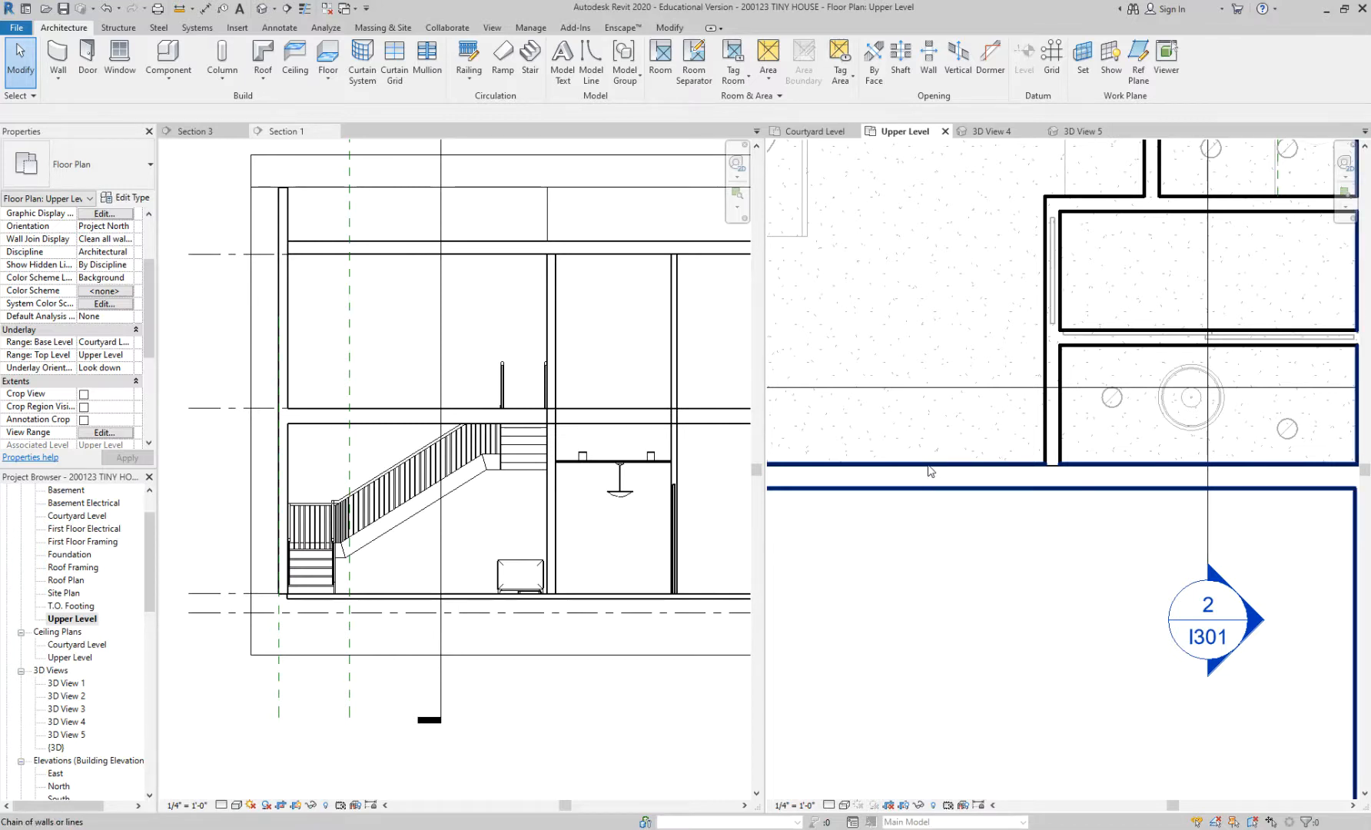
Step: Cycle from the north exterior wall to the Generic - 12" floor on the Upper Level plan, select it, and clear the selection
scroll(930, 471, down, 5)
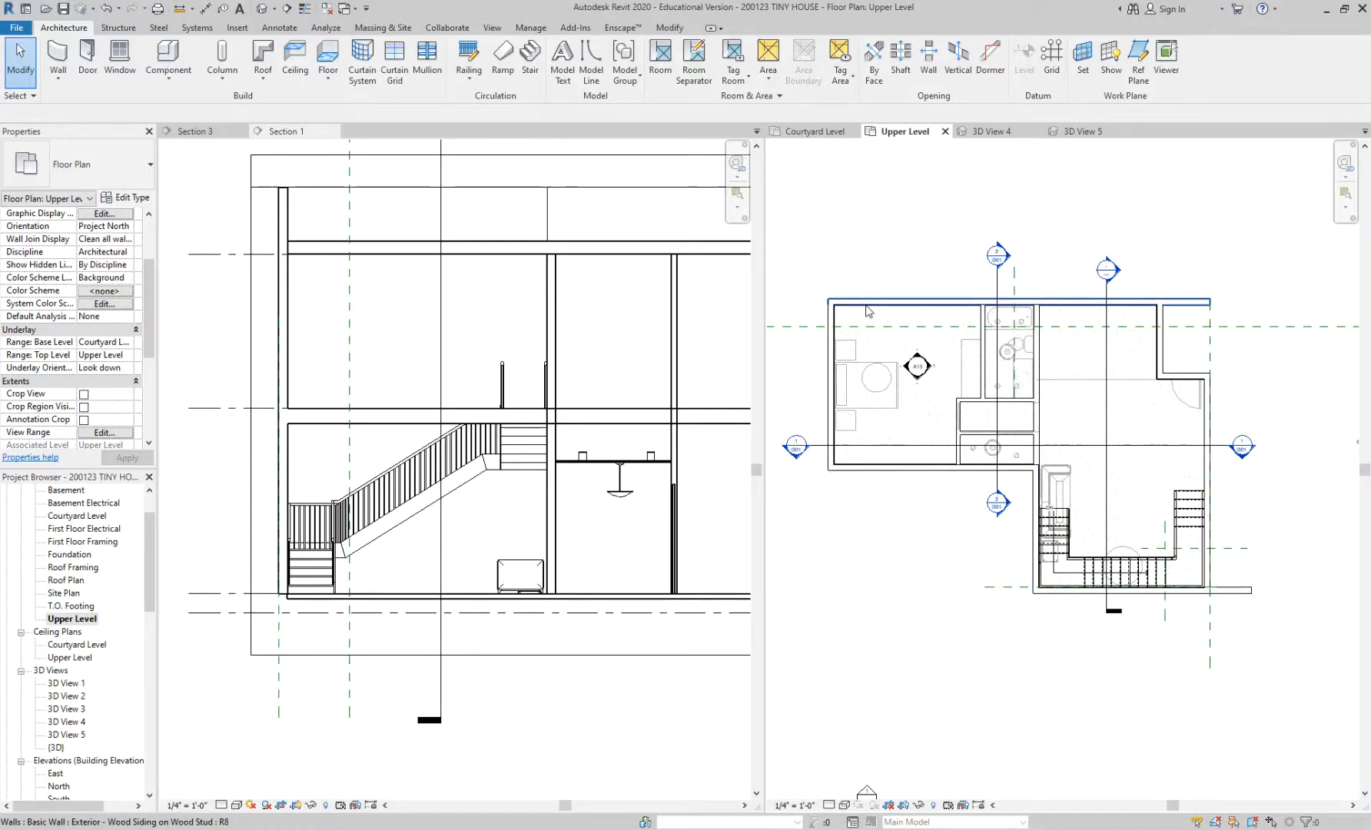
scroll(868, 311, up, 2)
key(Tab)
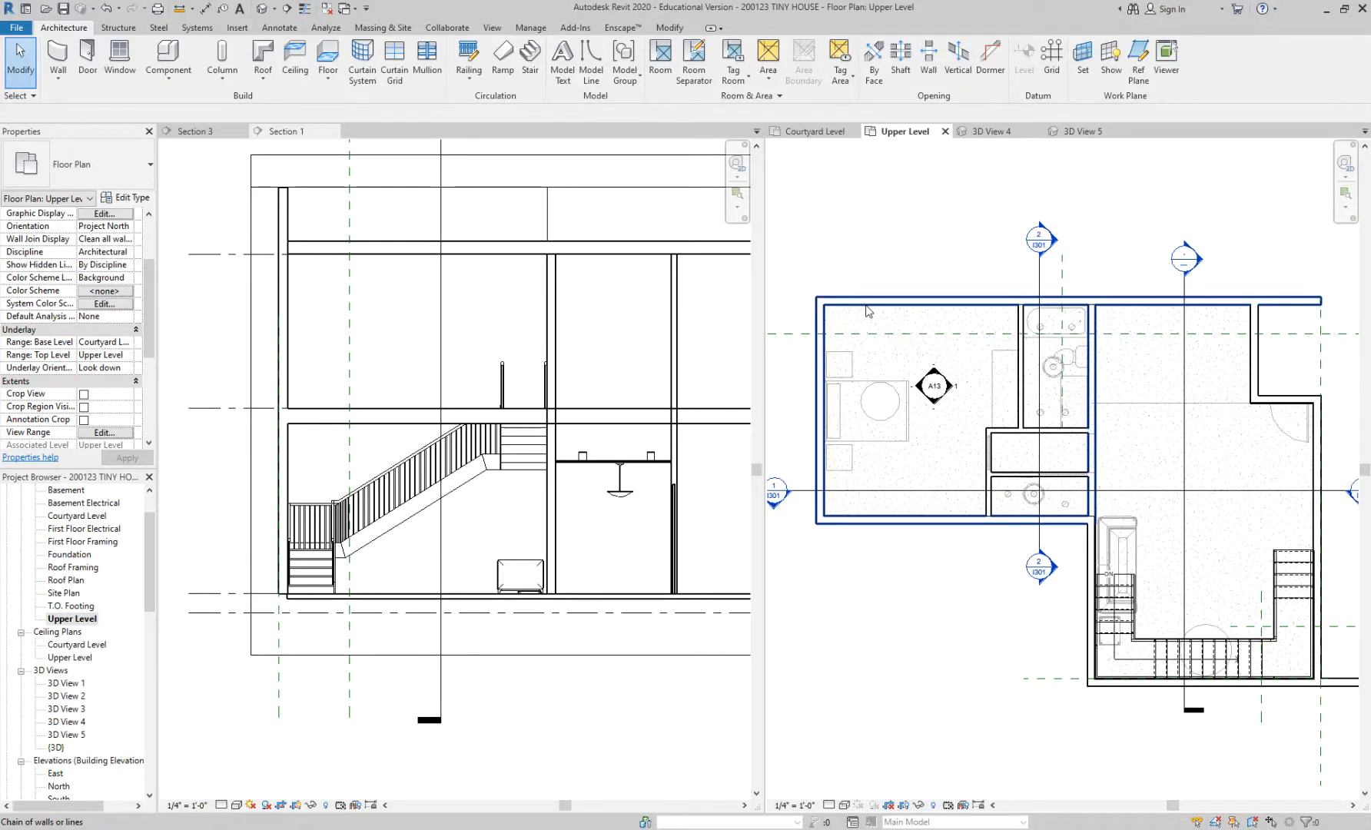
key(Tab)
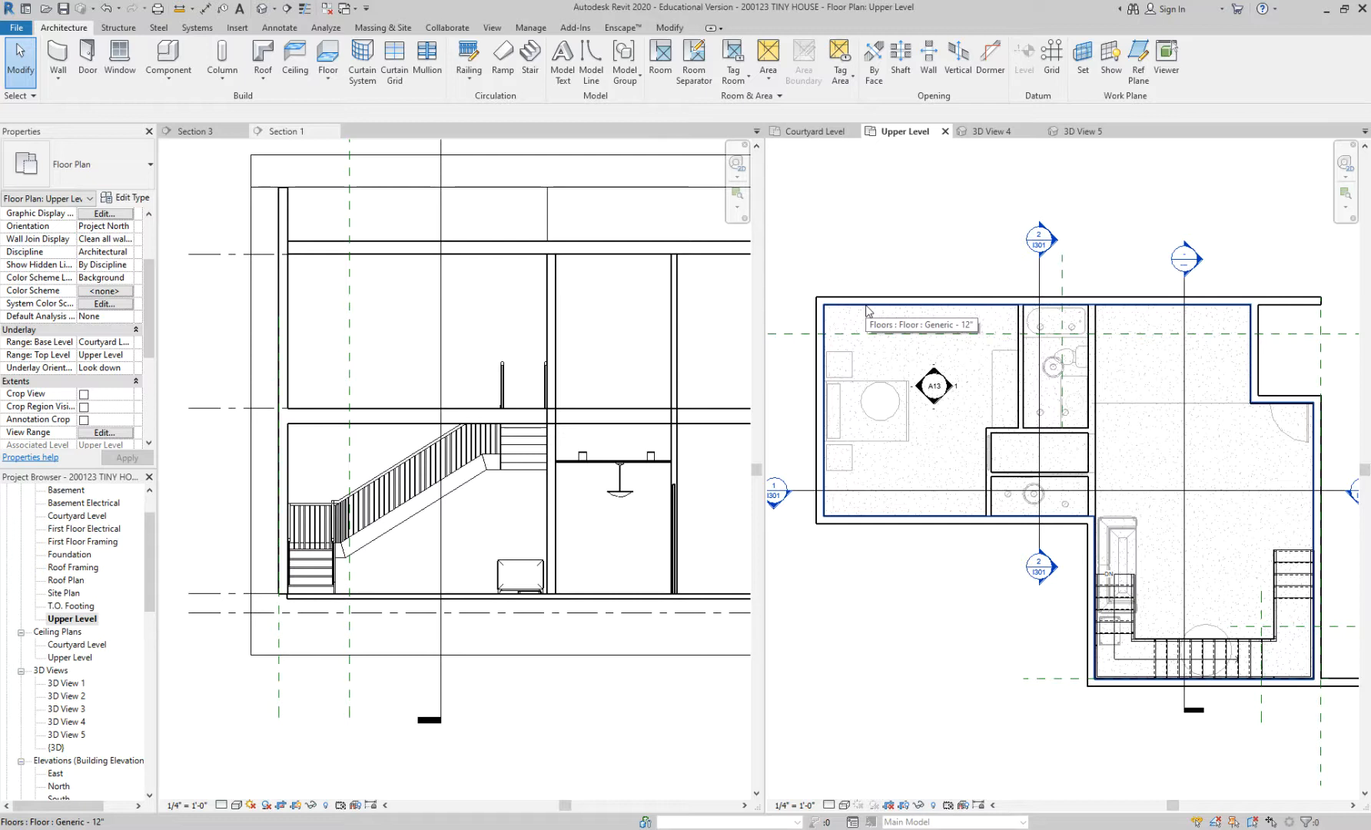
click(867, 310)
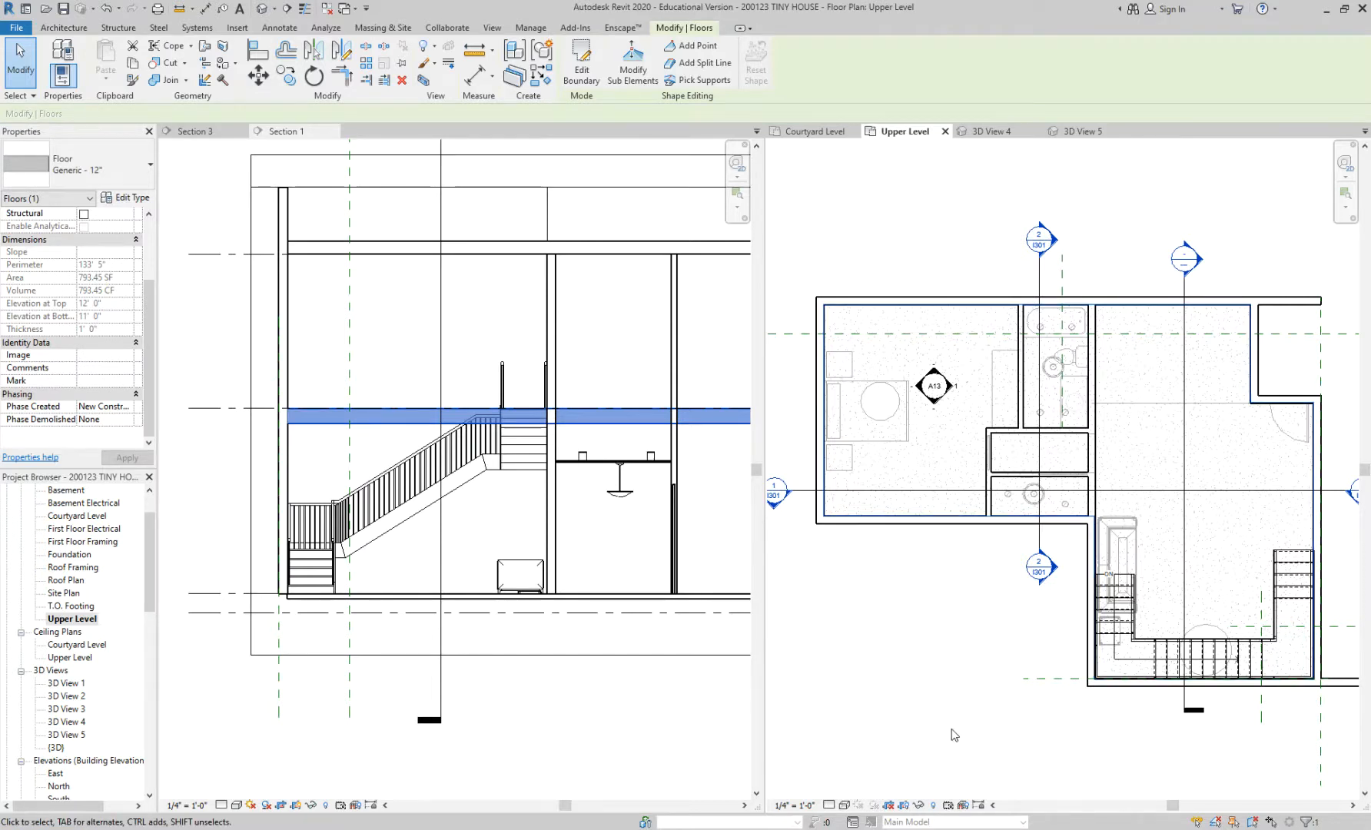
middle_drag(1002, 670, 916, 645)
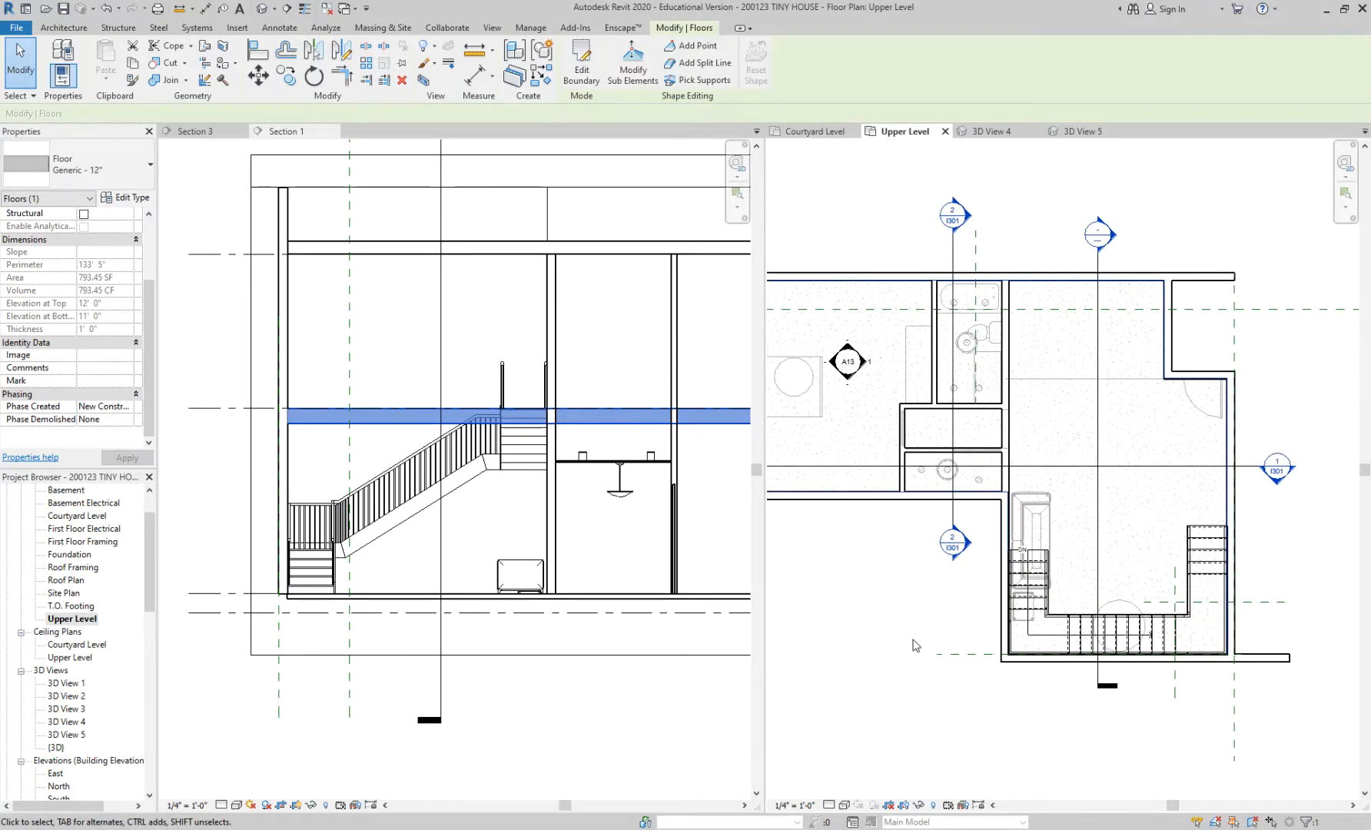
click(878, 584)
Step: Select the upper floor slab again in Section 1, trace its boundary around the Upper Level plan, and deselect it
scroll(908, 607, up, 2)
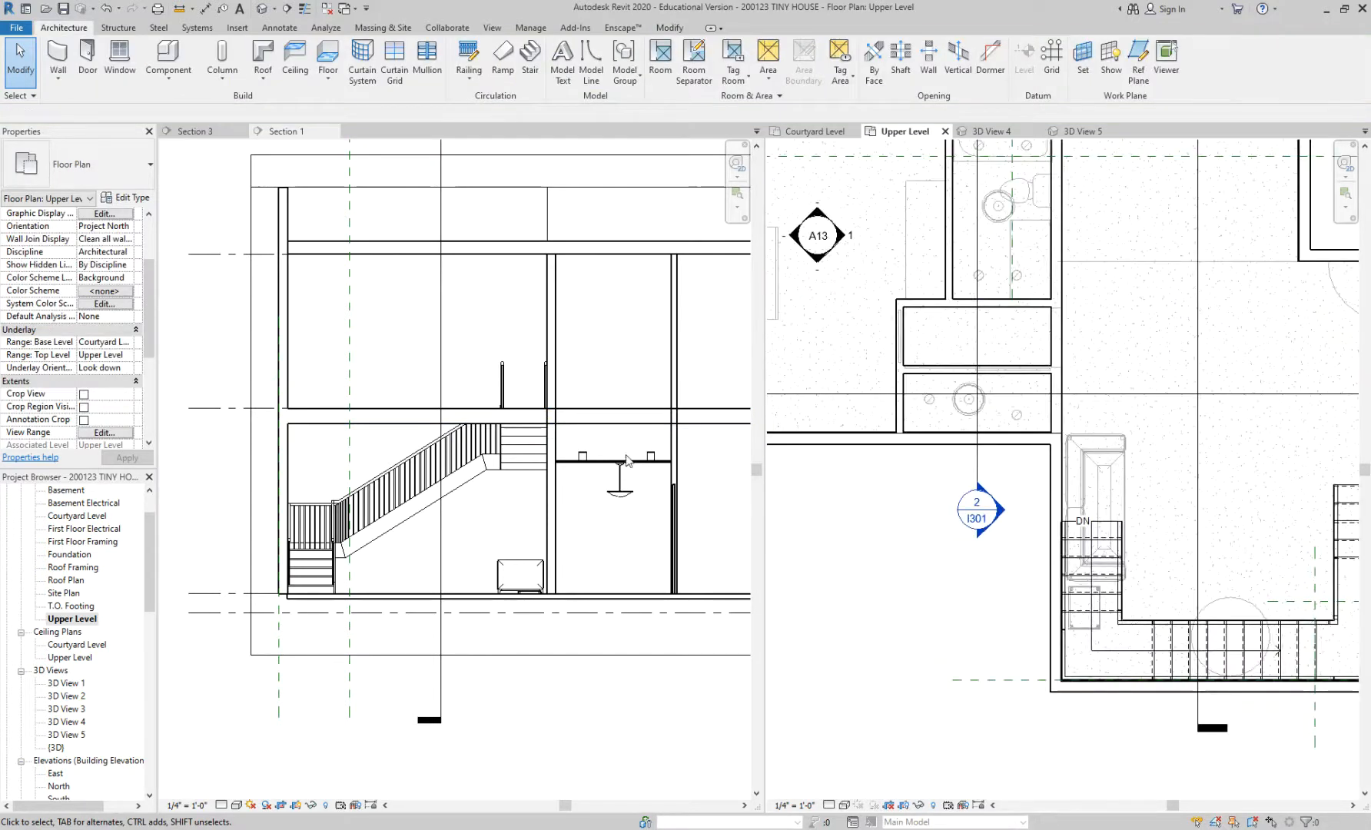
click(625, 428)
click(625, 428)
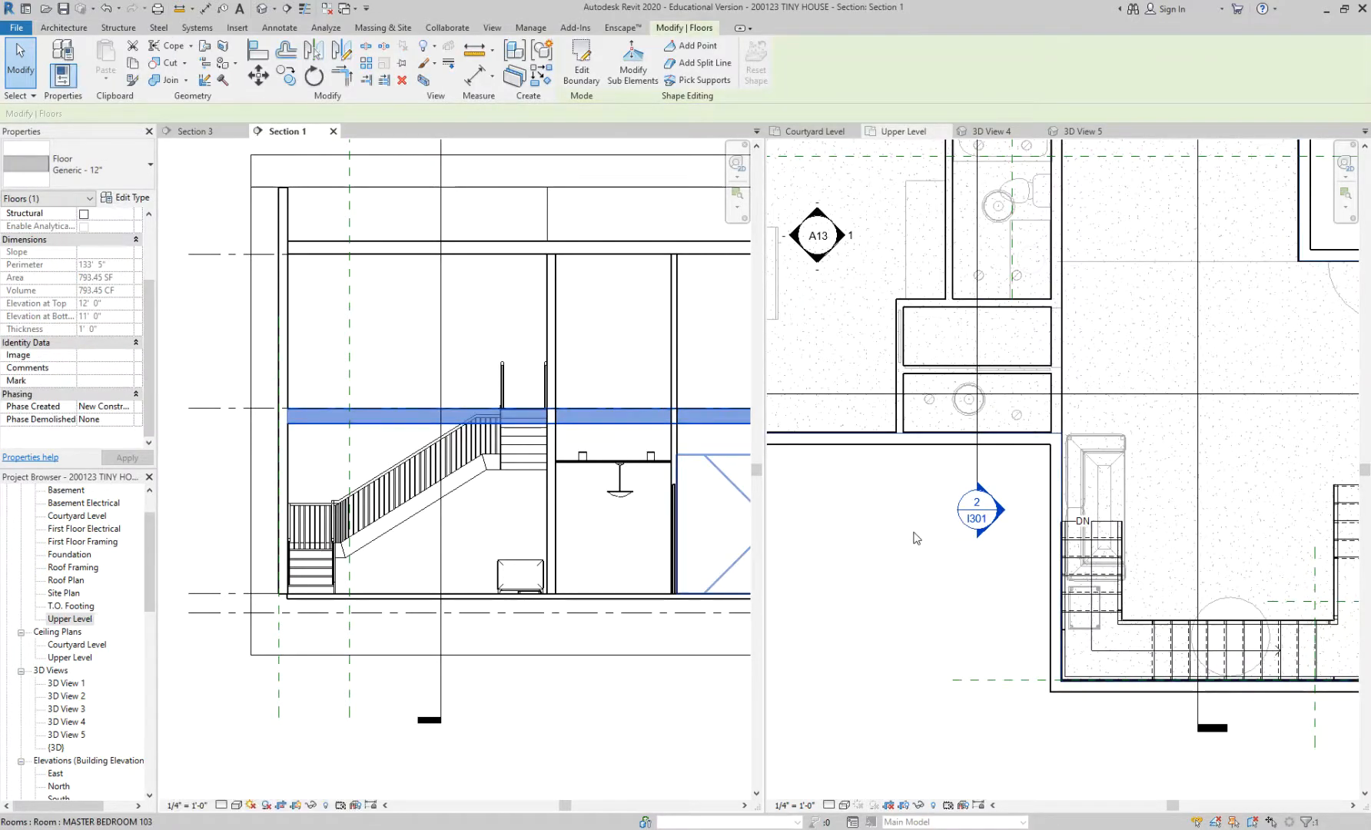
scroll(999, 646, down, 3)
scroll(846, 372, up, 2)
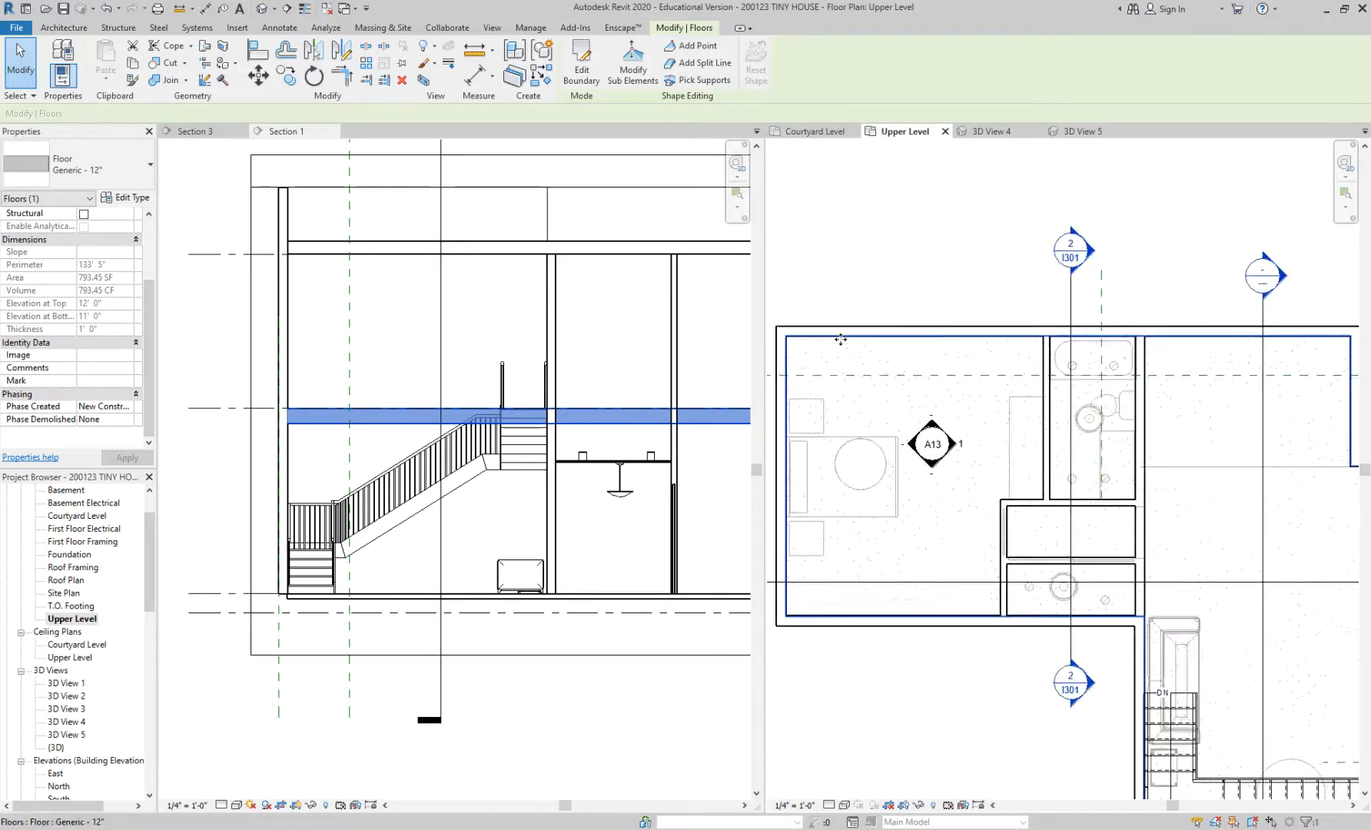
scroll(899, 357, down, 2)
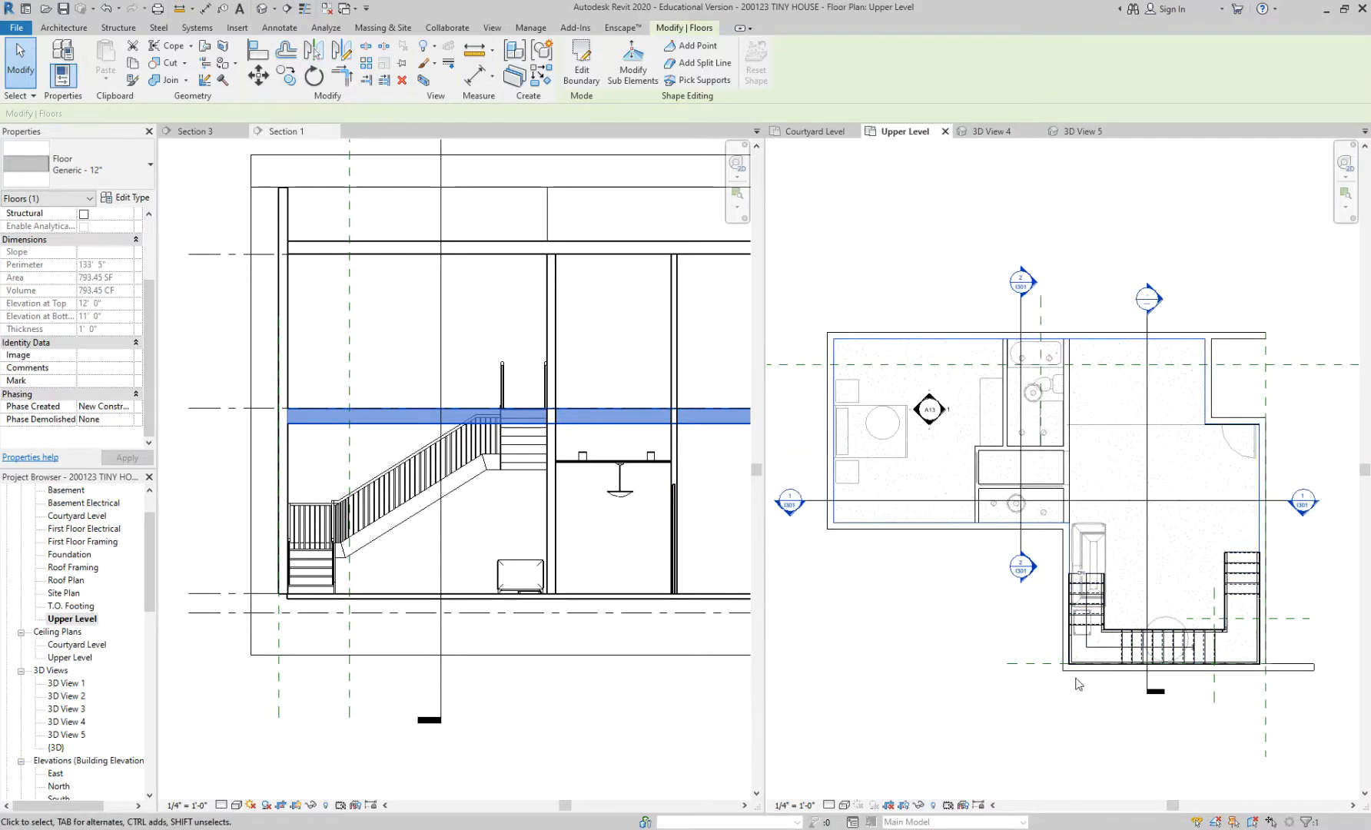
click(903, 619)
Step: Select the Generic - 12" floor on the Upper Level plan by cycling past the exterior wall south of the bedroom
scroll(925, 531, up, 2)
scroll(924, 528, up, 1)
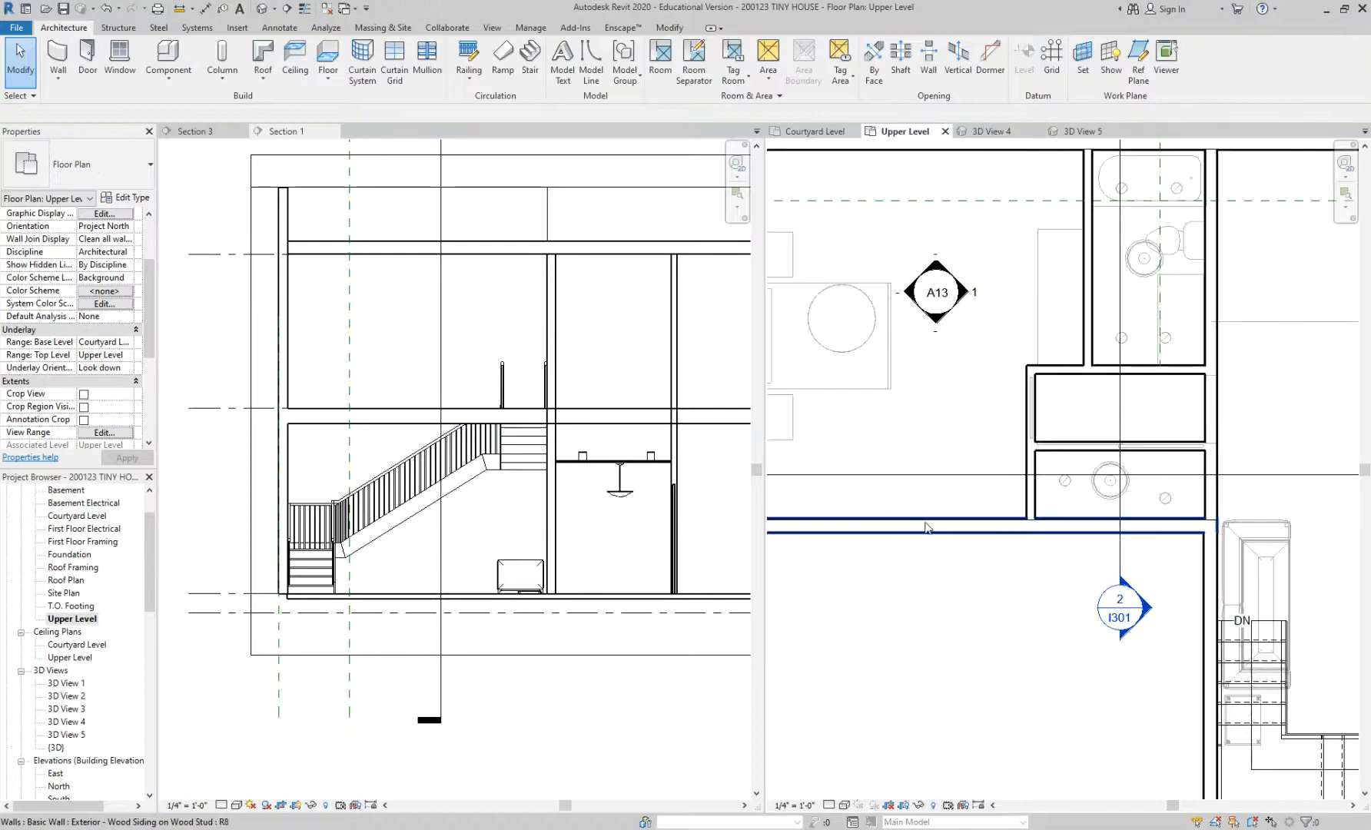
scroll(926, 526, down, 2)
key(Tab)
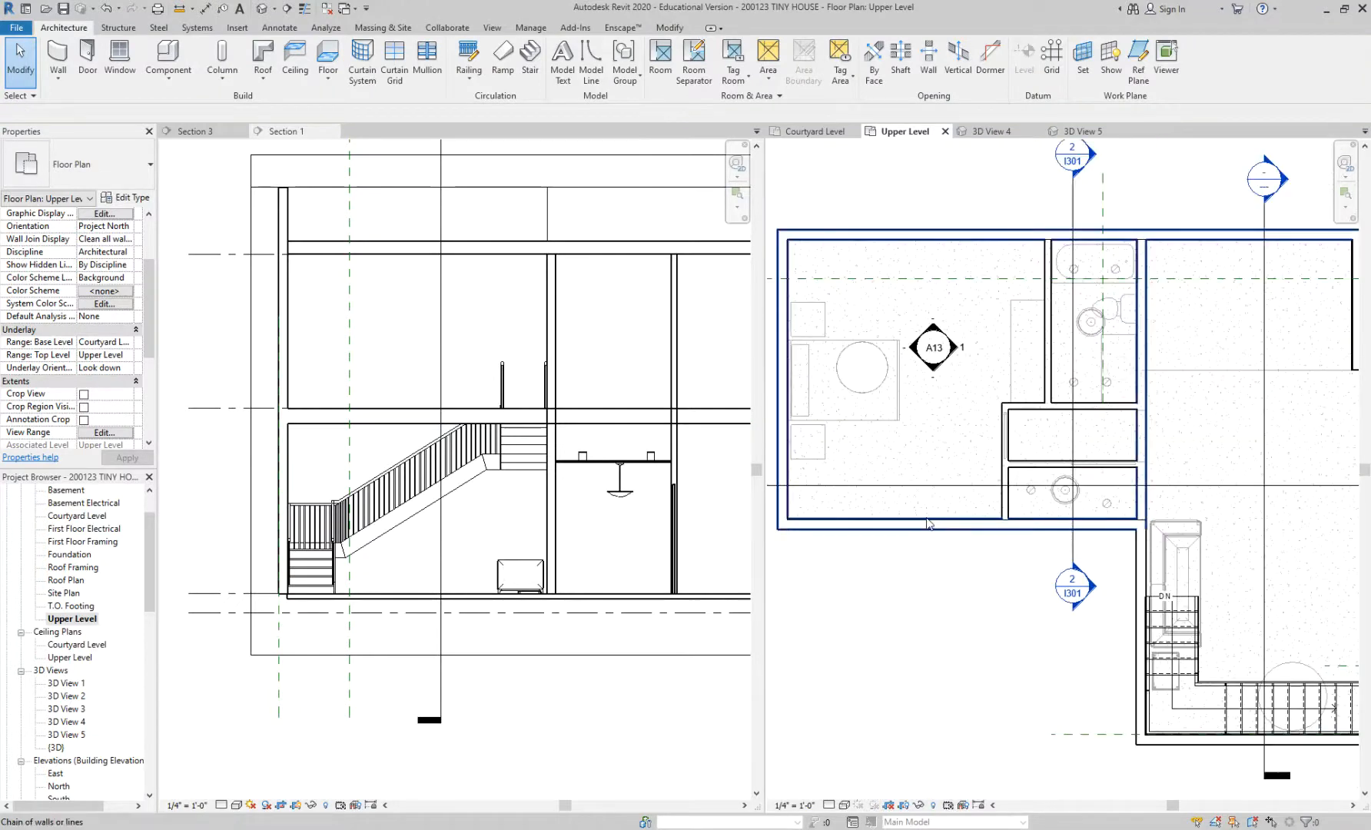
key(Tab)
key(Tab)
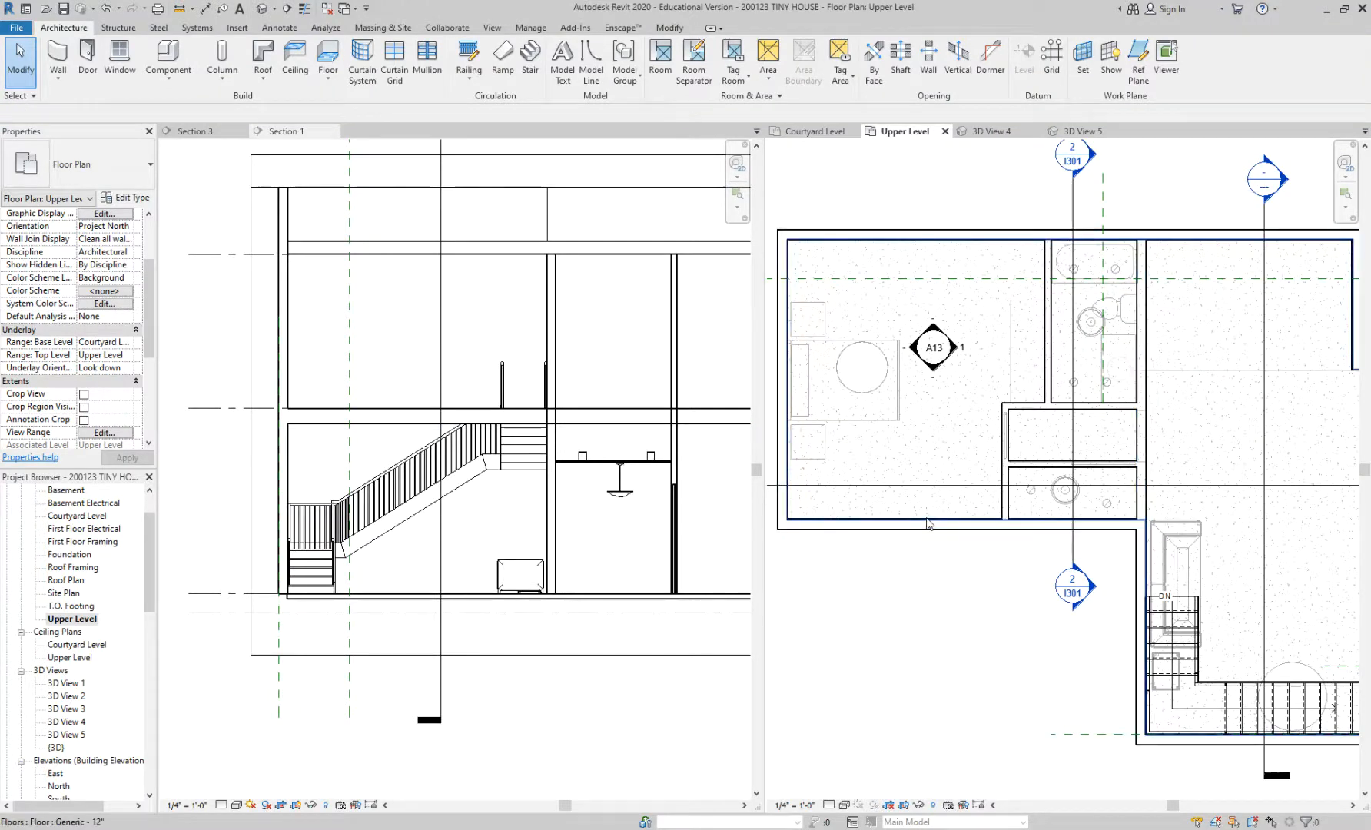
click(926, 524)
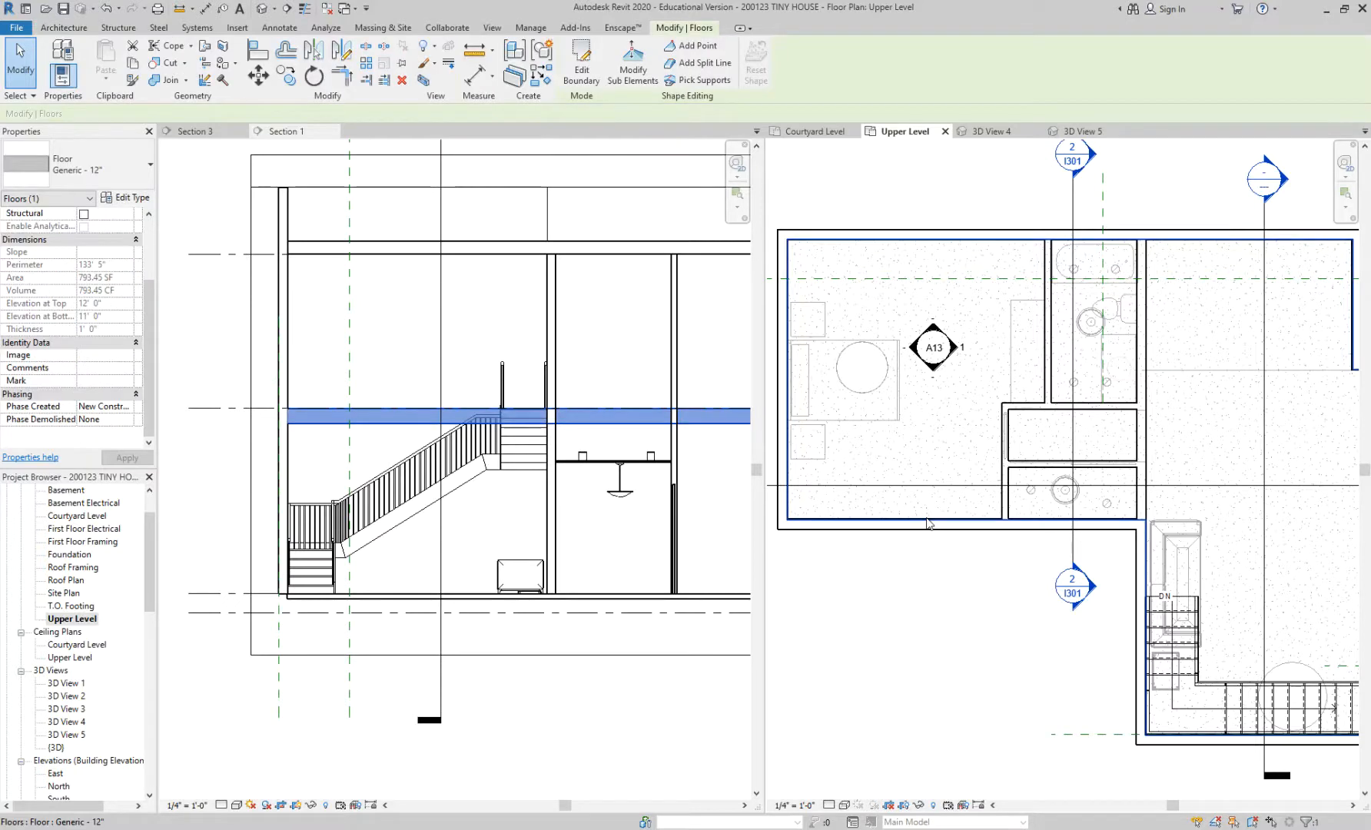
scroll(926, 524, down, 1)
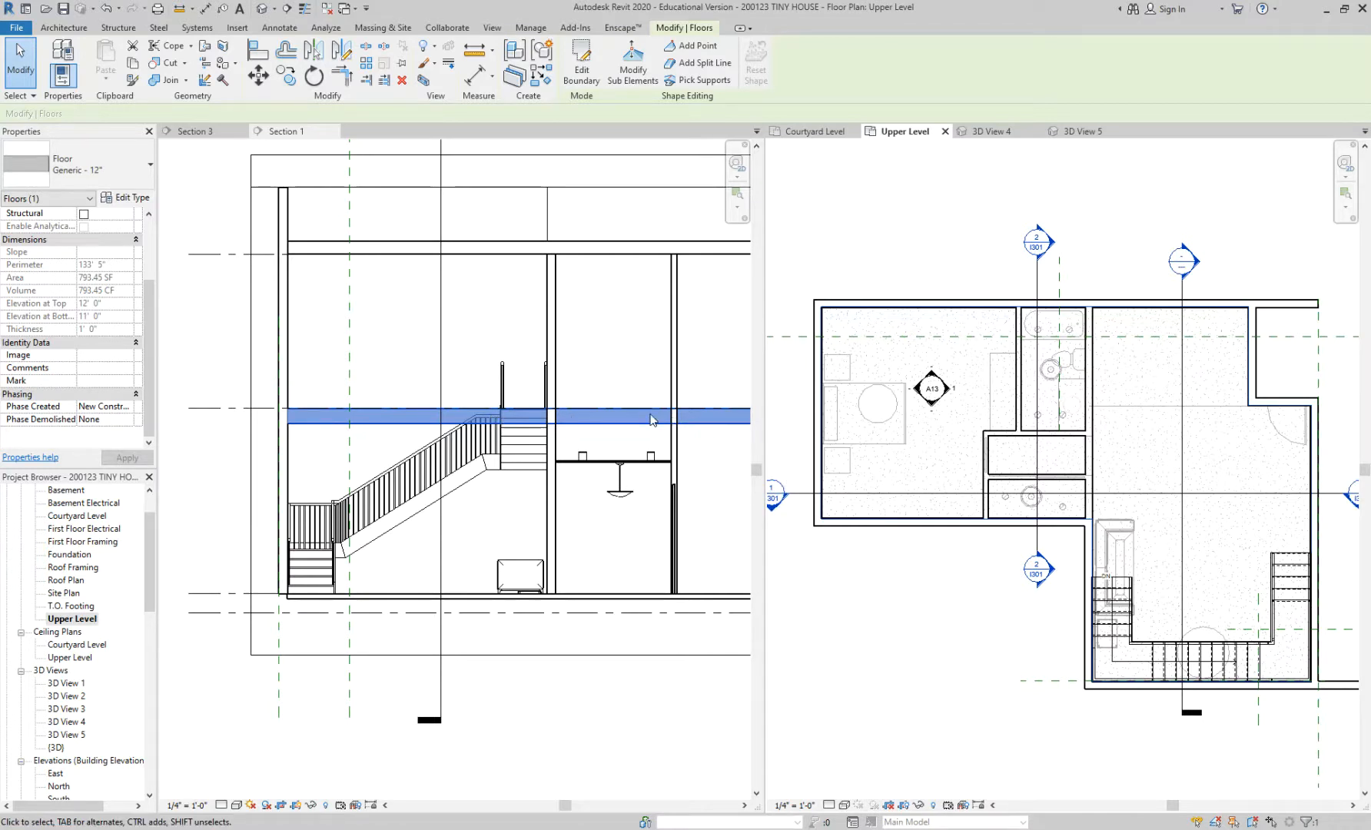
click(818, 556)
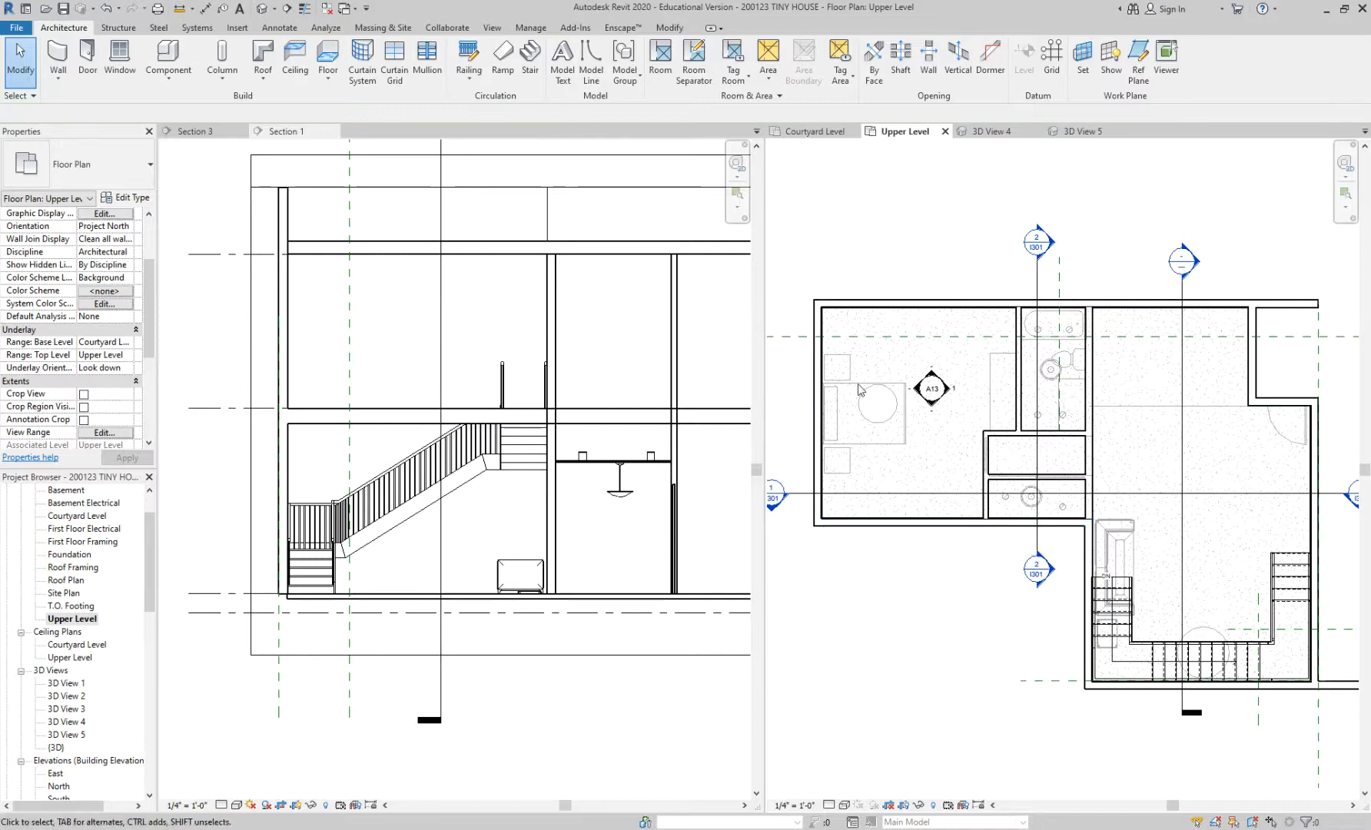
click(1246, 687)
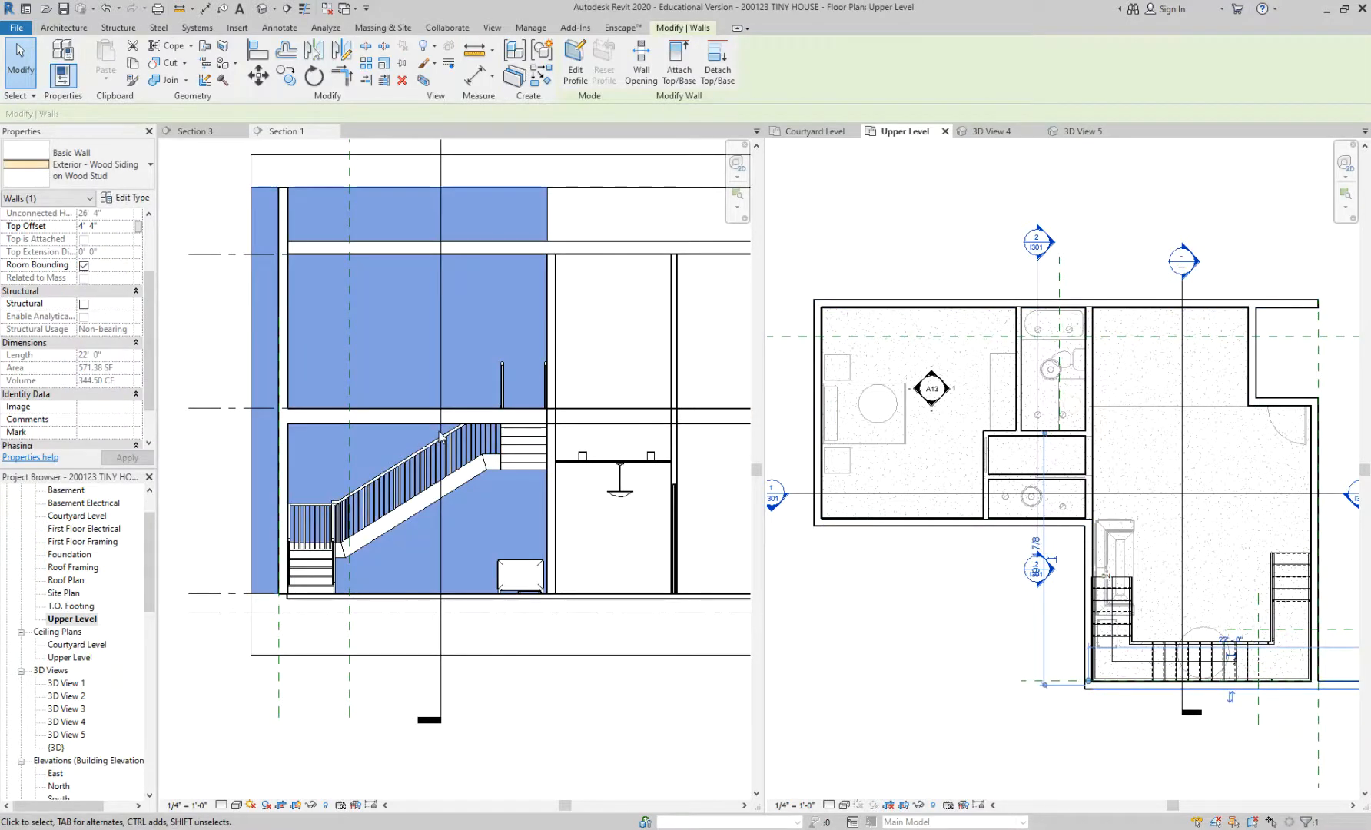
click(1054, 704)
key(Tab)
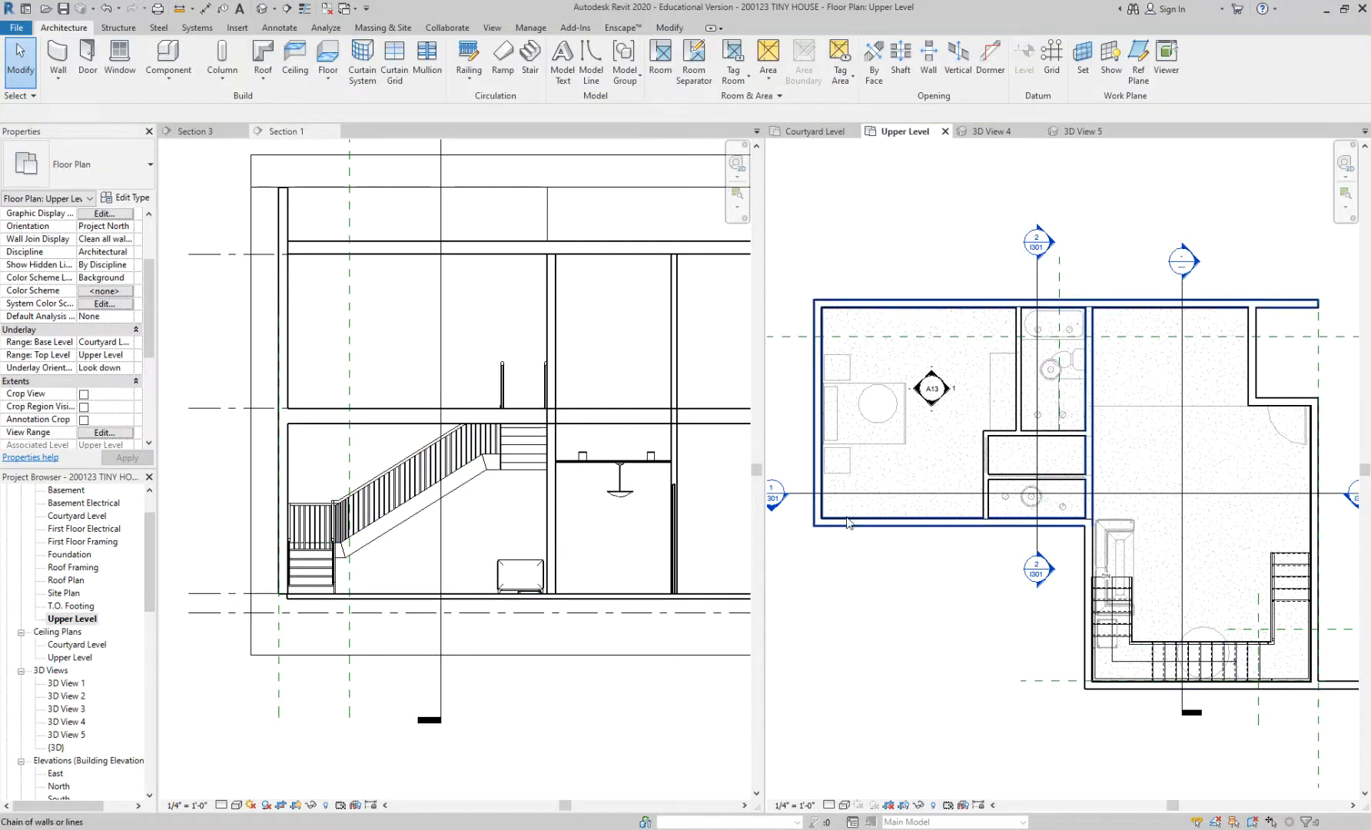
click(848, 522)
key(Escape)
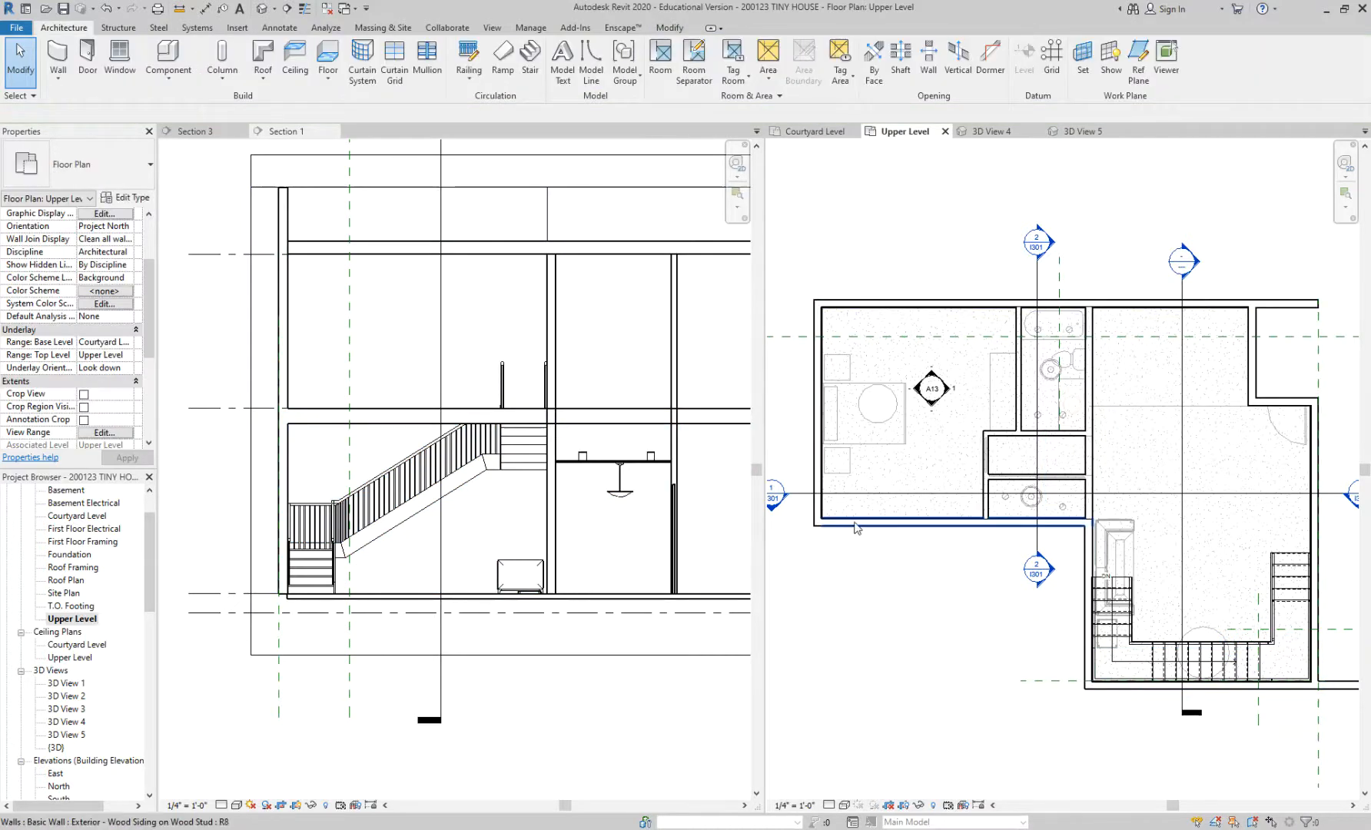
Step: Reselect the Generic - 12" floor at the wall south of the bedroom on the Upper Level plan and edit its boundary
key(Tab)
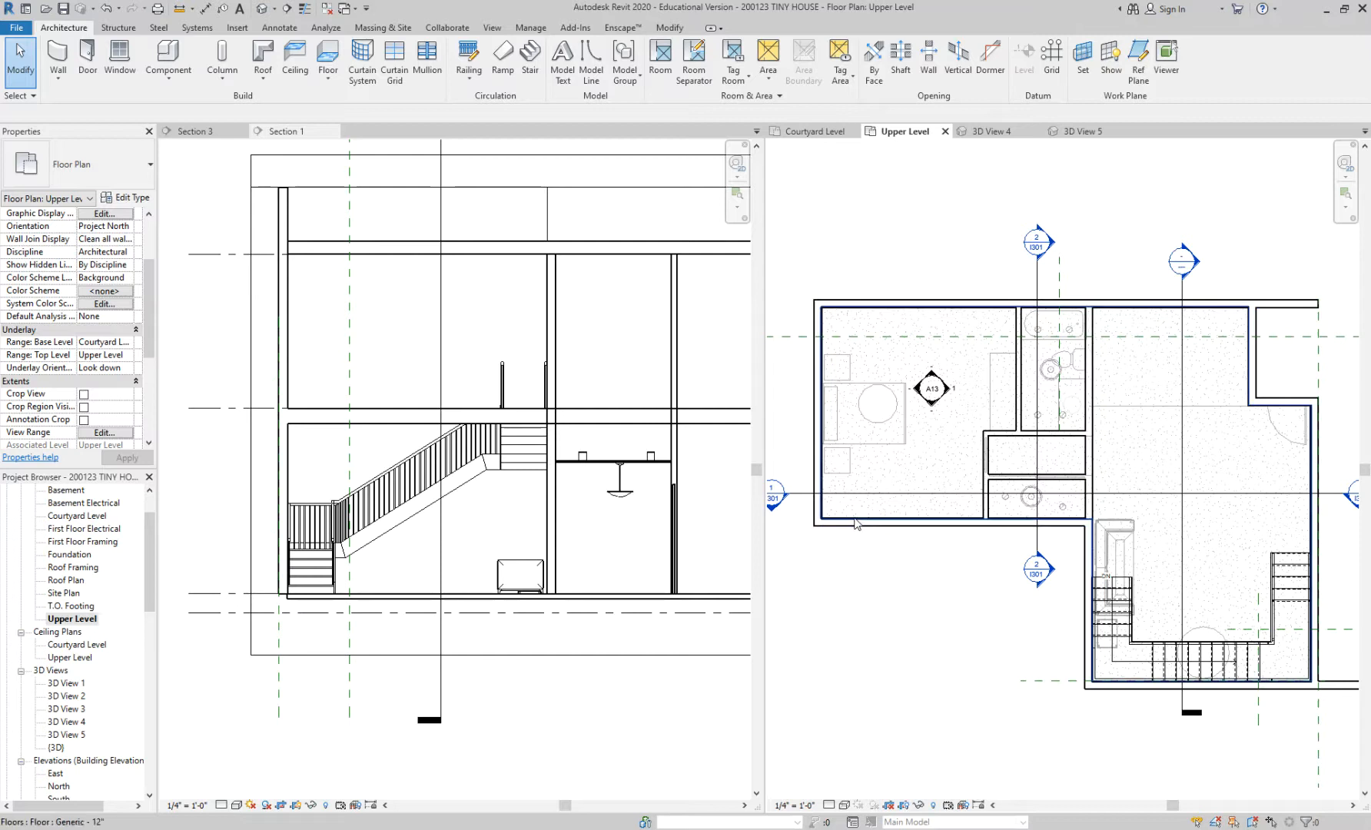
click(855, 525)
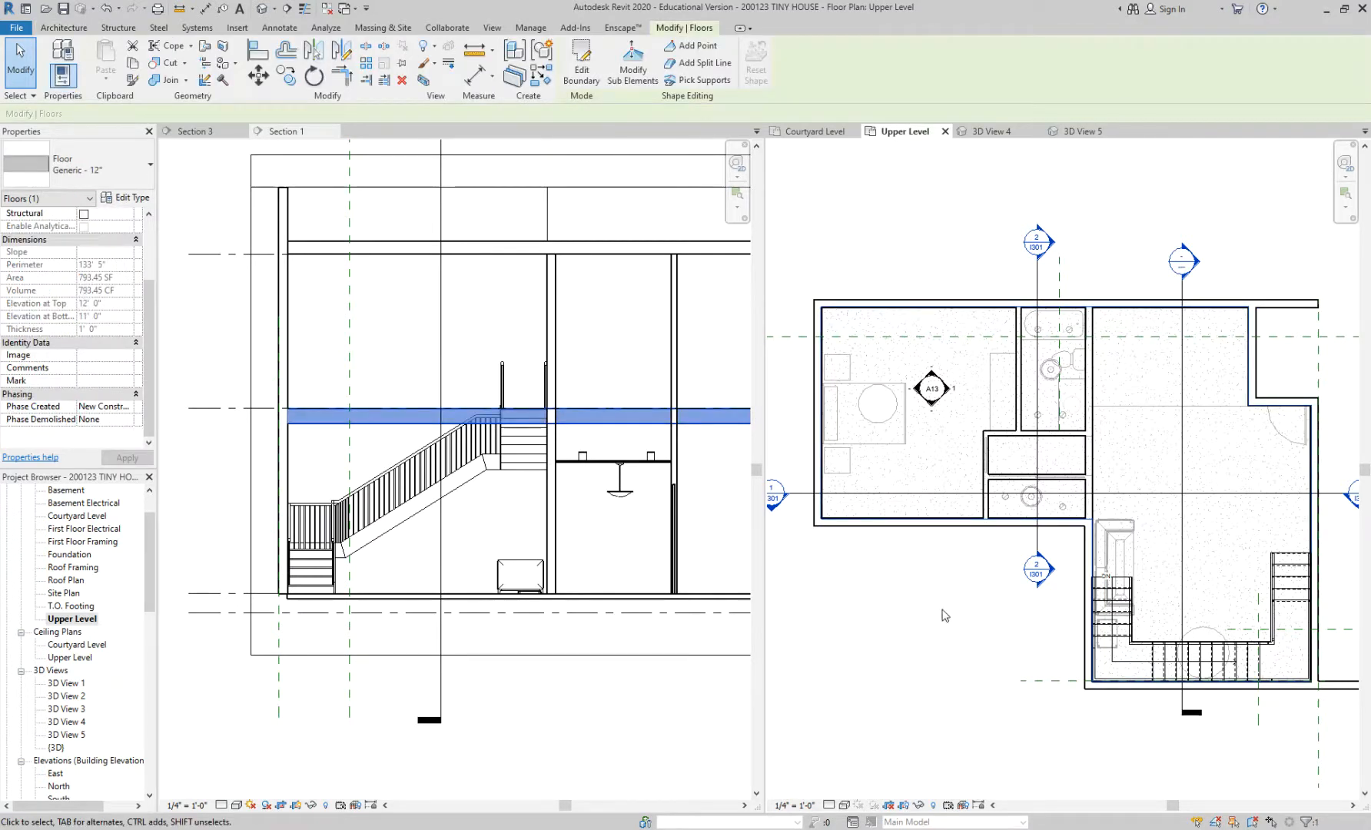
middle_drag(949, 615, 880, 586)
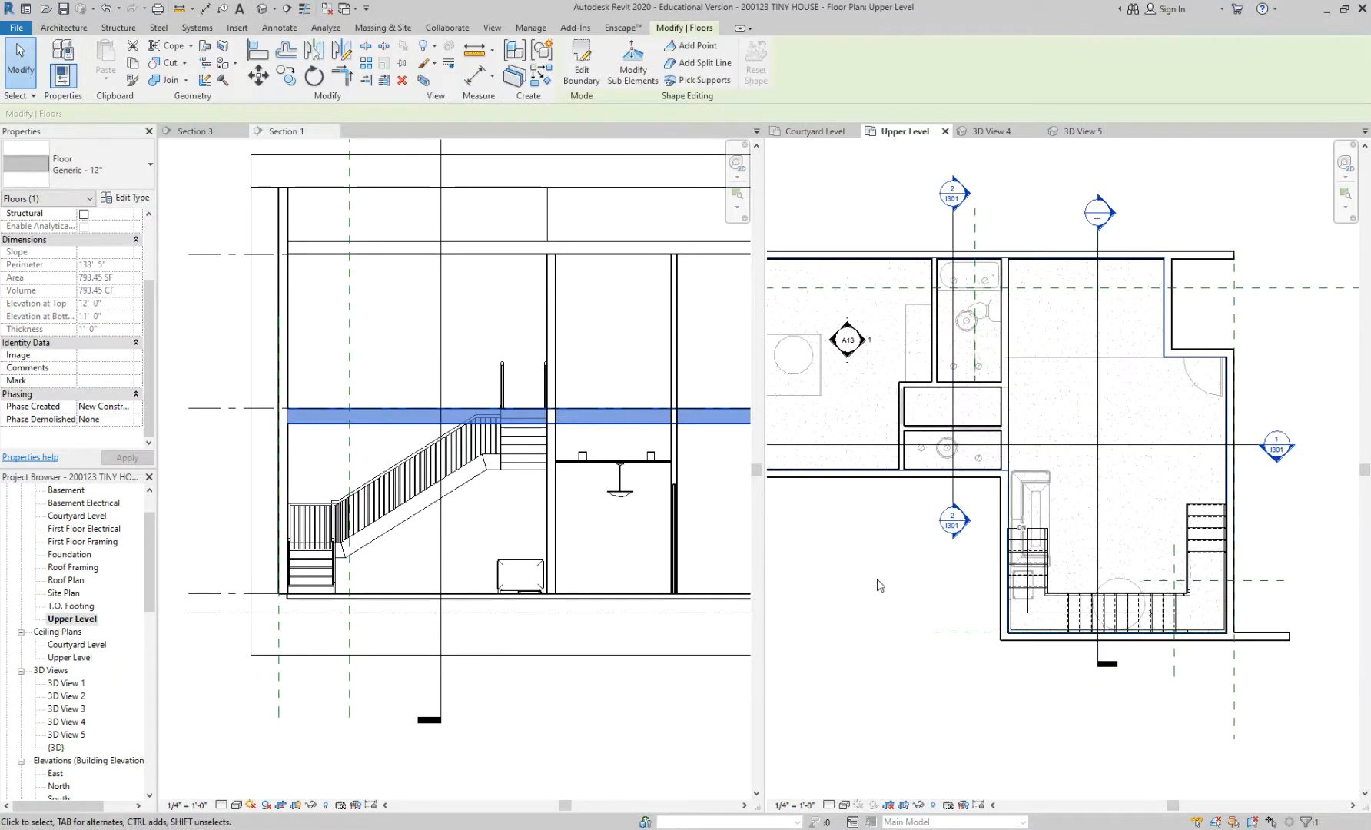
click(581, 69)
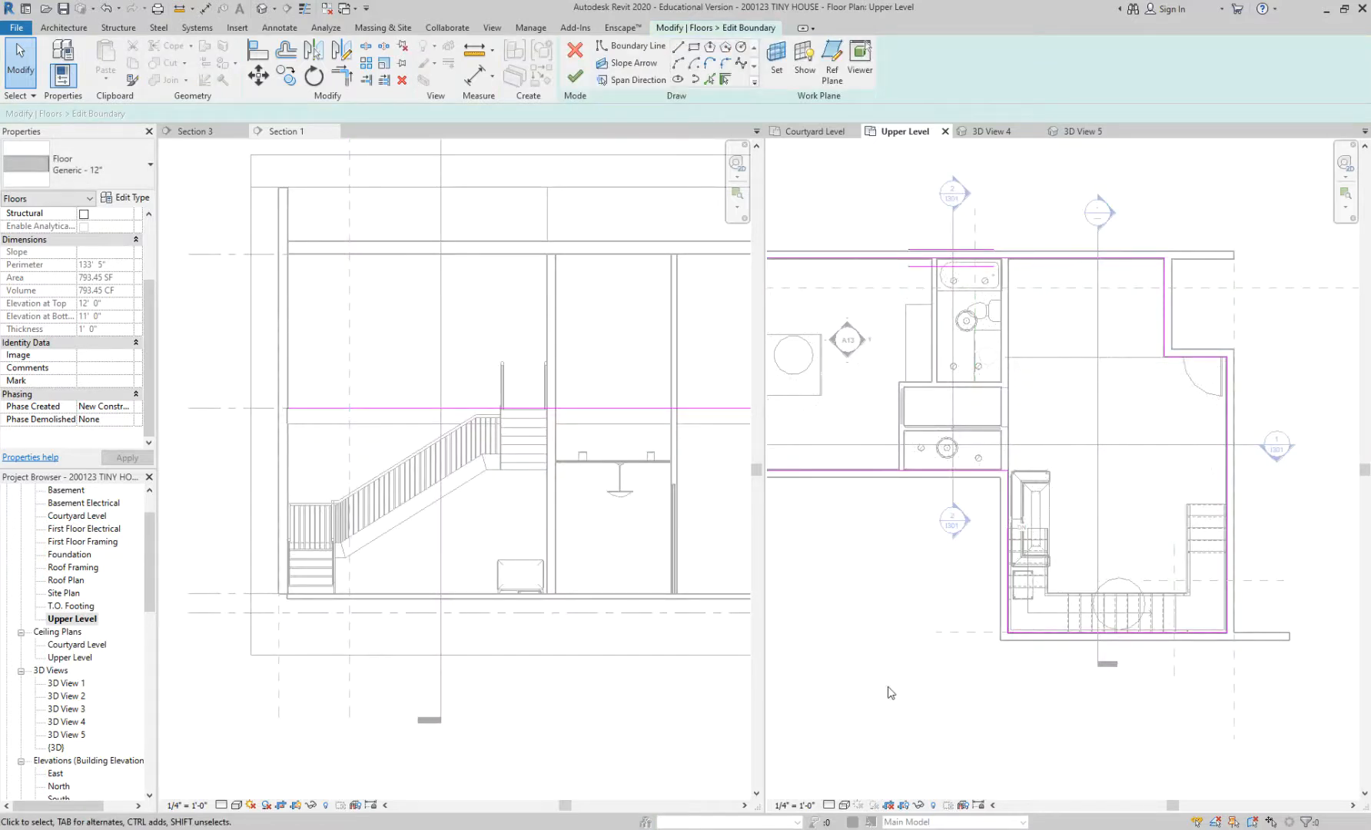
Step: Examine the wraparound stair's outline against the floor boundary sketch, including the boundary line along the south wall
scroll(1165, 569, up, 3)
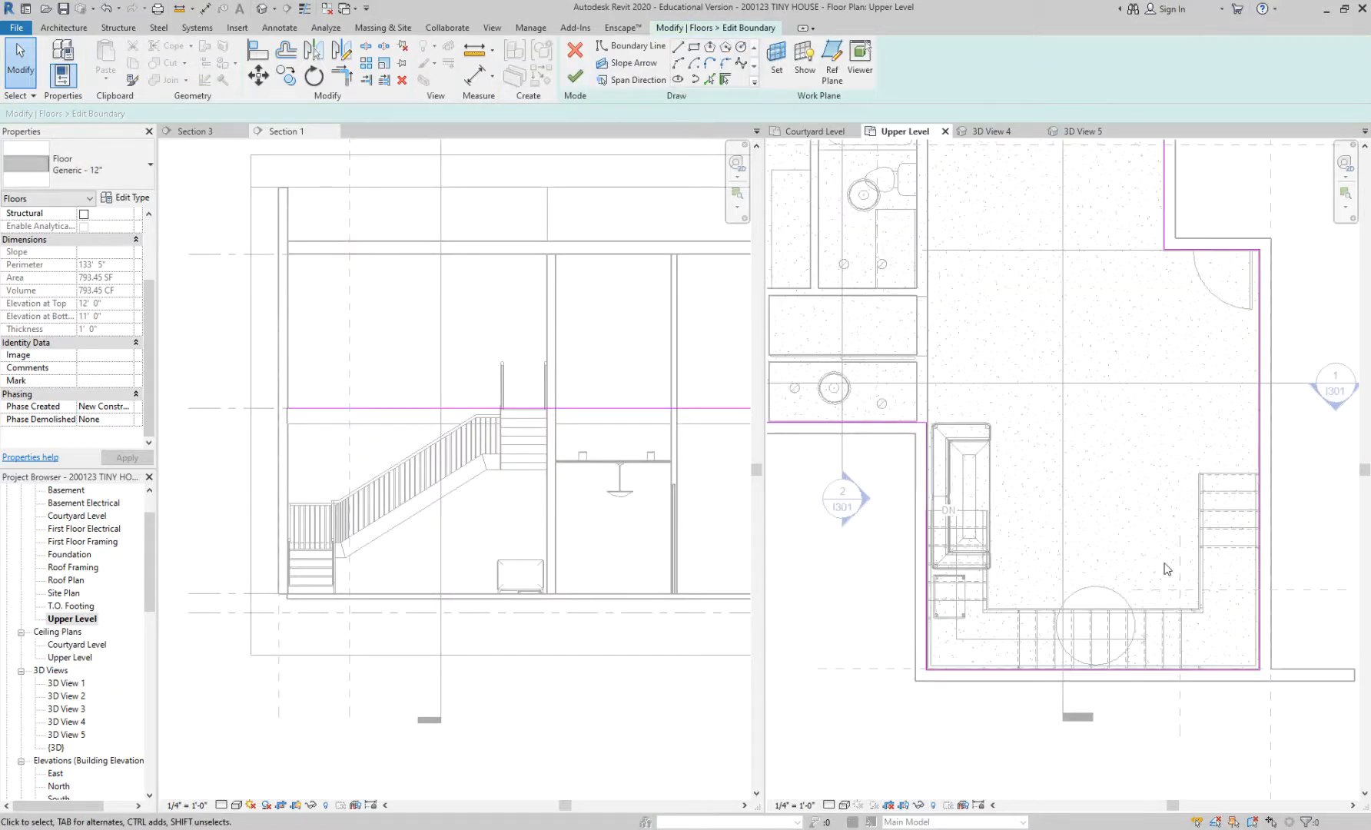
scroll(1095, 532, down, 2)
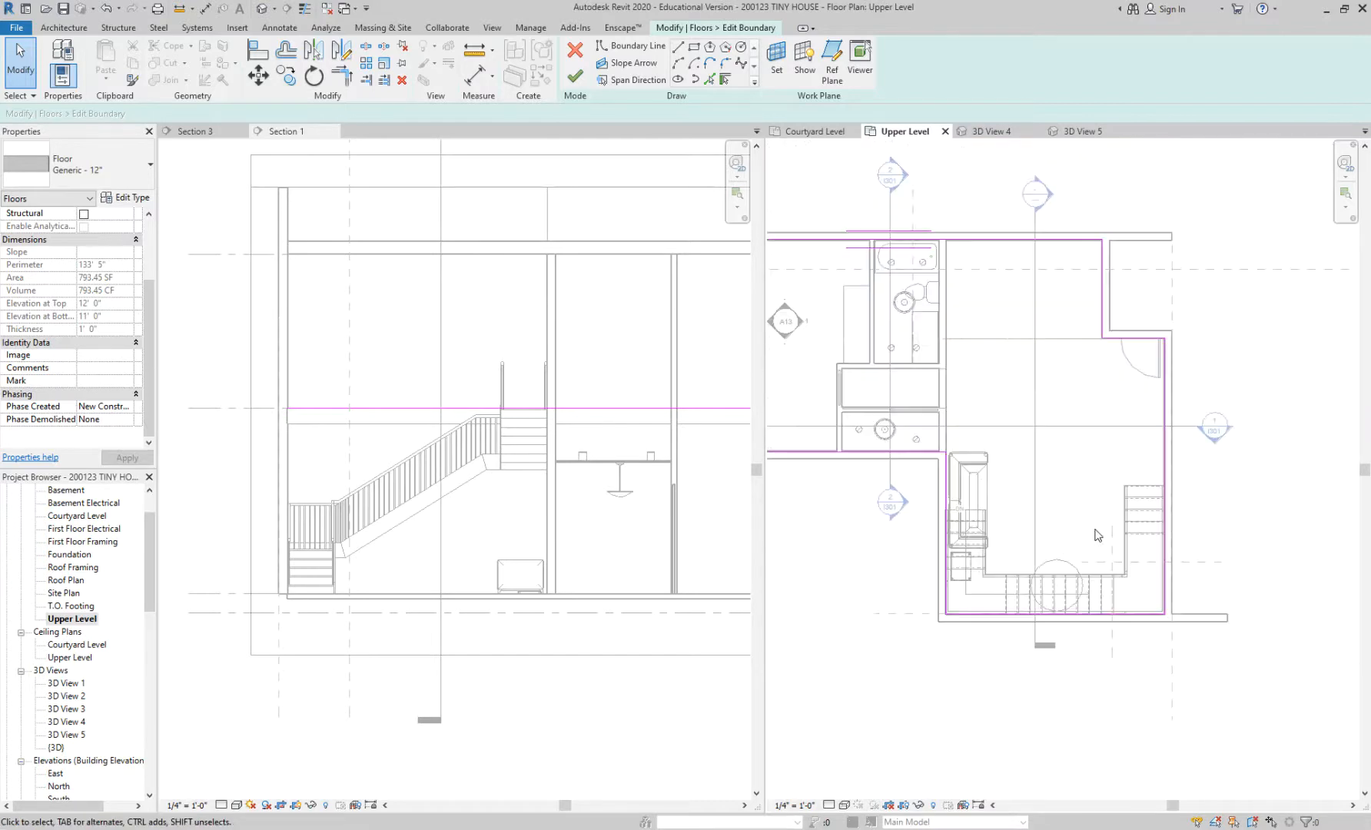
scroll(1095, 523, down, 1)
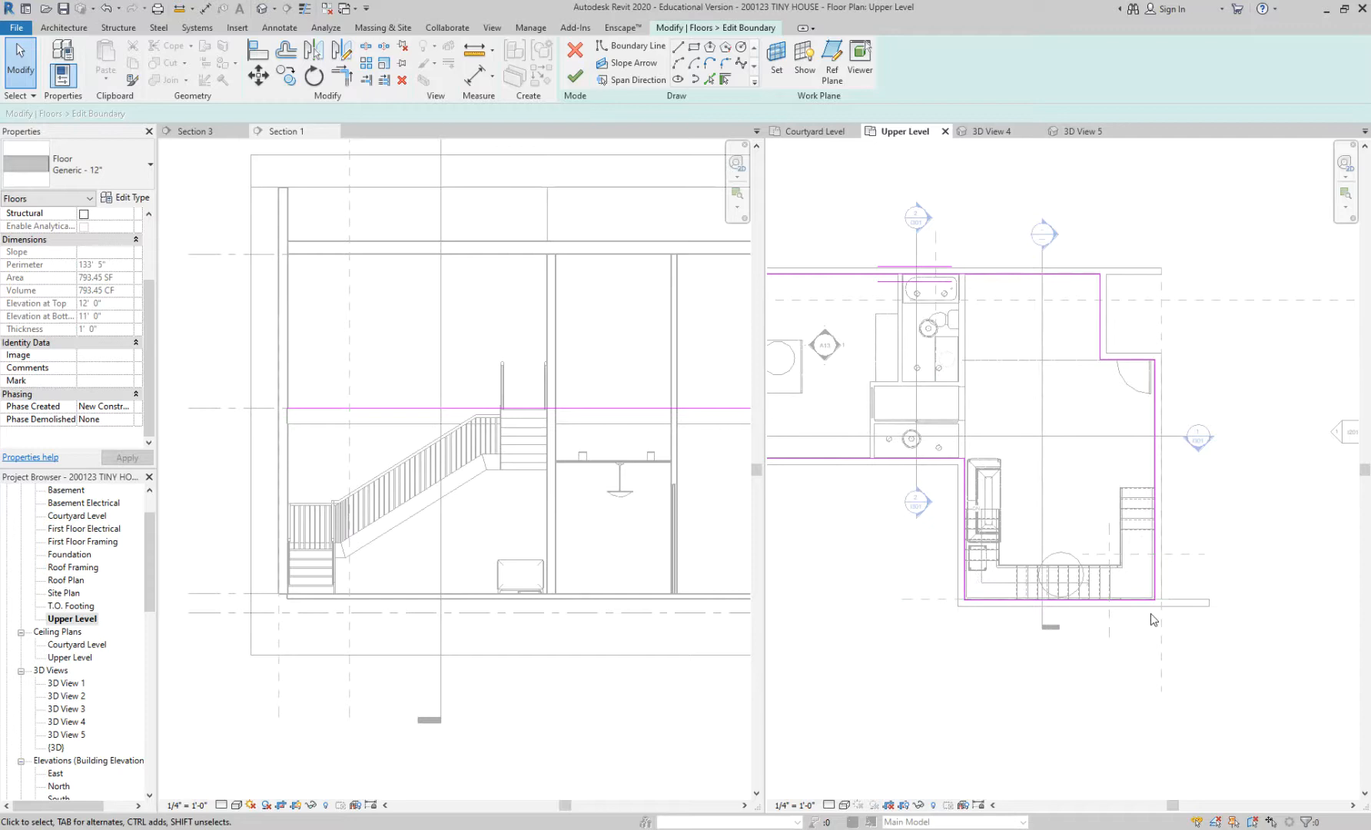
scroll(1141, 621, up, 3)
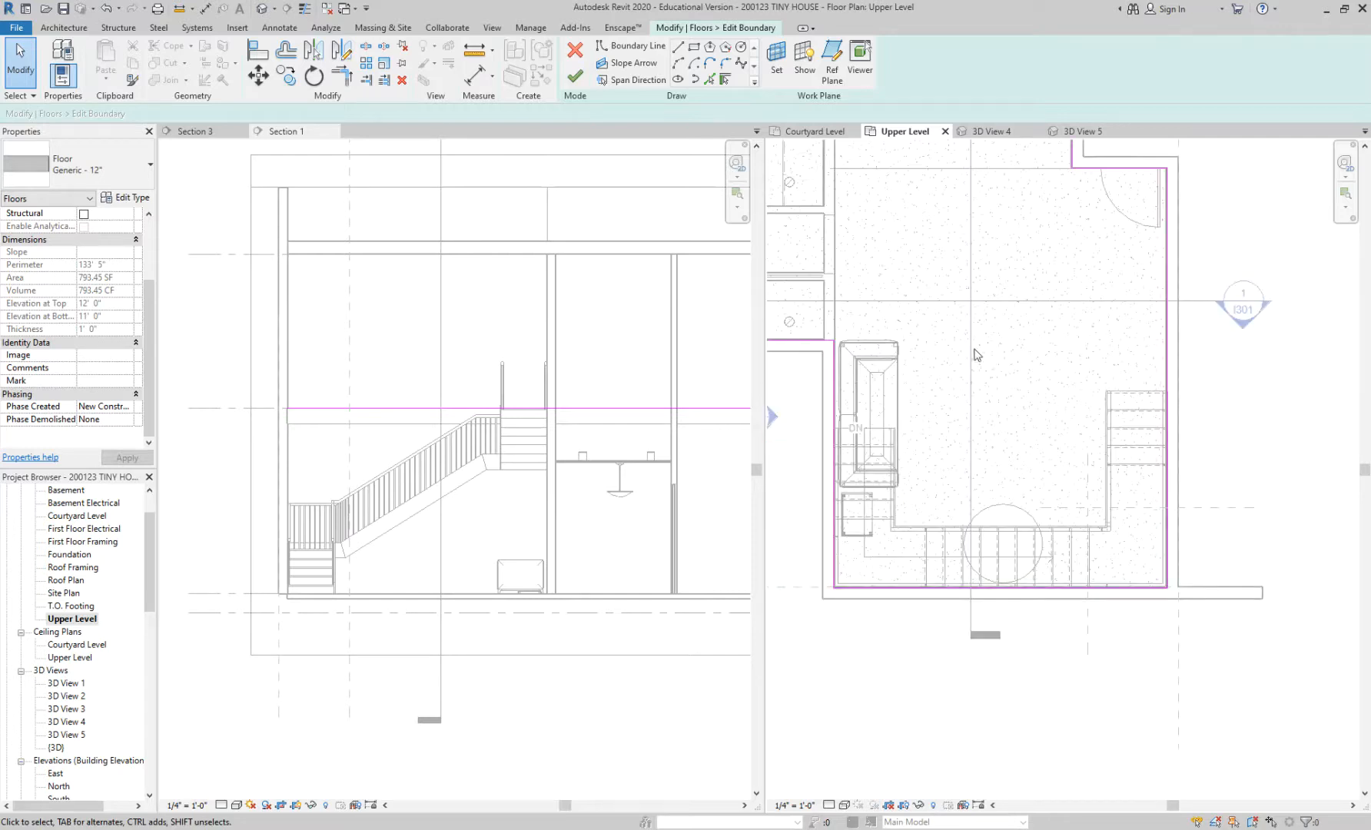
scroll(888, 361, up, 2)
scroll(880, 409, down, 1)
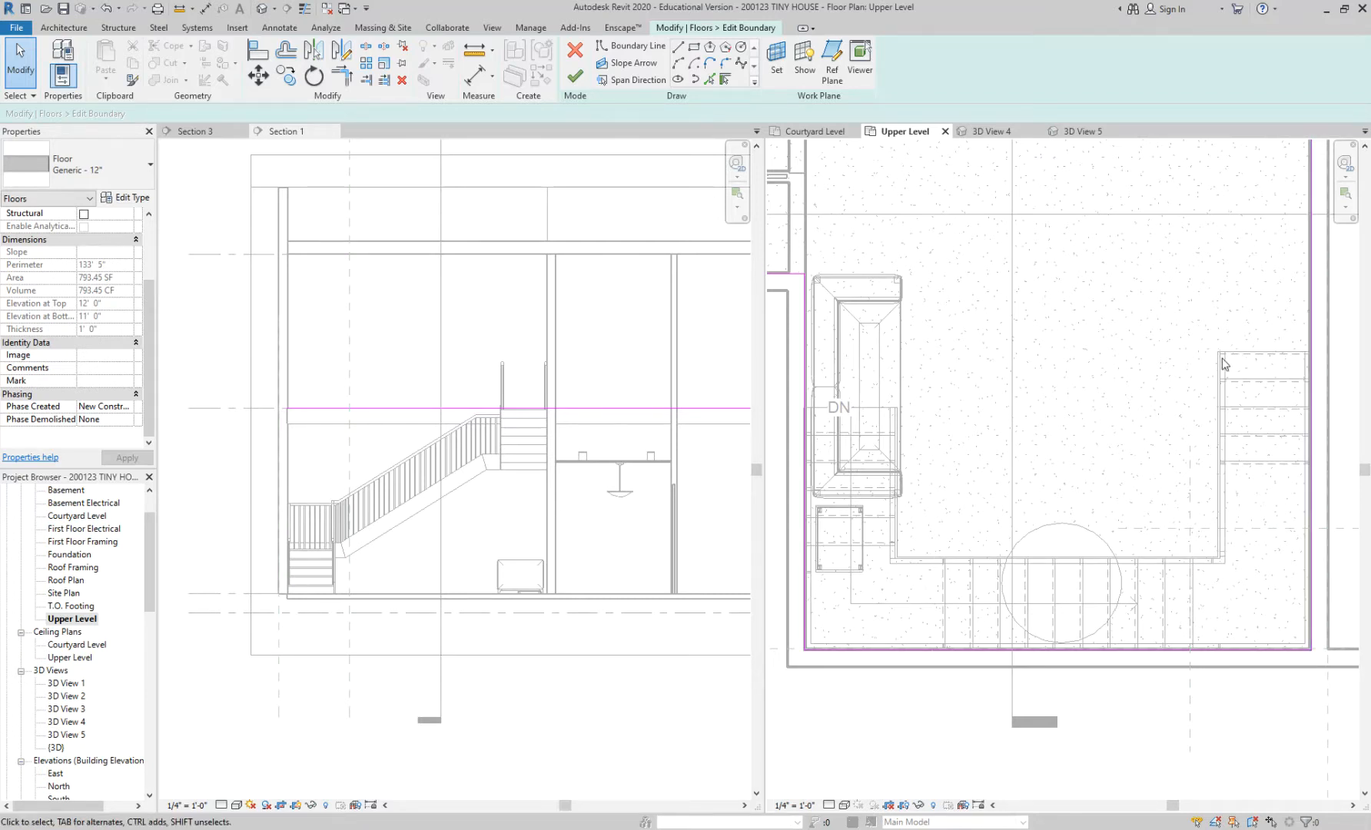
scroll(1220, 607, down, 1)
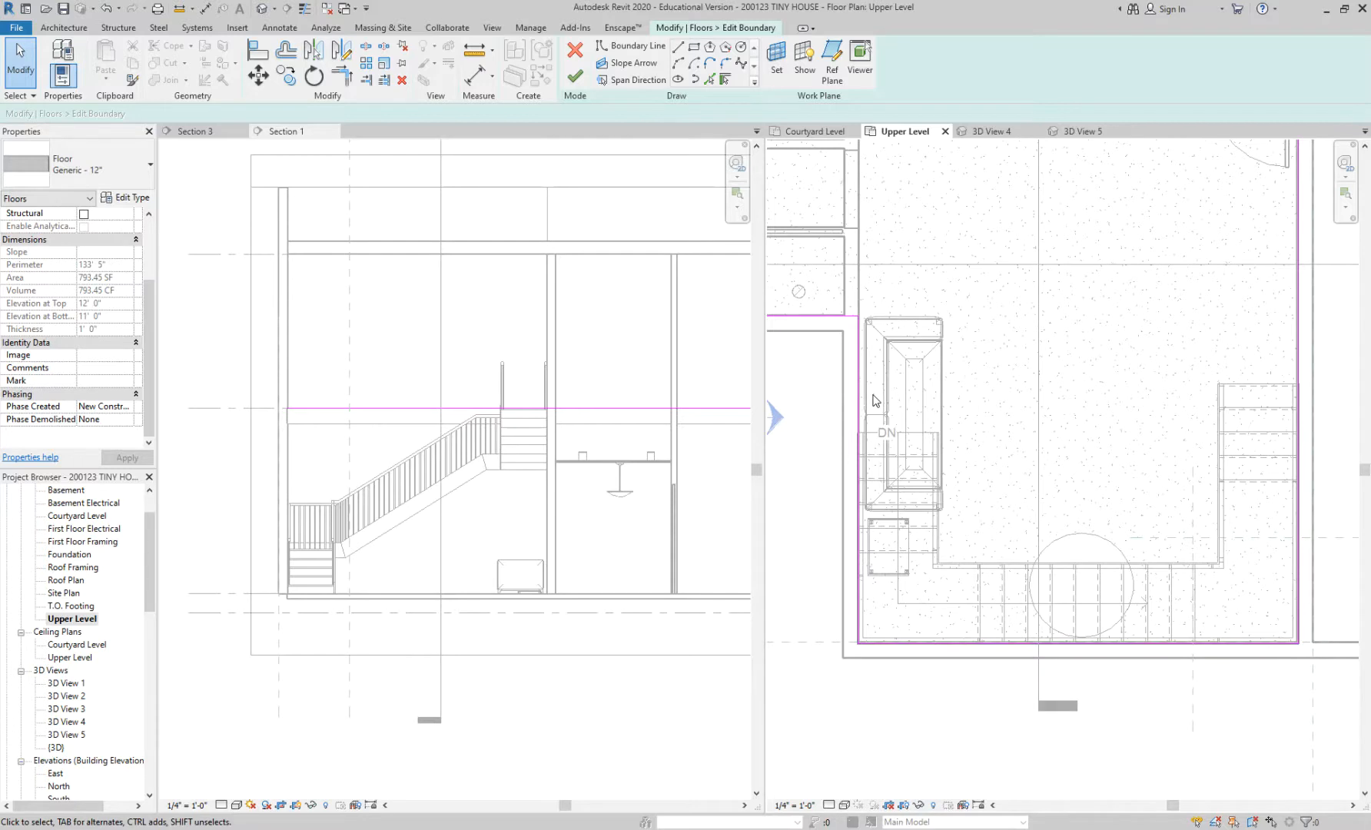
click(945, 644)
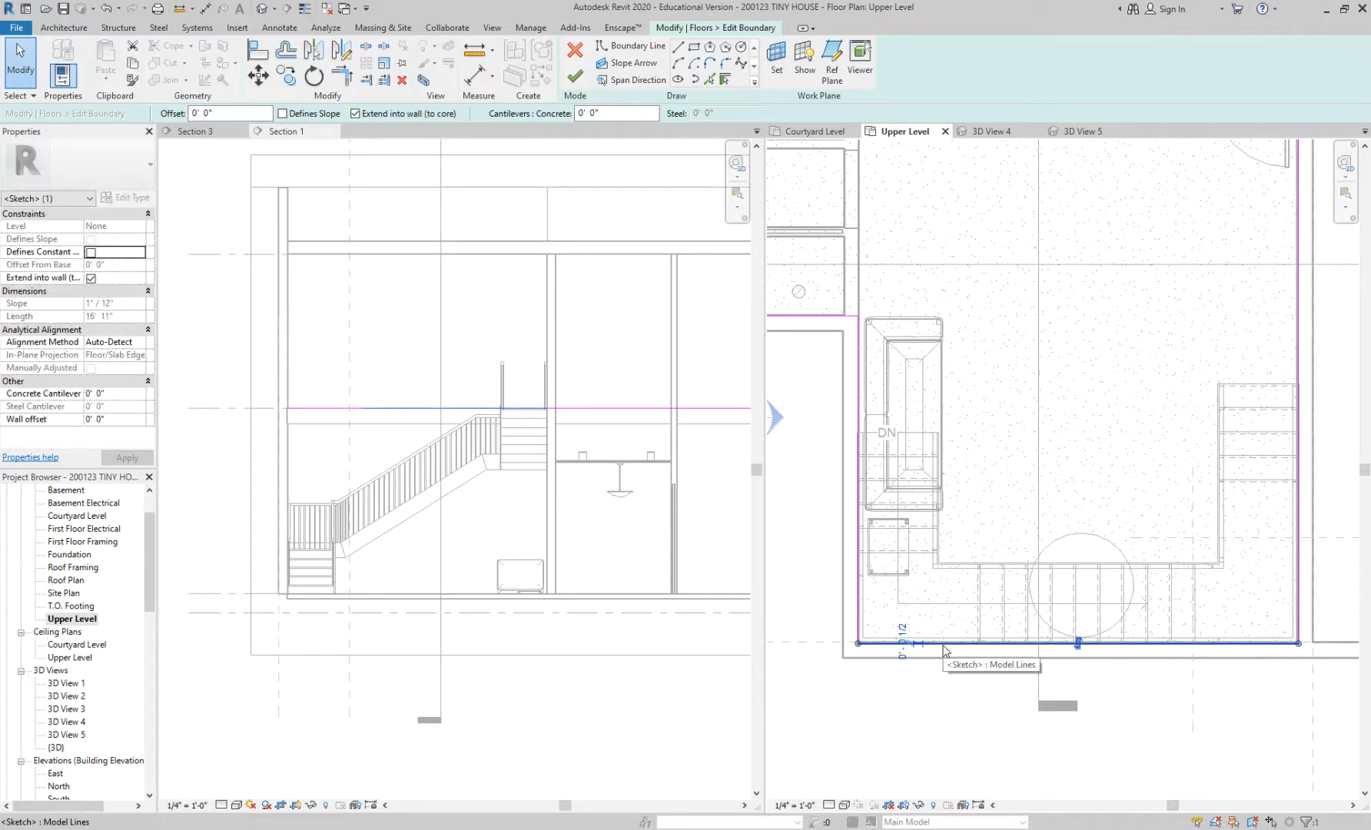
key(Escape)
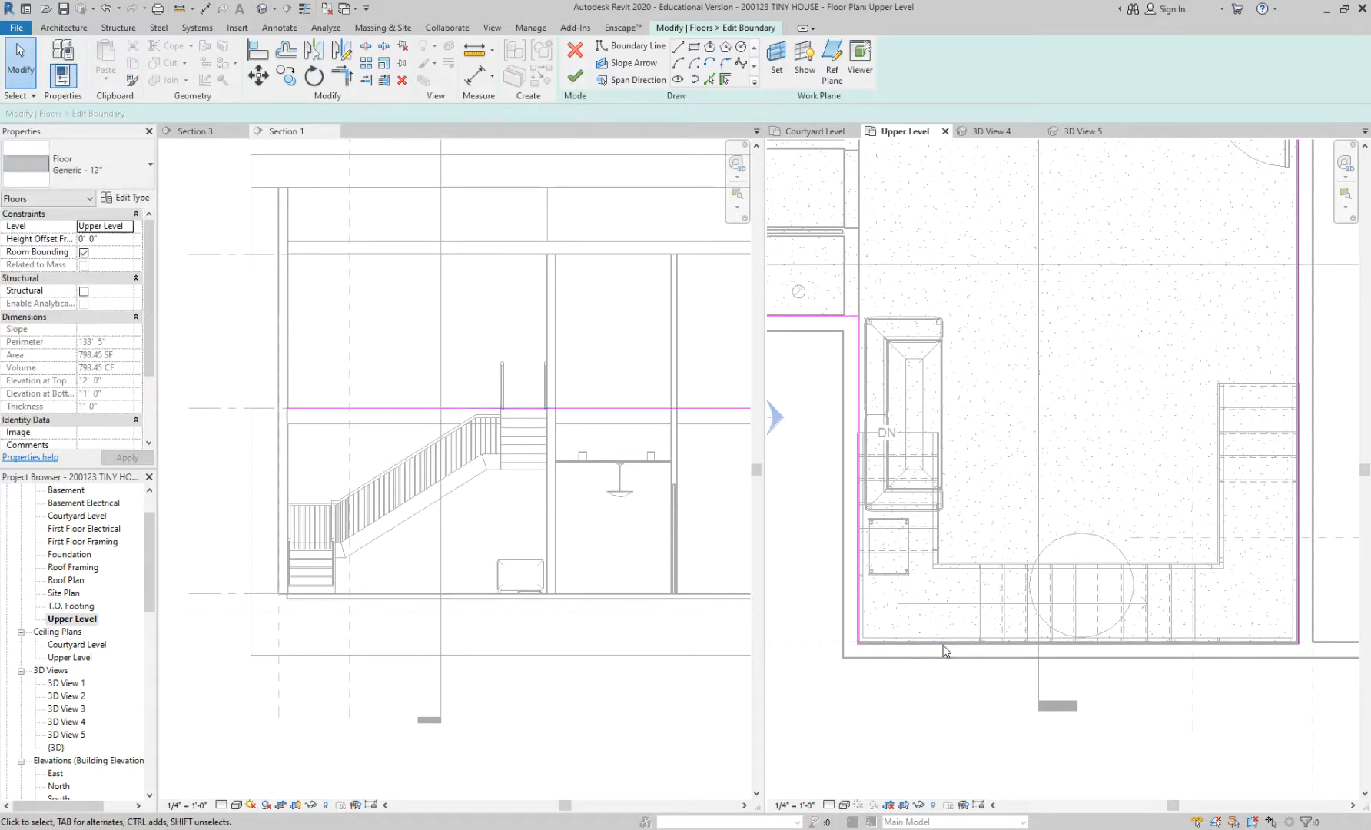
Step: Move the south floor boundary line north to the inner edge of the middle stair flight, a 3' 1 1/4" wall offset
scroll(945, 651, up, 2)
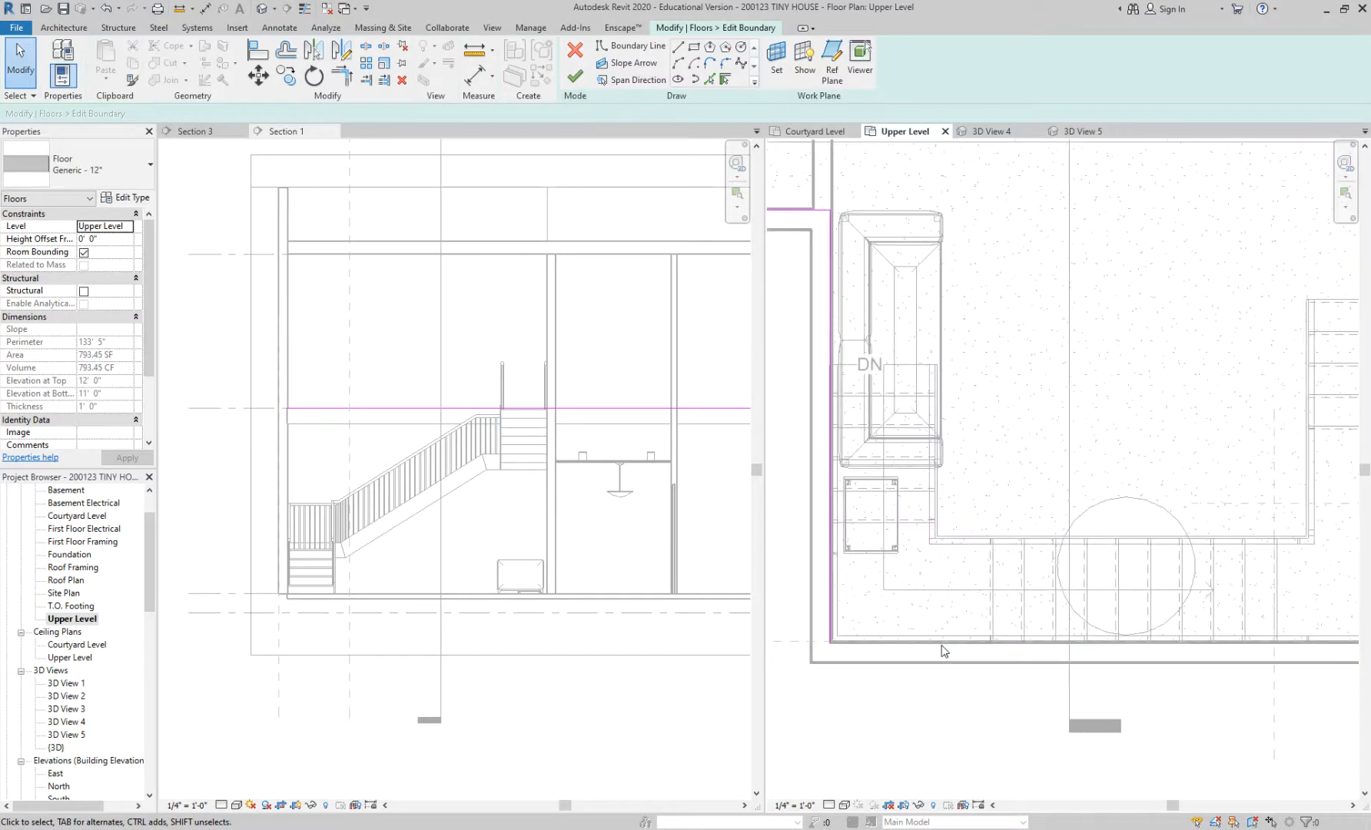
scroll(945, 651, down, 2)
click(953, 643)
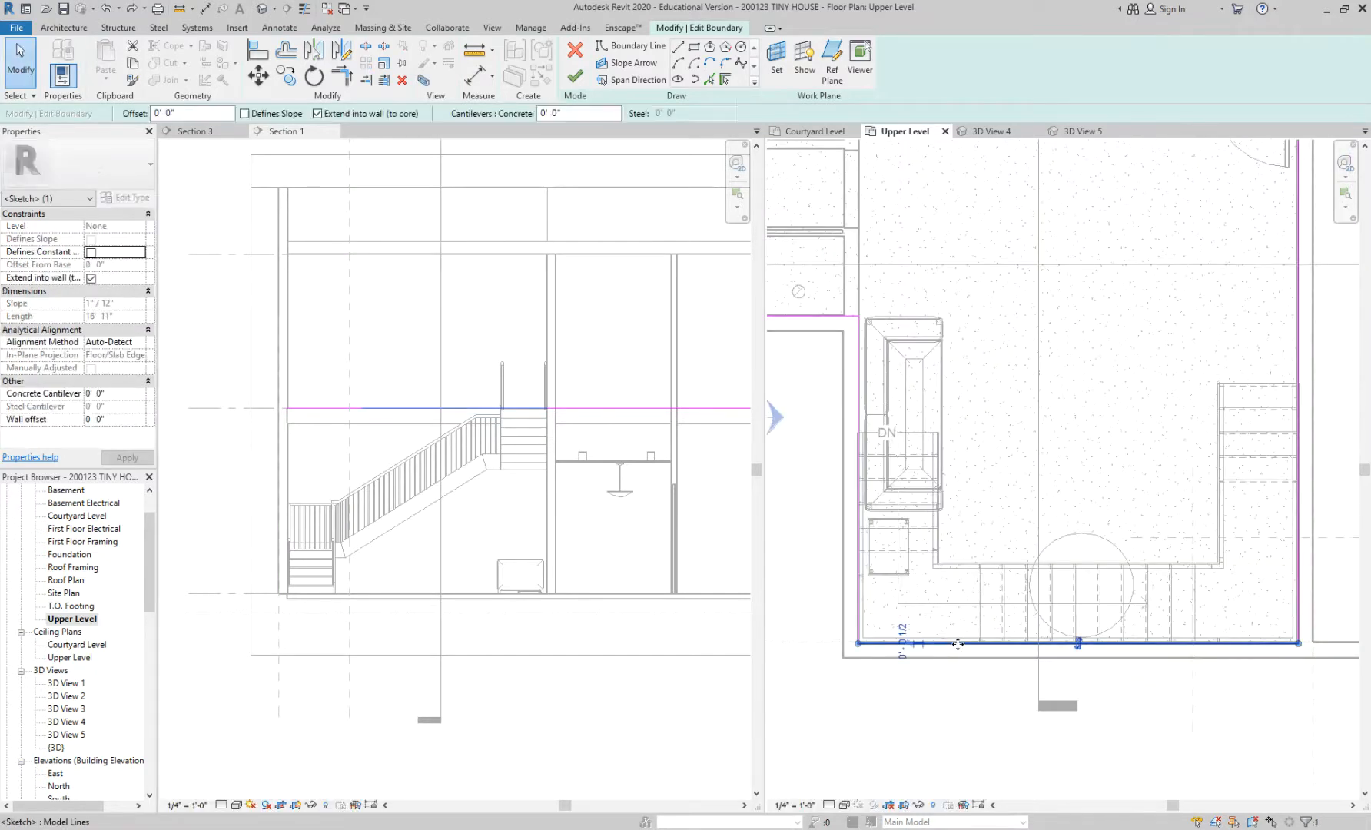
drag(953, 643, 952, 562)
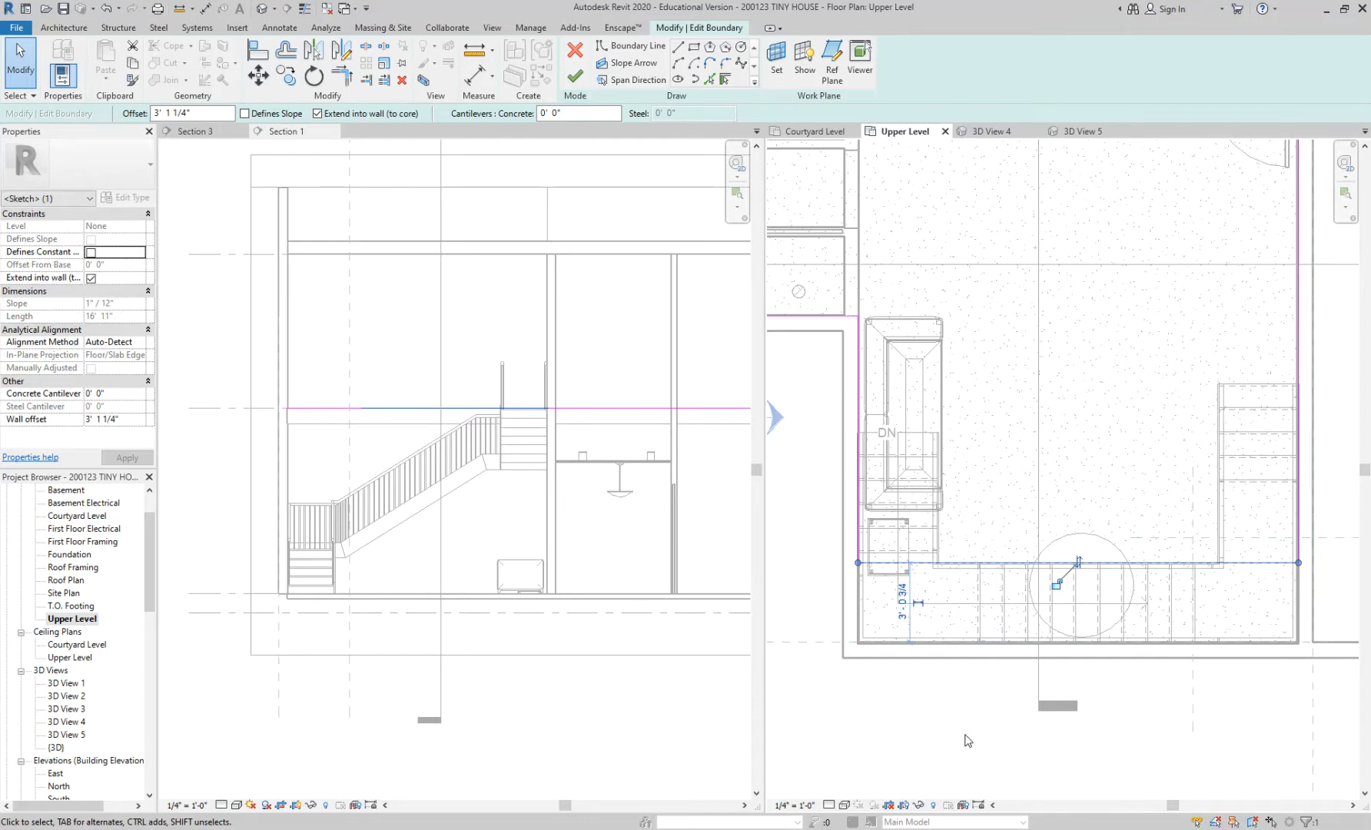
click(823, 578)
Step: Shorten the west end of the moved boundary line to the stair's inner corner, making the line 13' 9" long
scroll(861, 570, up, 2)
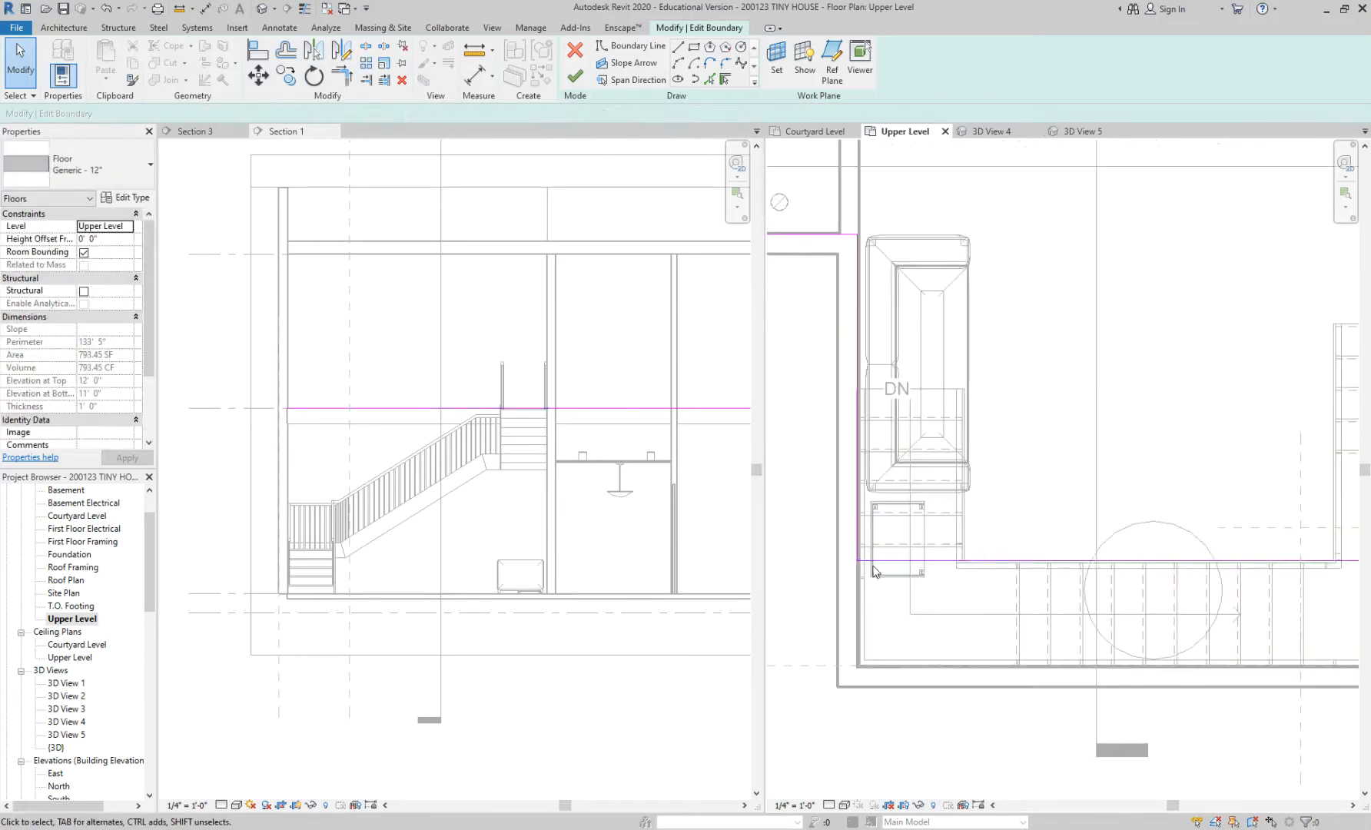
click(875, 562)
click(875, 562)
key(Escape)
key(Escape)
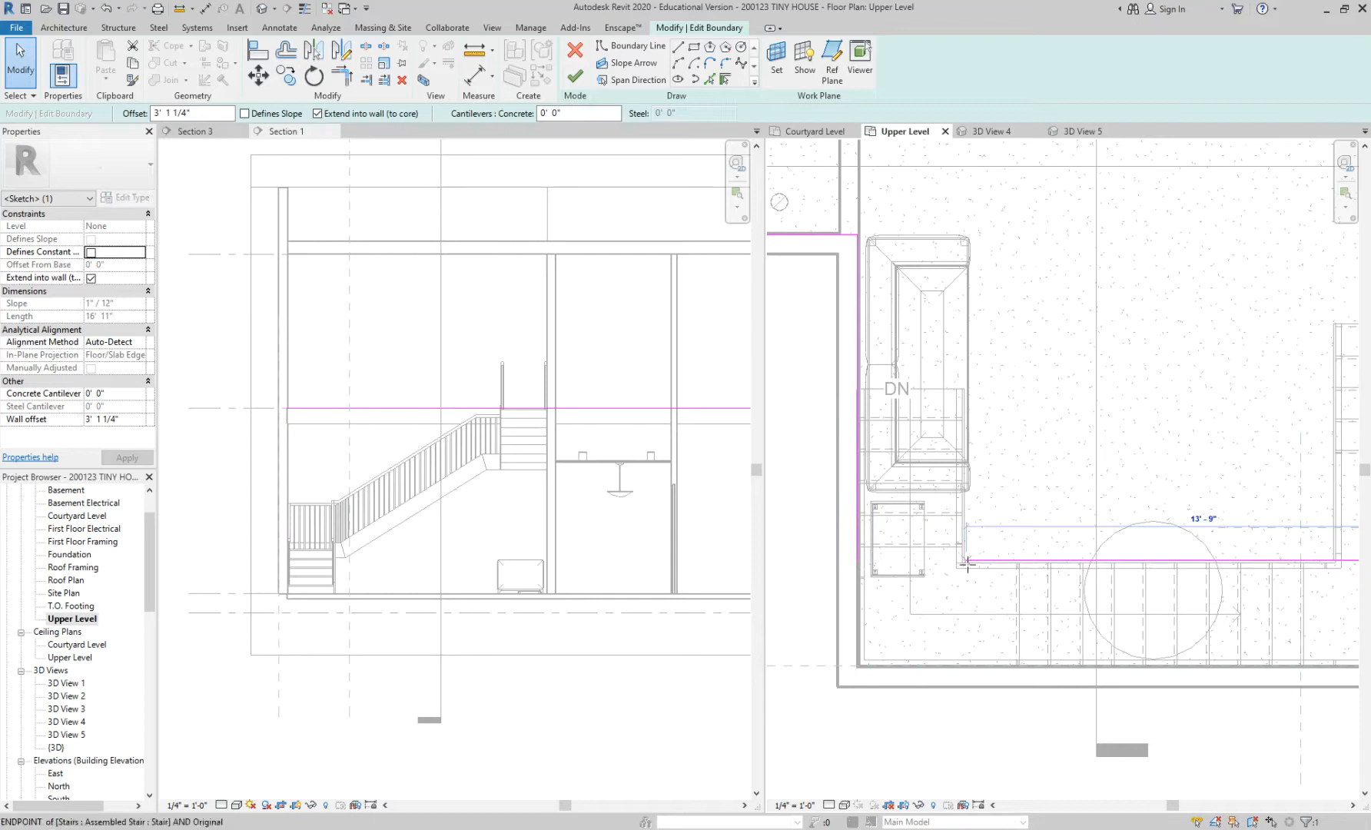
click(992, 561)
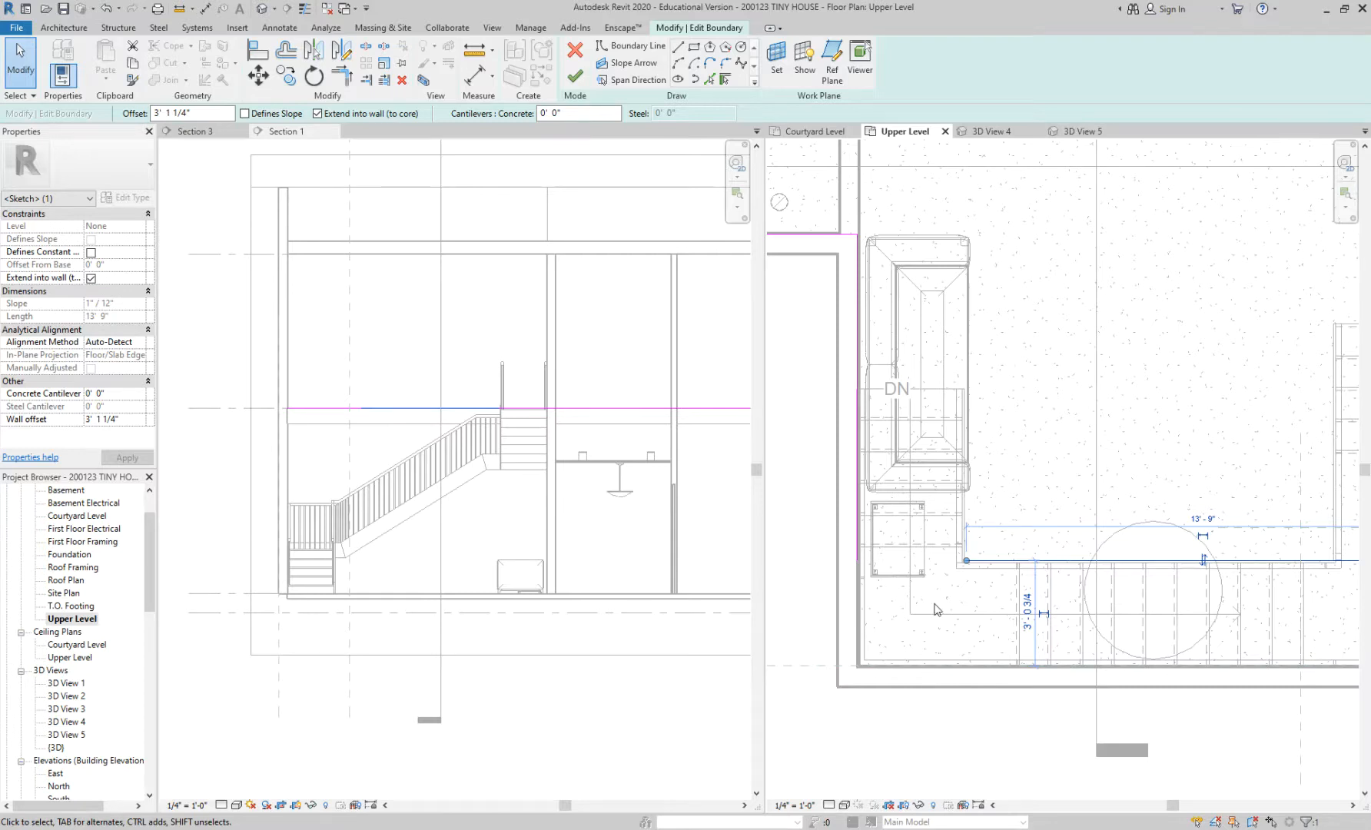
Step: Shorten the same boundary line's east end to the inner corner of the east stair flight, making it 10' 7 3/4" long
scroll(916, 541, down, 1)
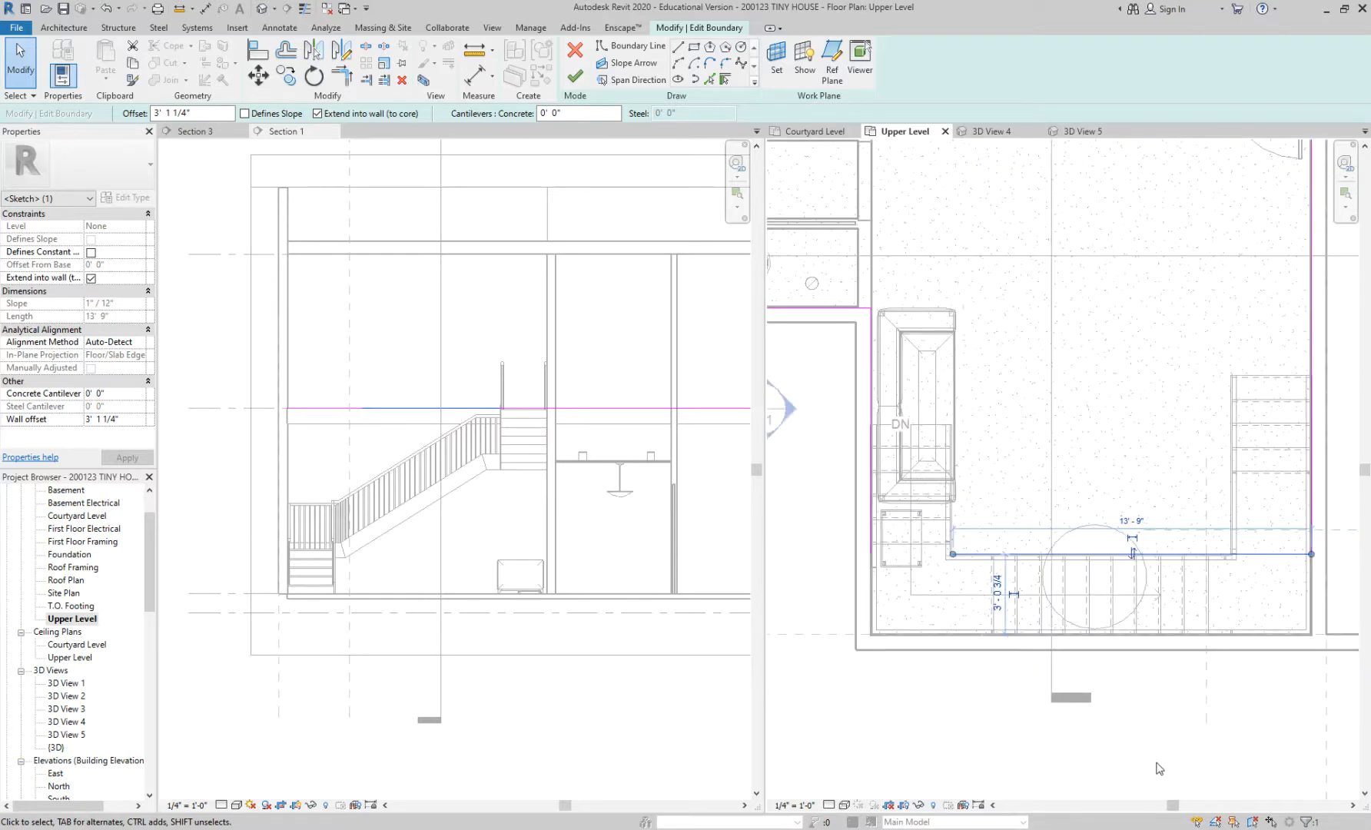
middle_drag(1158, 768, 1075, 767)
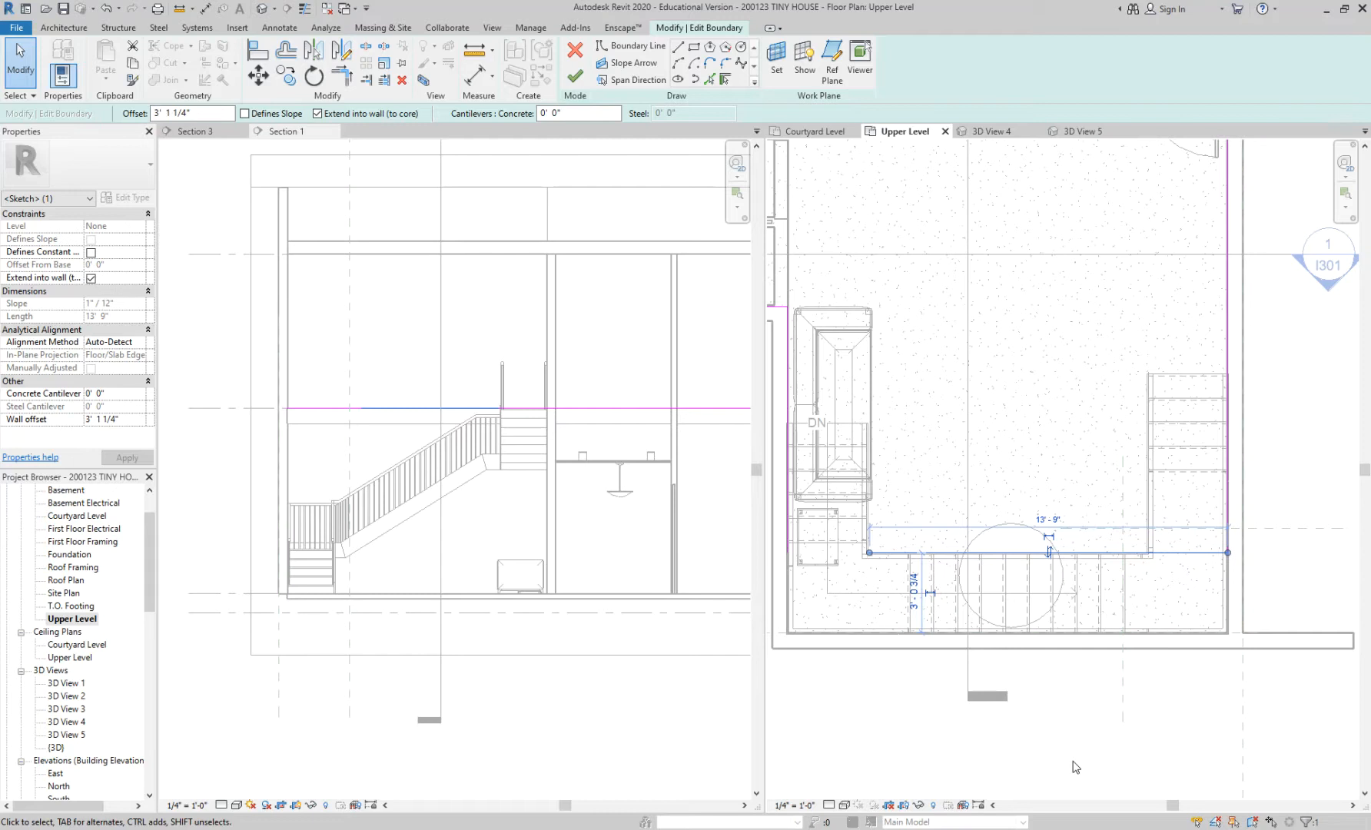
click(1145, 742)
scroll(1230, 549, up, 1)
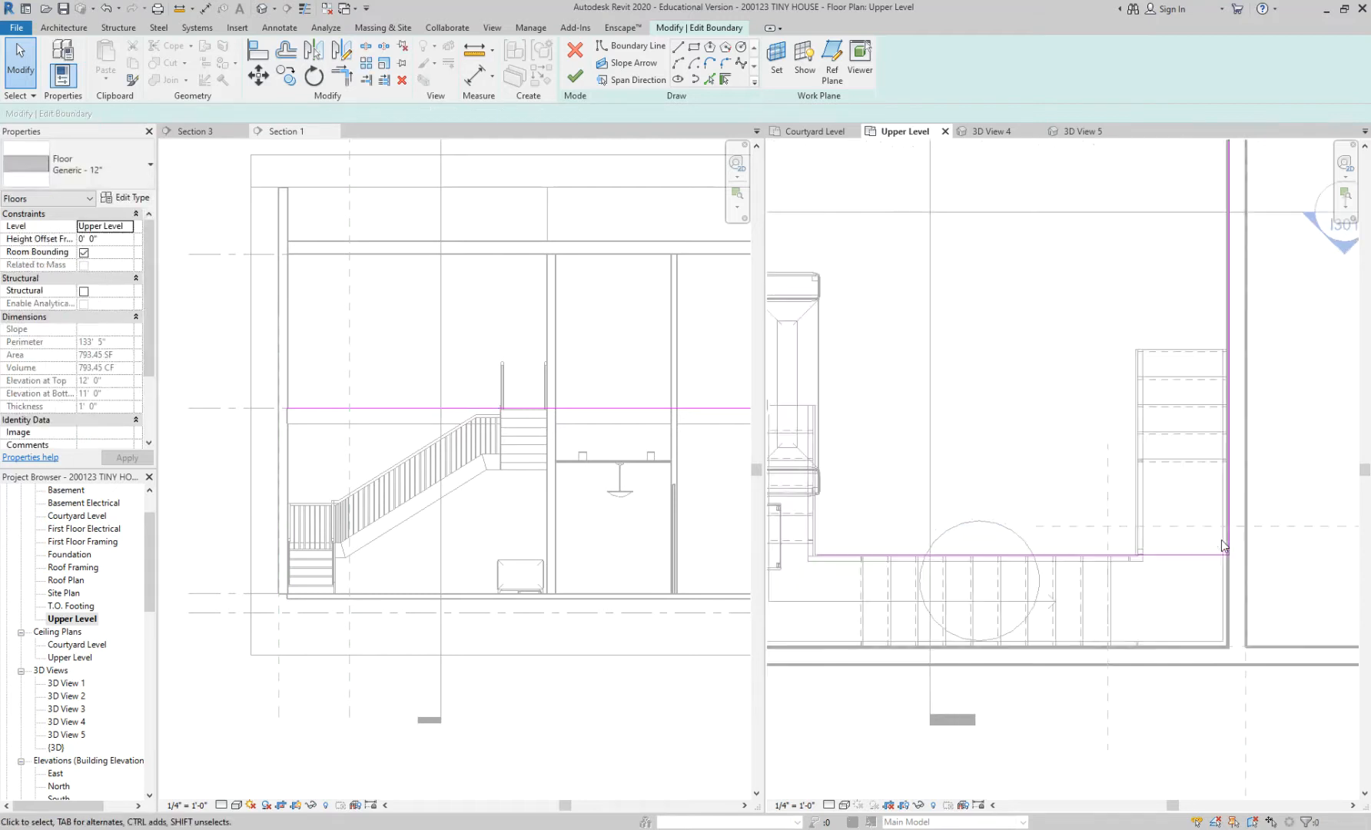
click(1220, 553)
scroll(1228, 551, up, 1)
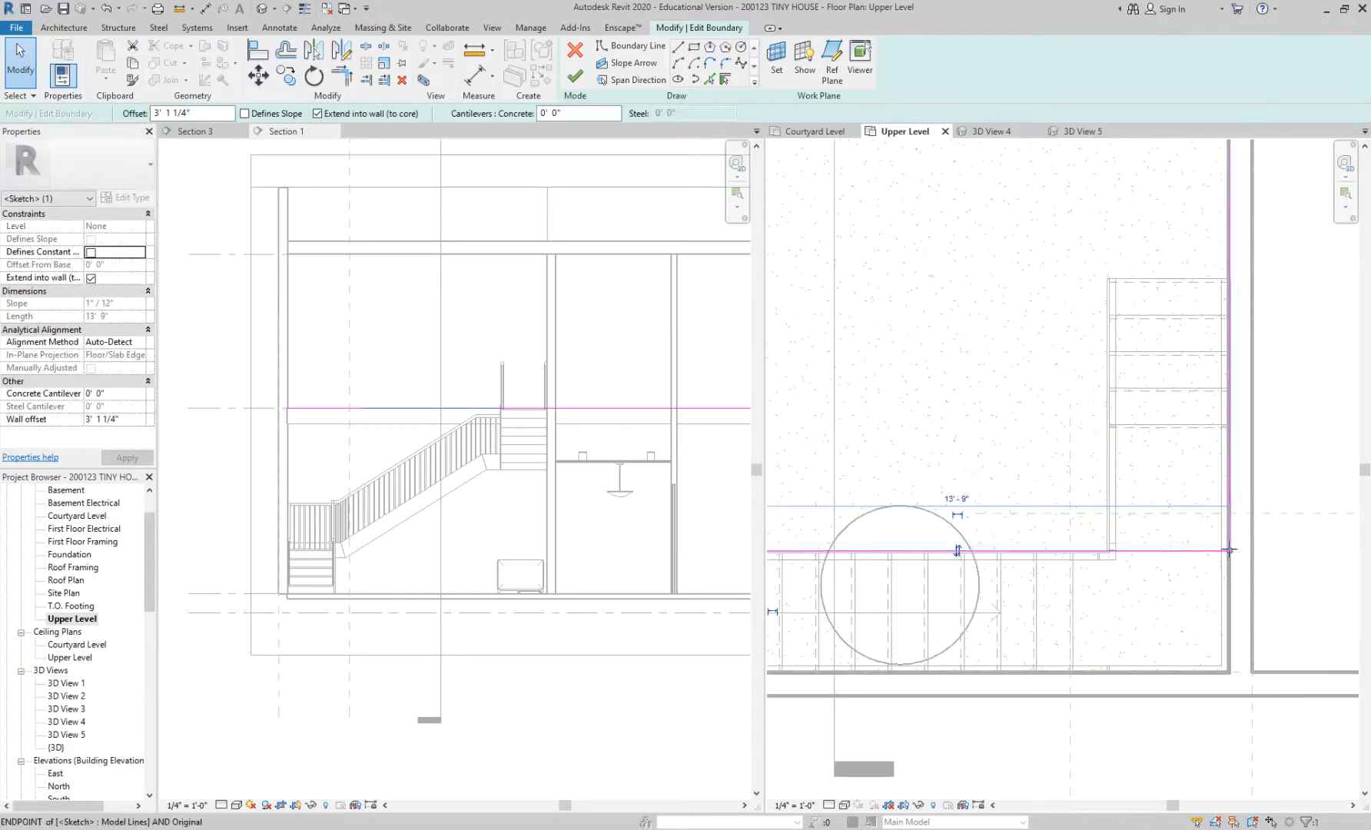
drag(1228, 549, 1107, 550)
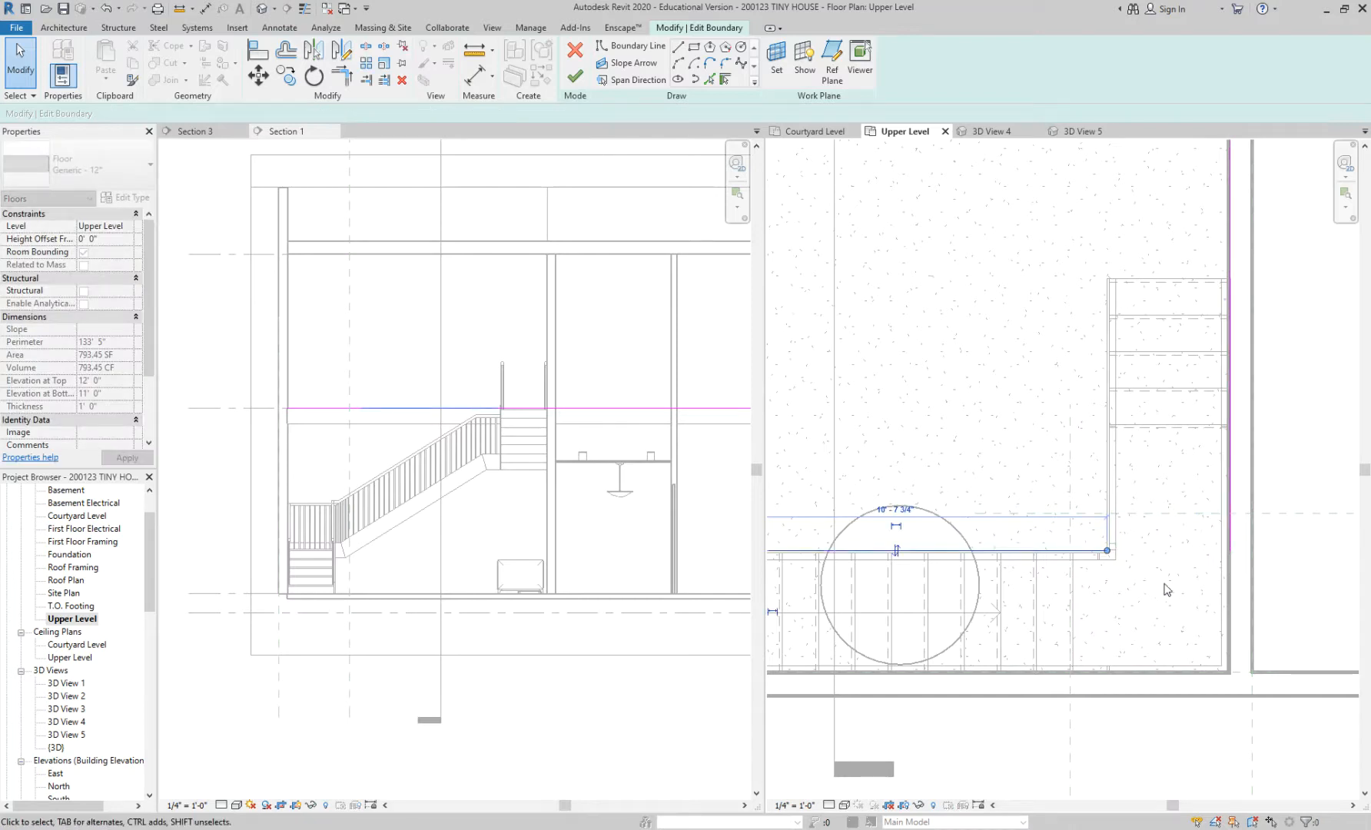
Step: Inspect the east and west floor boundary lines that run beside the two side stair flights
click(1229, 291)
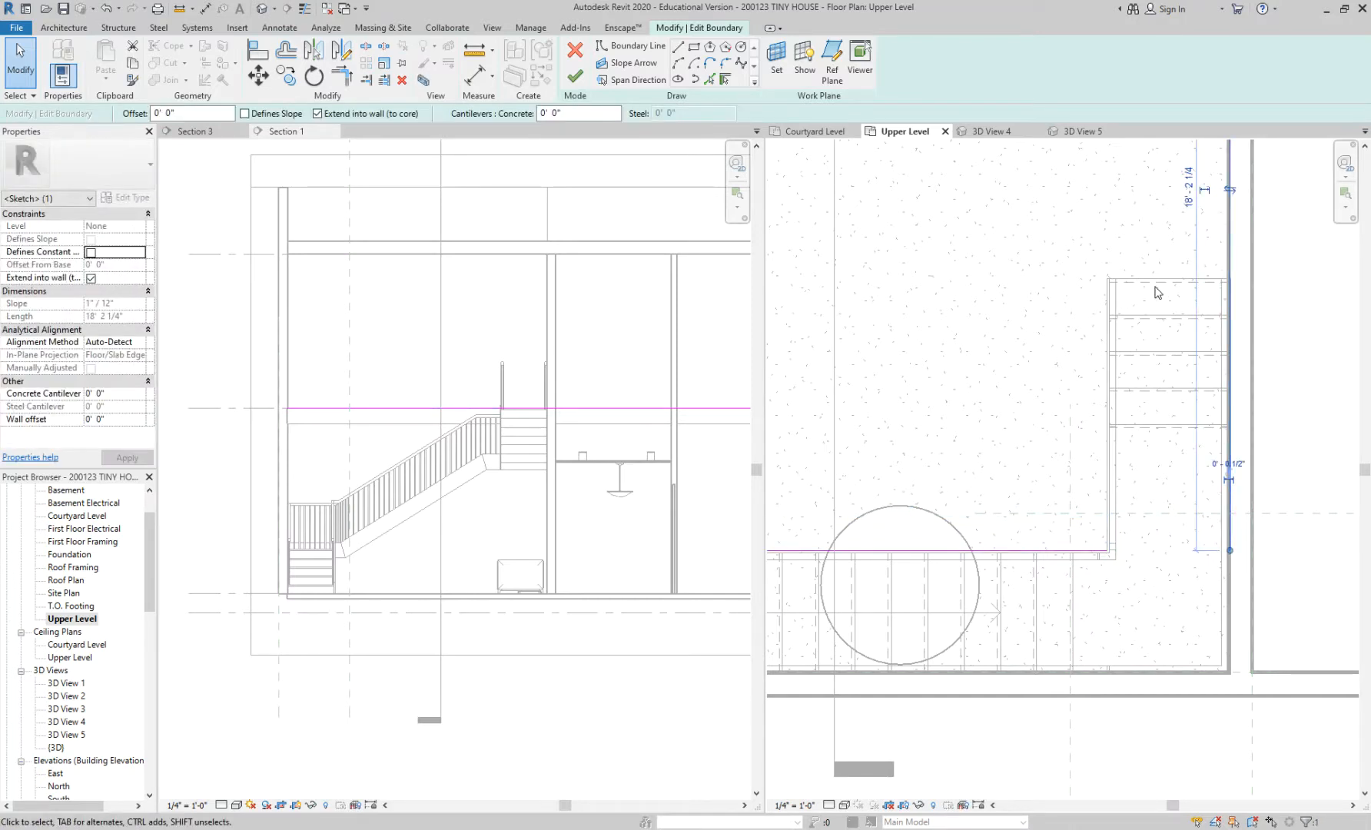
scroll(1155, 287, down, 2)
middle_drag(1075, 687, 1180, 683)
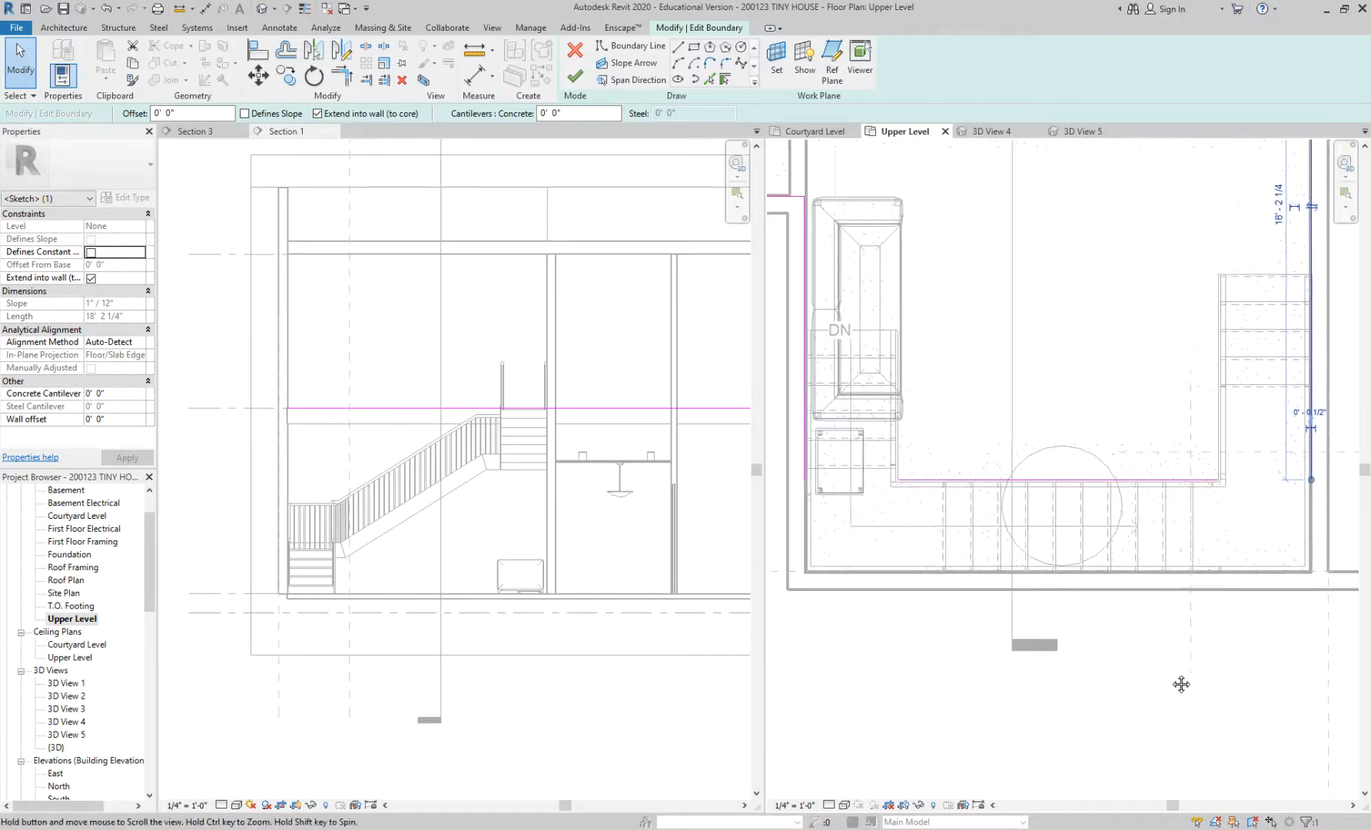
click(811, 415)
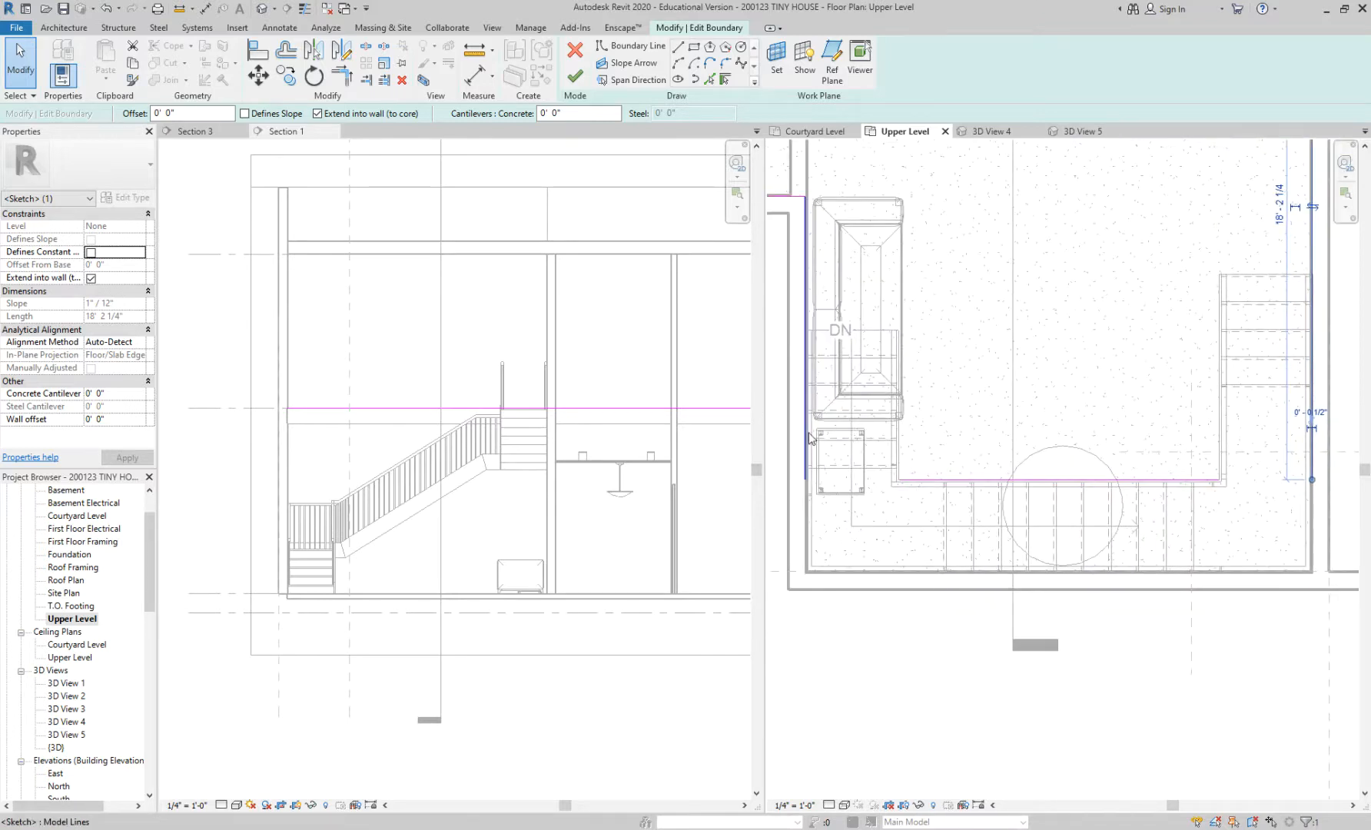
scroll(1214, 442, down, 1)
middle_drag(1090, 471, 850, 516)
scroll(1149, 378, up, 4)
click(1149, 377)
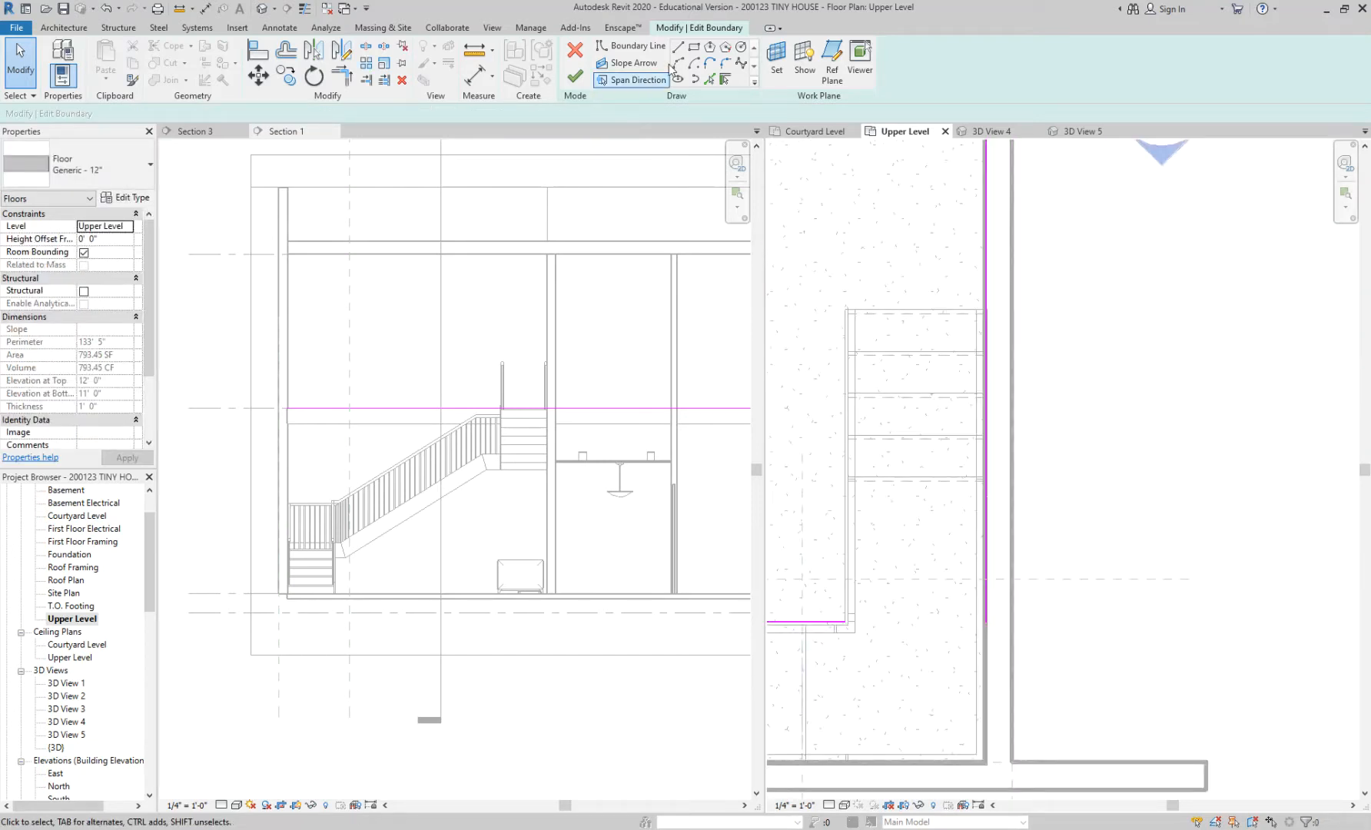
Step: Draw boundary lines along the east flight's north edge past the exterior wall and down its inner edge to the shortened line's end
click(630, 45)
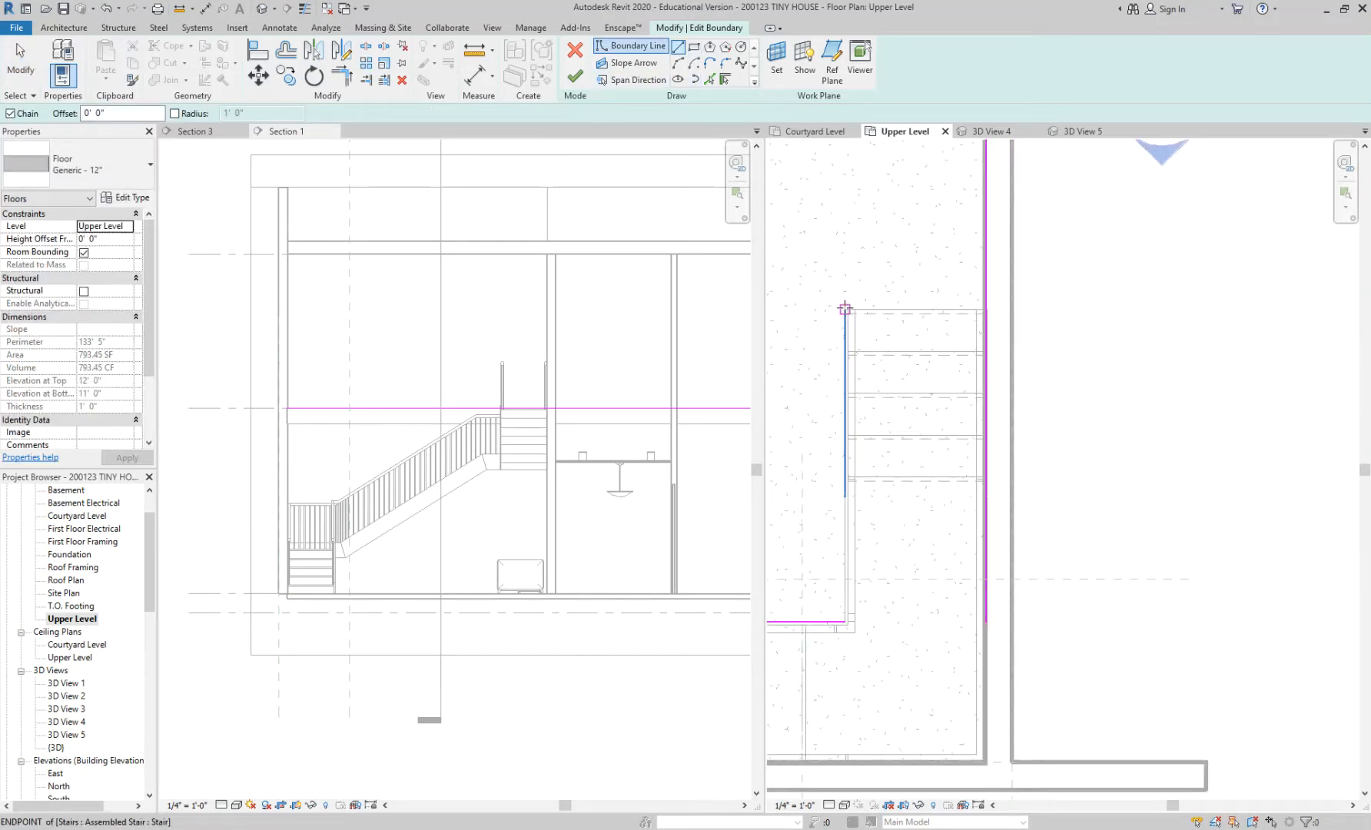
click(846, 310)
click(1022, 309)
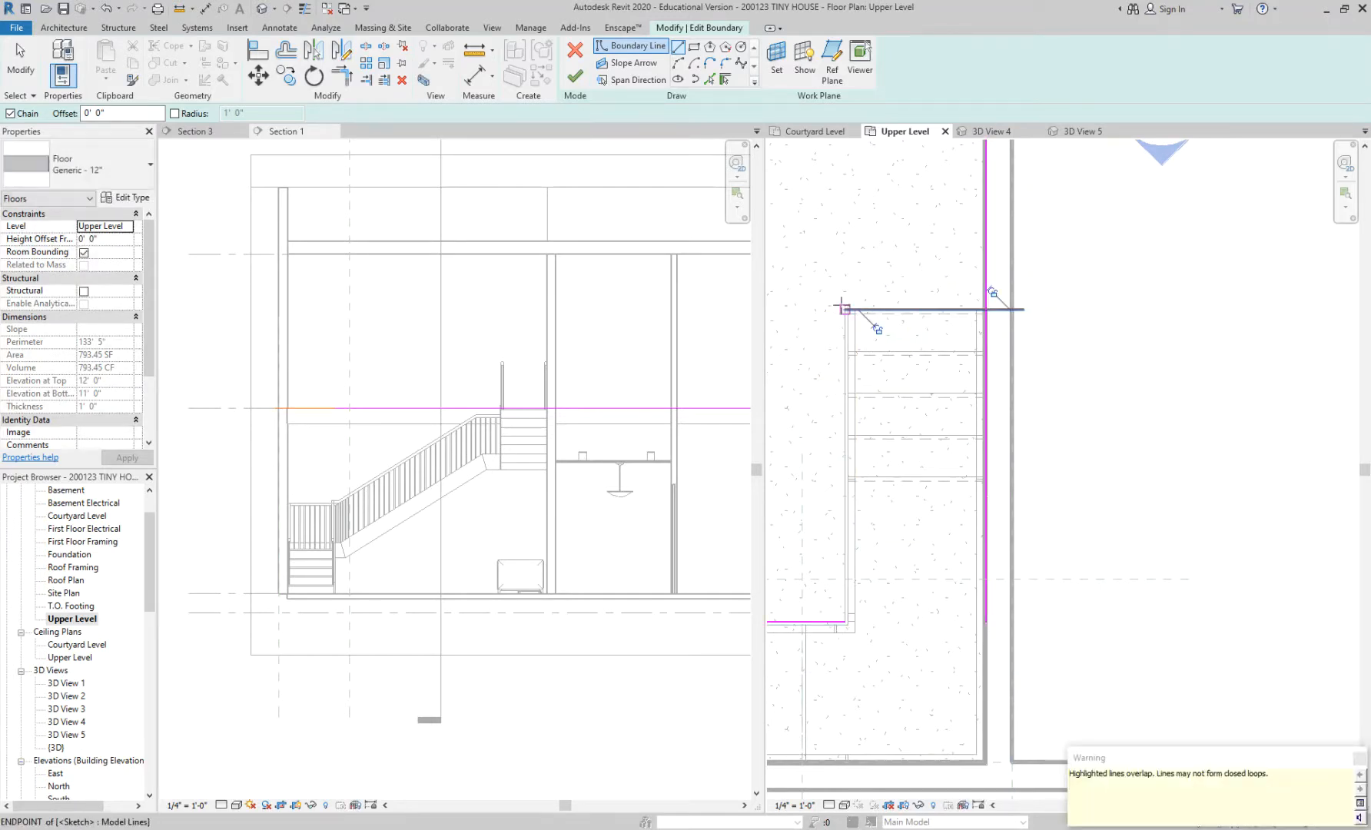
click(844, 309)
click(846, 622)
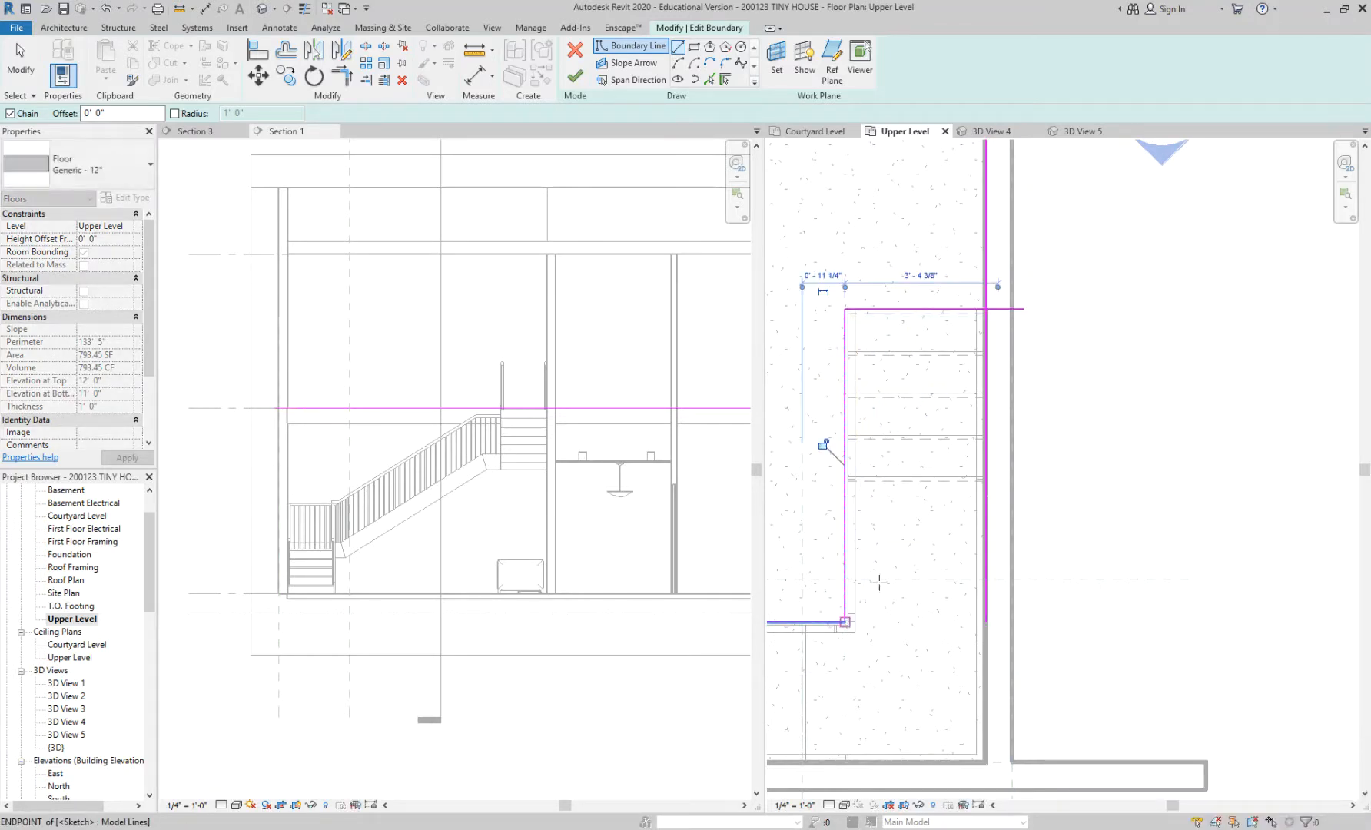
scroll(1042, 308, up, 1)
key(Escape)
key(Escape)
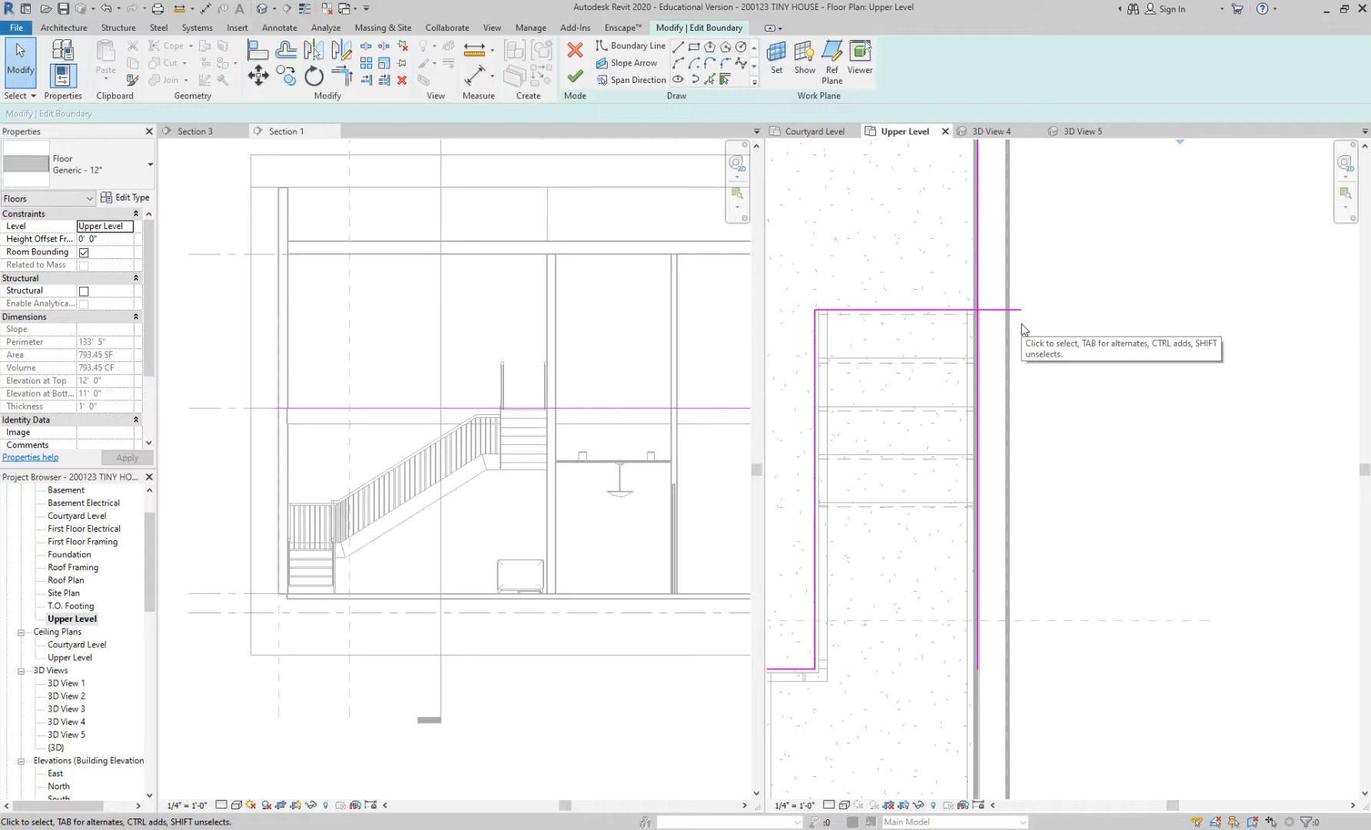
Step: Trim the east flight's north edge line and the east wall boundary line into a clean corner
key(t)
key(r)
click(970, 310)
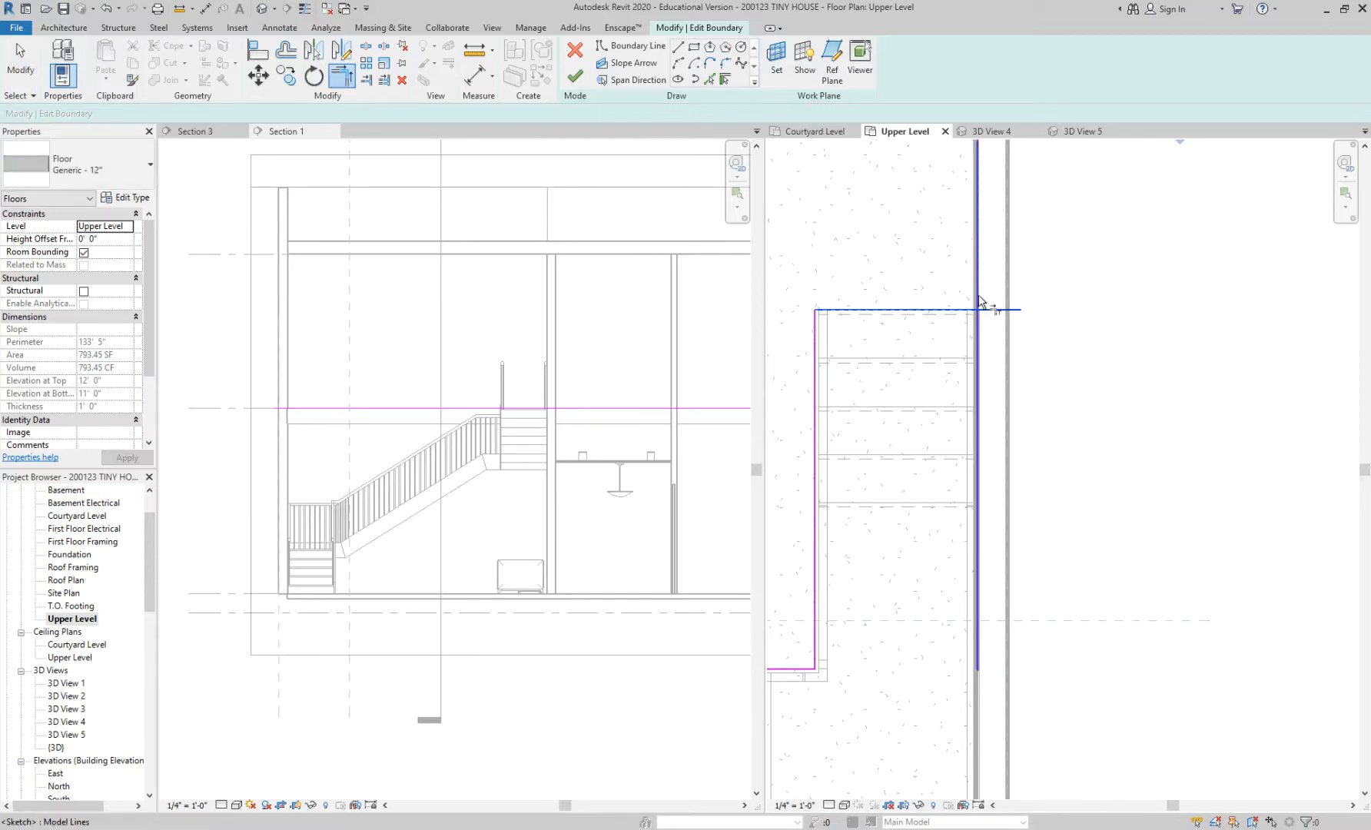
click(978, 297)
key(Escape)
click(1000, 311)
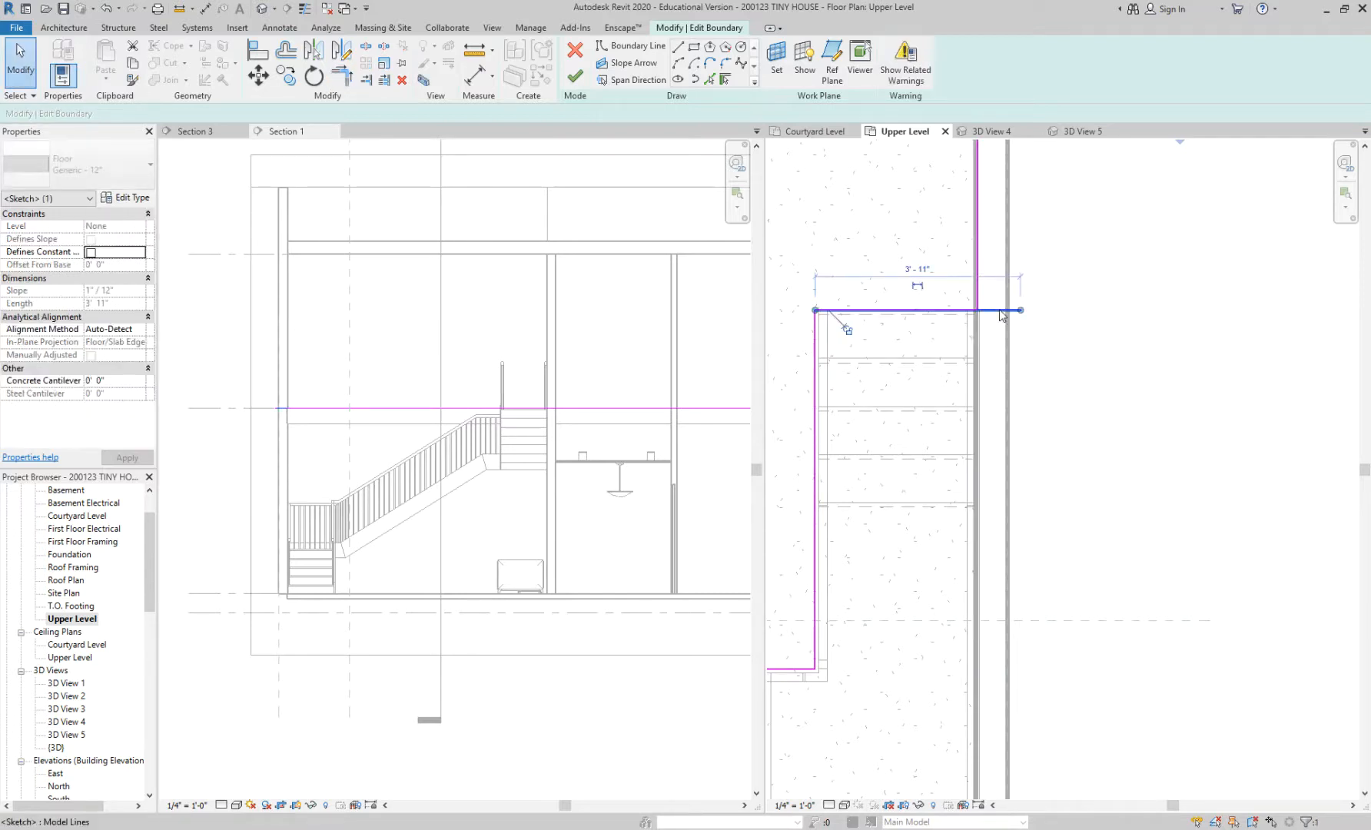
key(Delete)
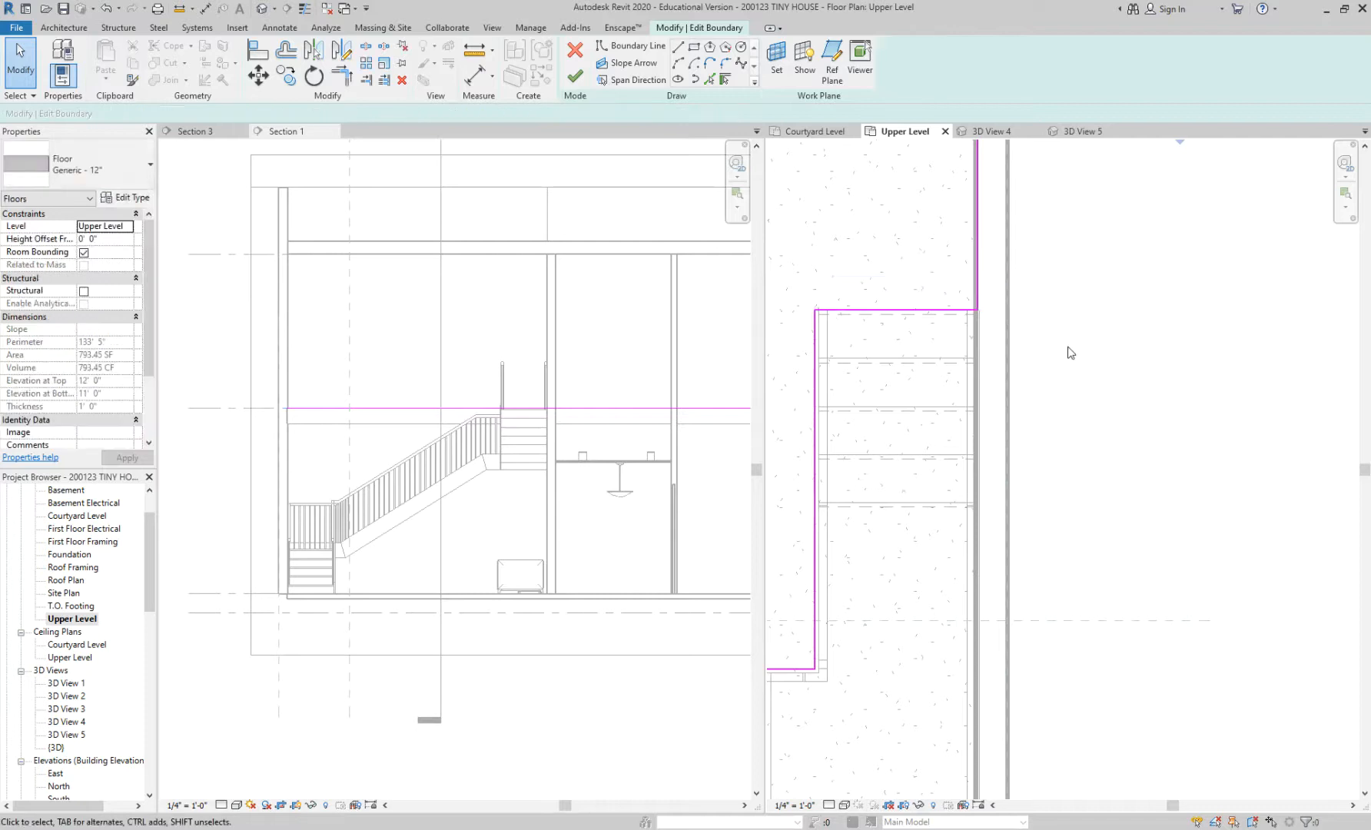
click(966, 311)
click(1058, 354)
Step: Shorten the west wall boundary line to the west flight's north edge, making it 4' 5 5/8" long
scroll(1123, 384, down, 3)
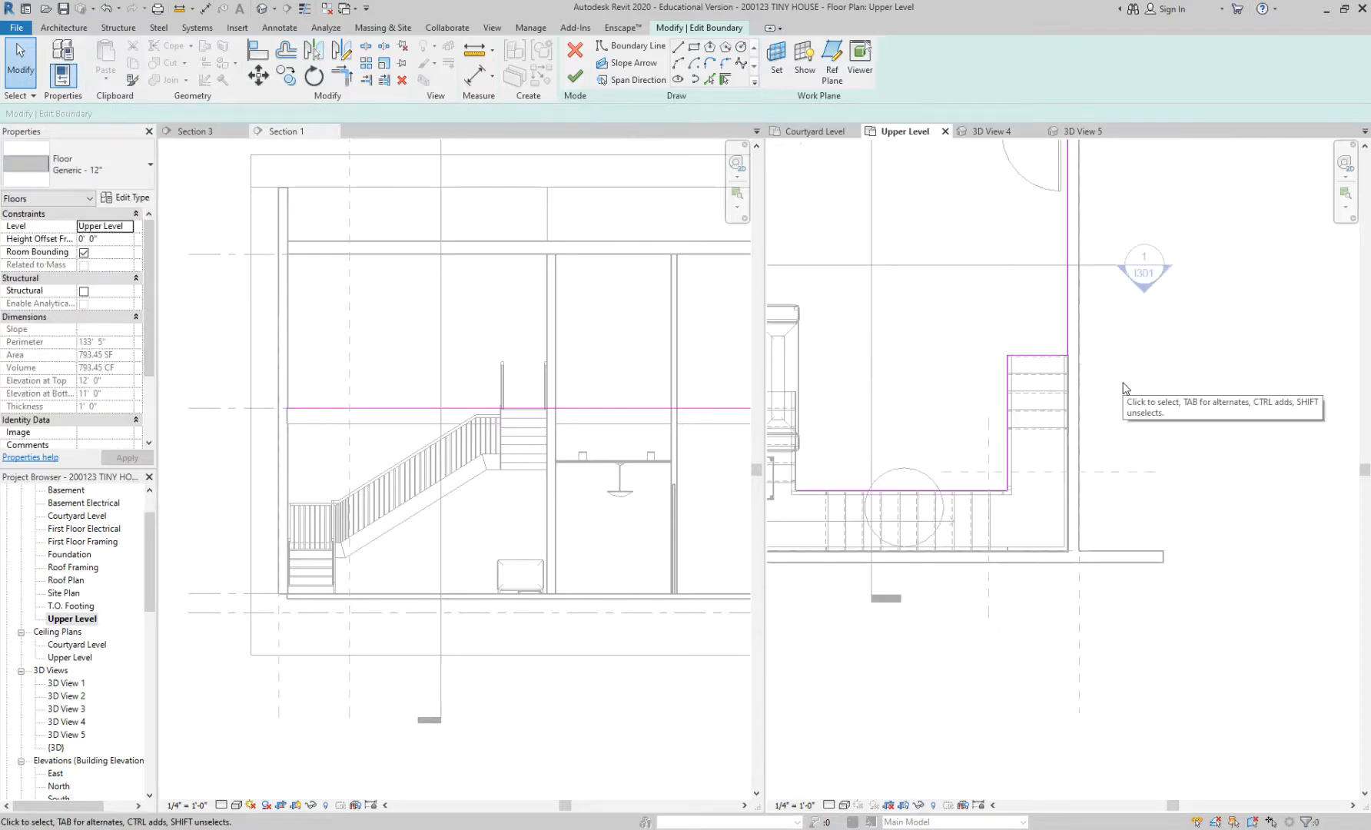
middle_drag(909, 420, 1073, 428)
scroll(952, 388, up, 3)
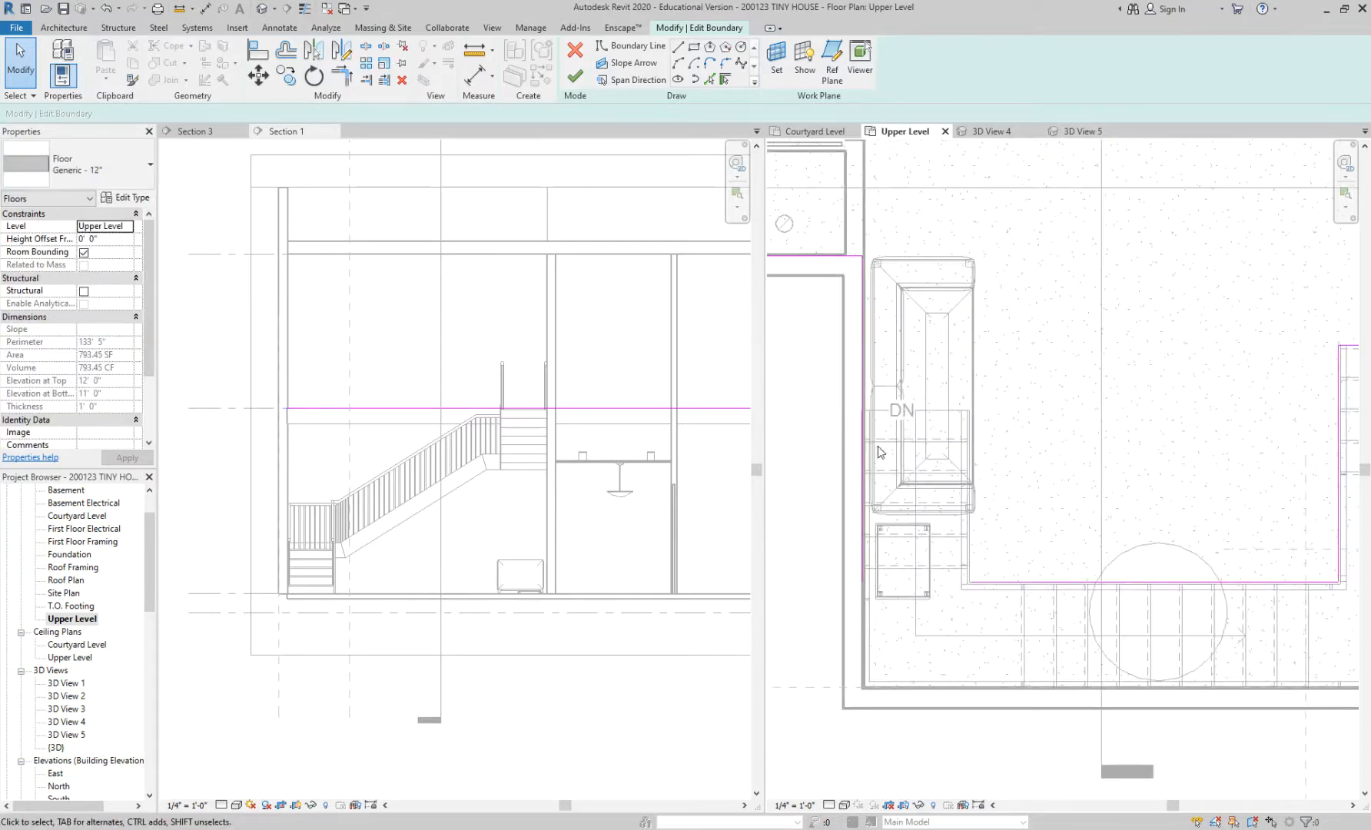
scroll(880, 452, up, 2)
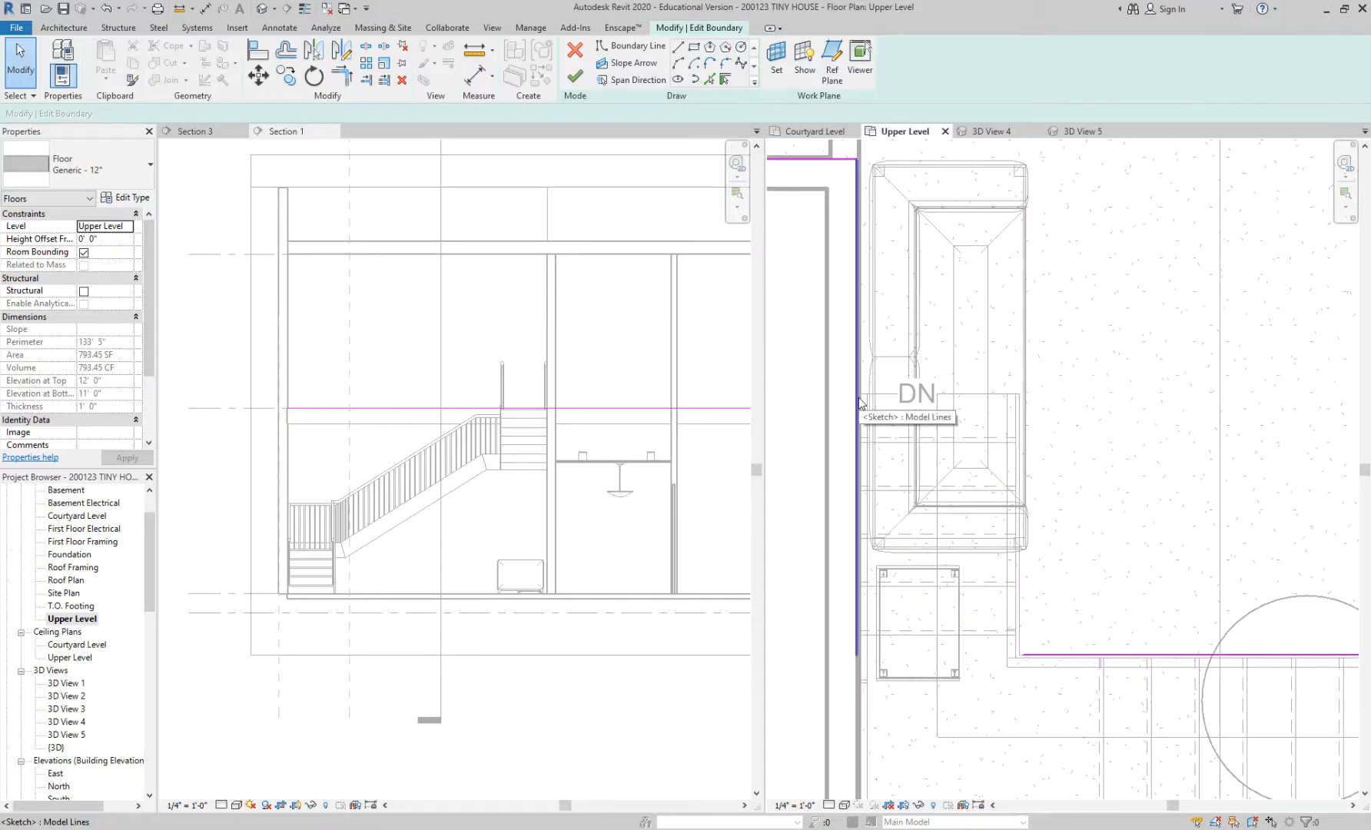
click(859, 403)
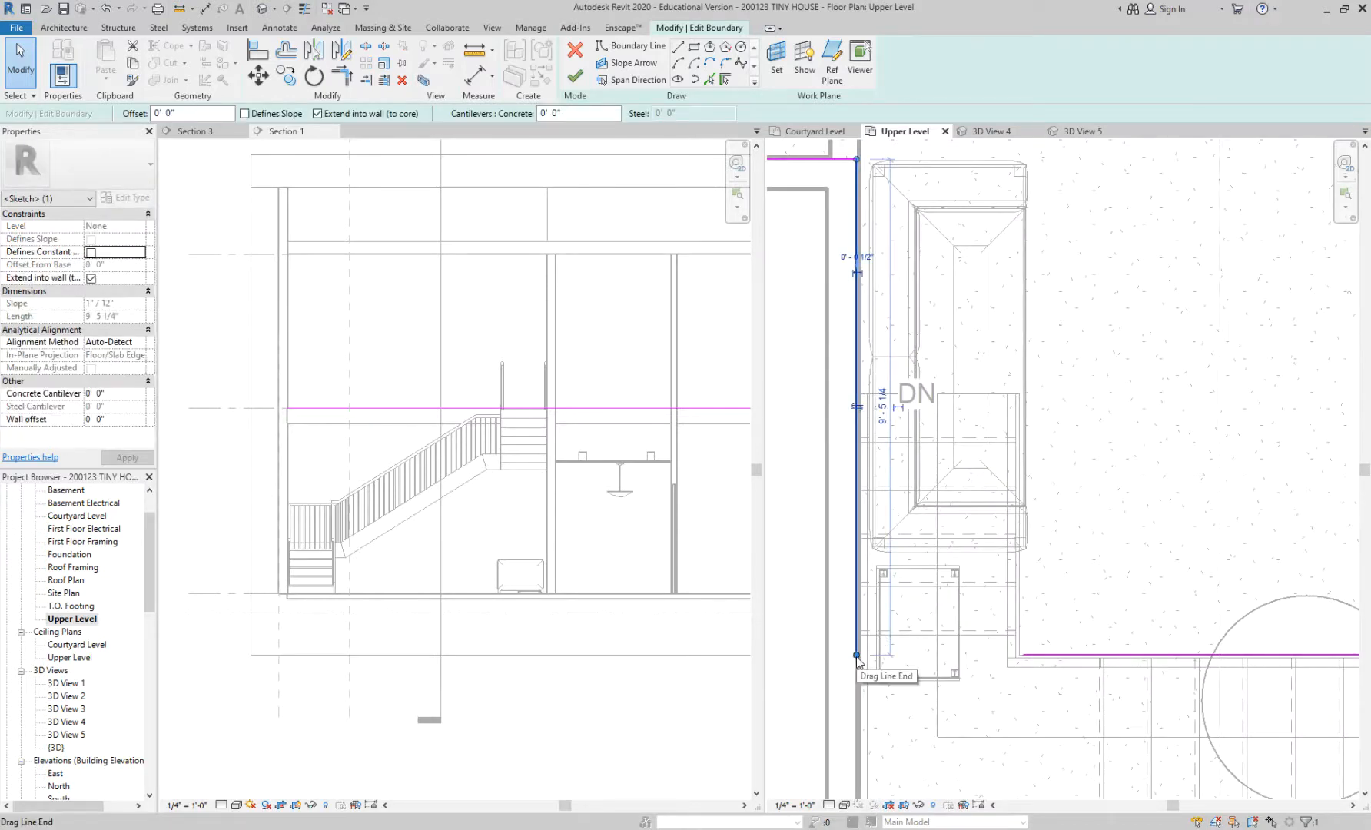
drag(857, 656, 856, 394)
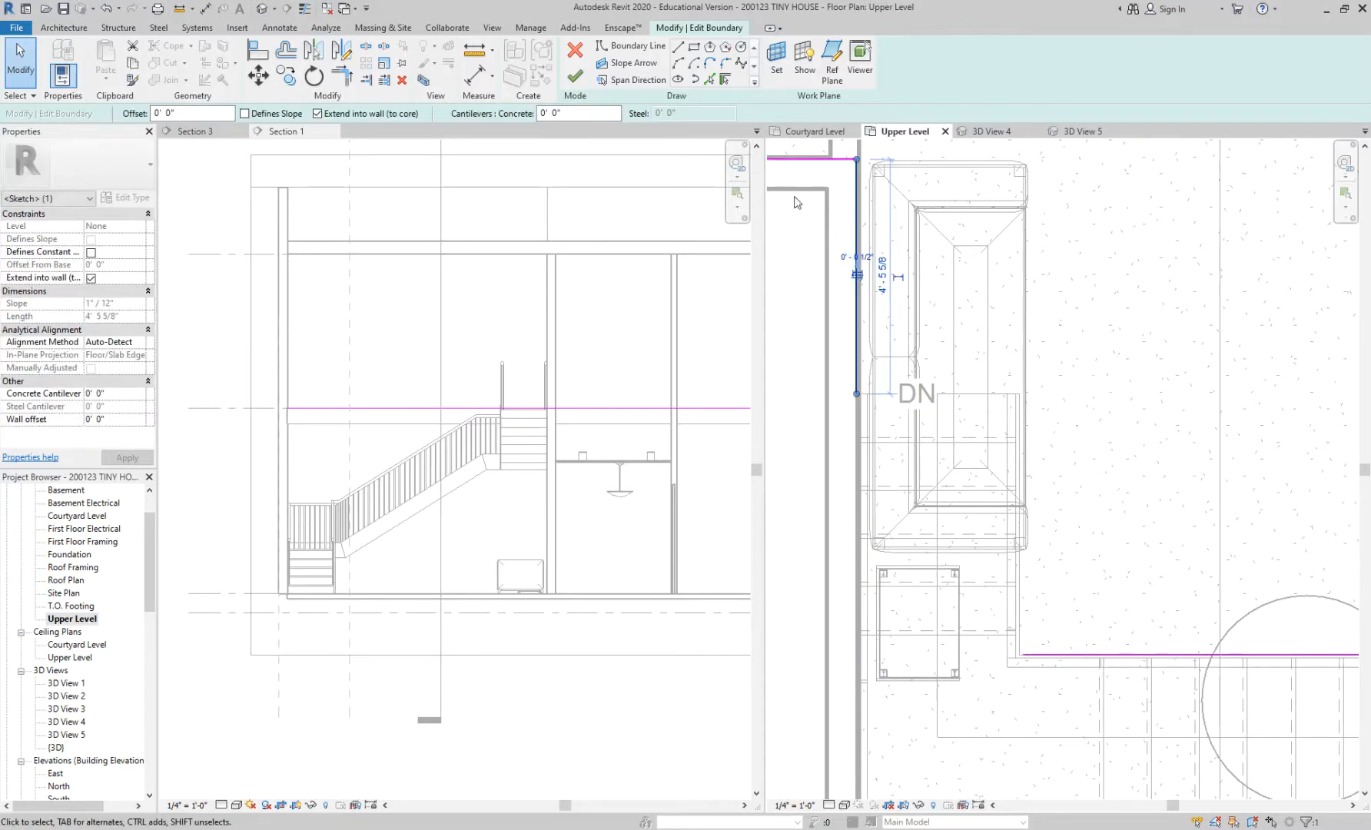
Step: Draw boundary lines 3' 1 1/4" along the west flight's north edge and down its inner edge to the stair's inner corner
click(603, 48)
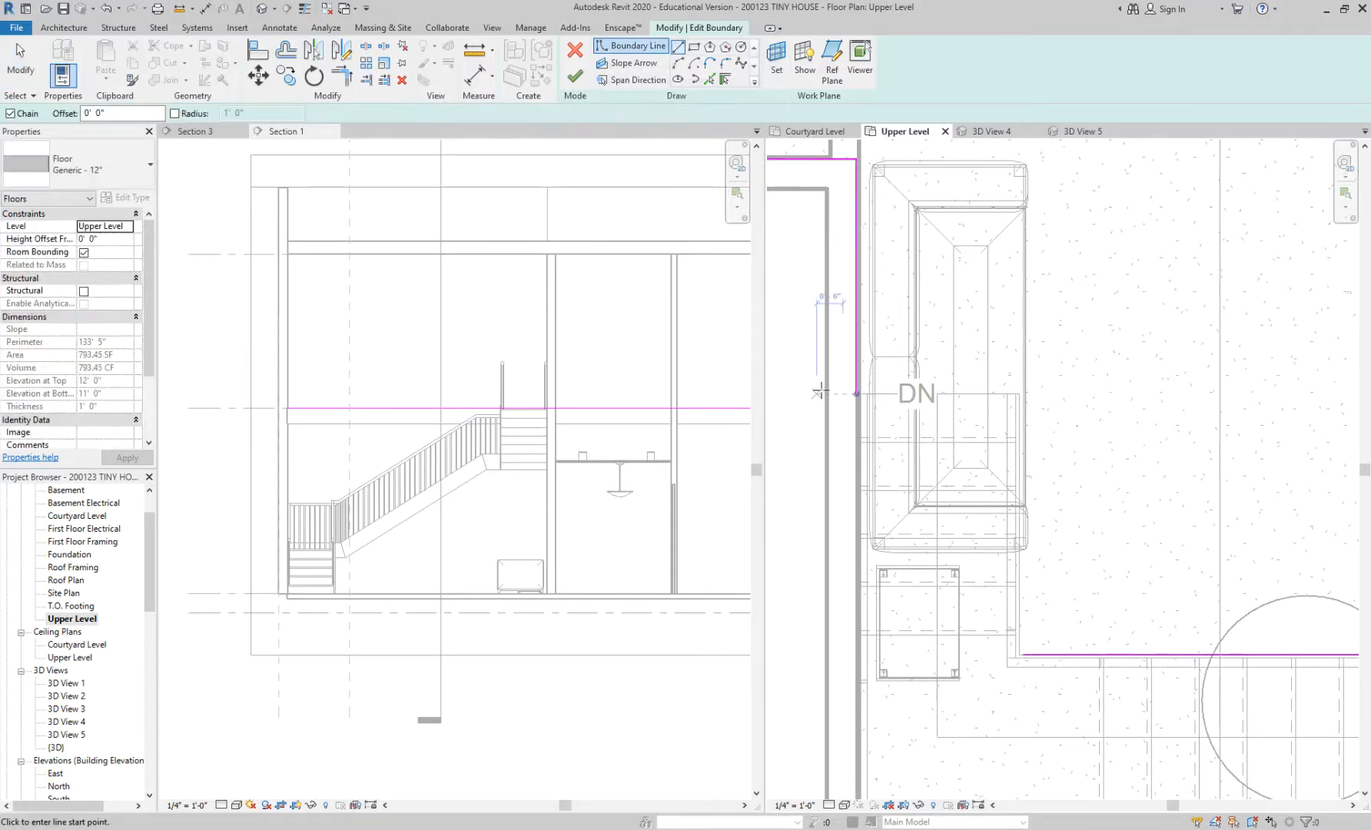
click(856, 393)
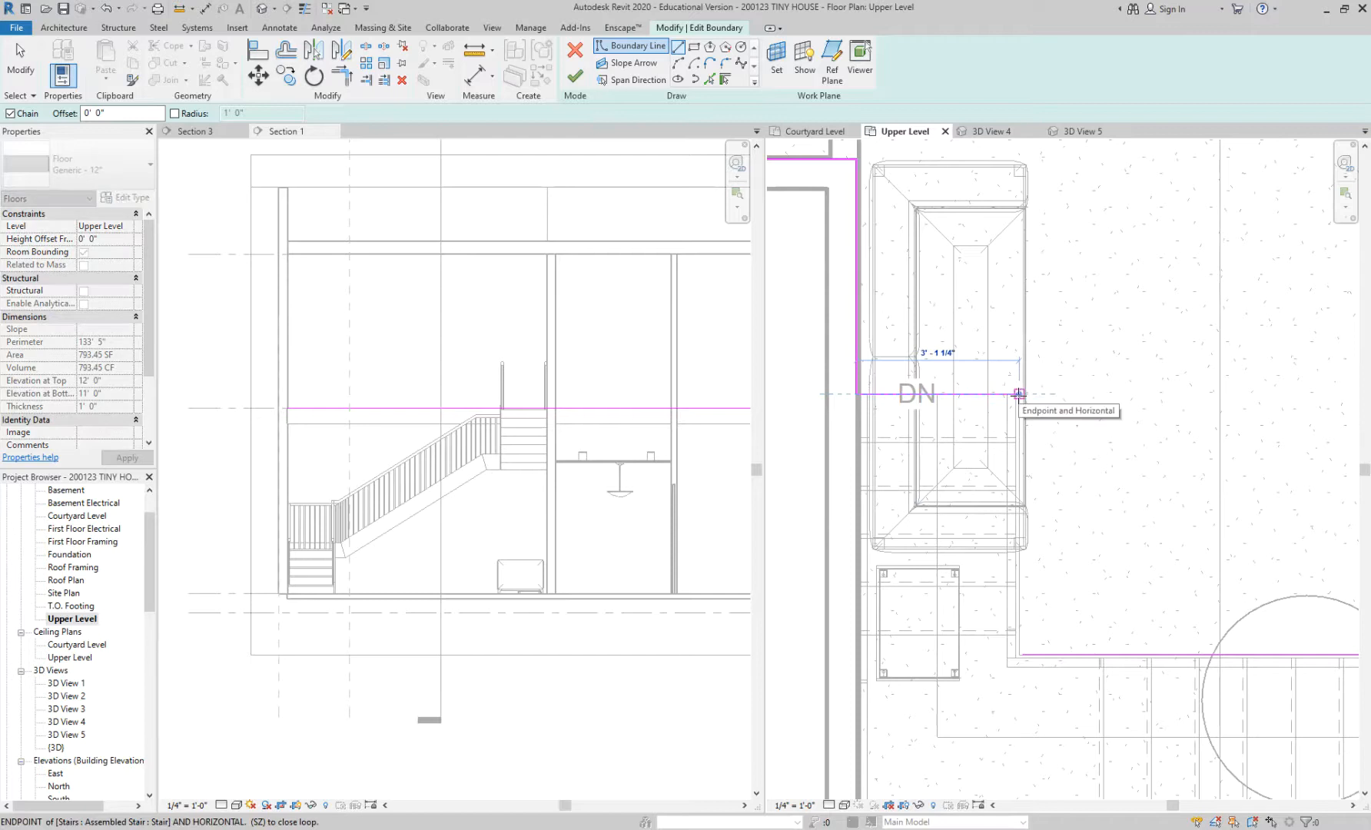
click(1019, 394)
scroll(1018, 394, down, 1)
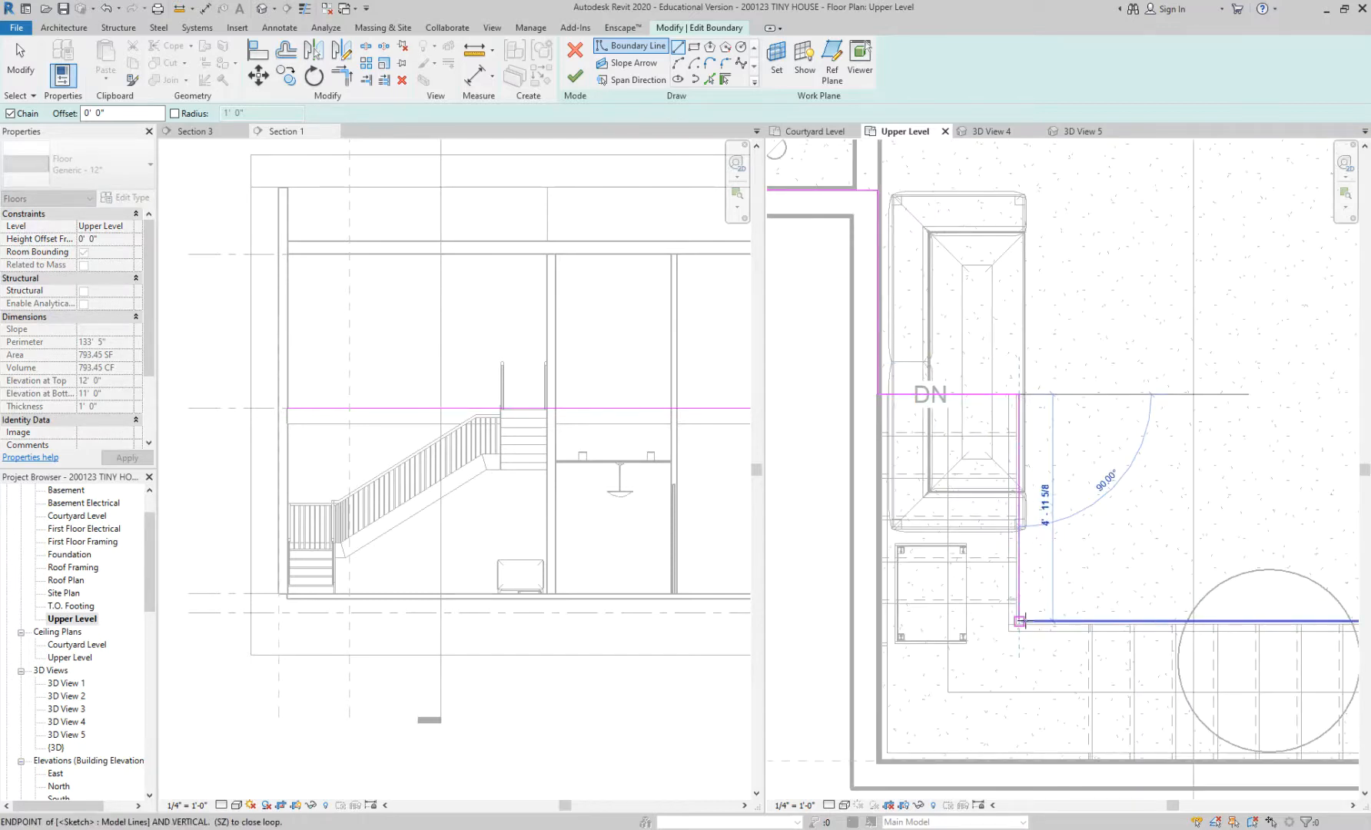
scroll(1018, 645, up, 4)
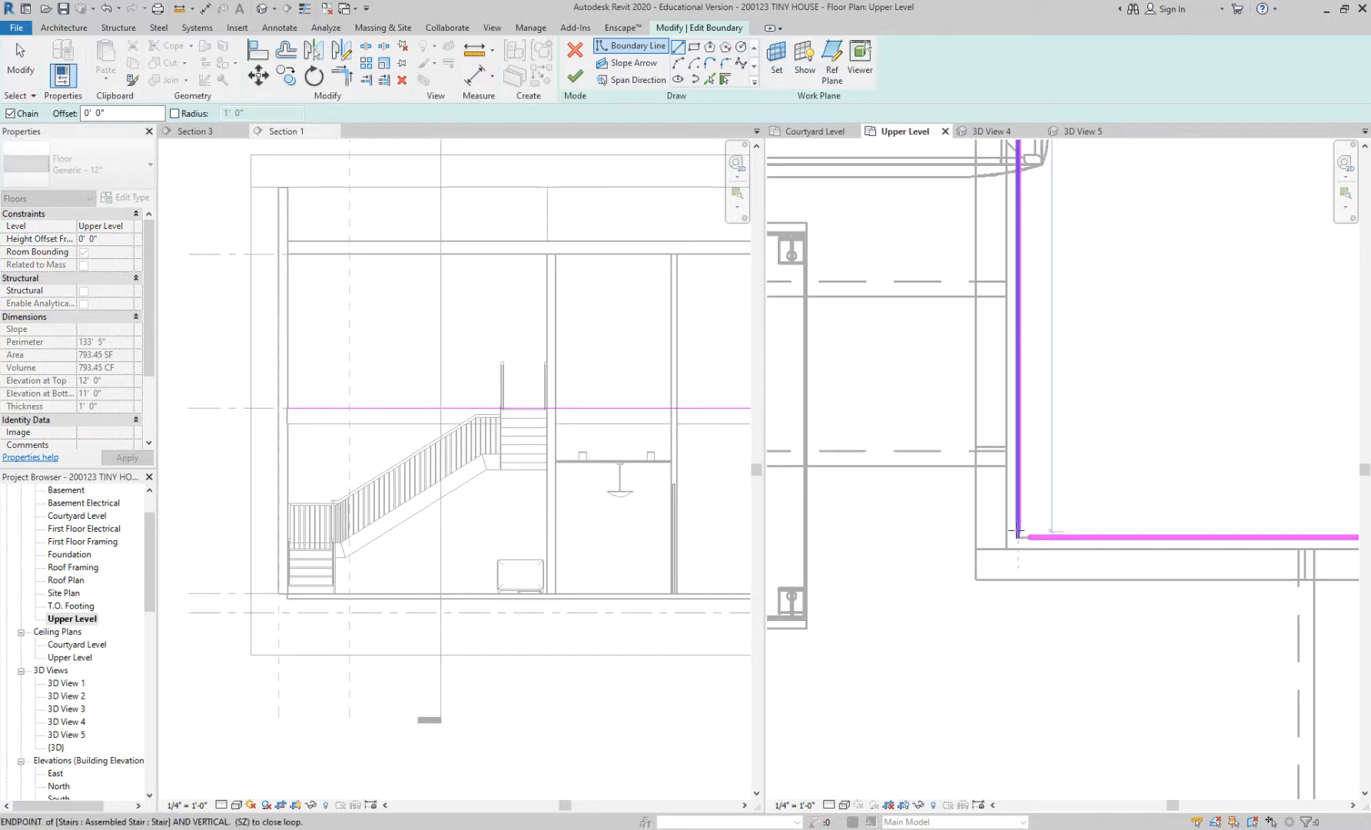
click(1016, 538)
scroll(1022, 538, up, 2)
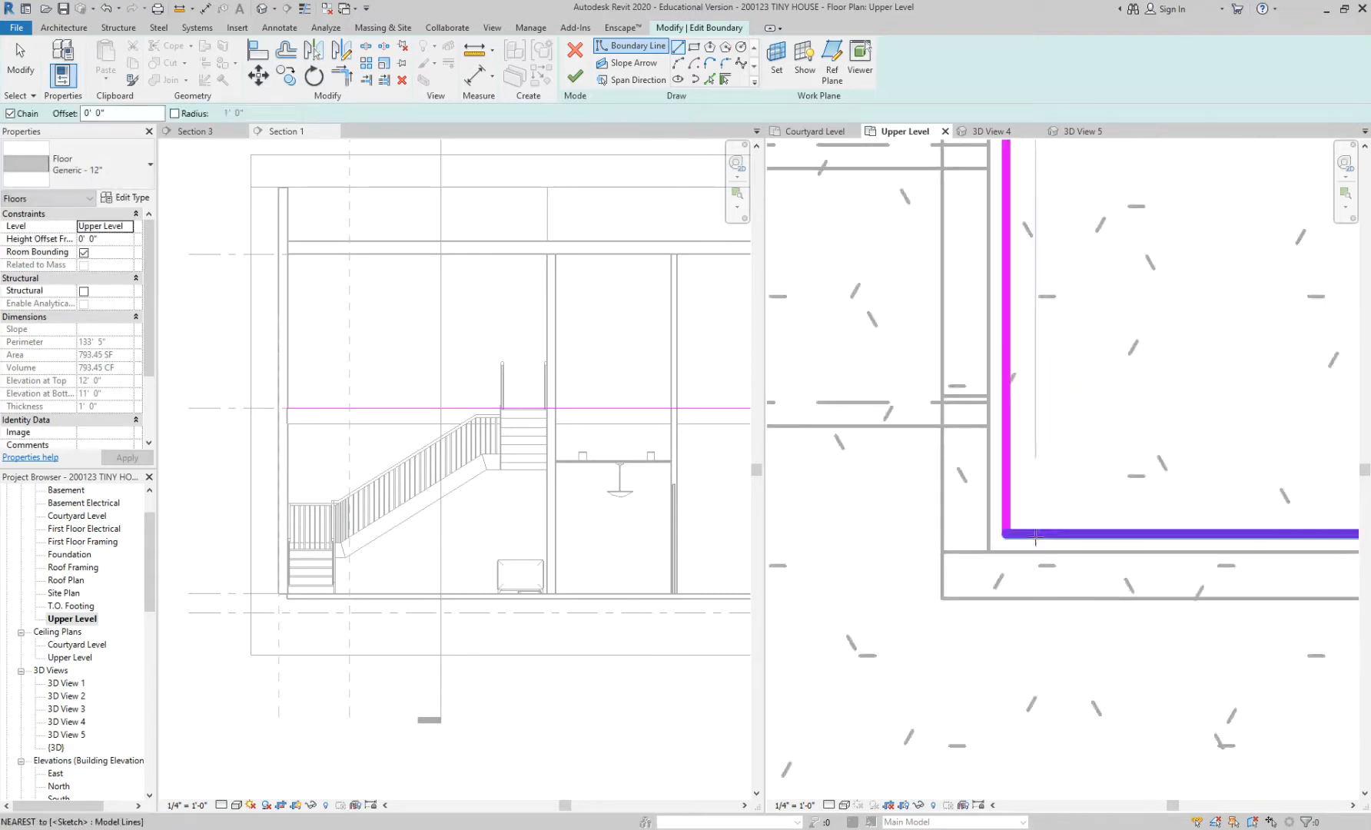
key(Escape)
key(Escape)
Step: Check the boundary line along the long south flight and finish the floor's boundary edit
click(1031, 537)
scroll(1053, 531, down, 5)
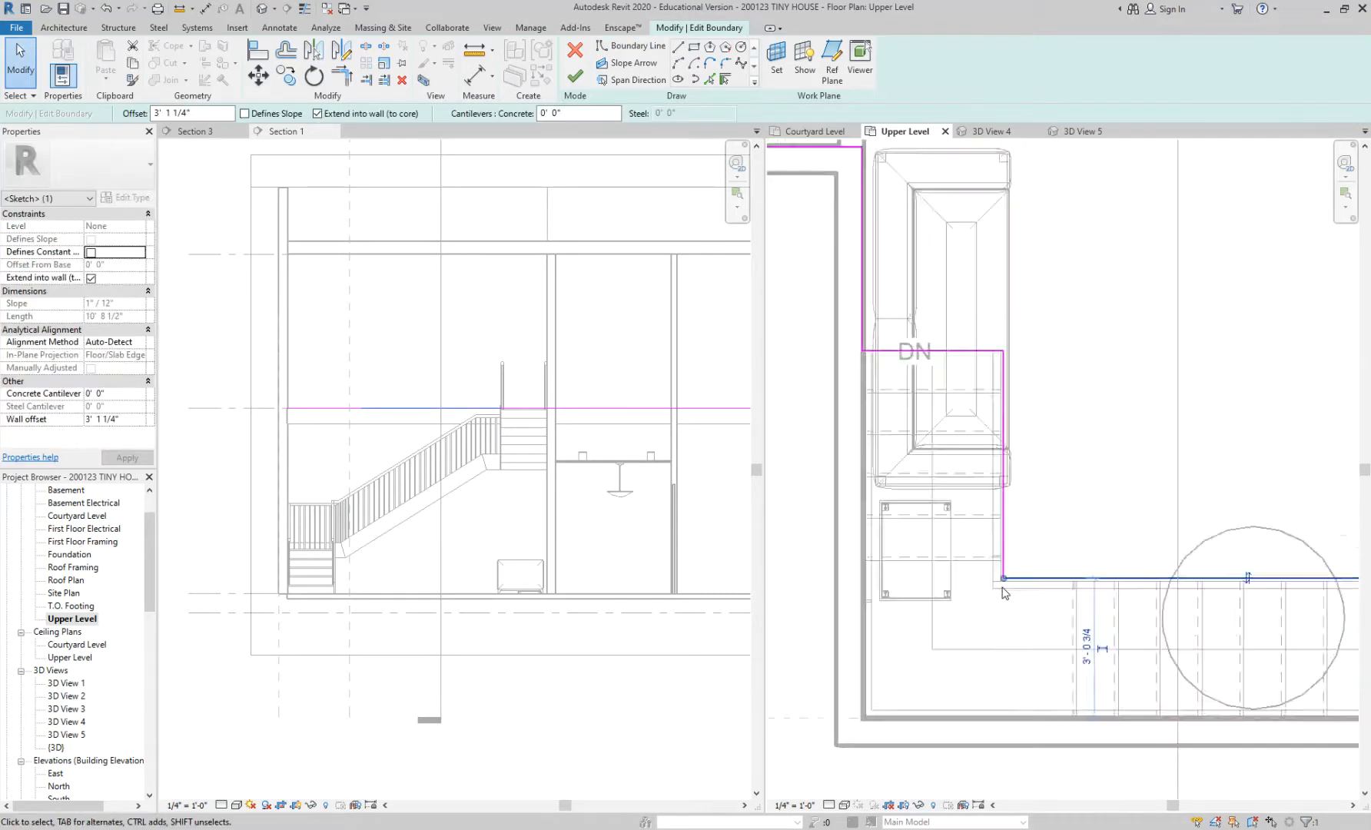
middle_drag(1091, 517, 1026, 509)
click(1115, 546)
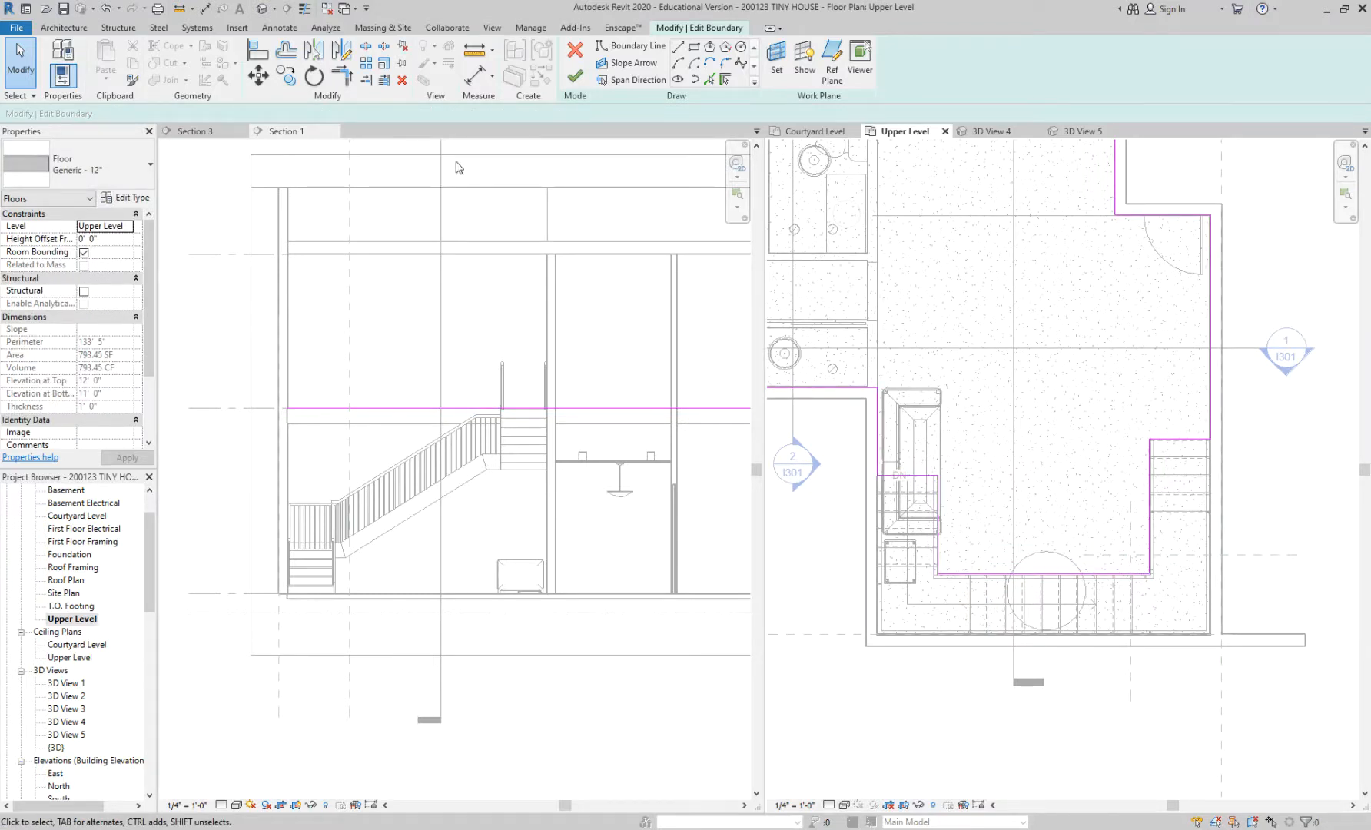
click(576, 83)
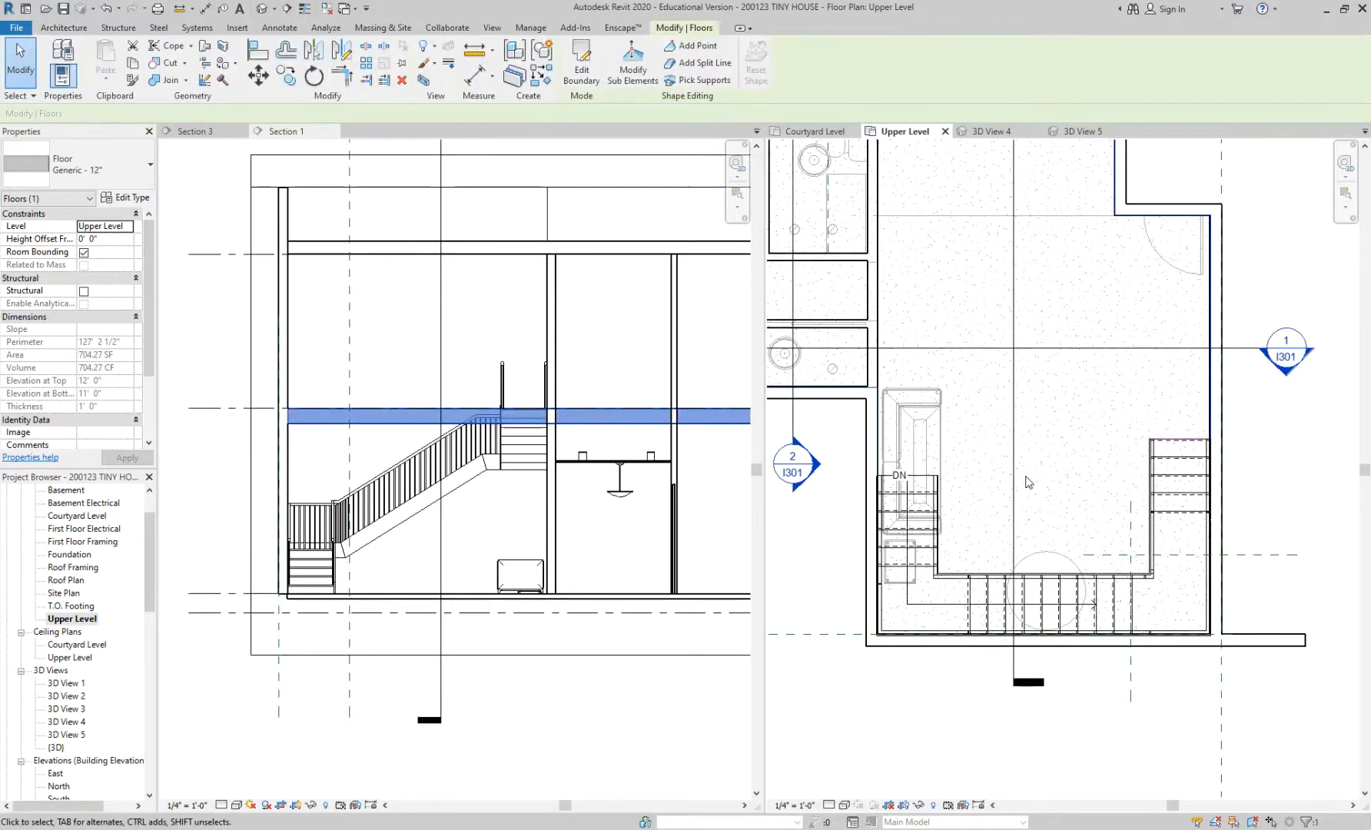
click(971, 709)
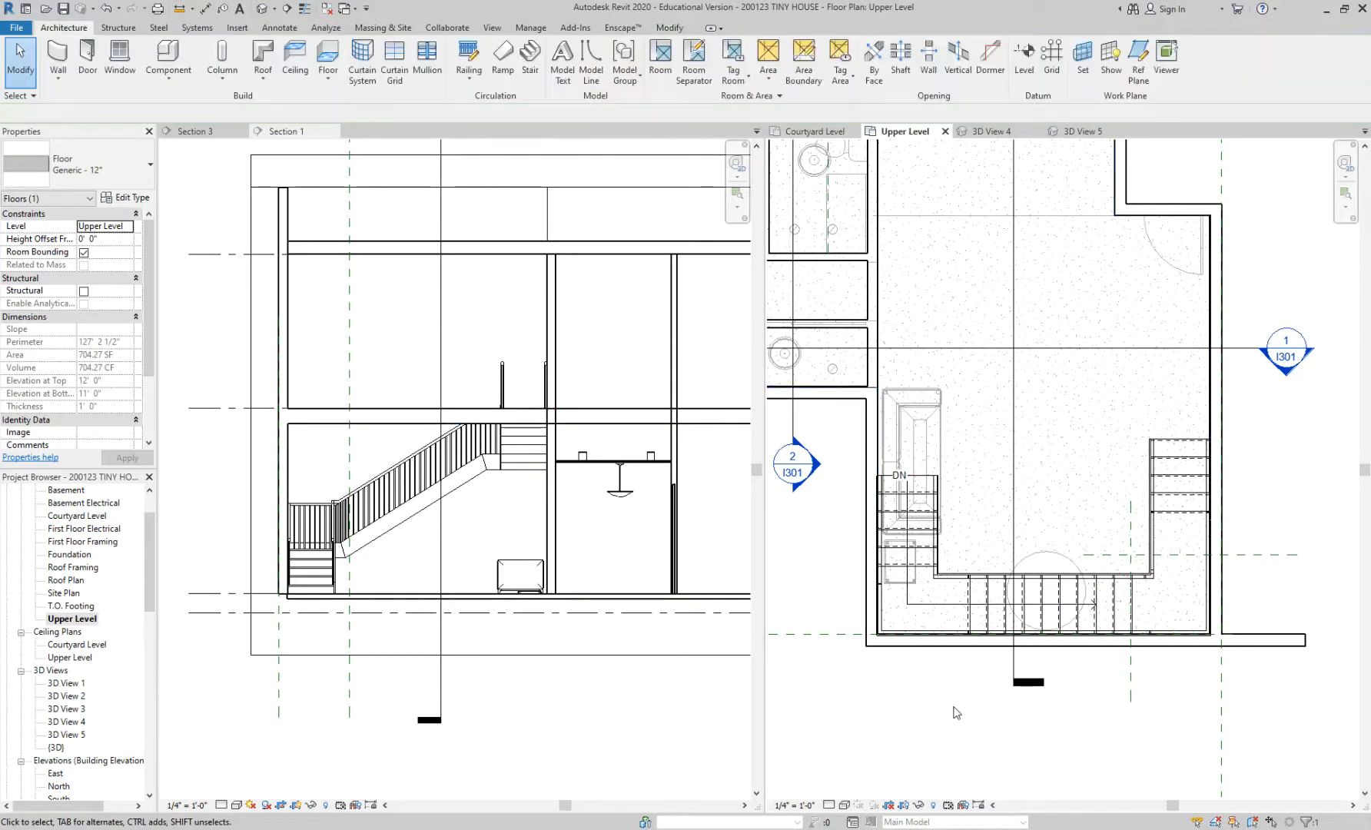
Step: Examine the edited Upper Level floor around the stair in 3D View 5
click(1079, 138)
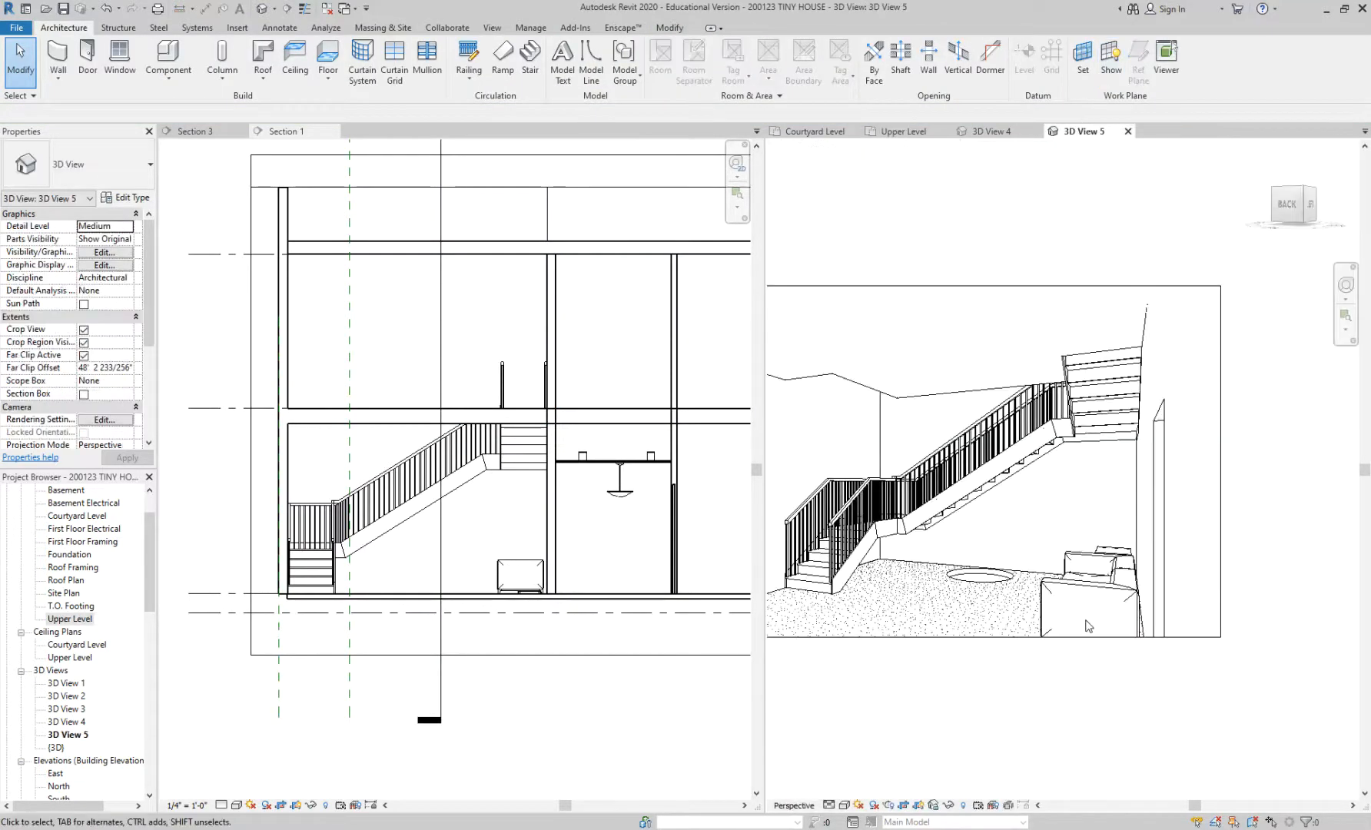
scroll(1062, 671, down, 1)
click(953, 470)
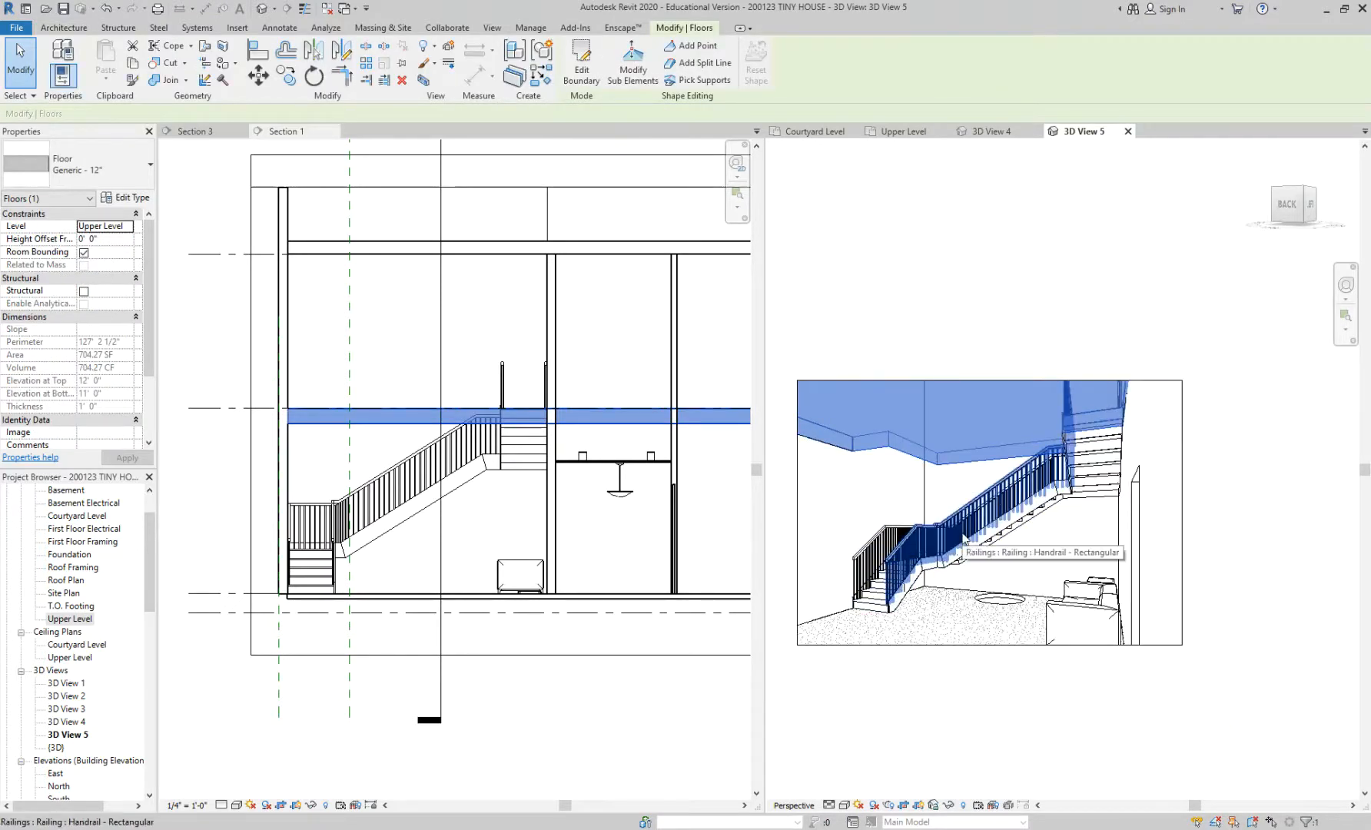
click(1018, 284)
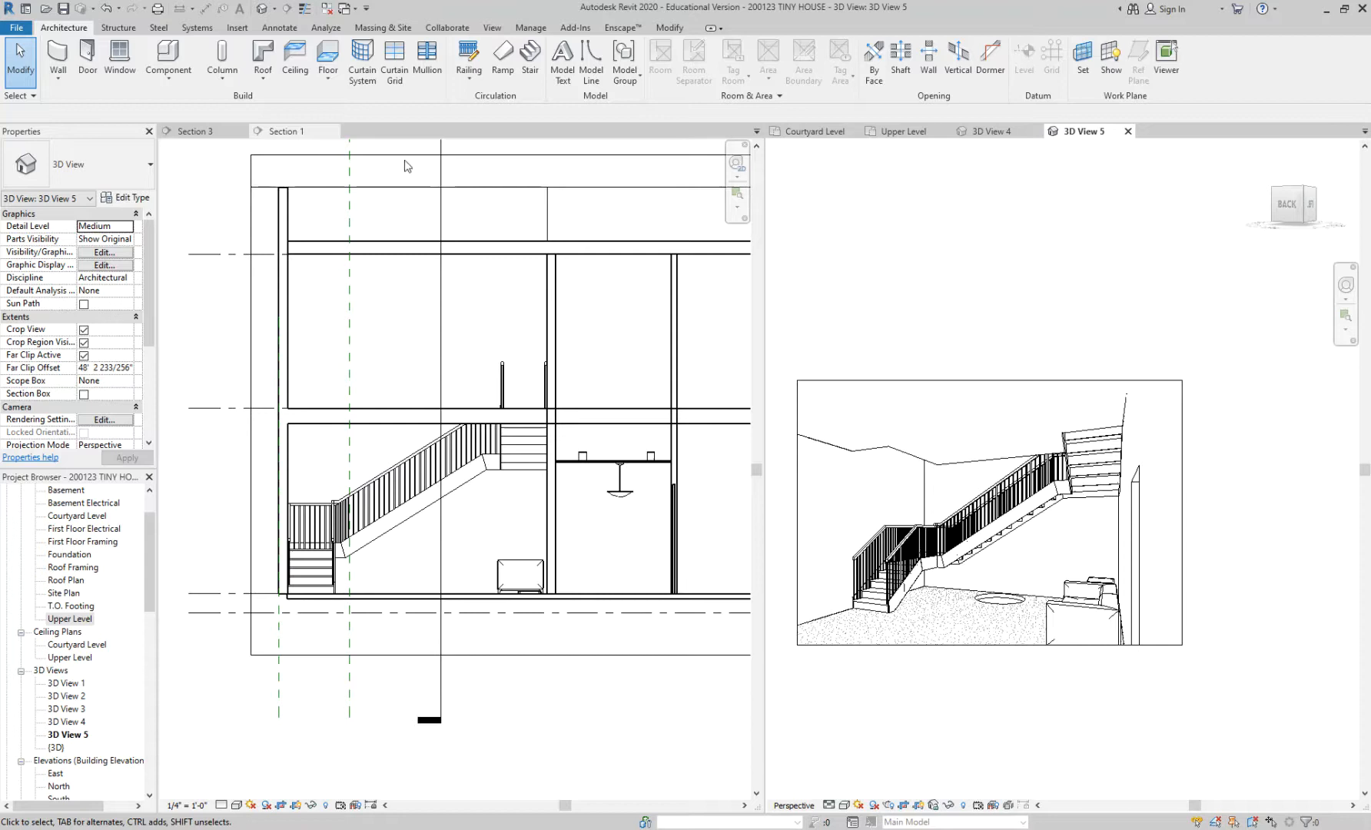
Step: Place a perspective camera in the Upper Level plan at the room's northwest corner, aimed southeast past the stair, with a 5' 6" offset
click(898, 135)
scroll(961, 366, down, 1)
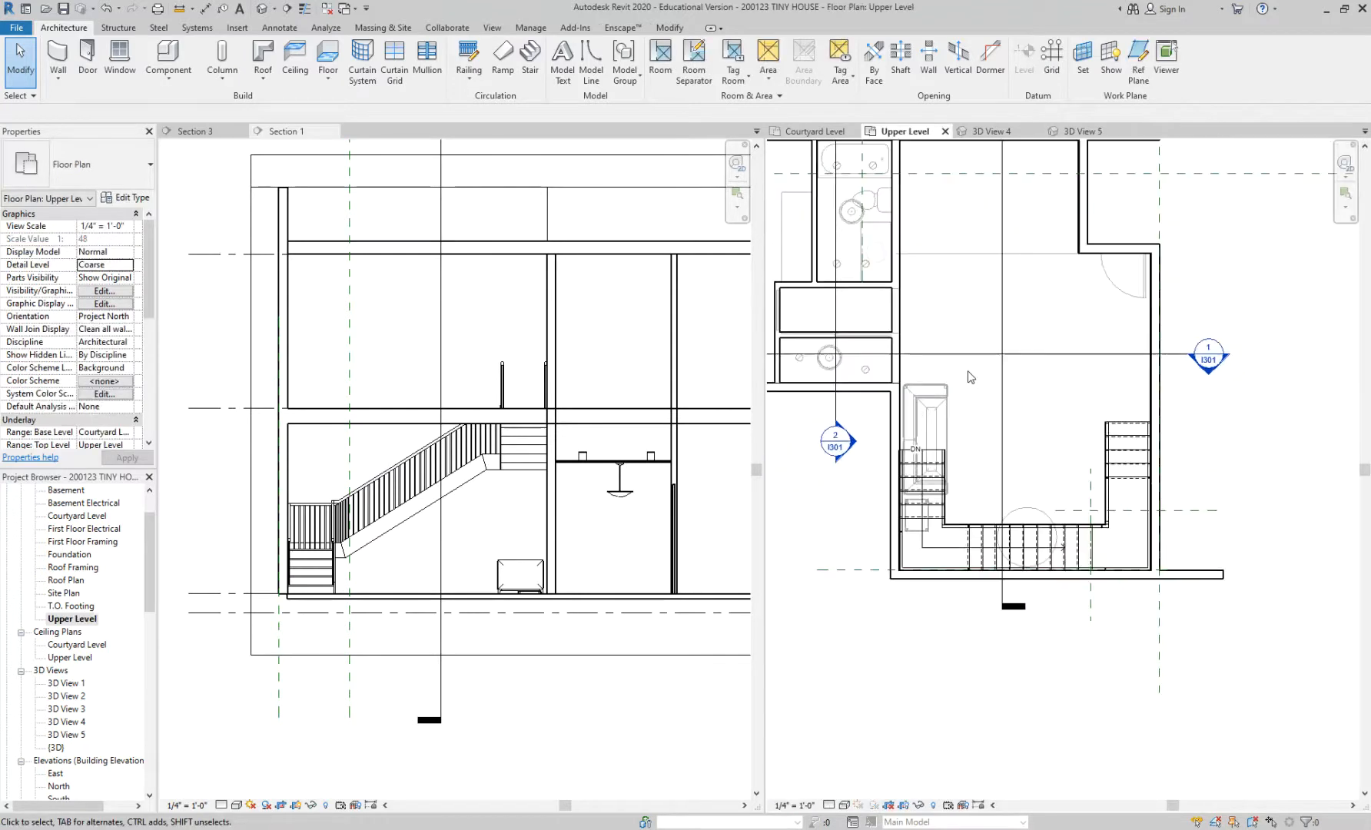
middle_drag(974, 271, 971, 328)
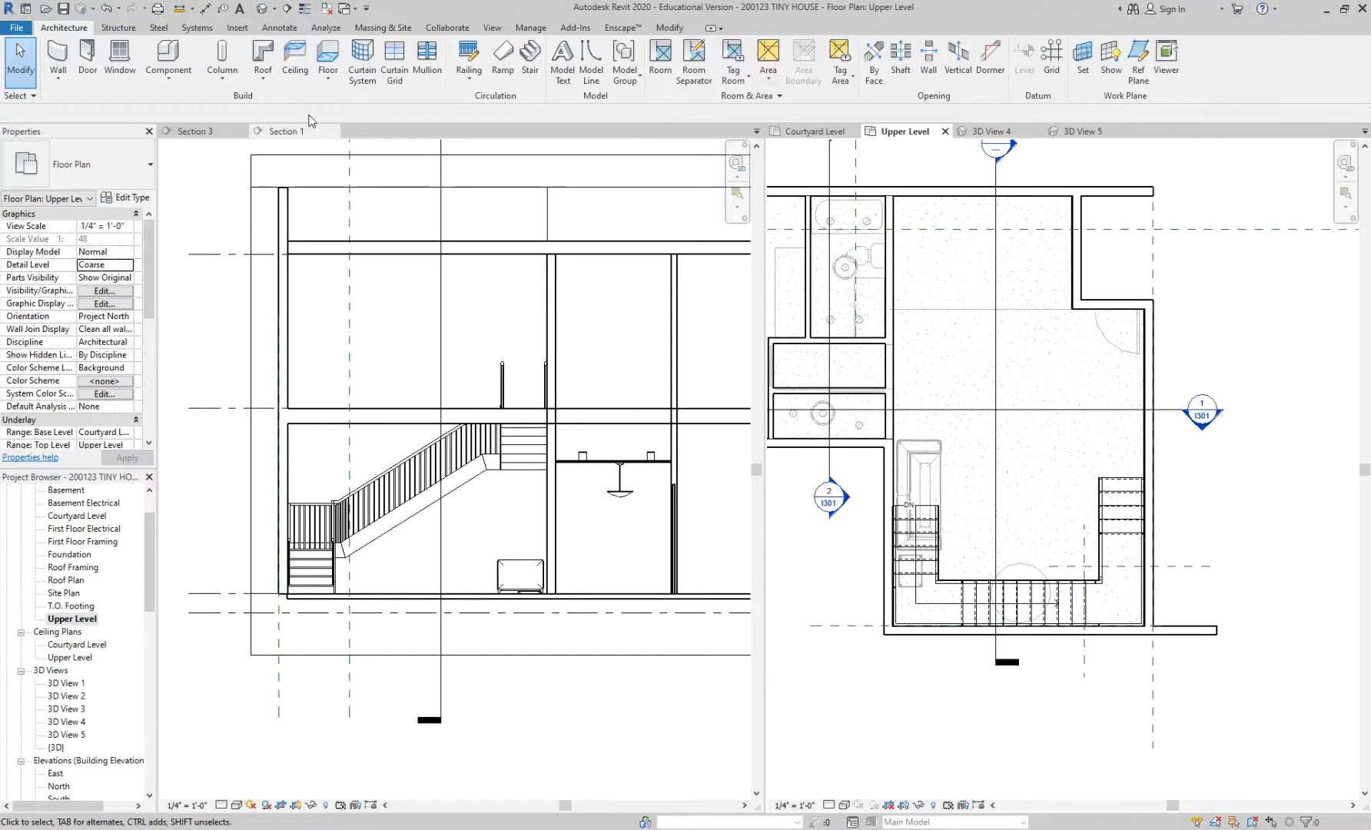
click(274, 9)
click(282, 43)
click(906, 199)
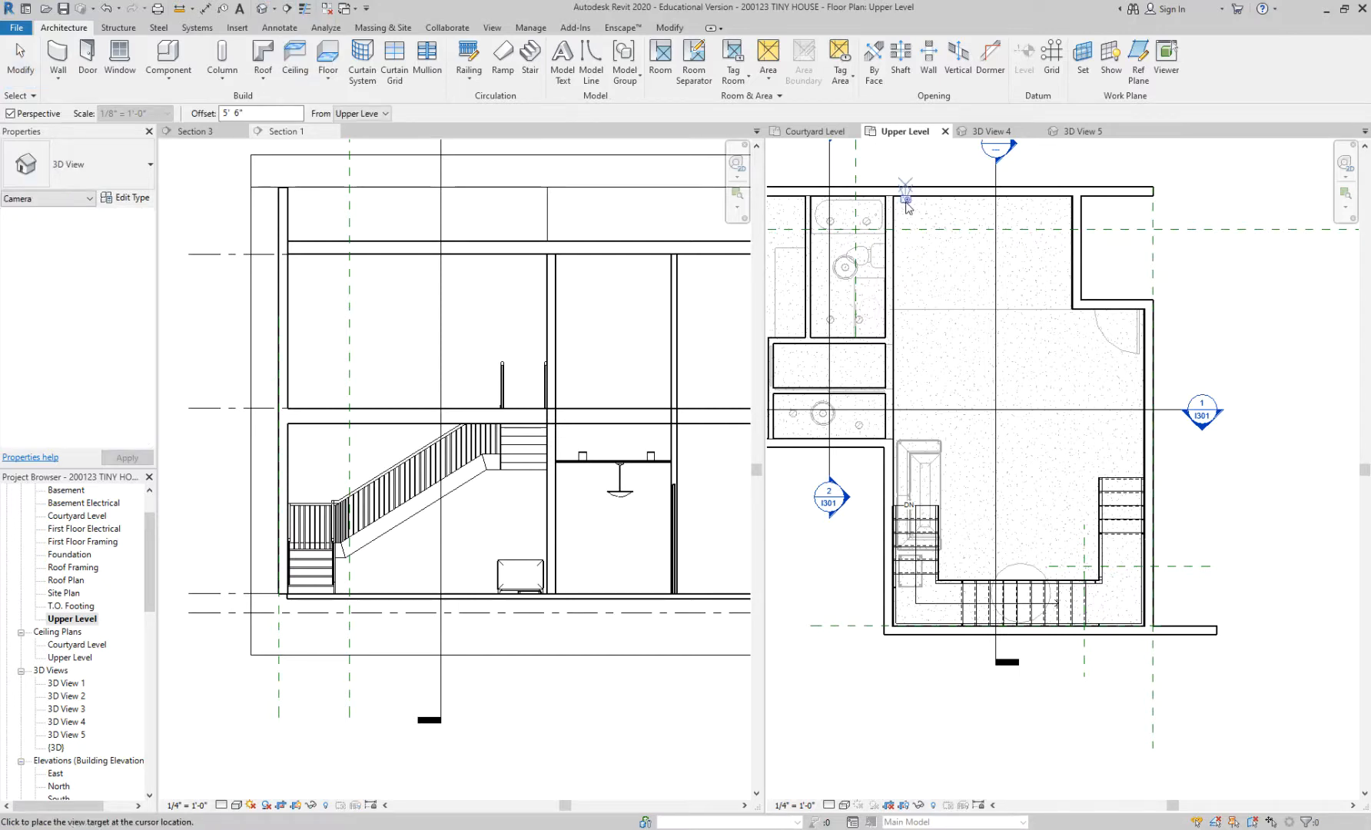
click(1086, 689)
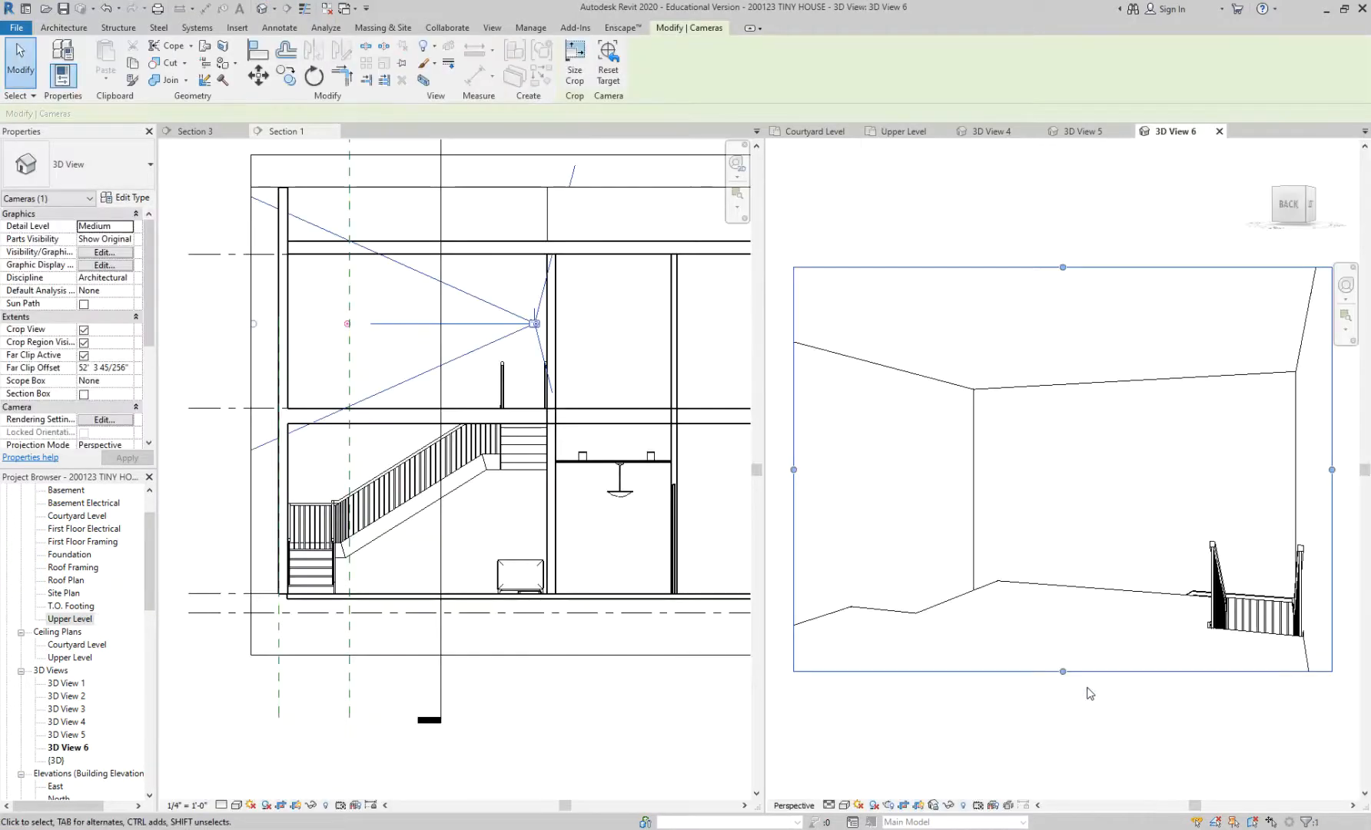
Step: Examine the Upper Level floor and stair opening from above in the new camera view
scroll(1017, 517, down, 1)
click(976, 559)
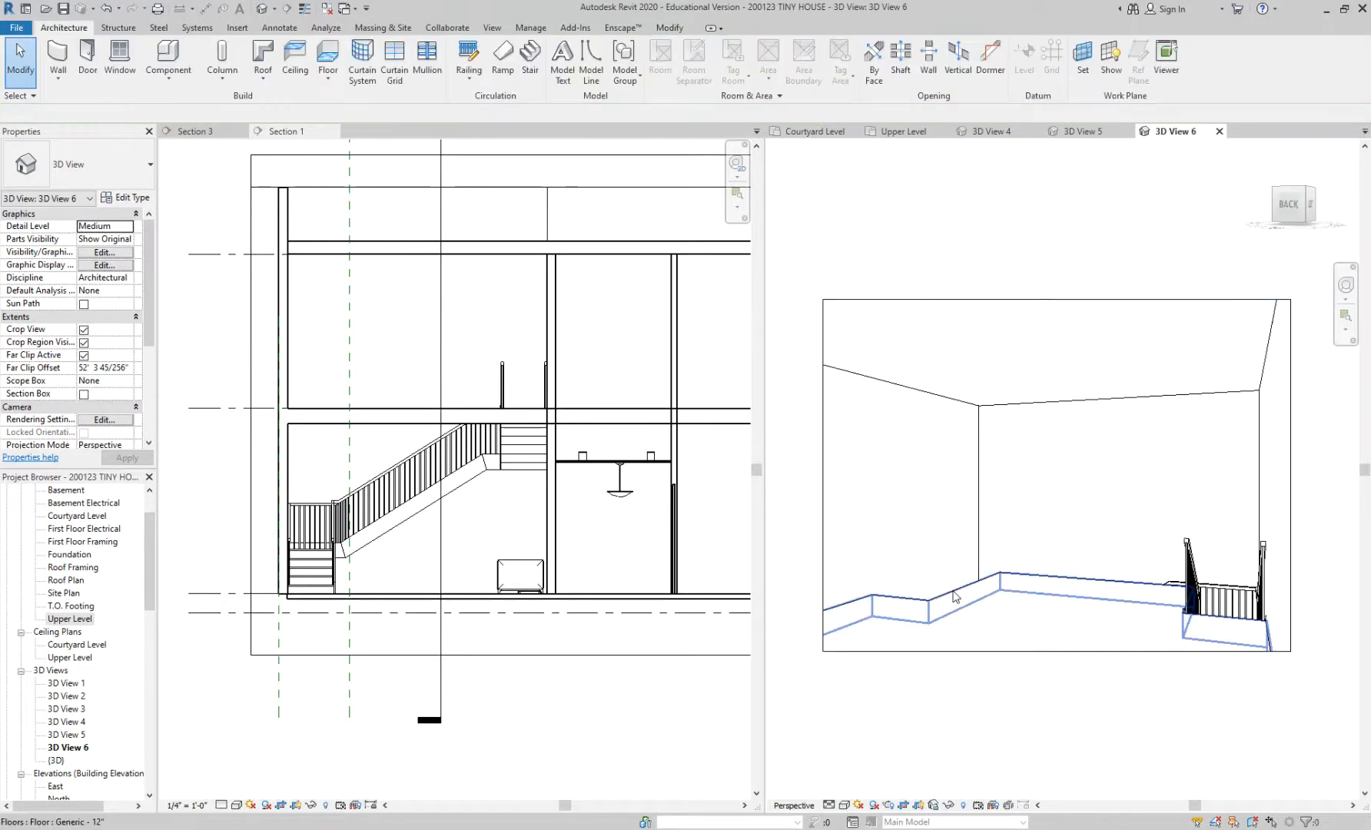
click(953, 591)
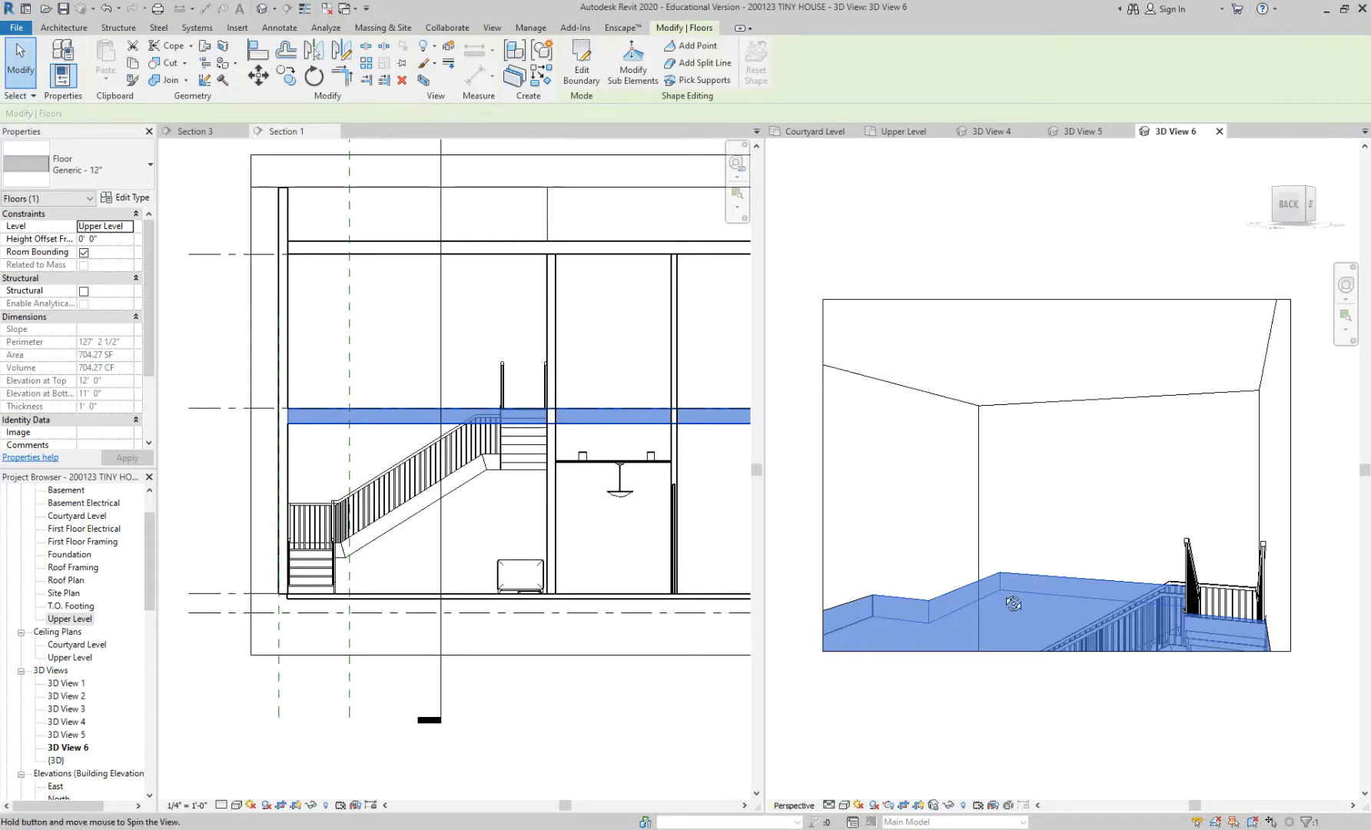
shift+middle_drag(1013, 604, 1010, 712)
scroll(1012, 720, down, 2)
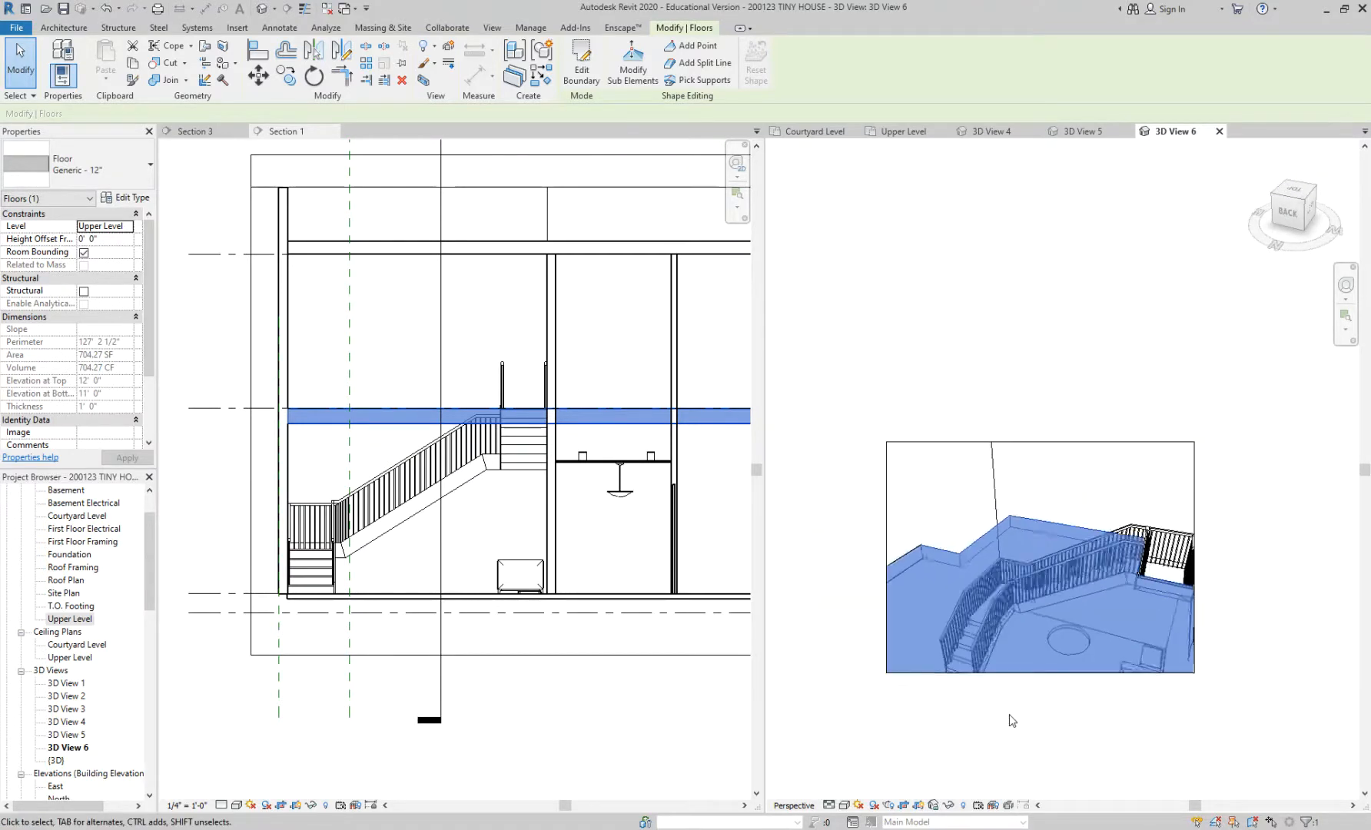
key(Escape)
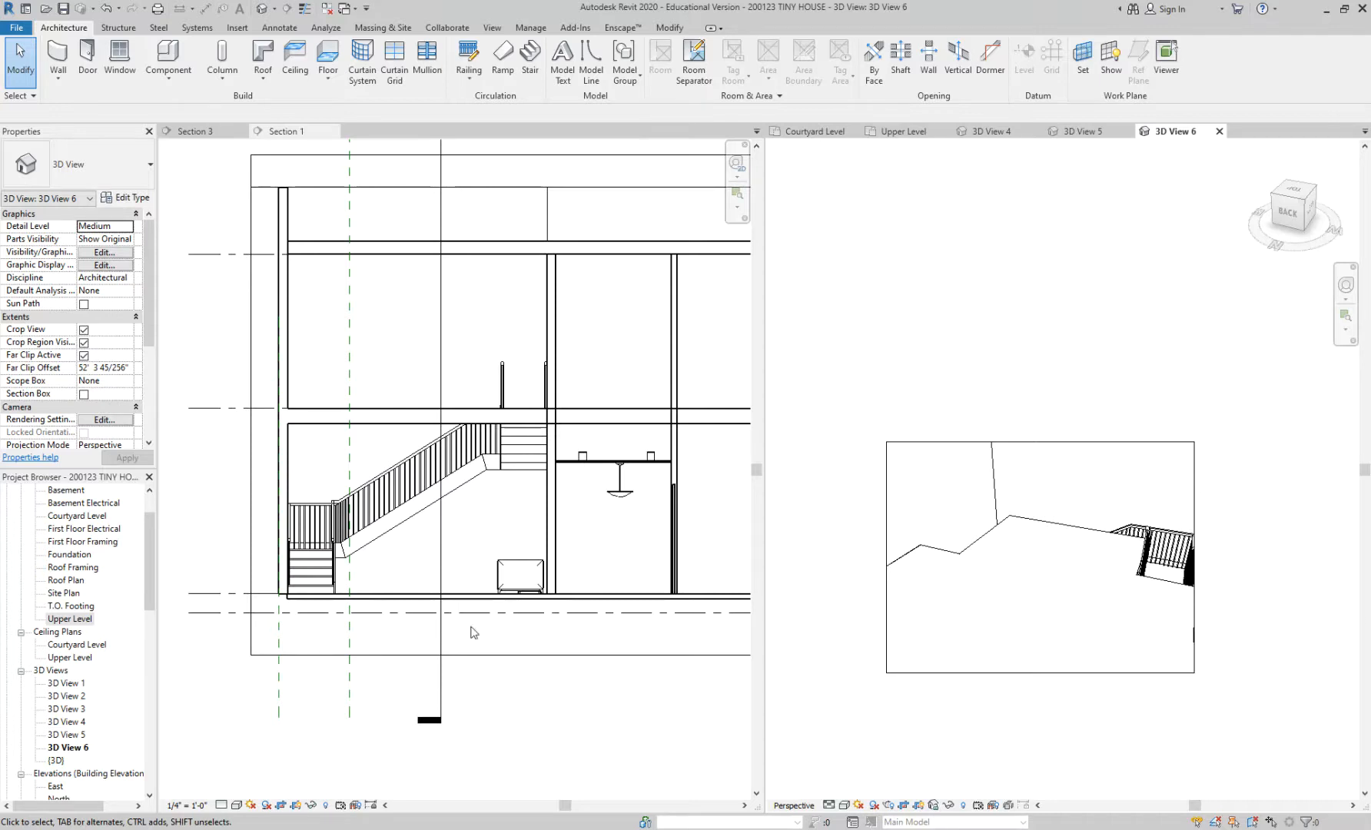
Step: Change the stair's inner railing in Section 1 to the Glass Panel - Bottom Fill type
scroll(372, 535, up, 2)
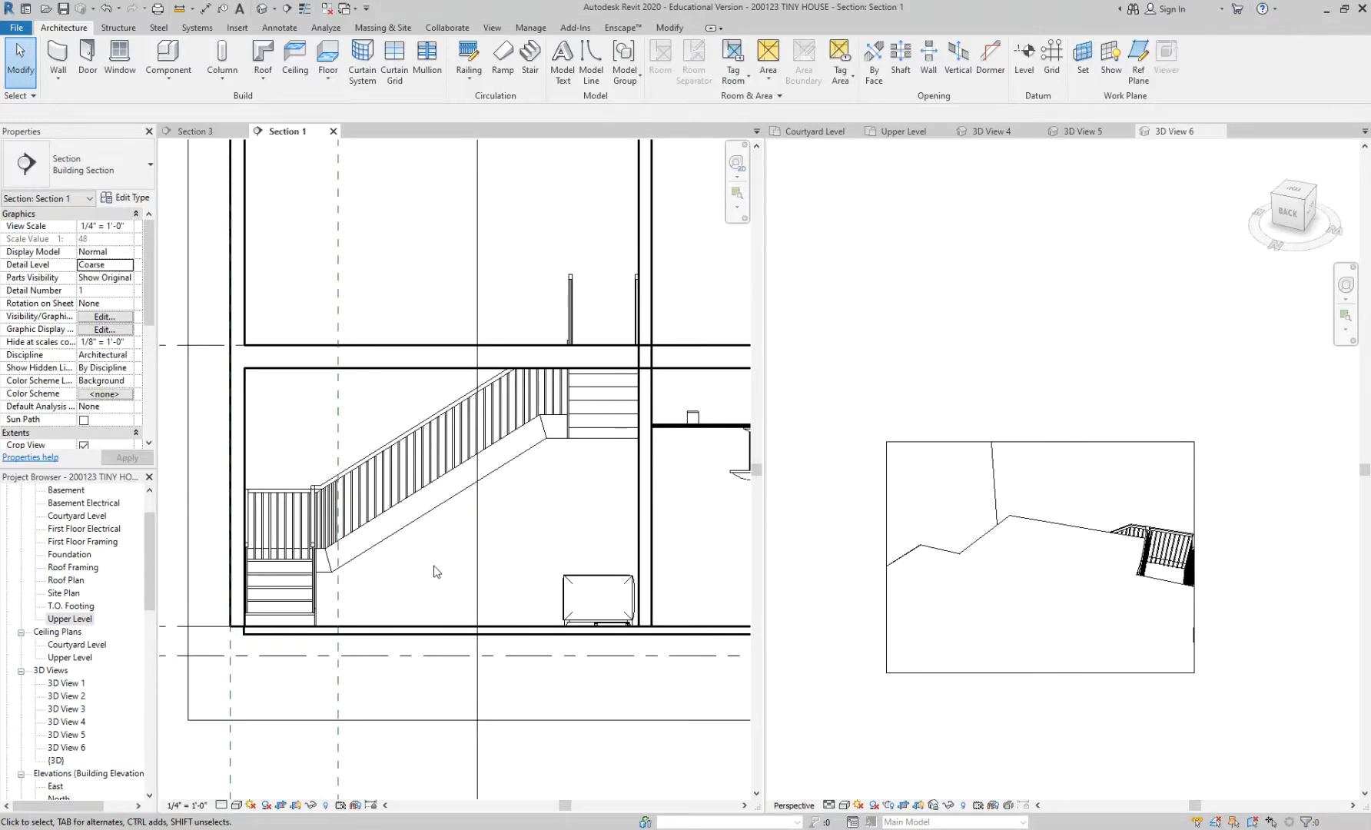
scroll(442, 573, up, 1)
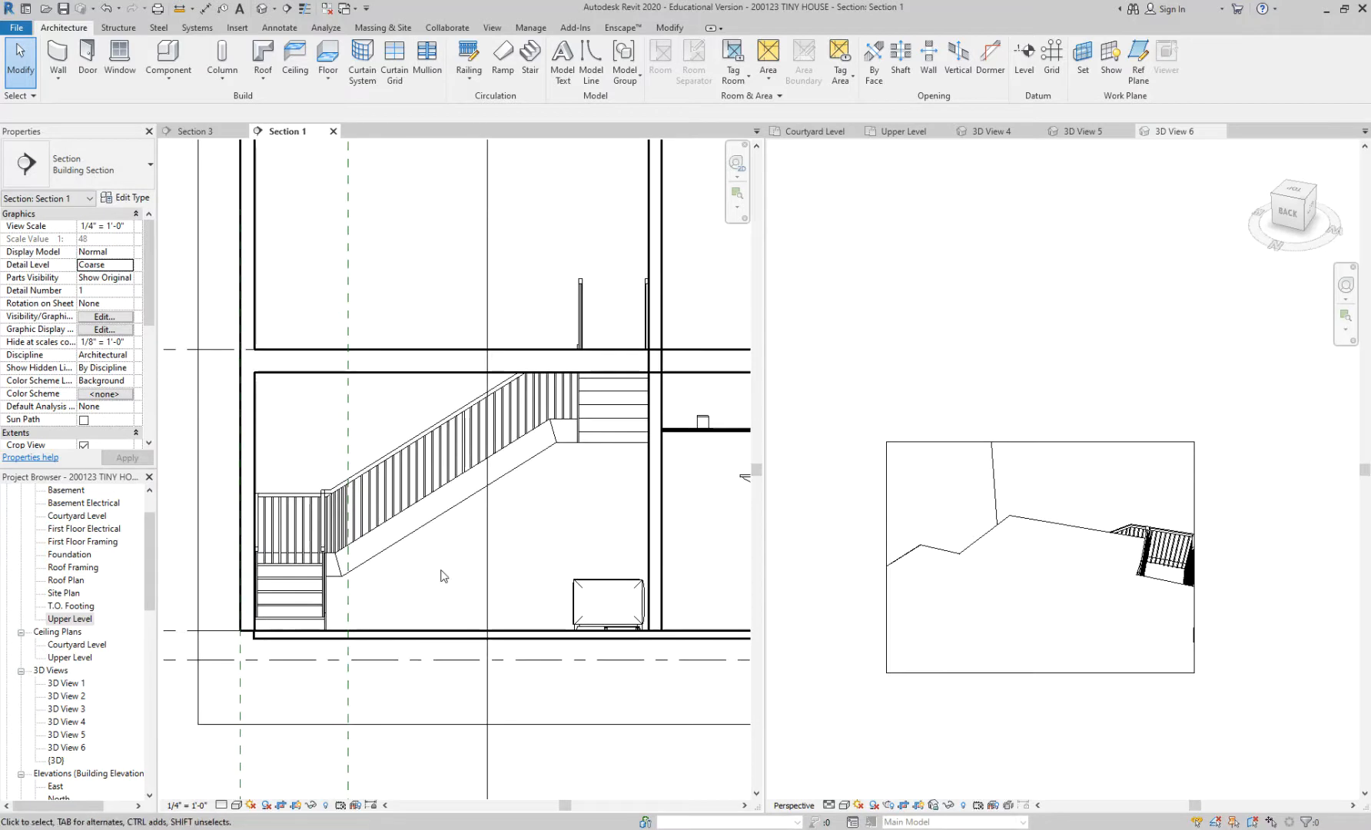
scroll(441, 575, up, 1)
middle_drag(442, 574, 472, 575)
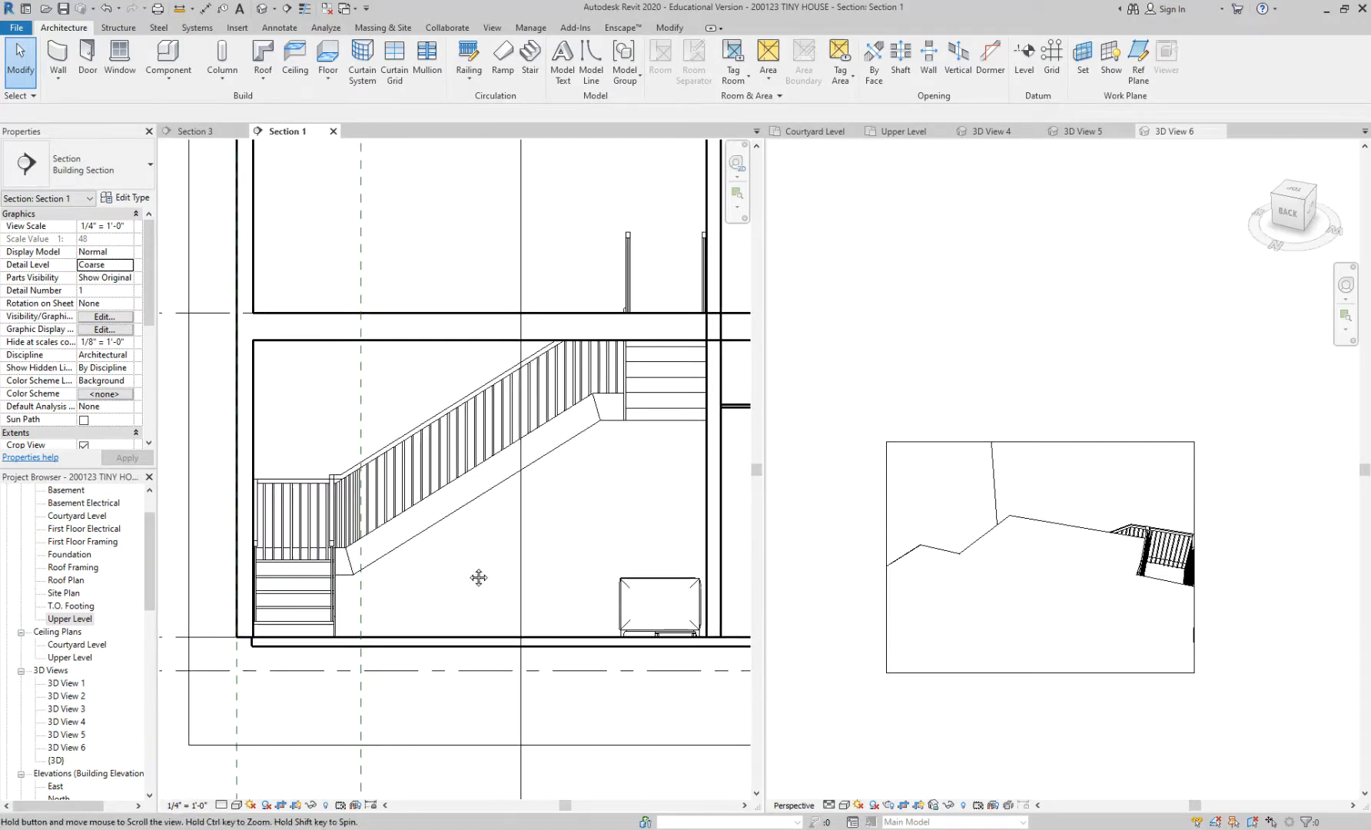
click(447, 435)
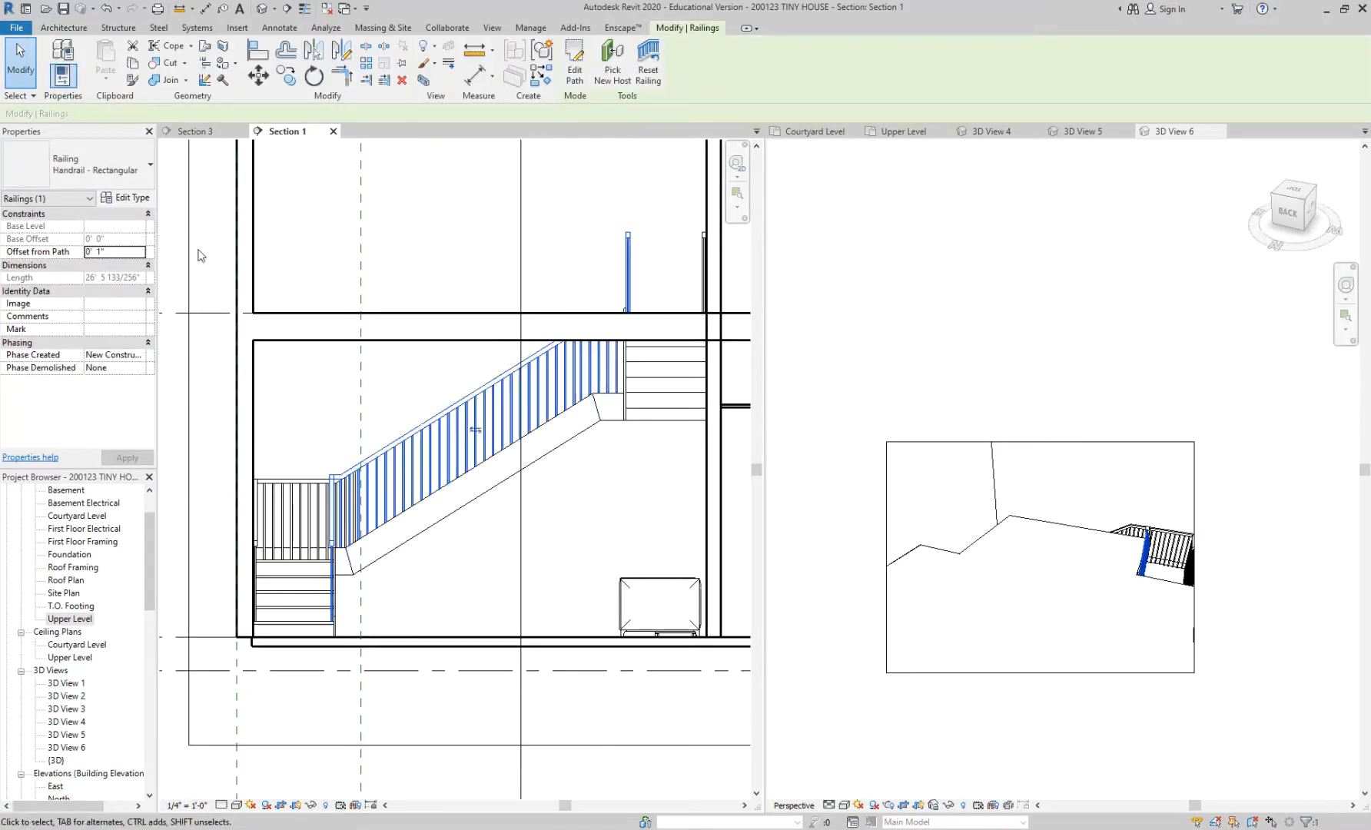
click(102, 187)
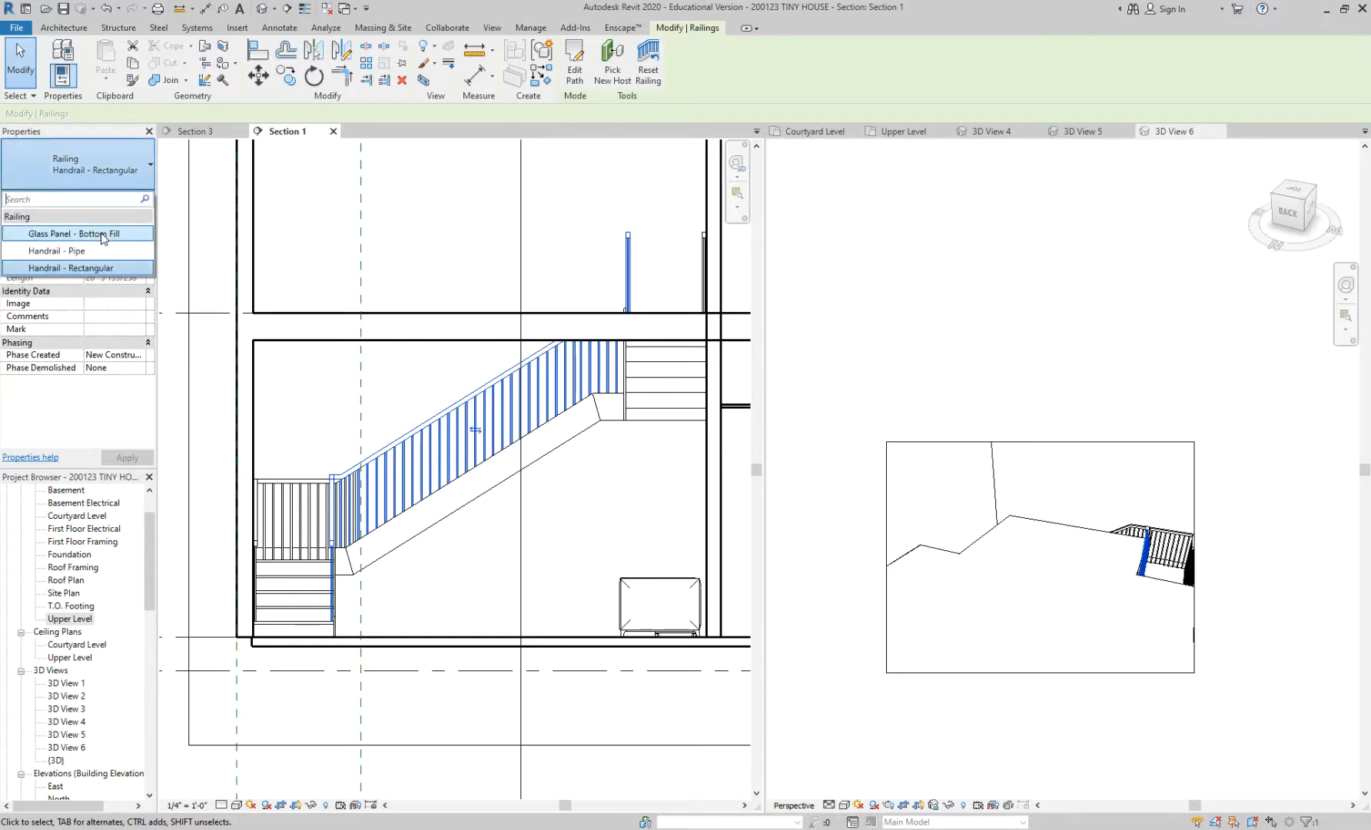
click(104, 239)
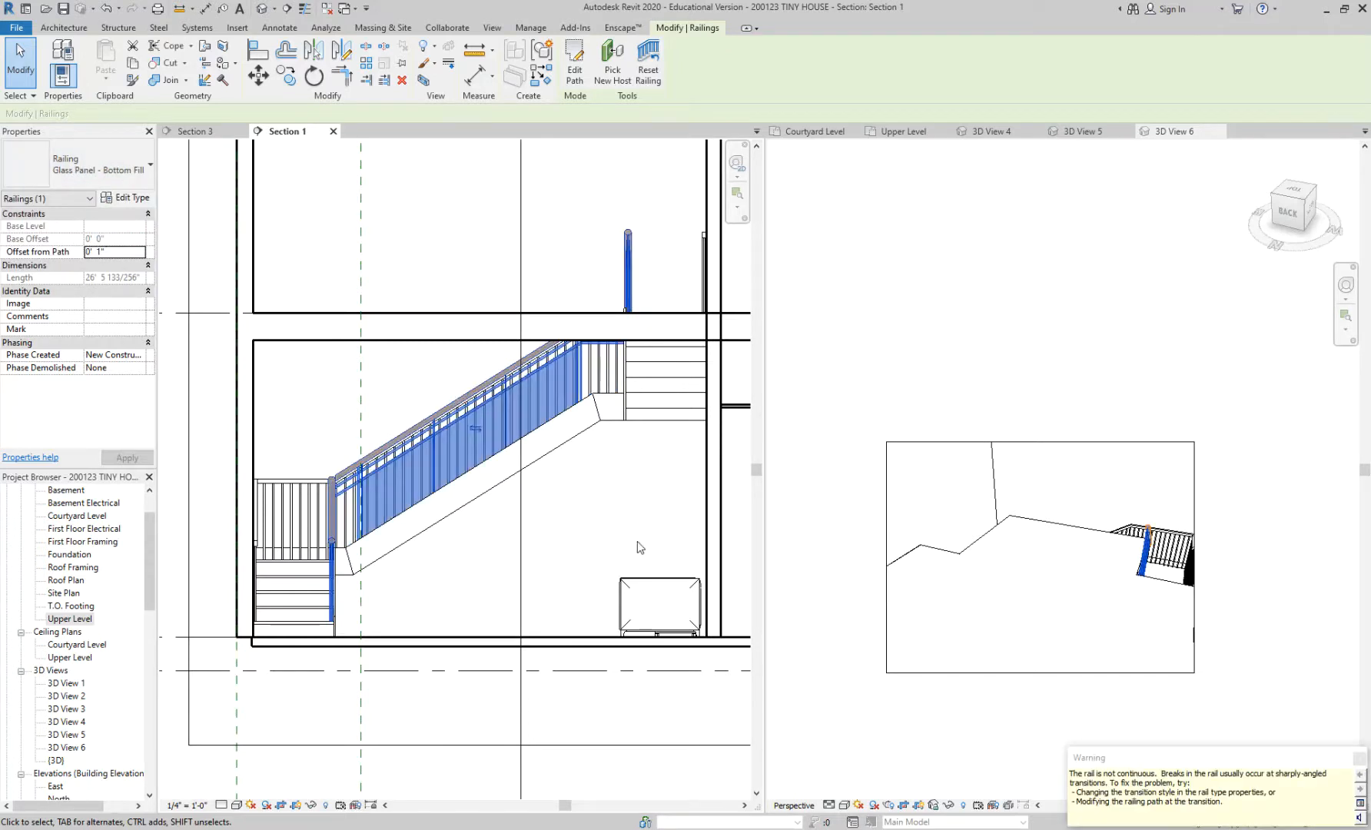
click(473, 603)
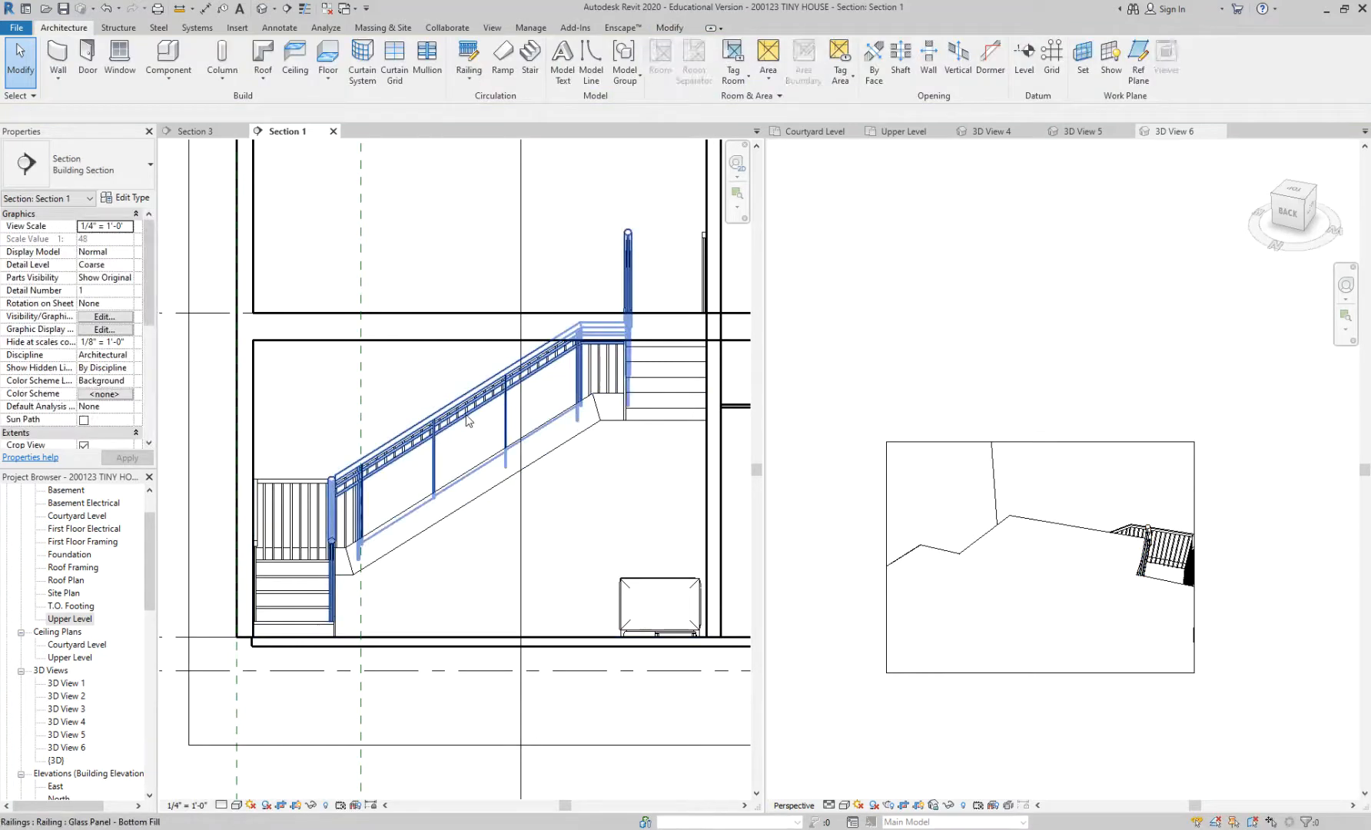
Step: Change the stair's inner railing in Section 1 to the Handrail - Pipe type
click(468, 420)
click(113, 163)
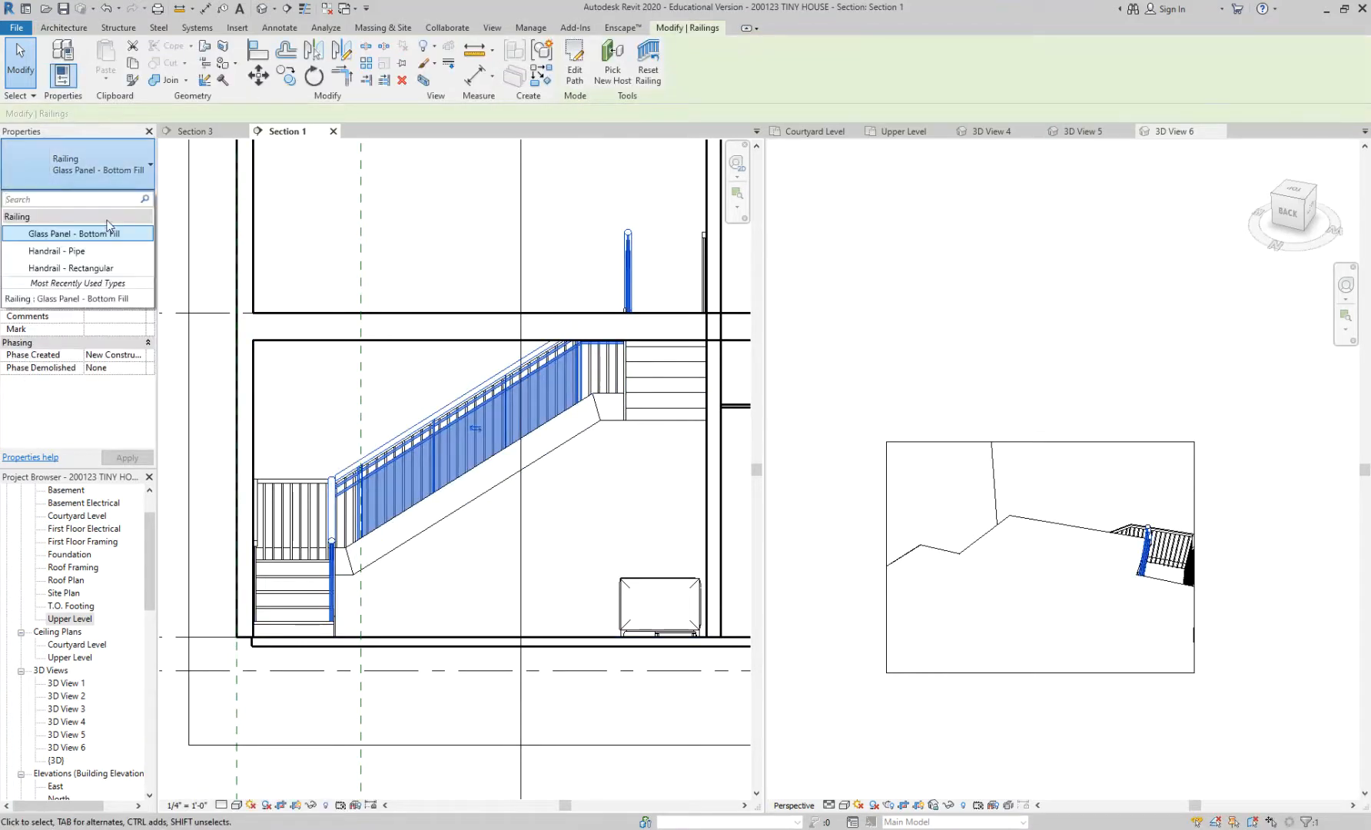
click(104, 252)
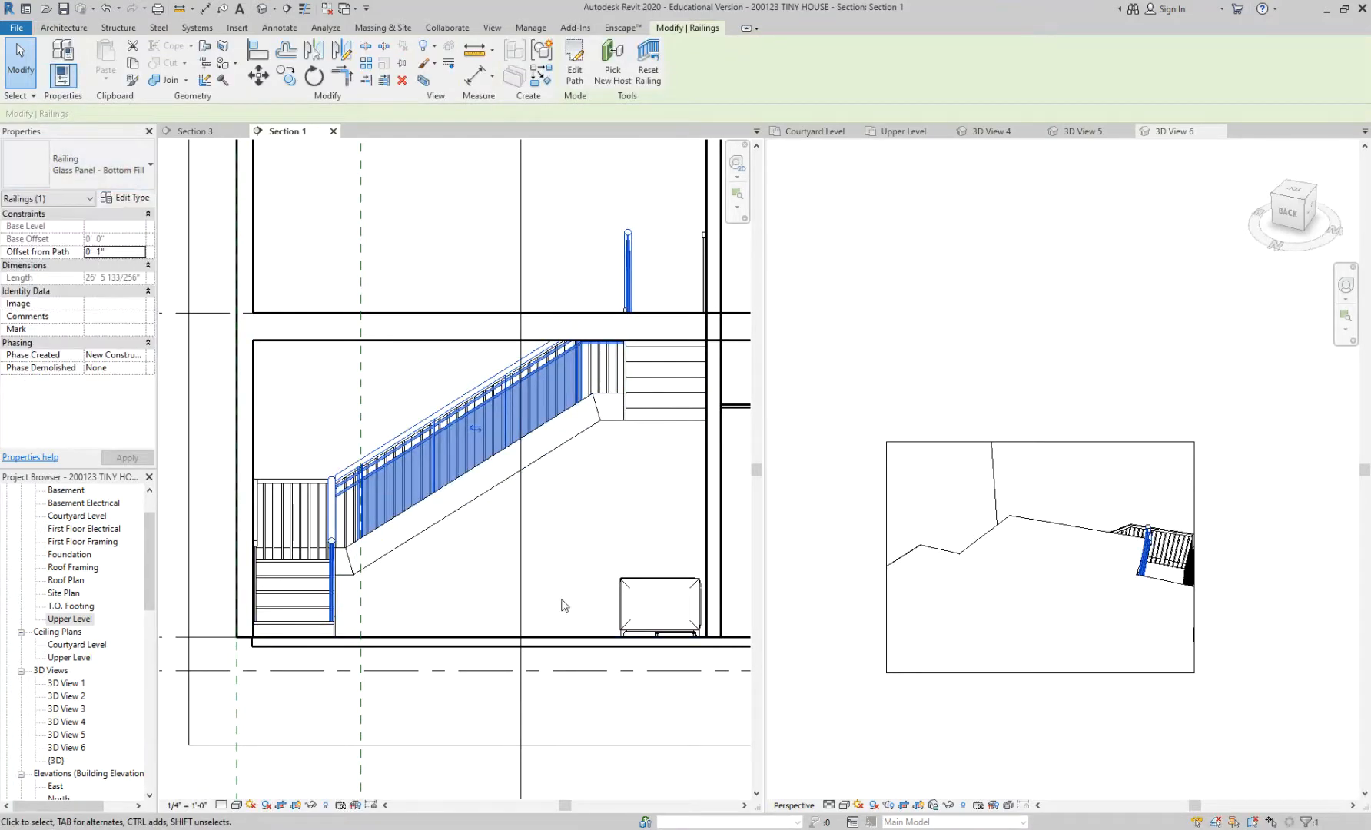
click(474, 568)
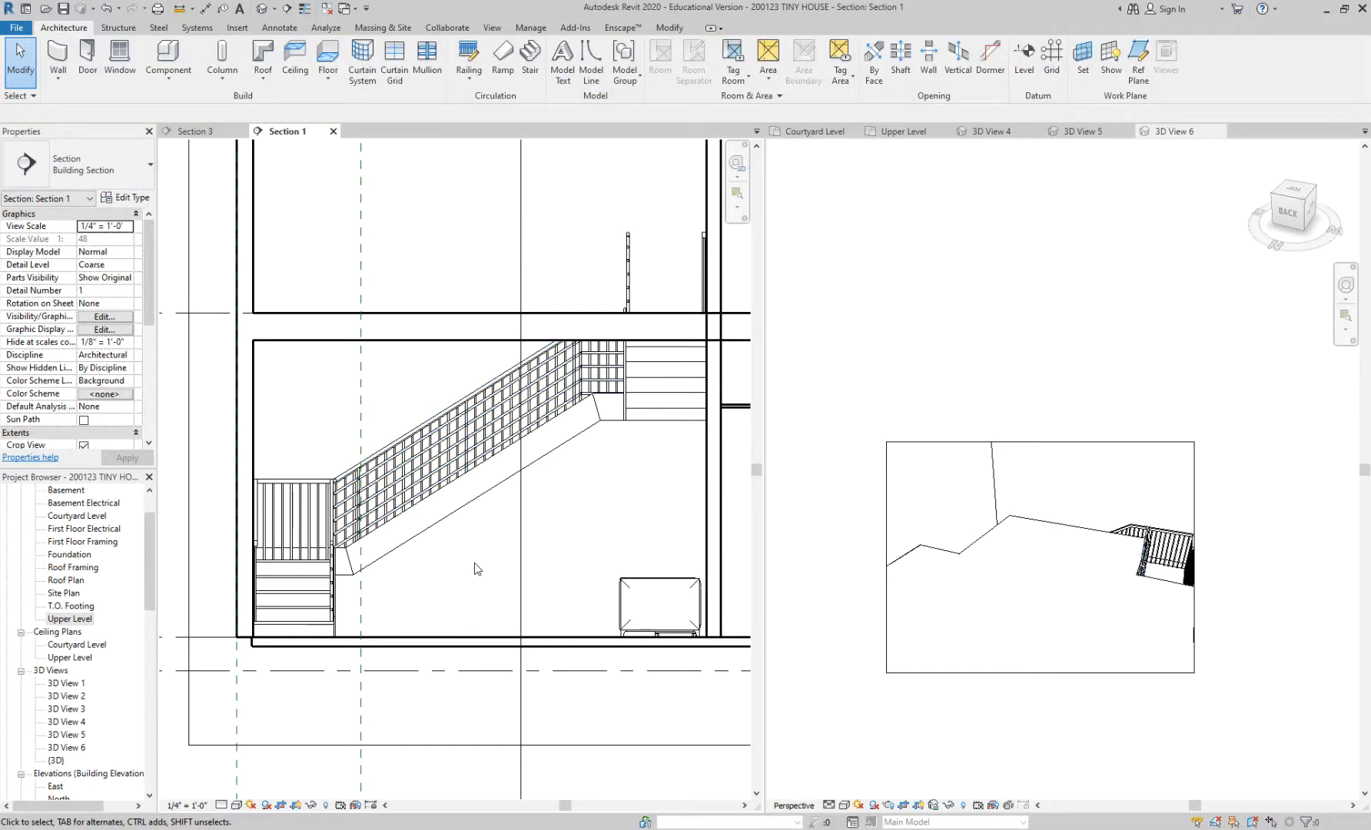
Step: Change the stair's outer wall-side railing in Section 1 to the Handrail - Pipe type
click(286, 486)
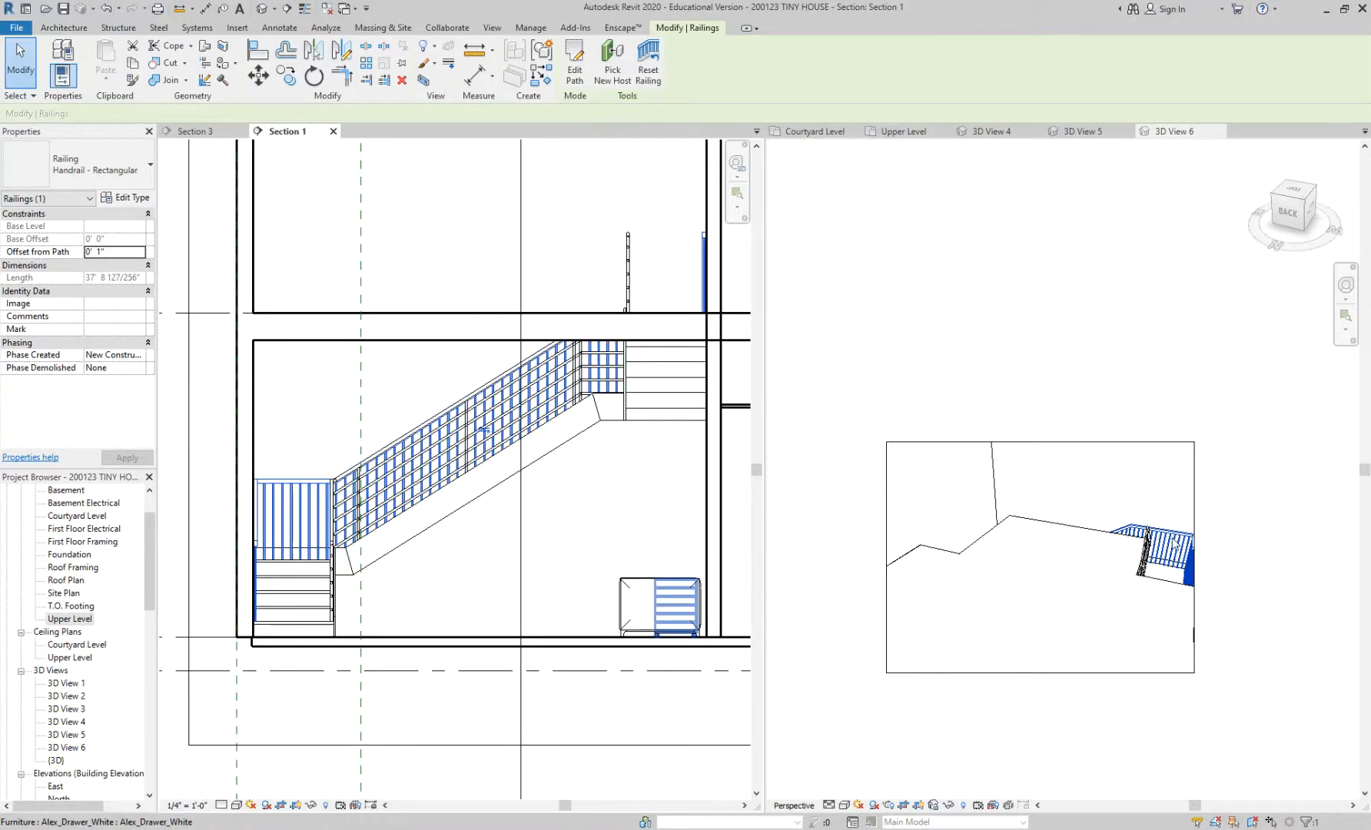
click(108, 171)
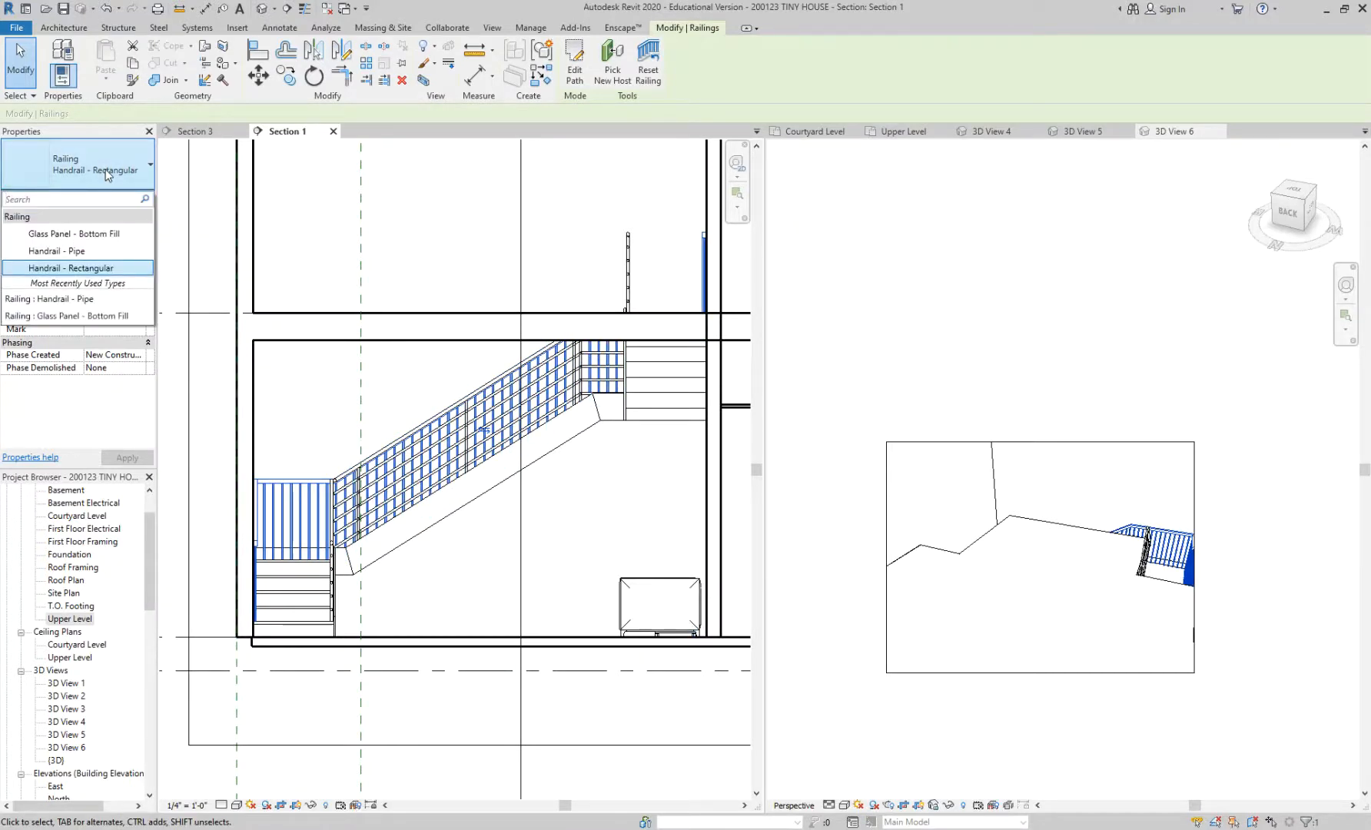
click(98, 252)
click(462, 577)
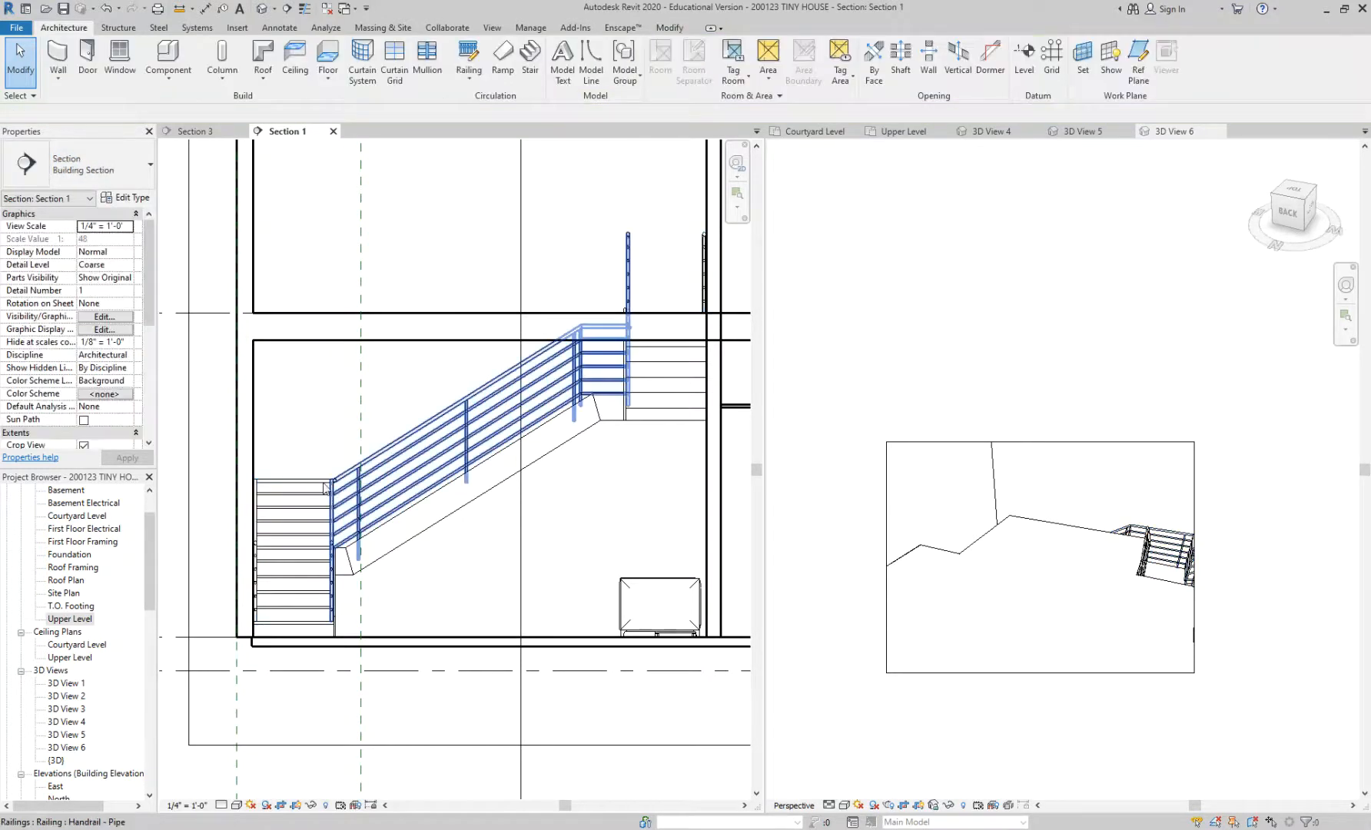
Step: Delete the stair's outer wall-side railing
click(307, 477)
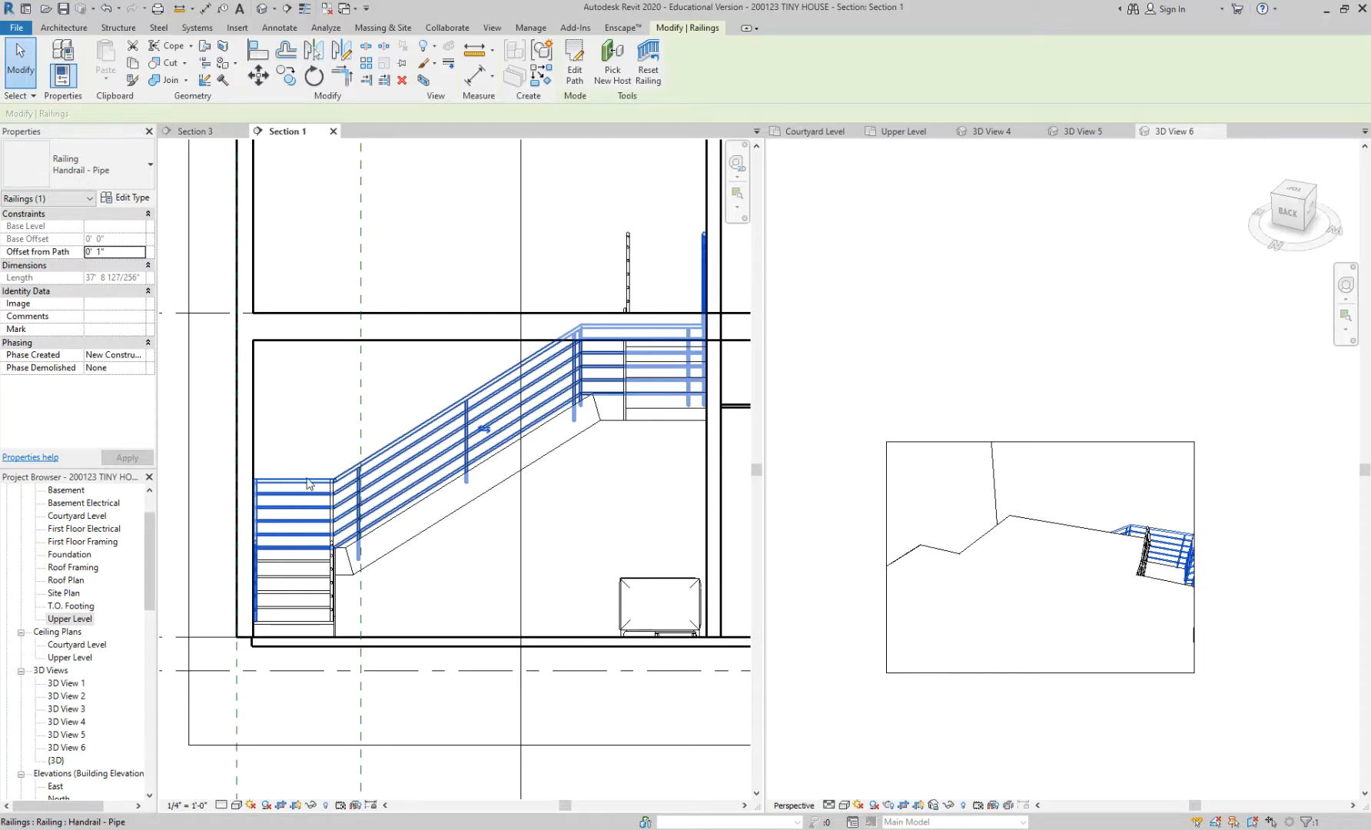
key(Delete)
key(ctrl+z)
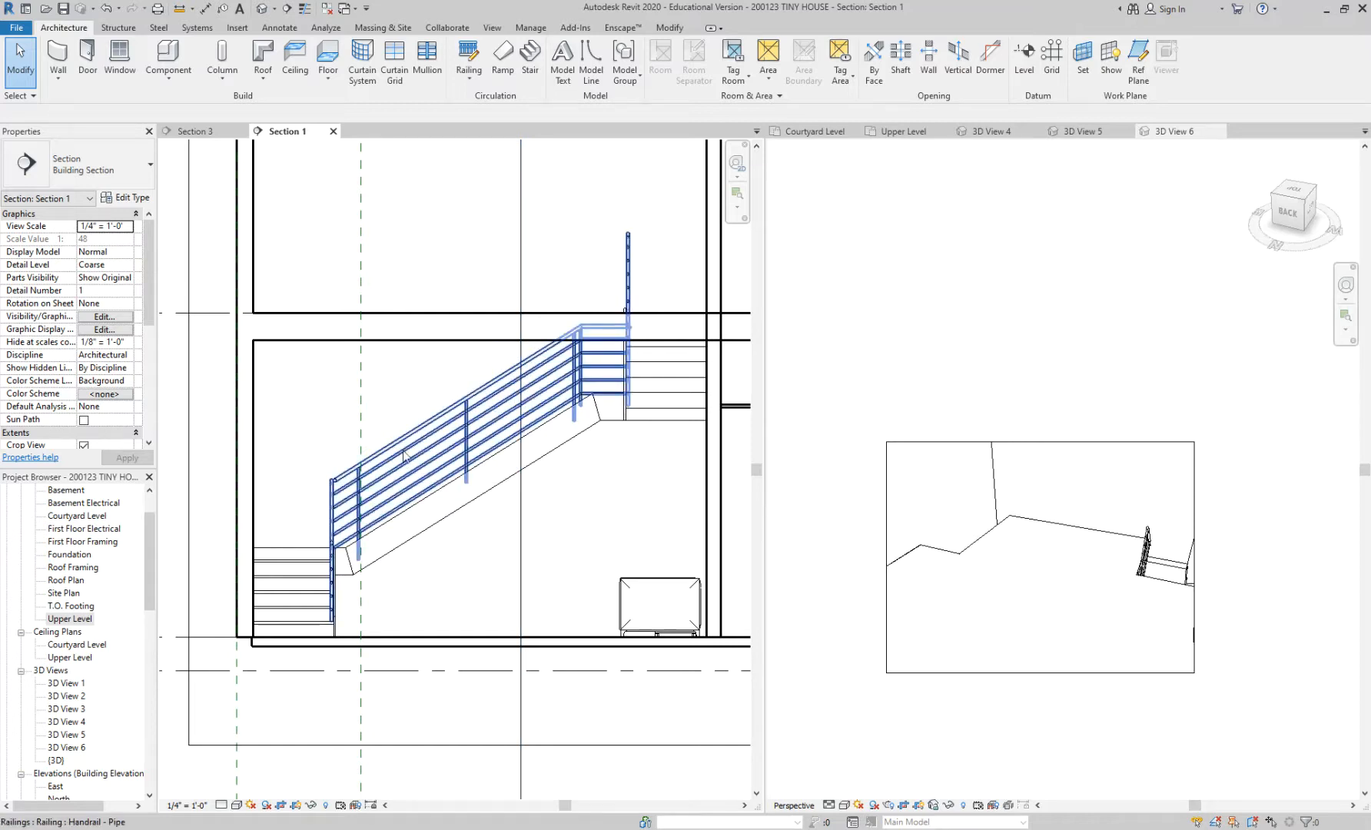
Step: Examine the inner stair railing in the Courtyard Level and Upper Level plans and the floor edge beside the stair in 3D View 6
click(814, 131)
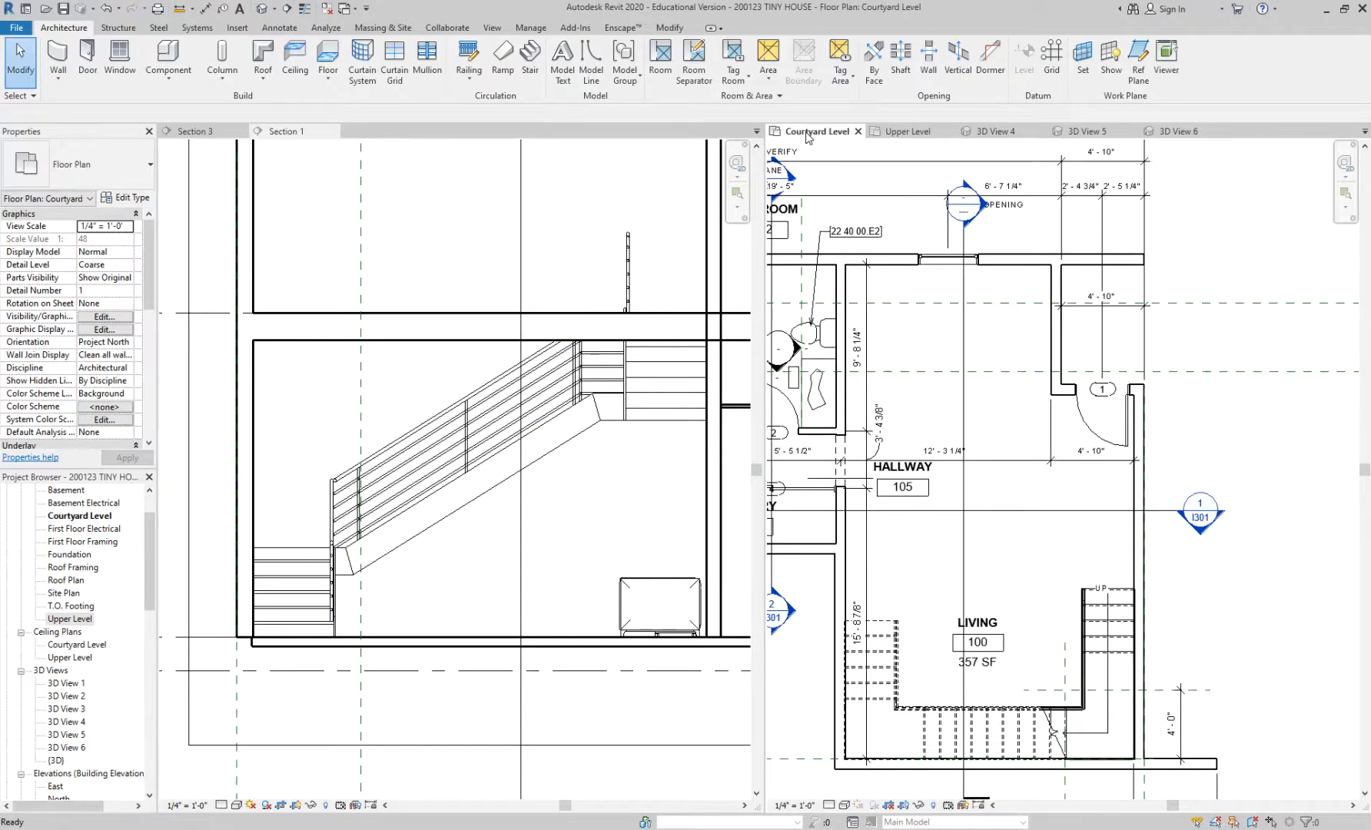
scroll(972, 530, up, 3)
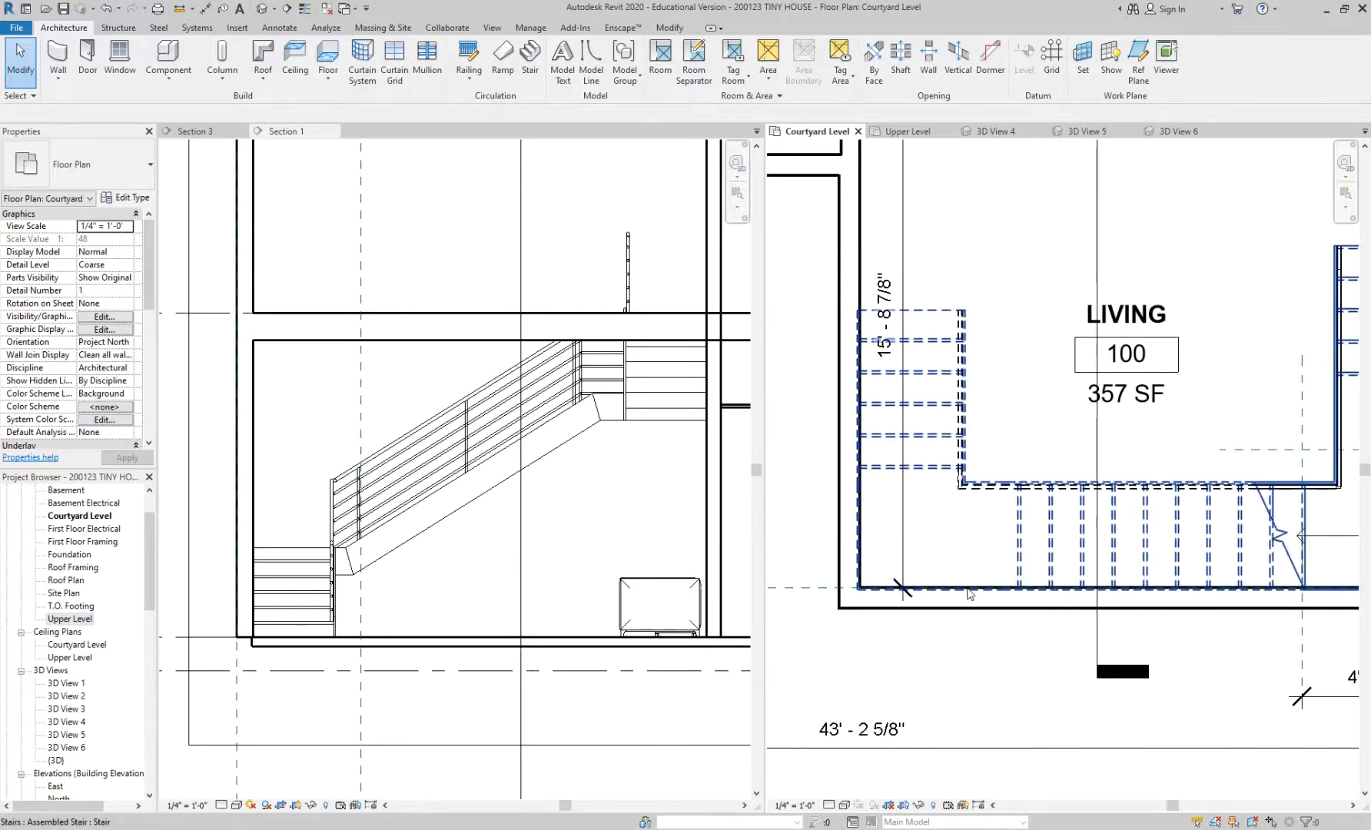
middle_drag(957, 530, 872, 570)
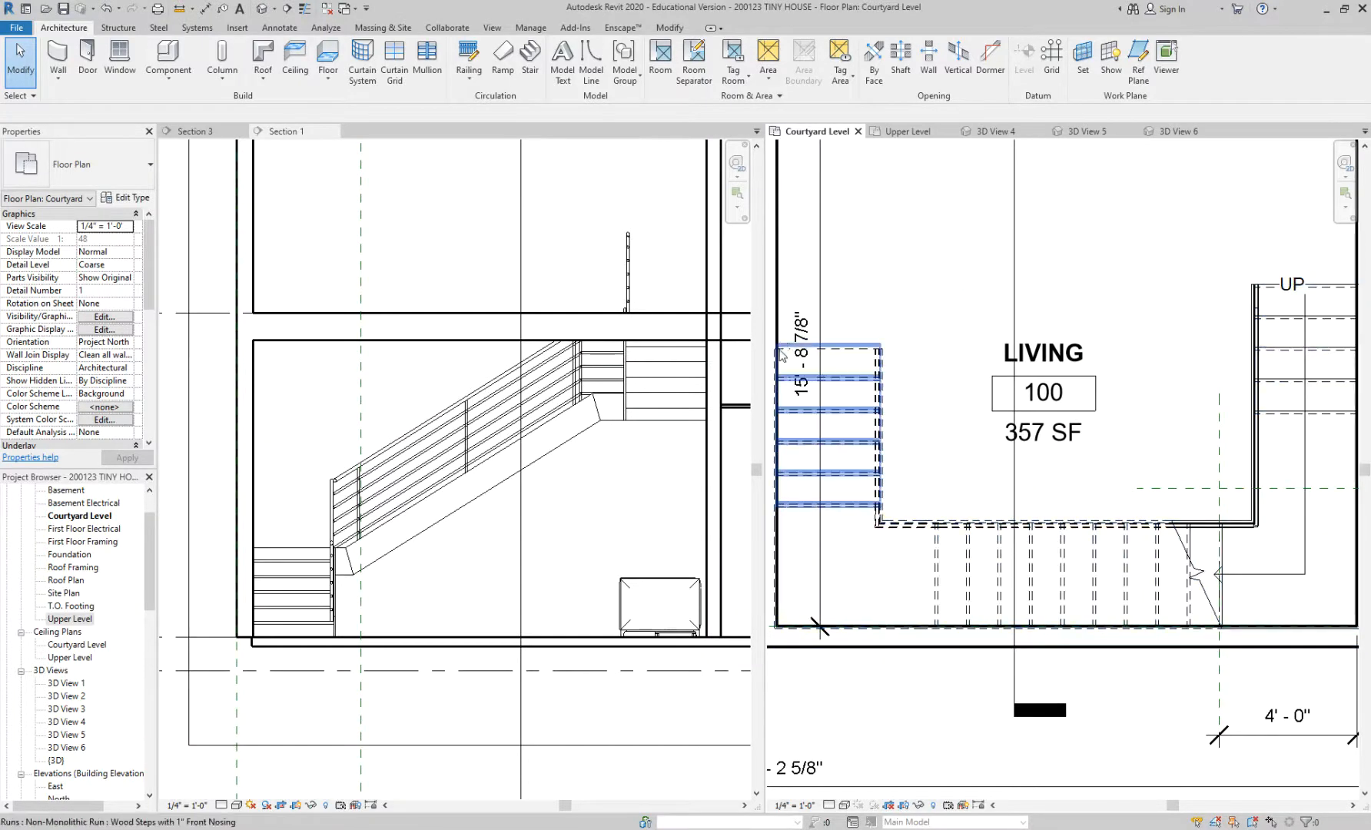
scroll(802, 624, down, 1)
scroll(802, 624, down, 1)
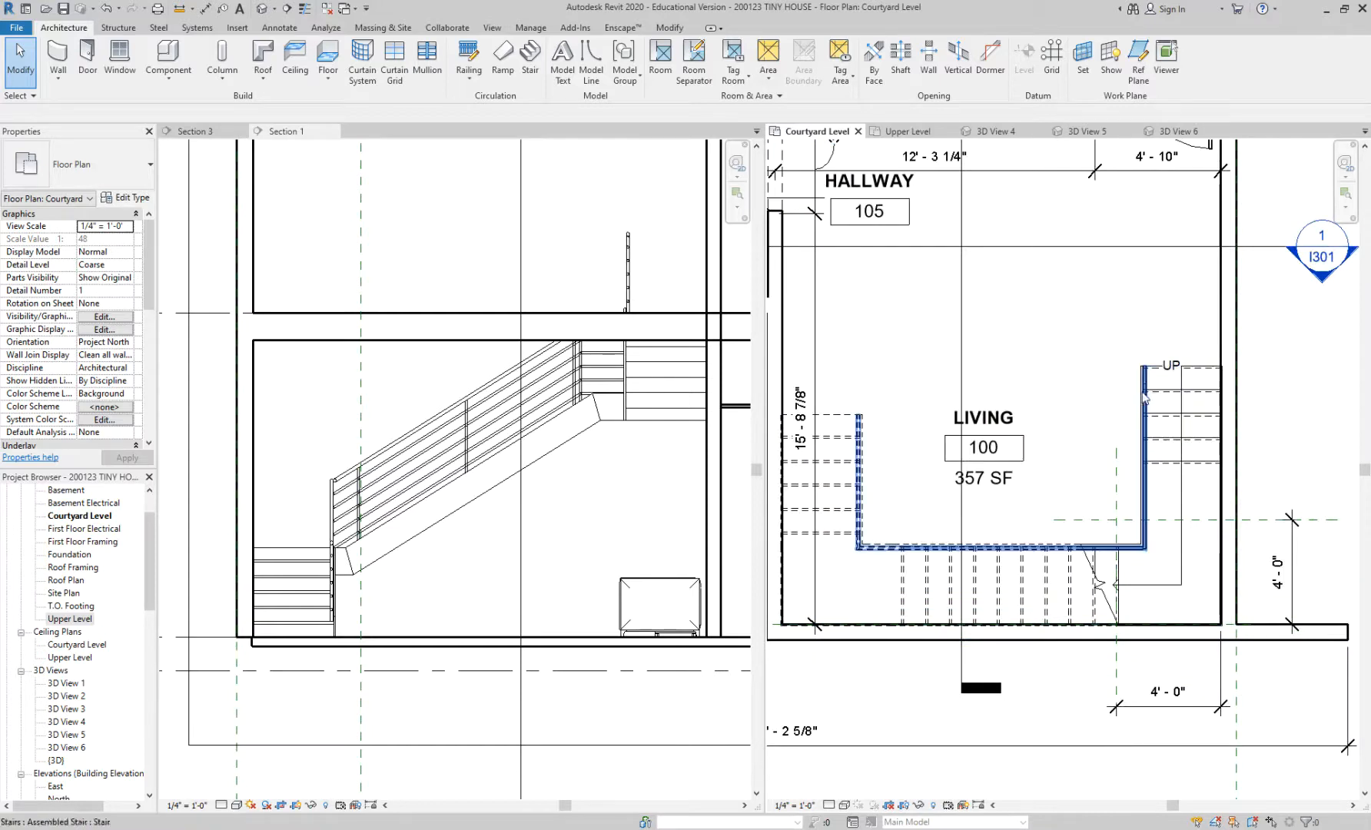
click(1147, 553)
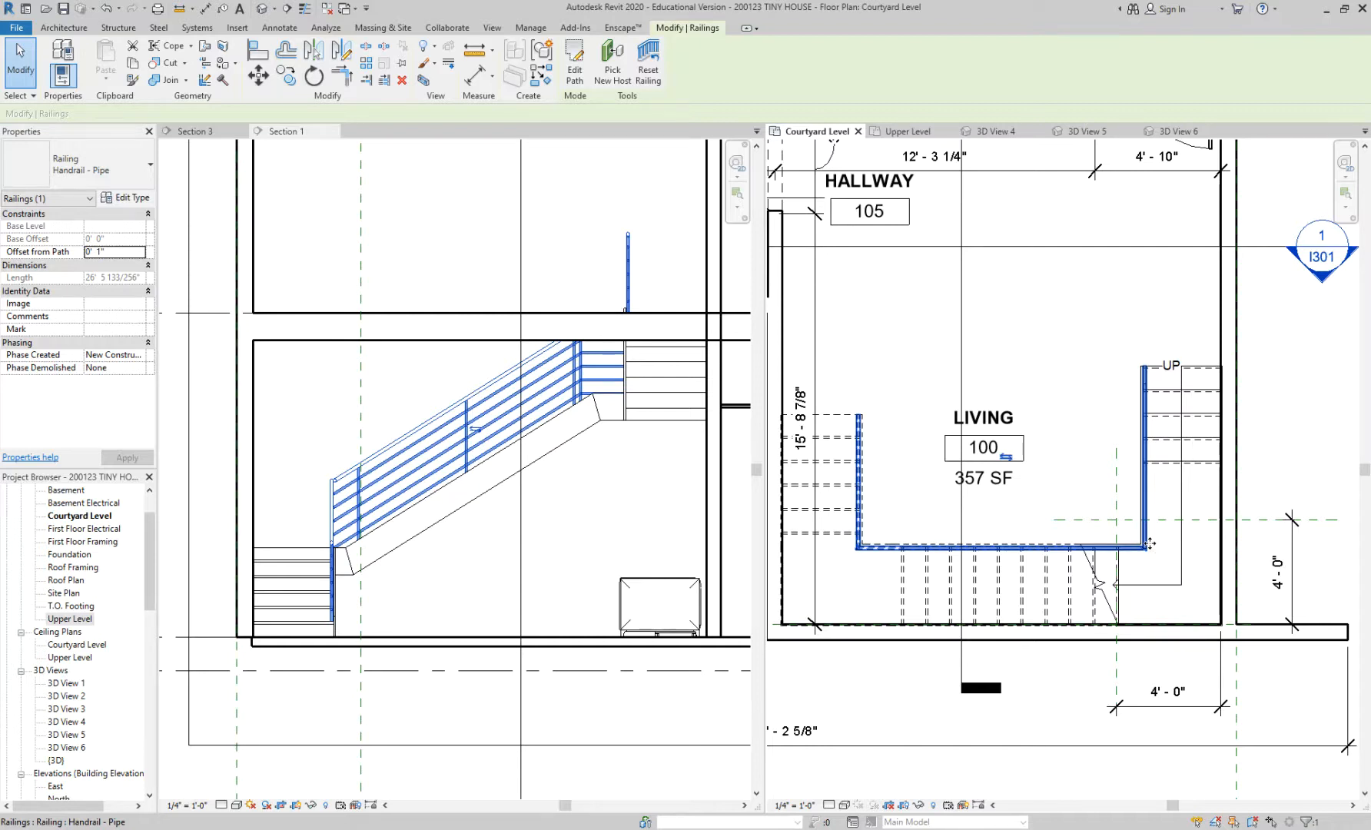
click(1075, 375)
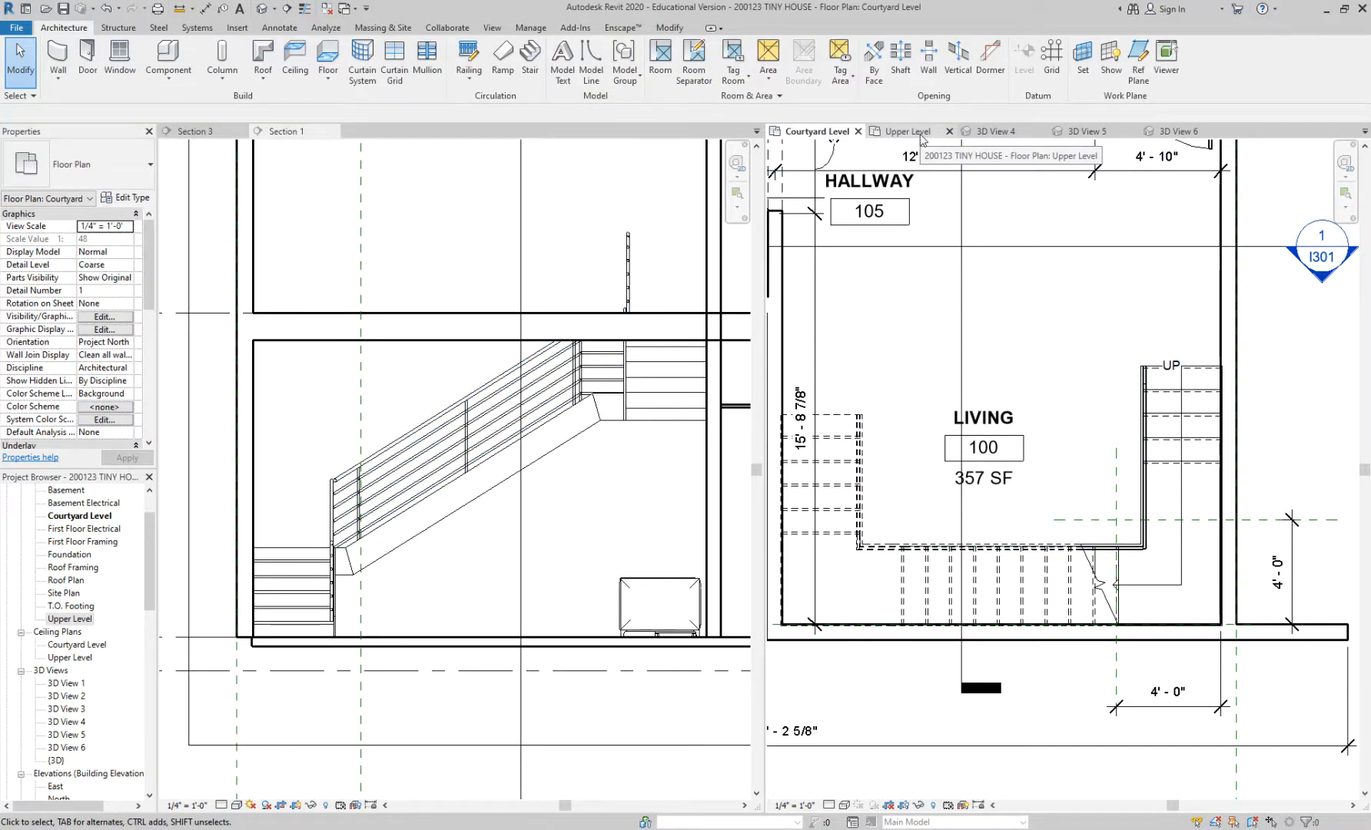
click(922, 136)
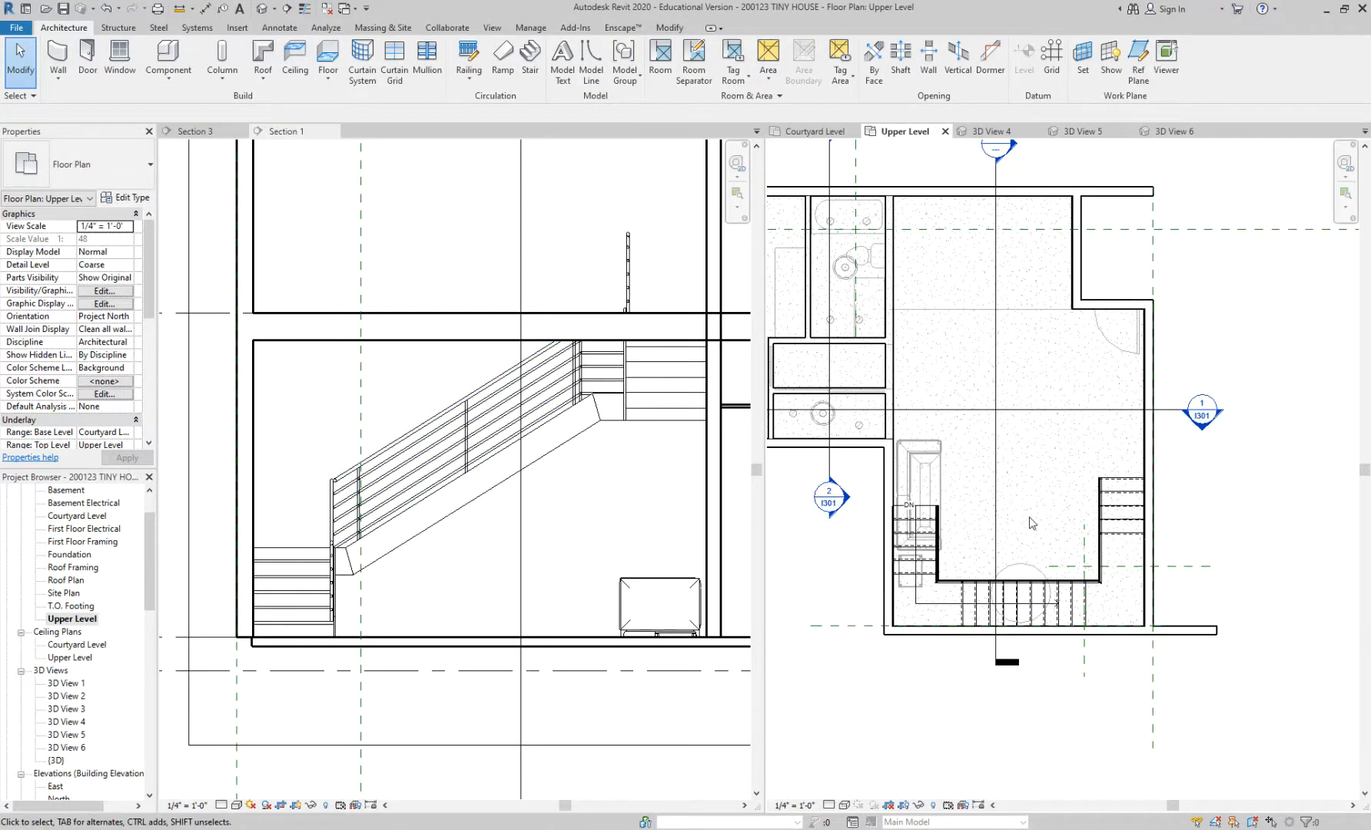
click(1171, 134)
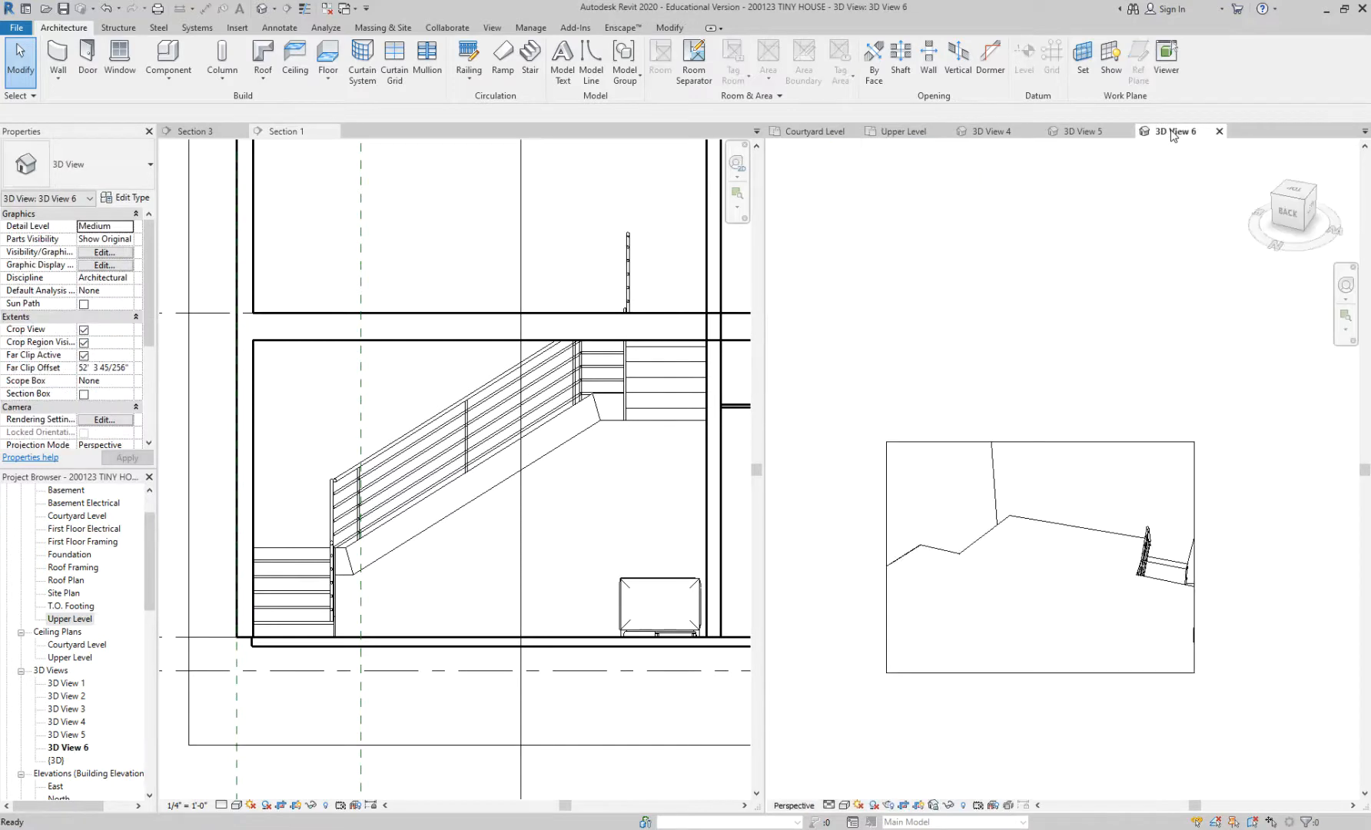
scroll(992, 612, up, 2)
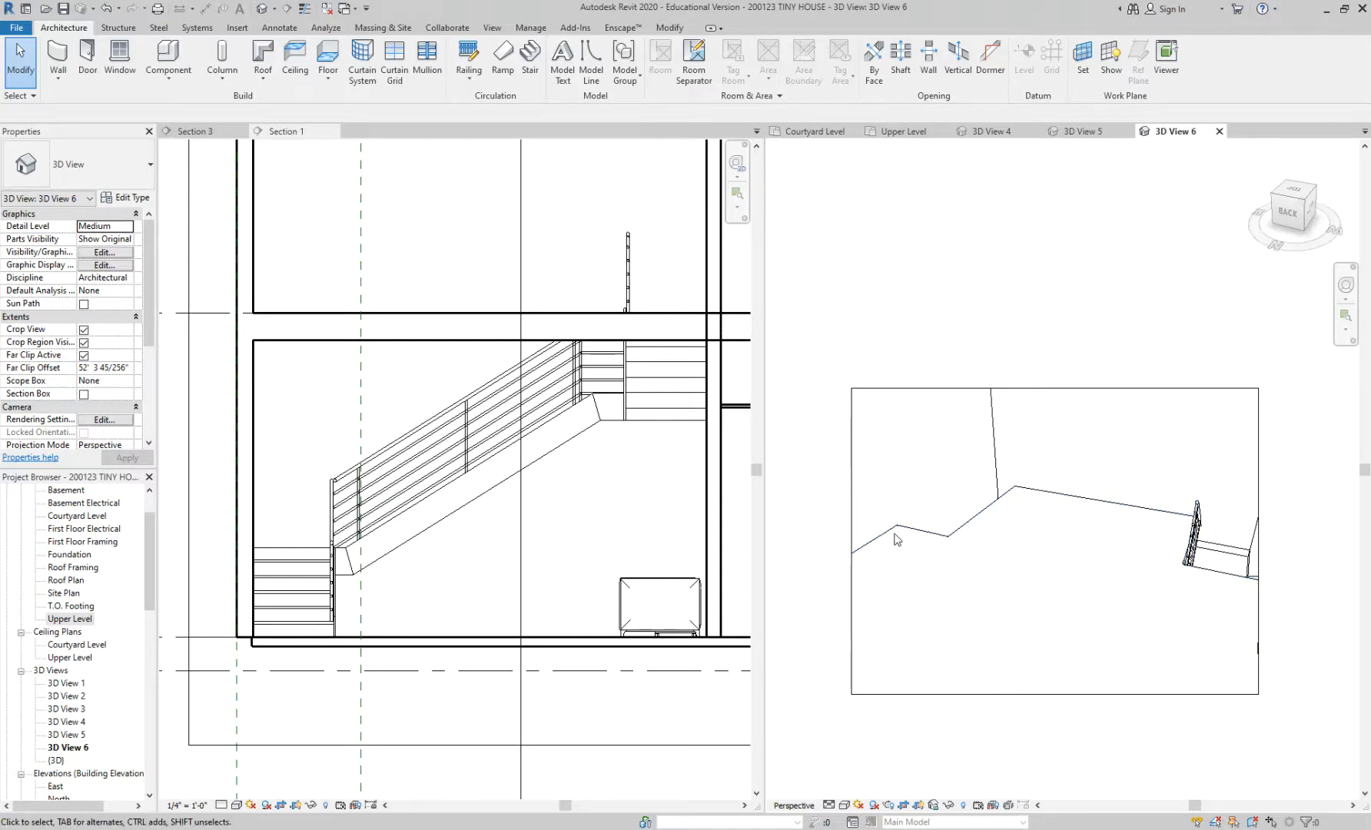
scroll(896, 539, up, 1)
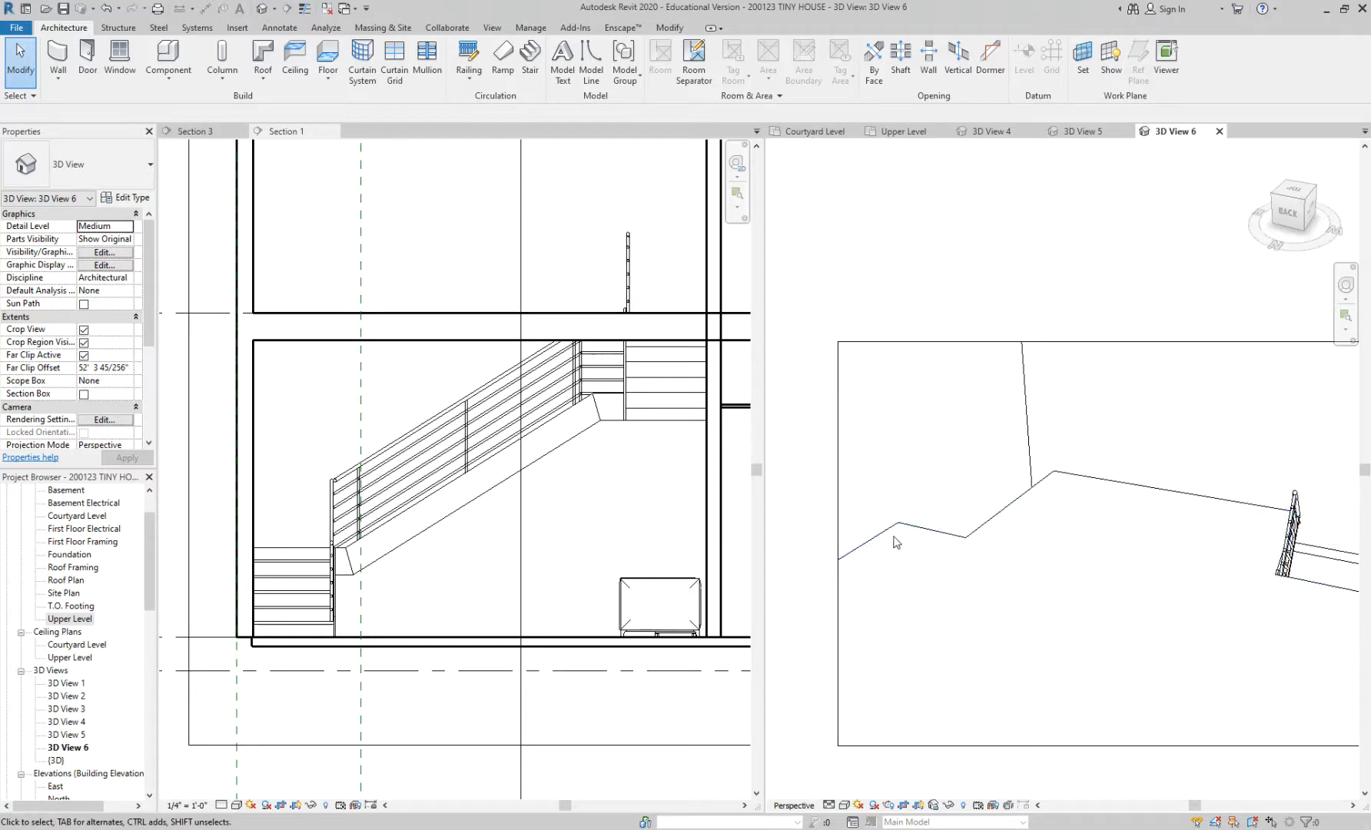
Step: Set the visual style of the Upper Level floor plan to Hidden Line
click(895, 130)
scroll(972, 551, up, 3)
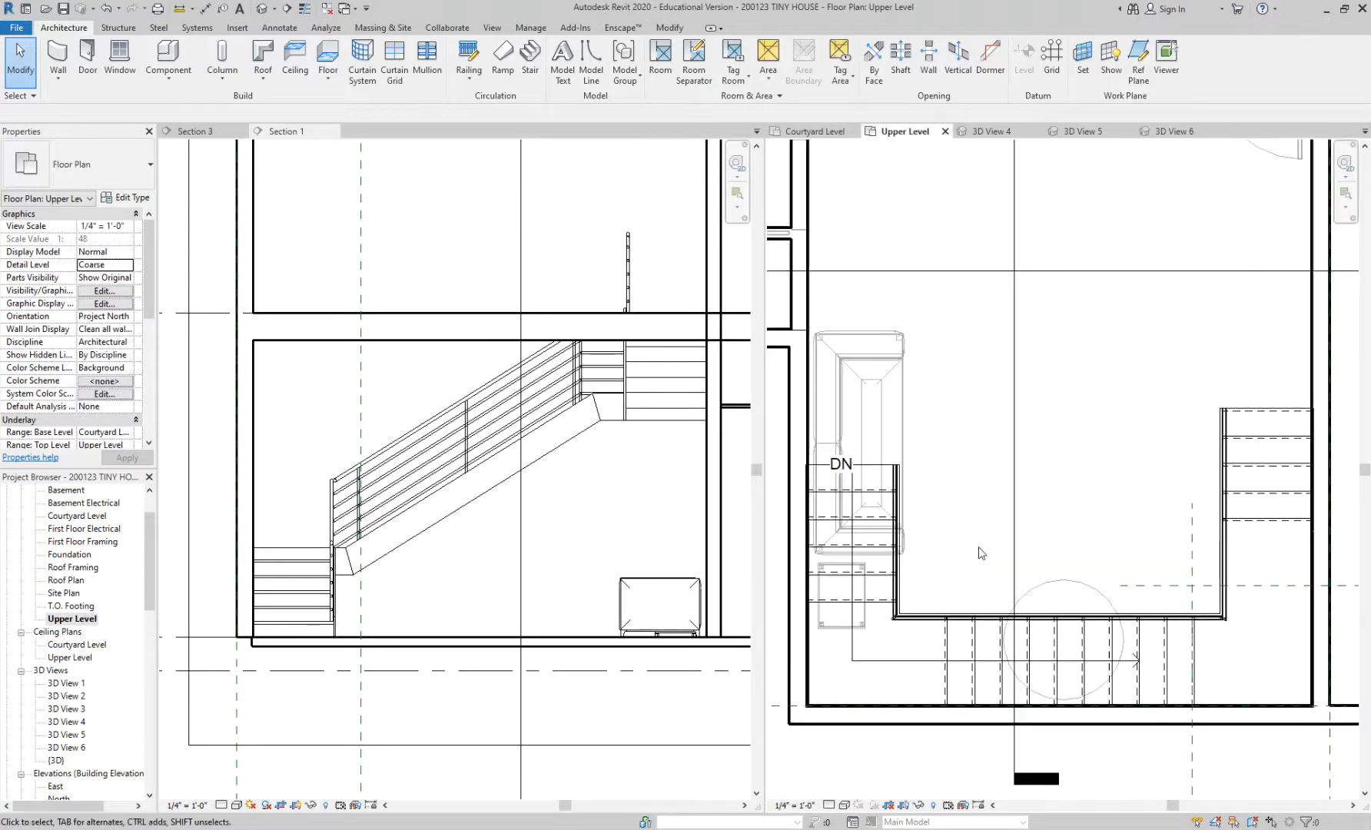
click(845, 804)
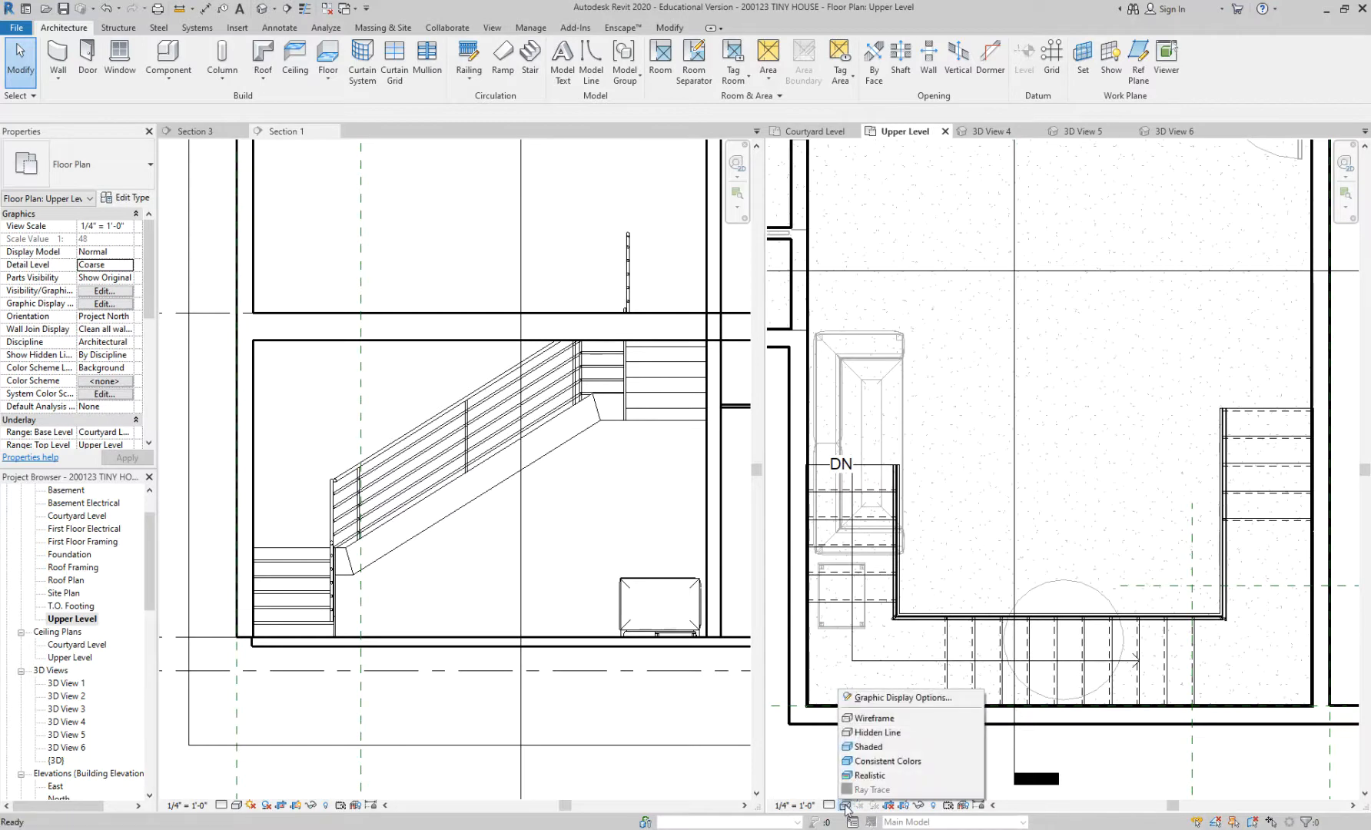
click(877, 719)
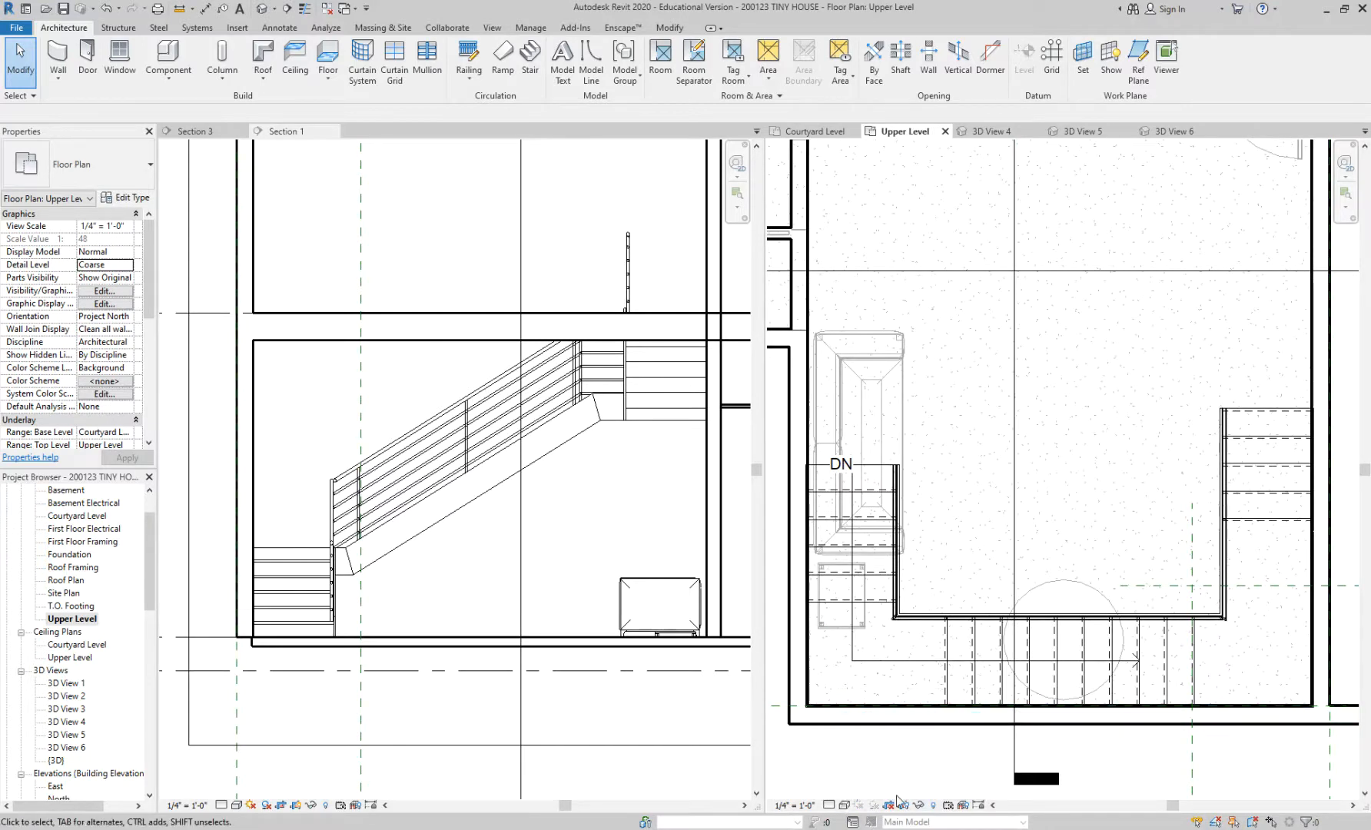
click(846, 804)
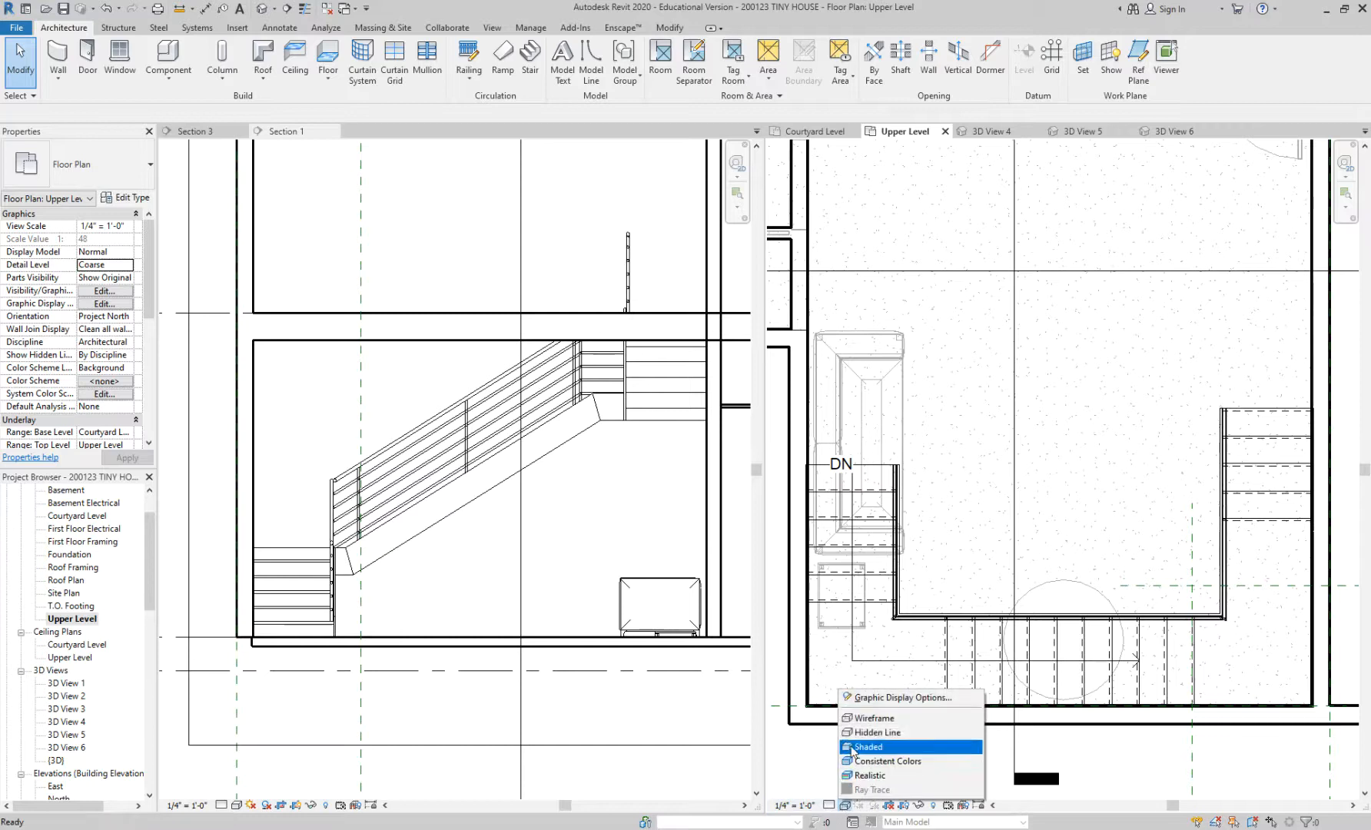
click(861, 734)
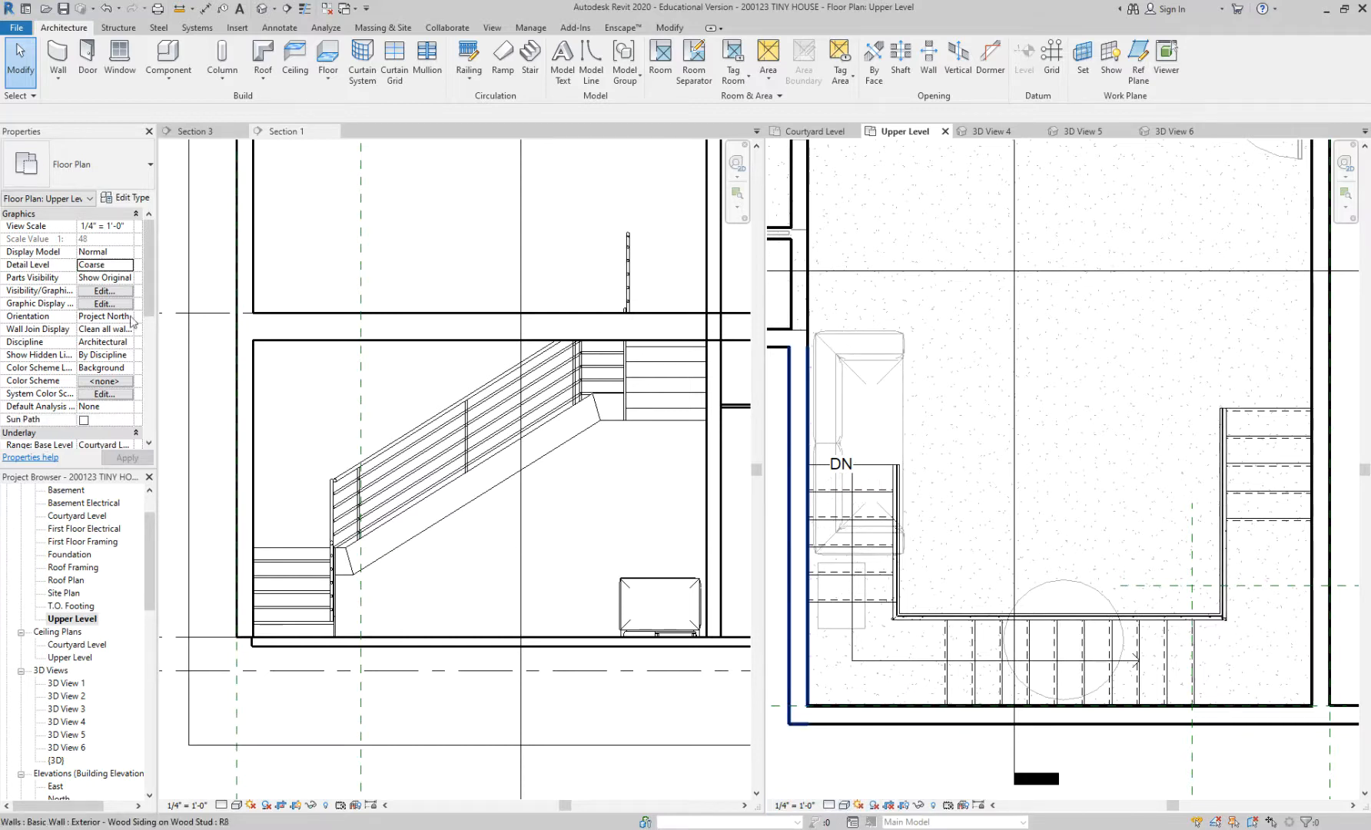
Step: Turn off the Upper Level plan's underlay by setting its base level range to None
drag(150, 285, 150, 328)
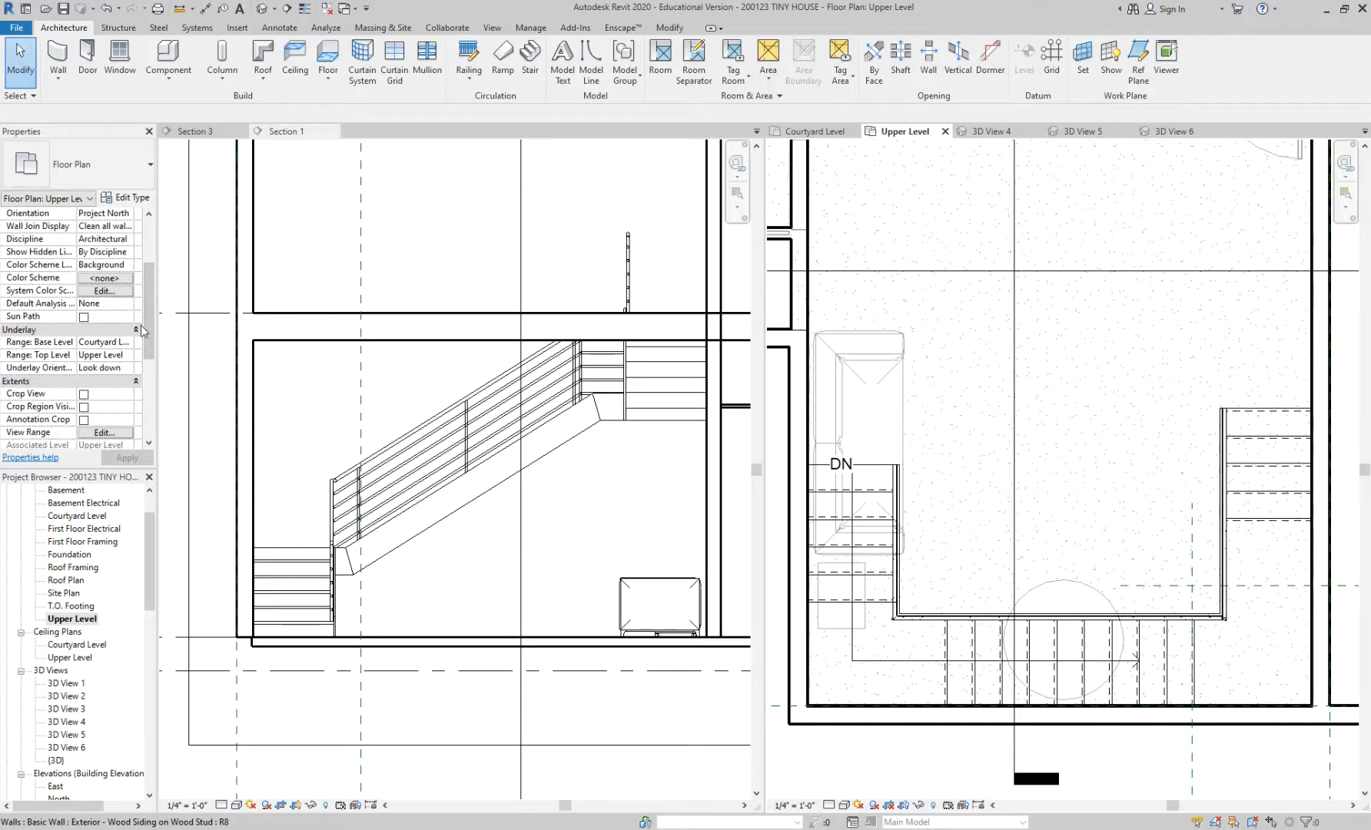
click(115, 342)
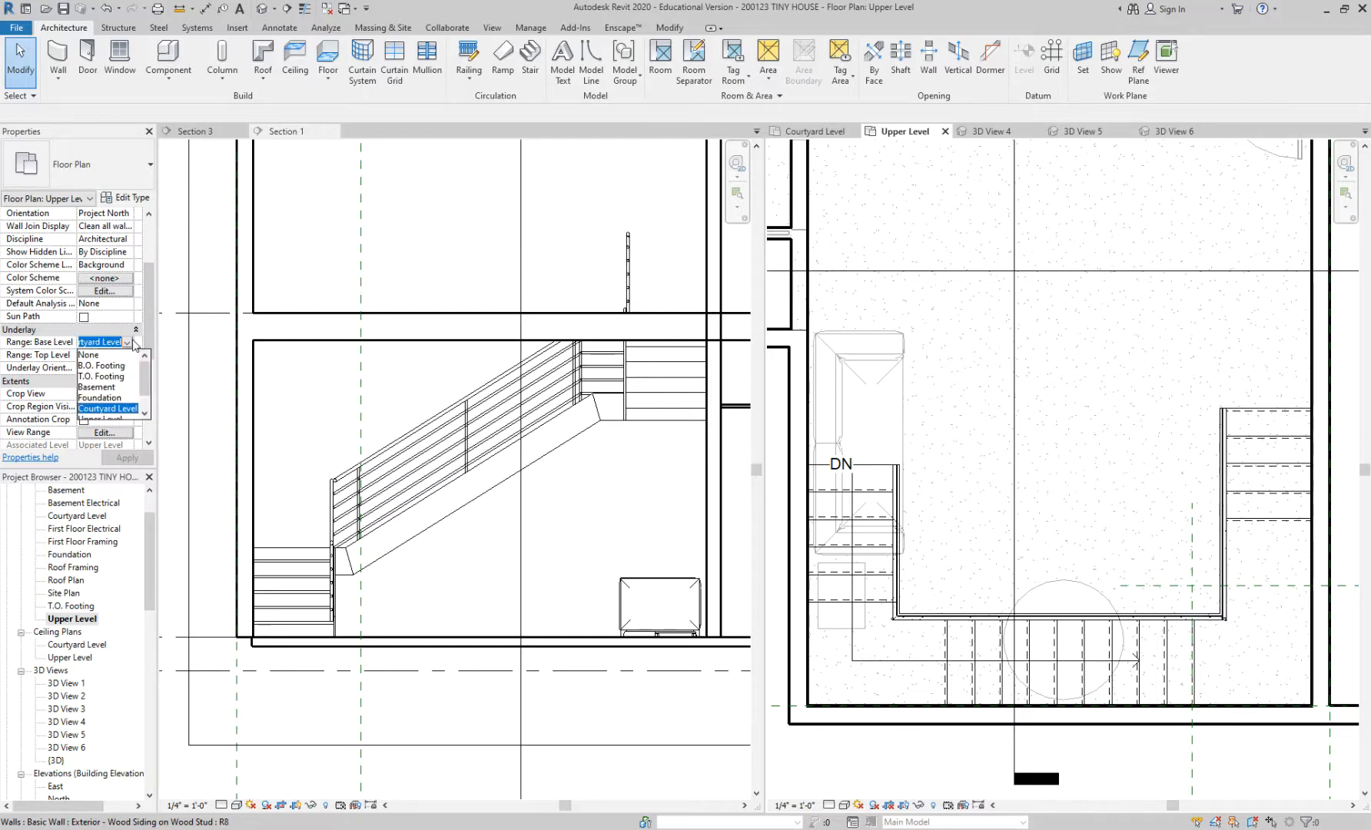
click(89, 354)
click(127, 457)
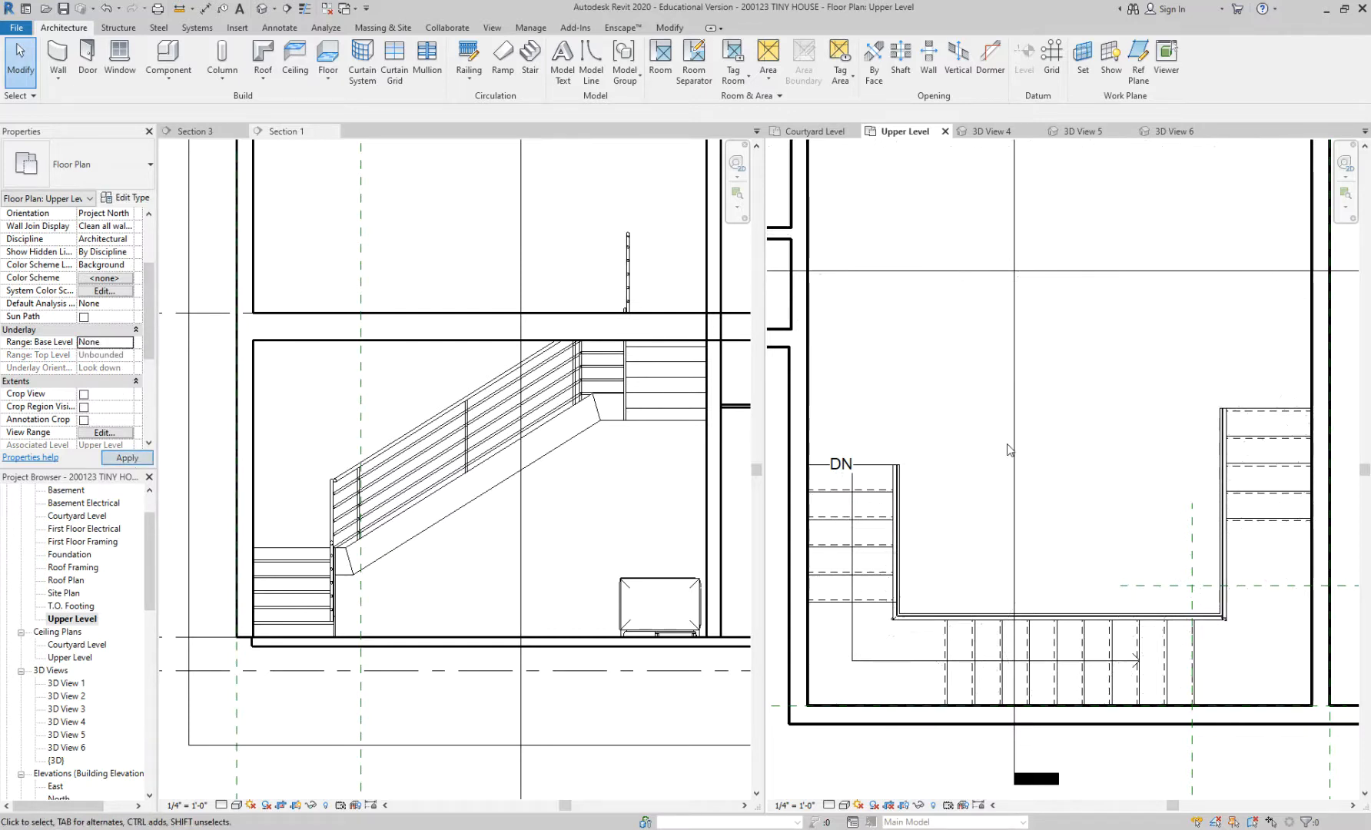
Step: Highlight the Upper Level floor in plan and check its exposed edges around the stair opening
scroll(947, 415, down, 1)
scroll(946, 415, down, 1)
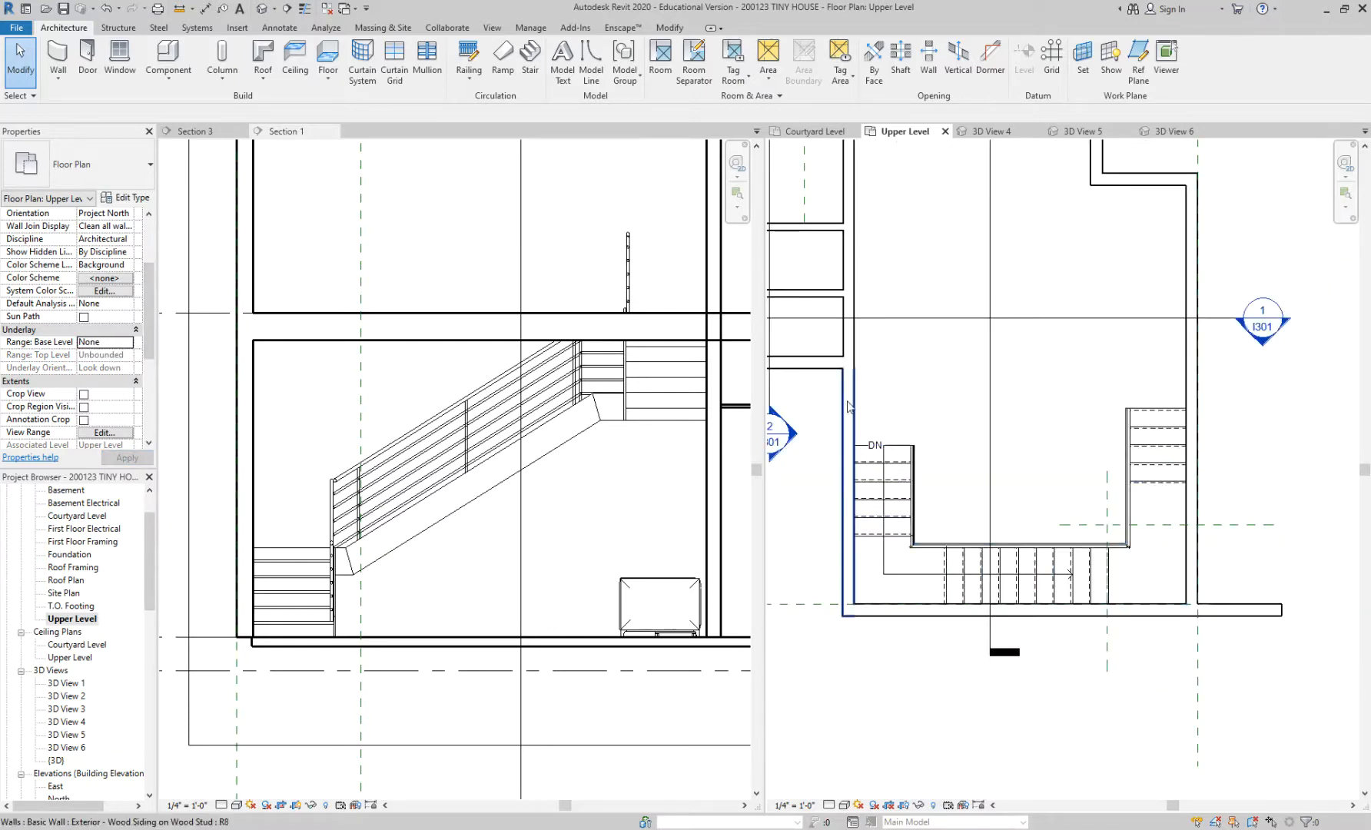
click(1147, 410)
scroll(1161, 411, up, 1)
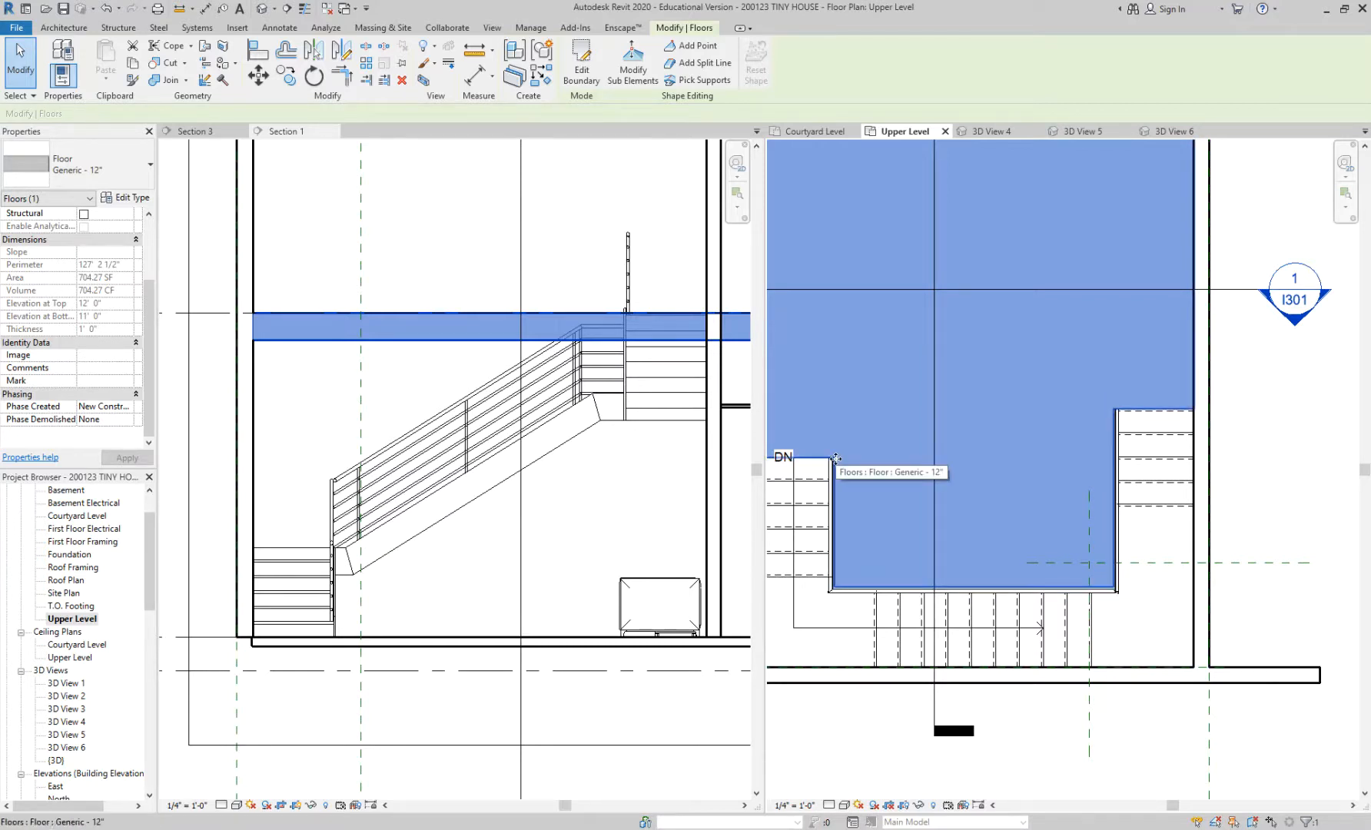
click(843, 772)
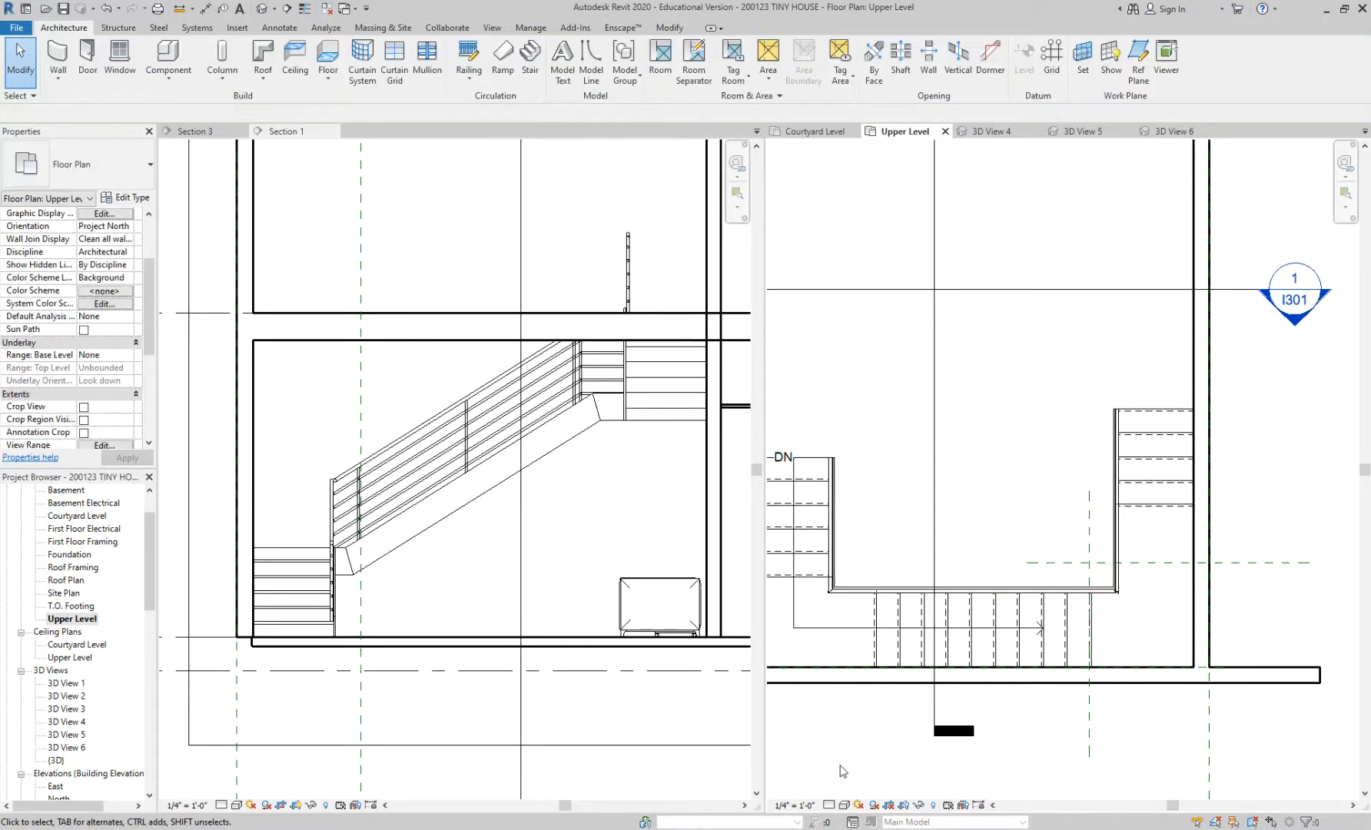
Step: Start a Handrail - Pipe railing and sketch a path line about 3' 1" long from the east wall, offset 3" from the stair opening's edge
click(470, 55)
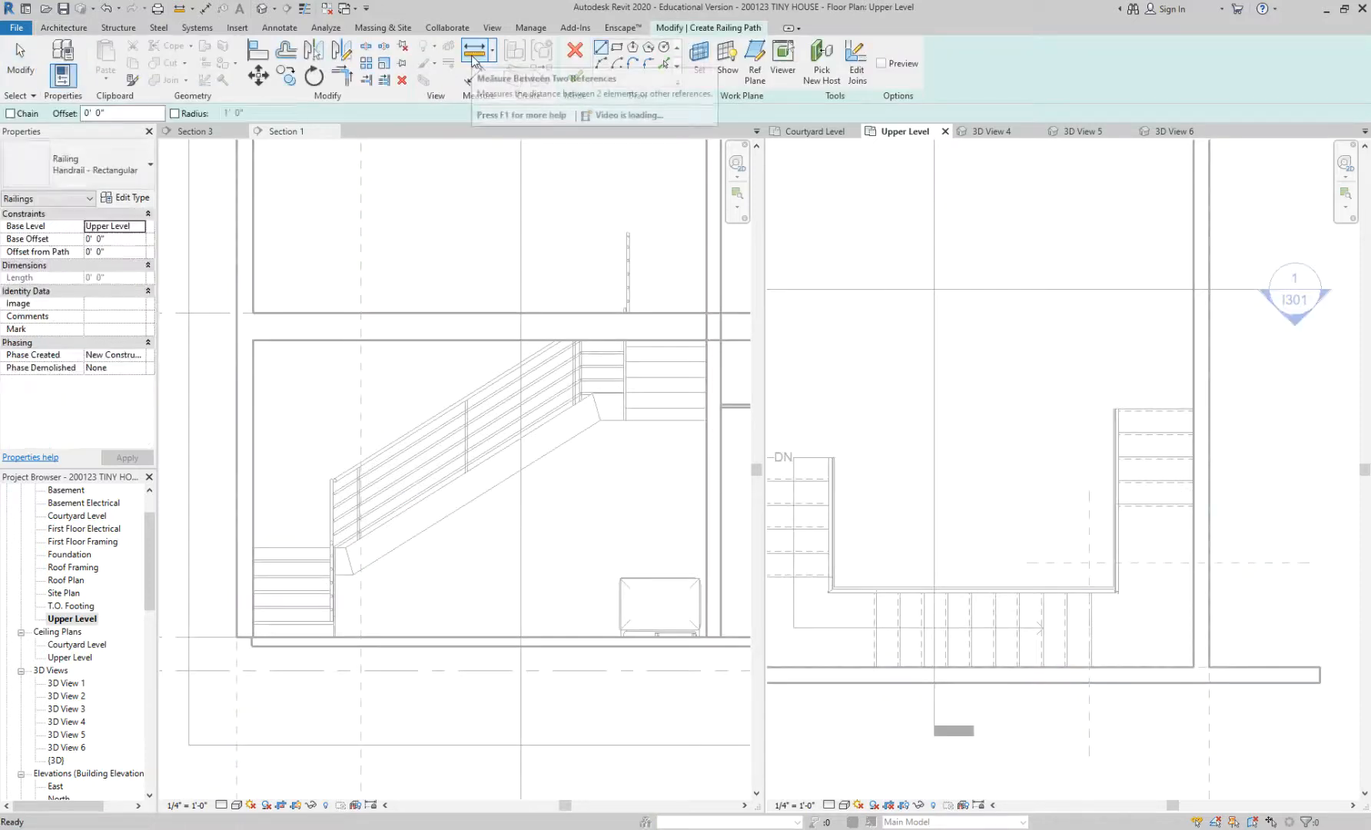
click(113, 183)
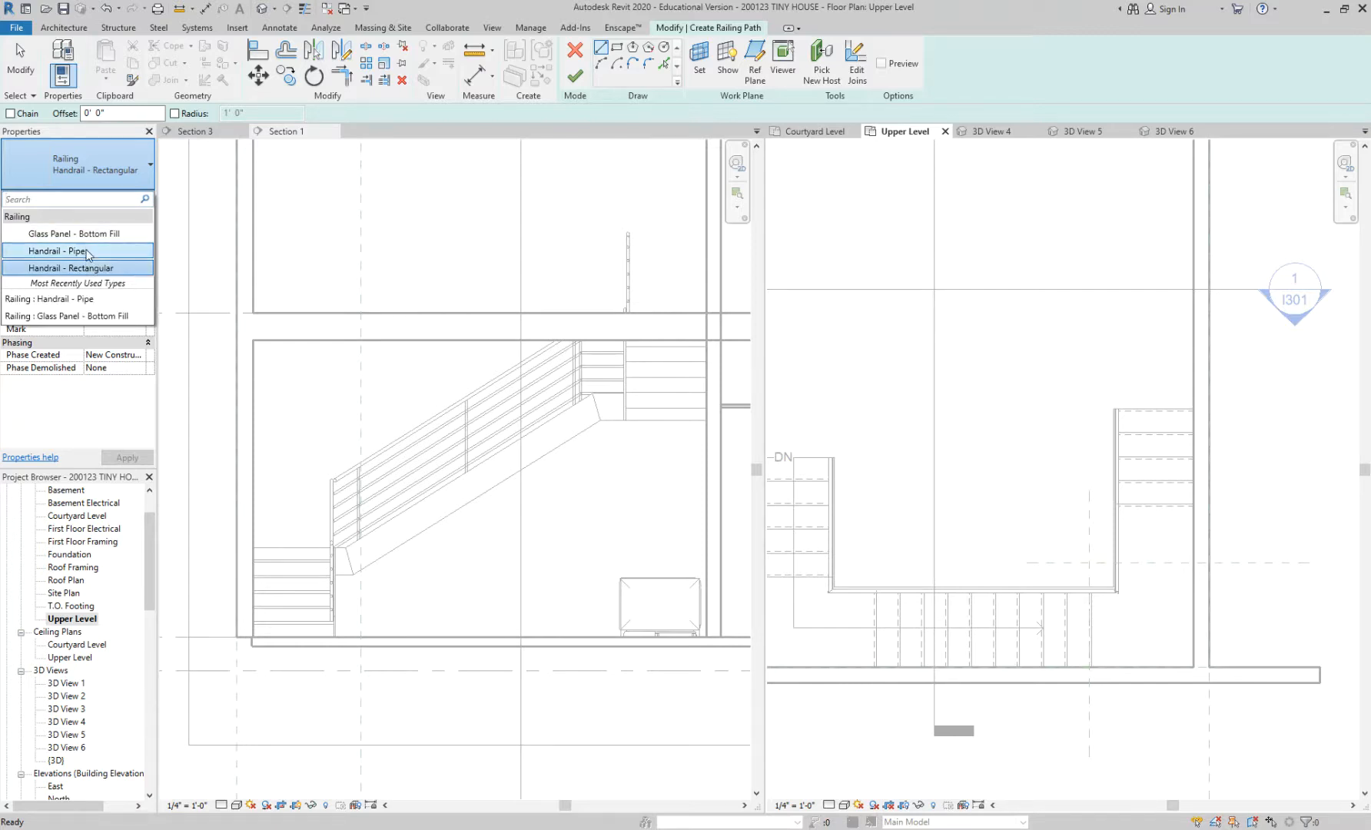
click(88, 251)
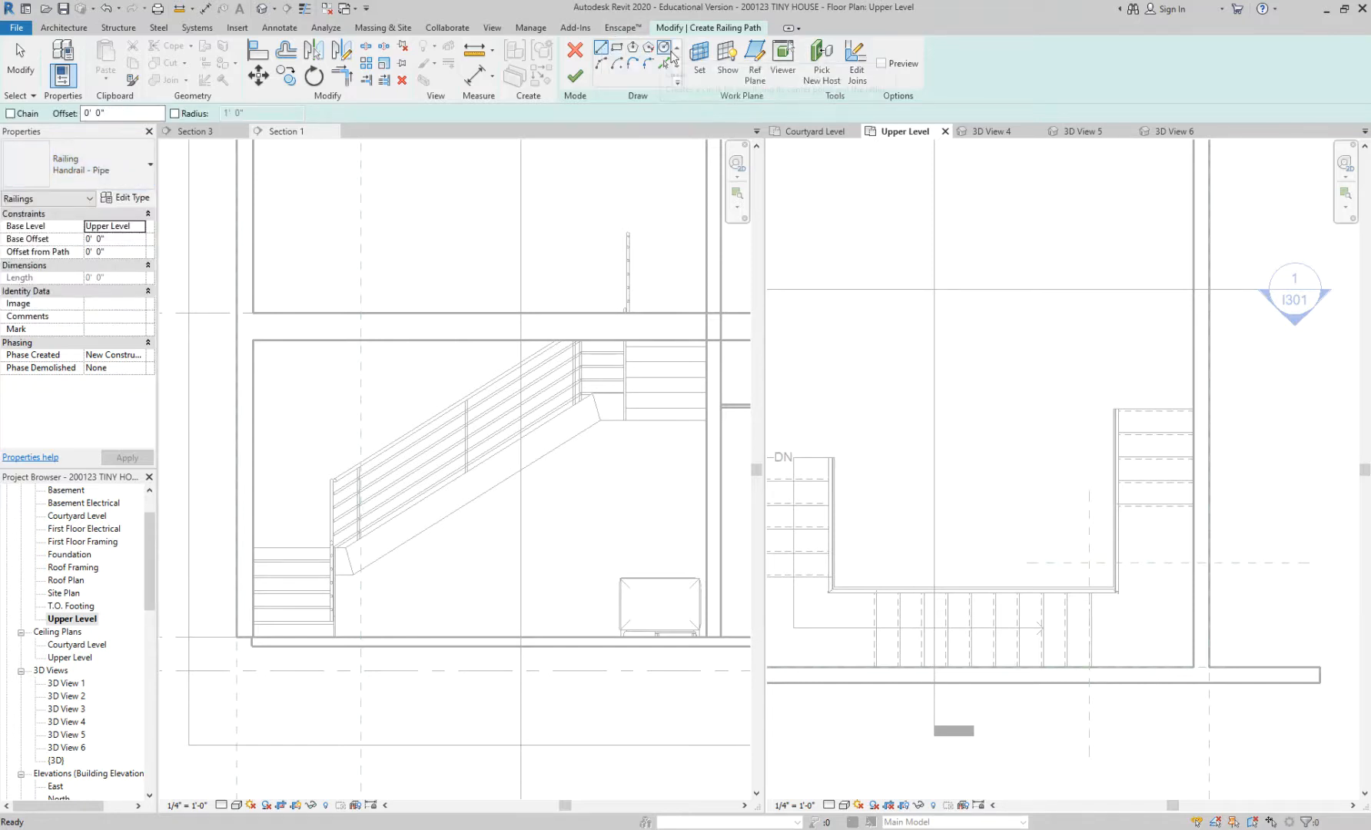
scroll(1202, 421, up, 4)
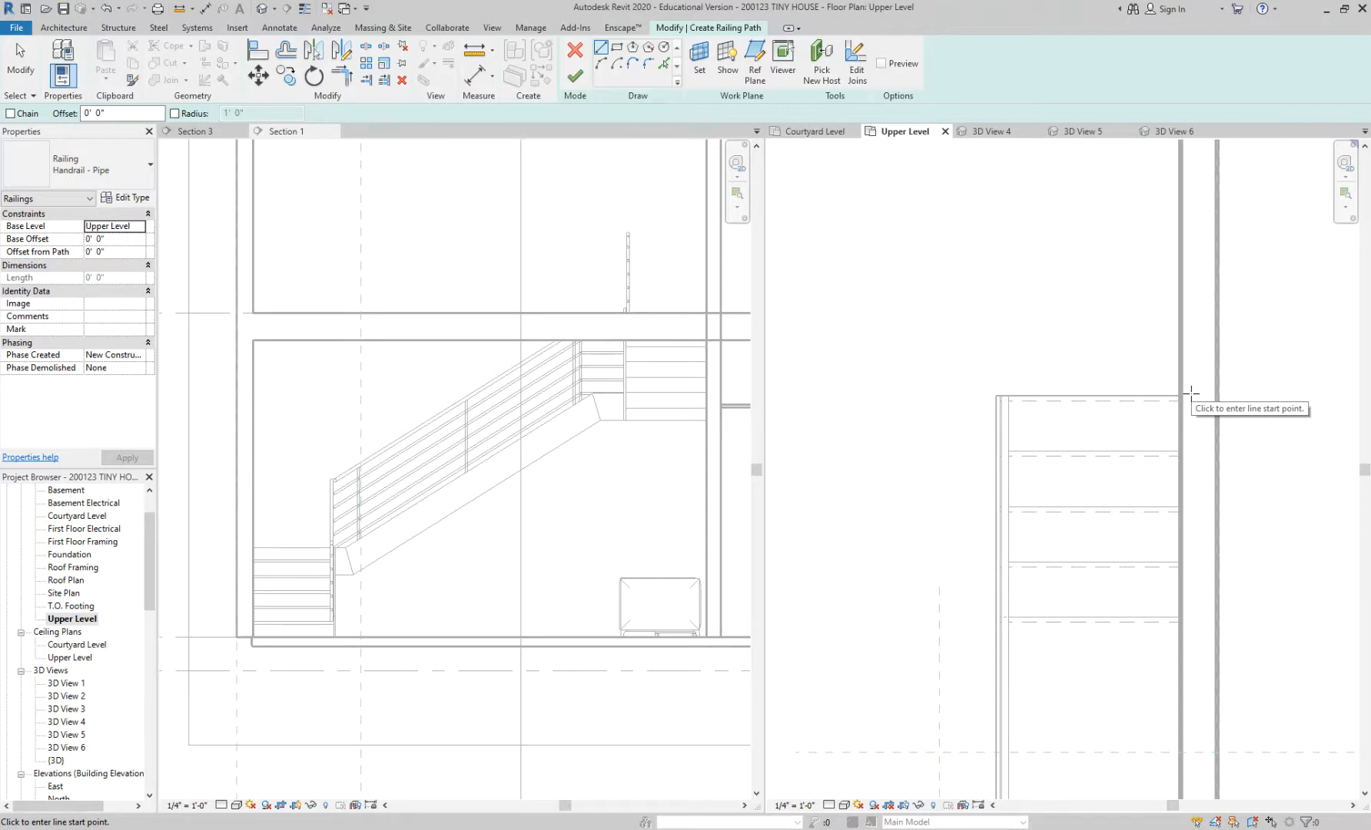
click(96, 112)
click(1181, 396)
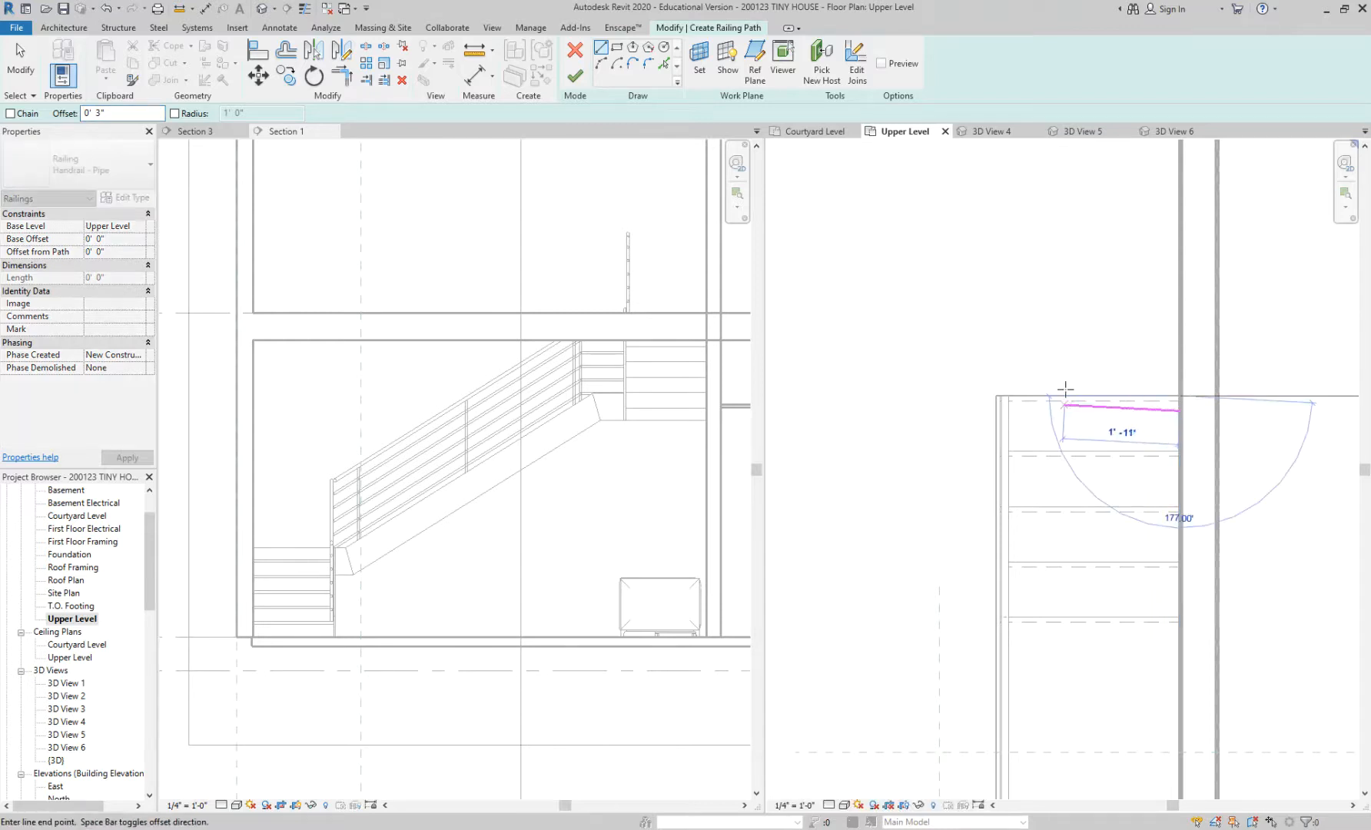
click(995, 396)
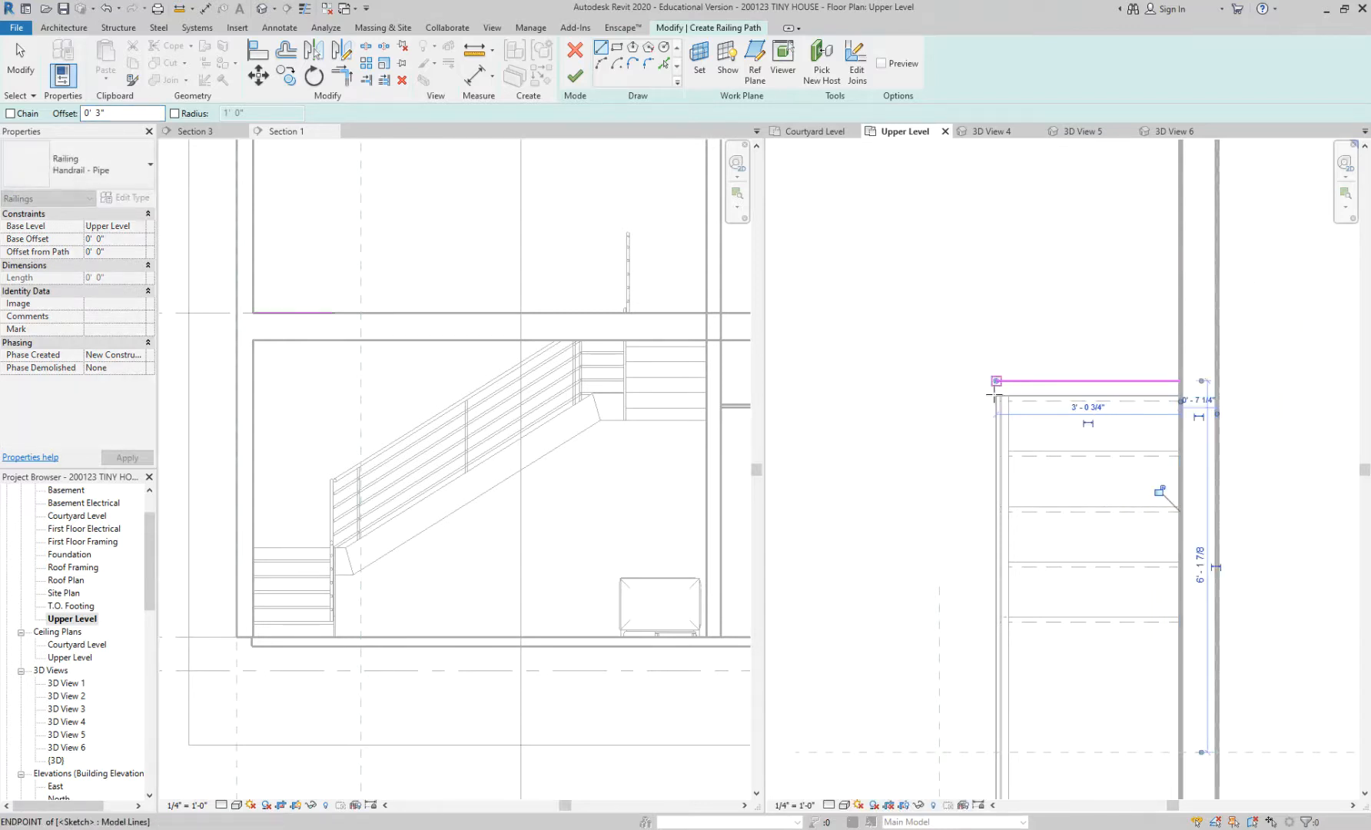
Step: Sketch a railing path line about 6' 10" long down the east side of the stair opening, offset 3" from the floor edge
scroll(1007, 551, down, 1)
middle_drag(1008, 551, 1097, 211)
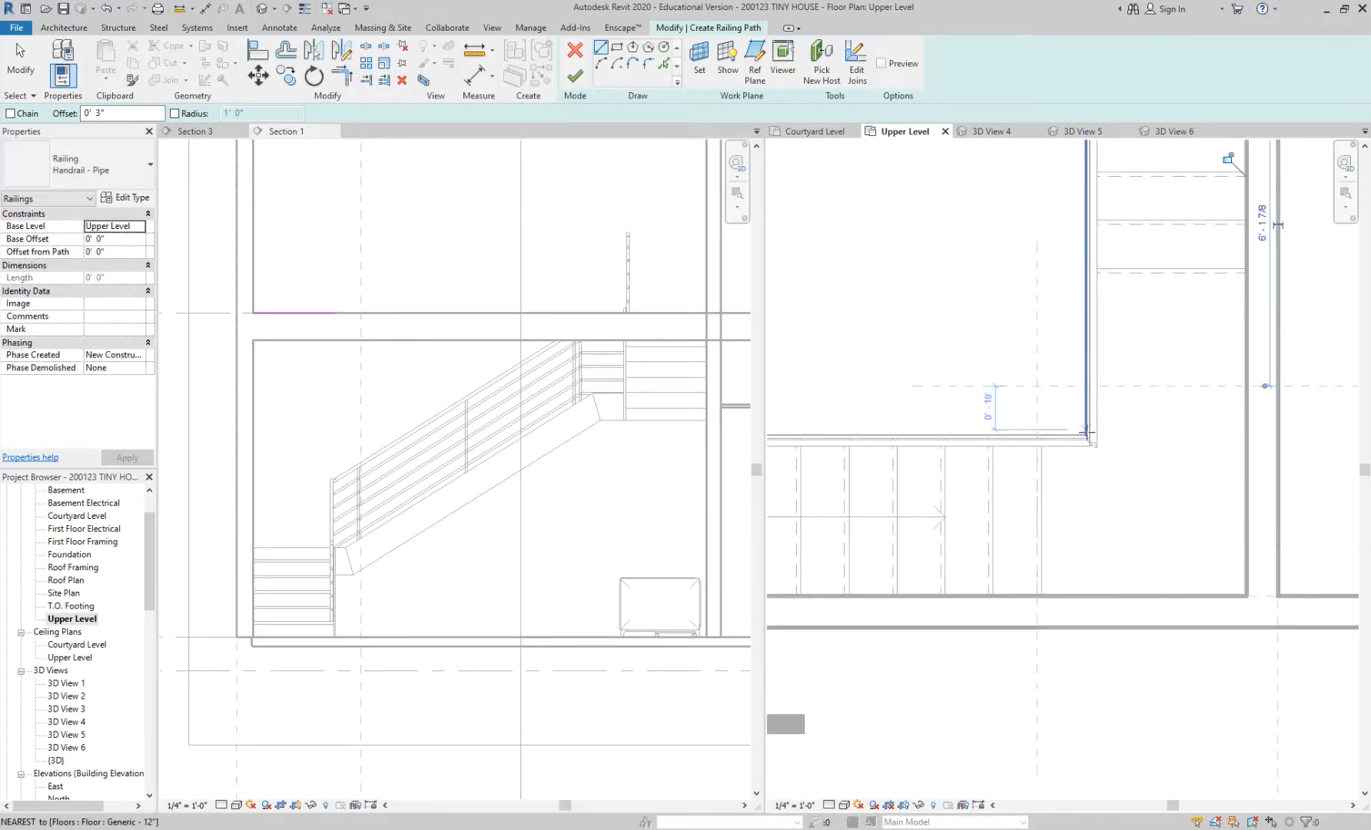
scroll(1088, 435, down, 2)
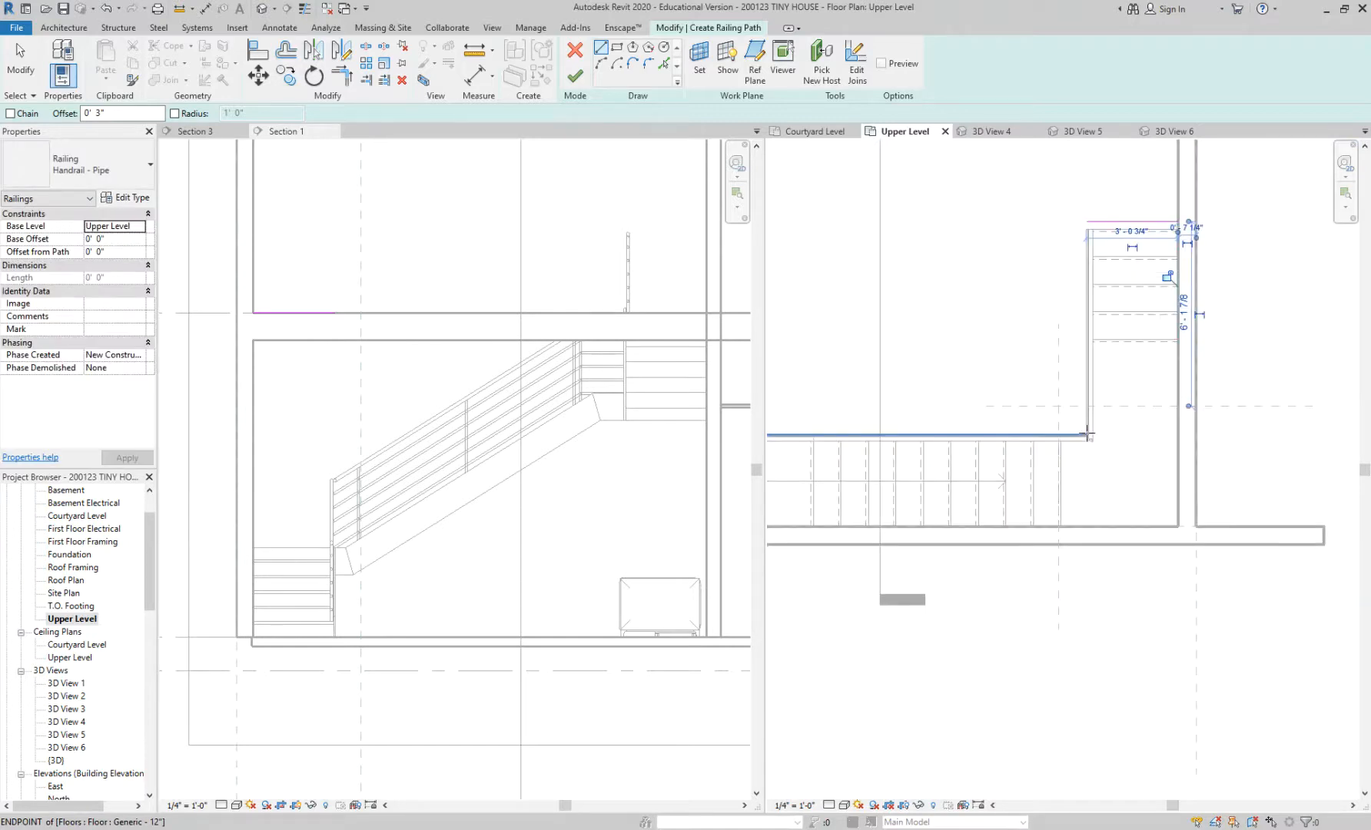
scroll(1080, 261, up, 2)
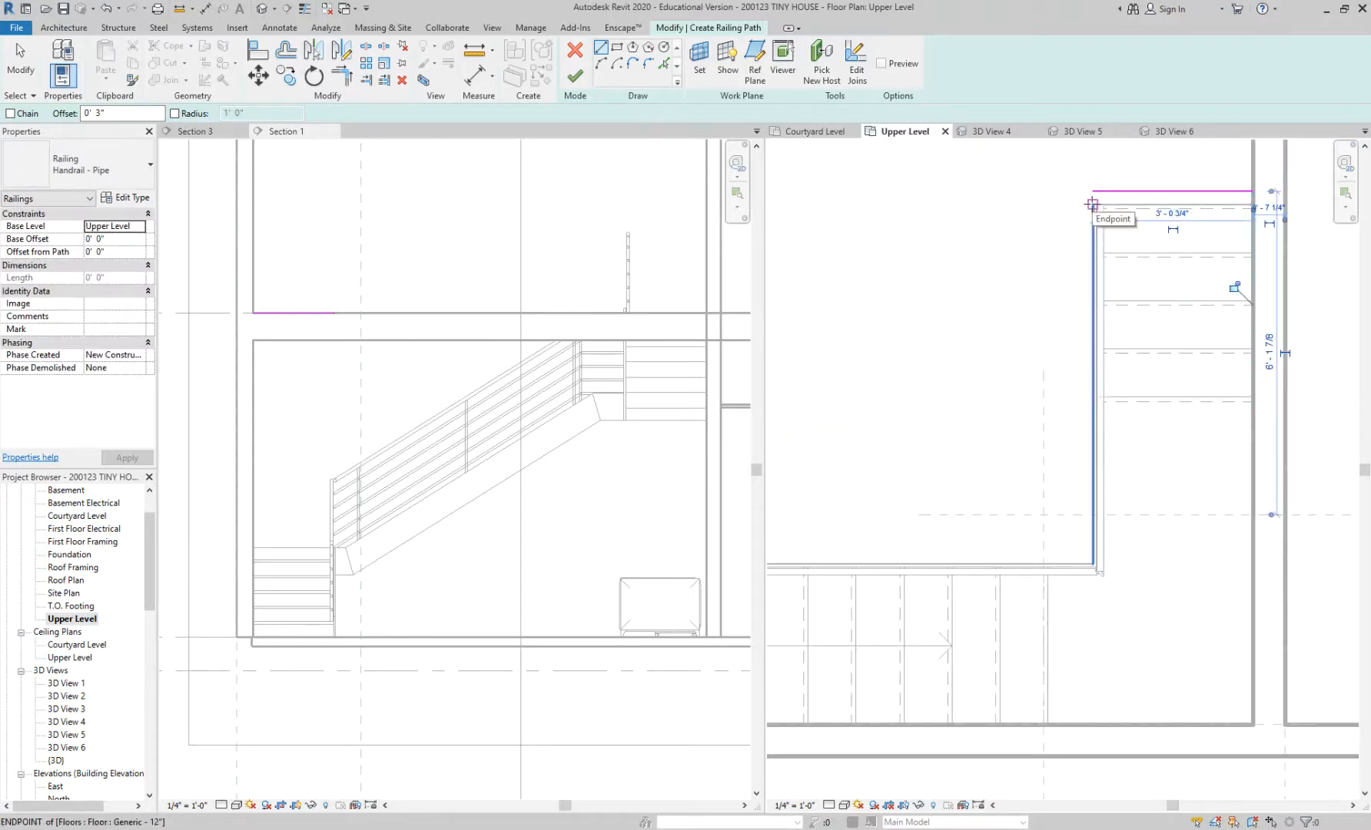
click(1092, 204)
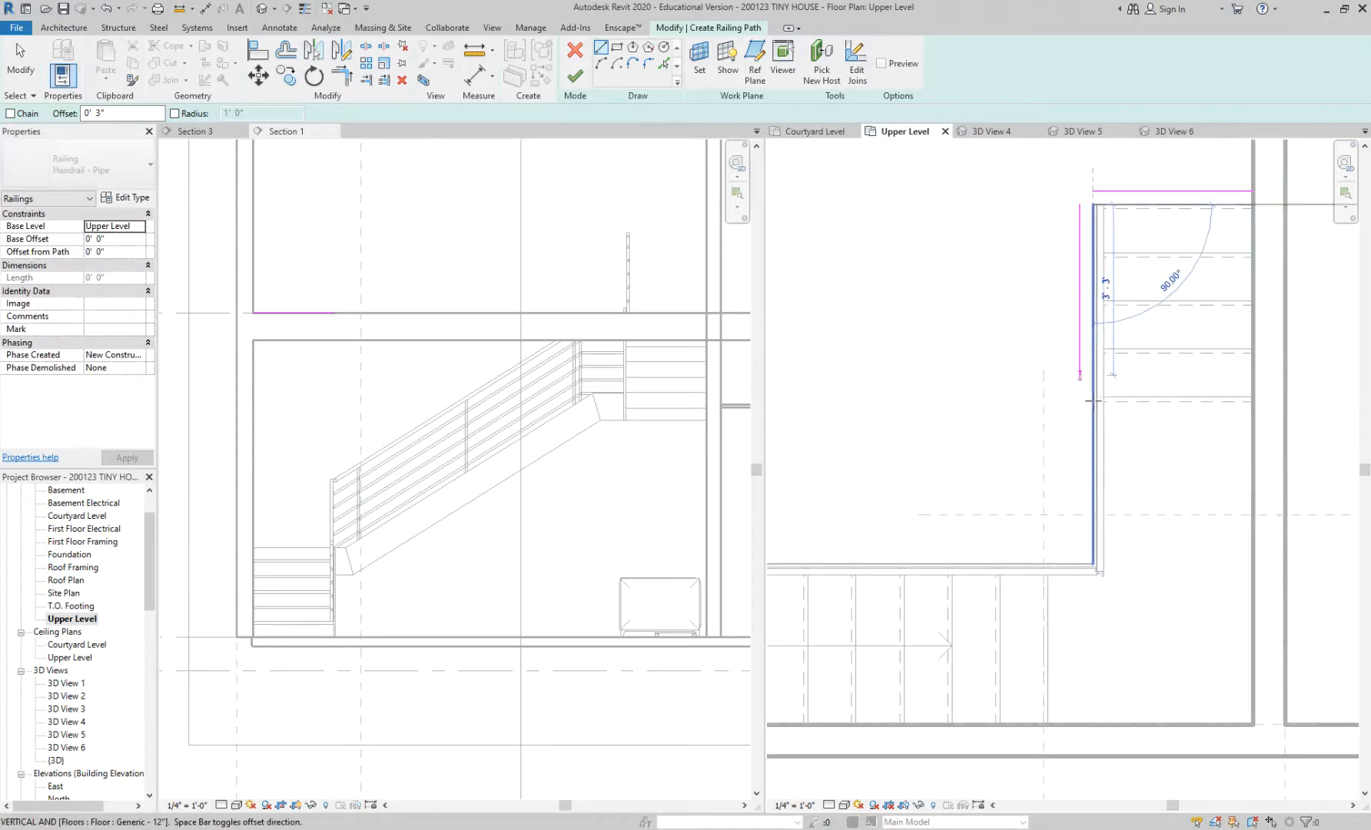
click(1092, 563)
Step: Sketch a path line about 10' 8 1/2" long along the stair opening's long south edge, offset 3" onto the floor
scroll(1091, 563, up, 3)
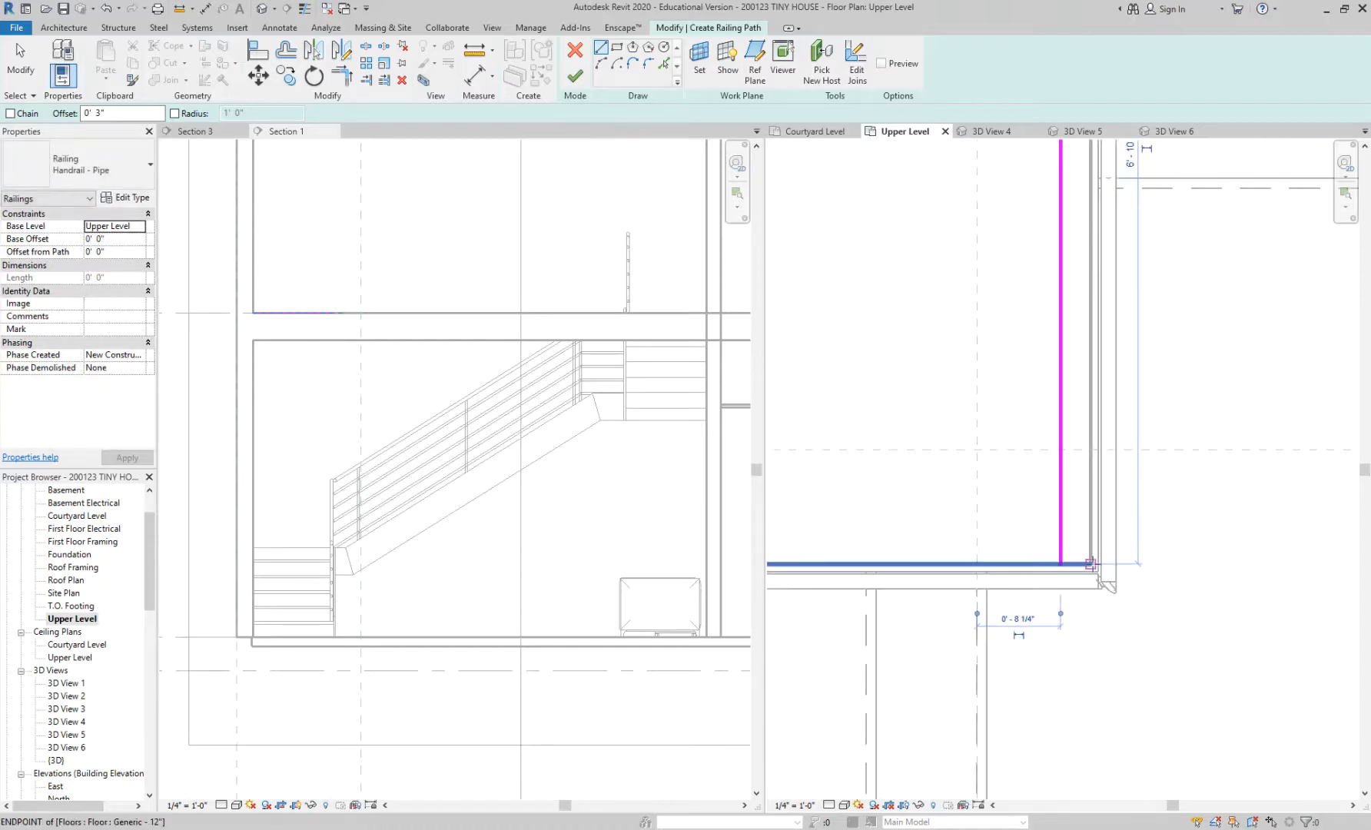
click(1091, 564)
scroll(1091, 565, down, 3)
middle_drag(956, 530, 1358, 566)
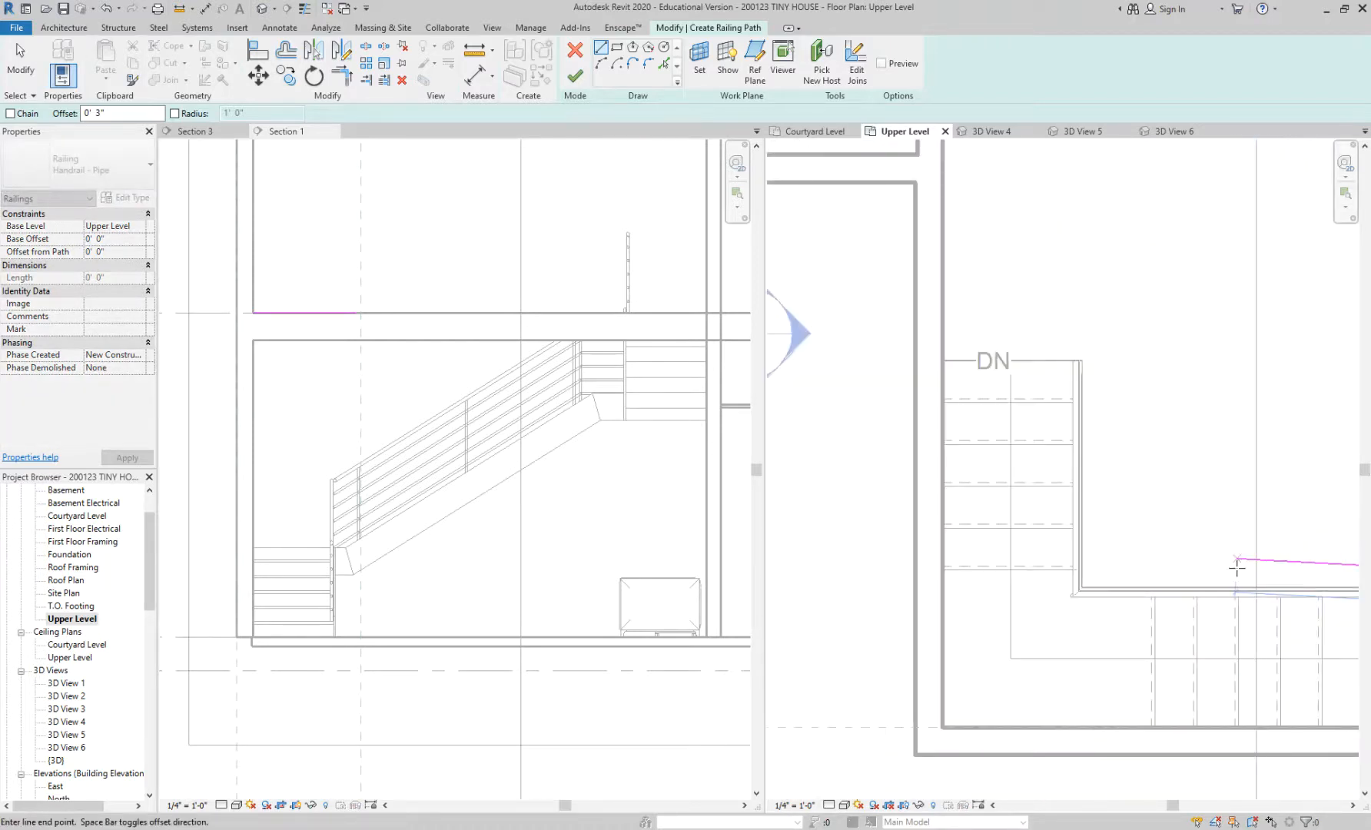
middle_drag(1219, 559, 1030, 559)
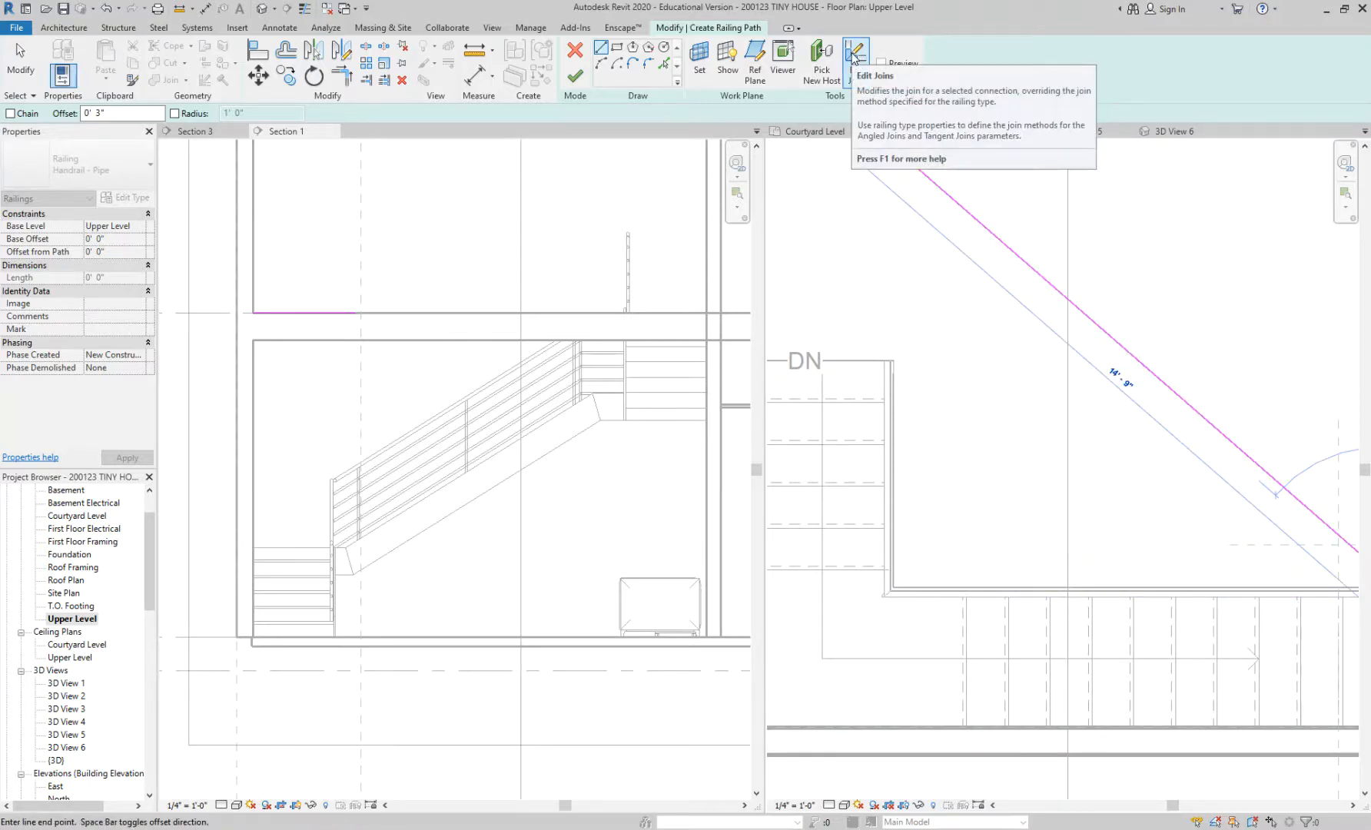
click(894, 576)
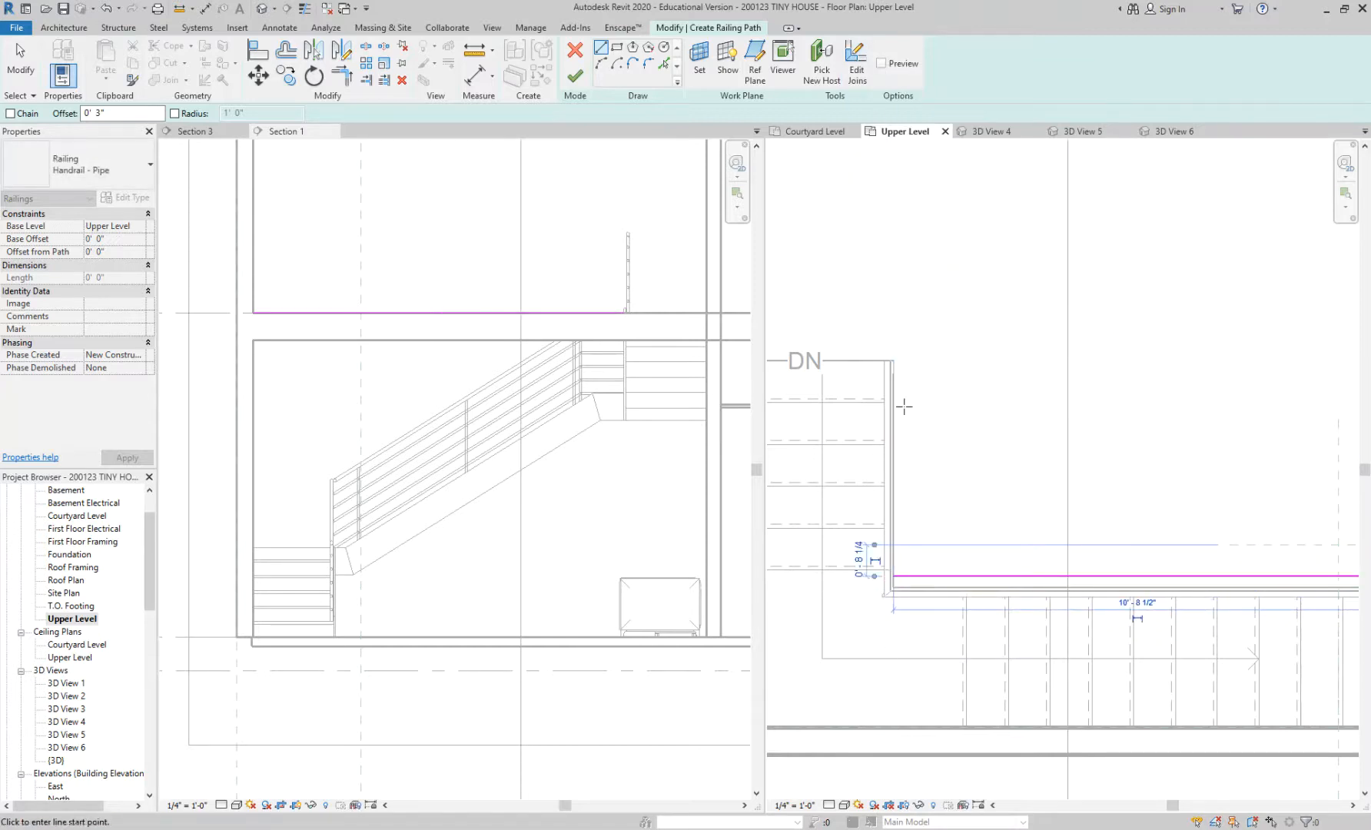
Step: Sketch a path line up the west side of the stair opening, from the southwest corner to the stair's end, offset 3"
click(894, 588)
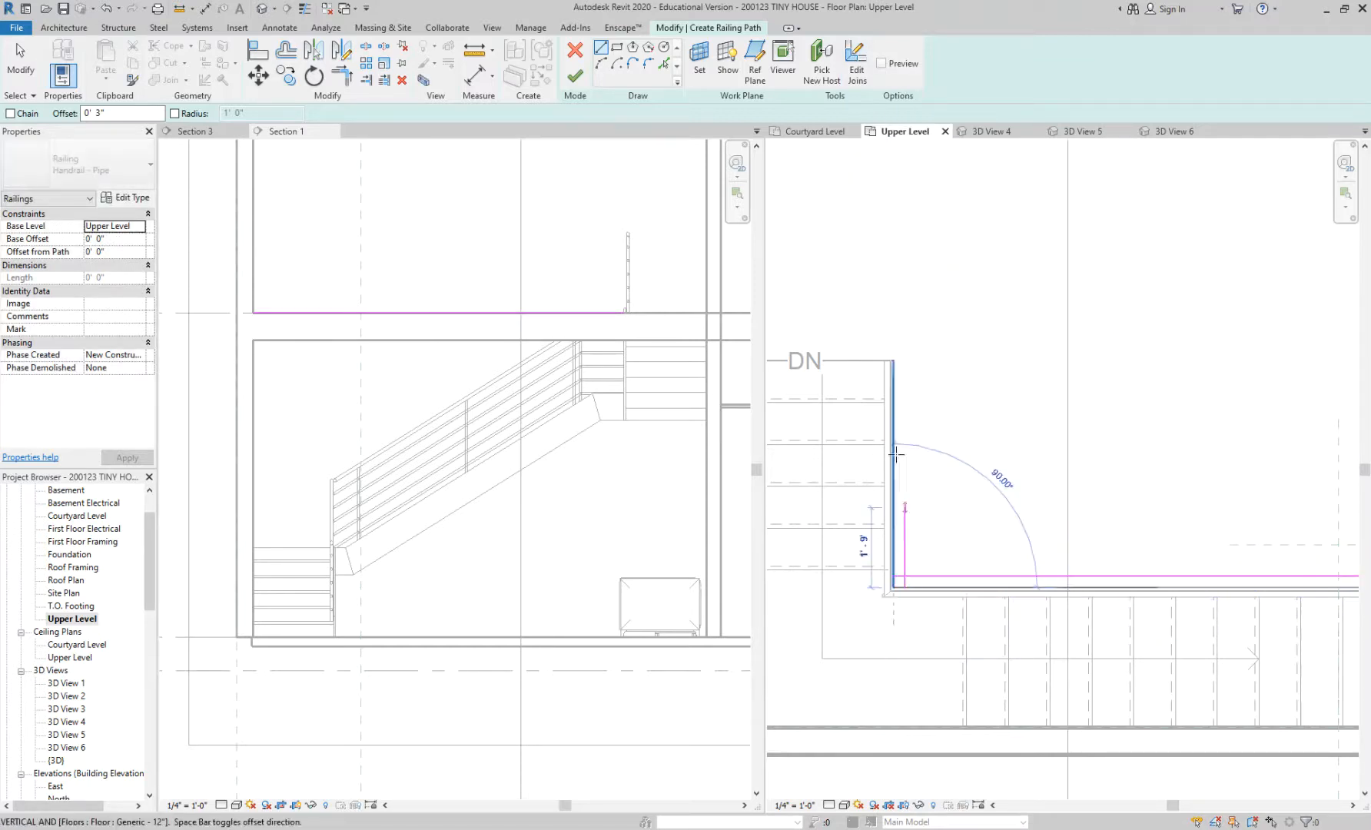
click(893, 355)
scroll(955, 535, down, 4)
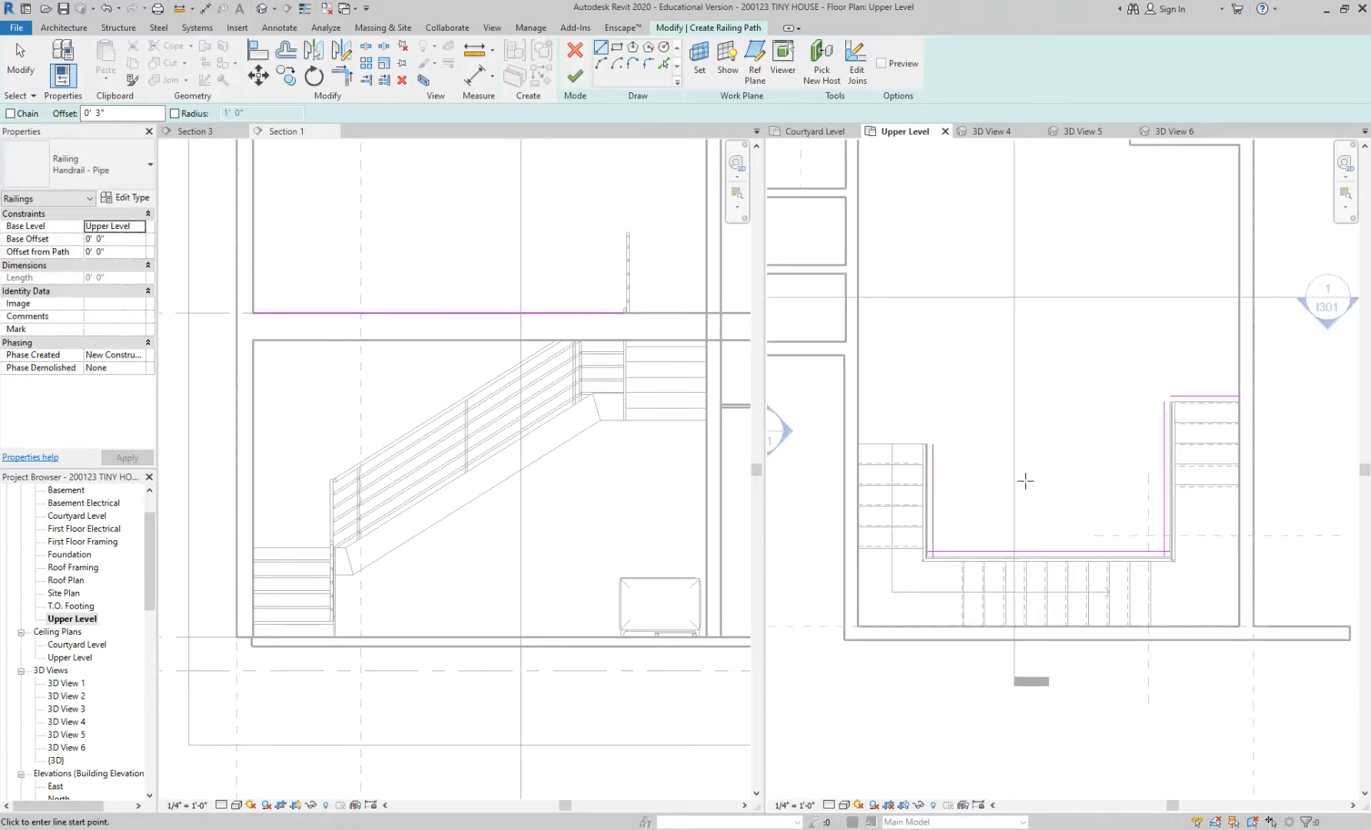
middle_drag(1025, 481, 897, 462)
key(Escape)
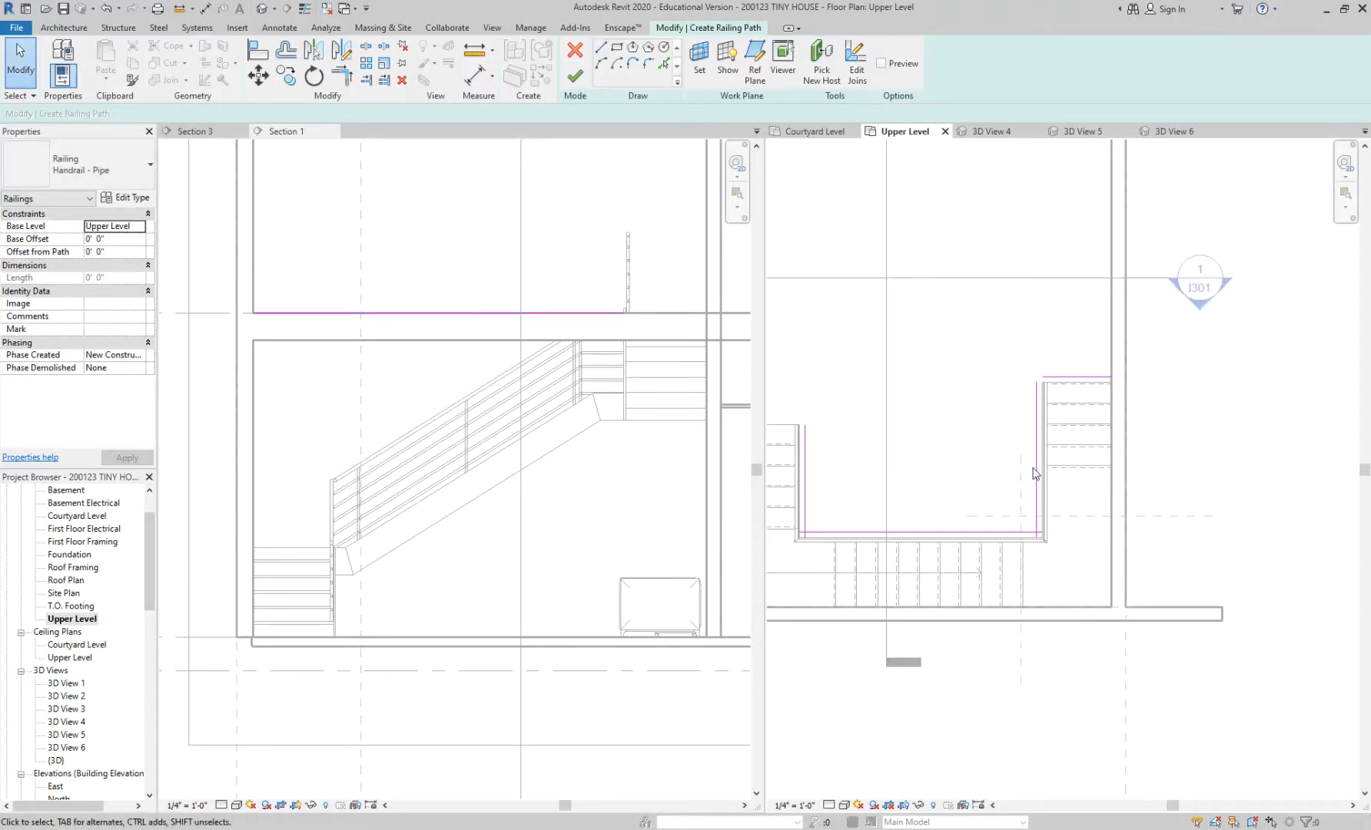
Step: Trim the railing path lines on the east side of the opening so the two corners there join cleanly
scroll(1039, 528, up, 2)
key(t)
key(r)
click(1026, 541)
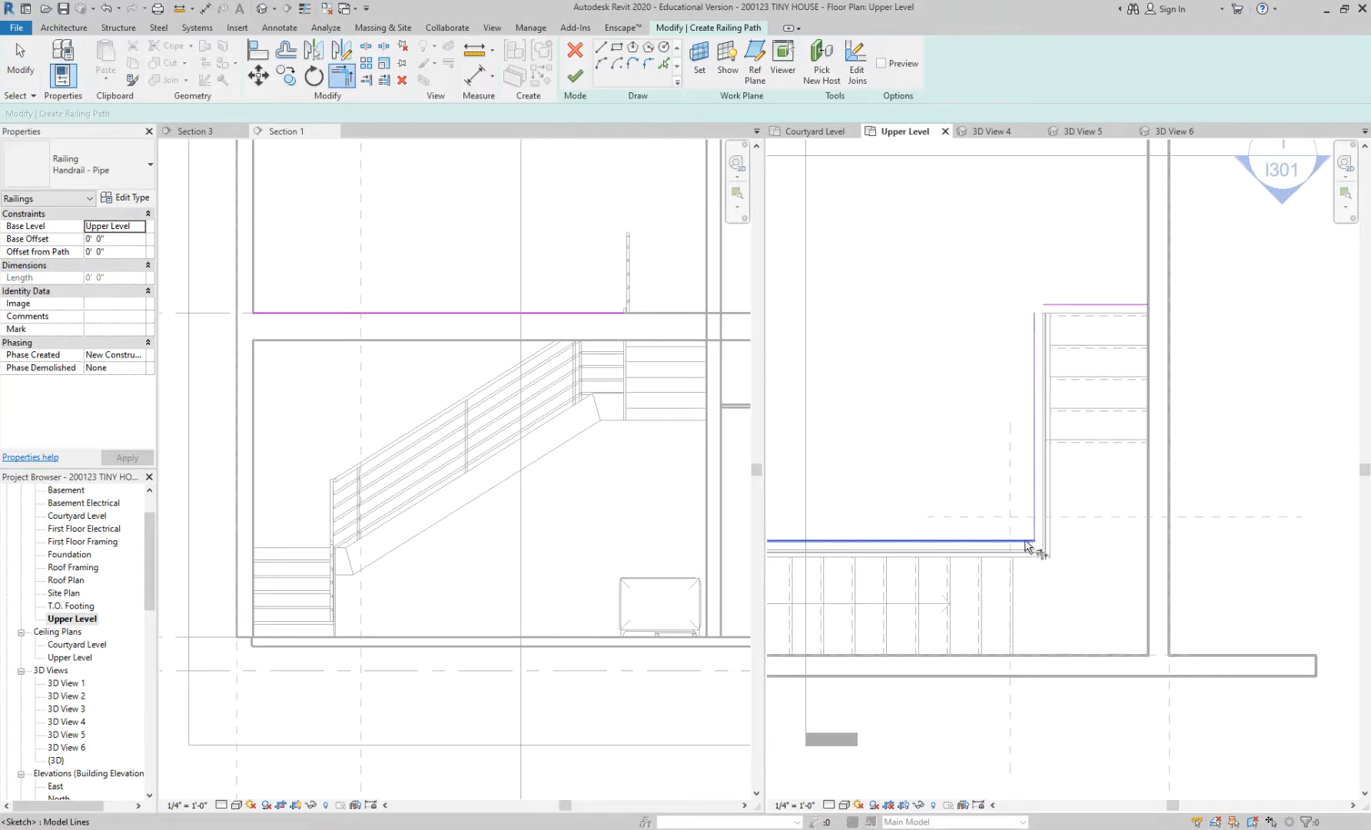
click(1035, 343)
click(1057, 306)
scroll(1117, 378, down, 1)
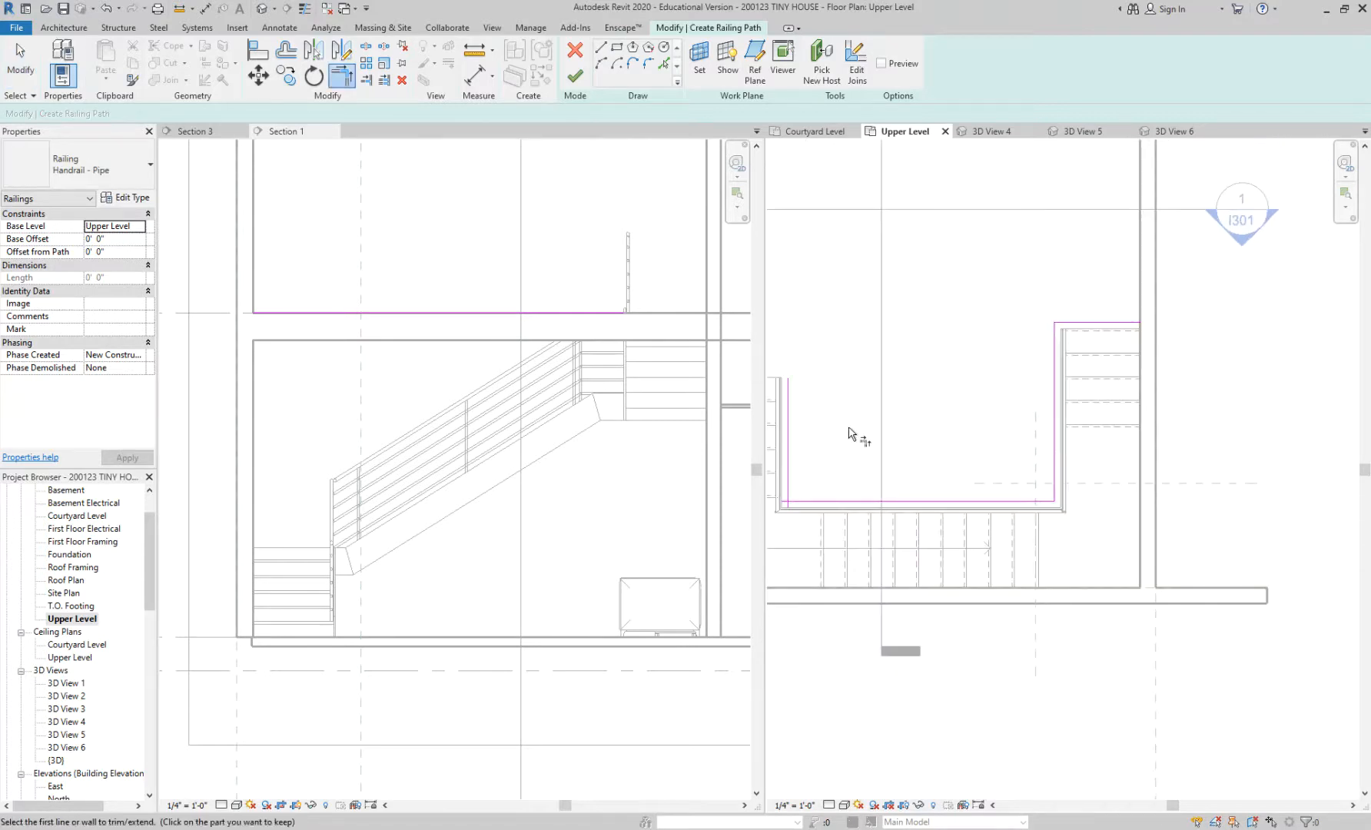
Step: Trim the long path line and the west path line to a clean corner at the opening's southwest
middle_drag(850, 432, 942, 444)
scroll(912, 514, up, 2)
click(886, 504)
click(853, 477)
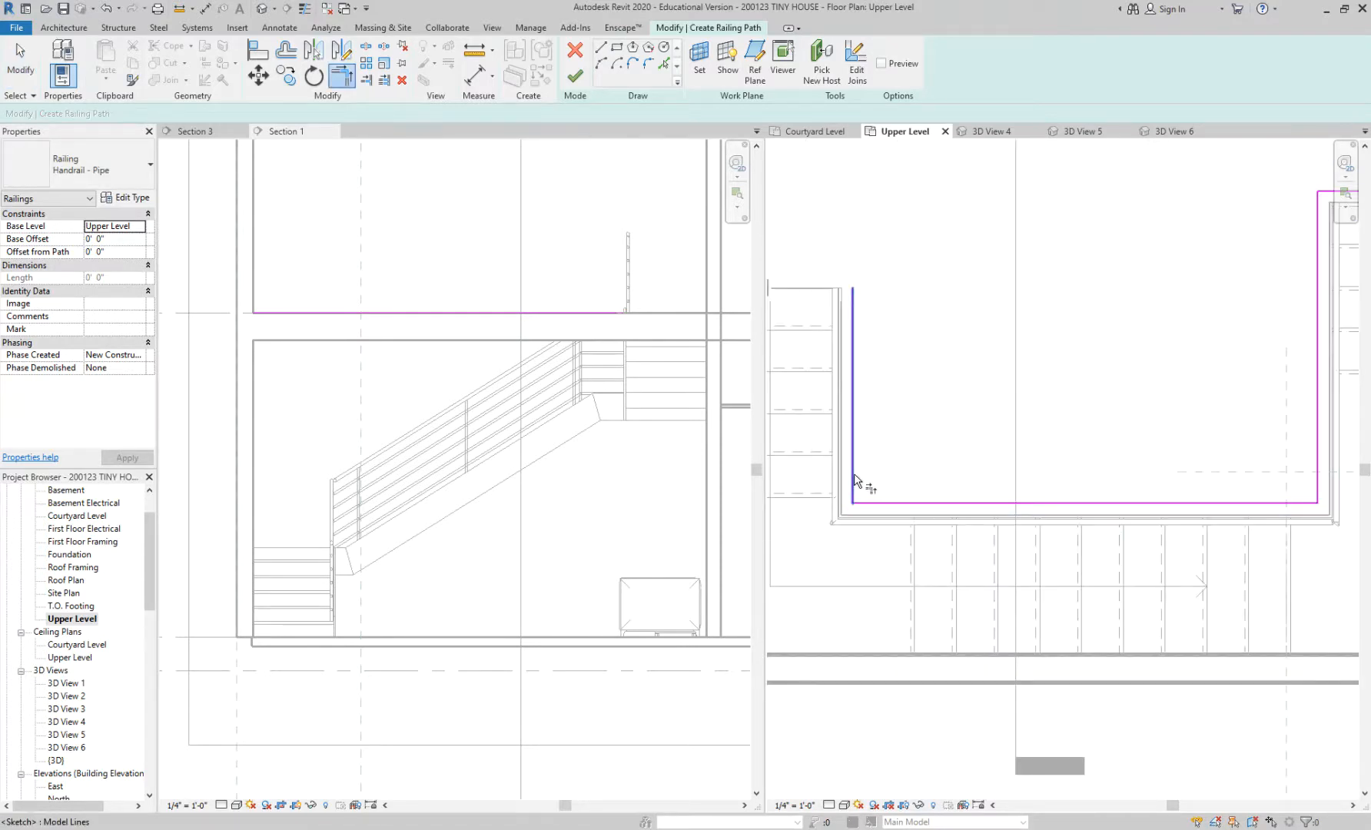
scroll(826, 373, down, 2)
key(Escape)
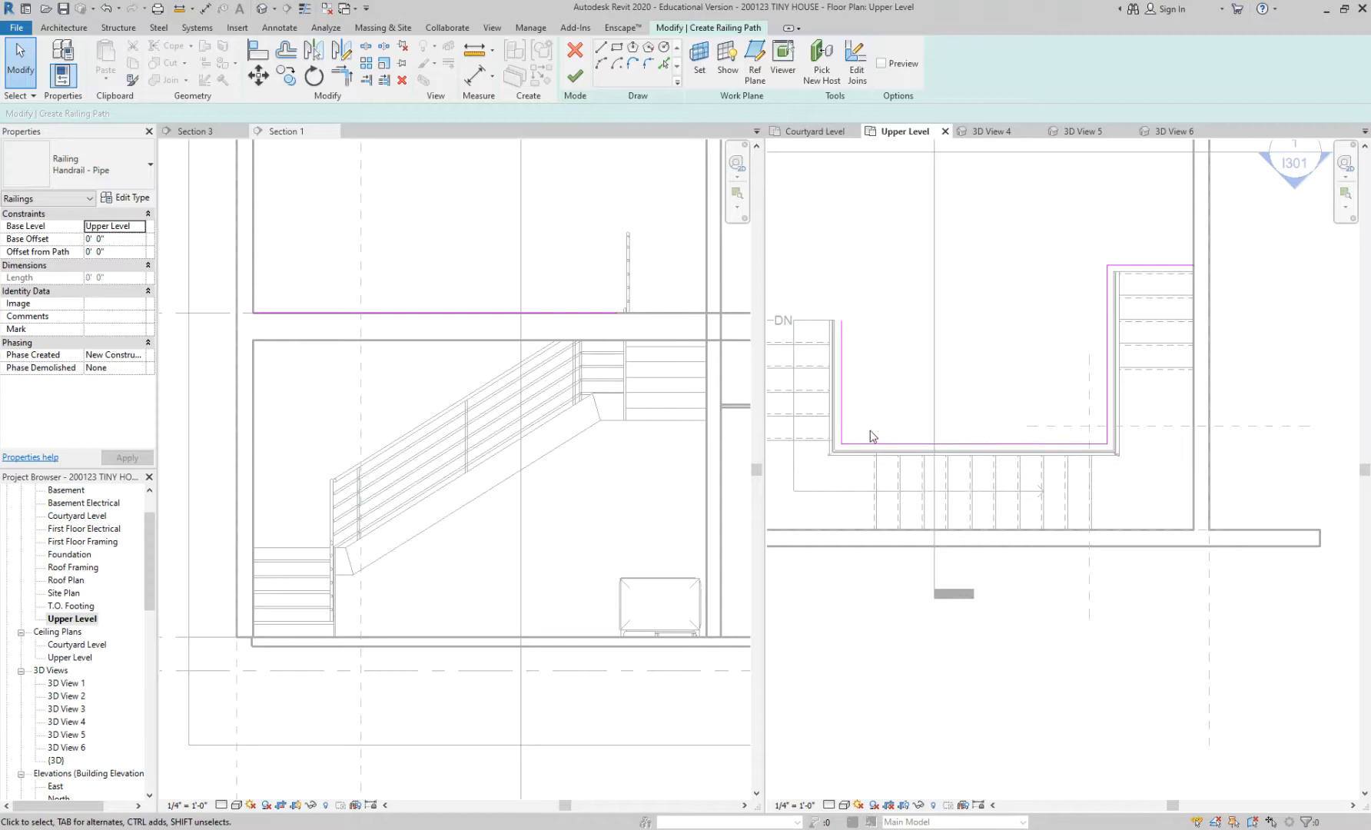
Step: Stretch the west path line's free end past the stair to a length of about 6' 0" and finish the railing
scroll(836, 312, up, 2)
click(848, 338)
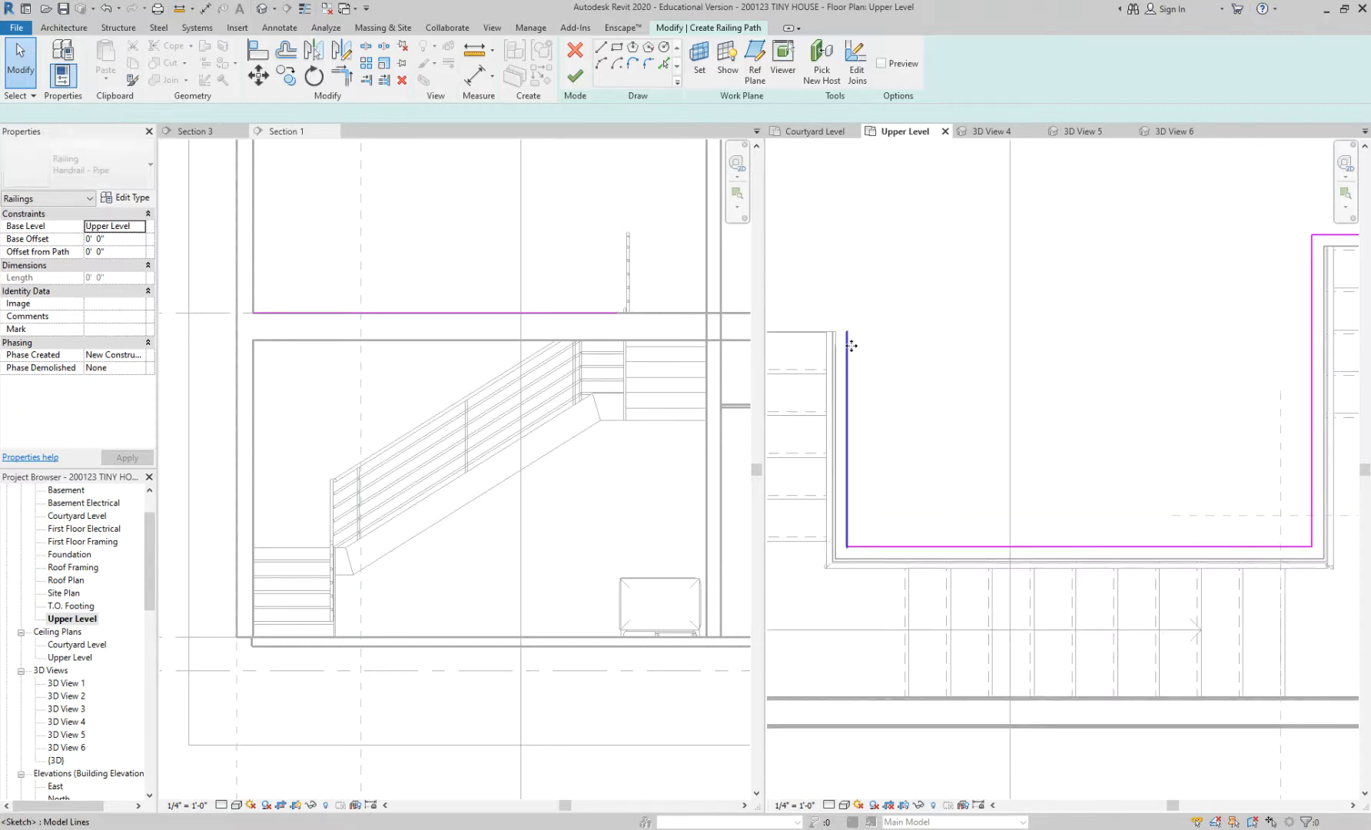
drag(848, 333, 846, 274)
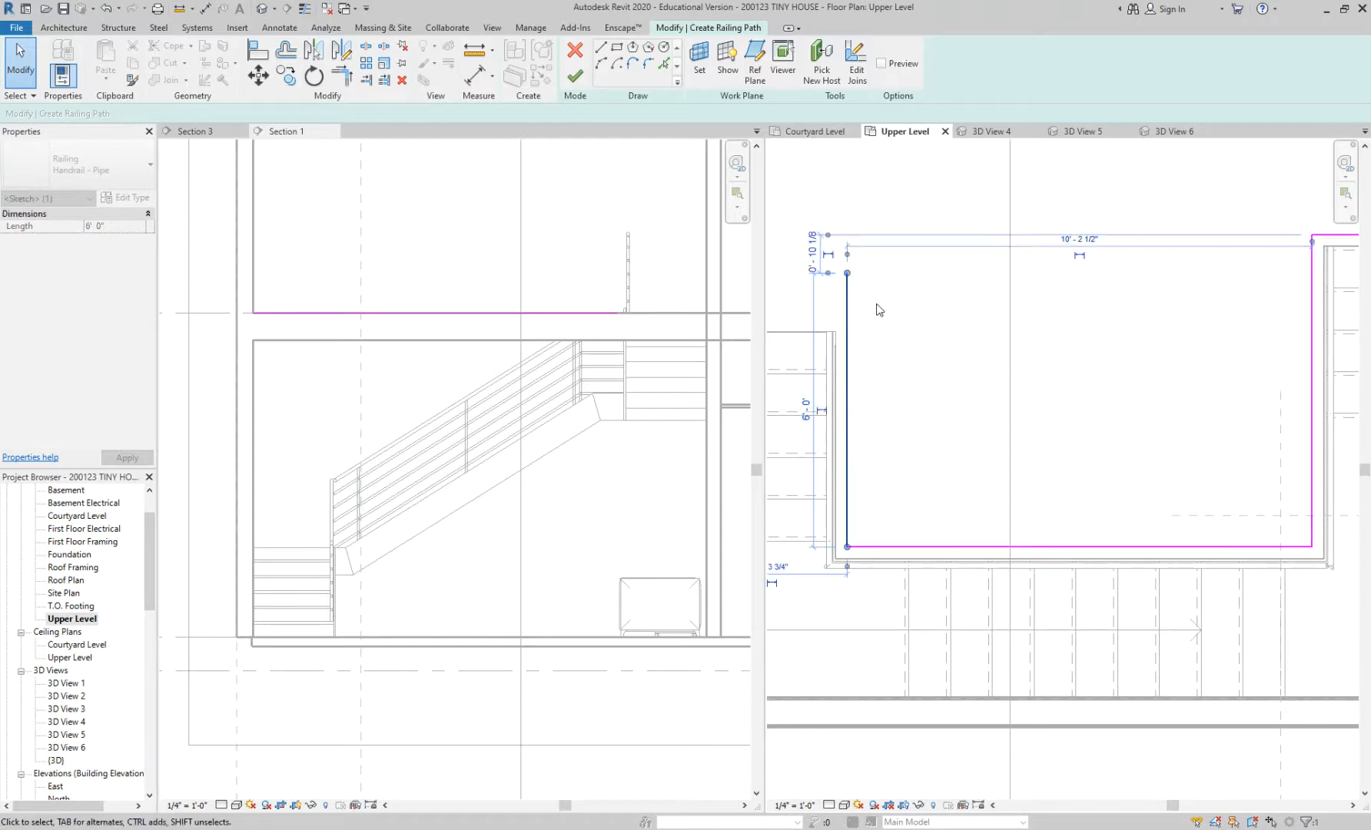
click(887, 311)
scroll(900, 312, down, 1)
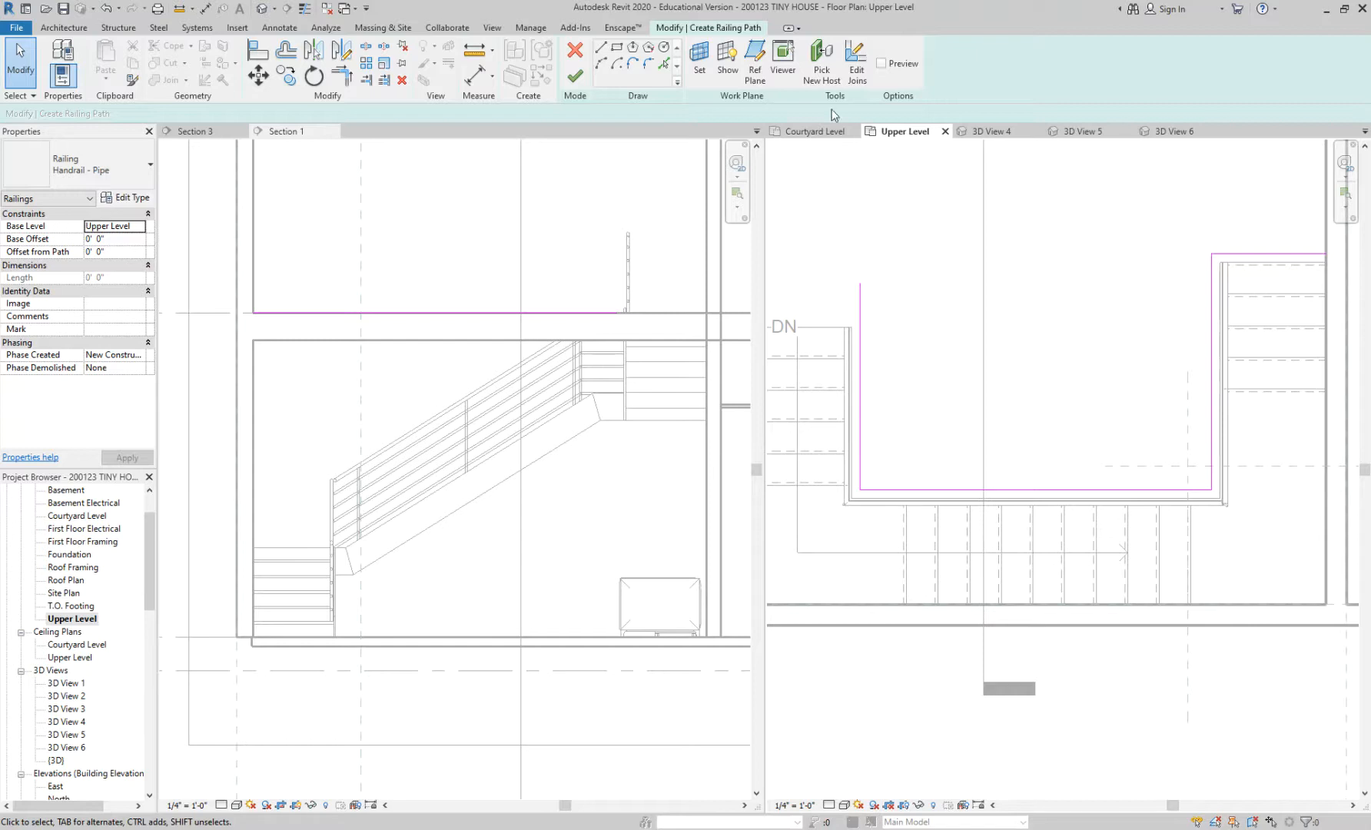
click(576, 75)
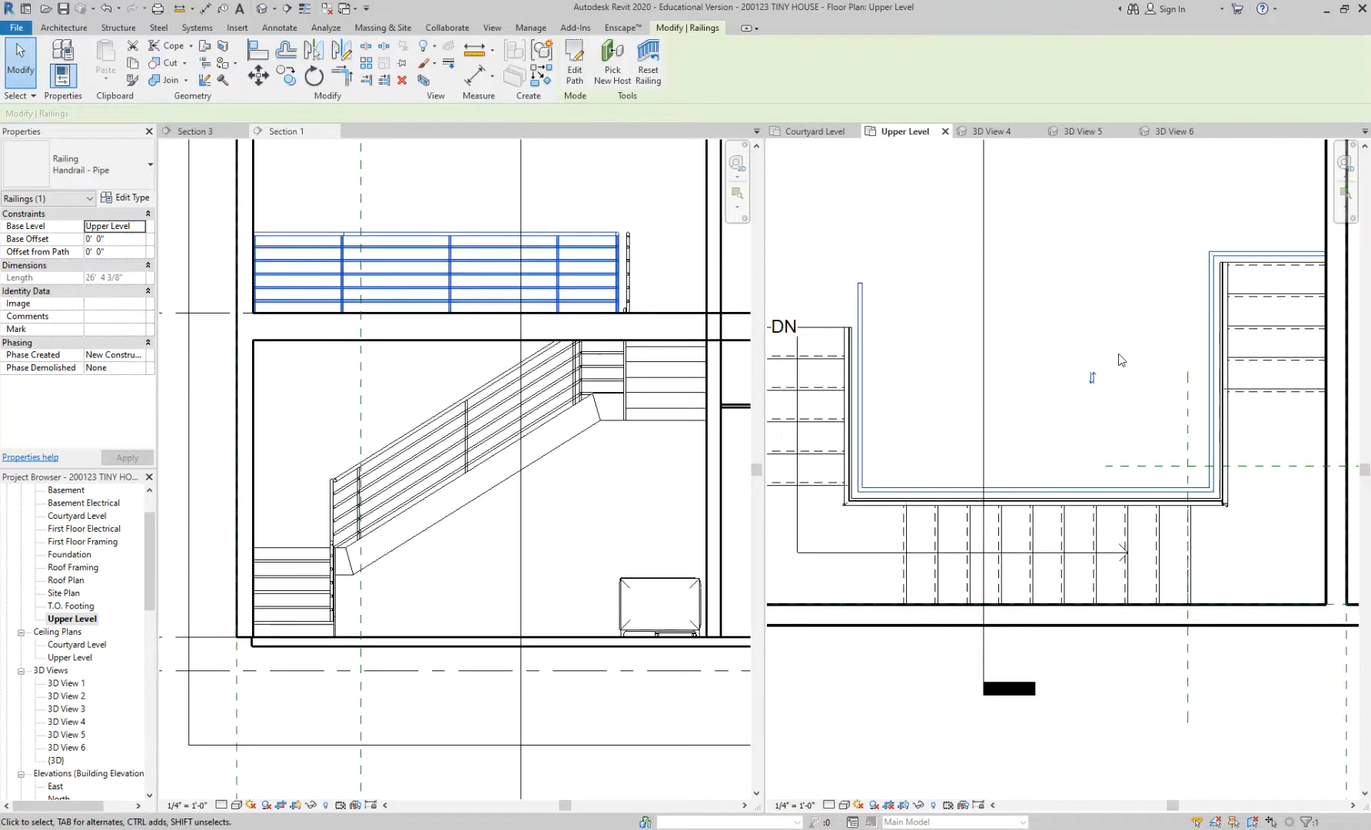
Step: Examine the new guardrail around the stair opening in Section 1 and in 3D View 6
scroll(631, 224, down, 2)
middle_drag(601, 262, 502, 396)
click(414, 318)
scroll(425, 362, up, 2)
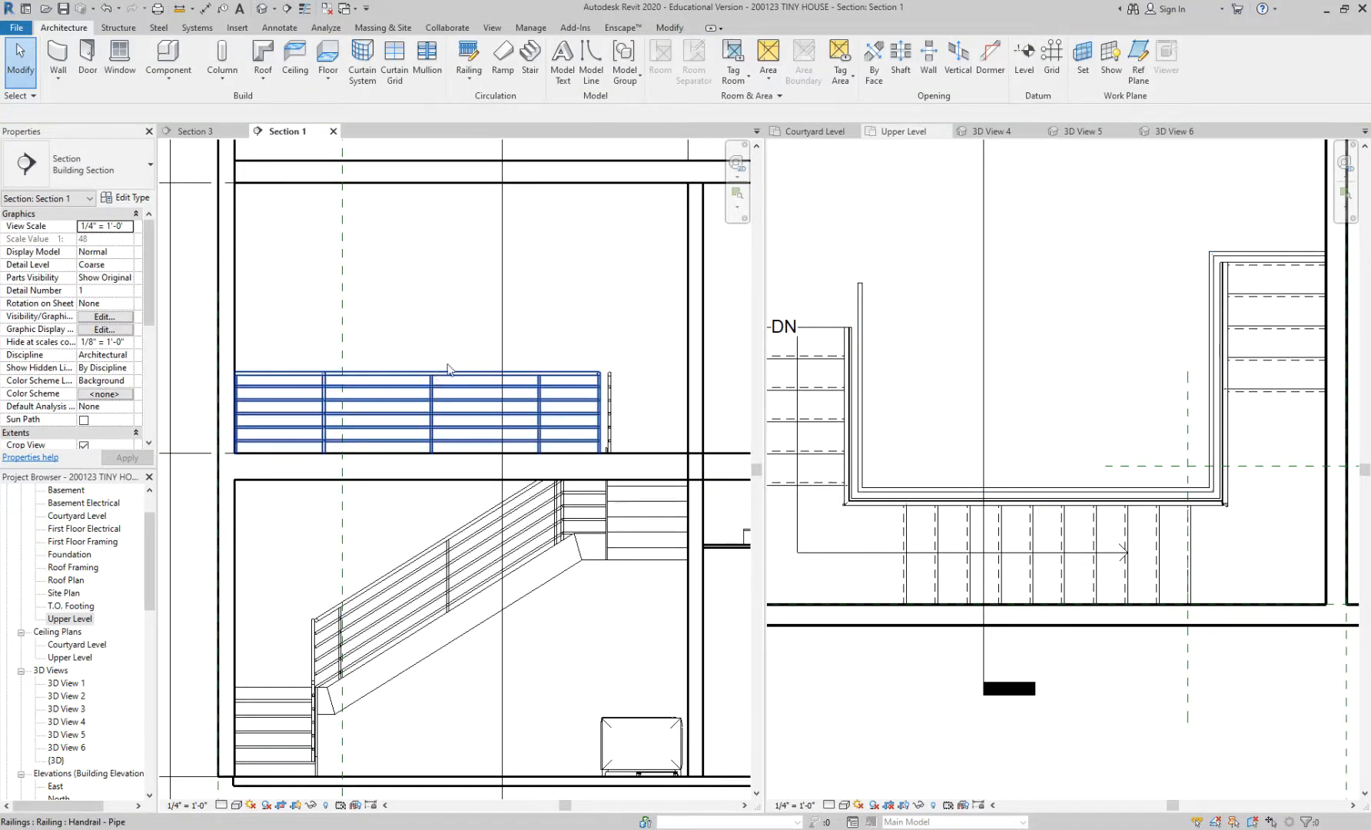
click(1181, 128)
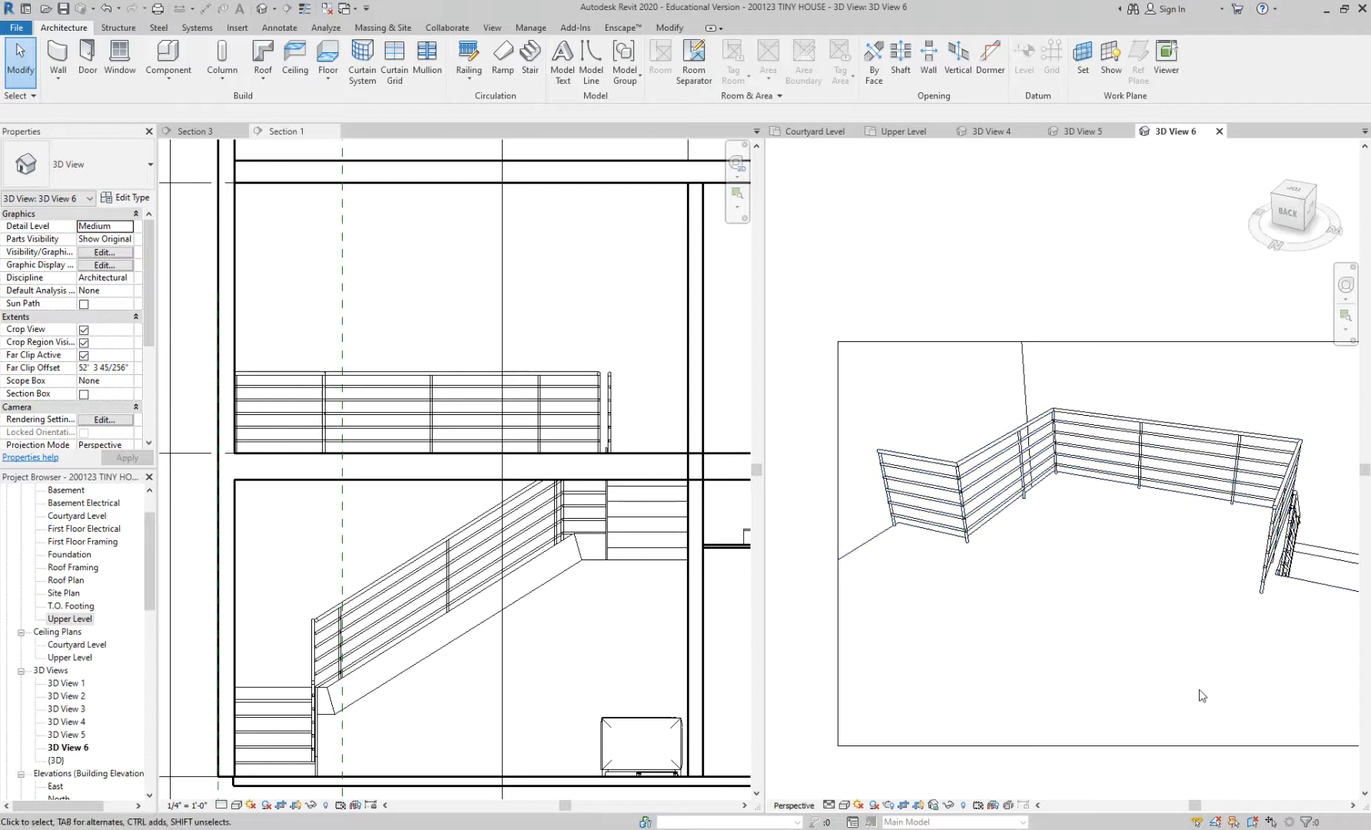
shift+middle_drag(1152, 651, 1226, 607)
scroll(1199, 617, up, 4)
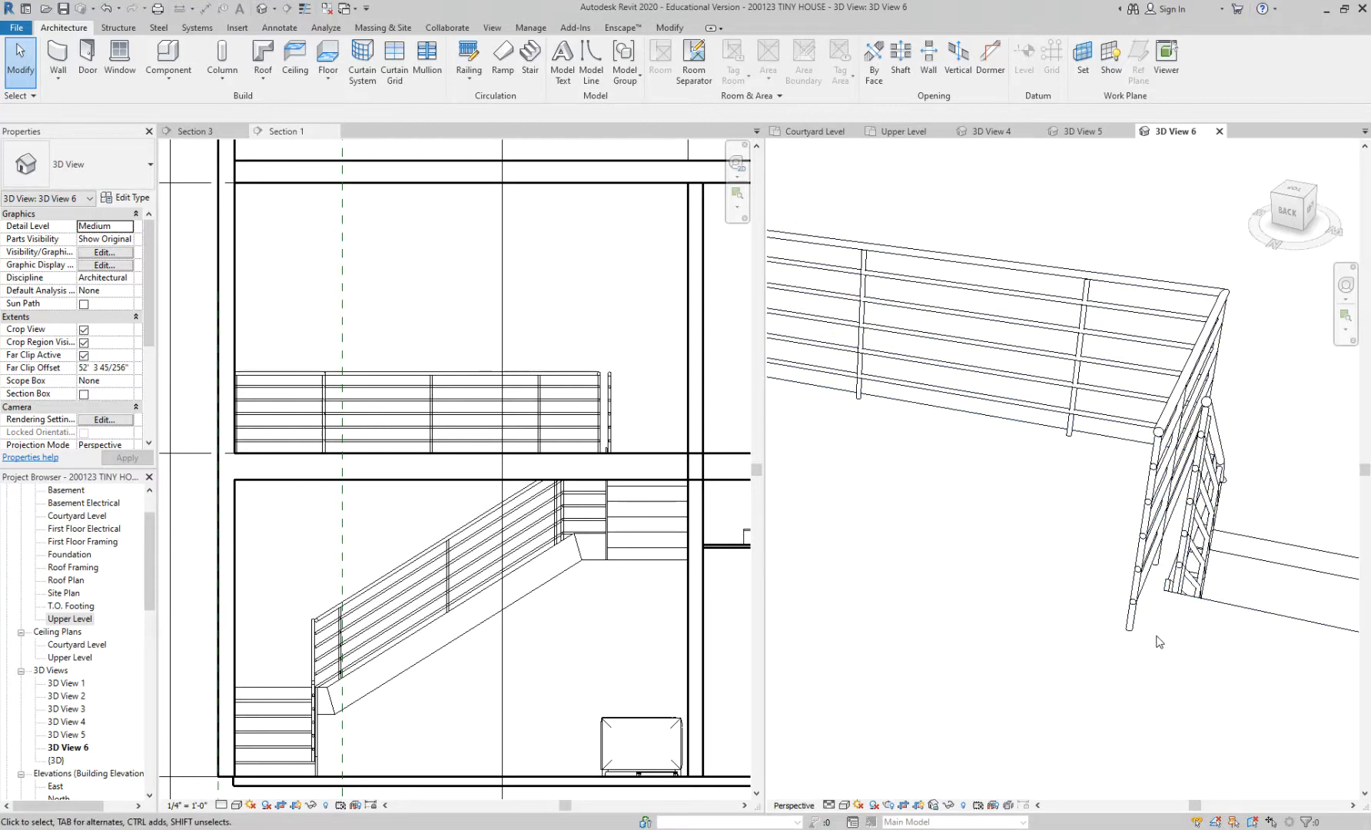
scroll(1155, 635, down, 4)
shift+middle_drag(1075, 610, 1186, 597)
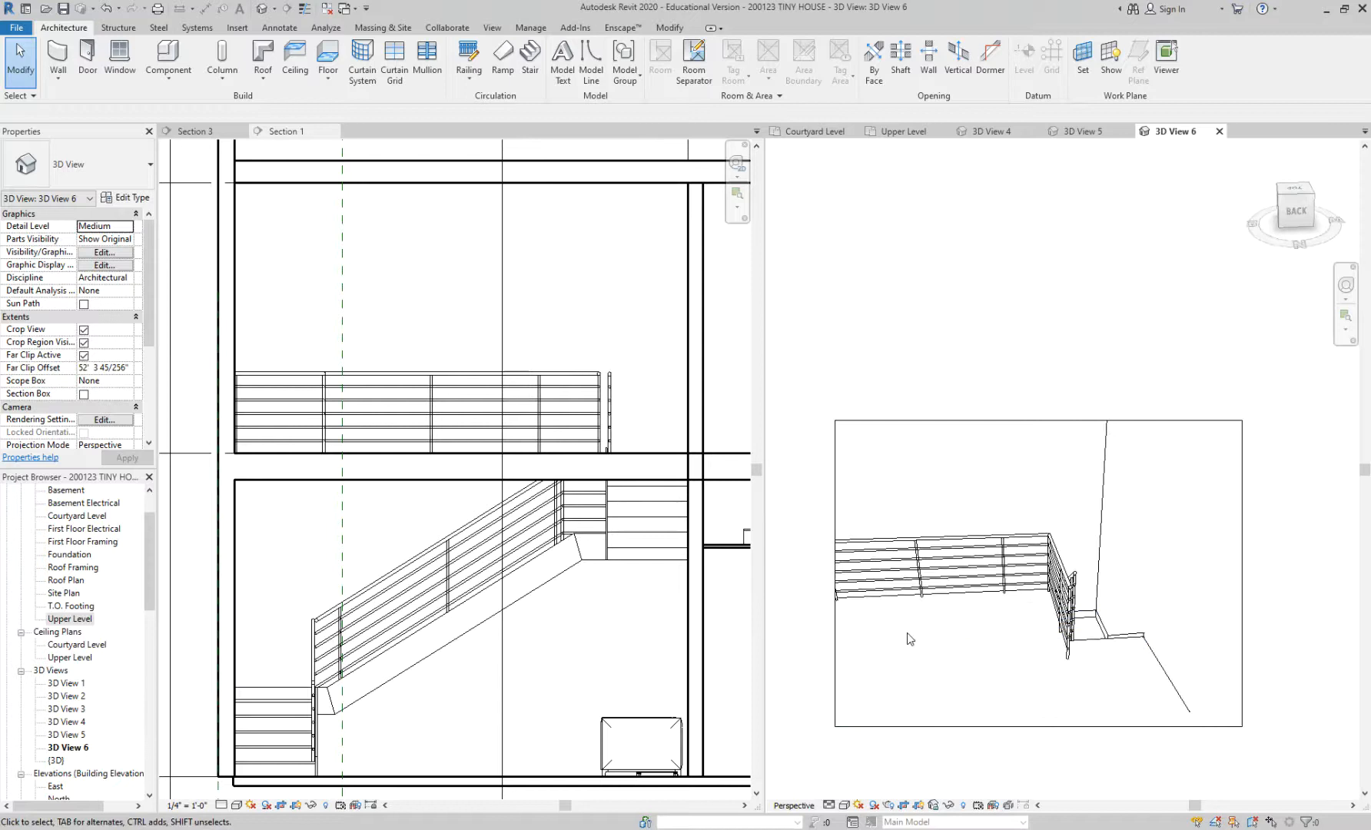
middle_drag(909, 635, 958, 600)
Step: Change the Upper Level guardrail's type to Handrail - Rectangular
click(1015, 556)
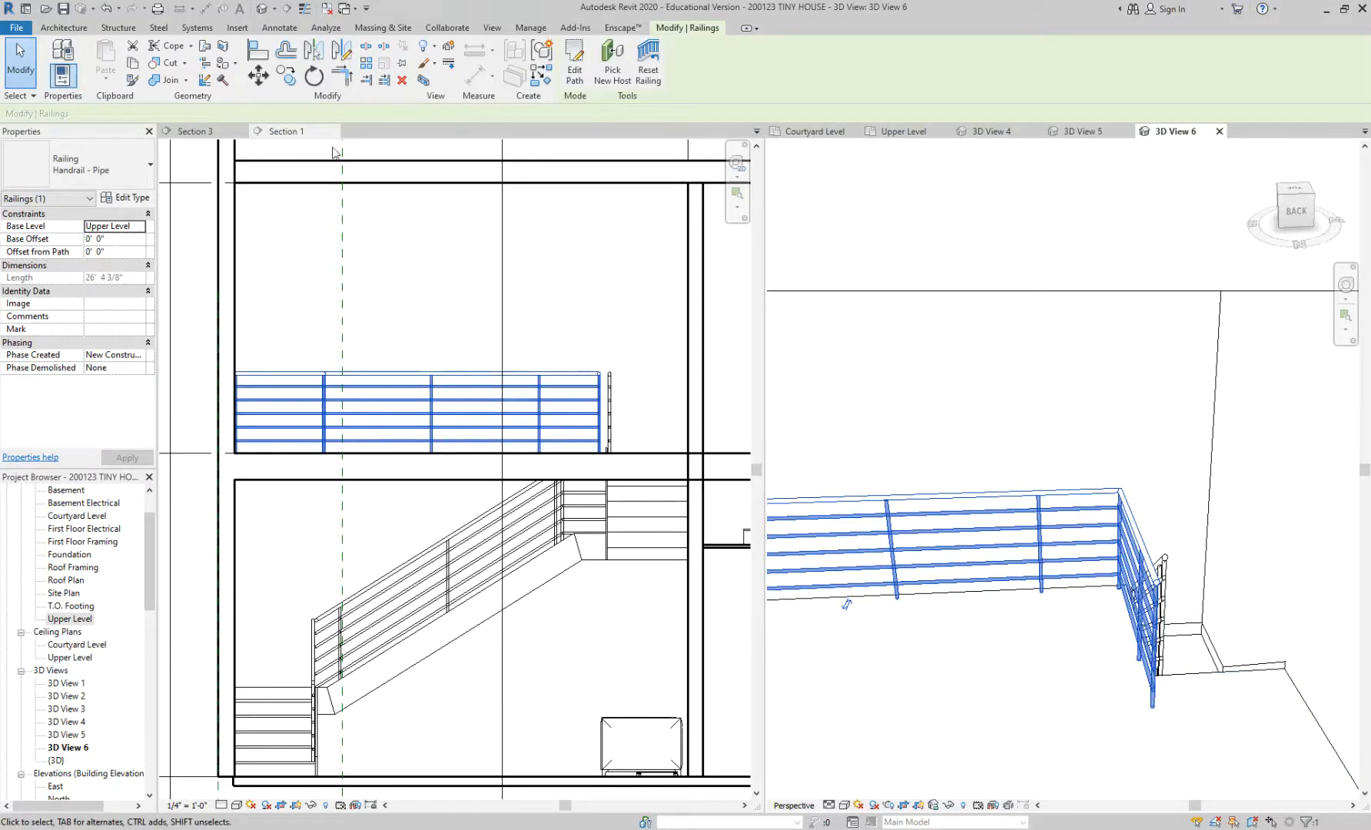
click(107, 179)
click(89, 268)
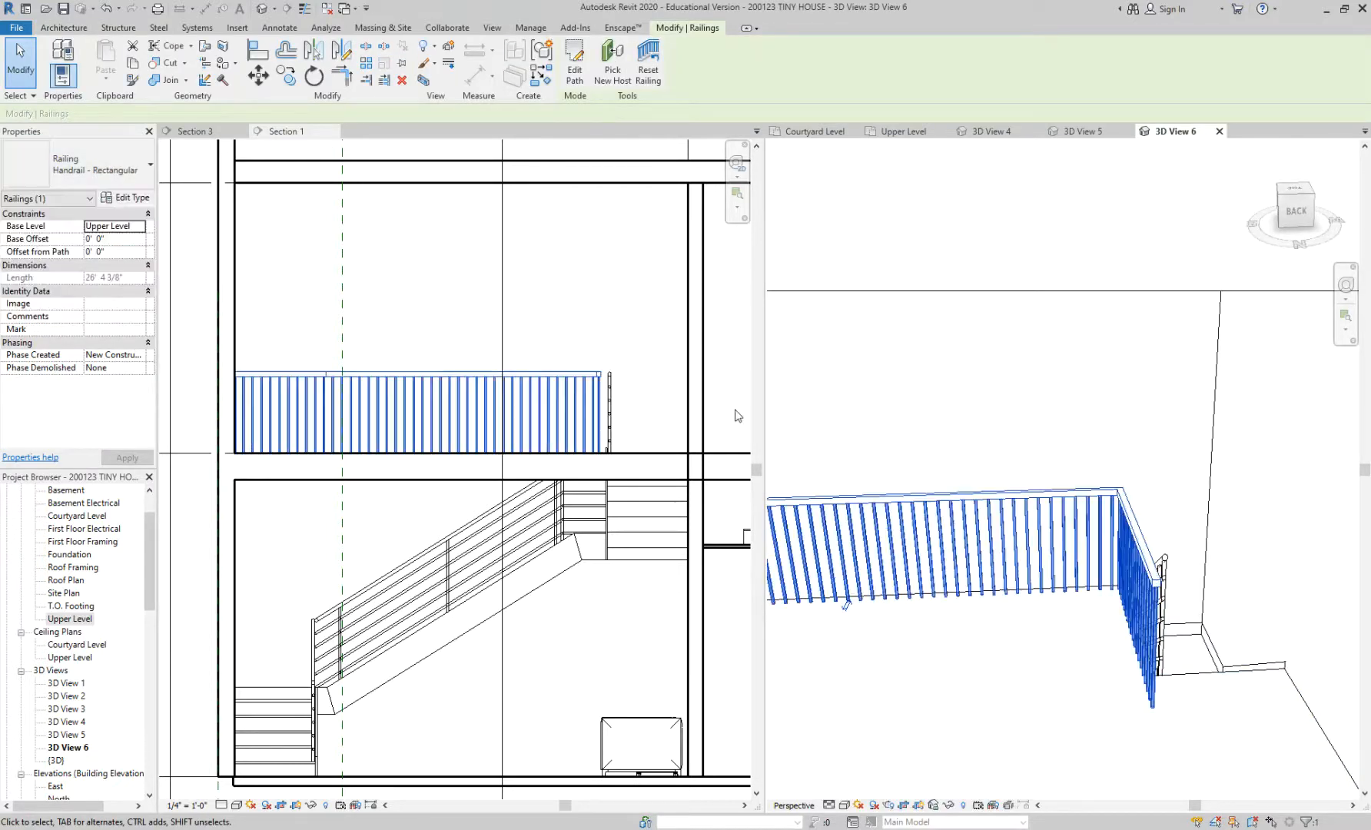
click(1035, 462)
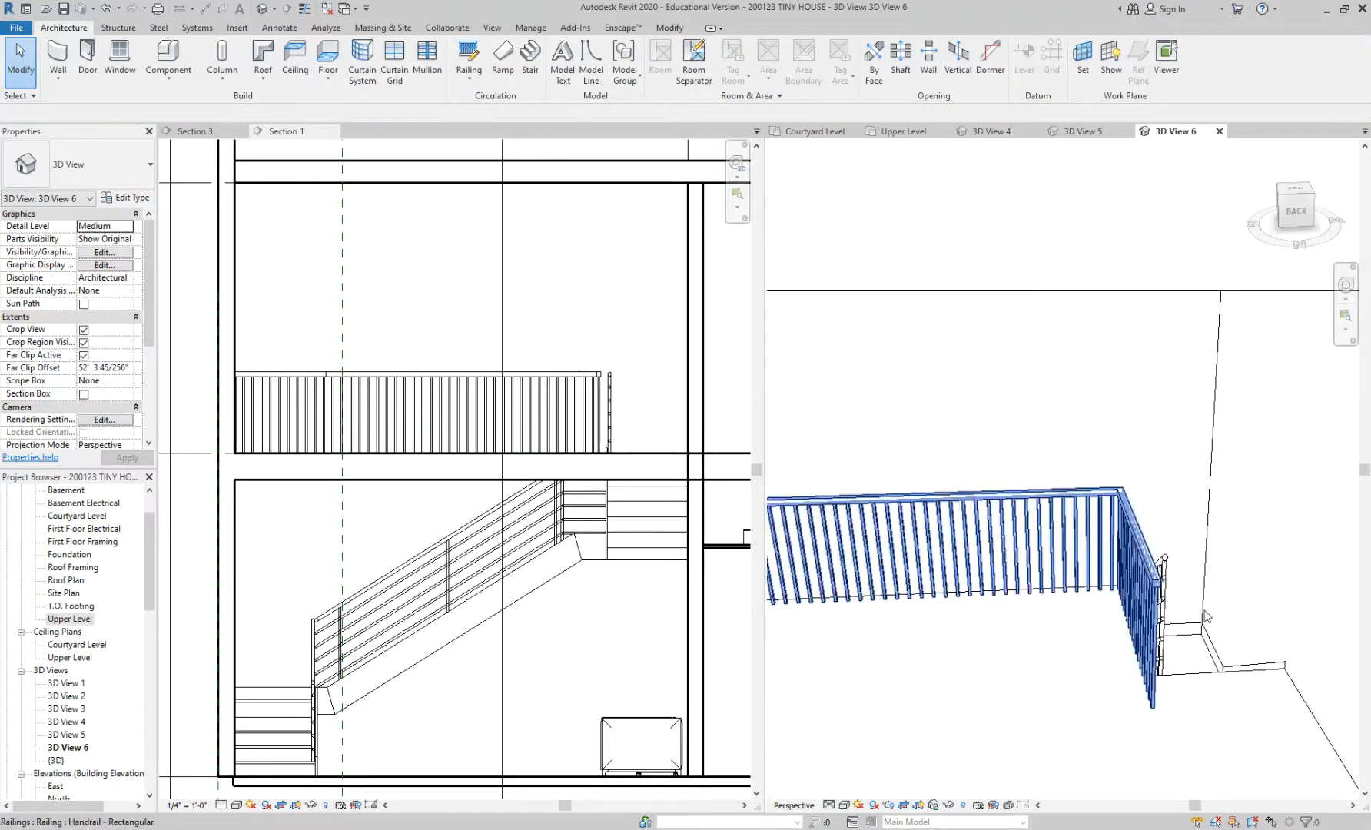
Step: Highlight the stair's own pipe railing and check how its upper end relates to the new guardrail
click(1168, 580)
scroll(1164, 601, up, 4)
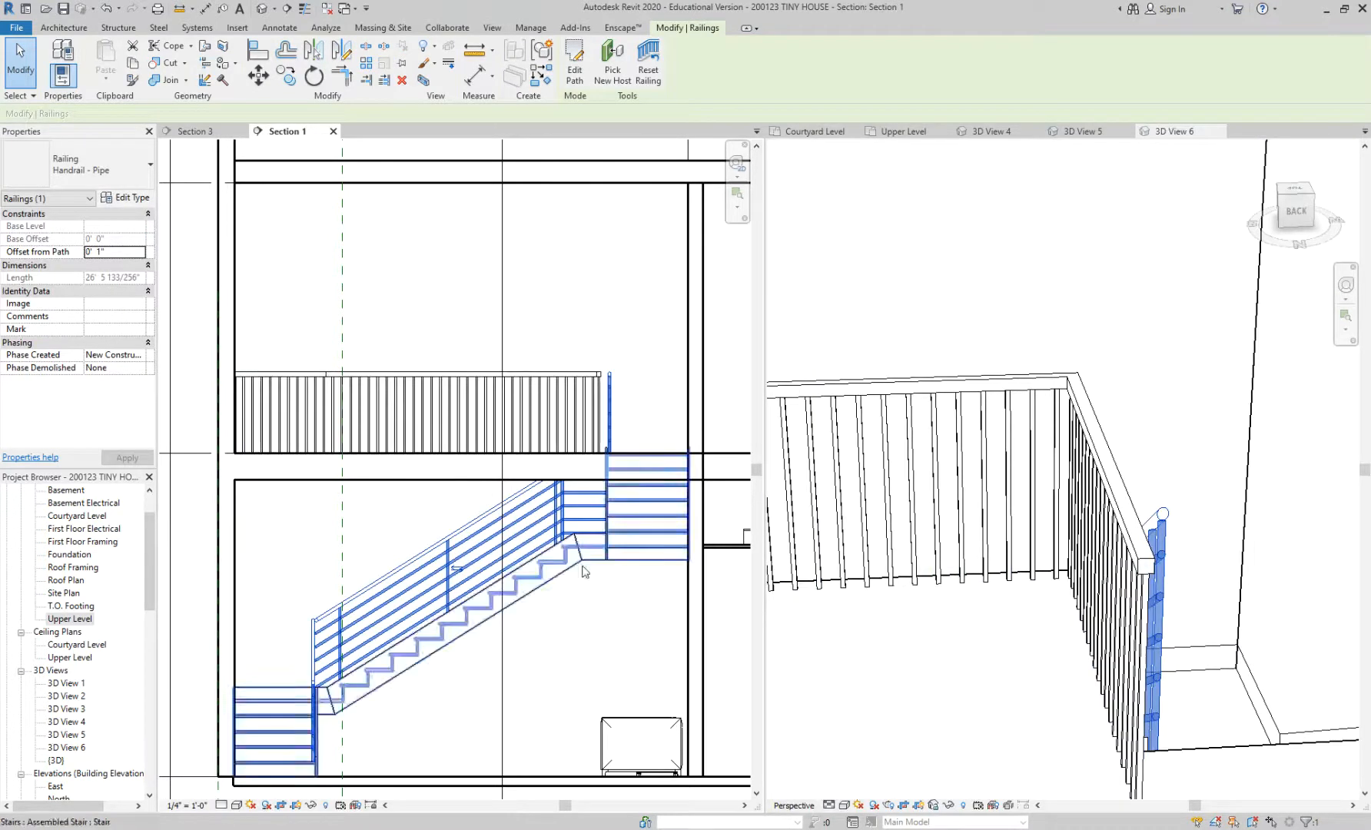
scroll(585, 611, down, 1)
Step: Edit the guardrail's path in the Upper Level plan, align the west line's free end with the stair's end edge, and finish the sketch
click(903, 132)
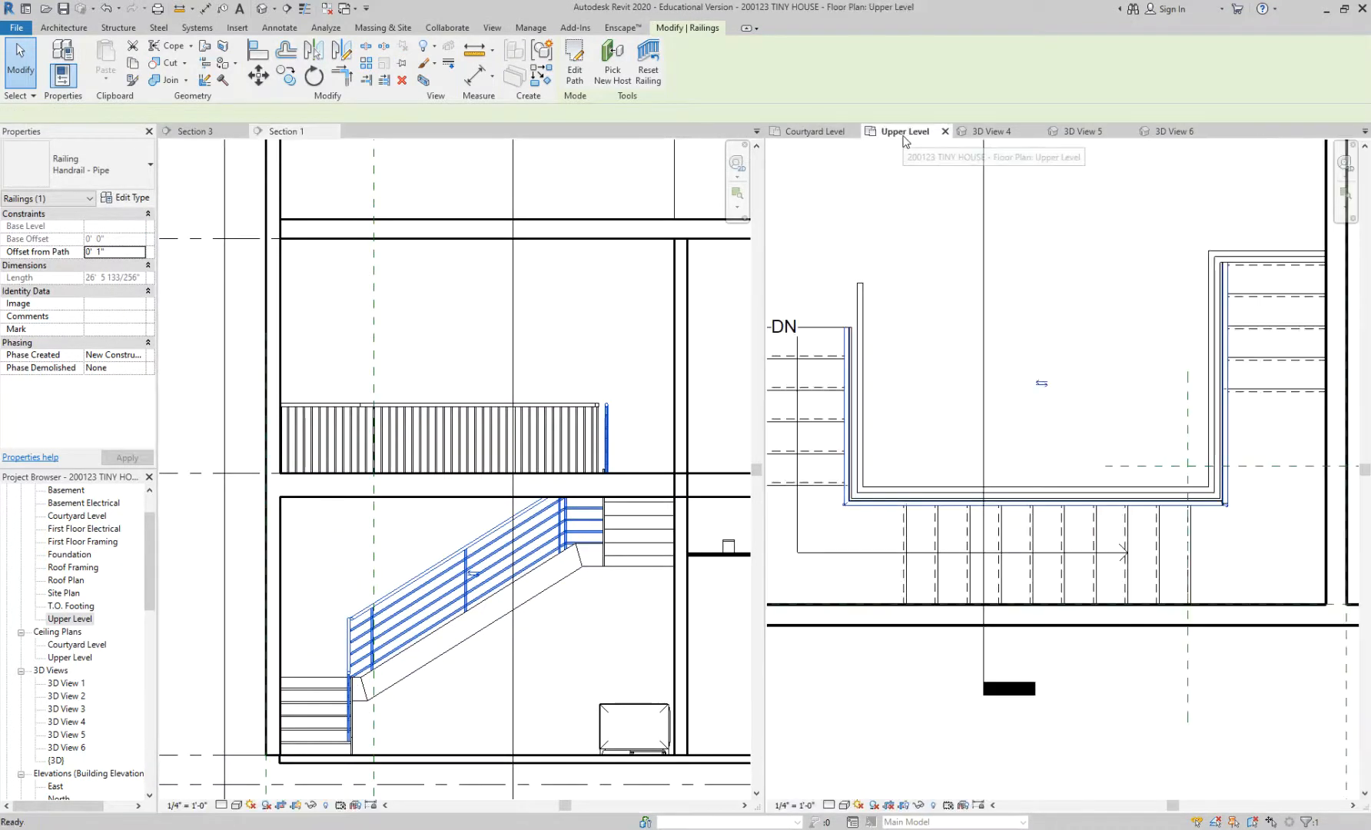
click(865, 302)
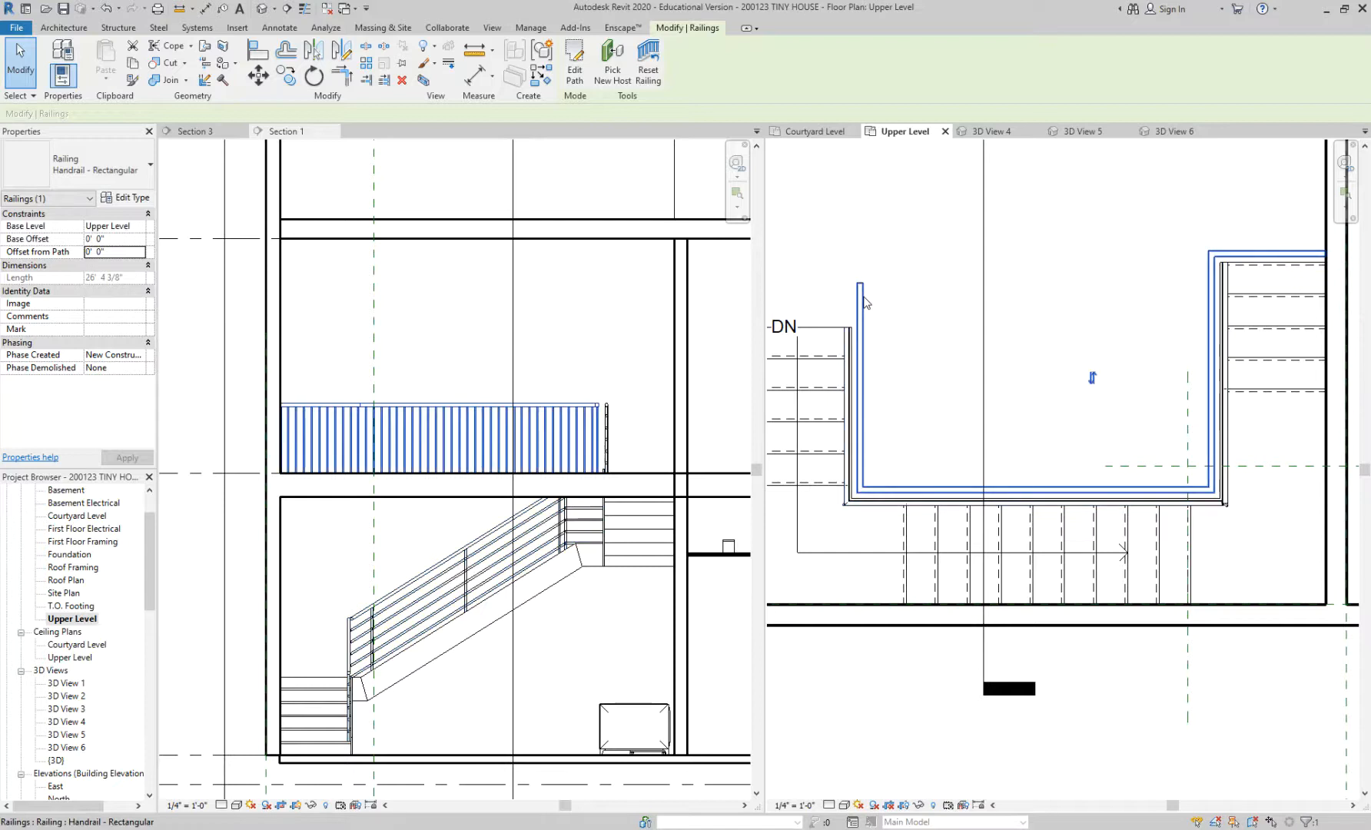
click(576, 67)
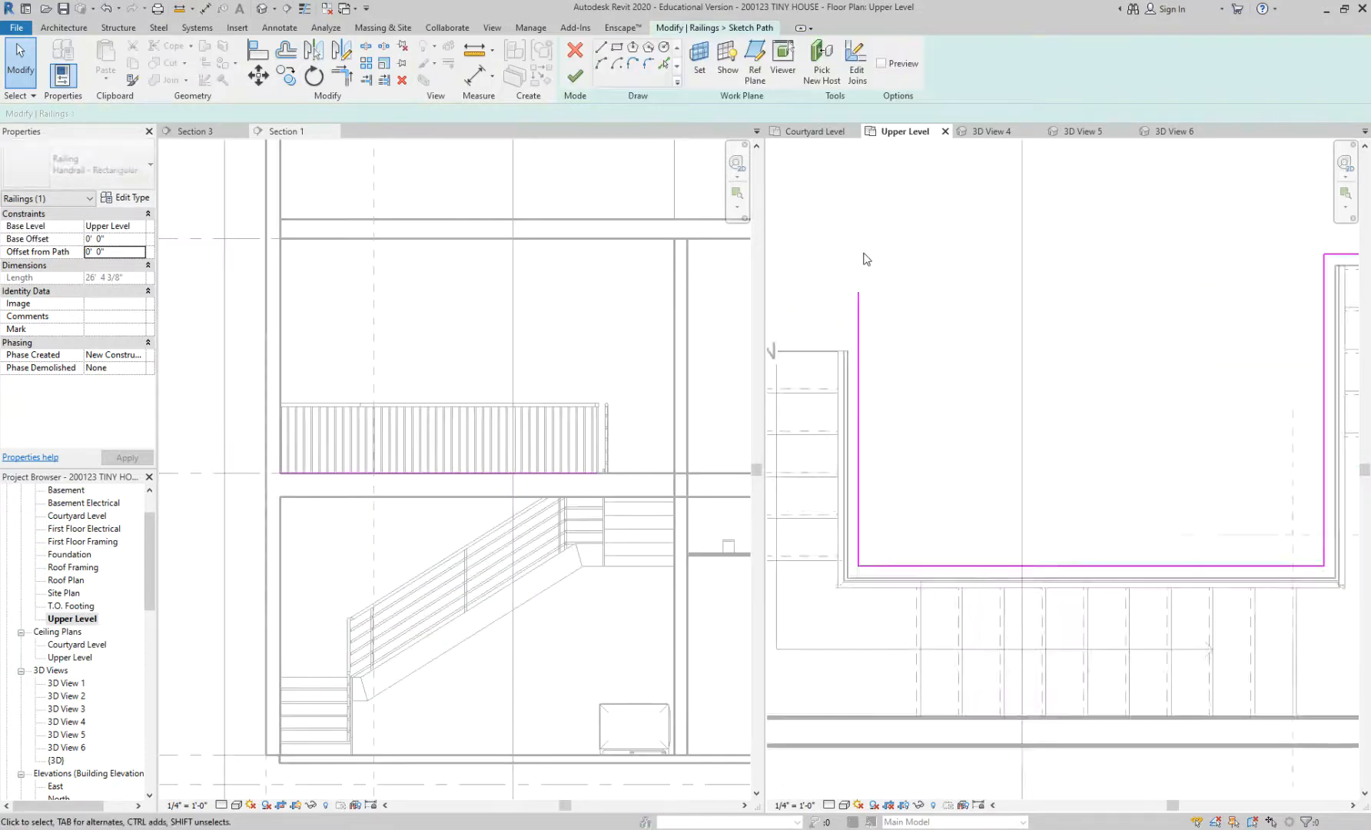
scroll(778, 256, up, 3)
scroll(895, 348, down, 1)
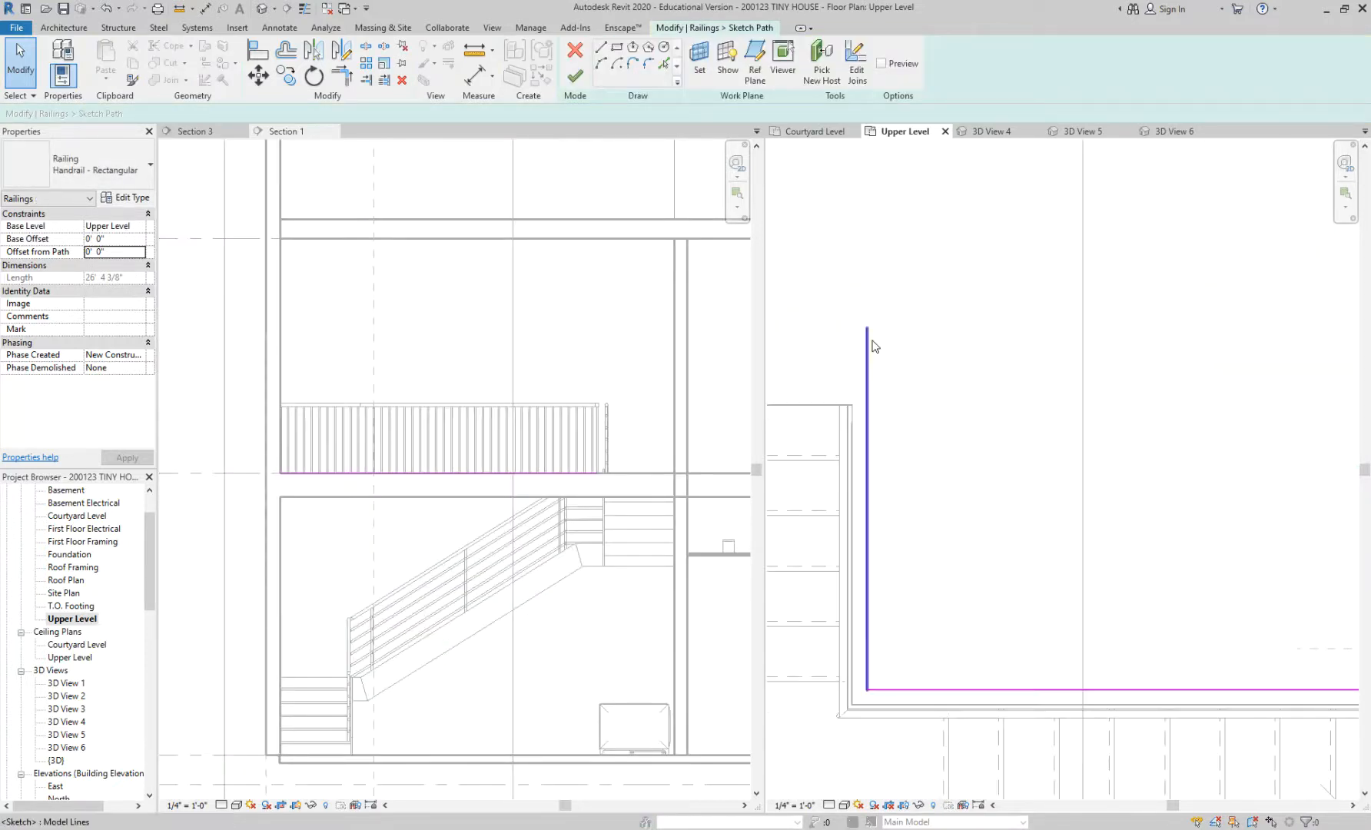
key(a)
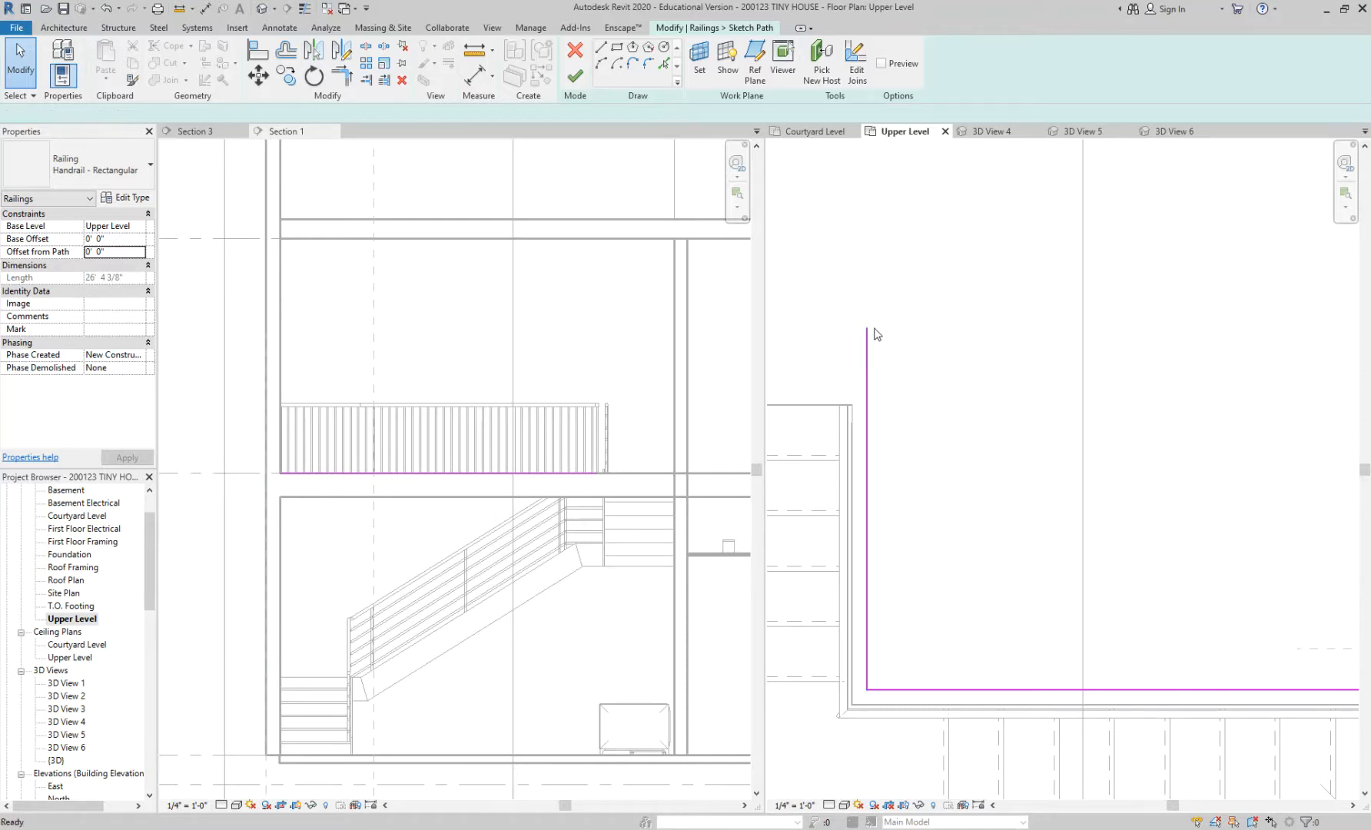
key(l)
click(833, 406)
click(866, 332)
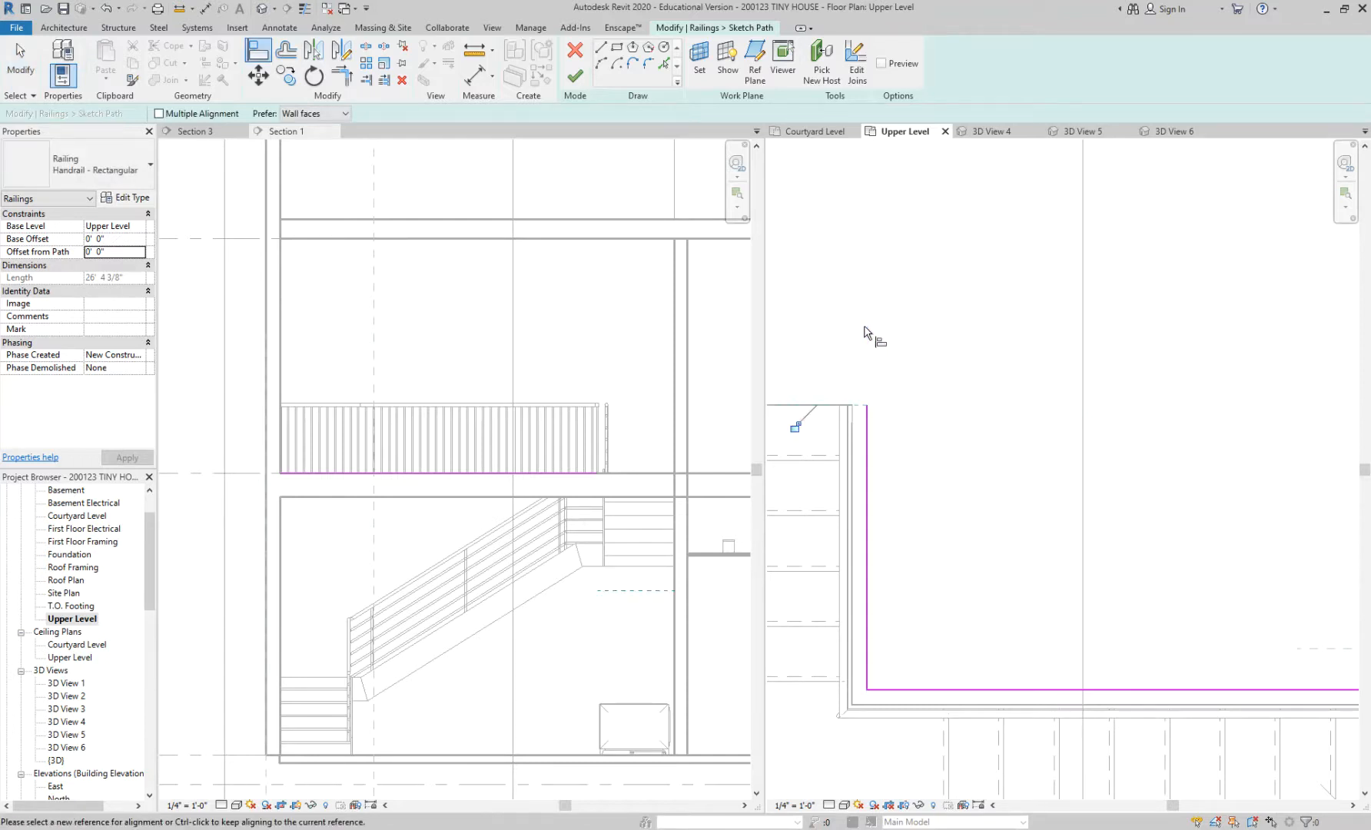
scroll(952, 361, down, 1)
scroll(884, 388, up, 2)
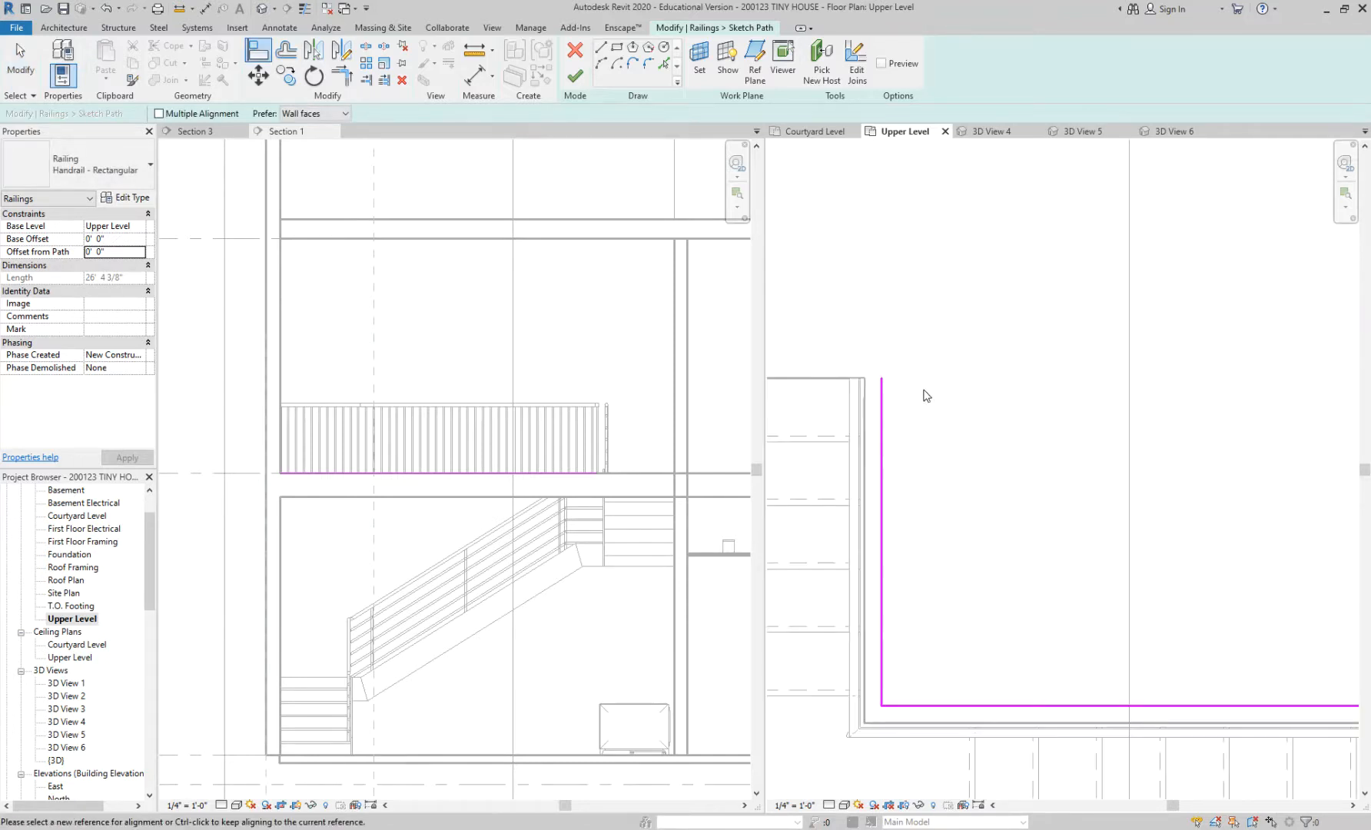
key(Escape)
key(Escape)
click(577, 77)
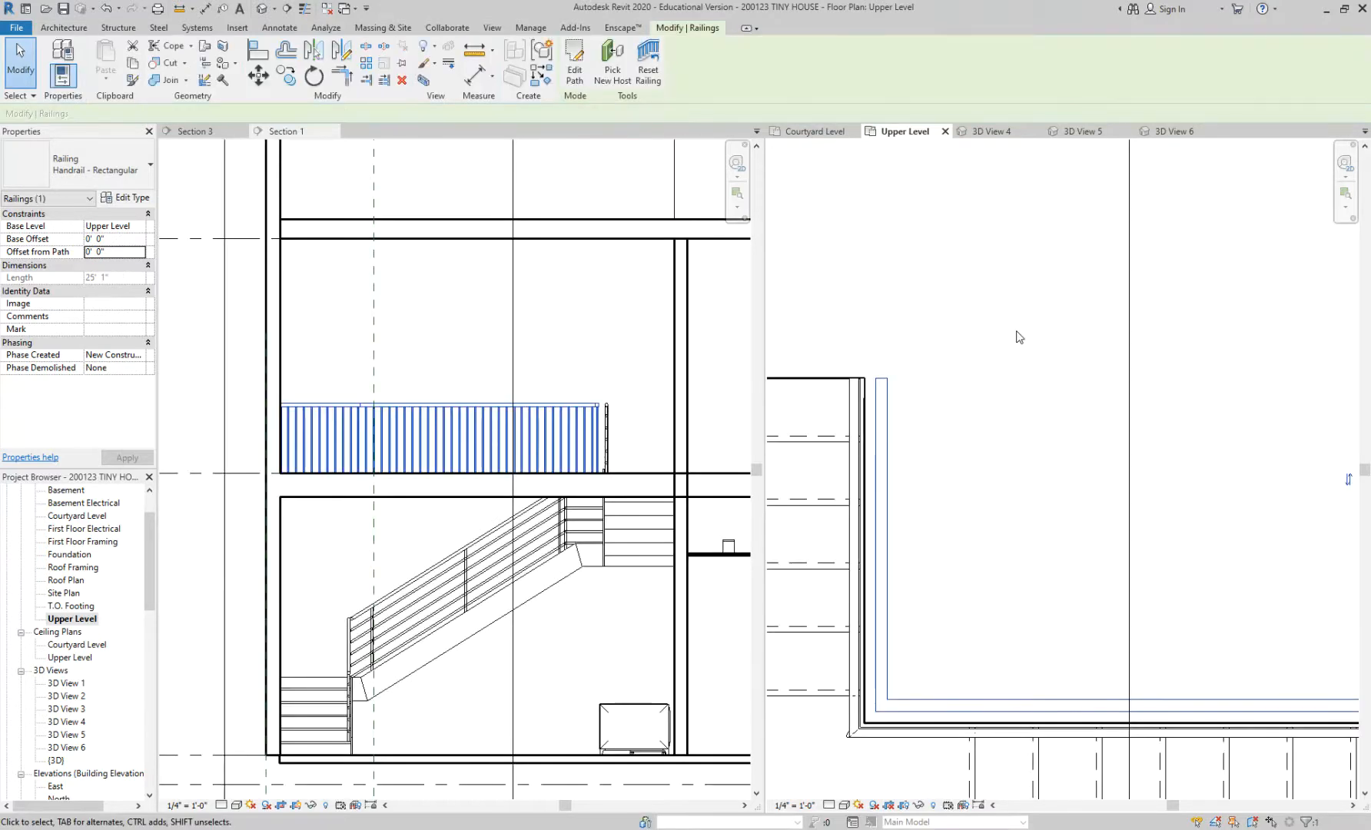
Step: Edit the stair's pipe railing path in the Upper Level plan and draw a horizontal reference plane along the stair's upper end edge
click(853, 443)
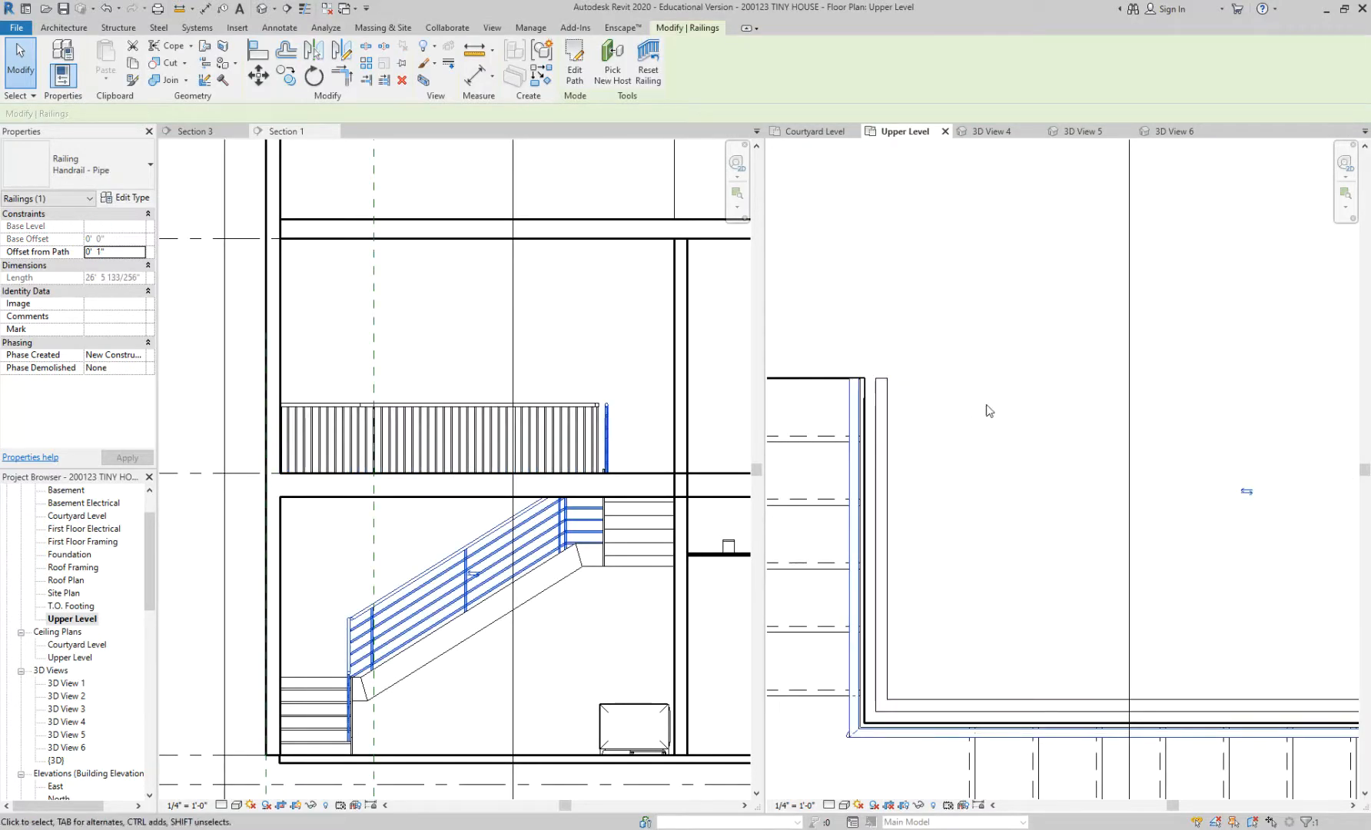
scroll(987, 410, down, 1)
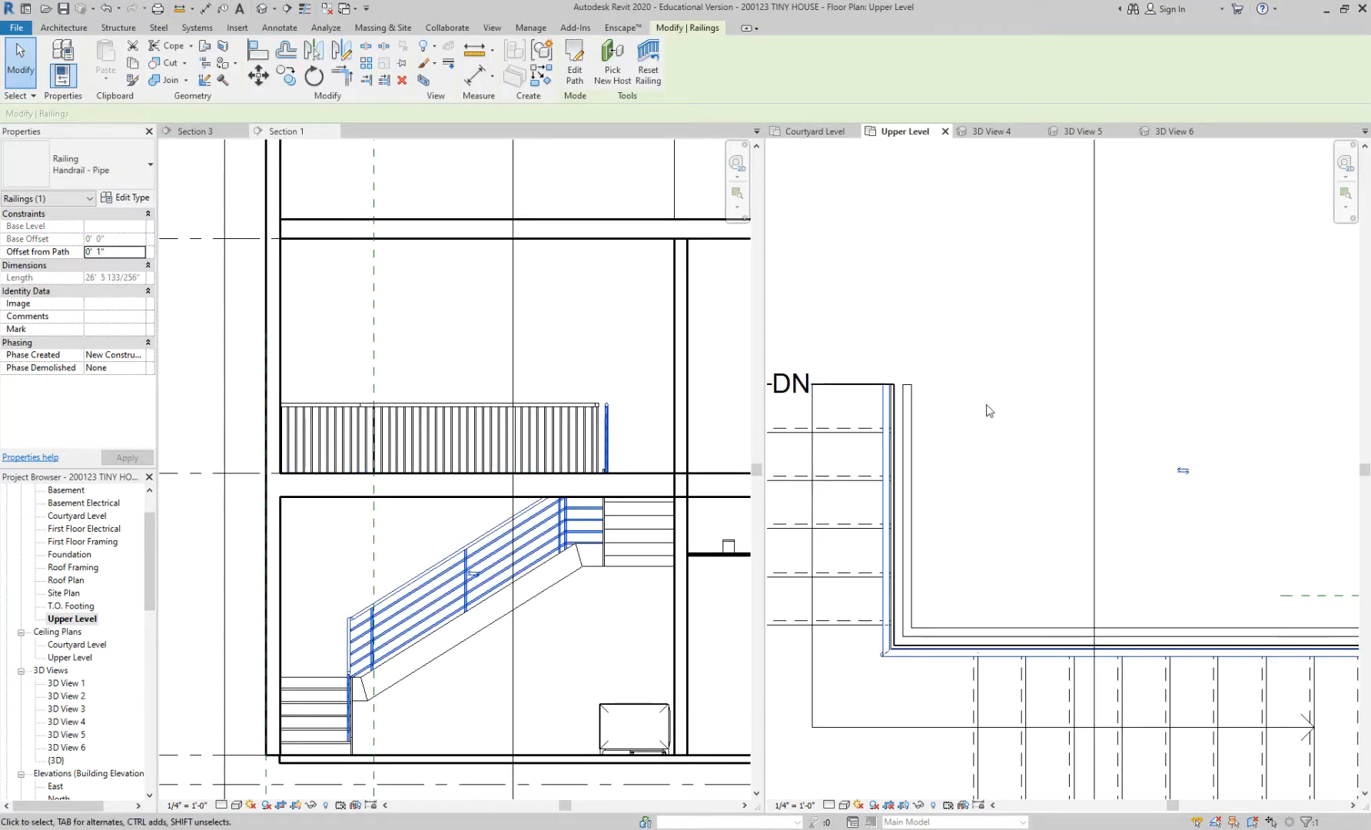
click(575, 69)
scroll(884, 381, up, 2)
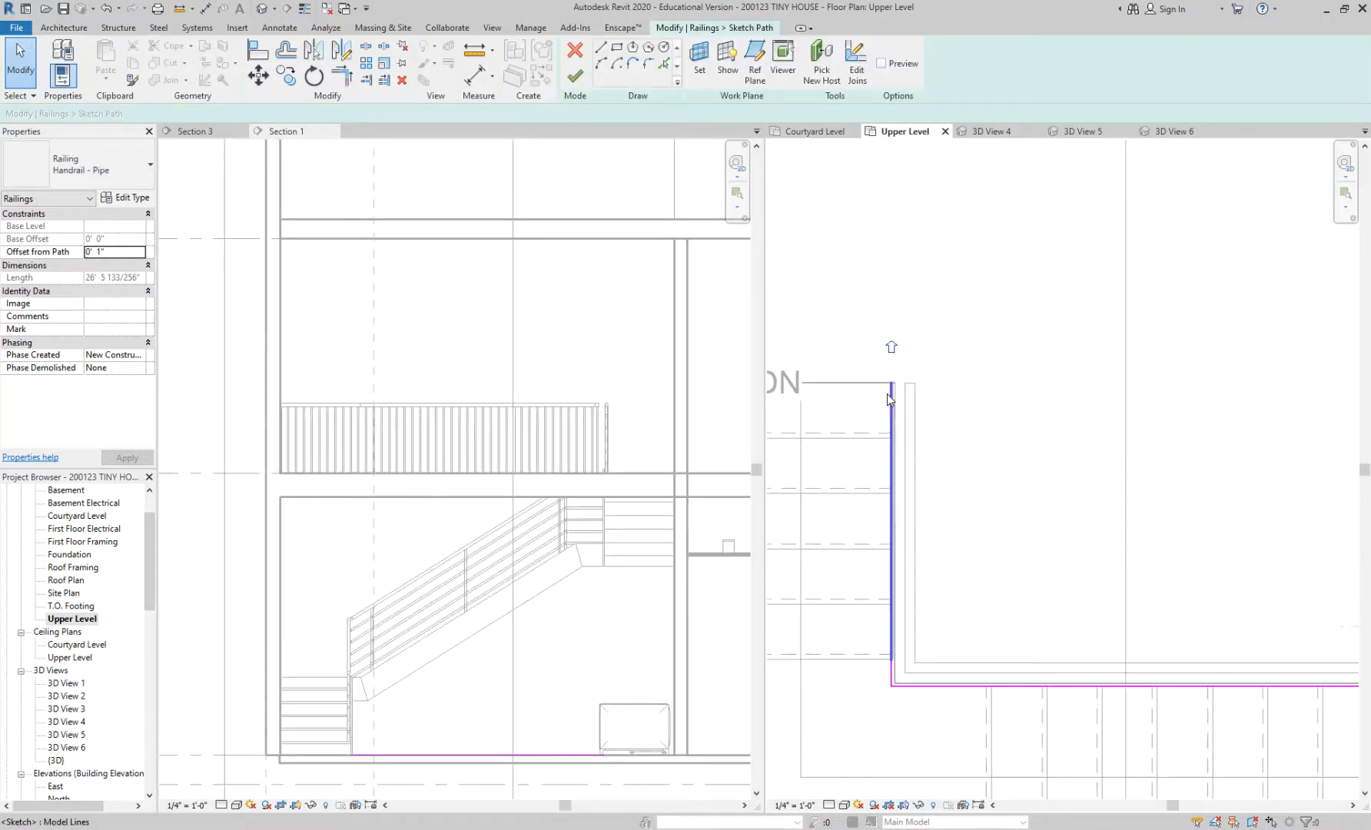
key(r)
key(p)
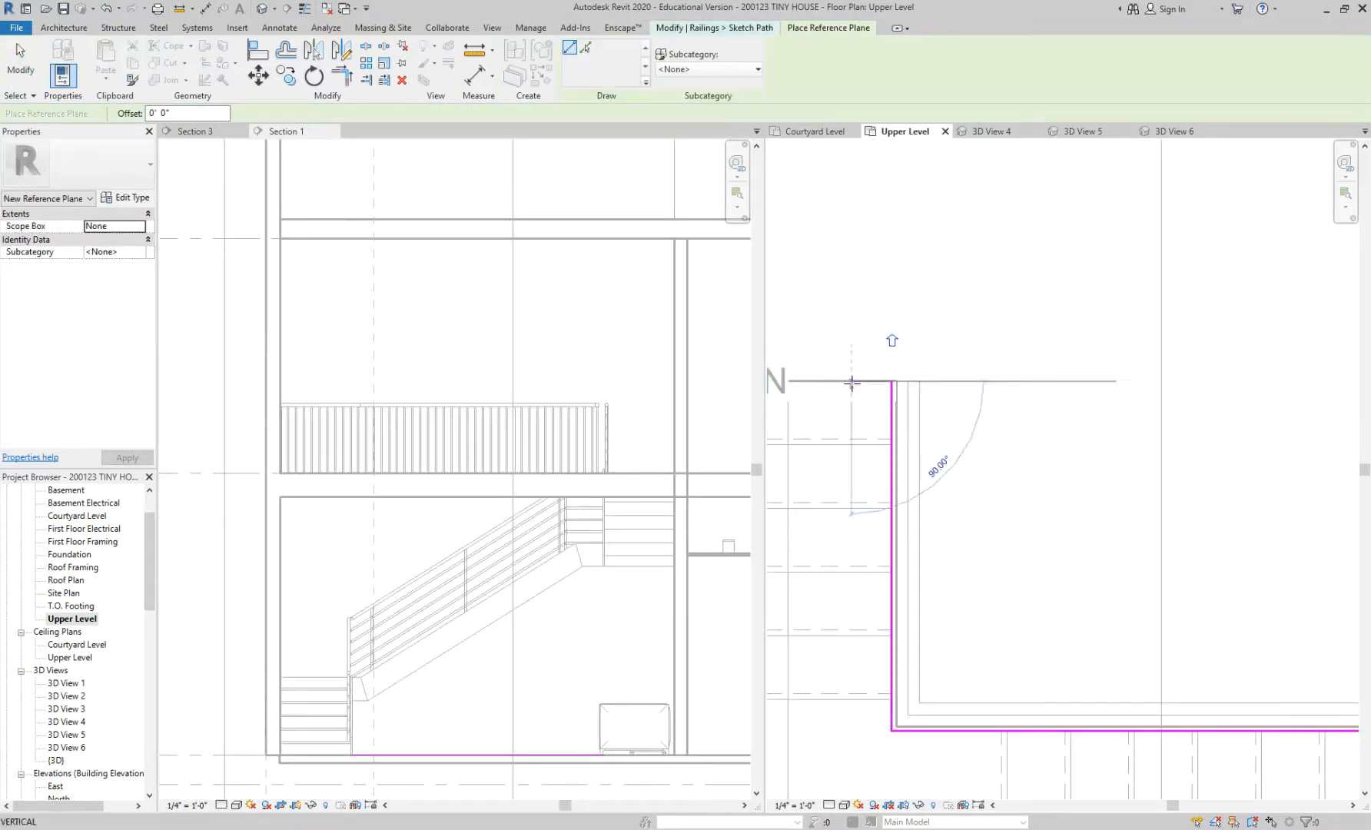
key(Escape)
Step: Move the new reference plane about 1' north, beyond the stair's upper end edge
click(997, 384)
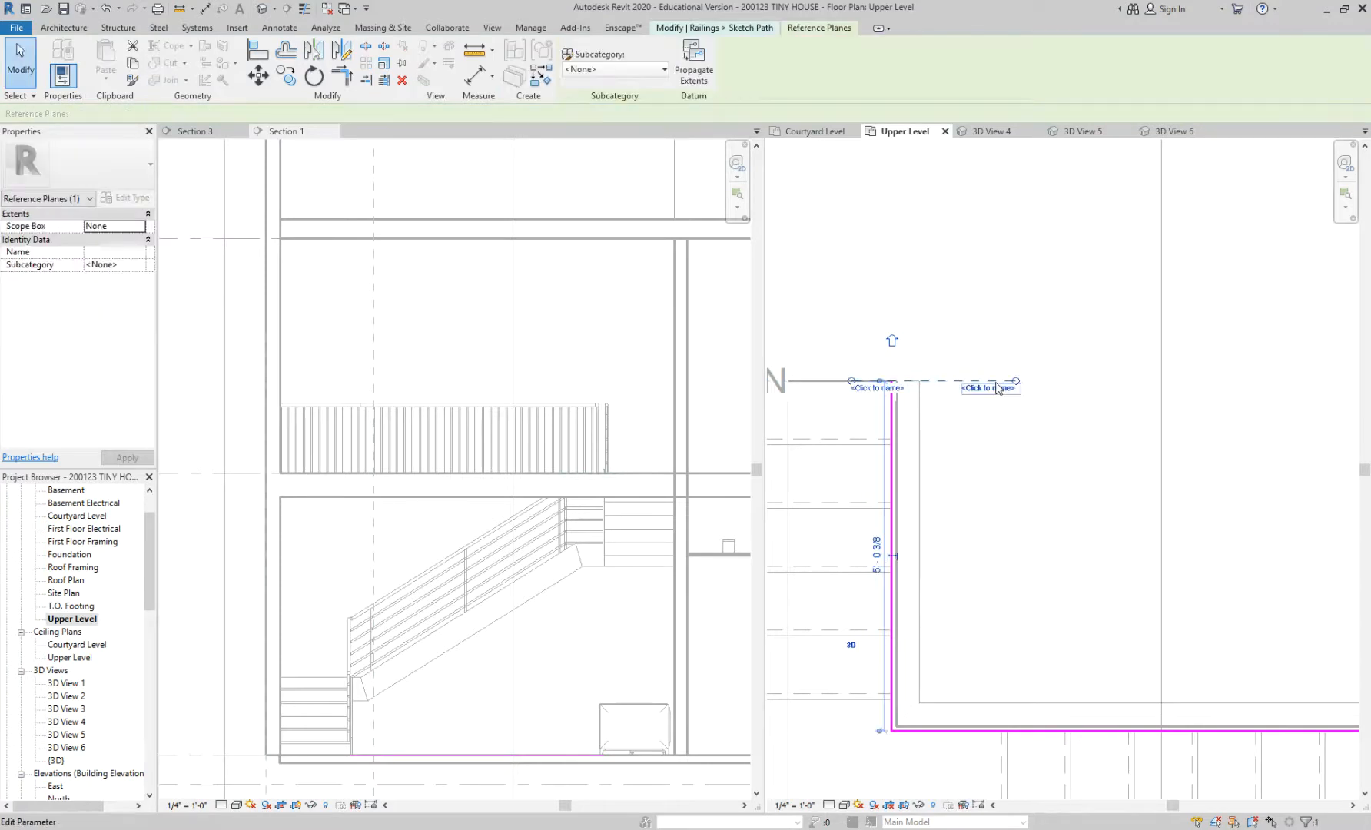
key(Escape)
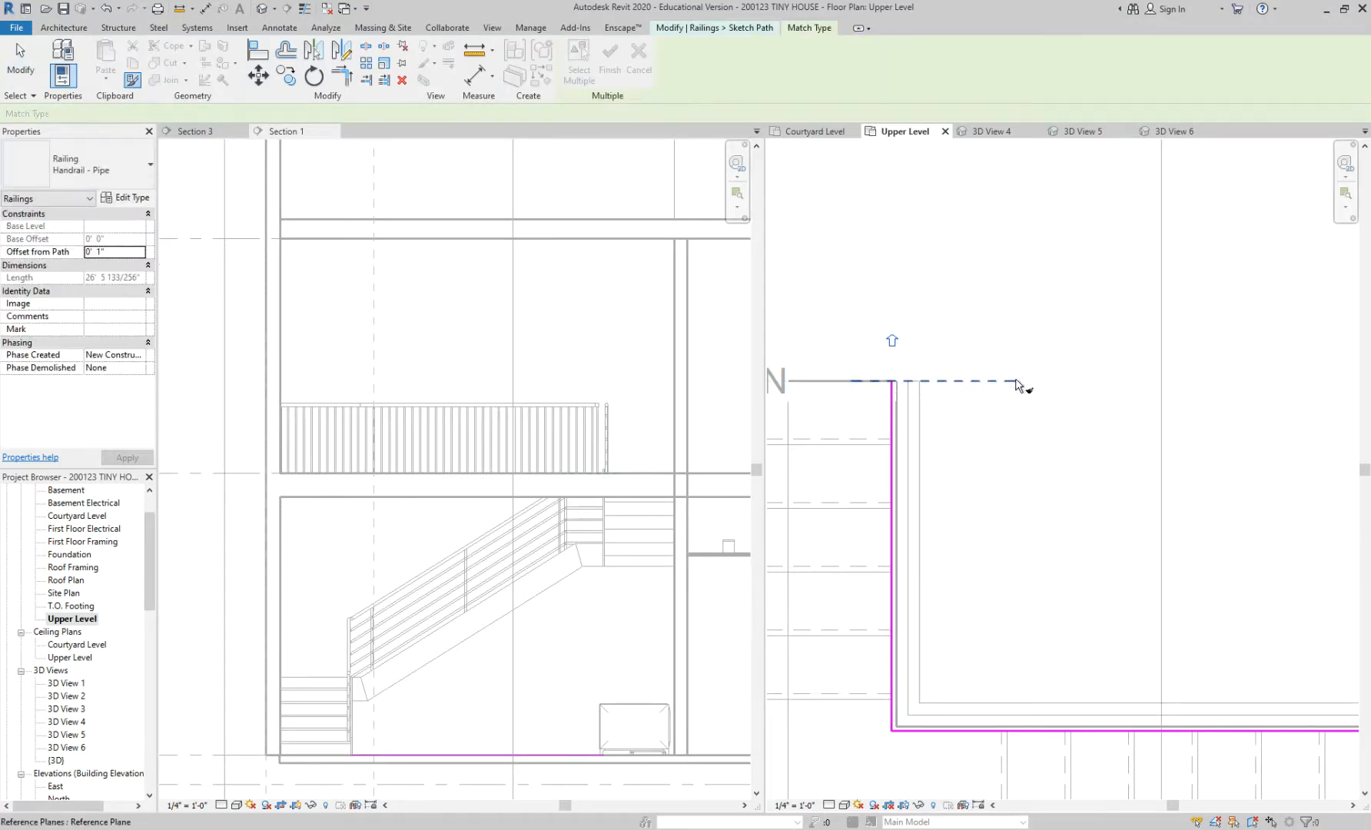
click(997, 387)
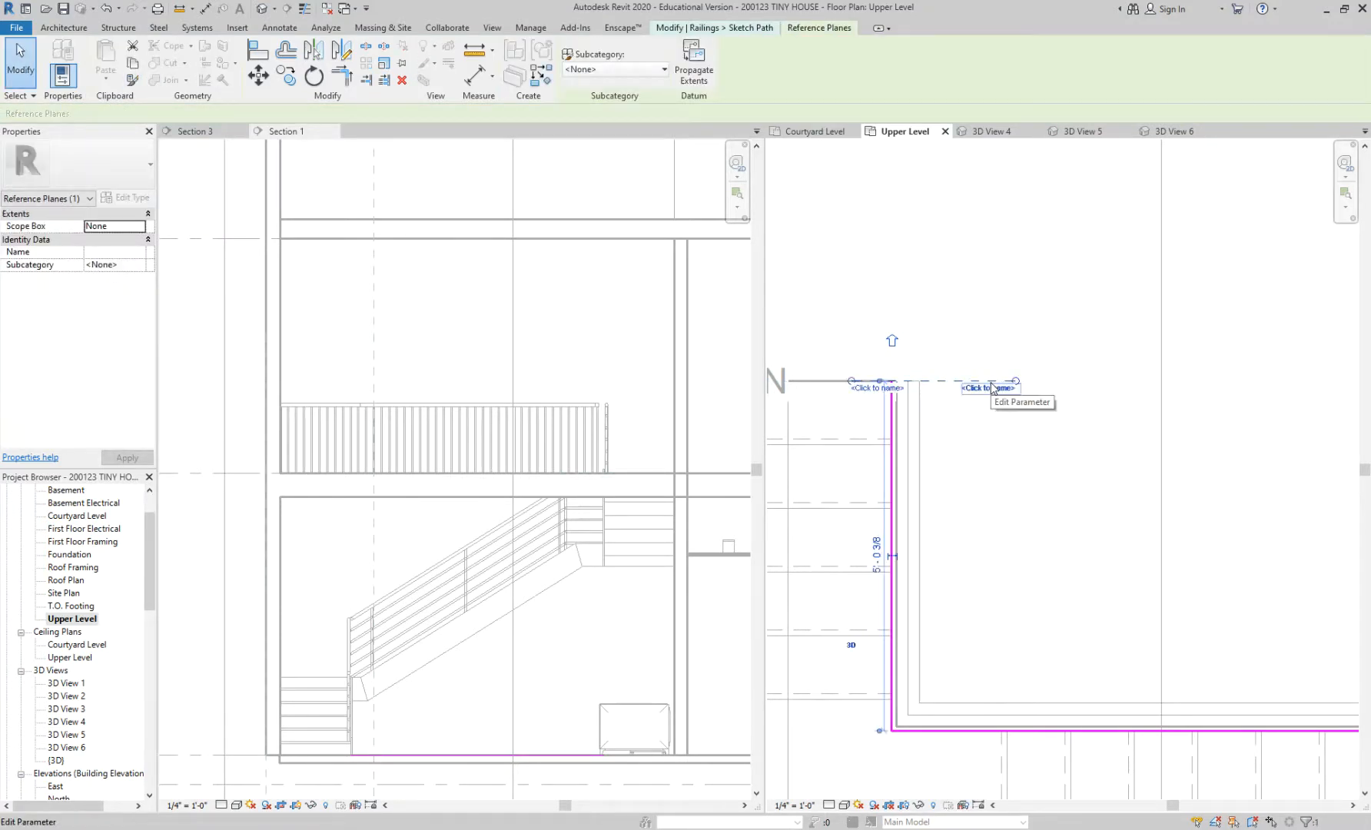
key(Escape)
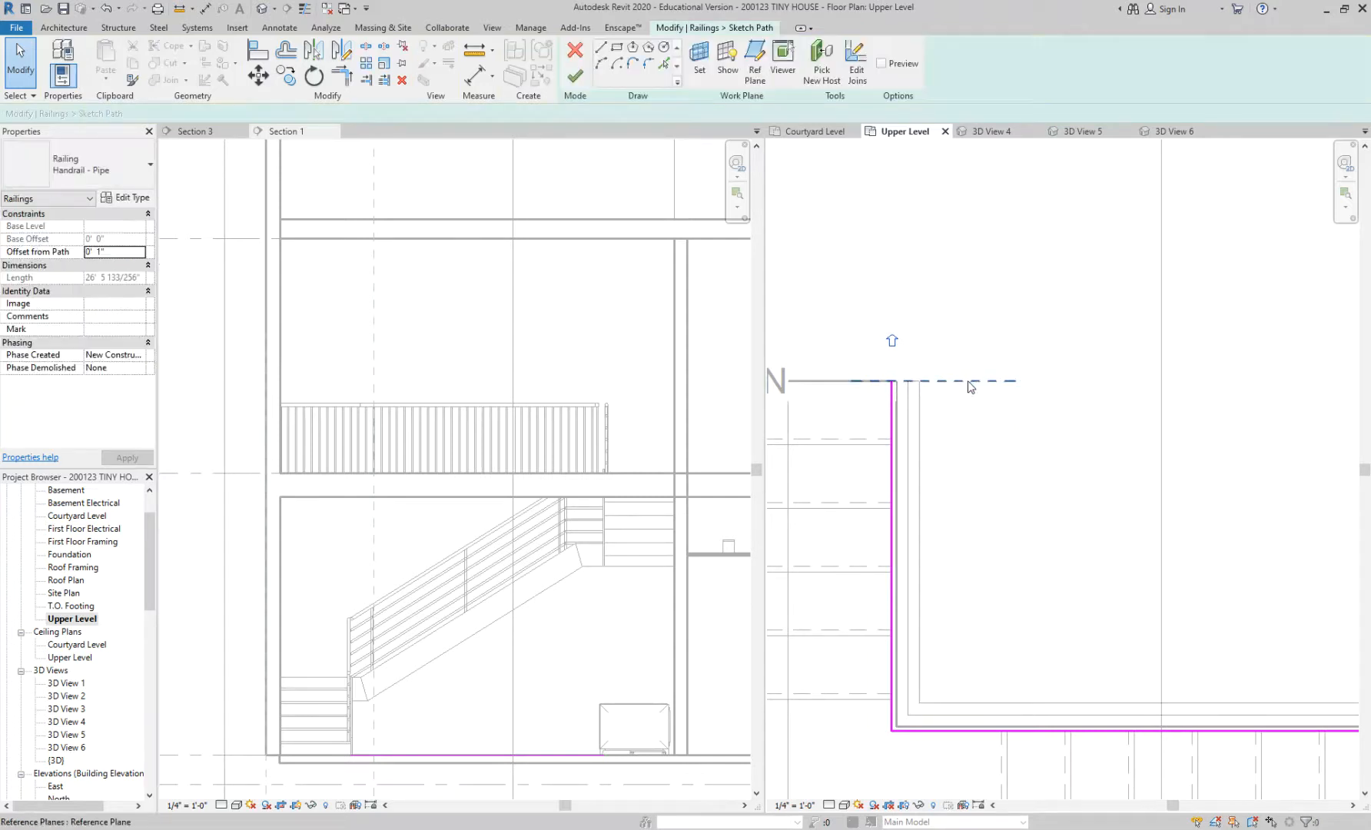
click(959, 379)
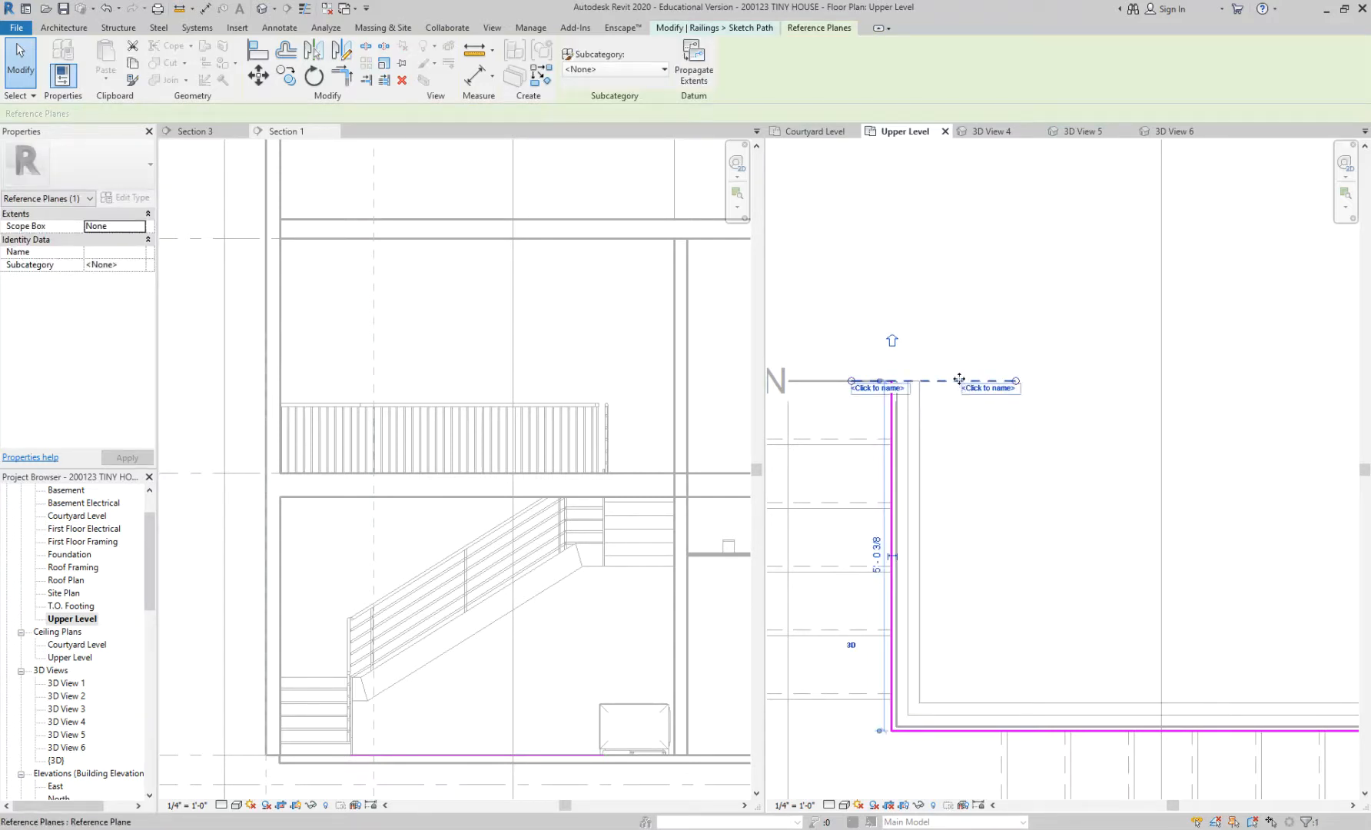
key(m)
key(v)
click(959, 380)
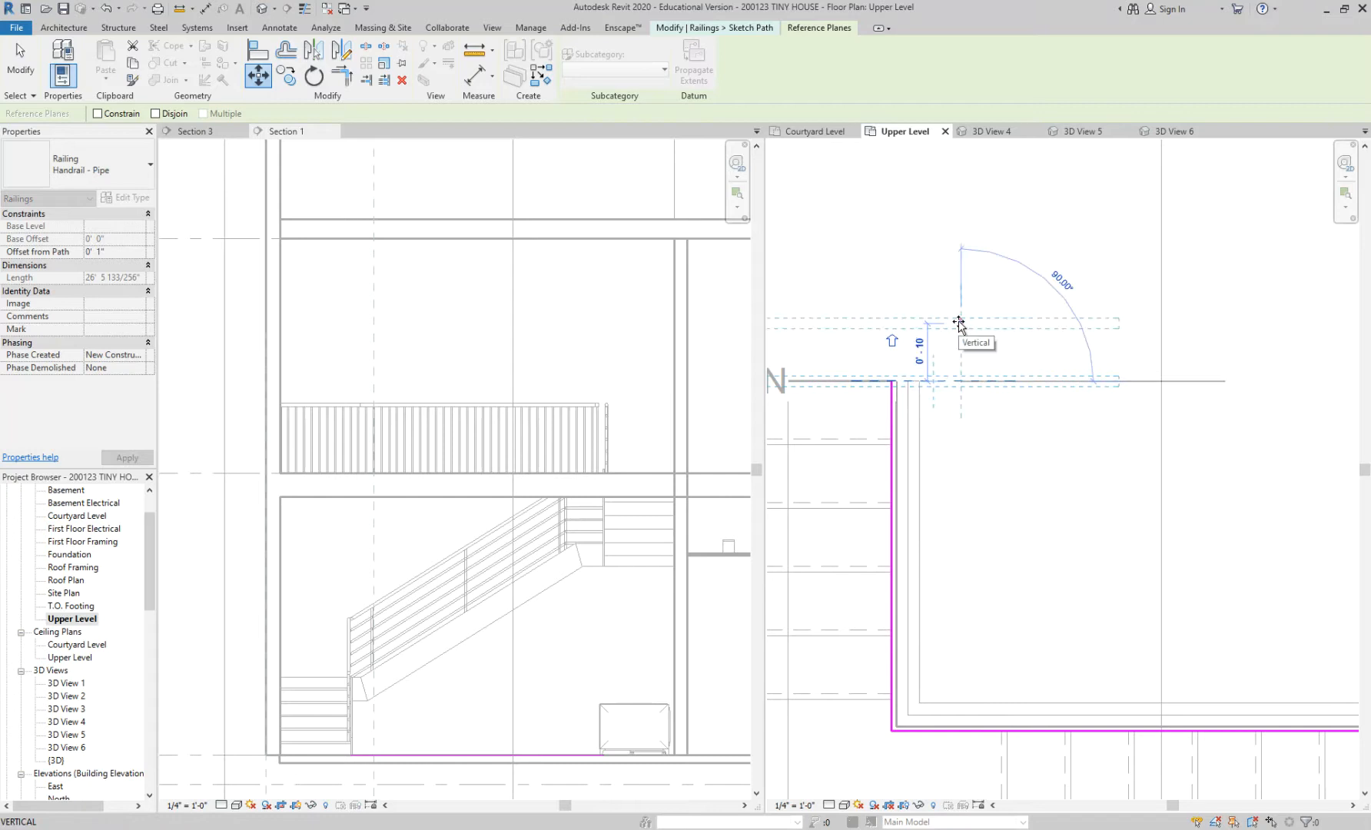
click(959, 322)
key(Escape)
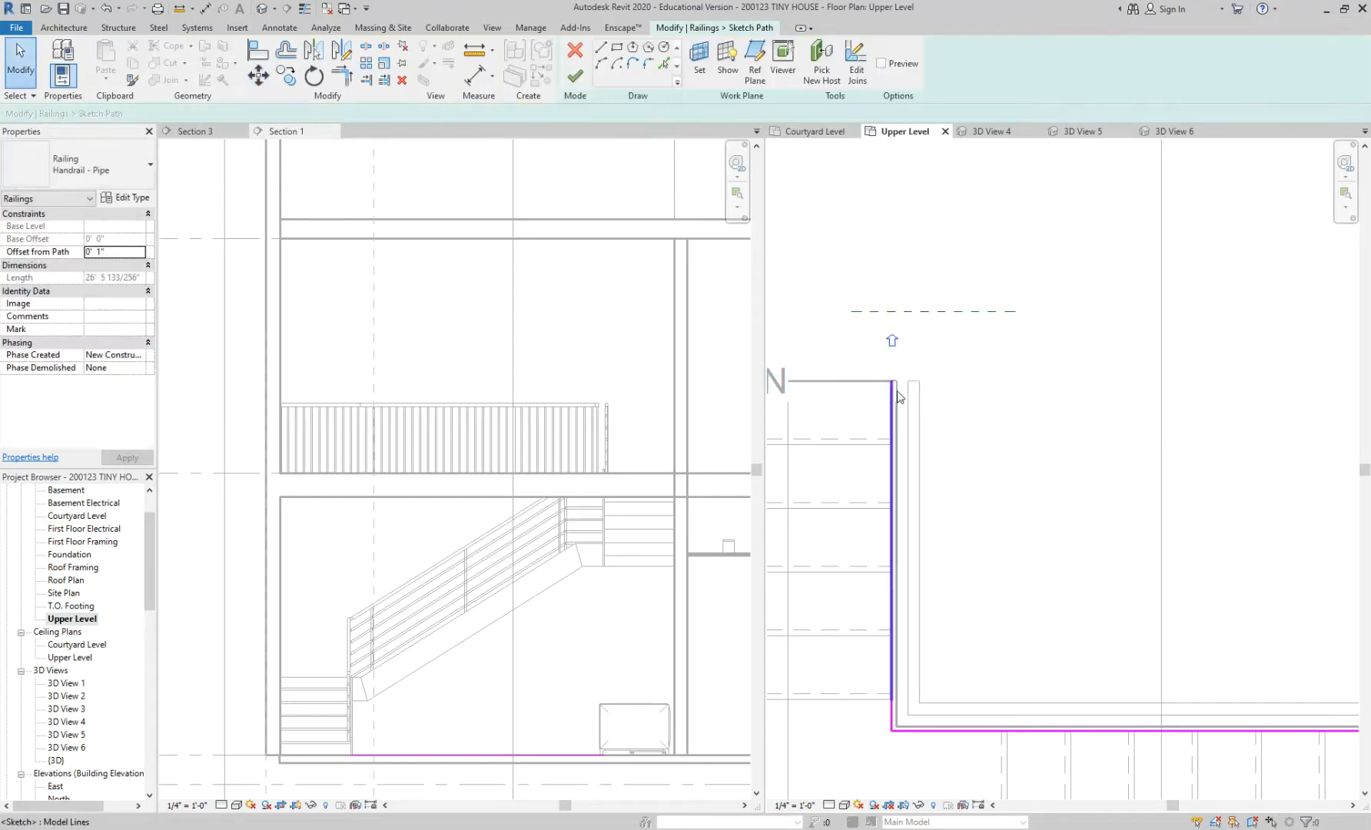
key(a)
key(l)
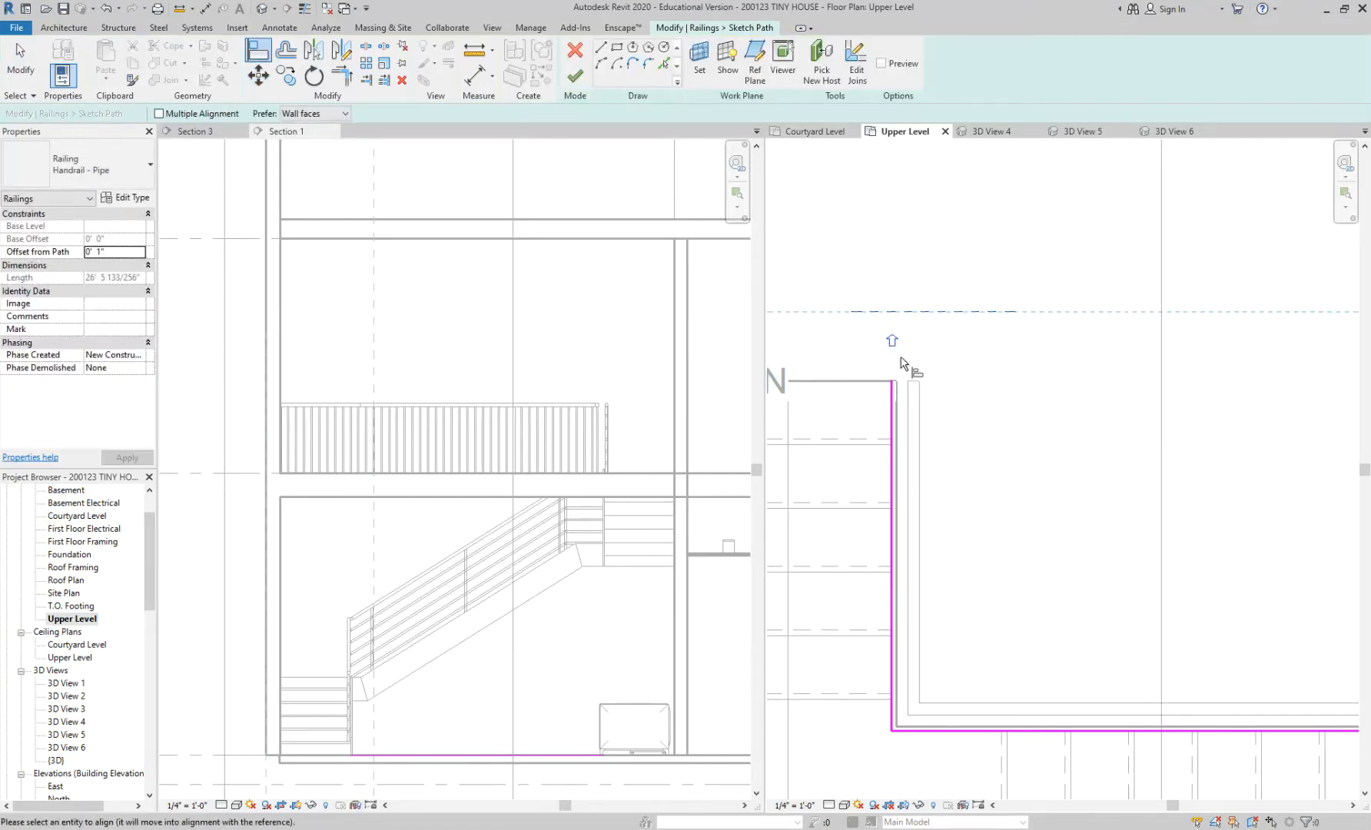
key(Escape)
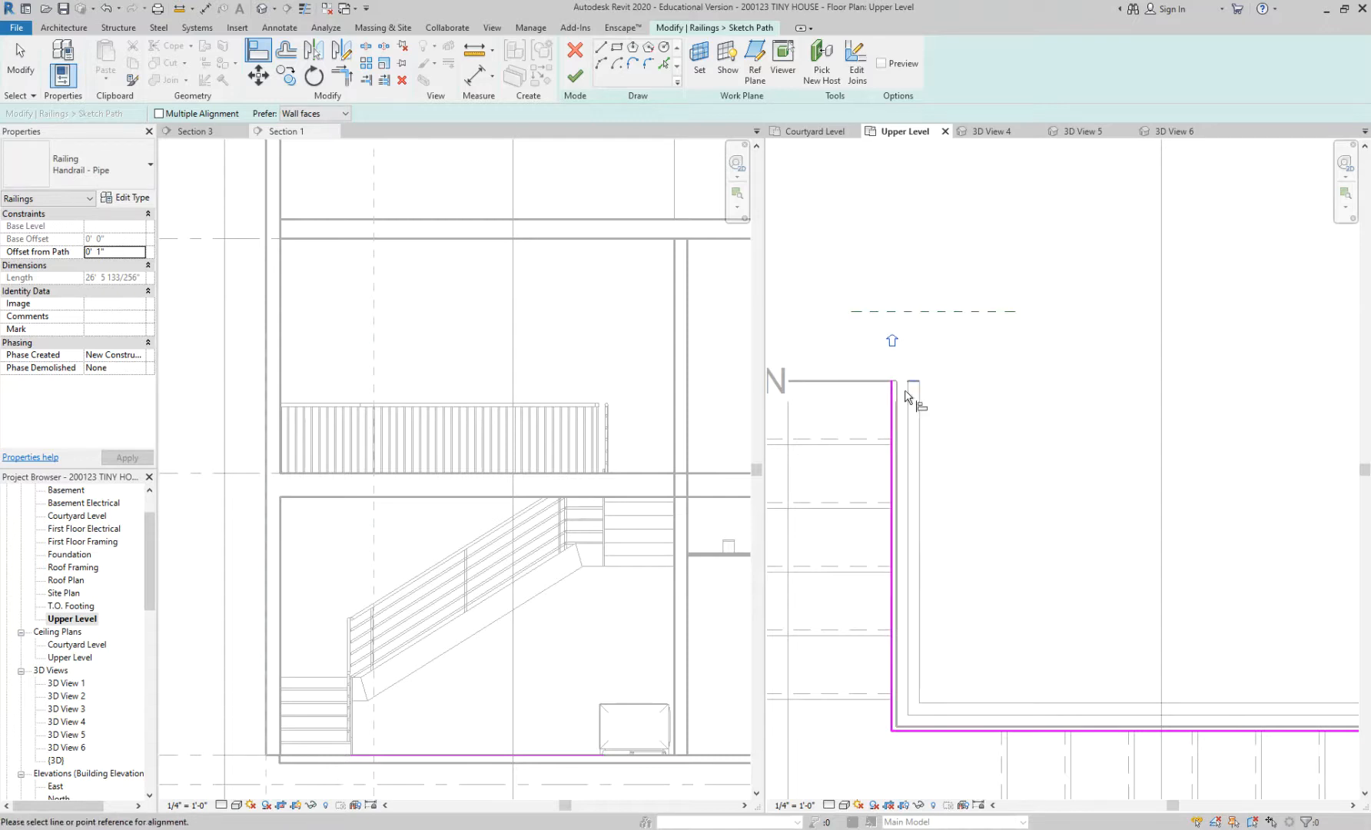
key(Escape)
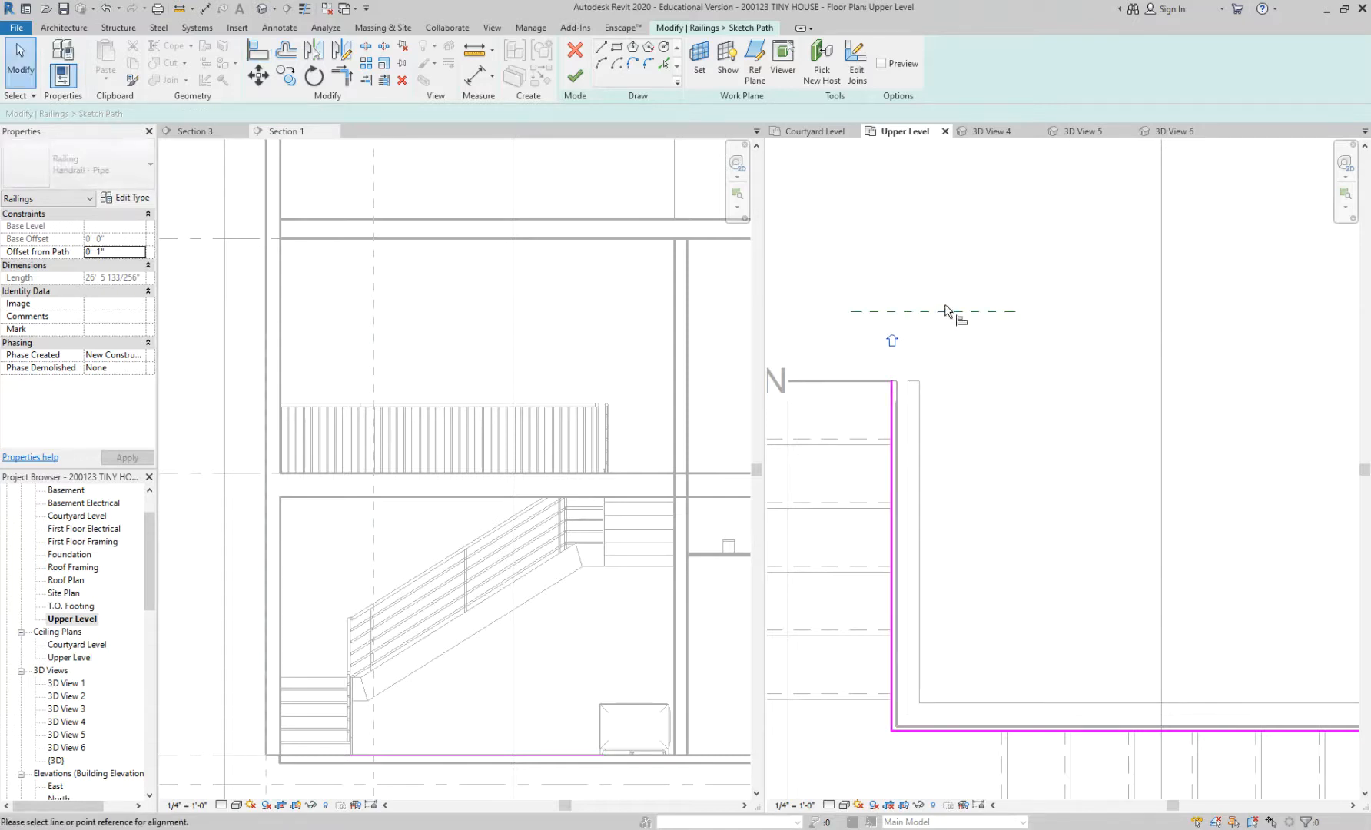
key(a)
key(l)
click(950, 312)
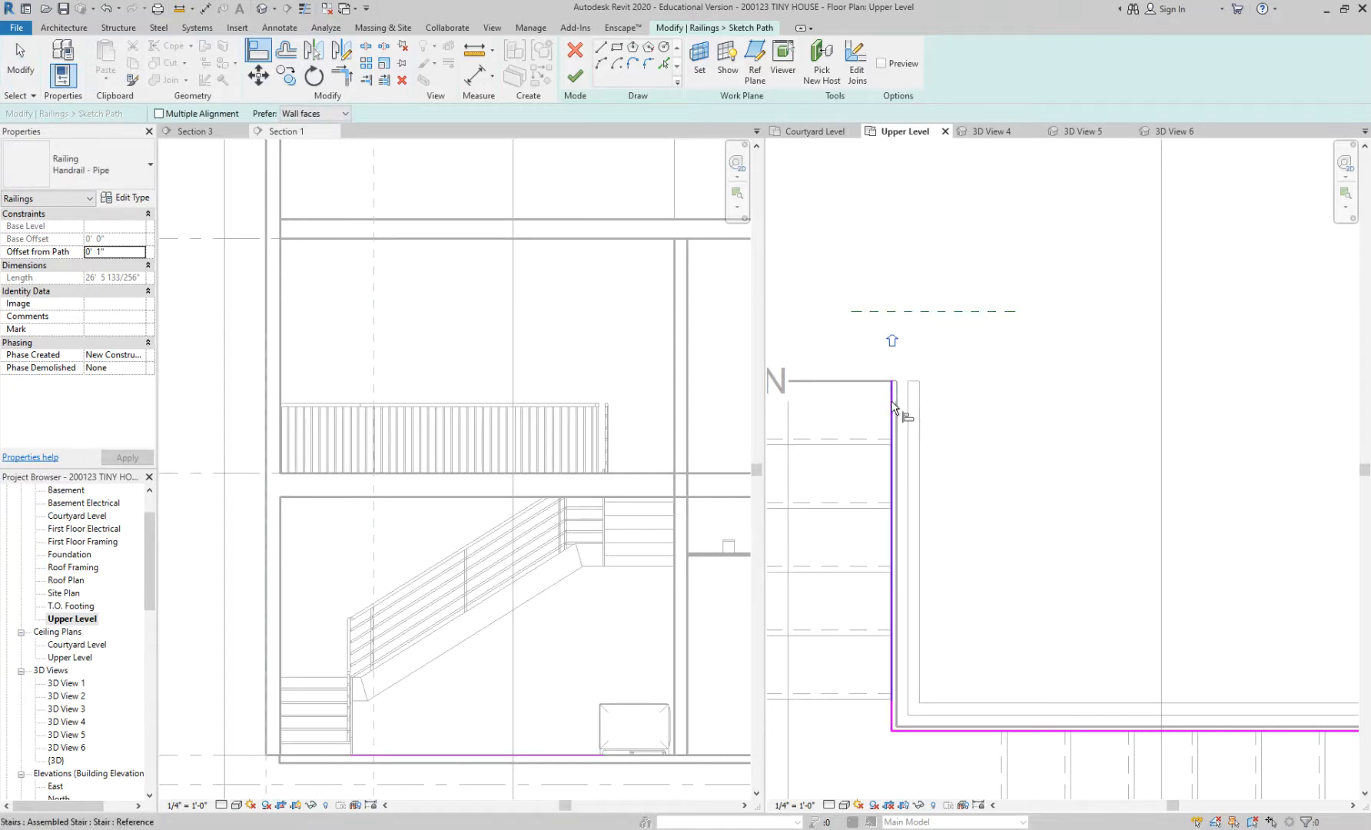
key(Escape)
Step: Extend the west path line's free end to the reference plane and finish the pipe railing sketch
click(893, 397)
drag(891, 381, 896, 310)
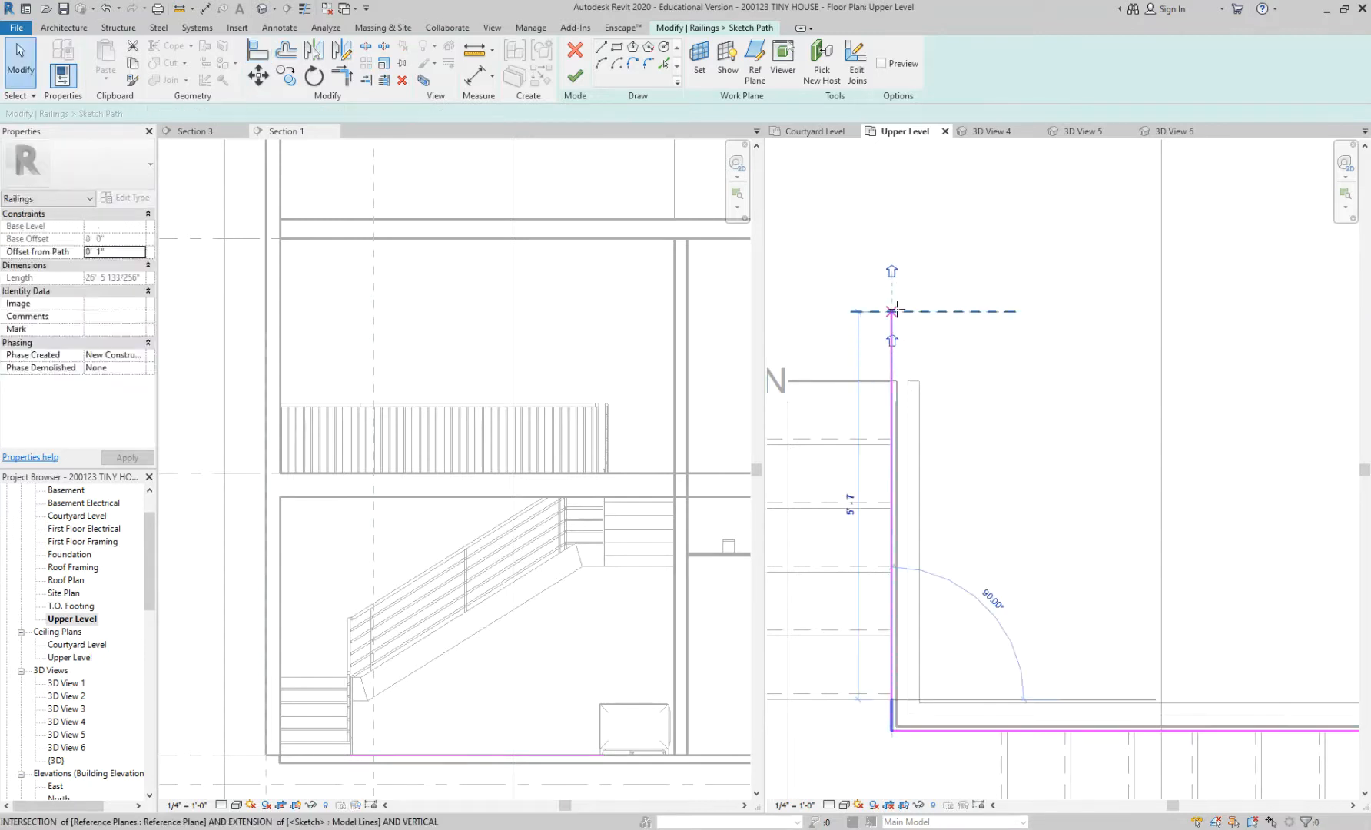
click(991, 385)
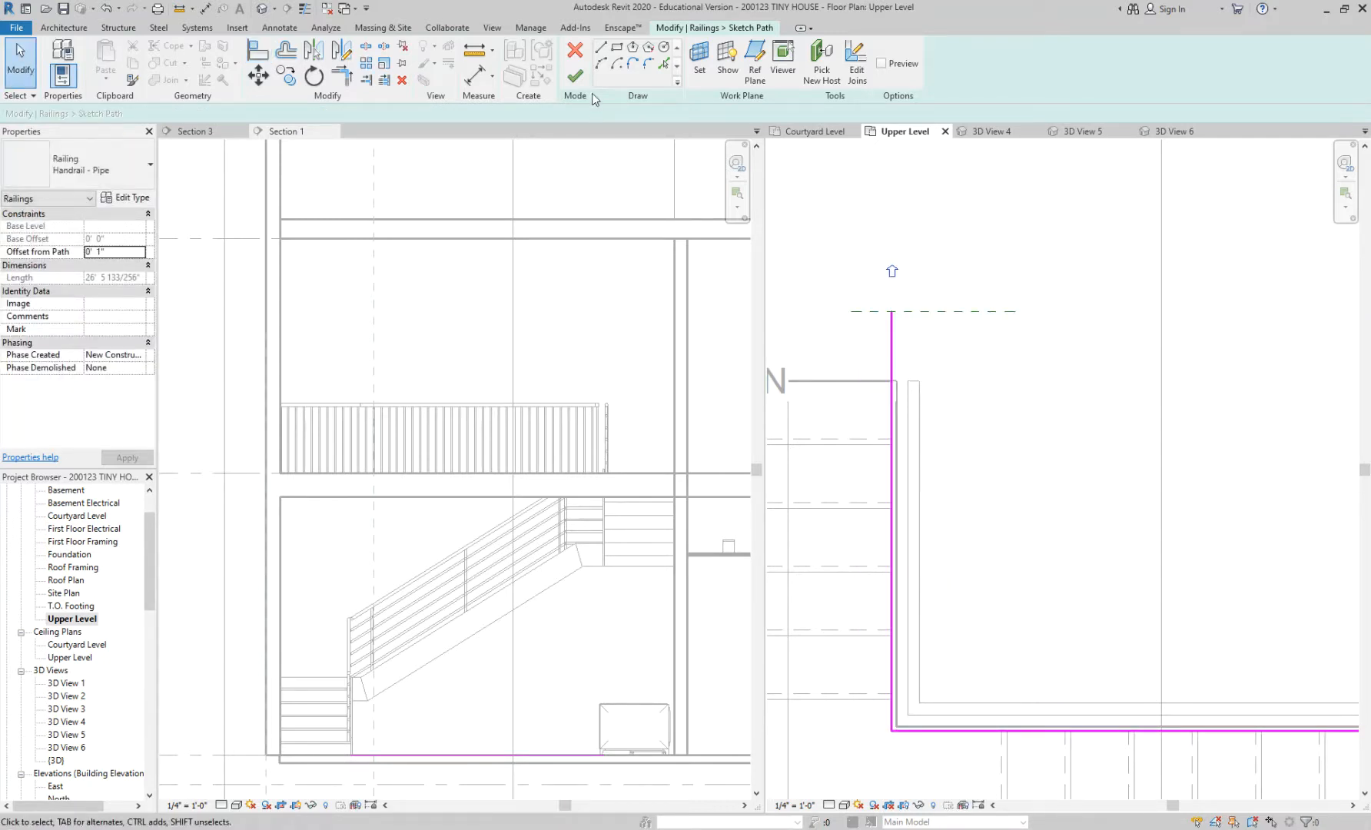
click(580, 77)
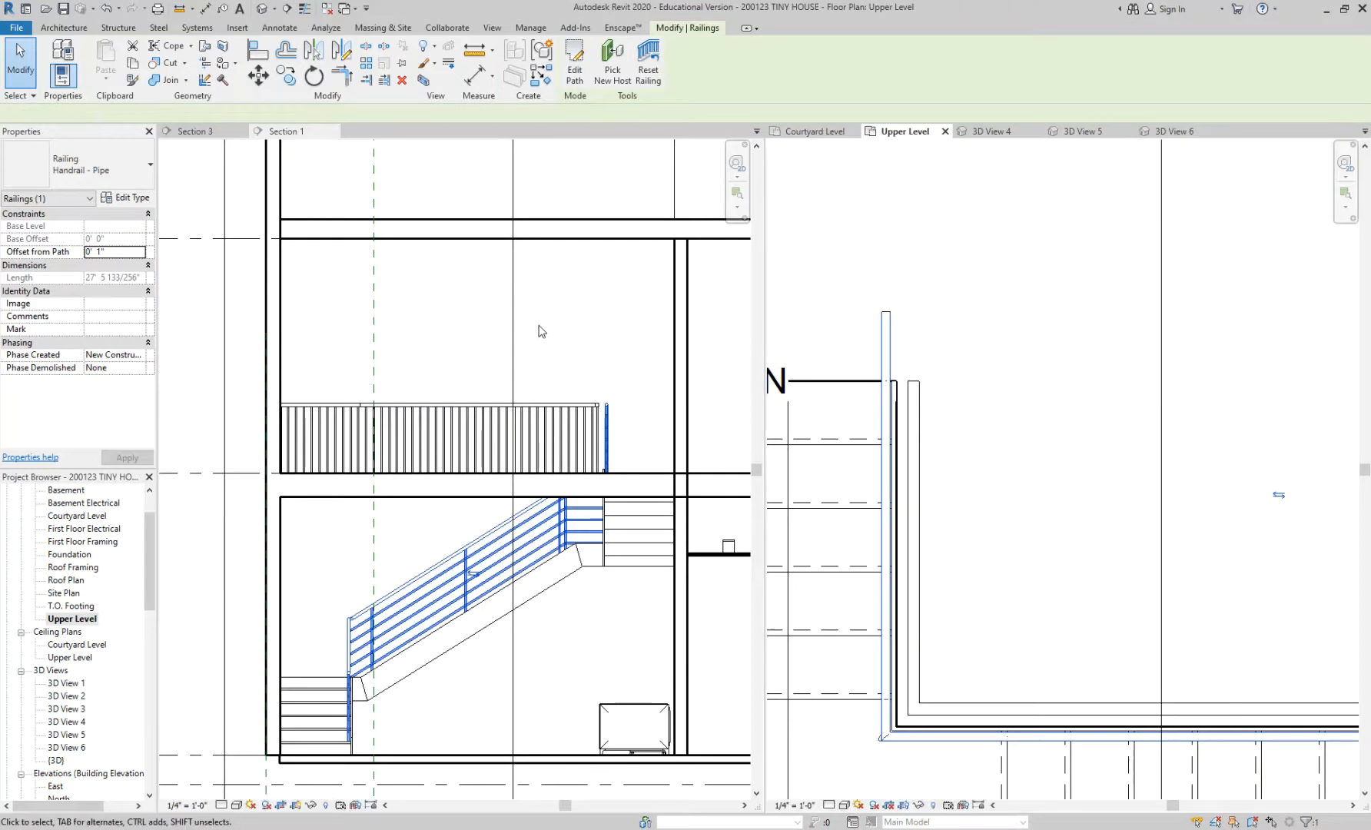
Step: Examine the pipe railing's extended upper end beside the guardrail in 3D View 6 and its lower portion in Section 1
scroll(542, 330, down, 3)
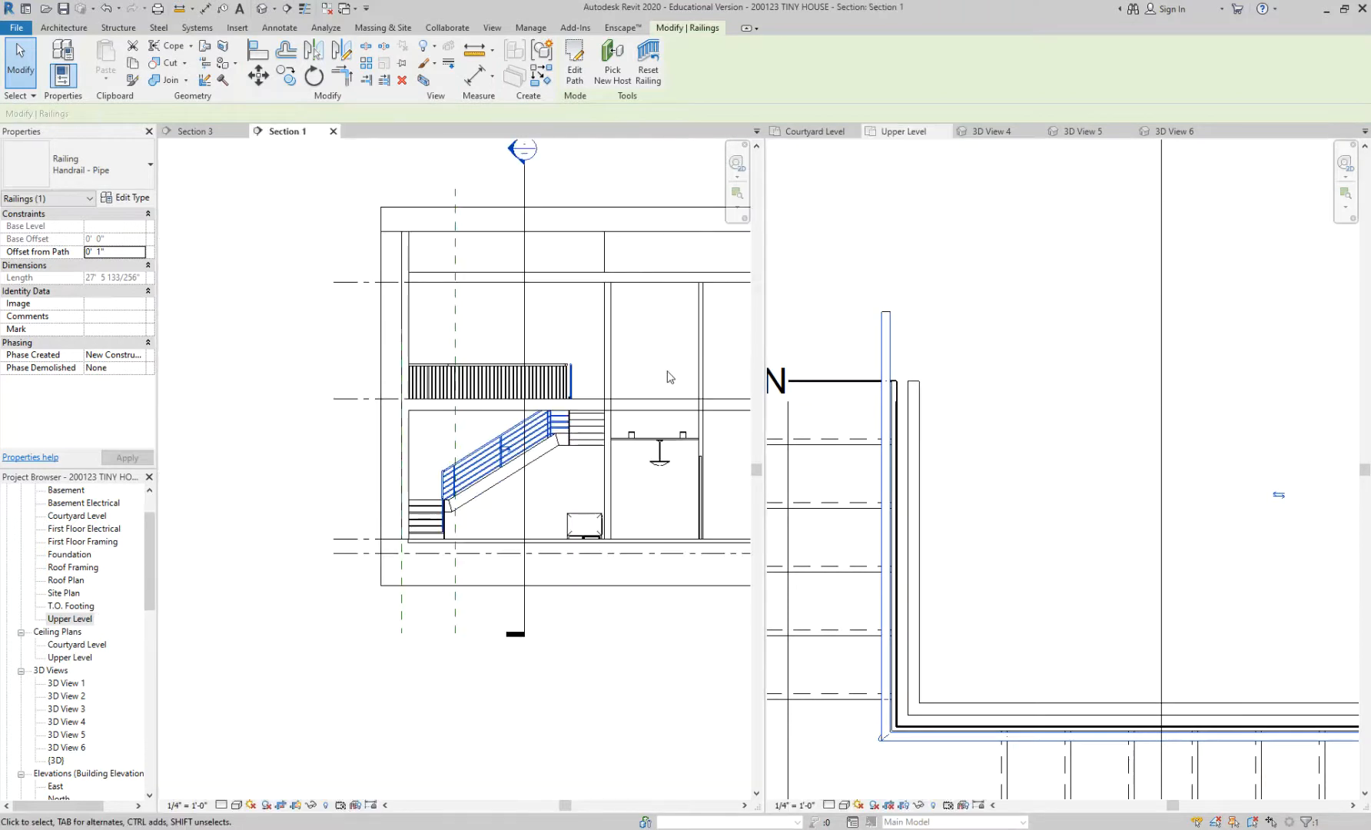
click(1175, 132)
click(1025, 692)
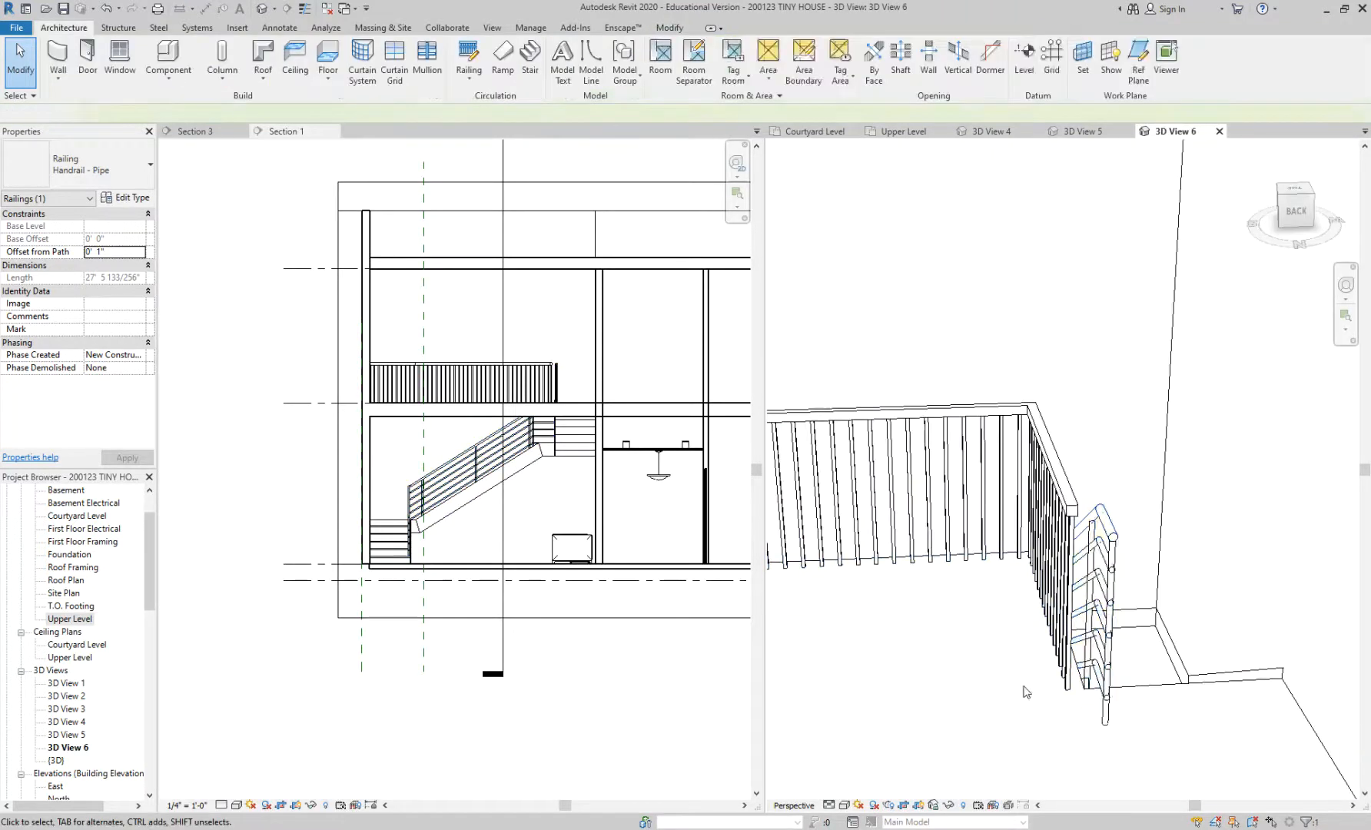
scroll(1111, 673, up, 3)
scroll(1170, 501, down, 2)
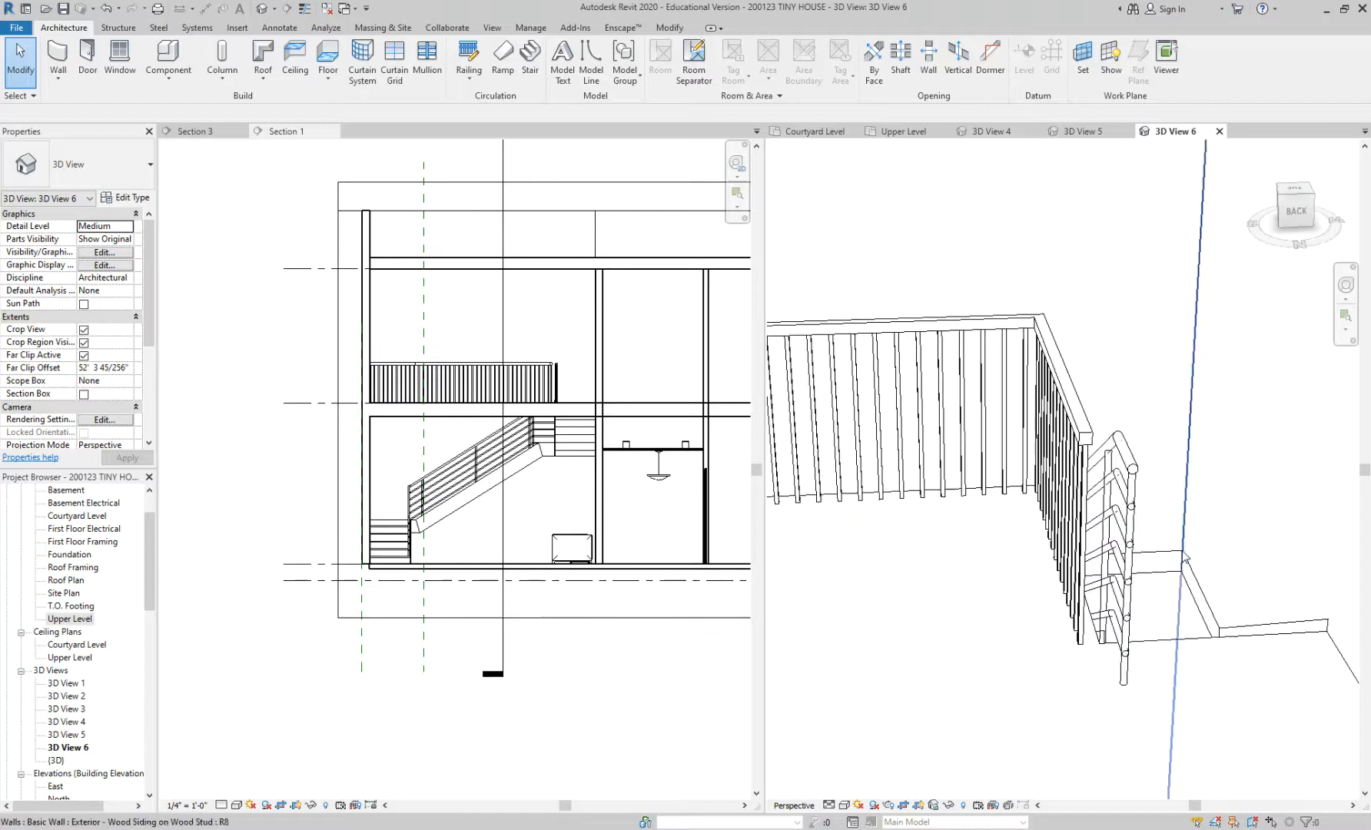
shift+middle_drag(1191, 559, 1105, 560)
scroll(939, 483, down, 2)
shift+middle_drag(1001, 498, 1072, 649)
scroll(1157, 464, up, 2)
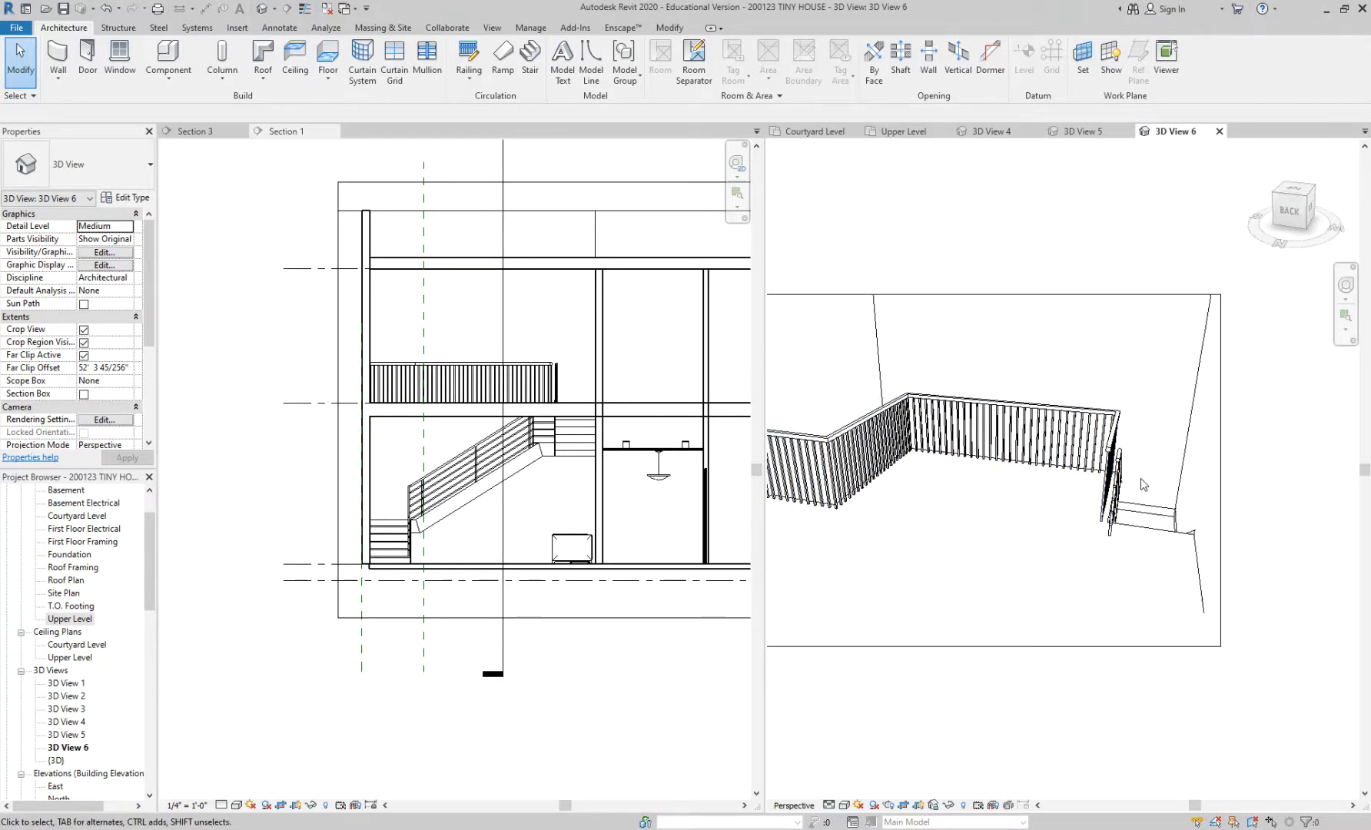
scroll(1078, 402, up, 2)
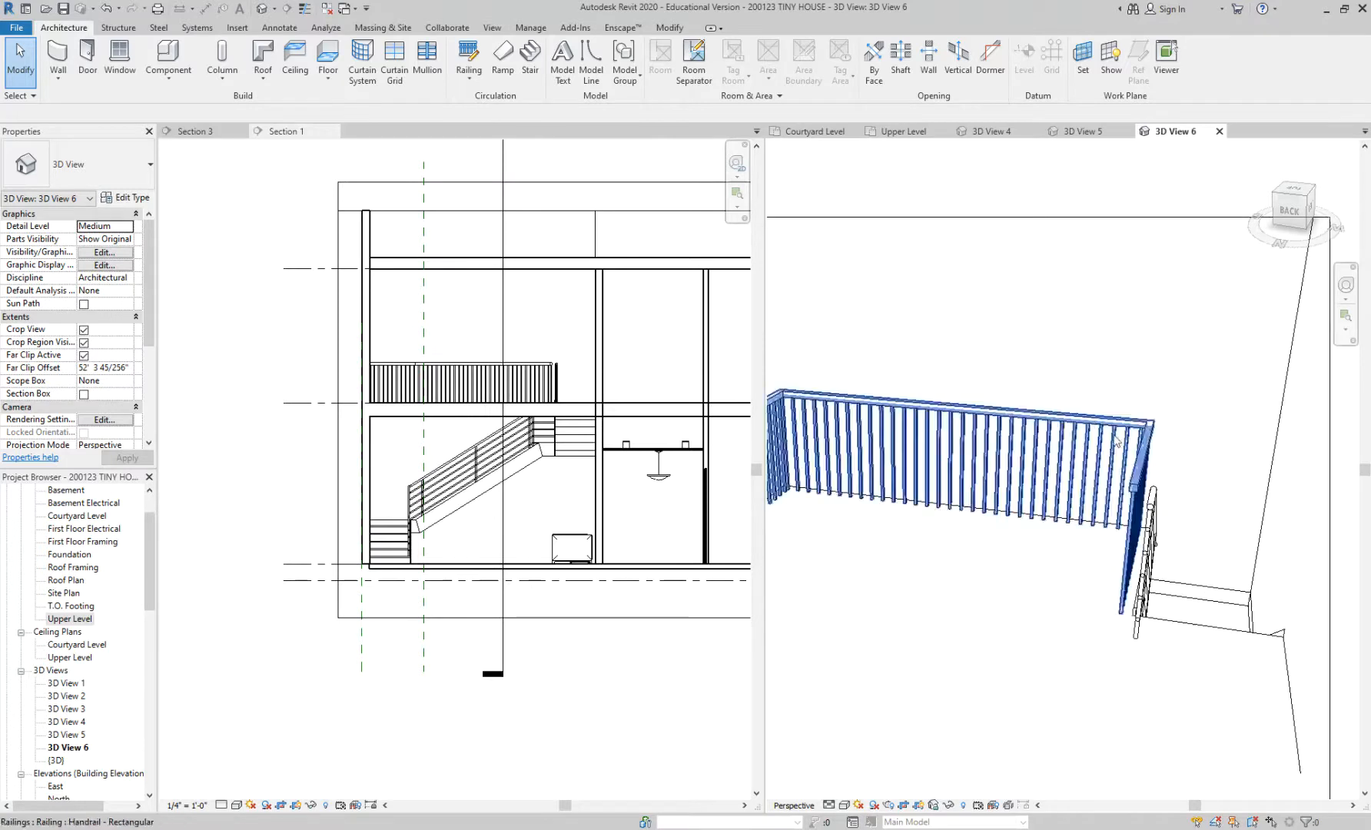
click(1158, 503)
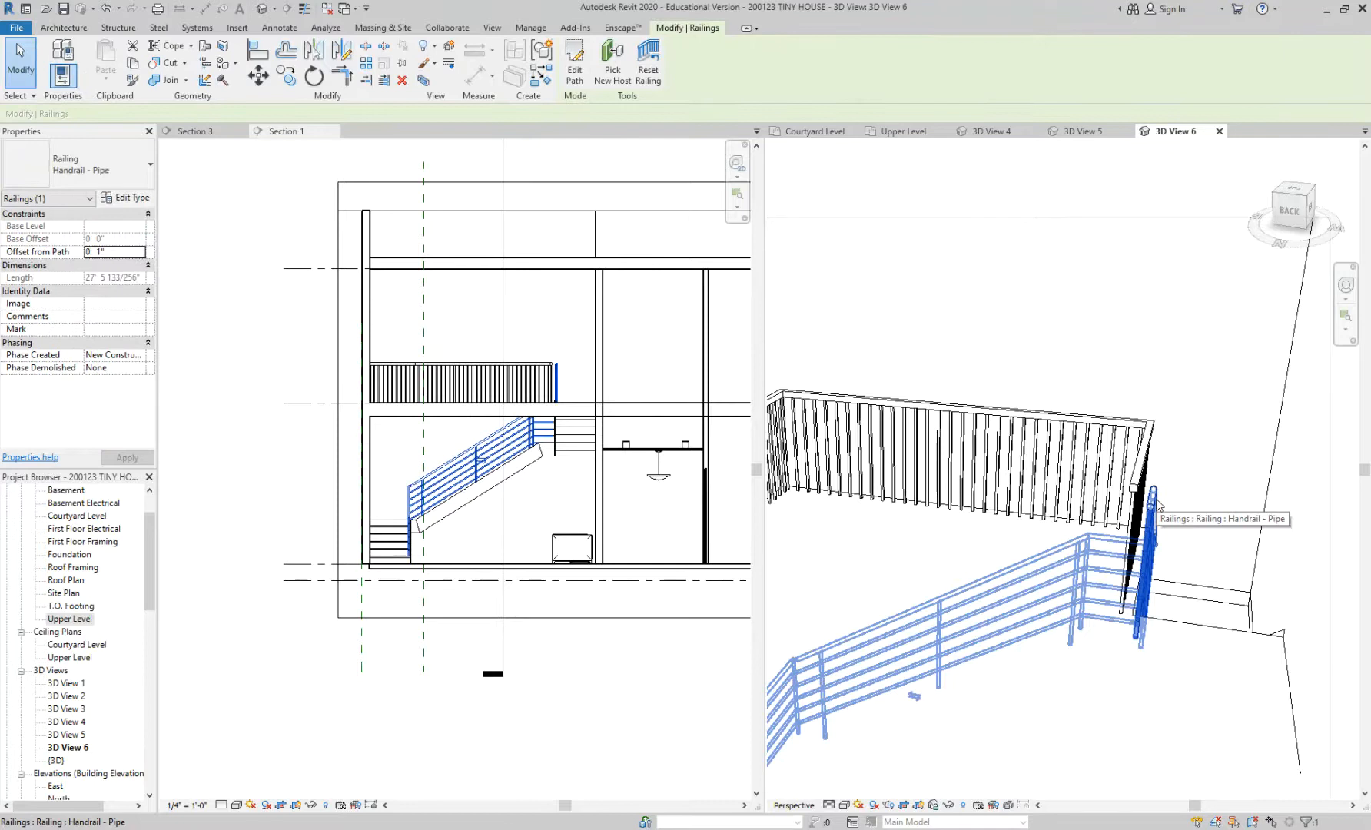
scroll(1158, 504, down, 1)
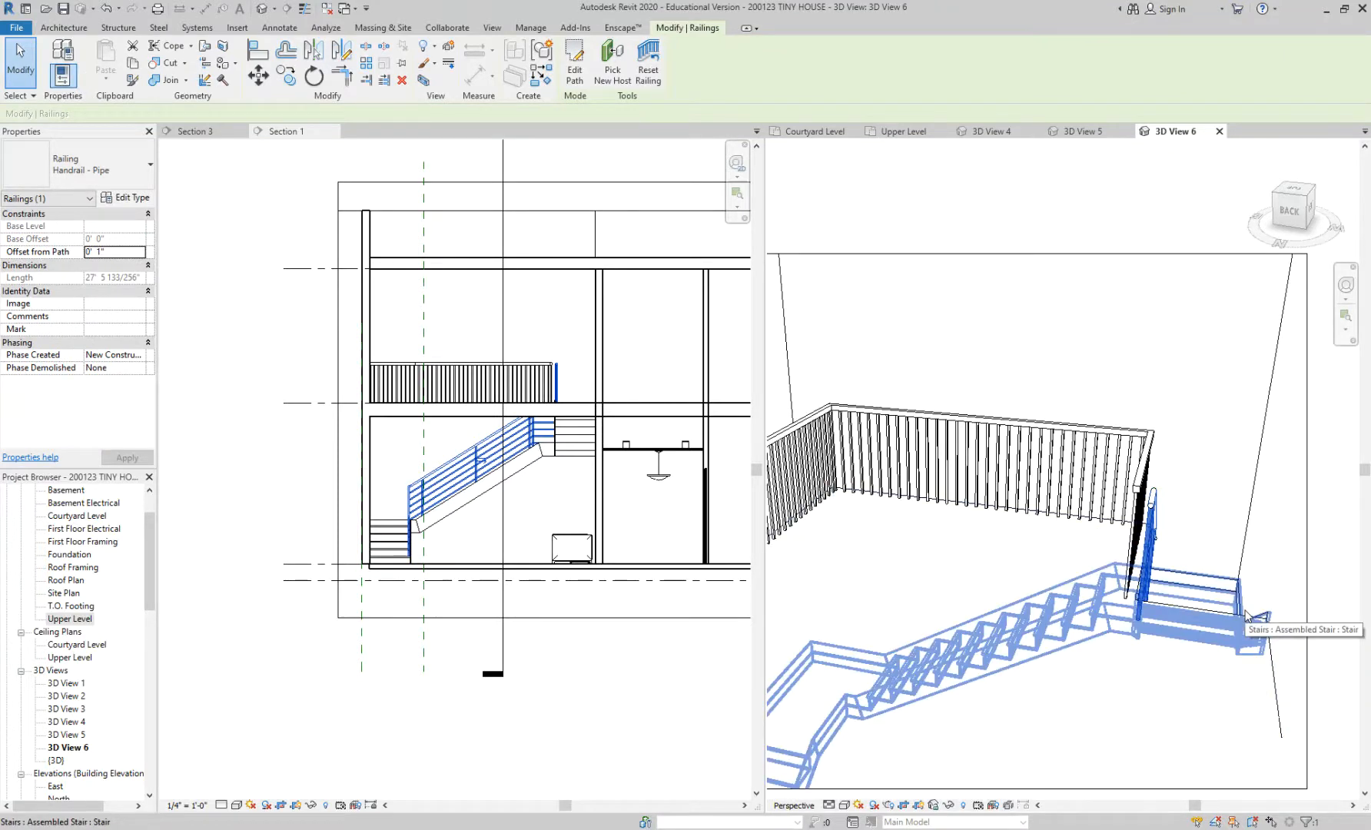
scroll(465, 543, up, 3)
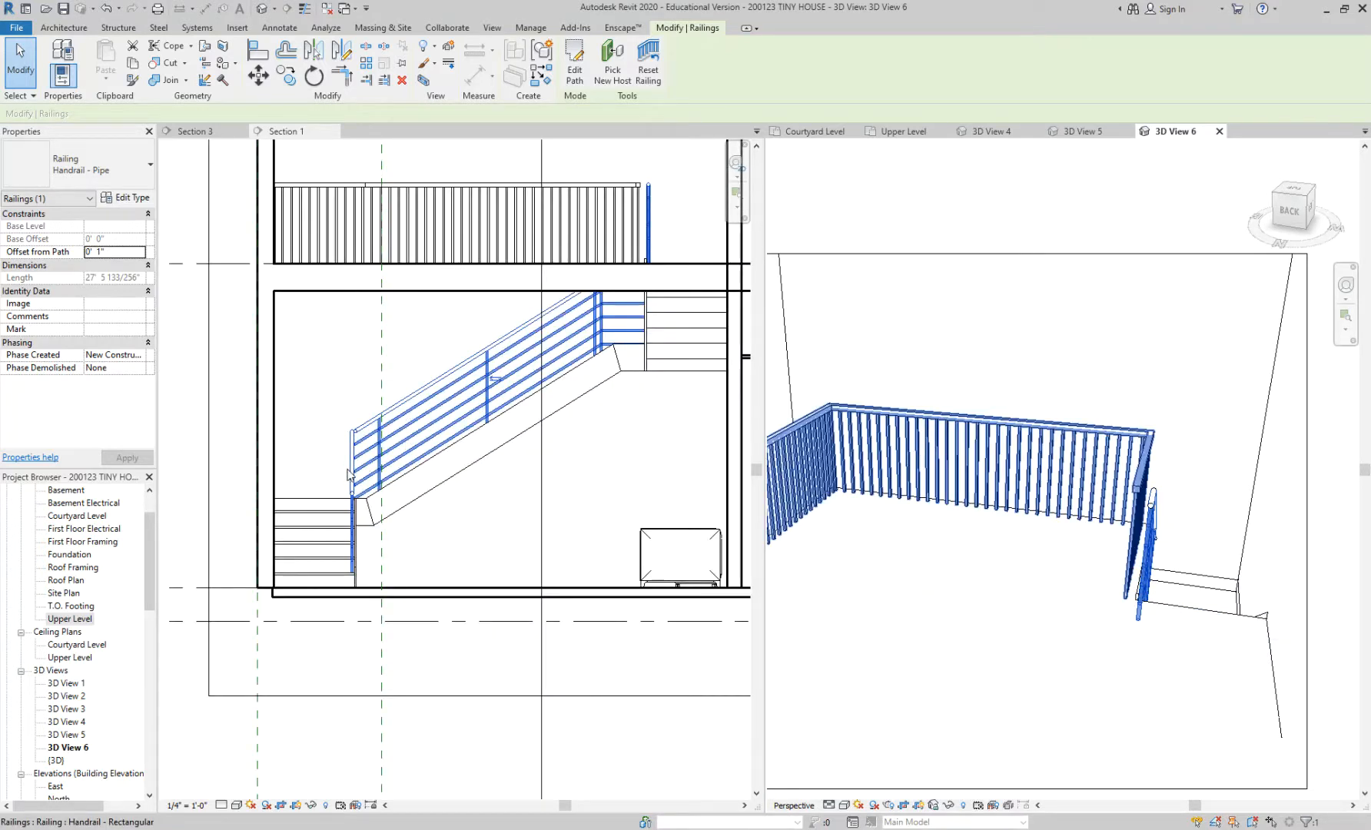
scroll(405, 484, up, 2)
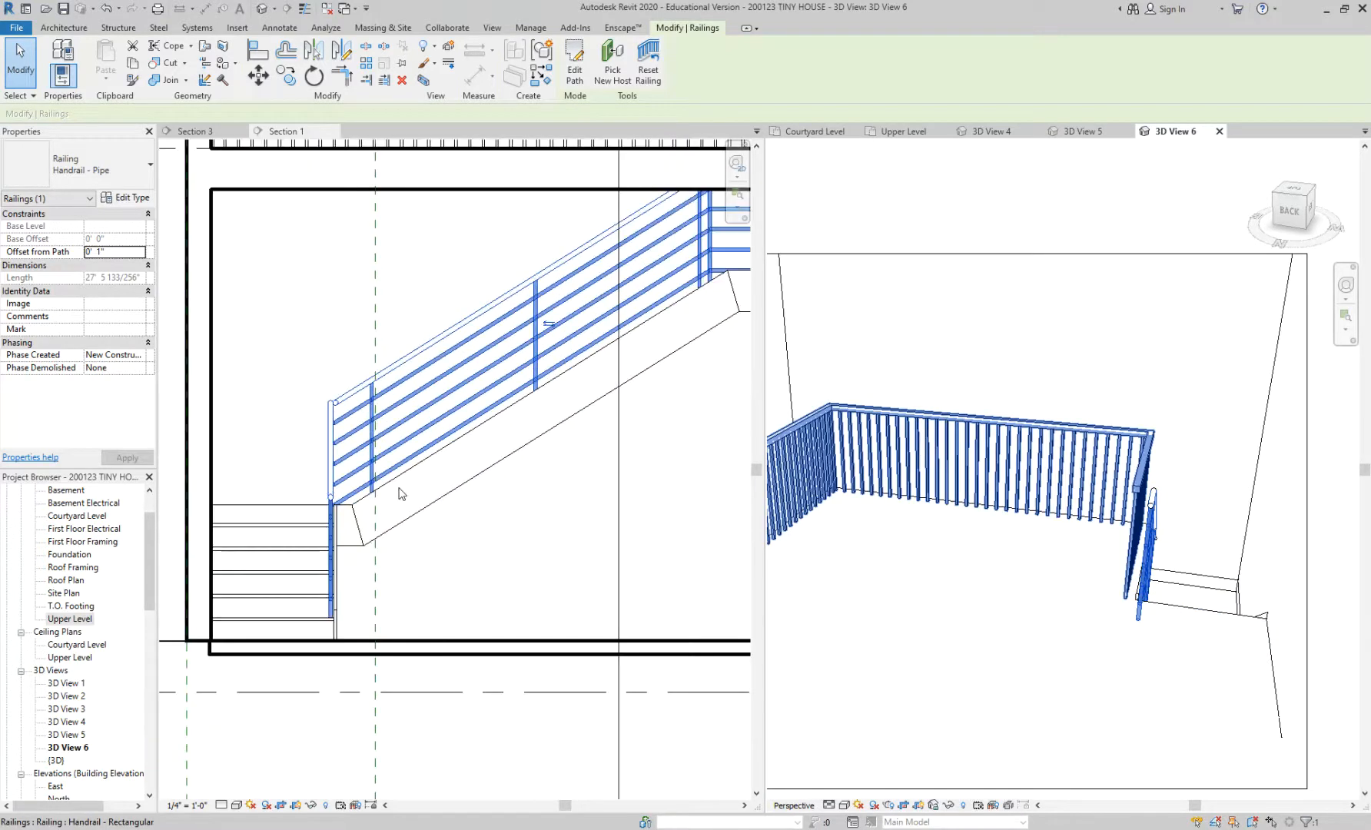
scroll(400, 493, down, 1)
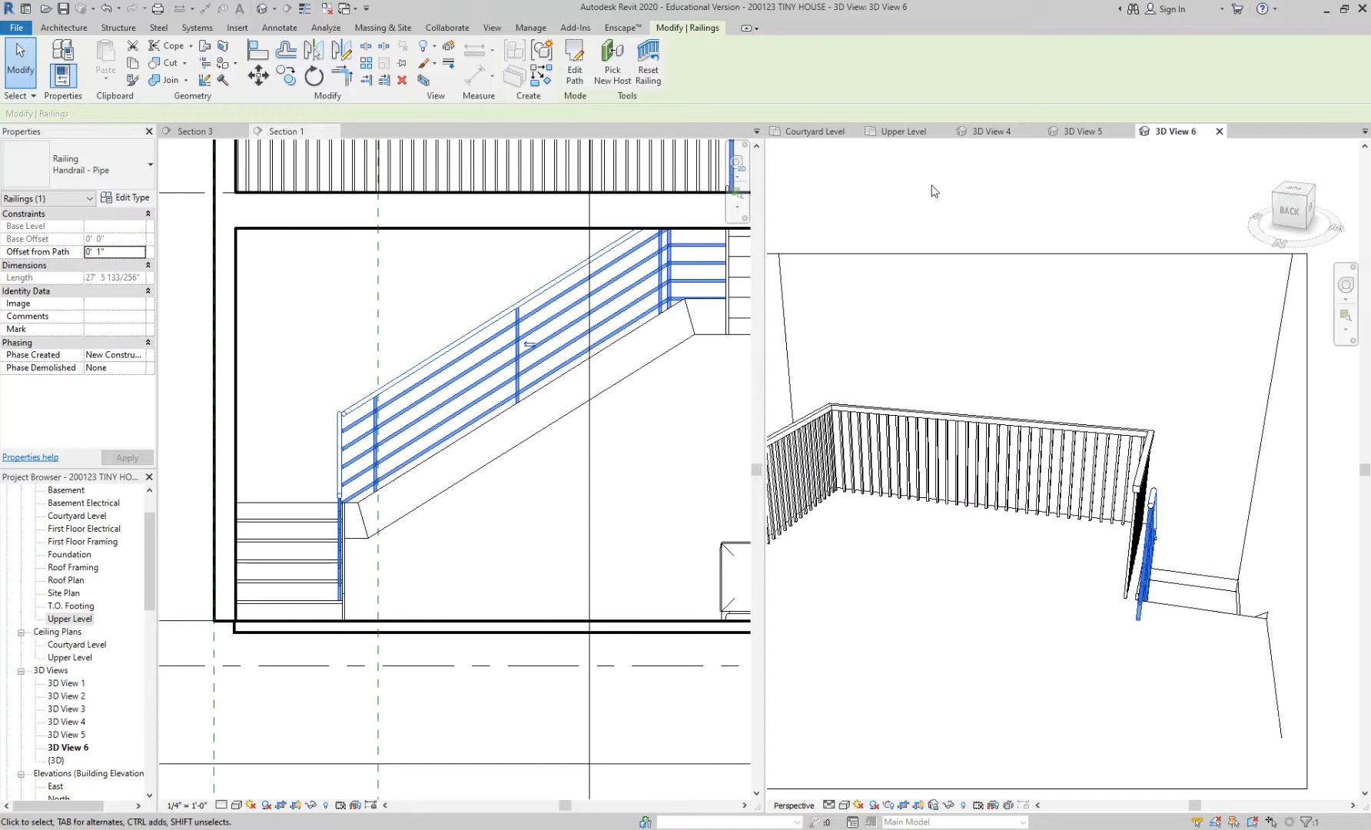
Step: Edit the pipe railing's path in the Courtyard Level plan, delete the line beside the lowest stair run, and finish the sketch
click(816, 132)
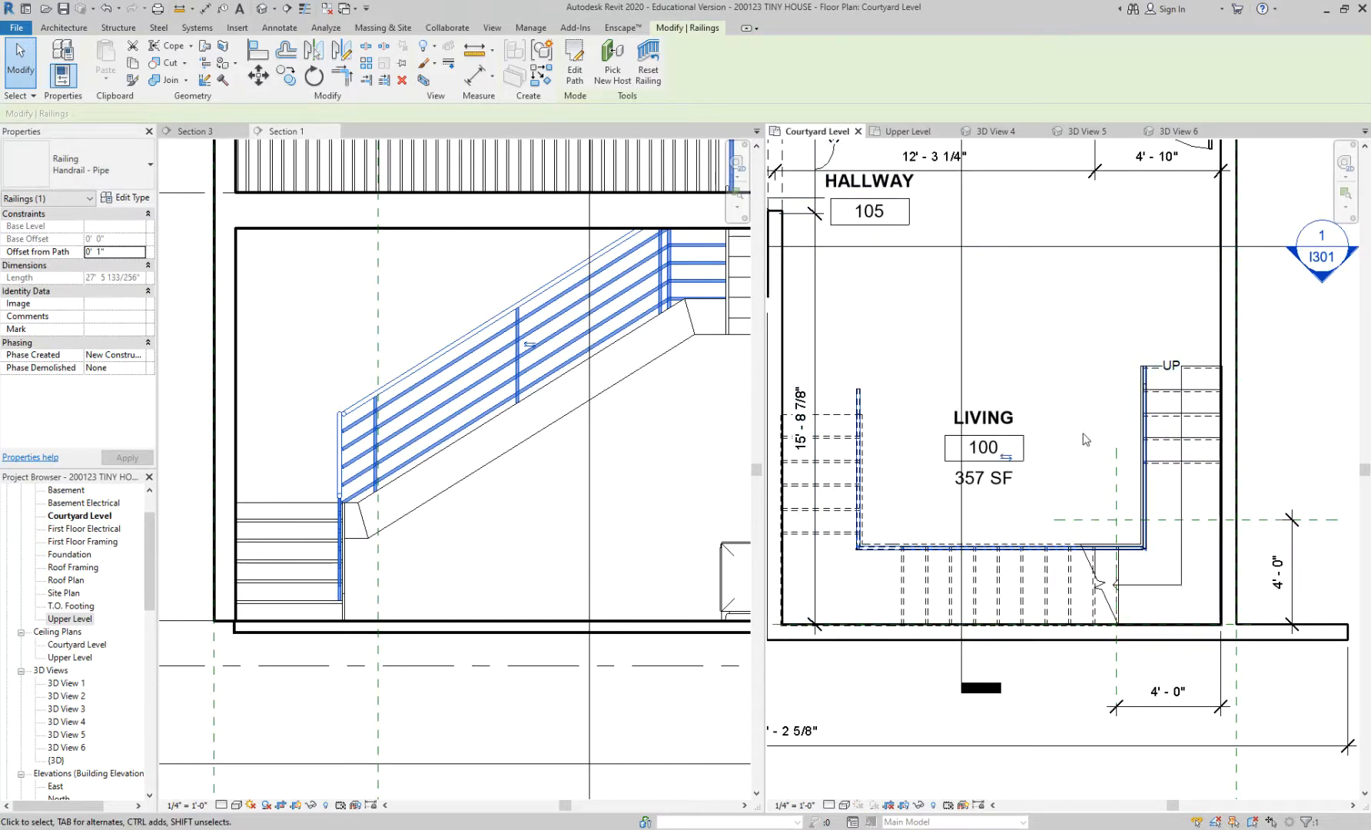
scroll(1083, 442, up, 2)
scroll(1152, 590, up, 2)
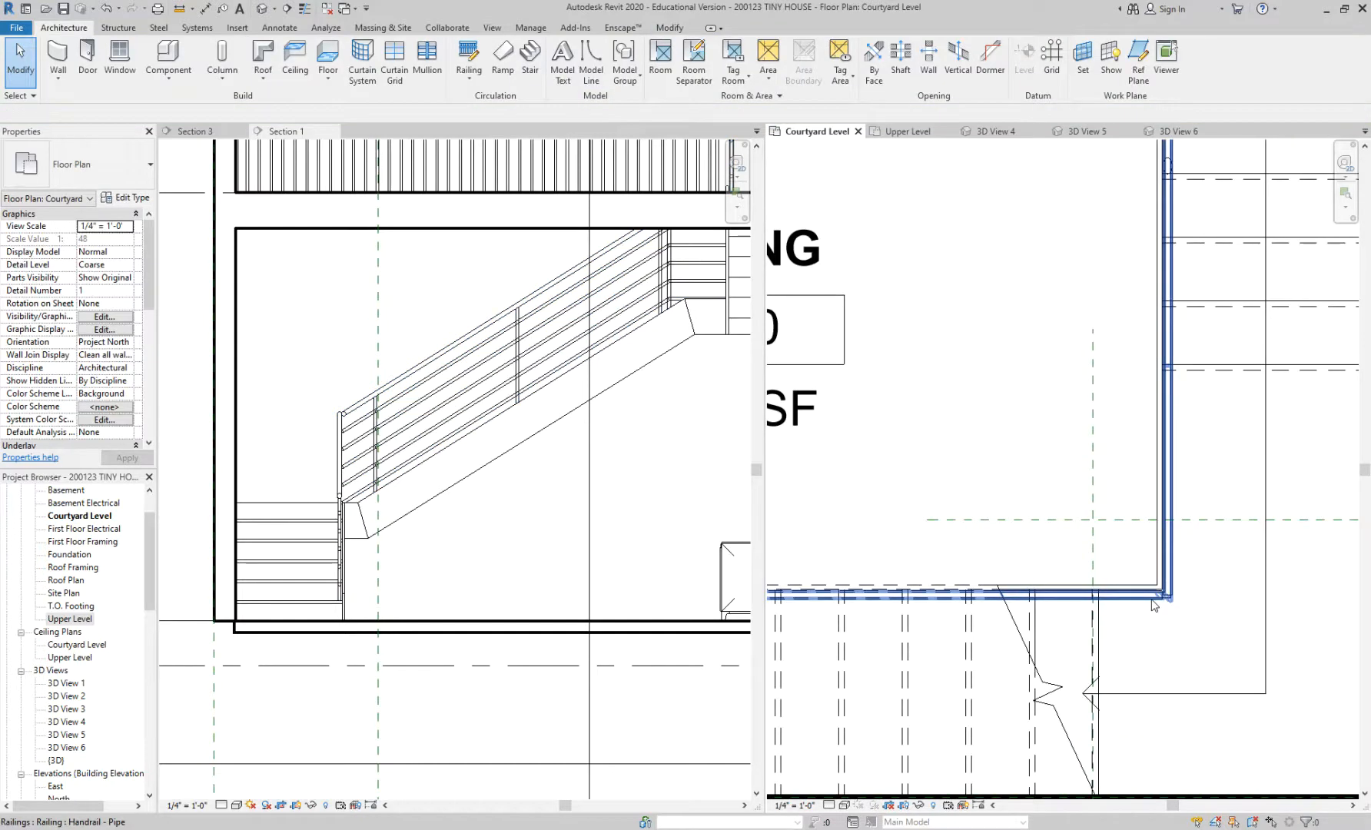
scroll(1012, 343, down, 2)
middle_drag(1140, 269, 999, 321)
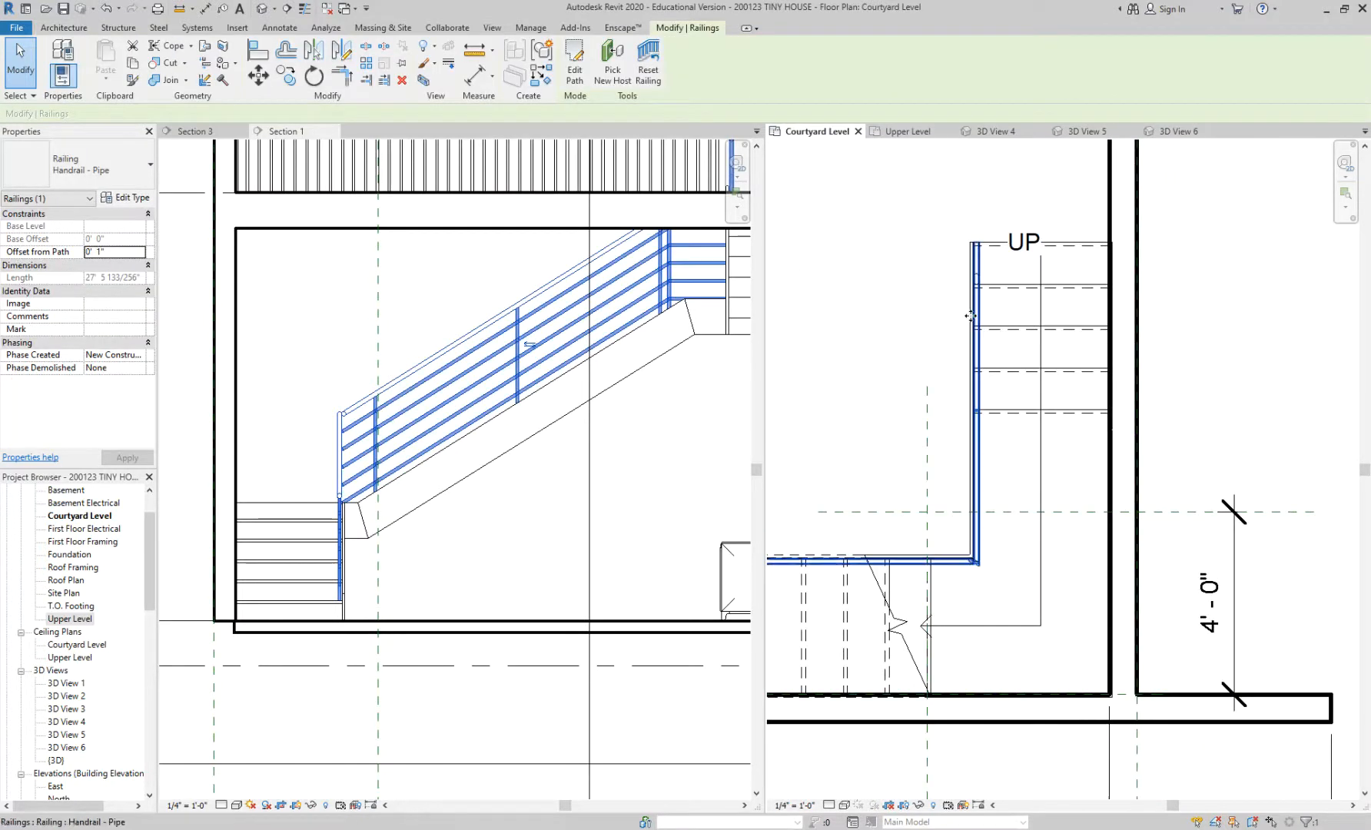
click(571, 55)
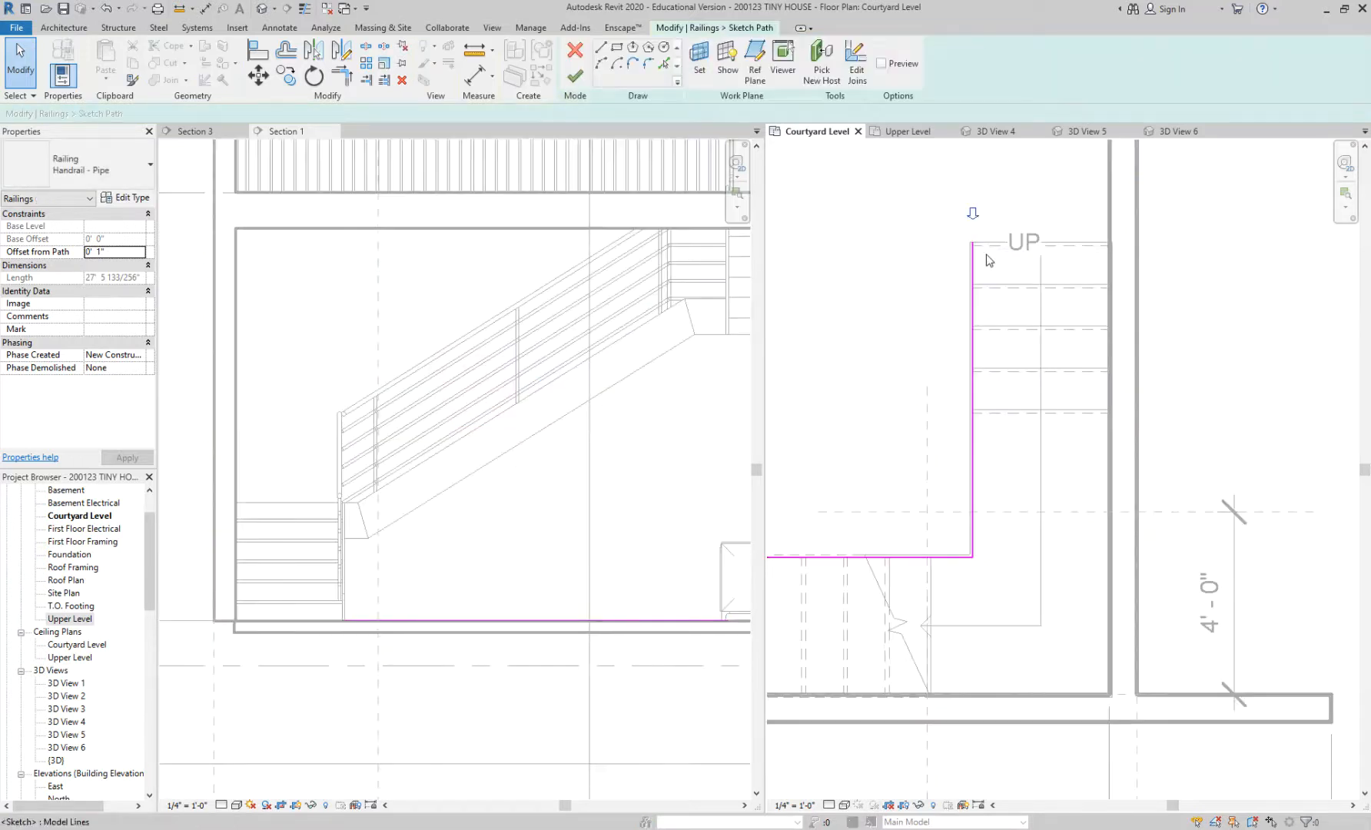
click(973, 262)
key(Delete)
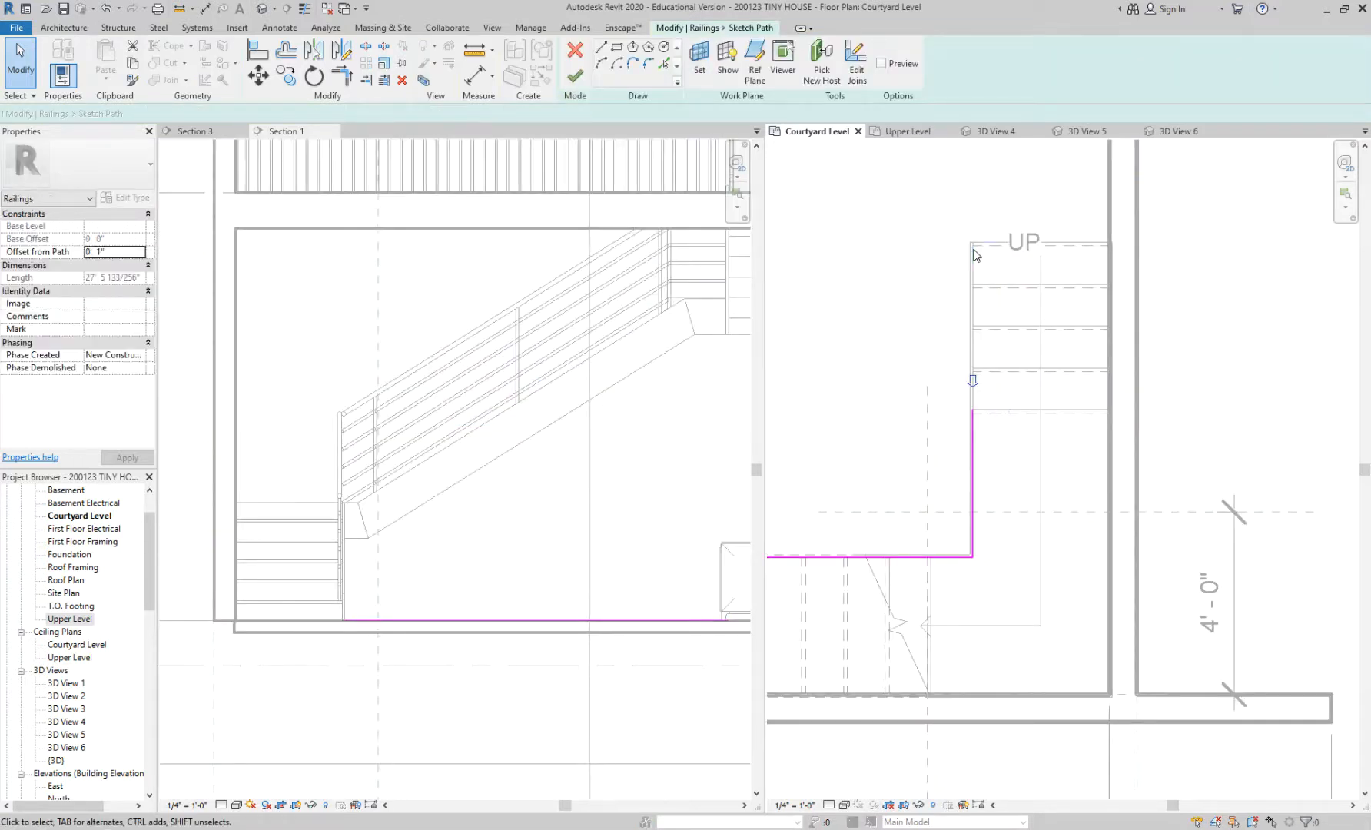
click(574, 76)
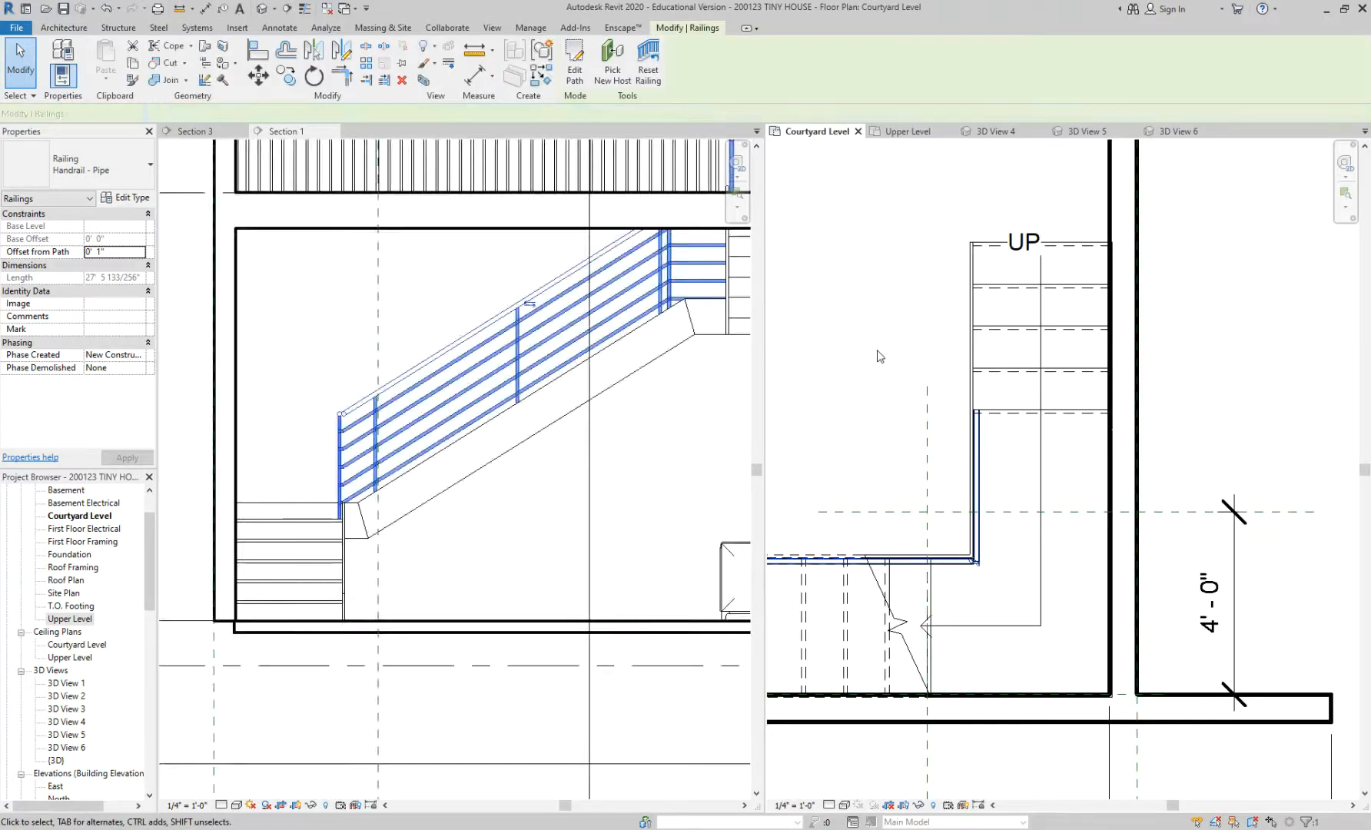
click(435, 549)
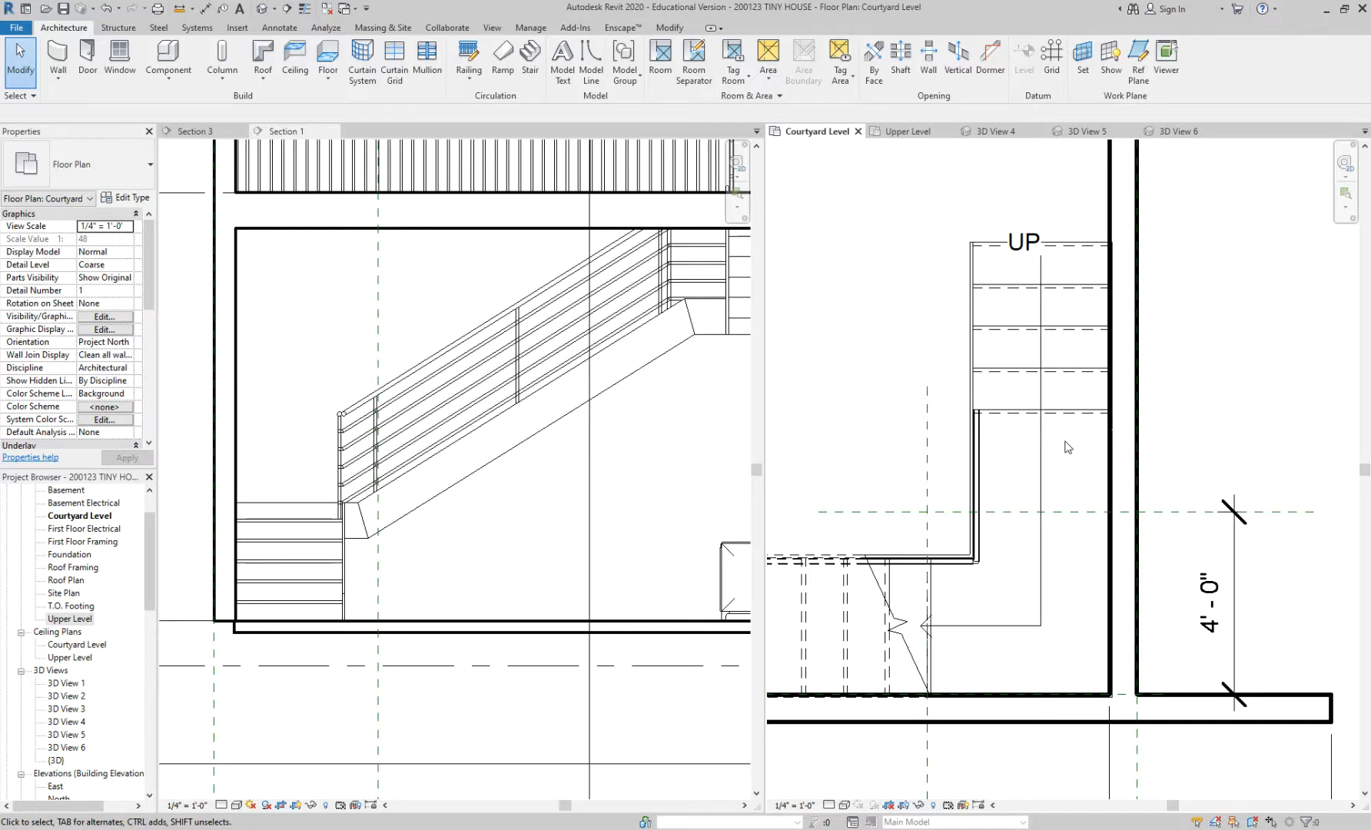
Step: Start a new wall in the Courtyard Level plan matching the hallway's Interior - 4 1/2" Partition, with its height set to Upper Level
scroll(1066, 447, up, 1)
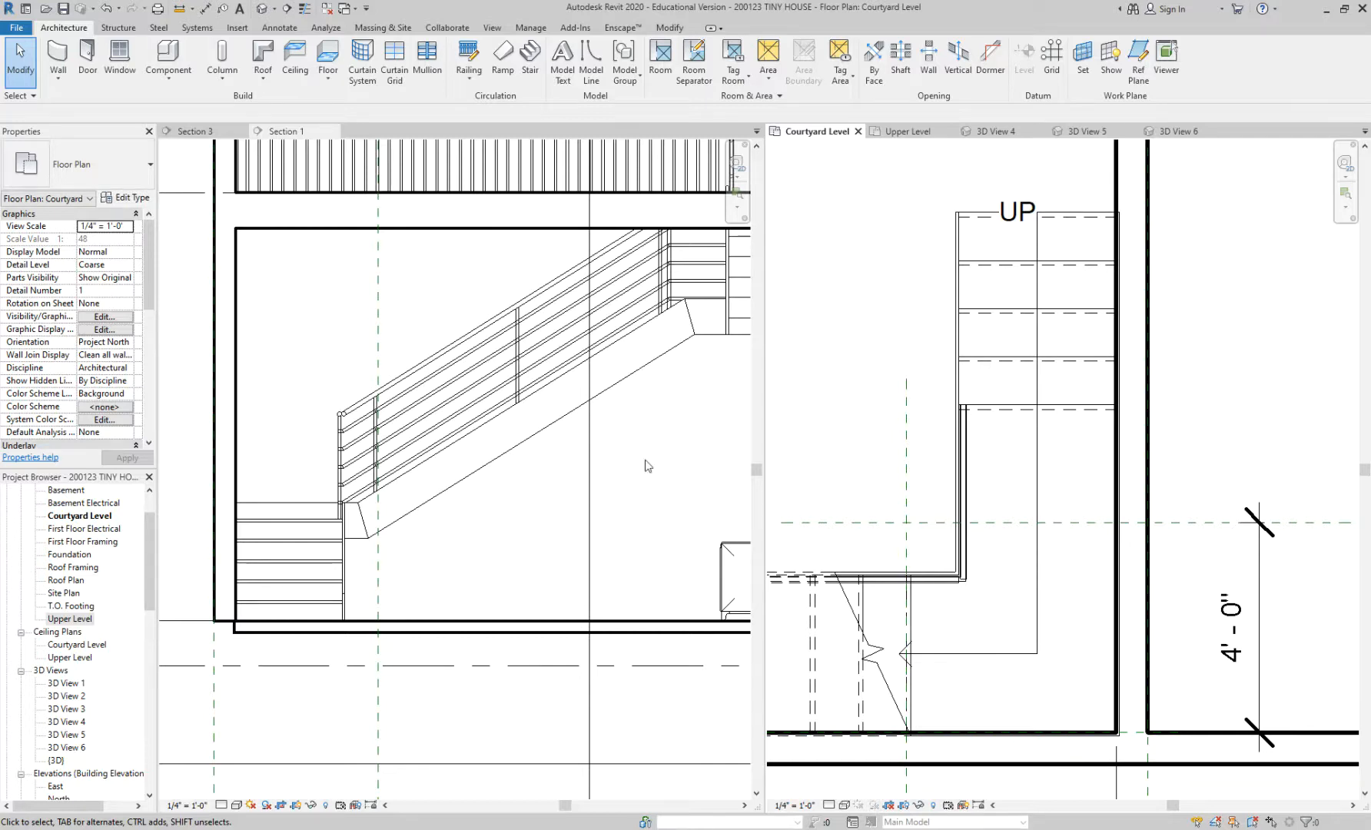
scroll(590, 468, down, 1)
scroll(884, 346, down, 3)
scroll(880, 315, up, 1)
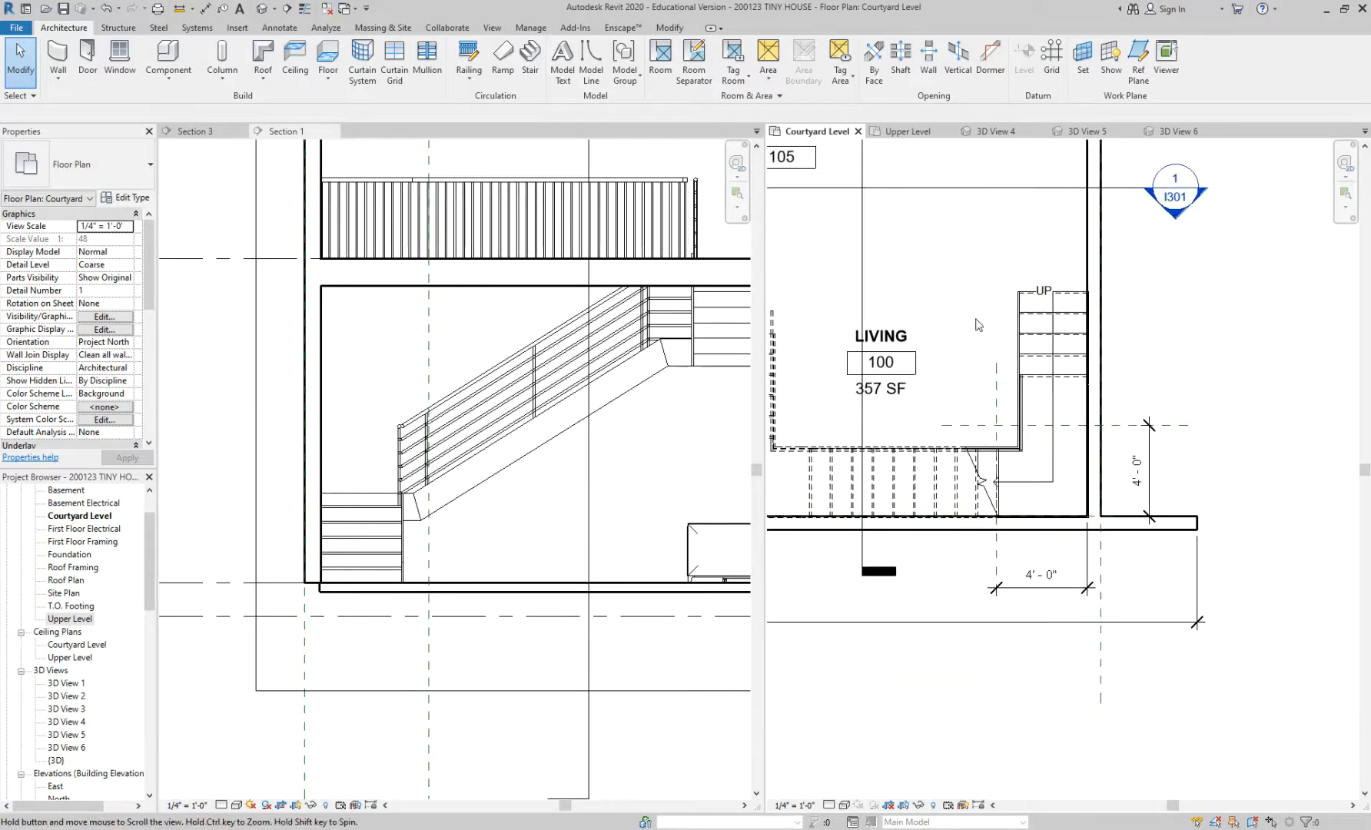
scroll(980, 300, up, 1)
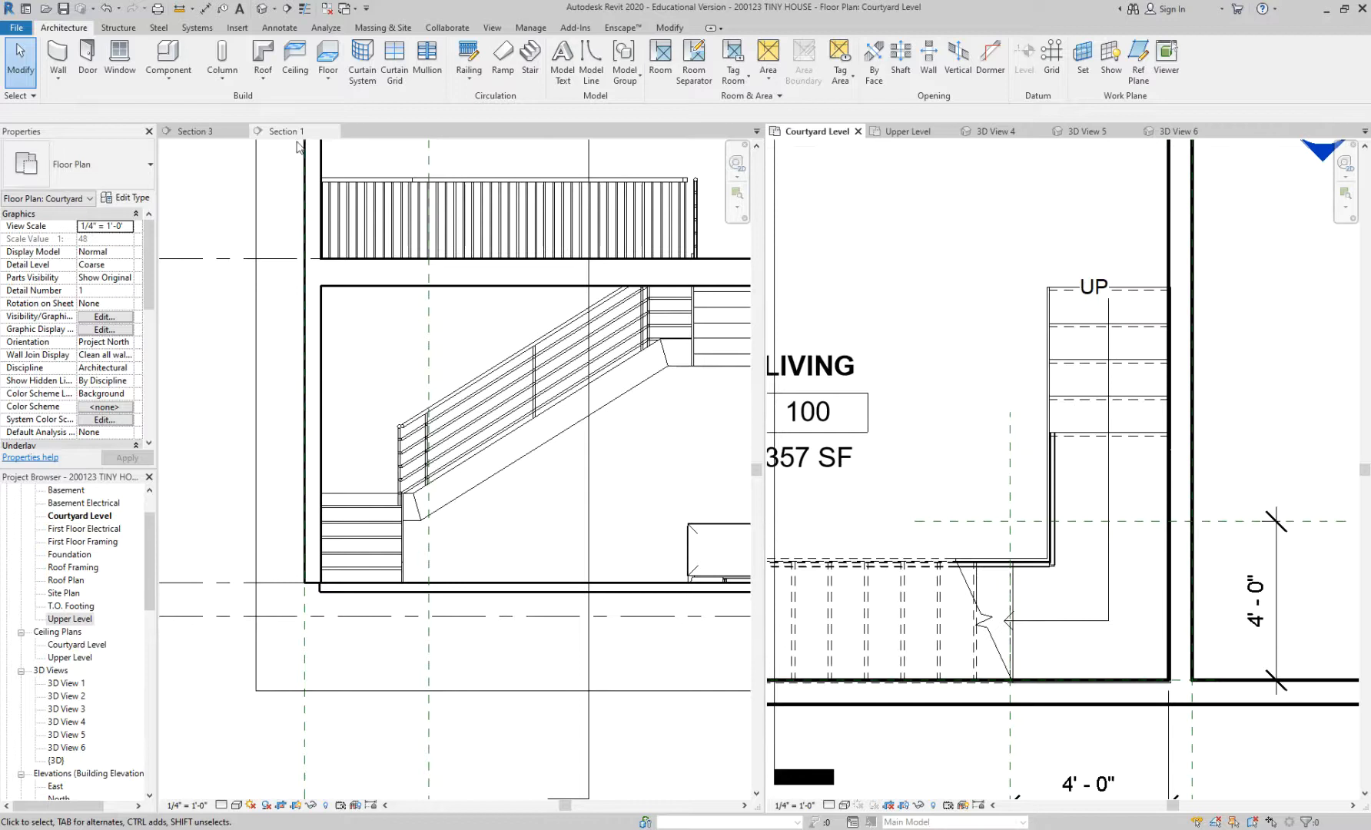
scroll(1037, 343, down, 3)
scroll(894, 225, down, 3)
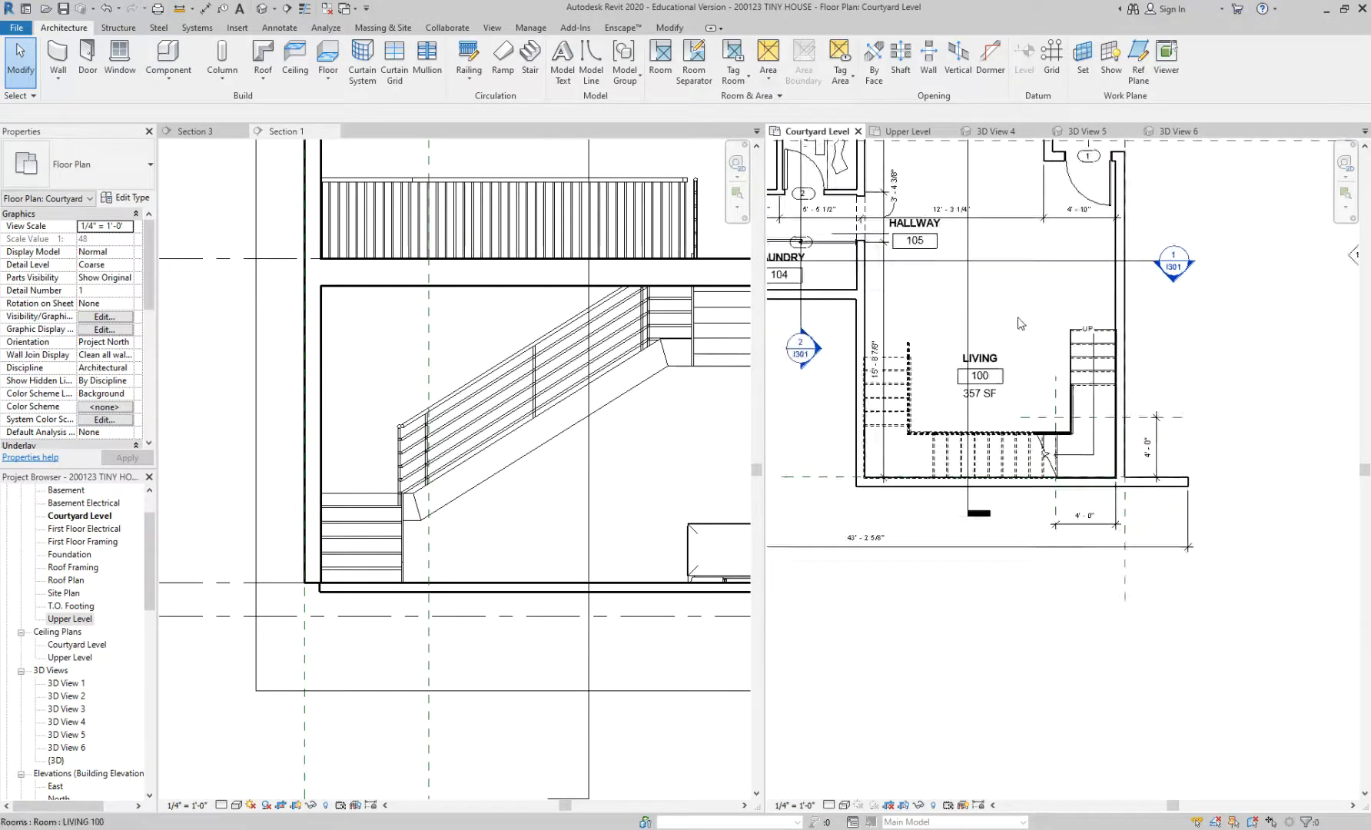
scroll(893, 225, up, 2)
click(832, 209)
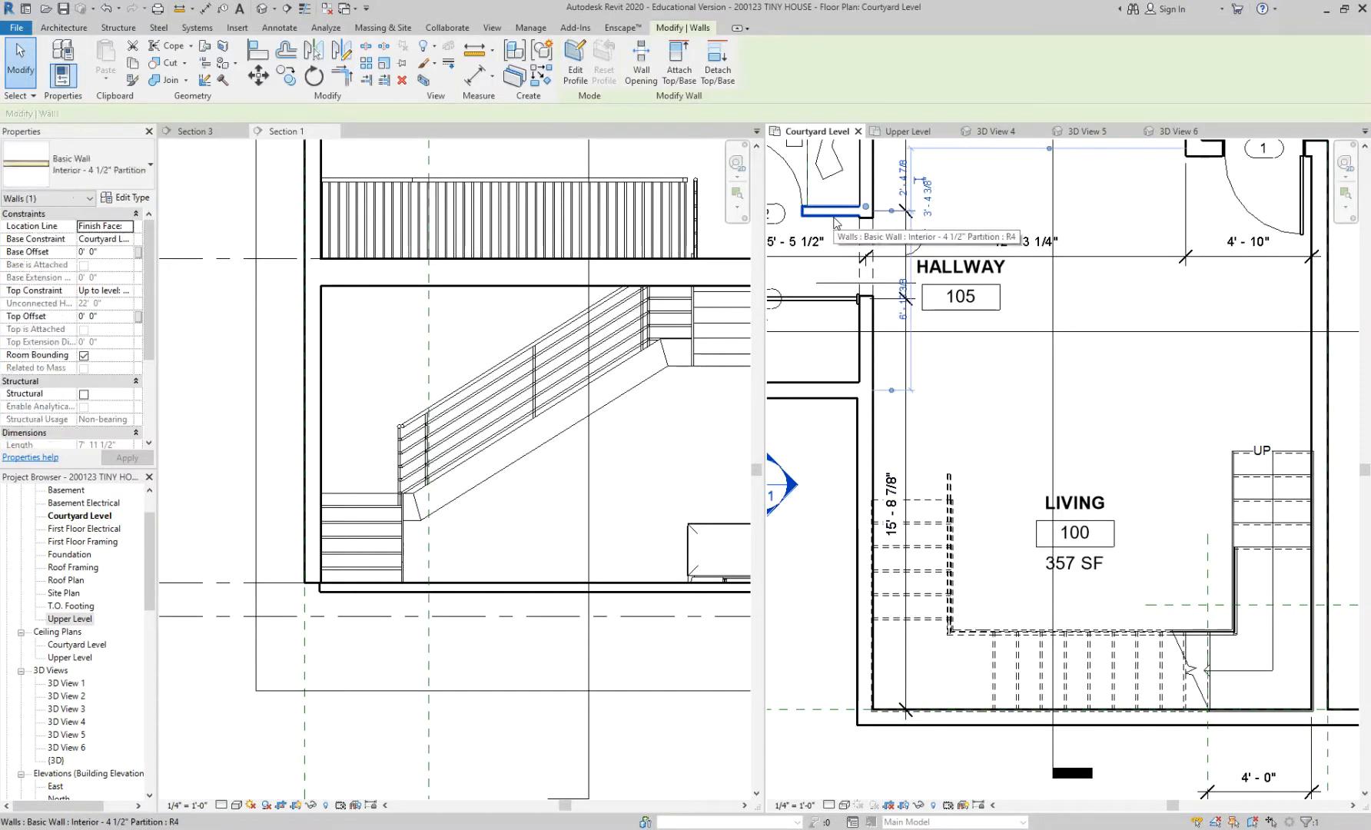
key(c)
key(s)
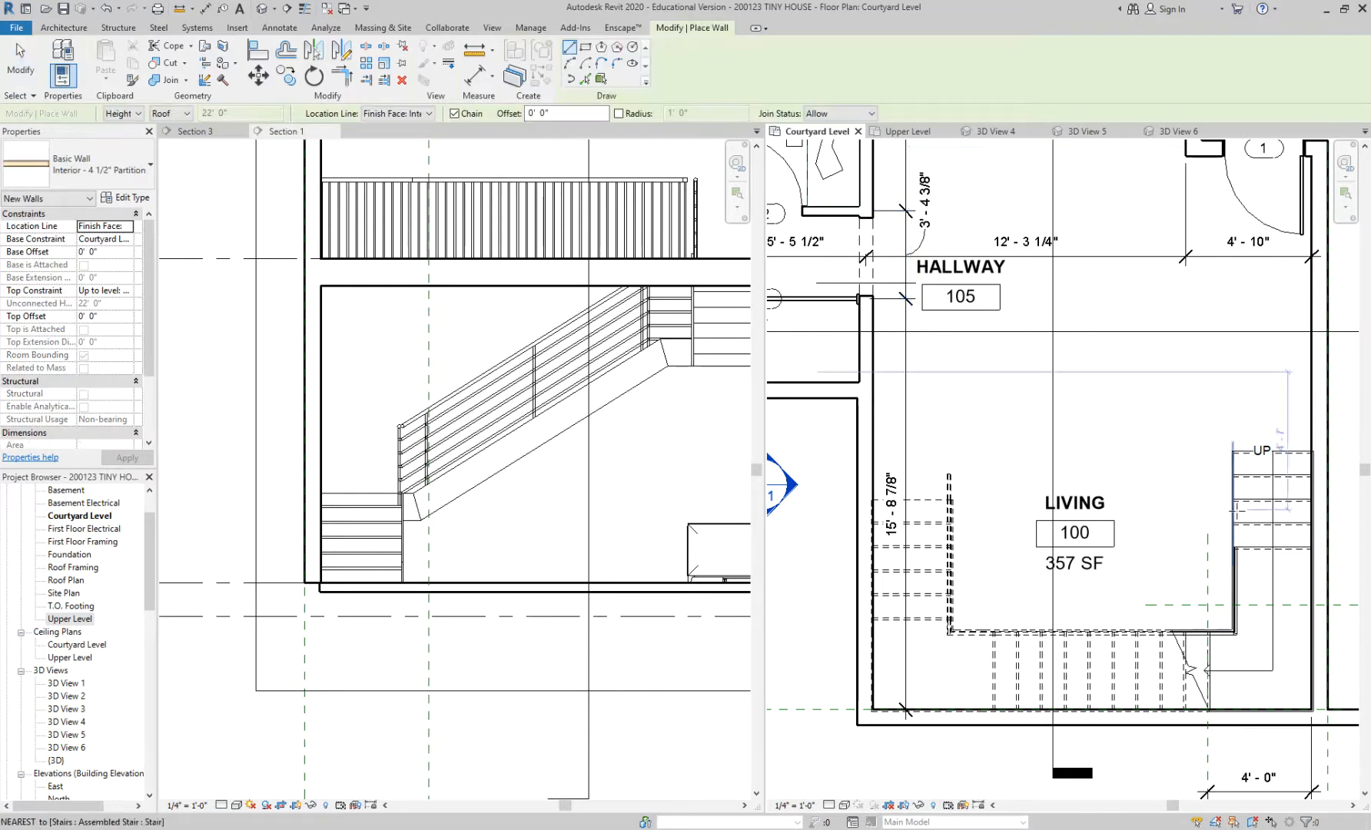
scroll(1229, 512, up, 3)
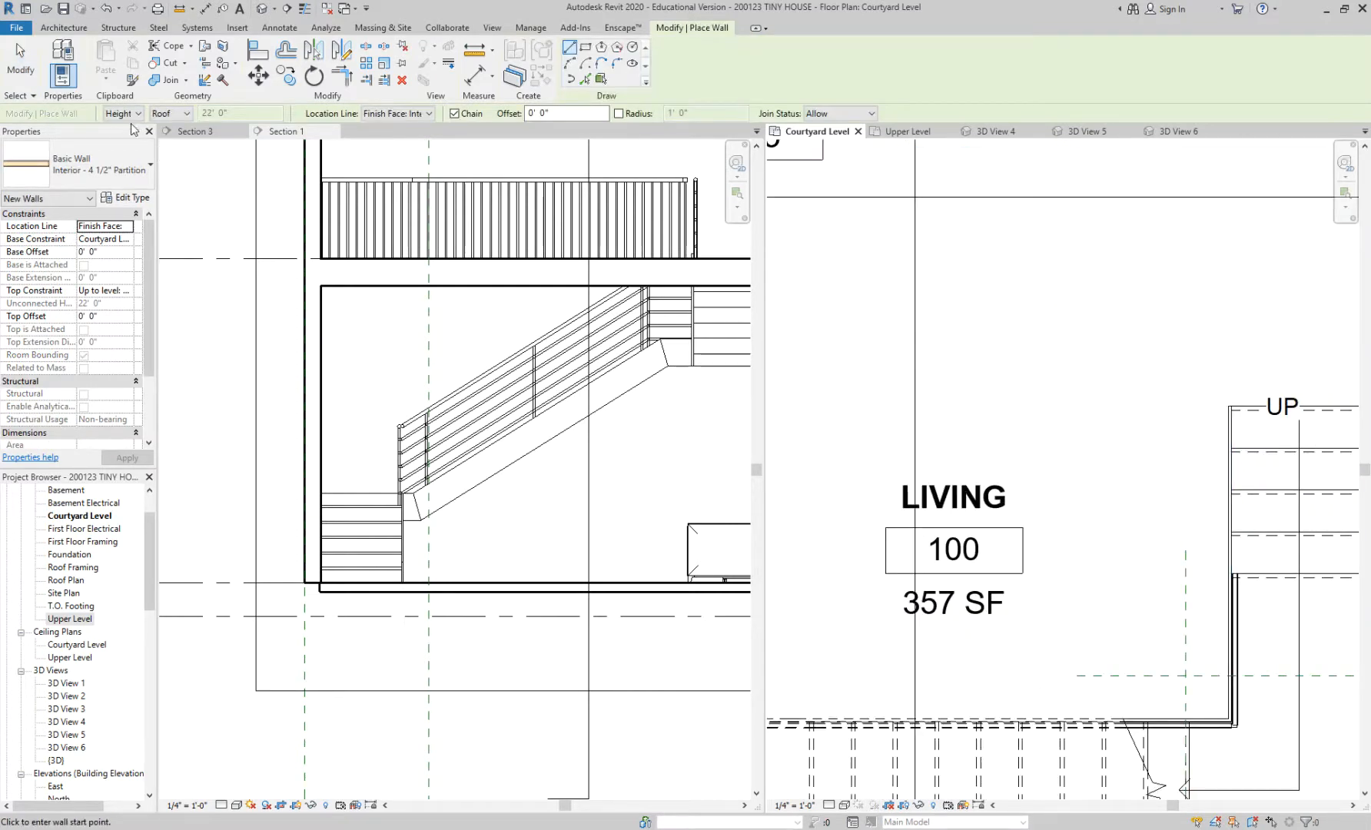
click(163, 114)
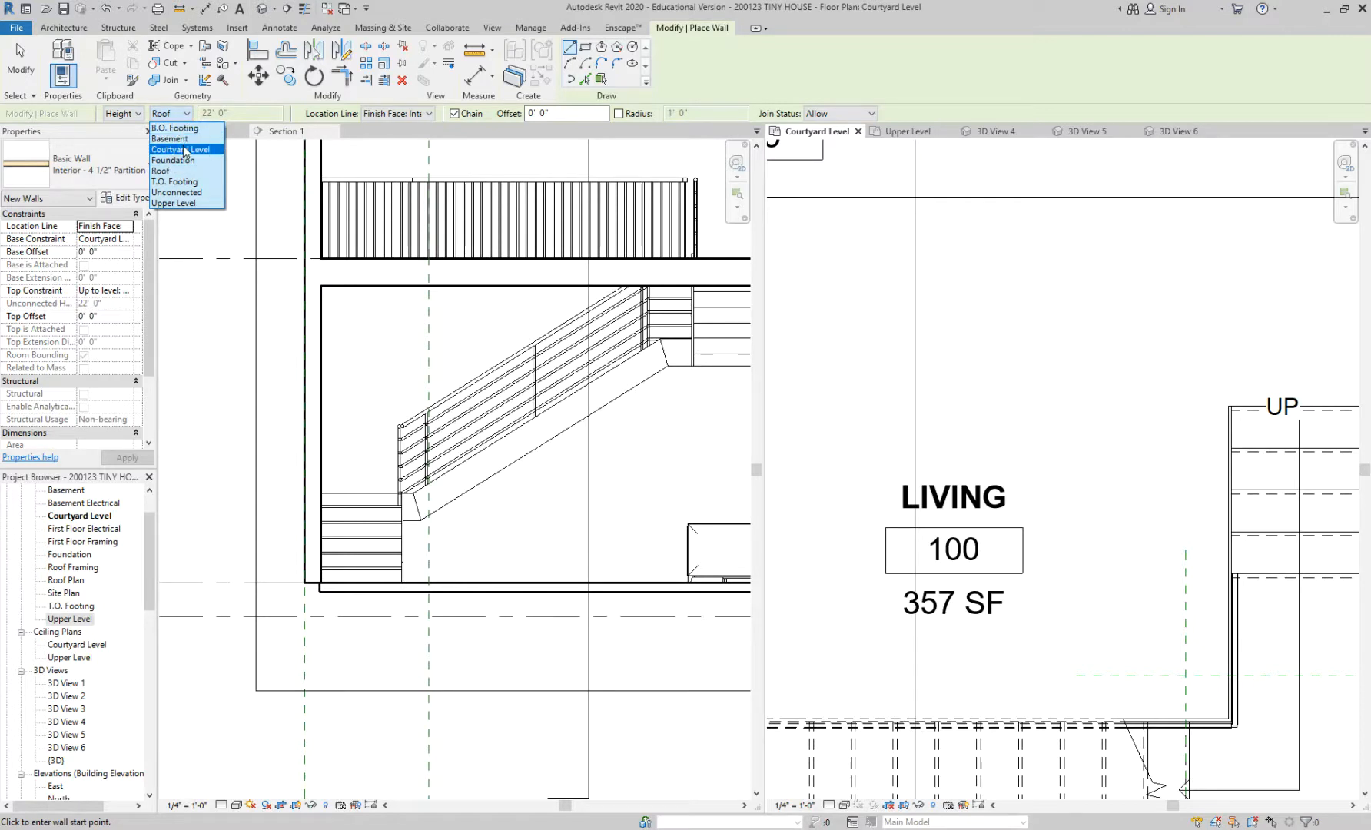
click(189, 203)
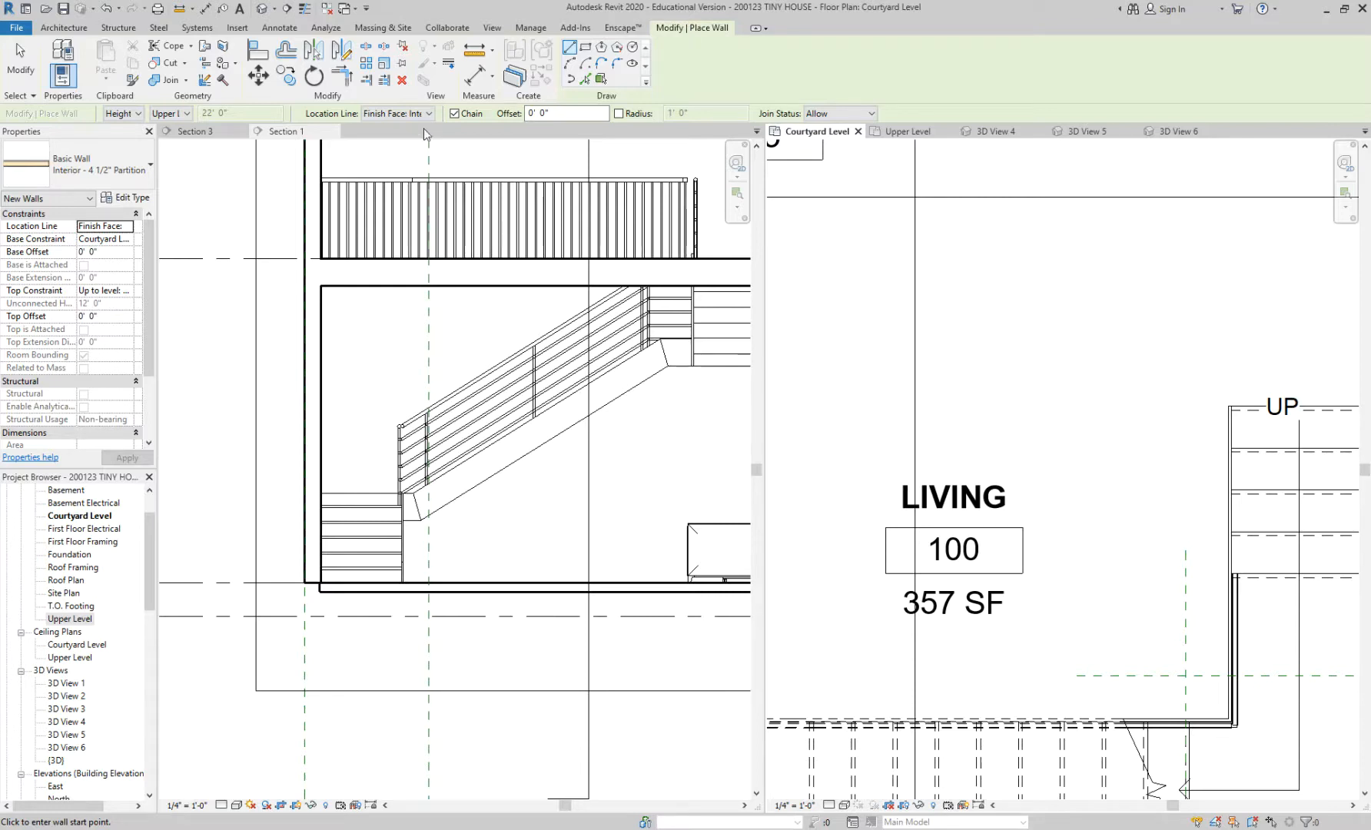
Step: Draw a partition wall about 6'-10" long south along the west edge of the lowest stair run, with its thickness outside the stair
scroll(1215, 431, up, 2)
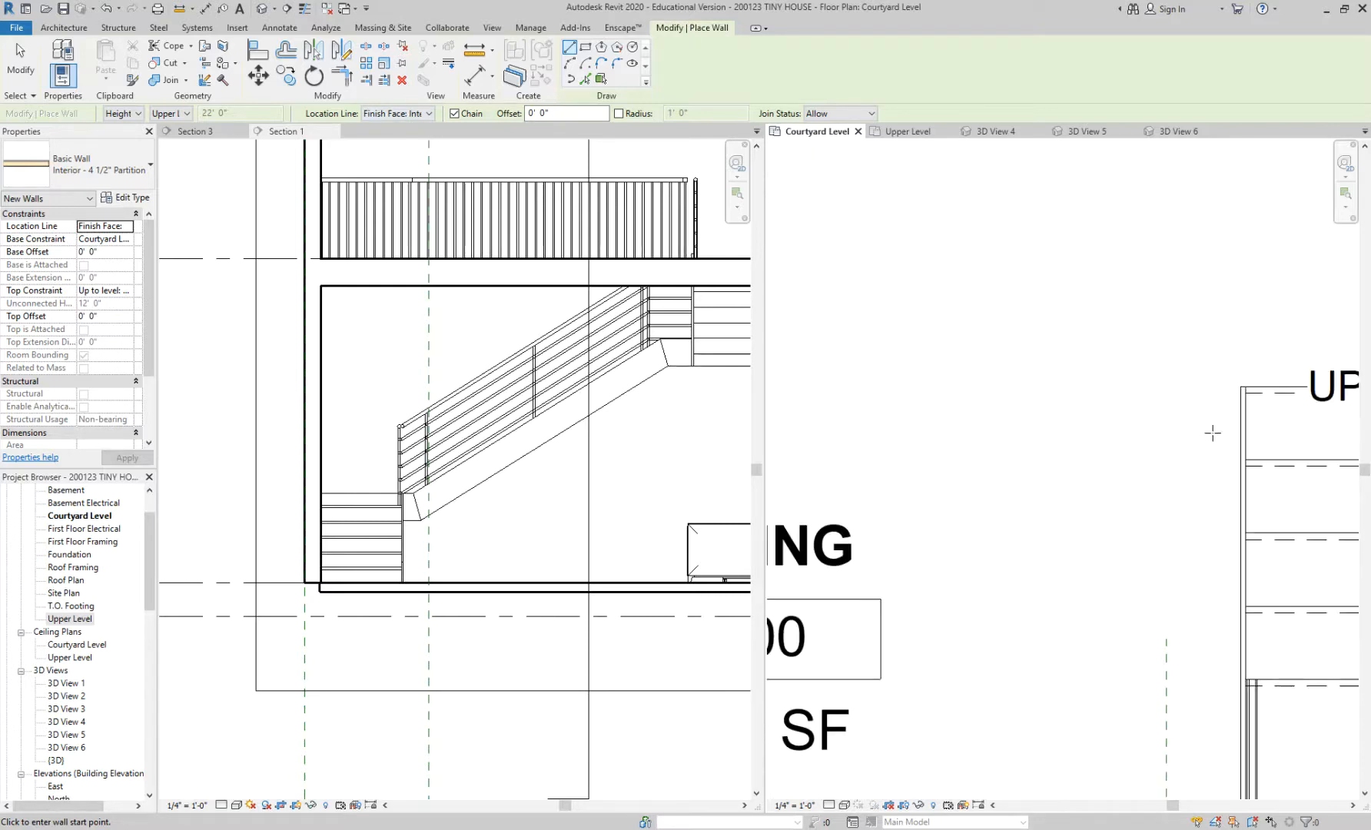
click(1233, 388)
key(space)
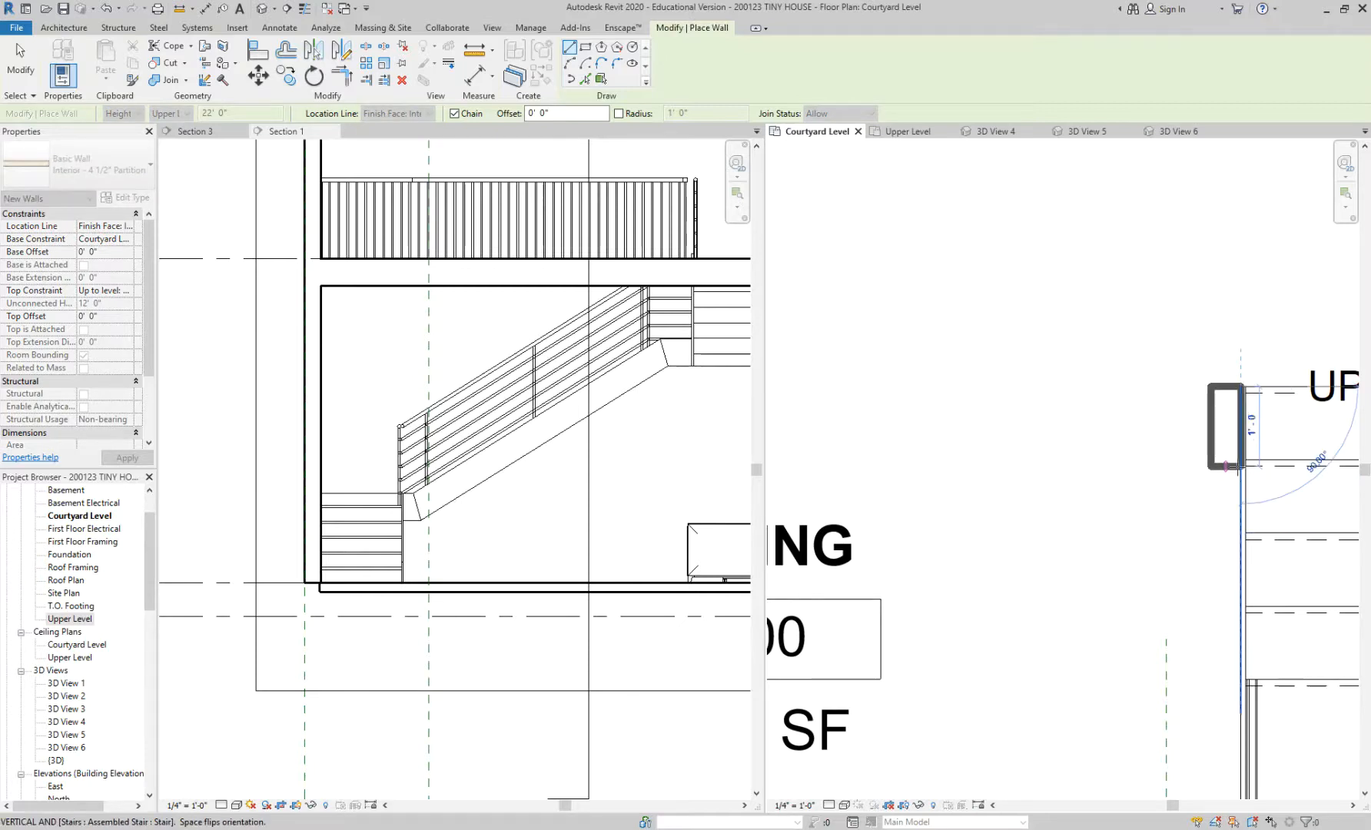
scroll(1241, 468, down, 2)
middle_drag(1221, 670, 1214, 346)
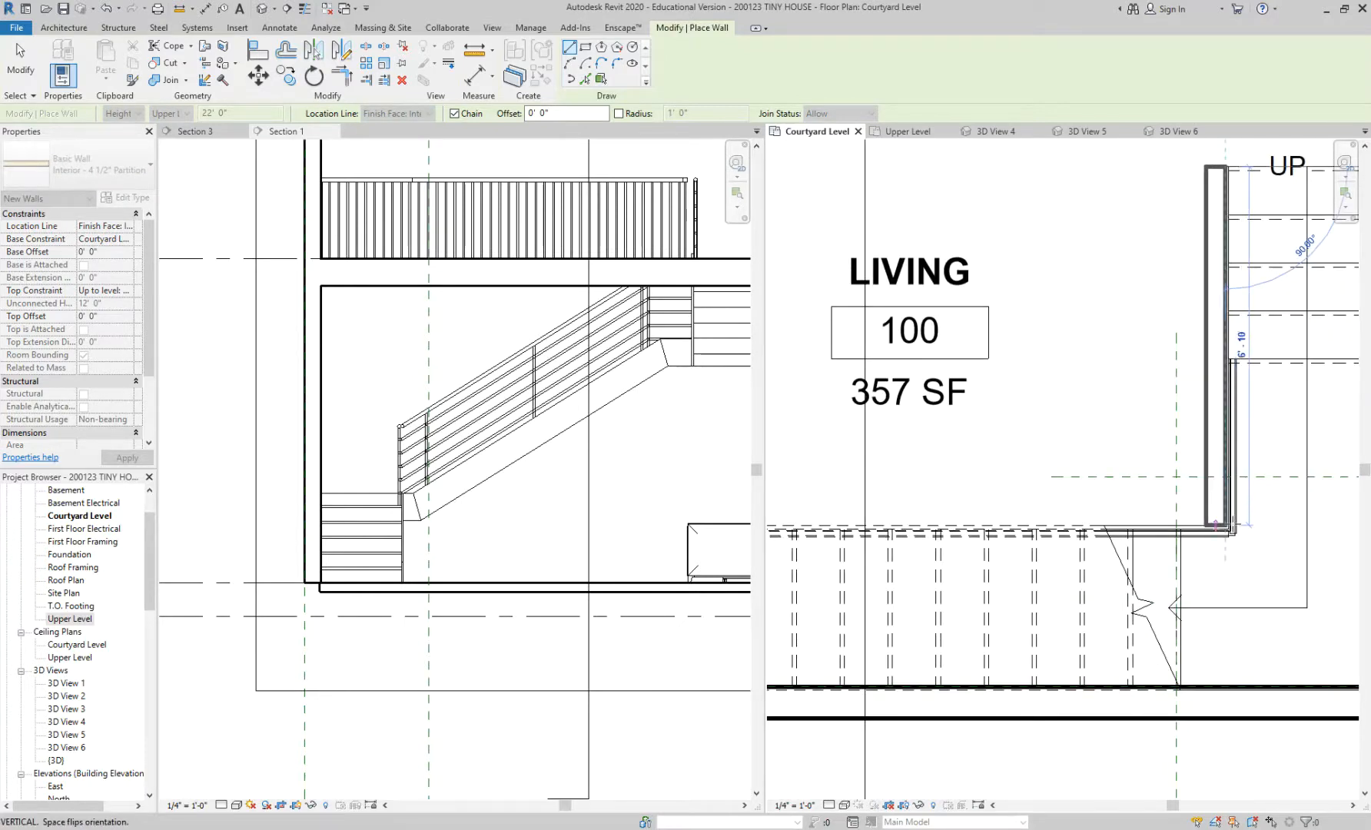
scroll(1230, 525, up, 2)
click(1204, 524)
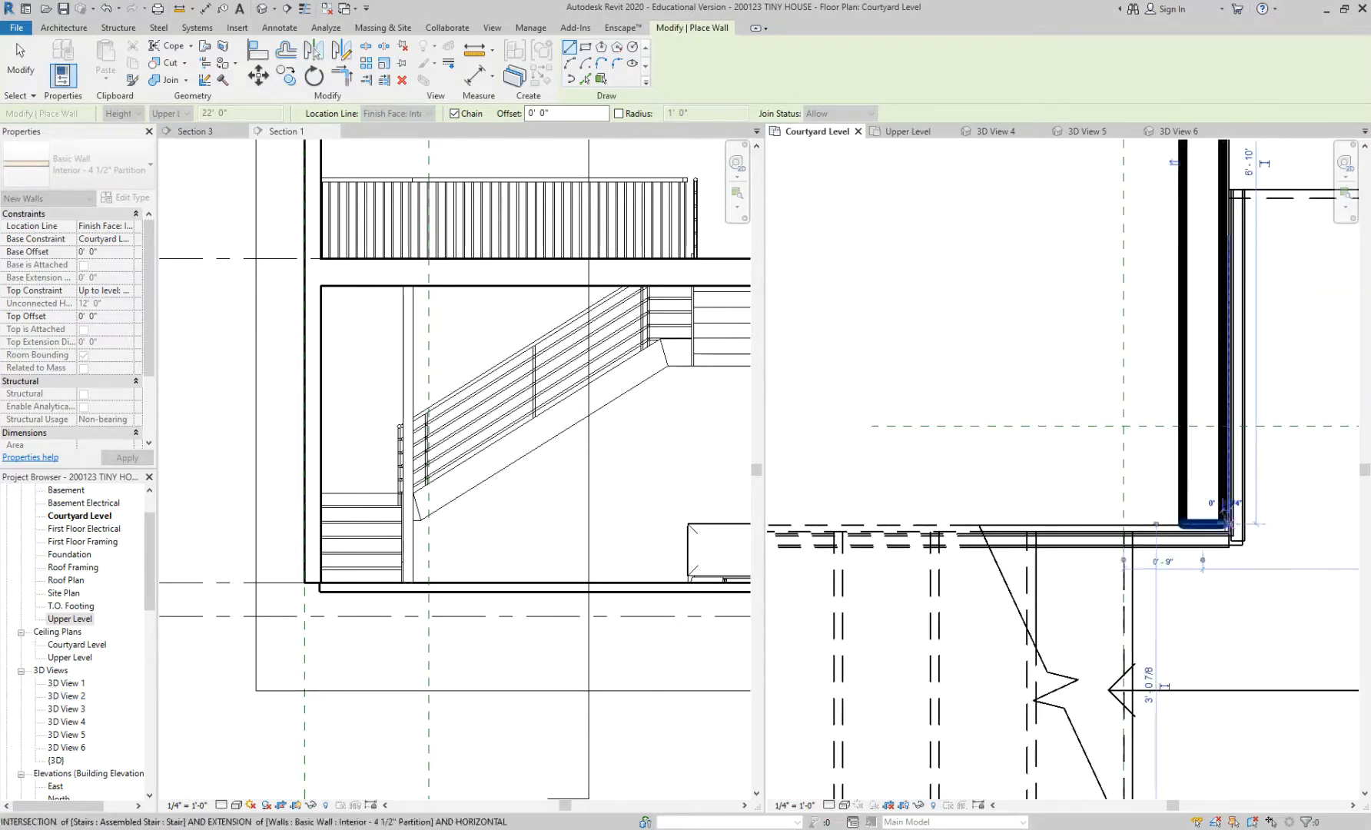
Step: Continue the partition about 5' west from the corner along the middle stair run and end the wall command
scroll(1222, 523, down, 1)
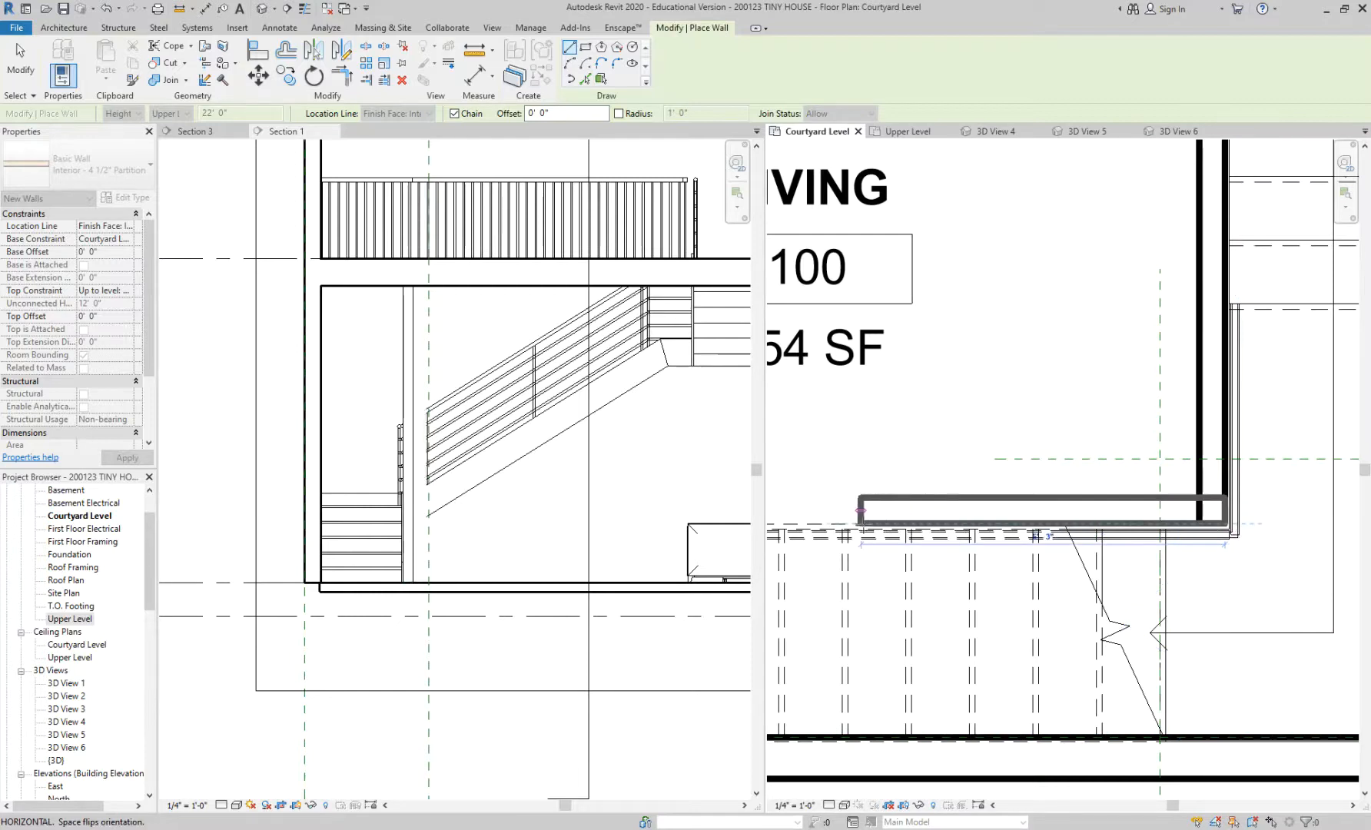
click(859, 511)
scroll(1020, 366, down, 2)
key(Escape)
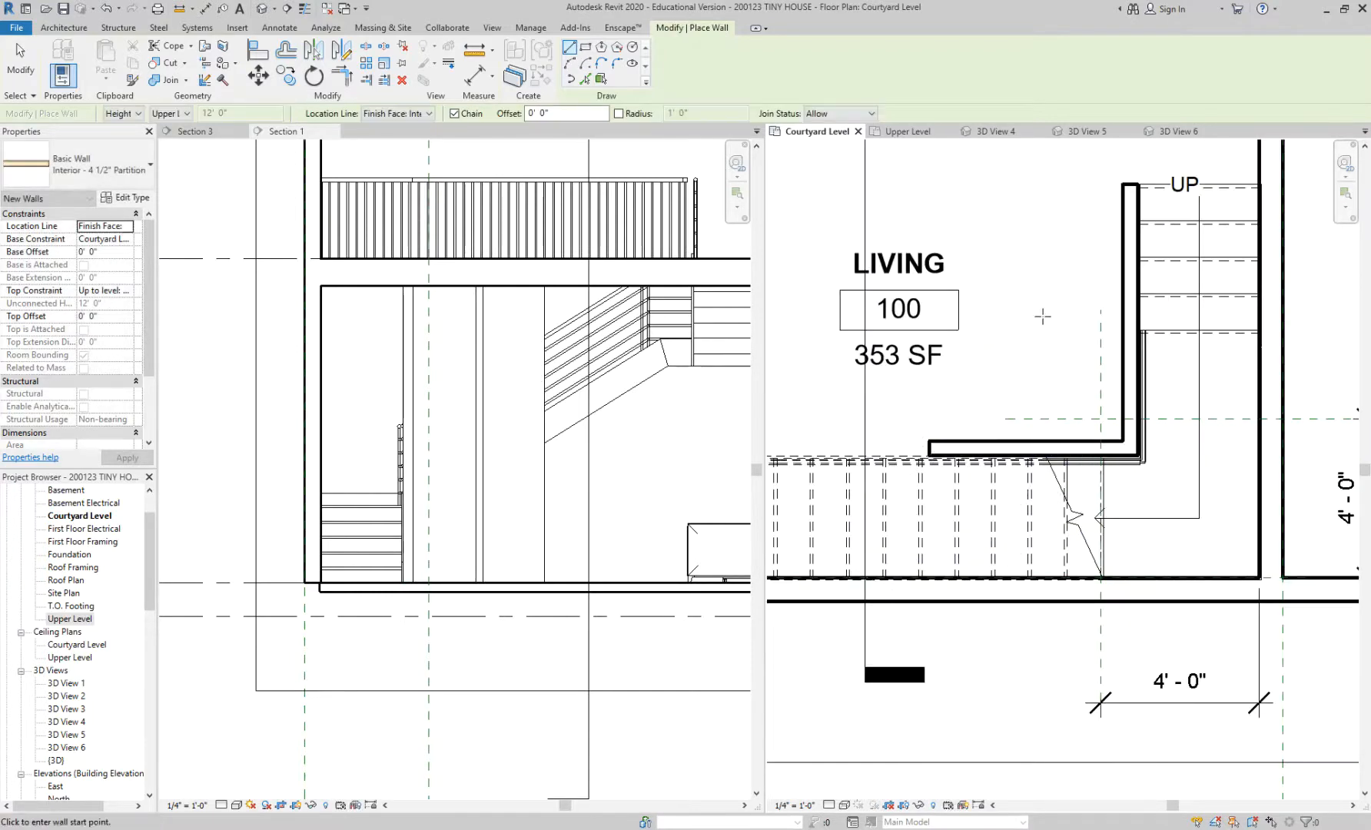
key(Escape)
Step: In Section 1, select the new partition beside the middle stair run and open its profile for editing
scroll(1016, 355, down, 1)
middle_drag(1013, 359, 965, 480)
click(640, 389)
scroll(535, 489, down, 2)
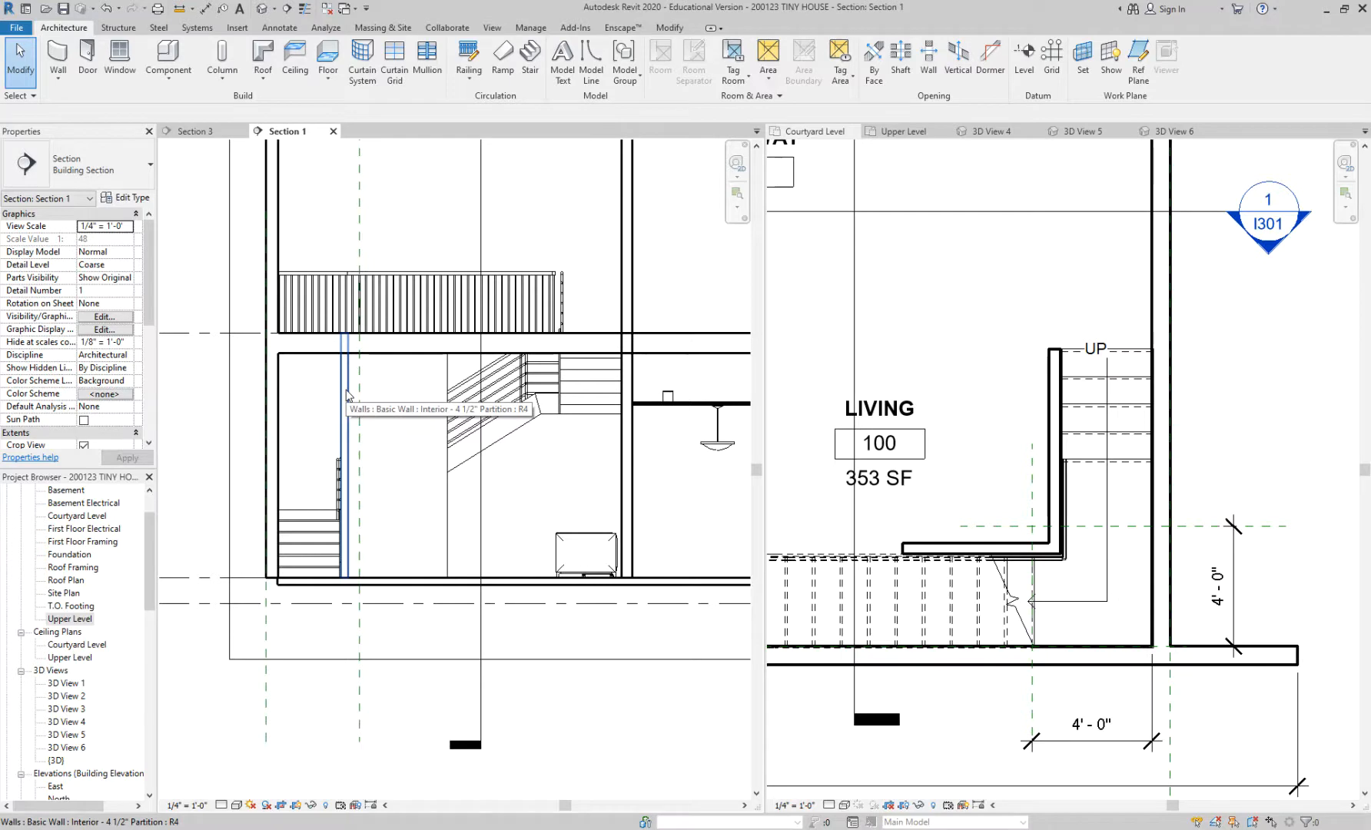
scroll(347, 396, up, 1)
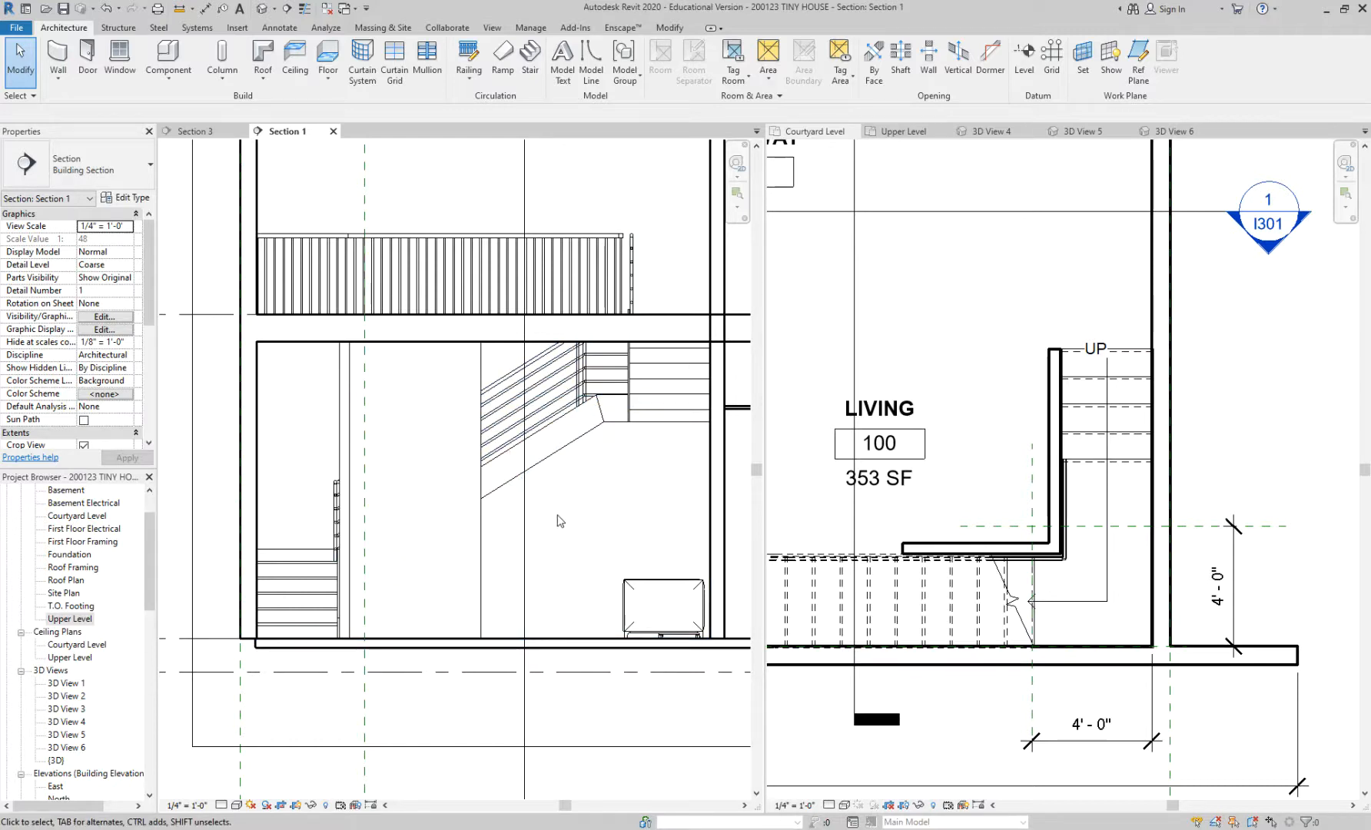
click(480, 531)
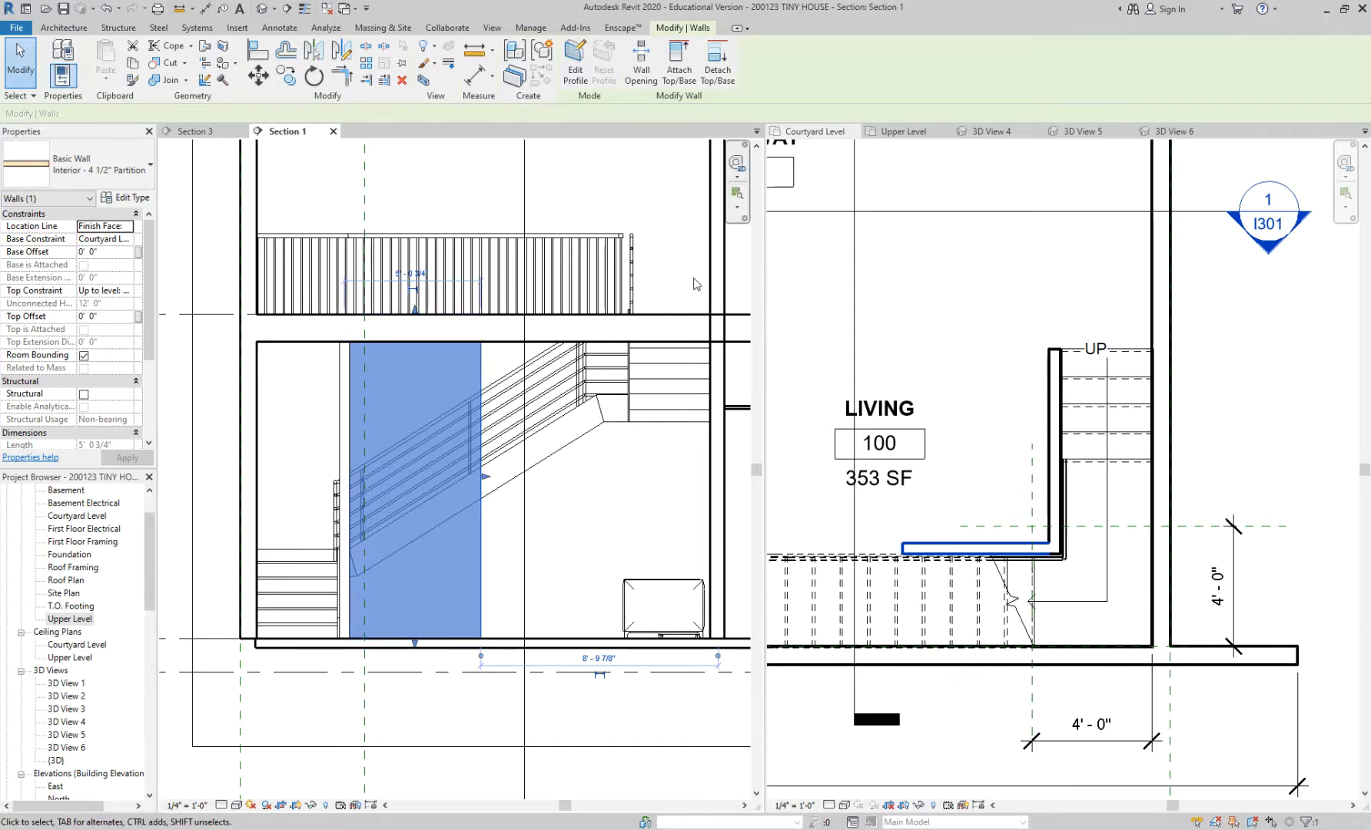
click(554, 526)
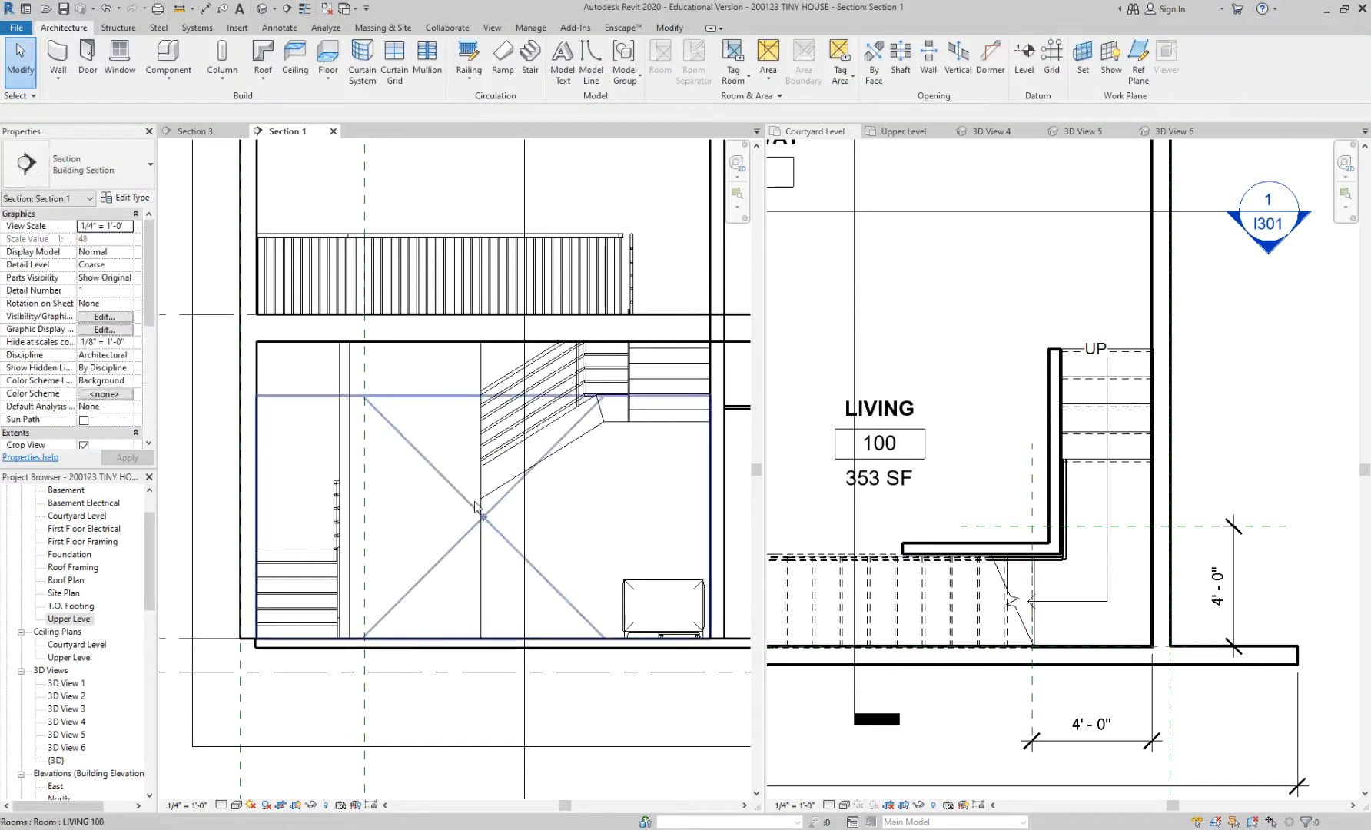
scroll(428, 509, up, 1)
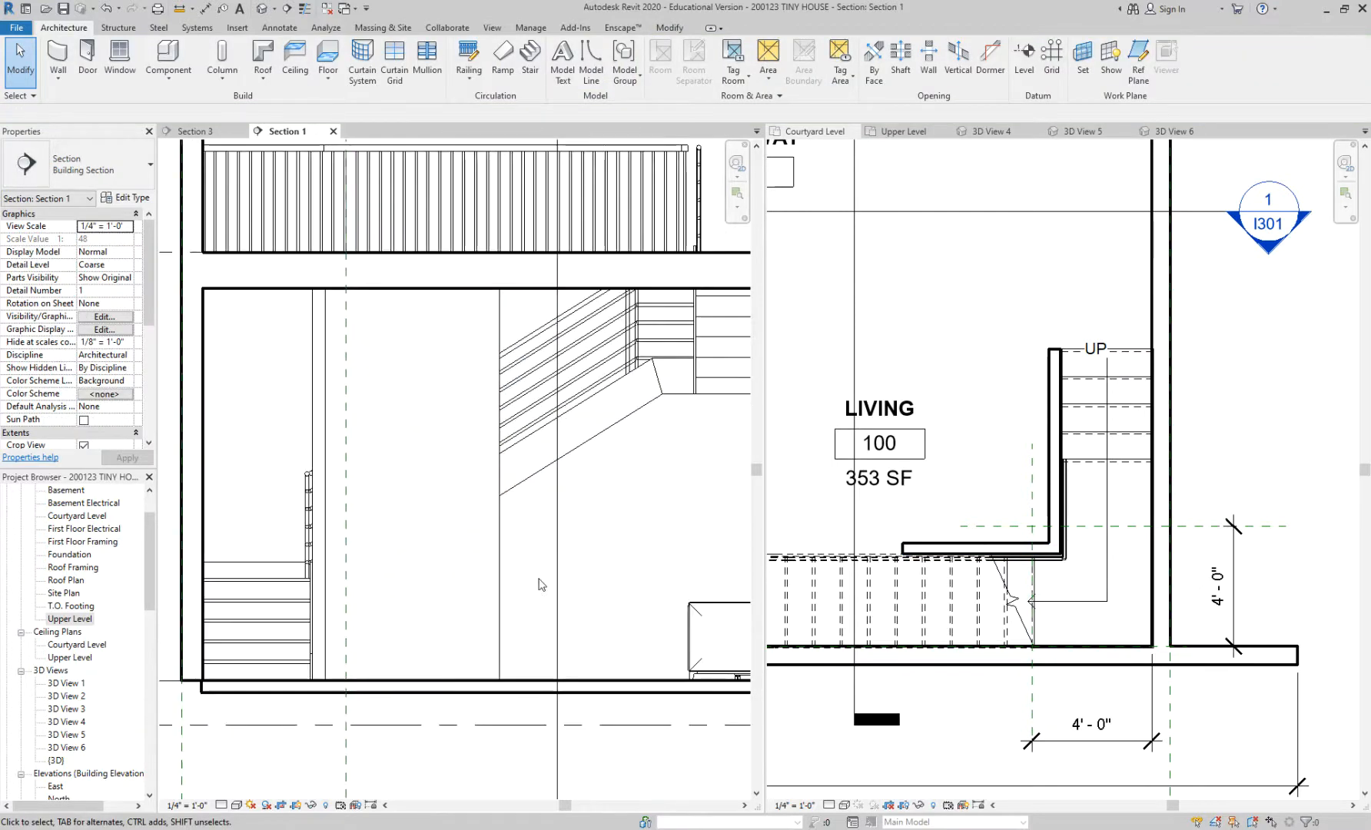
scroll(541, 568, up, 2)
click(556, 530)
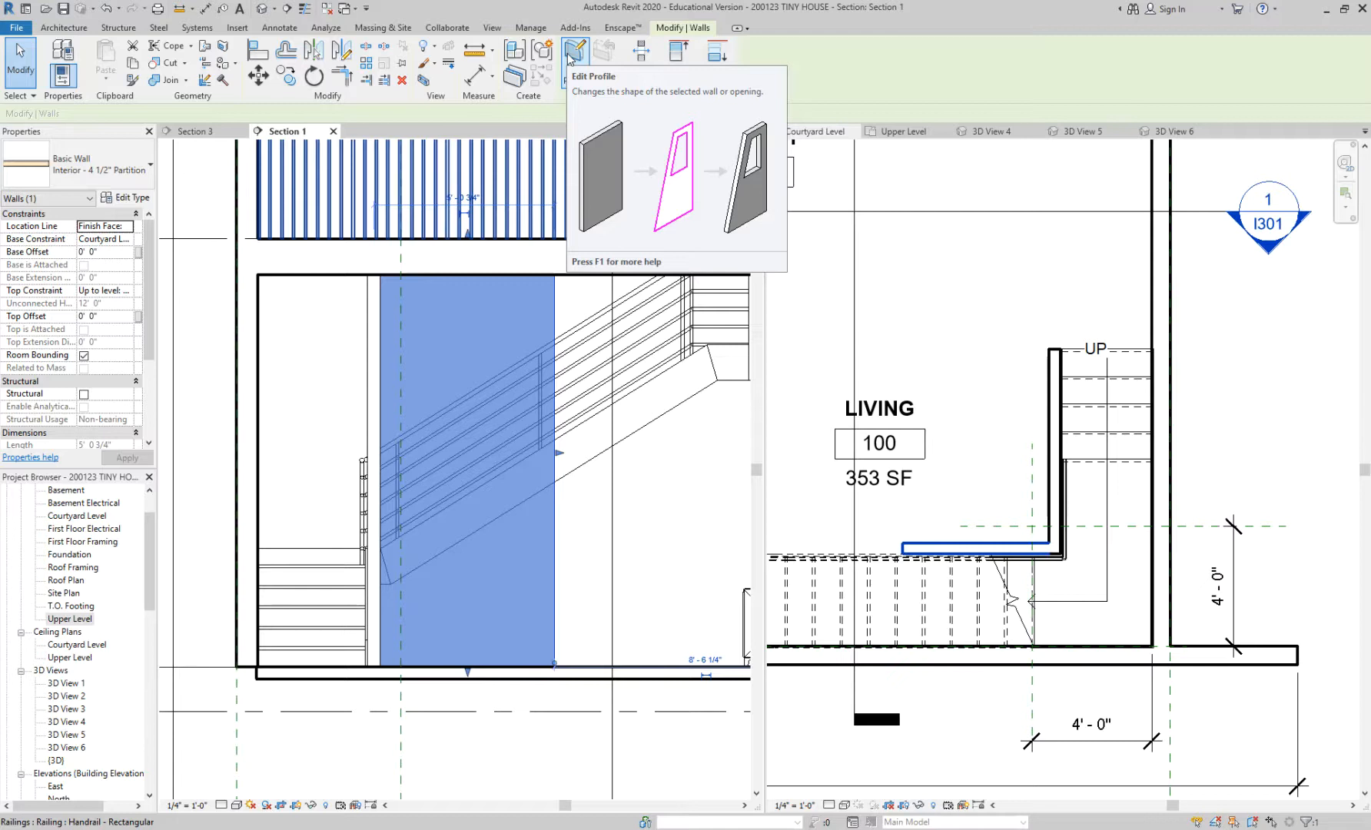
click(574, 52)
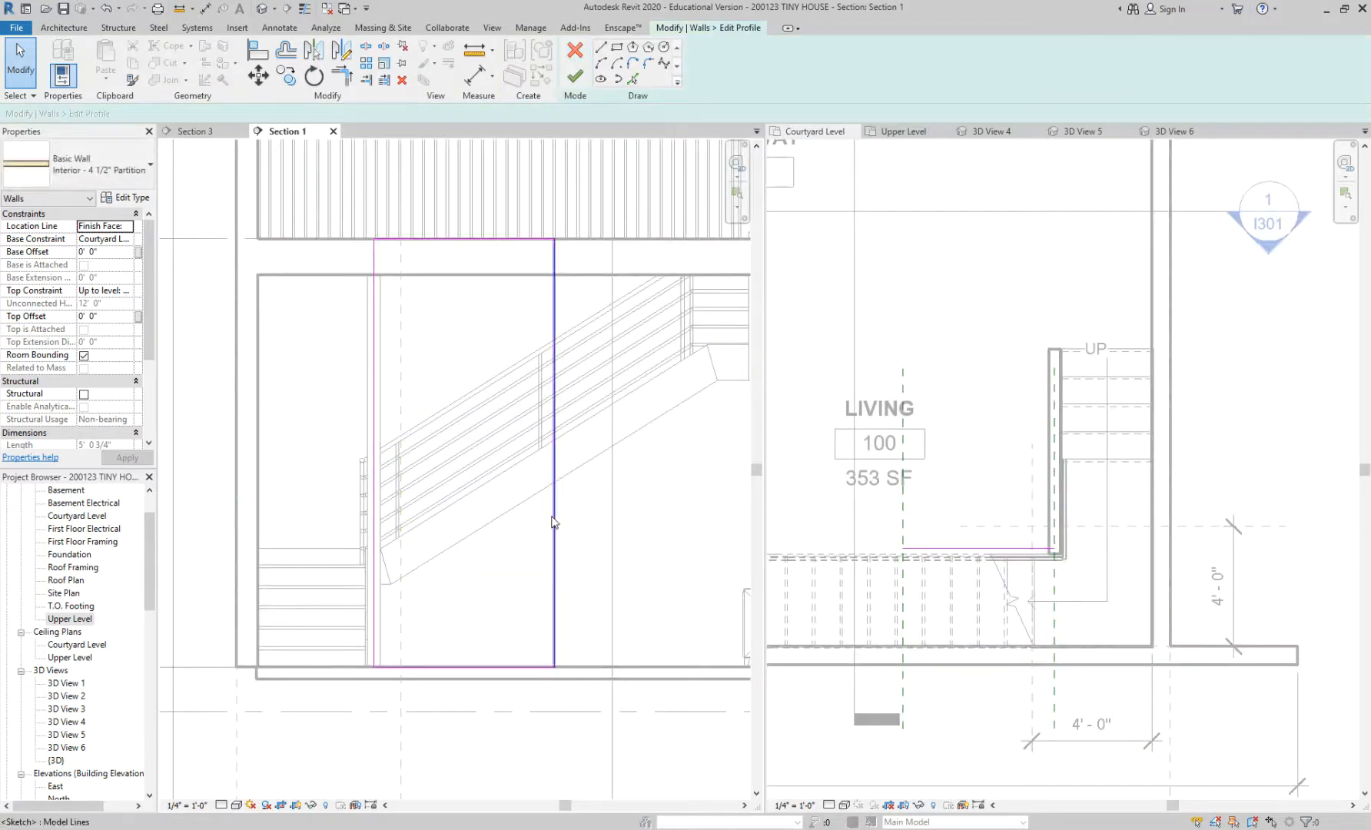
scroll(552, 522, up, 2)
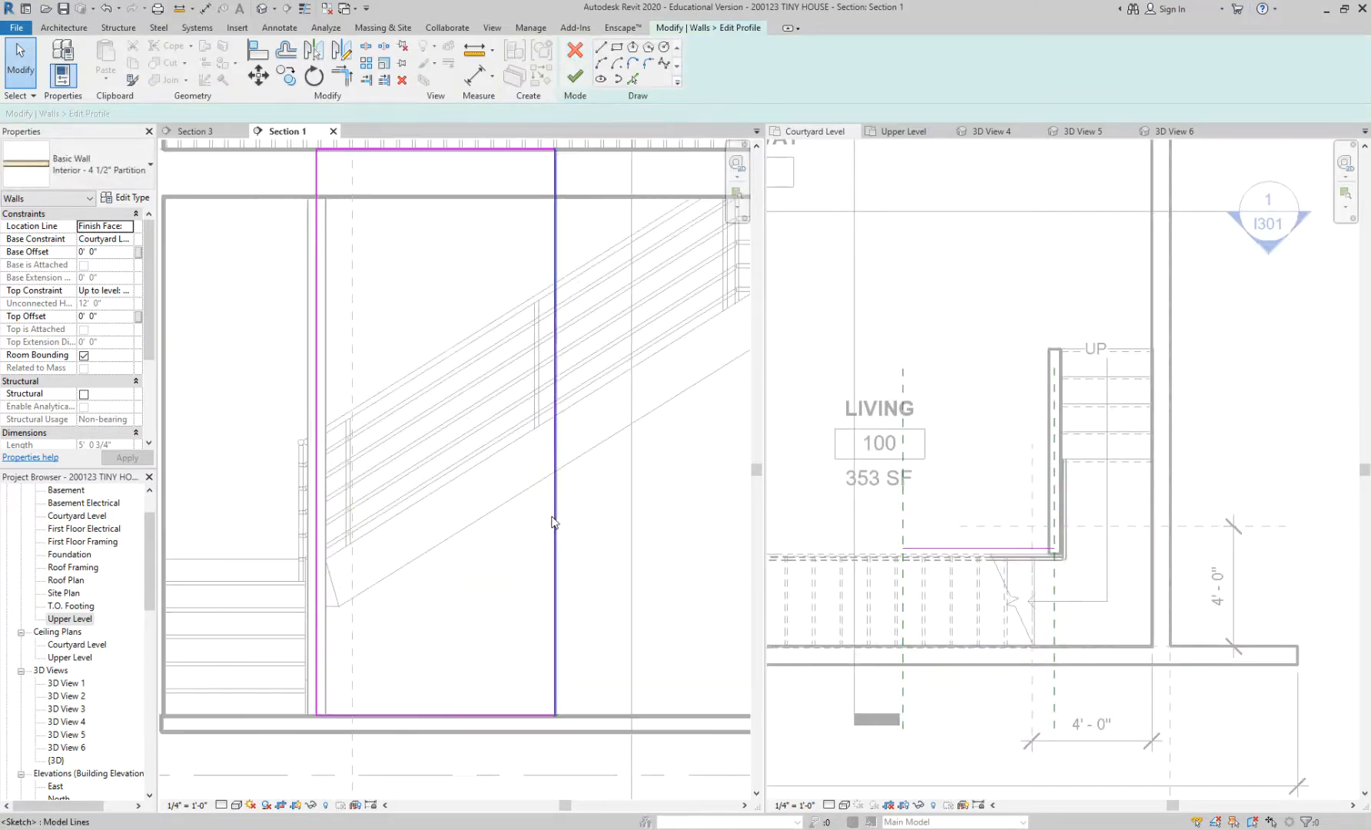
Step: Sketch a sloped line across the wall profile between its vertical edges, following the top edge of the stair stringer
click(602, 52)
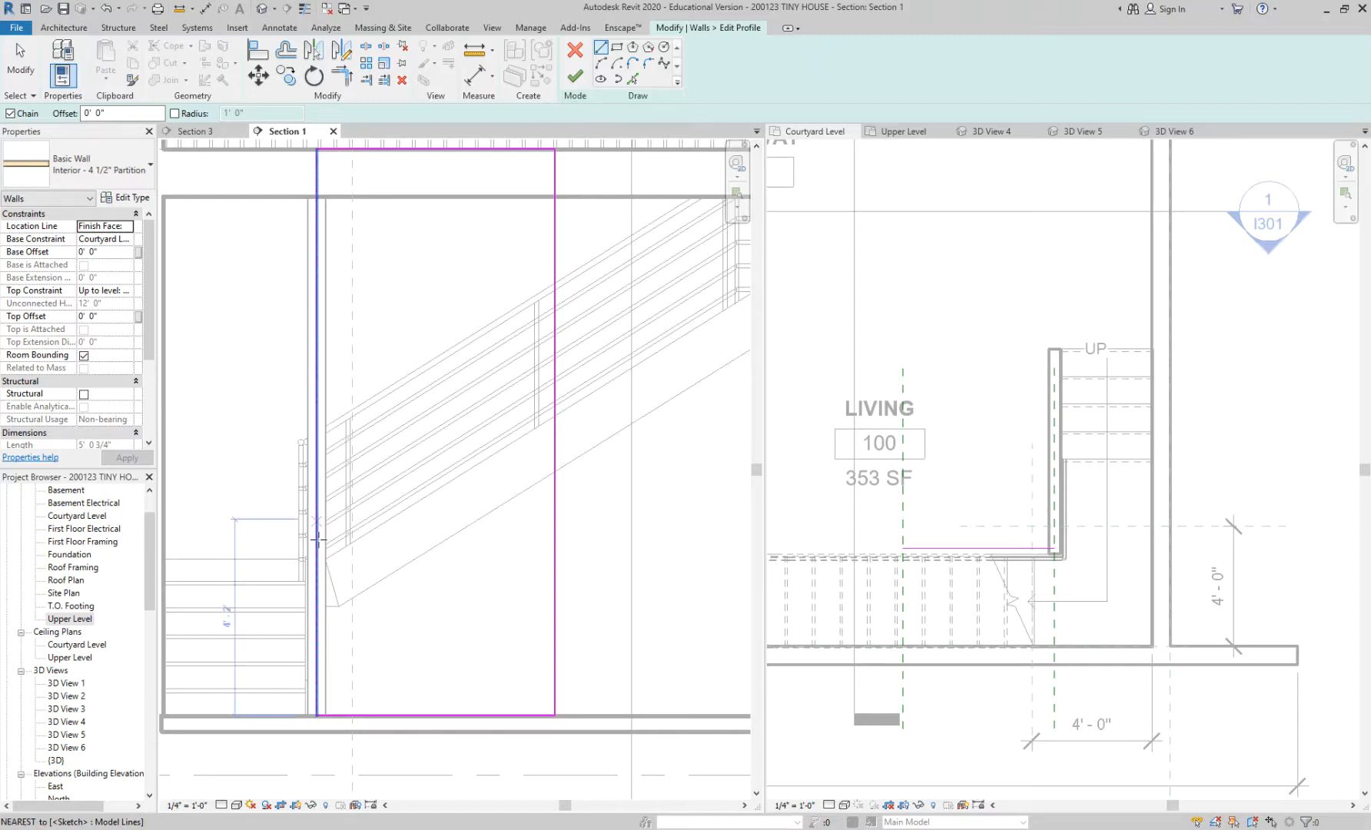
click(554, 415)
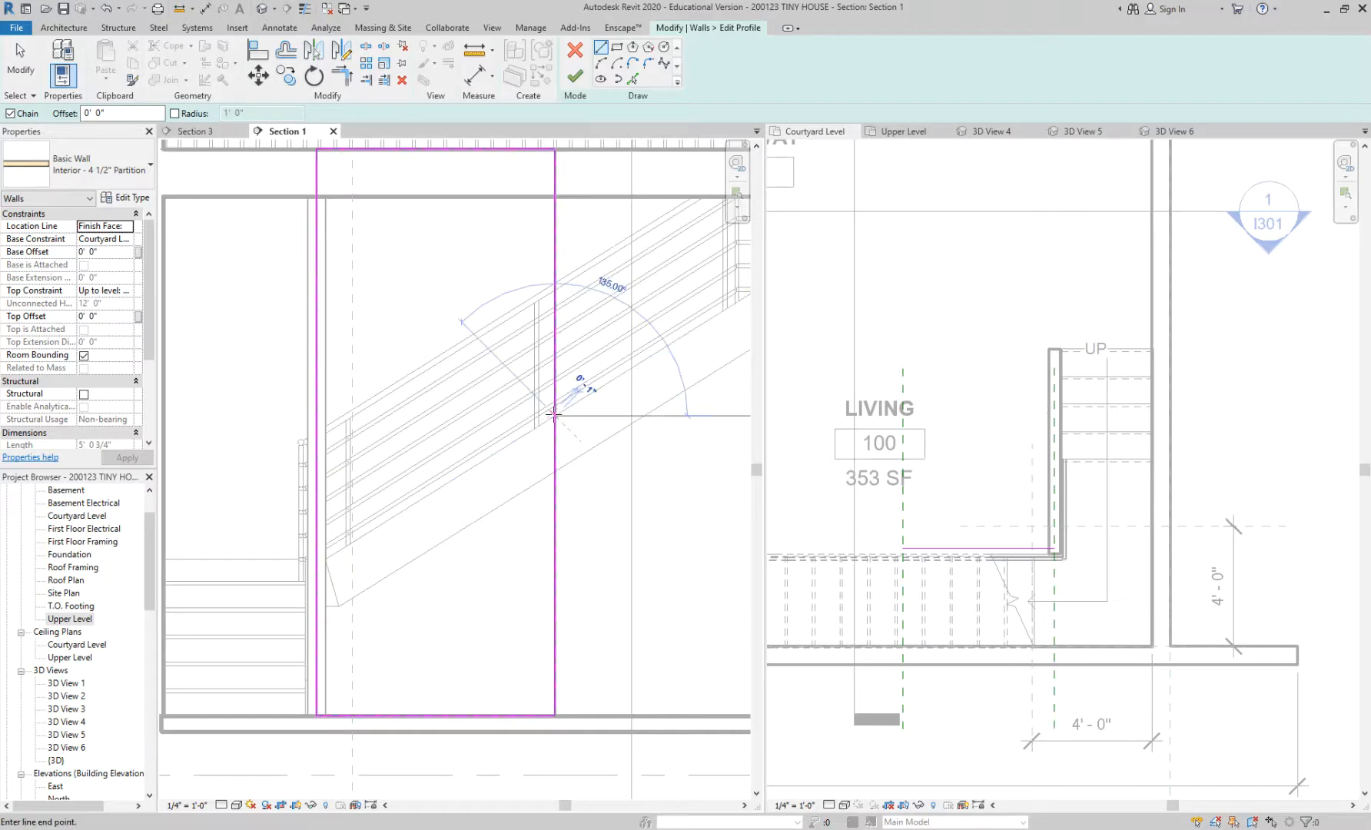
click(314, 565)
scroll(483, 607, down, 2)
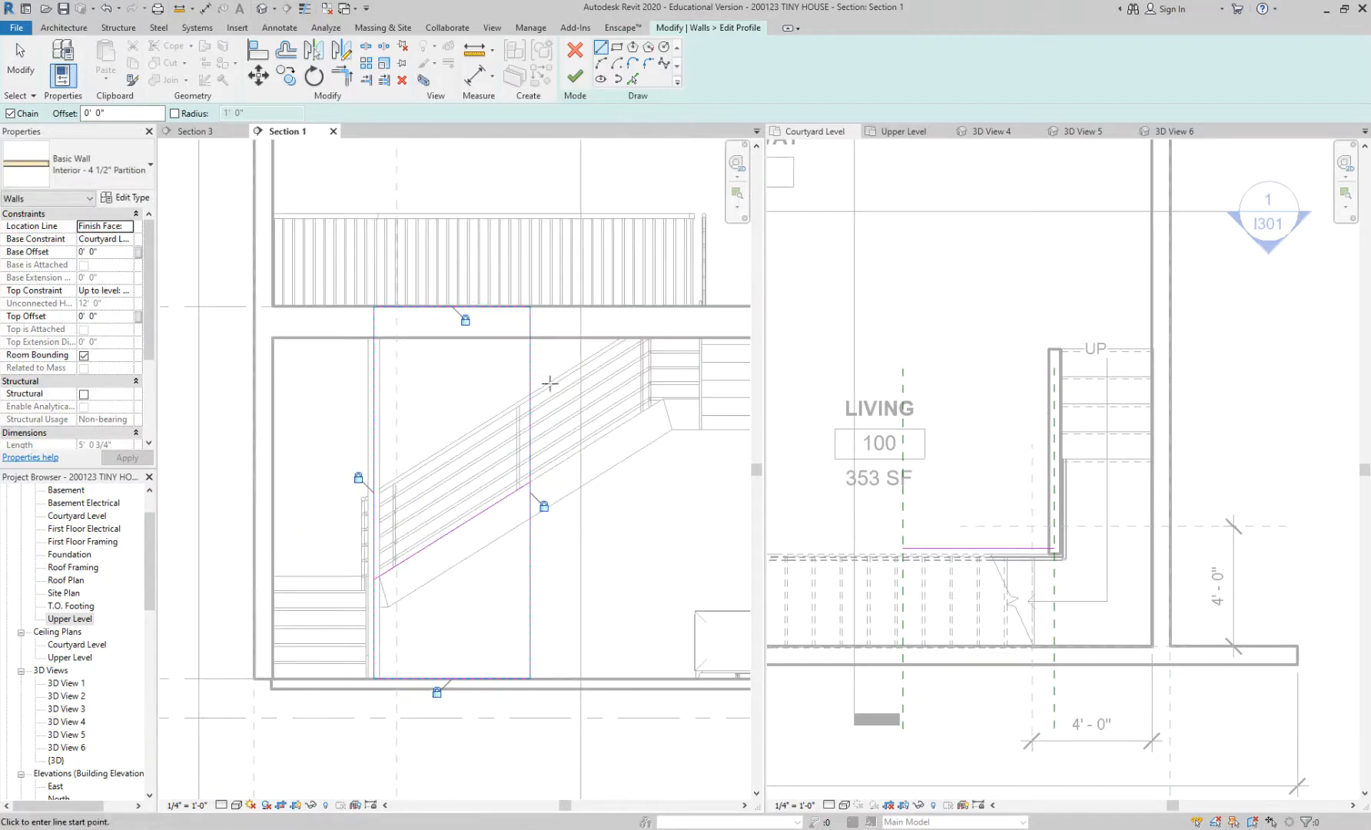
key(Escape)
scroll(548, 481, up, 1)
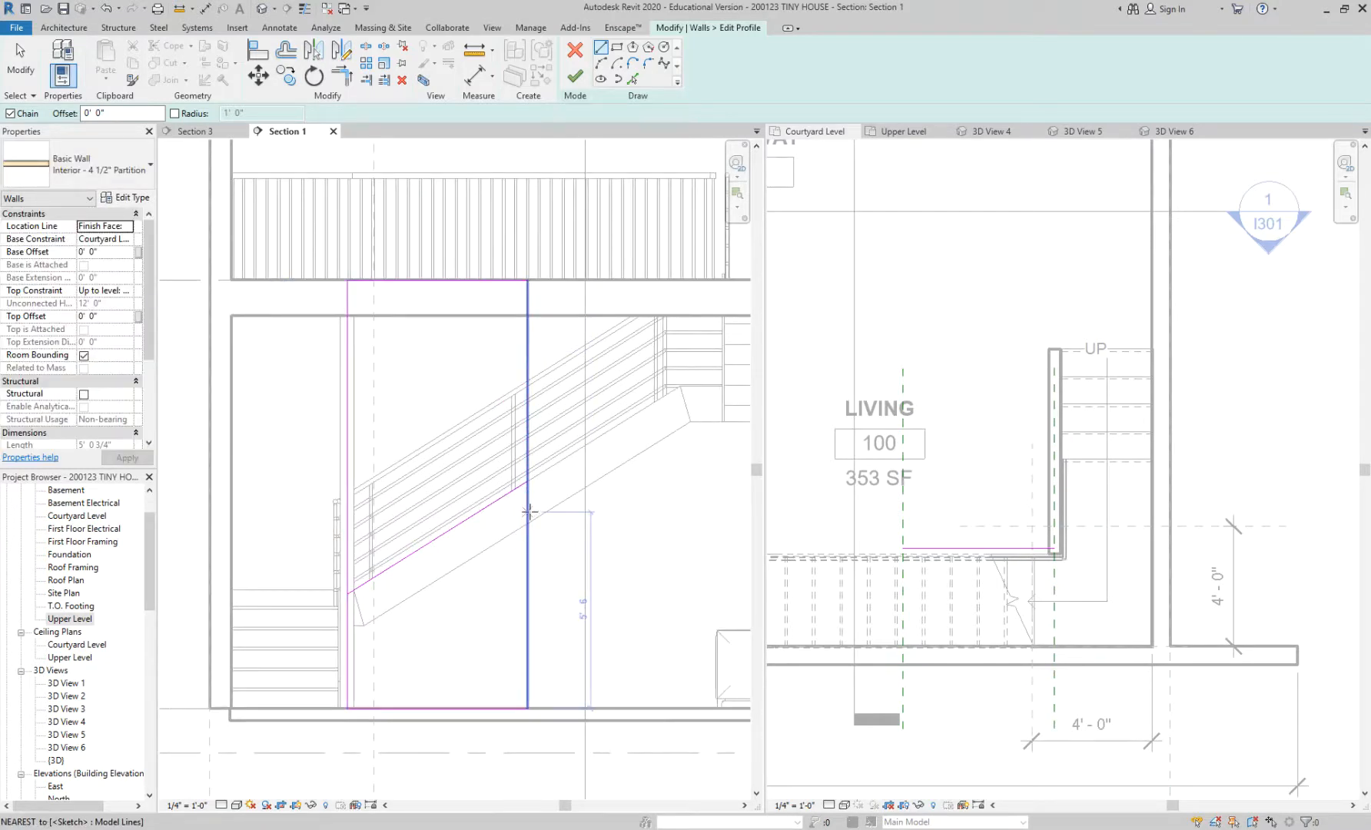
key(Escape)
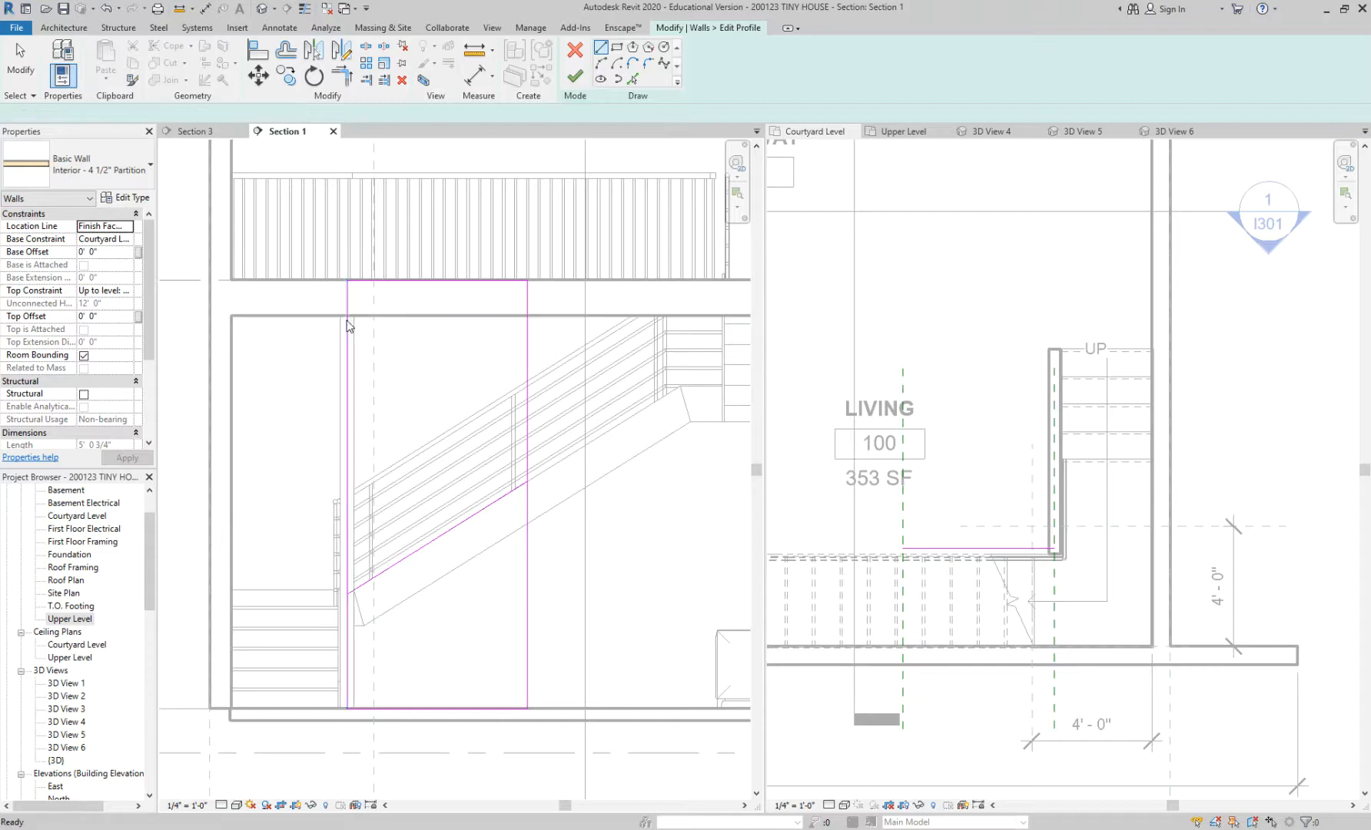
Step: Trim both vertical profile edges to the sloped line, keeping the parts below it
key(t)
key(r)
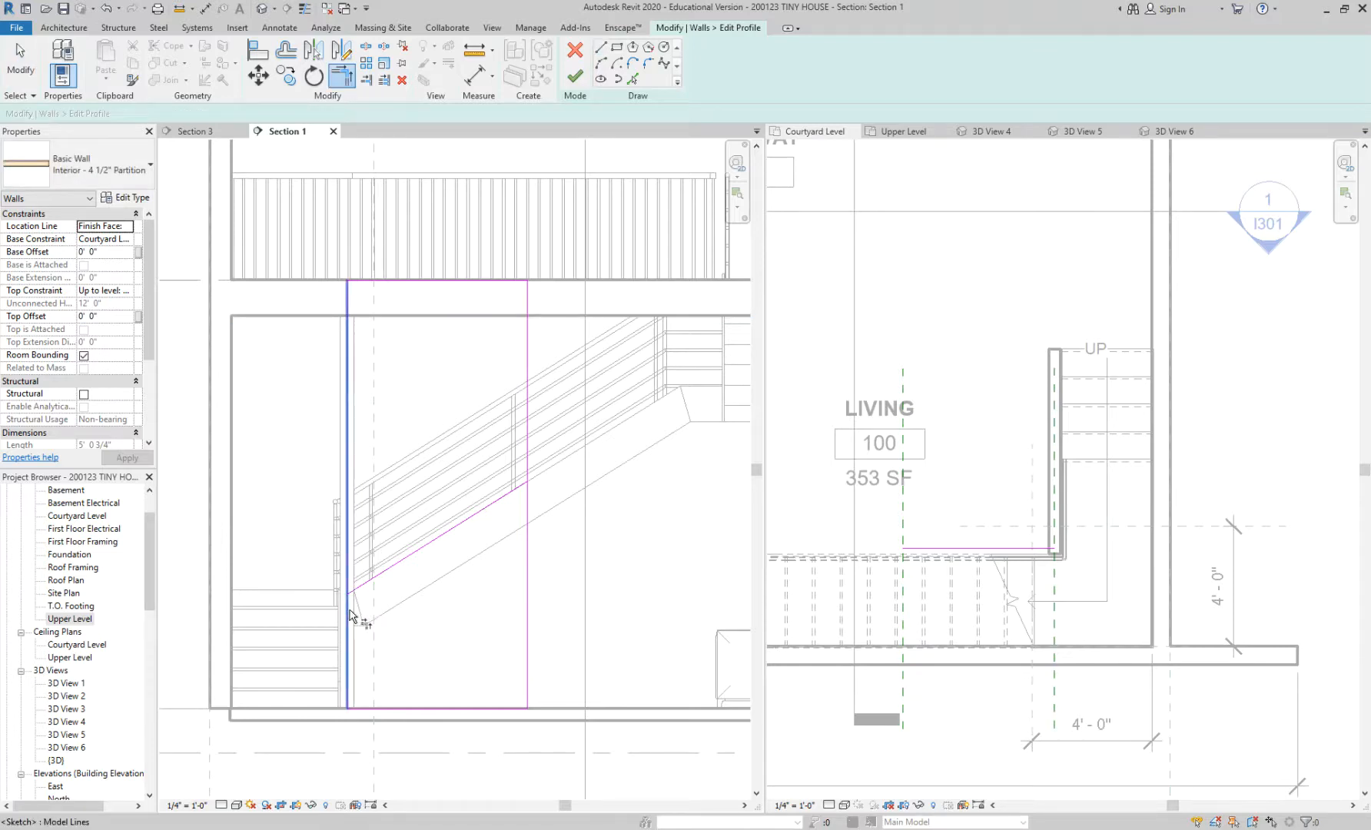
click(350, 611)
click(471, 524)
click(528, 526)
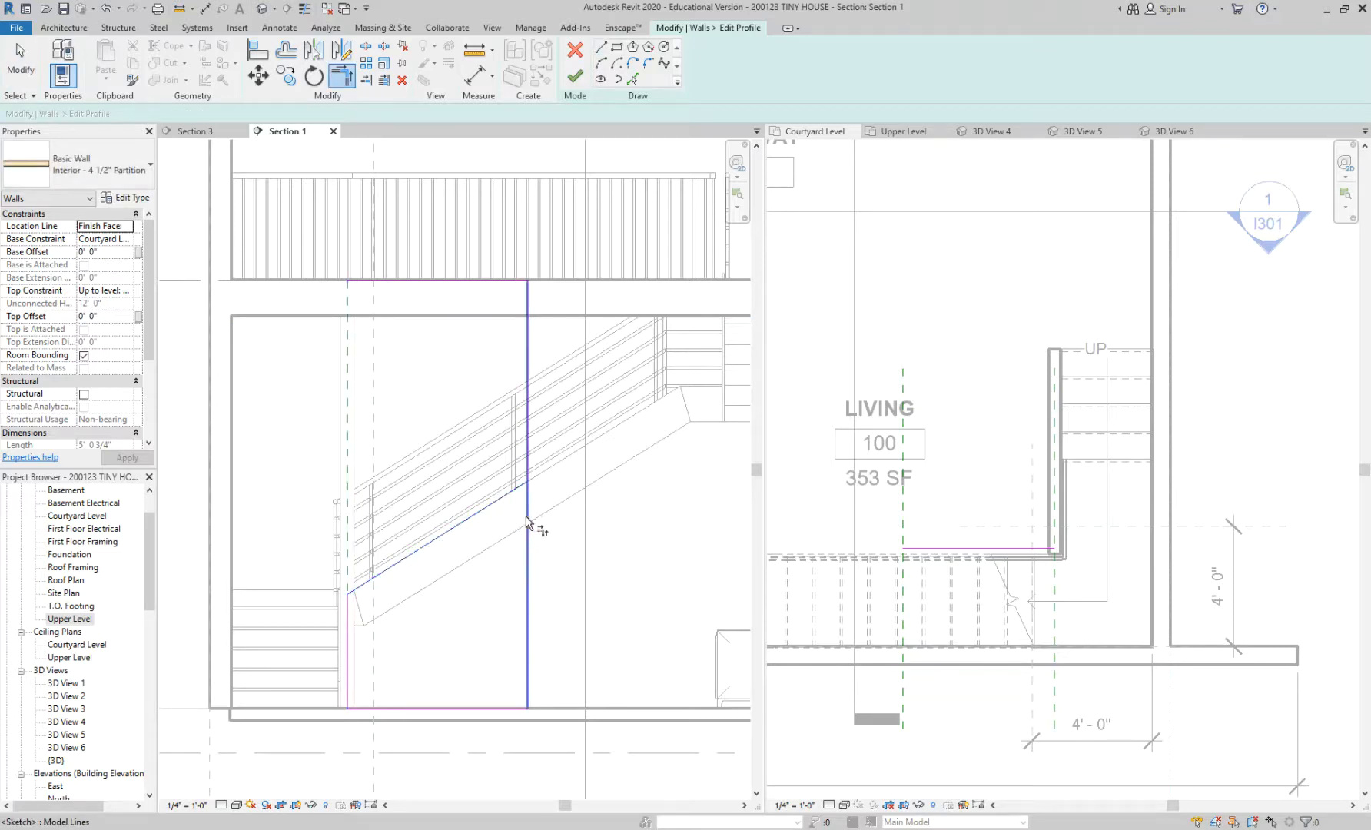
click(507, 494)
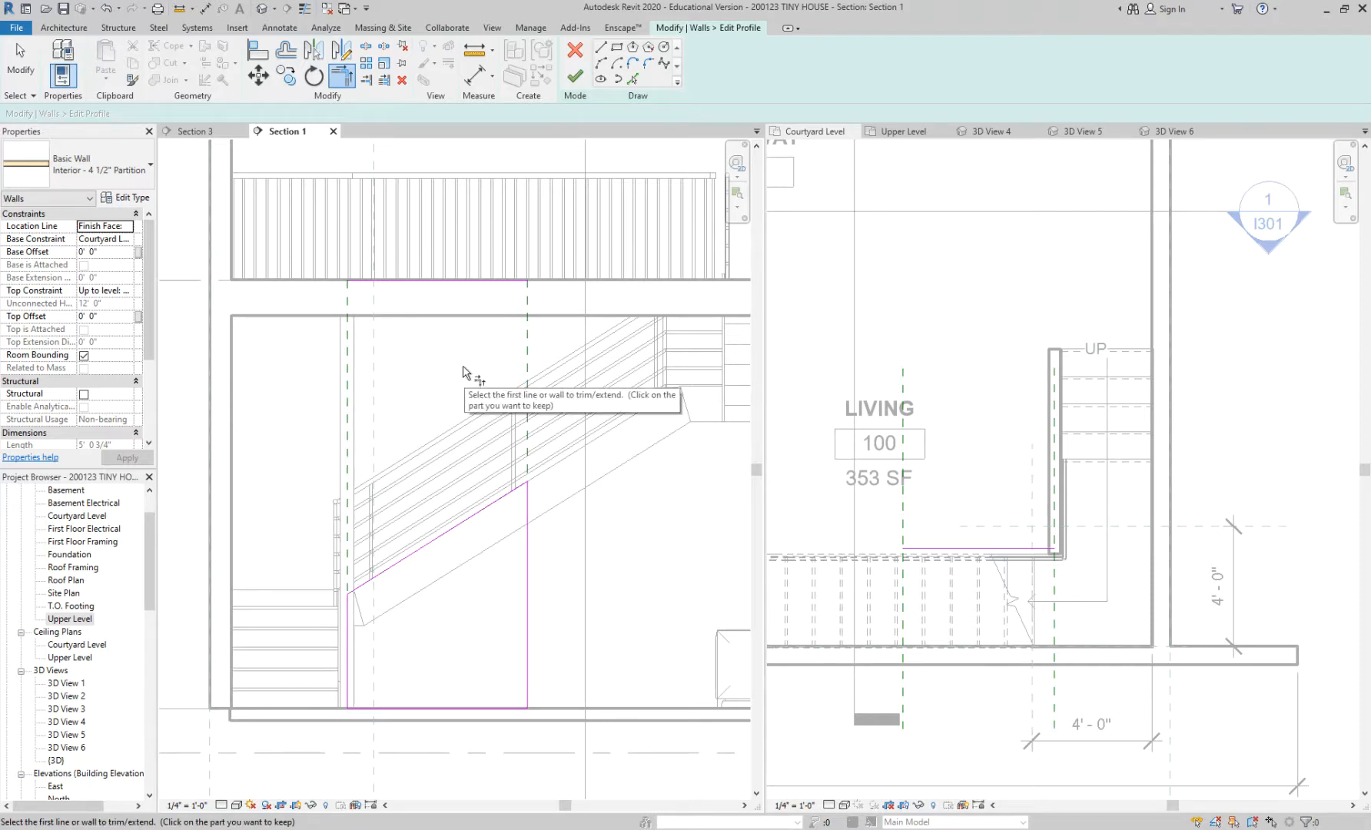
key(Escape)
Step: Delete the profile's leftover top line, finish the profile edit and deselect the wall
click(440, 281)
key(Delete)
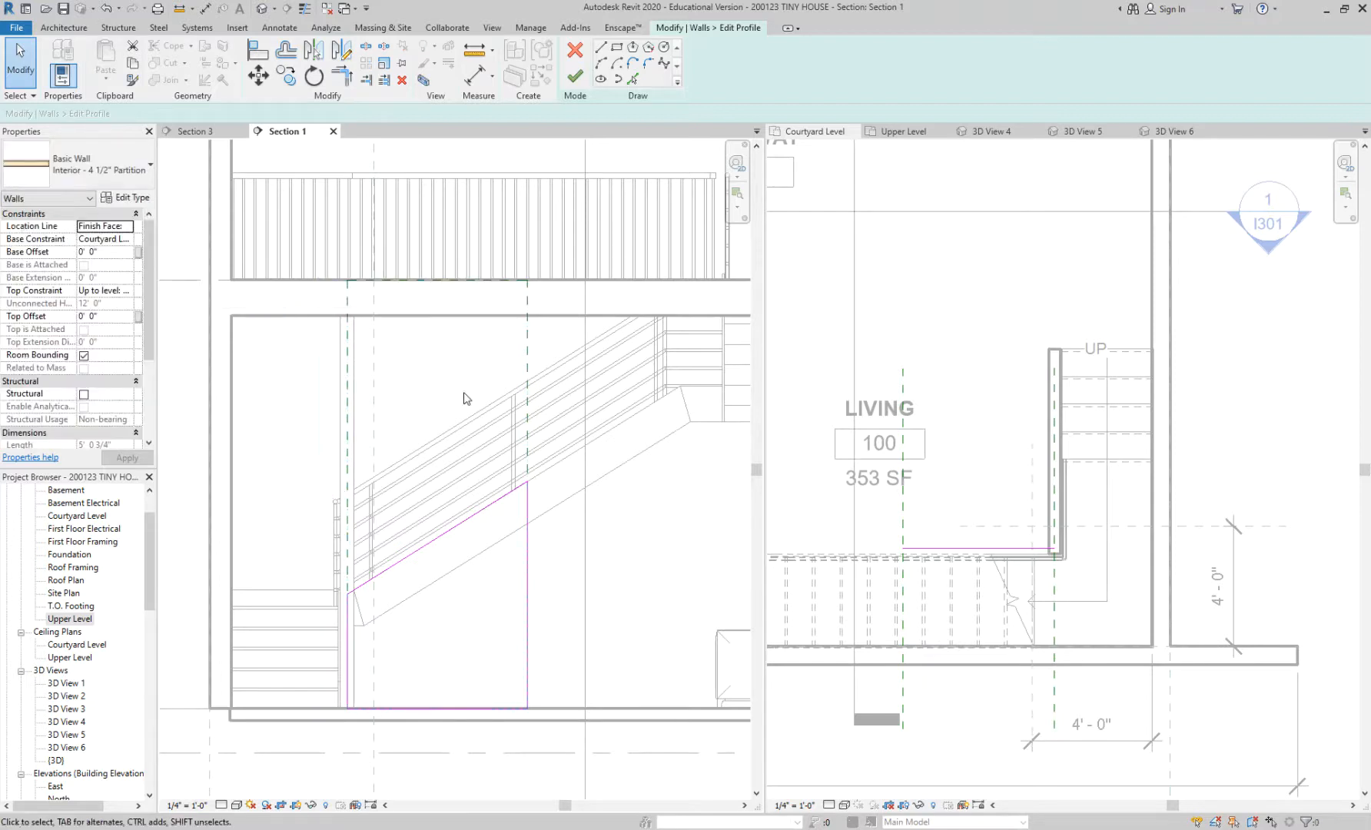
click(575, 79)
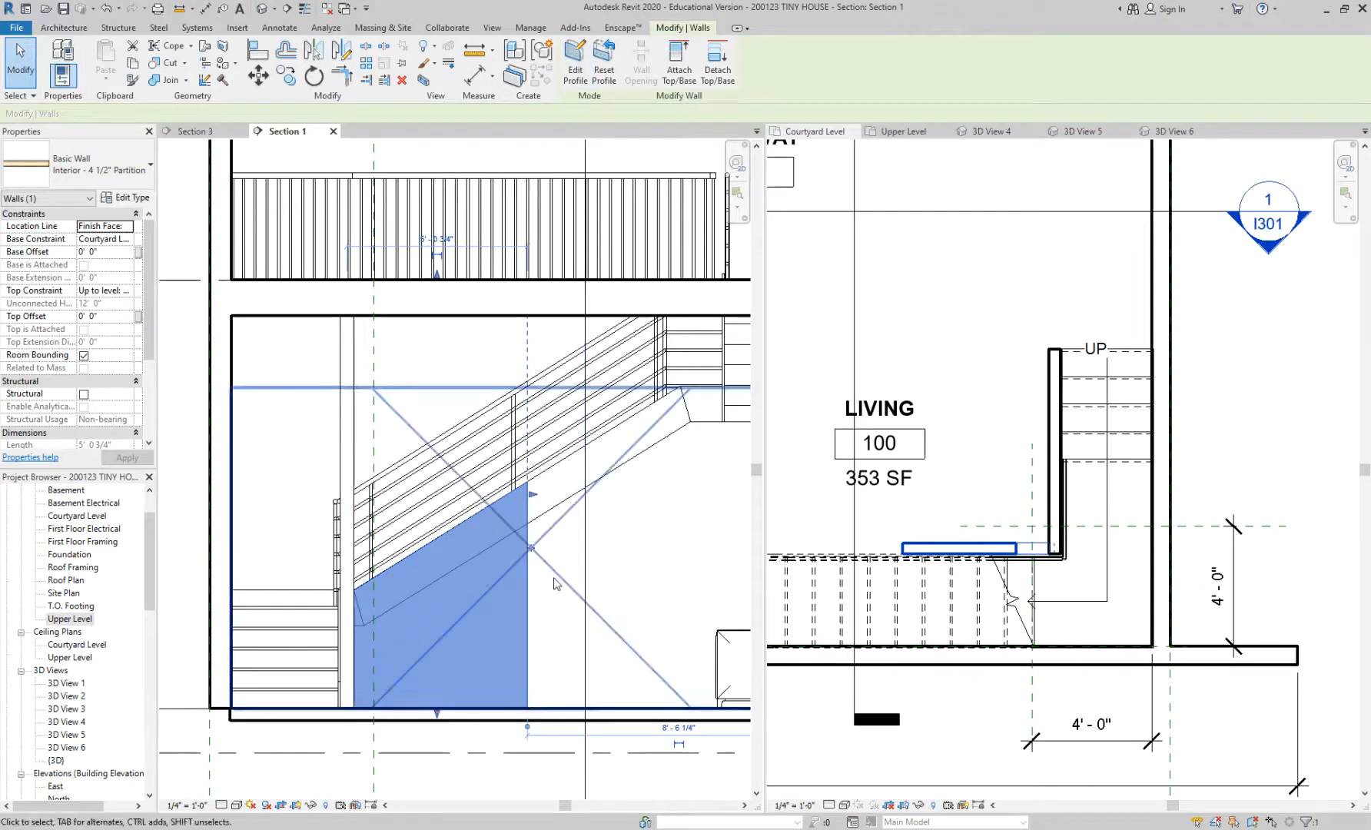
click(550, 577)
click(570, 787)
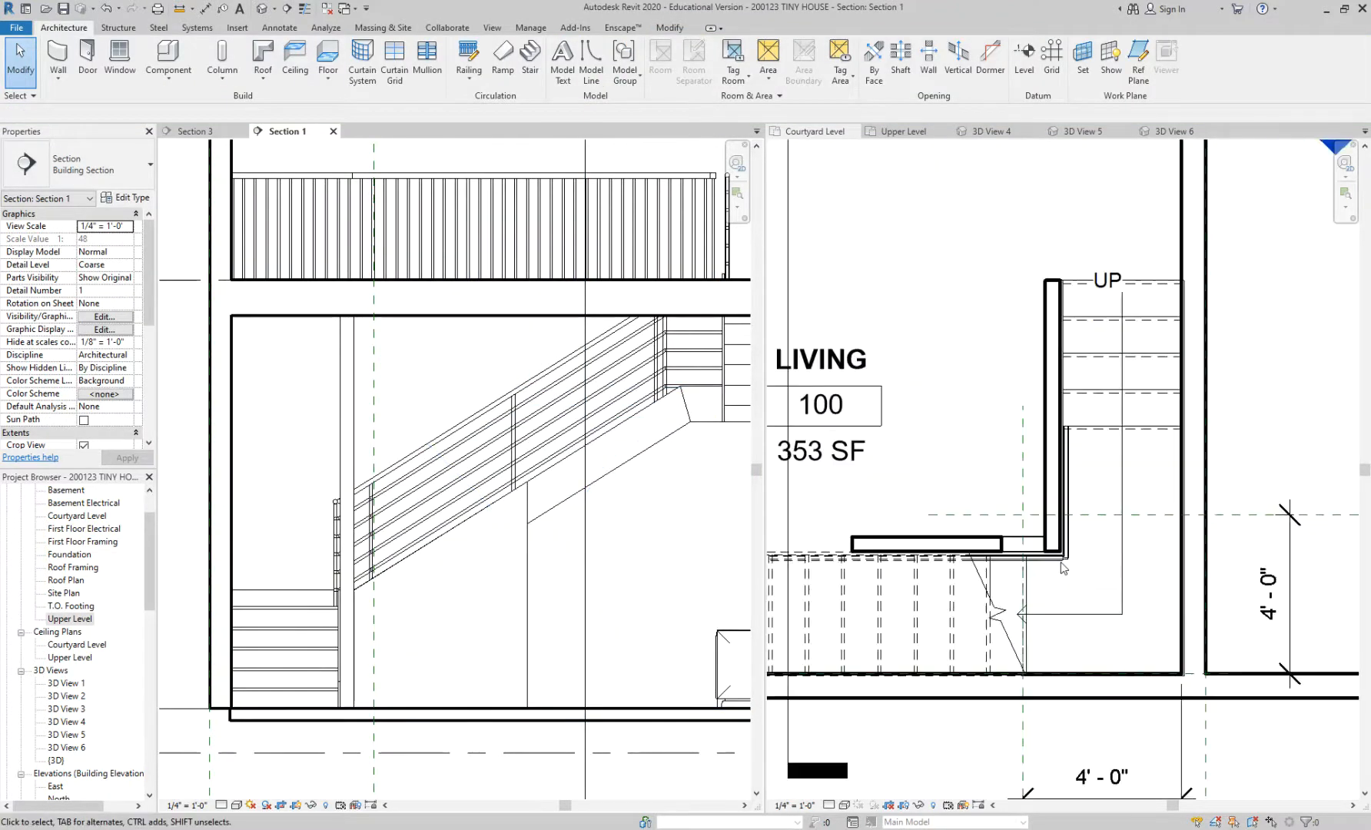
Step: Examine the profiled partition beside the middle stair run in the Courtyard Level plan, Section 1 and 3D View 5
scroll(1057, 547, up, 2)
click(994, 546)
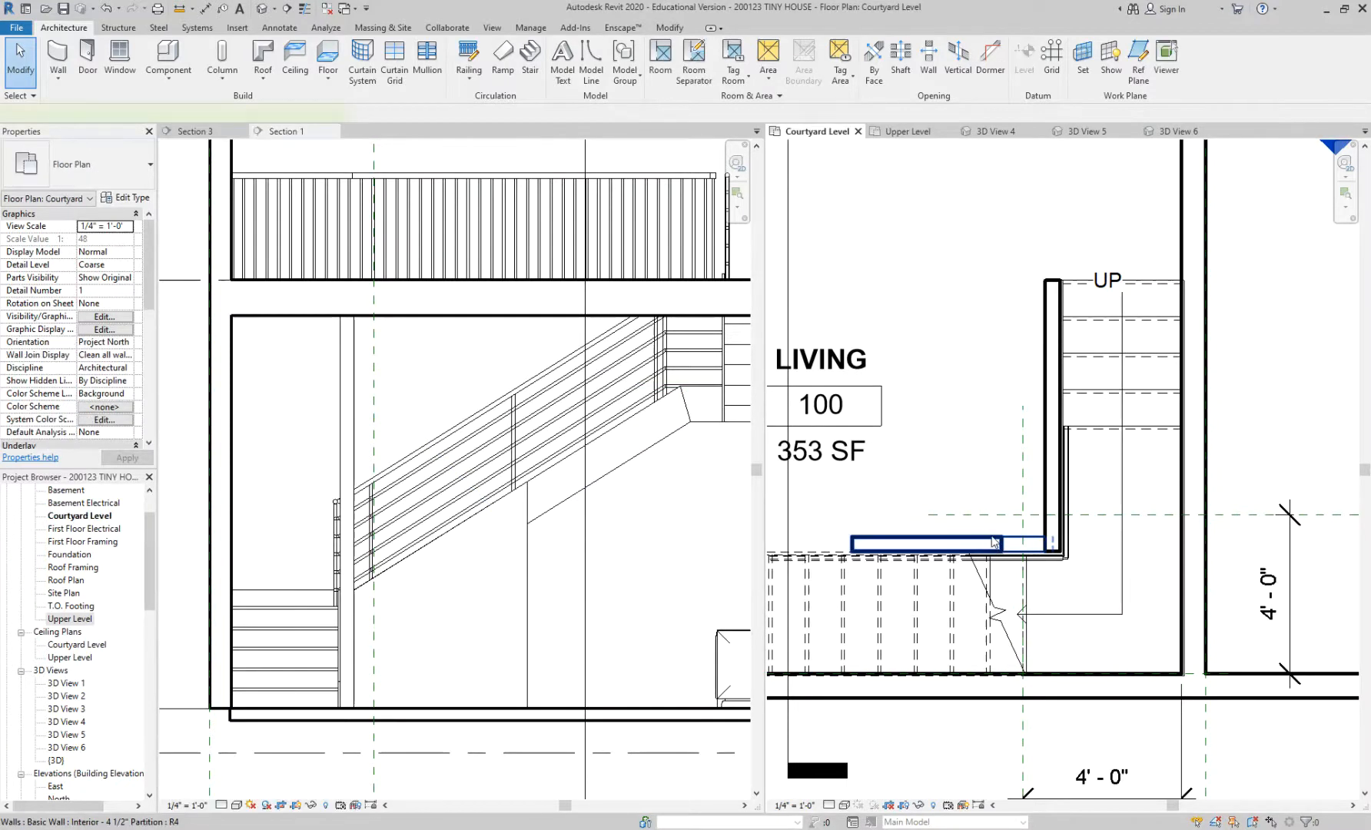
click(999, 545)
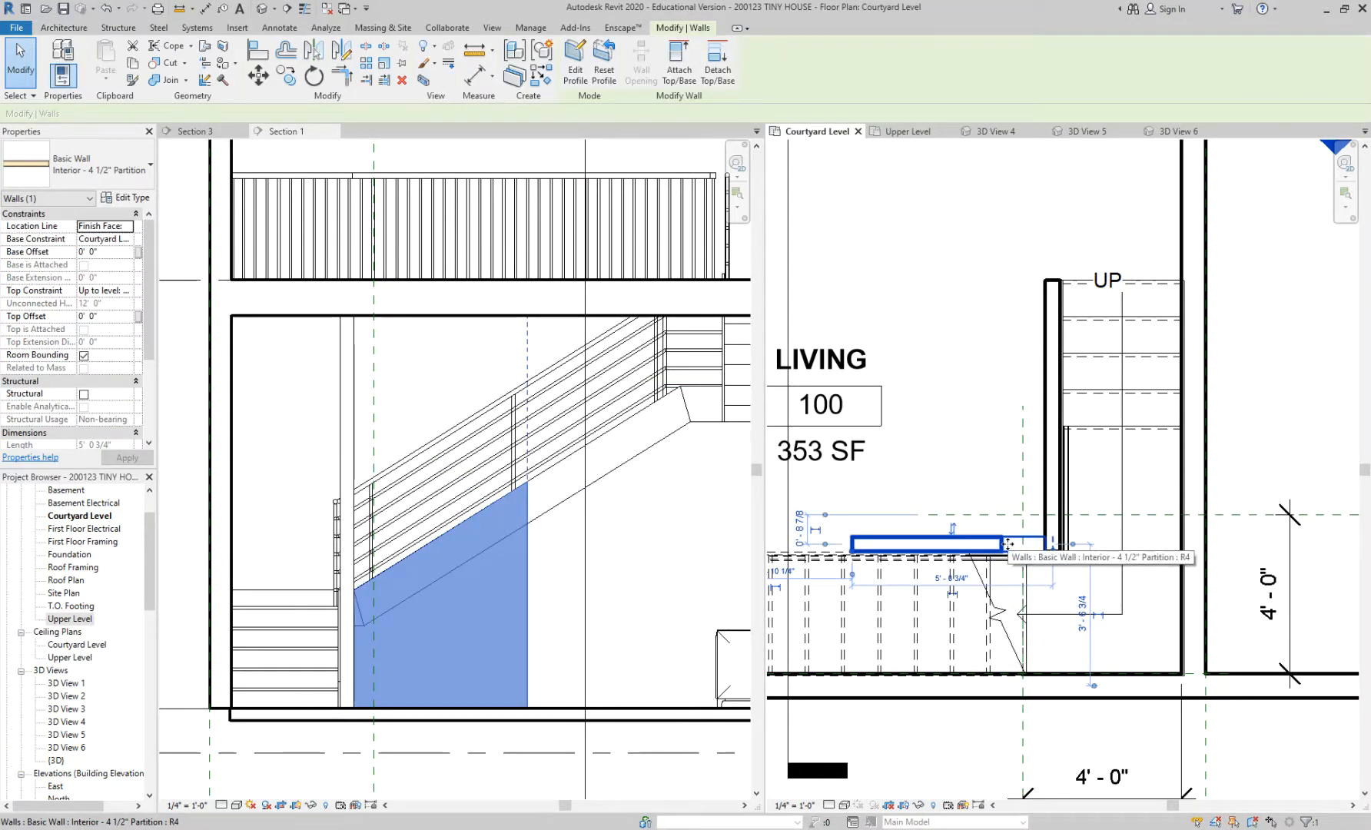
ctrl+click(1054, 341)
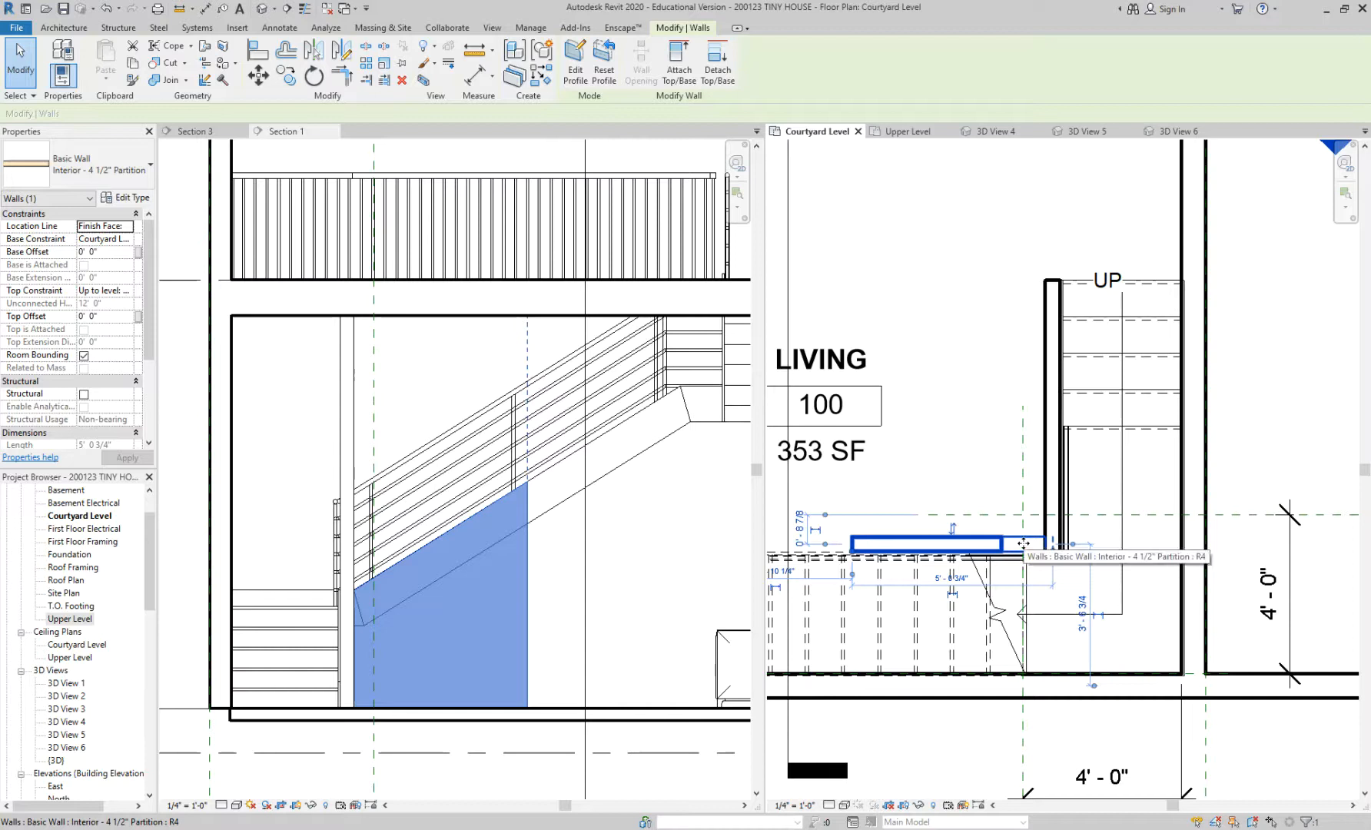
scroll(651, 555, down, 2)
click(651, 554)
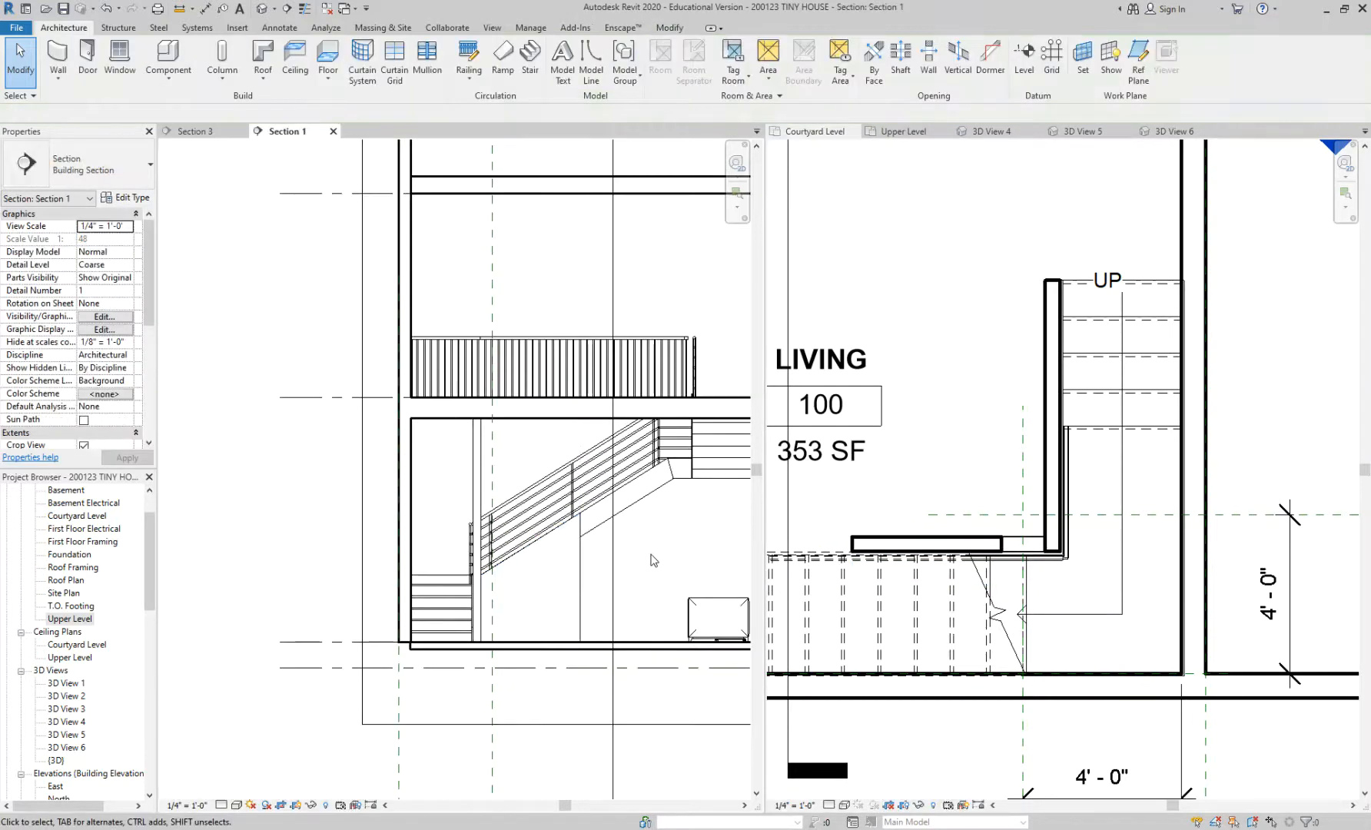
middle_drag(654, 556, 571, 555)
click(910, 131)
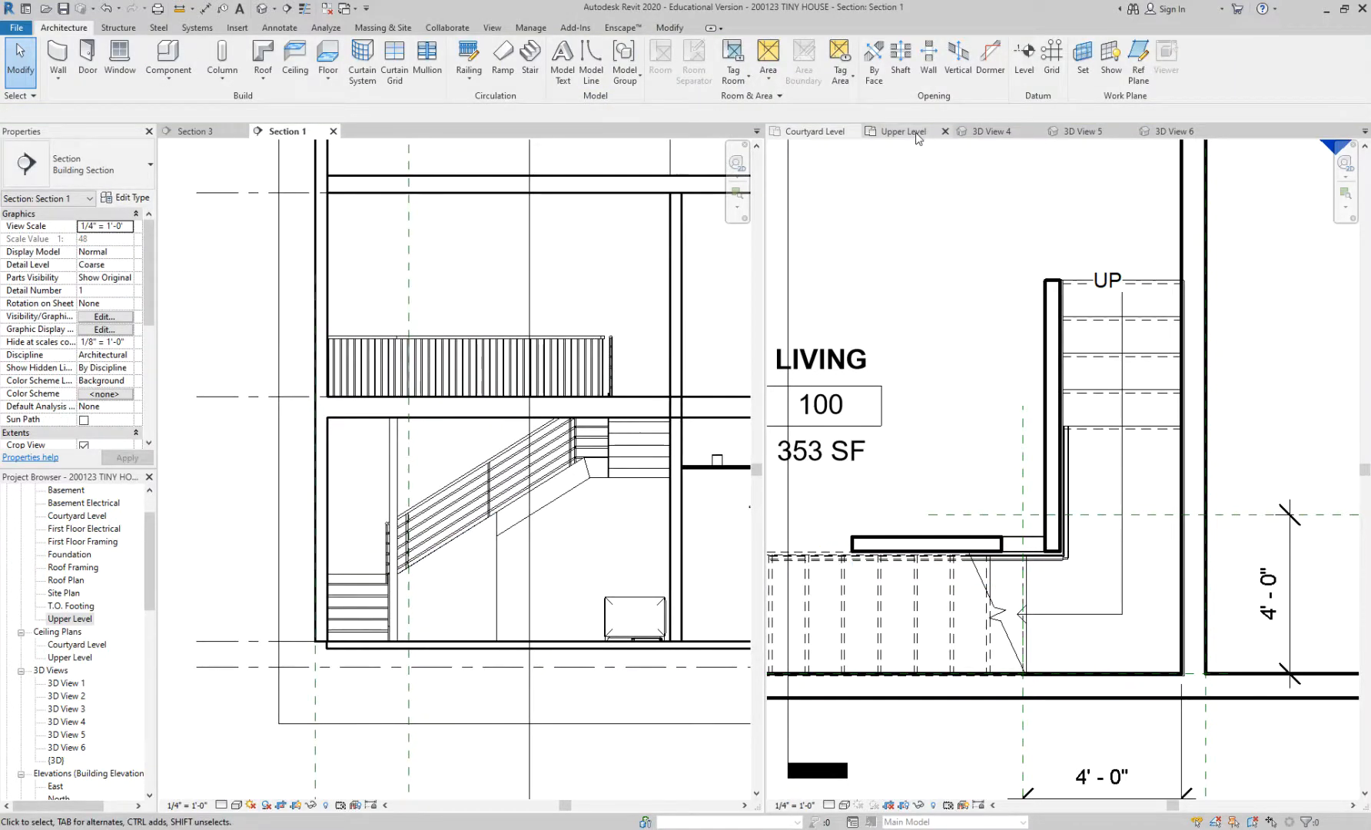
click(974, 135)
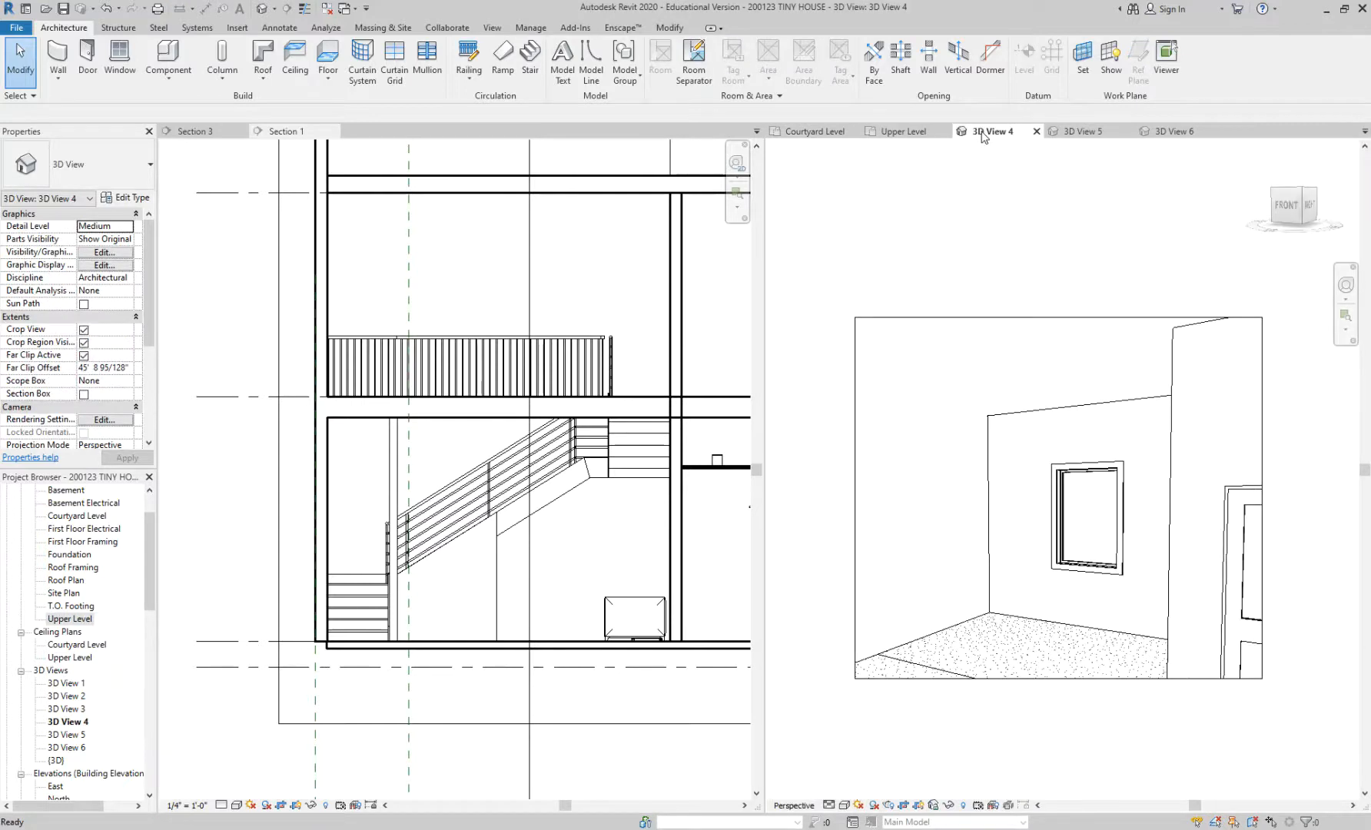
click(1078, 132)
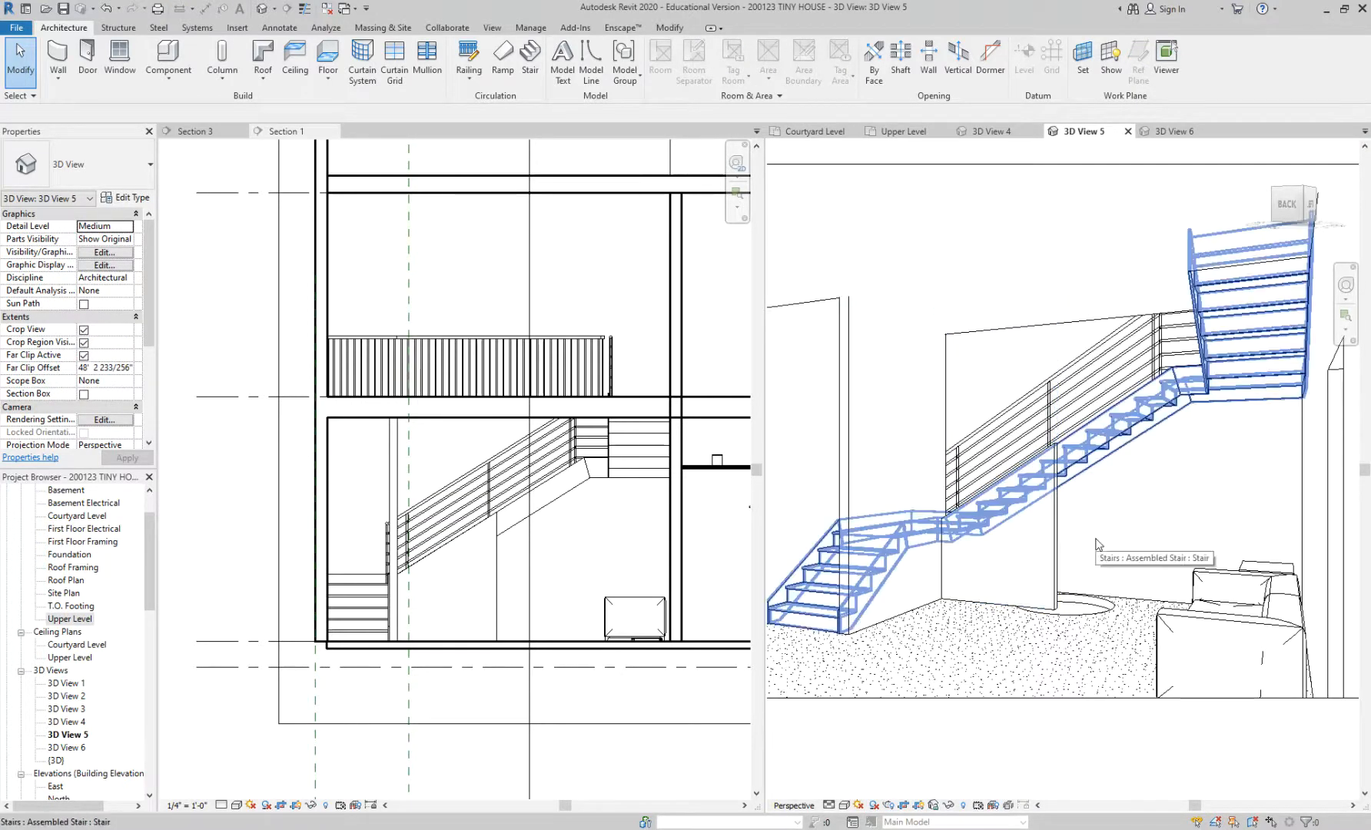
Step: In Courtyard Level, stretch the profiled partition's free end along the stair to about 9' 1" long, check it in 3D View 5 and deselect it
click(1037, 547)
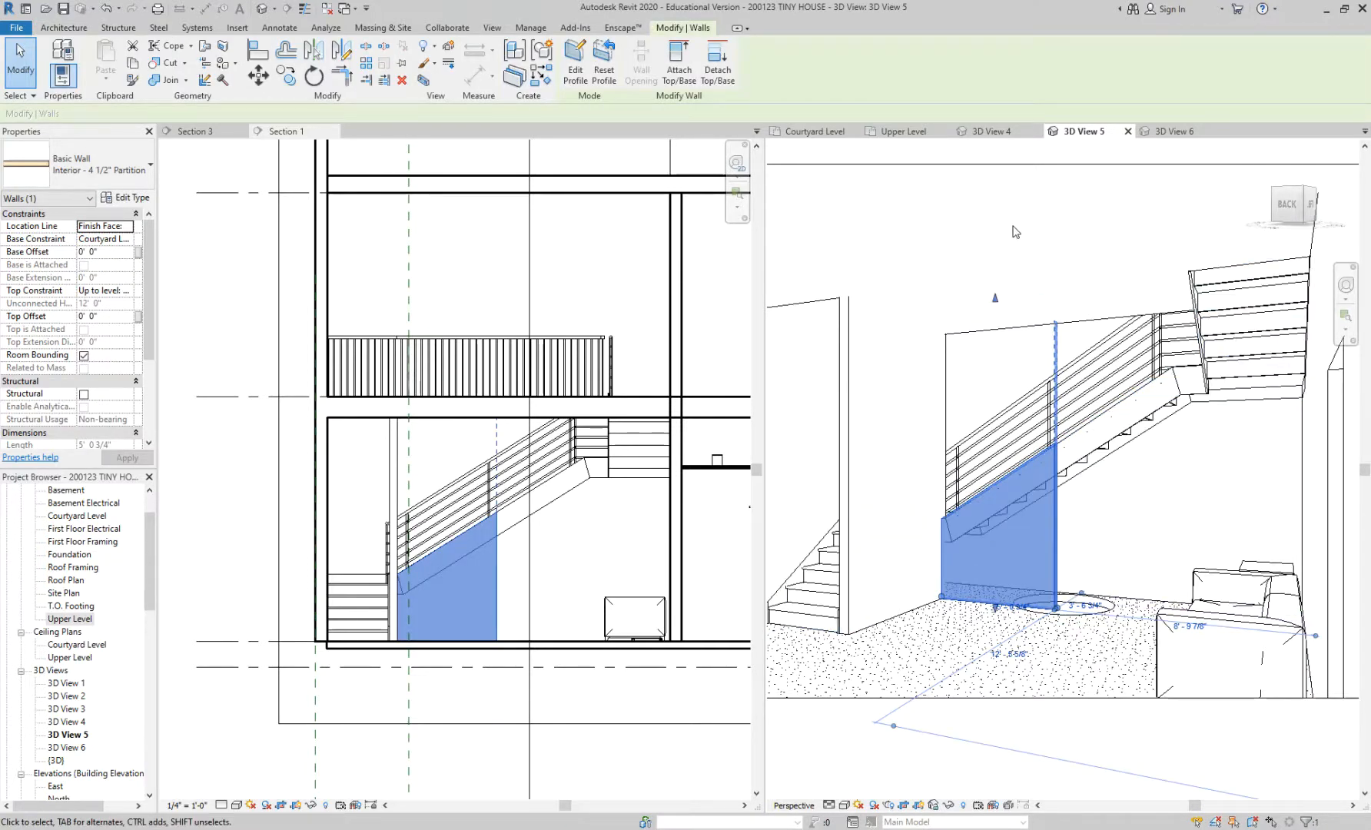
click(814, 131)
scroll(822, 580, down, 1)
middle_drag(819, 585, 933, 570)
scroll(930, 570, up, 2)
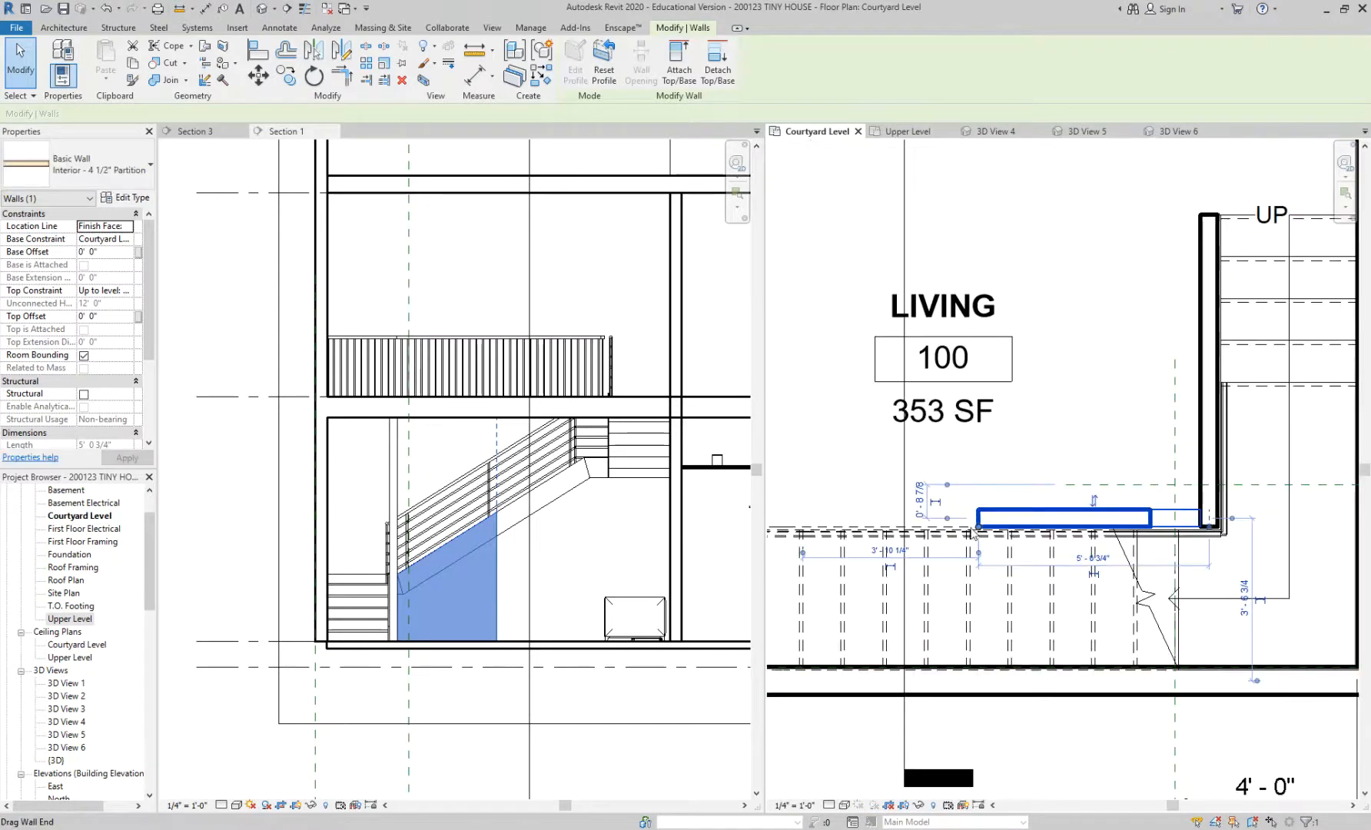
drag(976, 527, 796, 527)
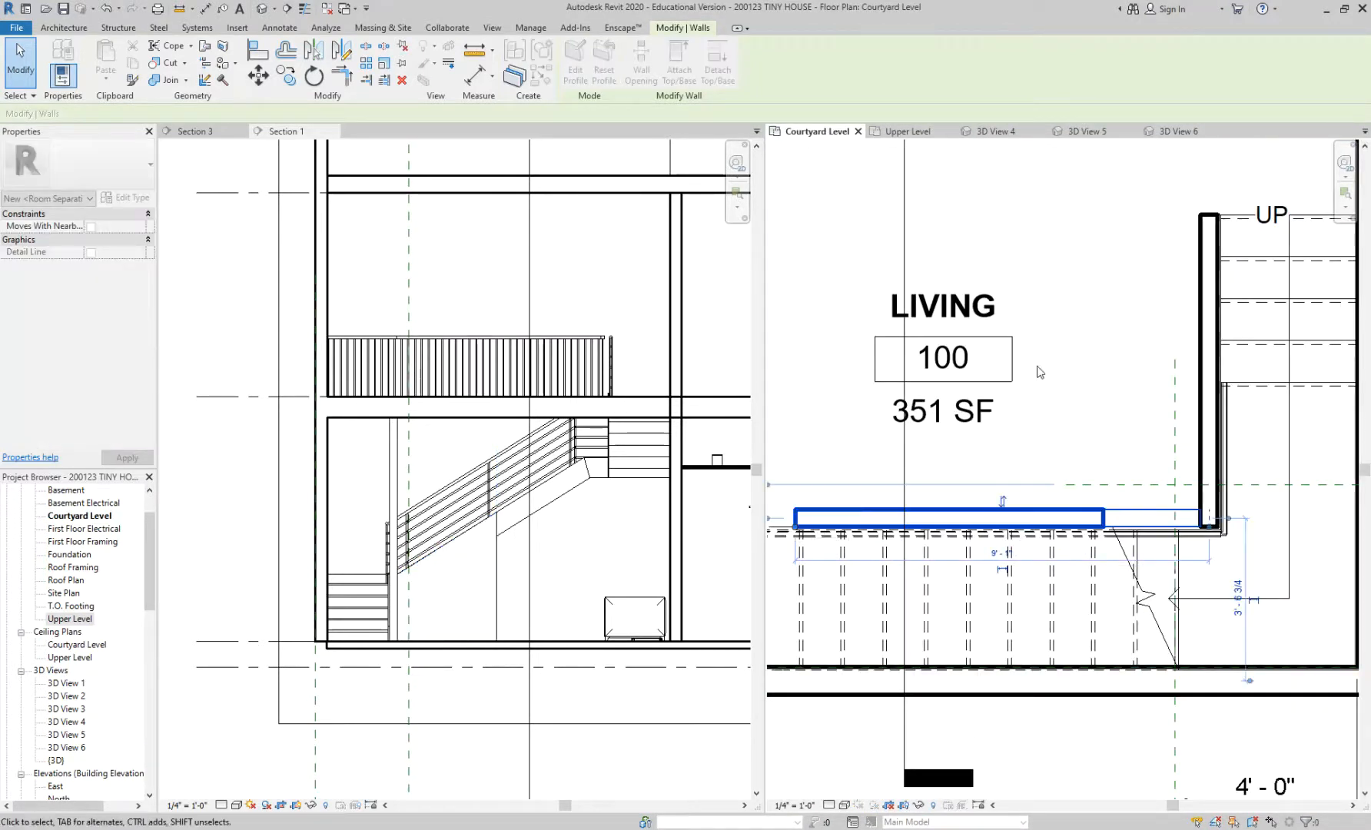
click(1173, 131)
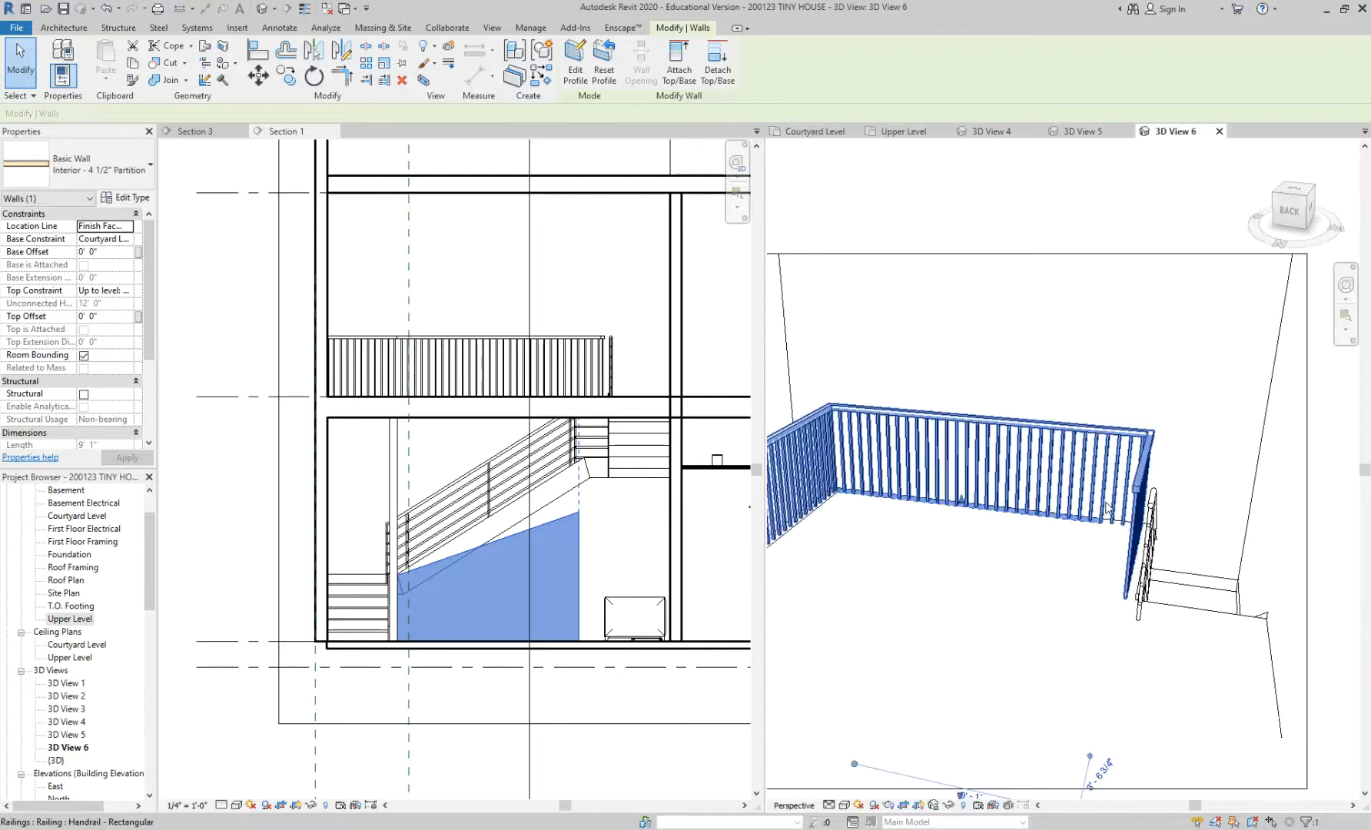
click(990, 132)
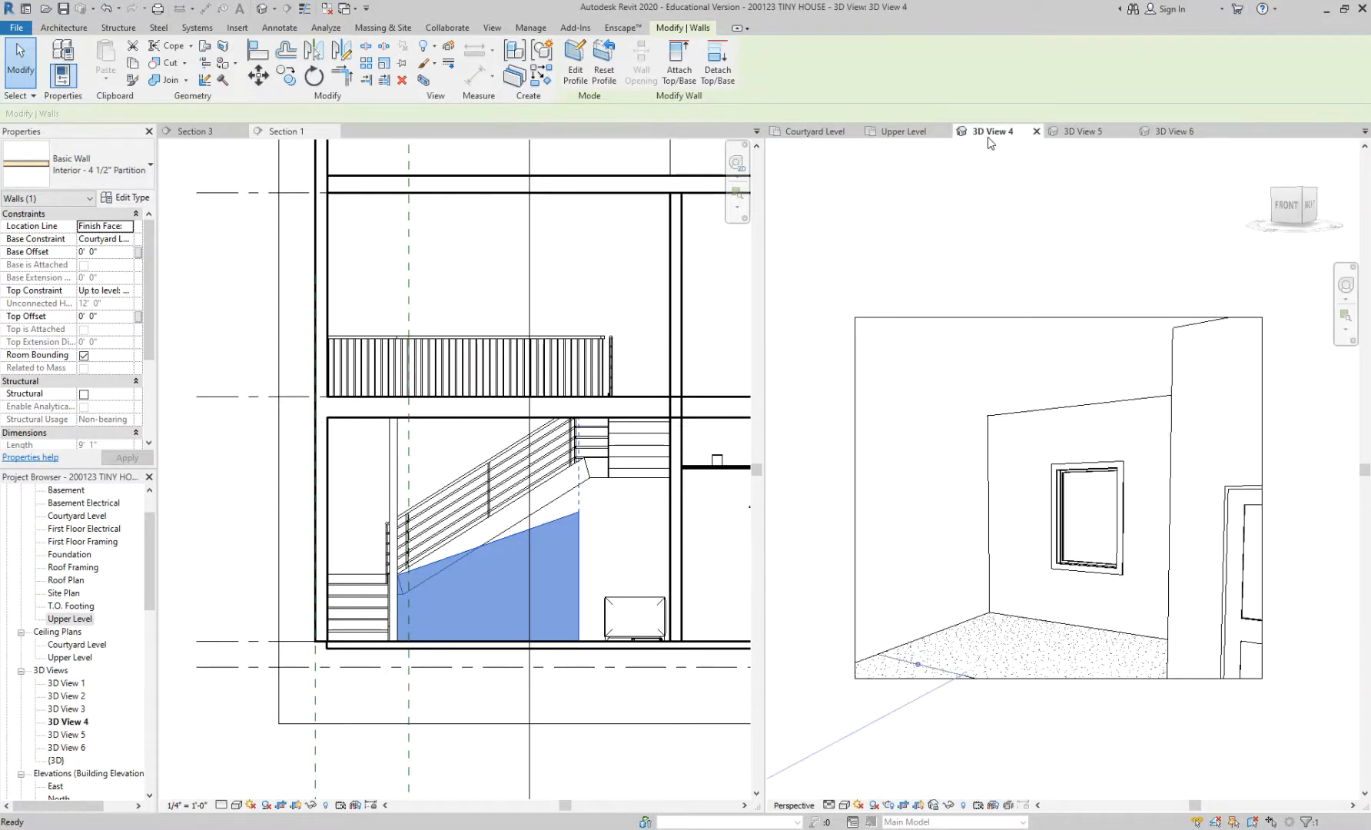
click(1084, 131)
key(Escape)
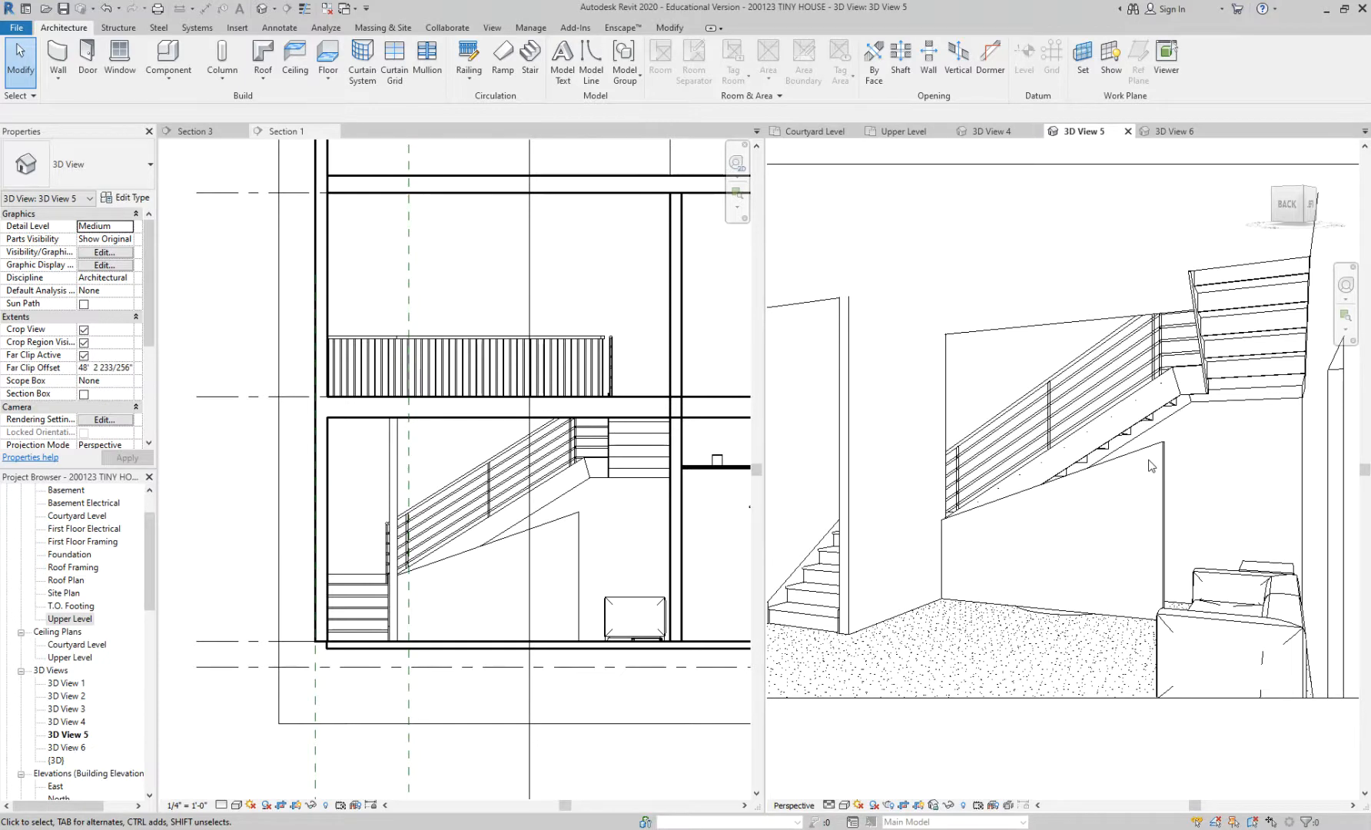
Step: In Section 1, change the stair's pipe railing to the Handrail - Rectangular type
click(849, 376)
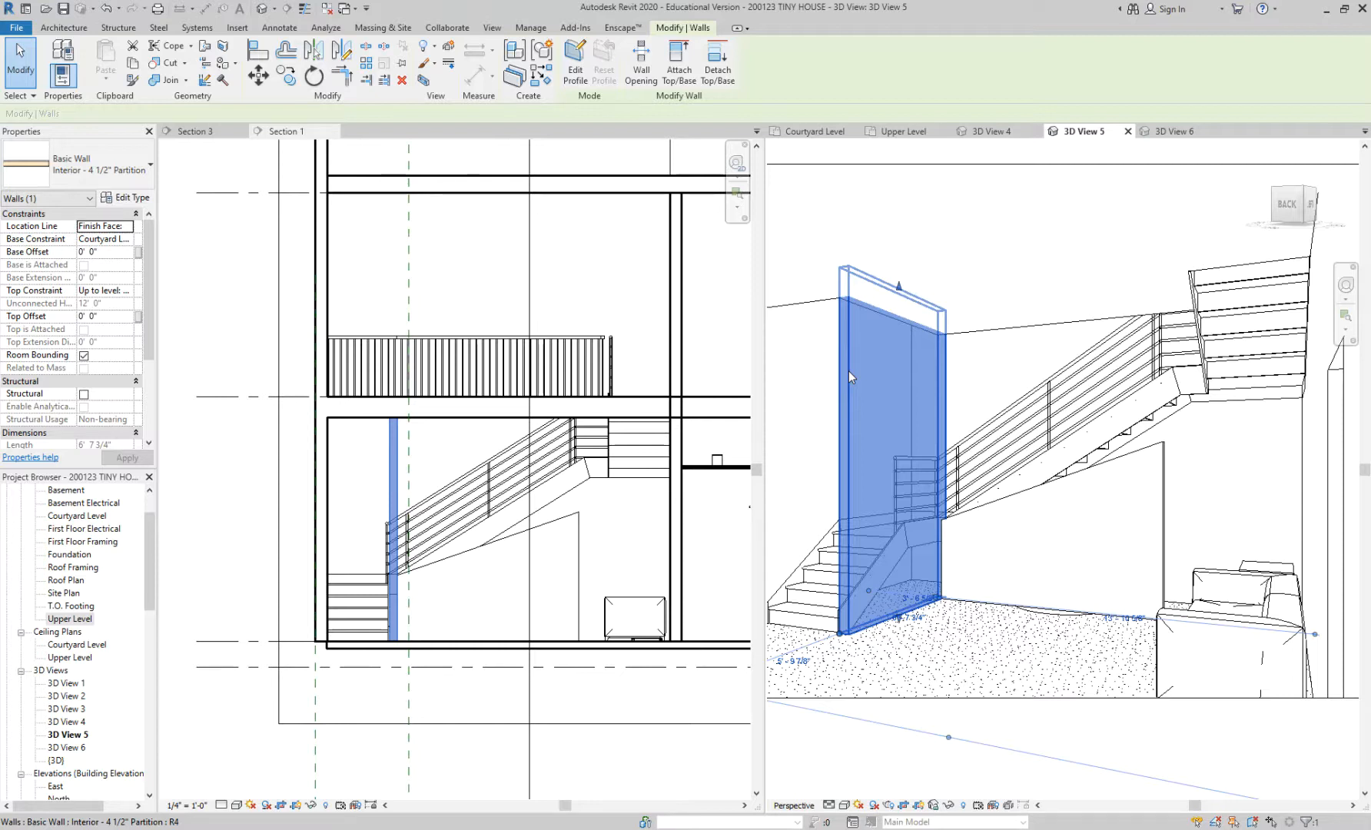
click(675, 415)
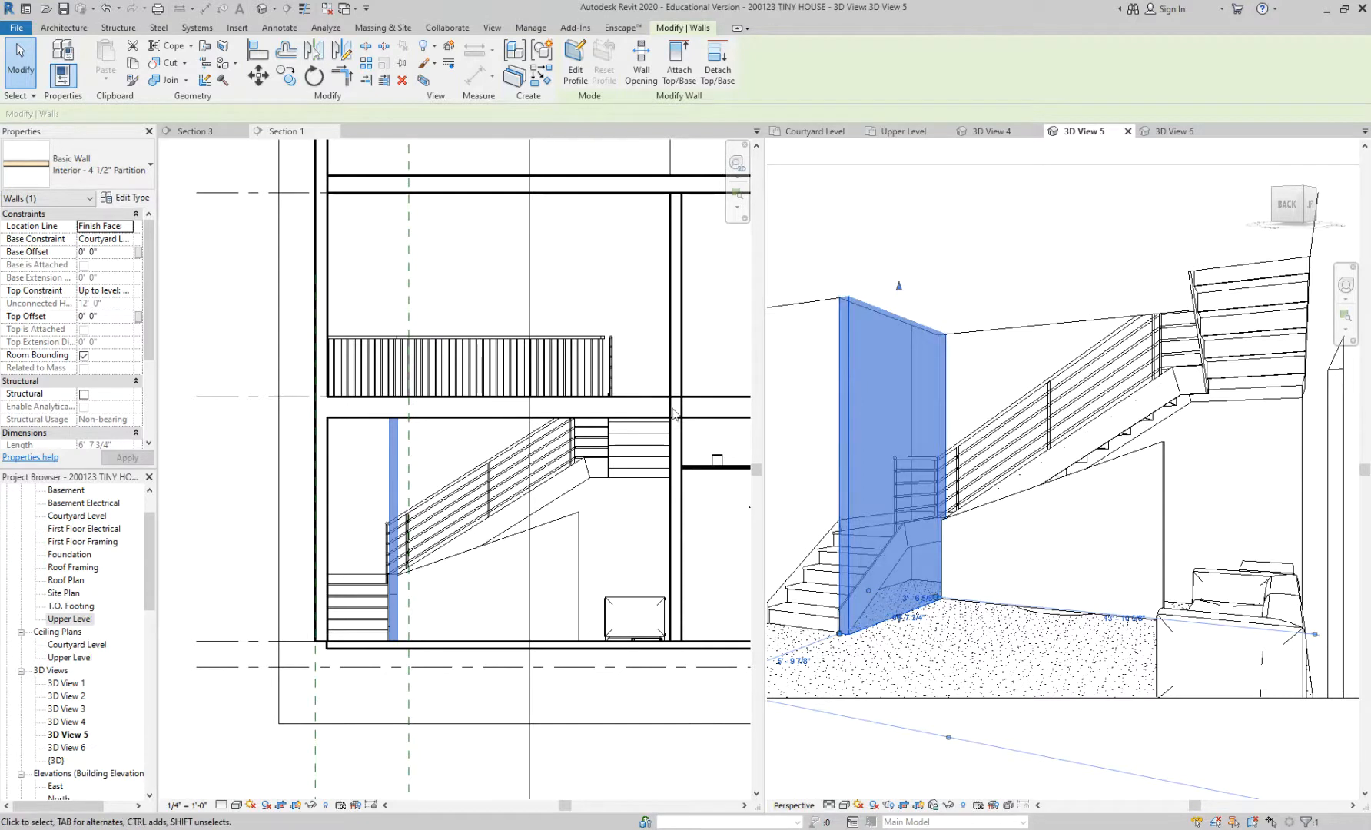
click(499, 460)
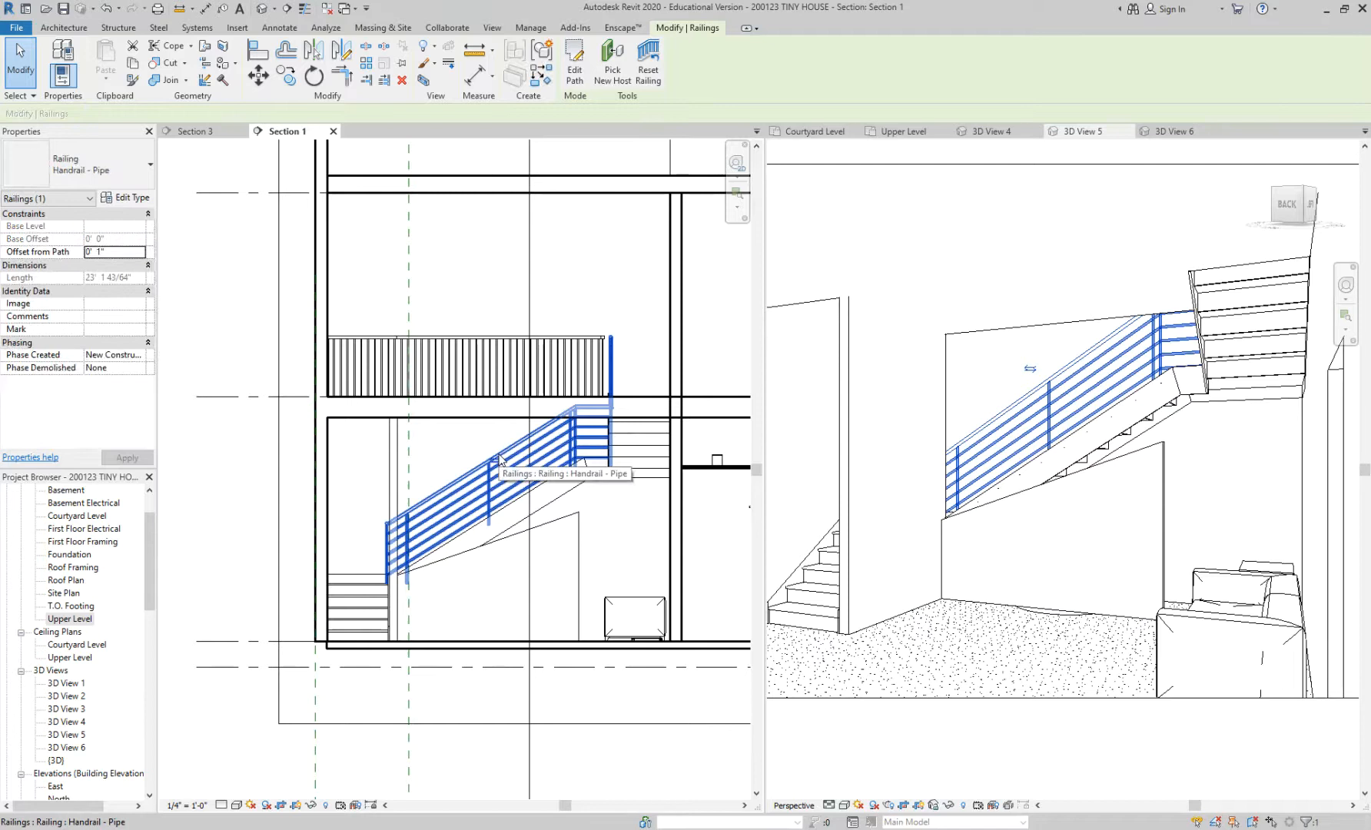
scroll(500, 459, up, 1)
click(103, 182)
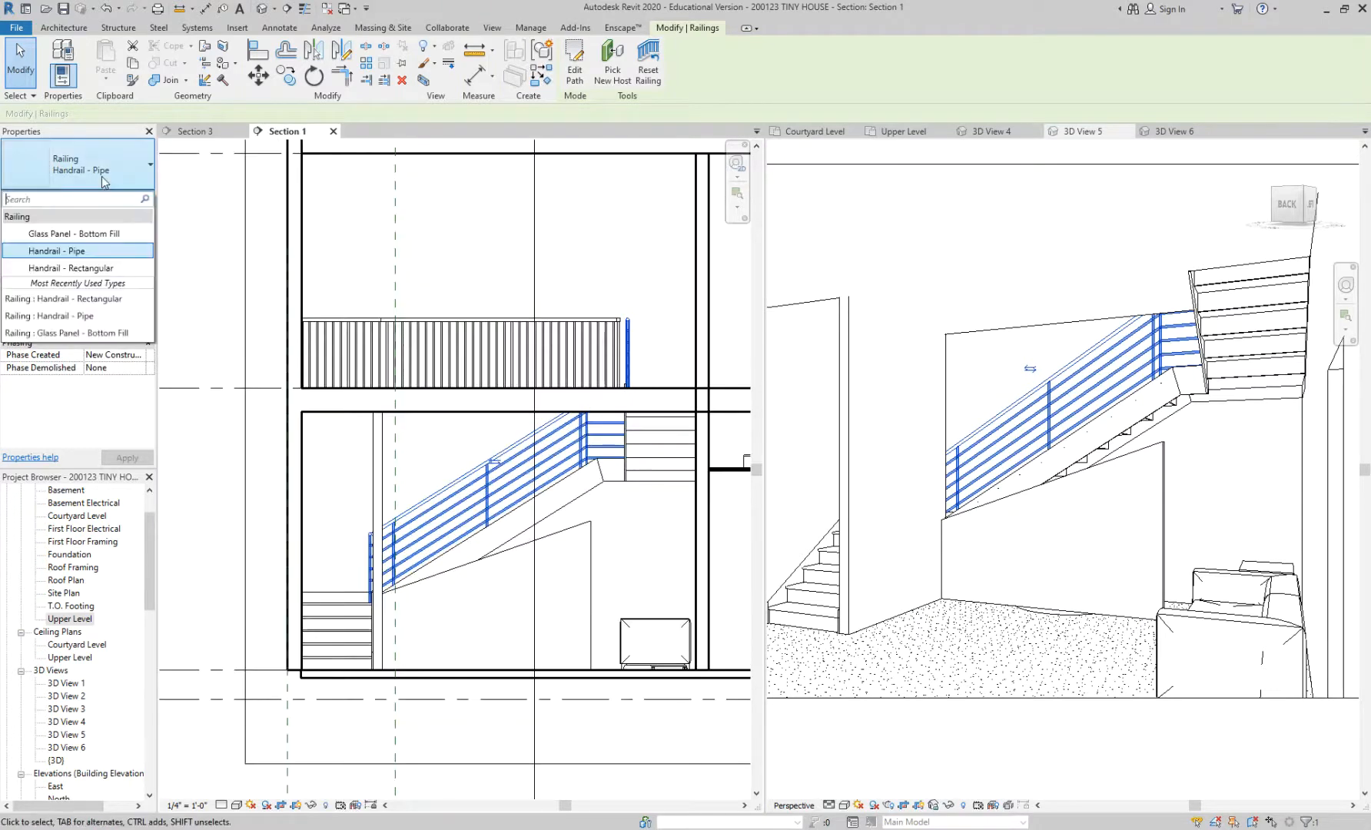
click(96, 267)
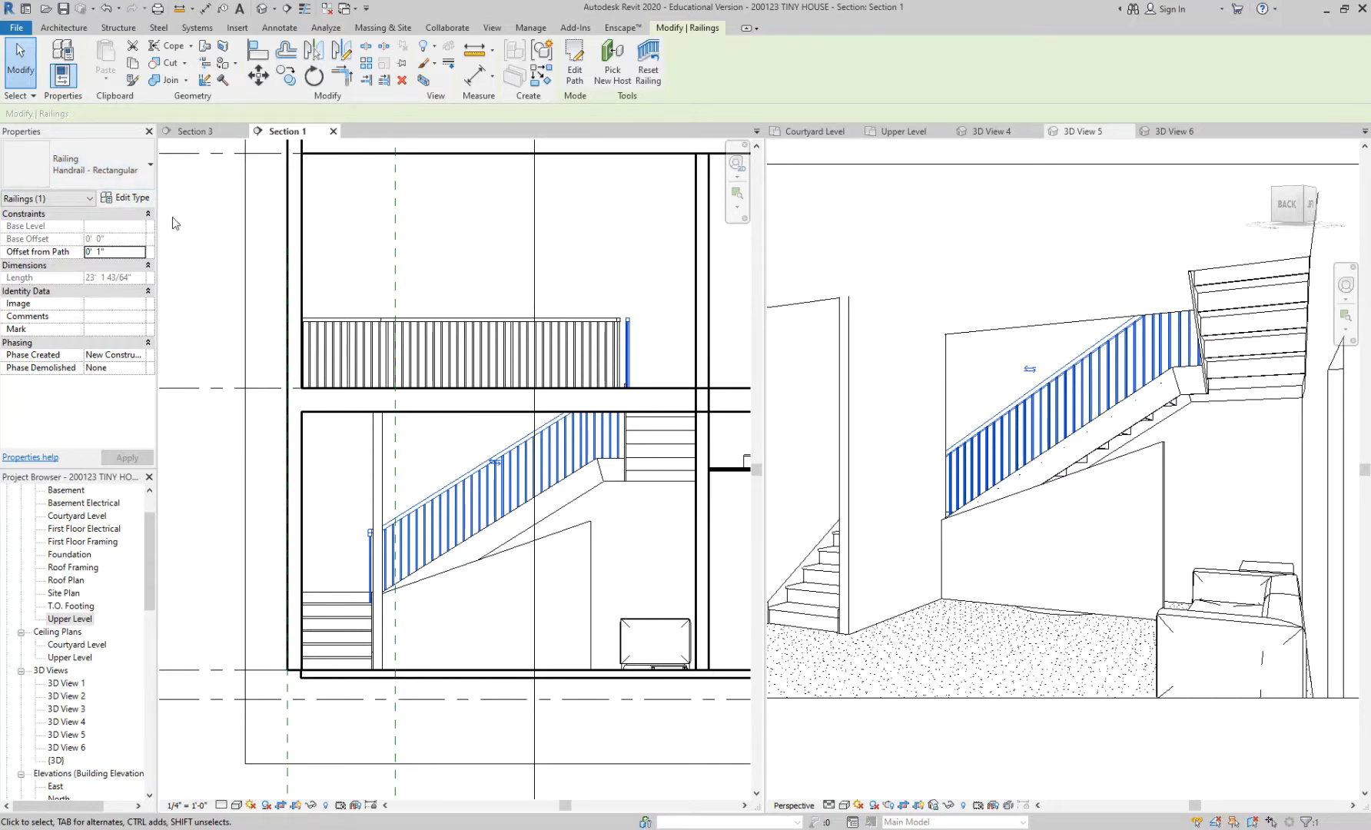
Step: Set the regular baluster family of the Handrail - Rectangular type to None, accept the type changes and deselect the railing
click(137, 198)
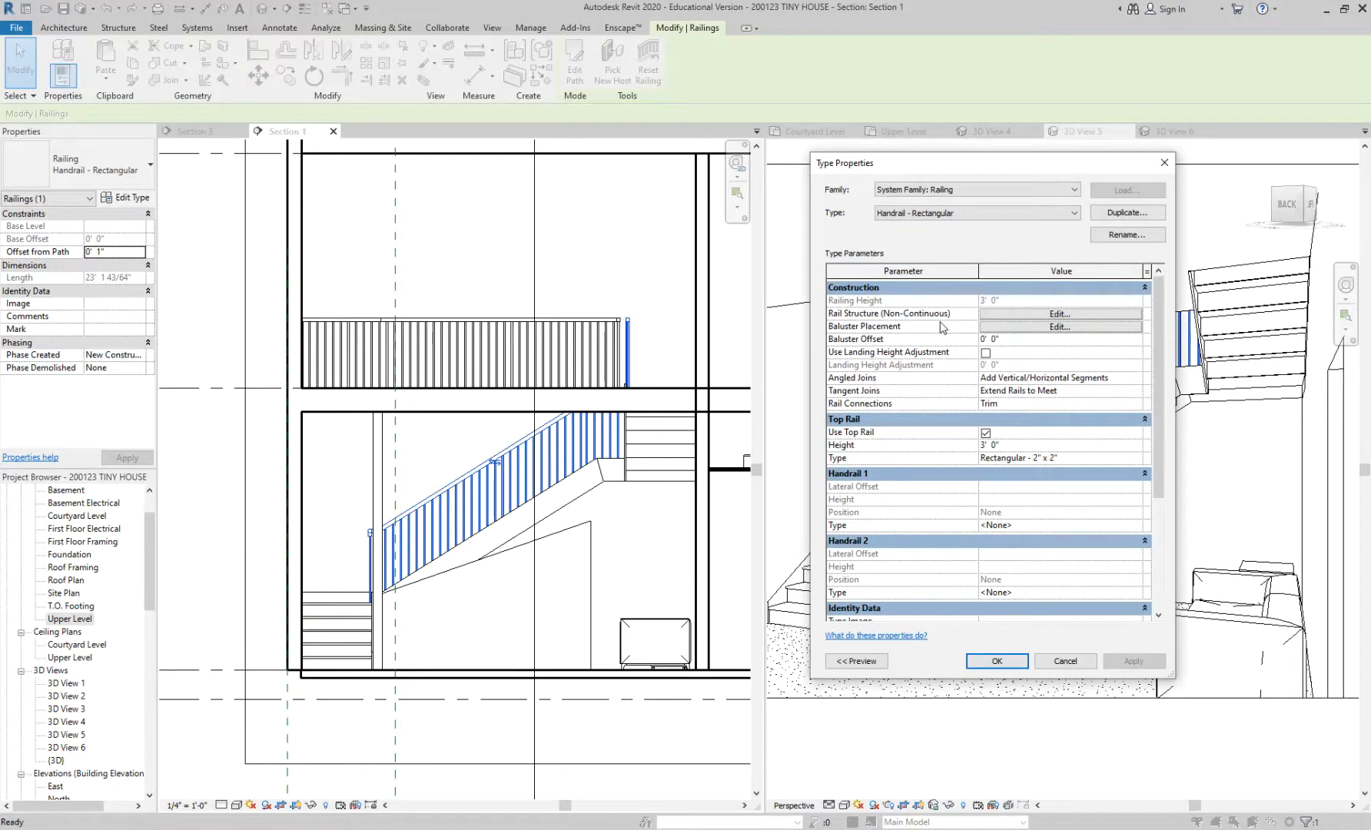
click(1014, 329)
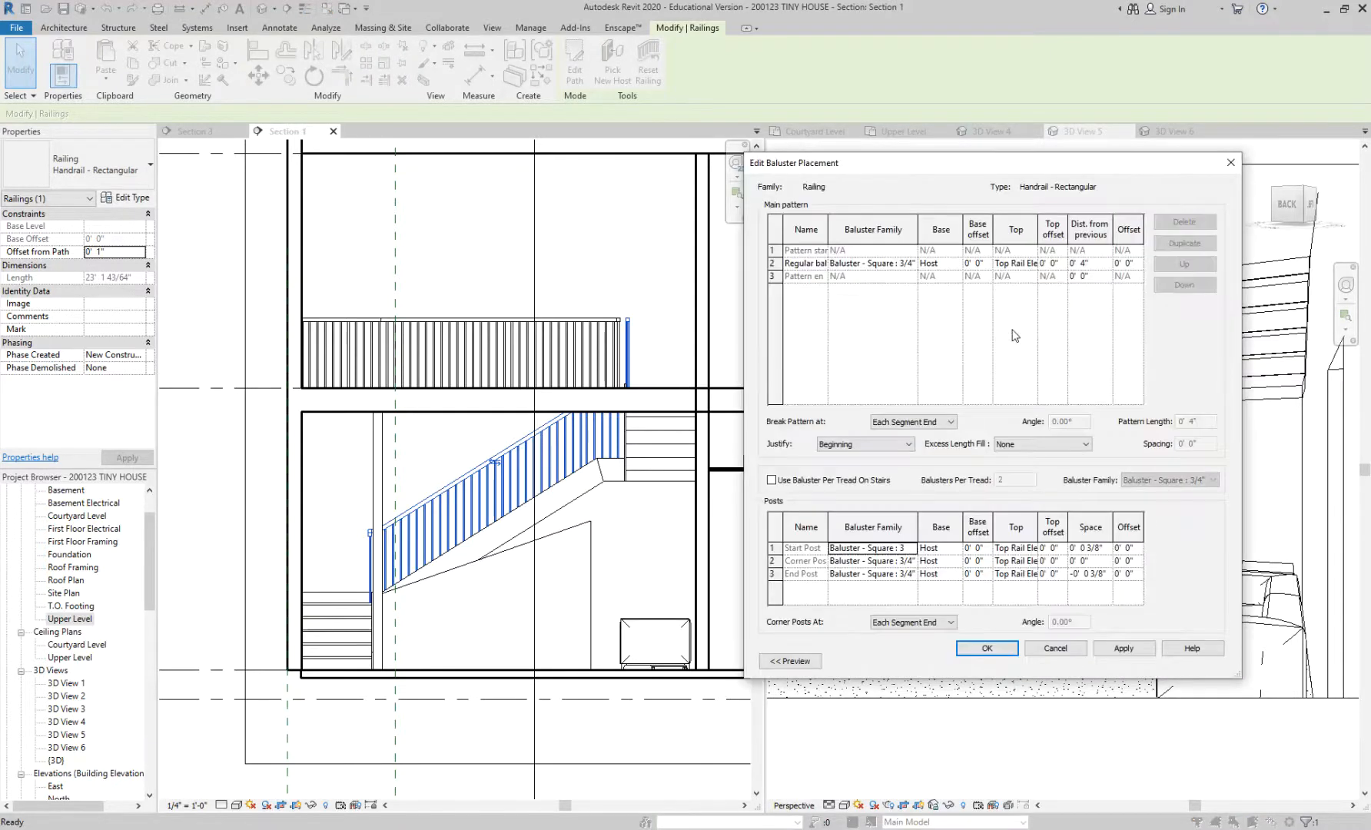
click(778, 263)
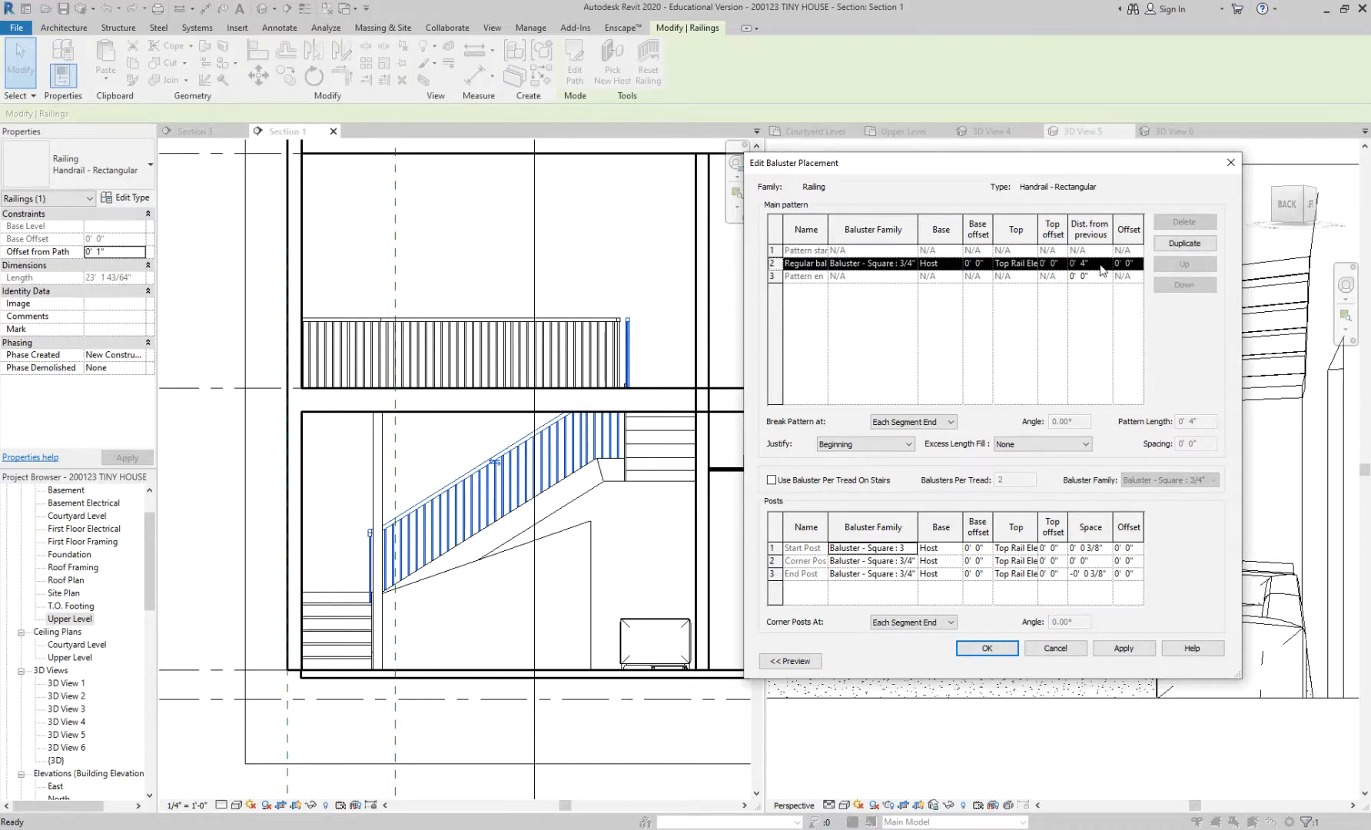
click(1030, 264)
click(1030, 263)
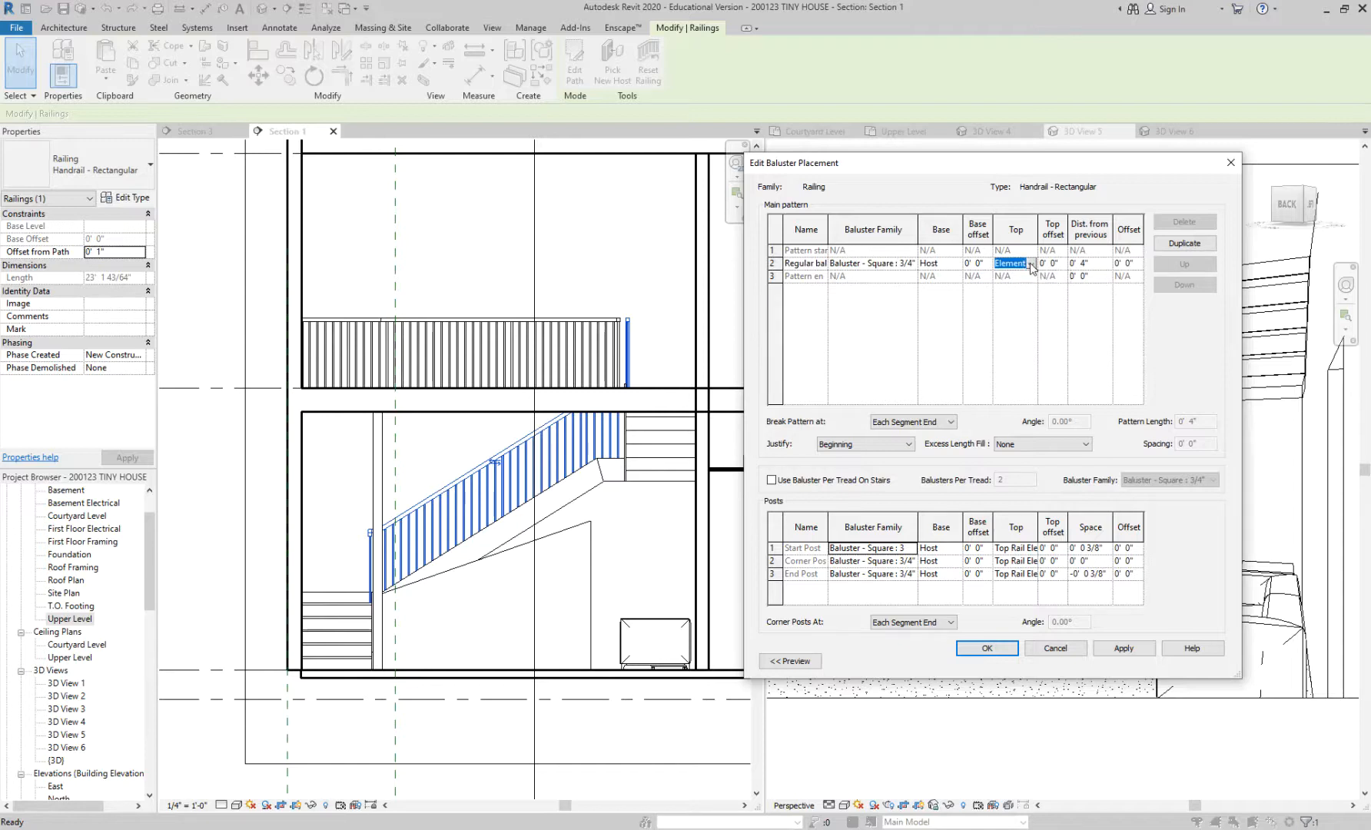
click(896, 264)
click(896, 264)
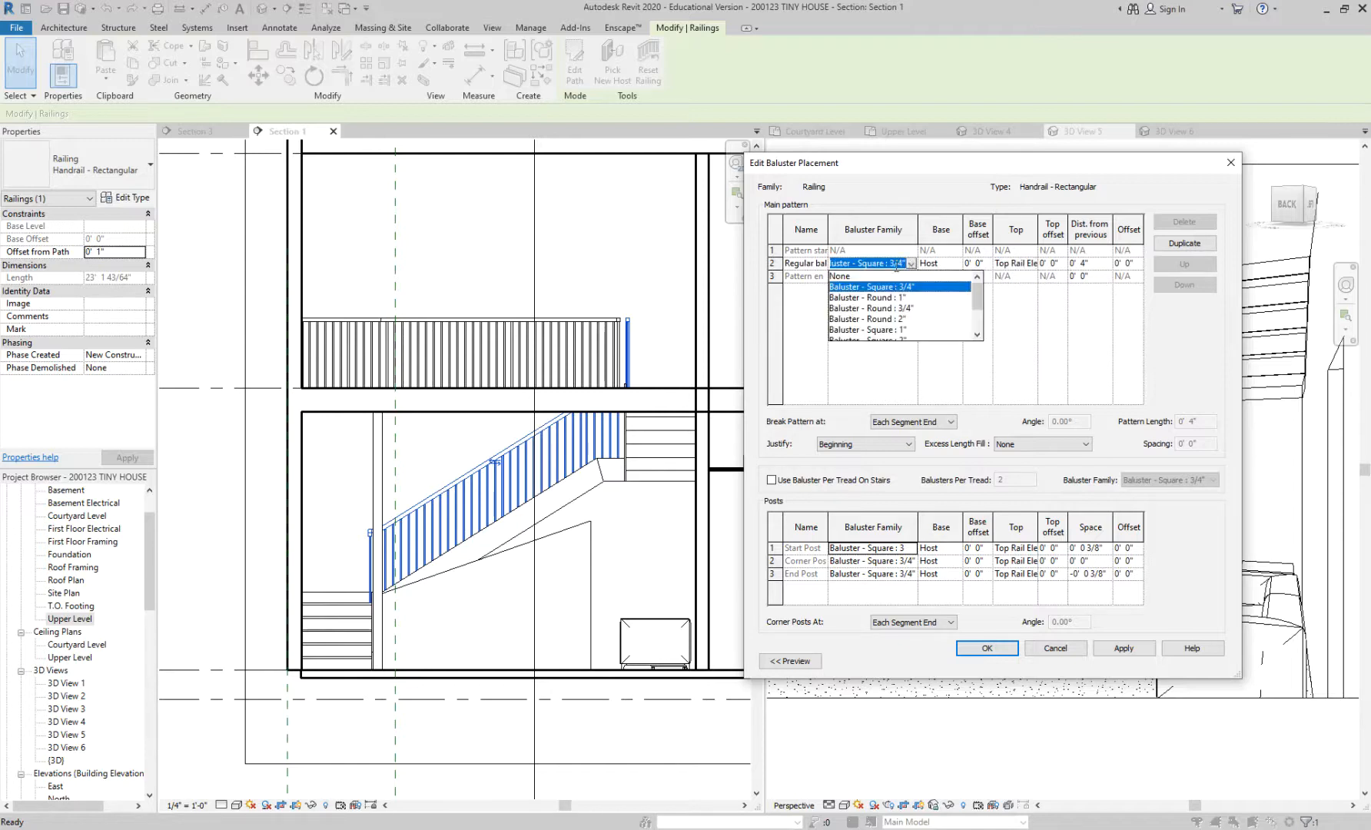
click(893, 277)
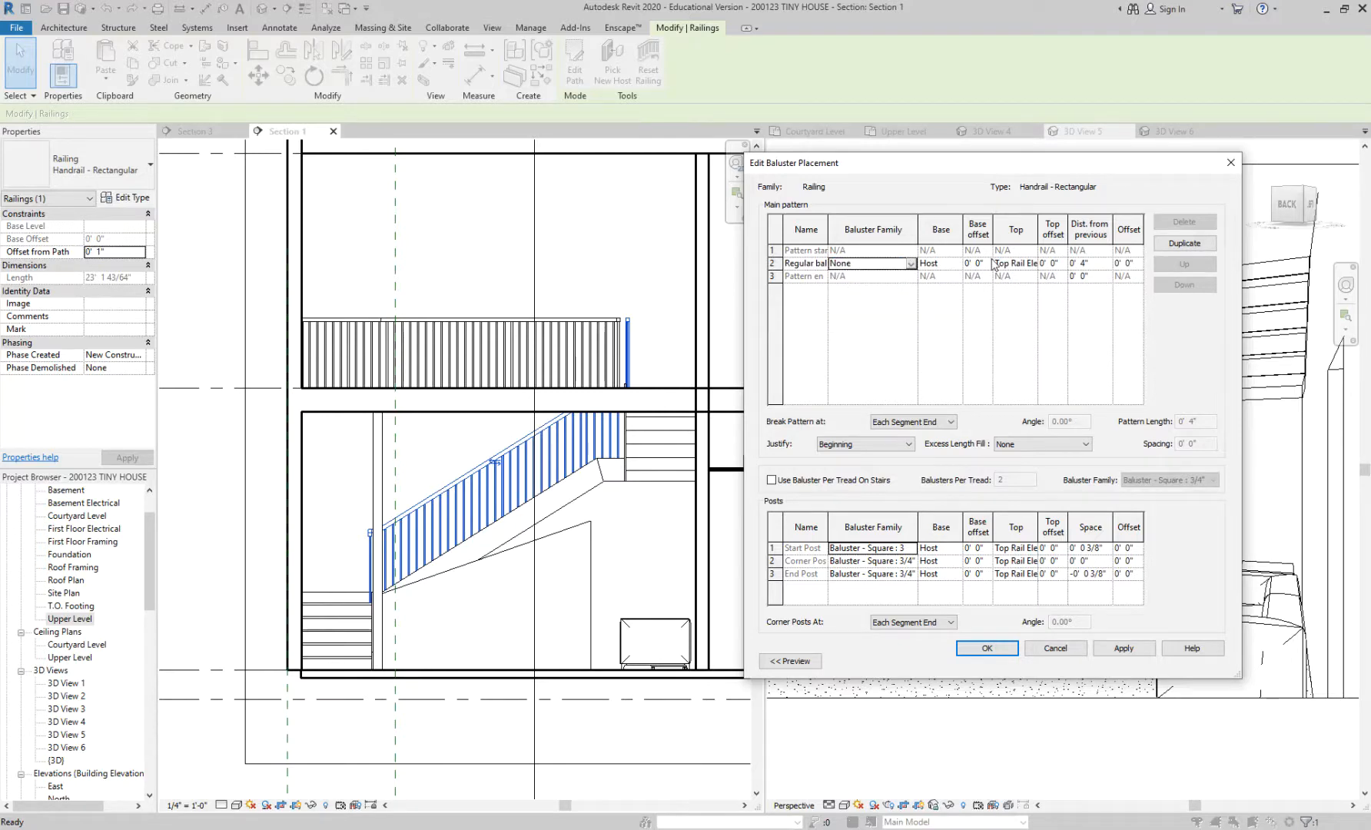
click(988, 649)
click(1027, 660)
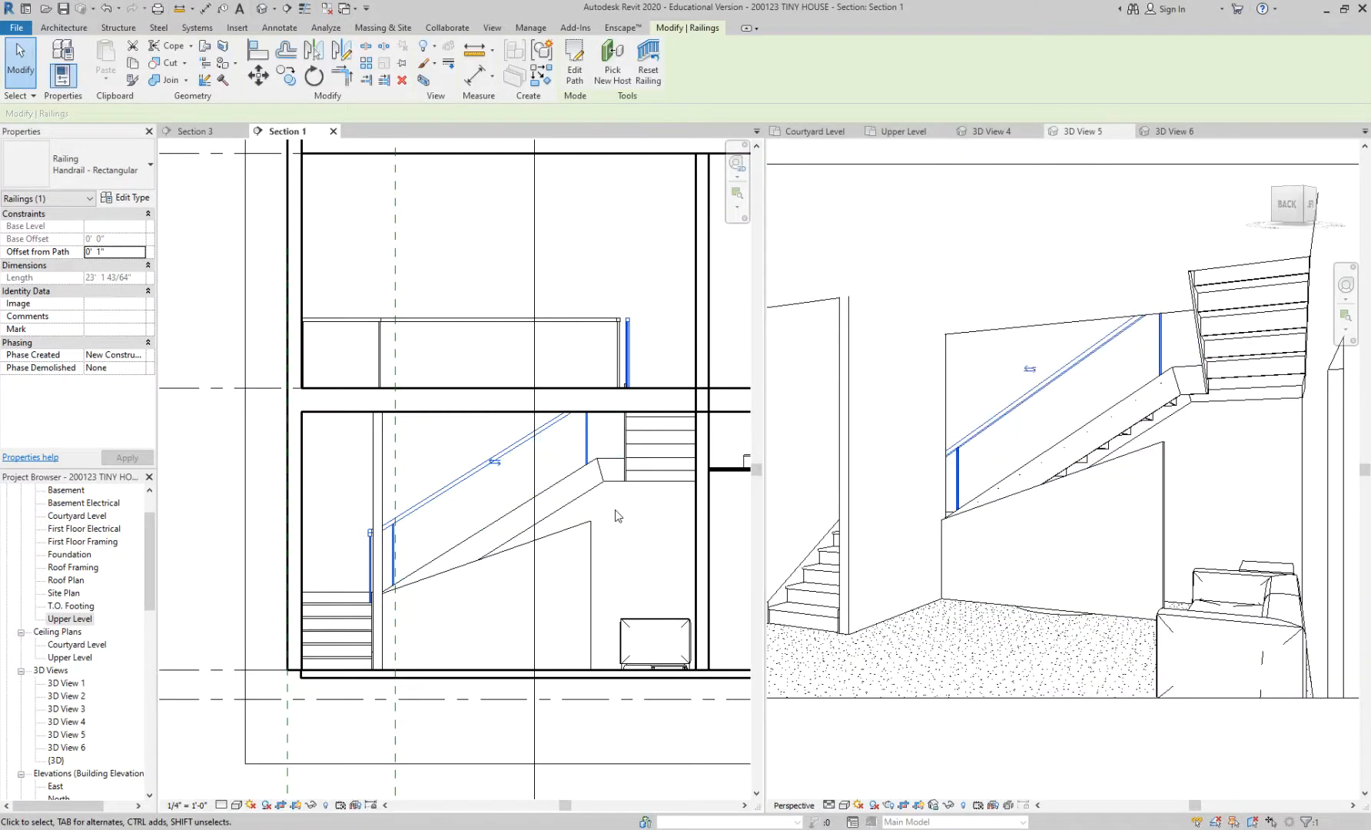
click(626, 536)
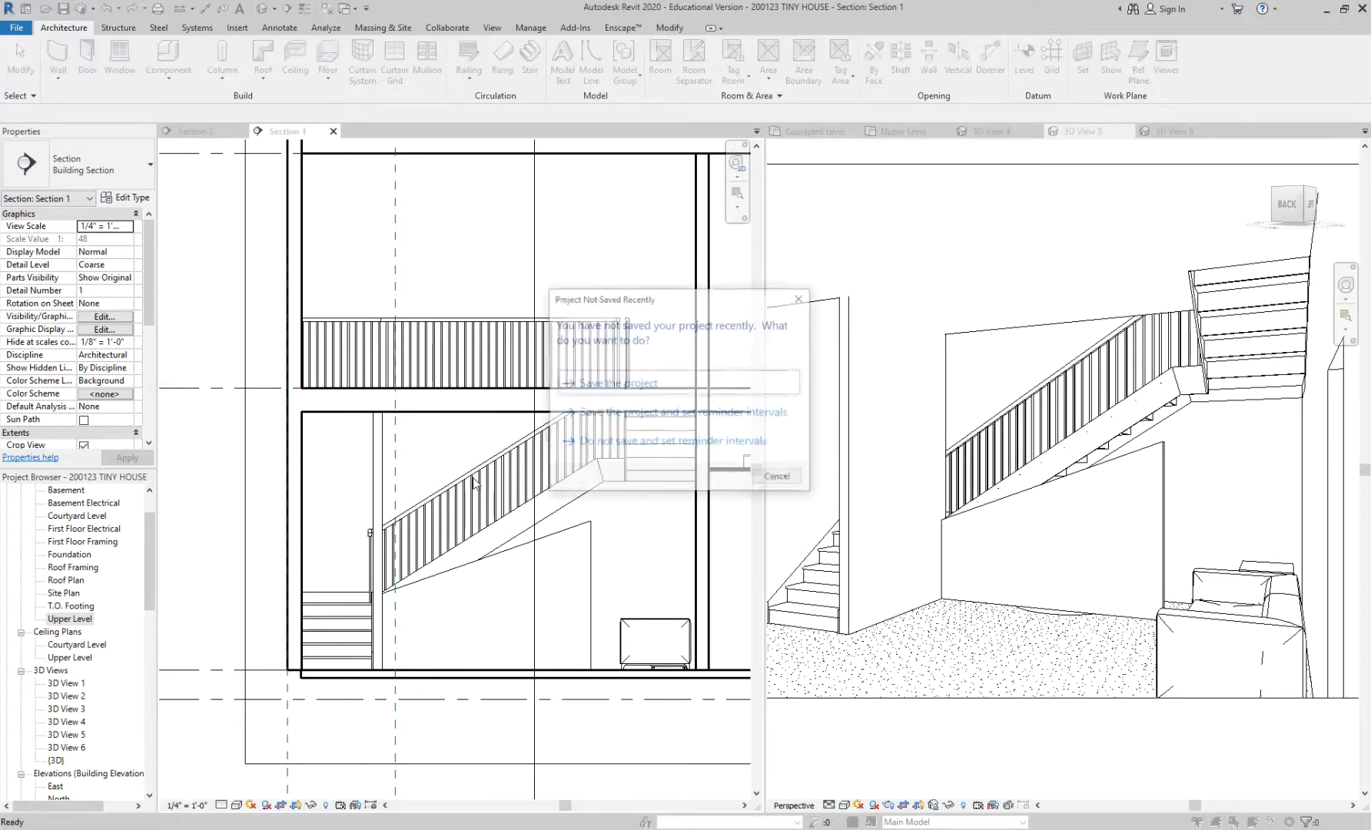
Step: Save the project and open the baluster placement settings of the upper-level guardrail's type
click(654, 383)
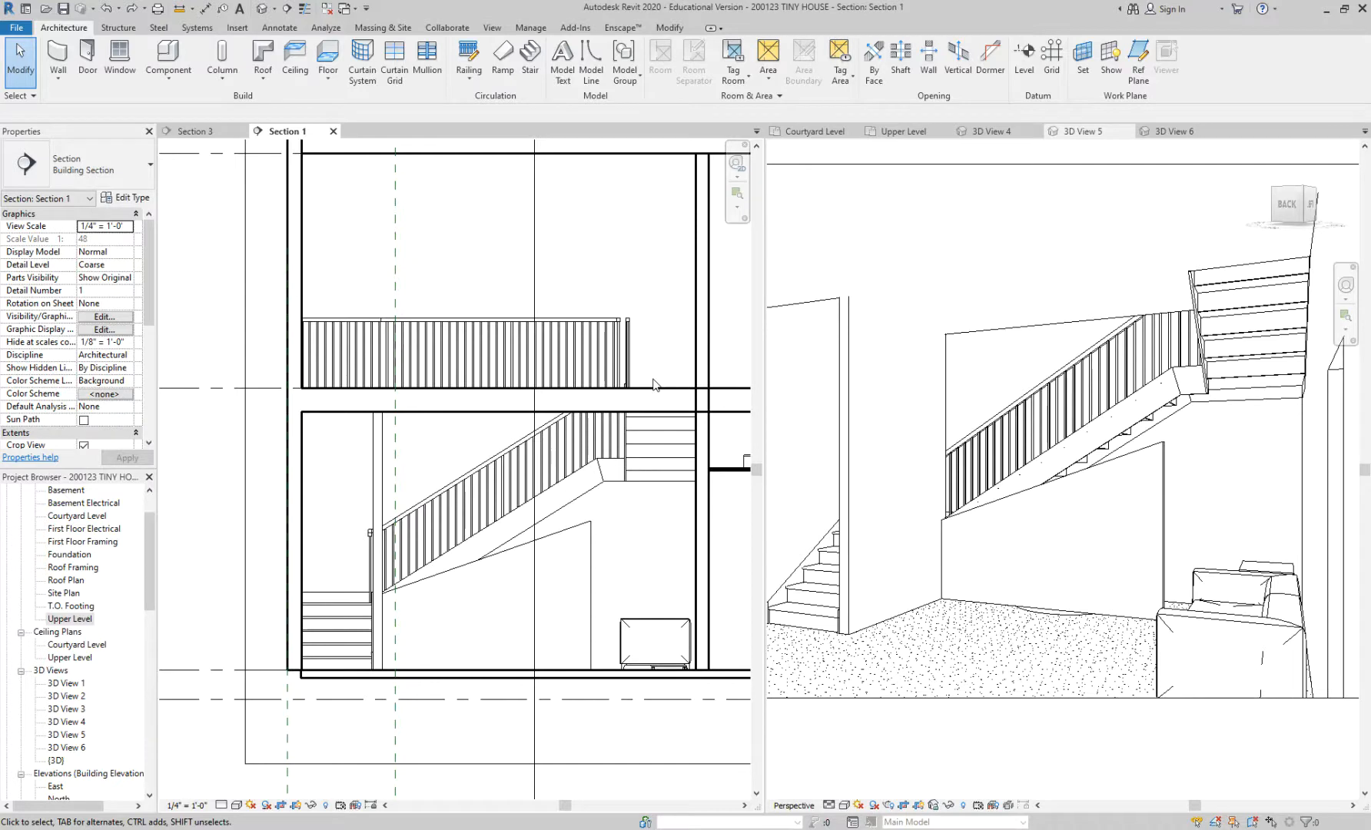
click(477, 326)
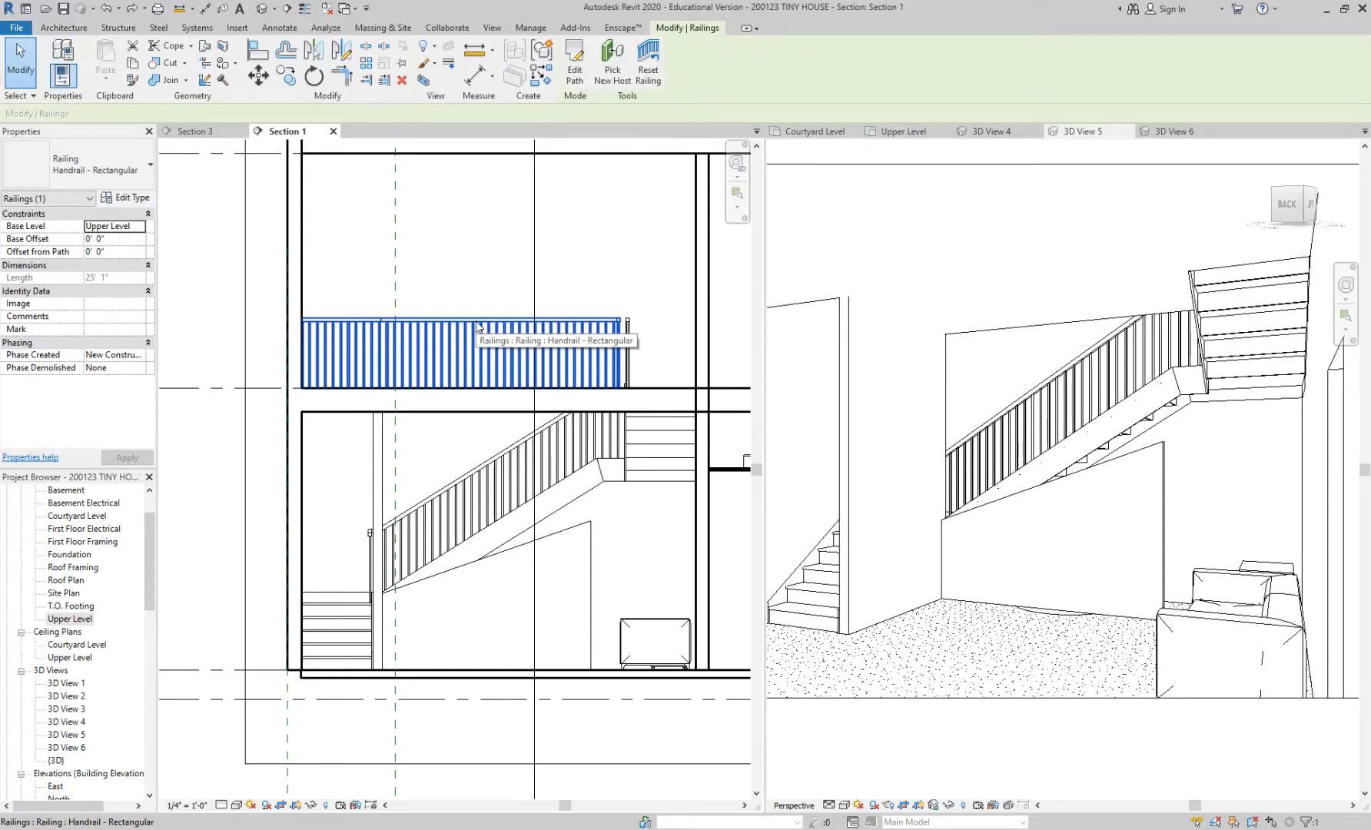
click(138, 199)
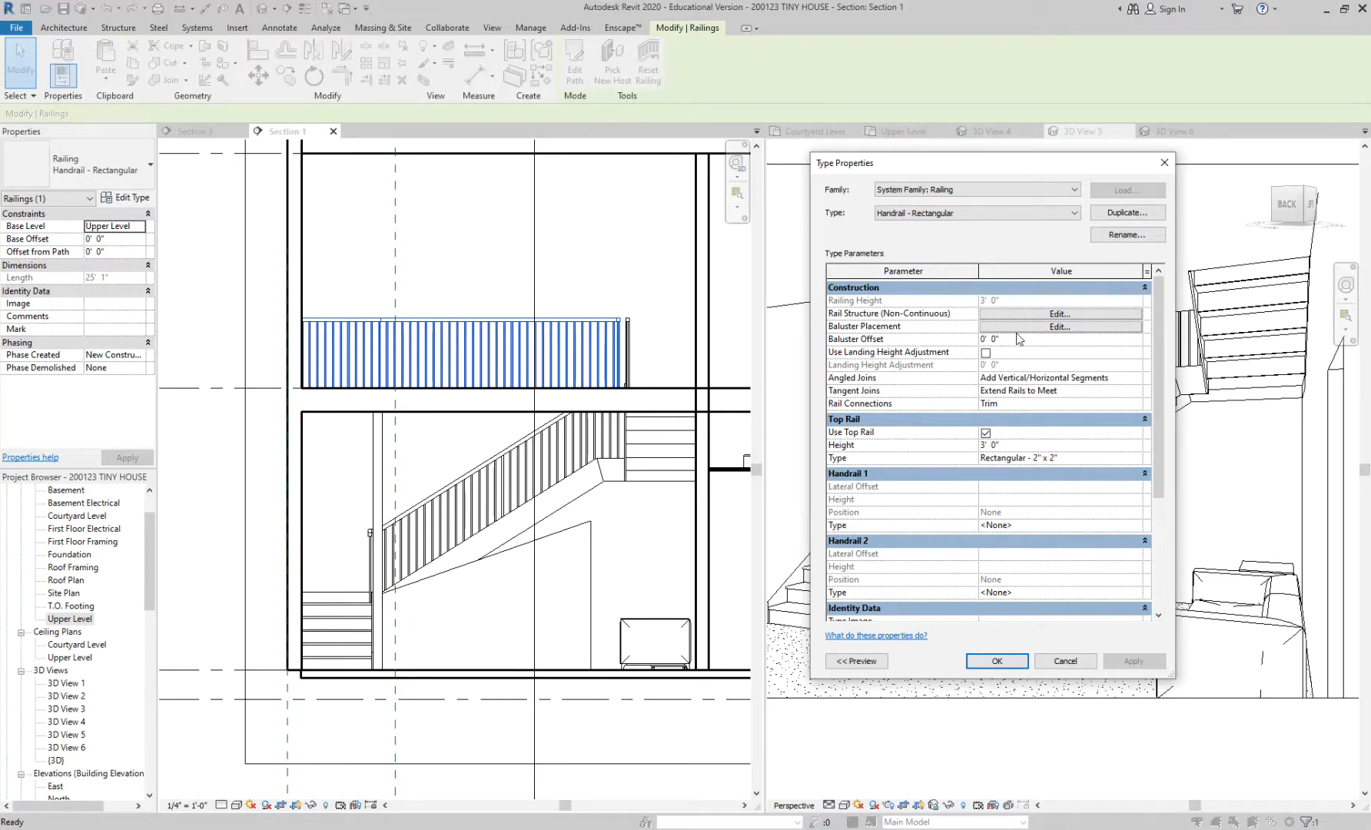
click(1032, 315)
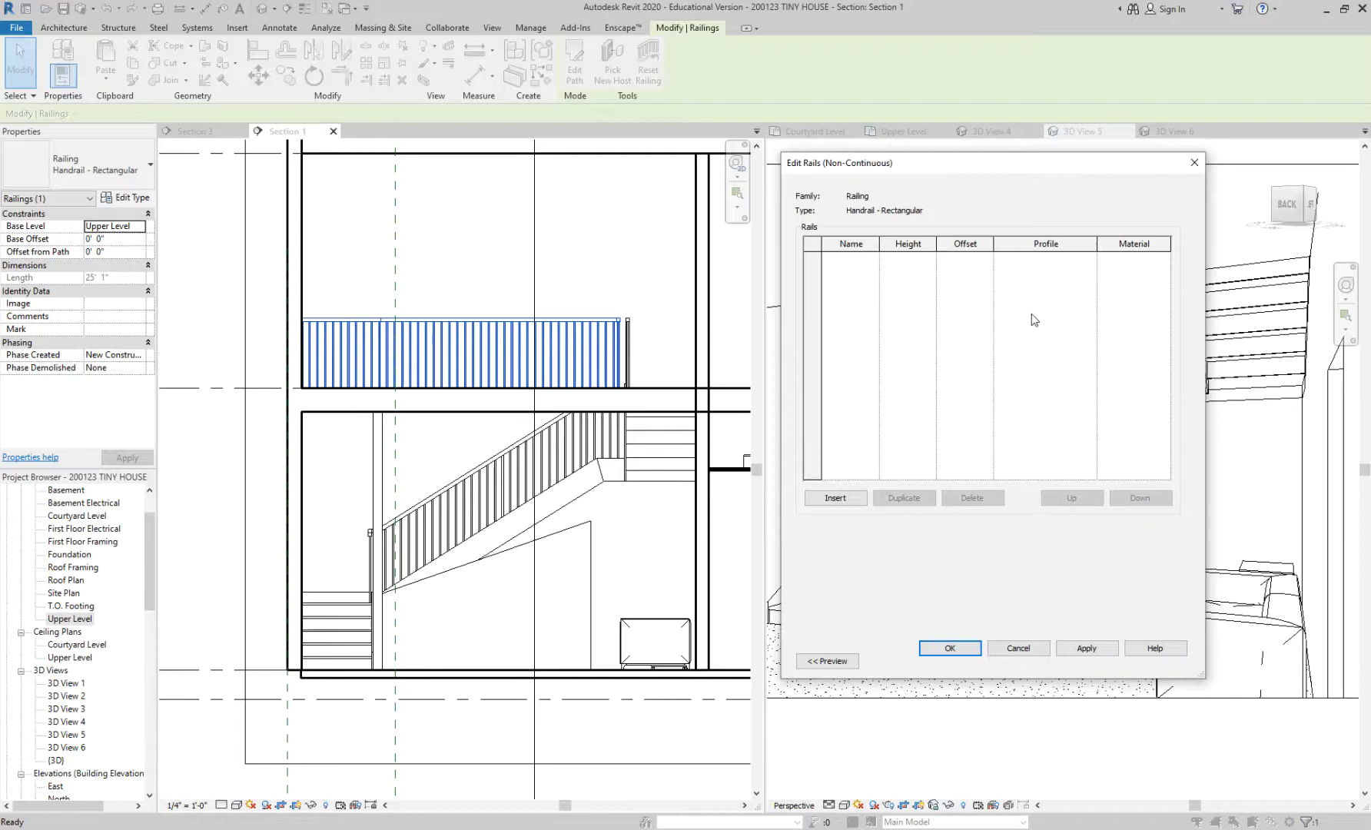
click(1048, 652)
click(1068, 332)
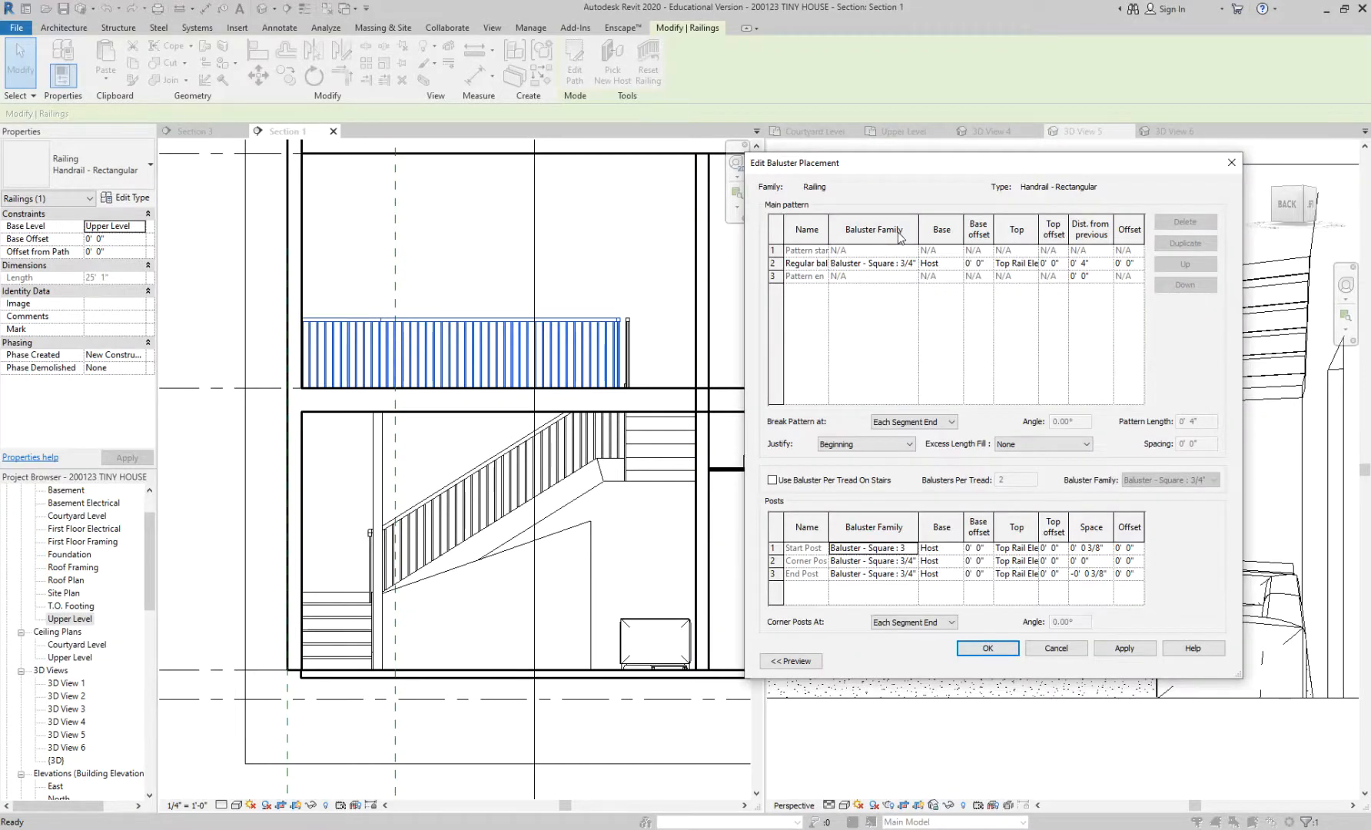
Step: Try Baluster - Round : 3/4" and Baluster - Square : 1" as the guardrail type's regular baluster family
click(878, 264)
click(913, 263)
click(910, 307)
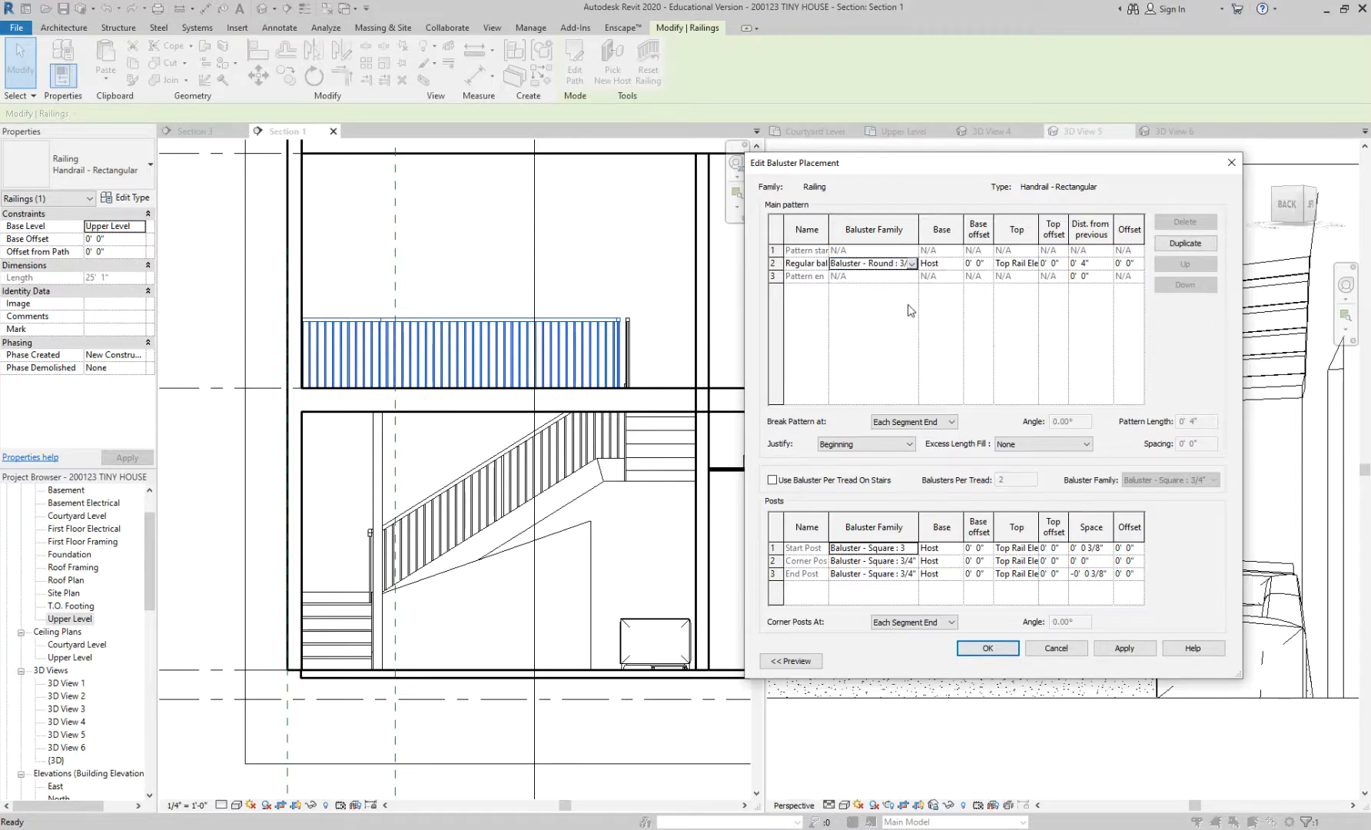
click(912, 264)
click(897, 330)
Step: Set the guardrail type's regular baluster family to None and apply the change
click(912, 263)
scroll(904, 309, down, 1)
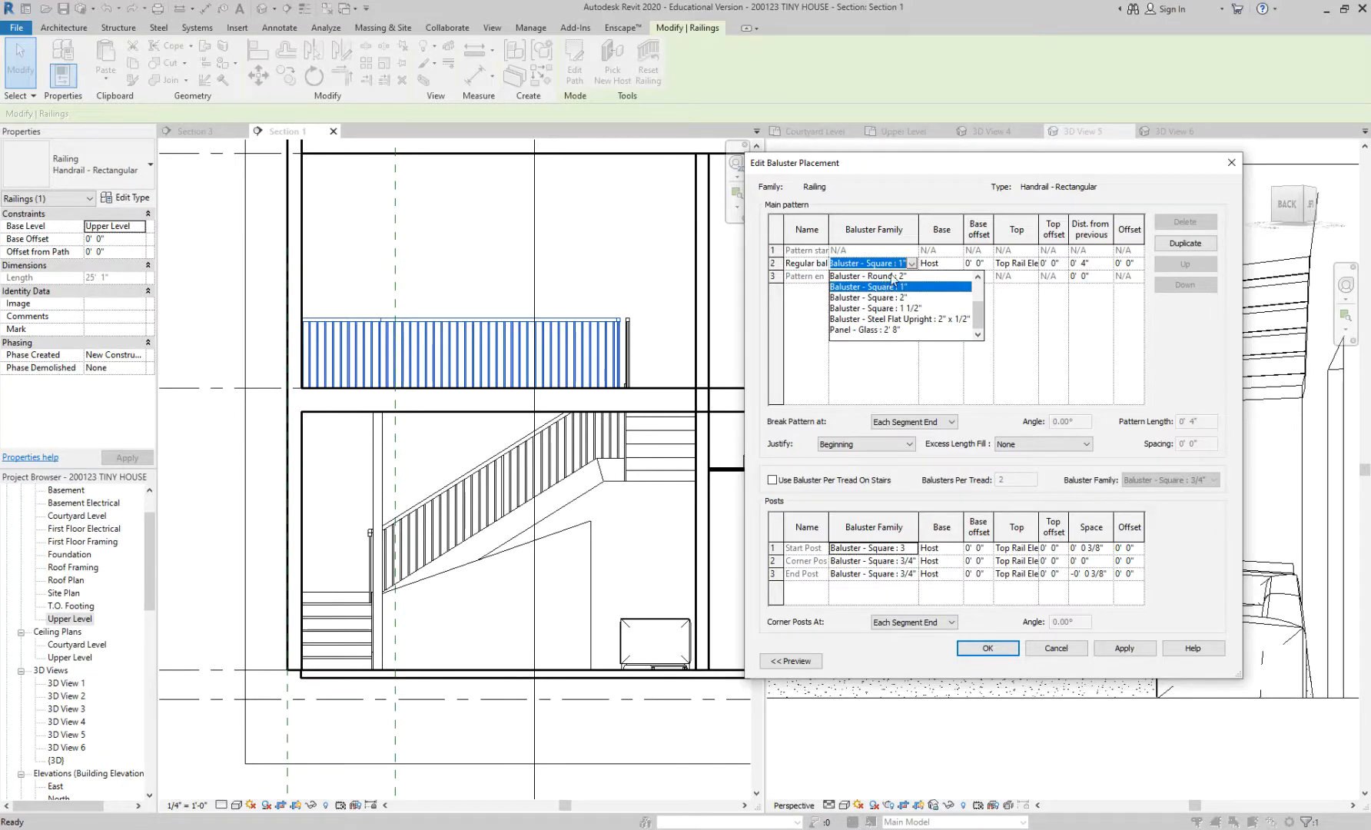
scroll(891, 280, up, 1)
click(861, 277)
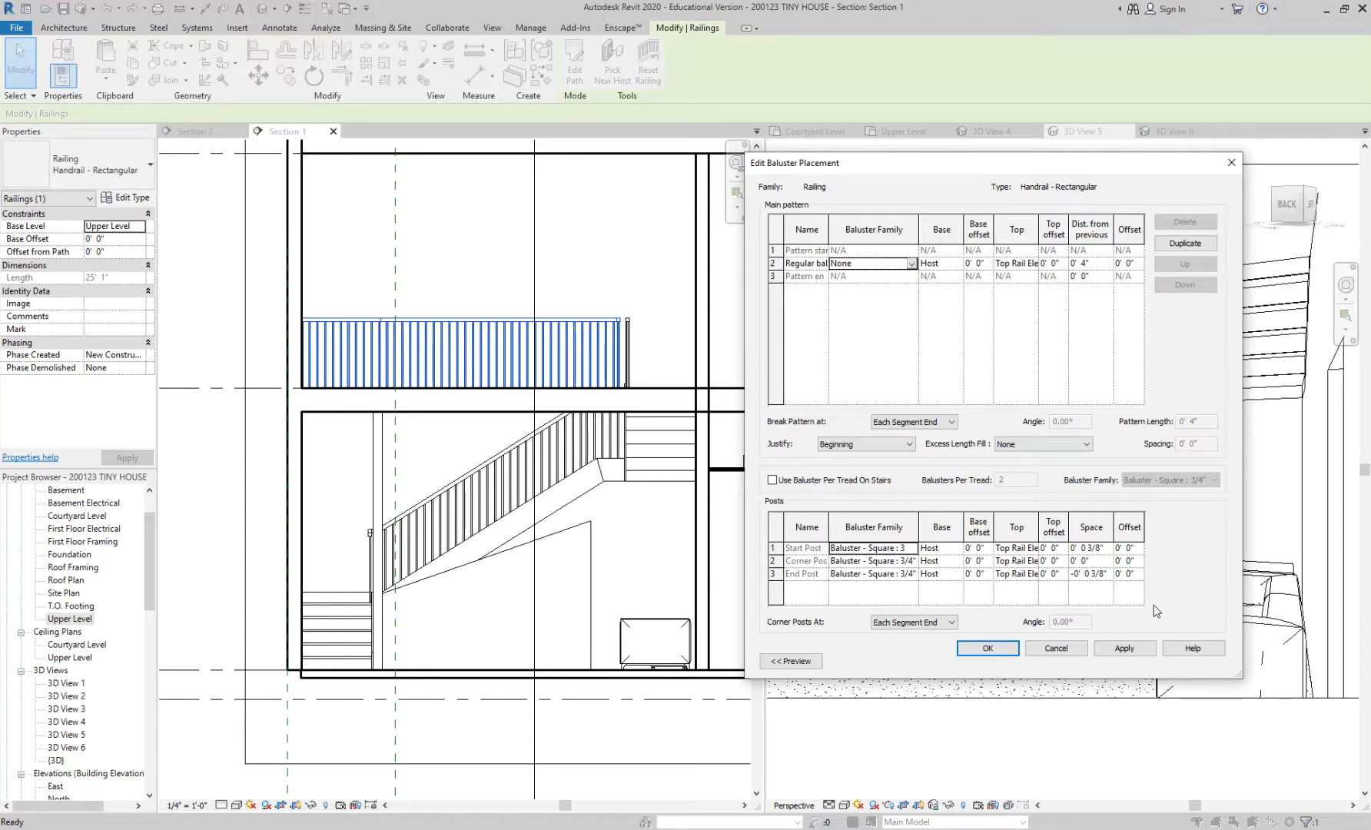
click(1129, 650)
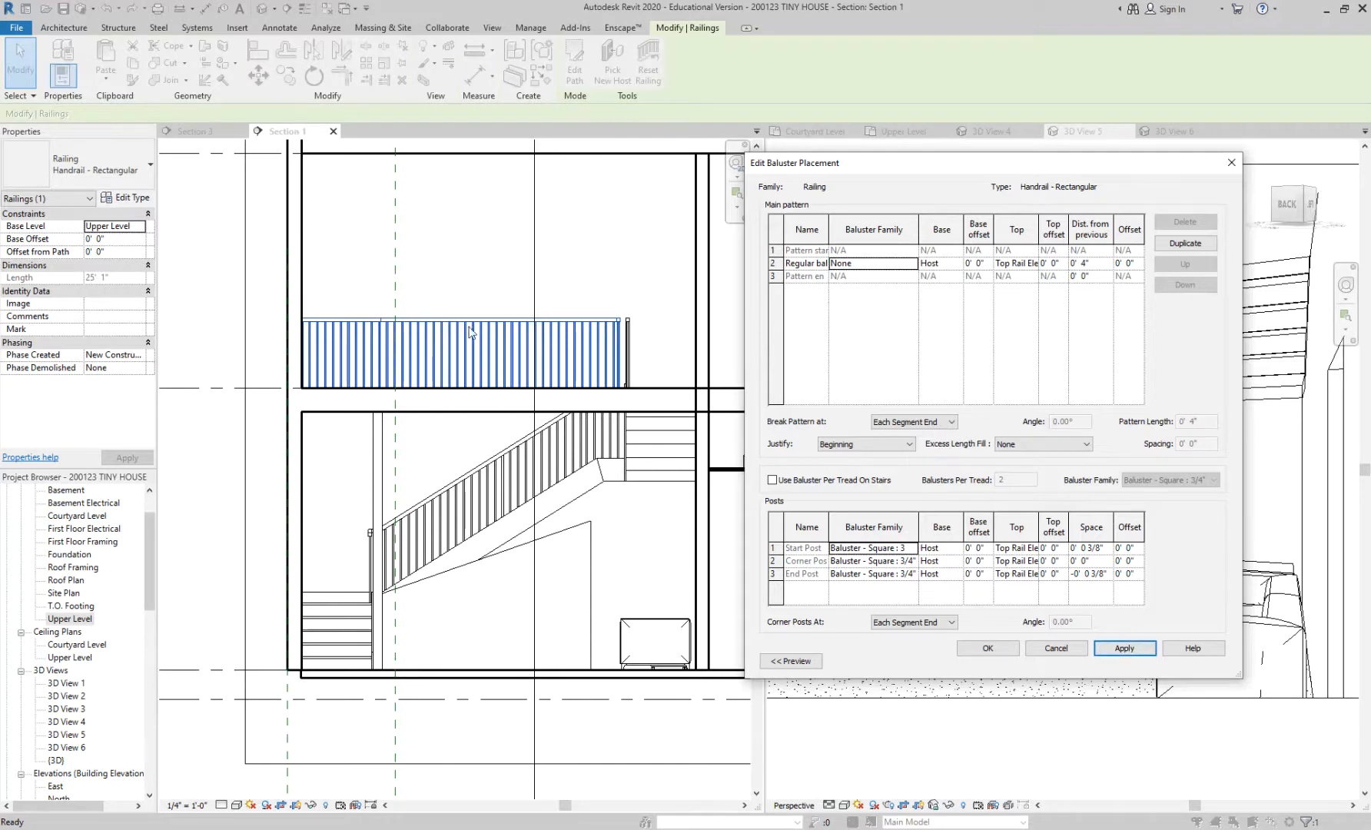
Step: Accept the baluster placement and type changes of the Handrail - Rectangular railing and deselect it
click(986, 652)
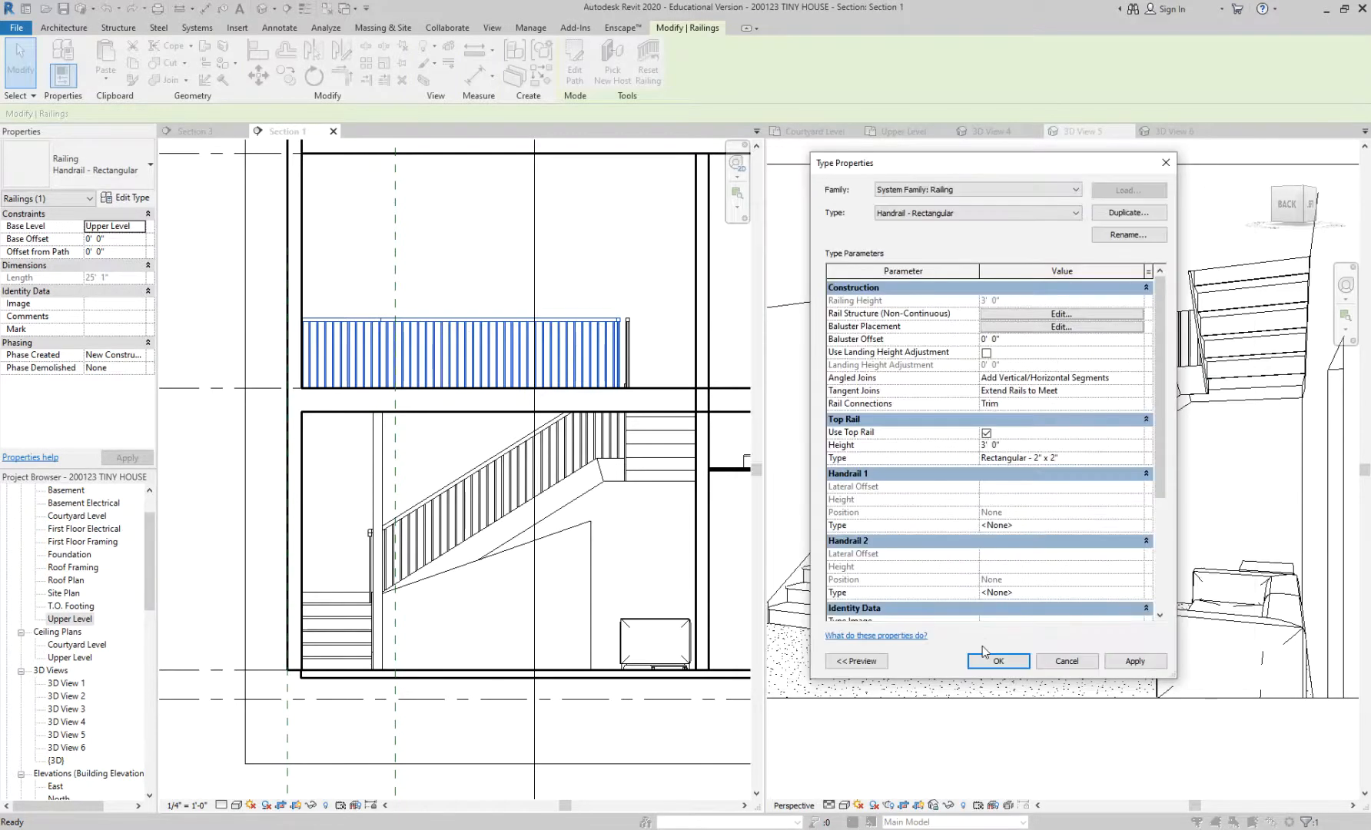
key(Return)
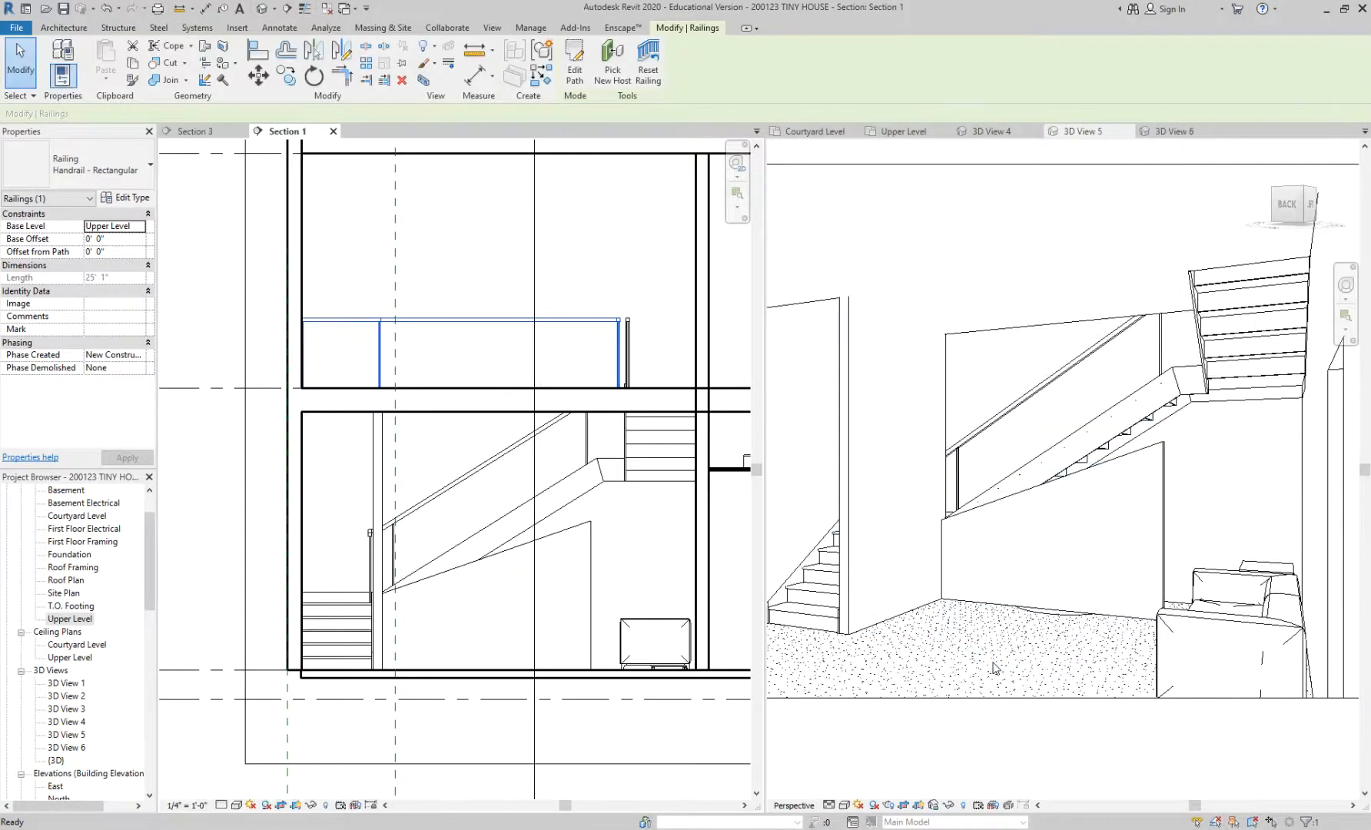
click(665, 524)
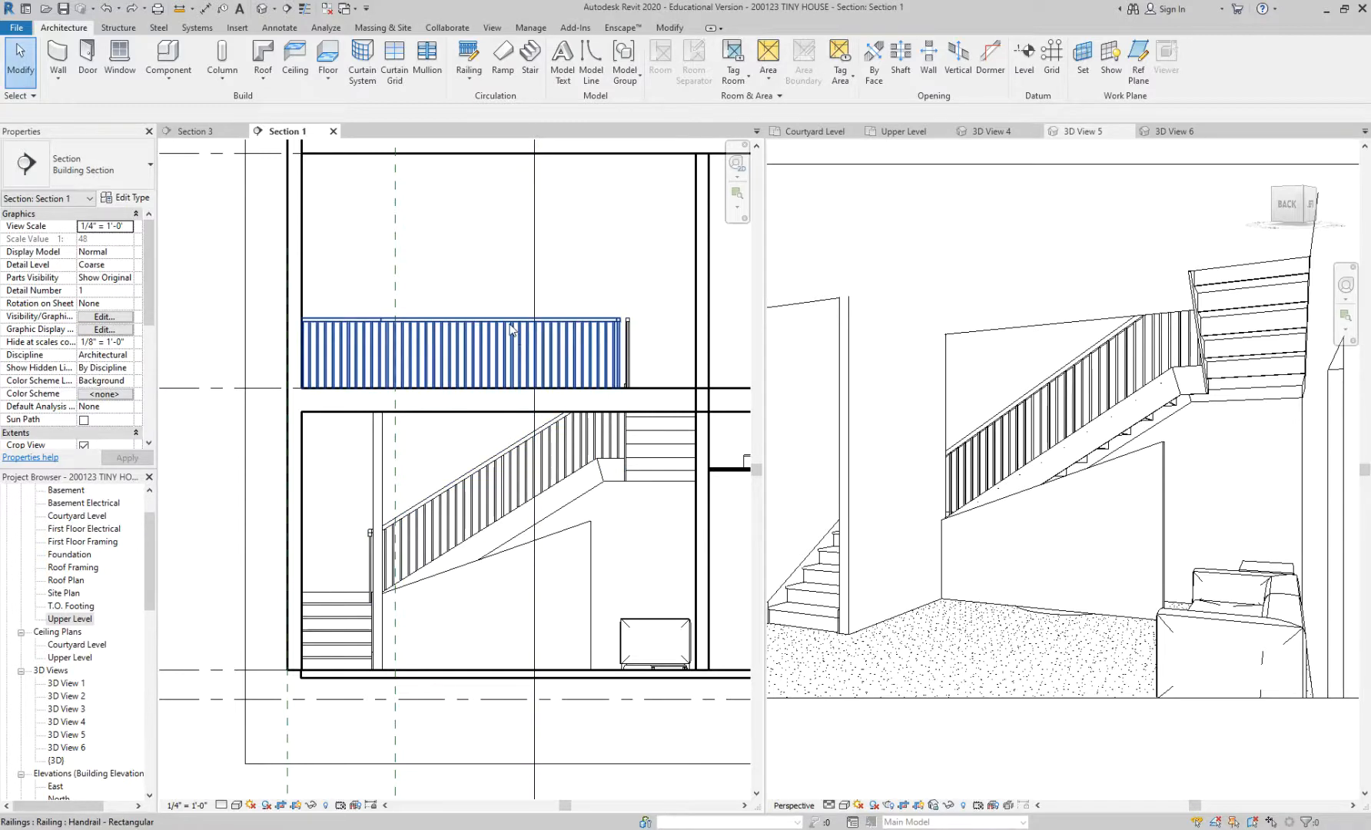
Step: Duplicate the upper-level guardrail's railing type under the name Handrail Only
click(511, 326)
click(125, 197)
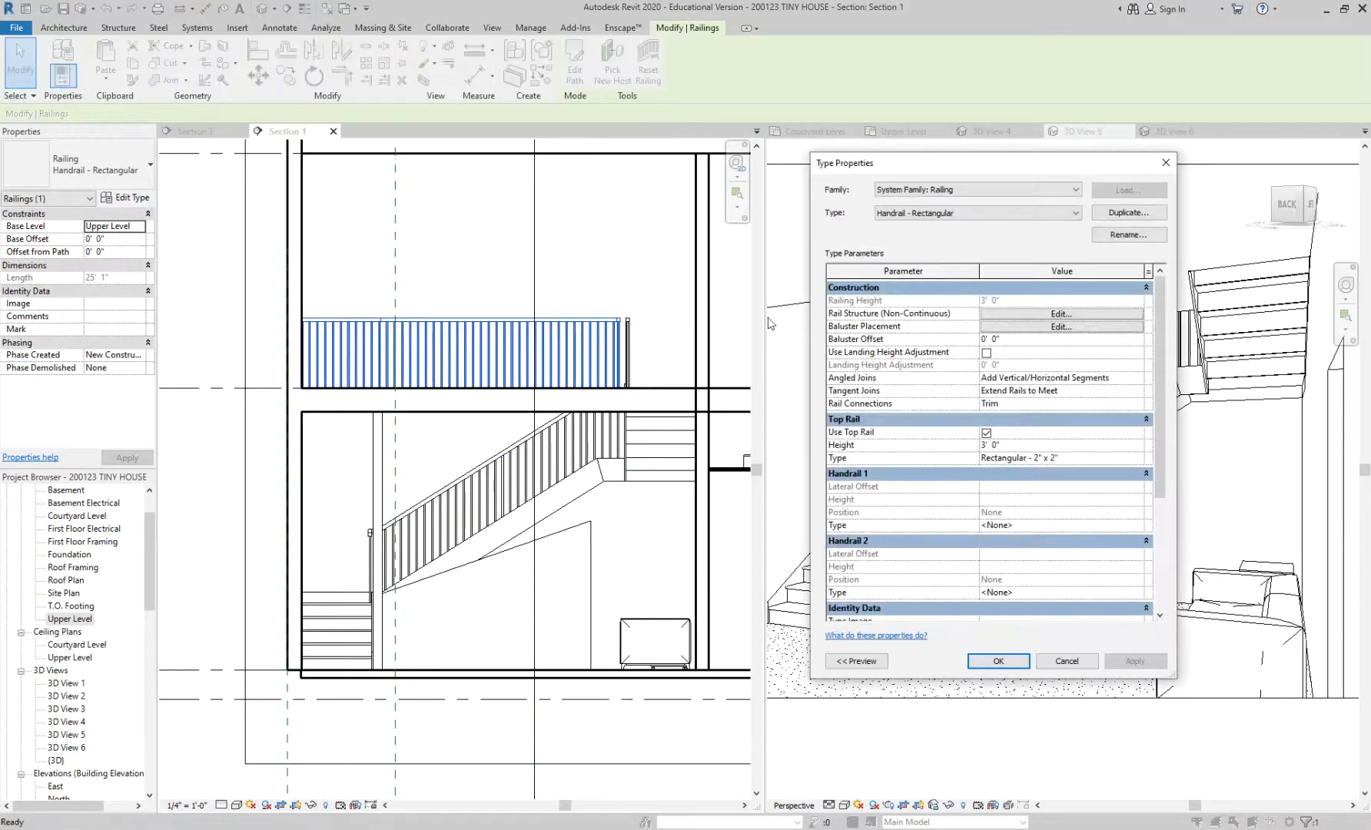
click(1124, 214)
click(994, 413)
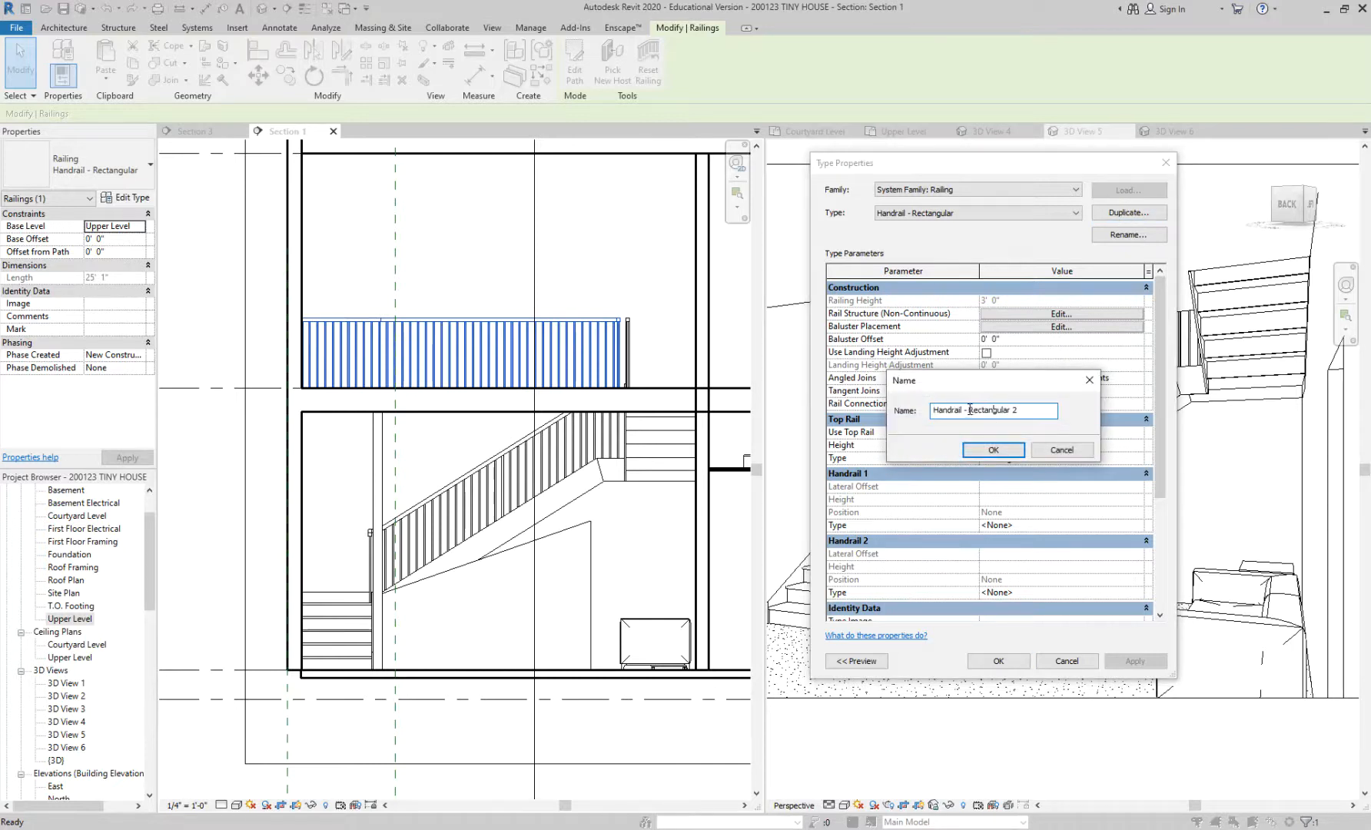
drag(968, 410, 1022, 410)
key(BackSpace)
key(BackSpace)
key(BackSpace)
key(BackSpace)
text(Only)
click(992, 450)
Step: Set the regular baluster family of the Handrail Only type to None, accept the type changes and deselect the guardrail
click(1027, 327)
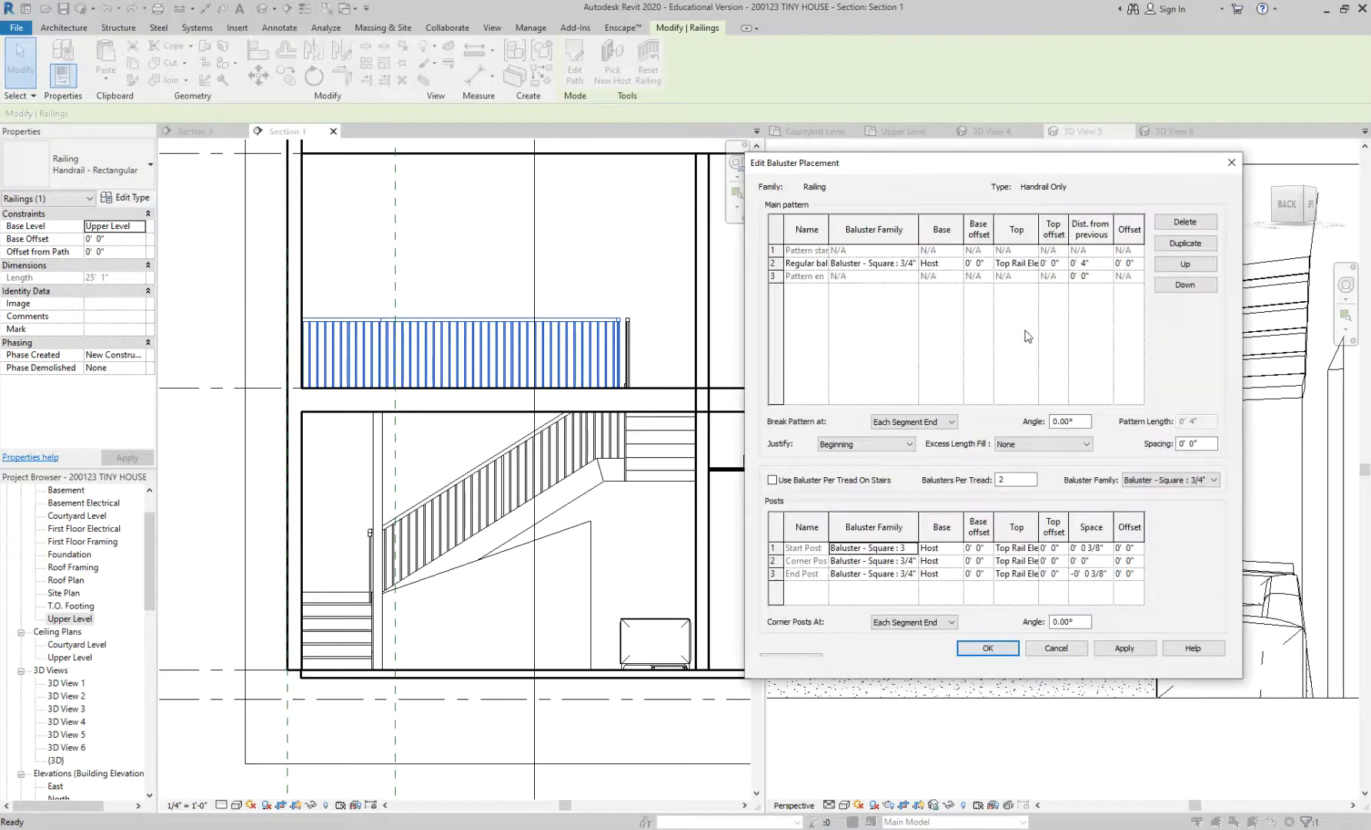
click(913, 264)
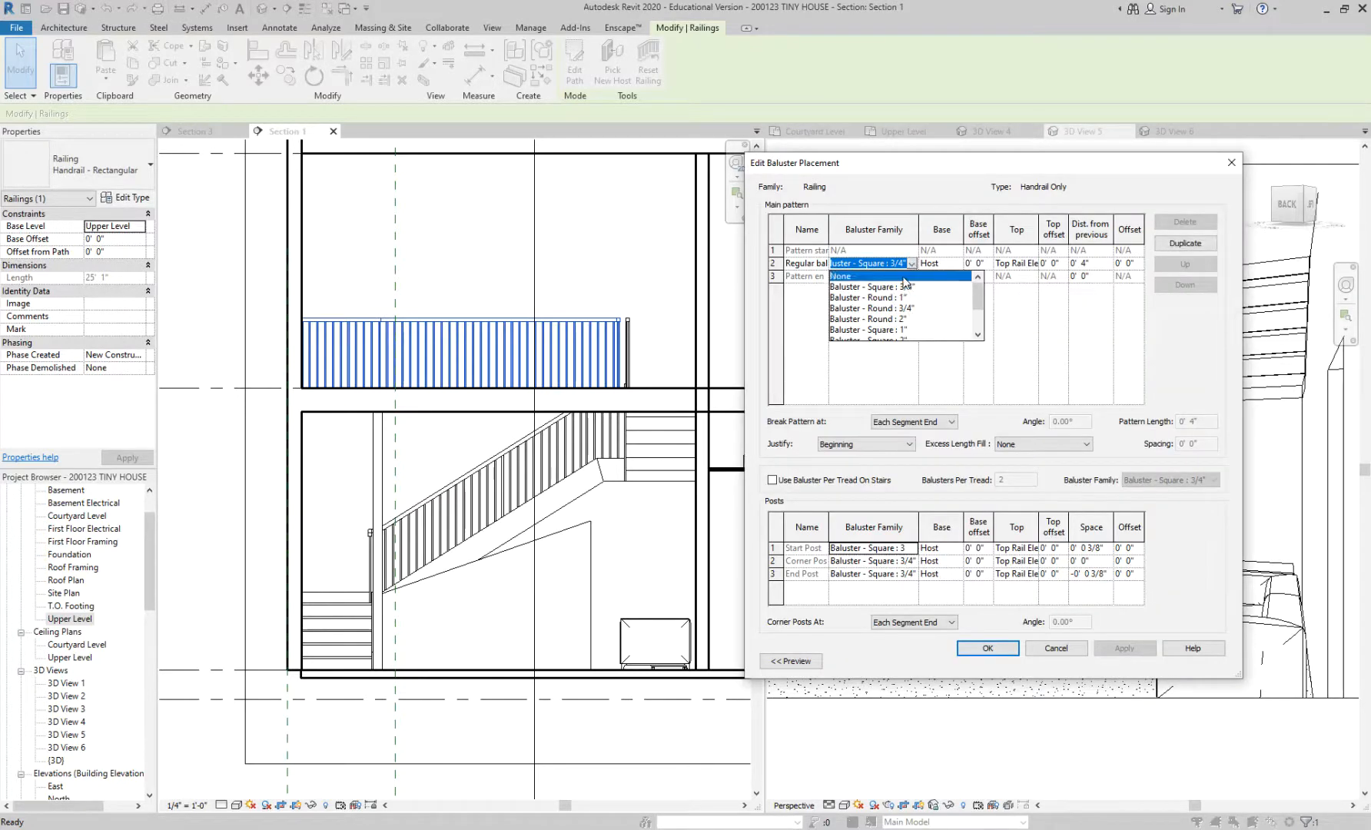
click(905, 278)
click(990, 650)
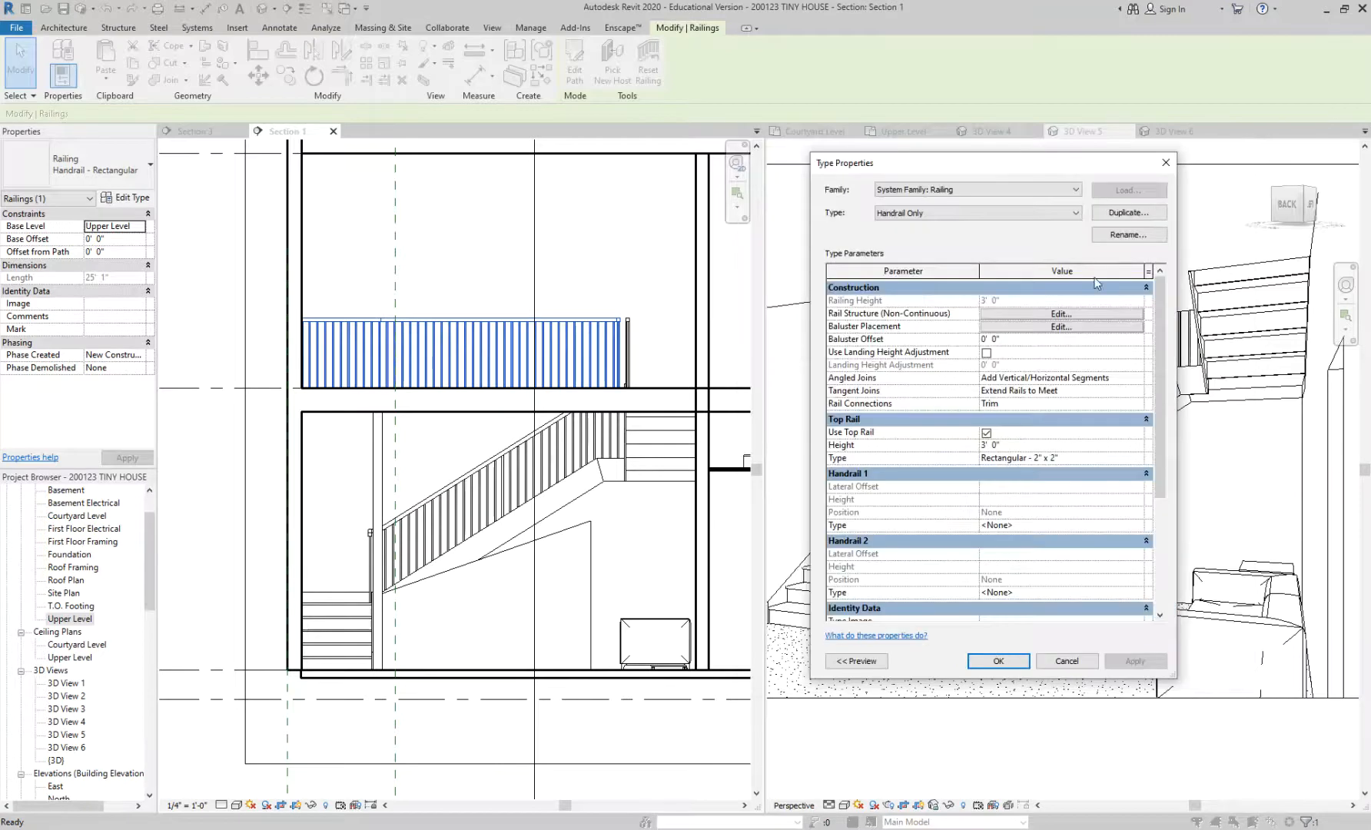
click(1024, 664)
click(650, 574)
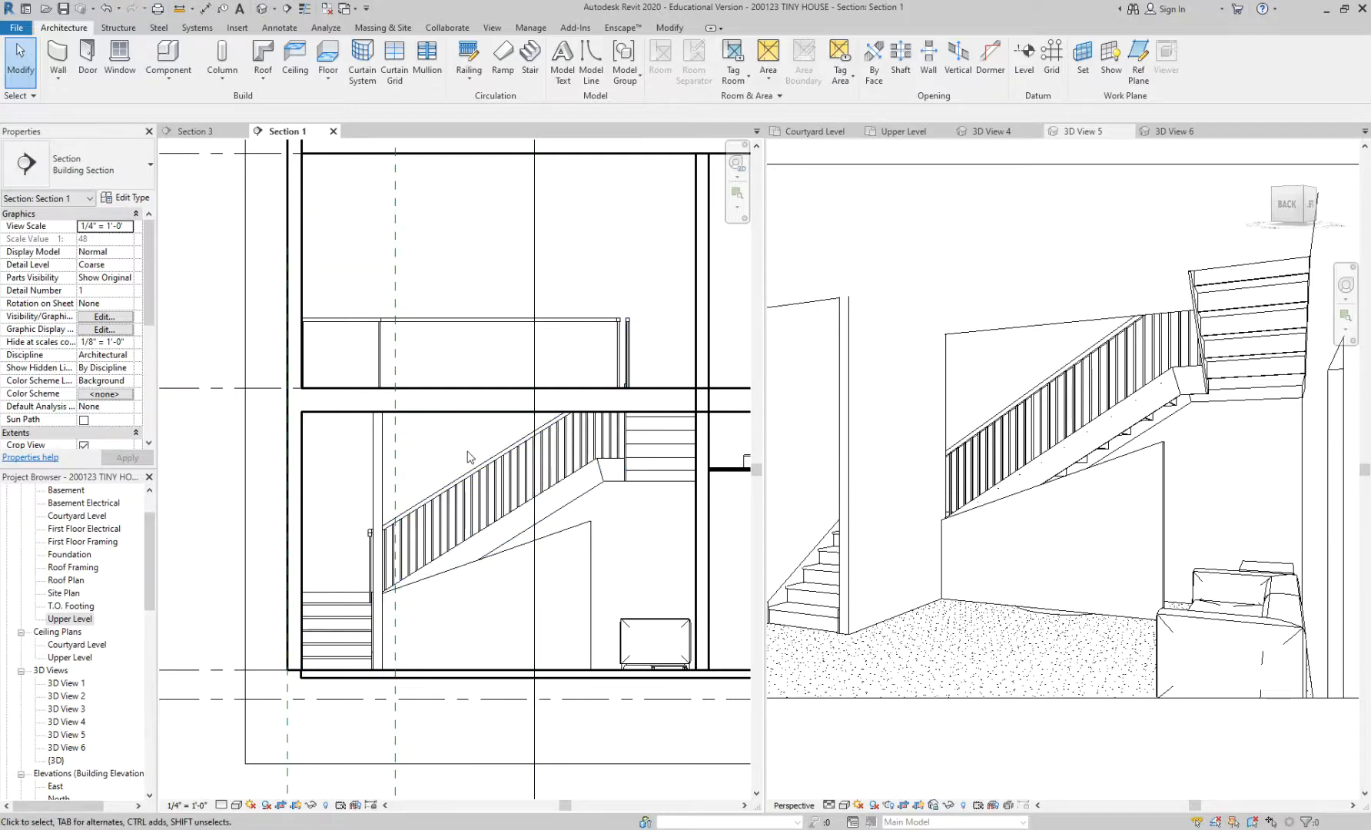
Step: Match the stair railing's type to the upper-level guardrail with Match Type
key(m)
key(a)
click(477, 318)
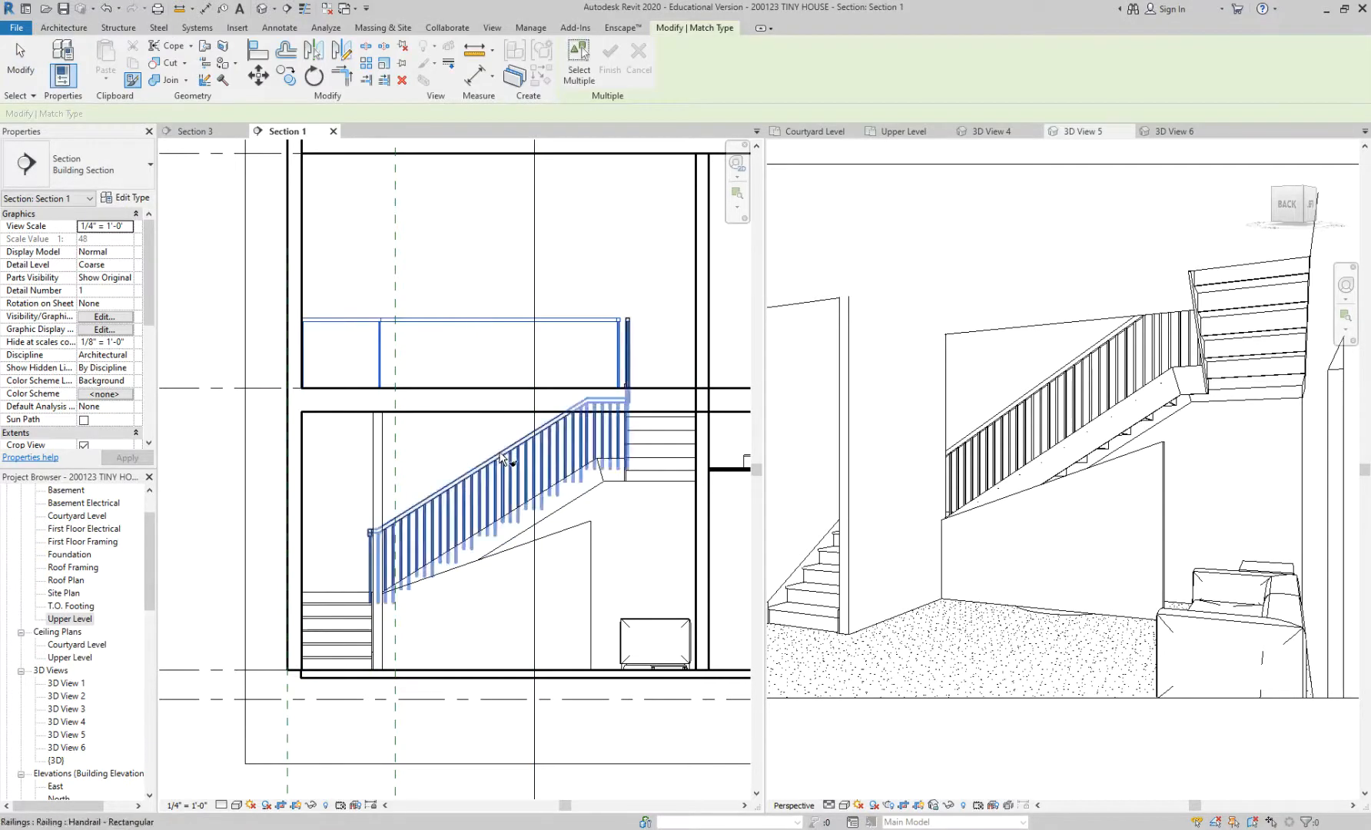
click(501, 458)
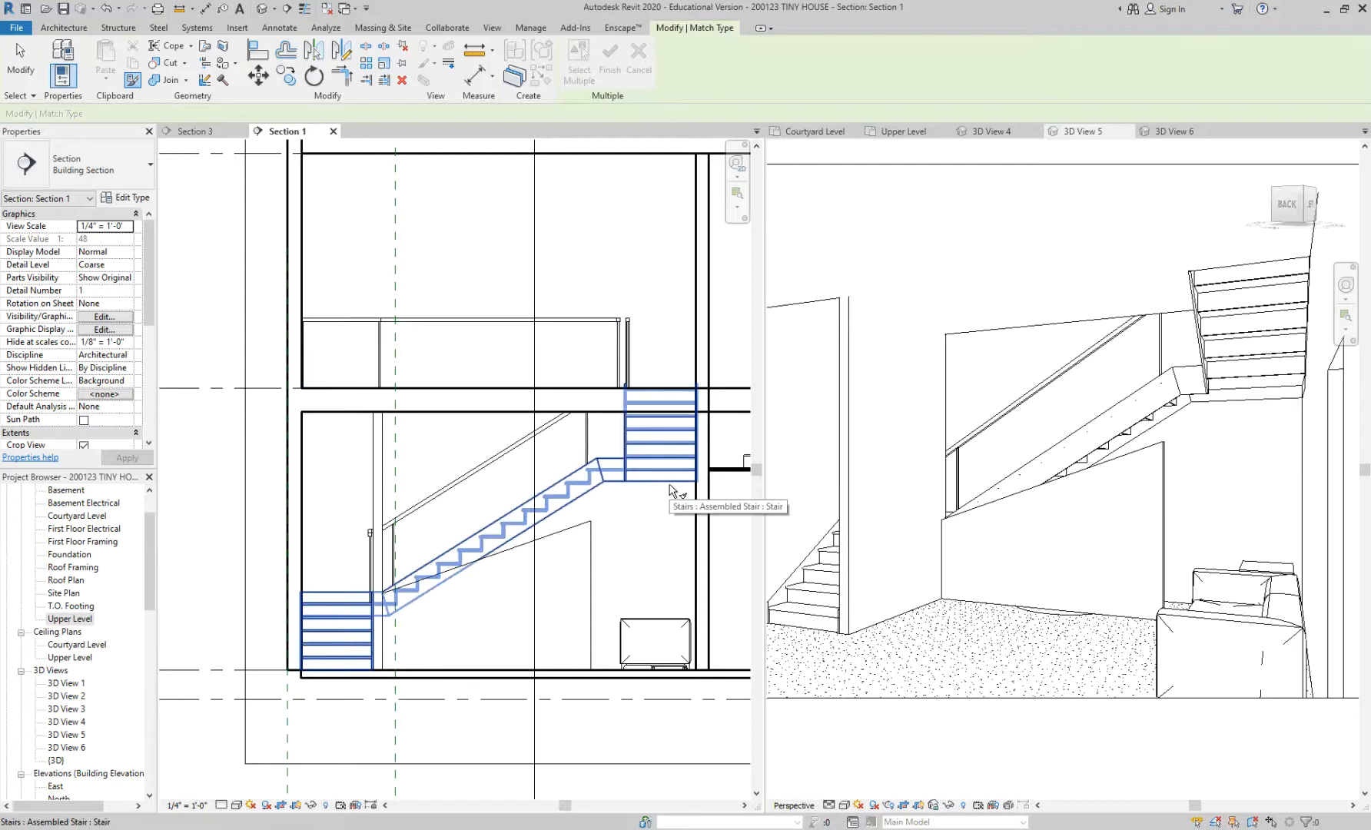